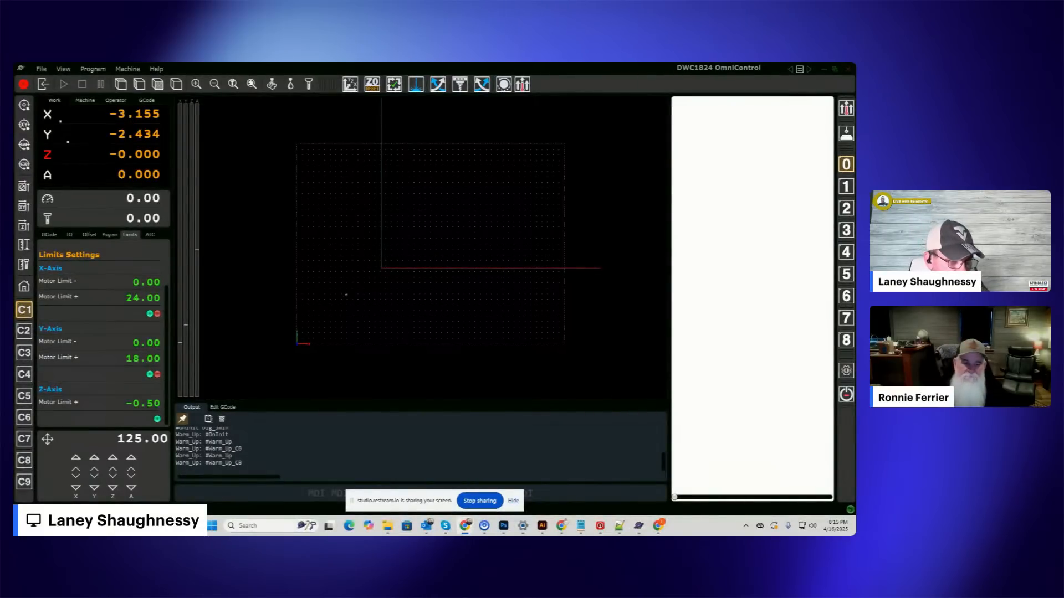
# Show the program details and open the recent file 01_12x7.25x.75AHouseIsNotAHome_60DegVBit.tap.
pyautogui.click(515, 502)
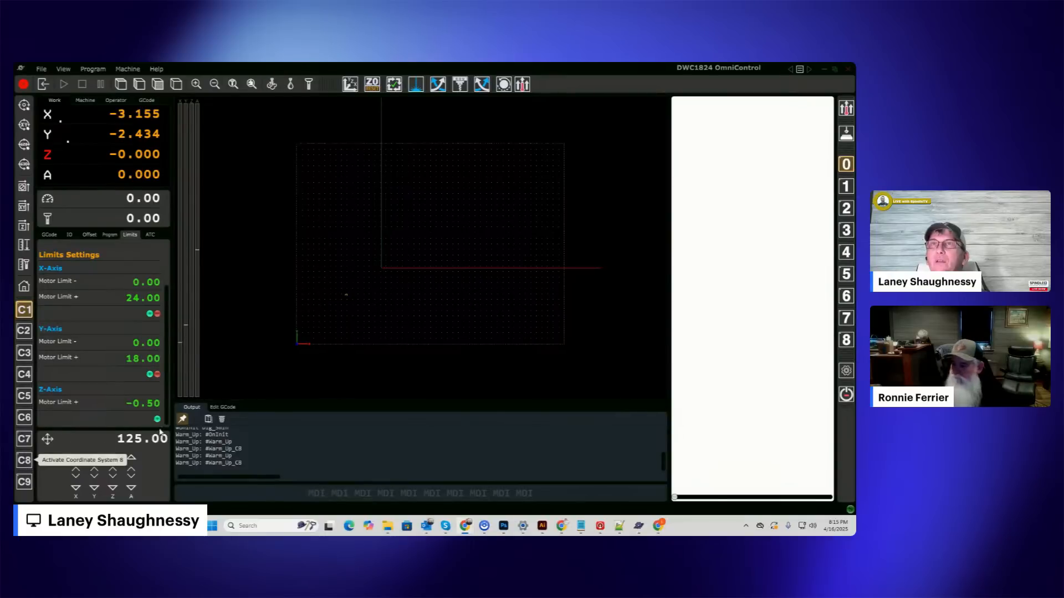
pyautogui.click(150, 235)
pyautogui.click(129, 234)
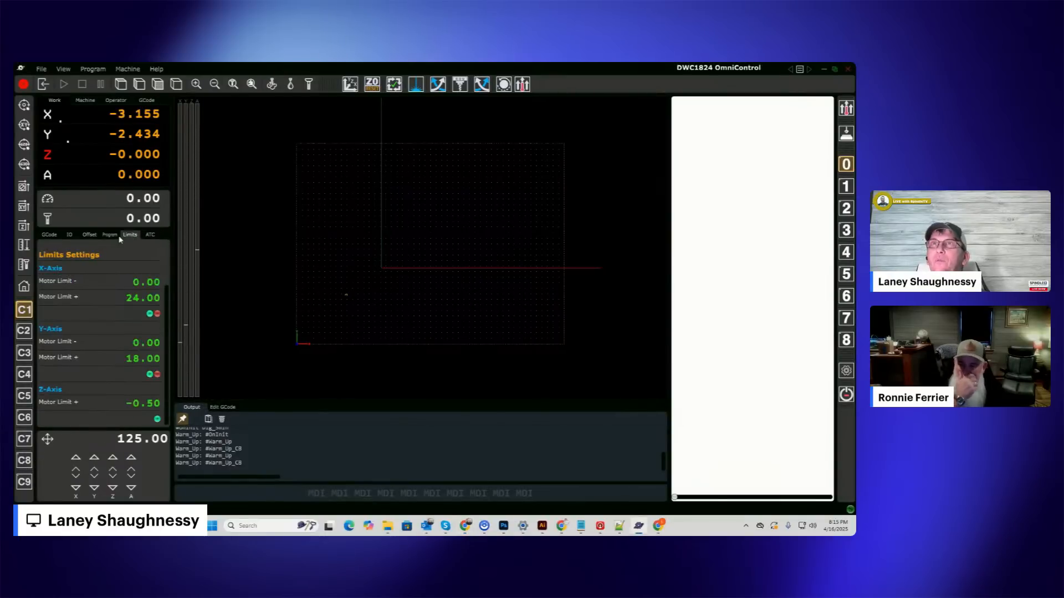
pyautogui.click(105, 235)
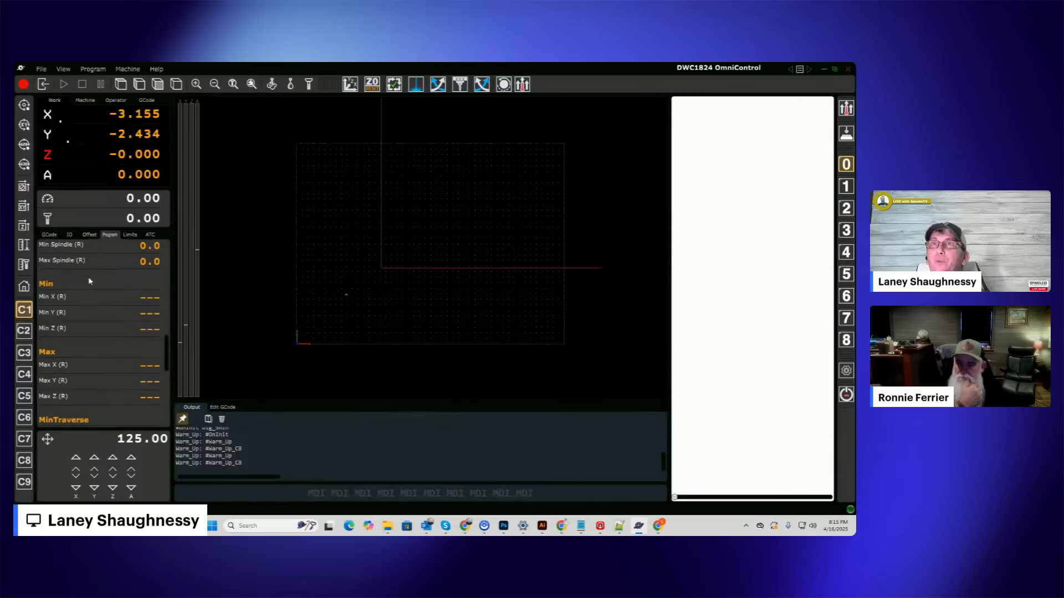
pyautogui.click(42, 69)
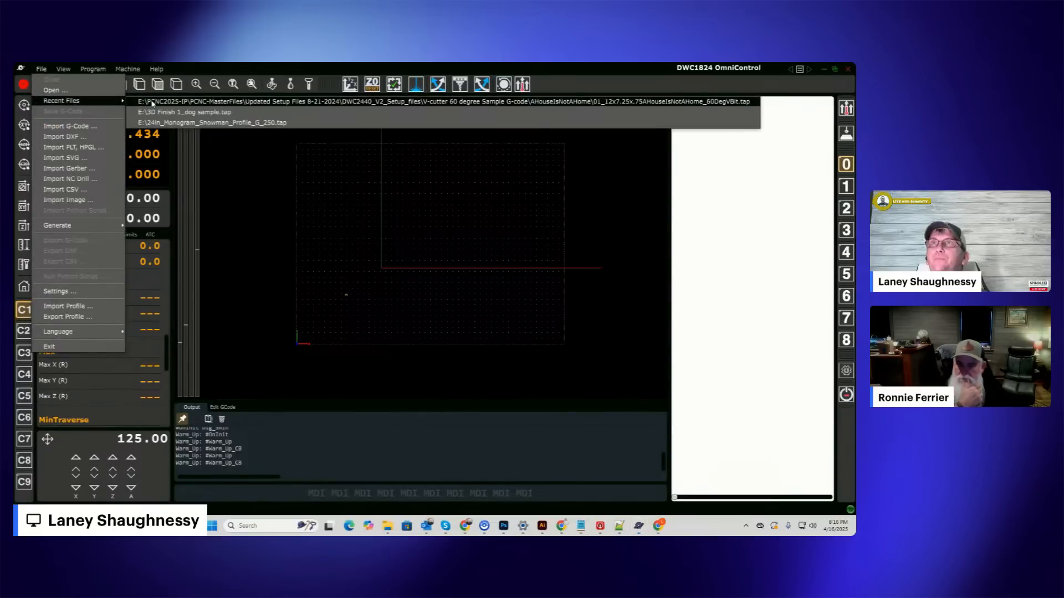
pyautogui.click(152, 102)
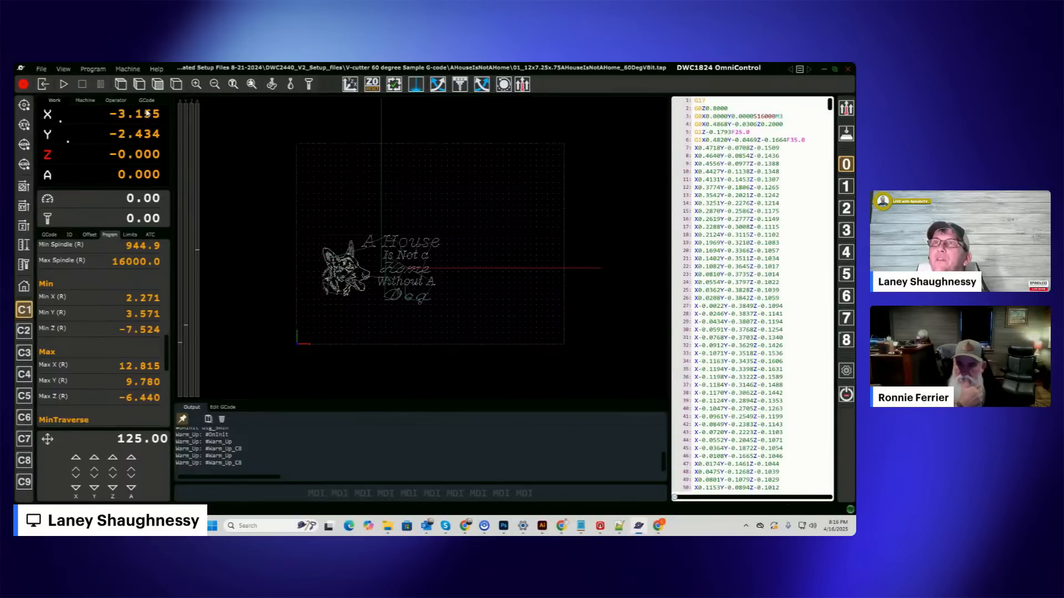
# Examine the loaded program's details: work offset, G-code size and times, speed and spindle ranges, and minimum and maximum extents.
pyautogui.scroll(10, 78, 305)
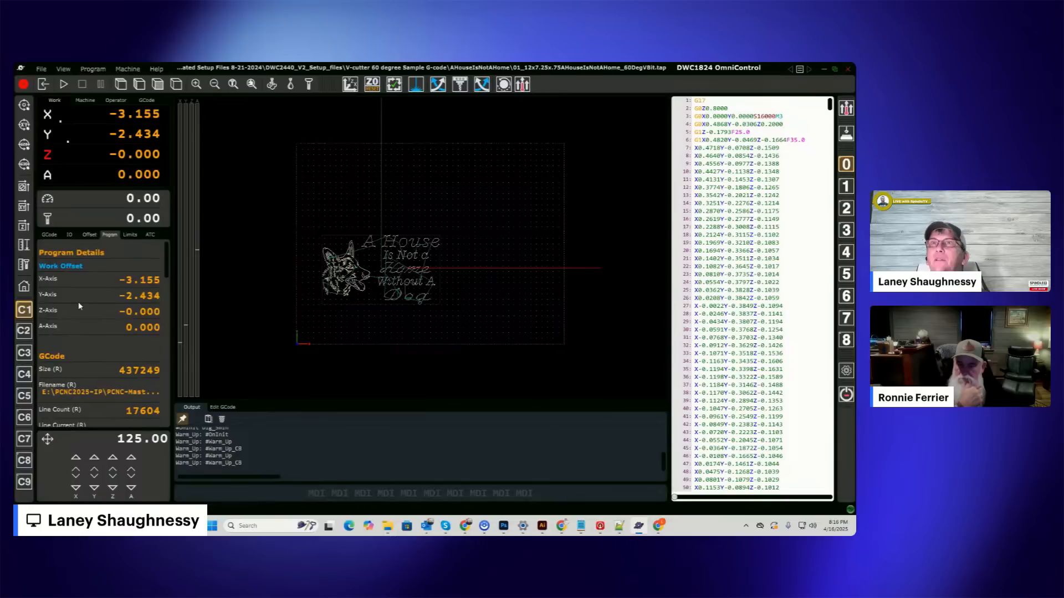
pyautogui.scroll(-2, 79, 305)
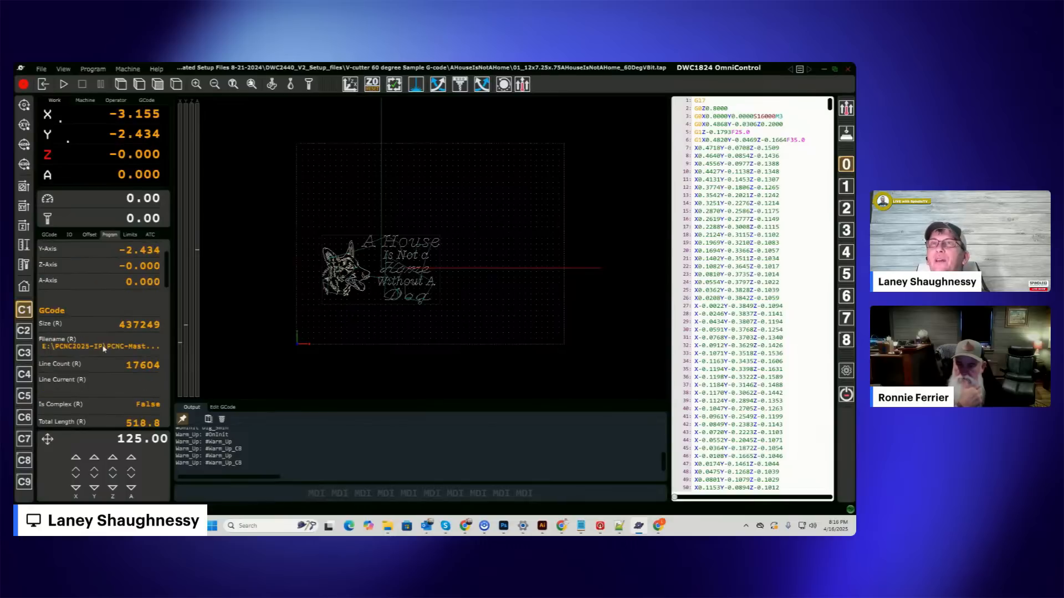
pyautogui.scroll(-4, 104, 348)
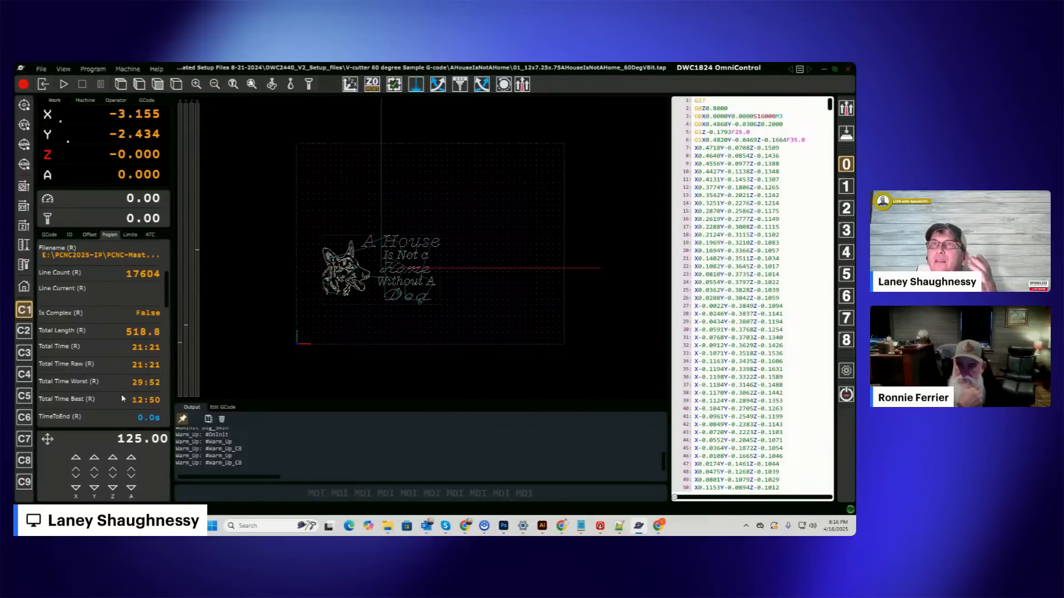
pyautogui.scroll(-3, 110, 406)
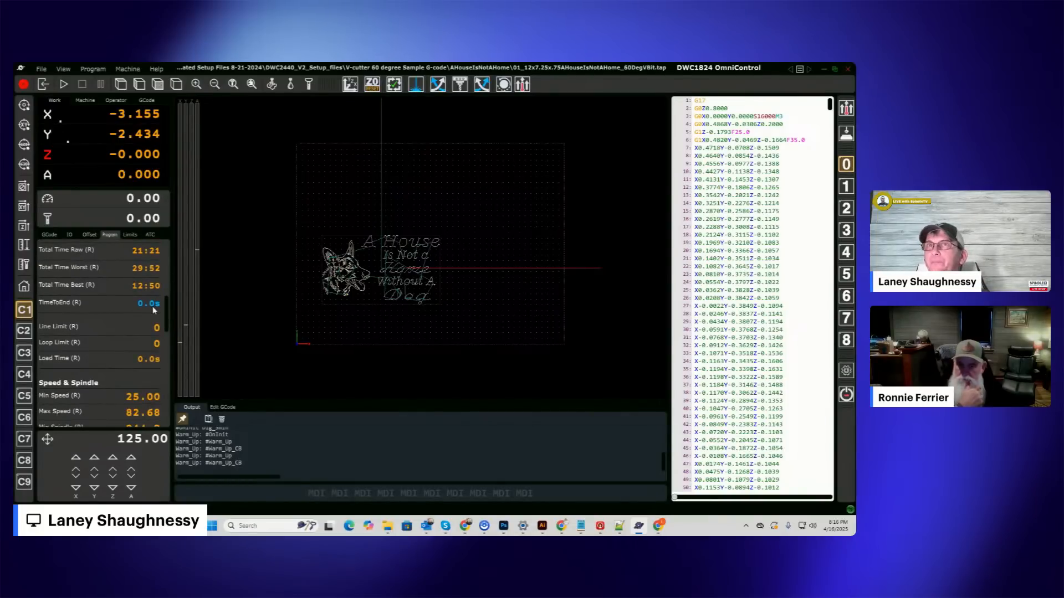
pyautogui.scroll(-3, 132, 340)
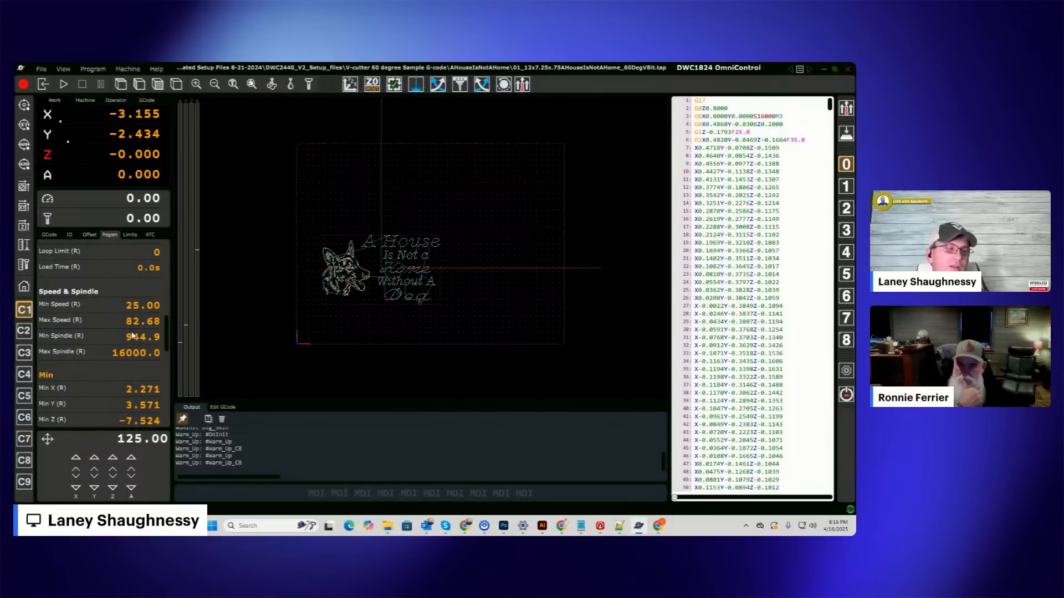
pyautogui.scroll(-6, 133, 336)
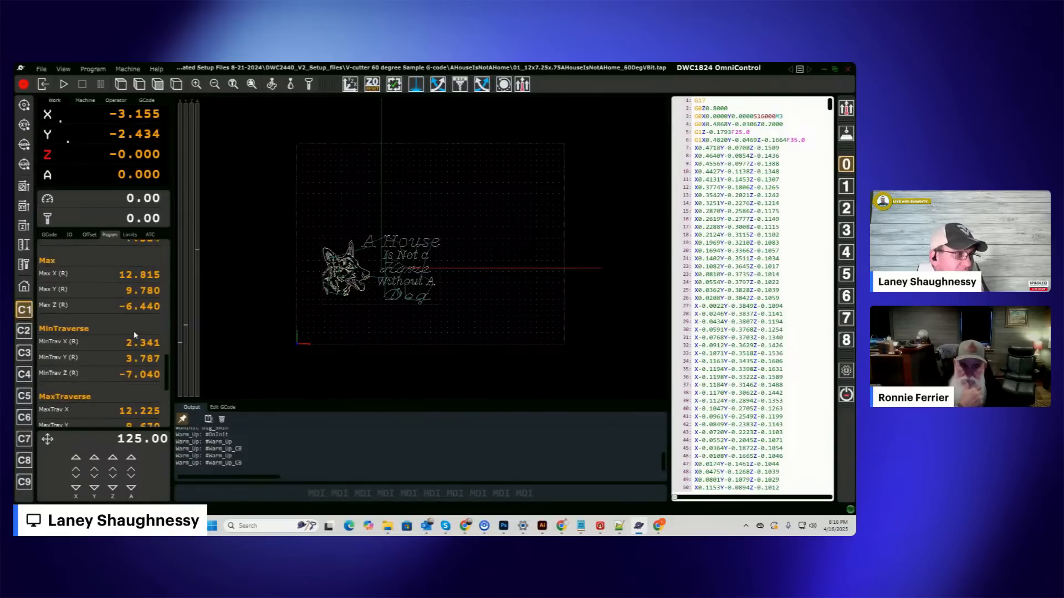
pyautogui.scroll(2, 135, 330)
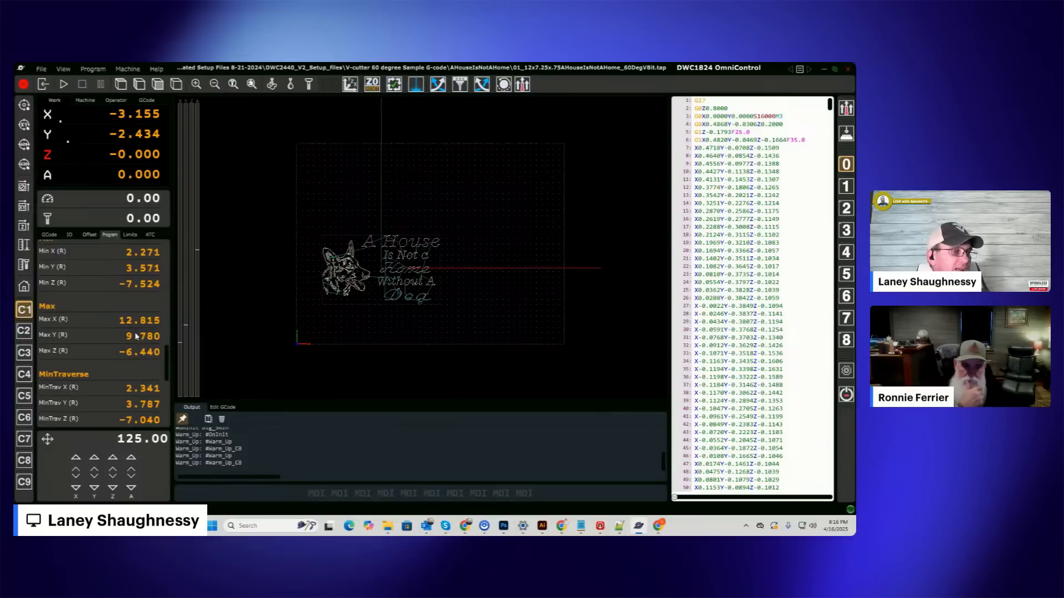
pyautogui.scroll(8, 136, 335)
pyautogui.scroll(5, 125, 366)
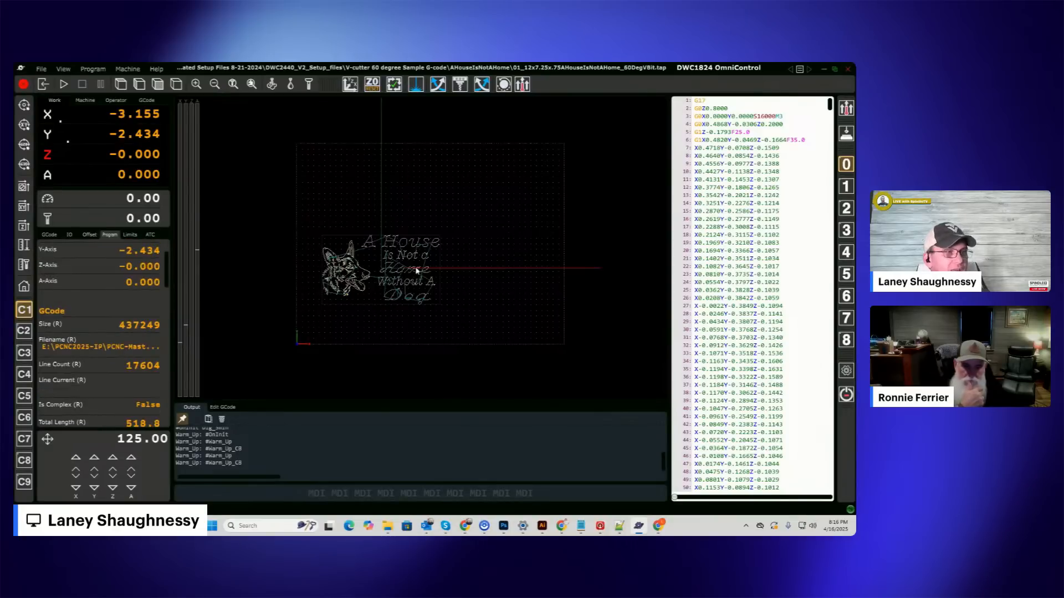
# Run the Verify Carving Area procedure twice on the loaded dog-and-lettering toolpath.
pyautogui.scroll(3, 413, 256)
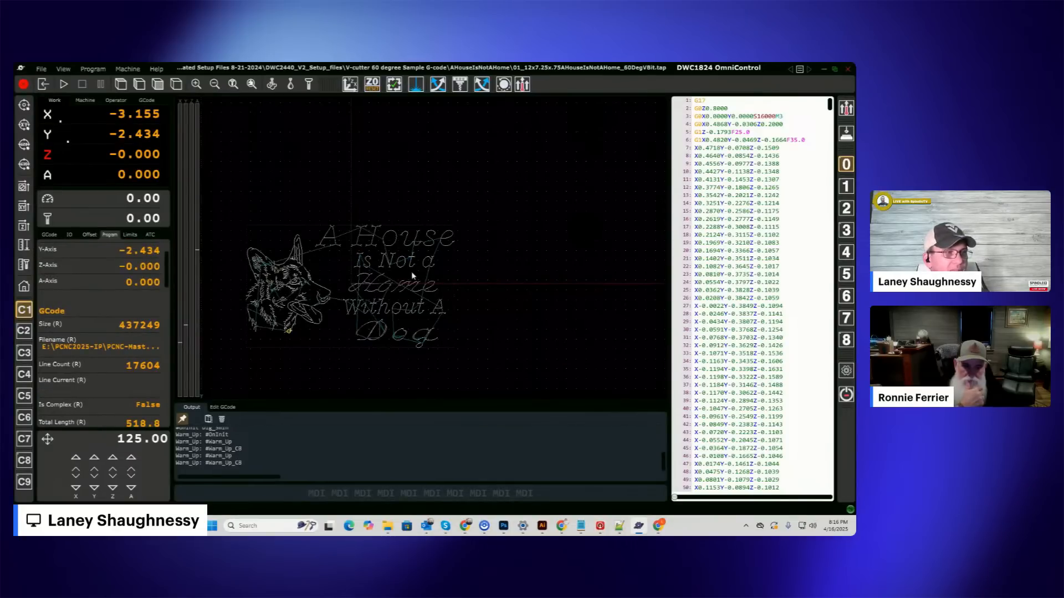
pyautogui.moveTo(389, 284); pyautogui.dragTo(451, 258)
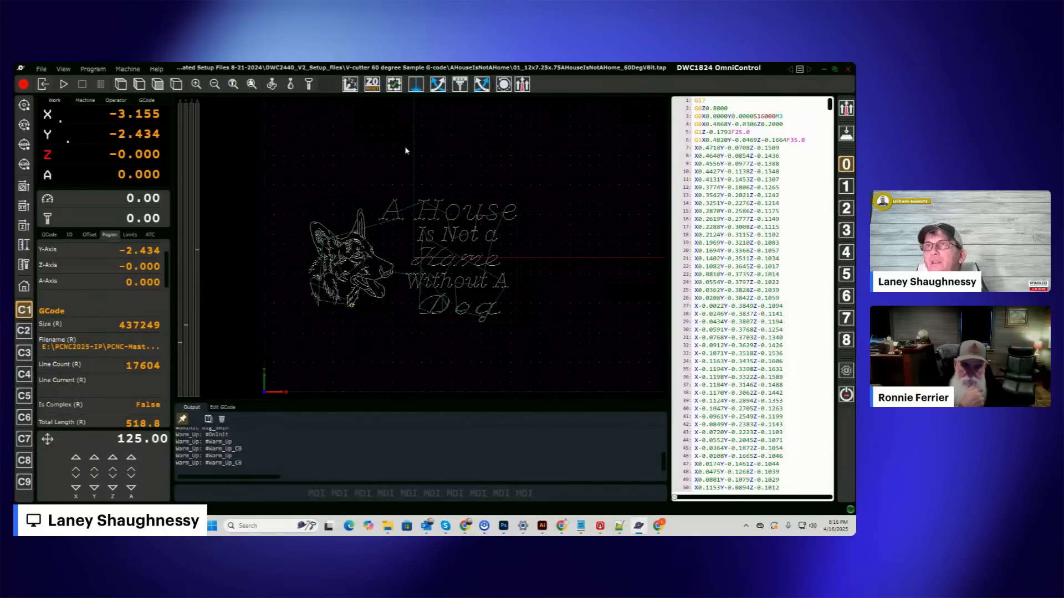
pyautogui.scroll(1, 418, 178)
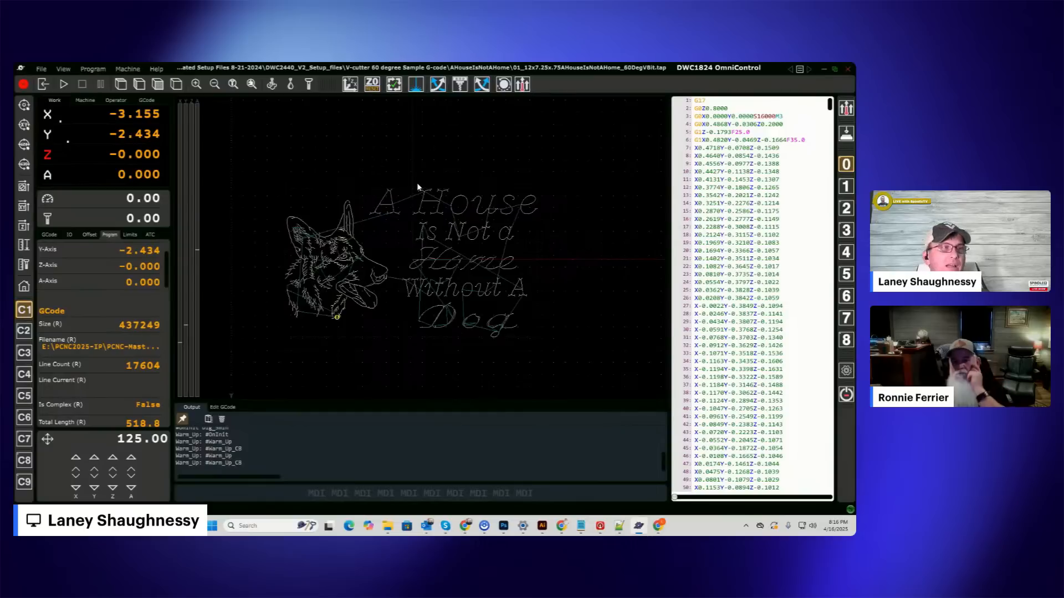
pyautogui.click(394, 84)
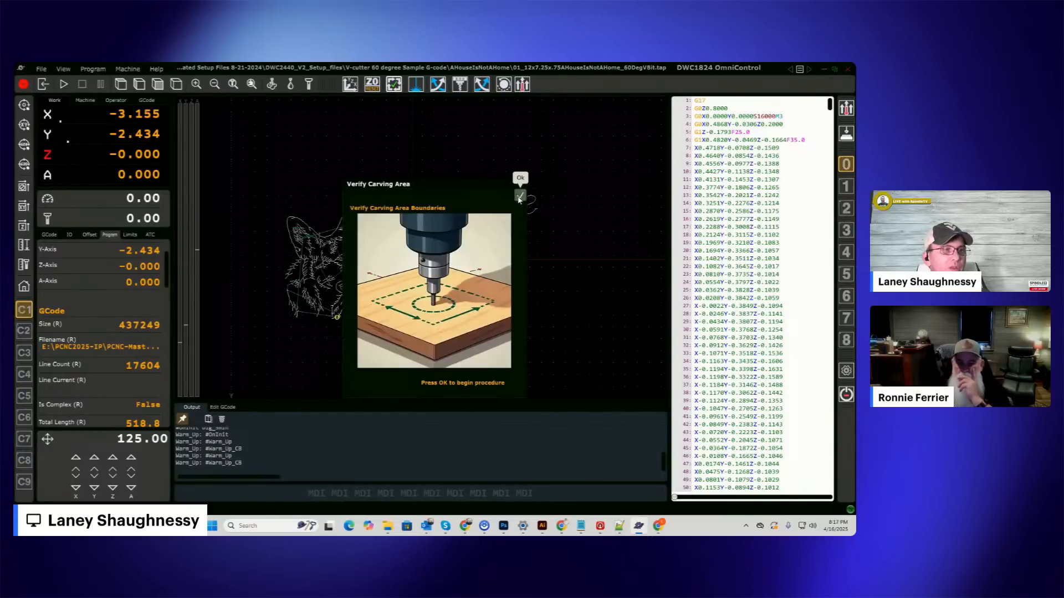
pyautogui.click(520, 197)
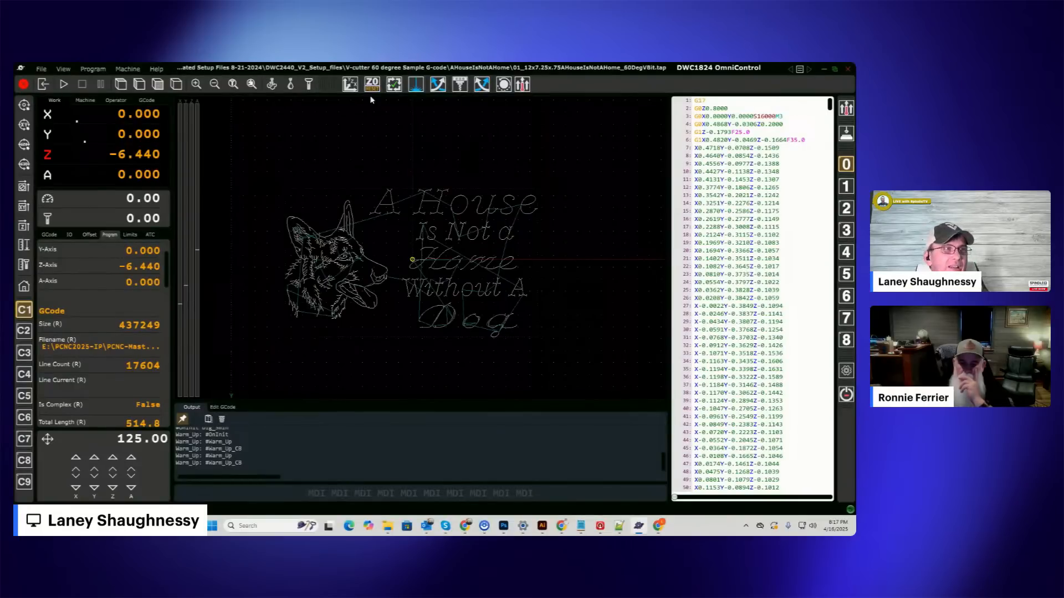
pyautogui.click(394, 84)
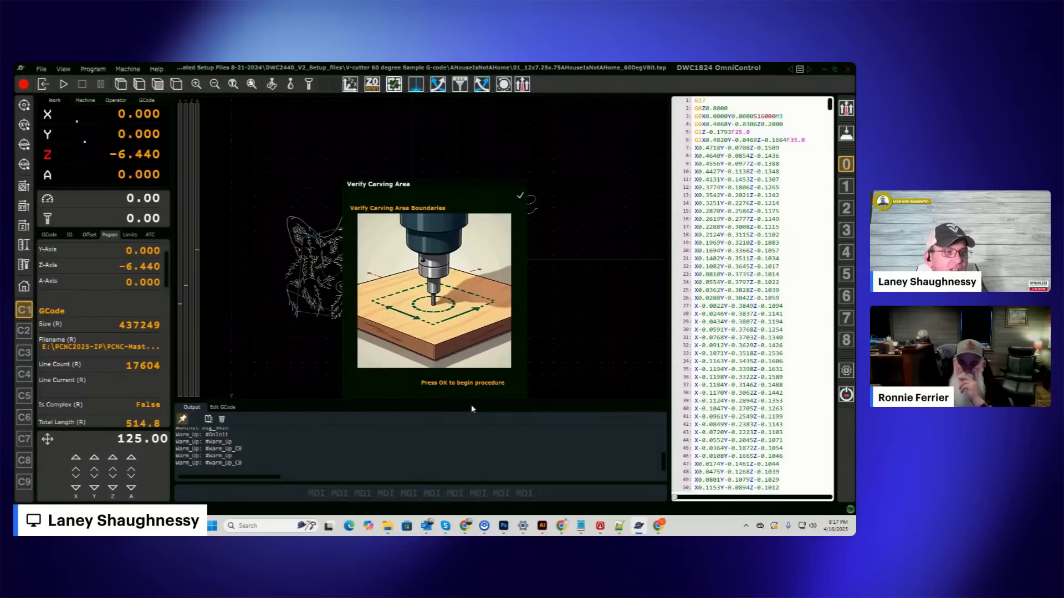
pyautogui.click(520, 195)
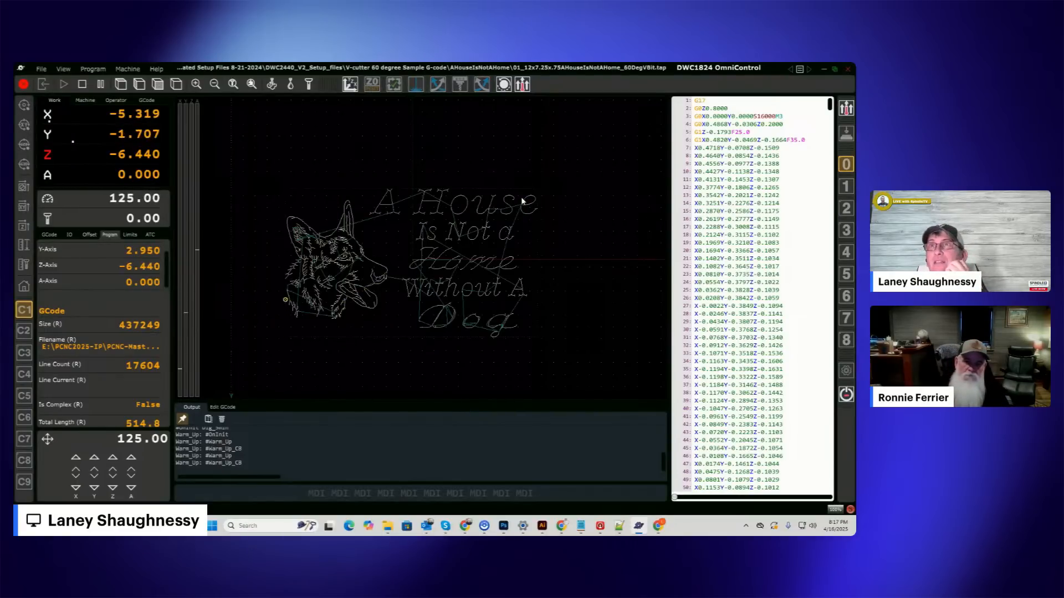
pyautogui.scroll(1, 386, 221)
pyautogui.scroll(1, 387, 221)
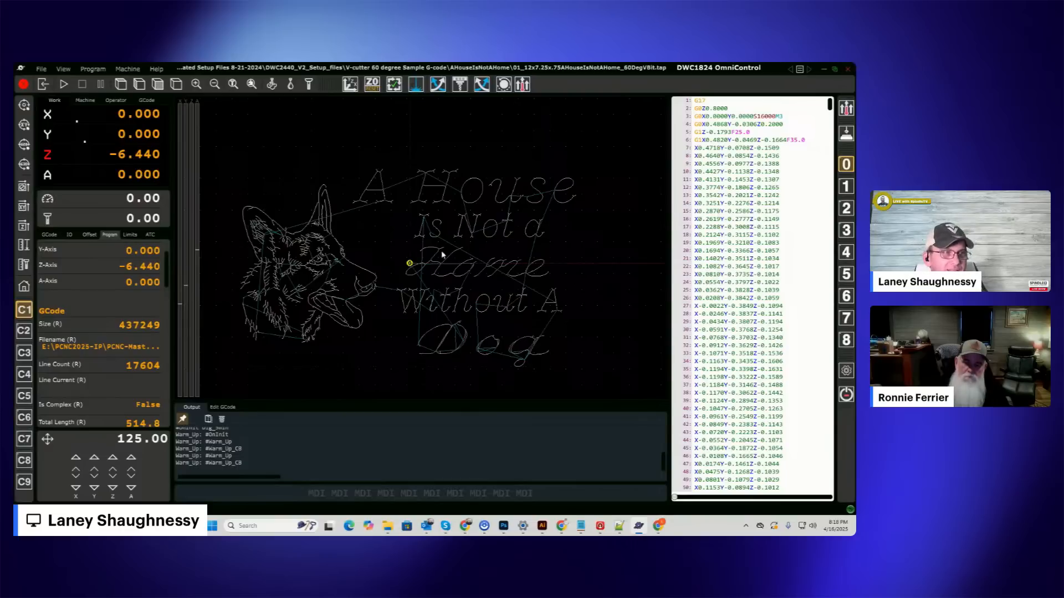
pyautogui.scroll(-3, 474, 239)
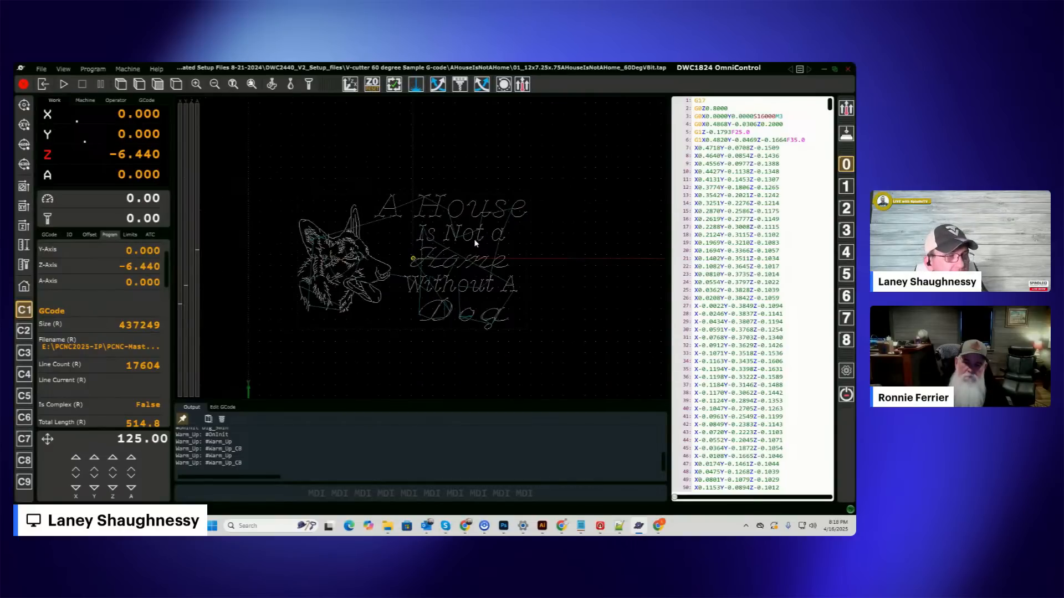
pyautogui.moveTo(448, 256)
pyautogui.mouseDown()
pyautogui.moveTo(473, 259)
pyautogui.moveTo(434, 254)
pyautogui.mouseUp()
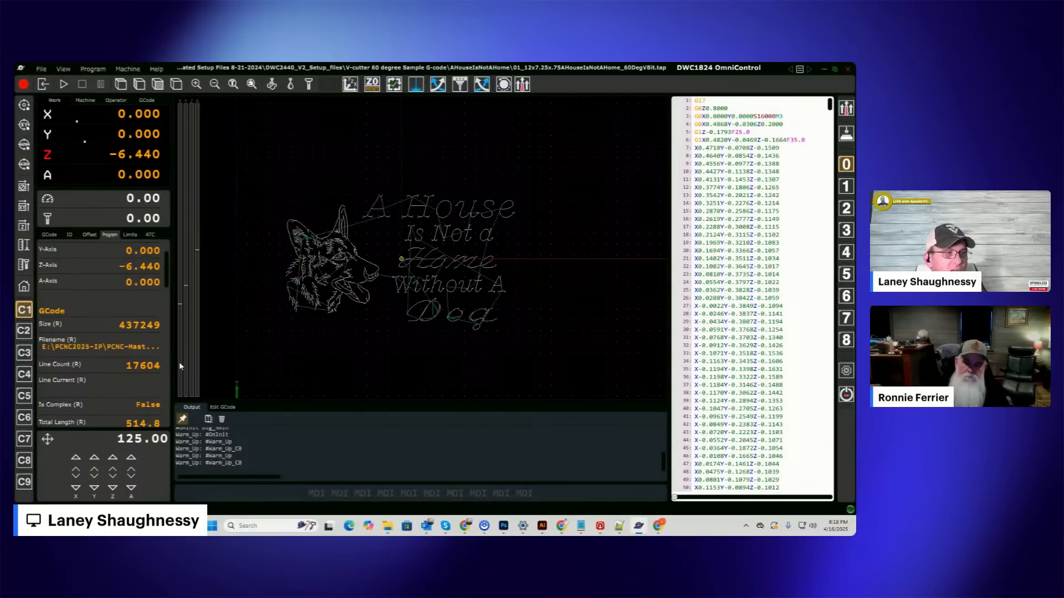
pyautogui.moveTo(377, 262); pyautogui.dragTo(396, 268)
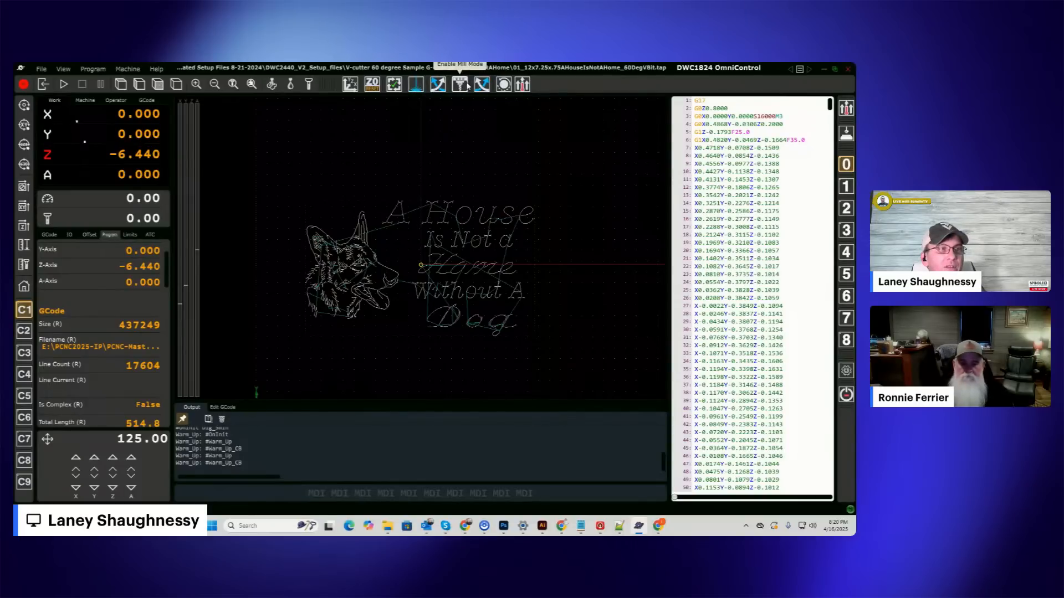
# Check the Spindle page in the settings for output pins, speed range and start delay, and close without changes.
pyautogui.click(41, 69)
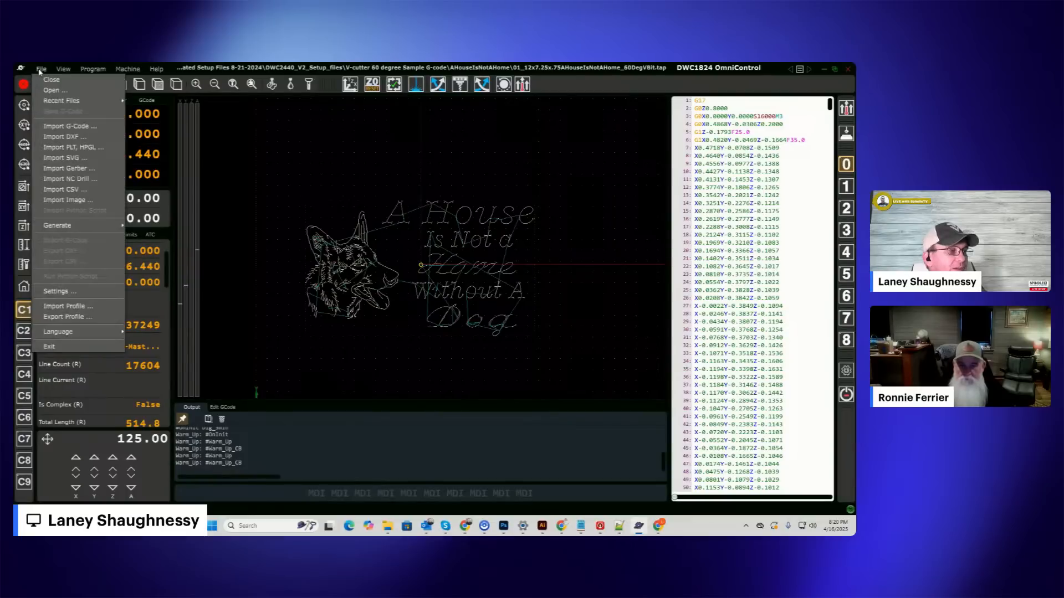
pyautogui.click(58, 291)
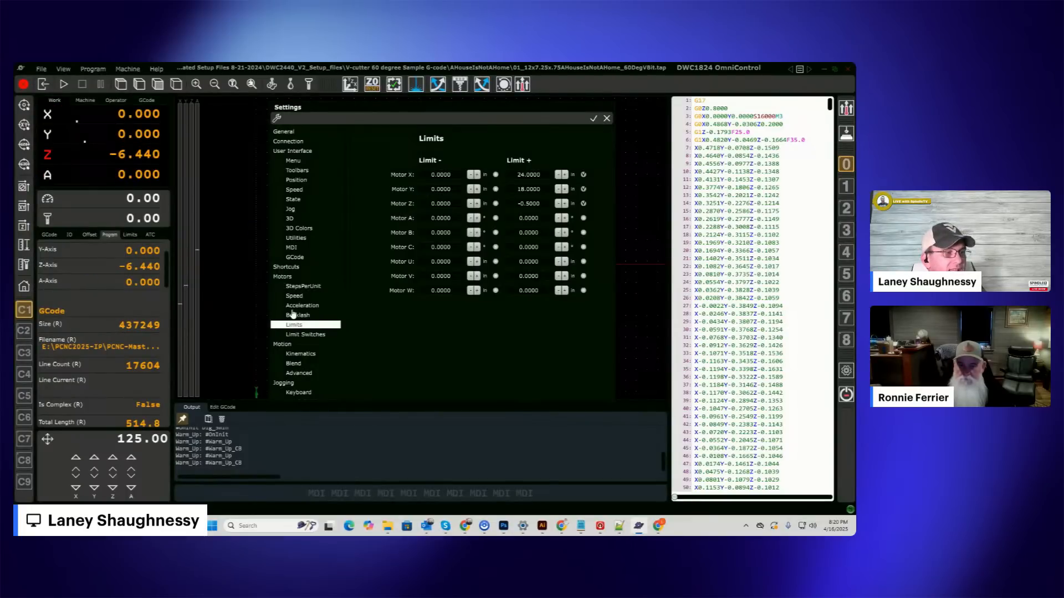
pyautogui.scroll(-3, 293, 315)
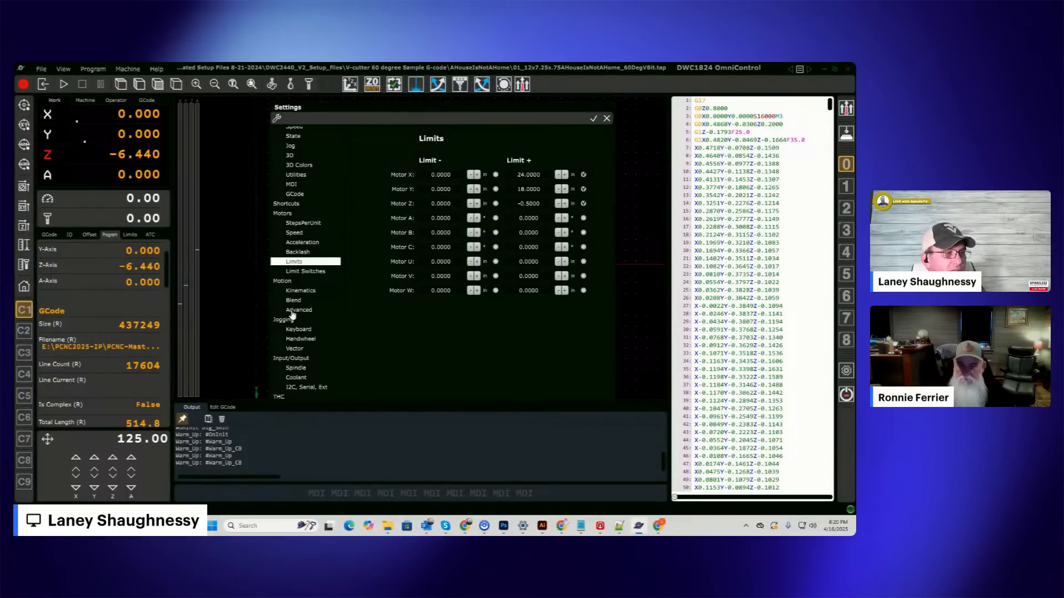
pyautogui.click(294, 368)
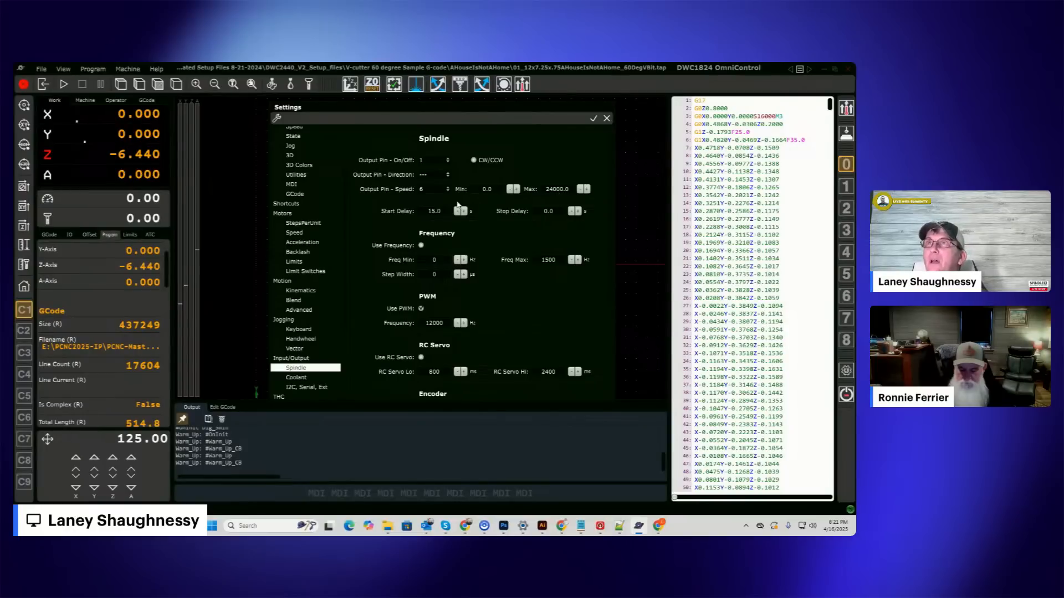
pyautogui.click(607, 118)
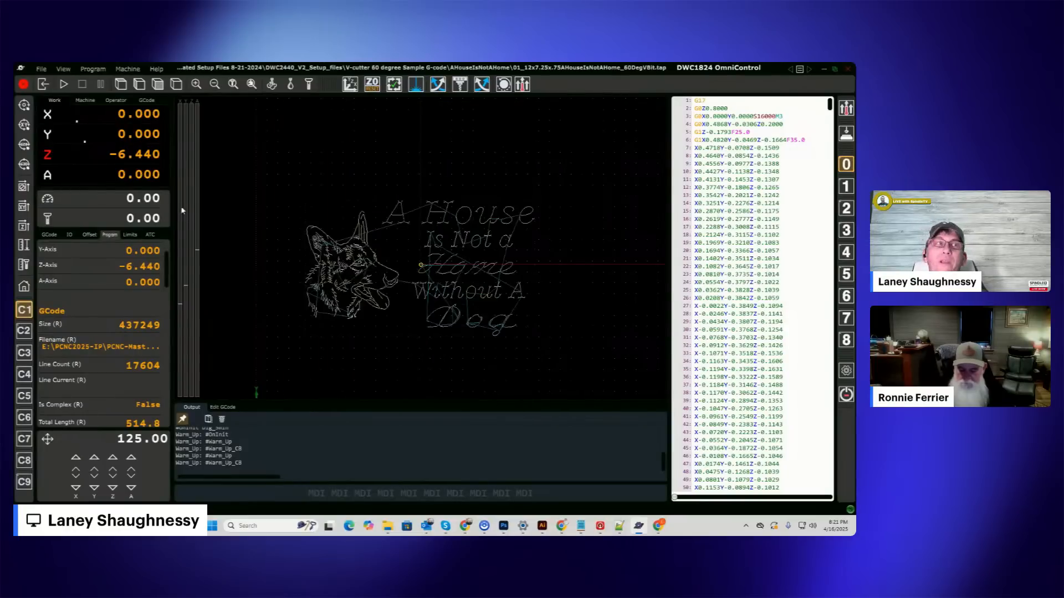
# Enable Laser Mode and check the spindle settings it applies, closing them without changes.
pyautogui.click(416, 86)
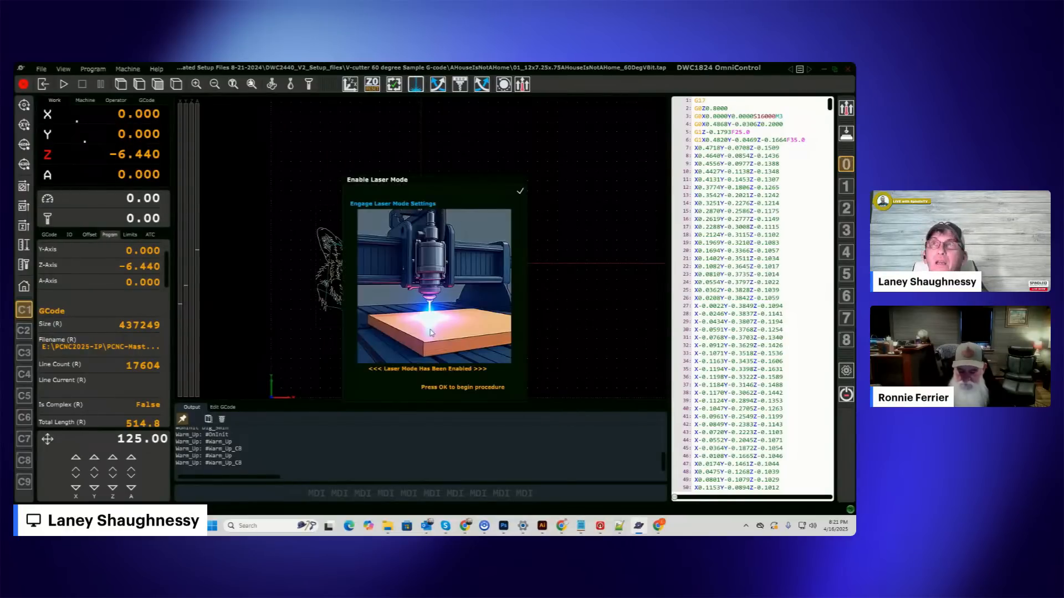
pyautogui.click(521, 192)
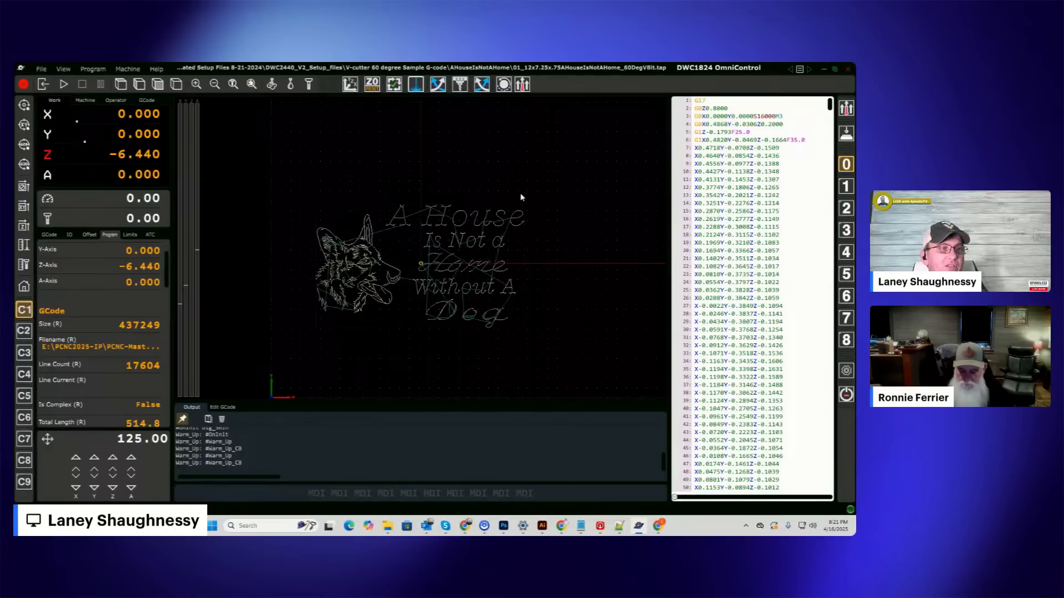
pyautogui.click(42, 70)
pyautogui.click(58, 290)
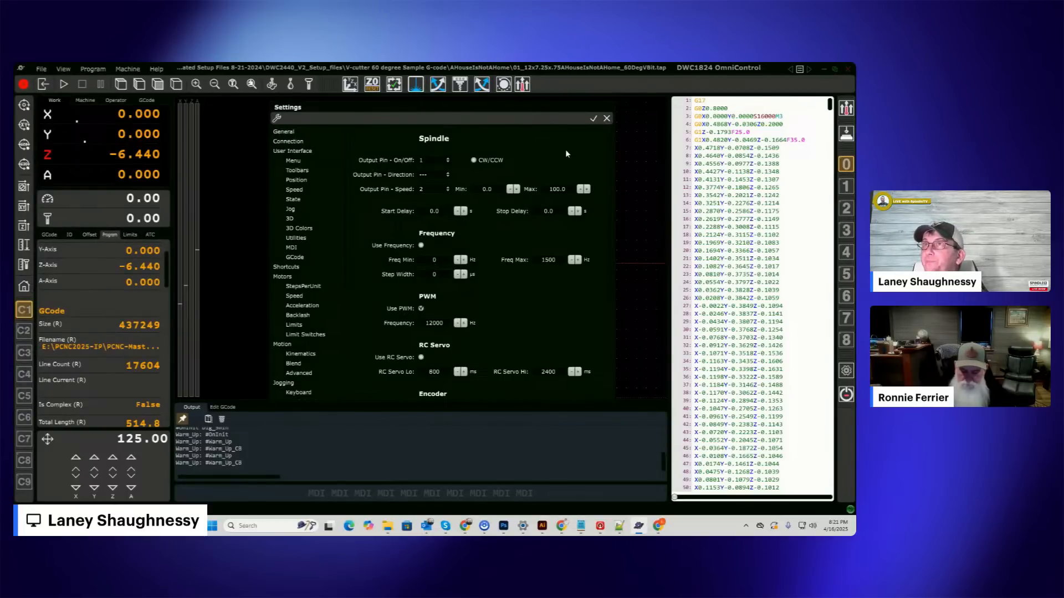
pyautogui.click(606, 118)
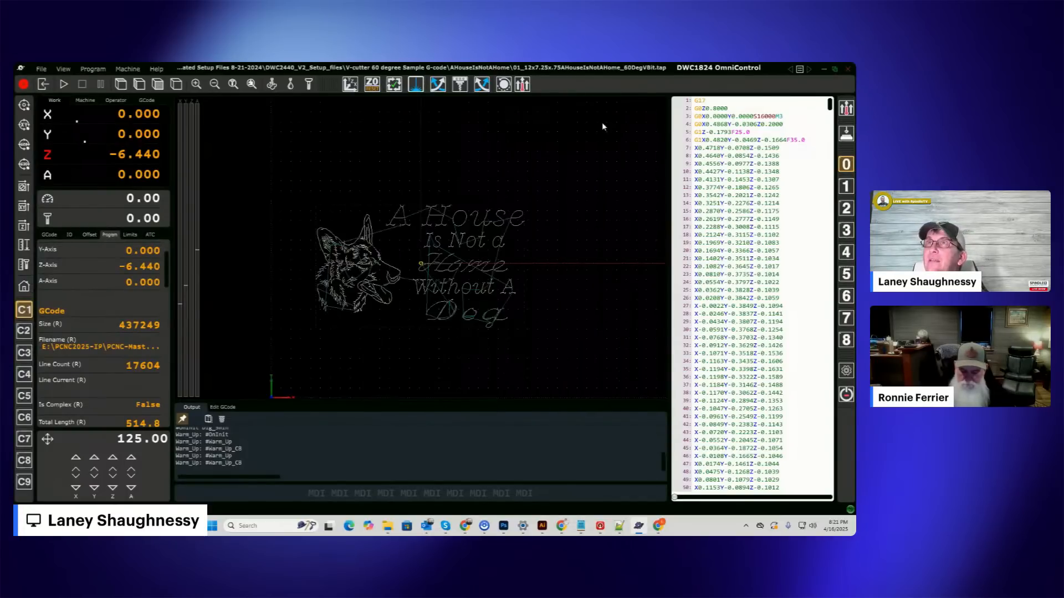
# Switch the machine back to milling by enabling Mill Mode.
pyautogui.click(460, 86)
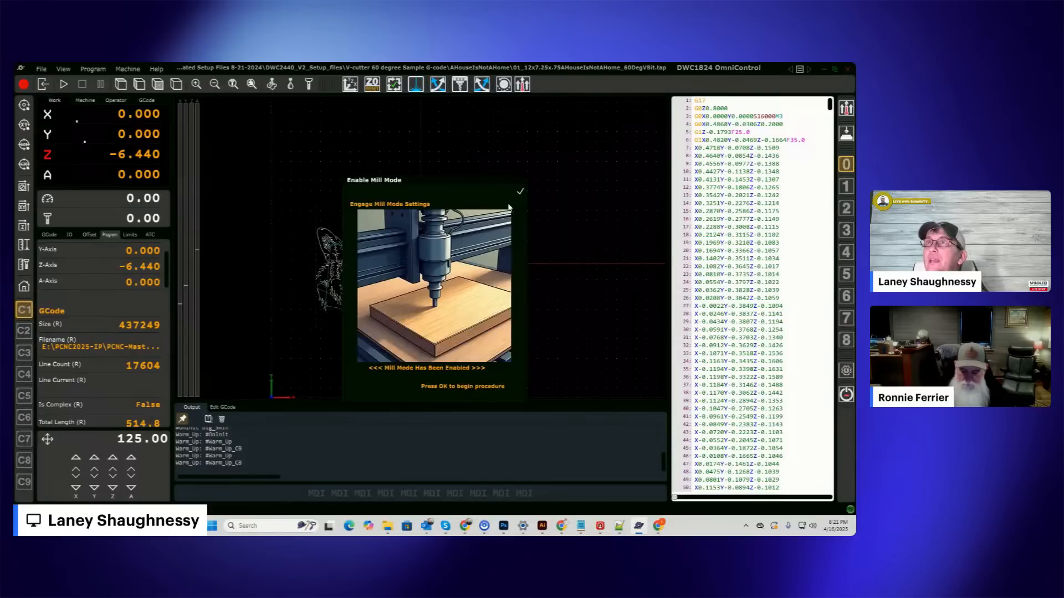
pyautogui.click(520, 192)
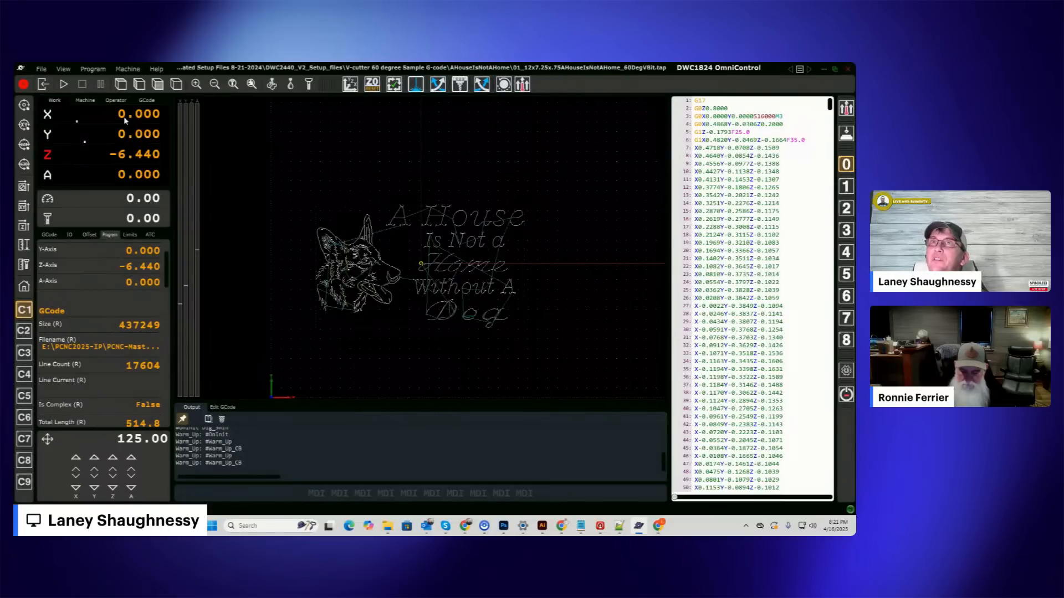
# Check the Spindle page in the settings after the return to Mill Mode and close it without changes.
pyautogui.click(41, 69)
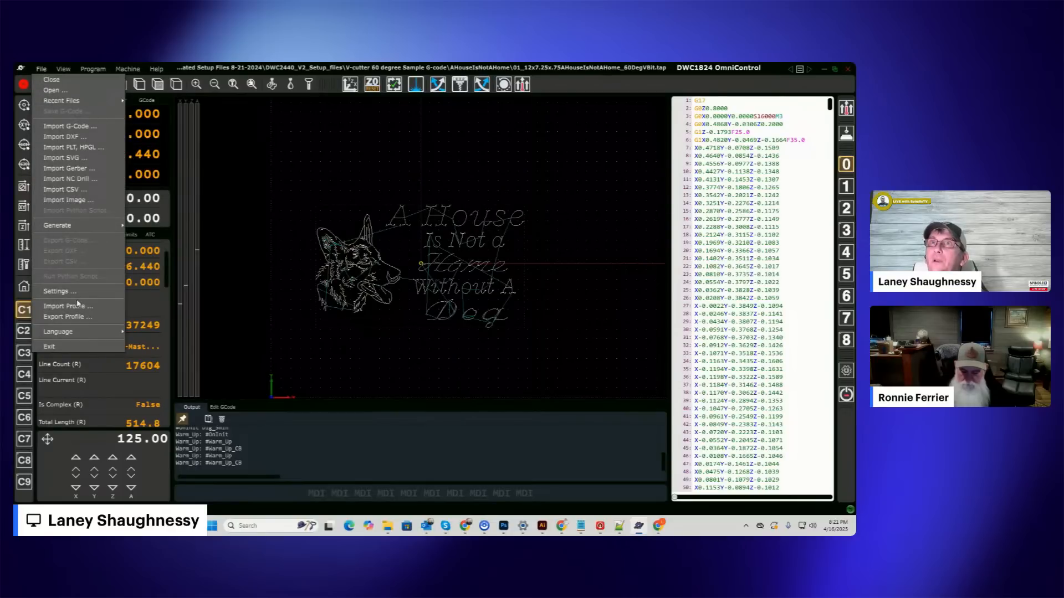
pyautogui.click(58, 292)
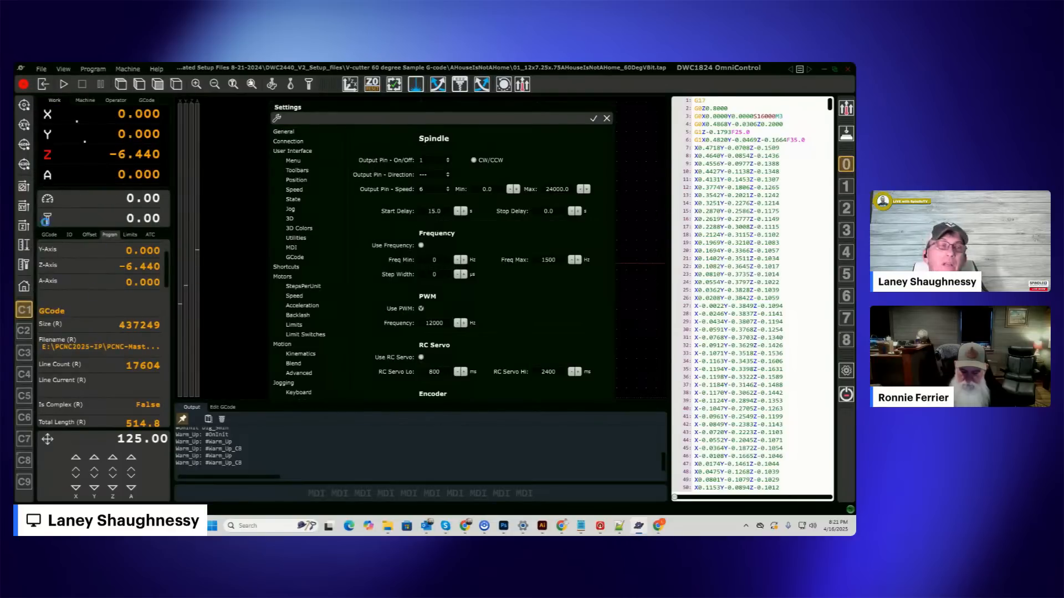
pyautogui.click(607, 118)
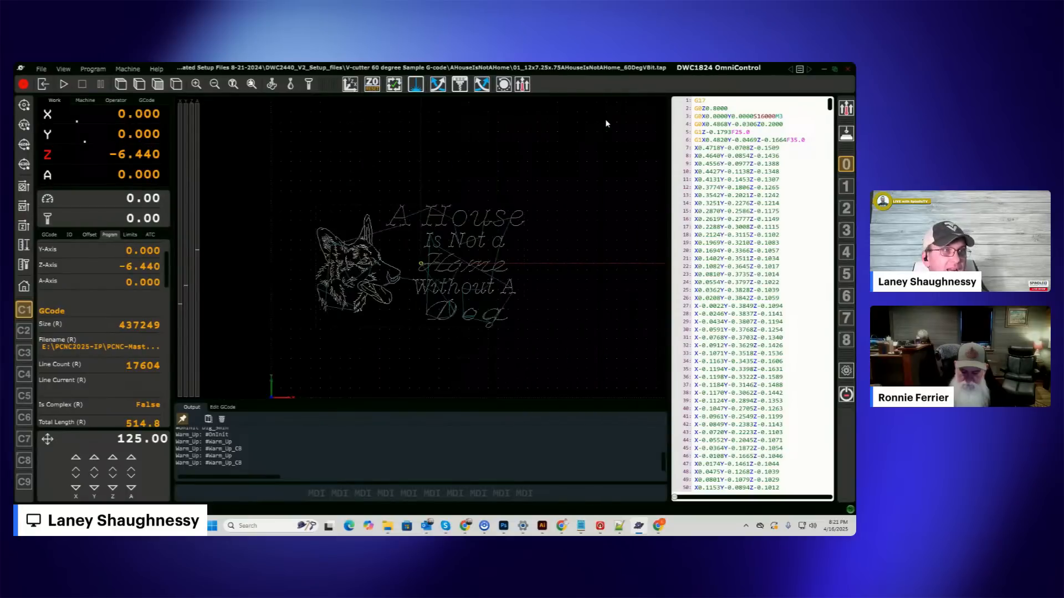
# Run the Rotary Axis Step & Speed Calculator with a stock diameter of 2.0 inches and accept the result.
pyautogui.click(503, 84)
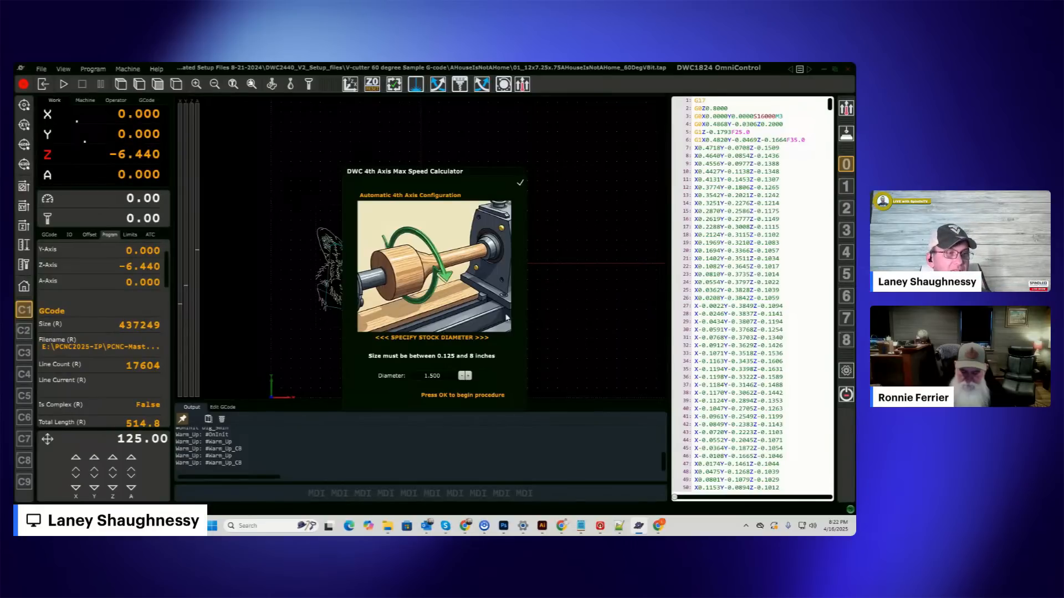
pyautogui.click(440, 379)
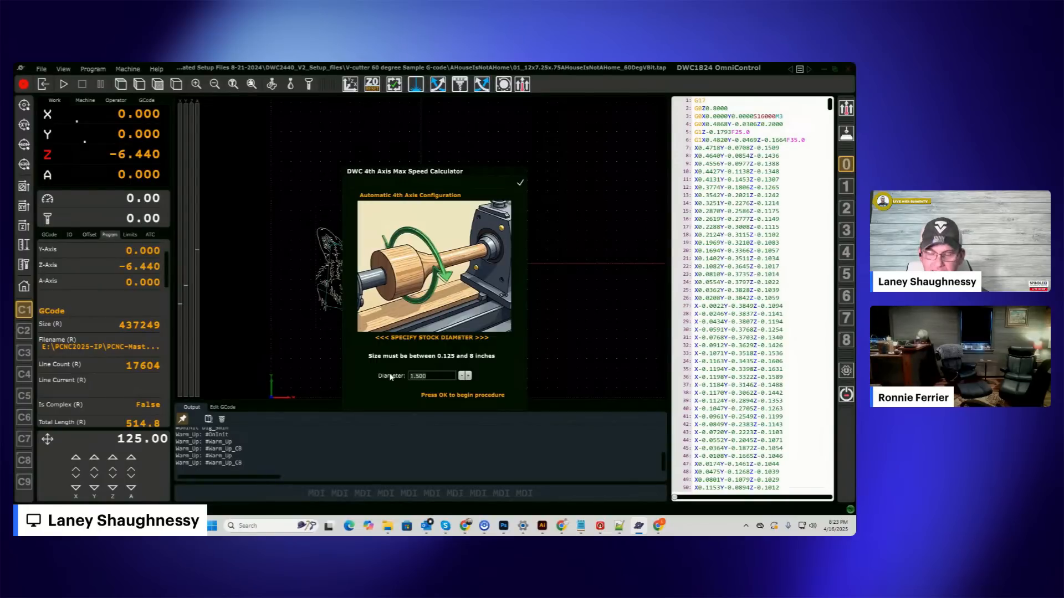
pyautogui.write('2.0')
pyautogui.press('Return')
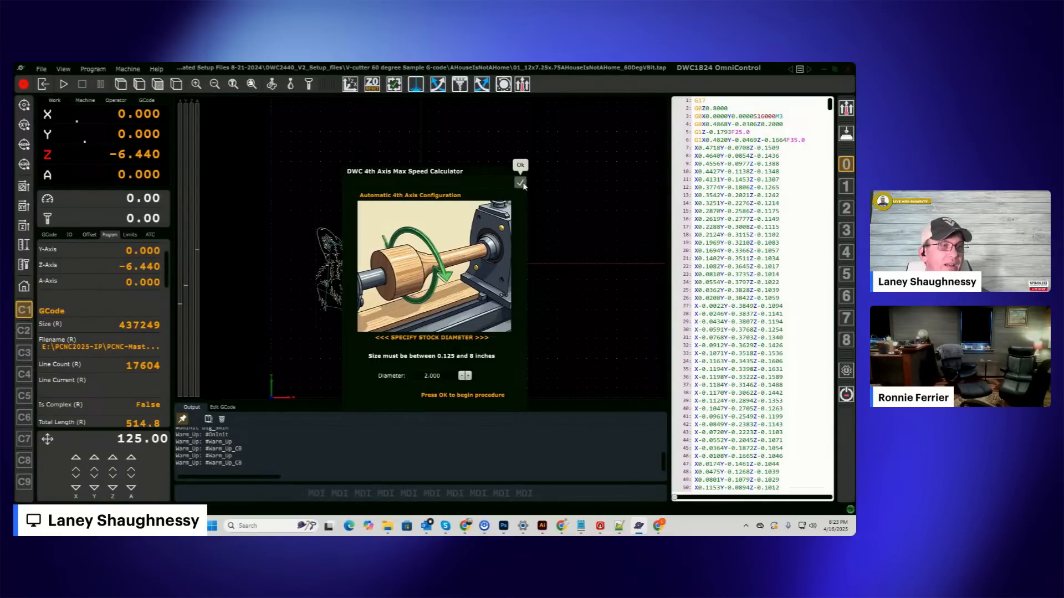
pyautogui.click(521, 183)
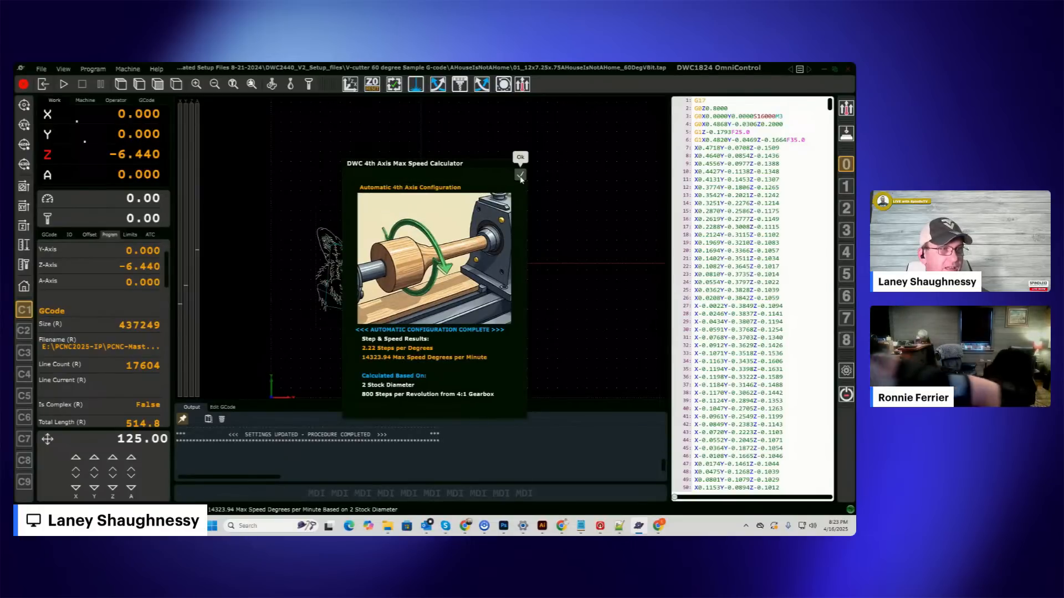
pyautogui.click(520, 175)
# Review the 4th axis calculator's log in an enlarged output area and start the Warm Up procedure.
pyautogui.moveTo(370, 402); pyautogui.dragTo(366, 208)
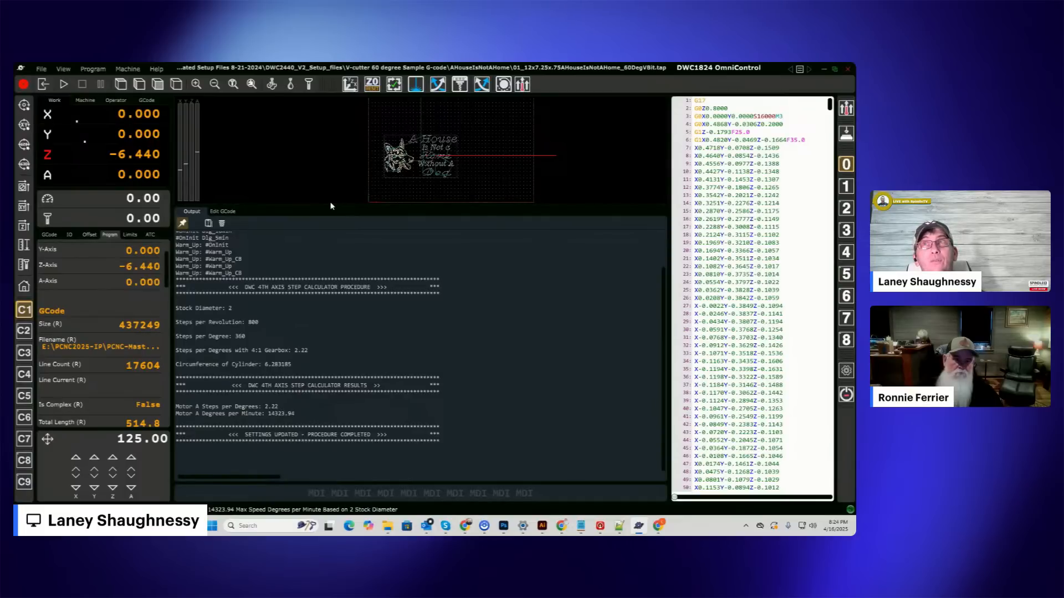
pyautogui.moveTo(331, 205); pyautogui.dragTo(342, 308)
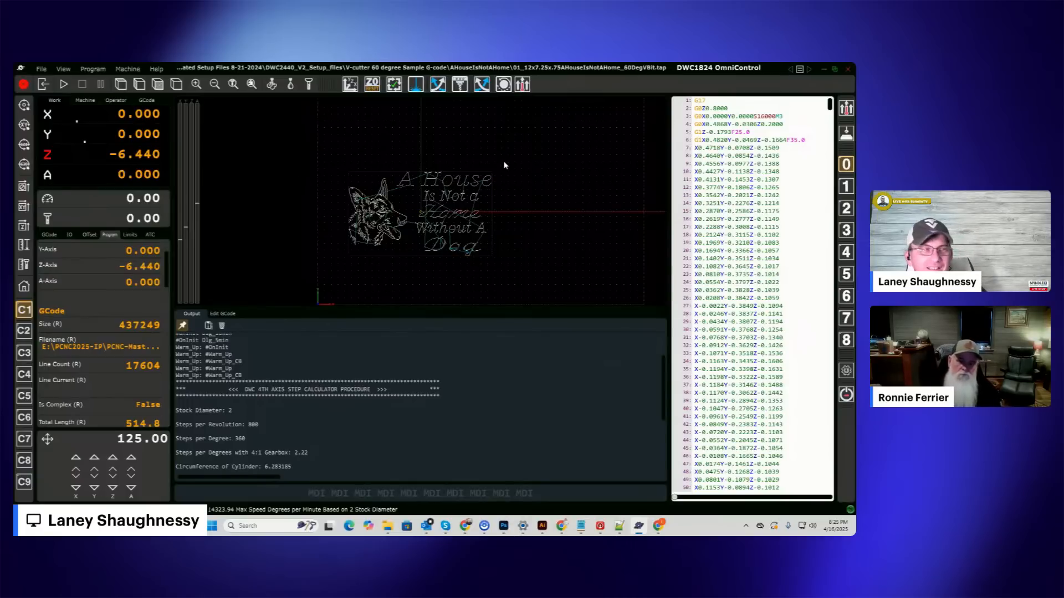
pyautogui.click(522, 85)
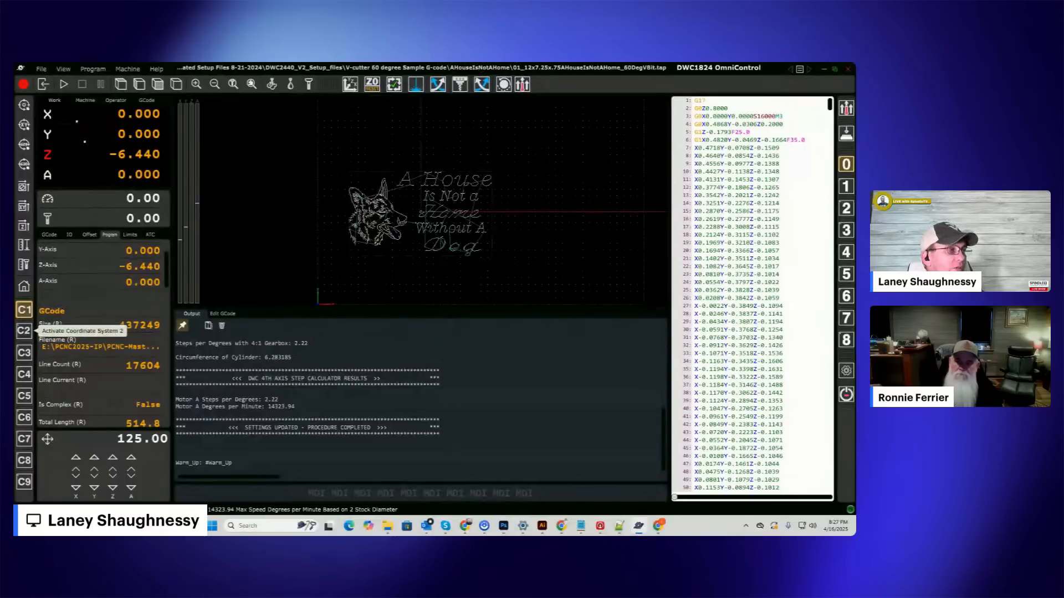
# Show the coordinate system offsets, activate coordinate system 6 for the rotary axis, and widen the offset display.
pyautogui.click(89, 234)
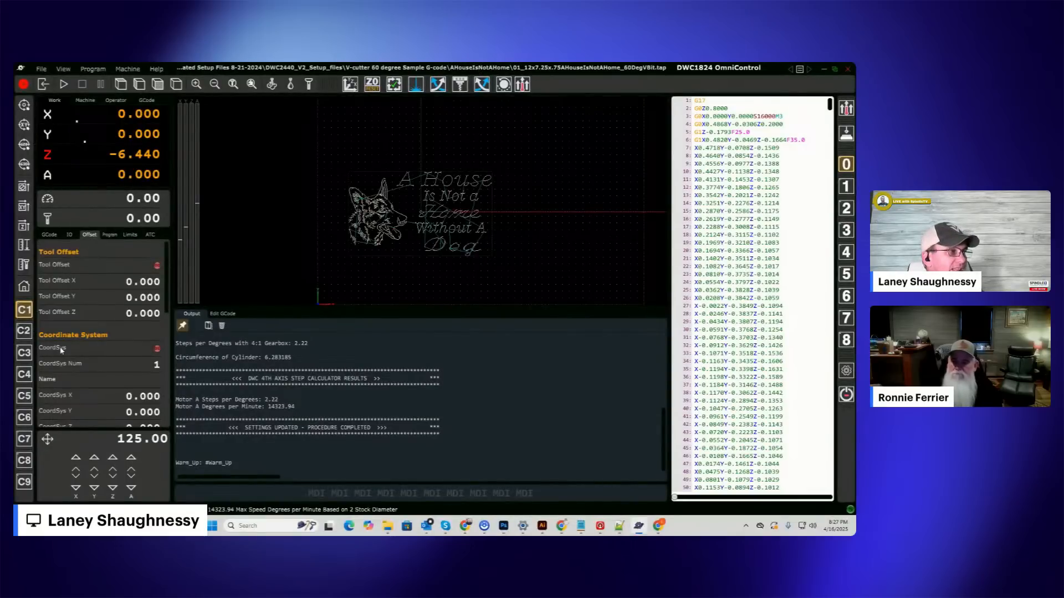
pyautogui.scroll(-3, 83, 369)
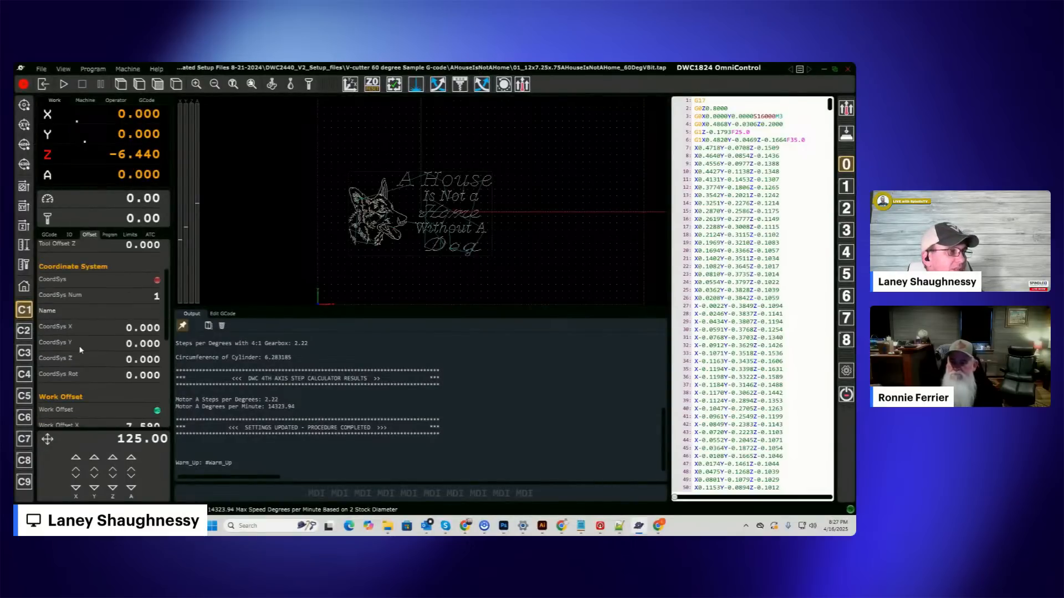
pyautogui.click(24, 419)
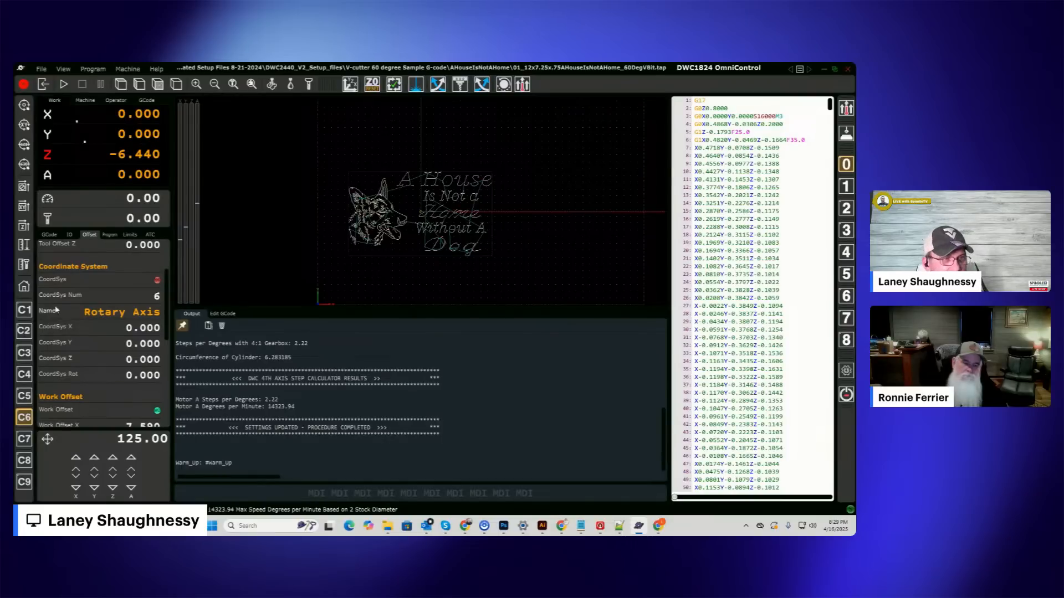
pyautogui.moveTo(173, 225)
pyautogui.mouseDown()
pyautogui.moveTo(398, 216)
pyautogui.moveTo(202, 219)
pyautogui.moveTo(180, 237)
pyautogui.mouseUp()
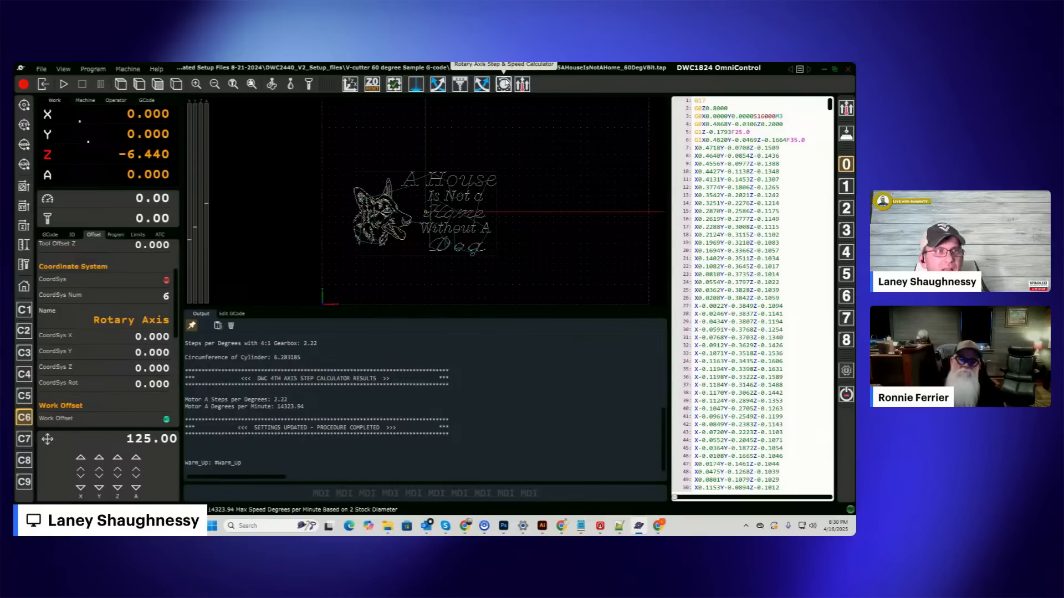
# Minimize the CNC controller and launch Aspire 12.0.
pyautogui.click(824, 68)
pyautogui.moveTo(826, 71)
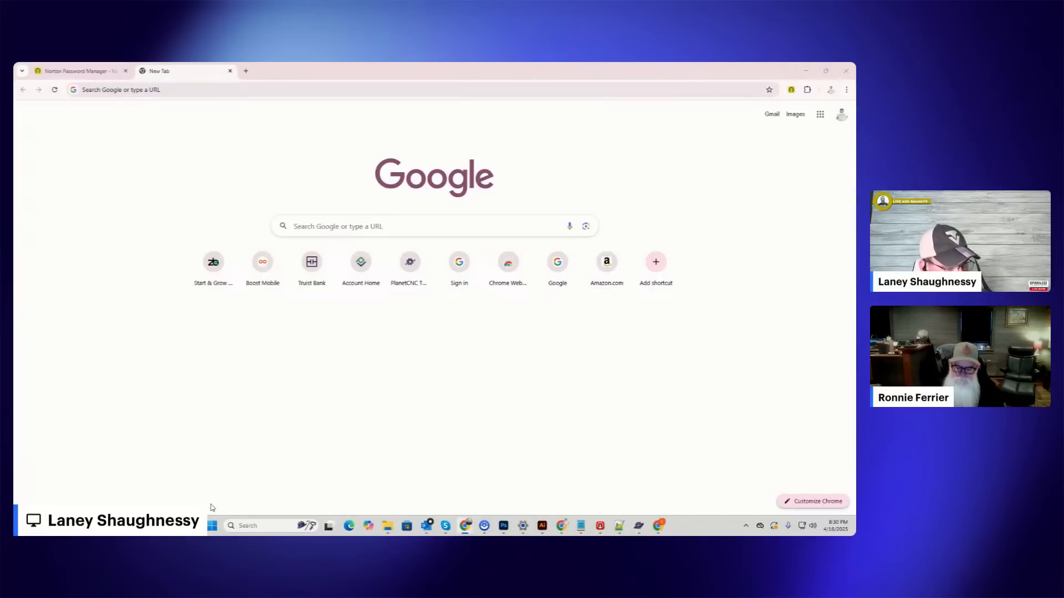
pyautogui.click(213, 526)
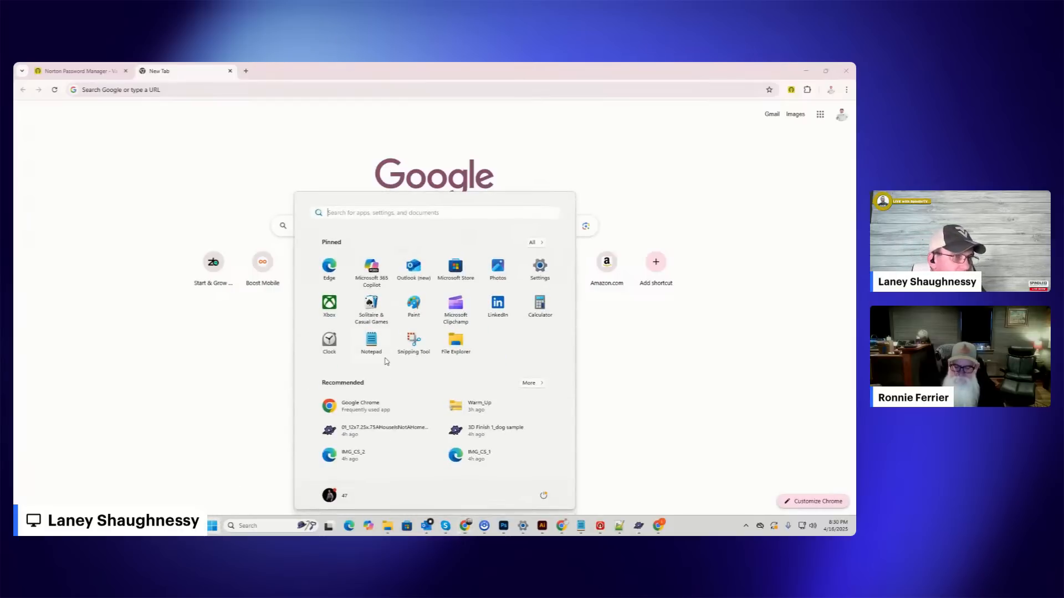
pyautogui.click(541, 244)
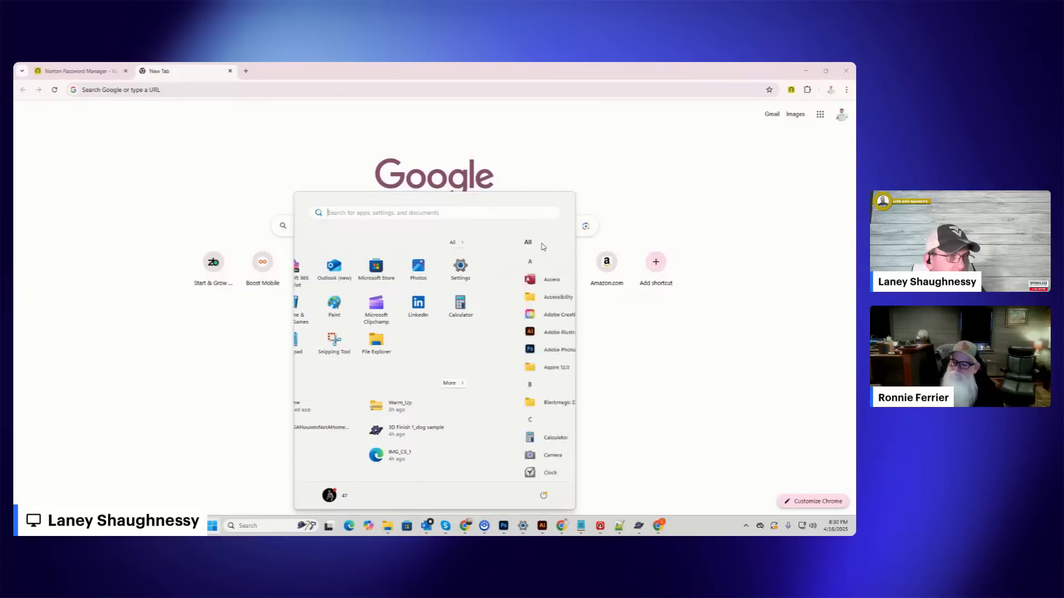
pyautogui.click(356, 373)
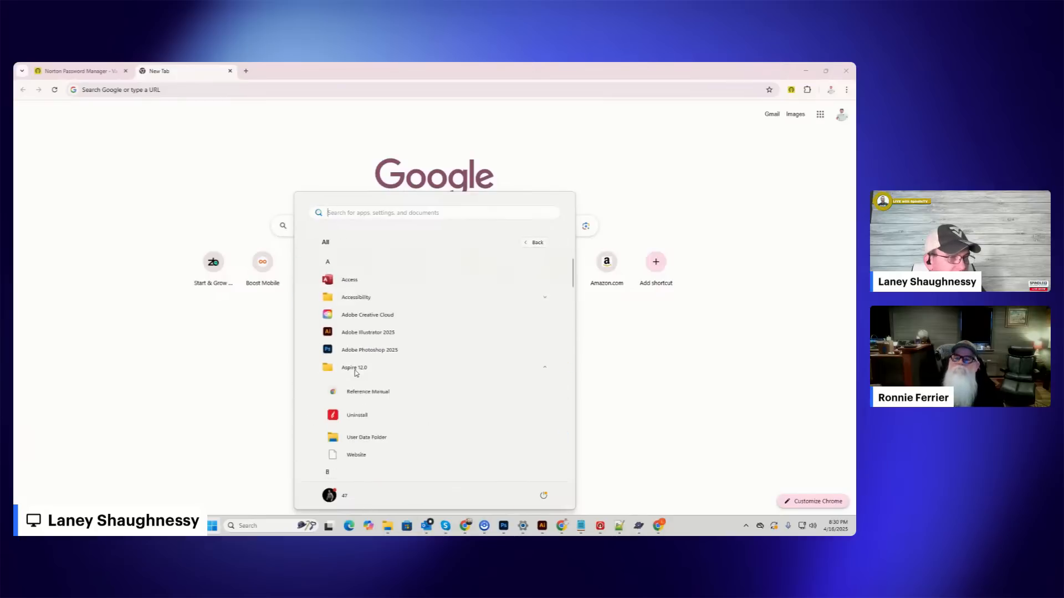
pyautogui.click(356, 384)
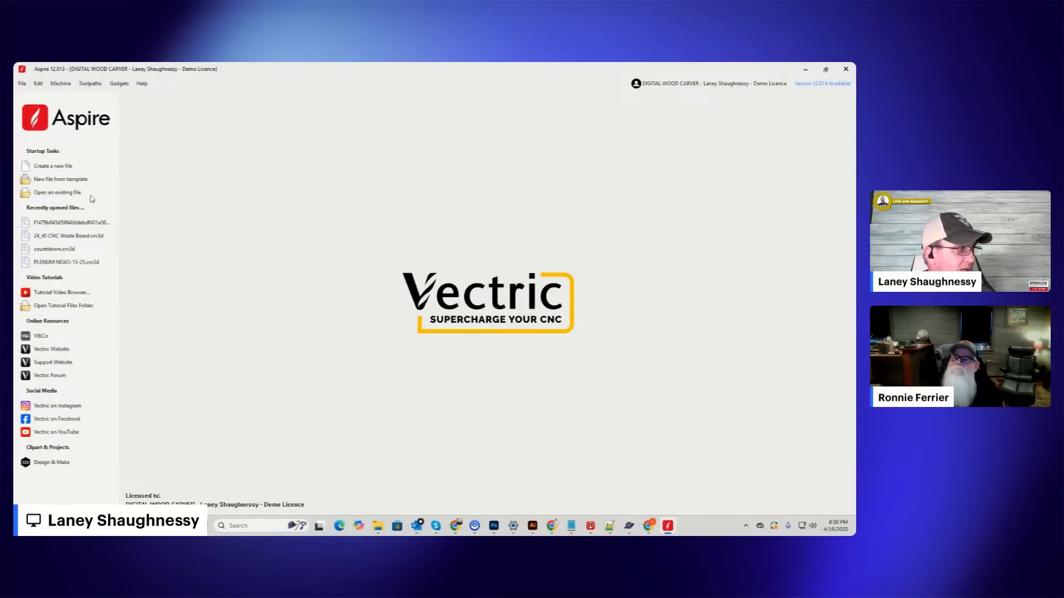
pyautogui.click(57, 166)
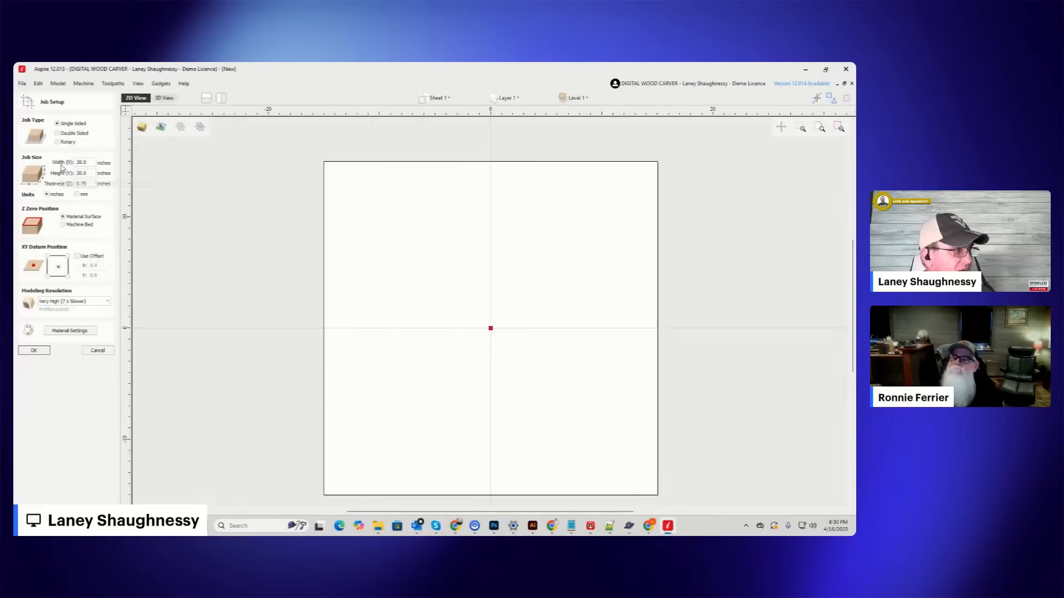
pyautogui.click(57, 142)
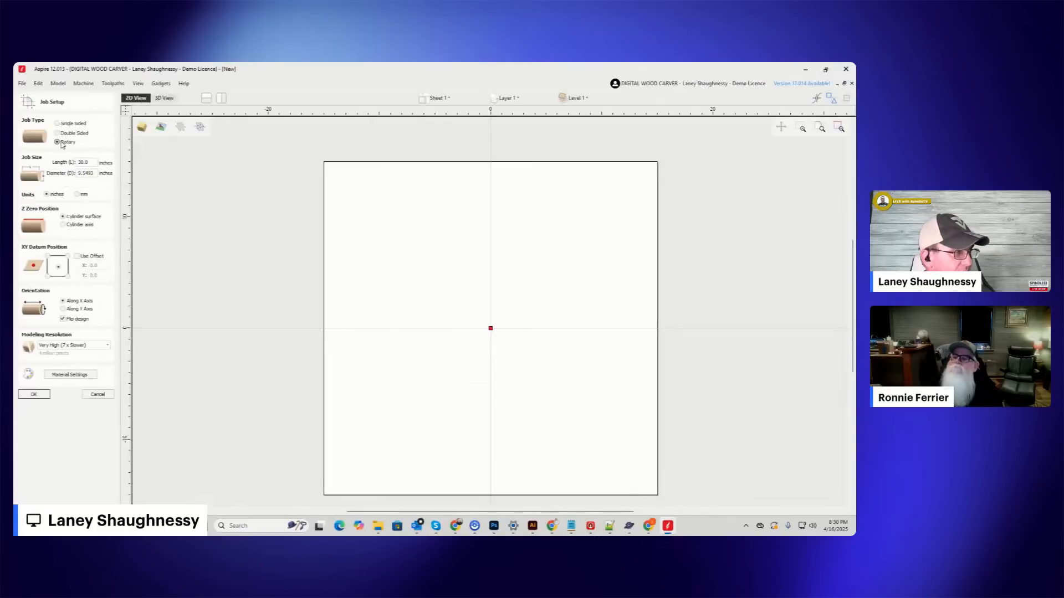
pyautogui.moveTo(91, 162); pyautogui.dragTo(34, 163)
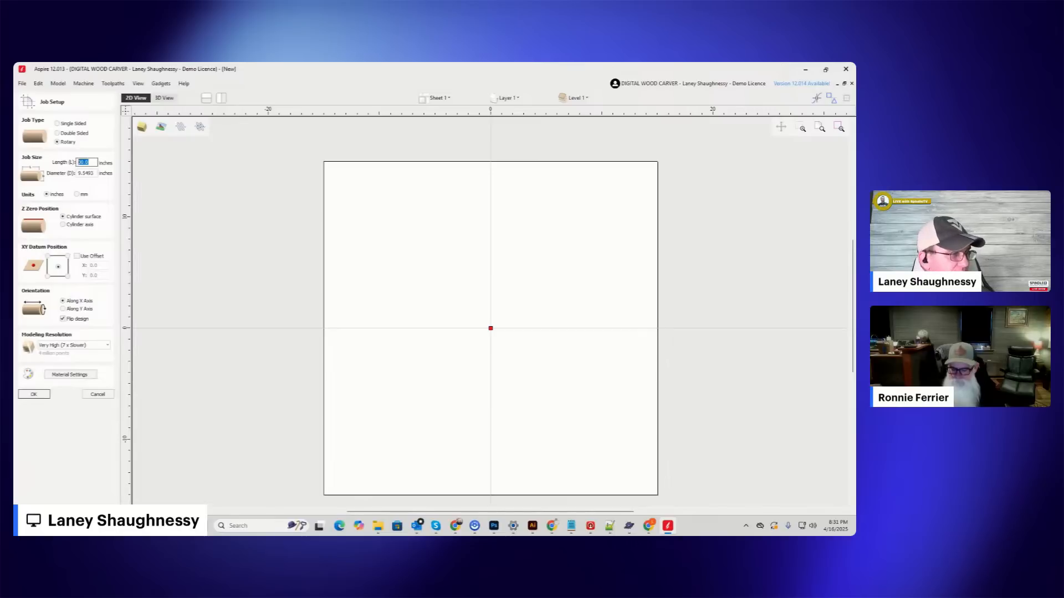
pyautogui.click(96, 394)
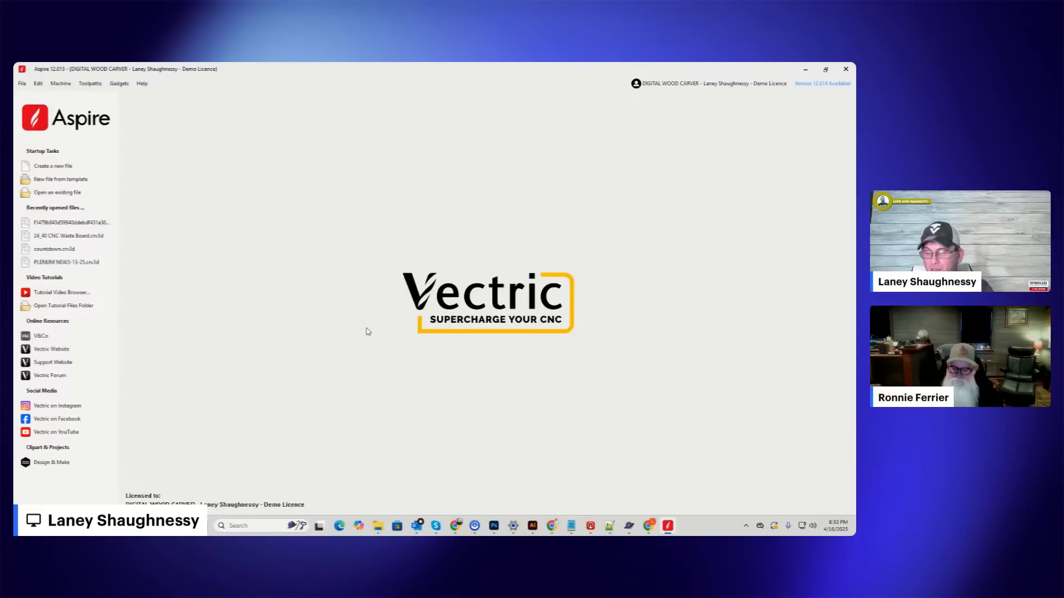
# Start a new rotary job with a length of 28 inches and a diameter of 4 inches.
pyautogui.click(58, 166)
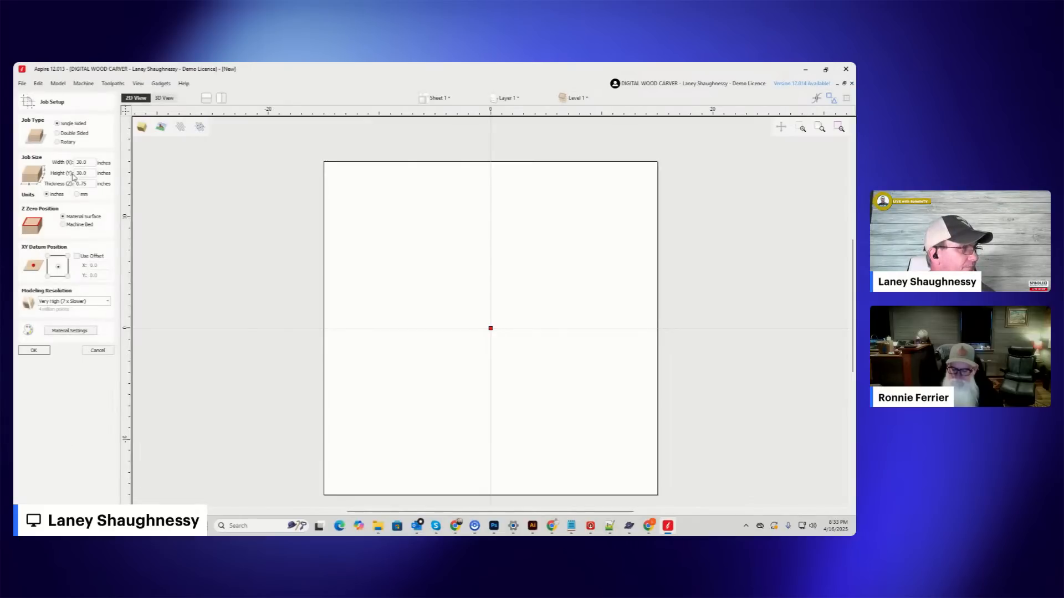
pyautogui.doubleClick(77, 161)
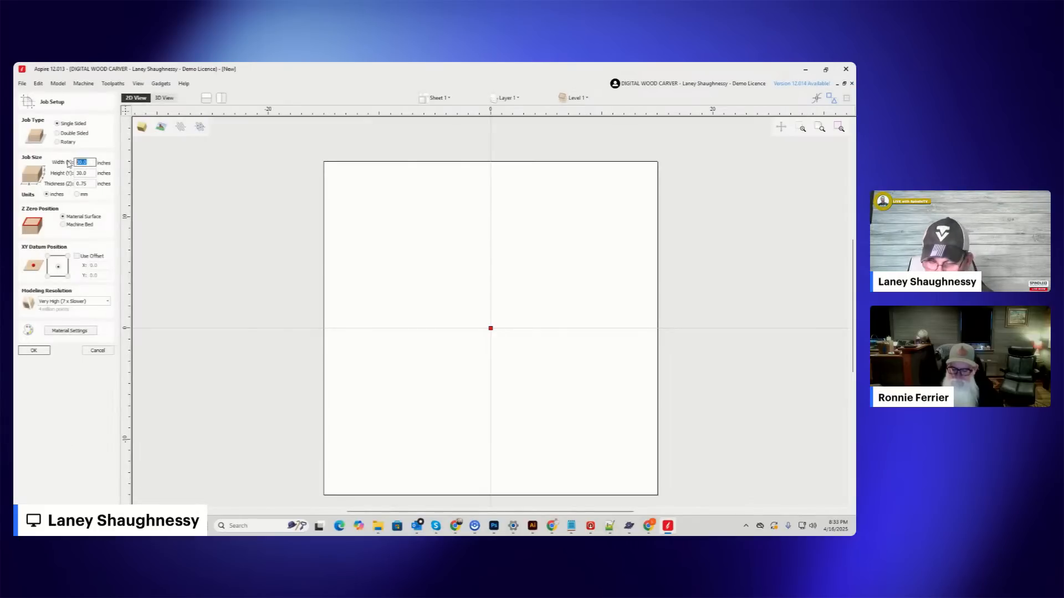
pyautogui.write('28')
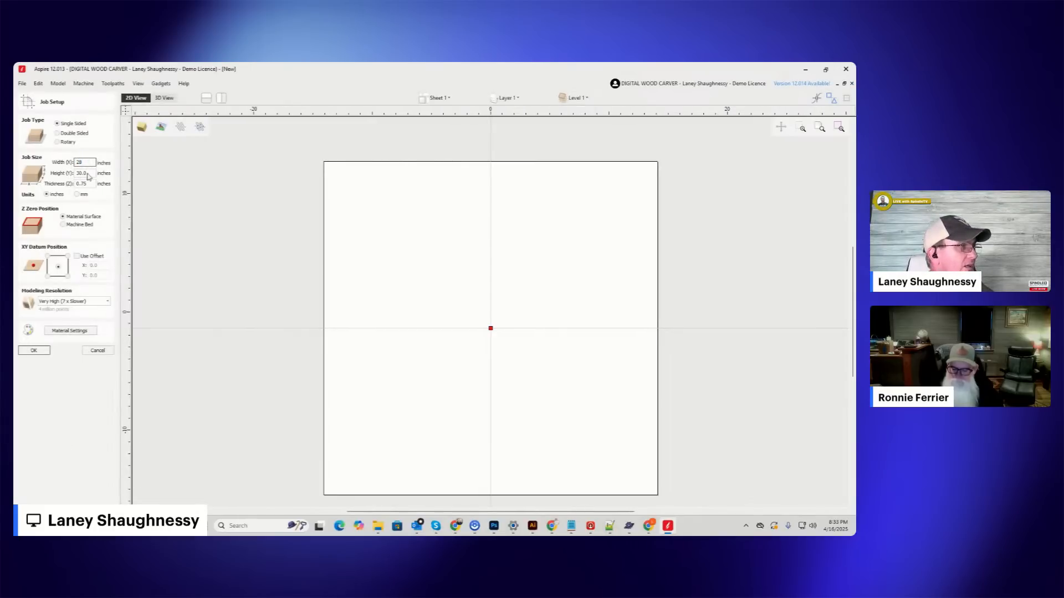
pyautogui.click(57, 141)
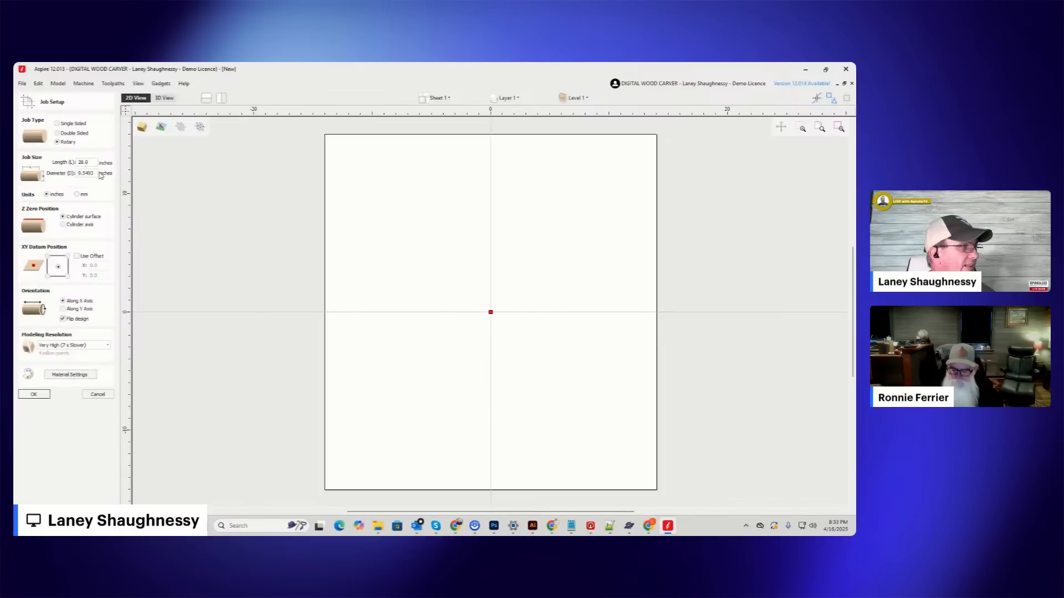
pyautogui.doubleClick(86, 173)
pyautogui.write('4')
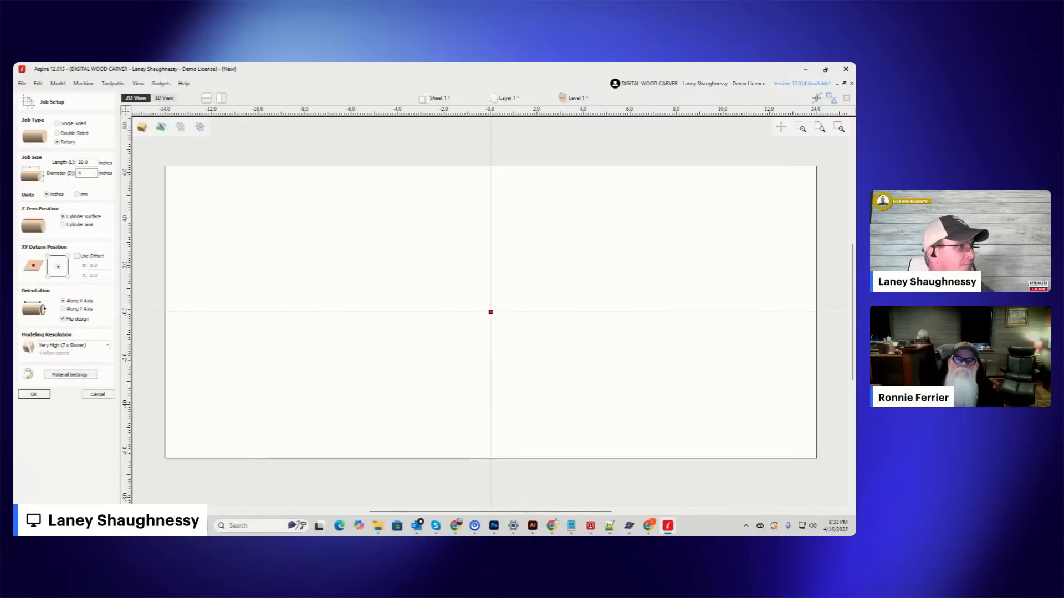
# Place the Z zero on the cylinder axis and the XY datum at the job's lower-left corner, then accept the job setup.
pyautogui.click(63, 224)
pyautogui.click(48, 276)
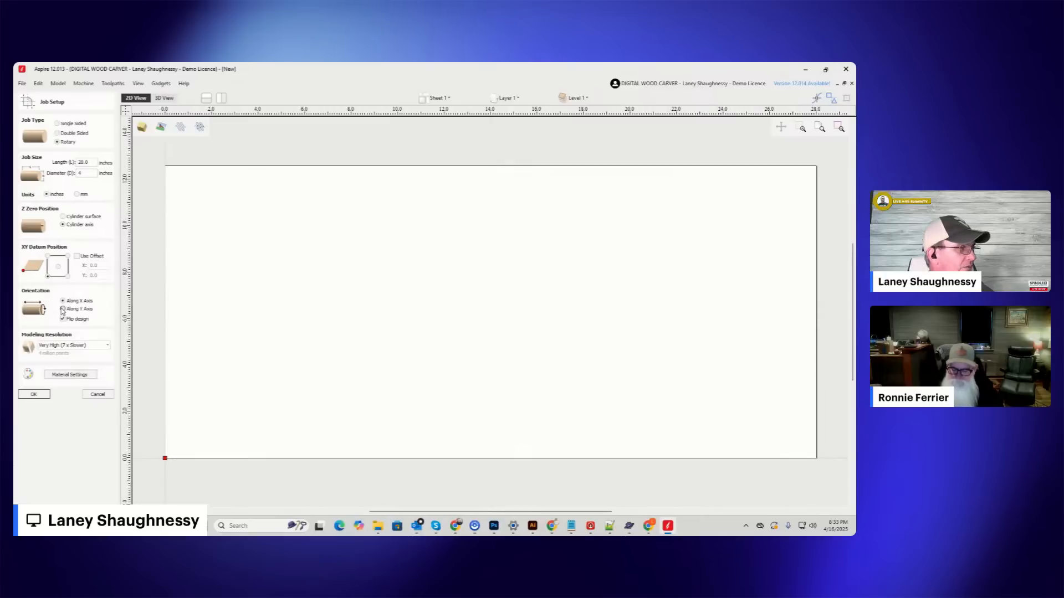
pyautogui.click(31, 394)
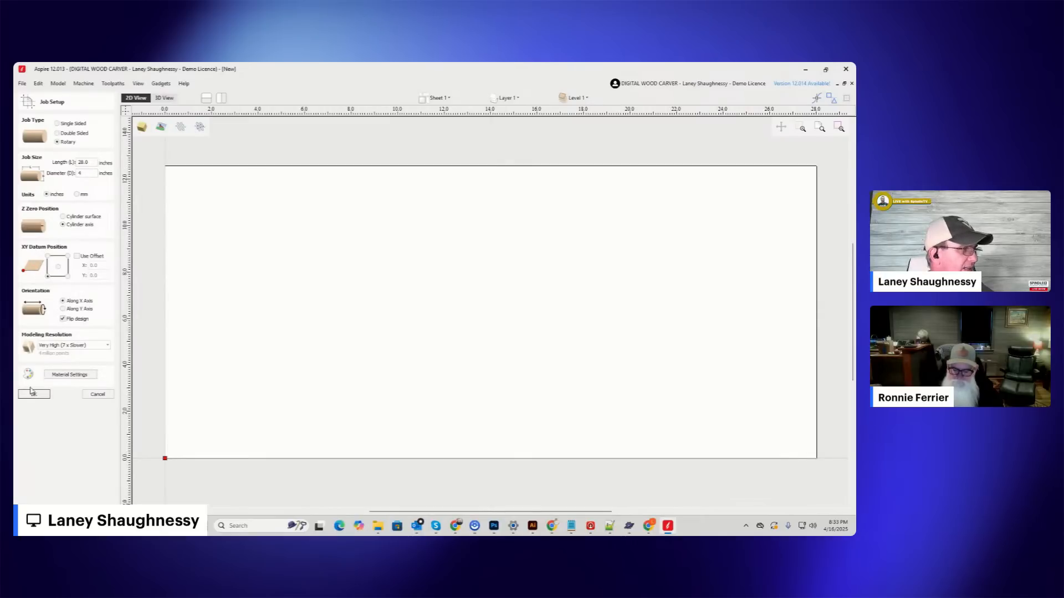
pyautogui.click(40, 398)
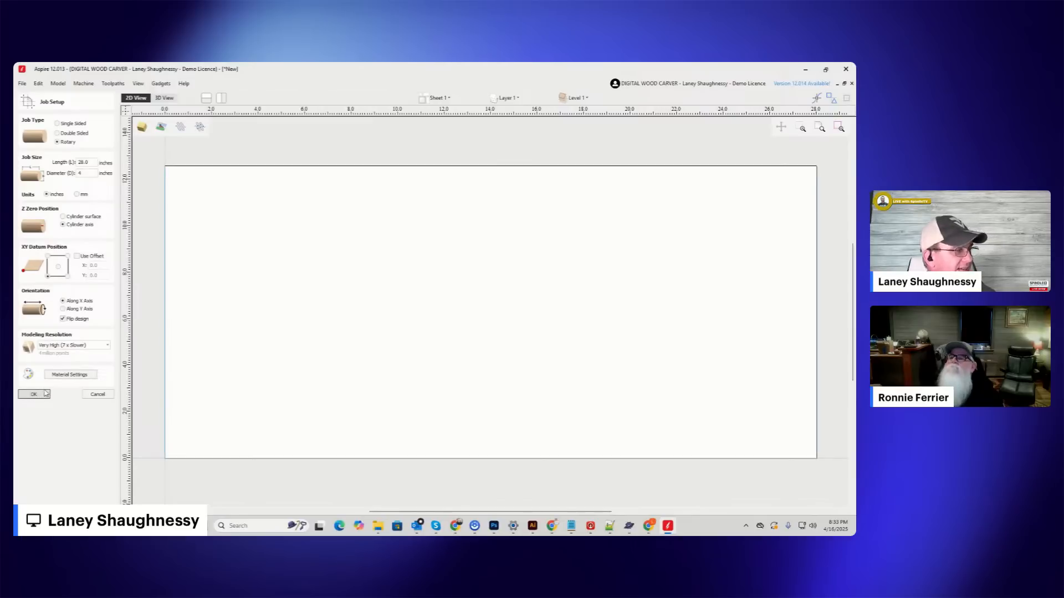
pyautogui.click(45, 394)
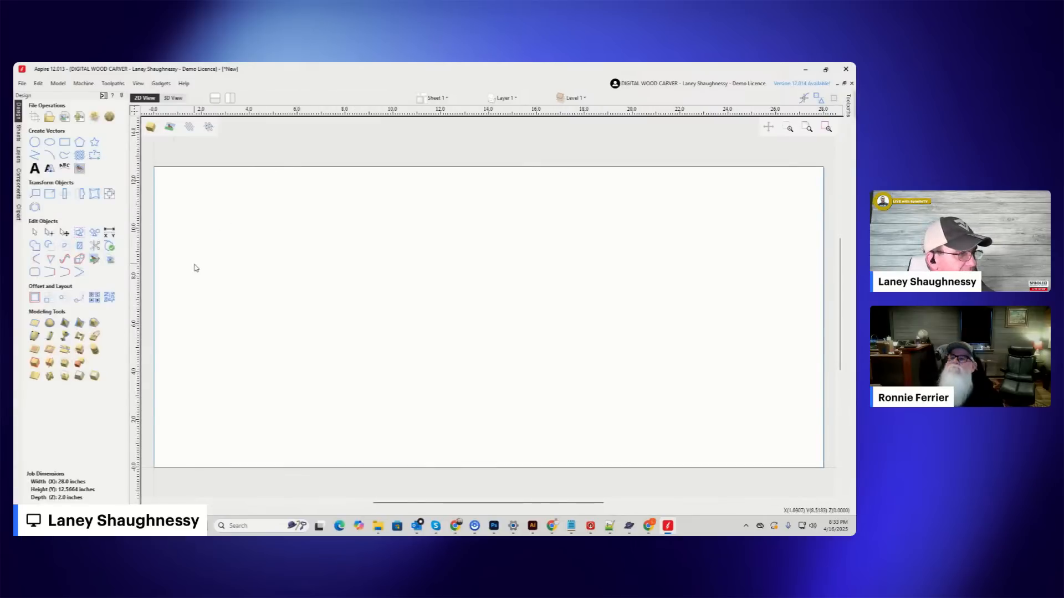
# Draw a square-cornered rectangle about 4.1 by 4.1 inches in the left half of the rotary job.
pyautogui.moveTo(229, 250); pyautogui.dragTo(305, 318)
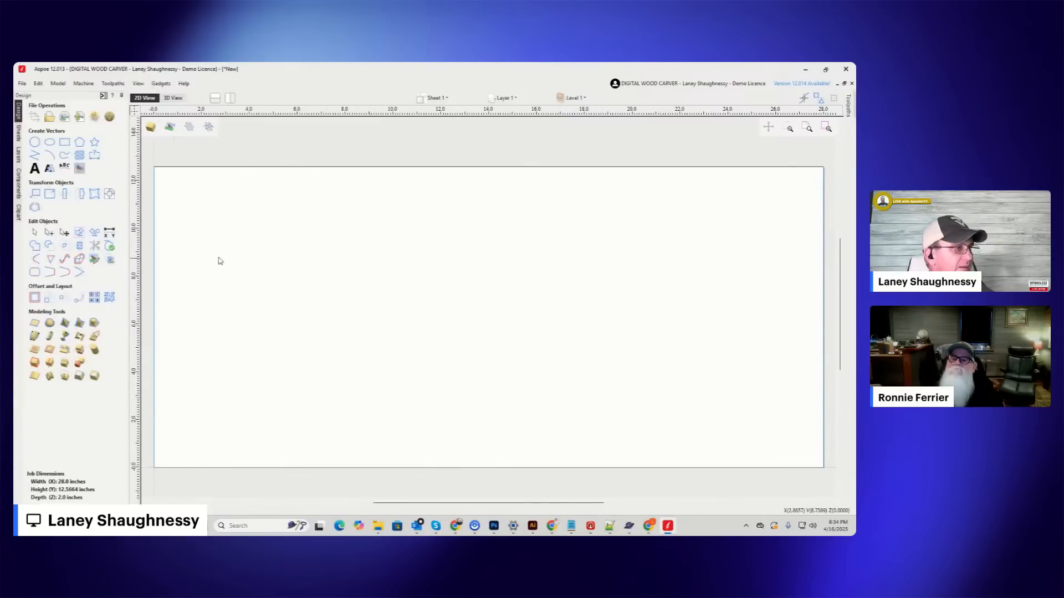
pyautogui.click(64, 142)
pyautogui.moveTo(292, 264); pyautogui.dragTo(388, 363)
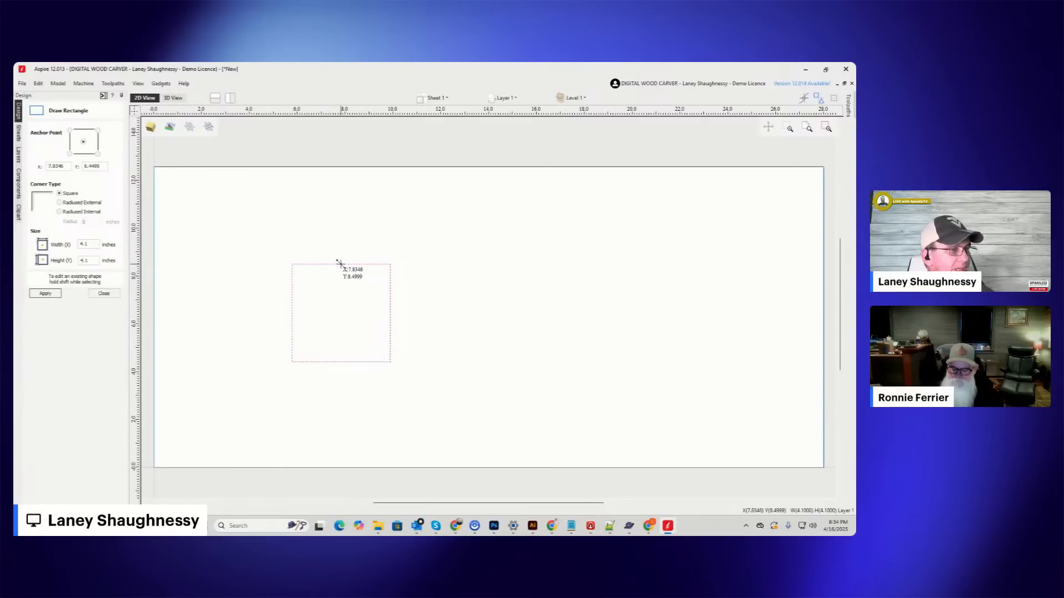
pyautogui.moveTo(341, 264); pyautogui.dragTo(343, 222)
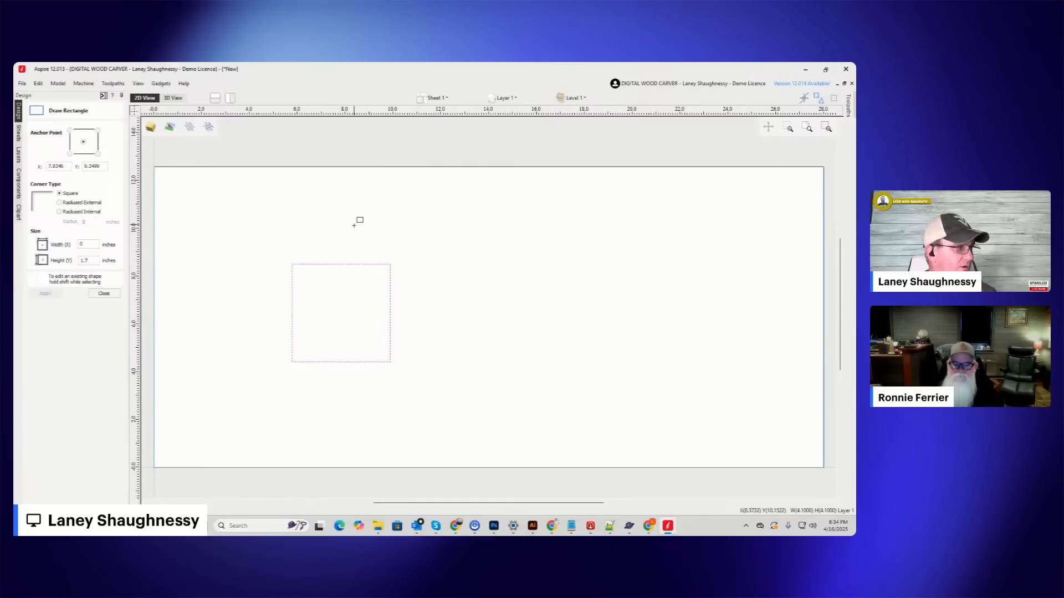
# Draw four small square-cornered rectangles straddling the square's sides, the right-hand one about 1.4 by 1.0 inches.
pyautogui.moveTo(327, 244); pyautogui.dragTo(353, 295)
pyautogui.moveTo(276, 296); pyautogui.dragTo(303, 322)
pyautogui.moveTo(333, 373); pyautogui.dragTo(353, 350)
pyautogui.moveTo(378, 300); pyautogui.dragTo(411, 322)
pyautogui.click(103, 293)
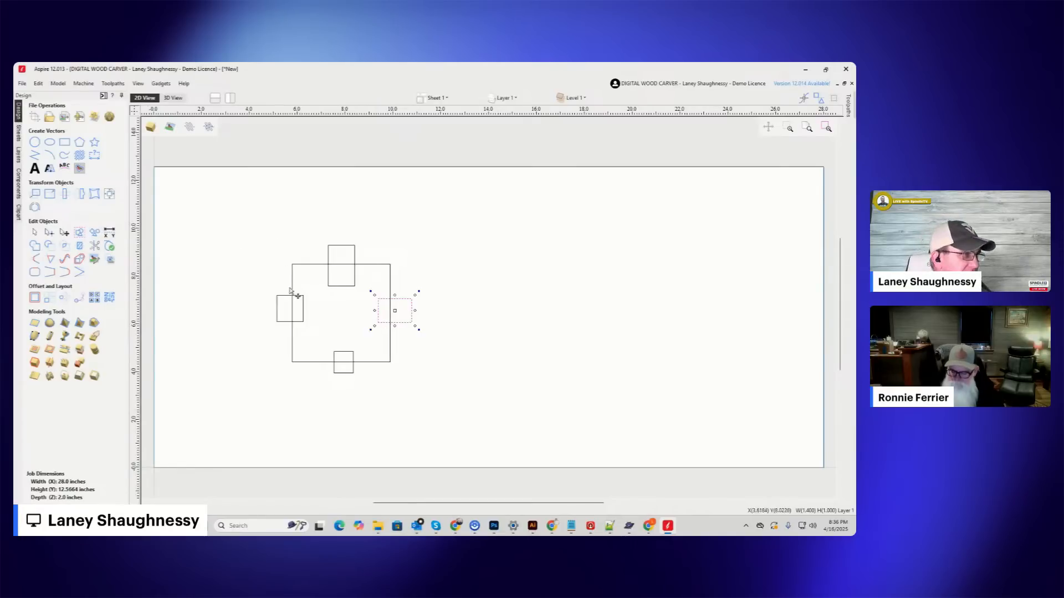
# Delete the large square together with the four small rectangles overlapping its sides.
pyautogui.scroll(-2, 344, 297)
pyautogui.moveTo(255, 242); pyautogui.dragTo(421, 380)
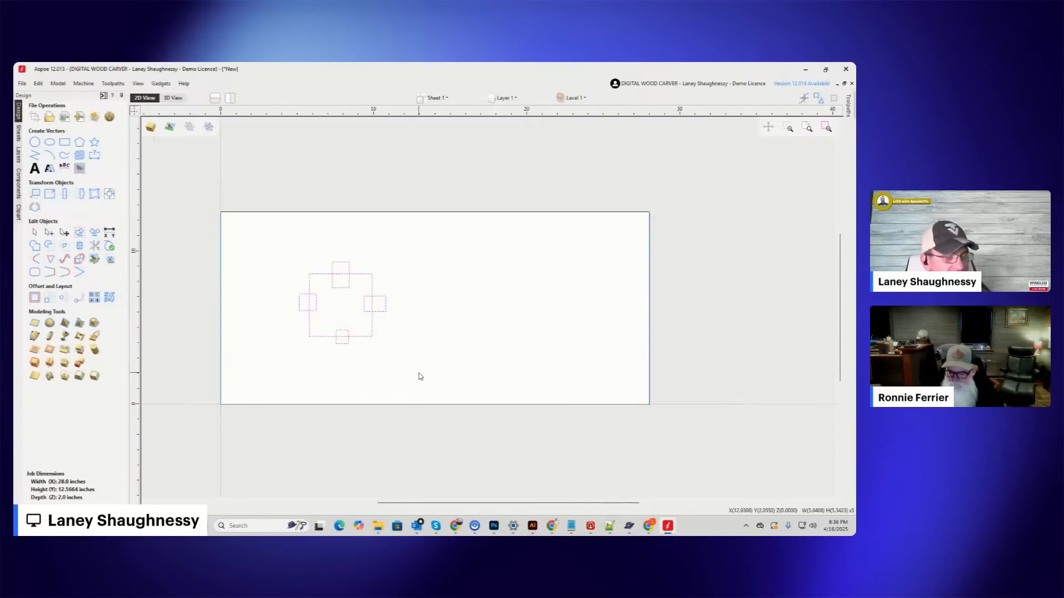
pyautogui.press('Delete')
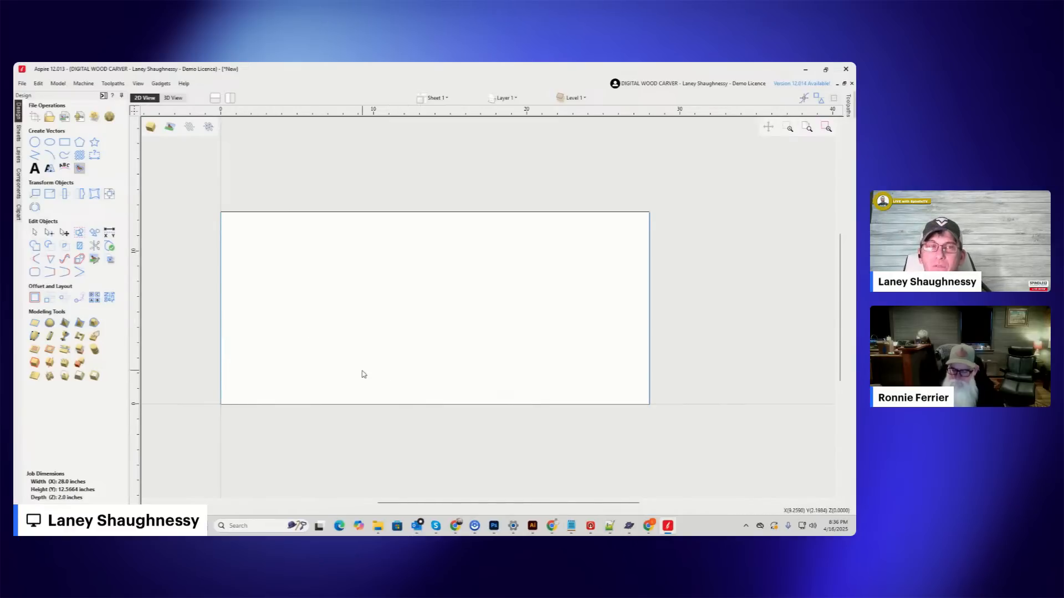
# Draw a square-cornered rectangle above the job area, spanning its full width, 28 inches wide and 2.5 inches high.
pyautogui.scroll(-2, 361, 376)
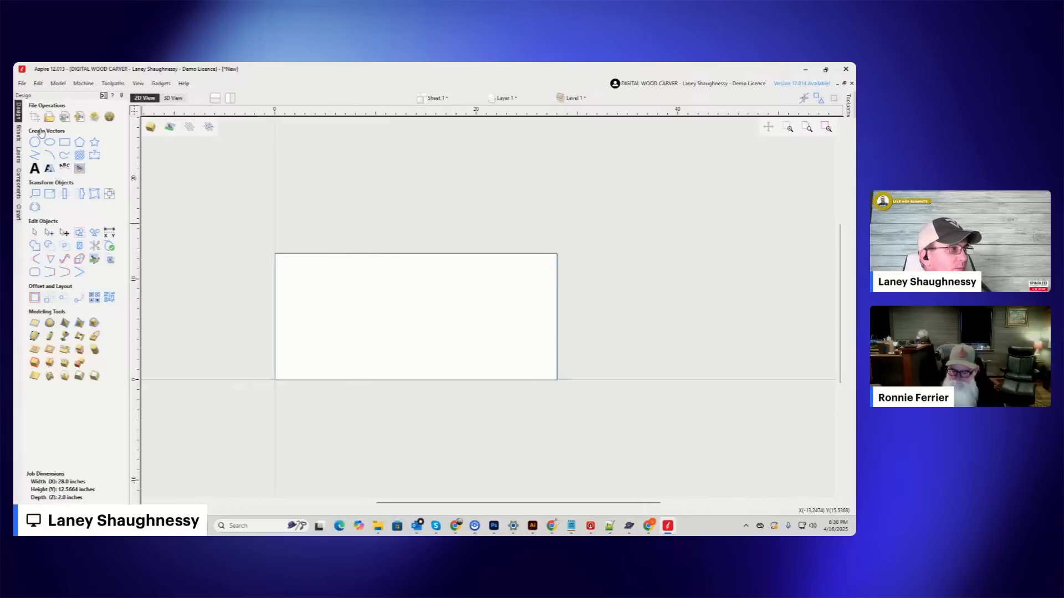
pyautogui.click(63, 143)
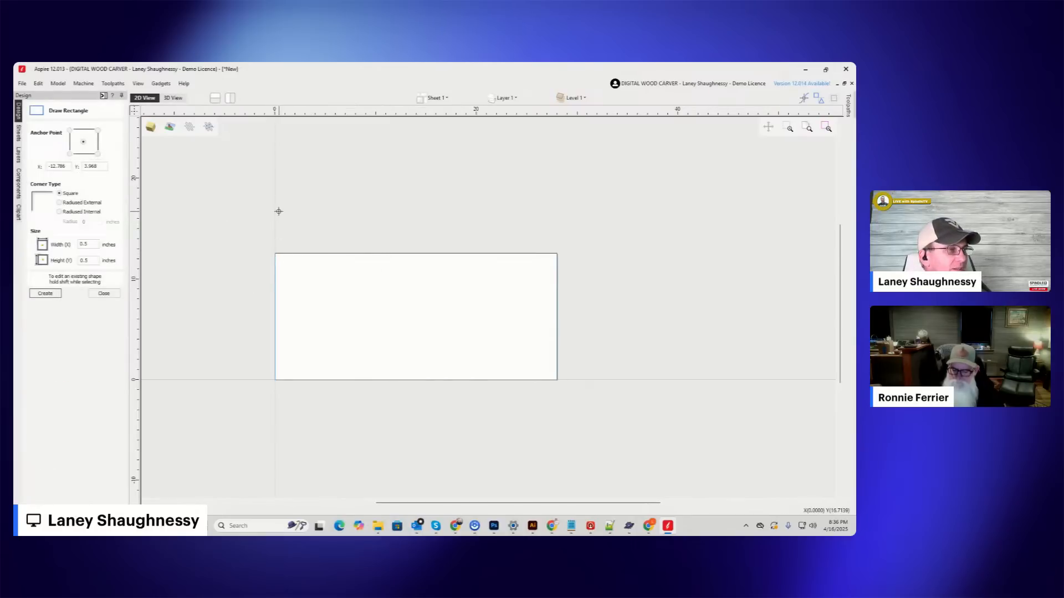
pyautogui.moveTo(276, 208); pyautogui.dragTo(560, 233)
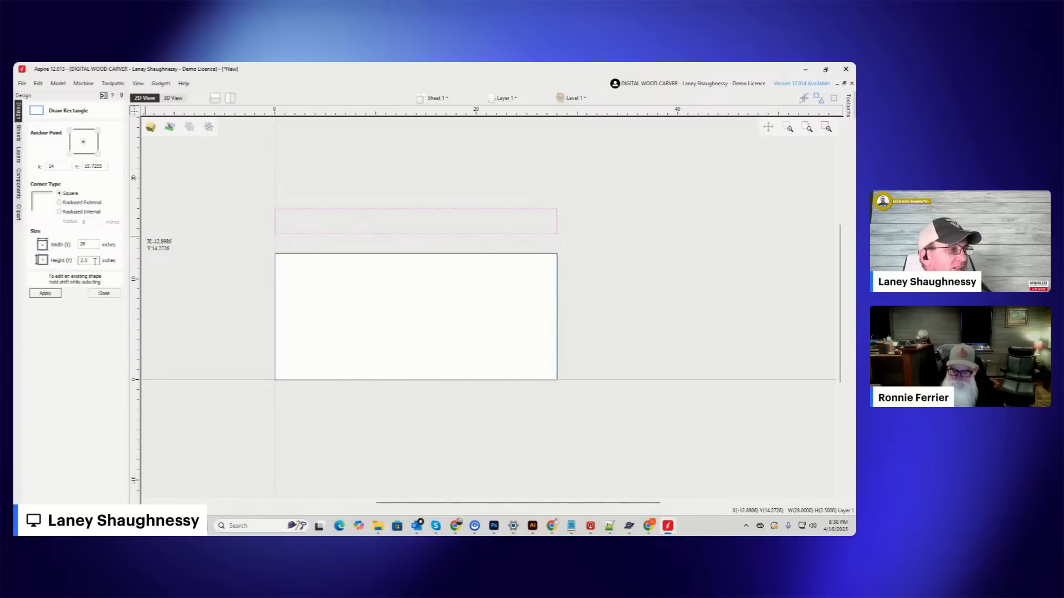
pyautogui.moveTo(92, 261); pyautogui.dragTo(70, 260)
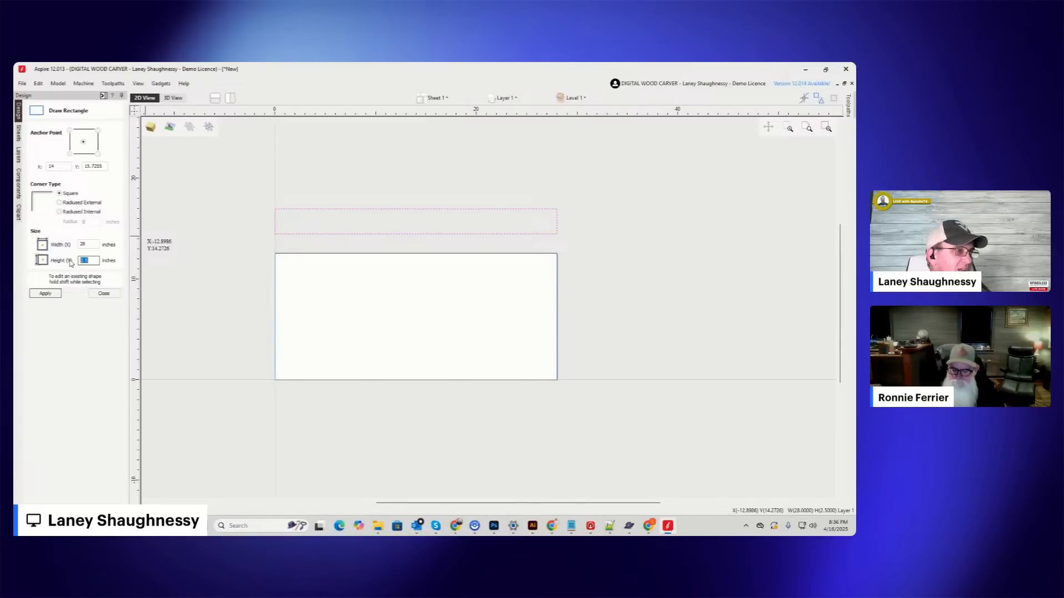
pyautogui.click(103, 293)
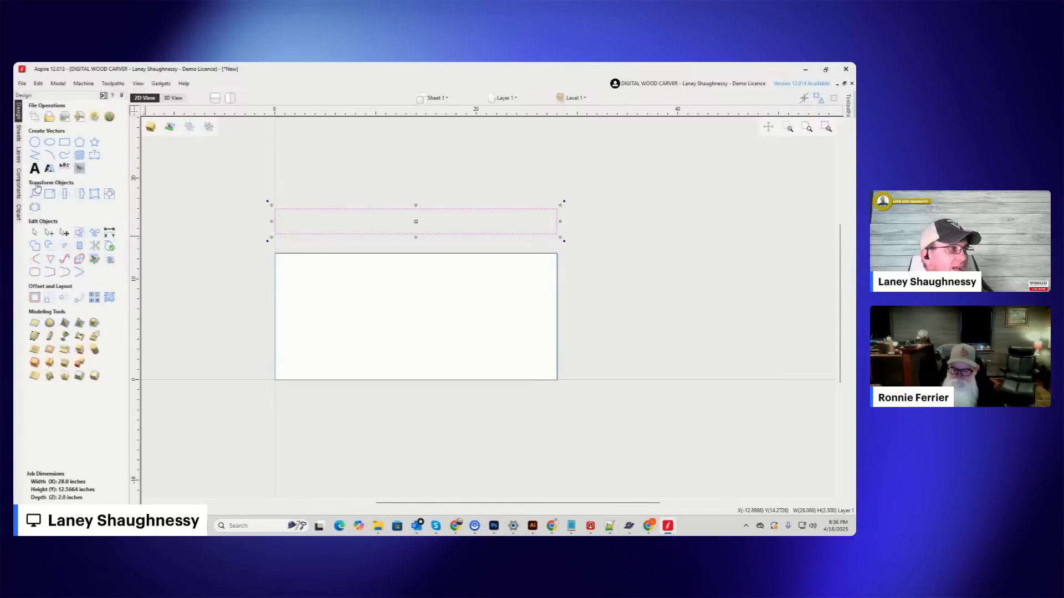
# Change the rotary job's diameter to 3.9375 inches in the job setup.
pyautogui.click(35, 118)
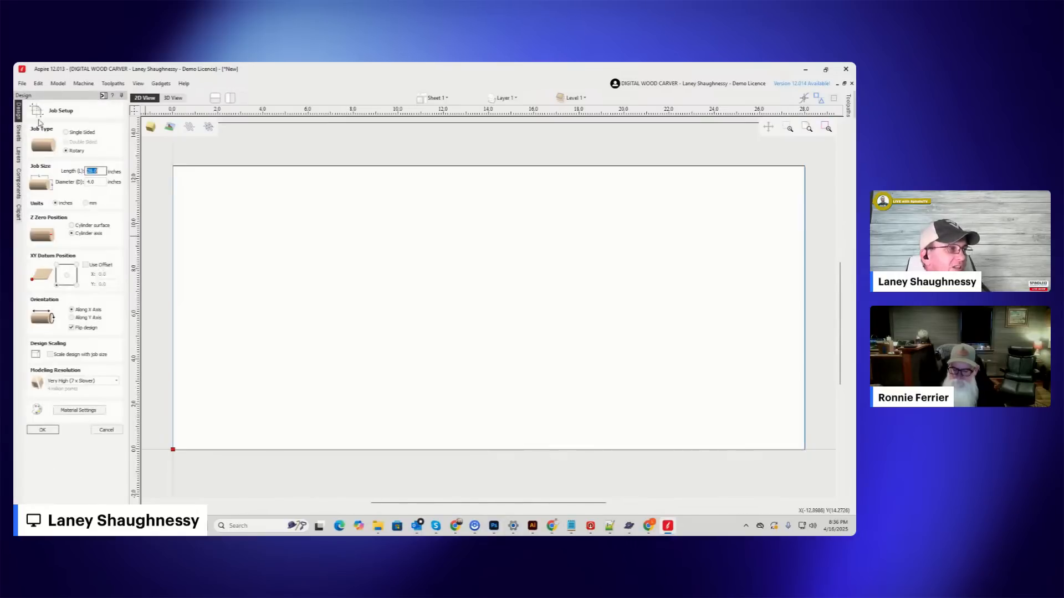
pyautogui.press('Tab')
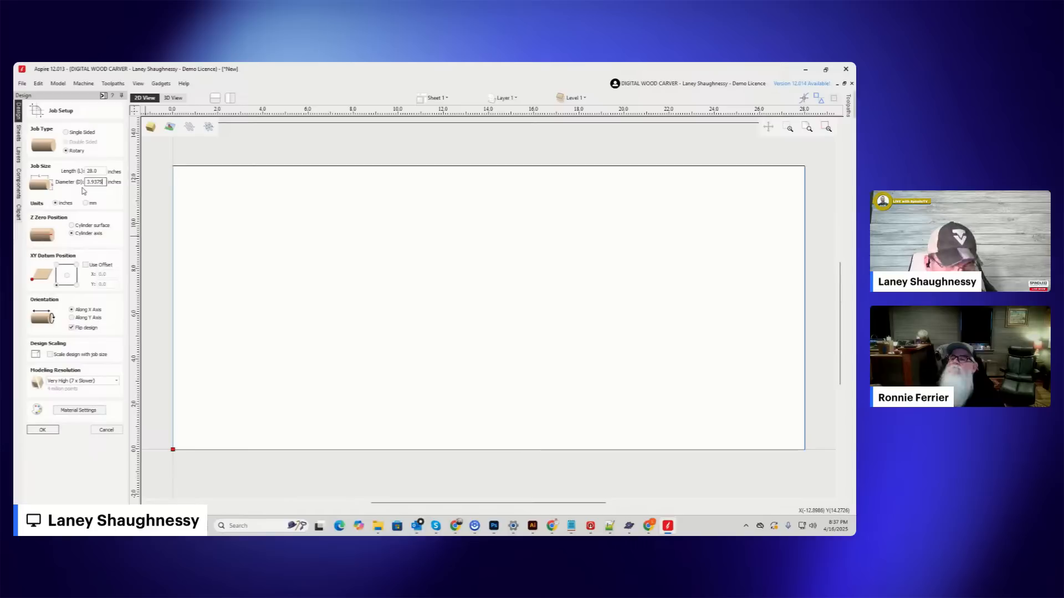
pyautogui.write('75')
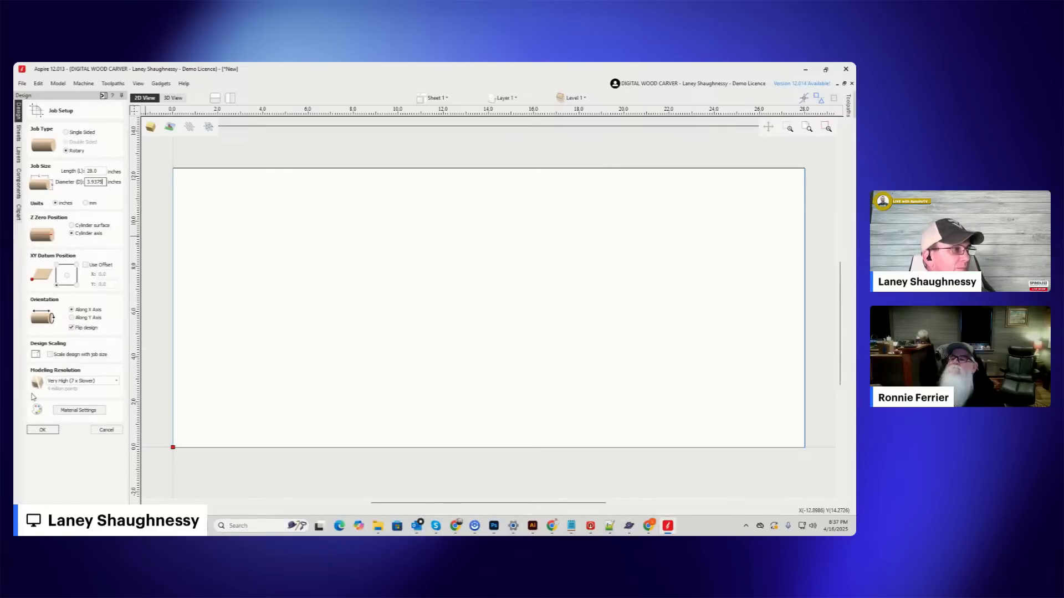
pyautogui.click(40, 428)
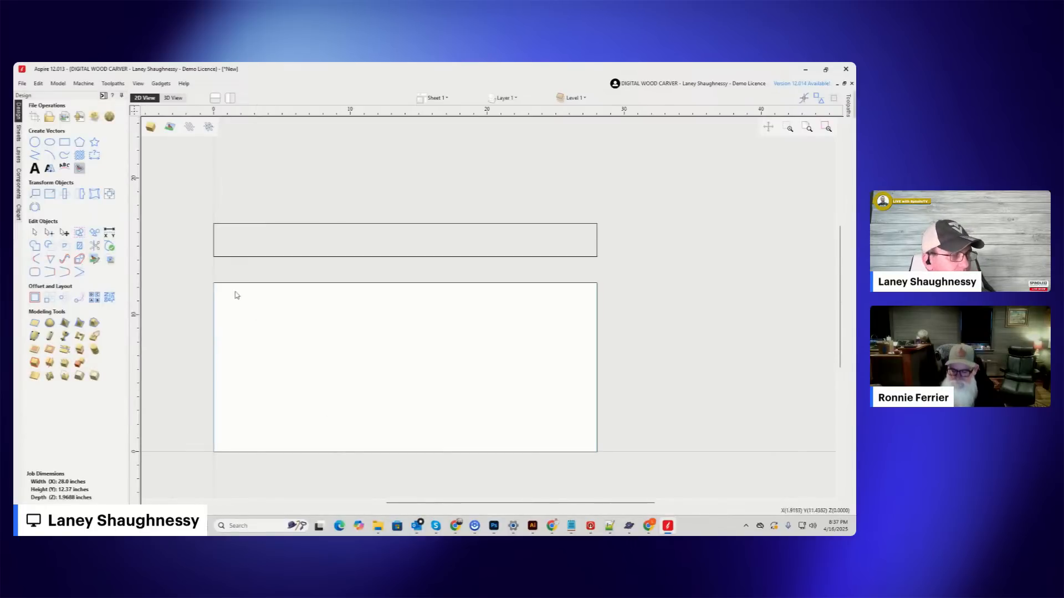
# Open the toolpath material setup and try the model position halfway into the cylinder, returning it to the cylinder's center.
pyautogui.click(218, 226)
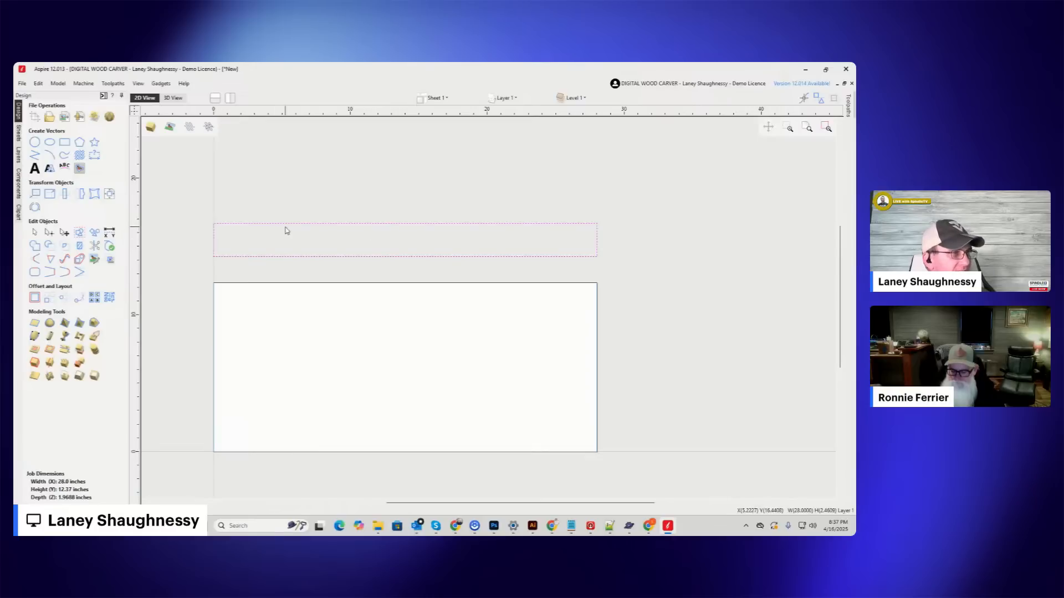
pyautogui.click(105, 96)
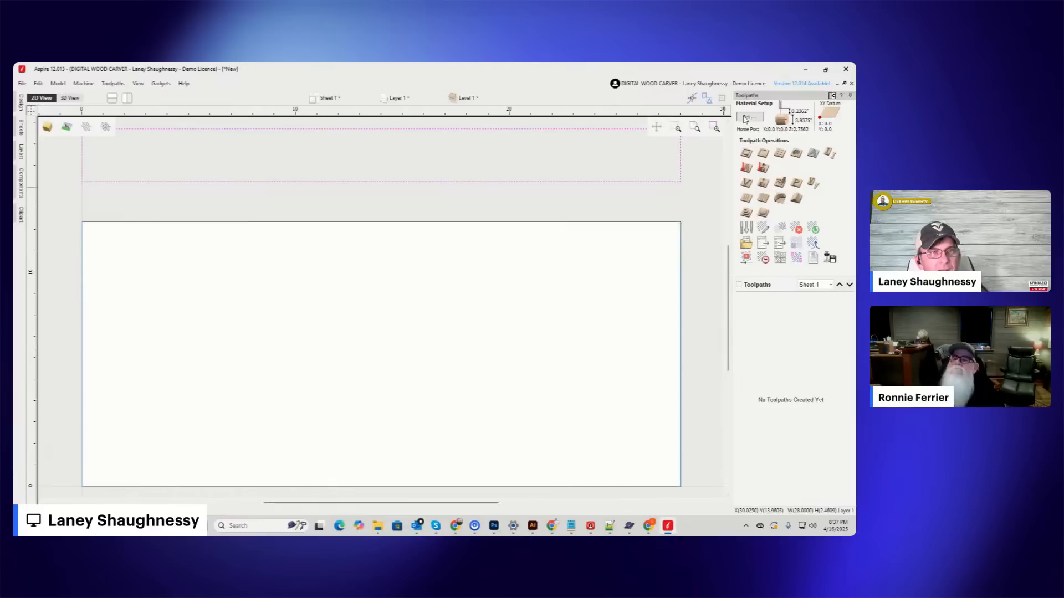
pyautogui.click(746, 117)
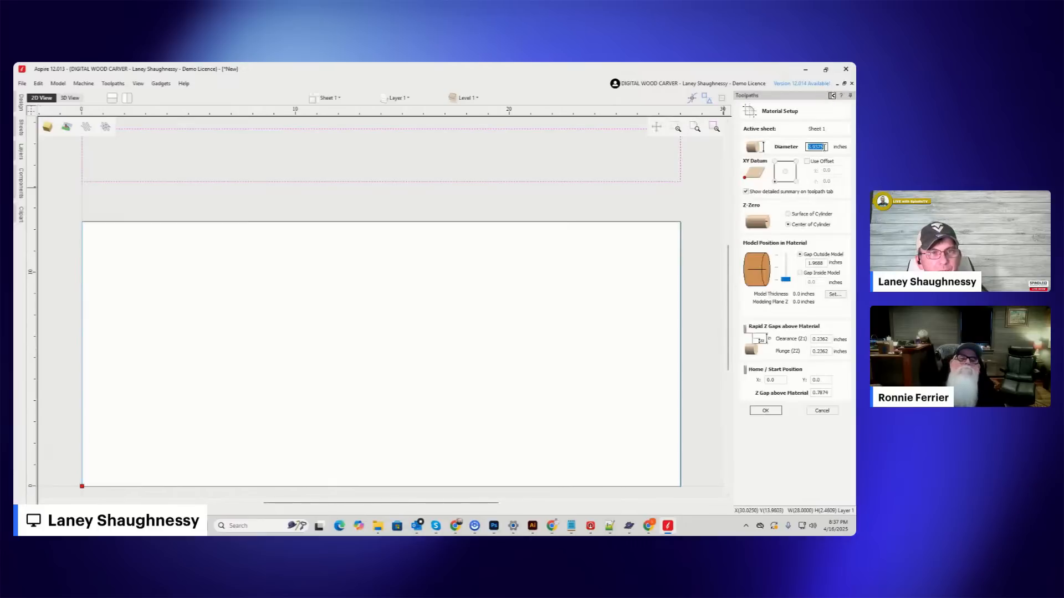
pyautogui.click(779, 270)
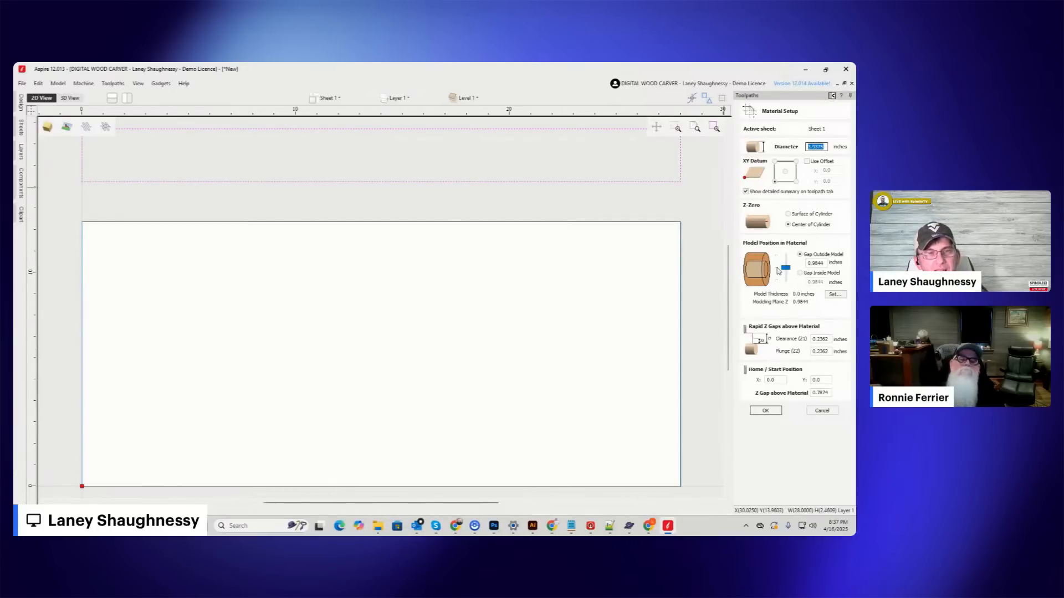
pyautogui.click(776, 272)
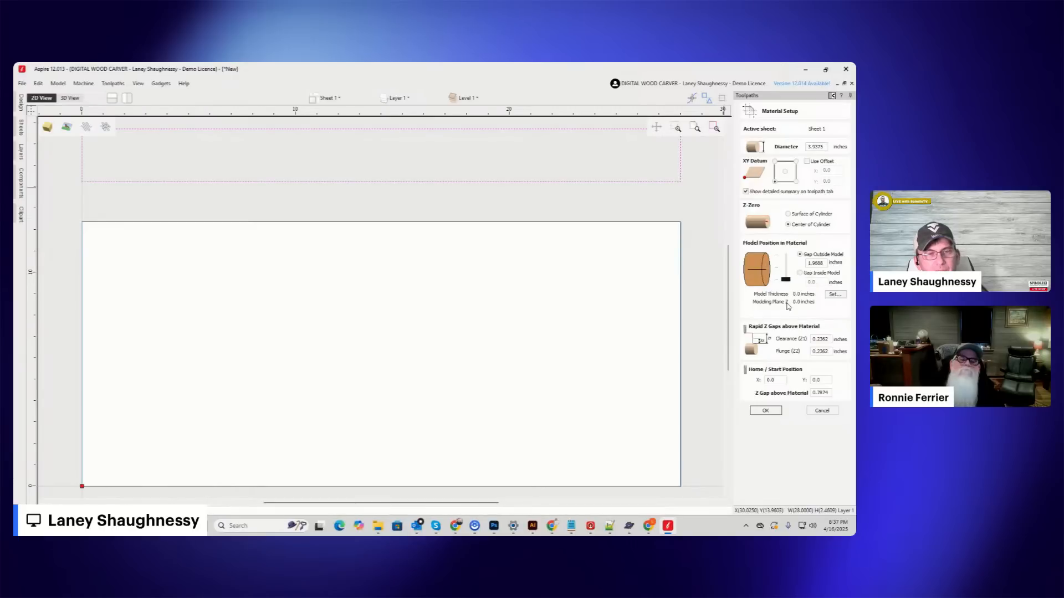
pyautogui.click(823, 148)
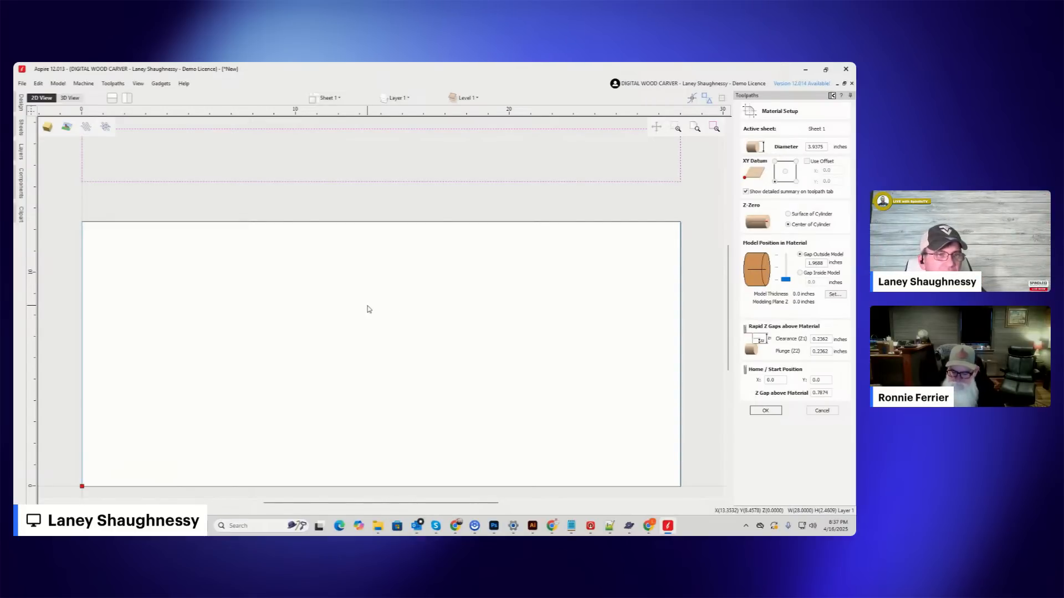
# Set the height of the rectangle above the job to half the cylinder's diameter, 3.9375/2 inches.
pyautogui.click(21, 103)
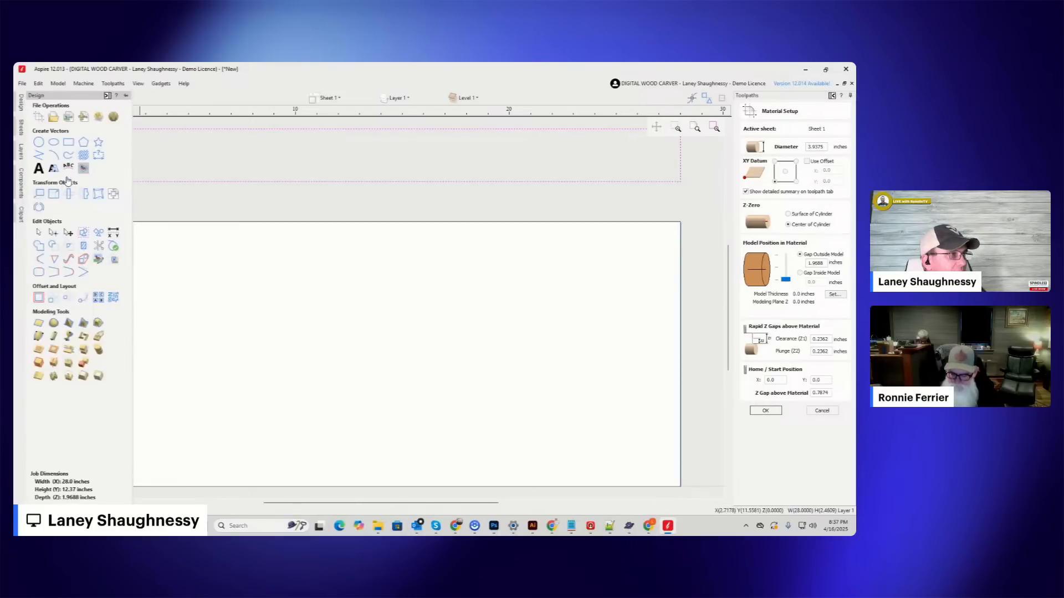
pyautogui.click(69, 142)
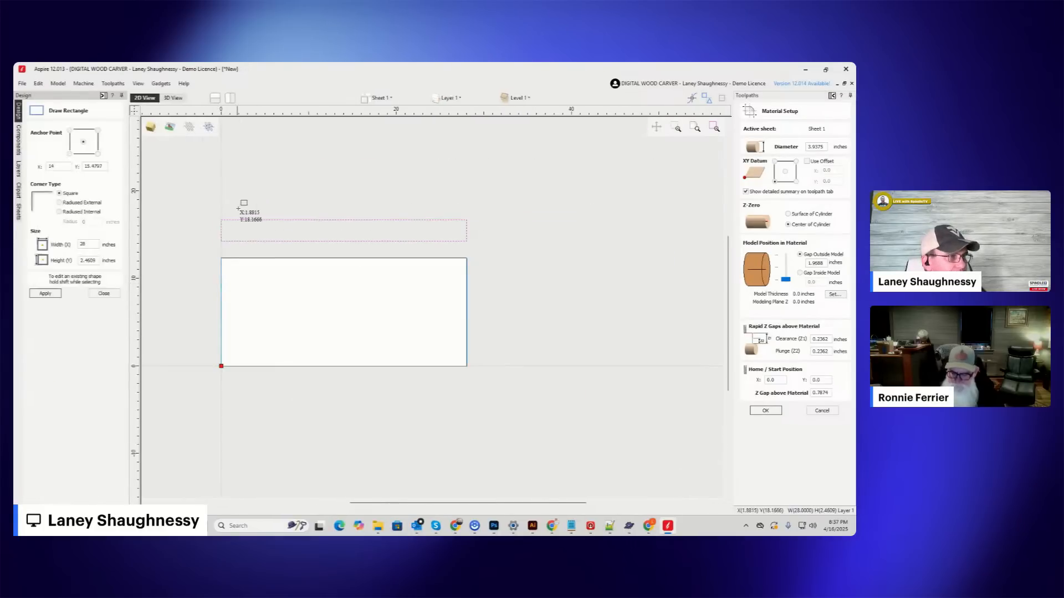
pyautogui.scroll(4, 238, 209)
pyautogui.moveTo(98, 260); pyautogui.dragTo(66, 261)
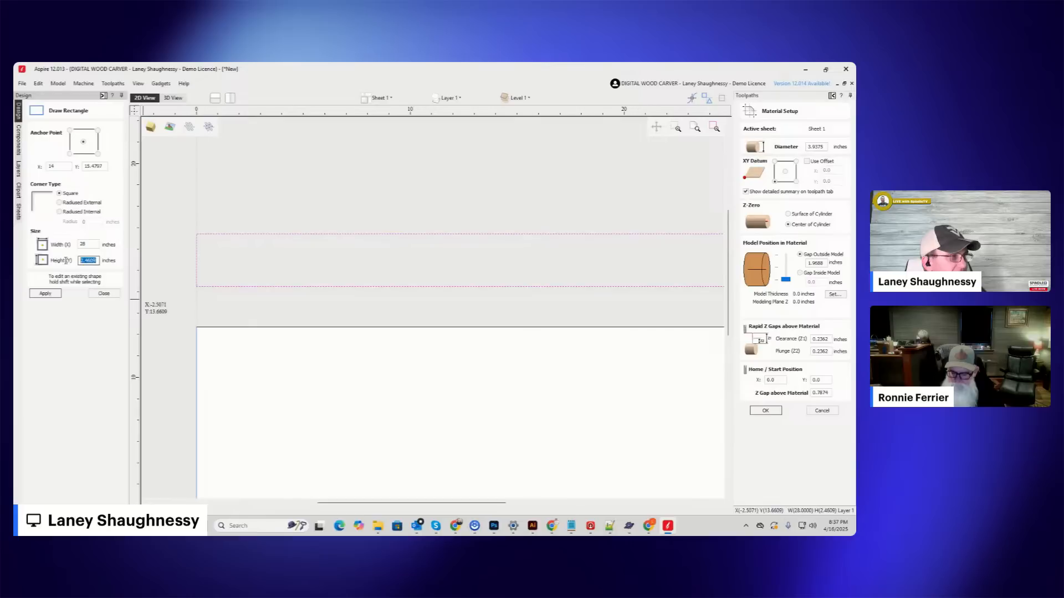
pyautogui.write('3')
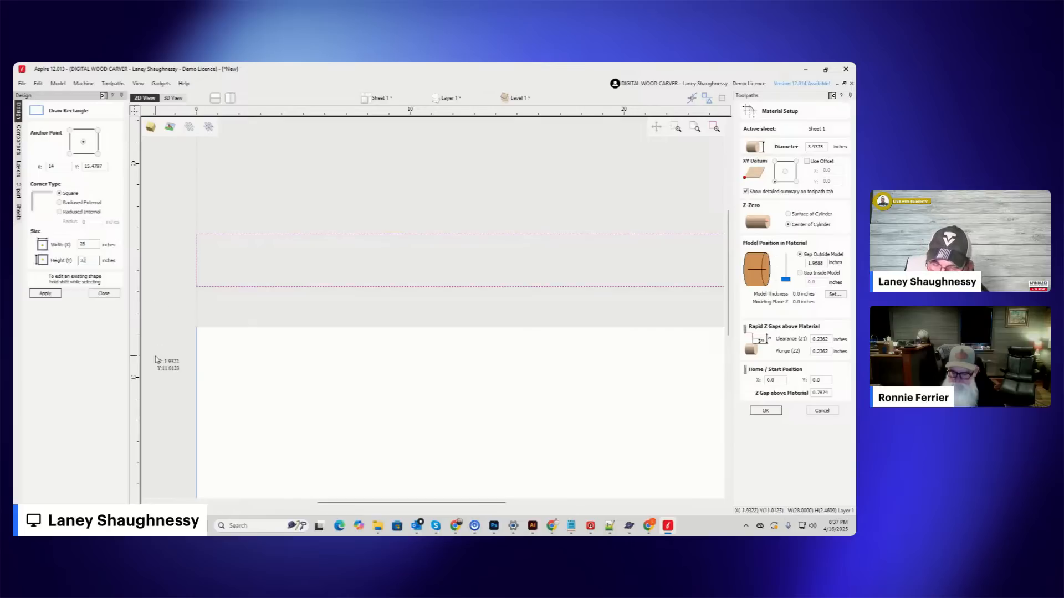
pyautogui.write('.9375/2')
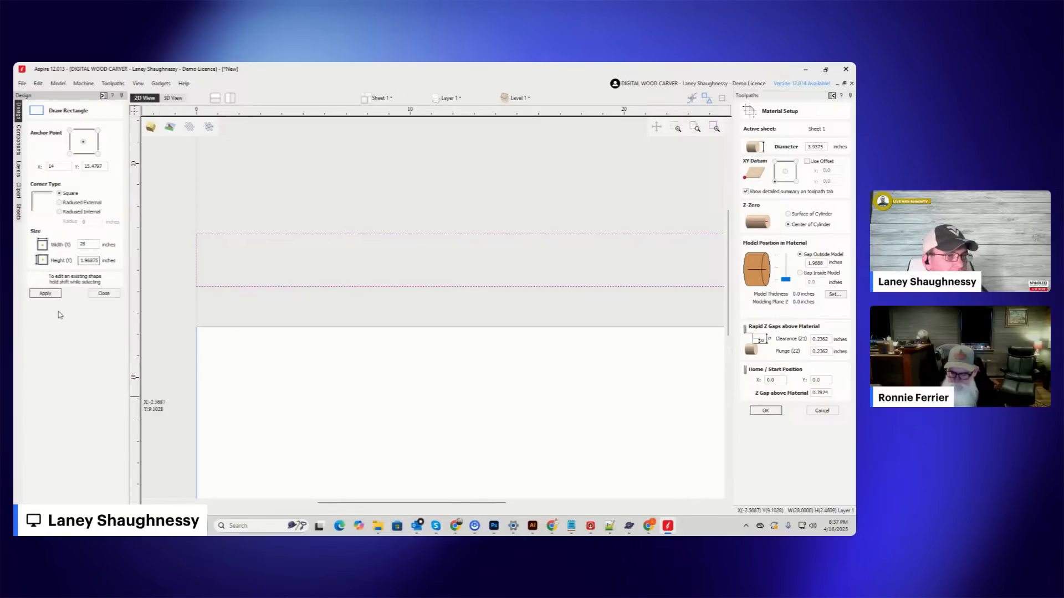
pyautogui.scroll(-2, 260, 282)
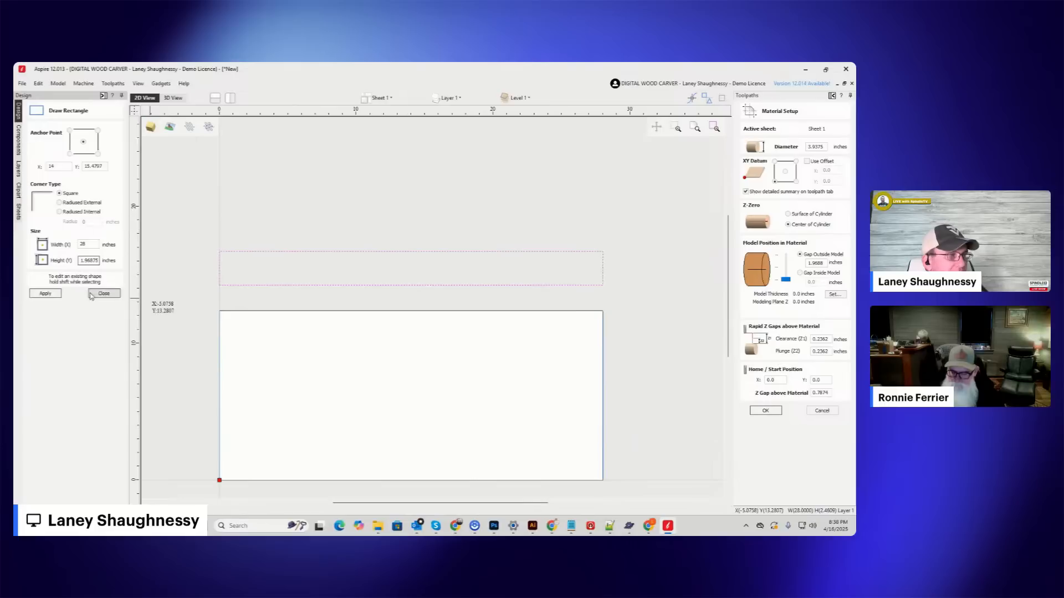
pyautogui.click(46, 293)
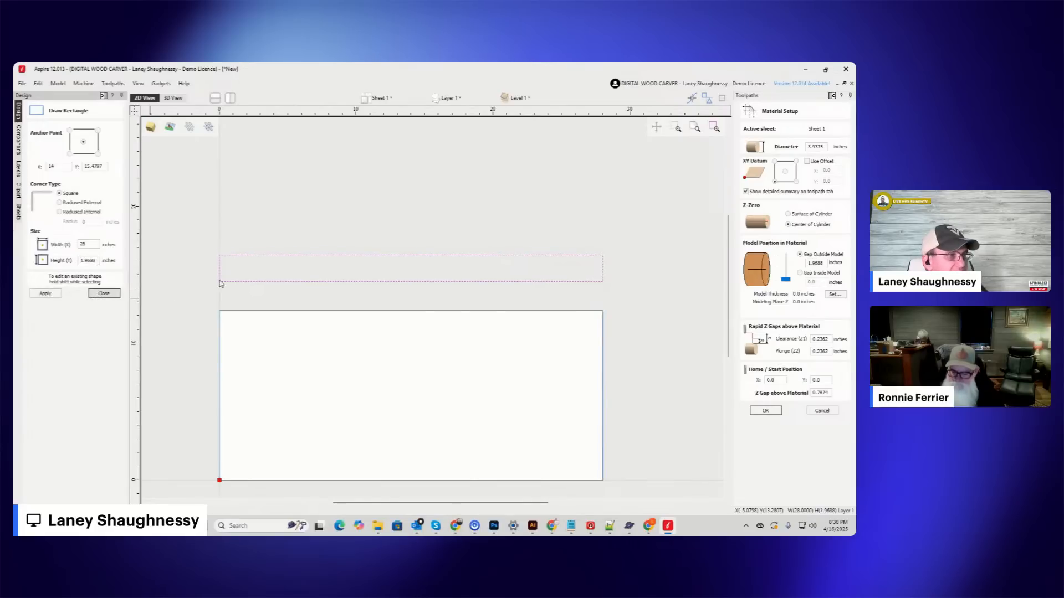
pyautogui.press('Escape')
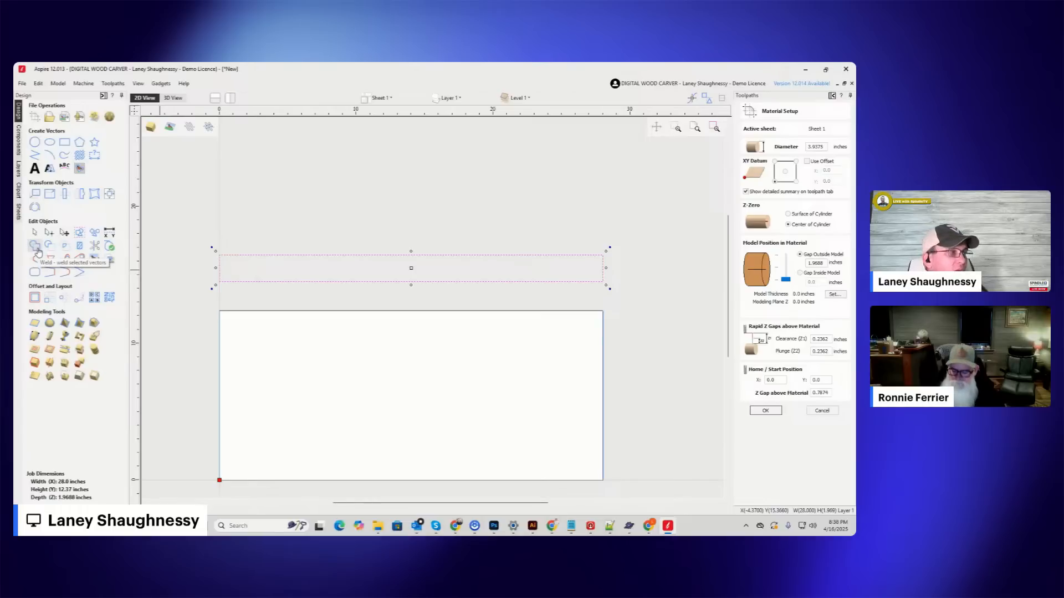
# Delete the bottom span of the rectangle above the job in node editing to leave an open profile.
pyautogui.click(49, 232)
pyautogui.rightClick(297, 283)
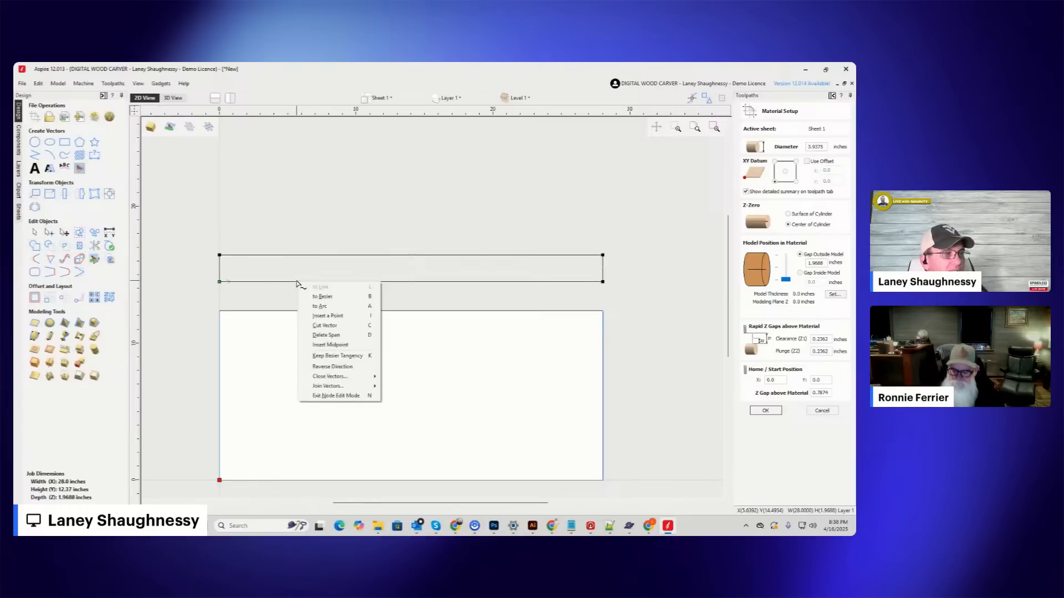
pyautogui.click(308, 335)
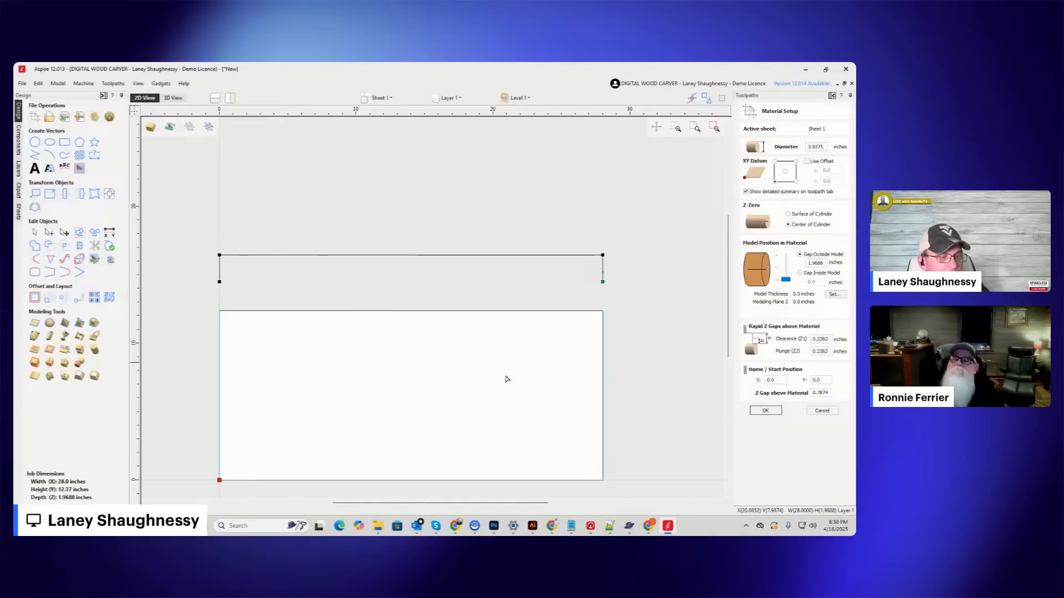
pyautogui.scroll(-1, 446, 488)
# Open a new File Explorer window and move it off to the side of the Aspire window.
pyautogui.moveTo(376, 531)
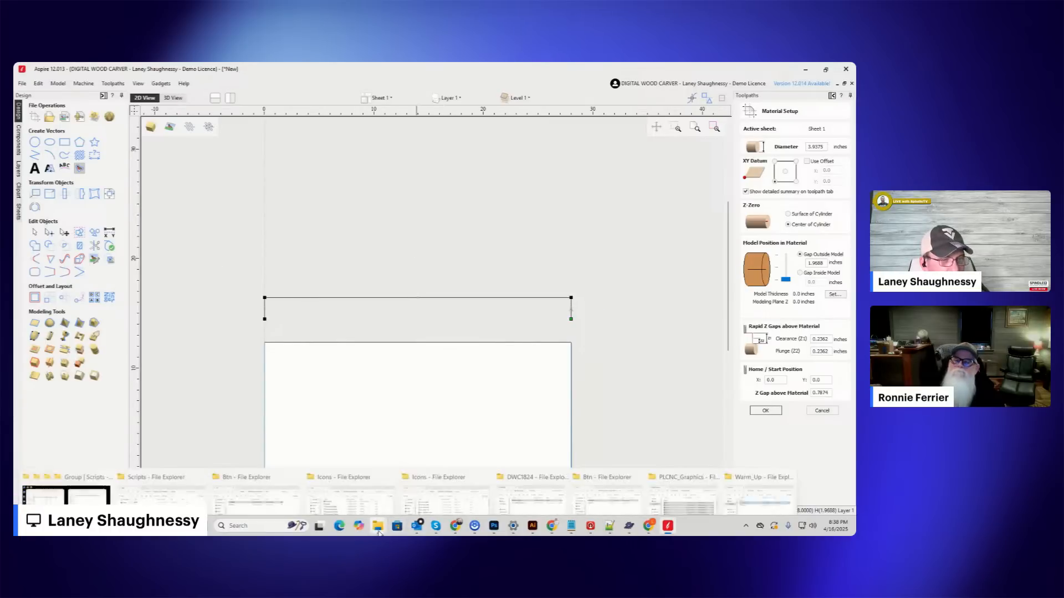
pyautogui.click(751, 473)
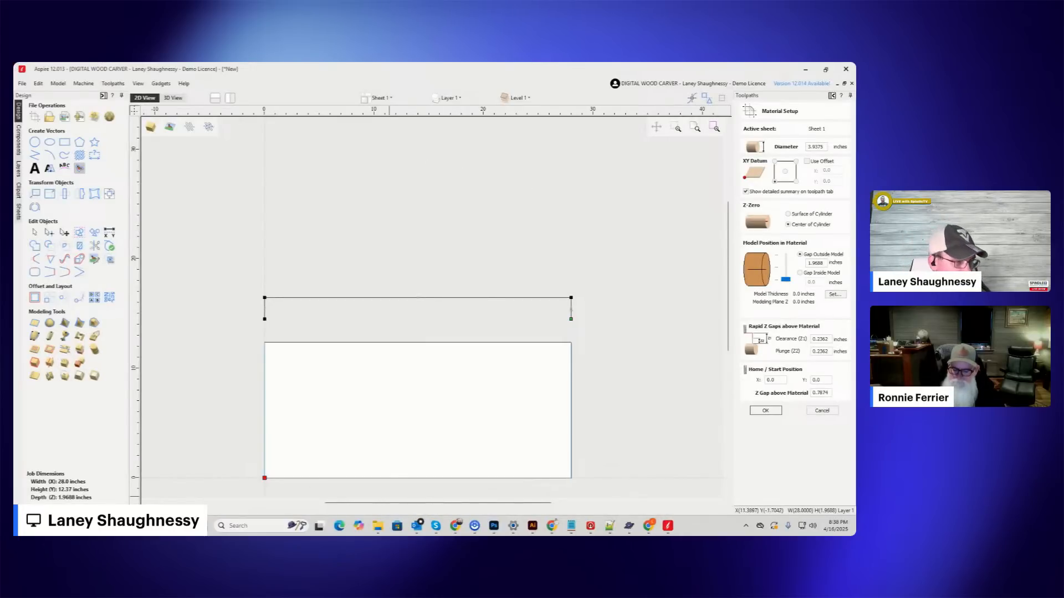
pyautogui.moveTo(382, 529)
pyautogui.rightClick(382, 528)
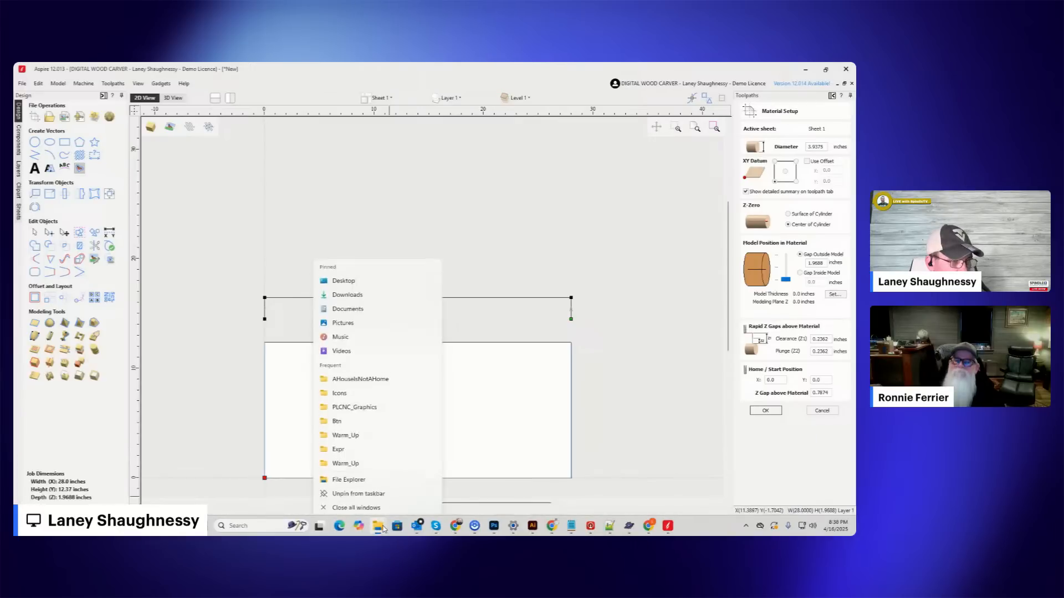
pyautogui.click(355, 478)
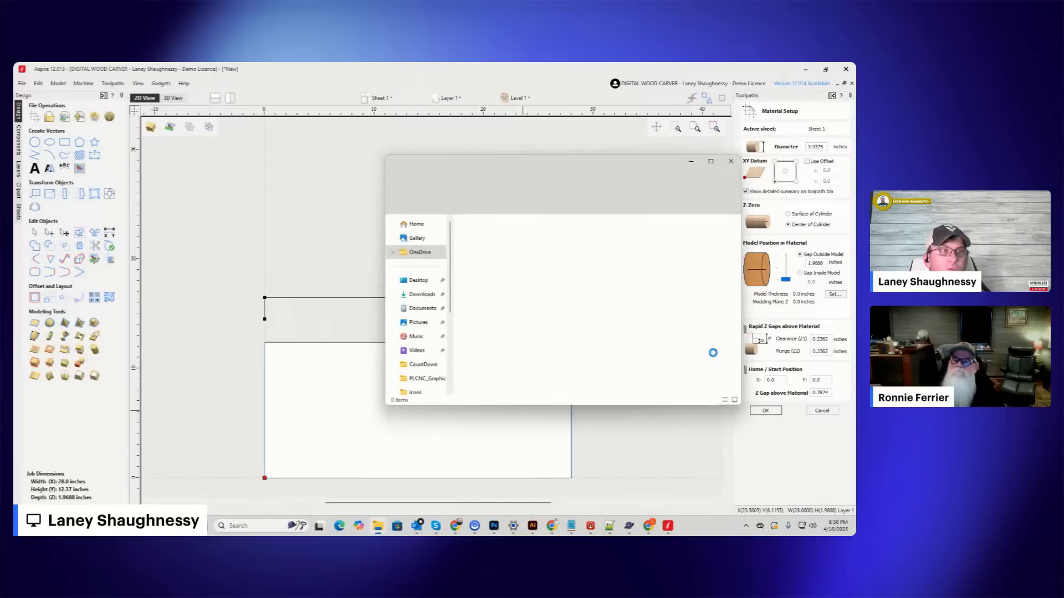
pyautogui.moveTo(561, 168); pyautogui.dragTo(856, 89)
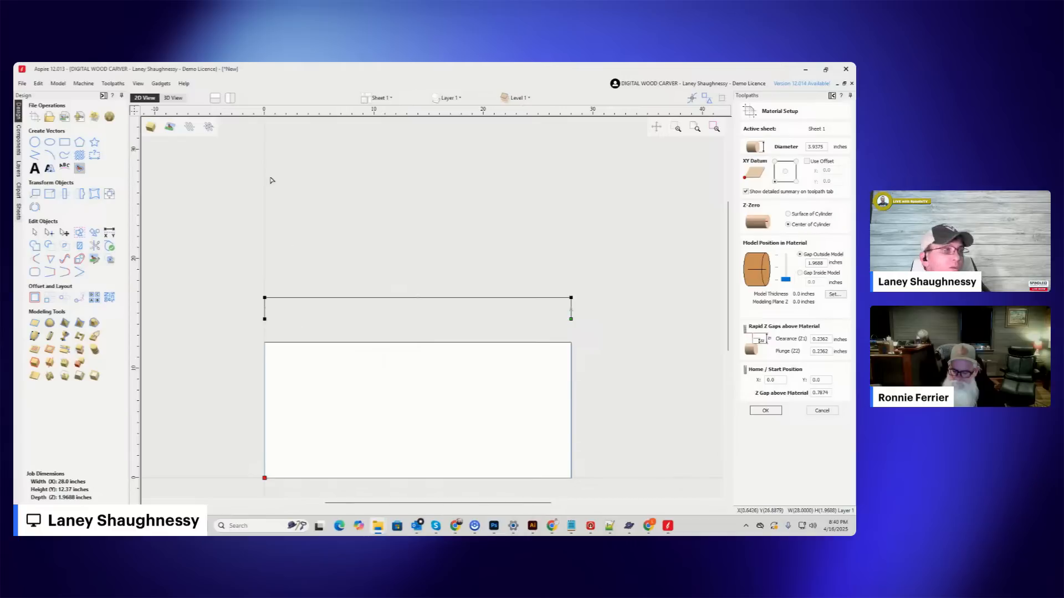
# Try to import a vector file from the Seagate Backup Plus Drive (F:) into the rotary job.
pyautogui.click(64, 118)
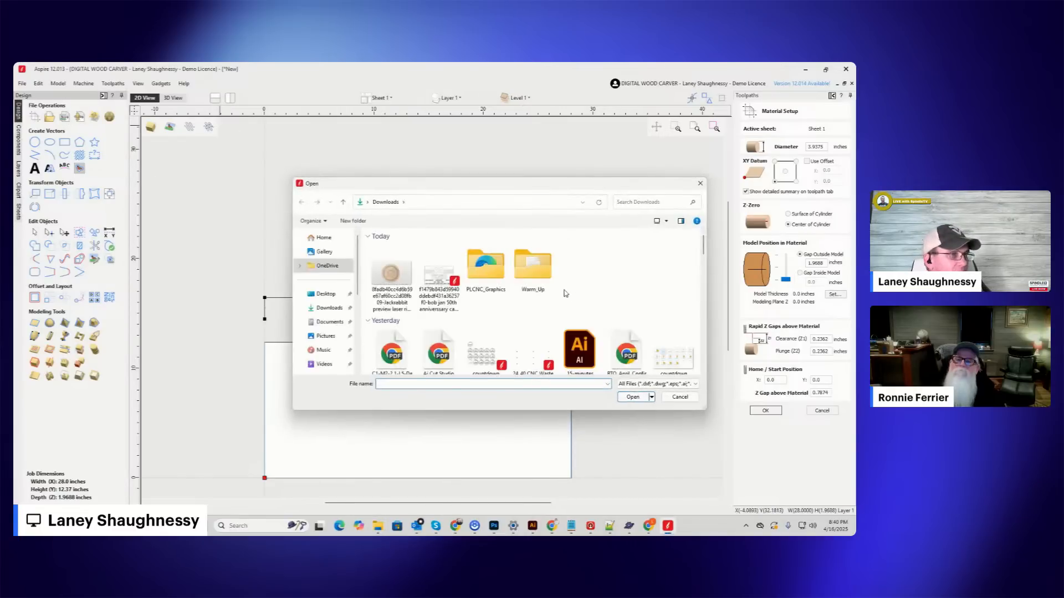
pyautogui.scroll(-5, 358, 354)
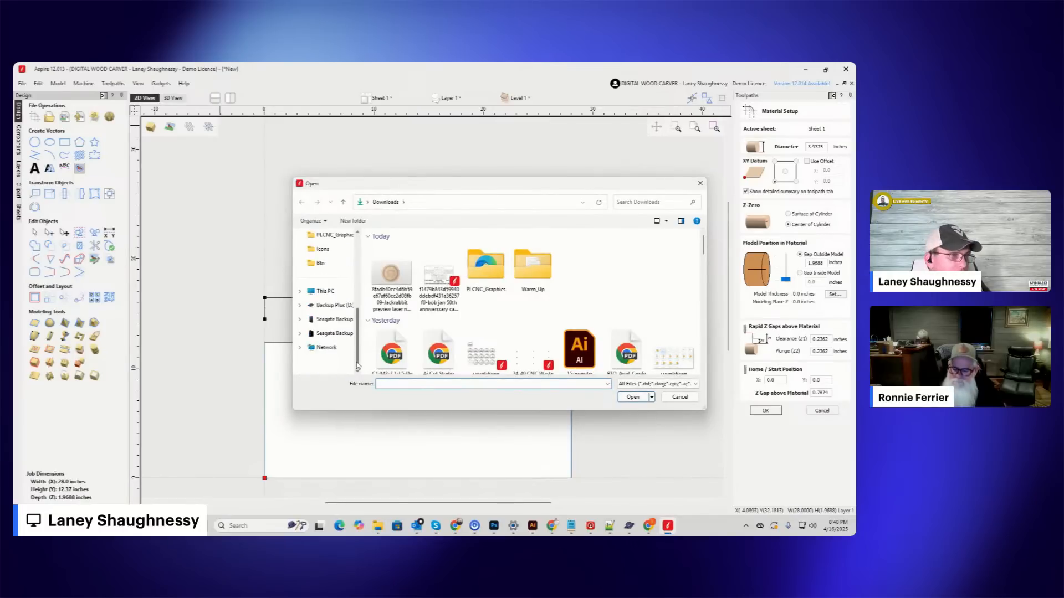
pyautogui.click(331, 333)
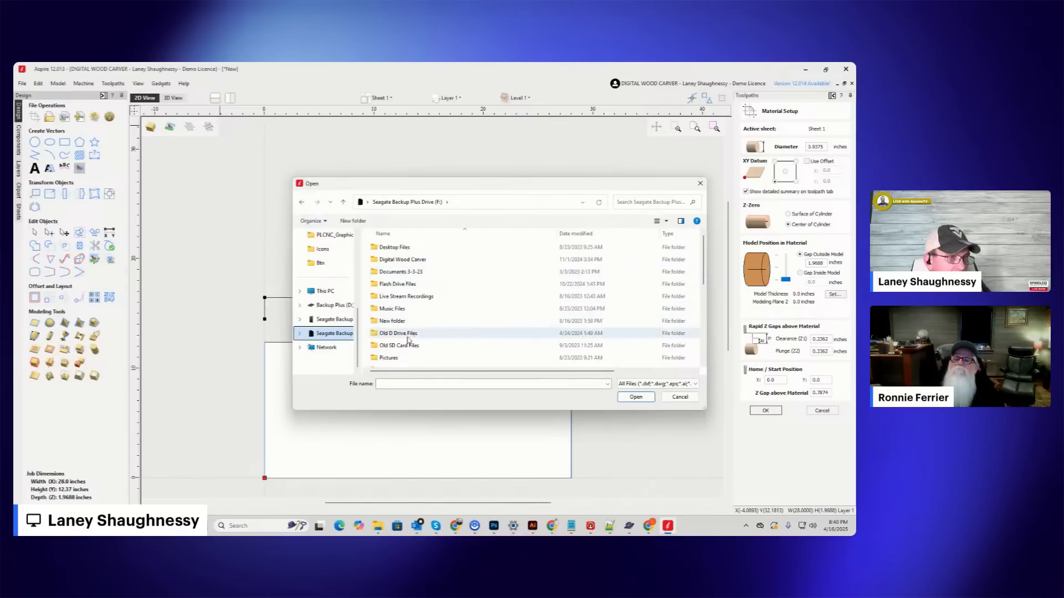
pyautogui.moveTo(450, 188); pyautogui.dragTo(487, 536)
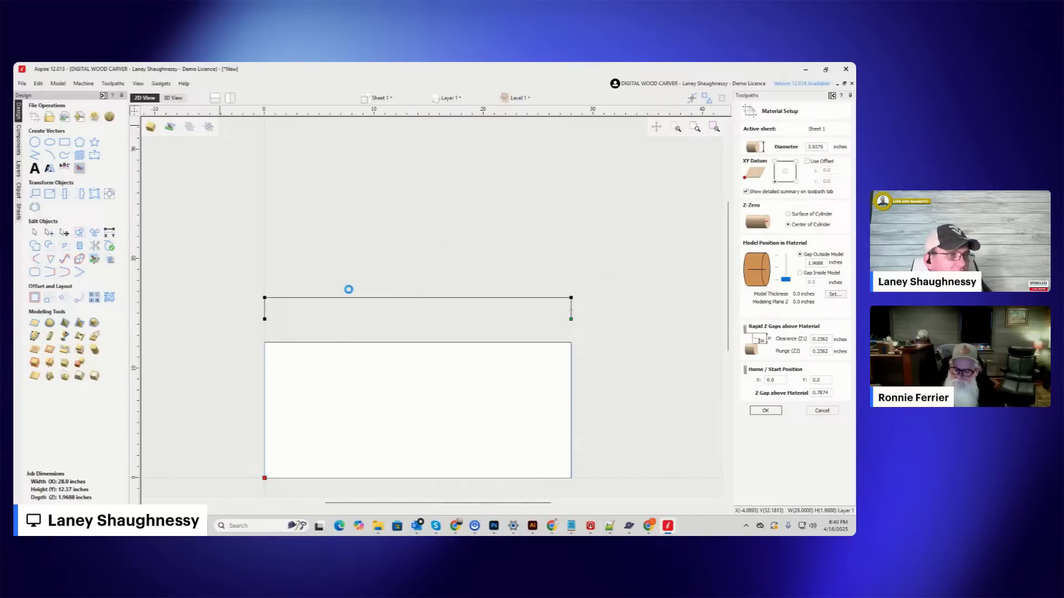
pyautogui.scroll(-1, 349, 290)
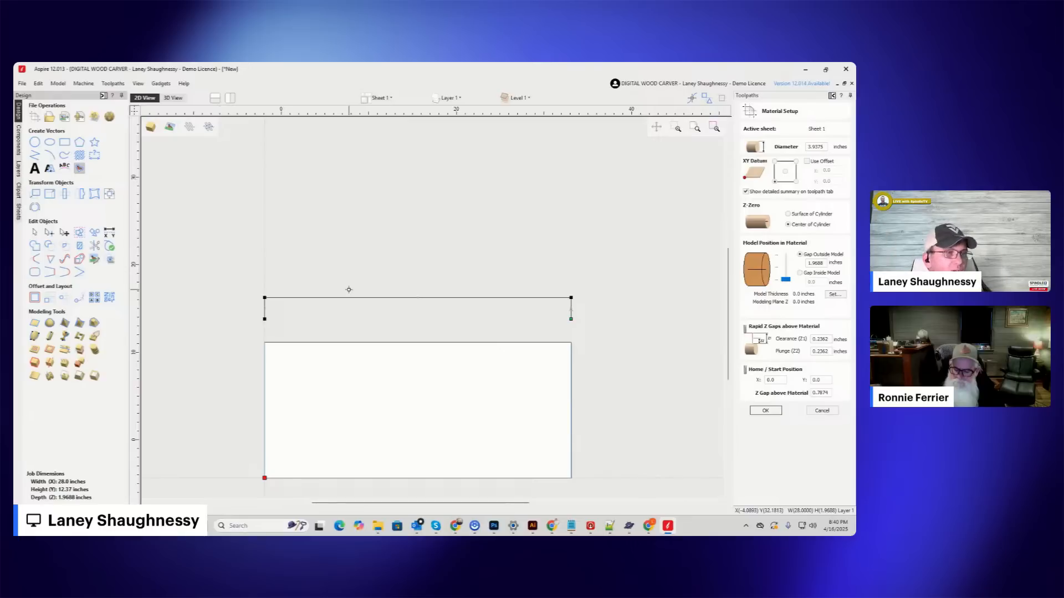
pyautogui.scroll(-1, 411, 277)
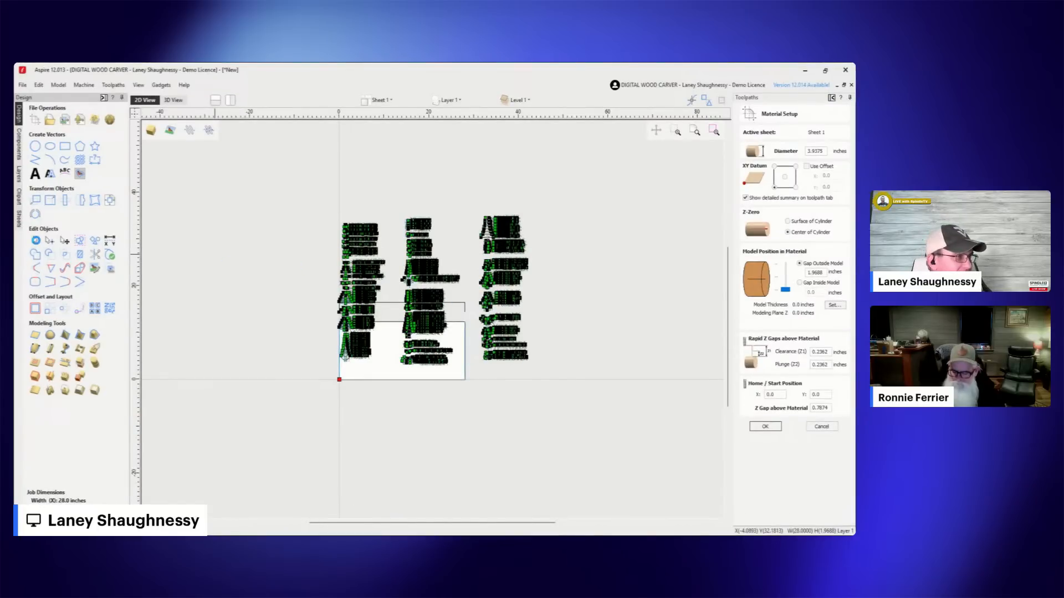
# Cancel the material setup, wait for the unresponsive Aspire, and close the program.
pyautogui.click(828, 425)
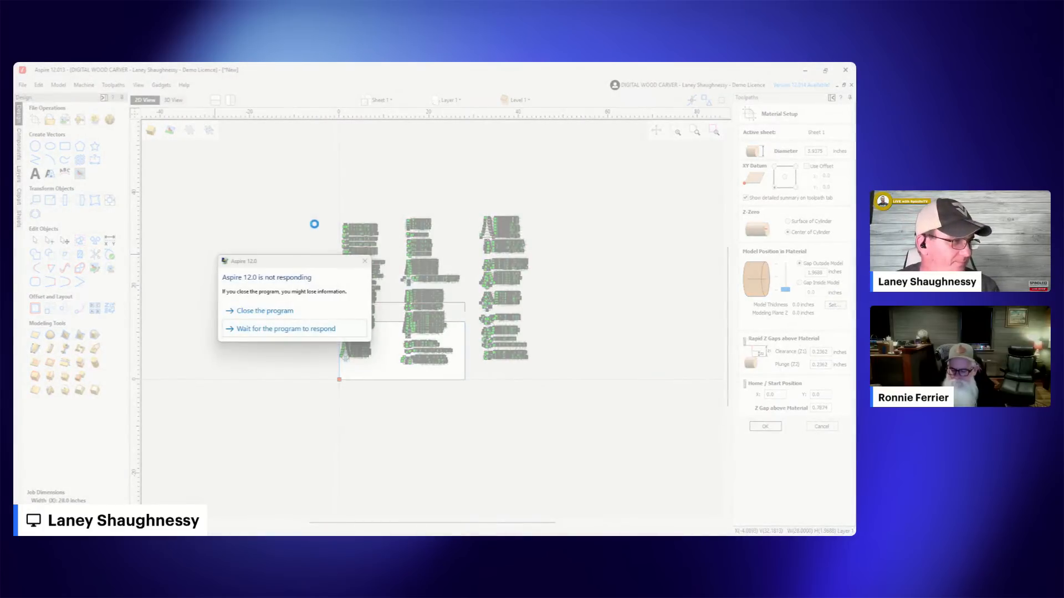
pyautogui.click(254, 331)
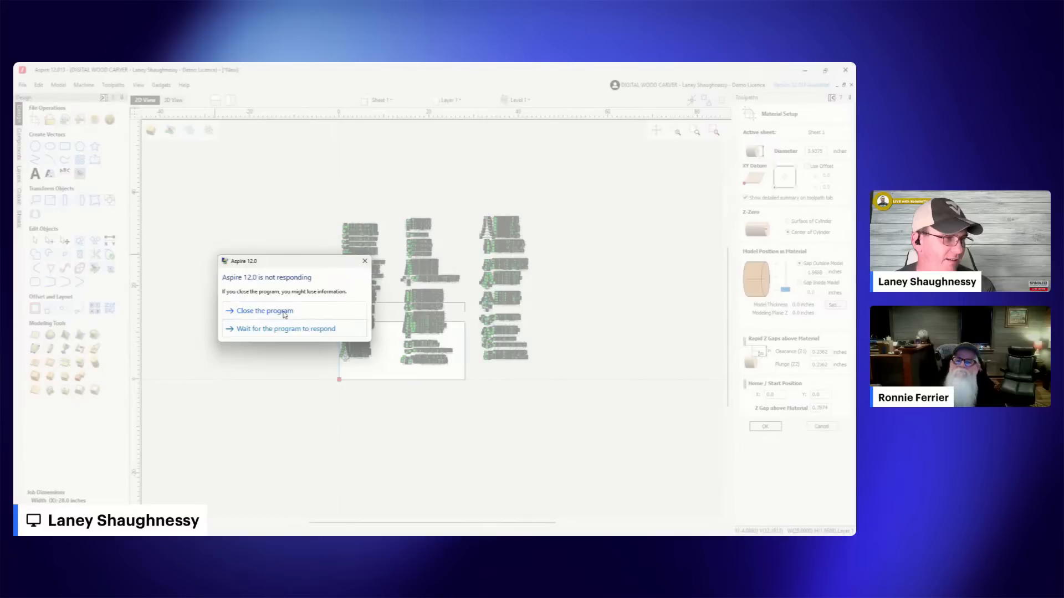
pyautogui.click(281, 330)
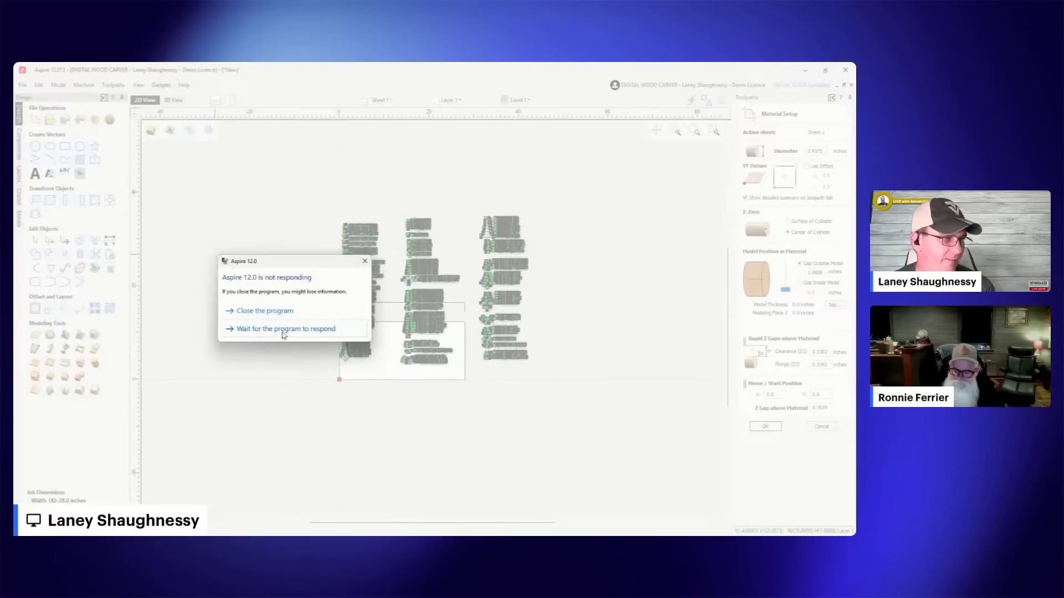
pyautogui.click(283, 314)
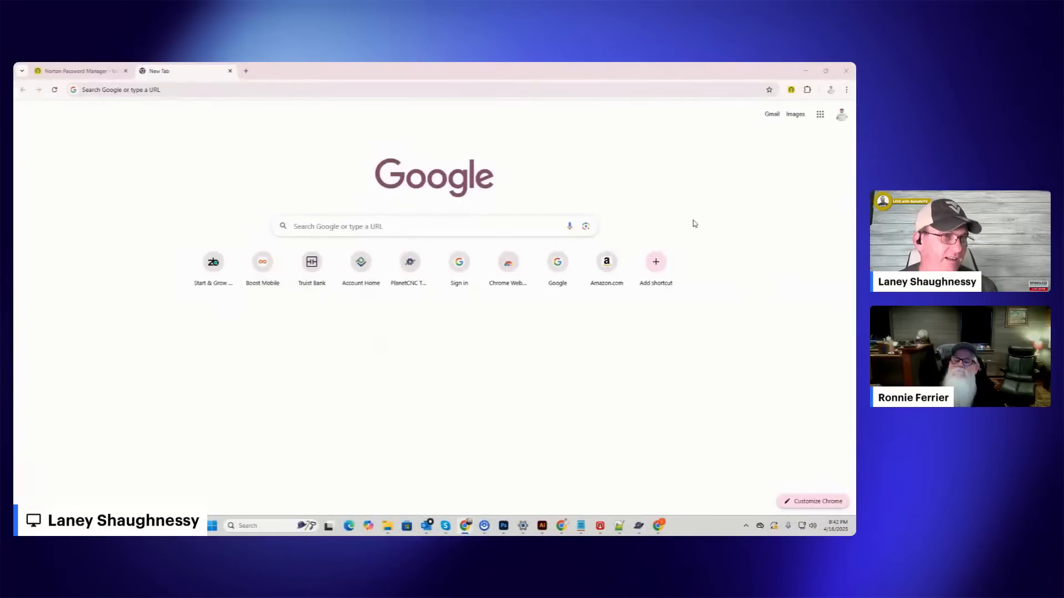
# Minimize the browser window and launch Aspire 12.0 again.
pyautogui.click(807, 71)
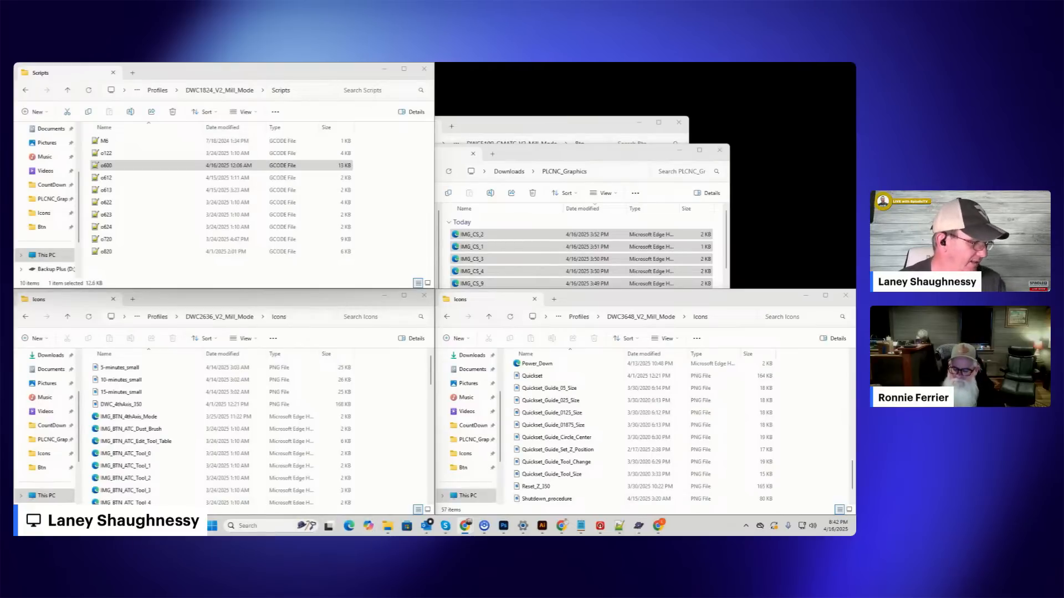
pyautogui.click(213, 526)
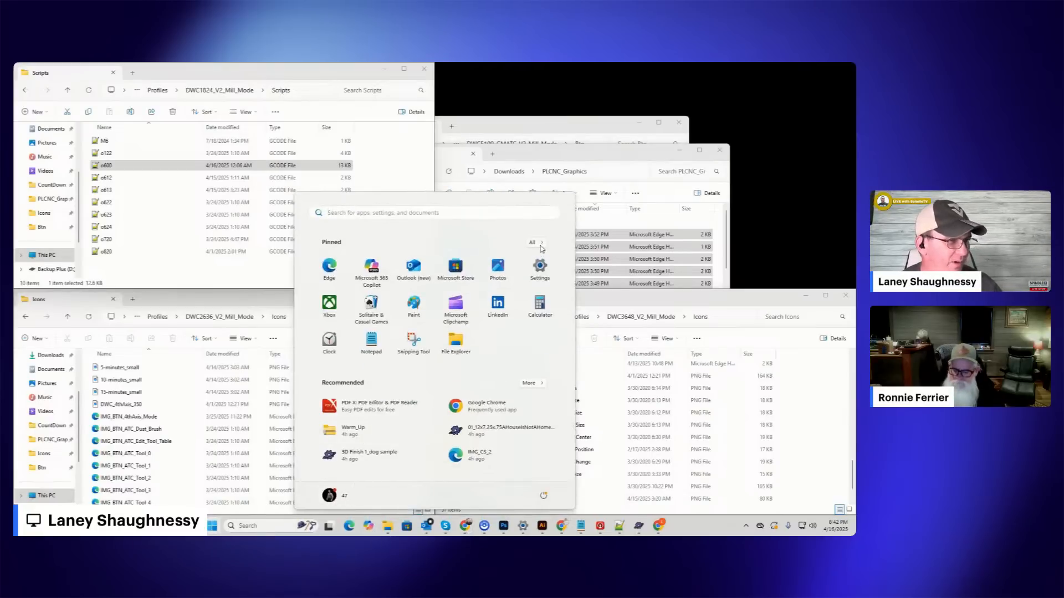
pyautogui.click(541, 244)
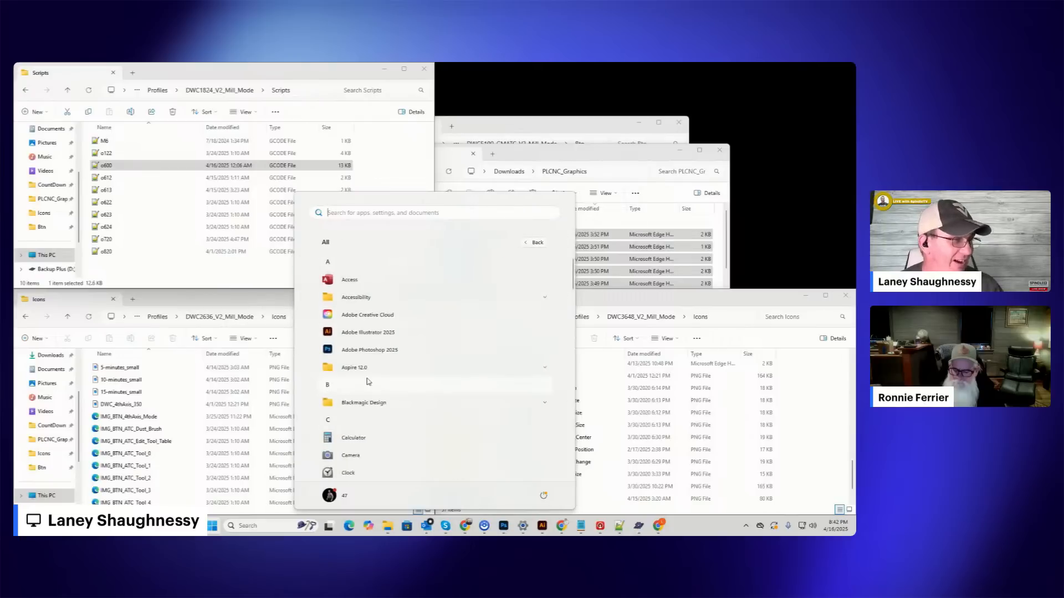
pyautogui.click(369, 369)
pyautogui.click(355, 386)
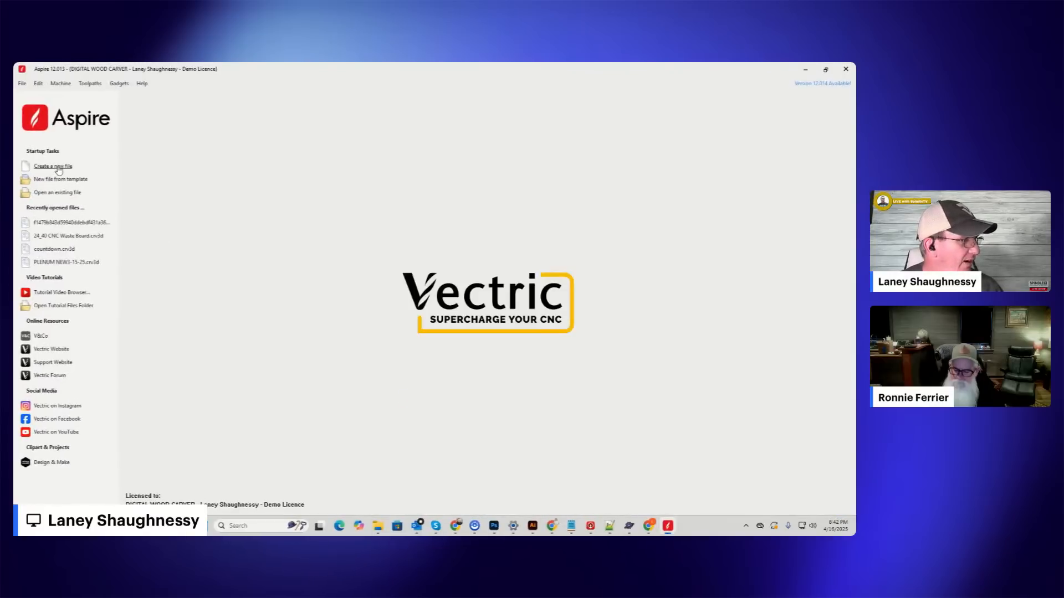
# Create a new rotary job with a cylinder diameter of 3.9375 inches and High (3 x Slower) modeling resolution.
pyautogui.click(57, 165)
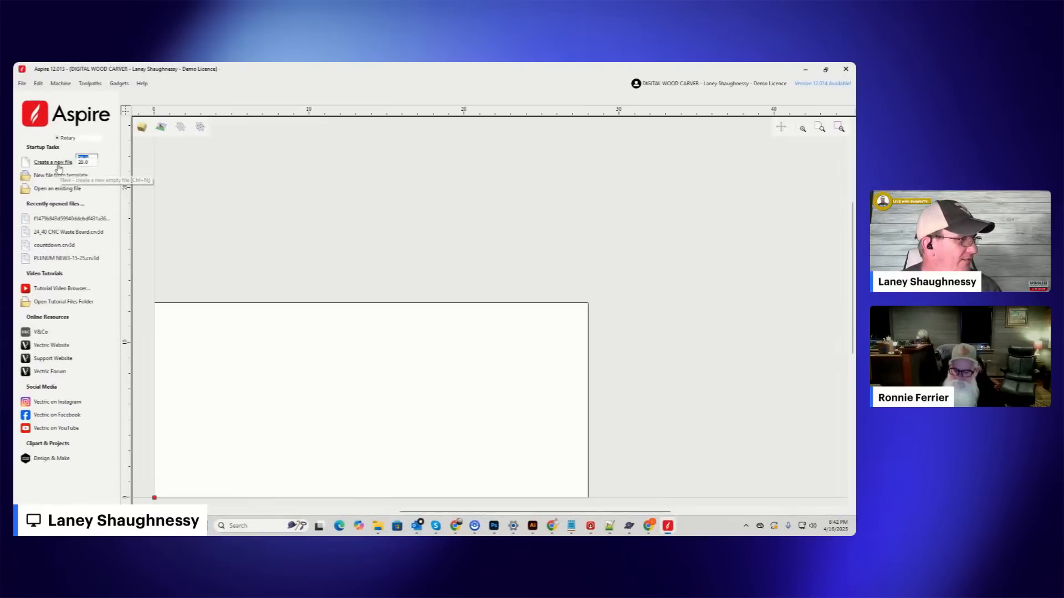
pyautogui.doubleClick(85, 174)
pyautogui.write('3.9')
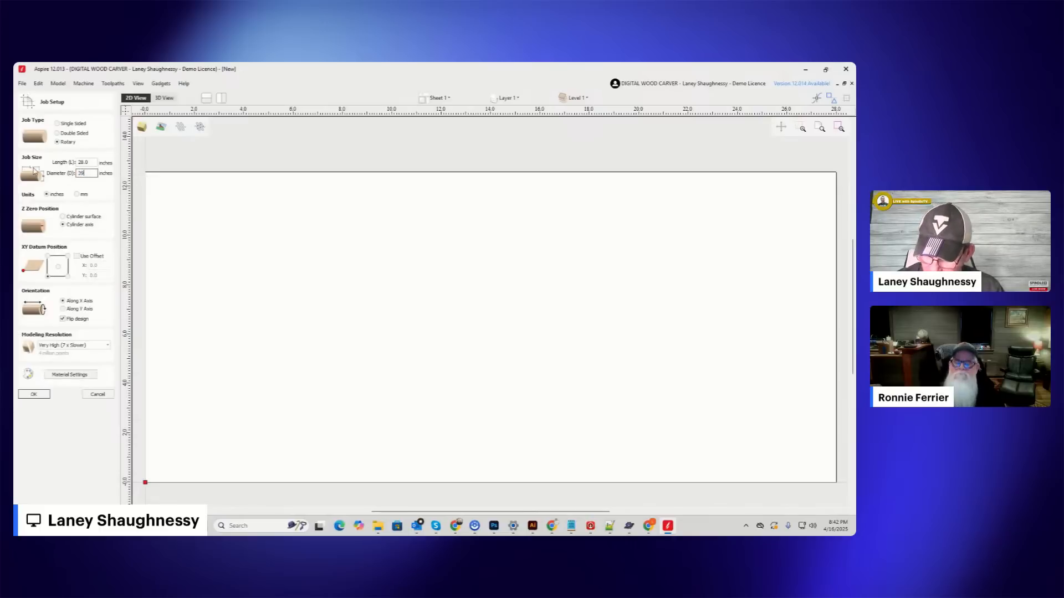
pyautogui.write('375')
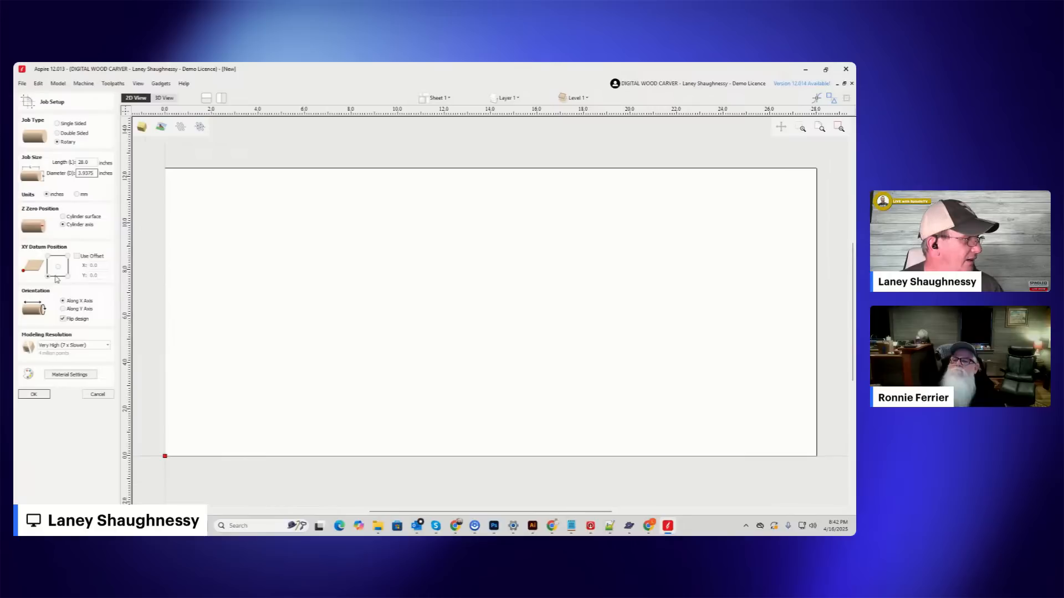
pyautogui.click(88, 345)
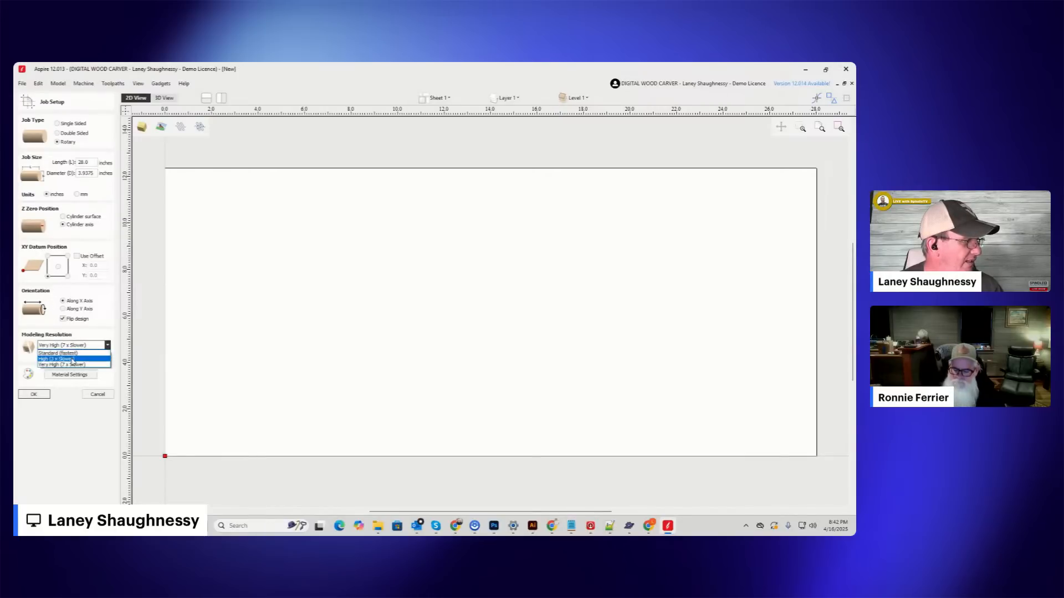
pyautogui.click(69, 359)
pyautogui.click(38, 397)
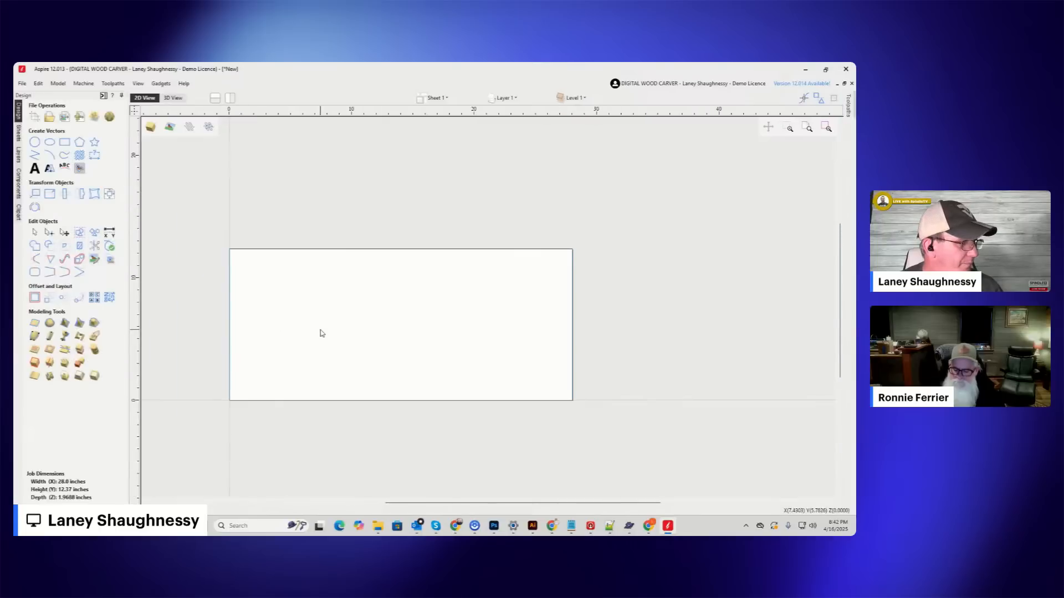
# Draw a square-cornered rectangle 28 inches wide above the job and set its height to 1.96875 inches.
pyautogui.click(65, 144)
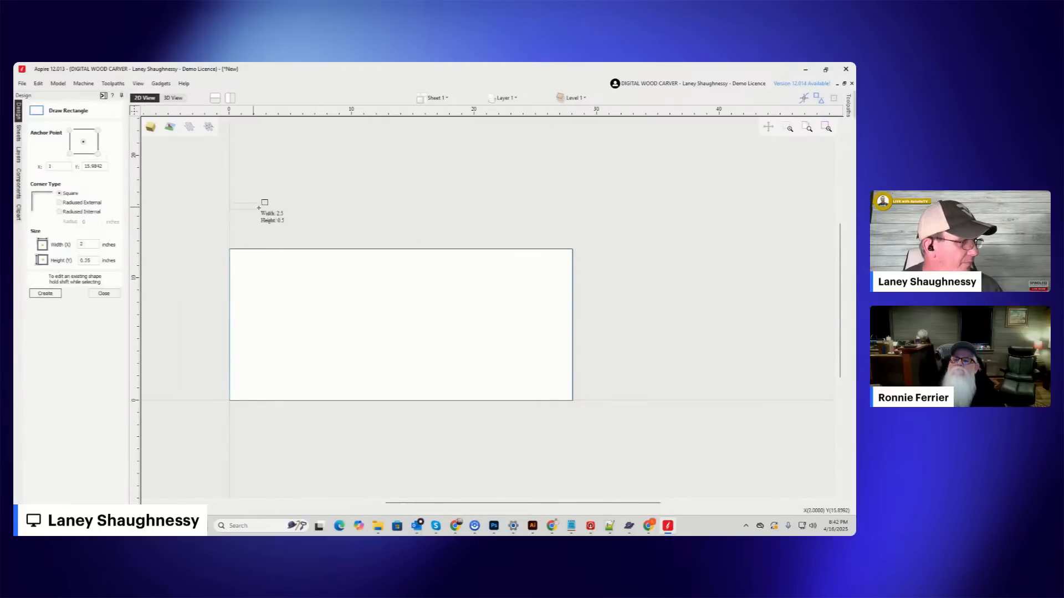
pyautogui.moveTo(572, 236); pyautogui.dragTo(230, 203)
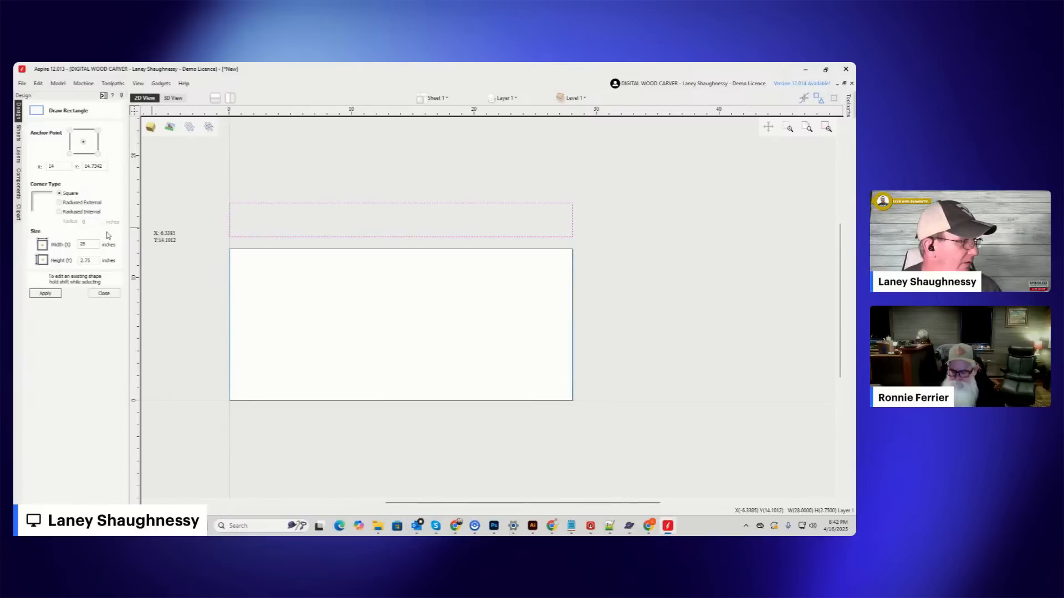
pyautogui.doubleClick(96, 261)
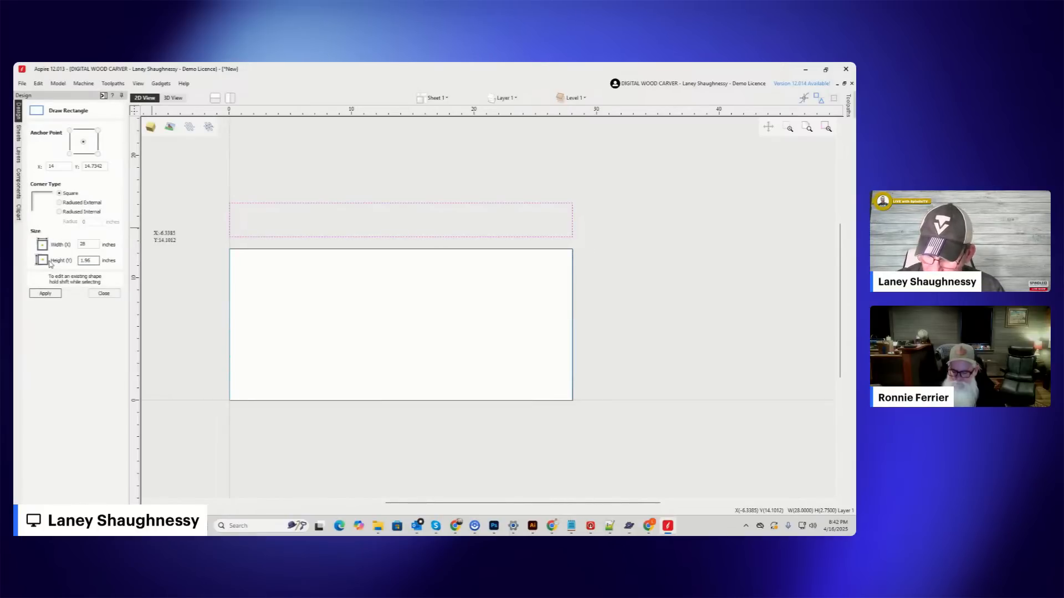
pyautogui.write('1.96875')
pyautogui.click(46, 294)
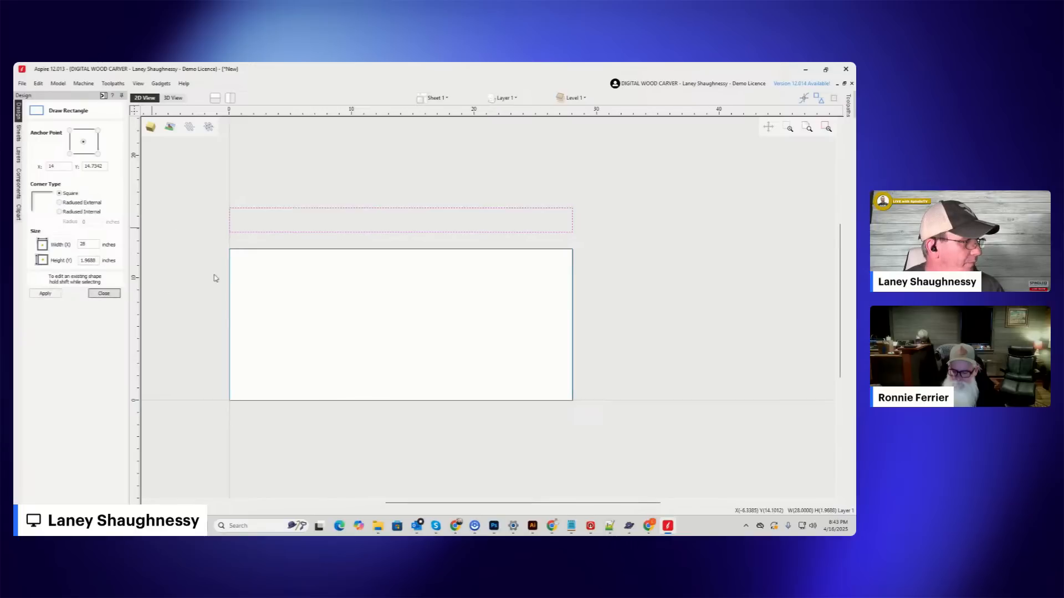
pyautogui.click(104, 293)
# Delete the bottom span of the rectangle above the job in node editing, then leave node editing and deselect the open profile.
pyautogui.press('n')
pyautogui.rightClick(284, 234)
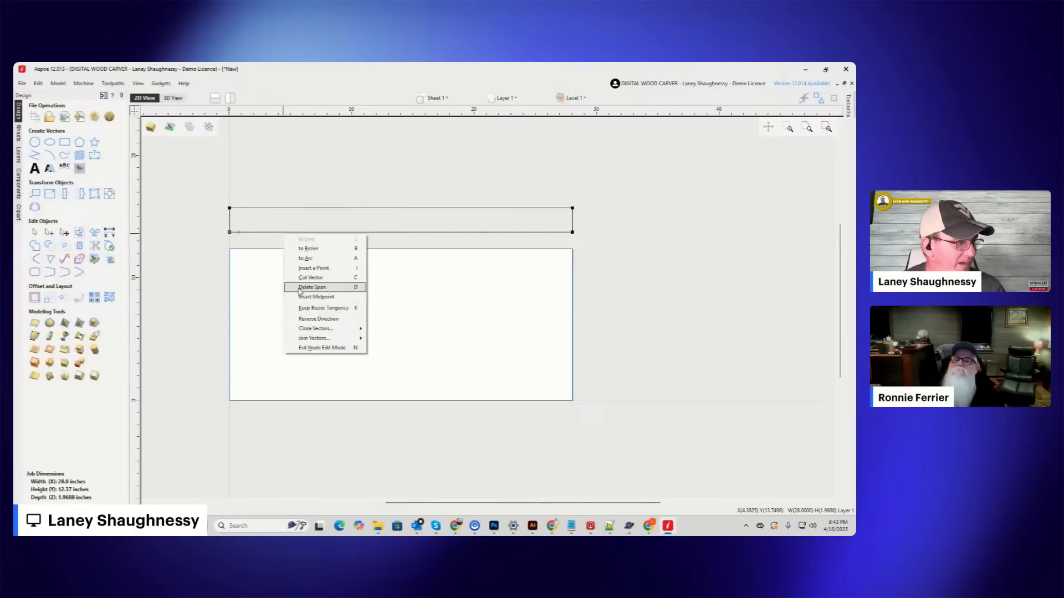
pyautogui.click(311, 287)
pyautogui.click(35, 233)
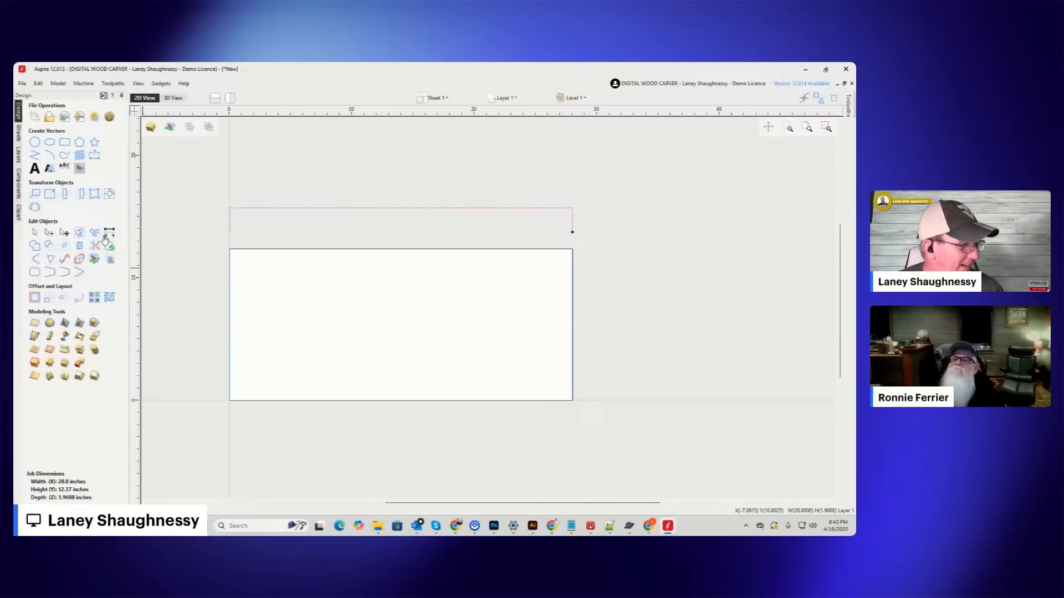
pyautogui.scroll(-2, 434, 304)
pyautogui.click(482, 194)
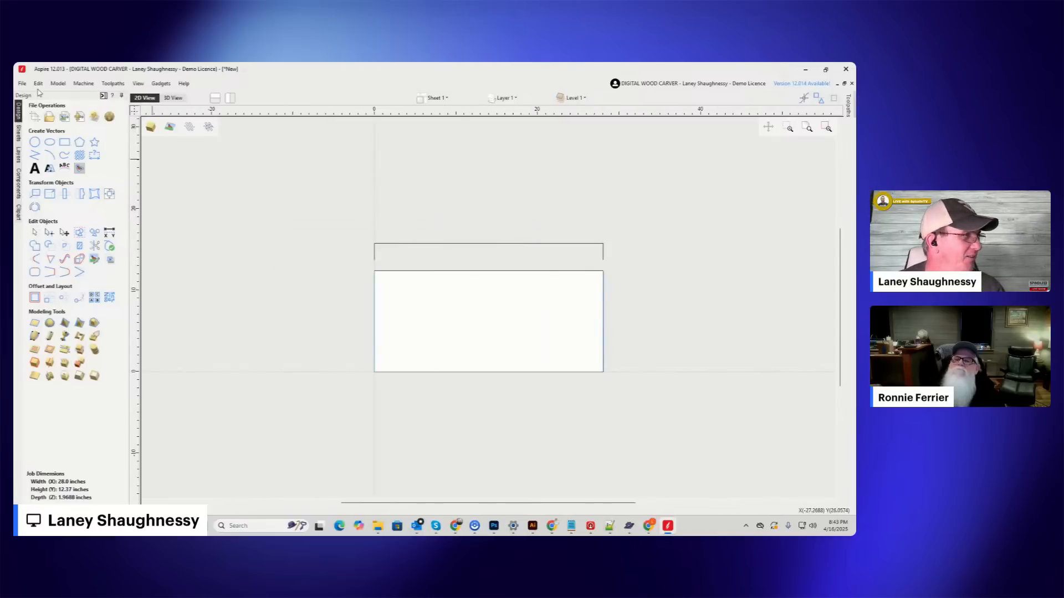
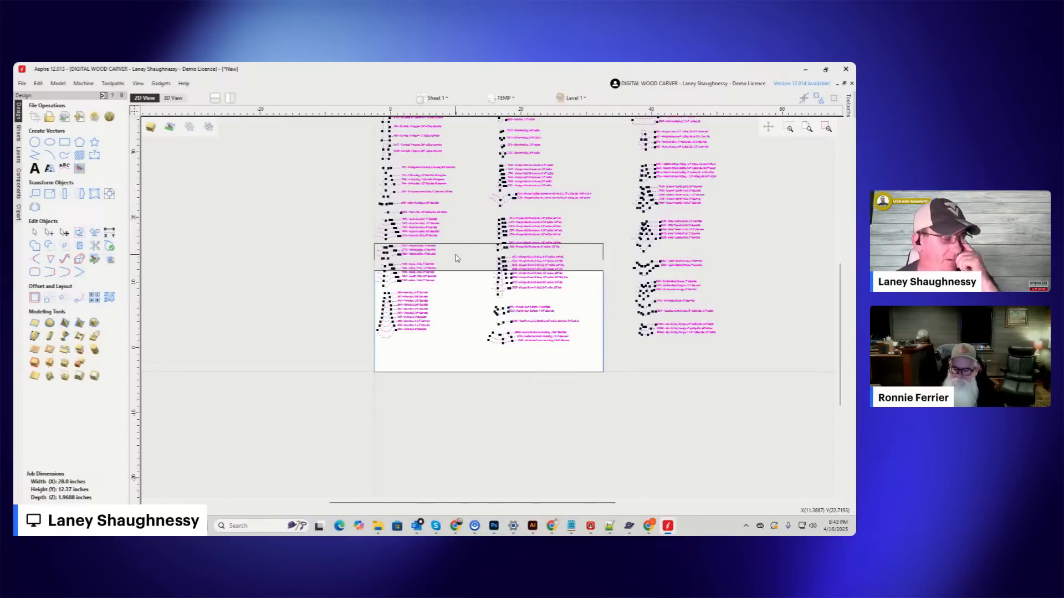
# Examine the imported router bit profiles, including the dovetail, V-groove, Deep Classic Point and Double Bead Plunge shapes.
pyautogui.scroll(-3, 455, 254)
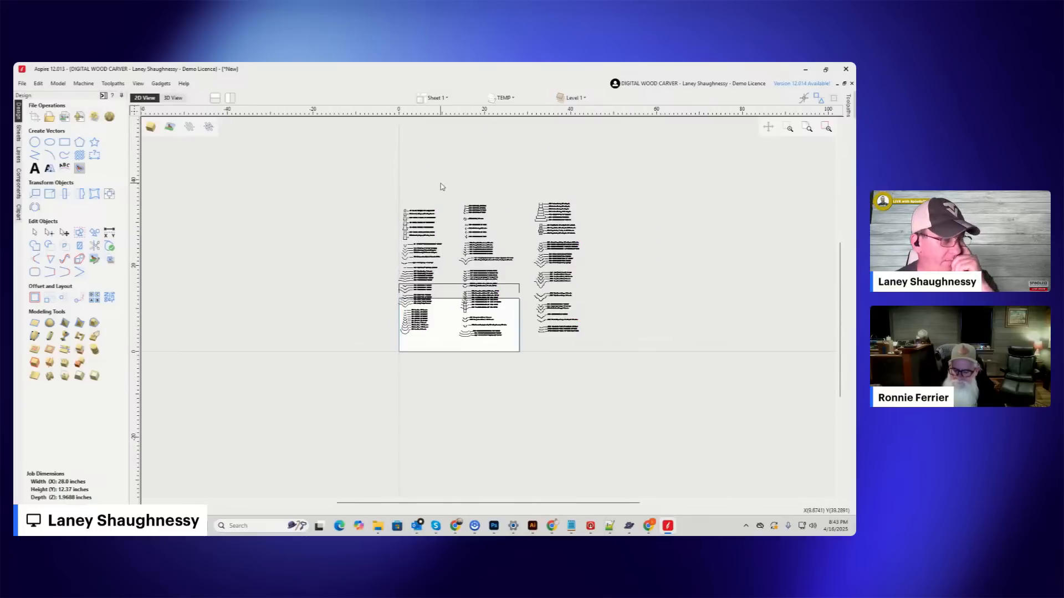
pyautogui.scroll(5, 442, 237)
pyautogui.scroll(5, 327, 315)
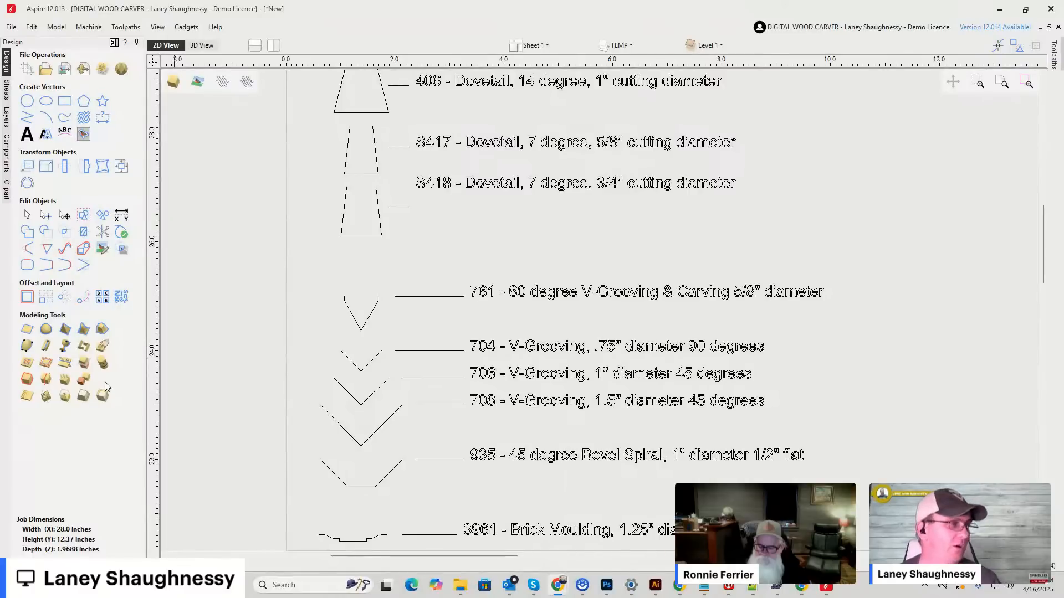
pyautogui.scroll(-4, 467, 186)
pyautogui.scroll(-3, 468, 186)
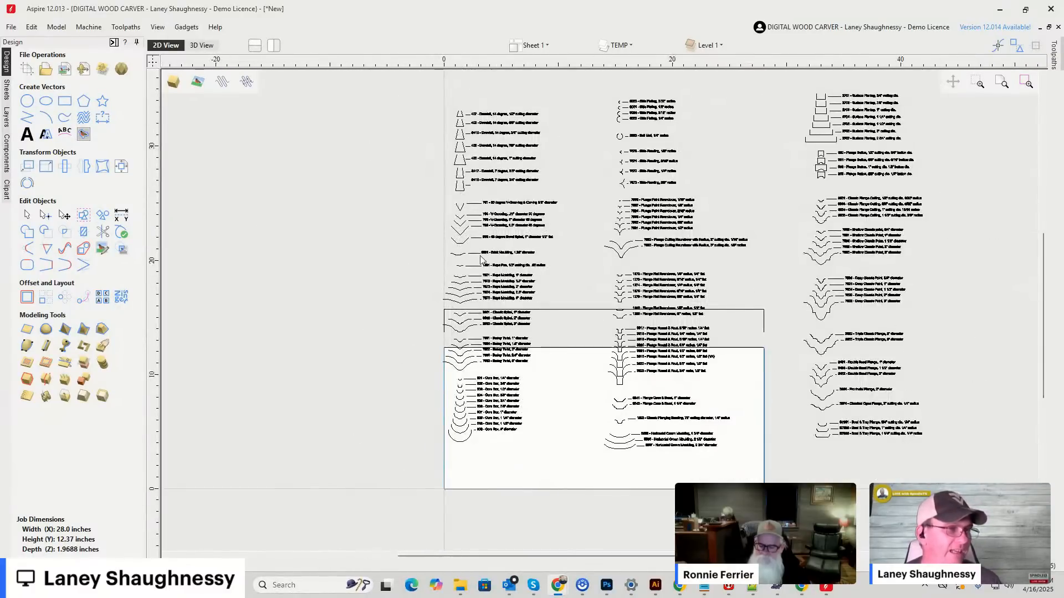
pyautogui.scroll(6, 836, 323)
pyautogui.scroll(2, 463, 190)
pyautogui.scroll(-3, 443, 180)
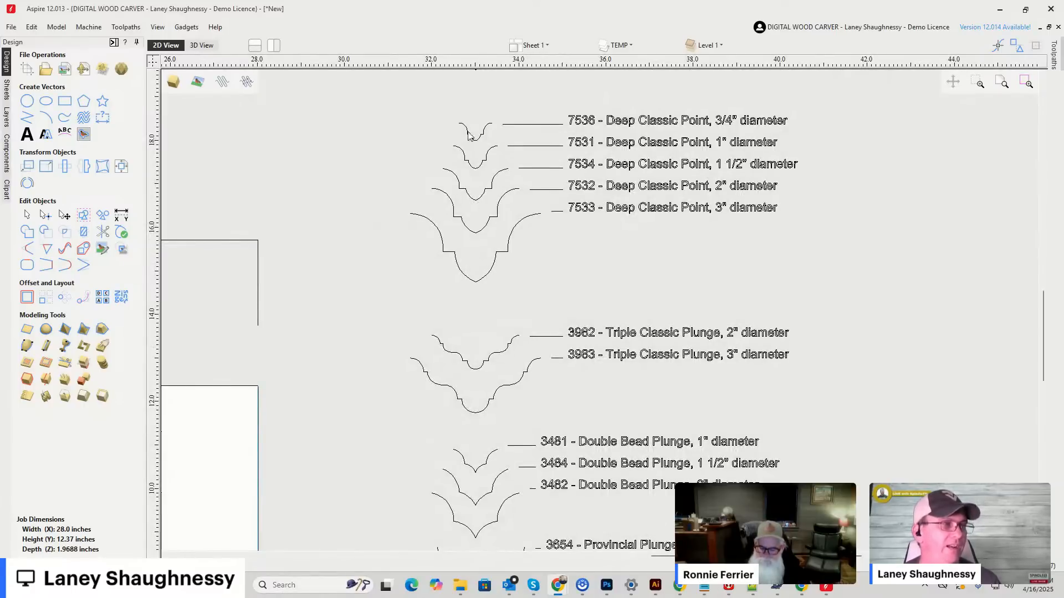
pyautogui.scroll(4, 465, 131)
pyautogui.scroll(-3, 464, 137)
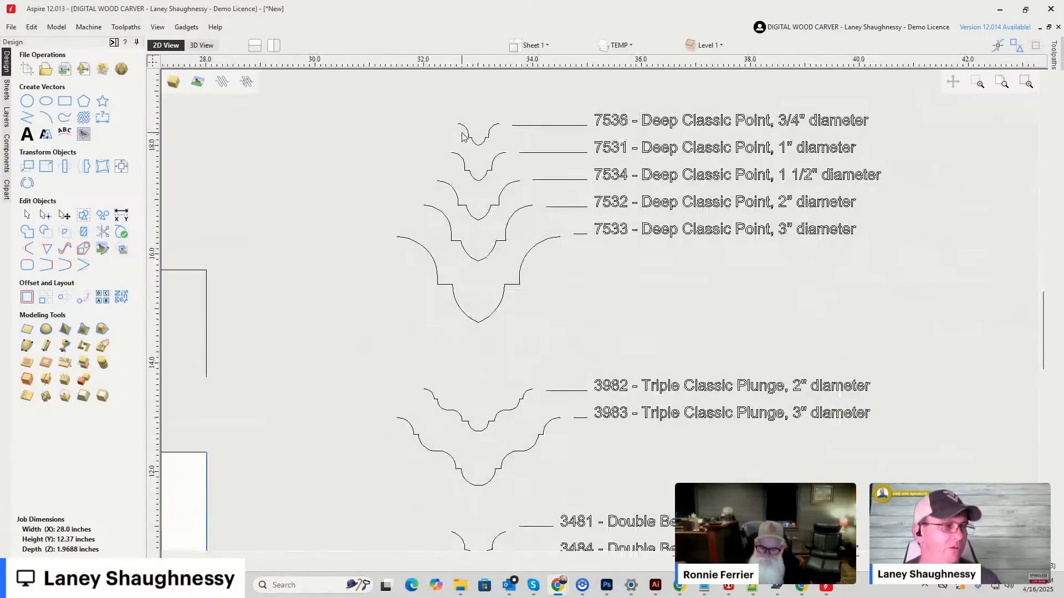
pyautogui.scroll(1, 480, 141)
pyautogui.scroll(-3, 479, 139)
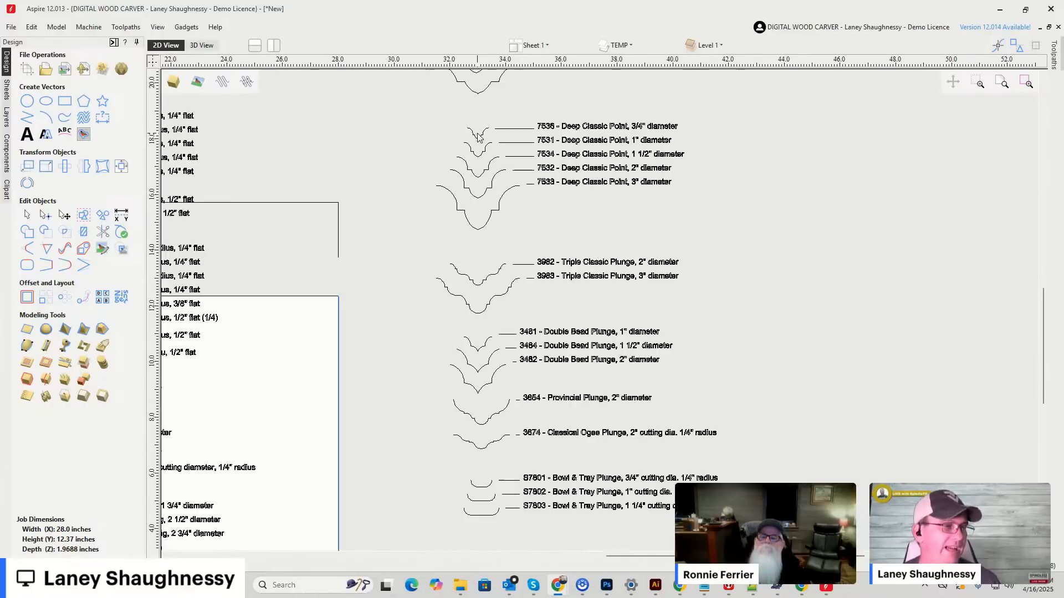
pyautogui.scroll(3, 462, 297)
pyautogui.scroll(-3, 462, 297)
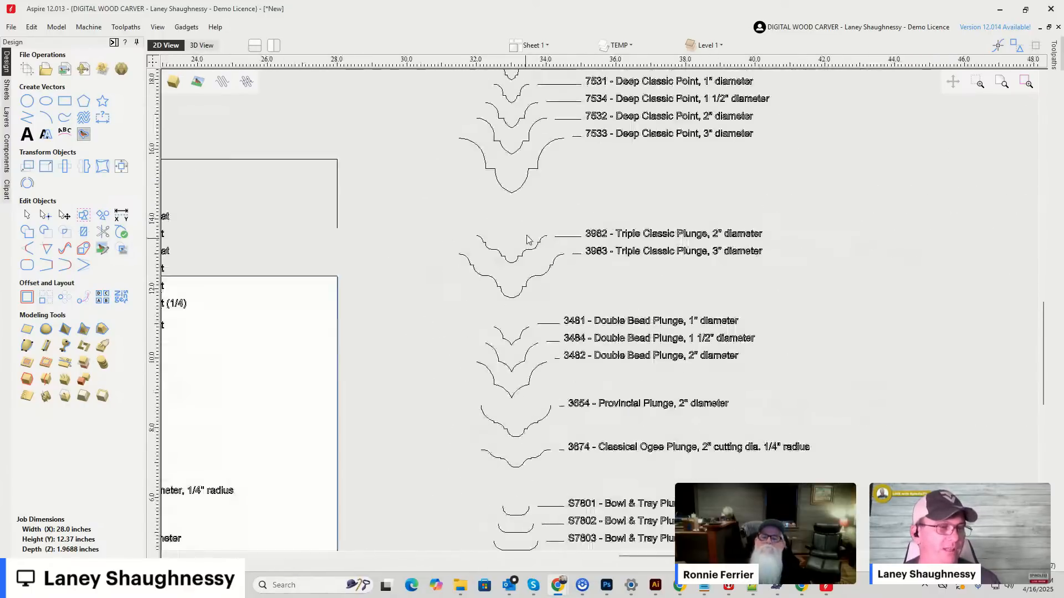
pyautogui.scroll(3, 502, 369)
pyautogui.scroll(1, 503, 364)
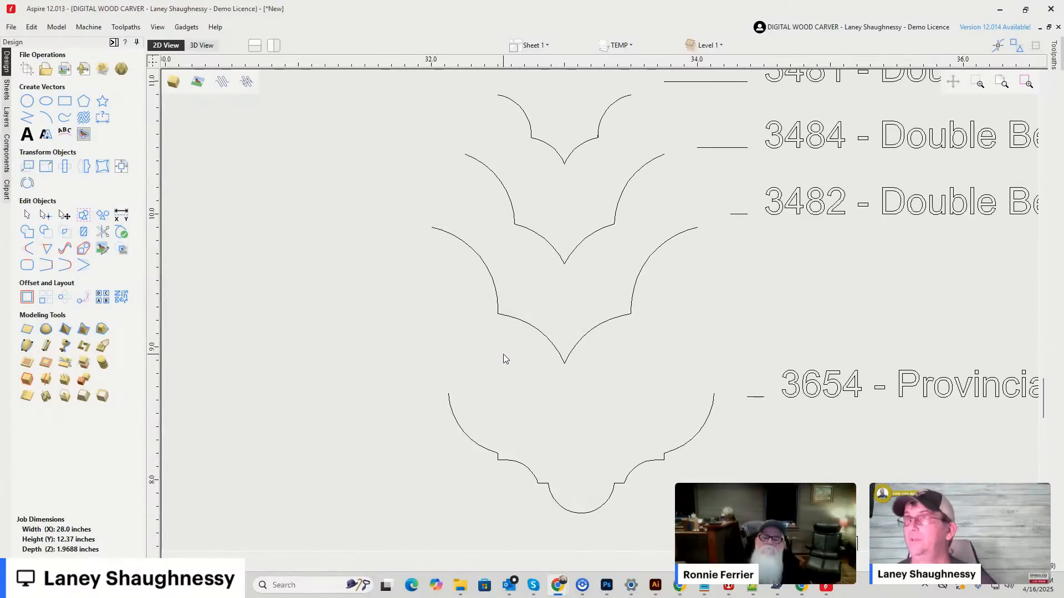
pyautogui.scroll(-6, 501, 349)
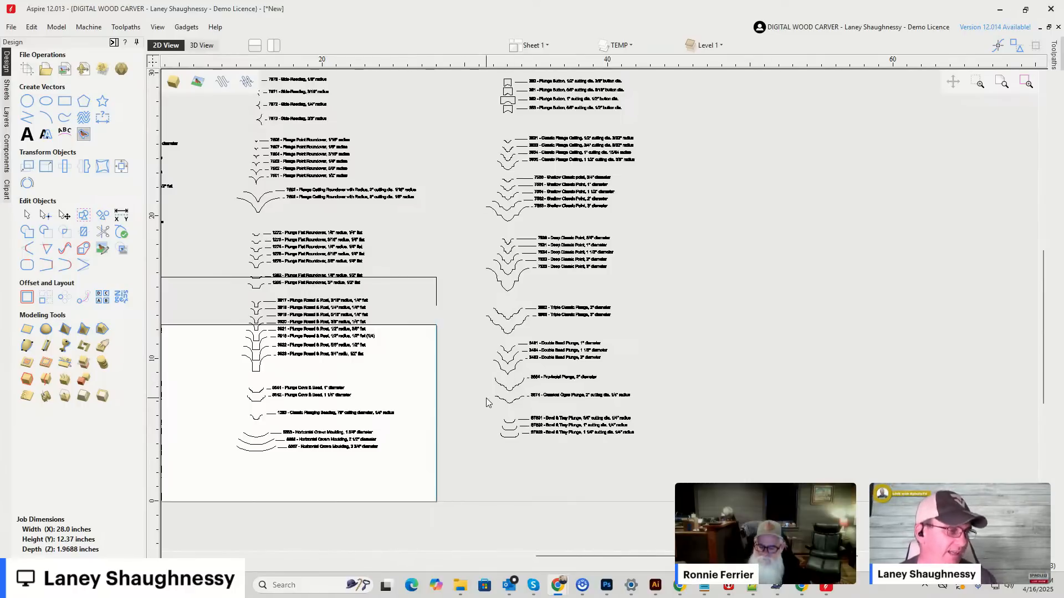
# Inspect the 3674 Classical Ogee Plunge profile by selecting its individual curve and line segments one after another.
pyautogui.scroll(3, 486, 403)
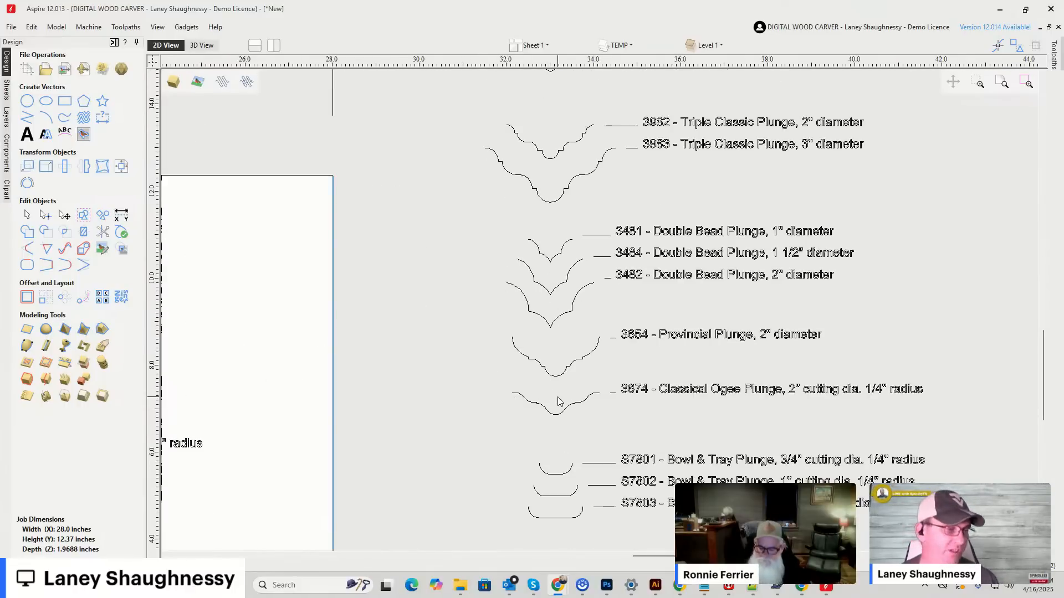
pyautogui.scroll(3, 559, 401)
pyautogui.scroll(4, 548, 464)
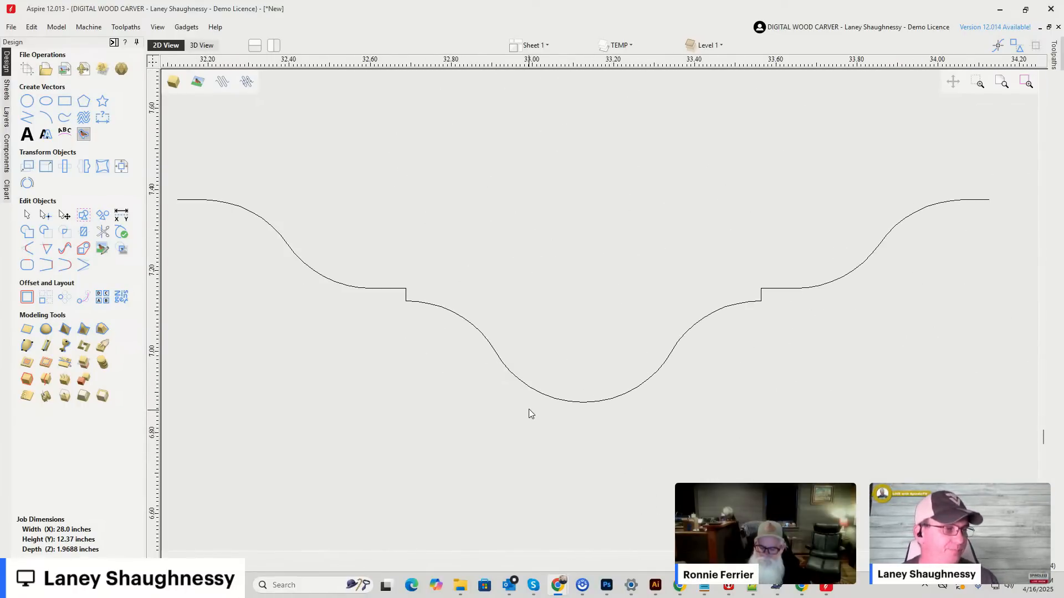
pyautogui.click(491, 347)
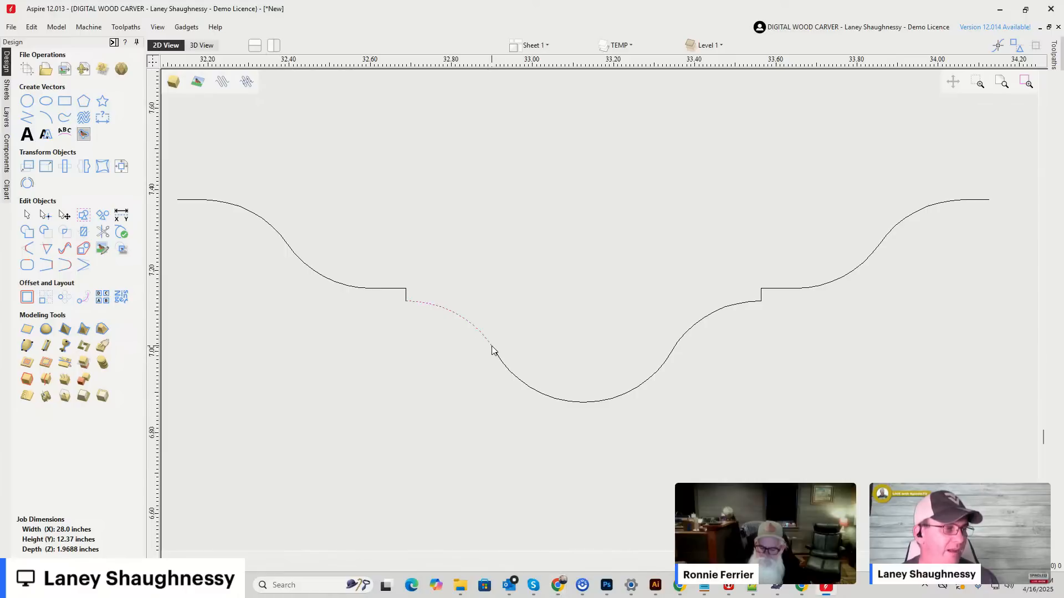
pyautogui.click(574, 402)
pyautogui.click(690, 328)
pyautogui.click(786, 288)
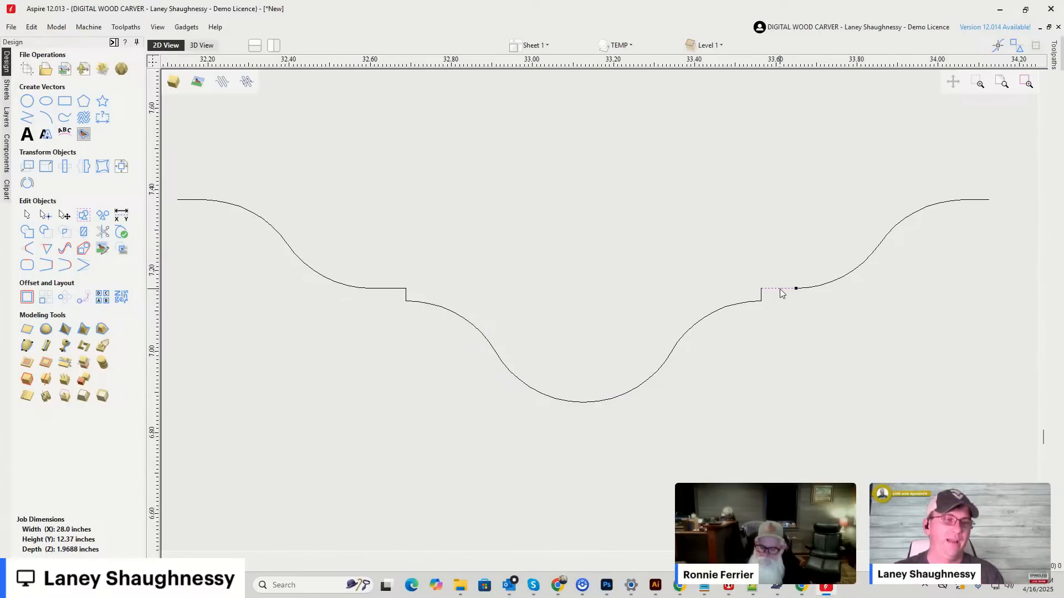
# Select all the vectors and move them off the job into the empty space to its right.
pyautogui.scroll(-5, 779, 292)
pyautogui.scroll(-8, 668, 252)
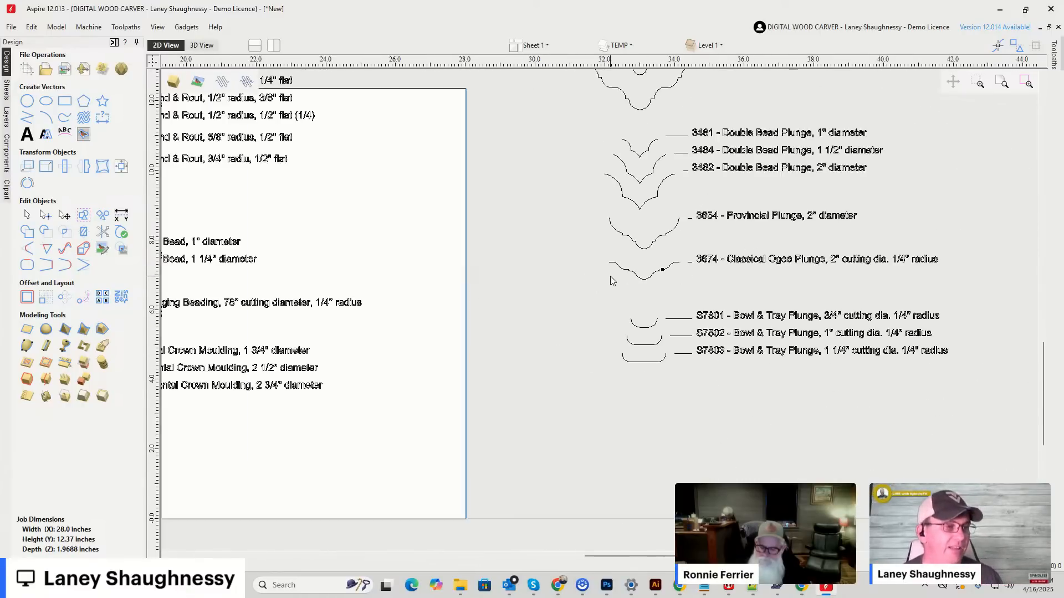
pyautogui.scroll(-1, 554, 285)
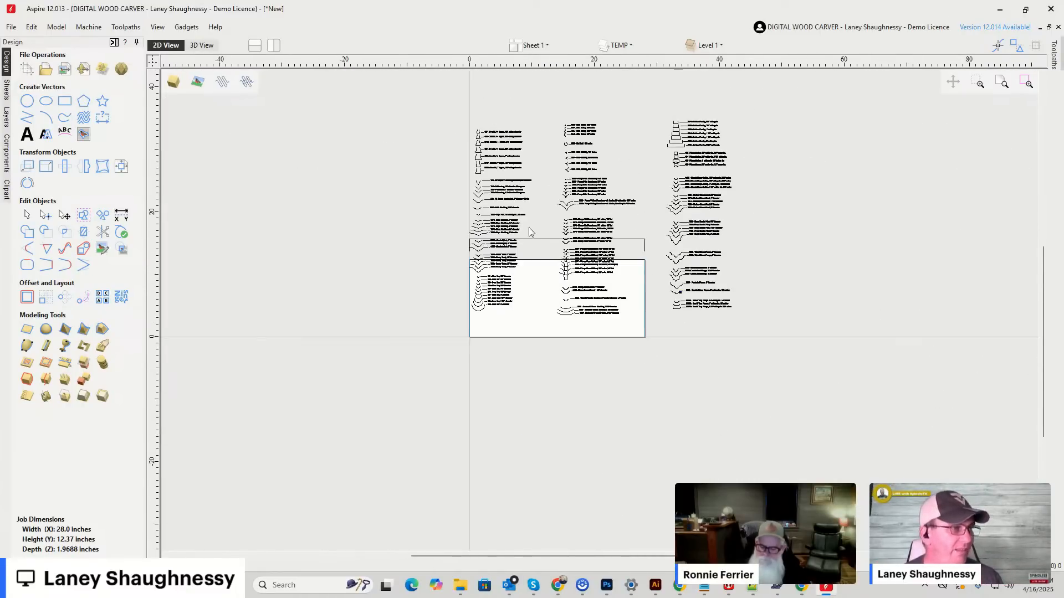
pyautogui.moveTo(409, 98); pyautogui.dragTo(803, 334)
pyautogui.moveTo(592, 308); pyautogui.dragTo(807, 298)
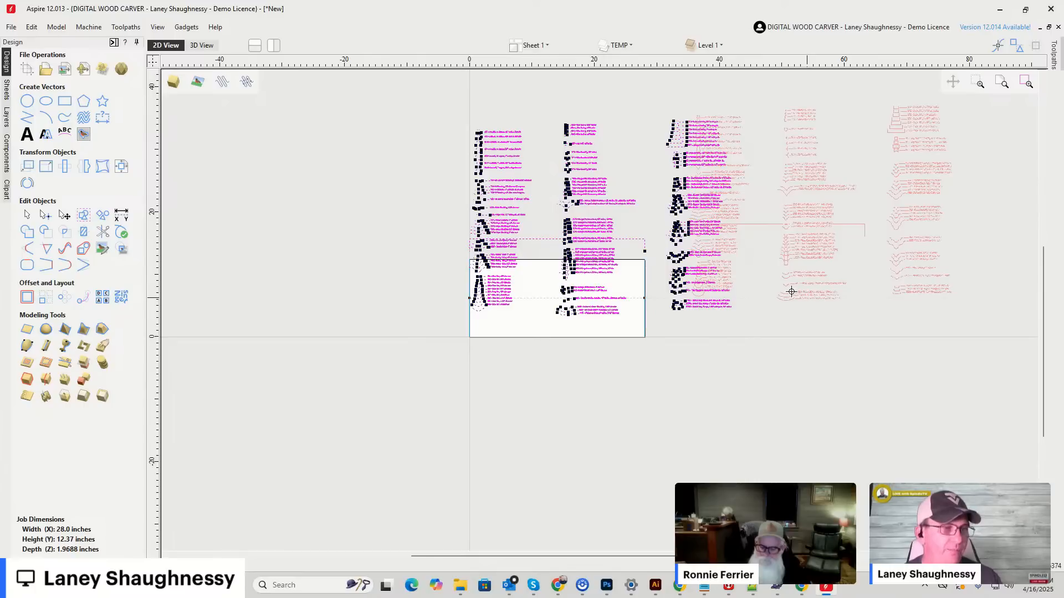
pyautogui.moveTo(753, 243); pyautogui.dragTo(753, 240)
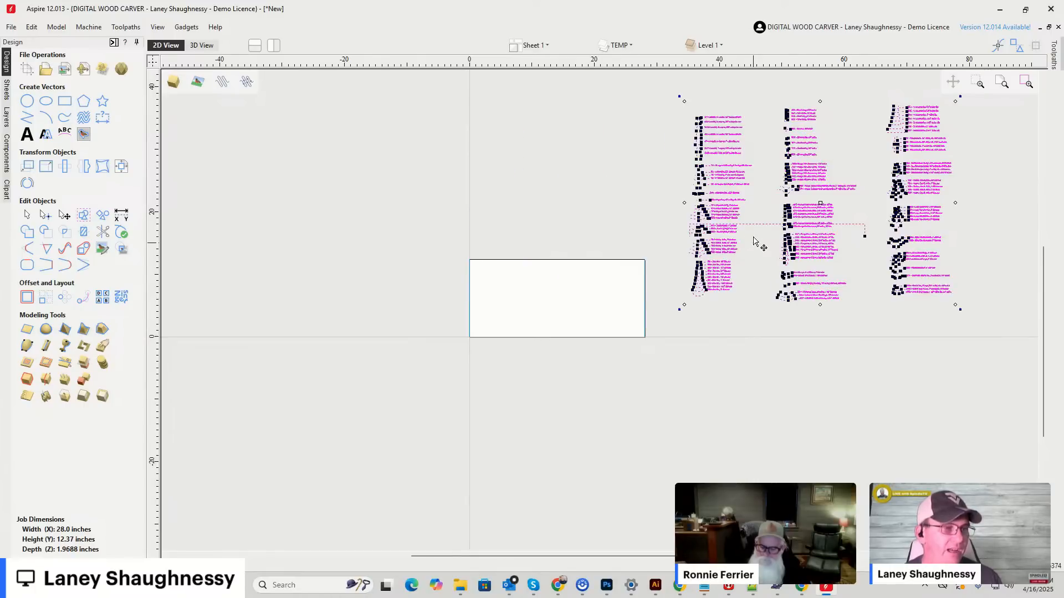
# Move only the open 28-inch half-profile back above the job and center it horizontally to the material.
pyautogui.click(754, 255)
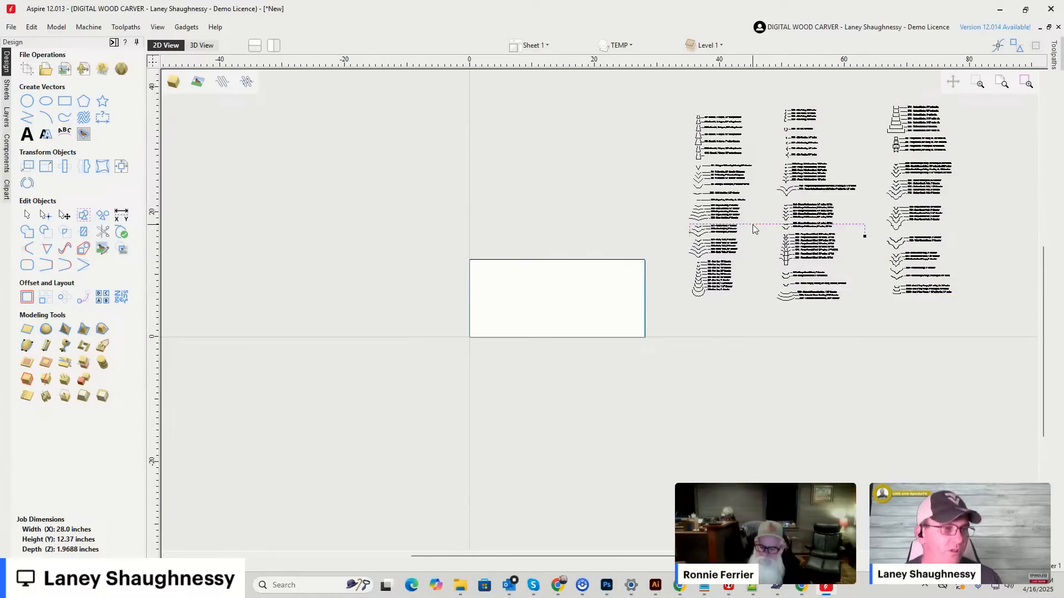
pyautogui.click(754, 229)
pyautogui.moveTo(754, 229); pyautogui.dragTo(530, 236)
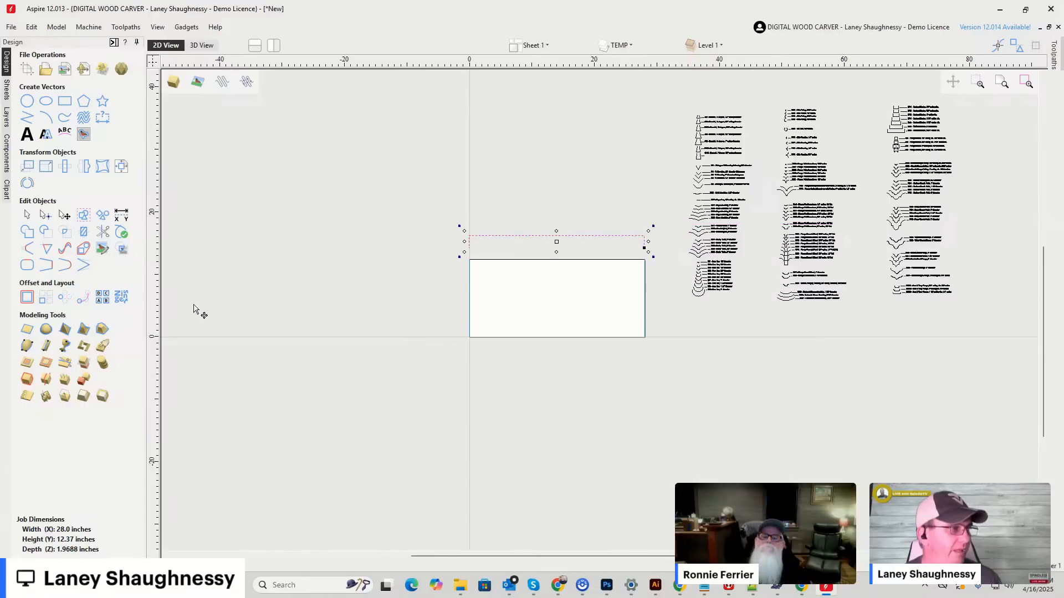
pyautogui.click(124, 158)
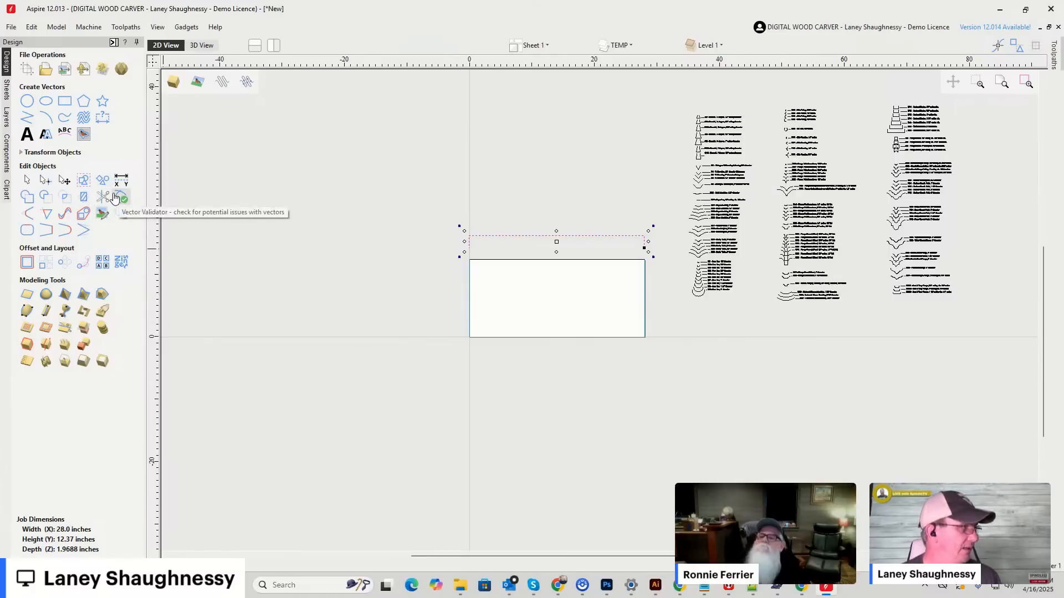
pyautogui.click(22, 154)
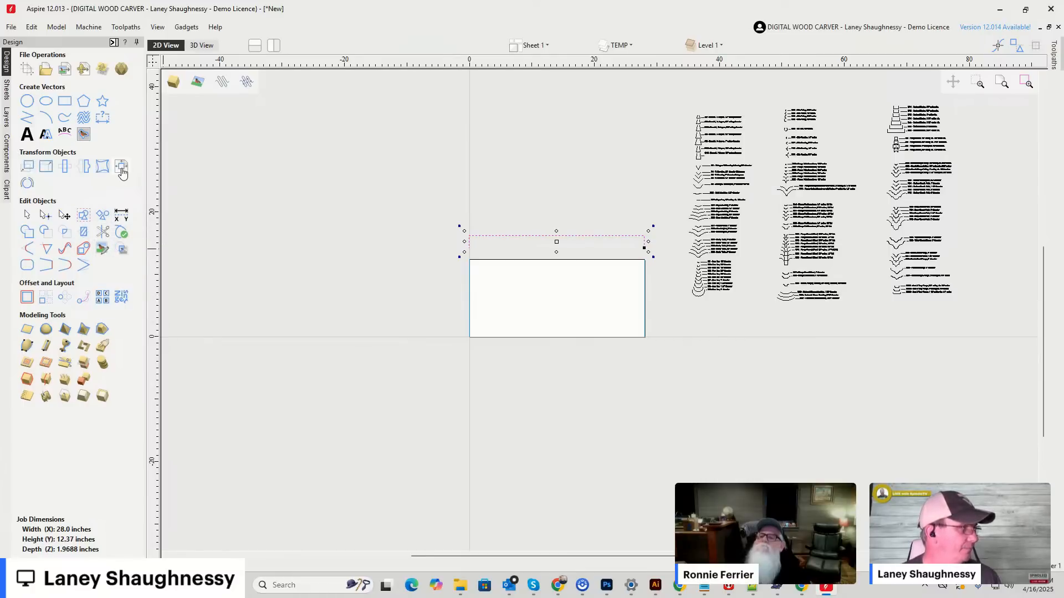
pyautogui.click(121, 169)
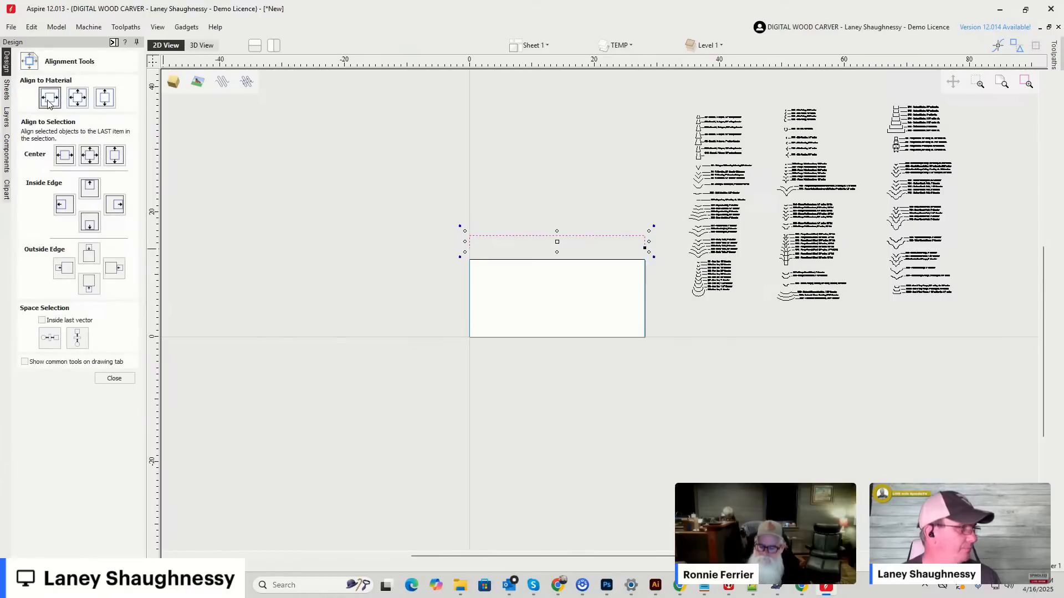
pyautogui.click(573, 342)
# Copy the 3951 Classic Spiral 1-inch bit profile into the empty space left of the bit list.
pyautogui.scroll(5, 860, 244)
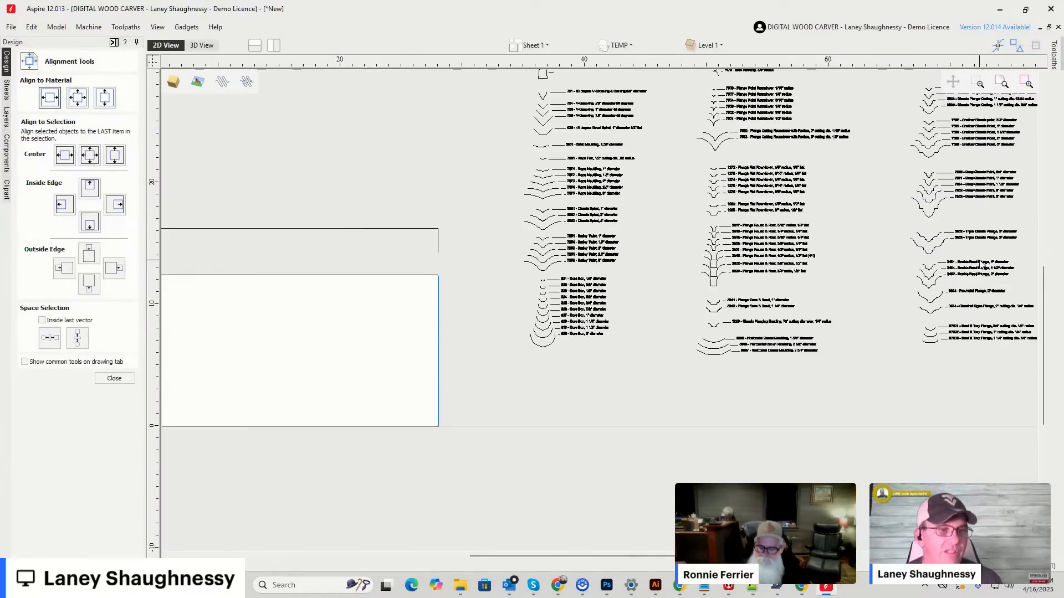
pyautogui.scroll(-6, 686, 291)
pyautogui.scroll(6, 788, 168)
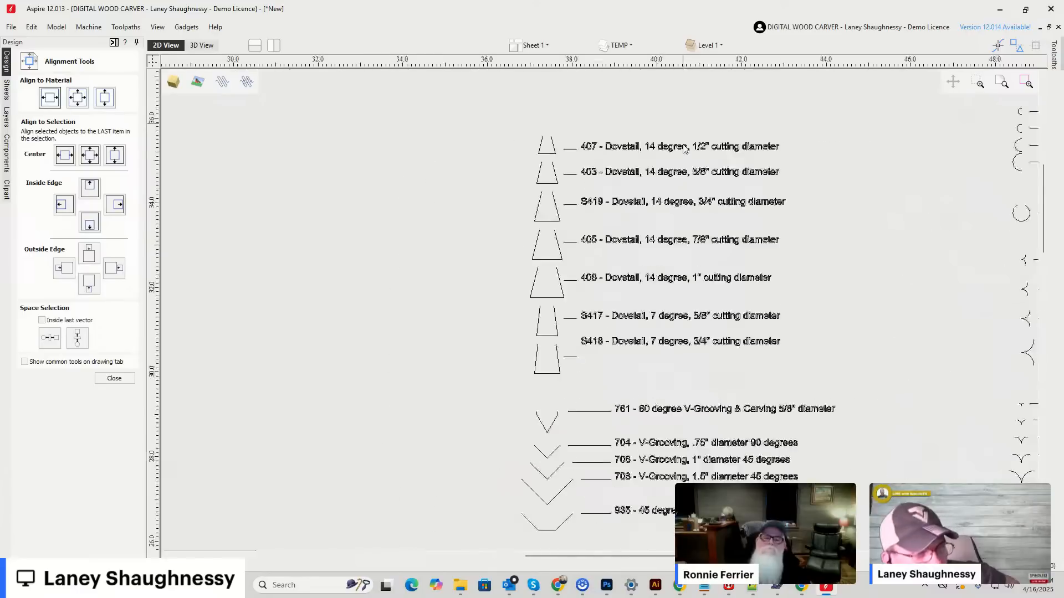
pyautogui.scroll(-4, 507, 200)
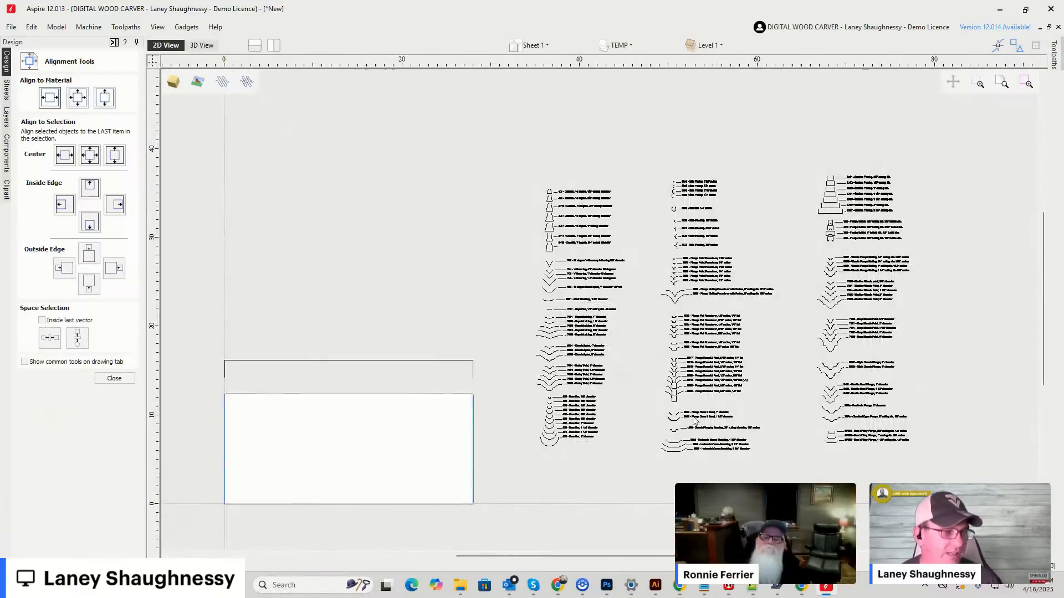
pyautogui.scroll(-3, 695, 392)
pyautogui.scroll(3, 697, 394)
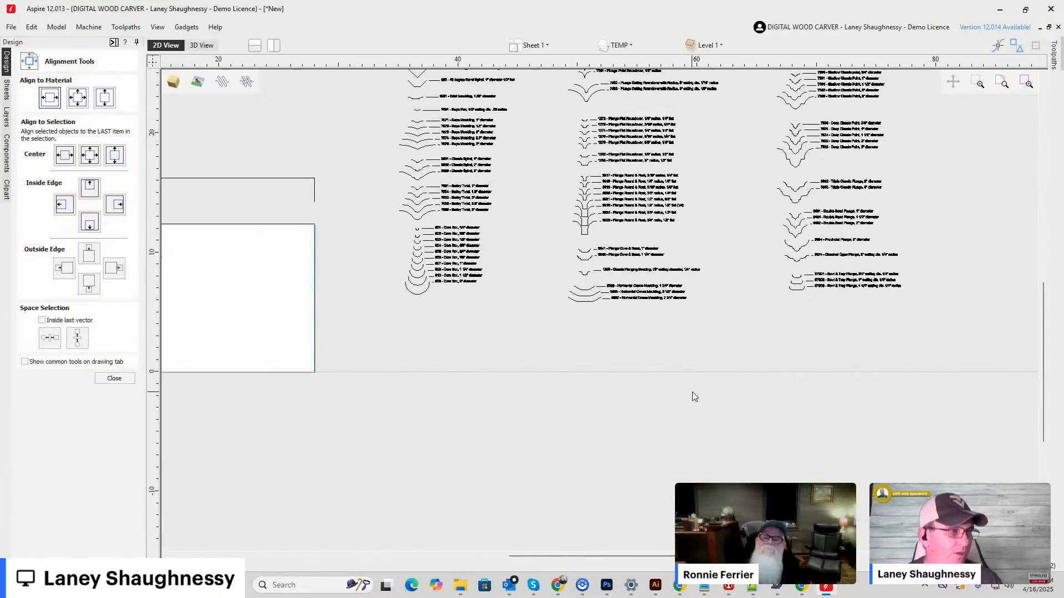
pyautogui.scroll(8, 359, 173)
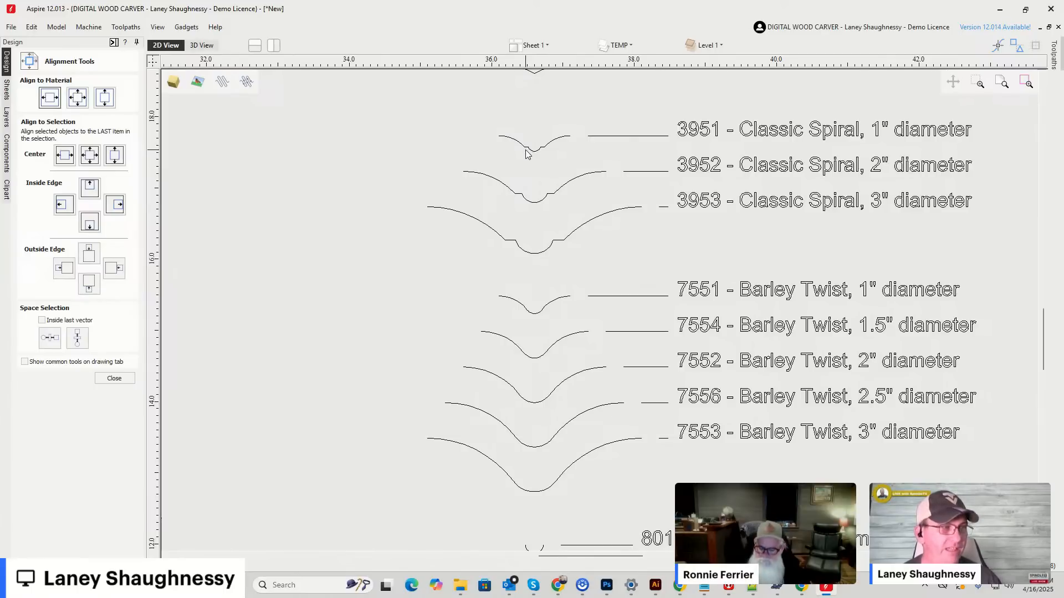
pyautogui.moveTo(500, 128); pyautogui.dragTo(578, 153)
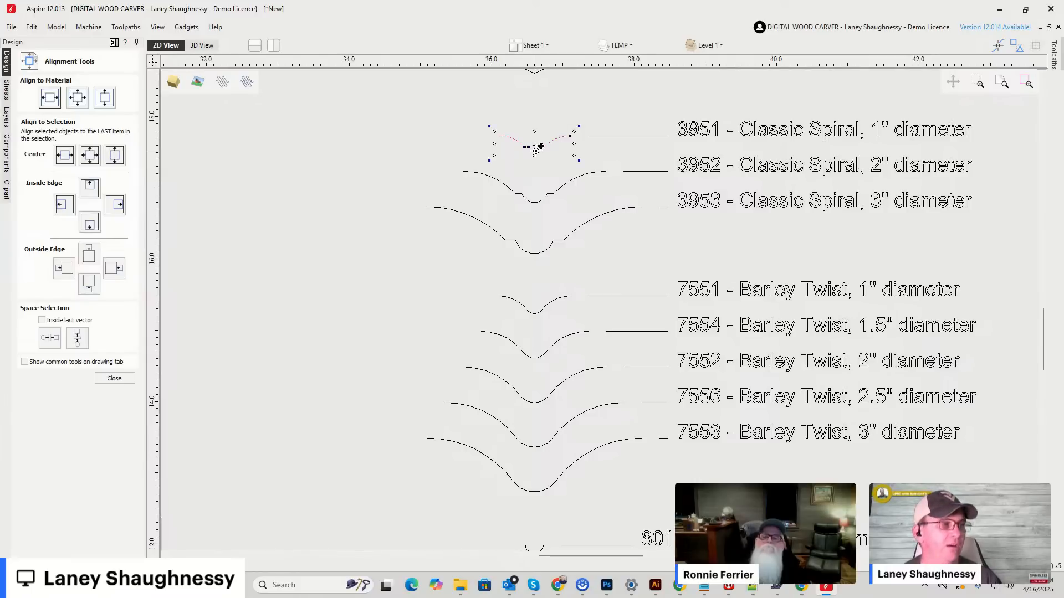
pyautogui.keyDown('ctrl'); pyautogui.moveTo(440, 132); pyautogui.dragTo(252, 172); pyautogui.keyUp('ctrl')
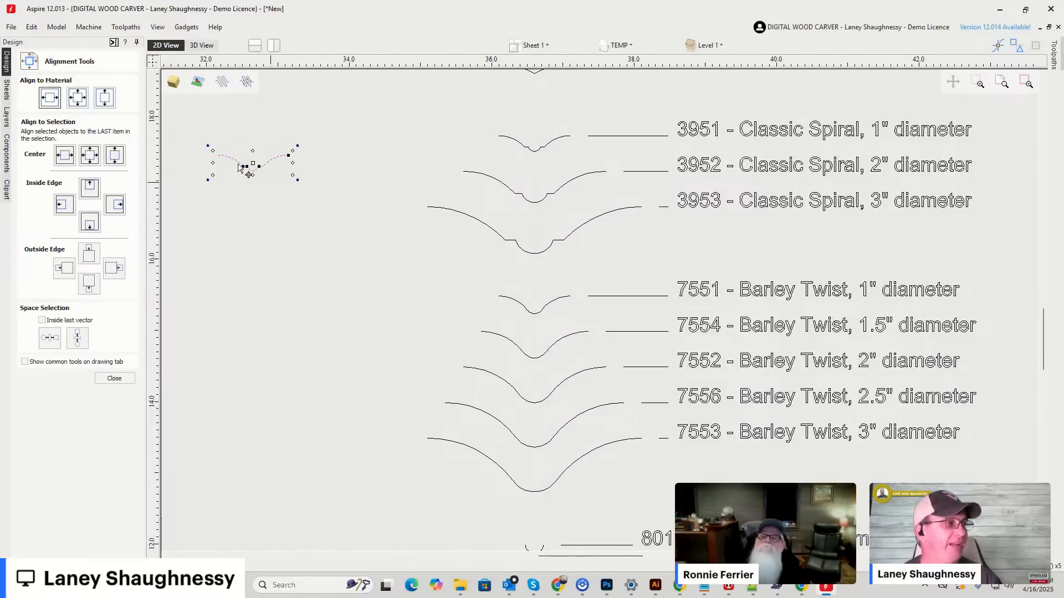
# Move the Classic Spiral copy onto the half-profile's top line at about X 10.8, with its upper ends on the line.
pyautogui.scroll(4, 302, 175)
pyautogui.scroll(-5, 477, 194)
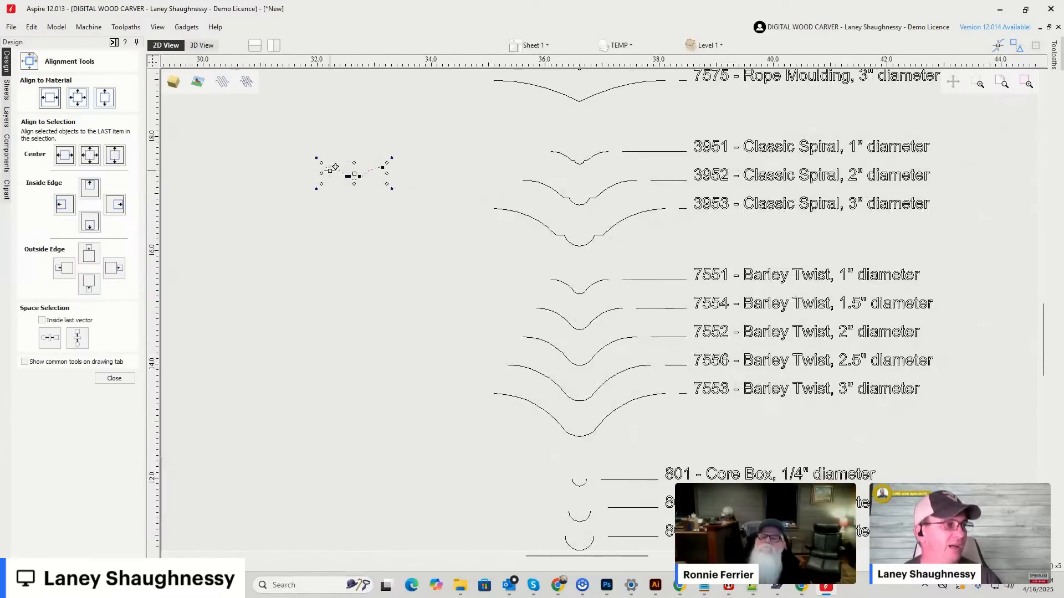
pyautogui.scroll(1, 335, 167)
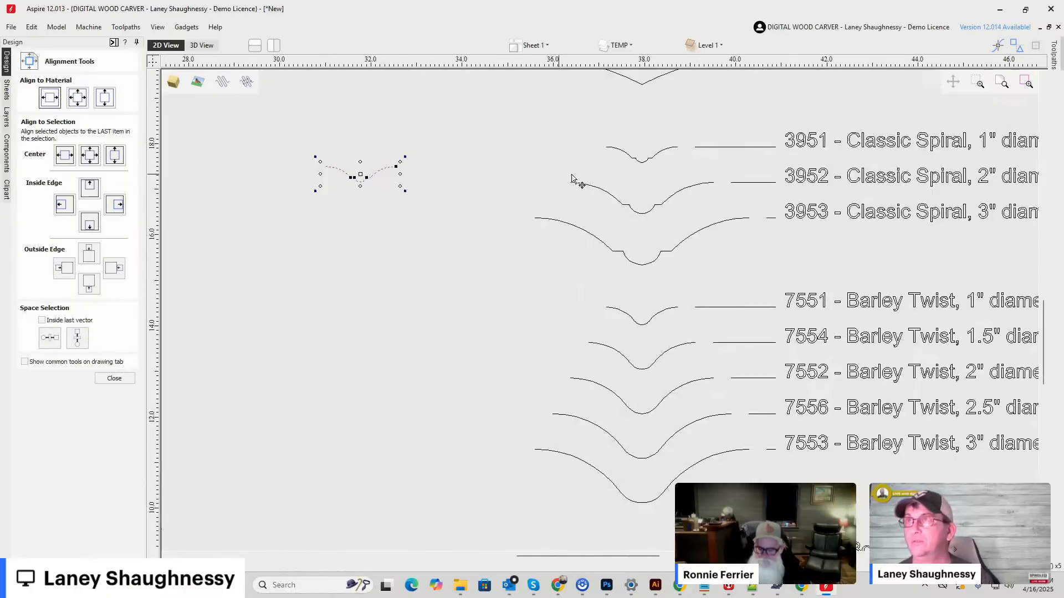
pyautogui.scroll(-1, 572, 178)
pyautogui.scroll(-3, 511, 197)
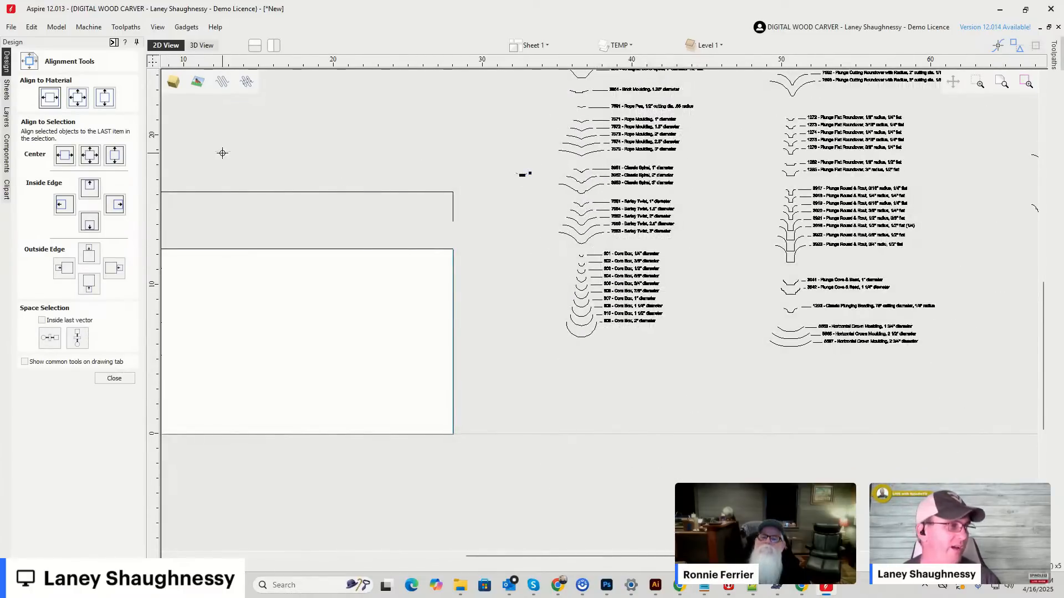
pyautogui.scroll(6, 187, 199)
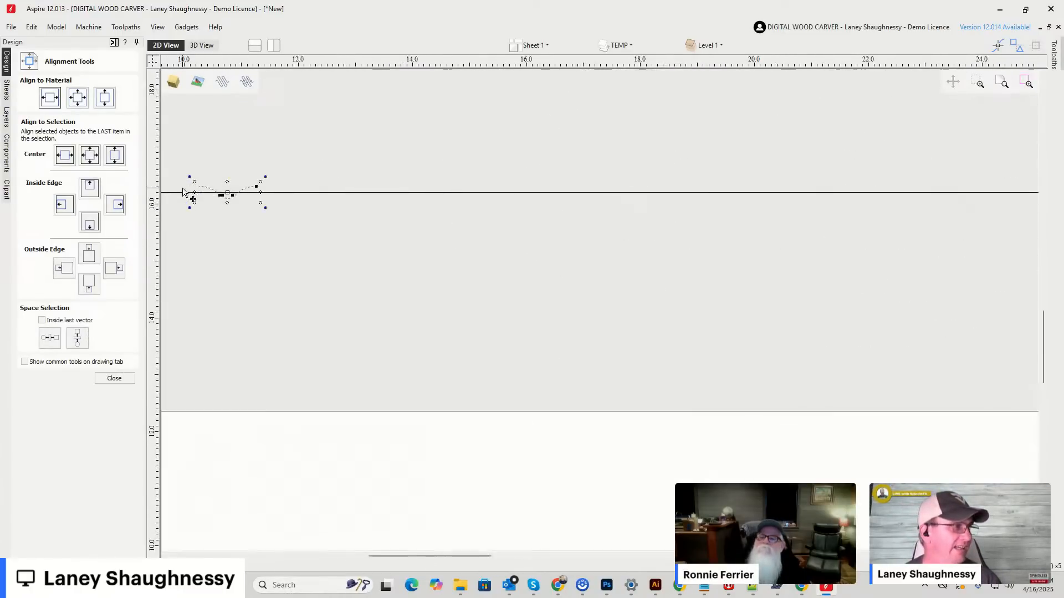
pyautogui.scroll(-5, 728, 181)
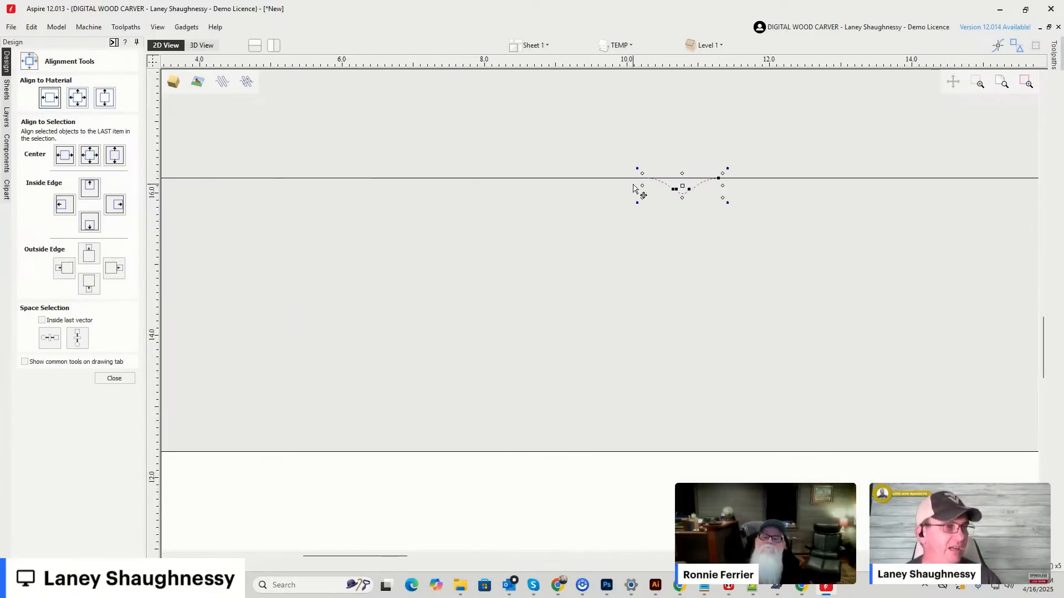
pyautogui.scroll(4, 724, 205)
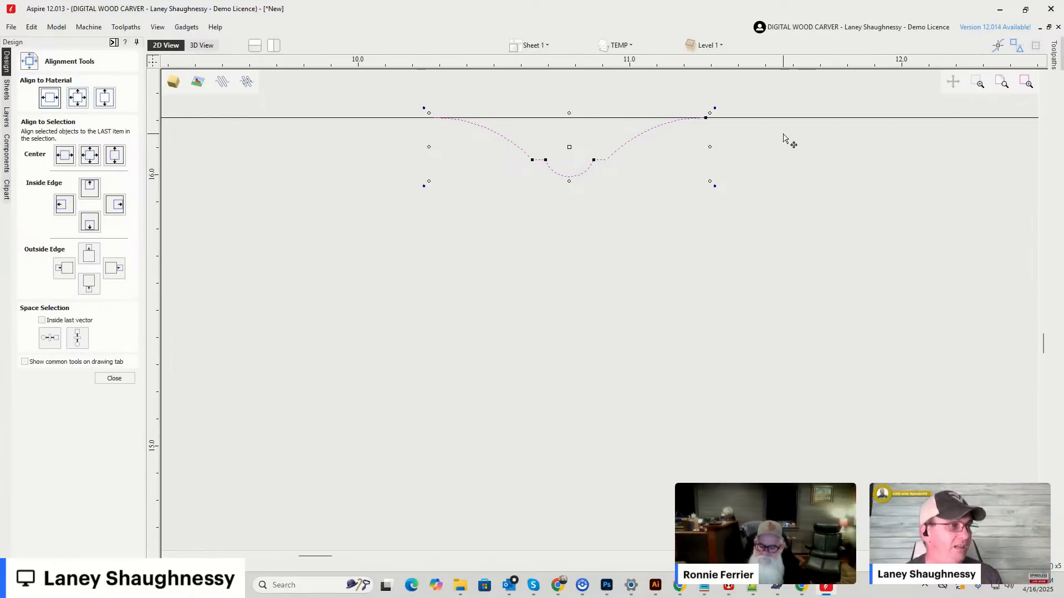
# Select the 7534 Deep Classic Point 1 1/2-inch profile in the bit list.
pyautogui.scroll(6, 695, 127)
pyautogui.scroll(-5, 715, 108)
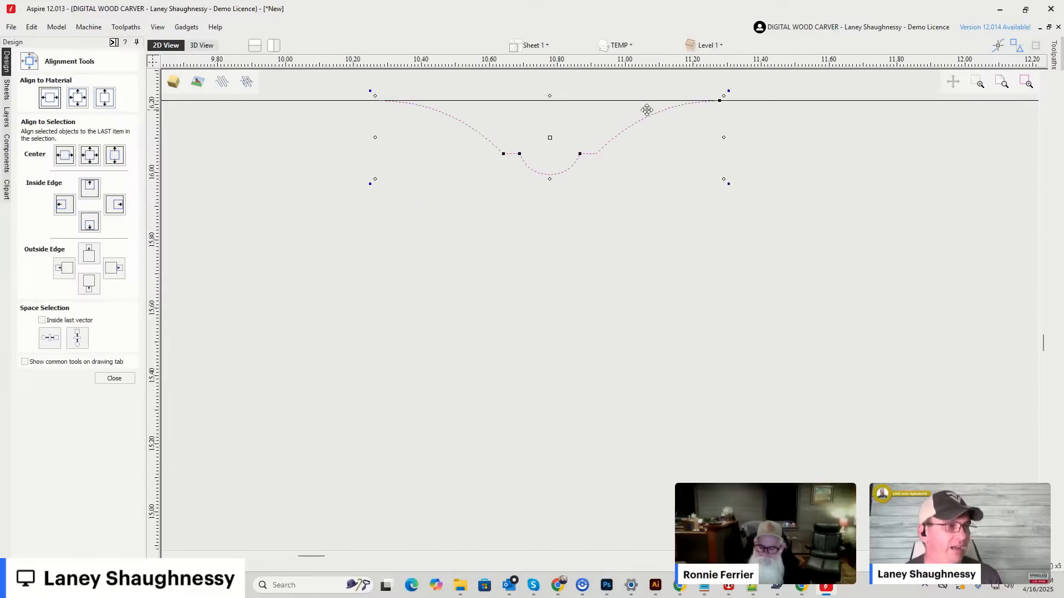
pyautogui.scroll(-2, 585, 158)
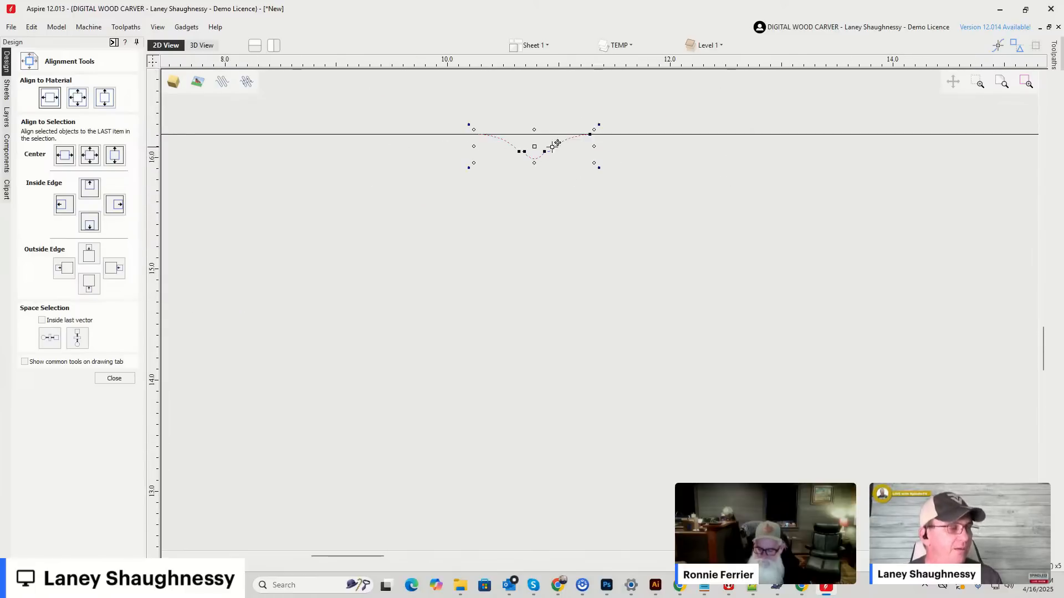
pyautogui.scroll(2, 608, 154)
pyautogui.scroll(-6, 368, 154)
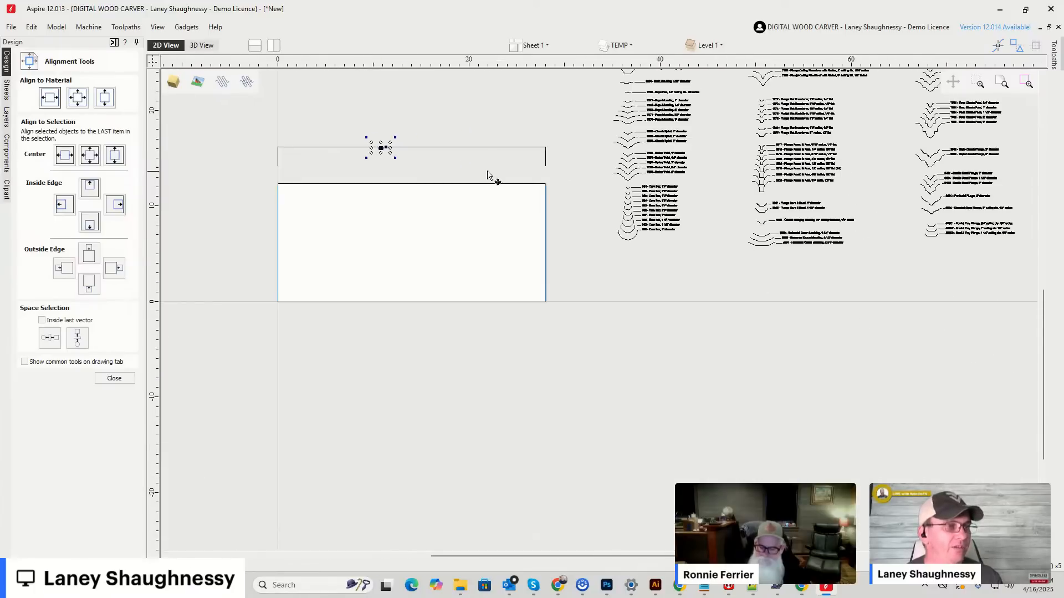
pyautogui.scroll(4, 637, 154)
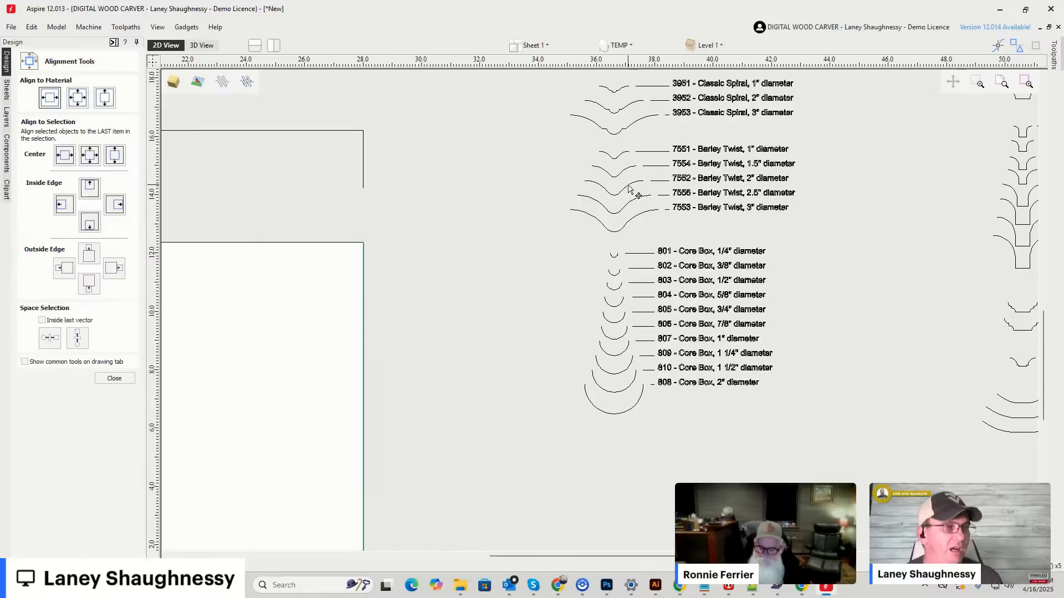
pyautogui.scroll(2, 630, 190)
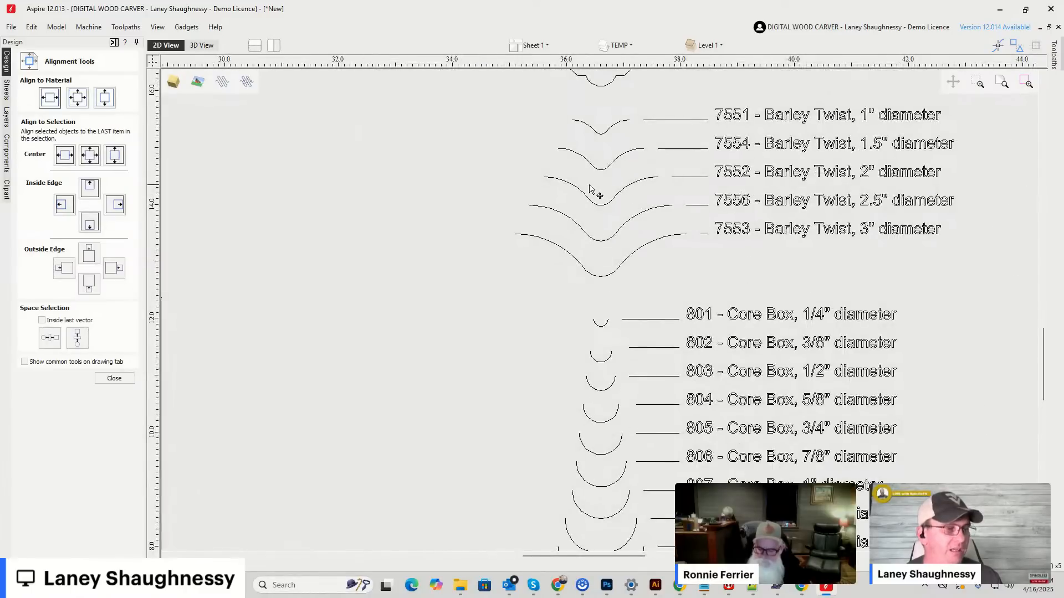
pyautogui.scroll(-2, 598, 189)
pyautogui.scroll(-2, 583, 189)
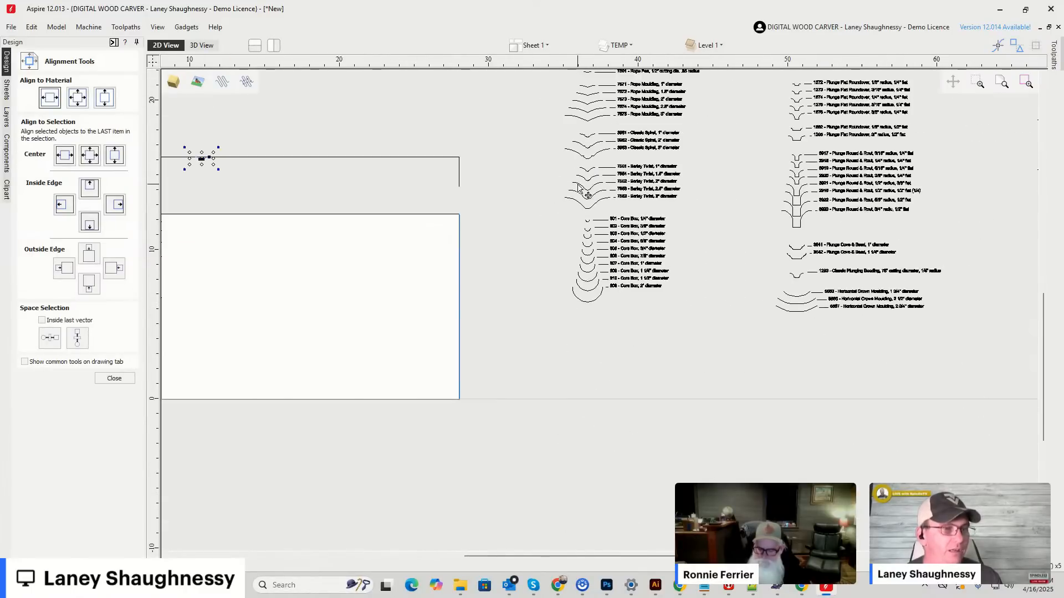
pyautogui.scroll(-2, 579, 189)
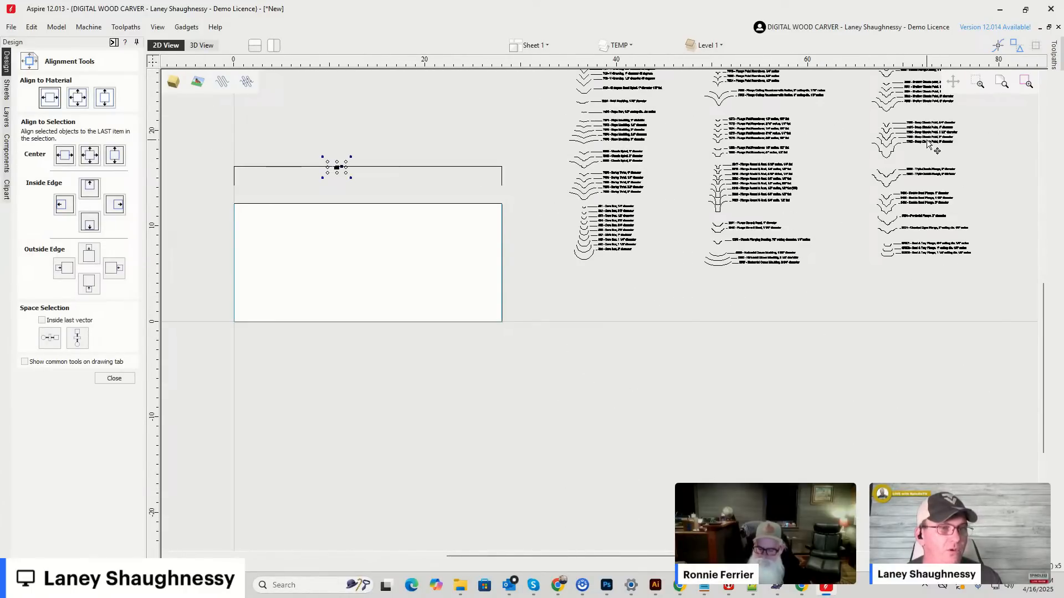
pyautogui.scroll(5, 929, 144)
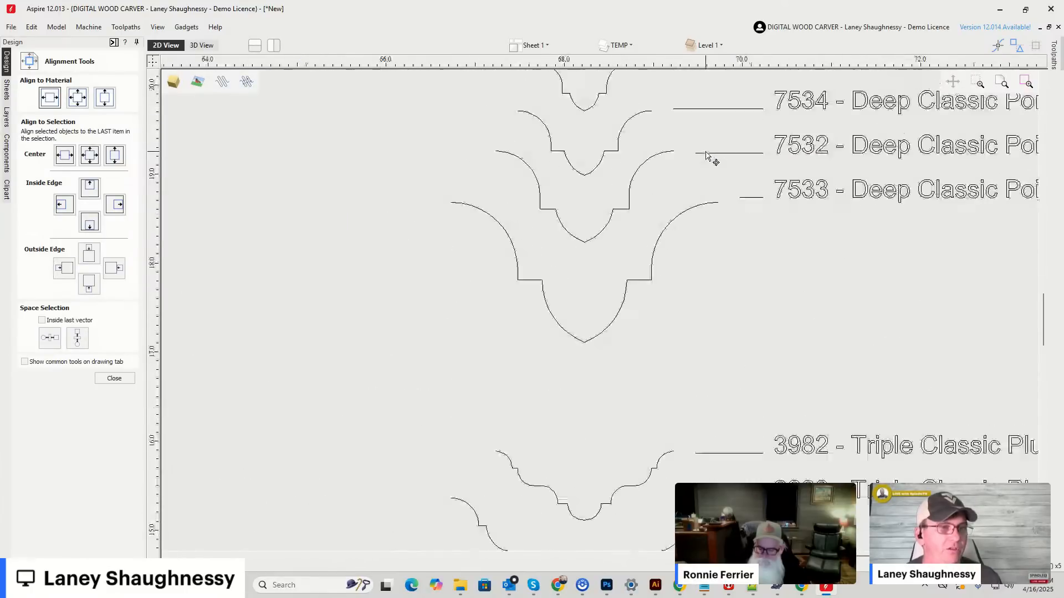
pyautogui.scroll(-2, 706, 156)
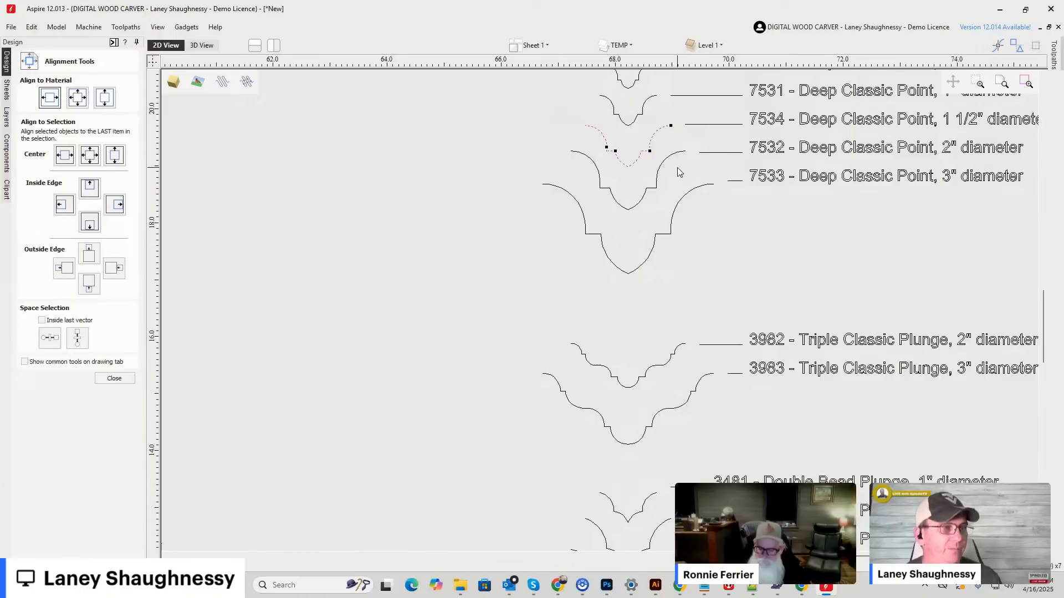
# Bring the 7534 Deep Classic Point profile over to the half-profile's top line at about X 14.
pyautogui.scroll(-3, 674, 172)
pyautogui.scroll(-2, 735, 170)
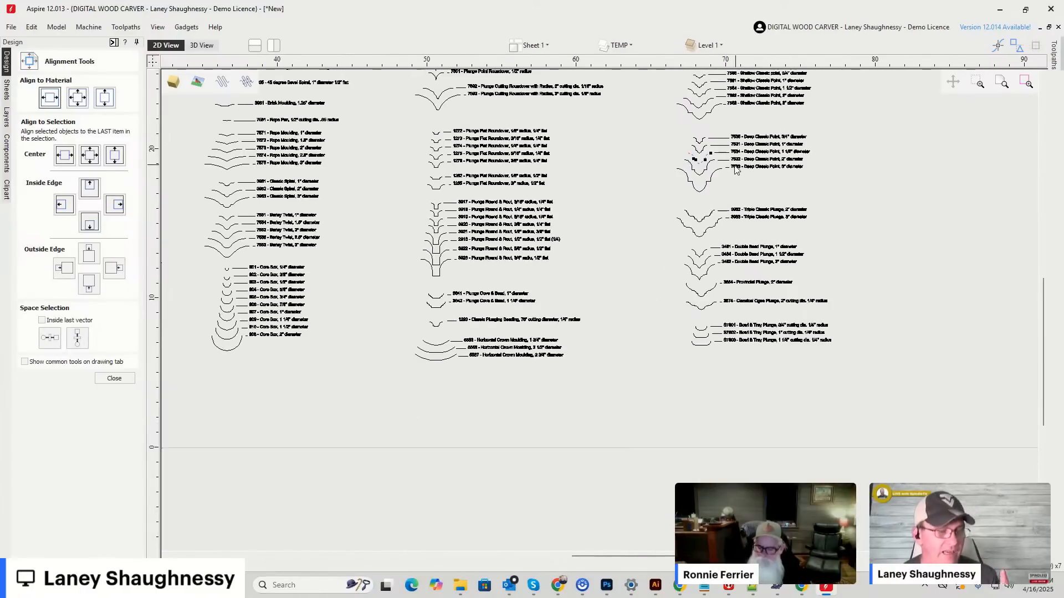
pyautogui.scroll(-2, 735, 171)
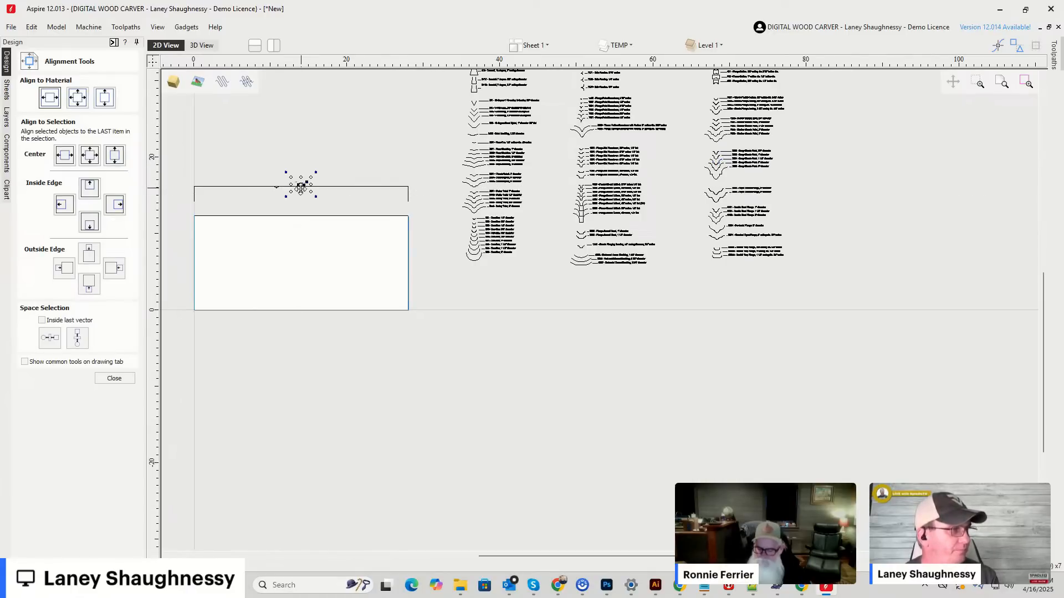
pyautogui.scroll(5, 300, 188)
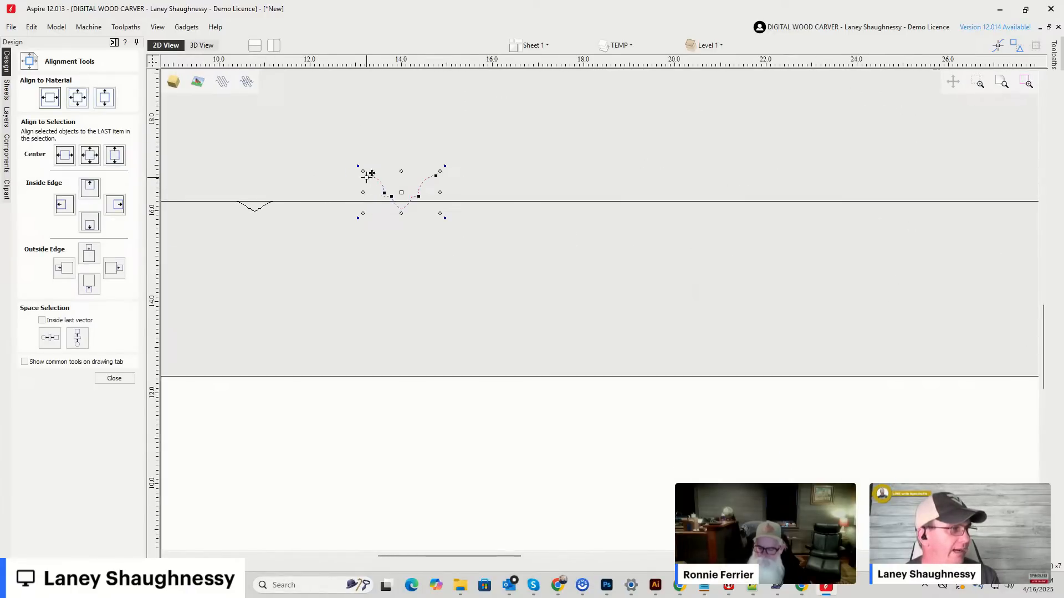
# Move the Deep Classic Point profile to about X 12, its upper ends on the top line and its near end beside the Classic Spiral.
pyautogui.scroll(10, 277, 202)
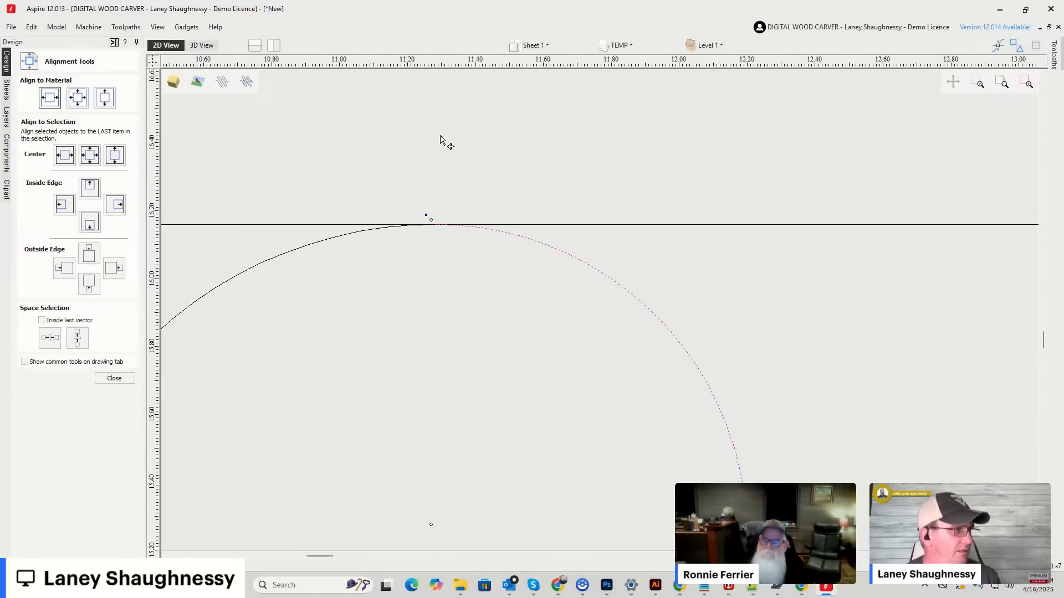
pyautogui.scroll(-4, 433, 141)
pyautogui.scroll(3, 430, 164)
pyautogui.scroll(-1, 434, 166)
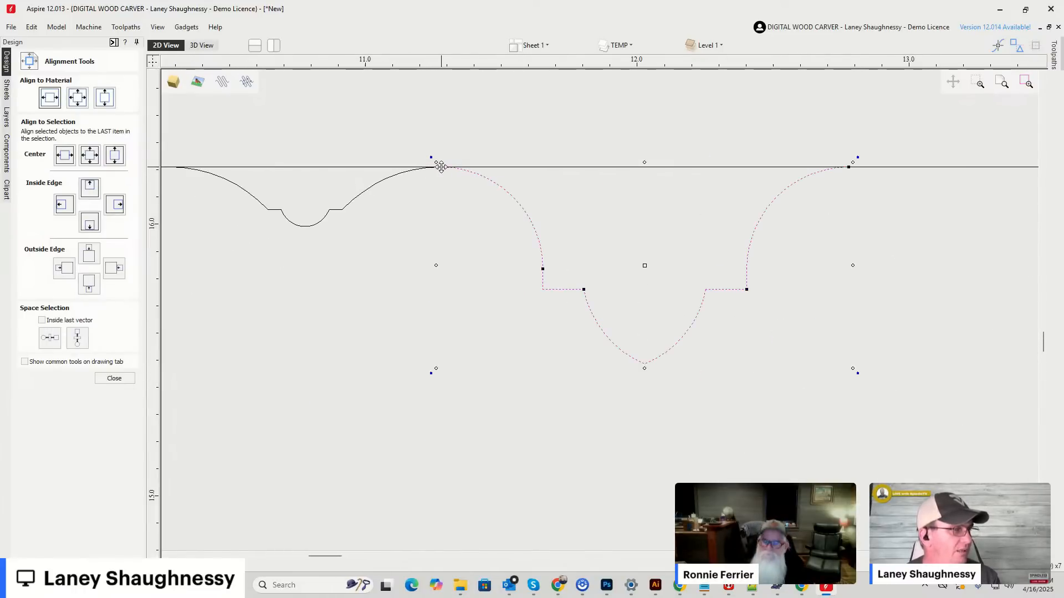
pyautogui.scroll(-2, 441, 166)
pyautogui.scroll(1, 441, 166)
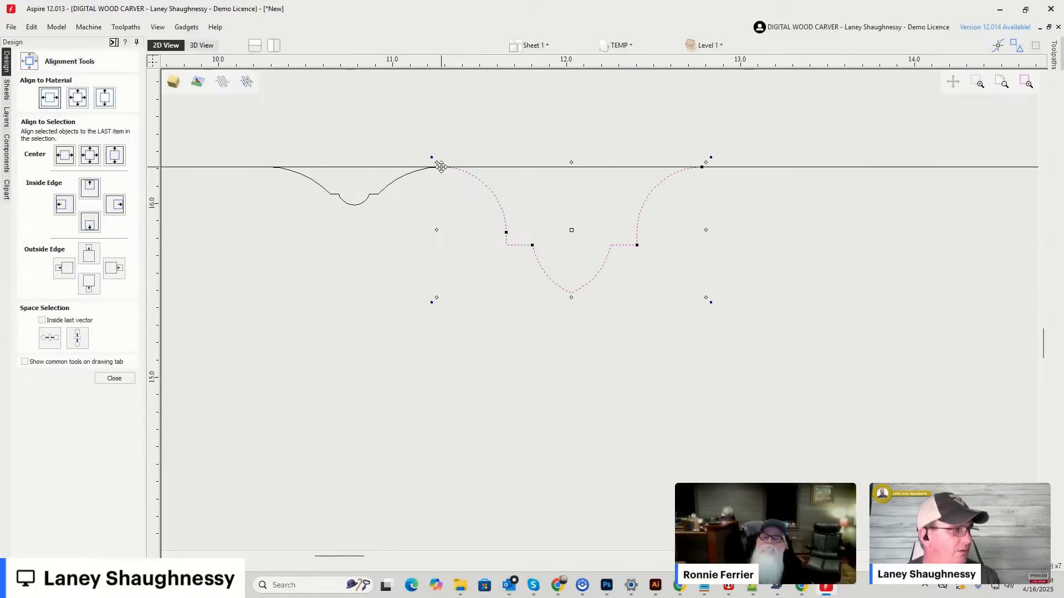
pyautogui.scroll(-3, 441, 166)
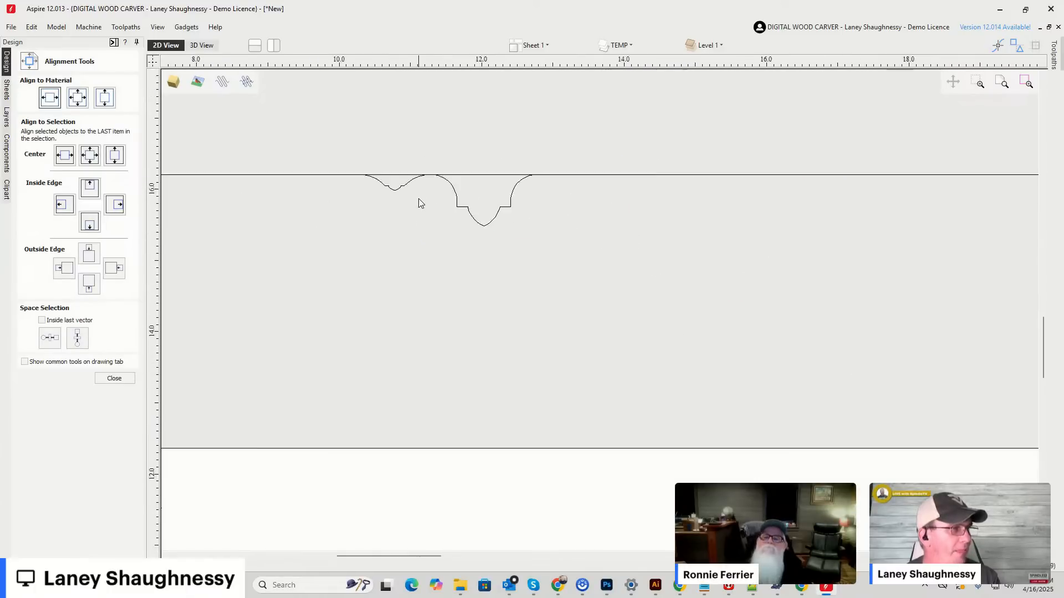
# Select the half-profile with both bit profiles and create a mirrored copy of them directly below.
pyautogui.scroll(-5, 418, 210)
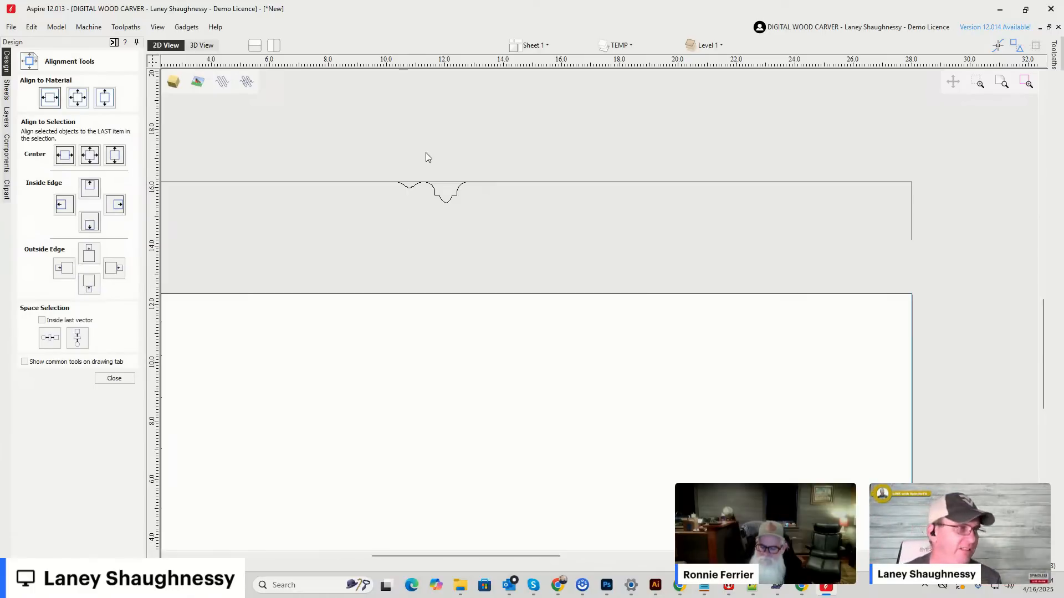
pyautogui.scroll(-2, 488, 169)
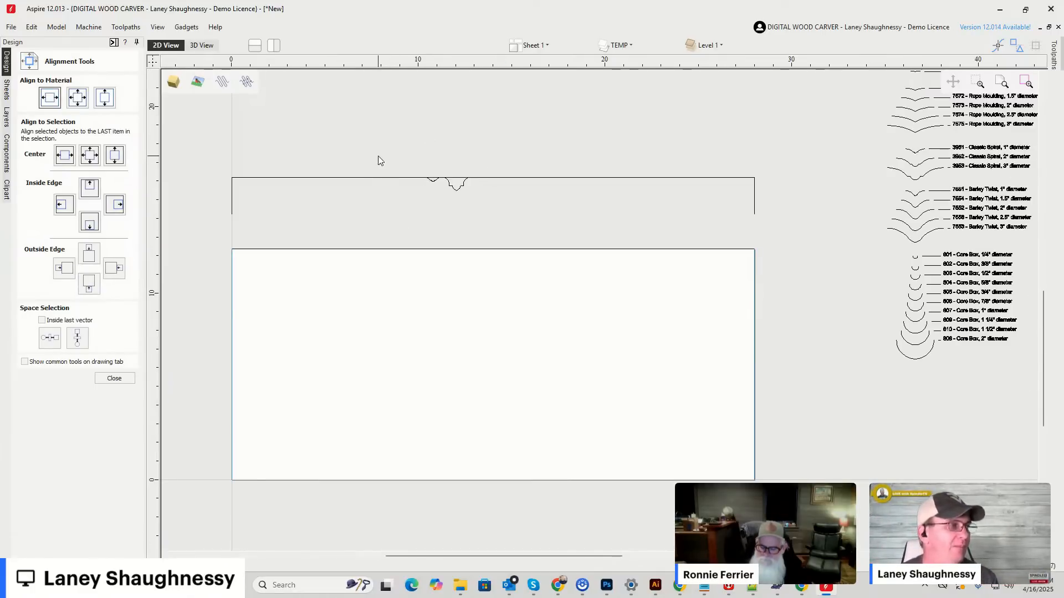
pyautogui.click(384, 179)
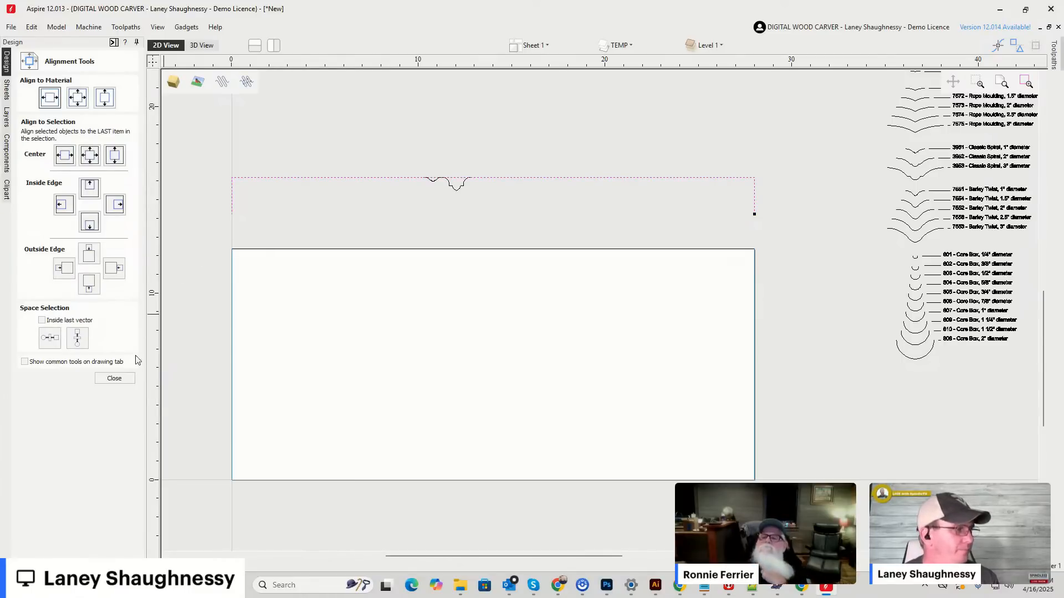
pyautogui.click(114, 379)
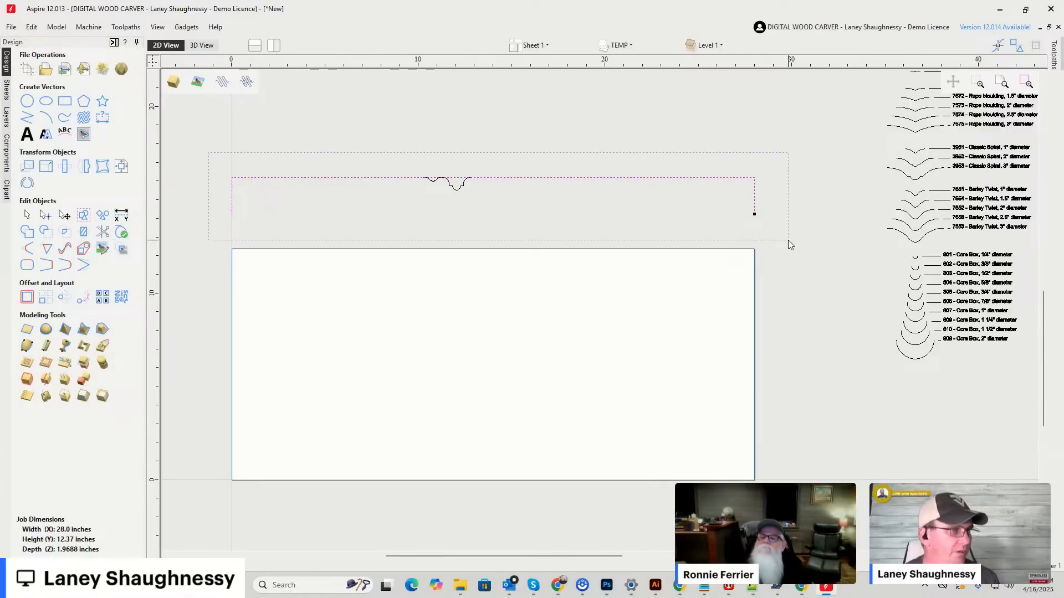
pyautogui.click(84, 166)
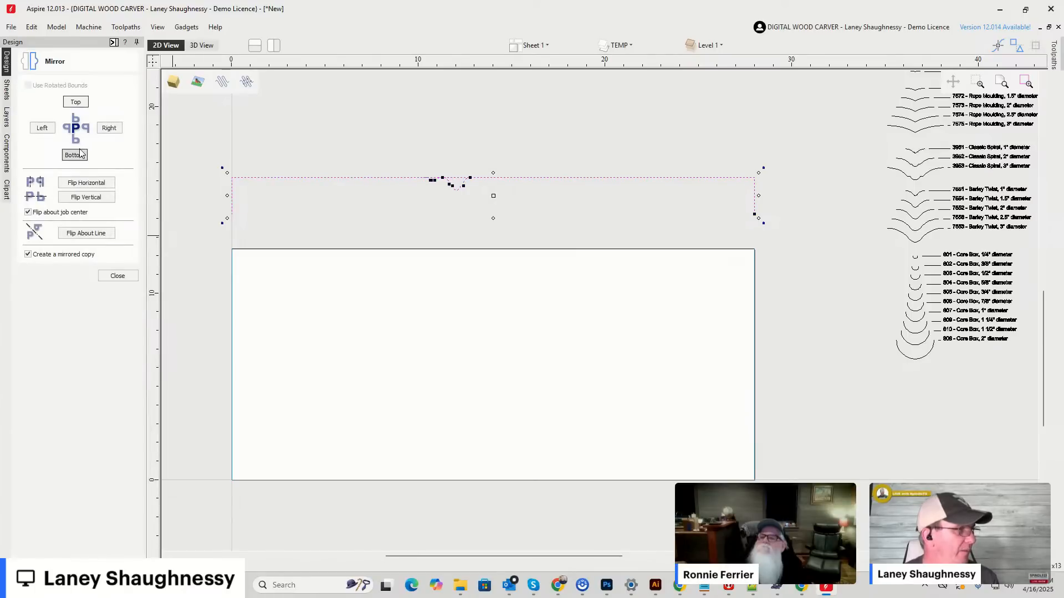
pyautogui.click(80, 154)
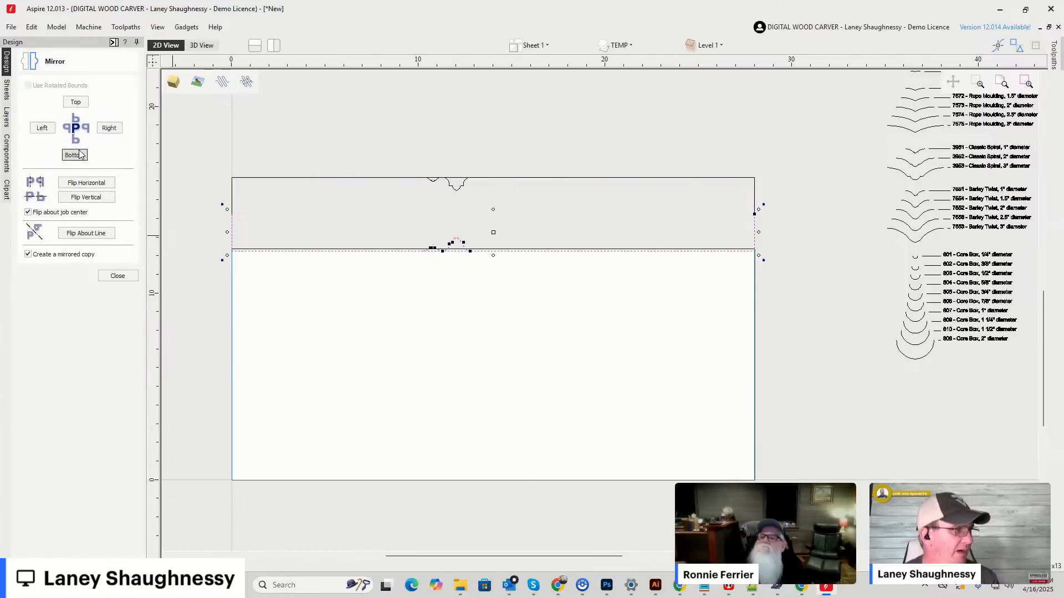
pyautogui.click(118, 276)
# Select both mirrored halves together and center them on the material in both directions.
pyautogui.scroll(2, 432, 242)
pyautogui.scroll(-3, 444, 238)
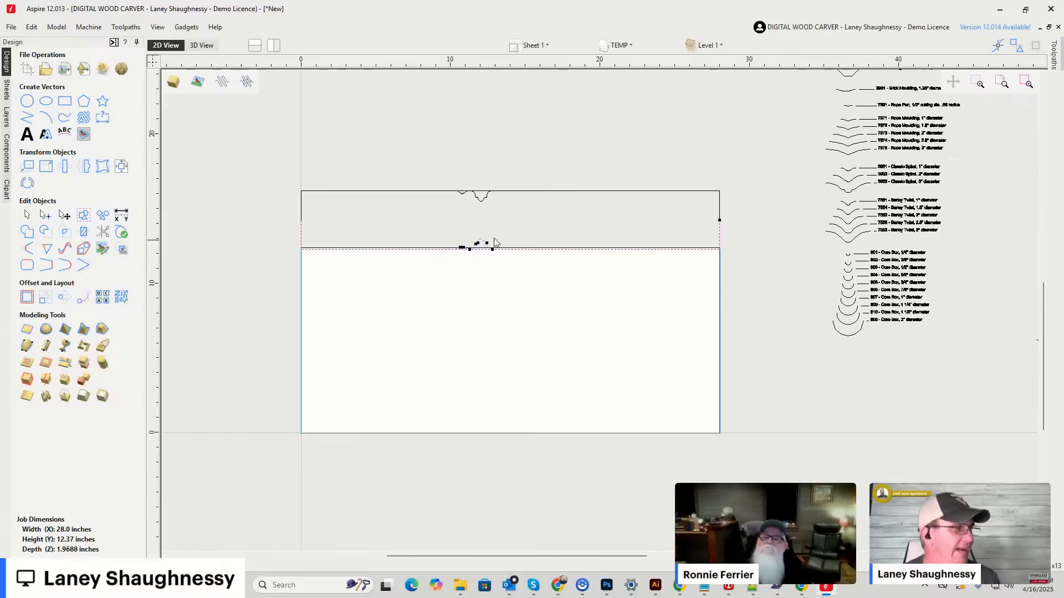
pyautogui.moveTo(248, 141); pyautogui.dragTo(735, 292)
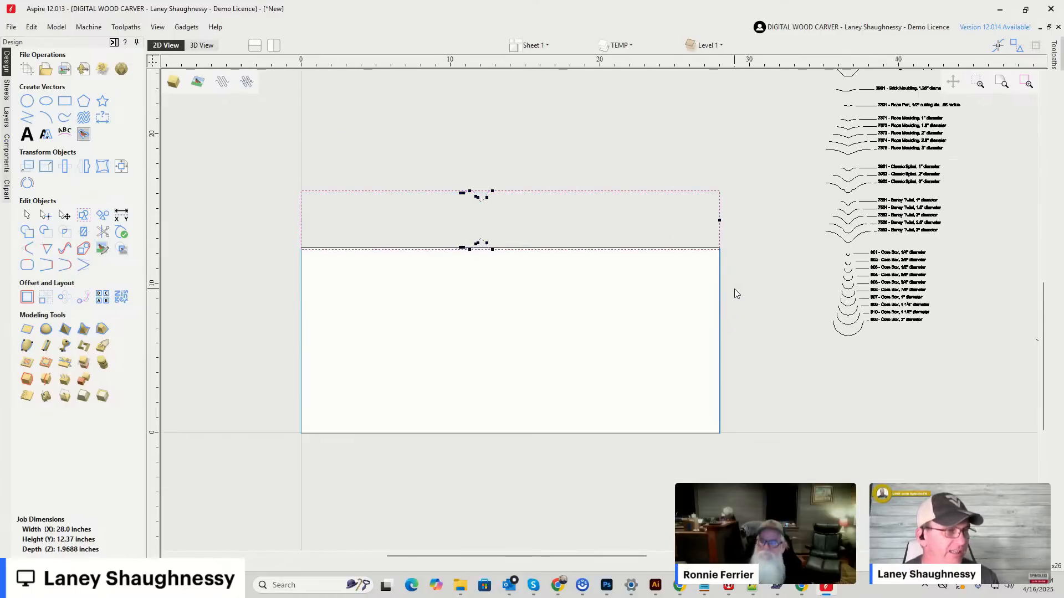
pyautogui.click(122, 168)
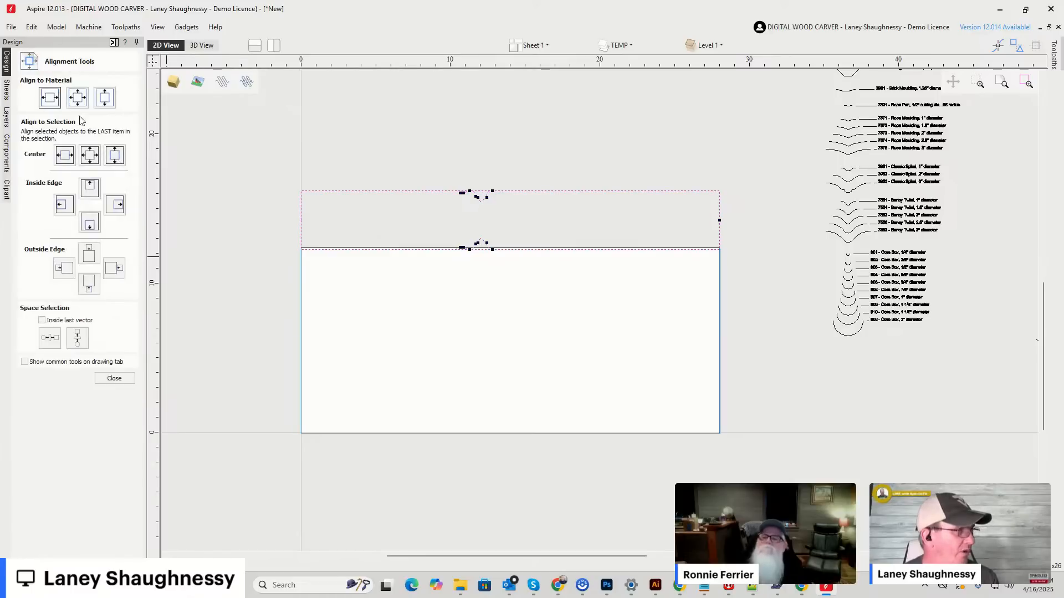
pyautogui.click(71, 95)
pyautogui.click(444, 409)
pyautogui.scroll(5, 465, 368)
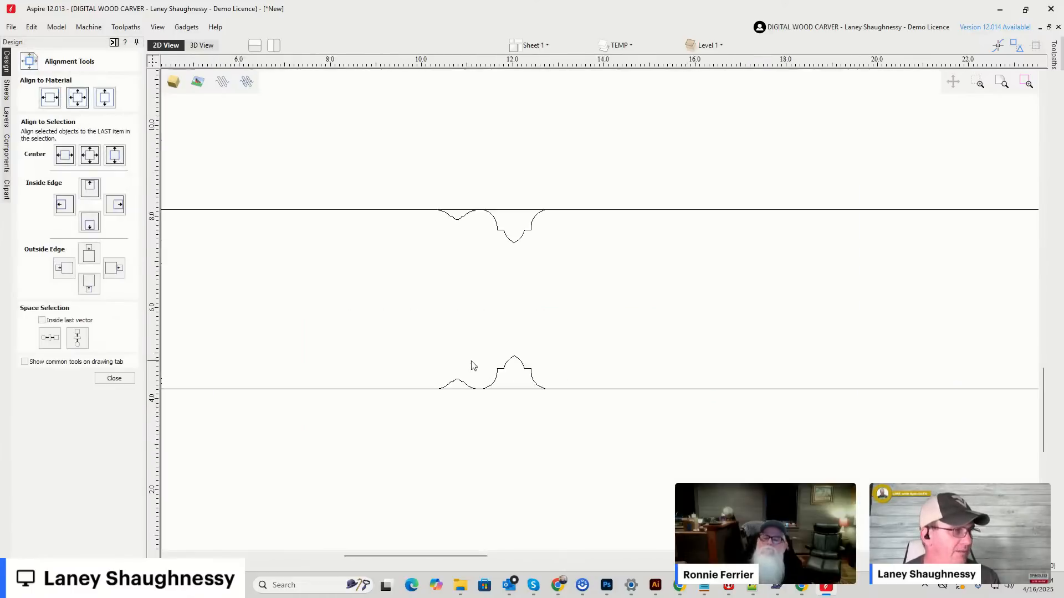
pyautogui.scroll(-1, 654, 286)
pyautogui.scroll(2, 631, 280)
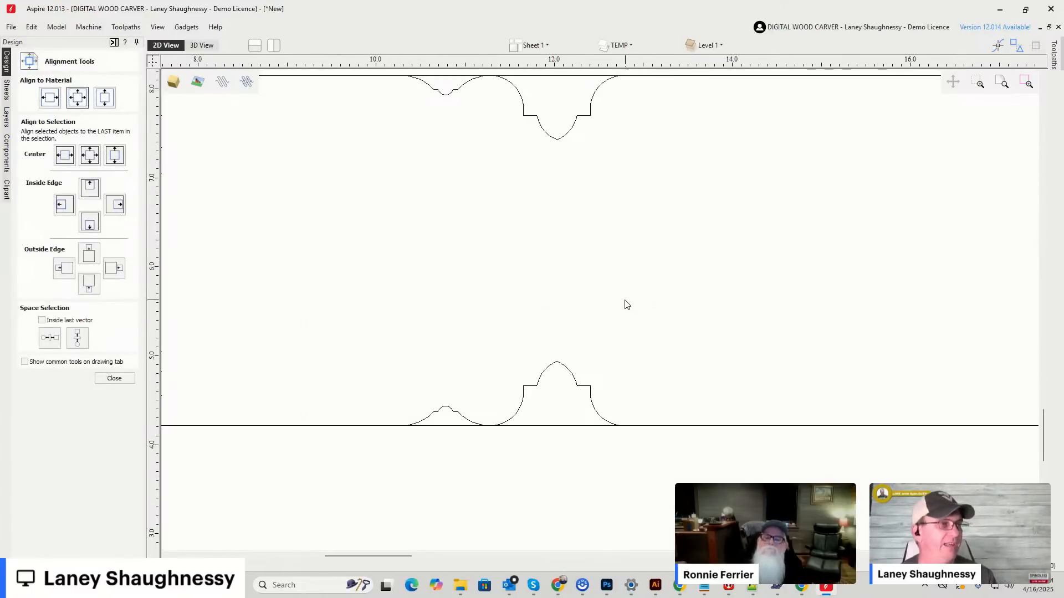
pyautogui.scroll(-1, 626, 307)
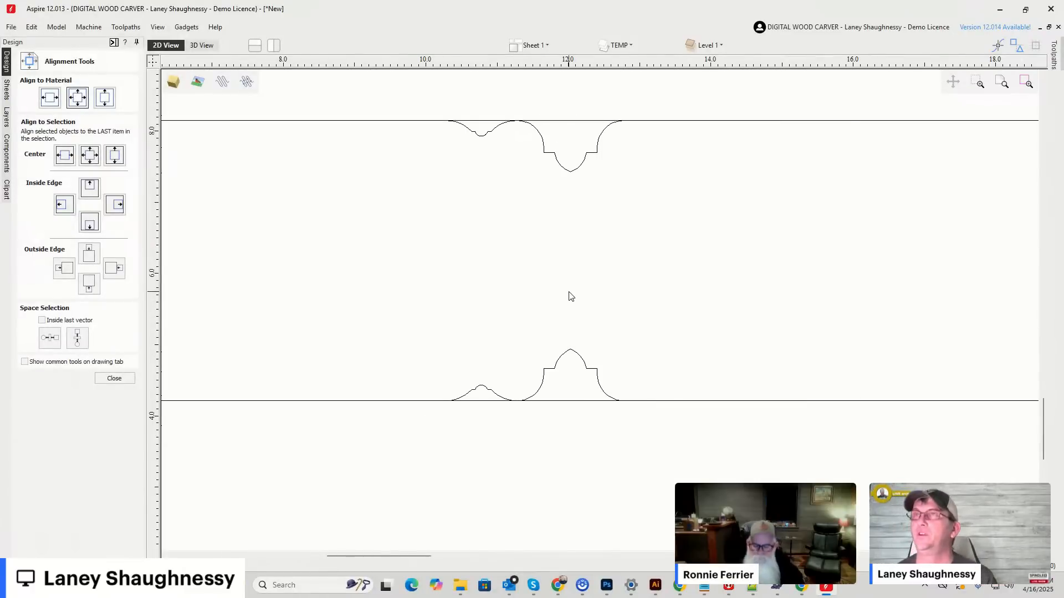
# Draw a 28-inch horizontal line through the middle of the material, from X 0 to X 28 at Y 6.185.
pyautogui.scroll(-5, 511, 295)
pyautogui.scroll(-1, 510, 295)
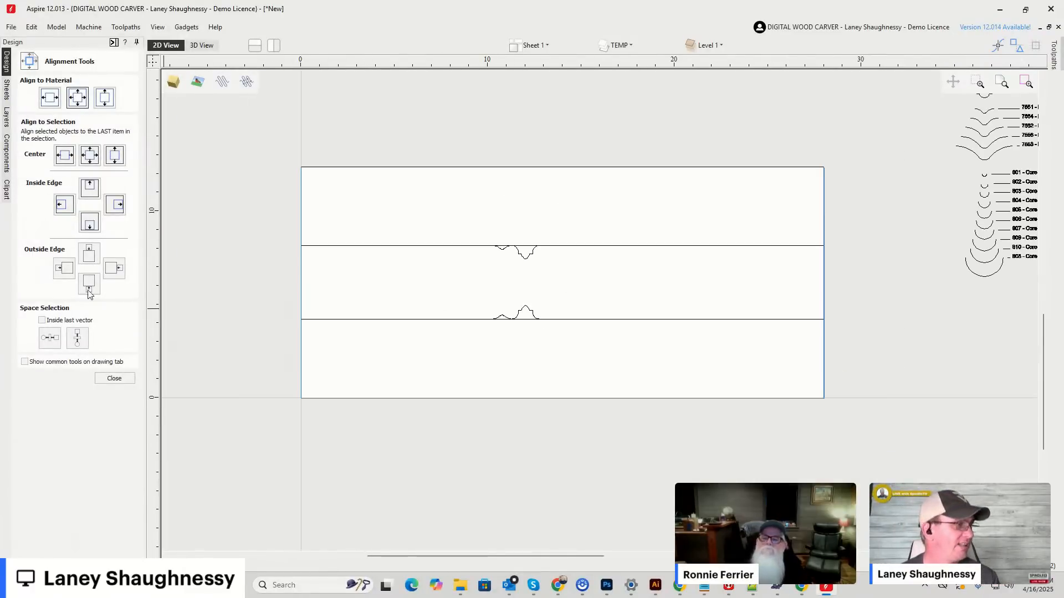
pyautogui.click(110, 380)
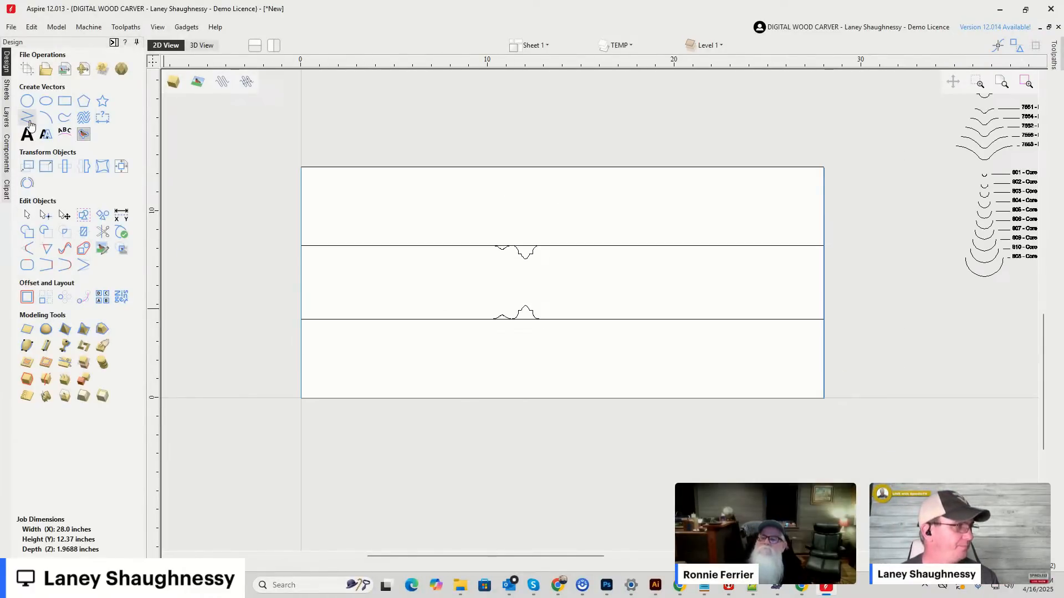
pyautogui.click(29, 120)
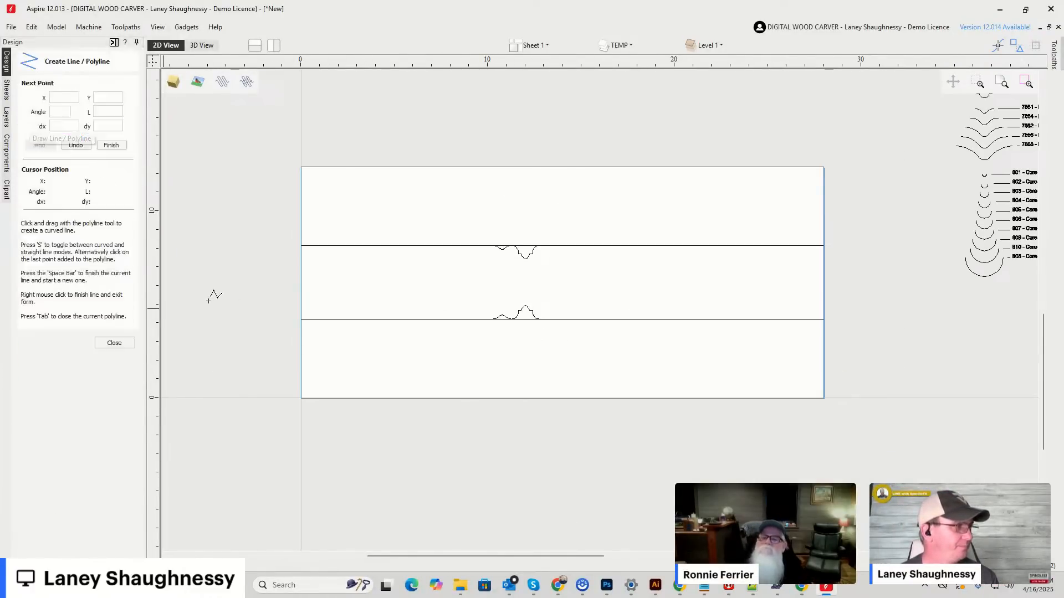
pyautogui.click(300, 281)
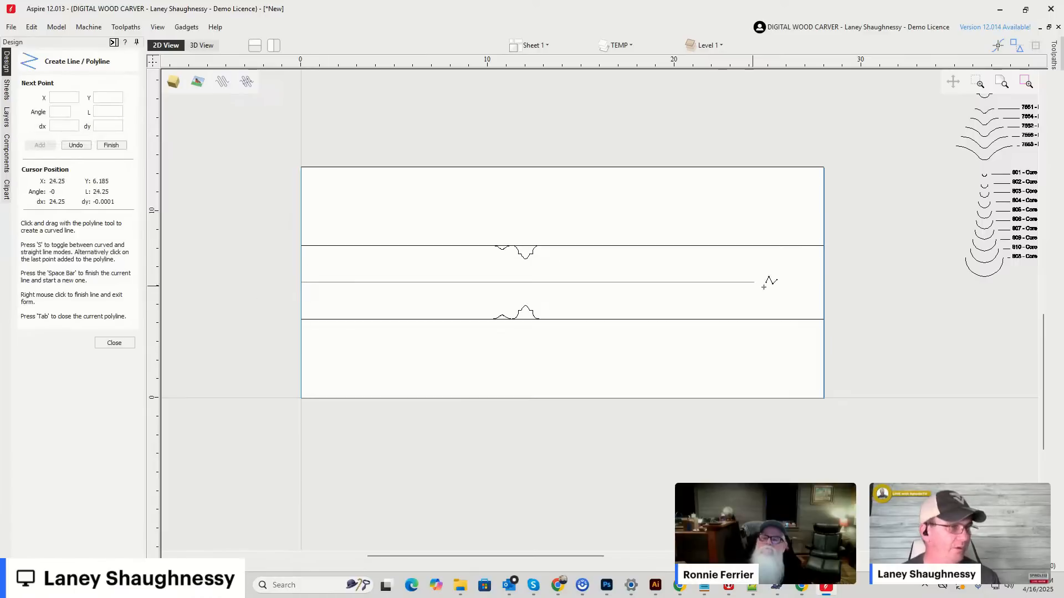
pyautogui.click(826, 283)
pyautogui.press('space')
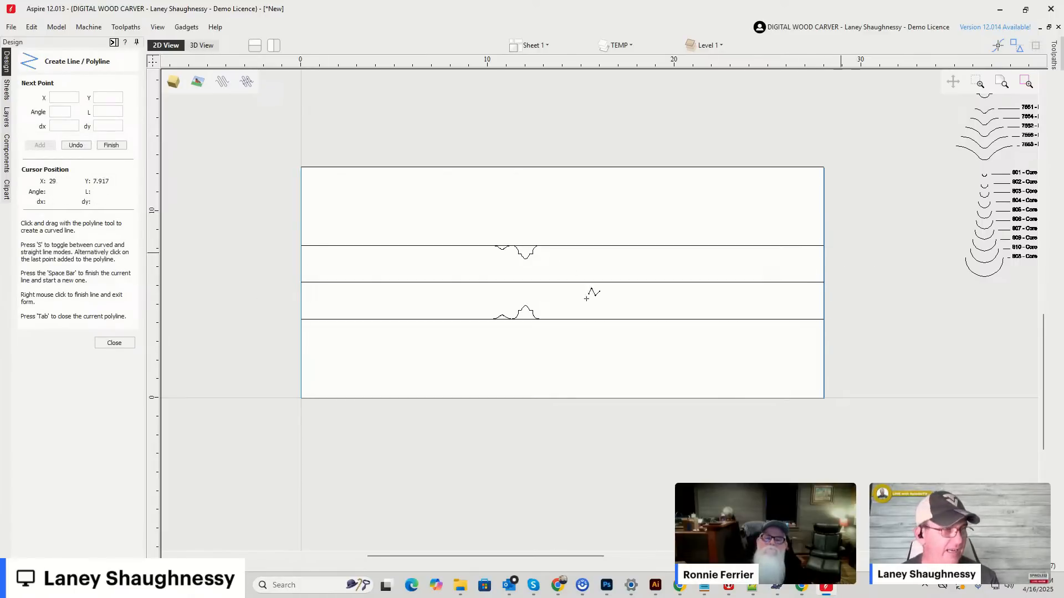
pyautogui.scroll(4, 532, 269)
pyautogui.scroll(4, 485, 253)
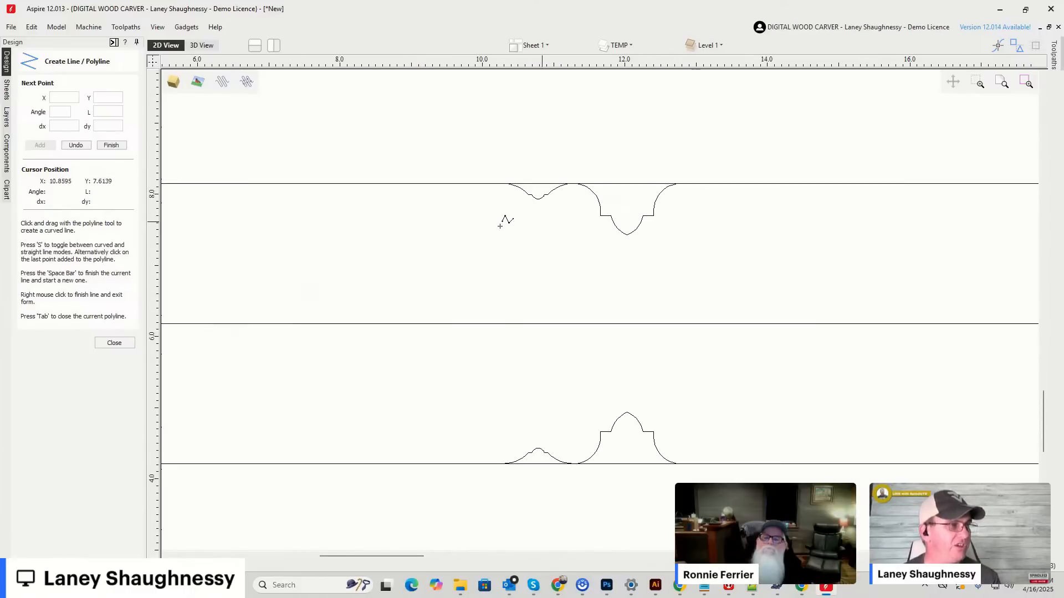
pyautogui.scroll(-2, 535, 133)
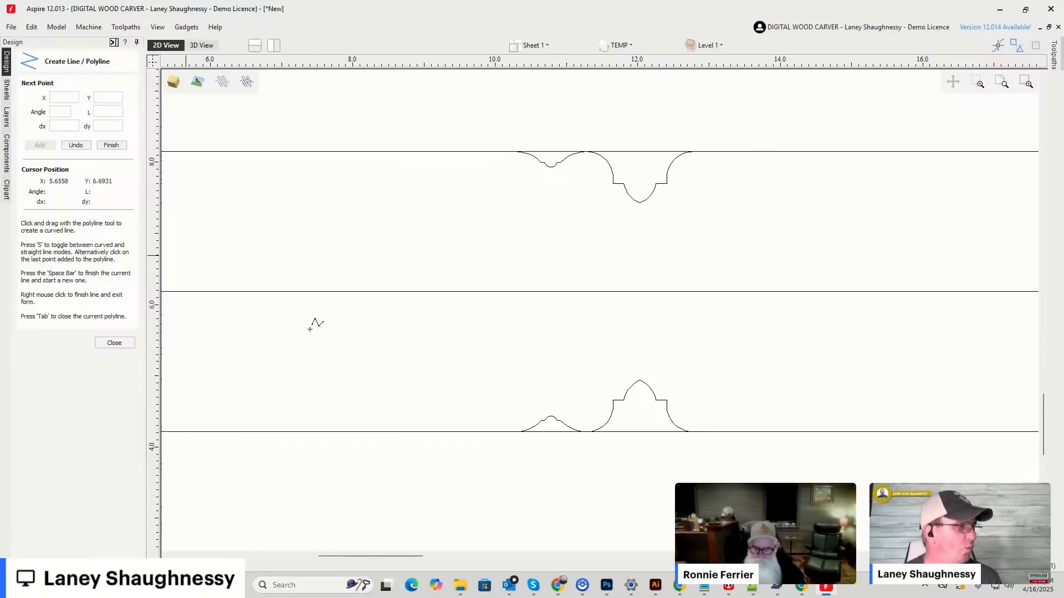
# Draw vertical lines joining the two halves at the Classic Spiral's near end, X 10.2768, and its first shoulder, about X 10.64.
pyautogui.click(515, 151)
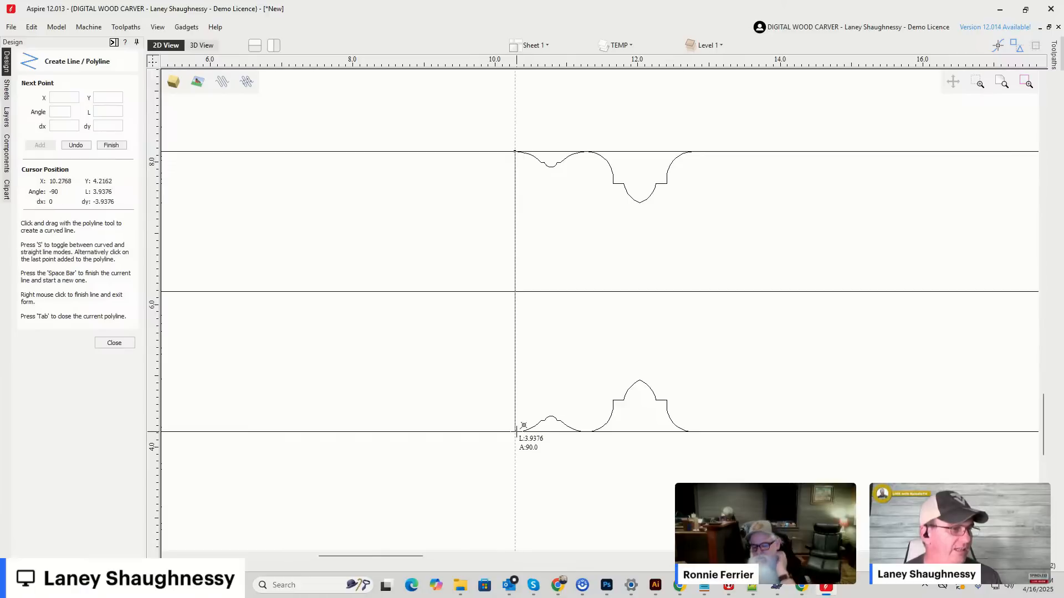
pyautogui.click(516, 431)
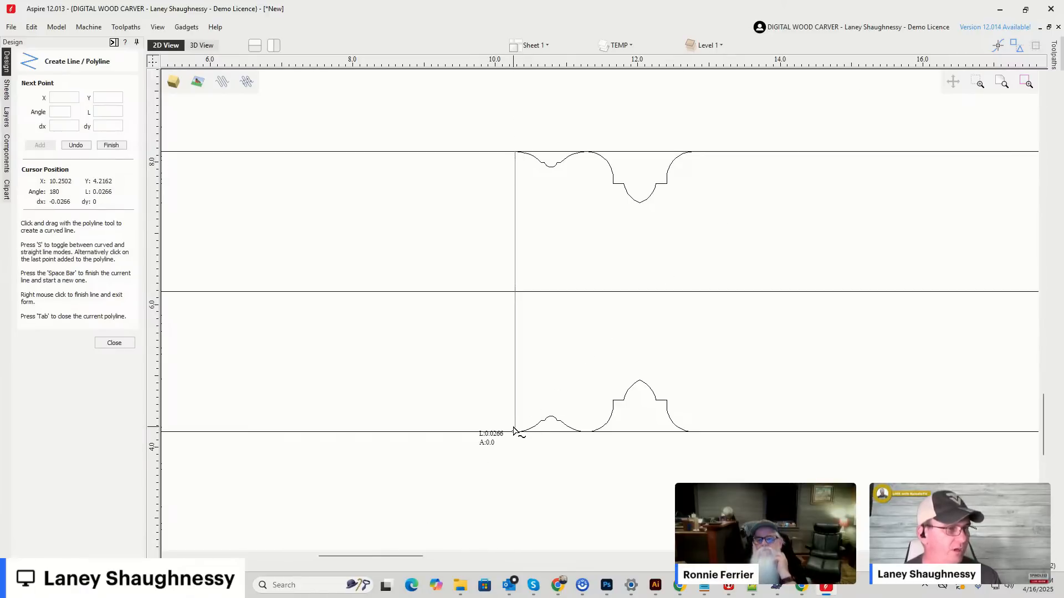
pyautogui.scroll(5, 546, 413)
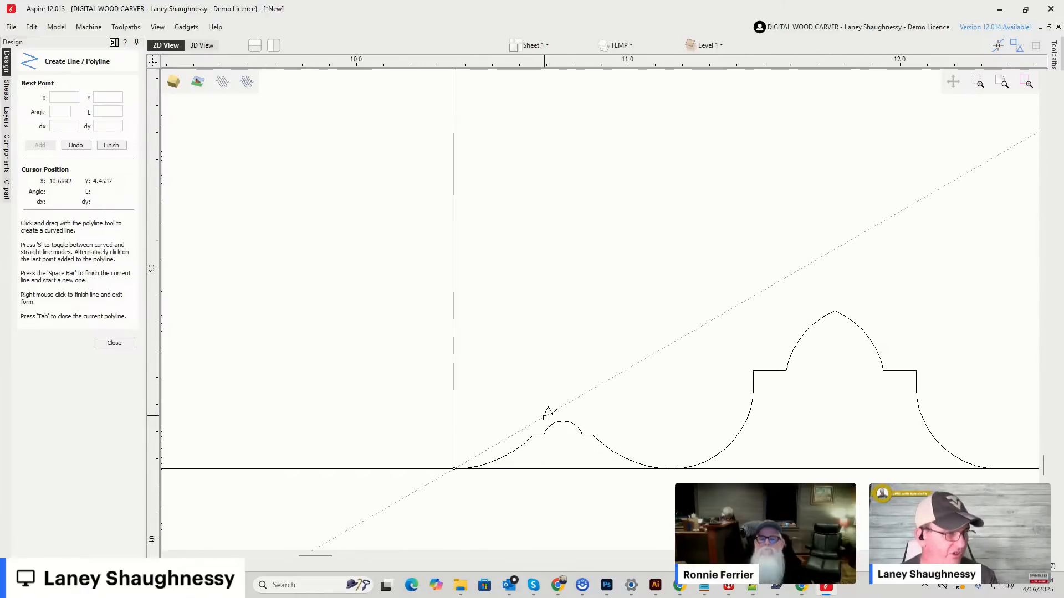
pyautogui.click(529, 440)
pyautogui.scroll(-7, 530, 411)
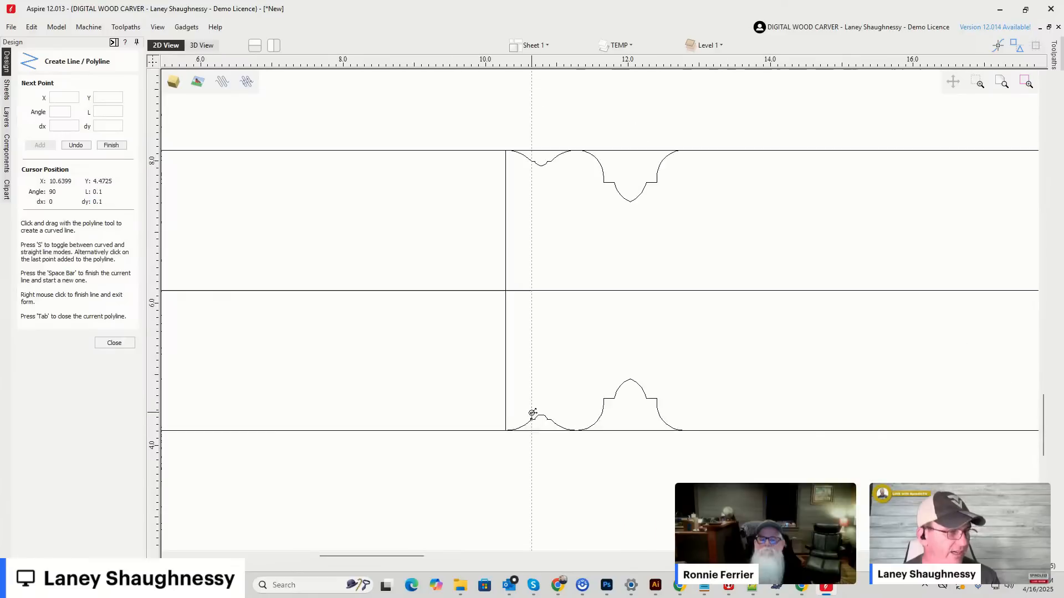
pyautogui.scroll(4, 531, 211)
pyautogui.click(542, 203)
pyautogui.press('space')
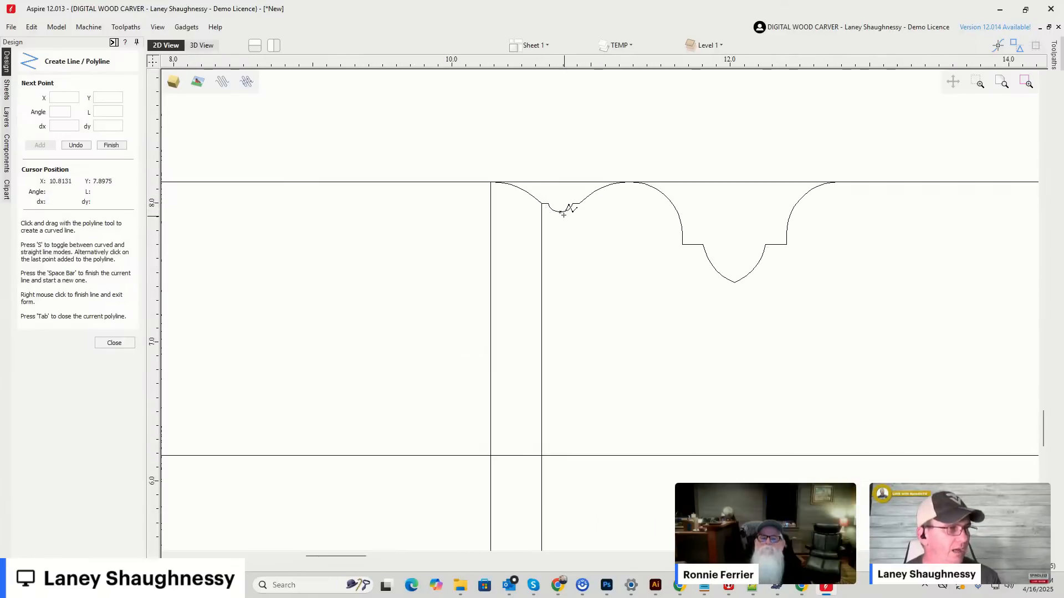
# Draw a vertical line at X 10.7768 joining the mirrored tips of the Classic Spiral profiles.
pyautogui.click(561, 212)
pyautogui.scroll(-5, 563, 253)
pyautogui.scroll(6, 563, 222)
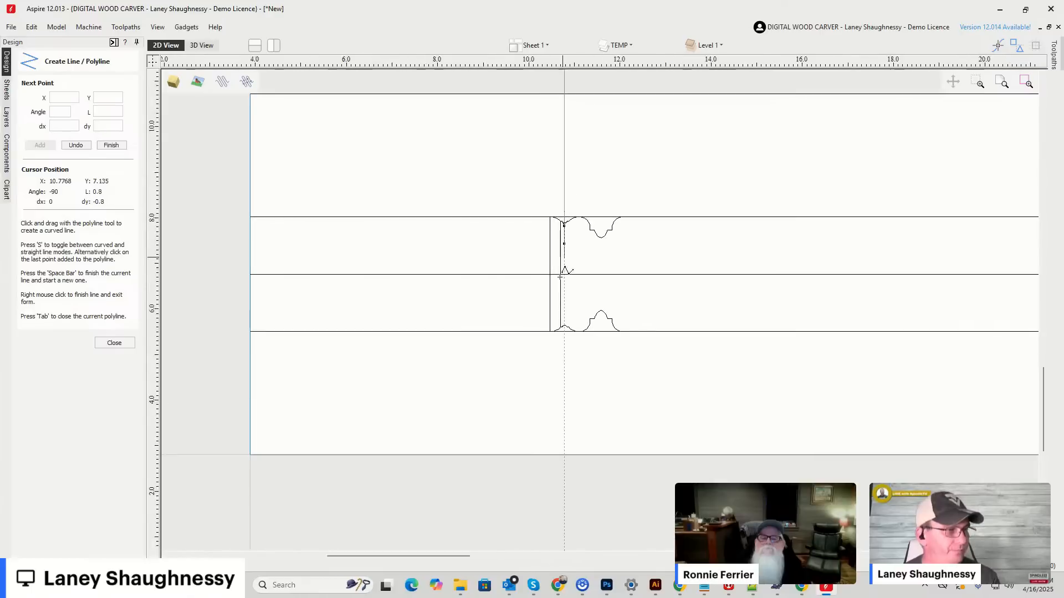
pyautogui.scroll(-3, 597, 360)
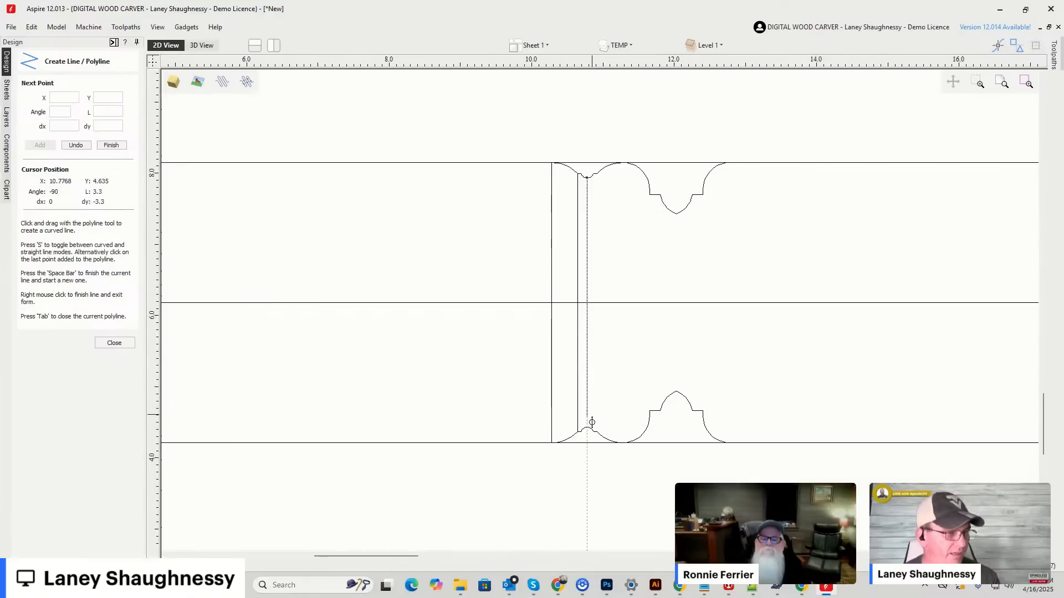
pyautogui.click(588, 428)
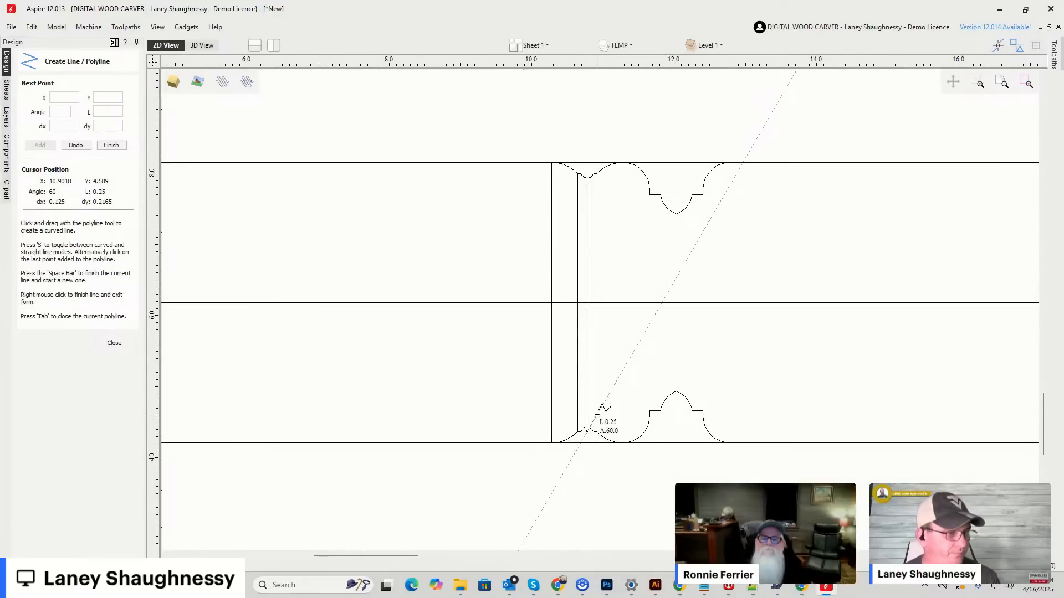
pyautogui.scroll(5, 593, 432)
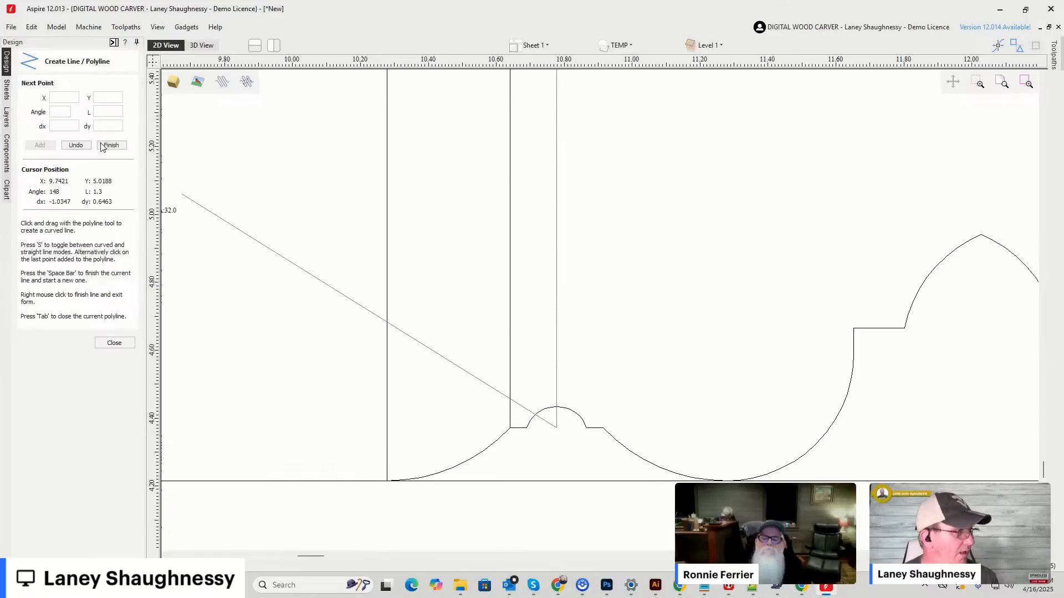
pyautogui.click(75, 145)
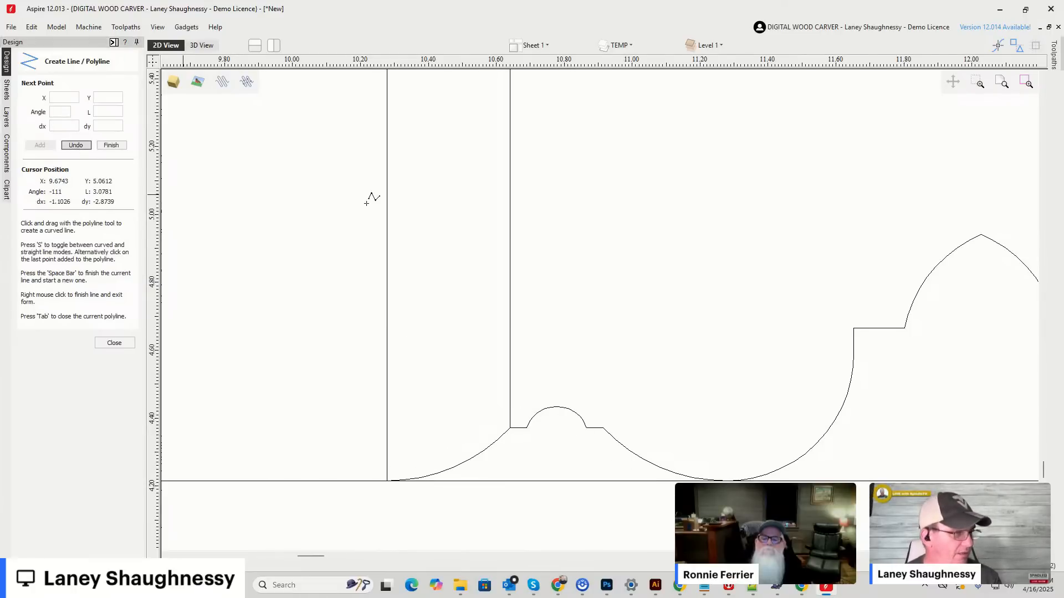
pyautogui.click(557, 408)
pyautogui.press('space')
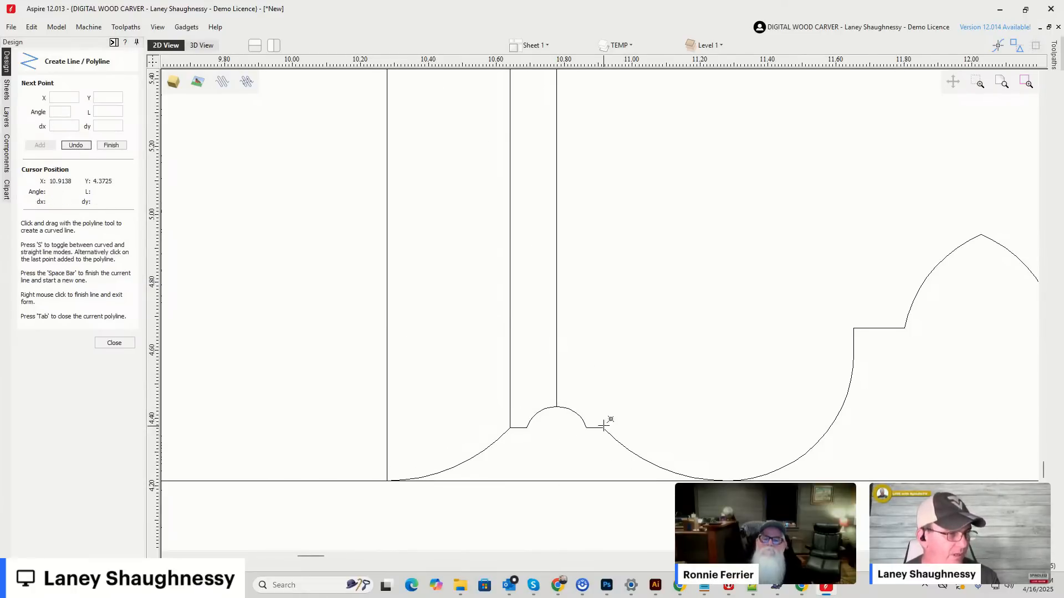
# Draw a vertical line between the outer corners of the Classic Spiral's second shoulder, at about X 10.91, and finish the line drawing.
pyautogui.click(604, 428)
pyautogui.scroll(-5, 624, 327)
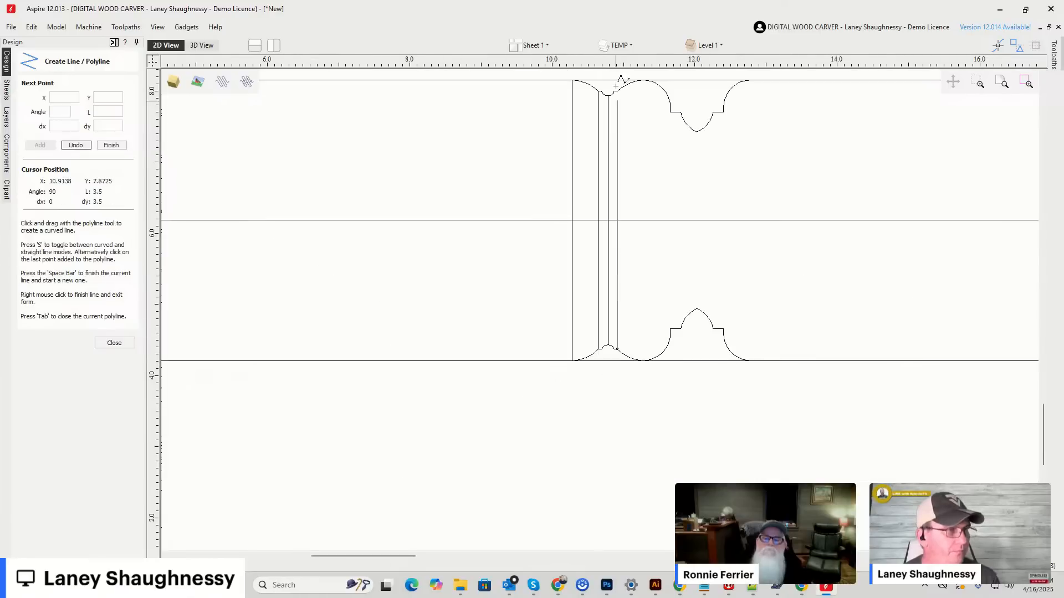
pyautogui.scroll(8, 615, 84)
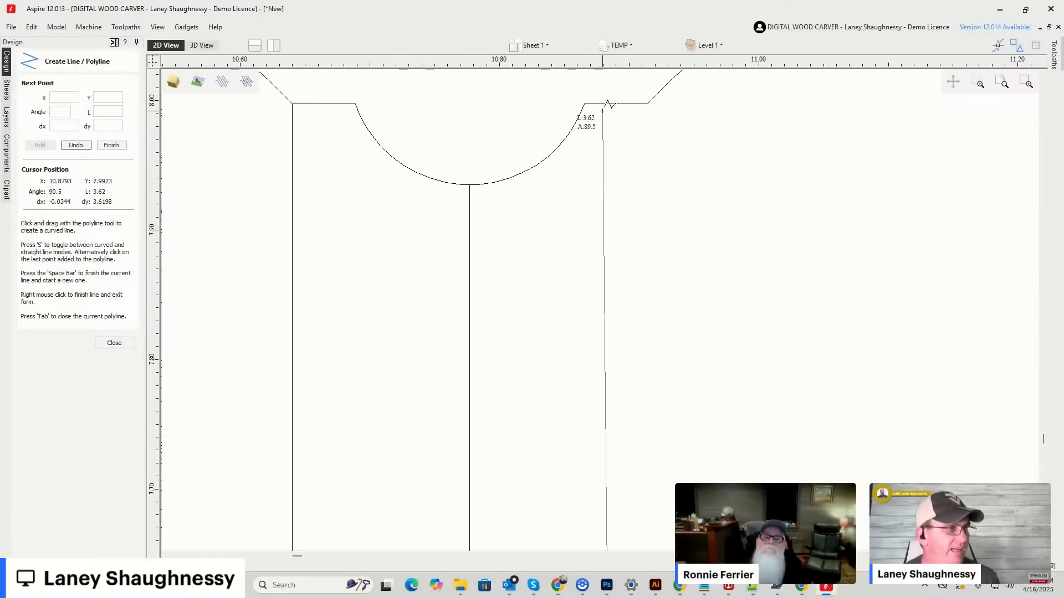
pyautogui.click(654, 100)
pyautogui.scroll(-6, 653, 100)
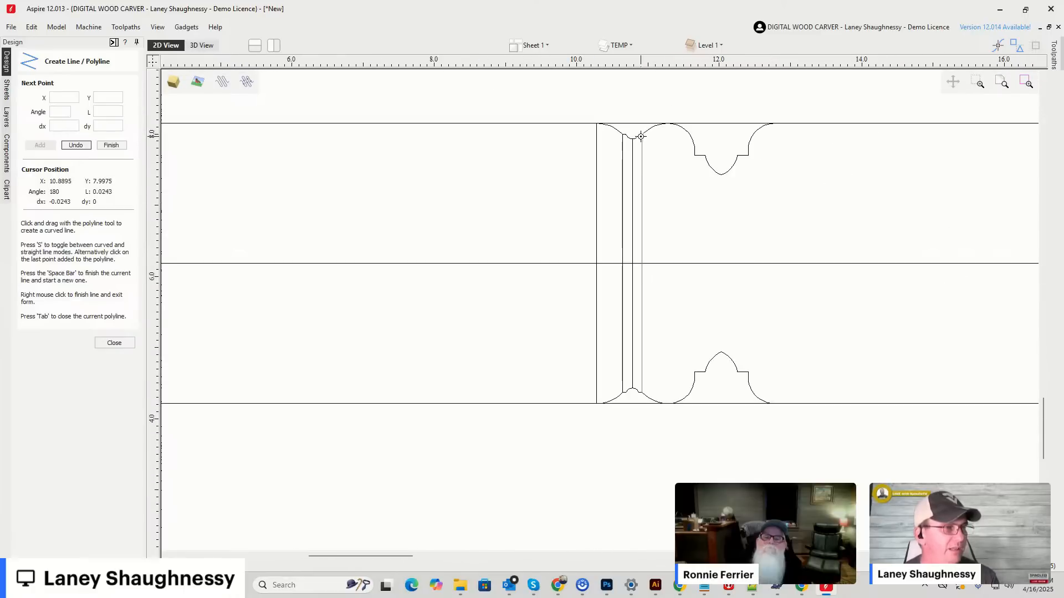
pyautogui.scroll(-2, 549, 204)
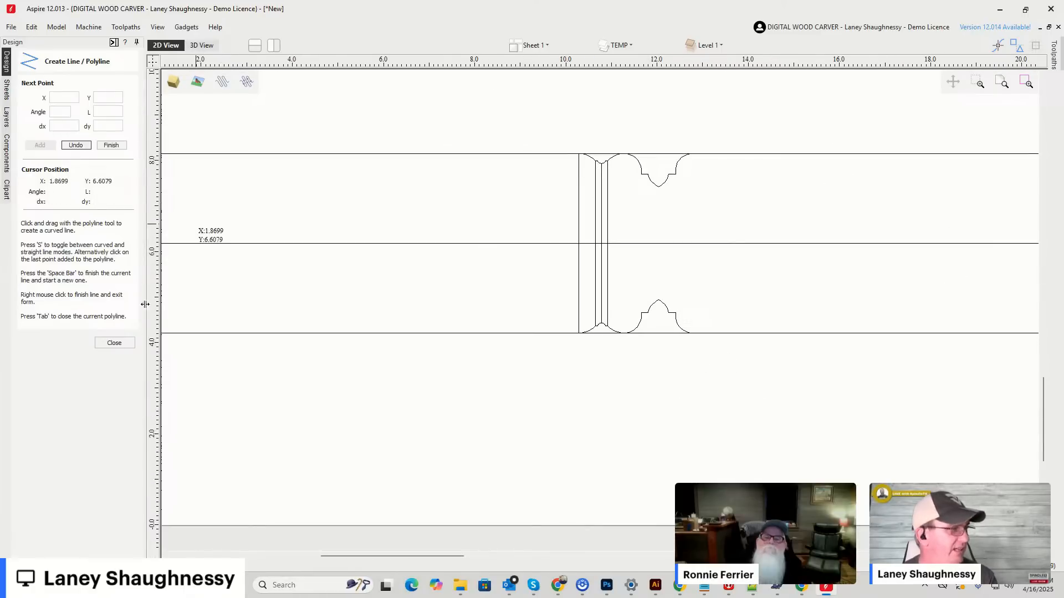
pyautogui.click(114, 343)
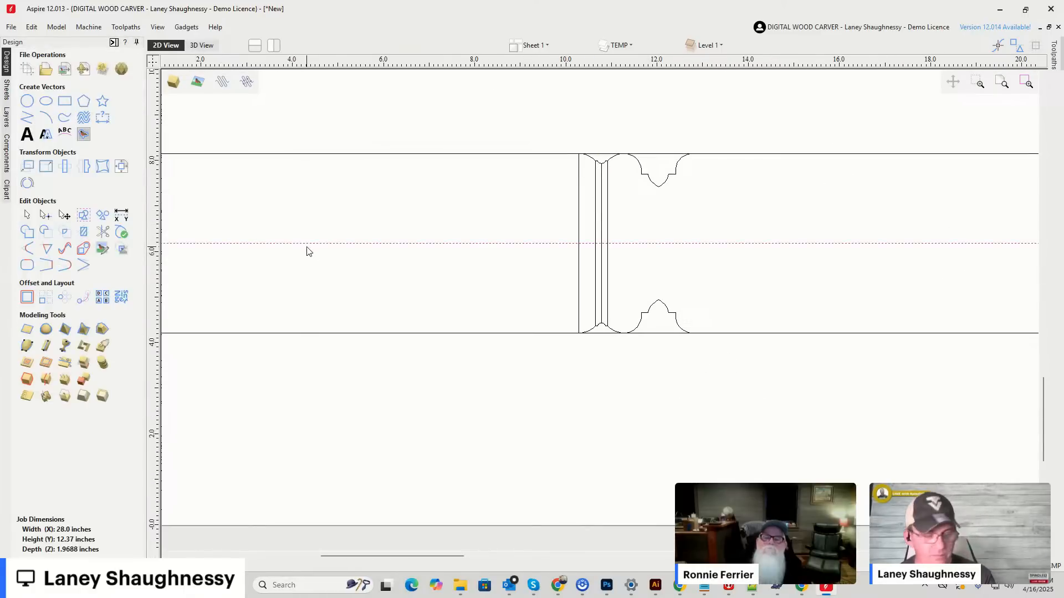
# Delete the horizontal center line running through the middle of the material.
pyautogui.click(307, 250)
pyautogui.scroll(2, 718, 191)
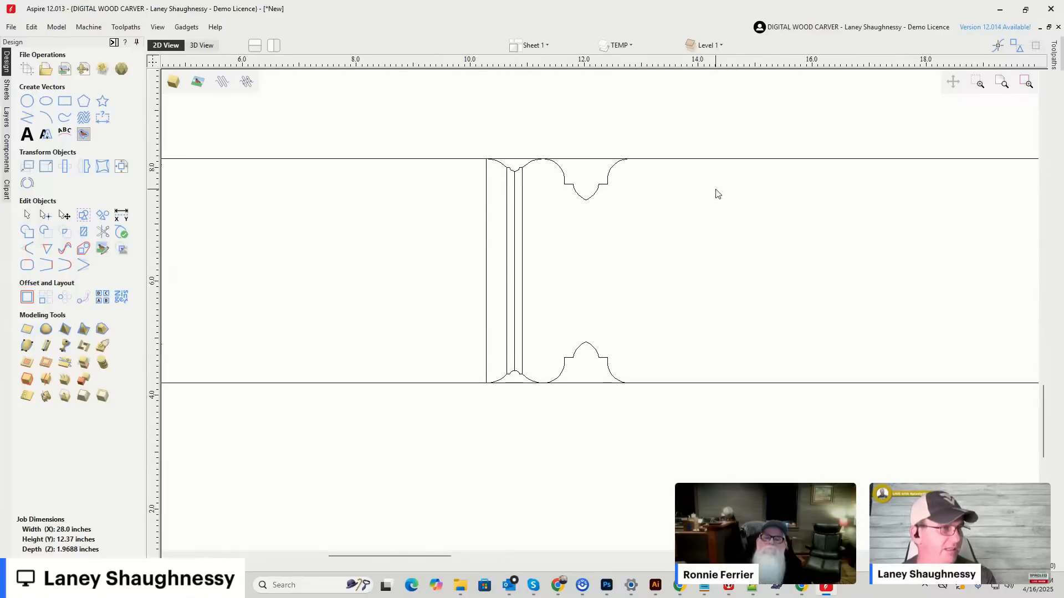
pyautogui.scroll(-1, 565, 249)
pyautogui.scroll(2, 574, 232)
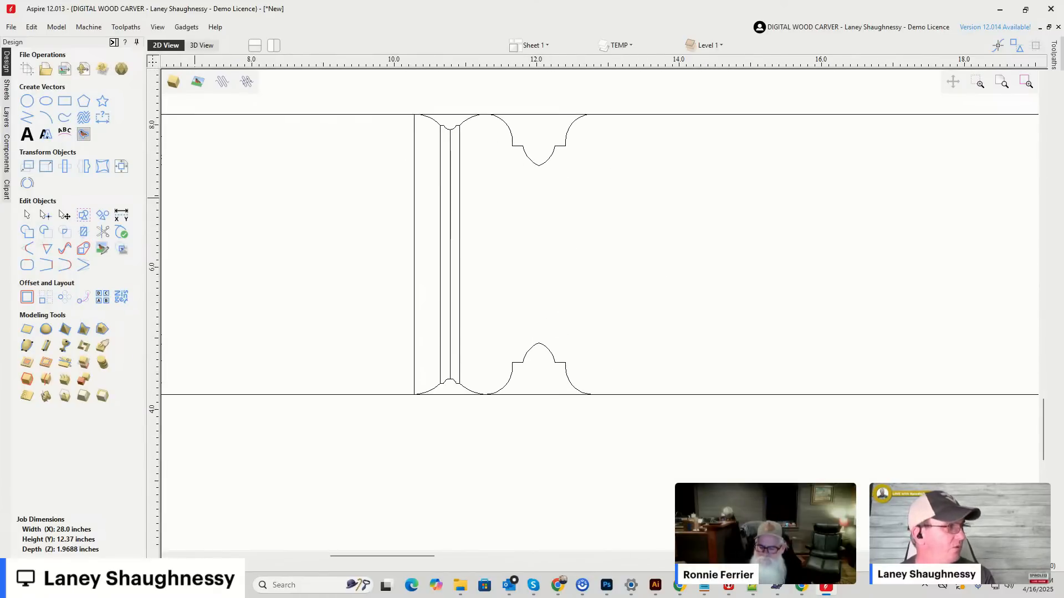
# Draw vertical lines joining the Deep Classic Point halves at the first shoulder's outer corner and at the tips, X 12.0268.
pyautogui.click(27, 117)
pyautogui.click(512, 145)
pyautogui.click(512, 362)
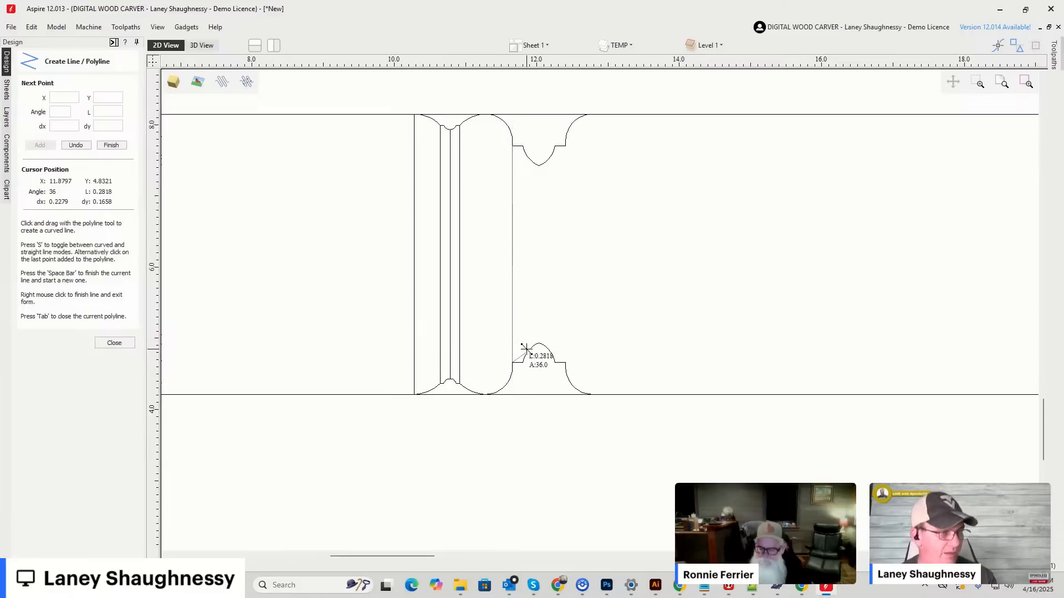
pyautogui.press('space')
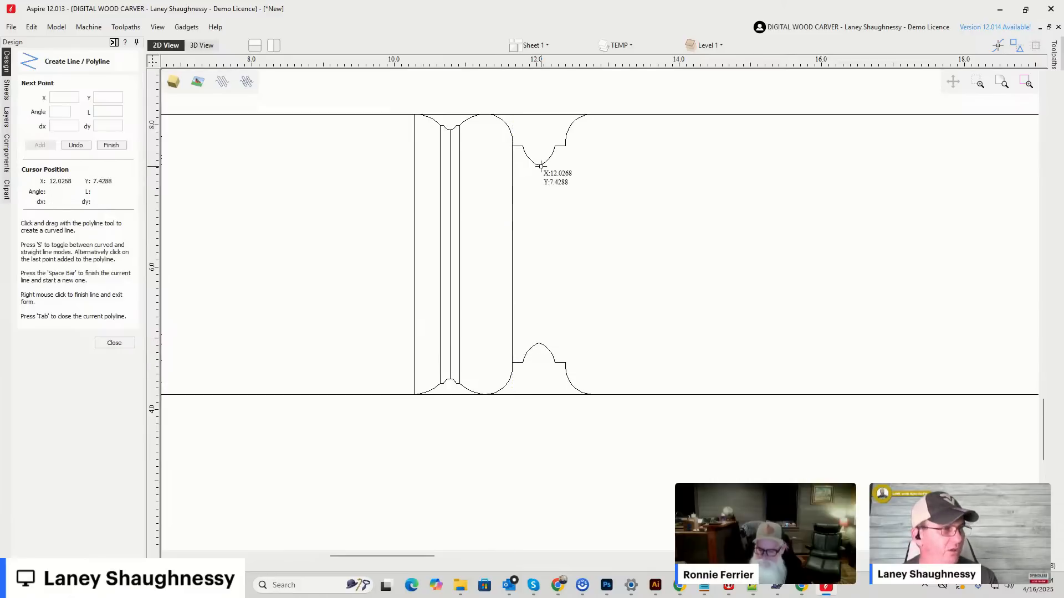
pyautogui.click(540, 166)
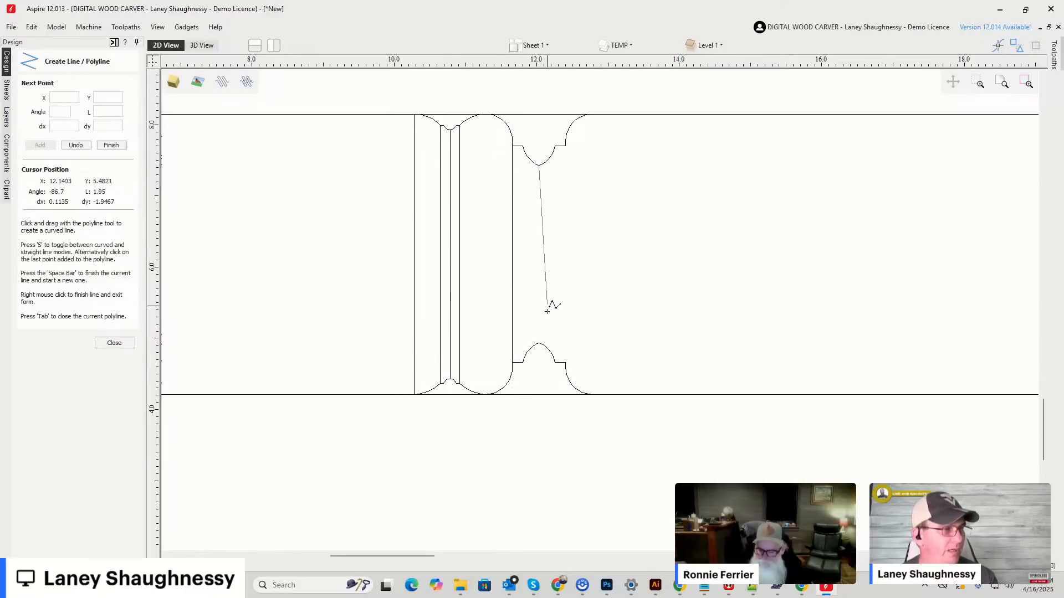
pyautogui.click(538, 343)
pyautogui.press('space')
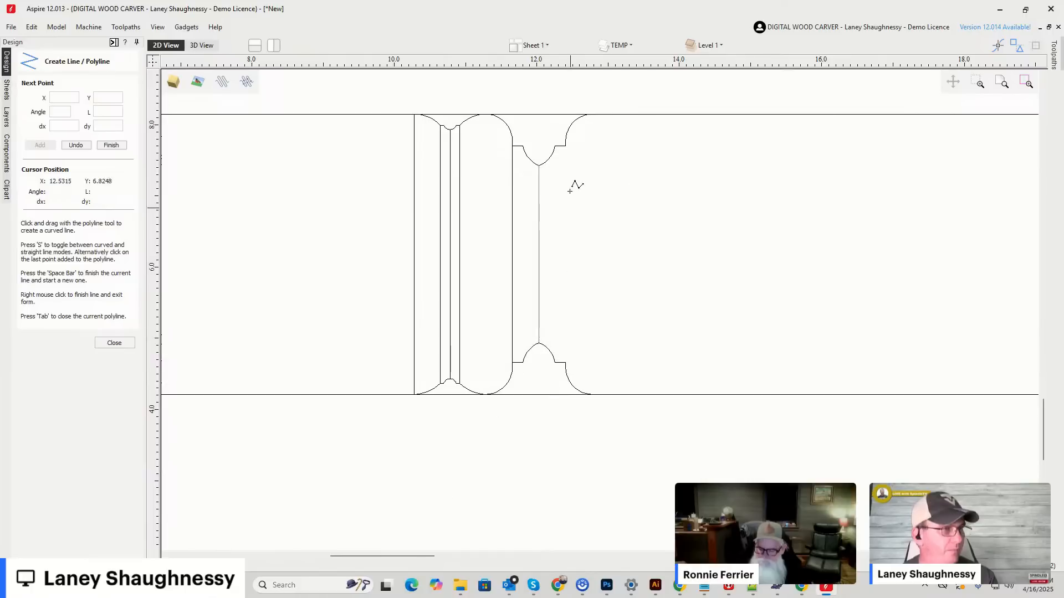
# Draw vertical lines joining the Deep Classic Point halves at the second shoulder, X 12.4018, and the far end, X 12.7768.
pyautogui.click(565, 146)
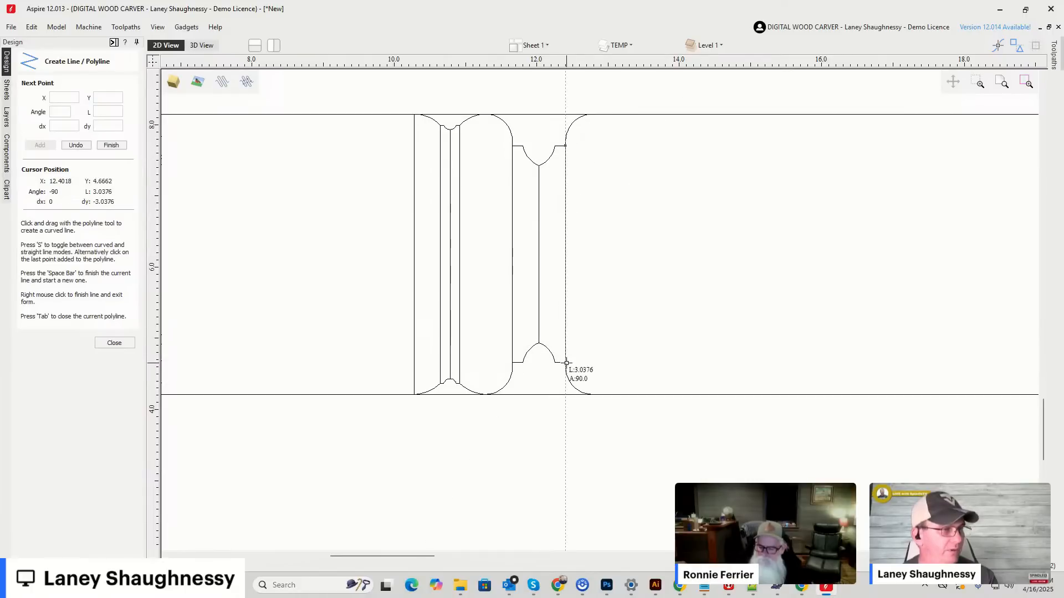
pyautogui.click(567, 363)
pyautogui.press('space')
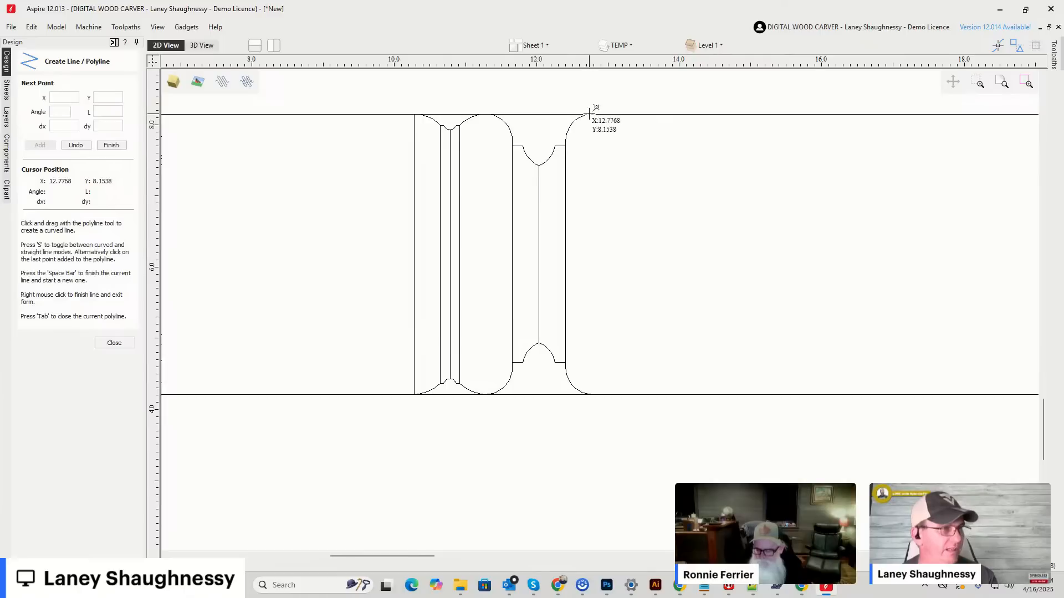
pyautogui.click(597, 113)
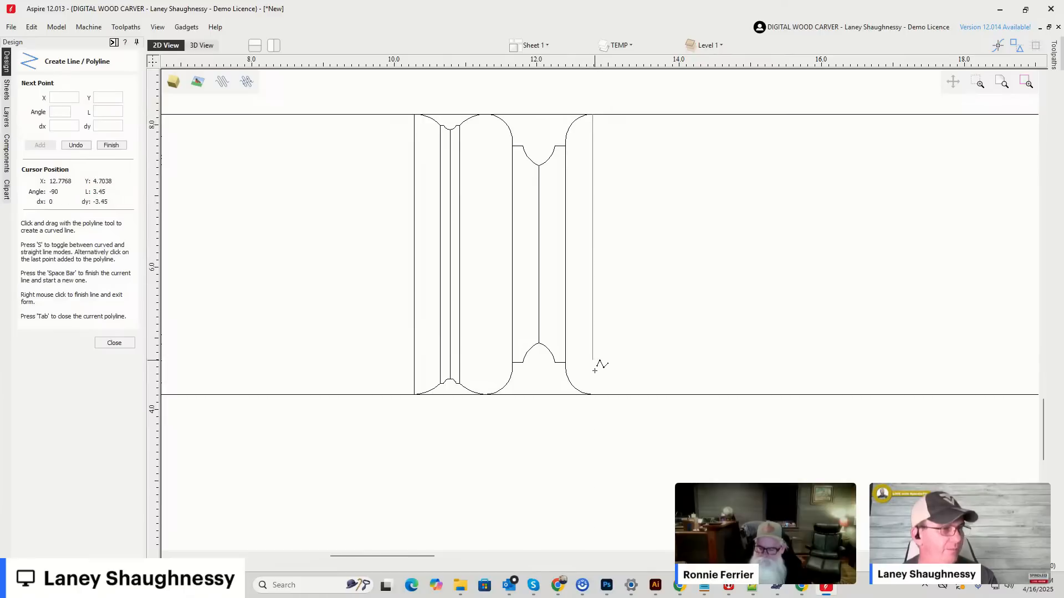
pyautogui.click(593, 395)
pyautogui.press('space')
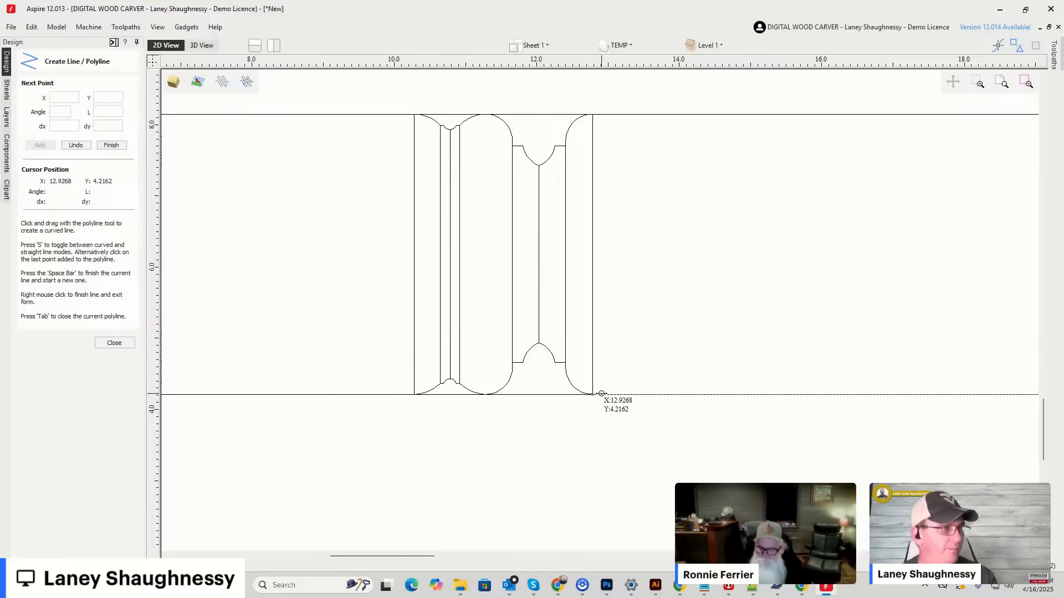
pyautogui.scroll(-2, 638, 390)
pyautogui.click(115, 343)
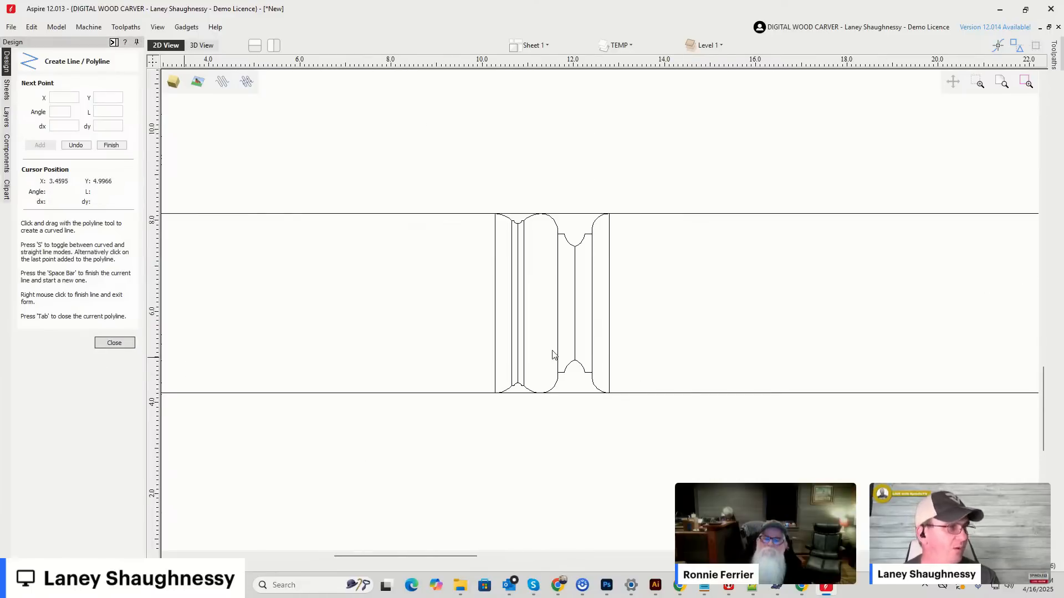
# Trim away the leftover straight piece of the lower edge line beneath the Classic Spiral profile with Interactive Vector Trim.
pyautogui.scroll(2, 548, 355)
pyautogui.scroll(-3, 214, 251)
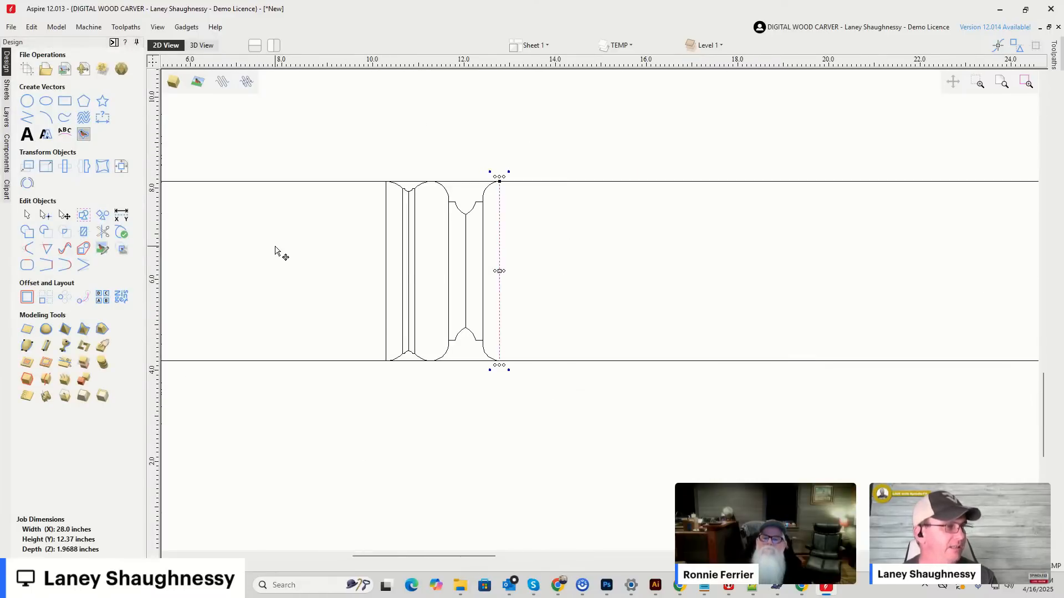
pyautogui.scroll(1, 272, 262)
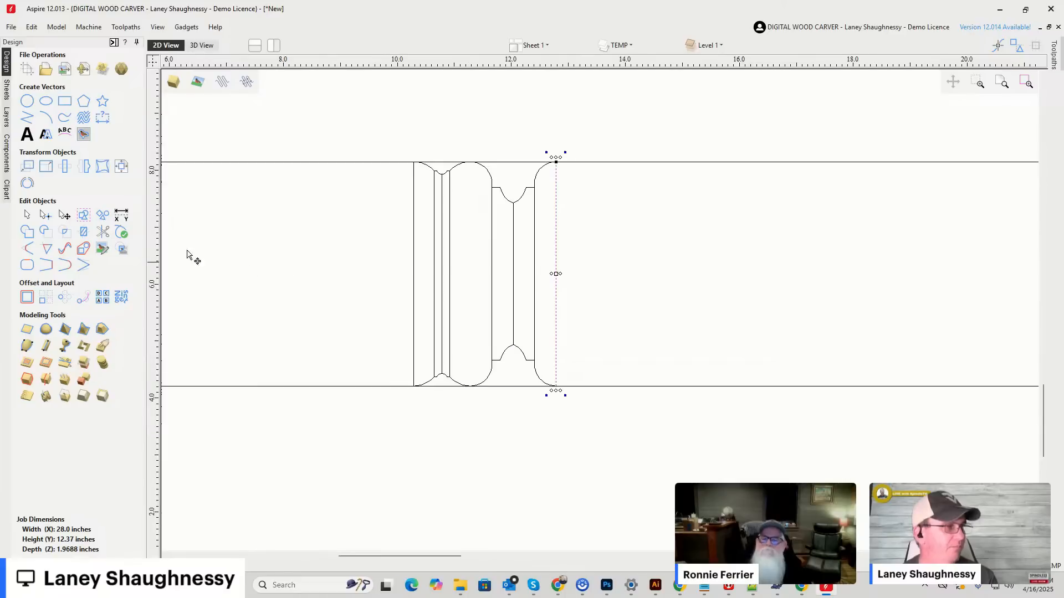
pyautogui.click(103, 233)
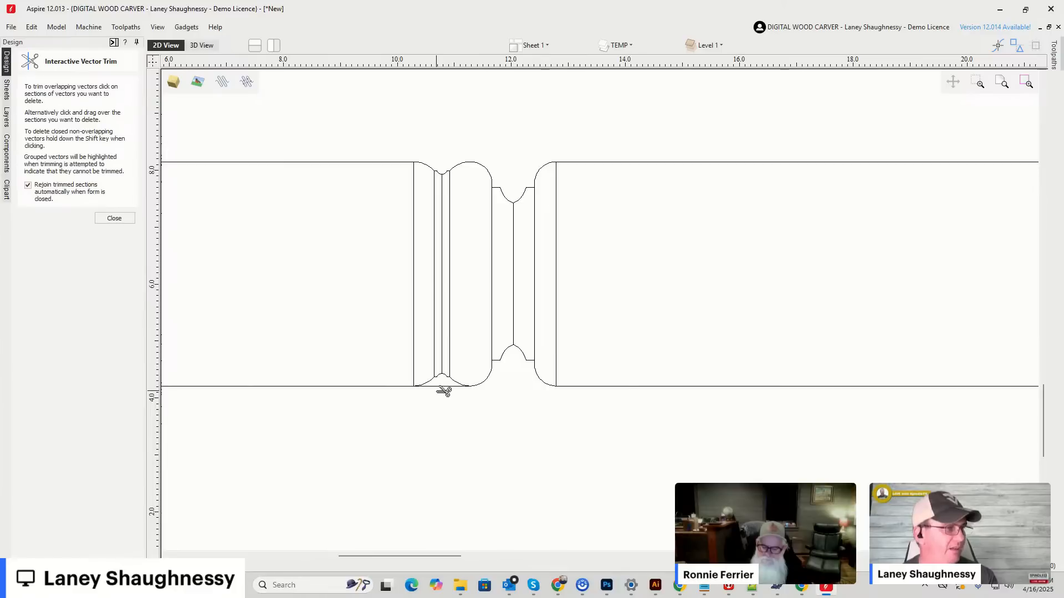
pyautogui.scroll(-3, 779, 225)
pyautogui.scroll(3, 721, 238)
pyautogui.scroll(2, 401, 292)
pyautogui.scroll(-4, 444, 272)
pyautogui.scroll(-3, 446, 277)
pyautogui.scroll(4, 399, 252)
pyautogui.scroll(1, 407, 261)
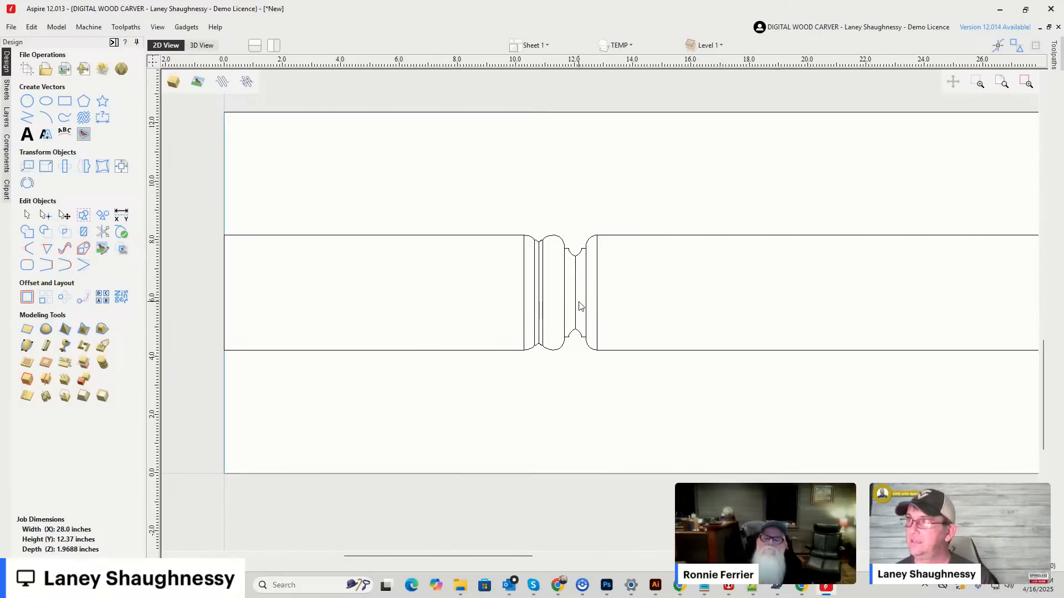
# Draw a vertical line across the material's full 12.37-inch height near the Deep Classic Point tips, at about X 12.067.
pyautogui.scroll(3, 580, 305)
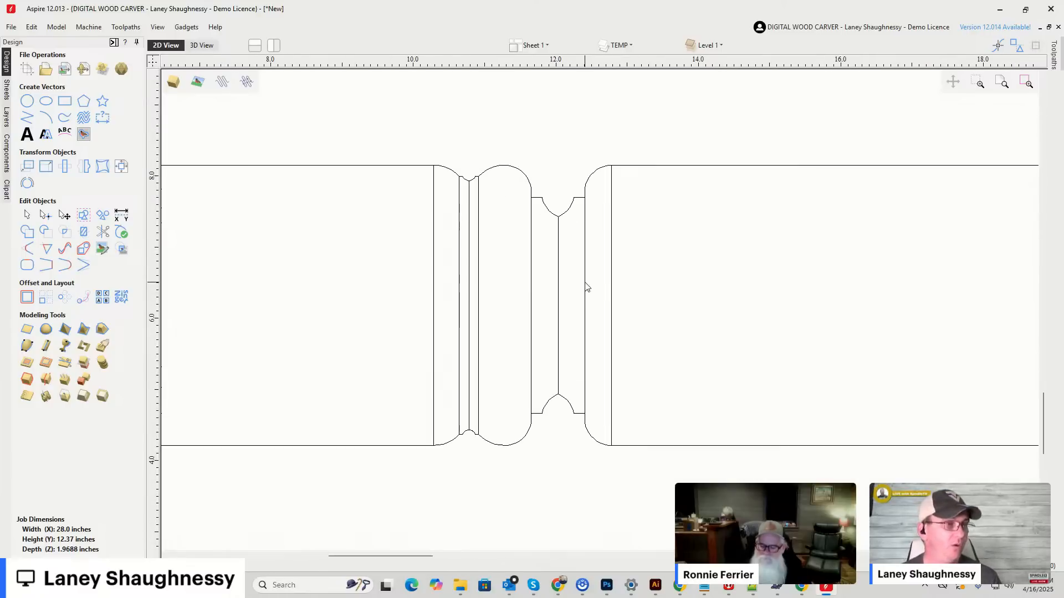
pyautogui.scroll(-3, 517, 246)
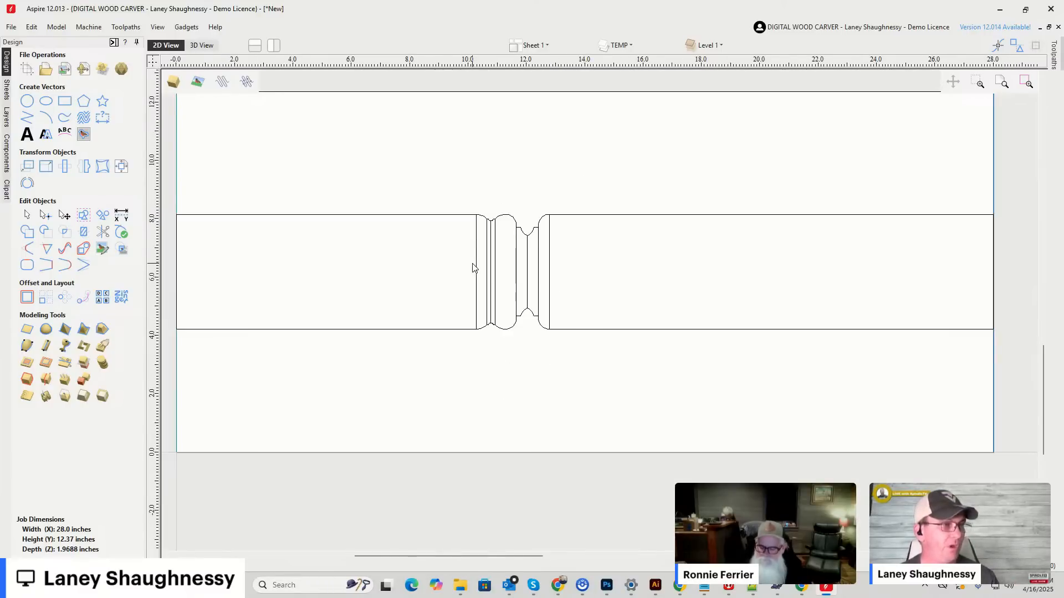
pyautogui.scroll(-1, 473, 268)
pyautogui.click(27, 117)
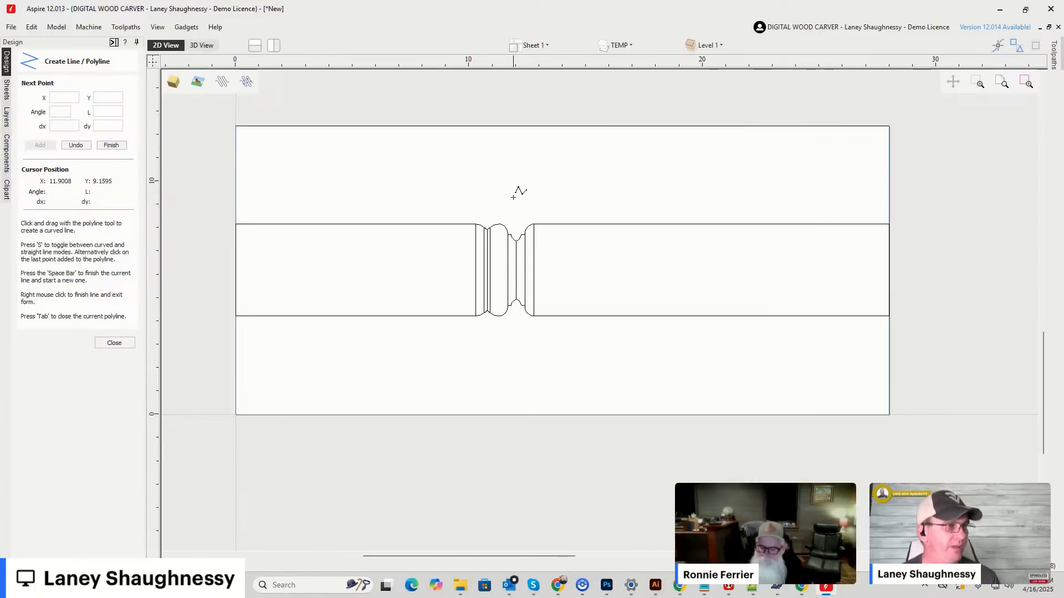
pyautogui.click(517, 126)
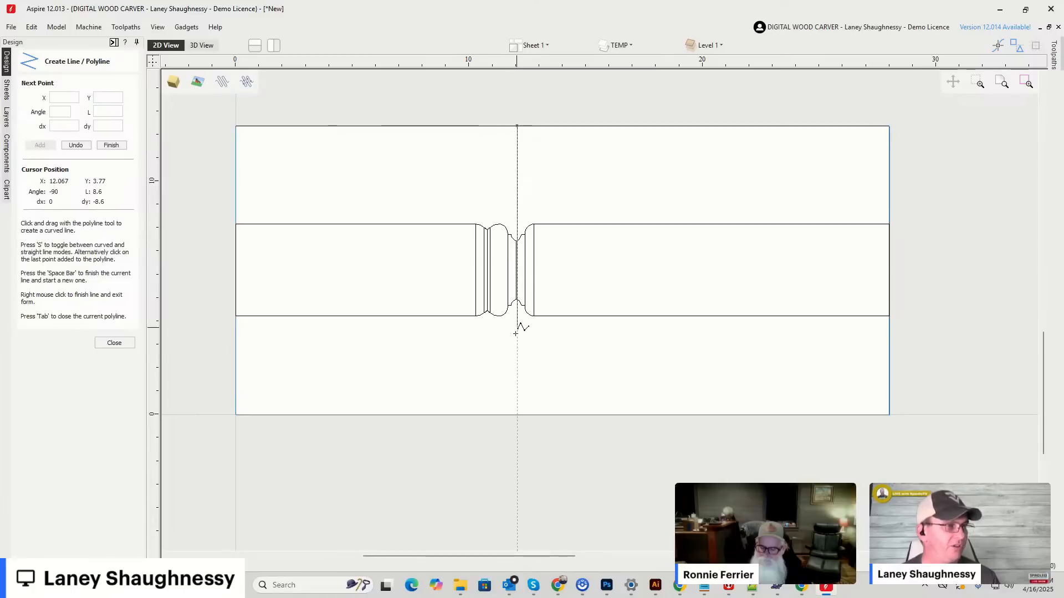
pyautogui.click(517, 414)
pyautogui.press('space')
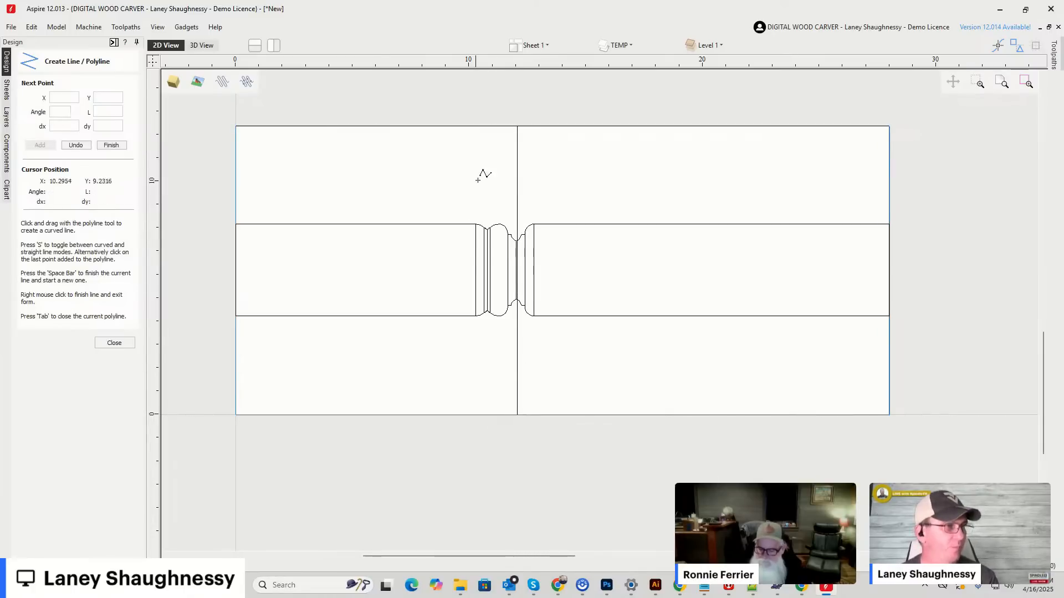
# Draw a second full-height vertical line through the Classic Spiral groove at about X 10.7376.
pyautogui.click(486, 126)
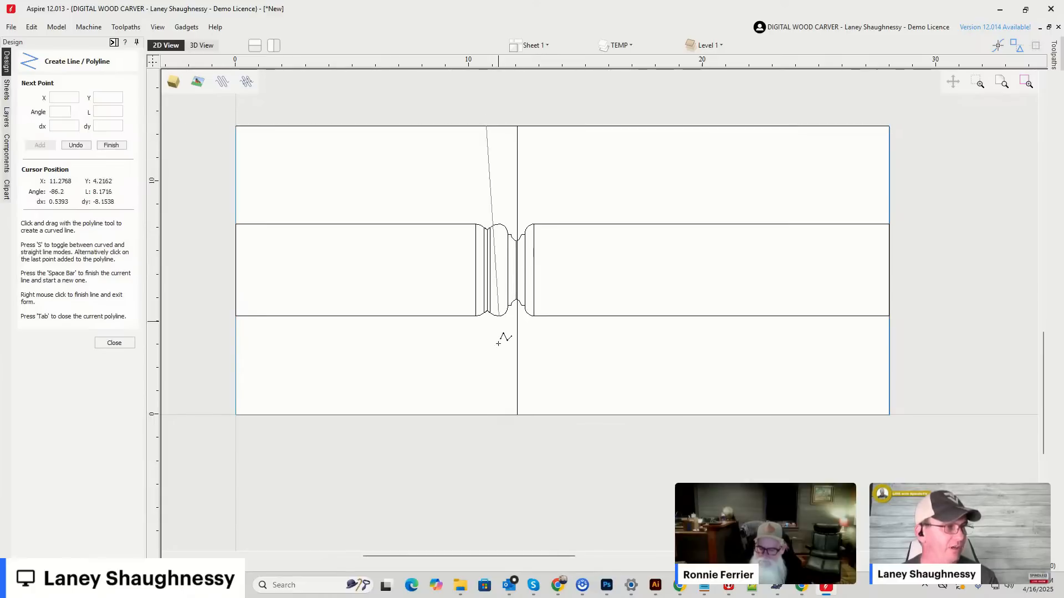
pyautogui.click(484, 416)
pyautogui.press('space')
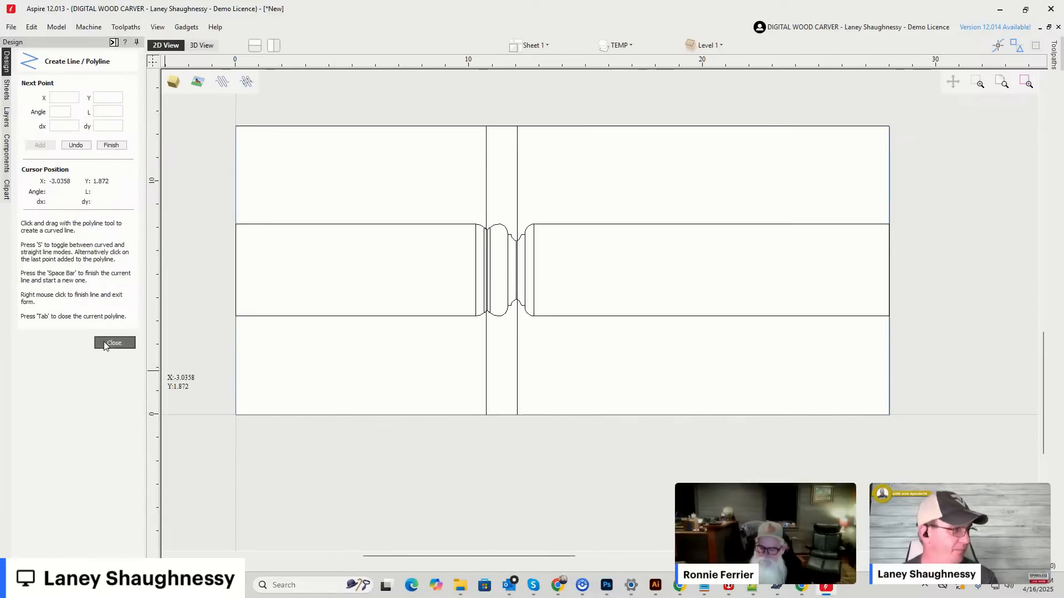
pyautogui.press('Escape')
# Align the two full-height lines with the Classic Spiral groove's center and the Deep Classic Point tips.
pyautogui.scroll(5, 485, 305)
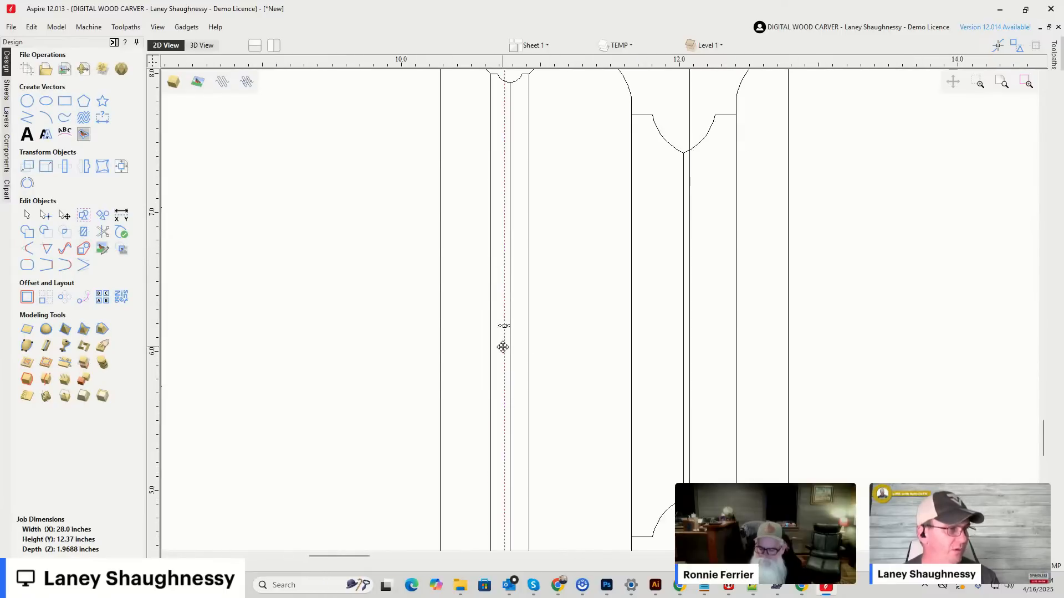
pyautogui.scroll(-3, 505, 333)
pyautogui.scroll(3, 567, 335)
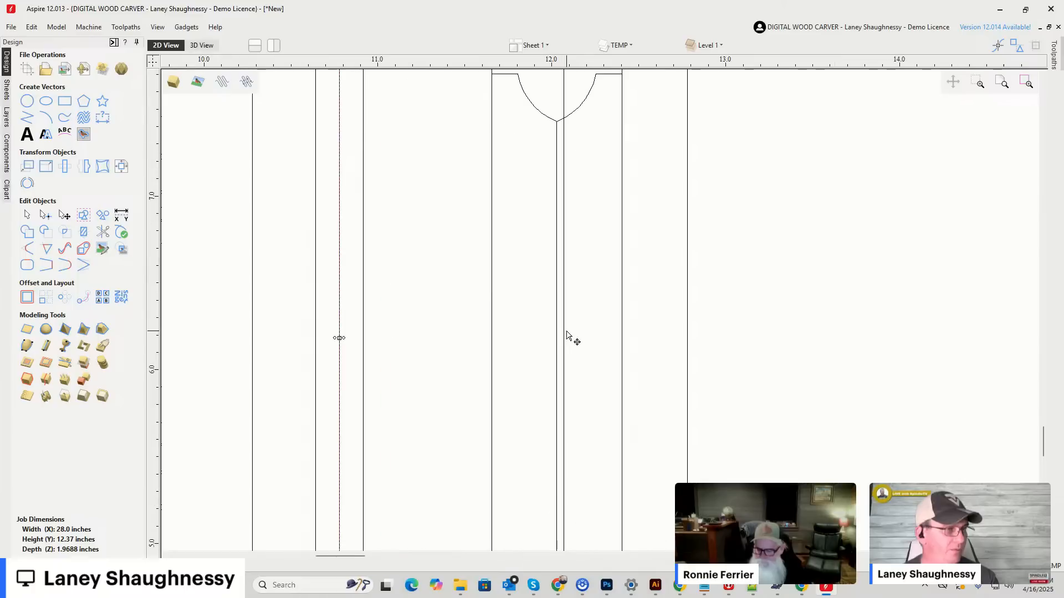
pyautogui.click(564, 331)
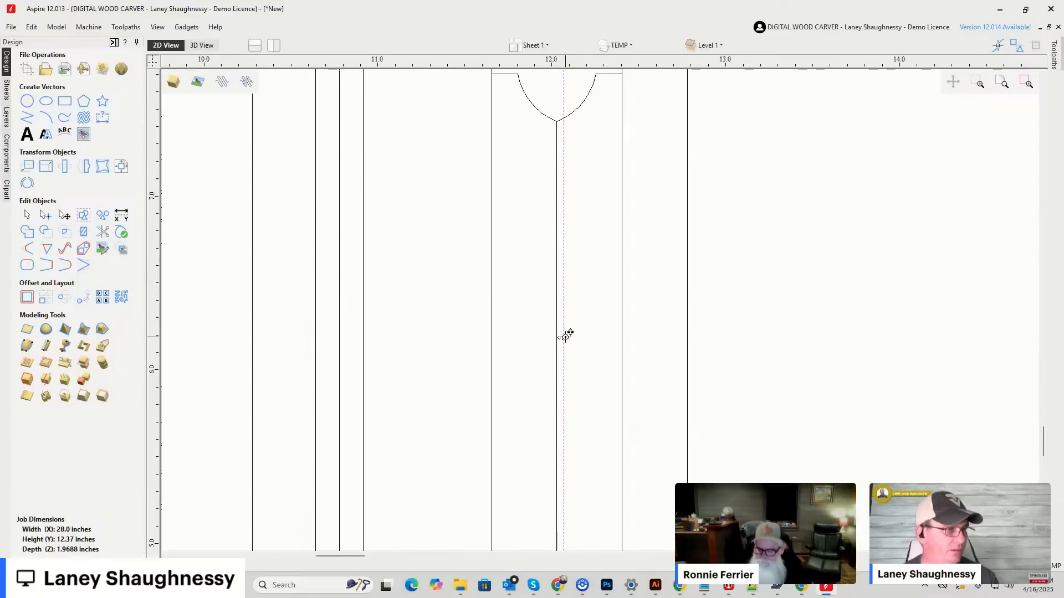
pyautogui.scroll(-6, 558, 335)
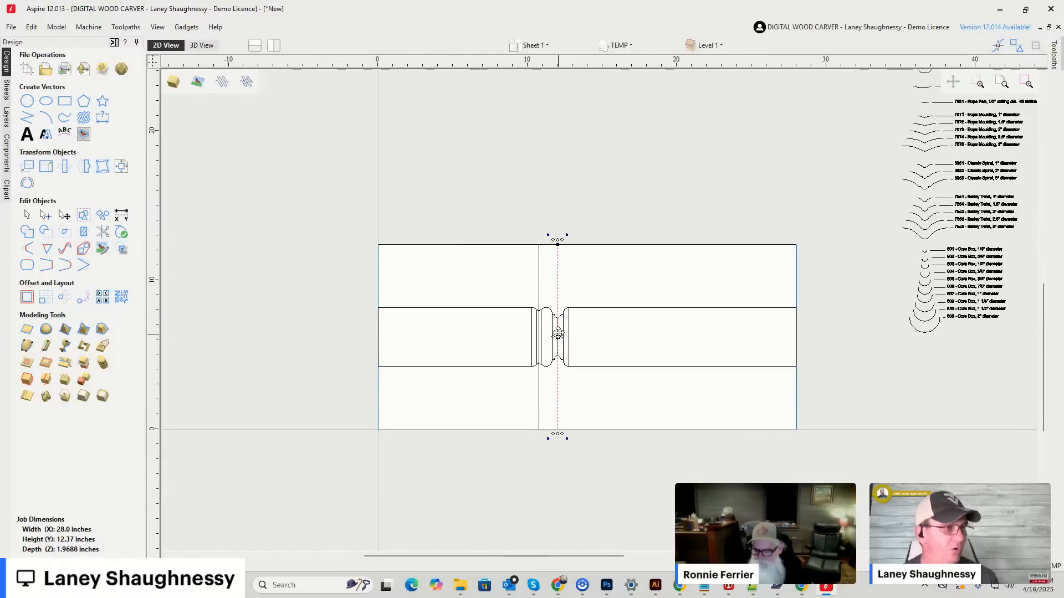
pyautogui.scroll(6, 551, 339)
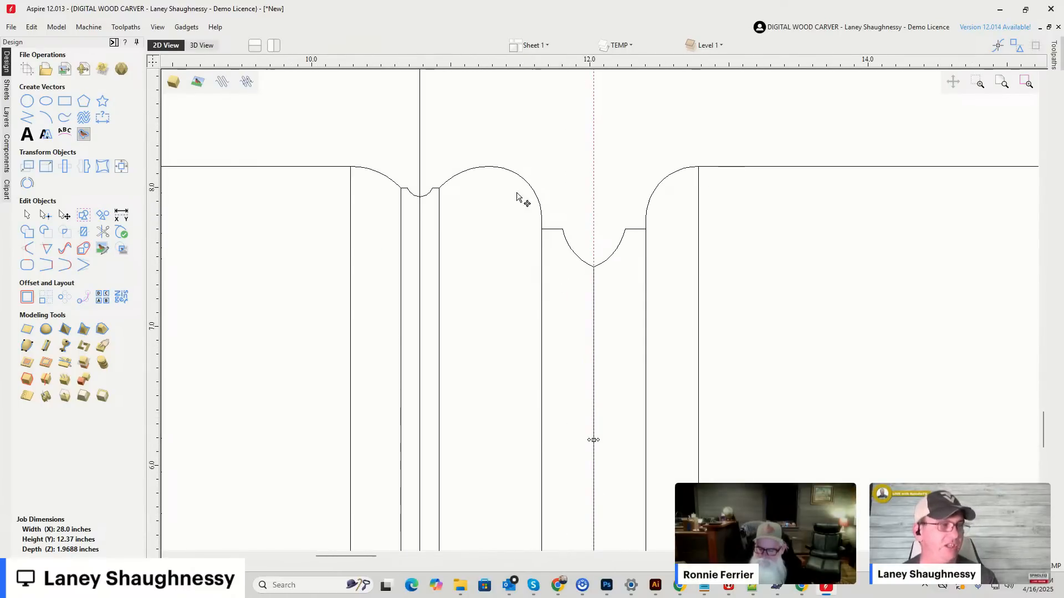
pyautogui.press('Escape')
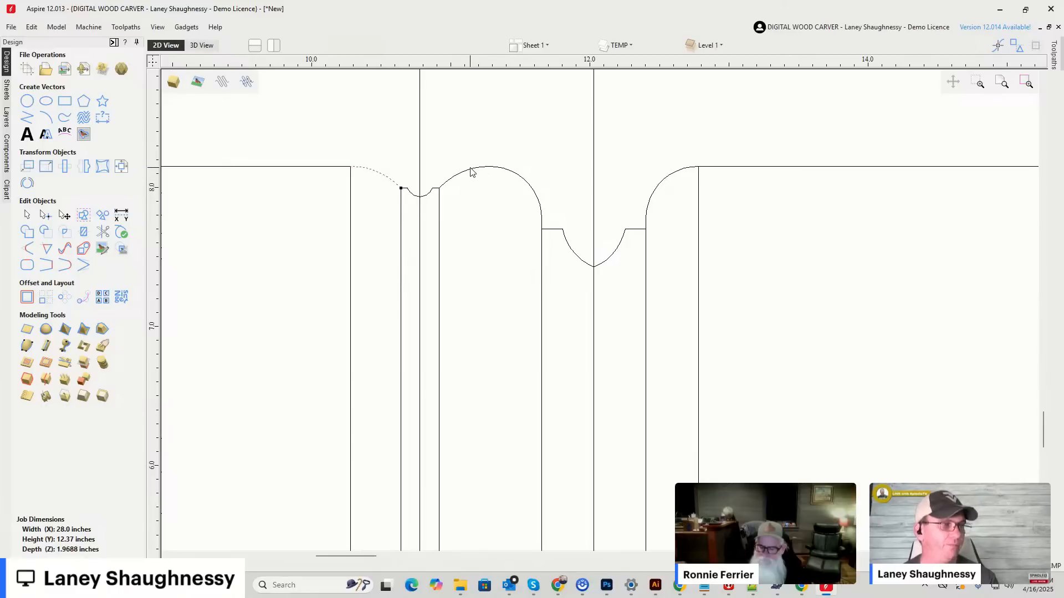
# Examine the router bit profile library beside the material and the full-height cut line through the Classic Spiral groove.
pyautogui.scroll(-10, 438, 222)
pyautogui.scroll(-2, 558, 249)
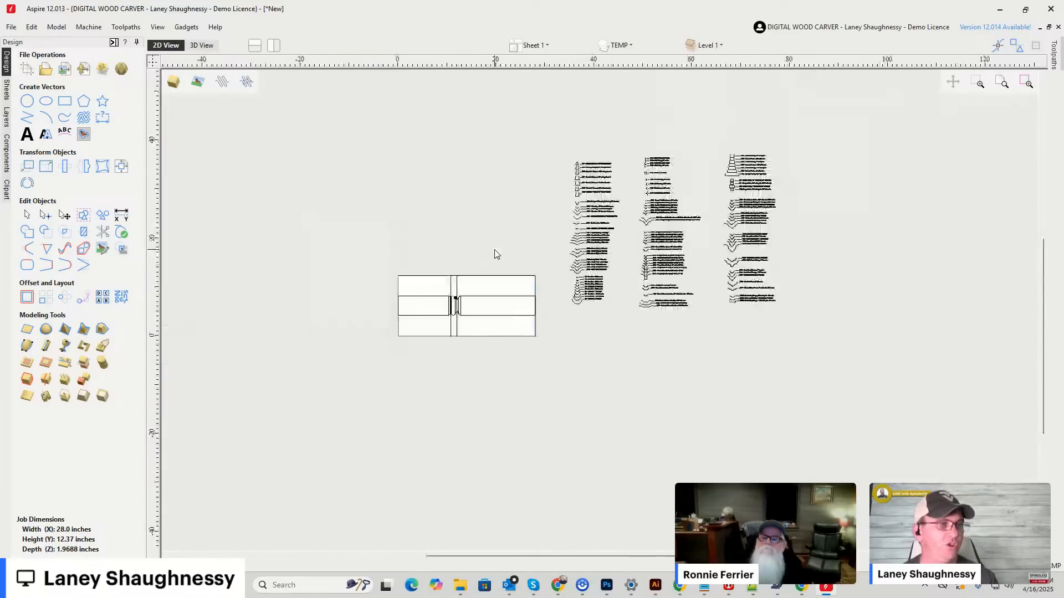
pyautogui.scroll(10, 571, 288)
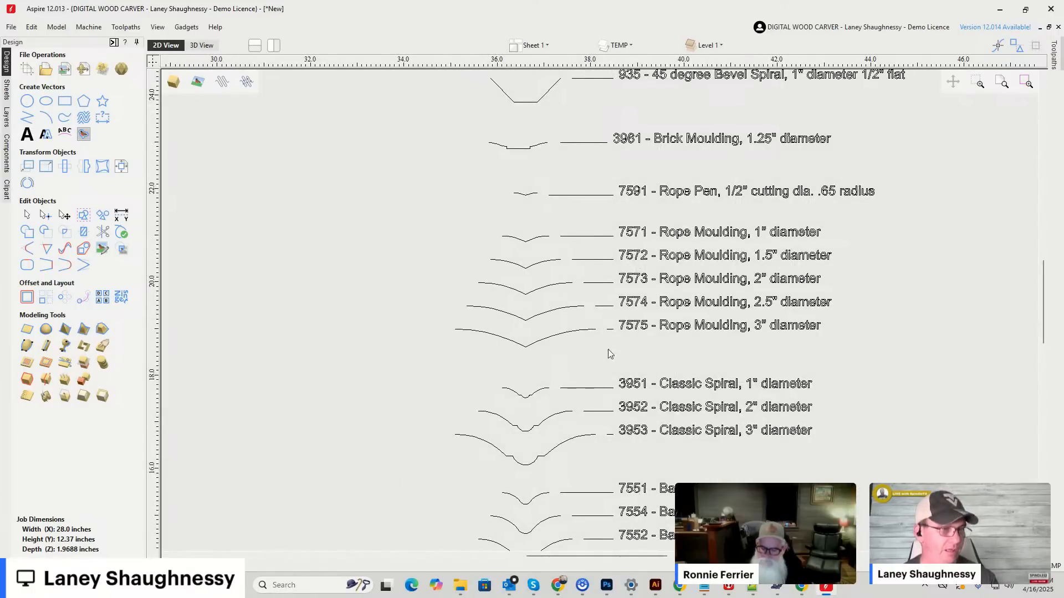
pyautogui.scroll(-5, 712, 387)
pyautogui.scroll(5, 488, 380)
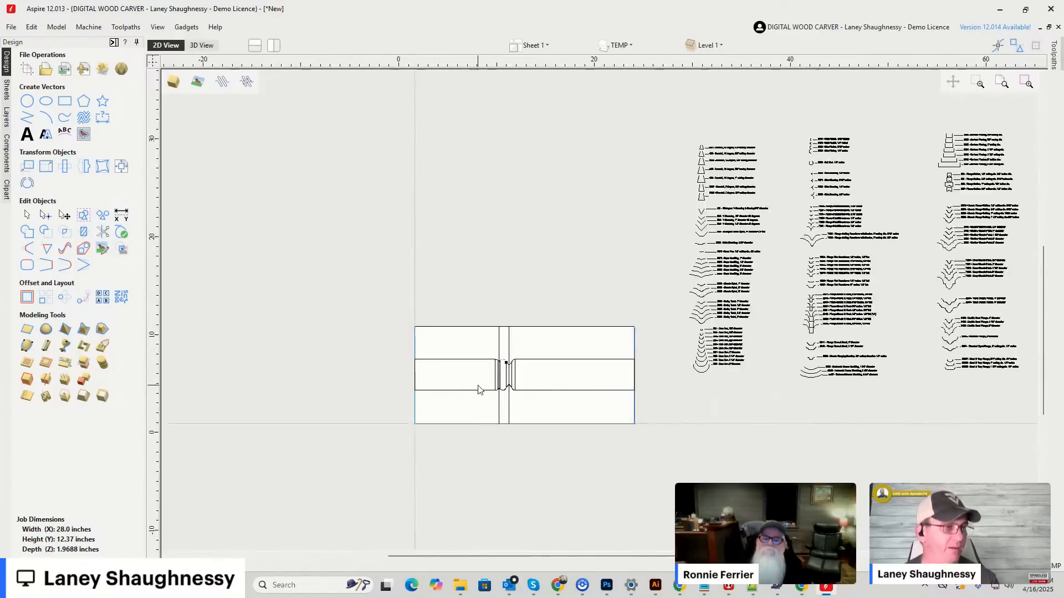
pyautogui.click(541, 212)
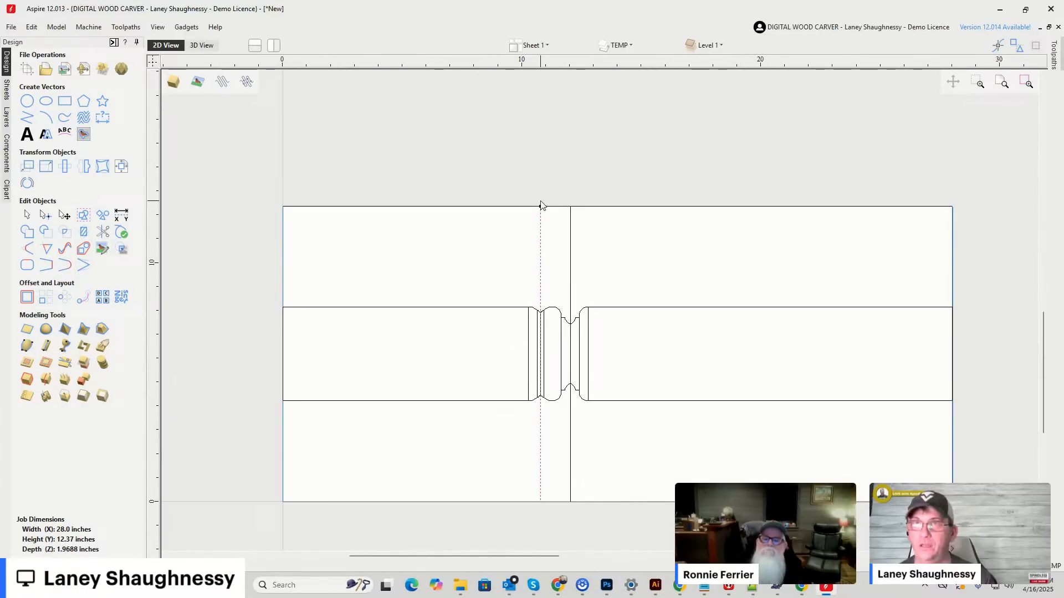
pyautogui.scroll(3, 548, 322)
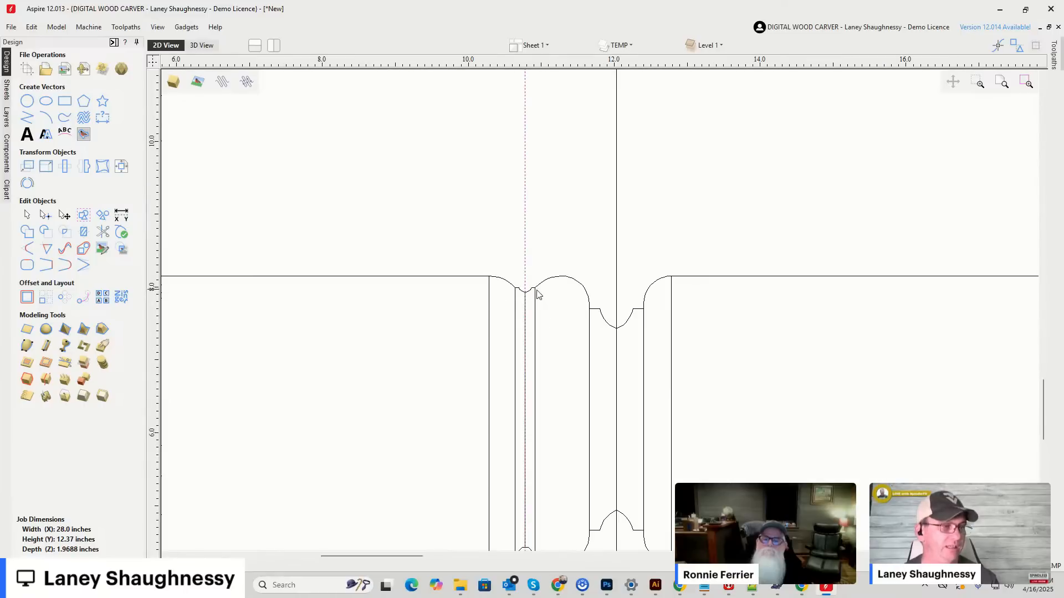
# Split the upper profile curve with Cut Vector at the crest node between the Classic Spiral and Deep Classic Point shapes.
pyautogui.click(528, 295)
pyautogui.moveTo(475, 255); pyautogui.dragTo(570, 298)
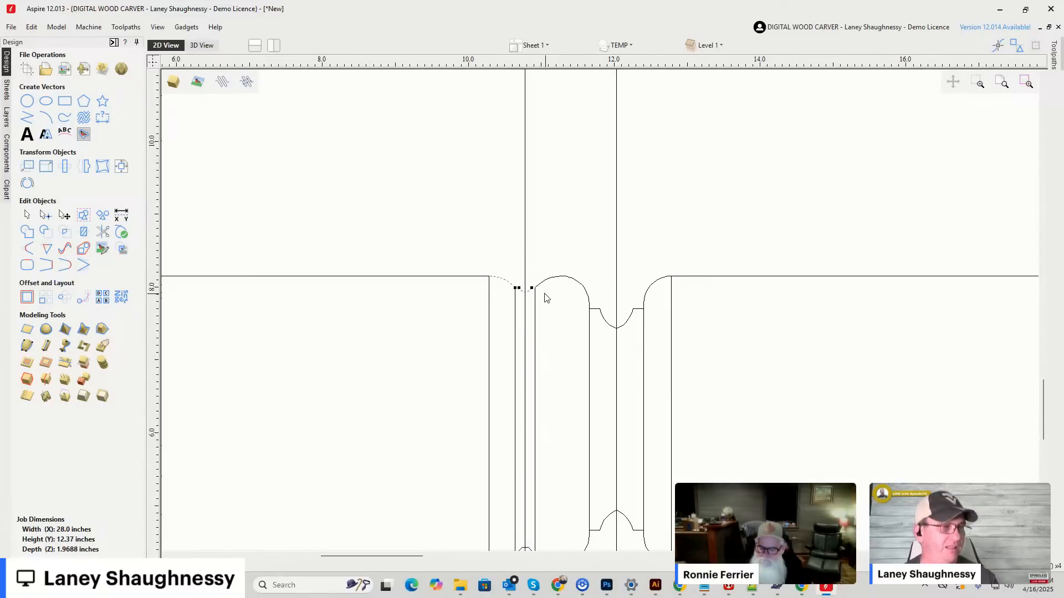
pyautogui.scroll(2, 546, 298)
pyautogui.keyDown('shift'); pyautogui.click(528, 273); pyautogui.keyUp('shift')
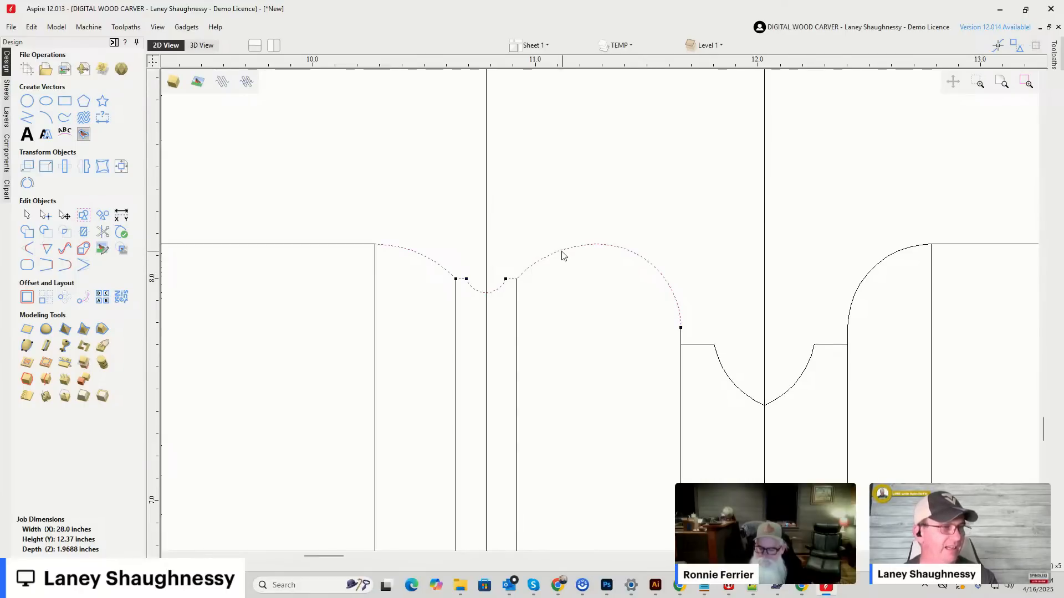
pyautogui.click(376, 247)
pyautogui.click(577, 250)
pyautogui.doubleClick(576, 251)
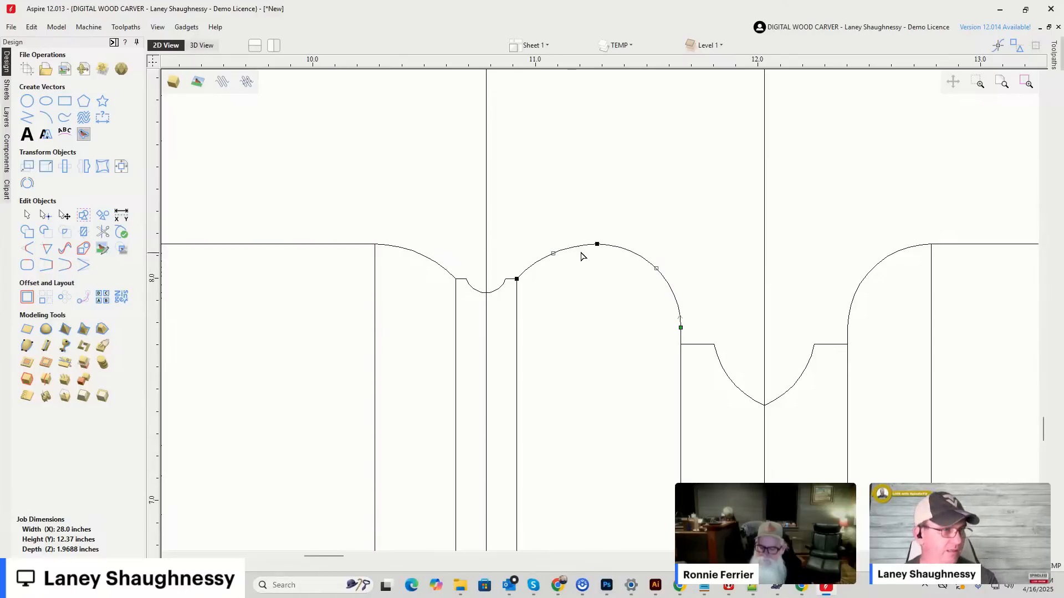
pyautogui.rightClick(596, 247)
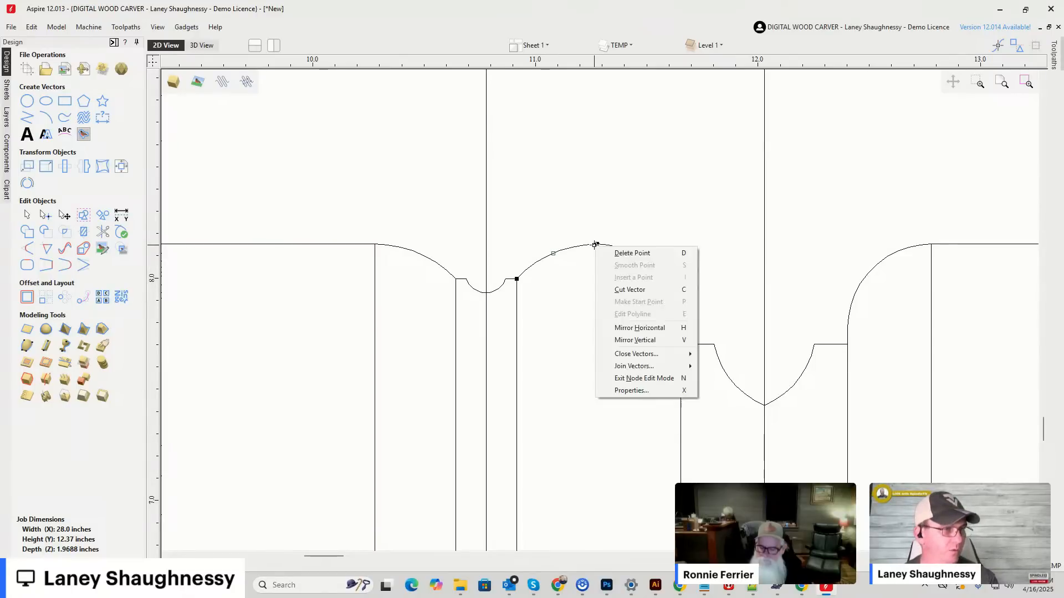
pyautogui.click(614, 290)
# Select the upper Classic Spiral pieces up to the crest, followed by the upper Deep Classic Point pieces alone.
pyautogui.moveTo(347, 221); pyautogui.dragTo(614, 307)
pyautogui.click(26, 220)
pyautogui.moveTo(339, 209); pyautogui.dragTo(608, 317)
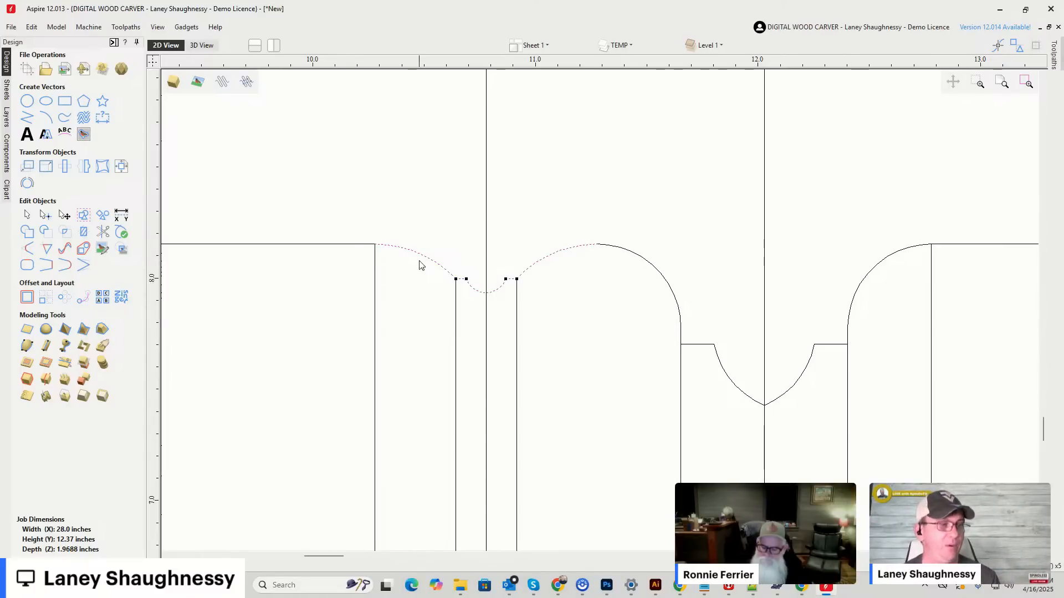
pyautogui.scroll(-2, 513, 175)
pyautogui.scroll(2, 659, 283)
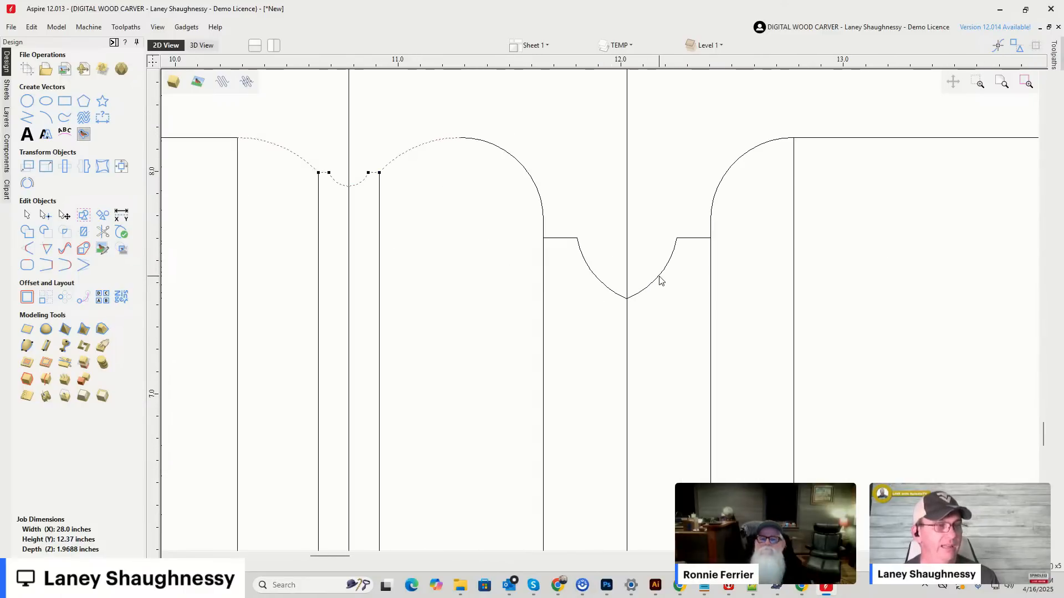
pyautogui.moveTo(472, 113); pyautogui.dragTo(835, 331)
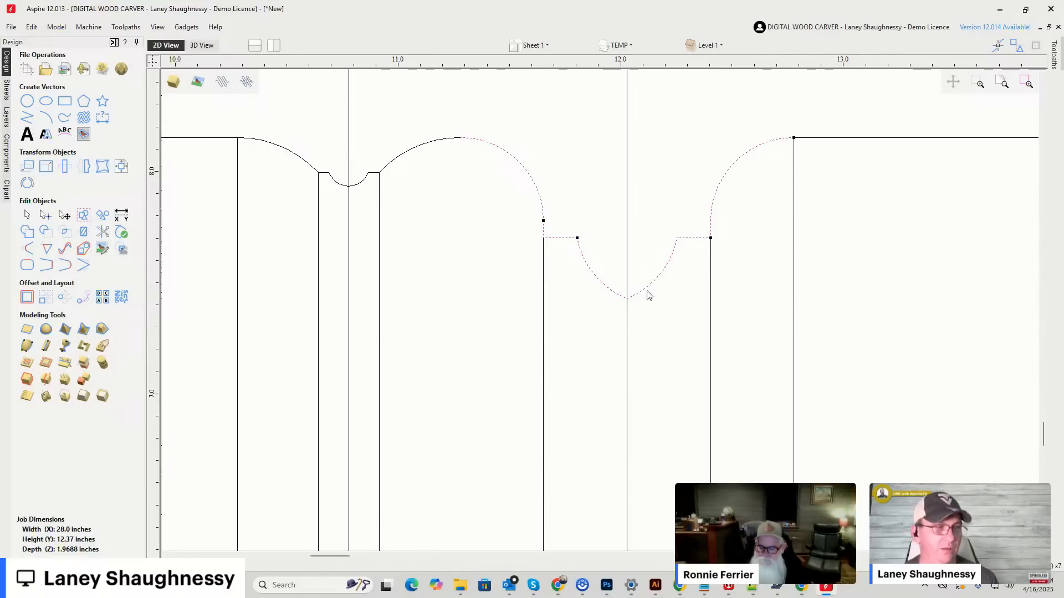
# Examine the mirrored turning profiles and the two full-height cut lines in relation to the whole material.
pyautogui.scroll(-10, 632, 139)
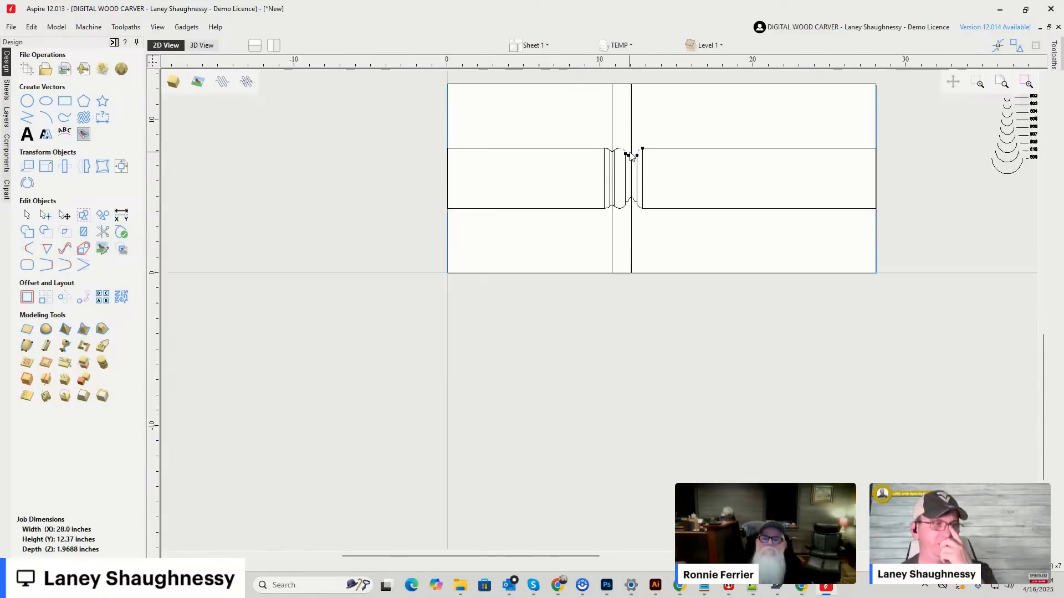
pyautogui.scroll(8, 632, 157)
pyautogui.scroll(1, 632, 157)
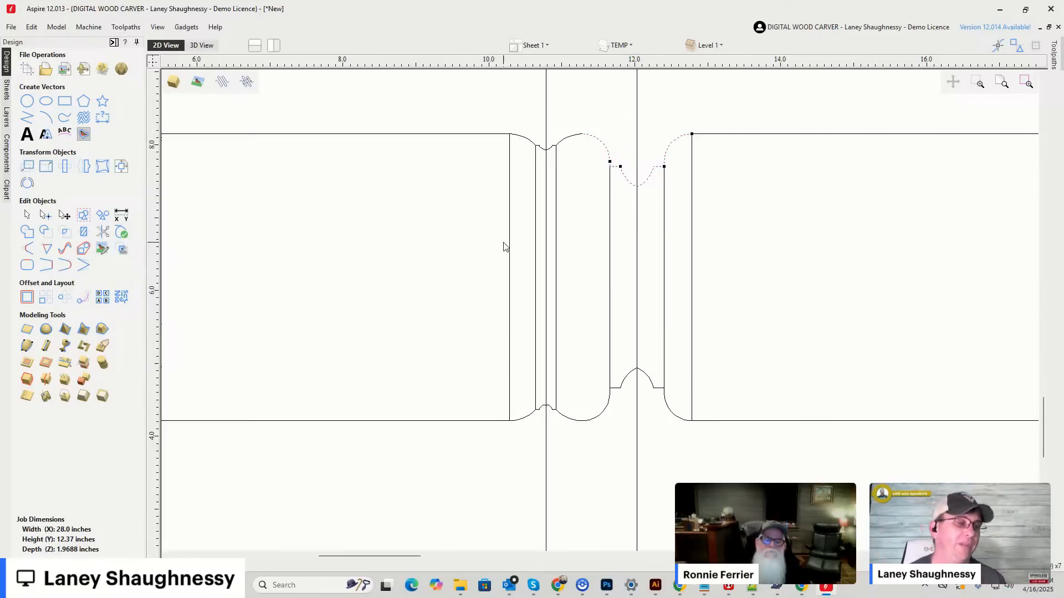
pyautogui.scroll(-4, 505, 247)
pyautogui.scroll(-1, 504, 247)
pyautogui.scroll(5, 481, 258)
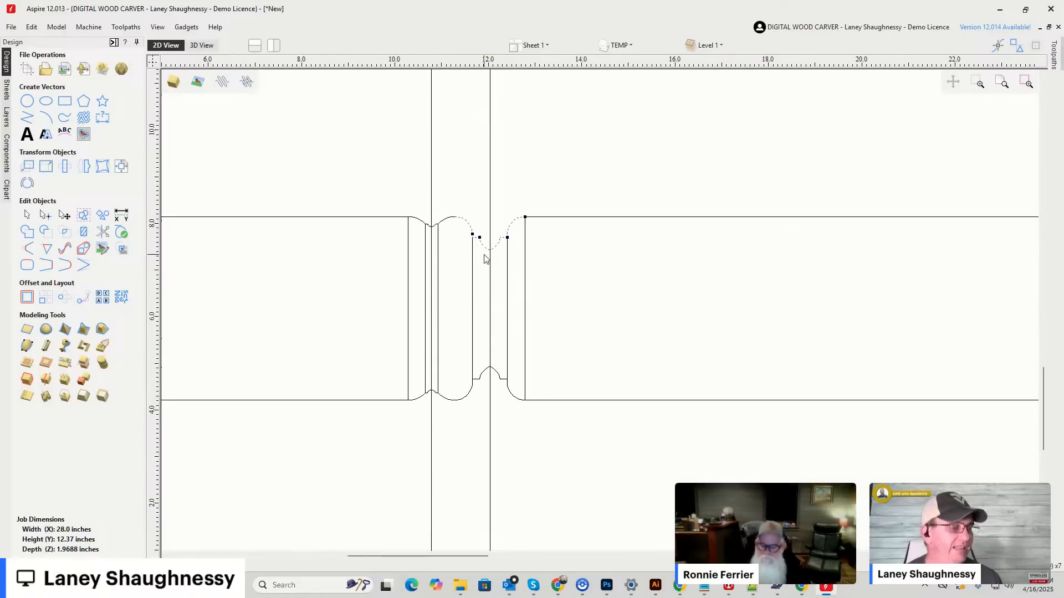
pyautogui.scroll(-3, 483, 246)
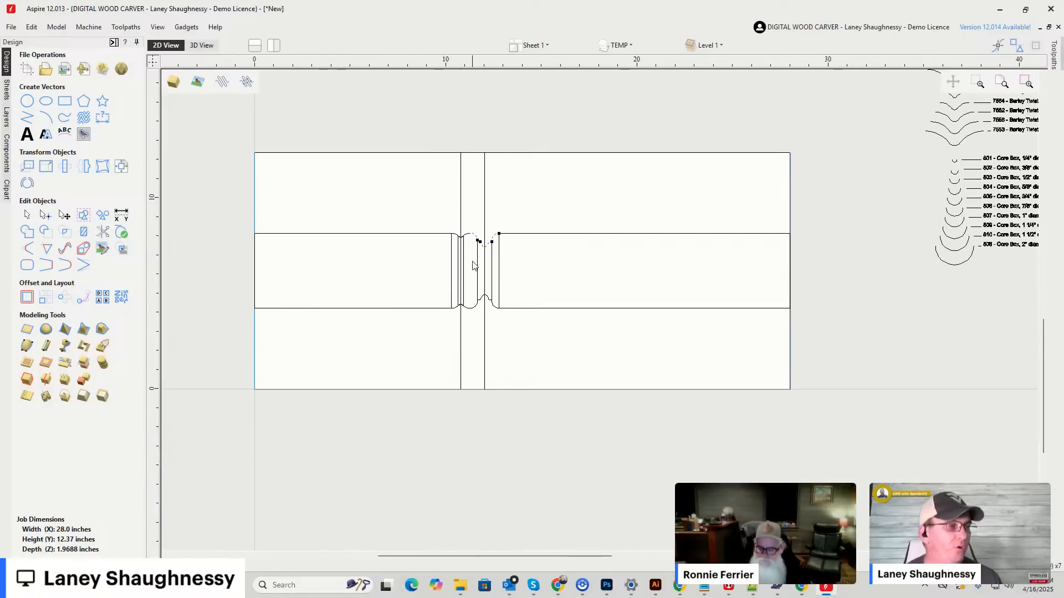
pyautogui.scroll(-2, 588, 169)
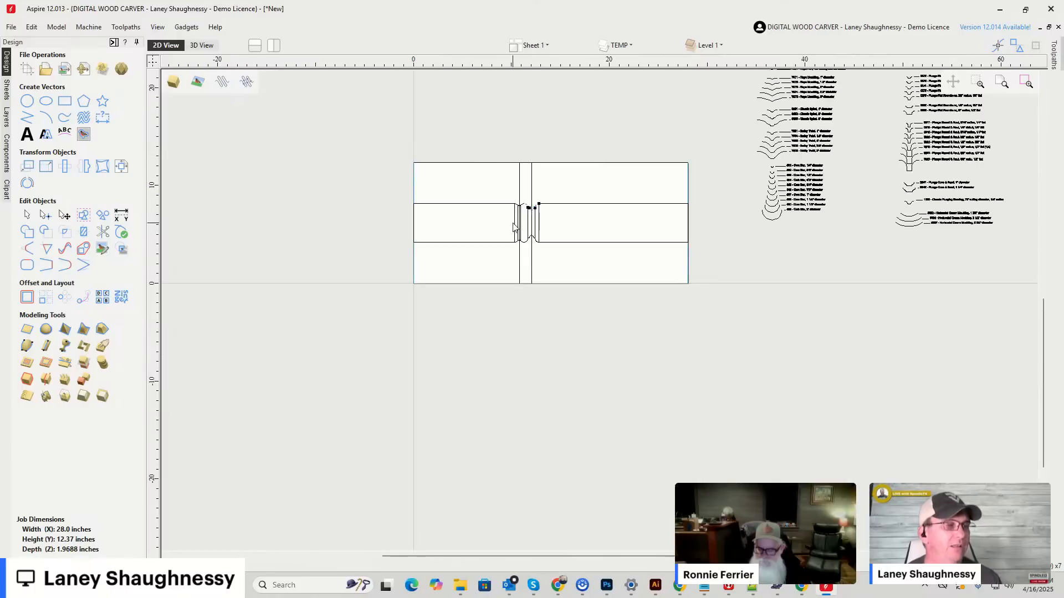
pyautogui.scroll(1, 520, 221)
pyautogui.scroll(1, 246, 81)
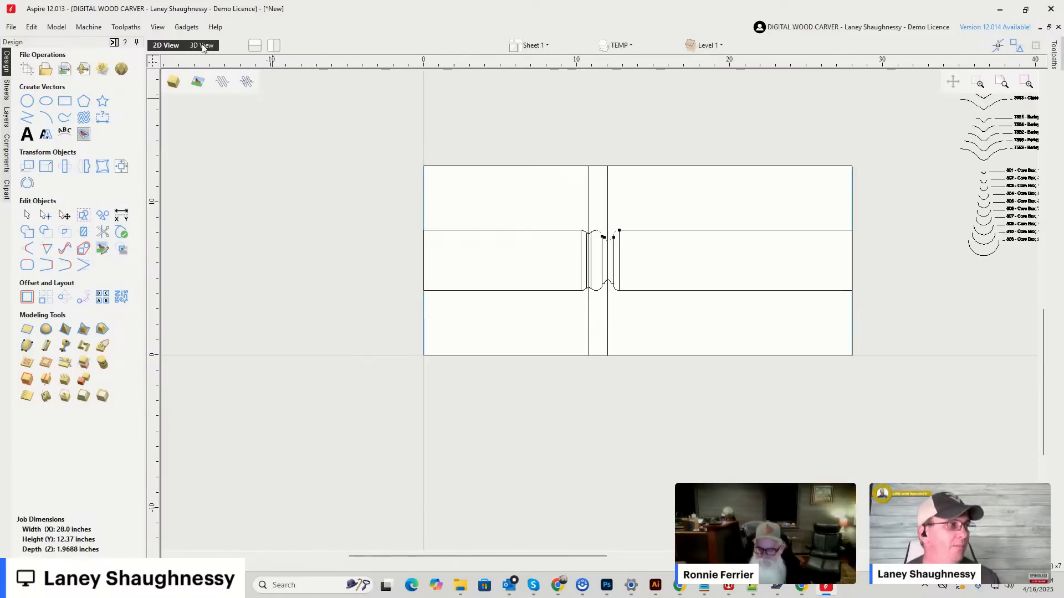
# Inspect the rotary layout in the 3D view, toggling the material block and wrapped display.
pyautogui.click(202, 46)
pyautogui.scroll(-3, 639, 189)
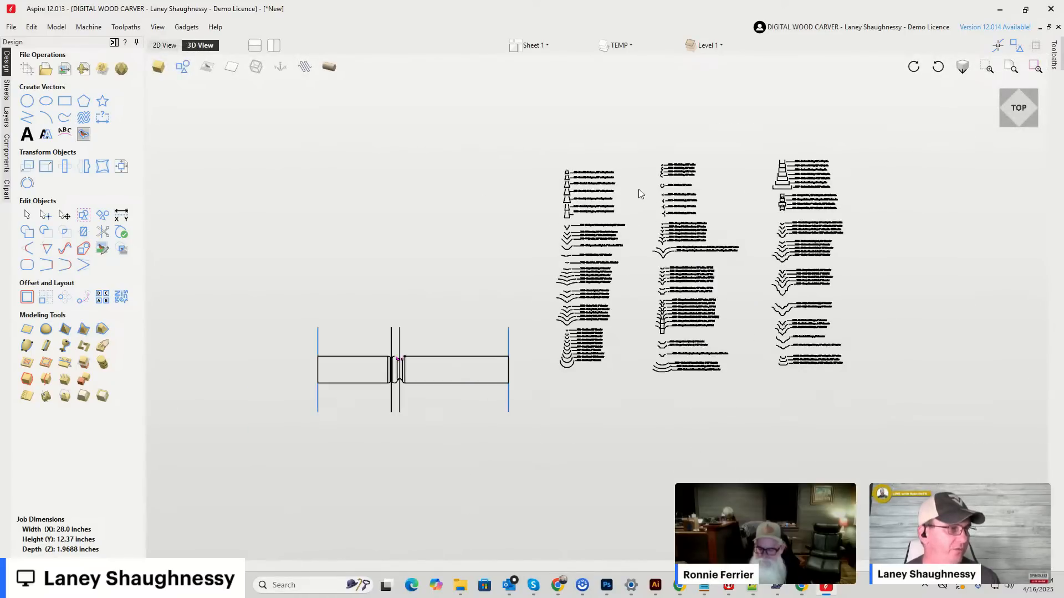
pyautogui.scroll(1, 477, 316)
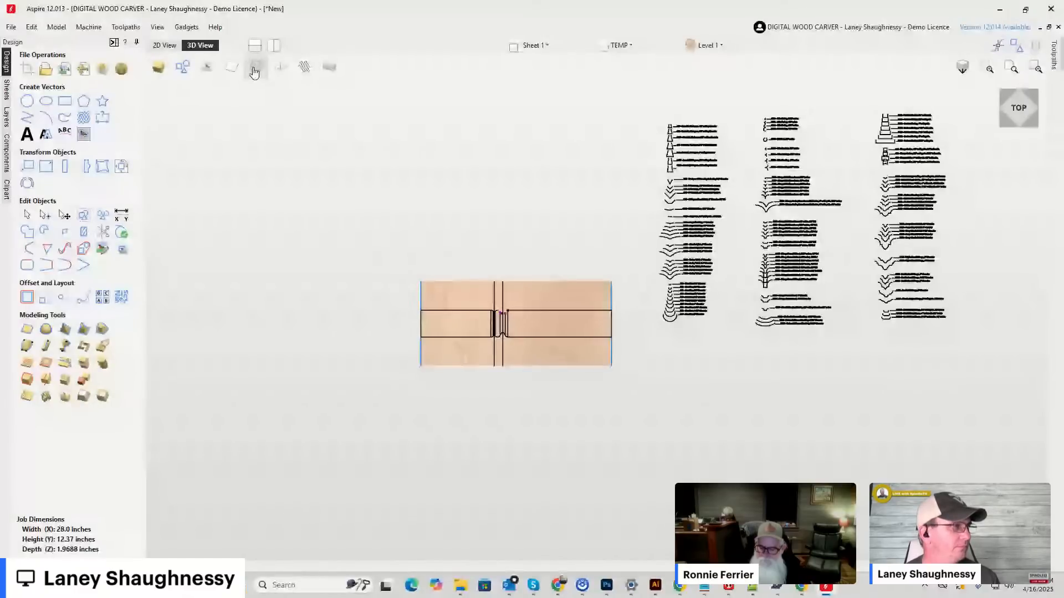
pyautogui.click(327, 68)
pyautogui.scroll(-3, 578, 314)
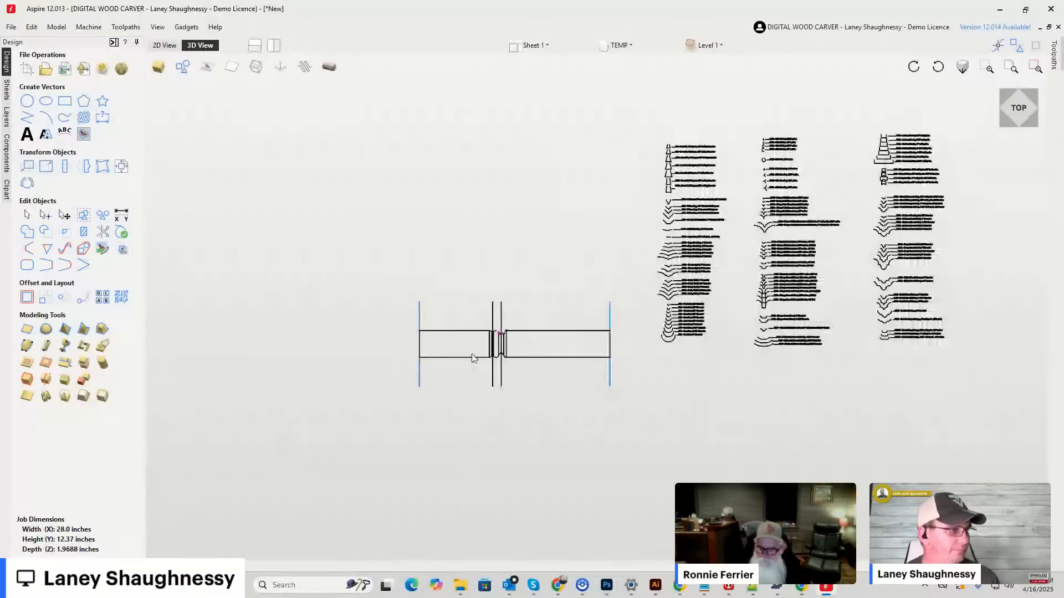
pyautogui.scroll(3, 477, 359)
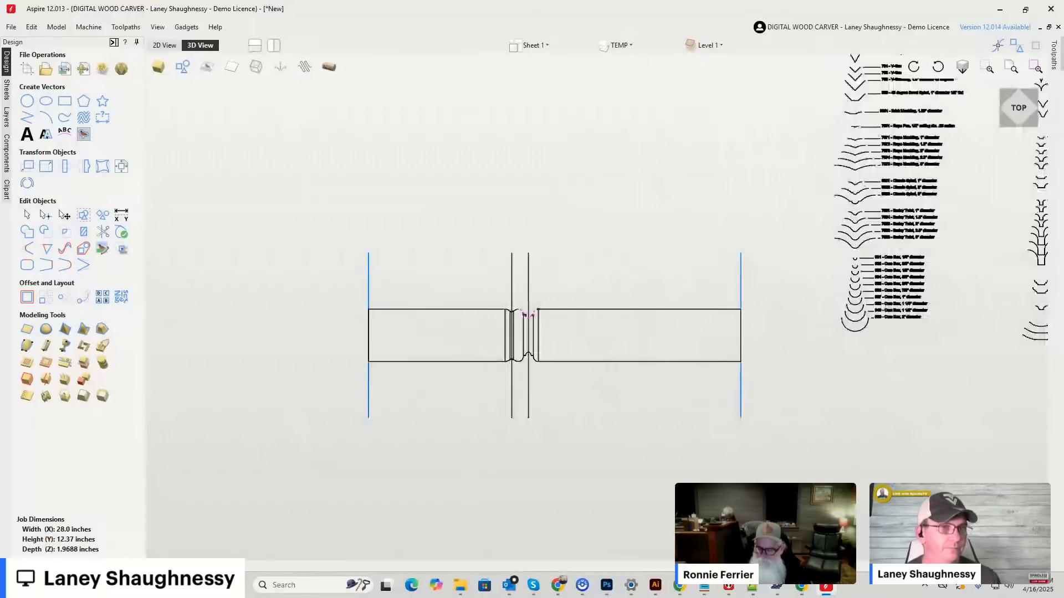
# Inspect the rotary blank in the 3D toolpath preview, followed by the upper Deep Classic Point profile in the 2D view.
pyautogui.moveTo(1028, 111); pyautogui.dragTo(1023, 86)
pyautogui.moveTo(1056, 67)
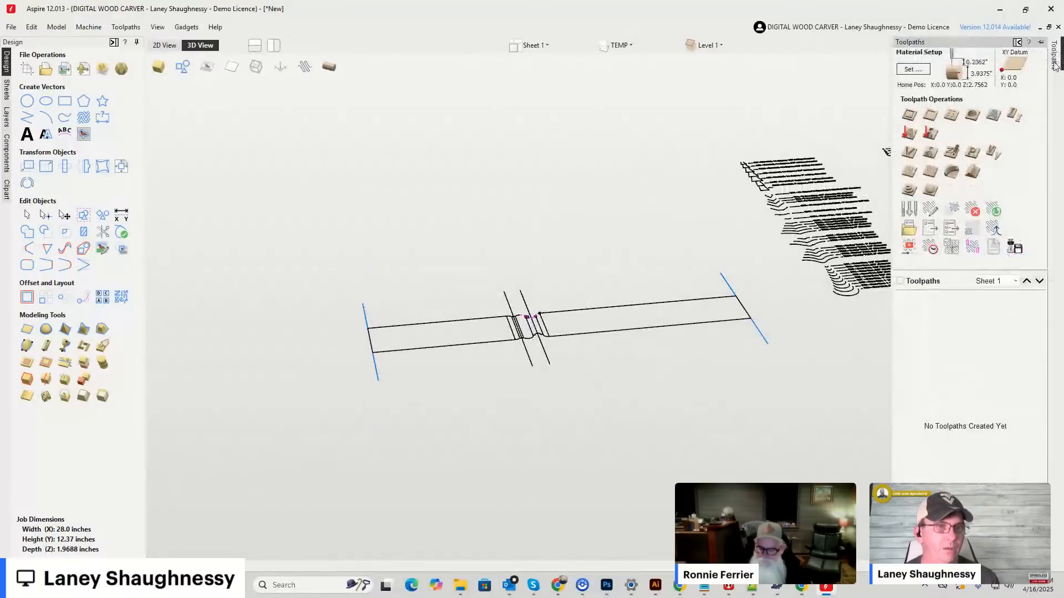
pyautogui.click(914, 250)
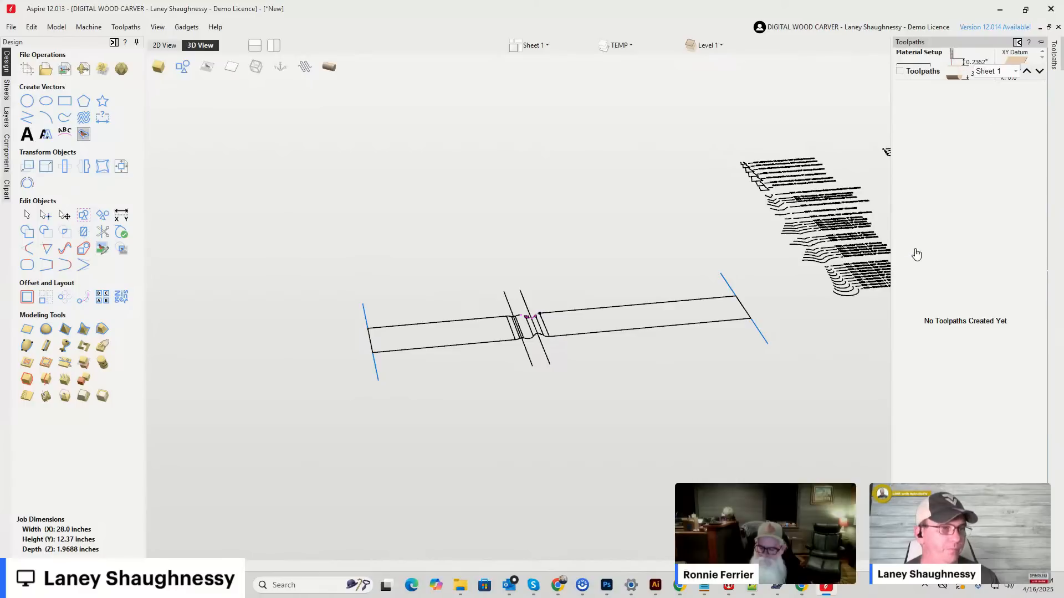
pyautogui.scroll(3, 568, 364)
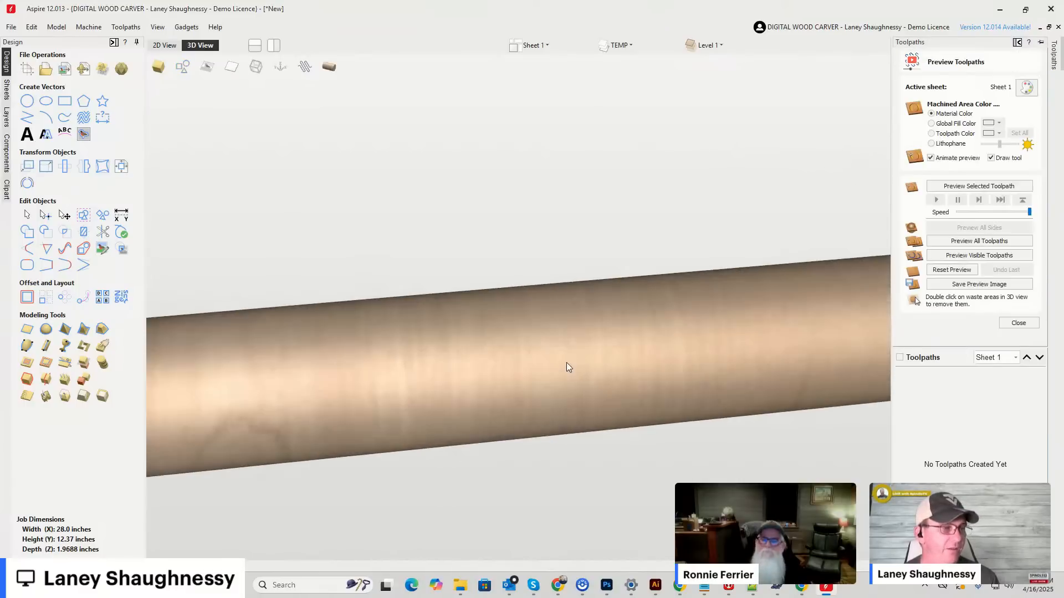
pyautogui.scroll(-4, 434, 261)
pyautogui.click(161, 46)
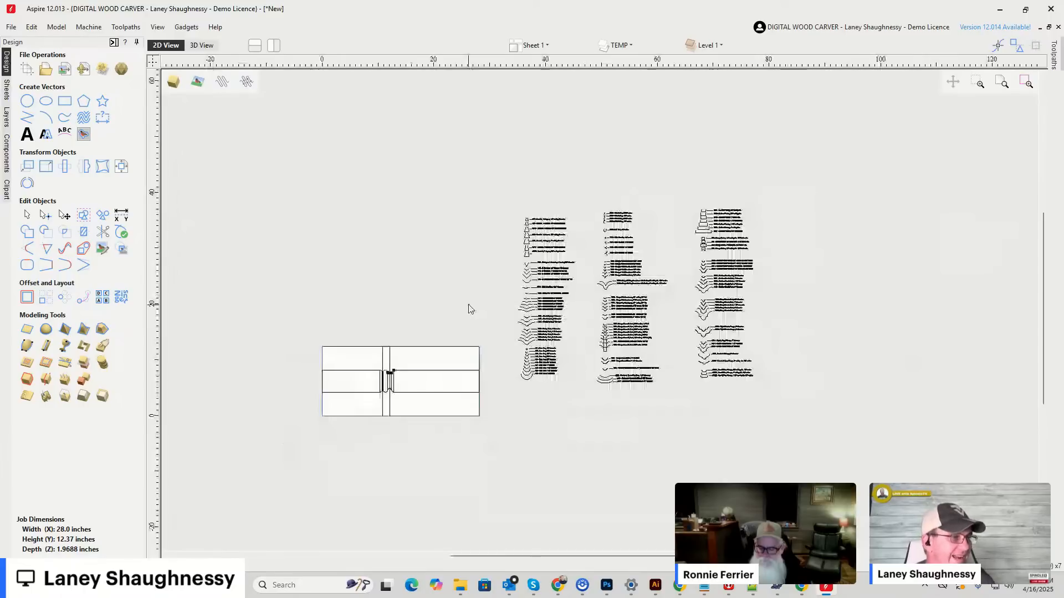
pyautogui.scroll(8, 389, 370)
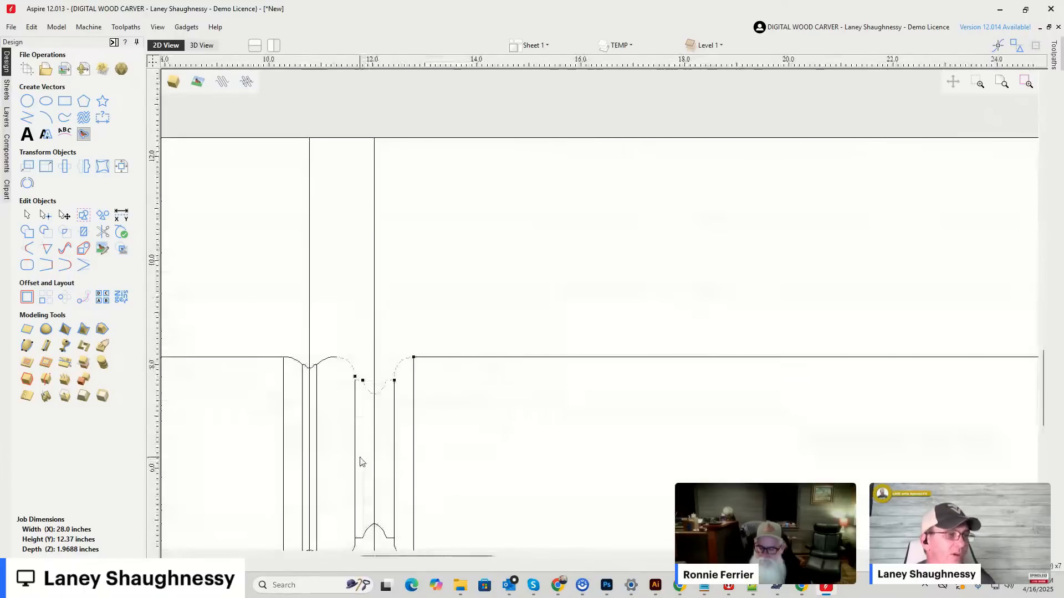
pyautogui.scroll(4, 366, 450)
pyautogui.scroll(-5, 458, 186)
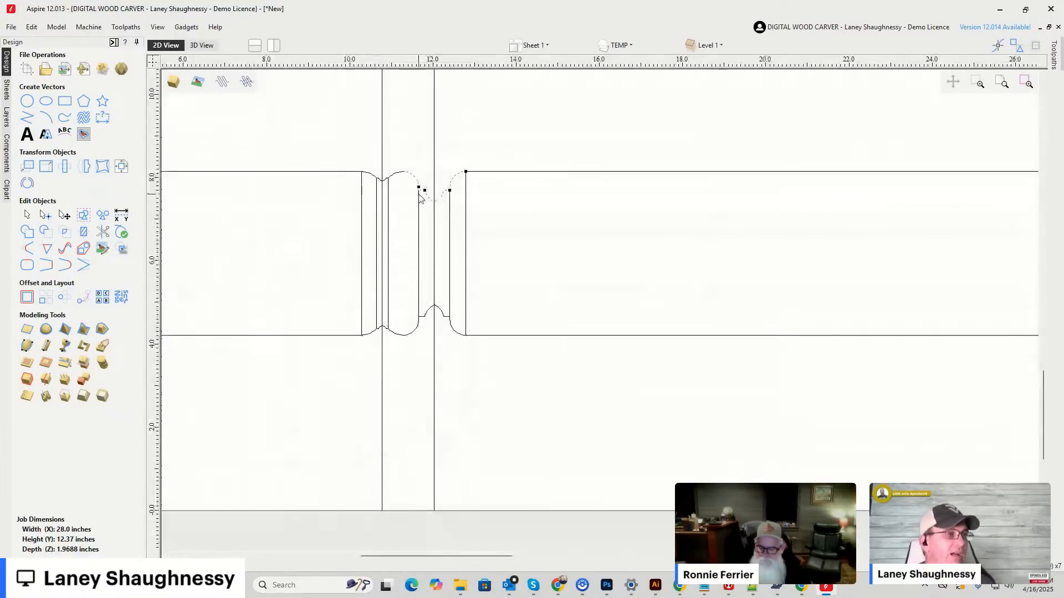
pyautogui.scroll(3, 420, 198)
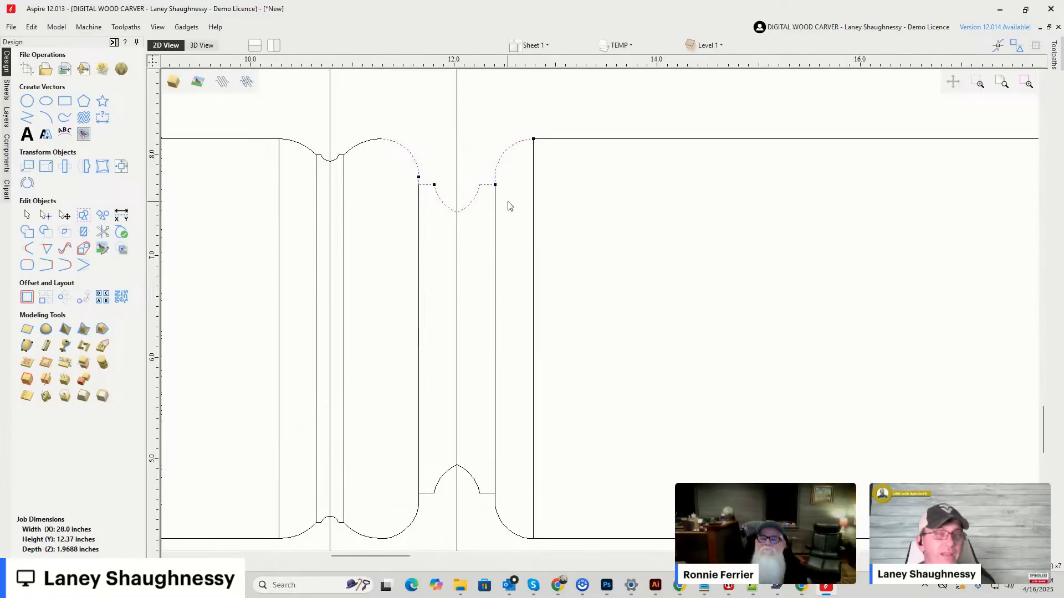
pyautogui.scroll(3, 510, 206)
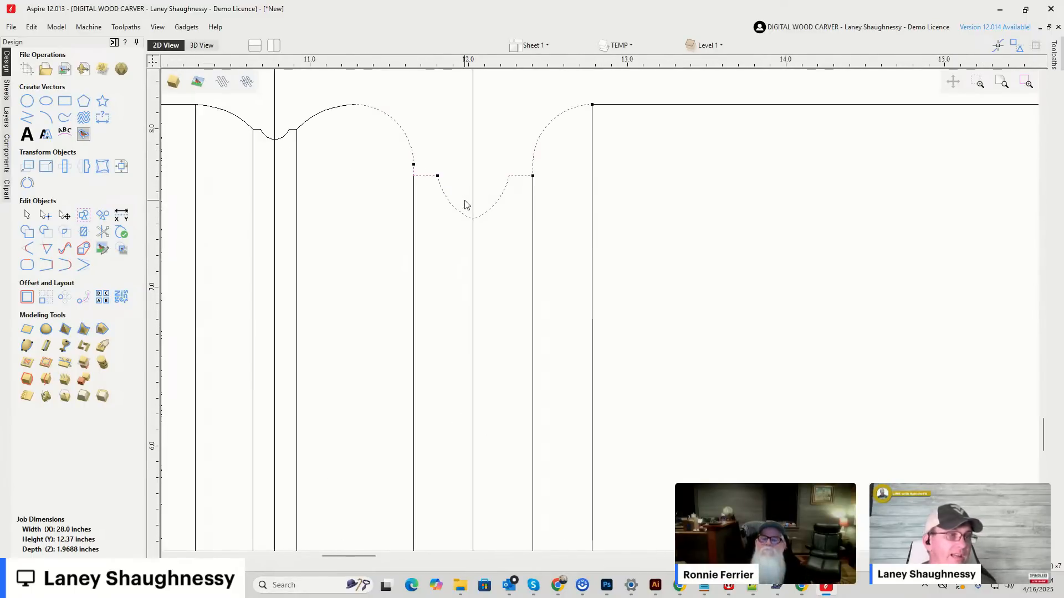
pyautogui.scroll(-3, 466, 204)
# Split the upper Deep Classic Point curve with Cut Vector at its lowest node on the vertical center line.
pyautogui.moveTo(448, 79); pyautogui.dragTo(590, 255)
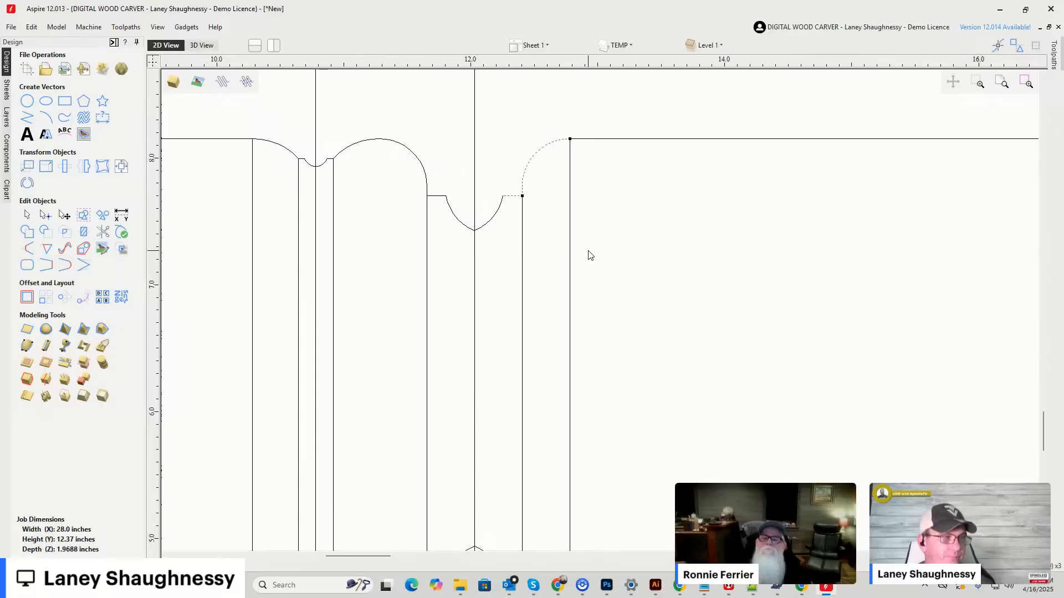
pyautogui.keyDown('shift'); pyautogui.click(498, 214); pyautogui.keyUp('shift')
pyautogui.scroll(3, 468, 243)
pyautogui.click(47, 216)
pyautogui.rightClick(485, 214)
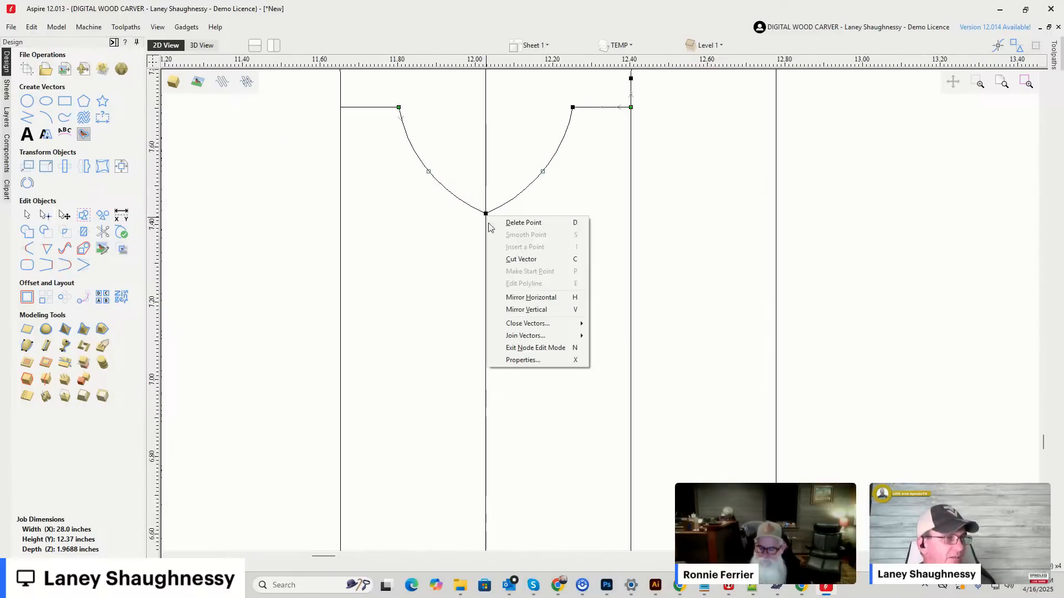
pyautogui.click(502, 260)
pyautogui.scroll(-2, 498, 263)
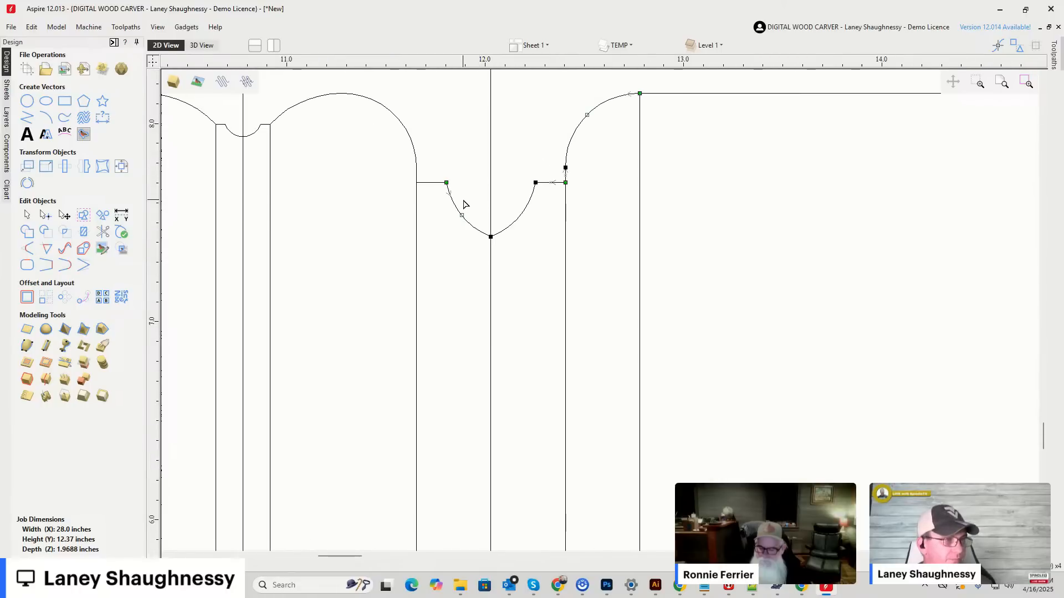
# Select the right-half pieces of the upper Deep Classic Point profile and join them into one open vector.
pyautogui.click(27, 215)
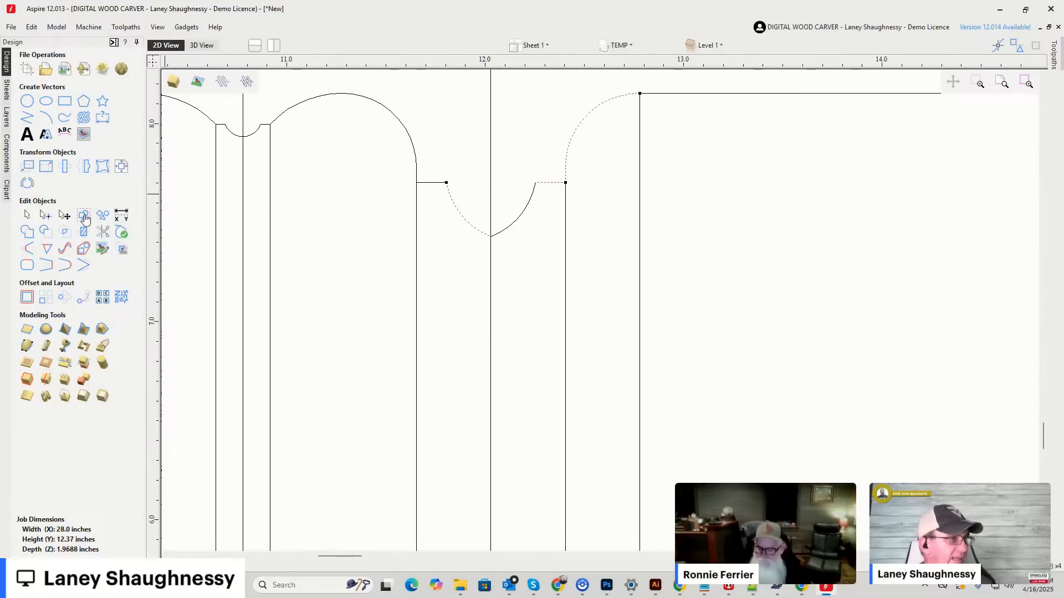
pyautogui.keyDown('shift'); pyautogui.click(516, 220); pyautogui.keyUp('shift')
pyautogui.keyDown('shift'); pyautogui.click(461, 218); pyautogui.keyUp('shift')
pyautogui.scroll(-1, 441, 282)
pyautogui.scroll(-1, 449, 278)
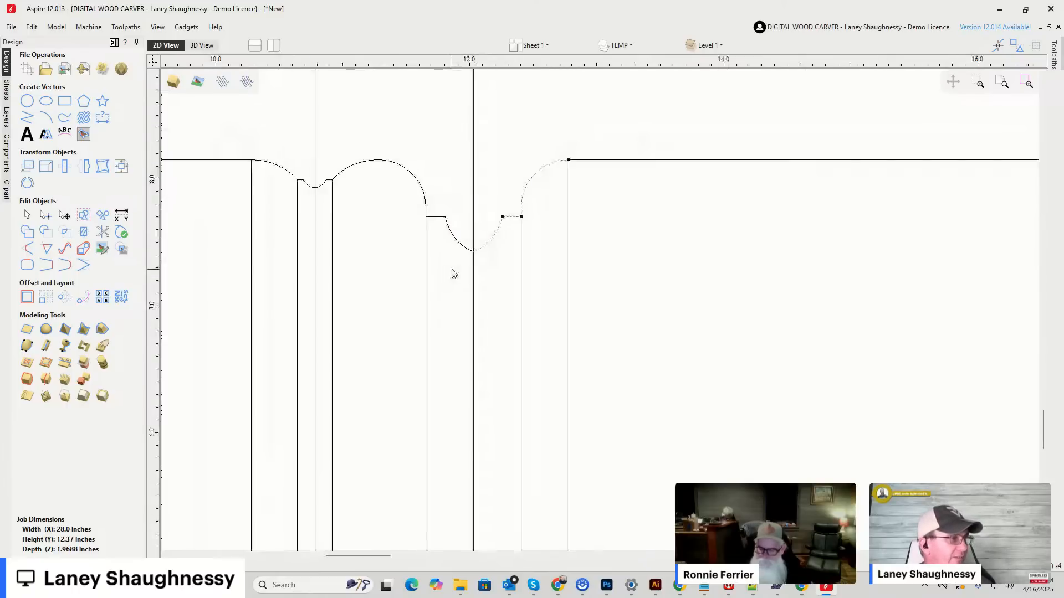
pyautogui.click(27, 266)
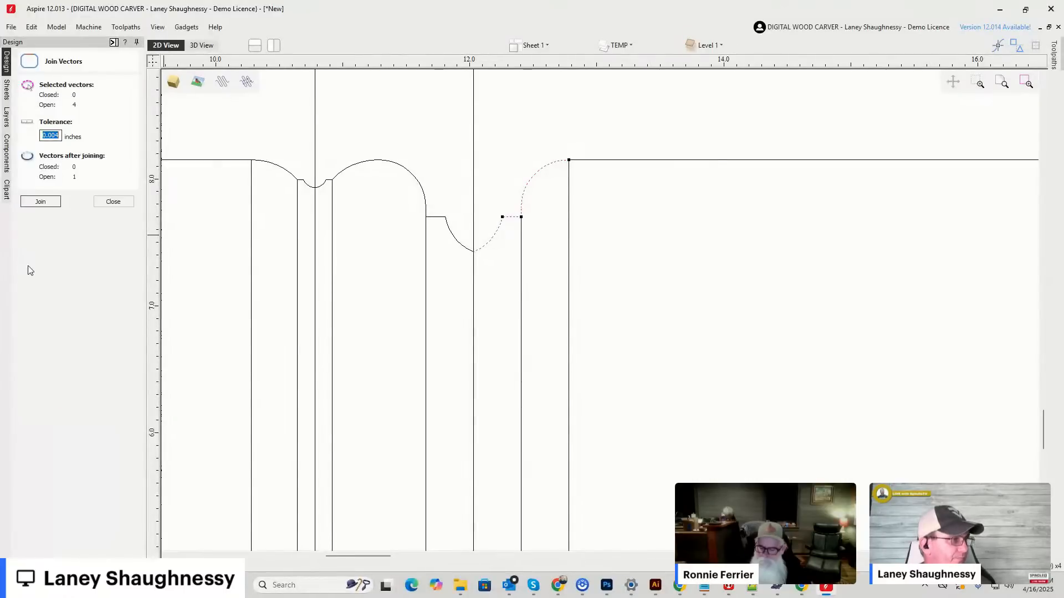
pyautogui.click(39, 202)
pyautogui.click(113, 203)
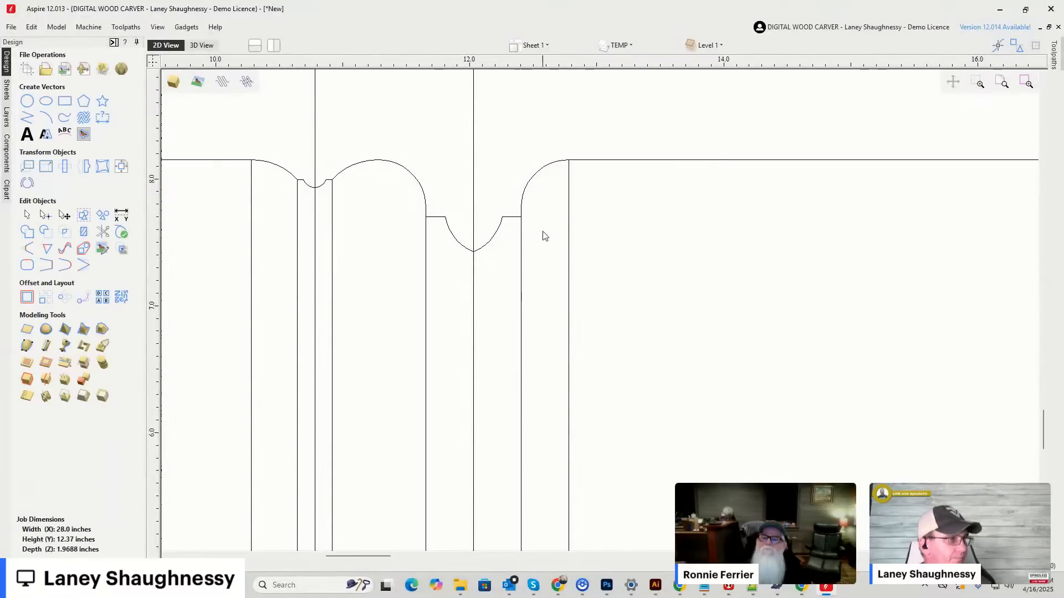
# Create a Form Tool in the Tool Database from the joined half profile, with 2 flutes and new cutting settings.
pyautogui.click(518, 220)
pyautogui.scroll(-3, 464, 194)
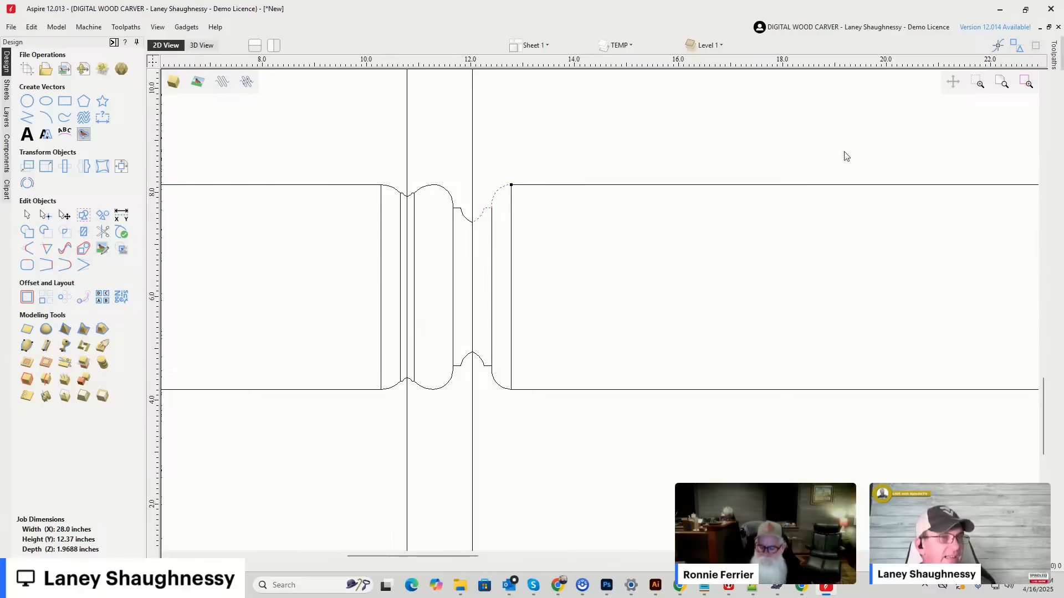
pyautogui.moveTo(1055, 65)
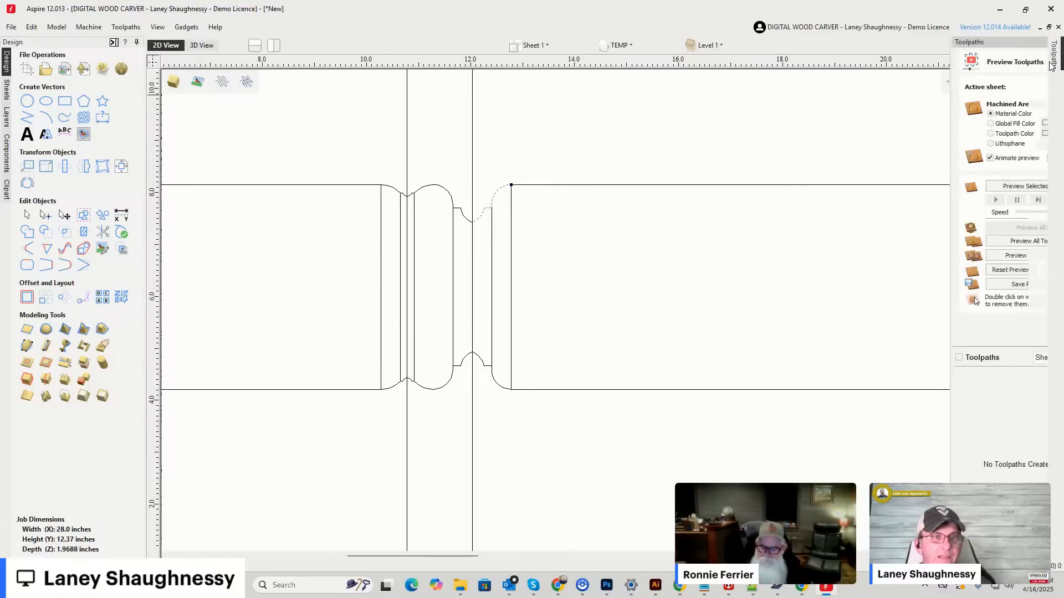
pyautogui.click(1016, 323)
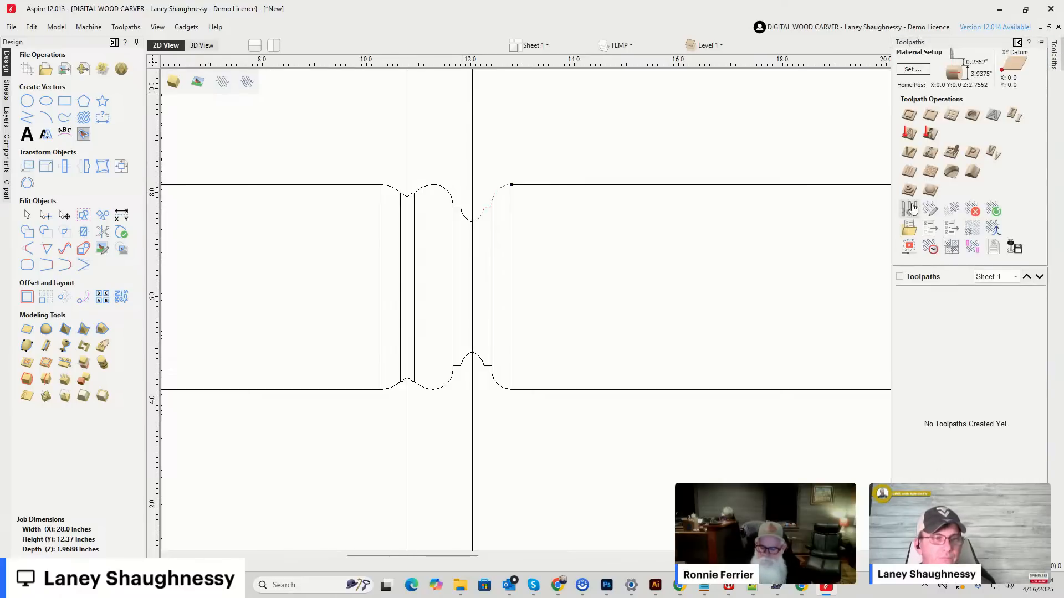
pyautogui.click(910, 210)
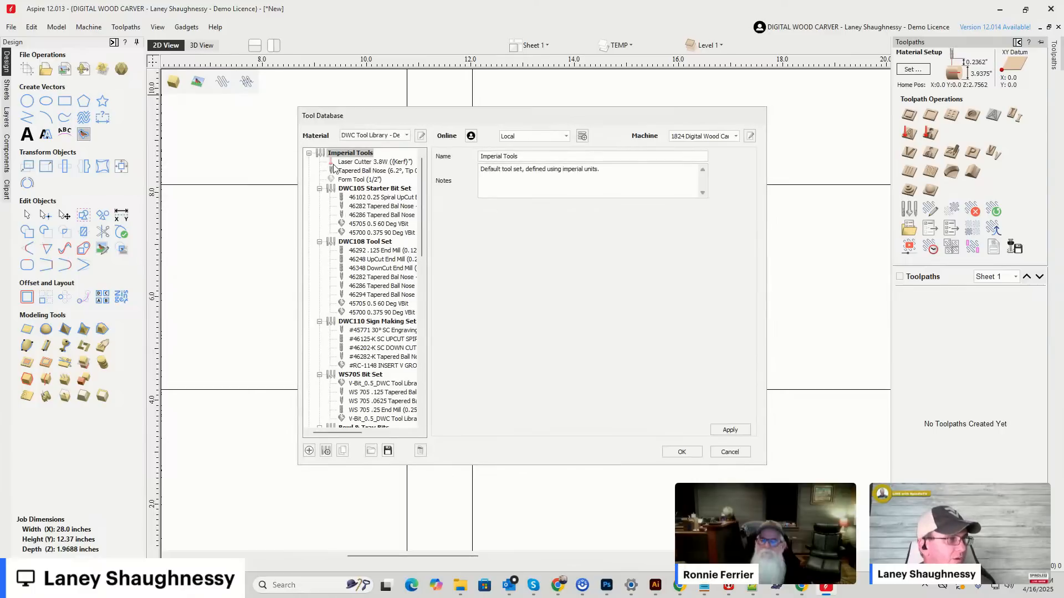
pyautogui.click(309, 450)
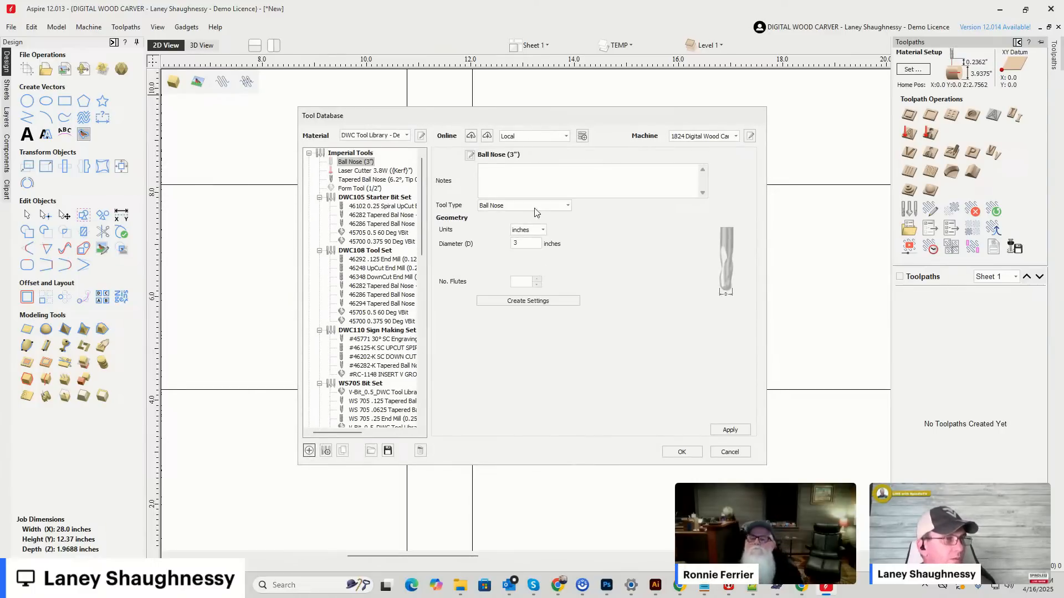
pyautogui.click(524, 206)
pyautogui.click(486, 290)
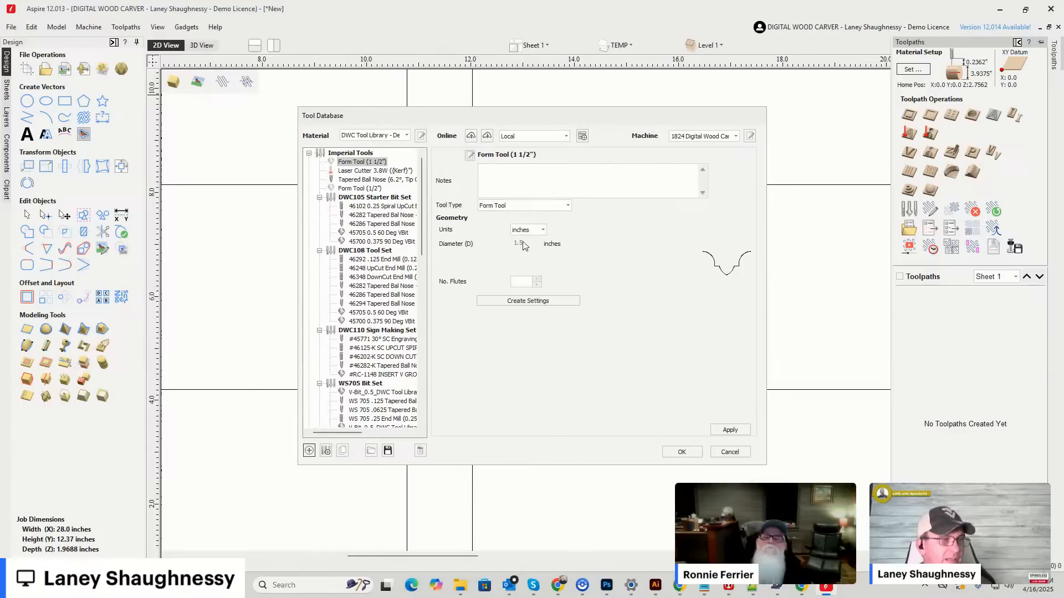
pyautogui.click(537, 280)
pyautogui.click(528, 300)
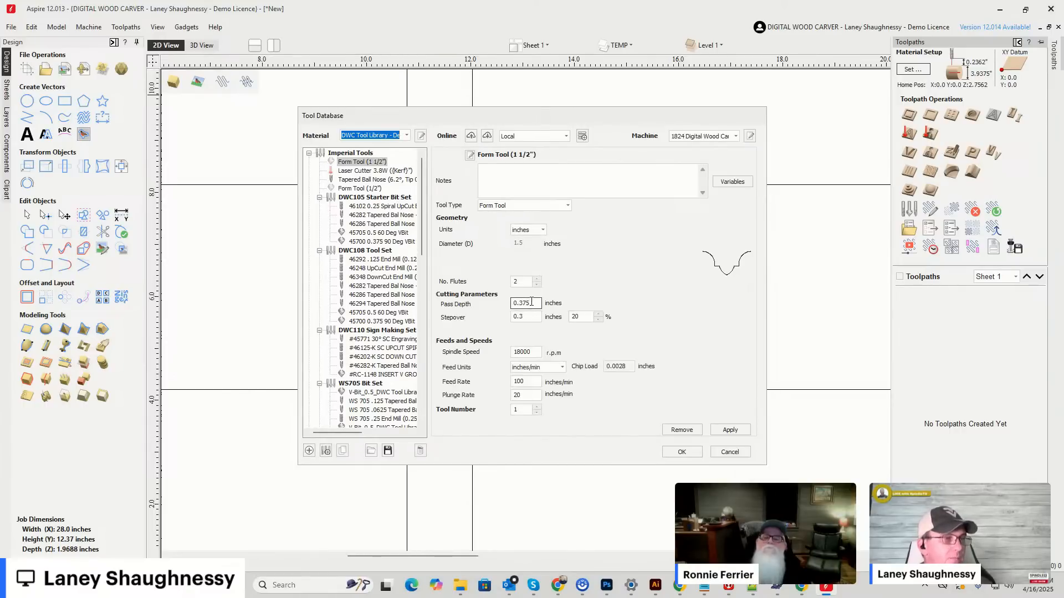
# Set the form tool's pass depth to .125 inches, spindle speed to 16500 rpm and plunge rate to 50 inches/min, and save it.
pyautogui.moveTo(532, 302); pyautogui.dragTo(471, 310)
pyautogui.write('.')
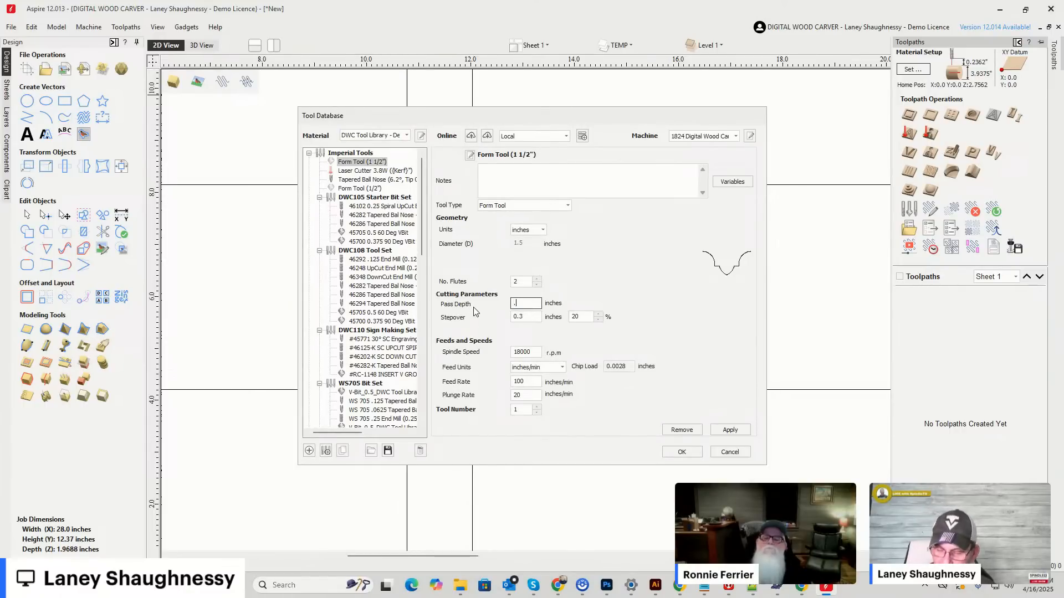
pyautogui.write('125')
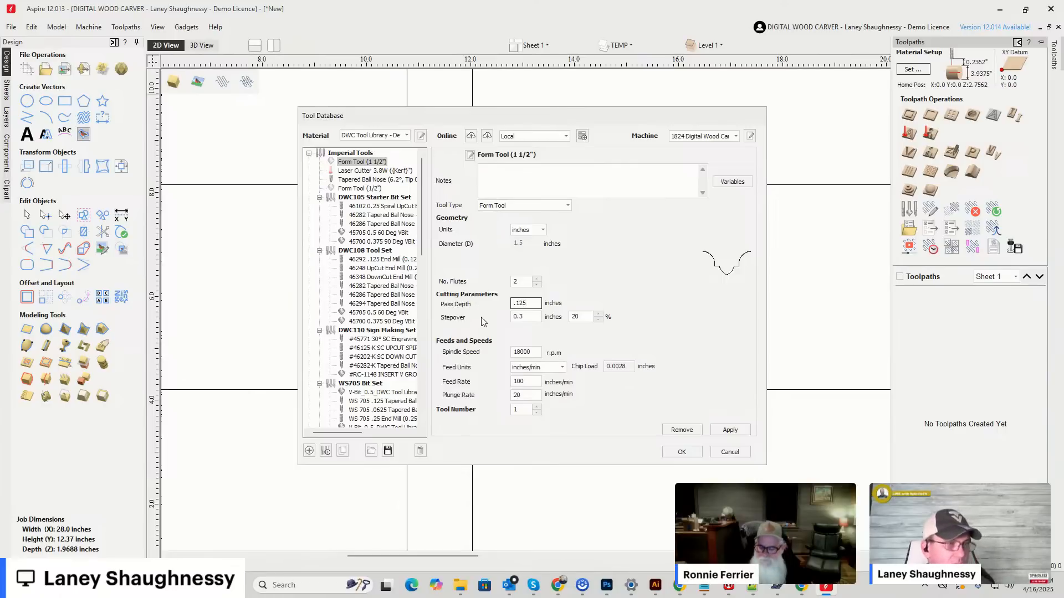
pyautogui.doubleClick(530, 352)
pyautogui.write('165')
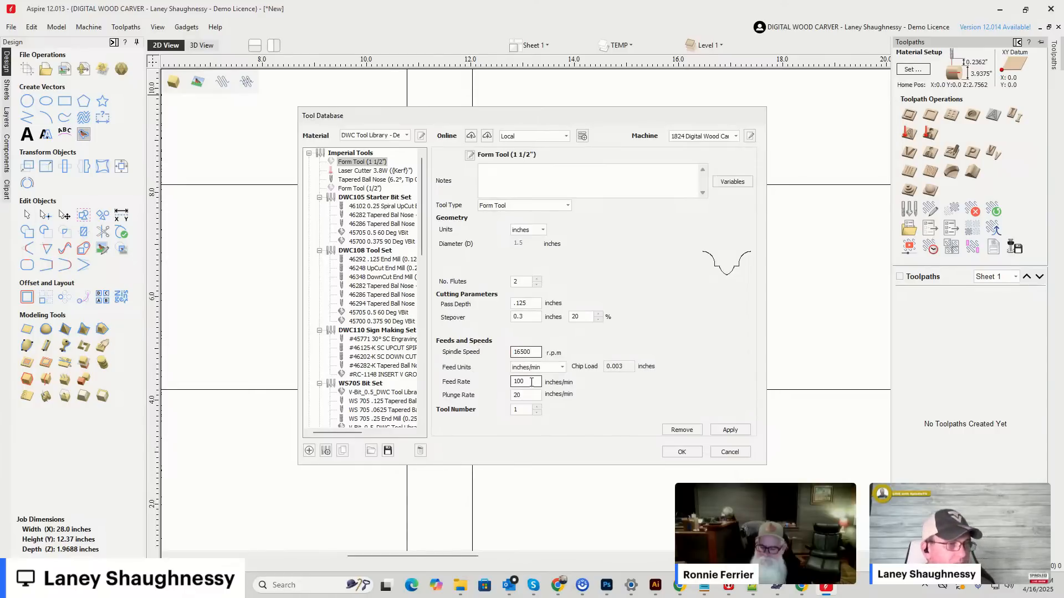
pyautogui.click(515, 410)
pyautogui.doubleClick(518, 395)
pyautogui.write('50')
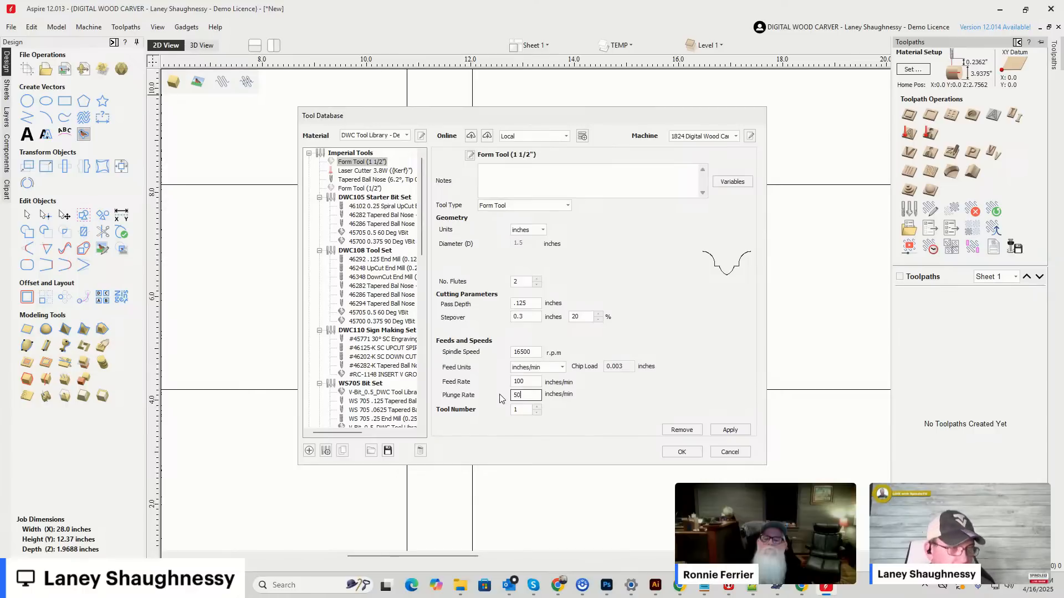
pyautogui.click(733, 432)
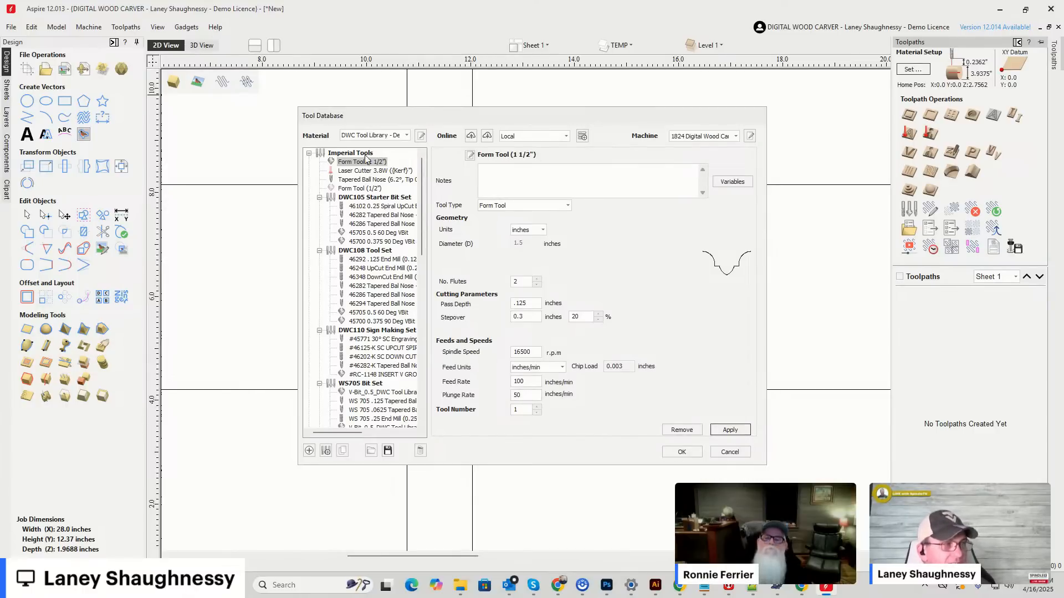
pyautogui.click(682, 452)
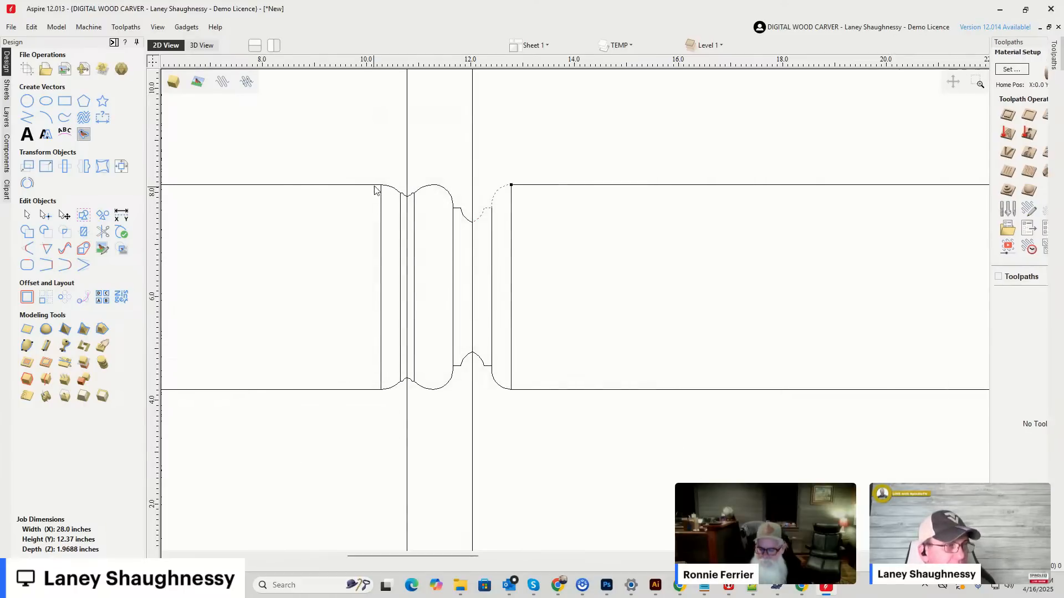
# Split the small bottom arc of the upper Classic Spiral profile with Cut Vector at the vertical center line.
pyautogui.scroll(6, 418, 196)
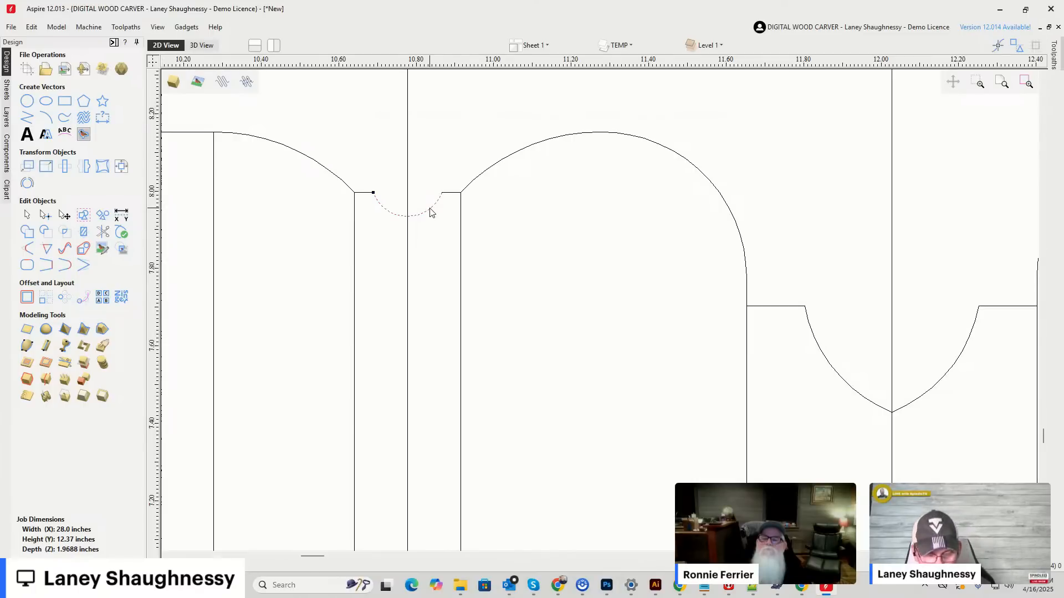
pyautogui.rightClick(408, 217)
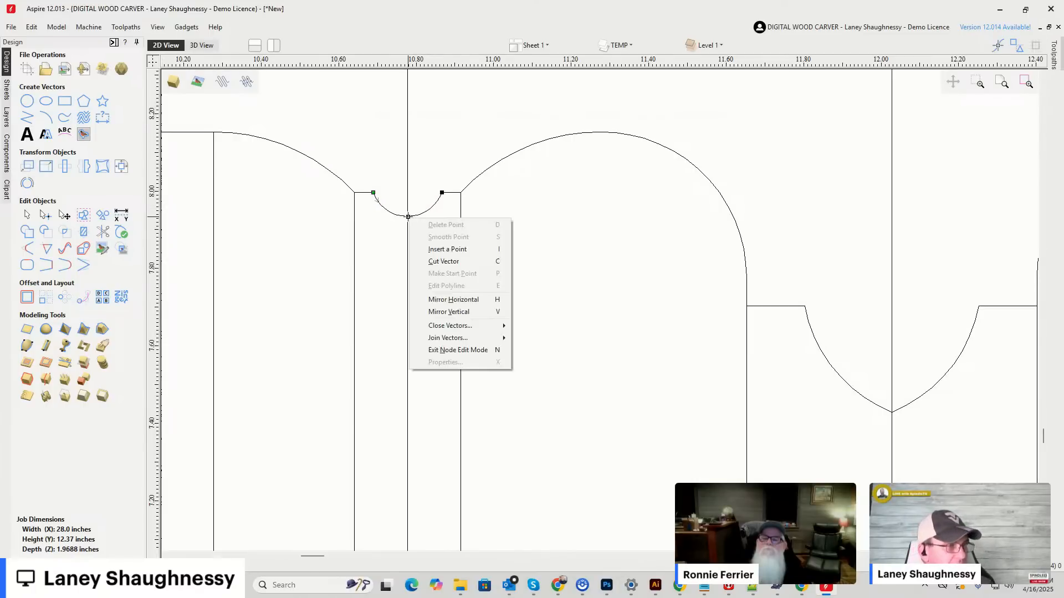
pyautogui.click(432, 262)
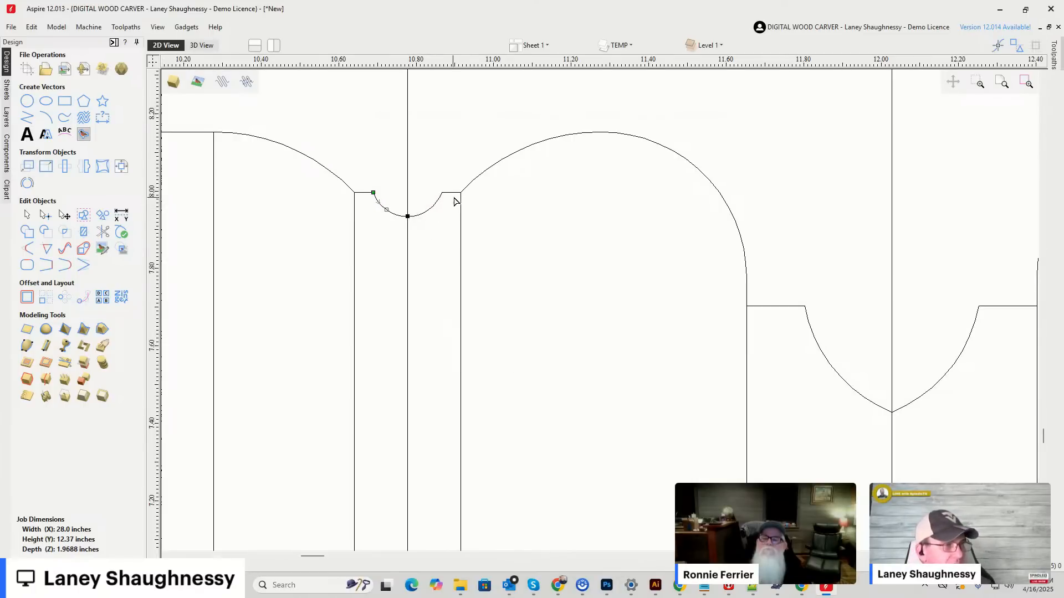
# Select the right-half pieces of the upper Classic Spiral profile and join them into one open vector.
pyautogui.click(421, 206)
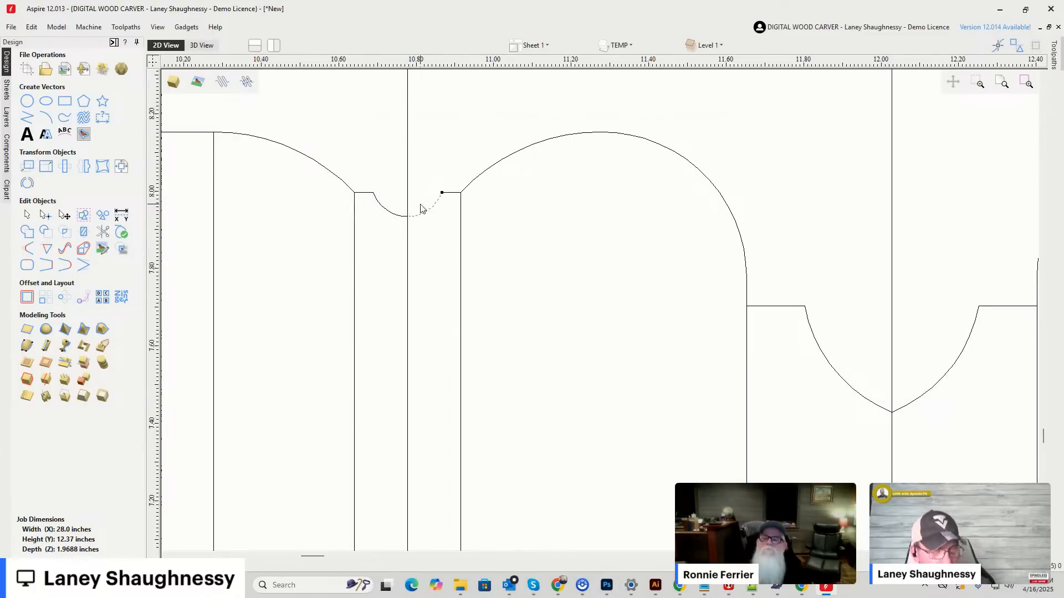
pyautogui.press('capslock')
pyautogui.click(456, 192)
pyautogui.click(478, 180)
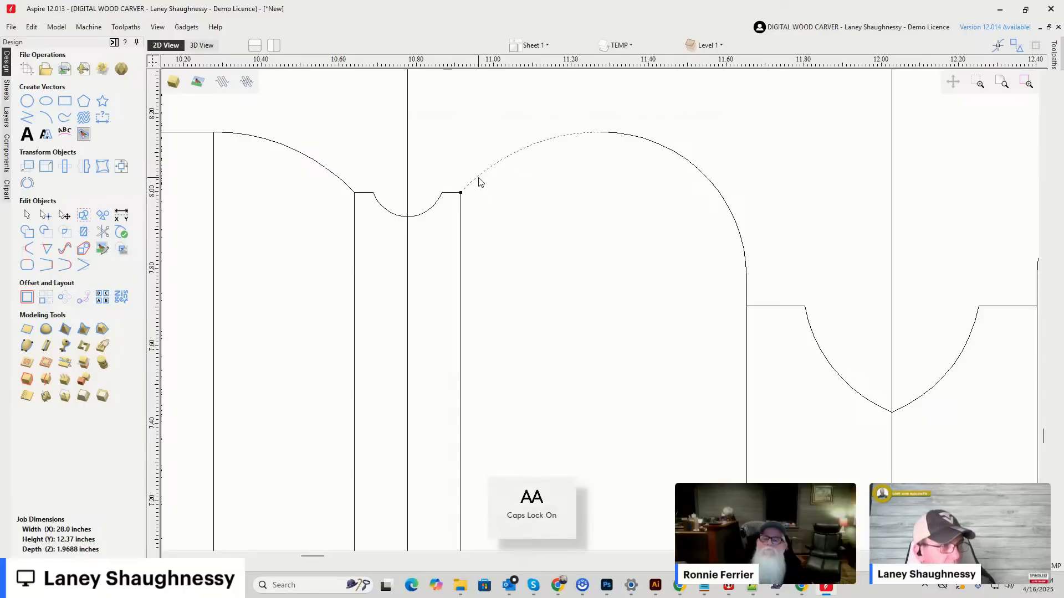
pyautogui.keyDown('shift'); pyautogui.click(450, 193); pyautogui.keyUp('shift')
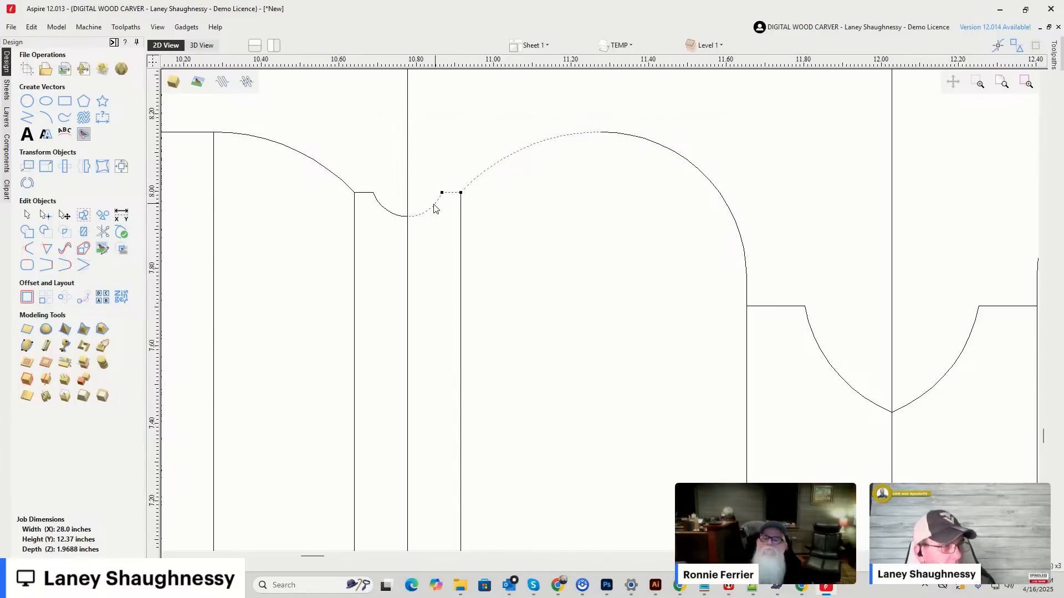
pyautogui.click(27, 298)
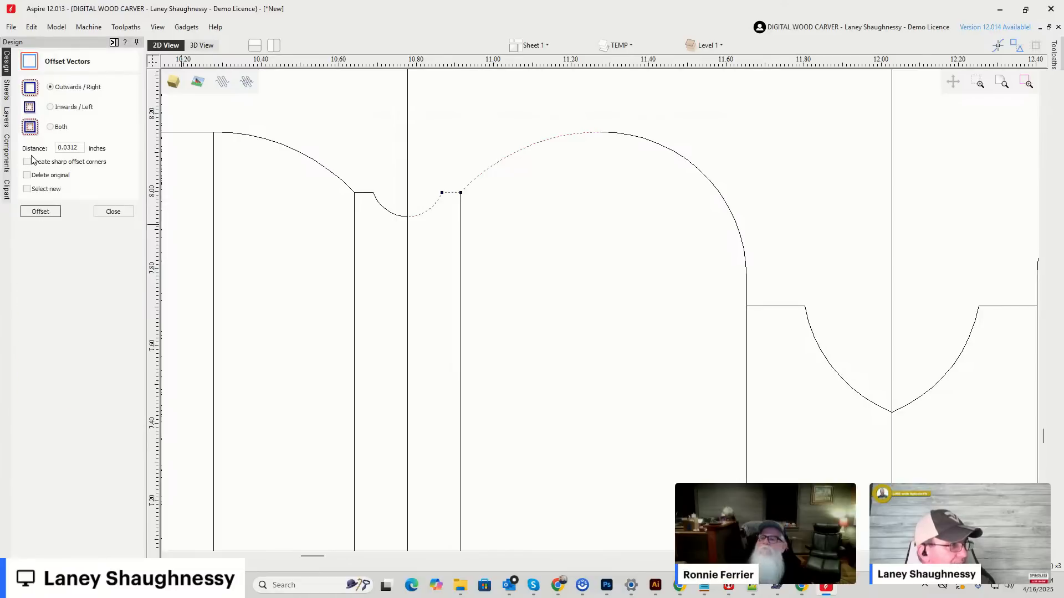
pyautogui.click(113, 212)
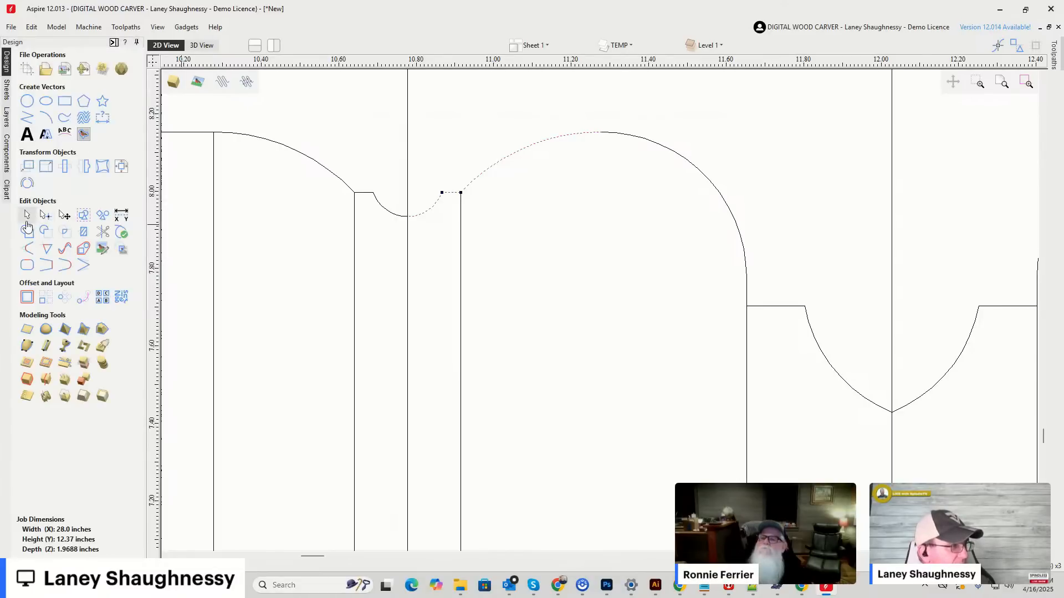
pyautogui.click(27, 265)
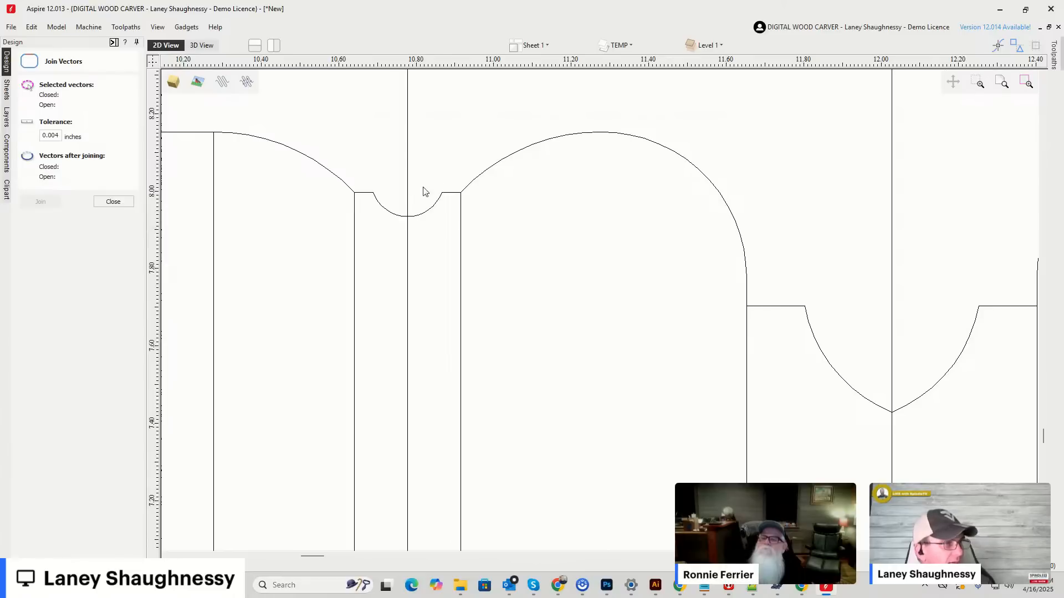
# Create a Form Tool in the Tool Database from the joined Classic Spiral half profile, with 2 flutes and new cutting settings.
pyautogui.click(429, 210)
pyautogui.scroll(-3, 410, 221)
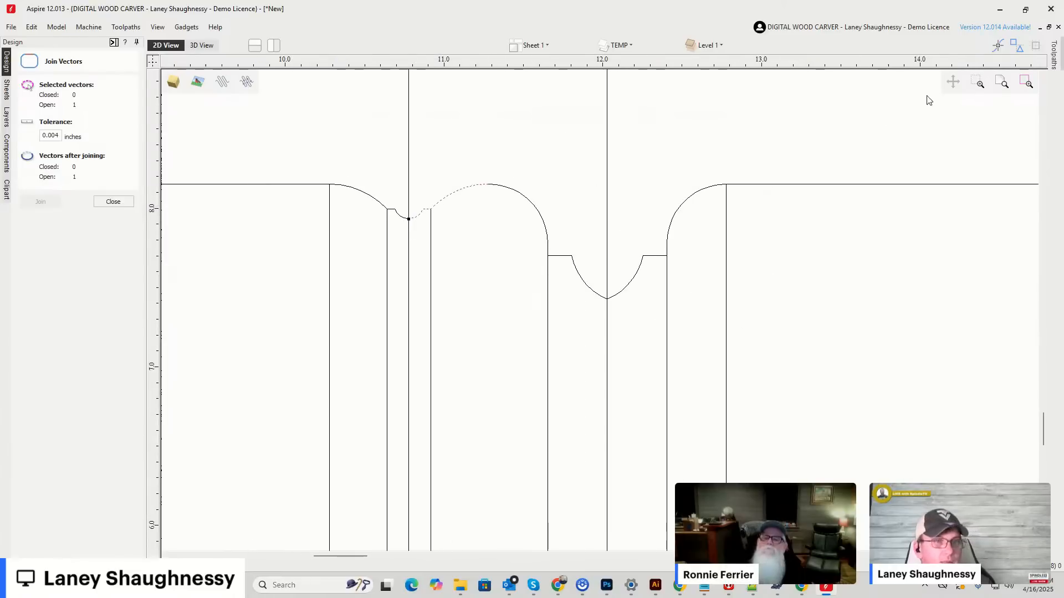
pyautogui.moveTo(1060, 50)
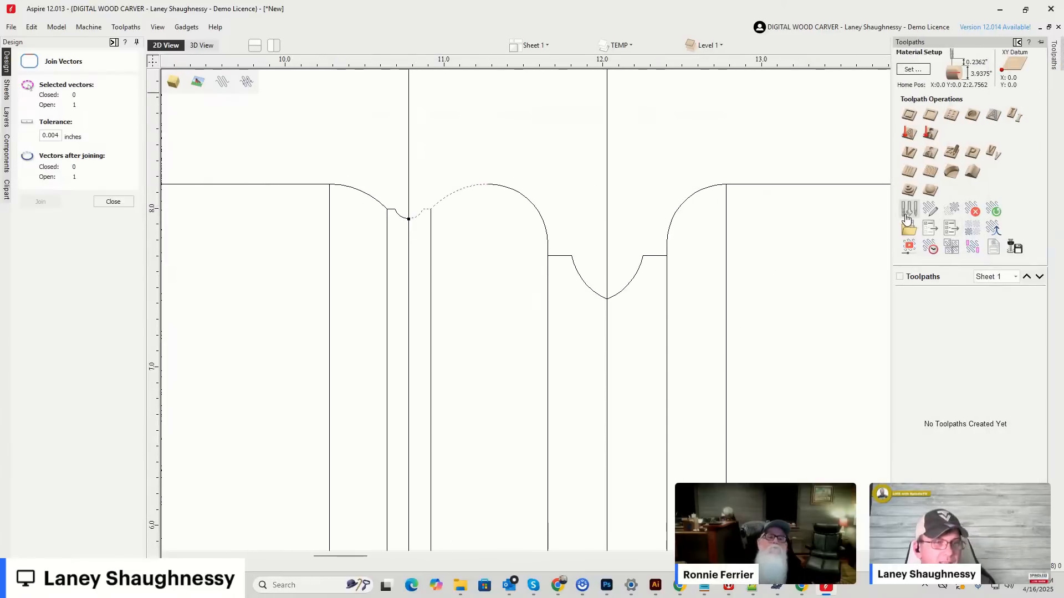
pyautogui.click(907, 216)
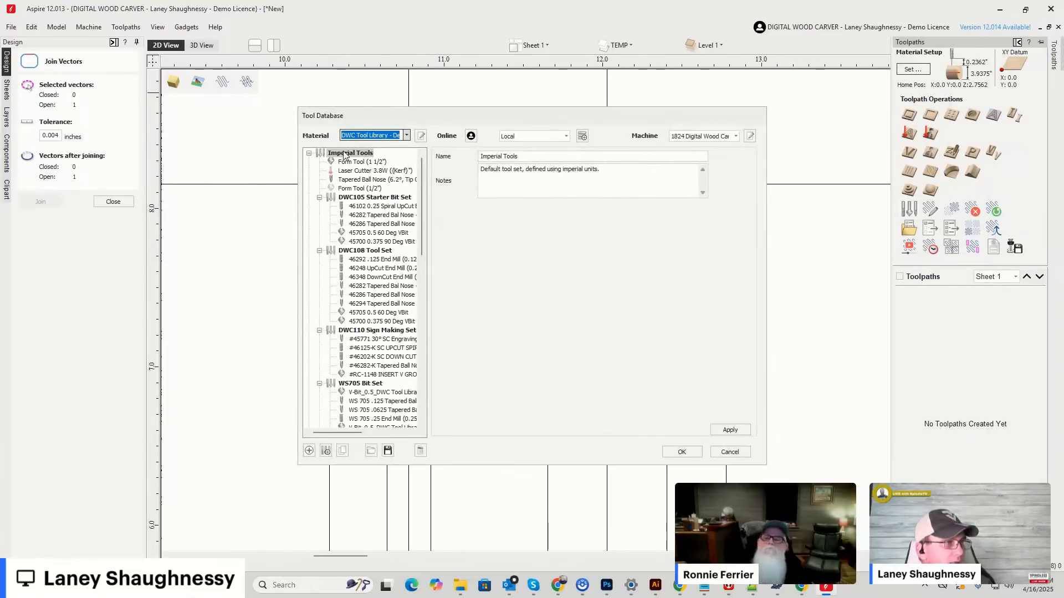
pyautogui.click(309, 450)
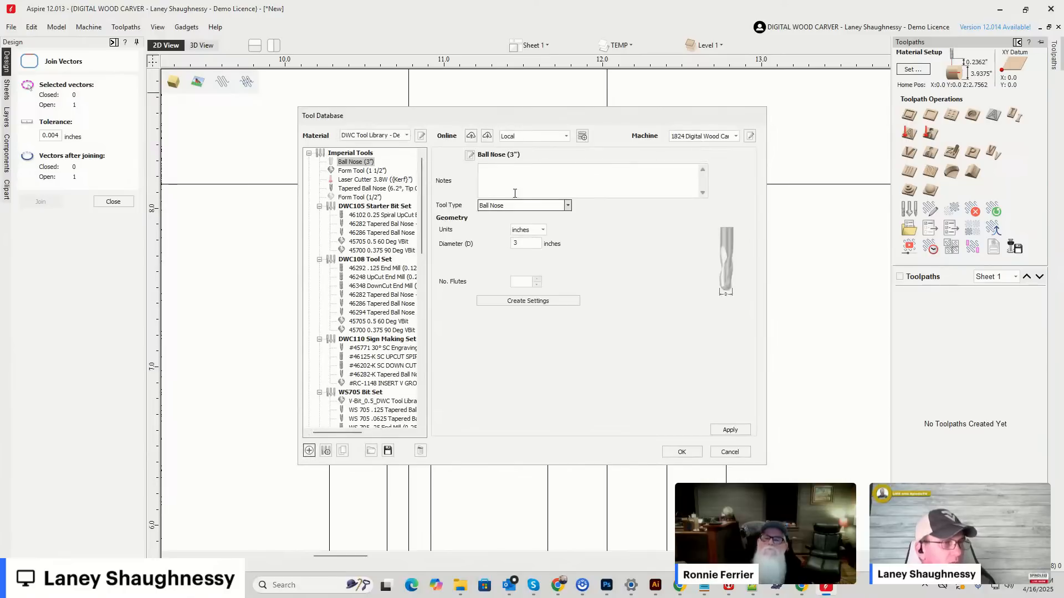
pyautogui.click(511, 209)
pyautogui.click(502, 284)
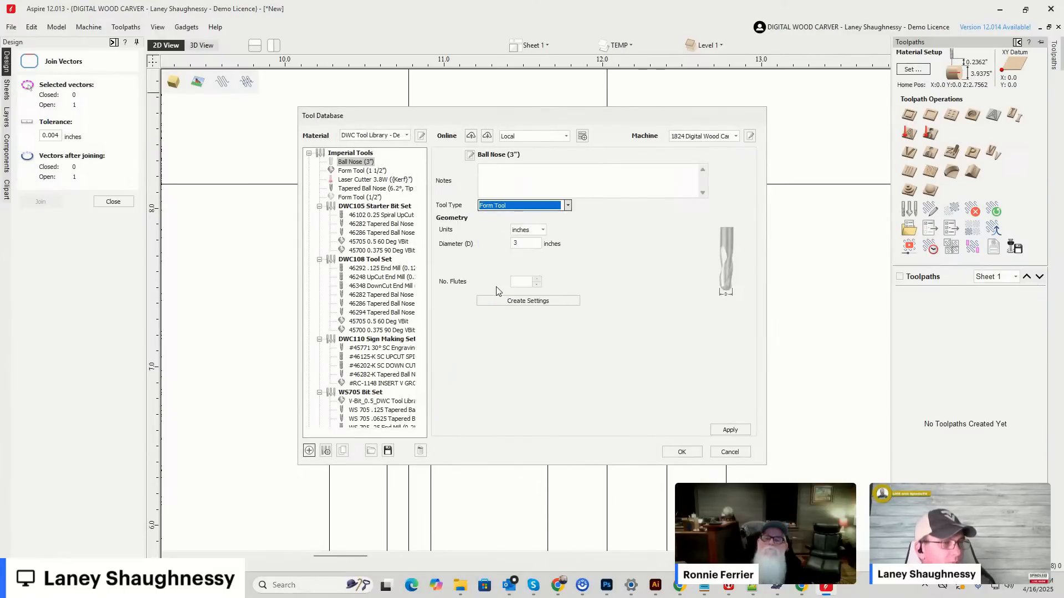
pyautogui.click(530, 303)
# Set the form tool's pass depth to .125 inches, spindle speed to 18000 rpm, feed rate to 75 and plunge rate to 25 inches/min, and save it.
pyautogui.moveTo(530, 304); pyautogui.dragTo(475, 304)
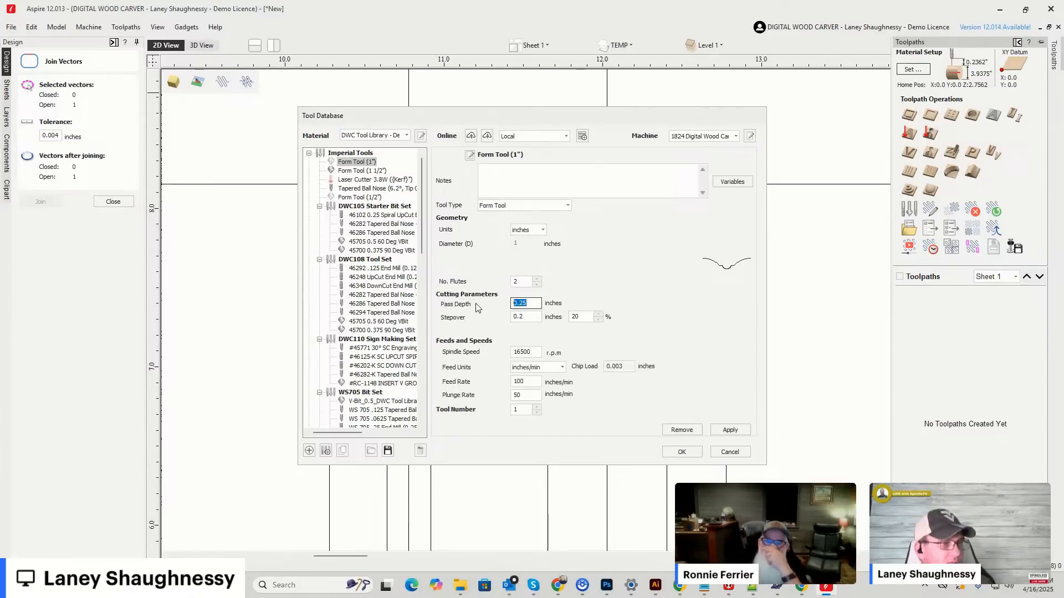
pyautogui.write('.12')
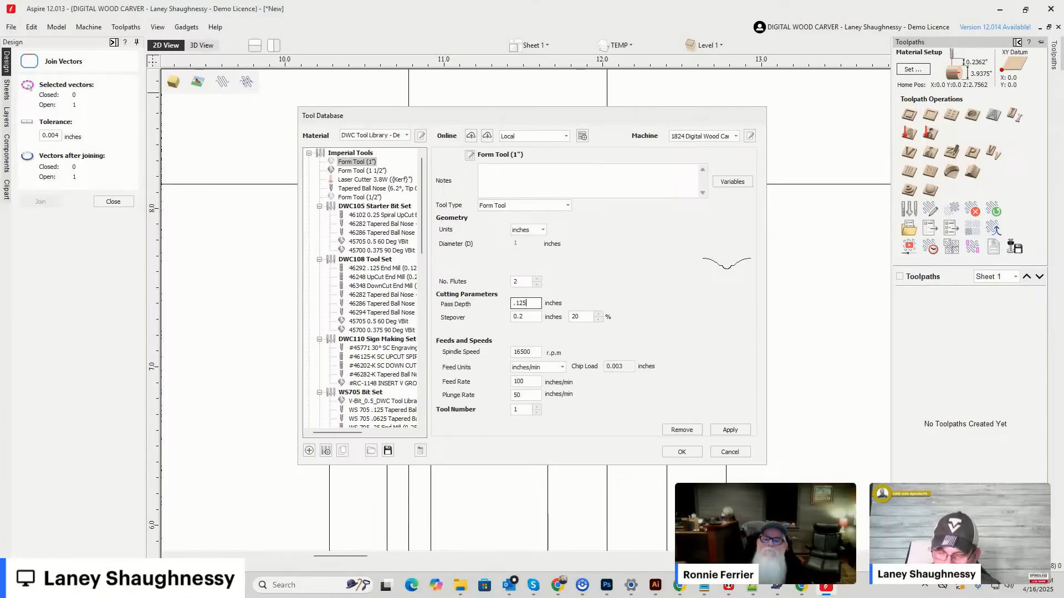
pyautogui.write('5')
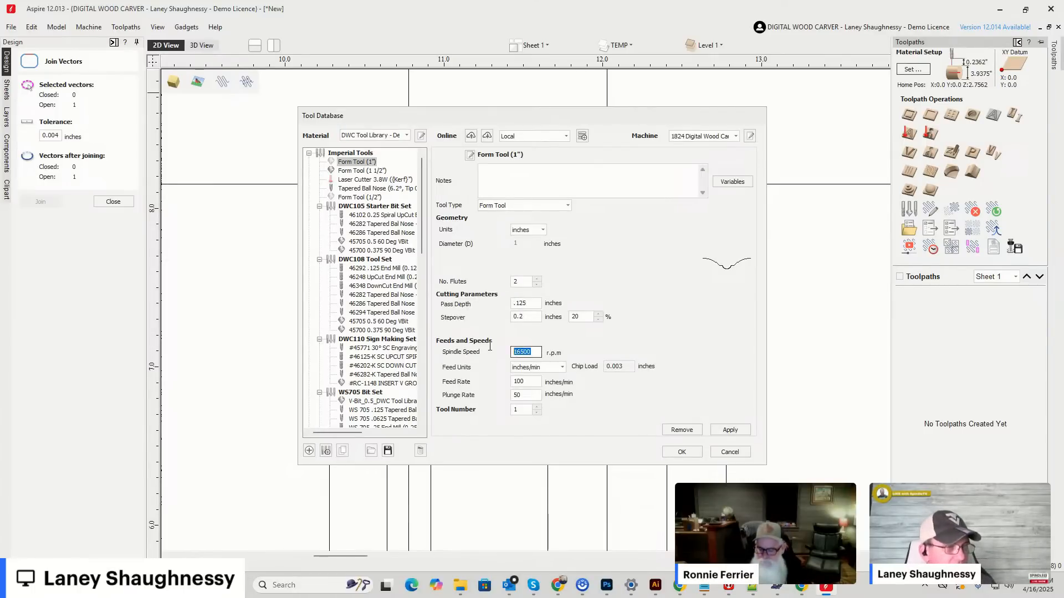
pyautogui.write('18000')
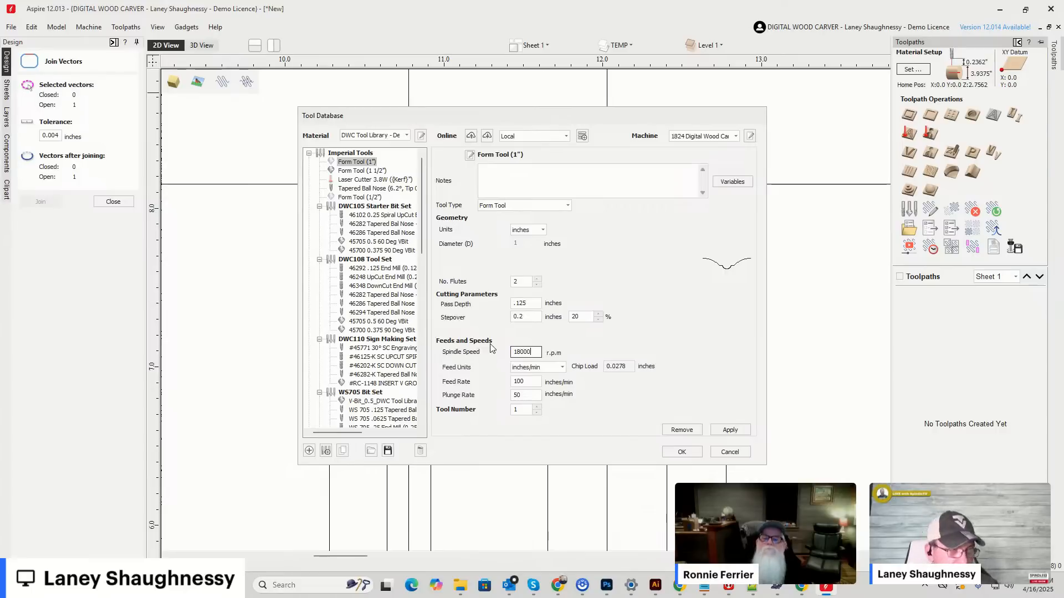
pyautogui.doubleClick(523, 383)
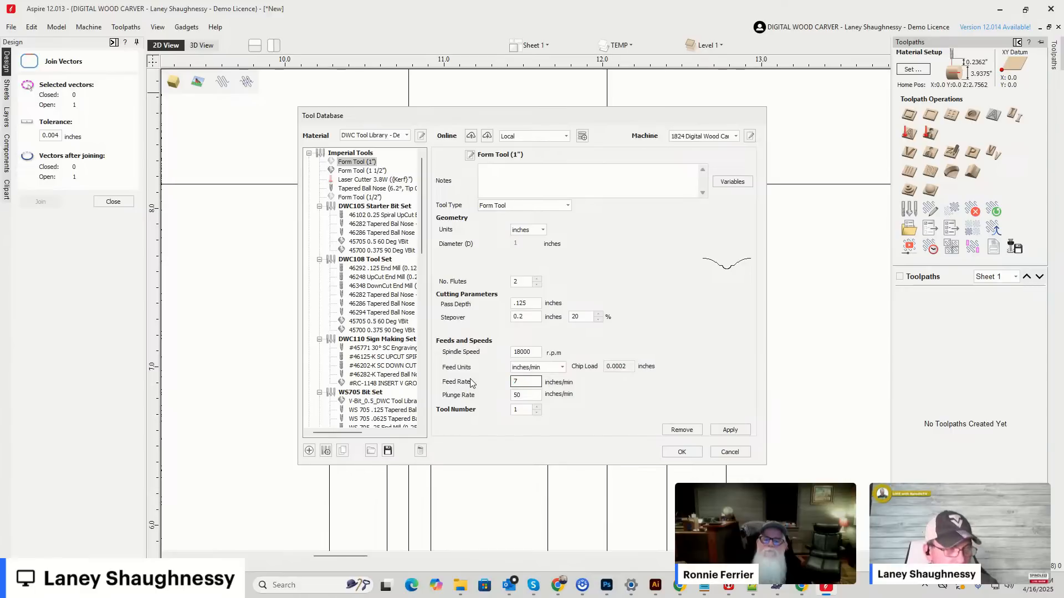
pyautogui.press('Tab')
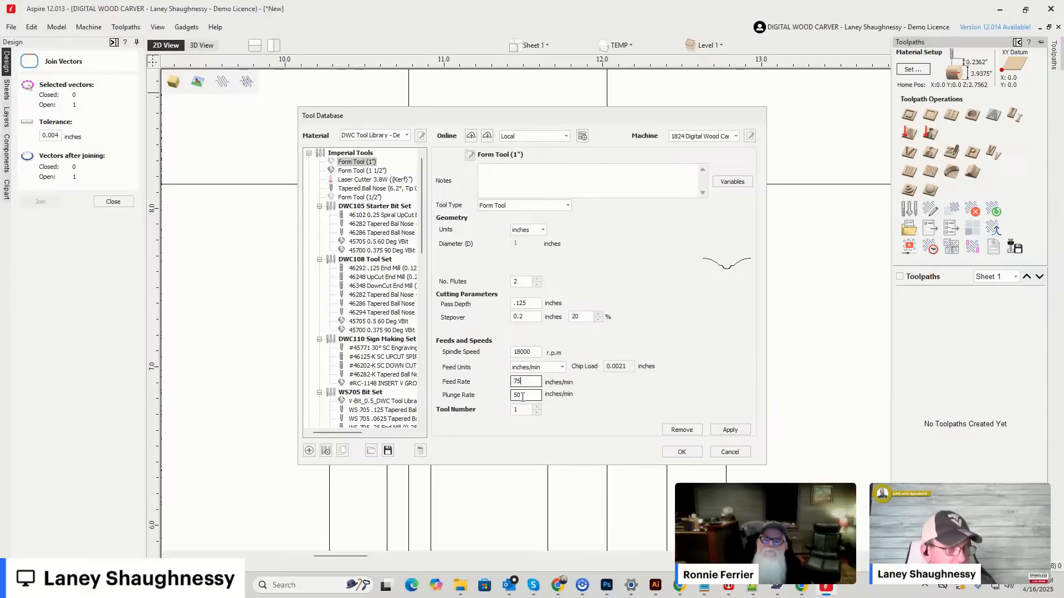
pyautogui.write('25')
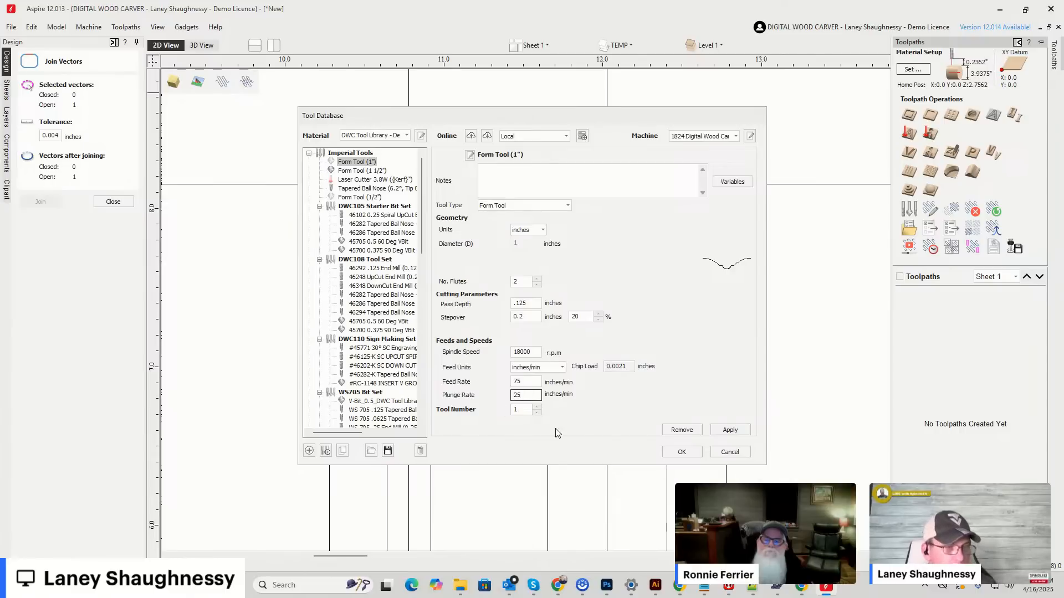
pyautogui.click(737, 431)
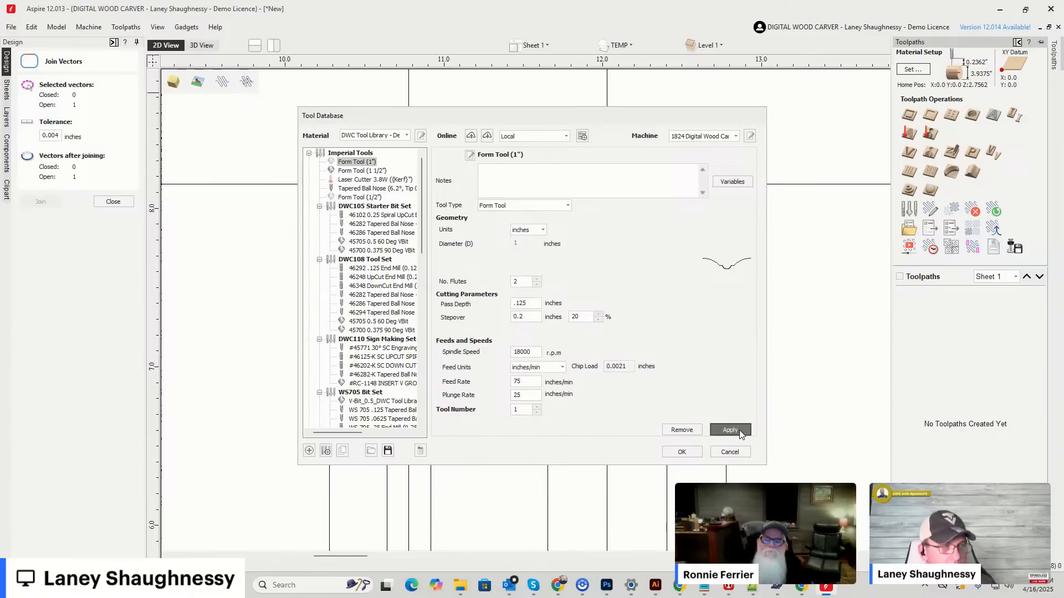
pyautogui.click(682, 453)
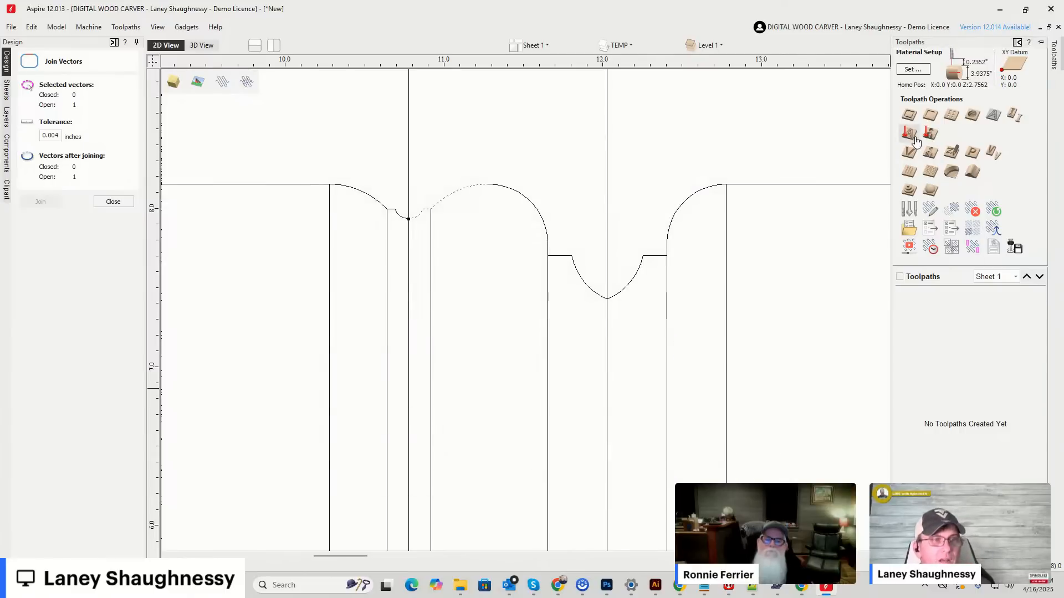
# Select the vertical center line of the Deep Classic Point profile and start a 2D Profile toolpath for it.
pyautogui.scroll(-8, 665, 216)
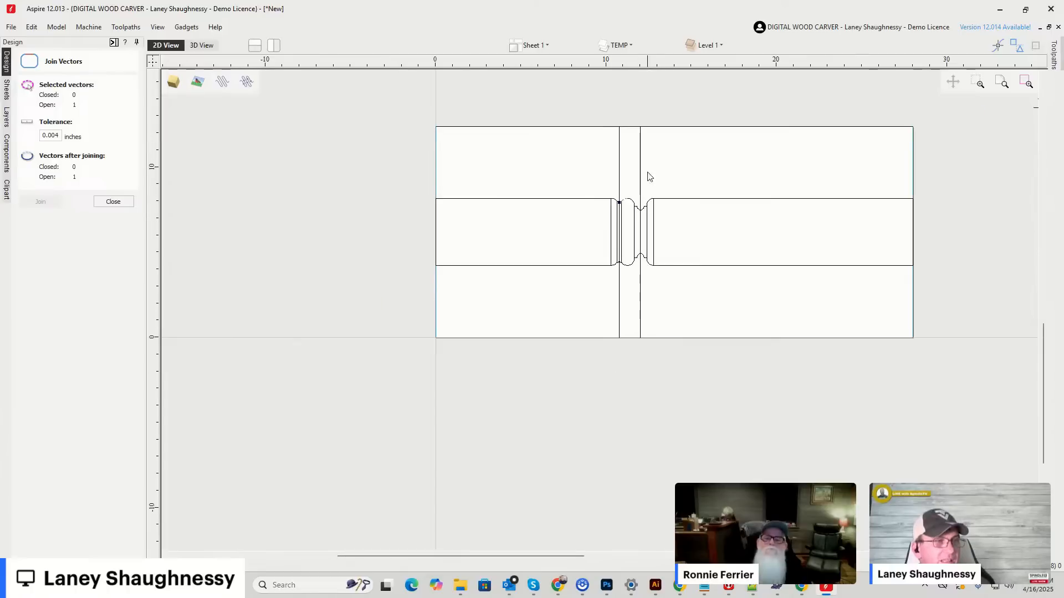
pyautogui.click(640, 155)
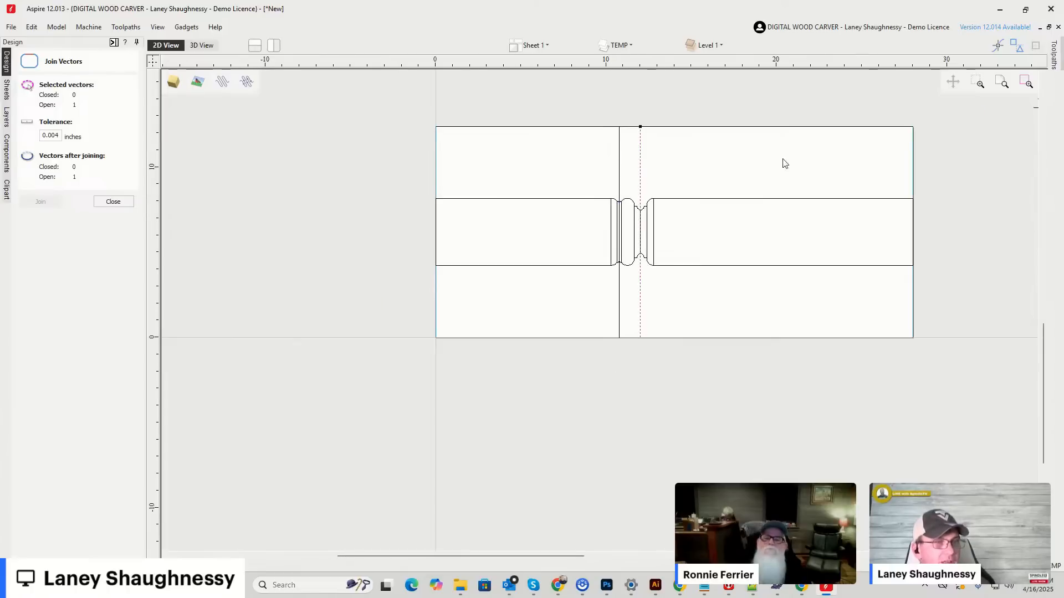
pyautogui.click(113, 43)
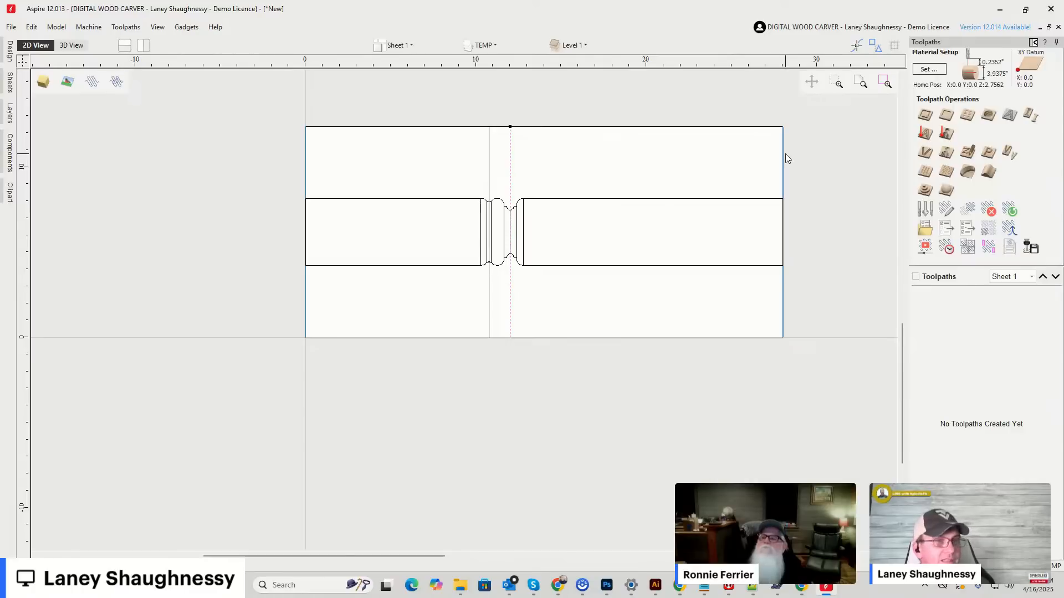
pyautogui.click(924, 115)
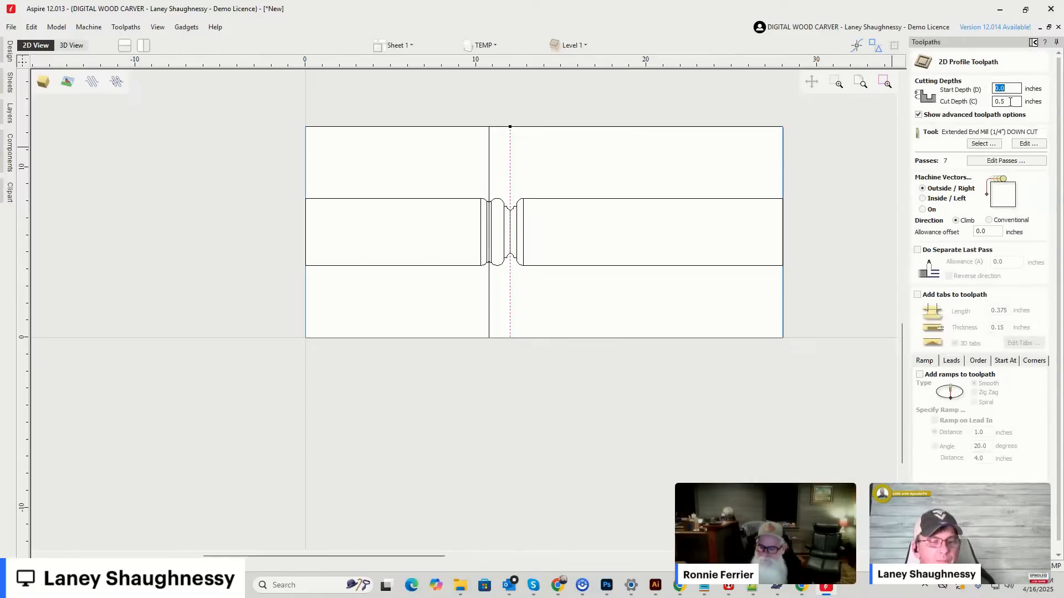
pyautogui.click(1009, 102)
# Select the pieces of the upper Deep Classic Point profile to check their height, and set the toolpath's cut depth to .7250 inches.
pyautogui.scroll(5, 573, 215)
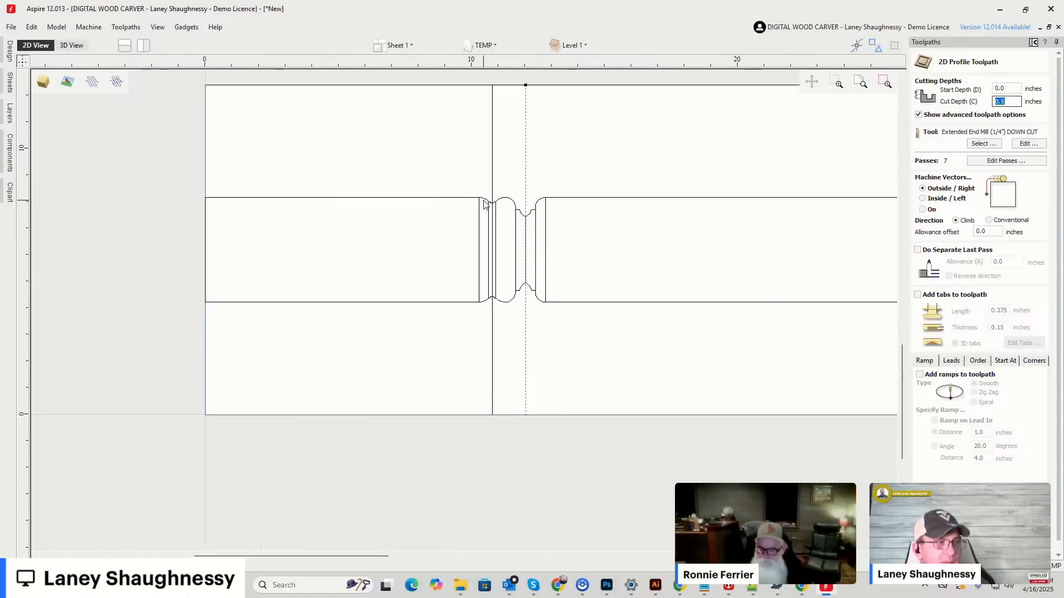
pyautogui.click(550, 222)
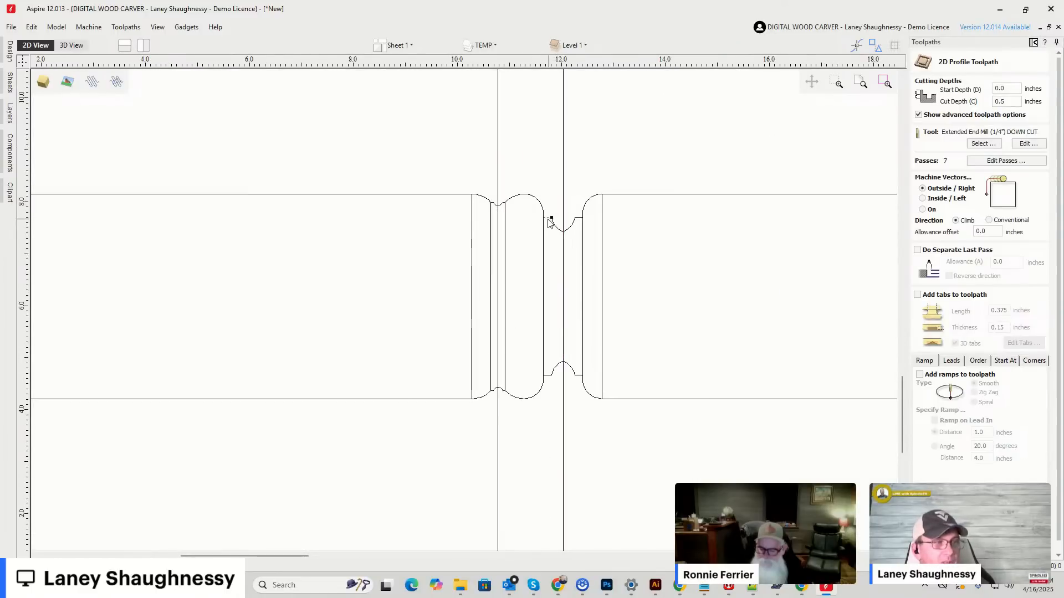
pyautogui.moveTo(521, 181); pyautogui.dragTo(617, 242)
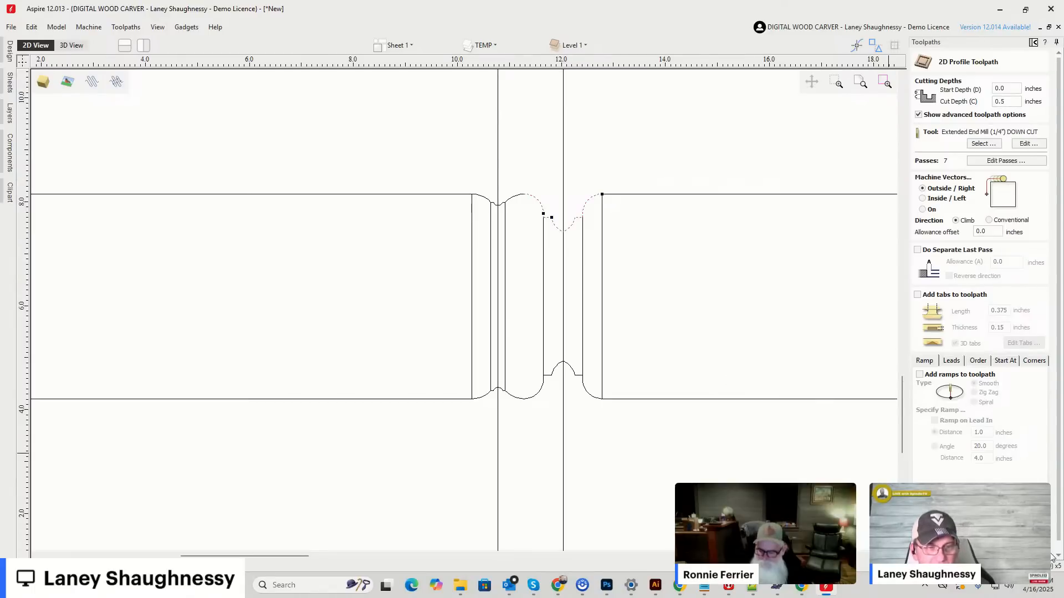
pyautogui.doubleClick(1000, 101)
pyautogui.write('.7250')
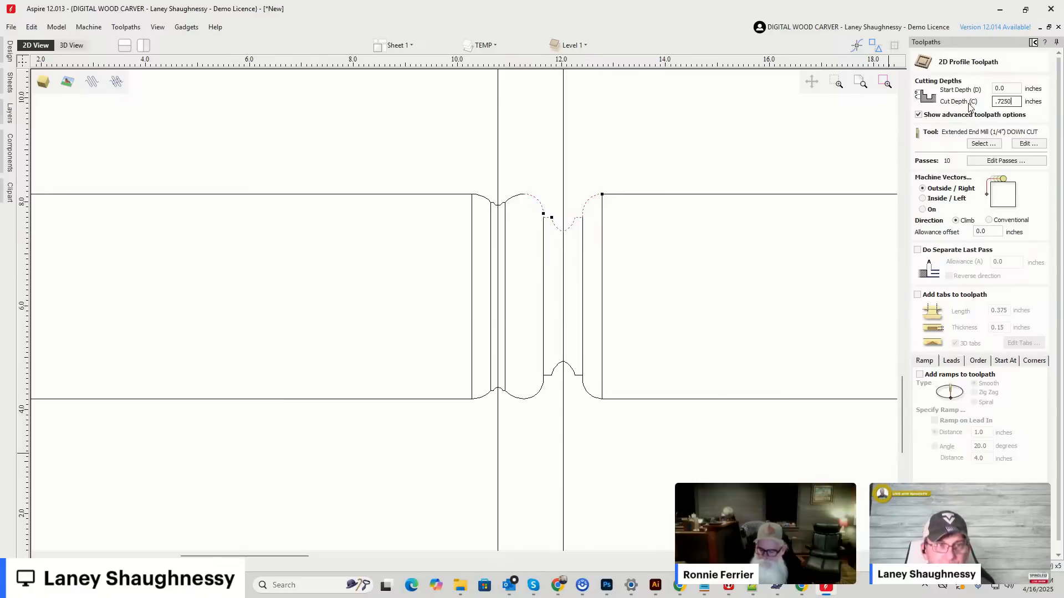
# Assign Form Tool (1 1/2") to the profile toolpath, machine on the vectors, and calculate it.
pyautogui.click(984, 144)
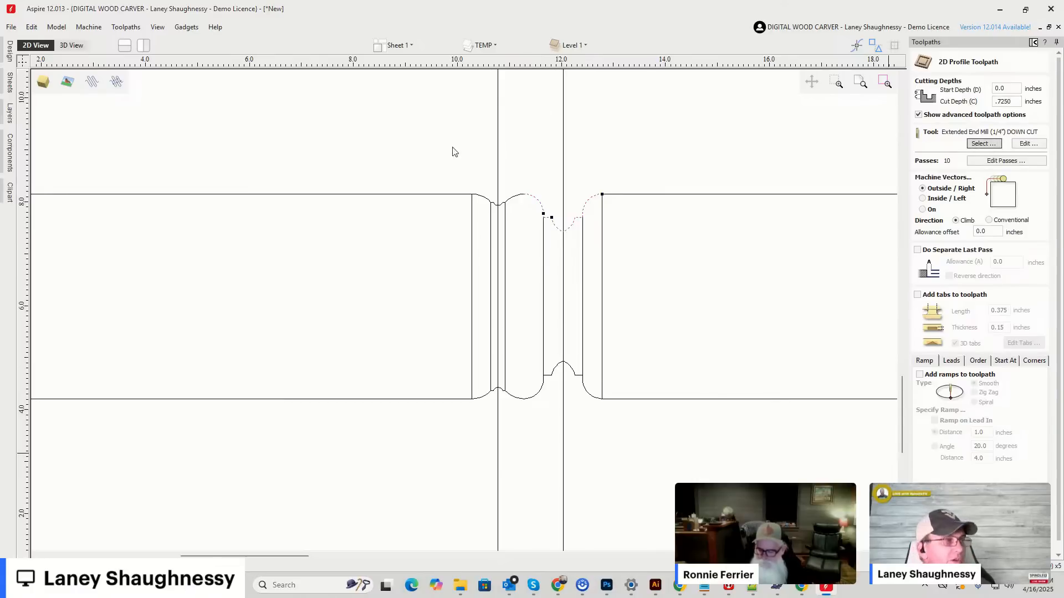
pyautogui.click(360, 170)
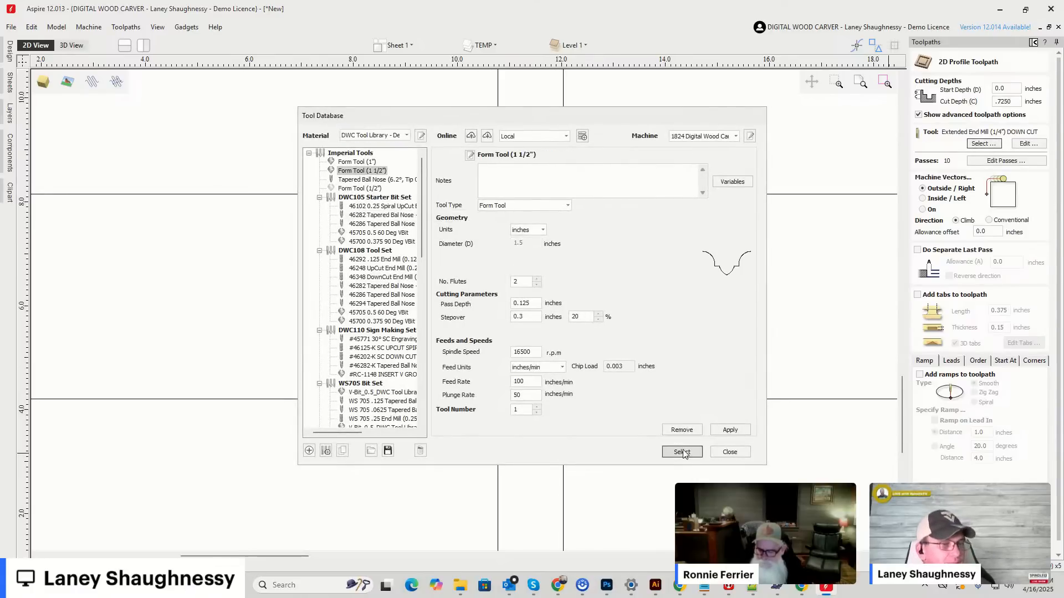
pyautogui.click(681, 452)
pyautogui.click(923, 209)
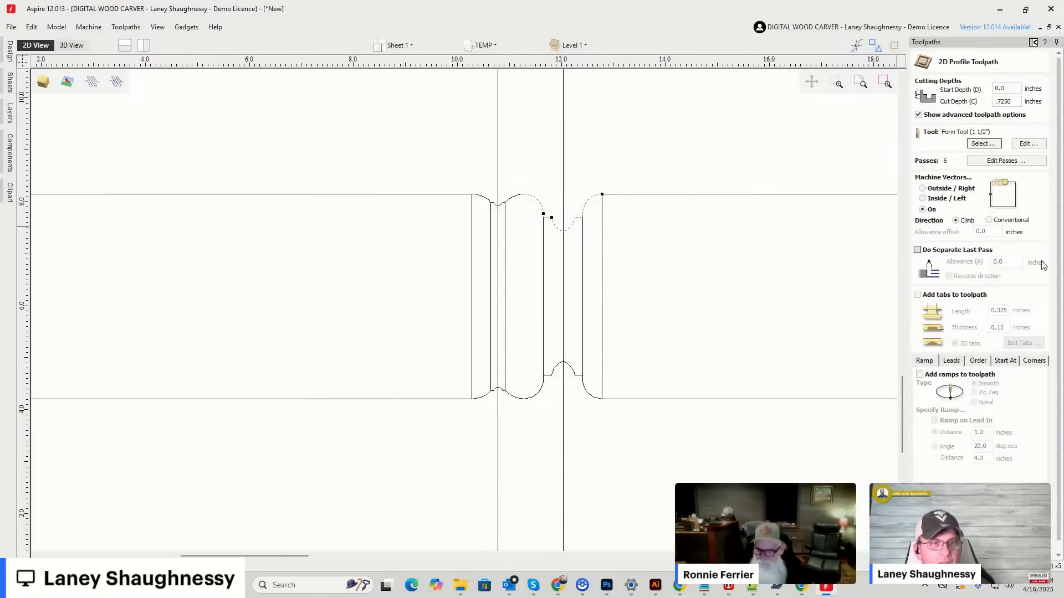
pyautogui.scroll(-1, 1059, 324)
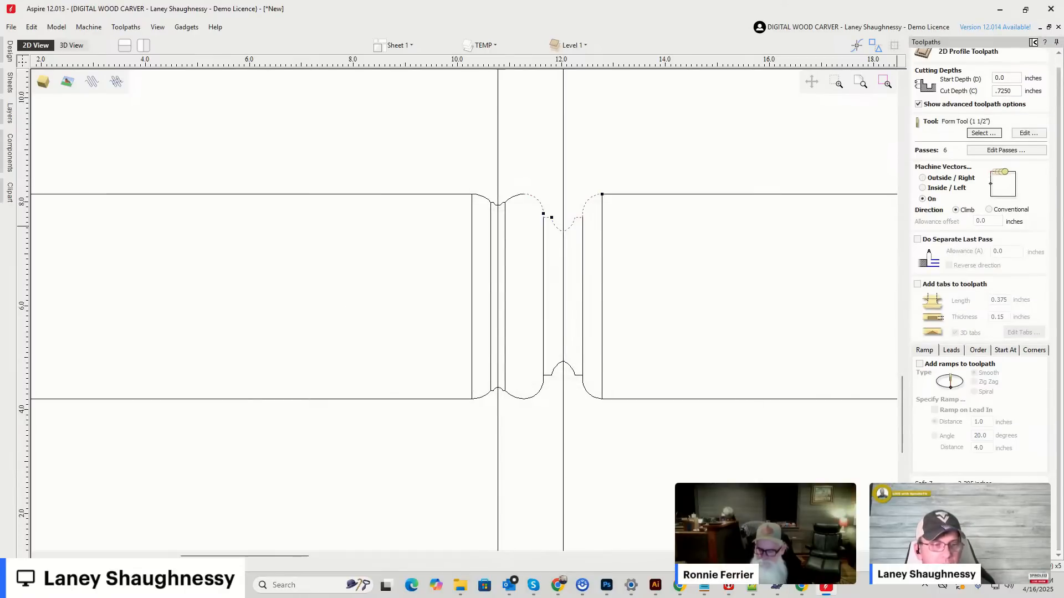
pyautogui.click(958, 546)
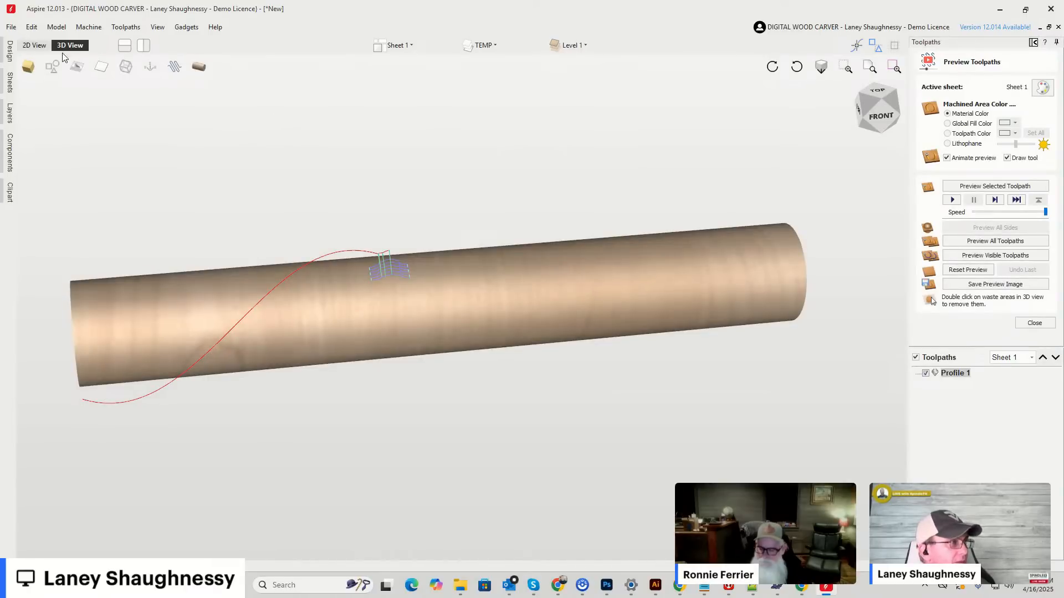
# Edit the Form Tool (1 1/2") profile toolpath so it follows only the vertical center line of its profile, and recalculate it.
pyautogui.click(31, 46)
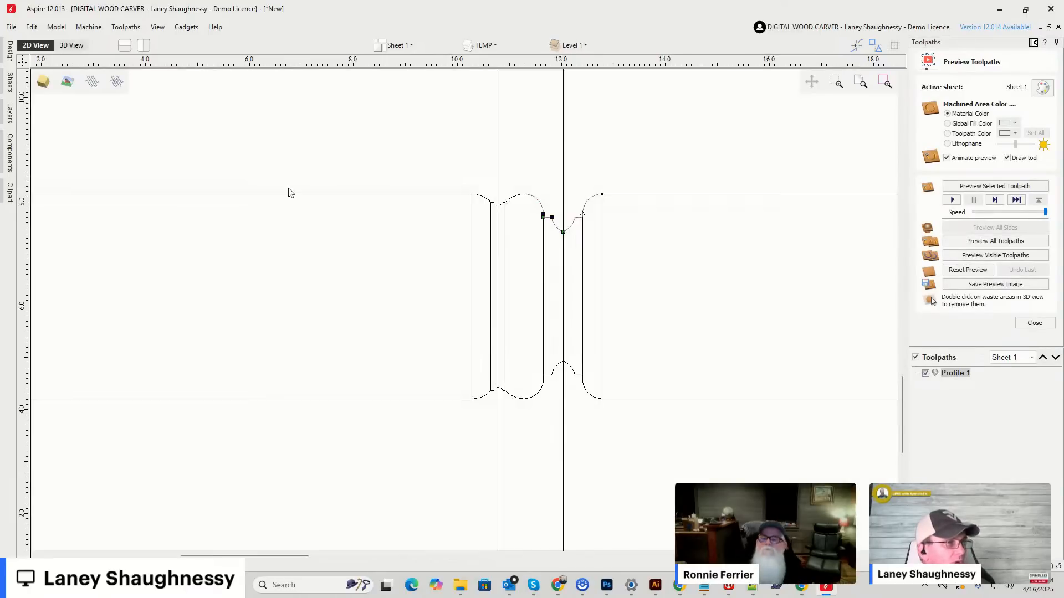
pyautogui.click(563, 171)
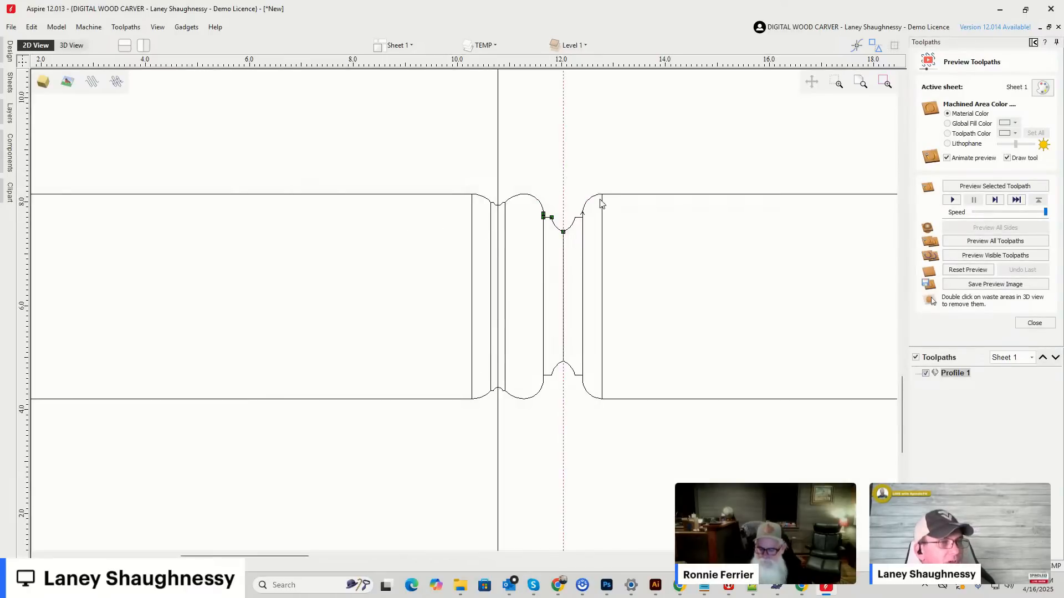
pyautogui.click(968, 373)
pyautogui.doubleClick(969, 373)
pyautogui.click(564, 170)
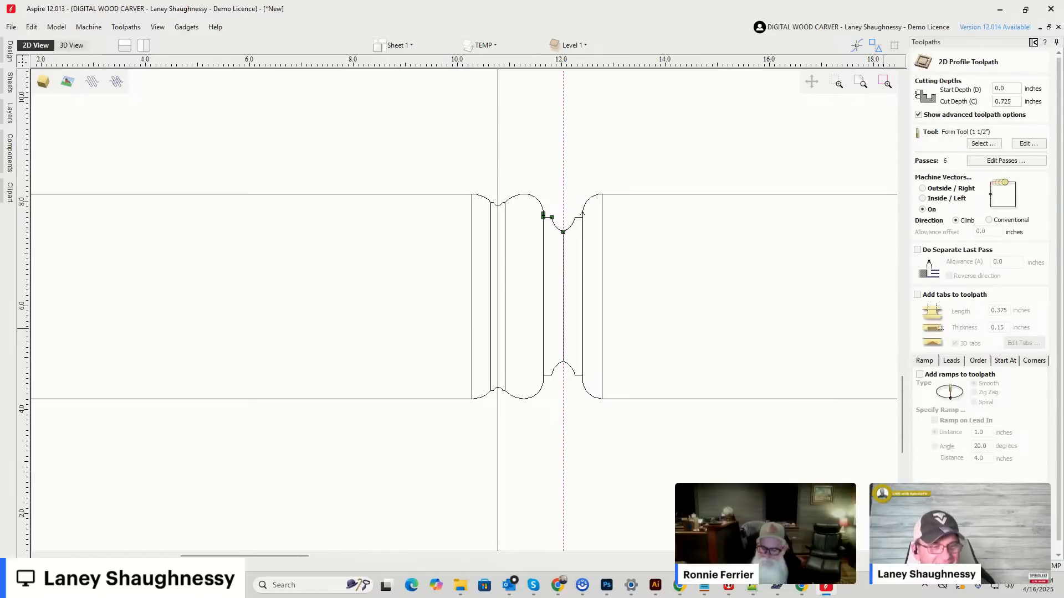
pyautogui.click(947, 542)
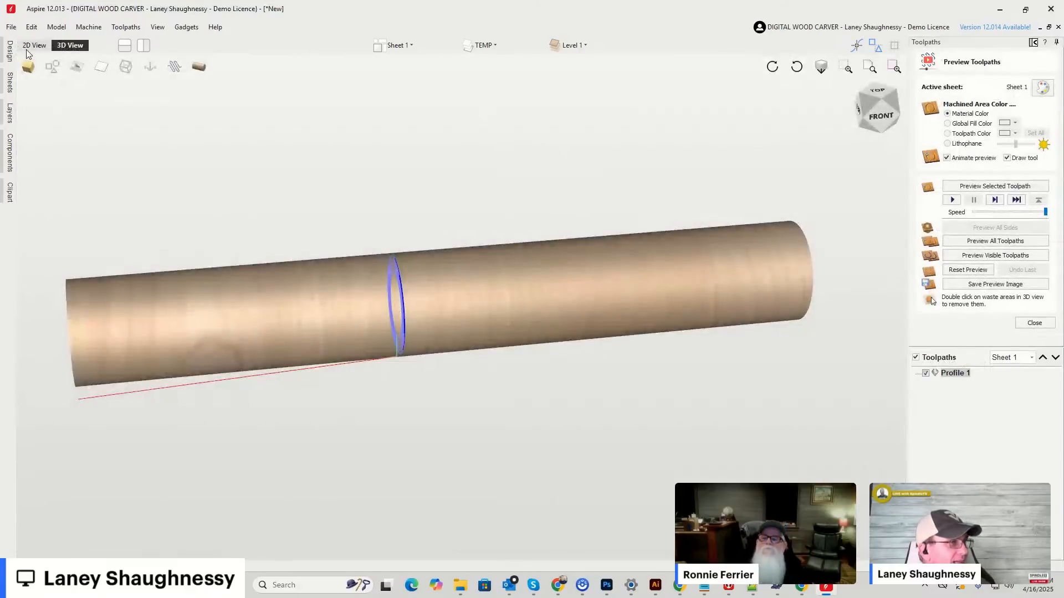
# Select the upper pieces of the shallower profile to check their height, and start a 2D Profile toolpath with a cut depth of .2188 inches.
pyautogui.click(27, 46)
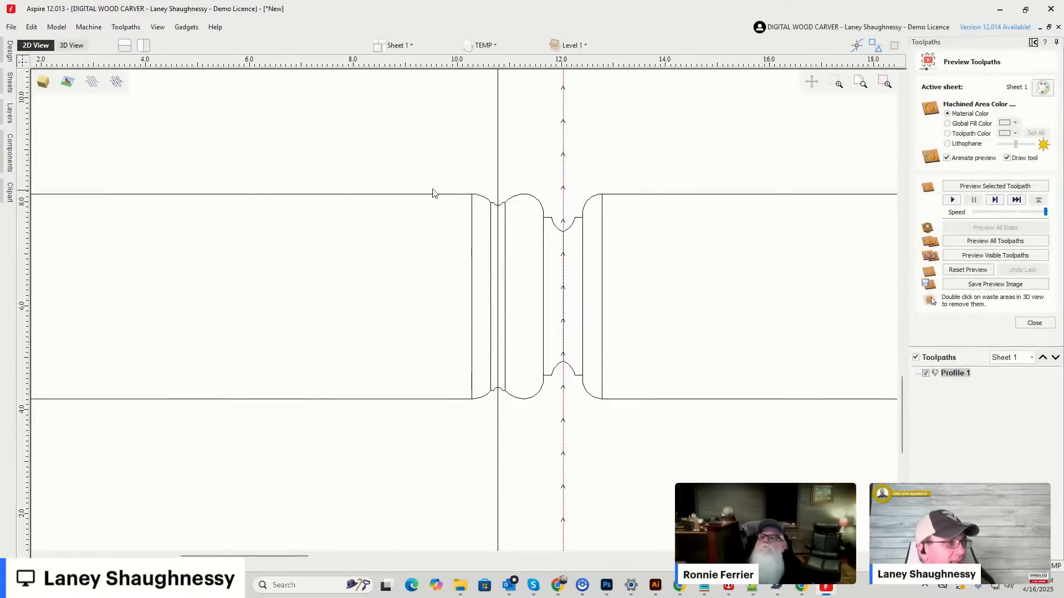
pyautogui.click(497, 149)
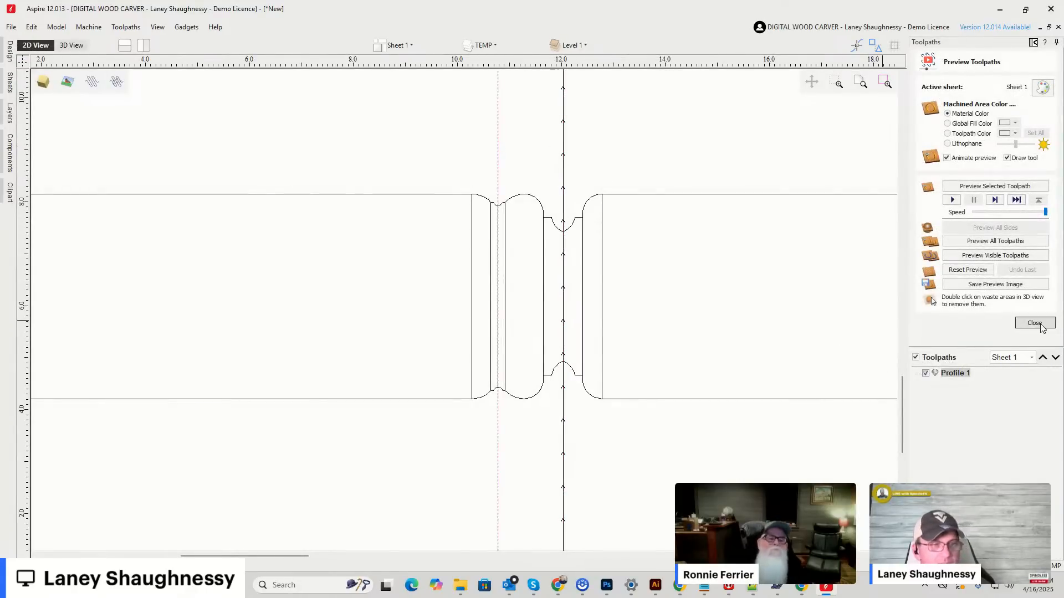
pyautogui.moveTo(443, 175); pyautogui.dragTo(527, 218)
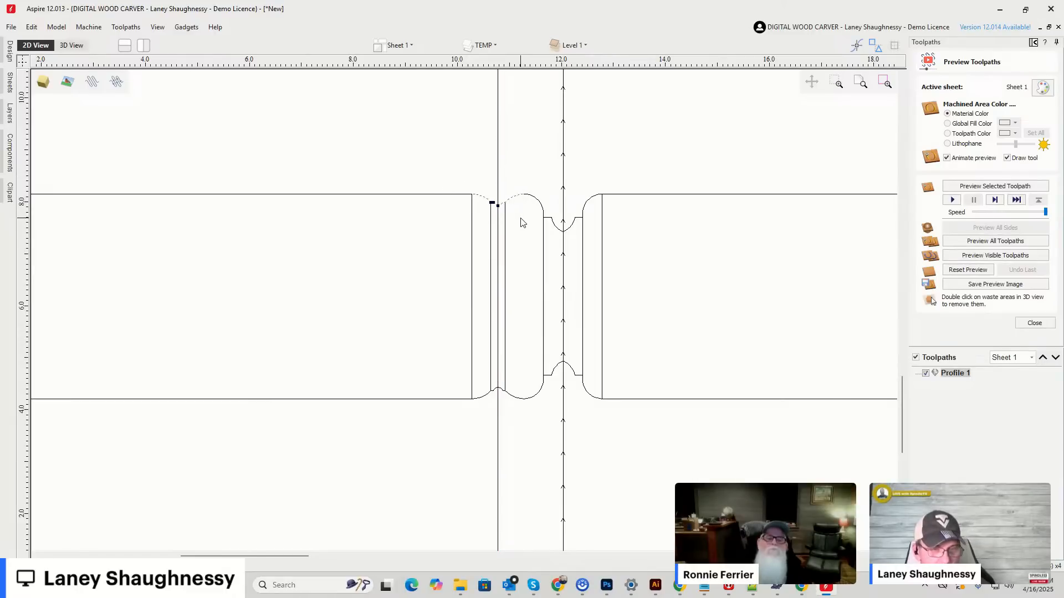
pyautogui.click(1045, 327)
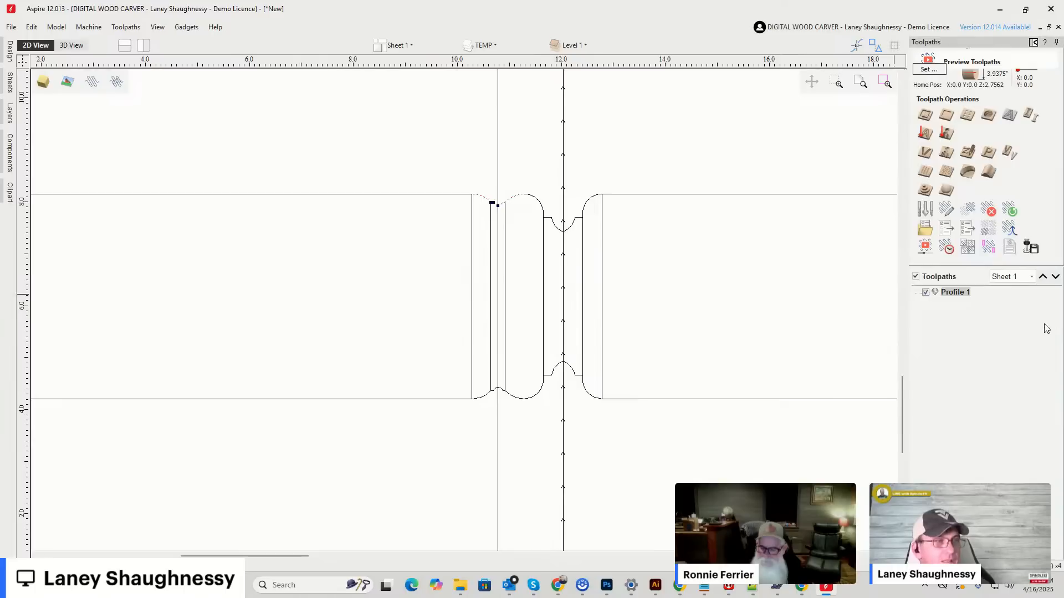
pyautogui.click(925, 114)
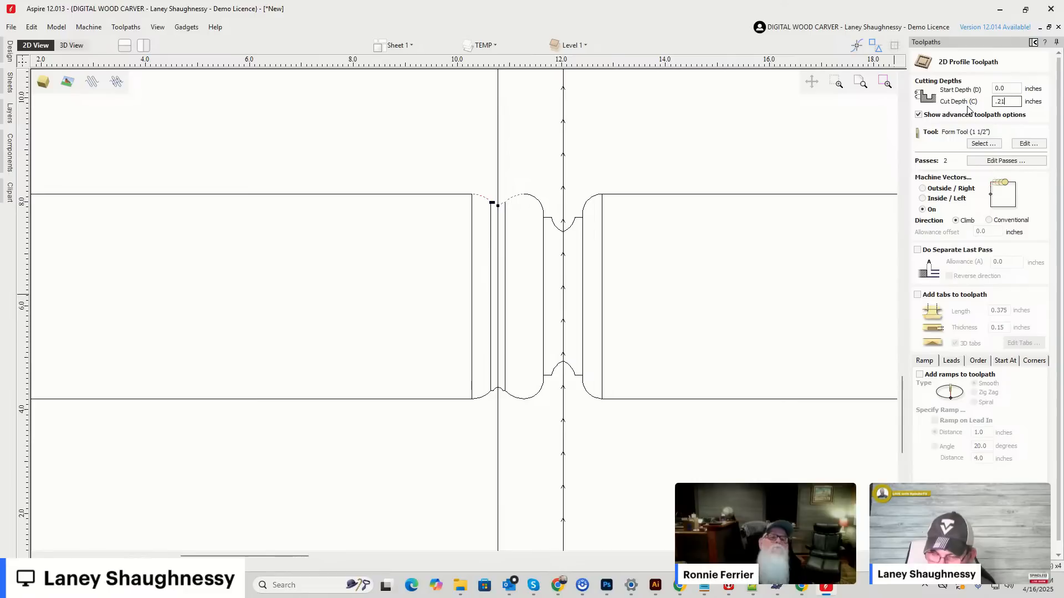
# Assign Form Tool (1") to the new profile toolpath and calculate it.
pyautogui.click(982, 144)
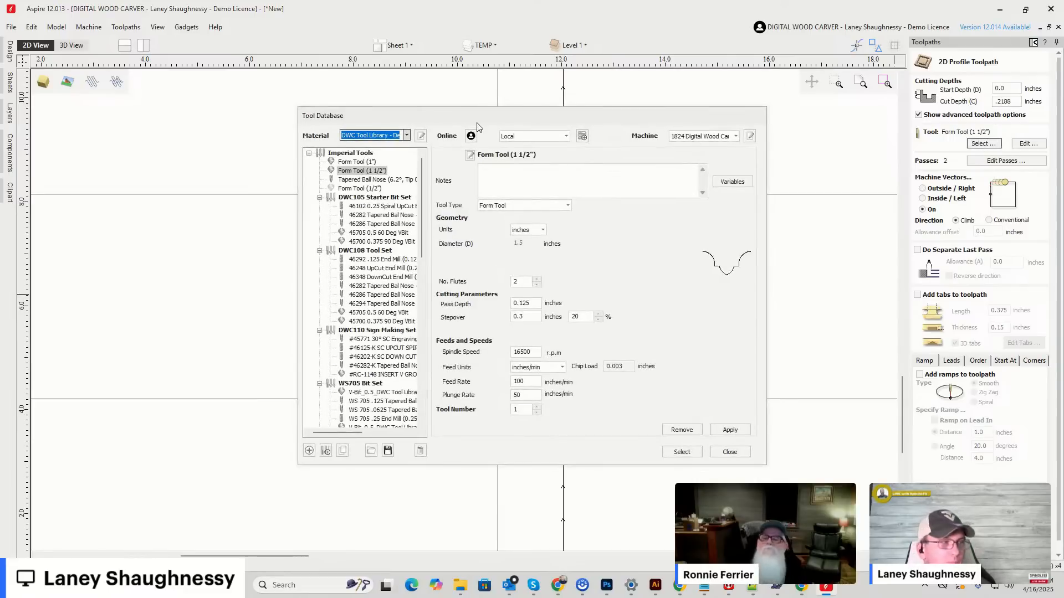
pyautogui.click(356, 162)
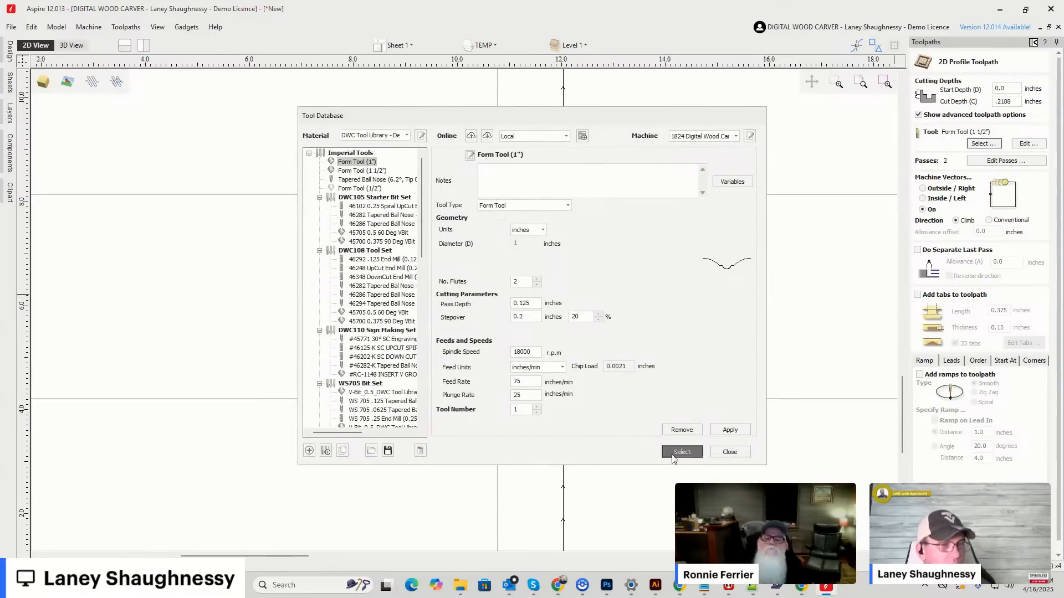
pyautogui.click(674, 453)
pyautogui.moveTo(1058, 388); pyautogui.dragTo(1059, 404)
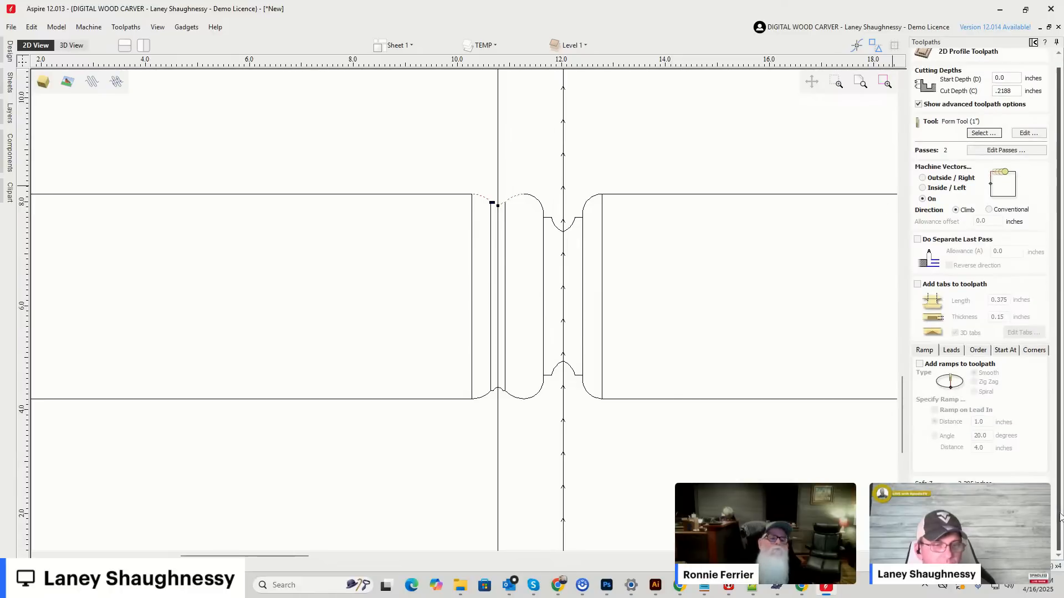
pyautogui.click(945, 546)
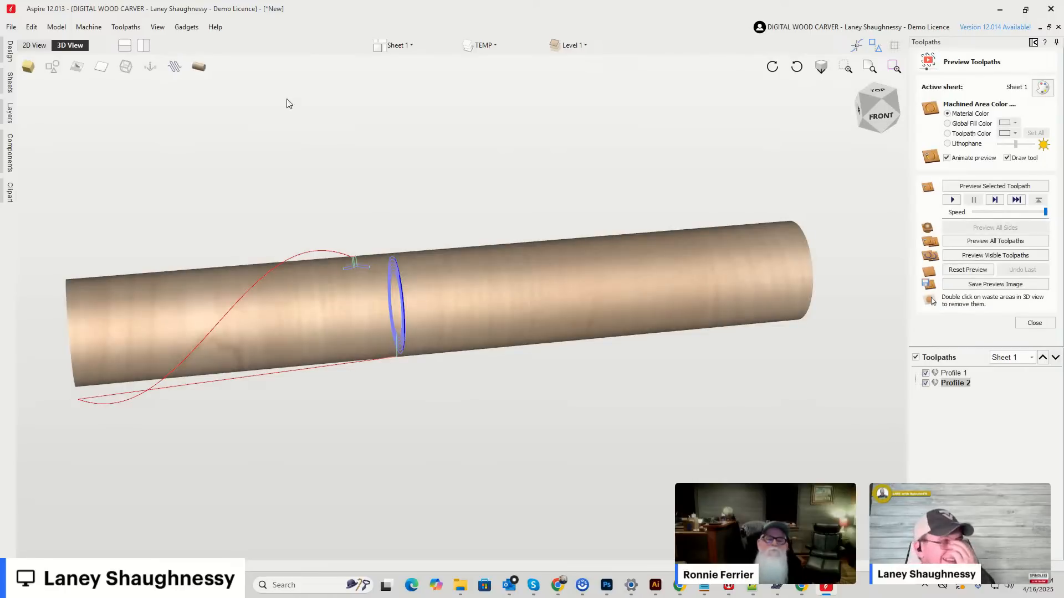
# Edit Profile 2 so it follows only the vertical center line of the shallower profile, and recalculate it.
pyautogui.click(28, 47)
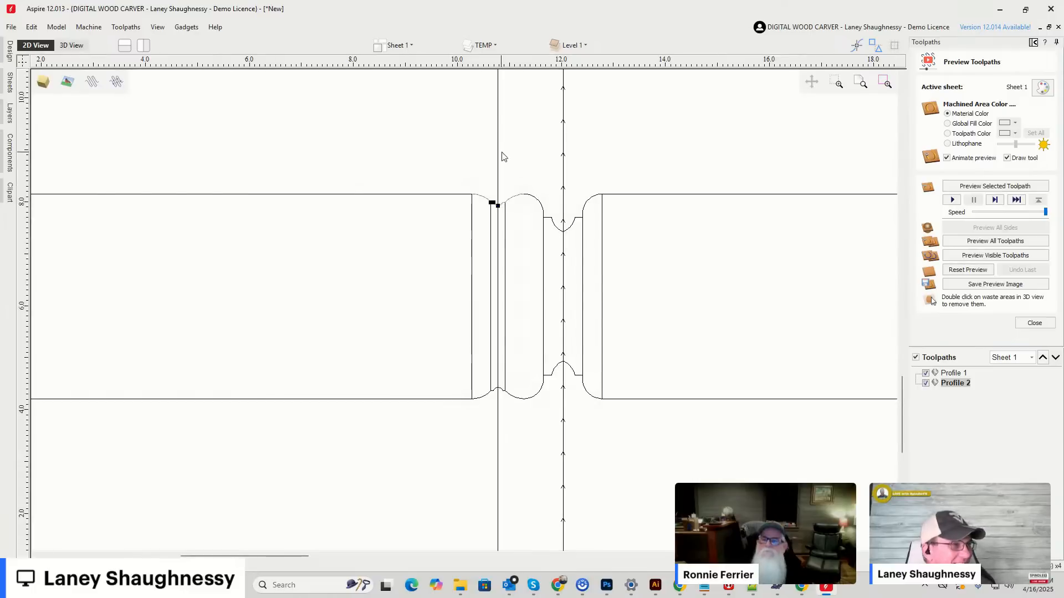
pyautogui.doubleClick(958, 383)
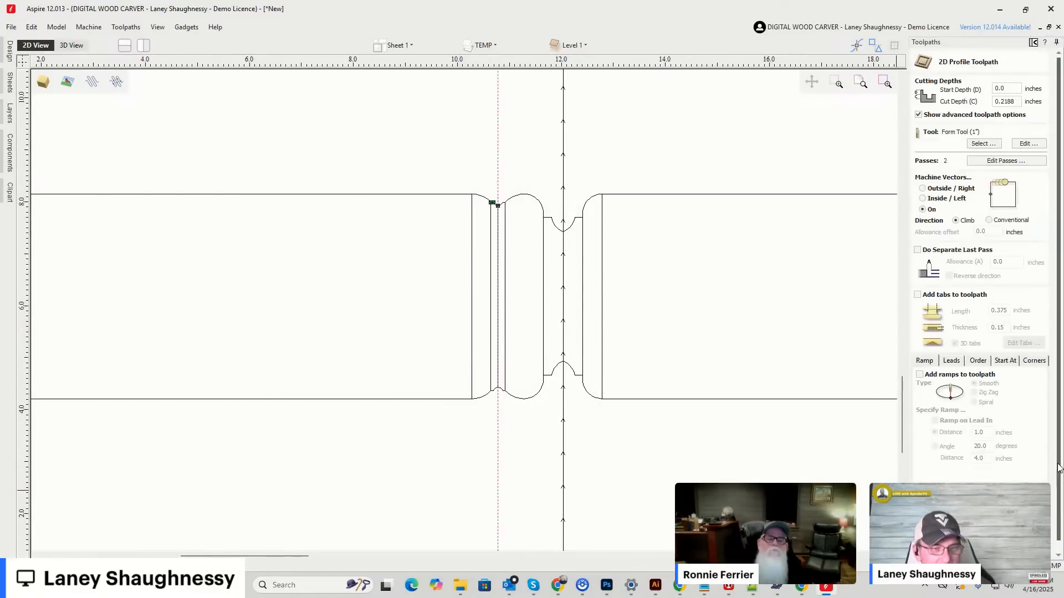
pyautogui.moveTo(1059, 471); pyautogui.dragTo(1059, 484)
pyautogui.click(947, 546)
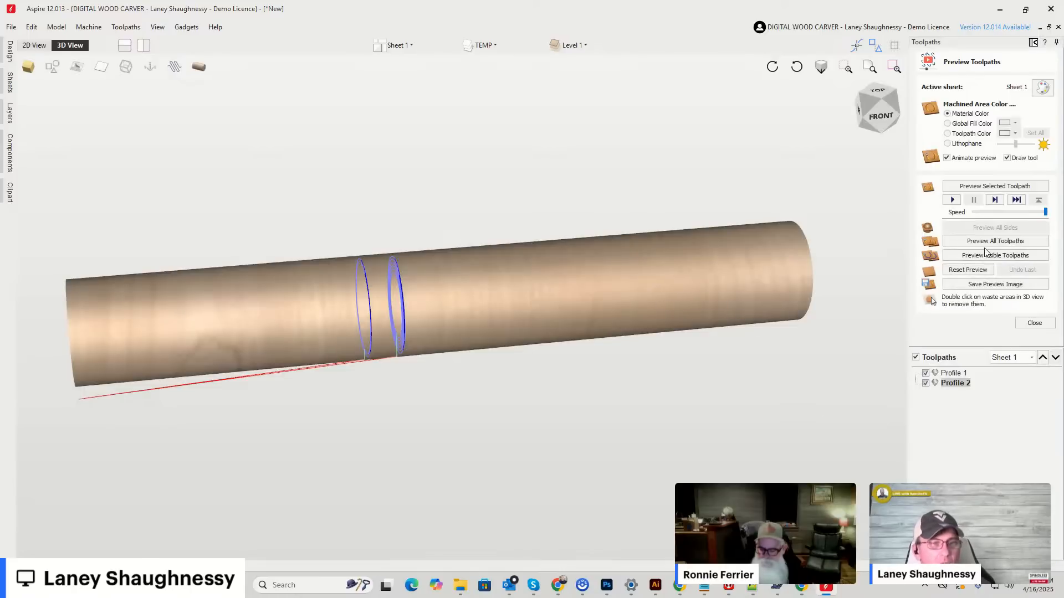
# Preview the visible toolpaths on the cylinder and examine the two turned profiles up close.
pyautogui.click(980, 256)
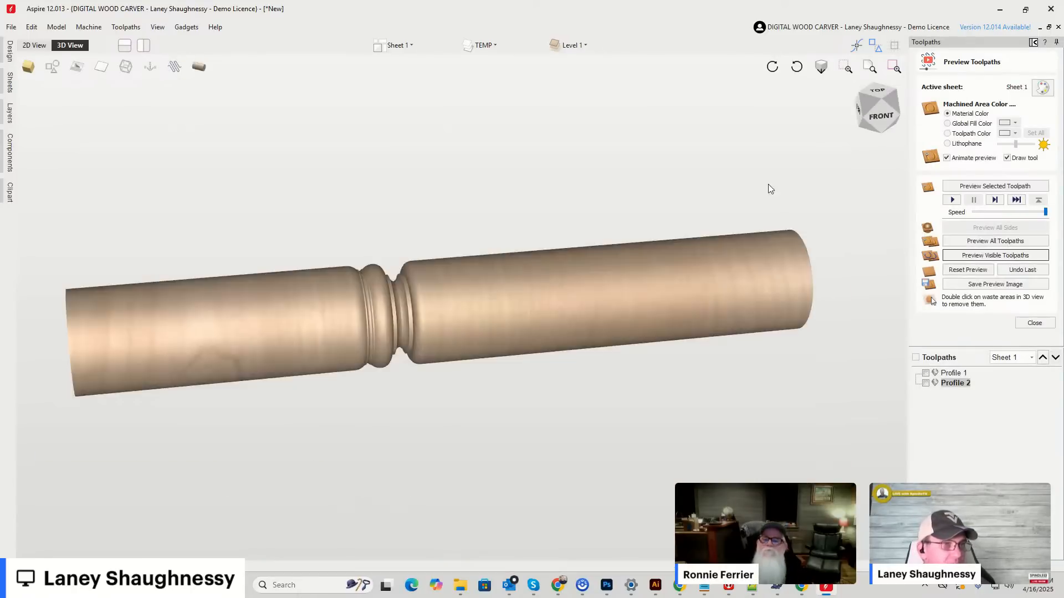
pyautogui.scroll(3, 348, 327)
pyautogui.scroll(2, 456, 340)
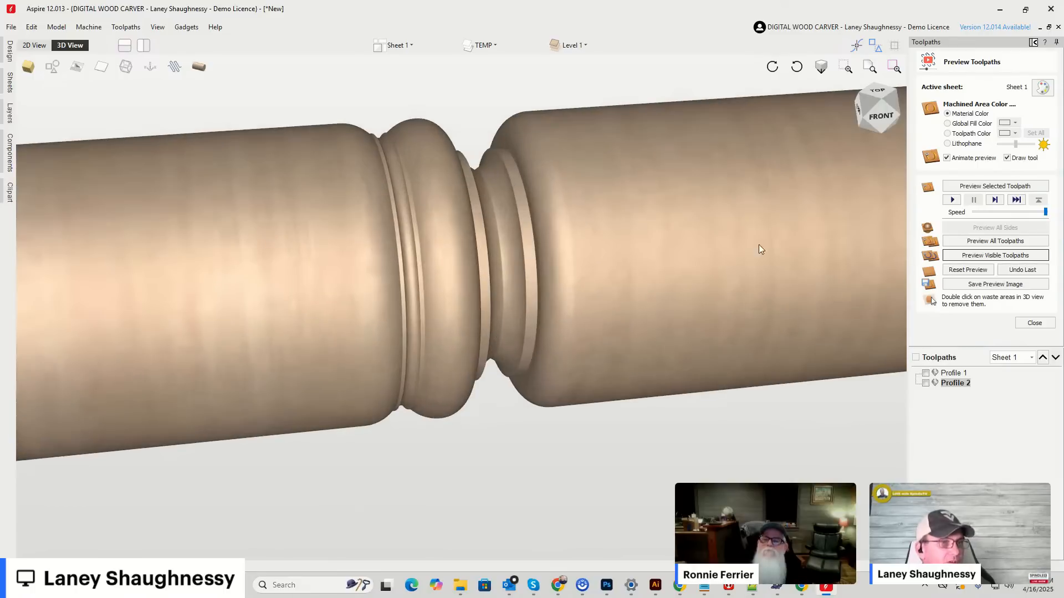
pyautogui.moveTo(877, 94)
pyautogui.mouseDown()
pyautogui.moveTo(887, 110)
pyautogui.moveTo(879, 88)
pyautogui.mouseUp()
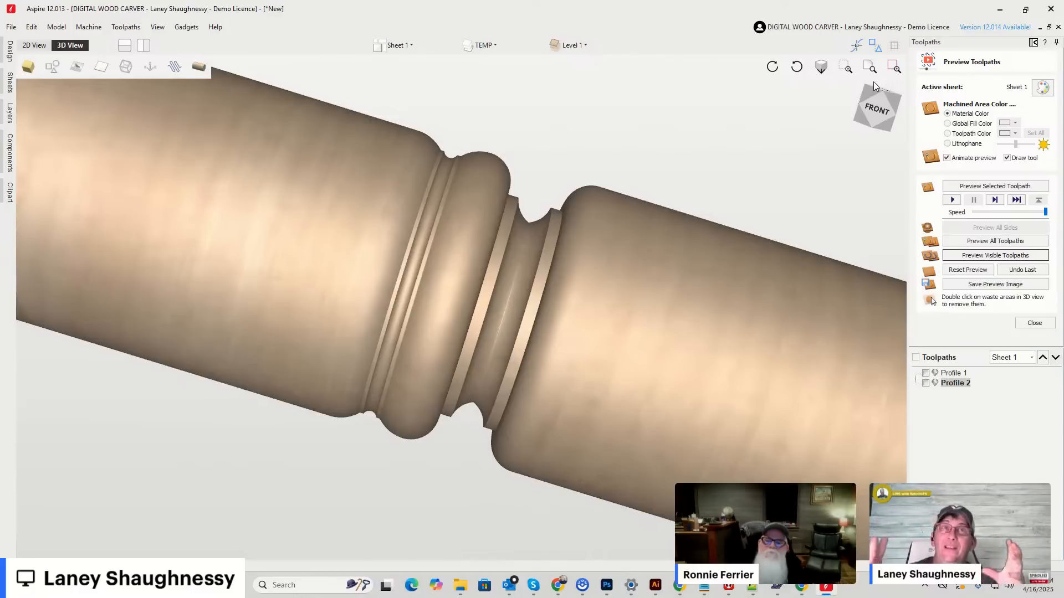
pyautogui.scroll(-3, 850, 260)
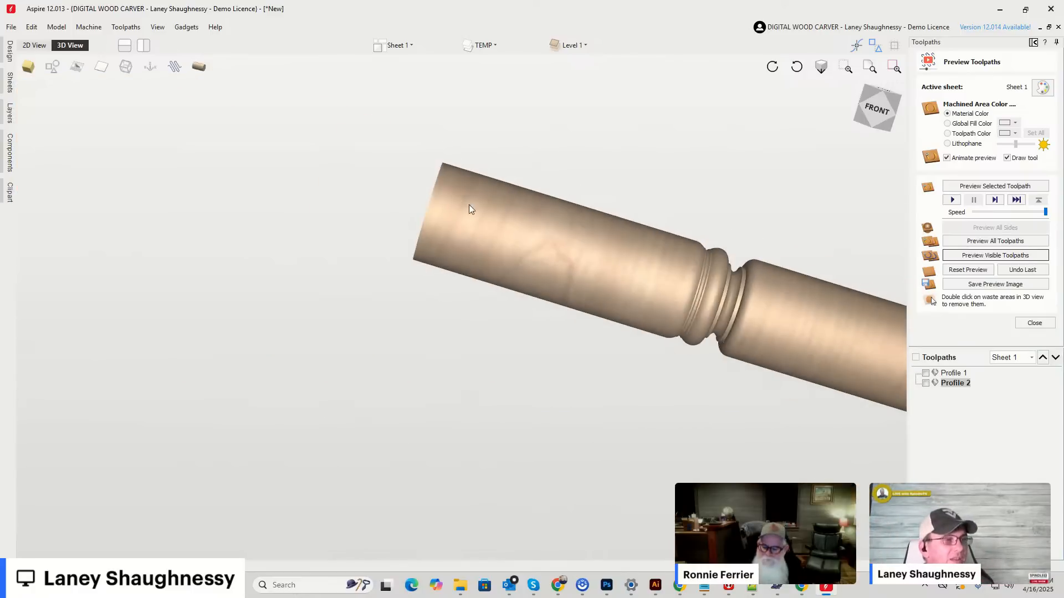
pyautogui.scroll(-1, 577, 250)
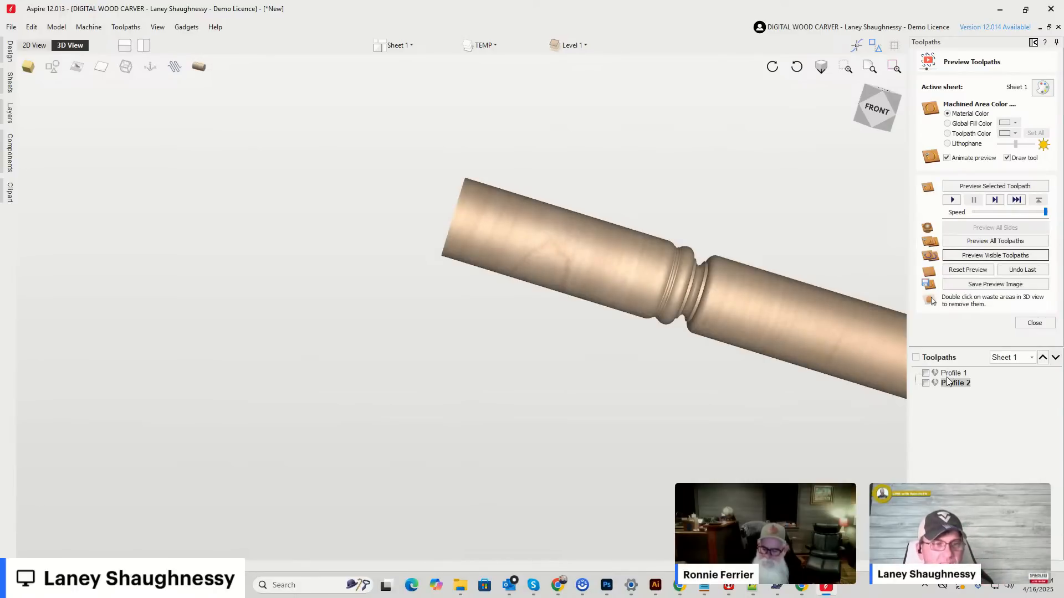
# Make Profile 1 and Profile 2 visible again and check their estimated machining times.
pyautogui.click(927, 377)
pyautogui.click(928, 383)
pyautogui.click(1034, 323)
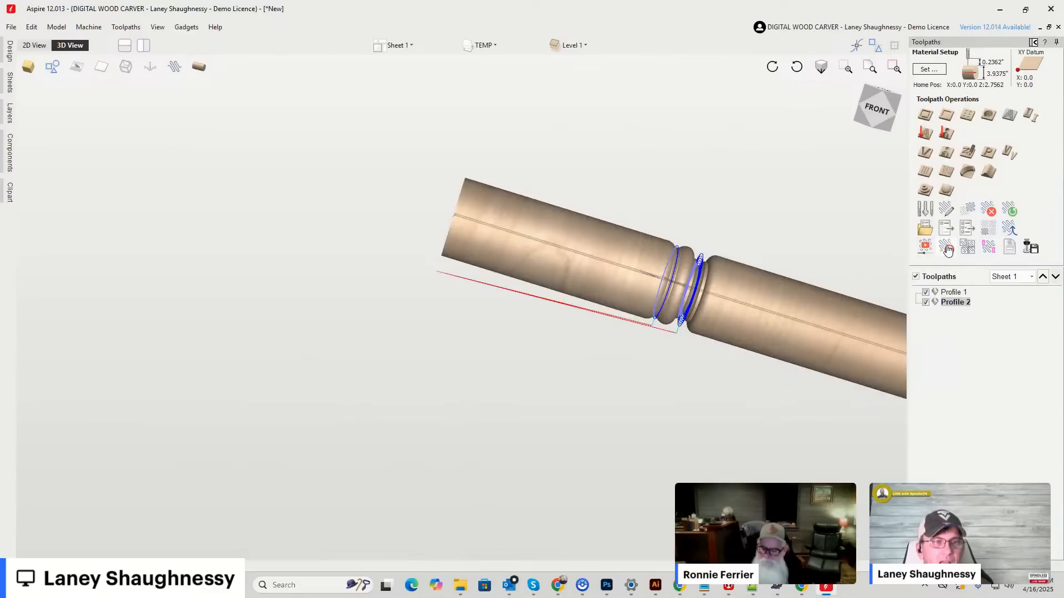
pyautogui.click(947, 247)
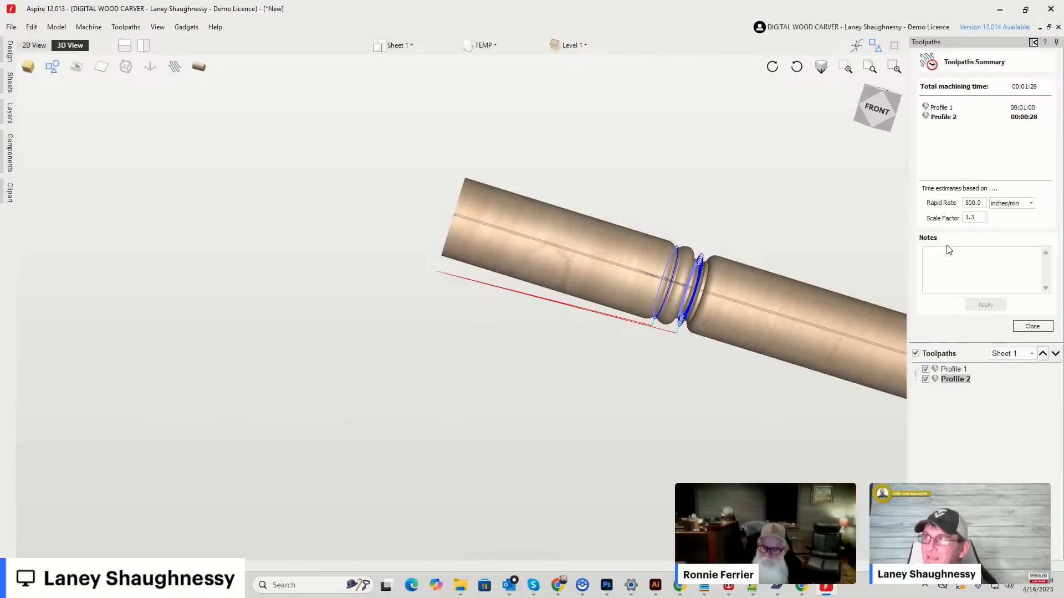
# Examine the wrapped cutting passes and the flat center lines around the two turned profiles in 3D.
pyautogui.scroll(-2, 765, 159)
pyautogui.moveTo(884, 113); pyautogui.dragTo(865, 130)
pyautogui.scroll(6, 717, 156)
pyautogui.moveTo(649, 173); pyautogui.dragTo(522, 218, button='middle')
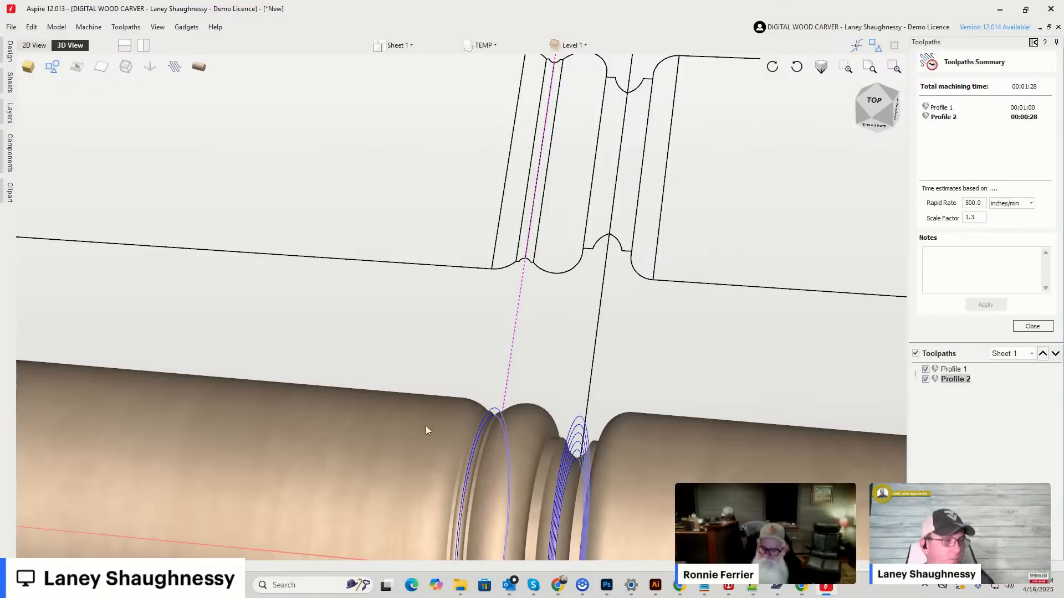
pyautogui.scroll(5, 445, 379)
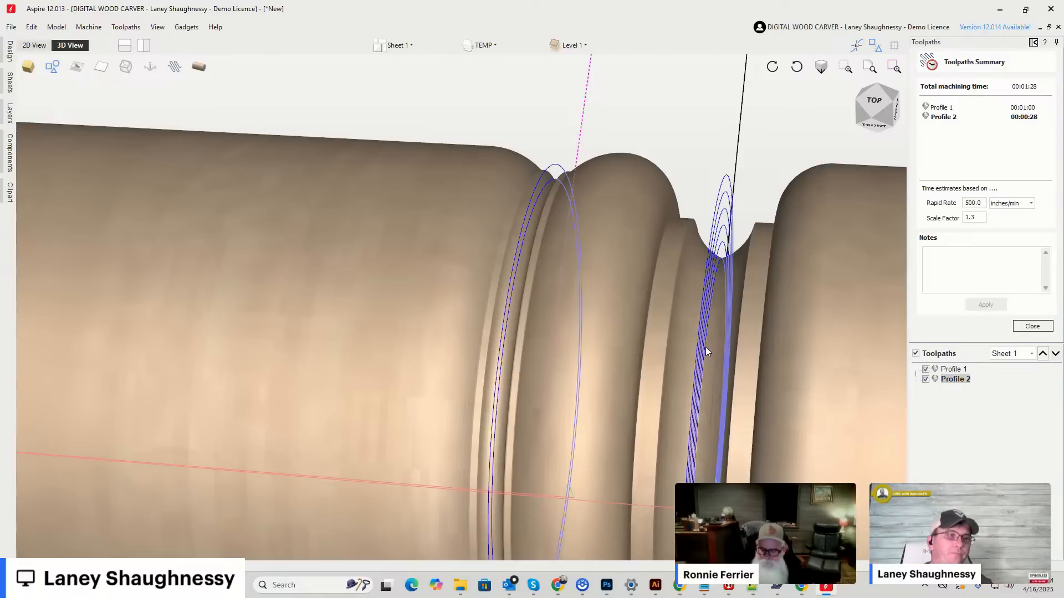
pyautogui.scroll(-5, 499, 162)
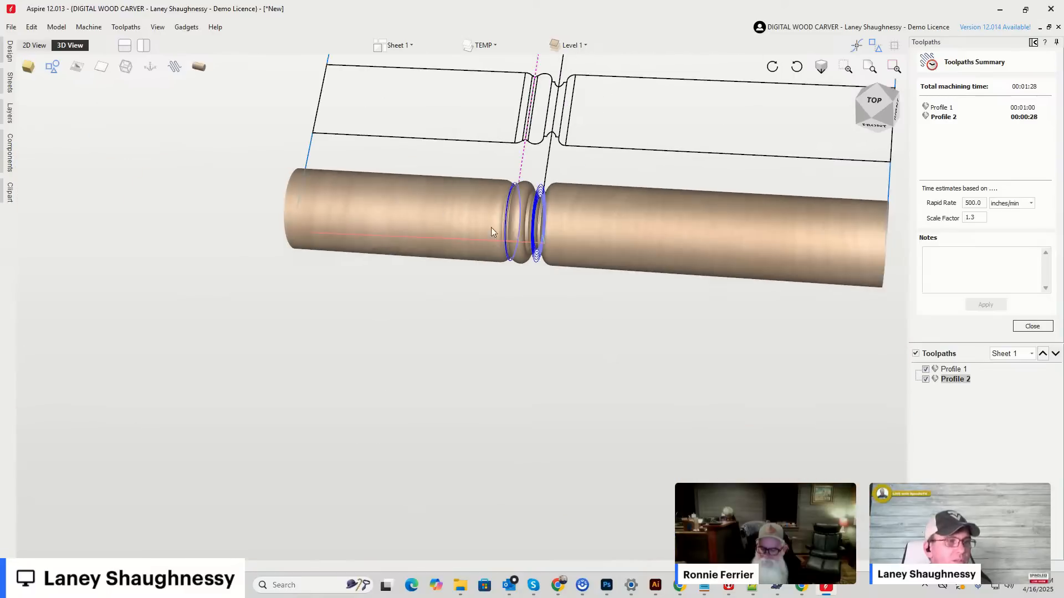
# Switch to the Chrome window with the BIRD MOUTH V BIT Google search and maximize it.
pyautogui.moveTo(692, 585)
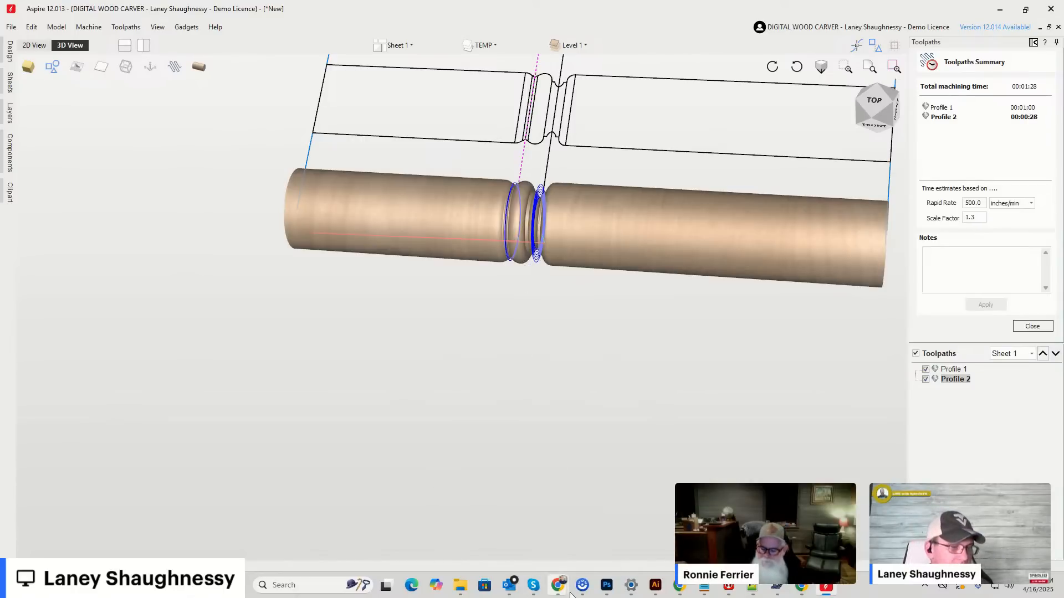
pyautogui.moveTo(564, 593)
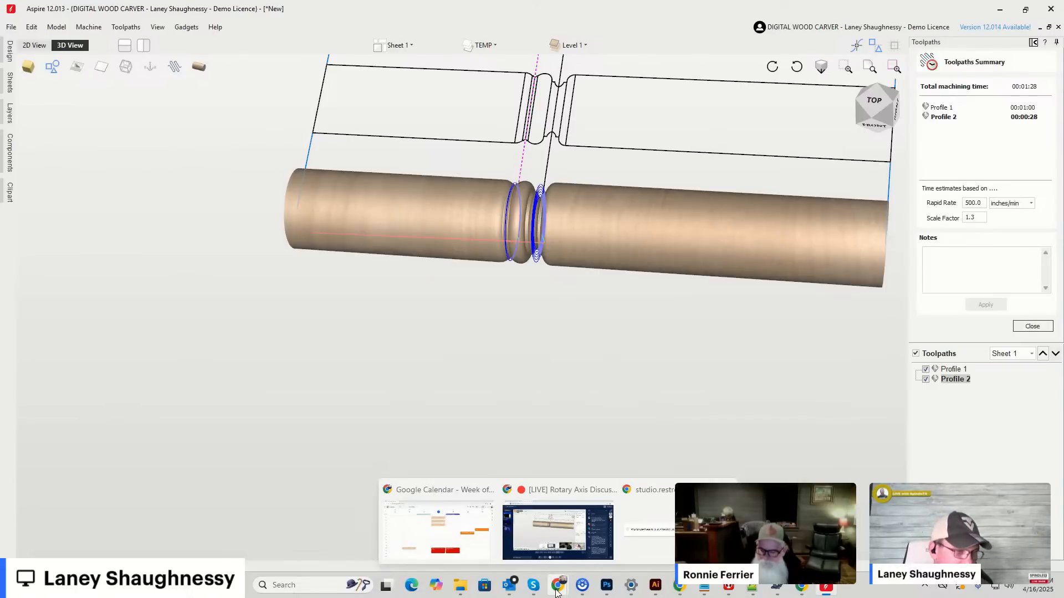
pyautogui.click(557, 593)
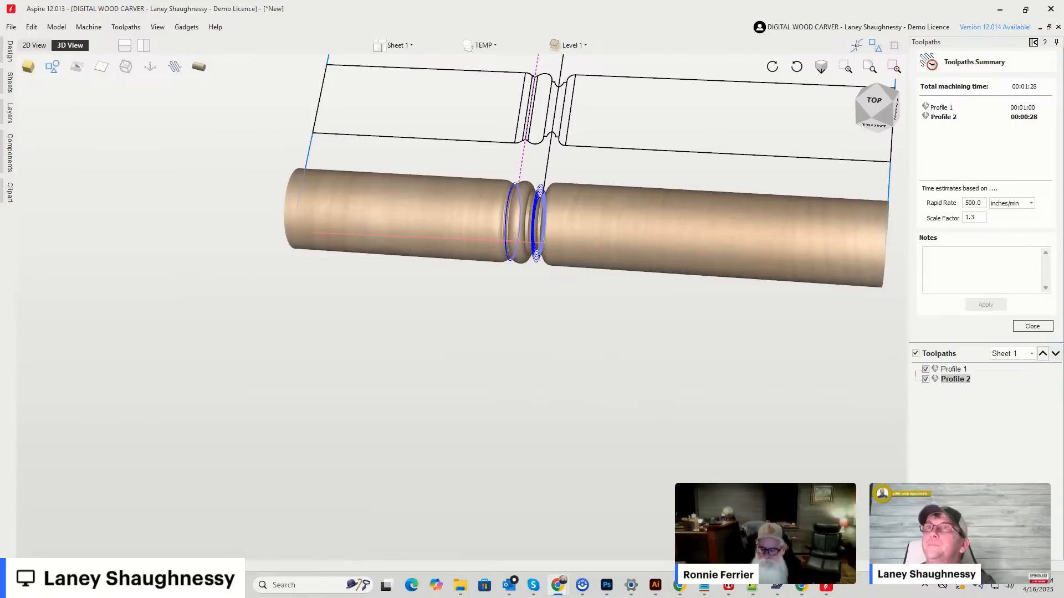
pyautogui.moveTo(1063, 178); pyautogui.dragTo(462, 83)
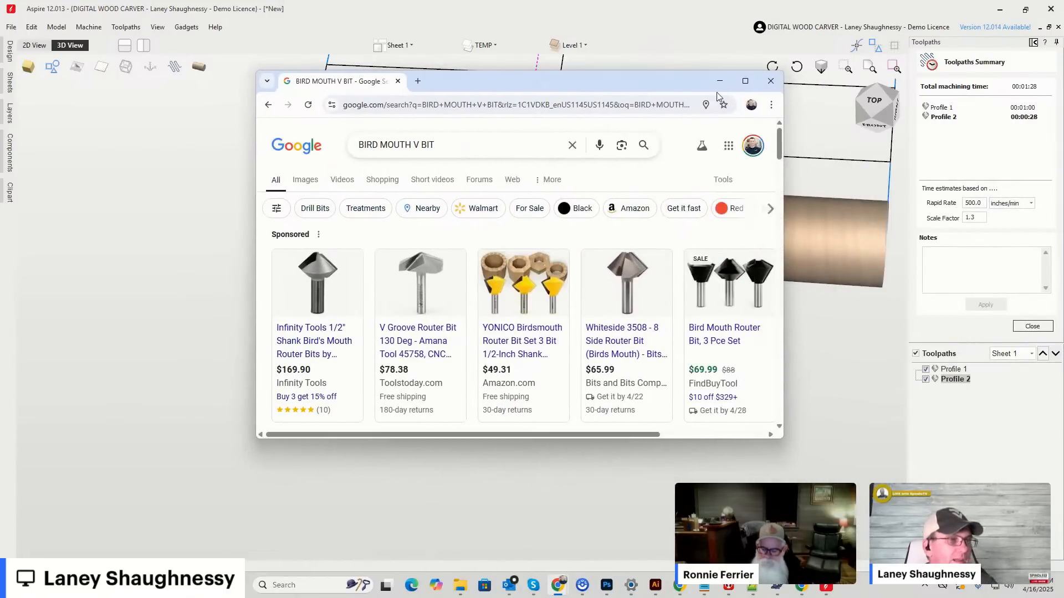
pyautogui.click(754, 85)
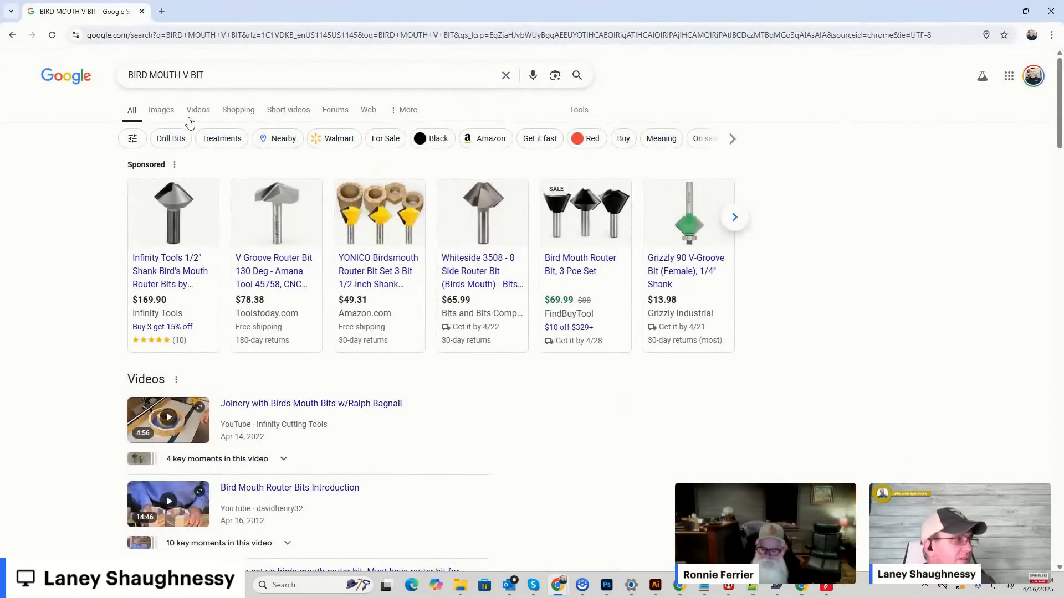
# Show the image results for BIRD MOUTH V BIT and look through the router bit shapes.
pyautogui.click(157, 113)
pyautogui.scroll(-2, 629, 260)
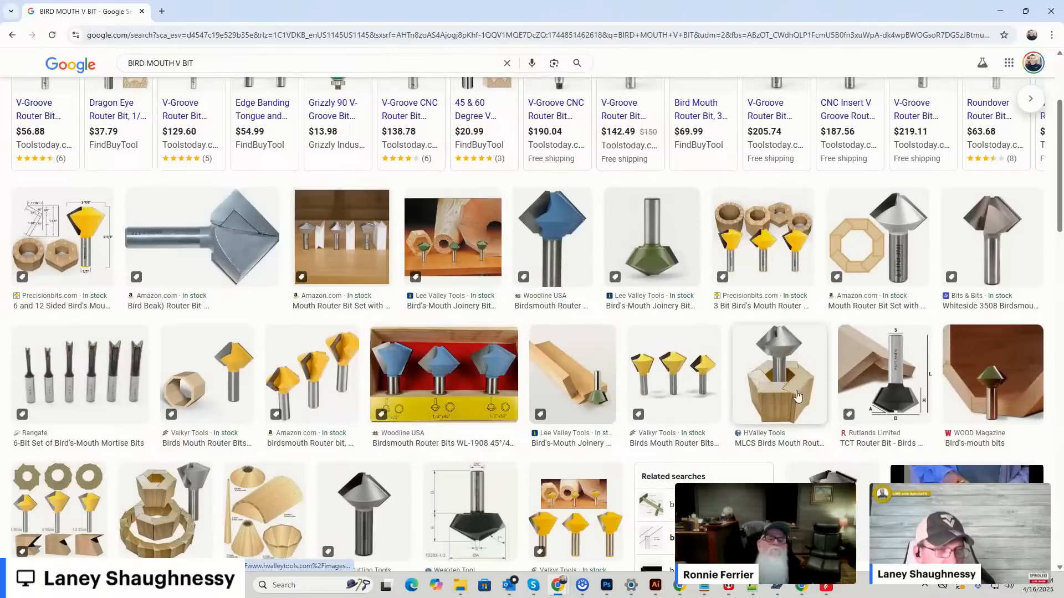
pyautogui.scroll(-3, 786, 364)
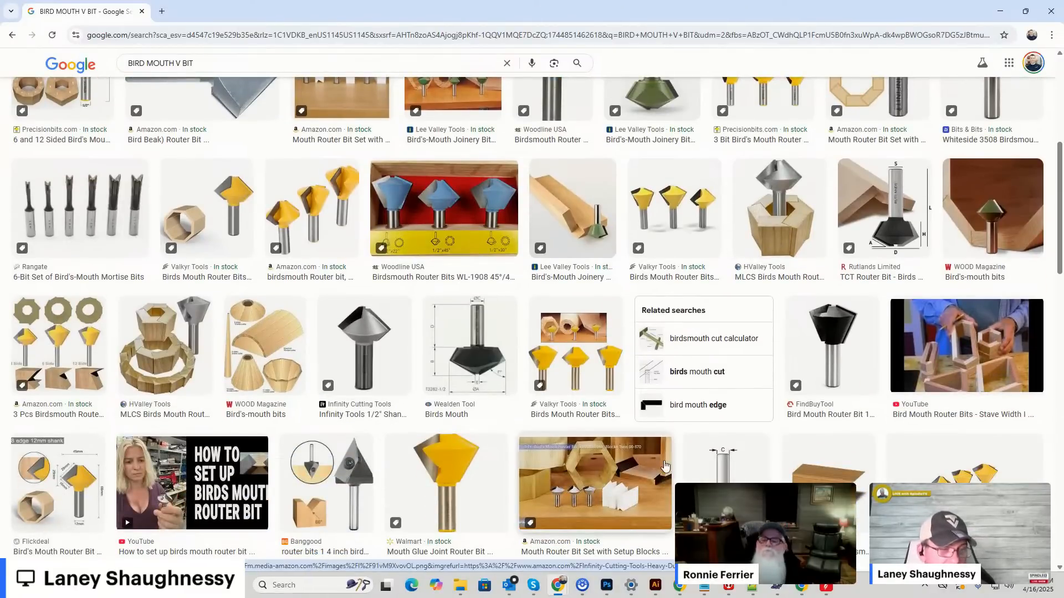
pyautogui.scroll(-1, 311, 222)
pyautogui.scroll(7, 313, 226)
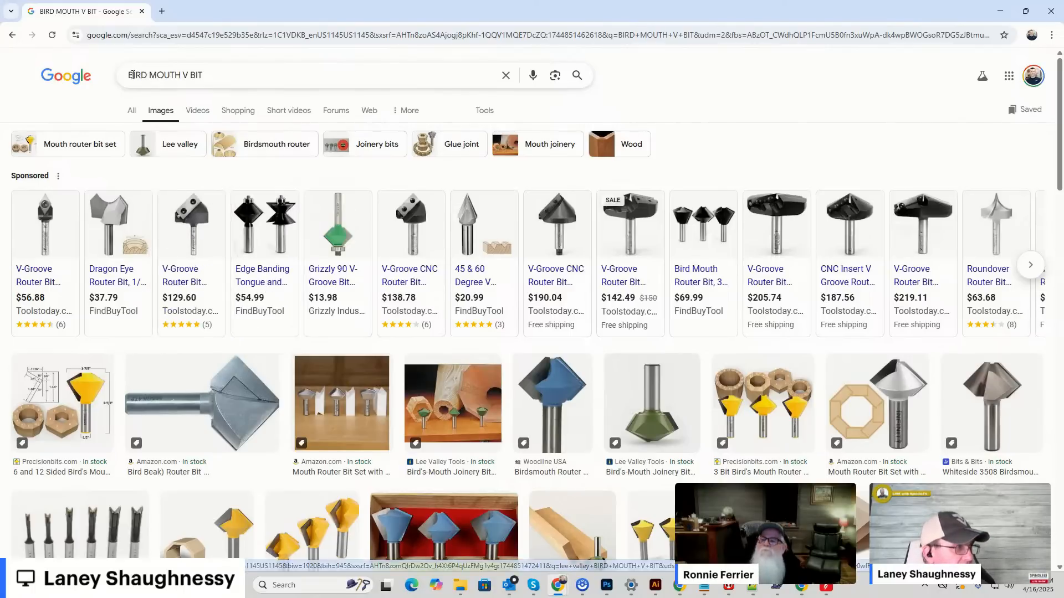
# Search Google Images for 90 DEGREE SINGLE THREAD ROUTER BIT.
pyautogui.tripleClick(242, 75)
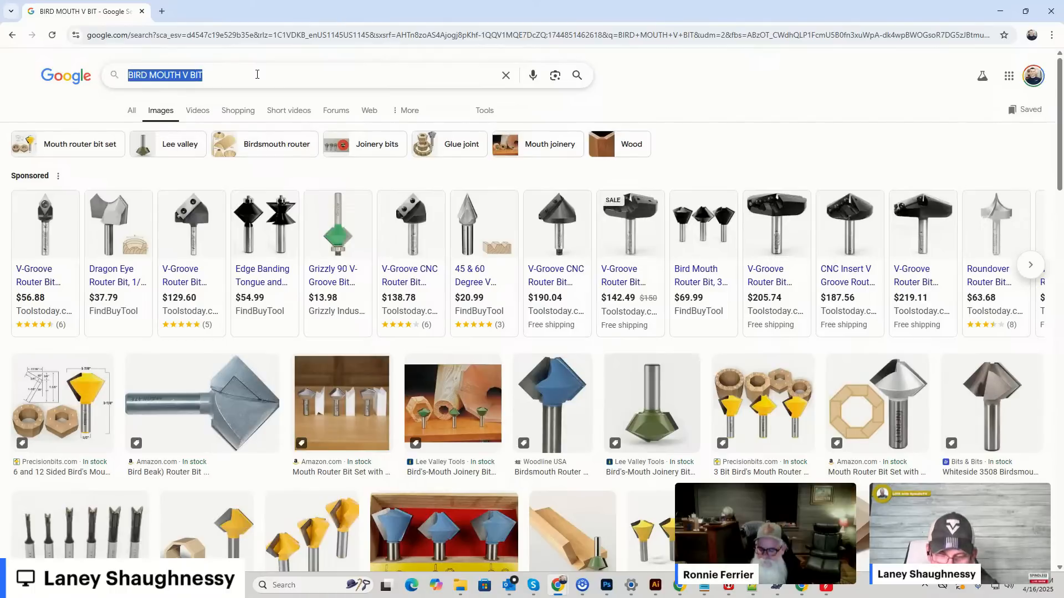
pyautogui.write('90 DEGREE')
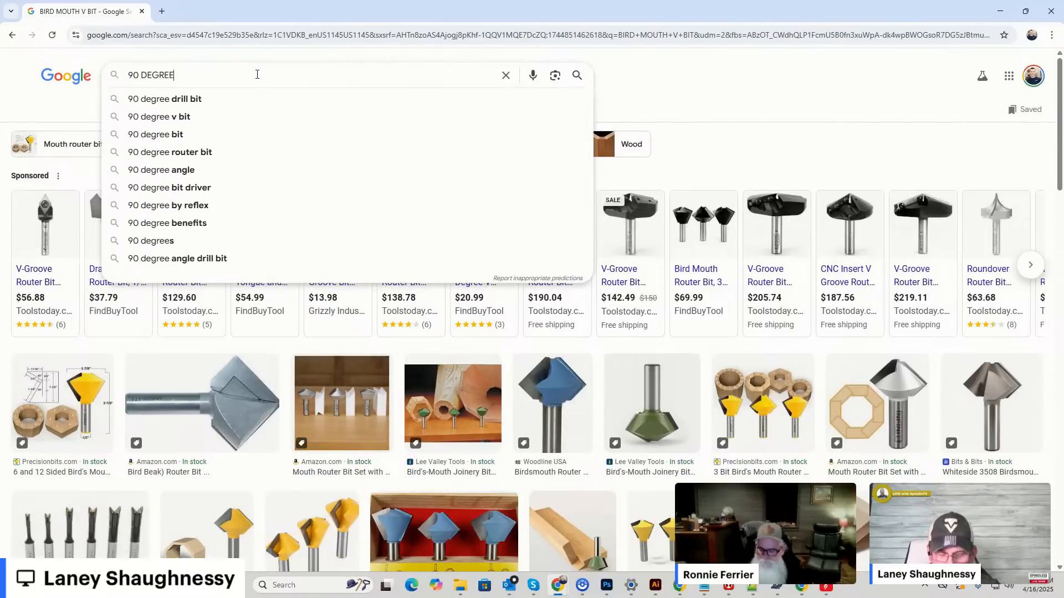
pyautogui.write(' SINGLE THREAD')
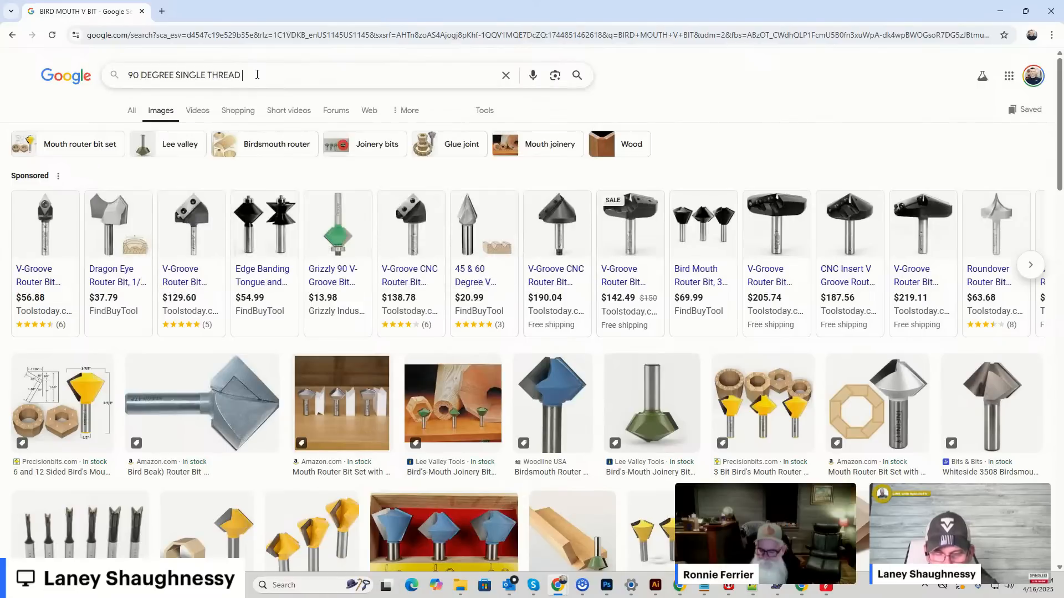
pyautogui.write(' ROUTER BIT')
pyautogui.press('Return')
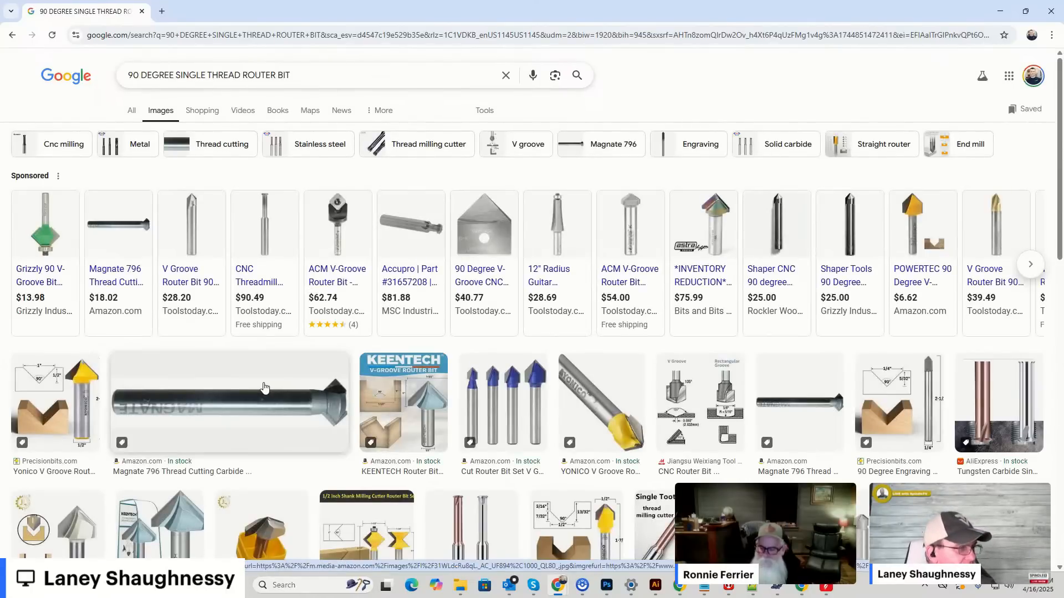
# Open the Magnate 796 Thread Cutting router bit result and look through its details and related images.
pyautogui.click(238, 402)
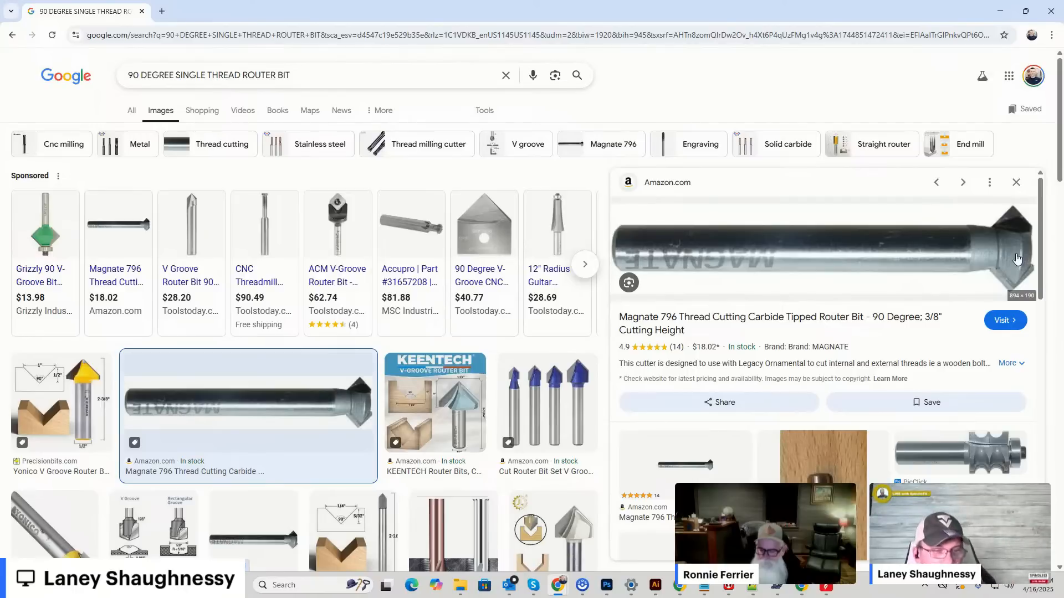
pyautogui.scroll(-1, 991, 269)
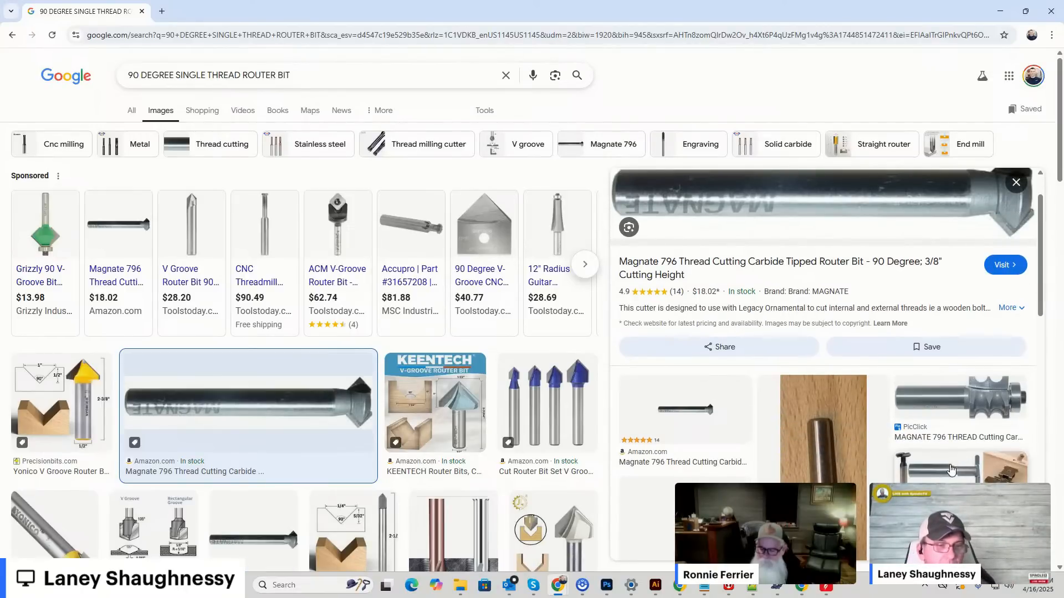
pyautogui.scroll(-2, 887, 443)
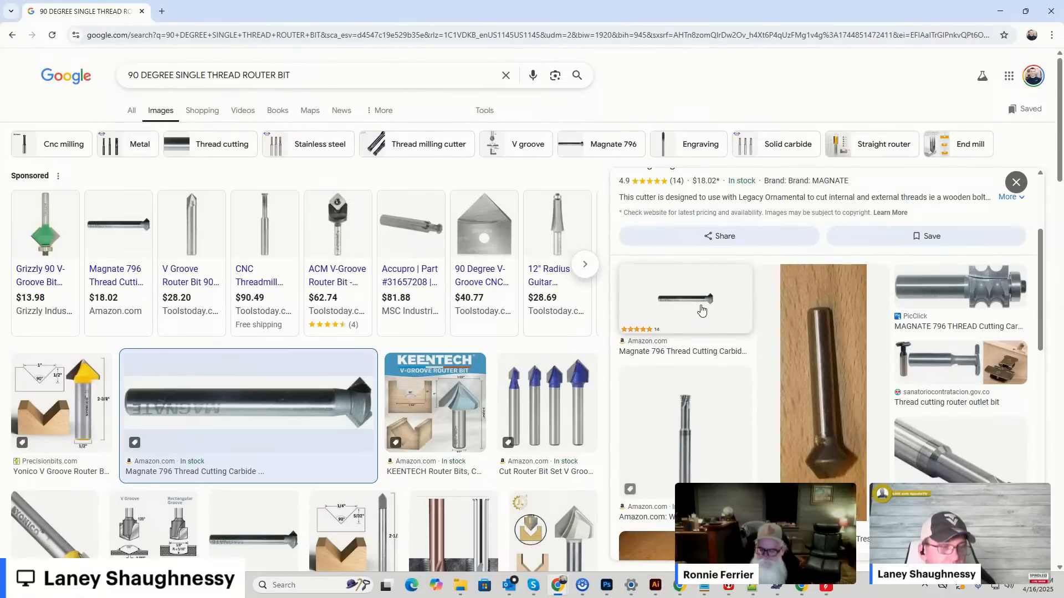
pyautogui.scroll(3, 703, 309)
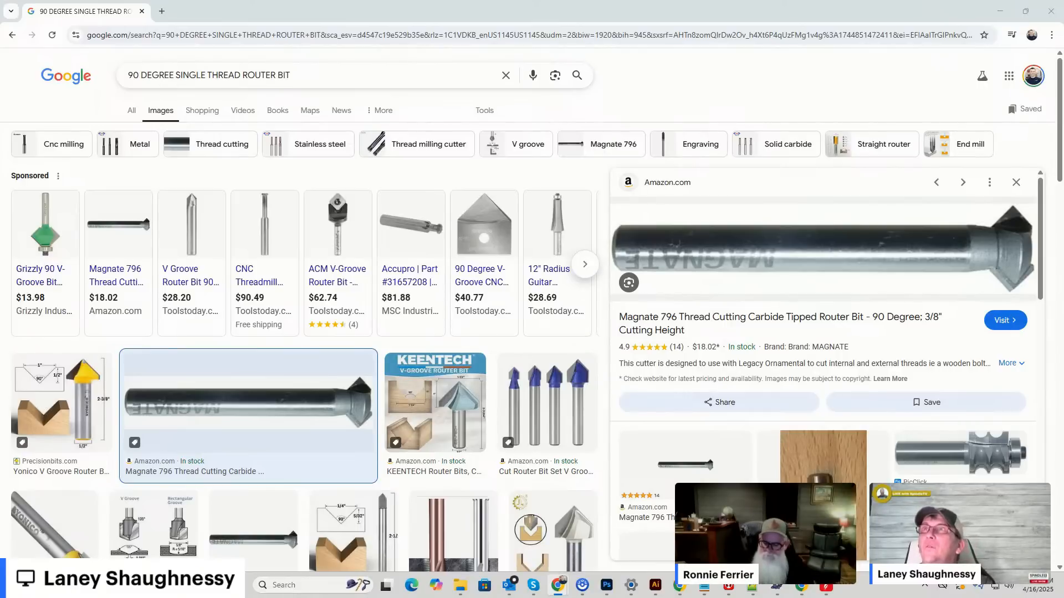
# Bring up the Google results for REED TABLE LEG and open the Hamilton Reeded Round End Table Leg product.
pyautogui.moveTo(410, 588); pyautogui.dragTo(455, 42)
pyautogui.click(718, 44)
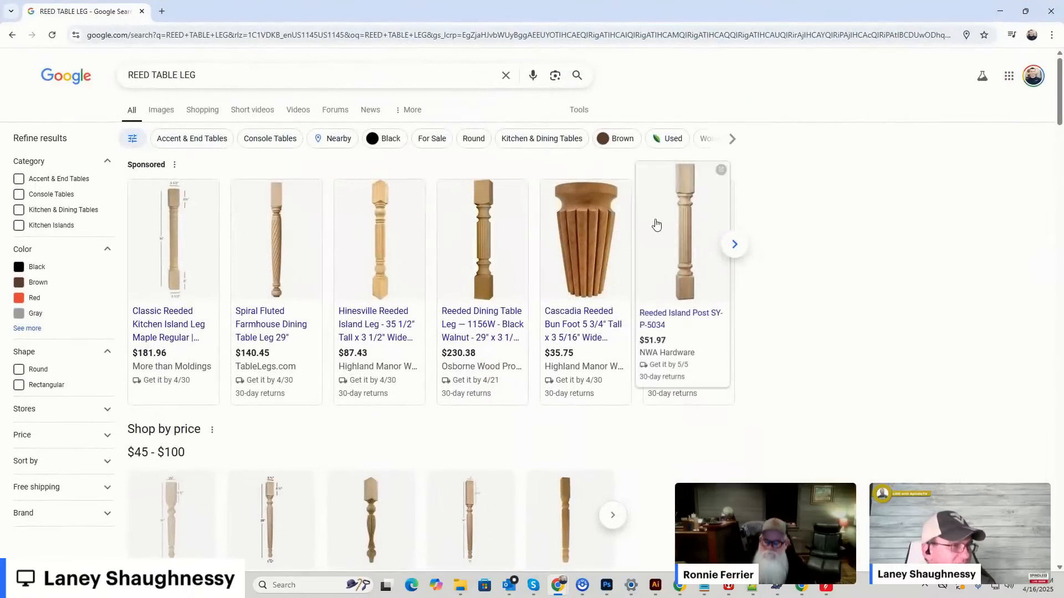
pyautogui.scroll(-3, 404, 252)
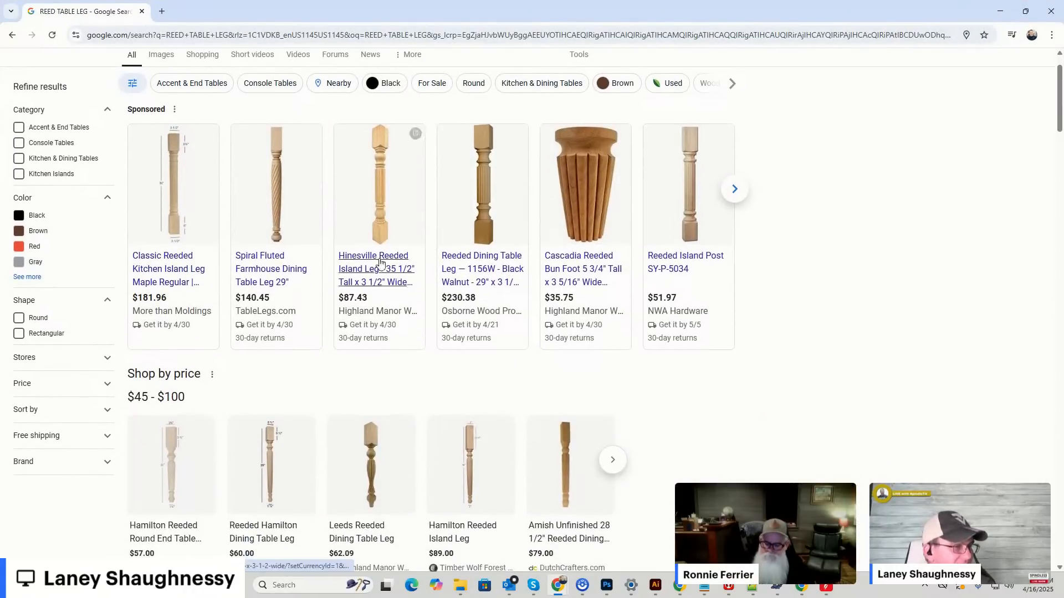
pyautogui.scroll(-1, 181, 338)
pyautogui.click(174, 302)
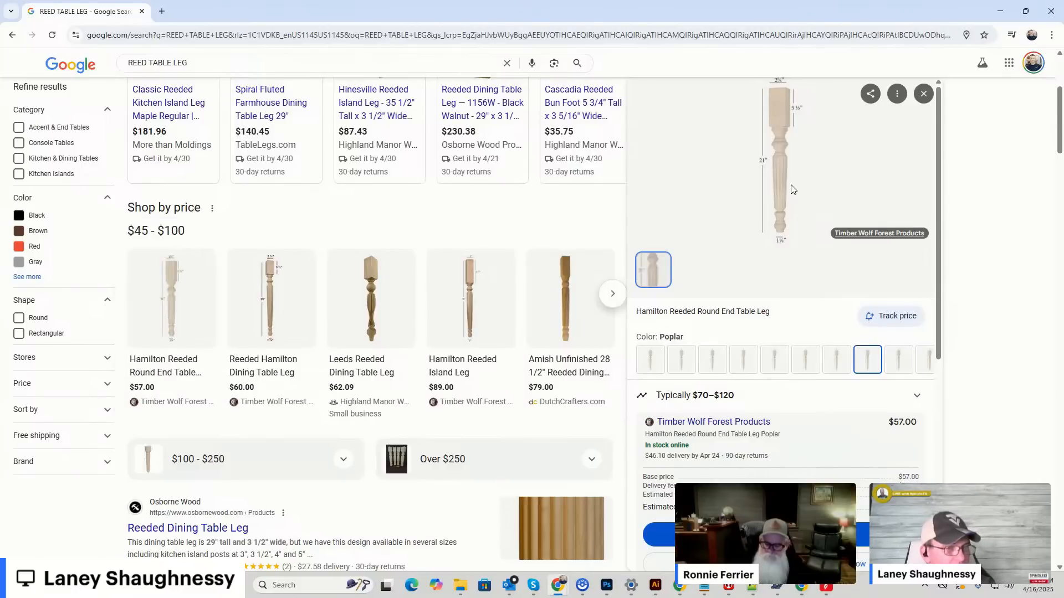
# Open the Leeds Reeded Dining Table Leg from the product's further options and look through its details.
pyautogui.scroll(-6, 790, 190)
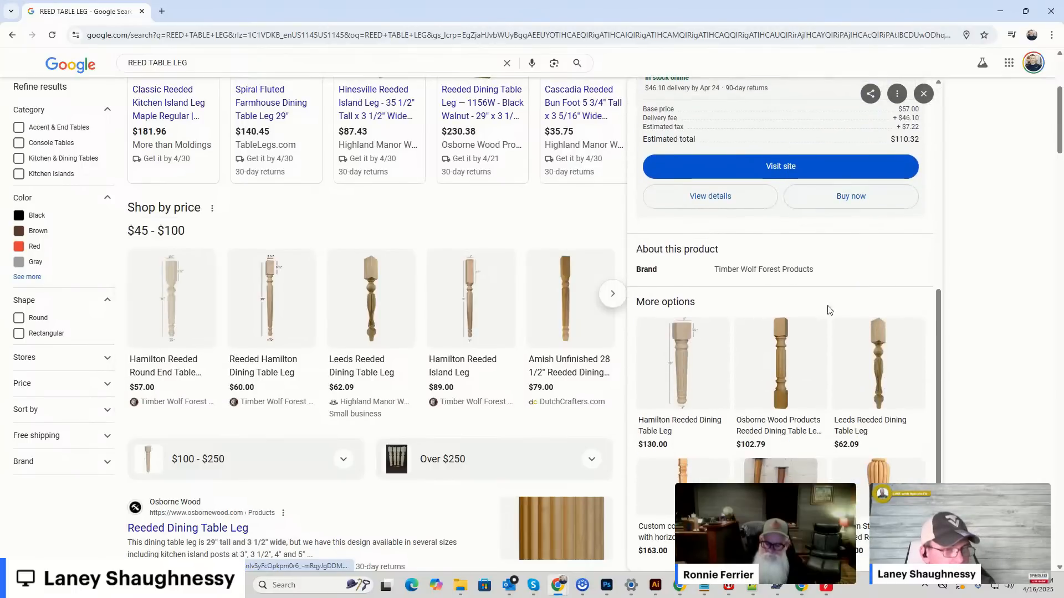
pyautogui.click(882, 380)
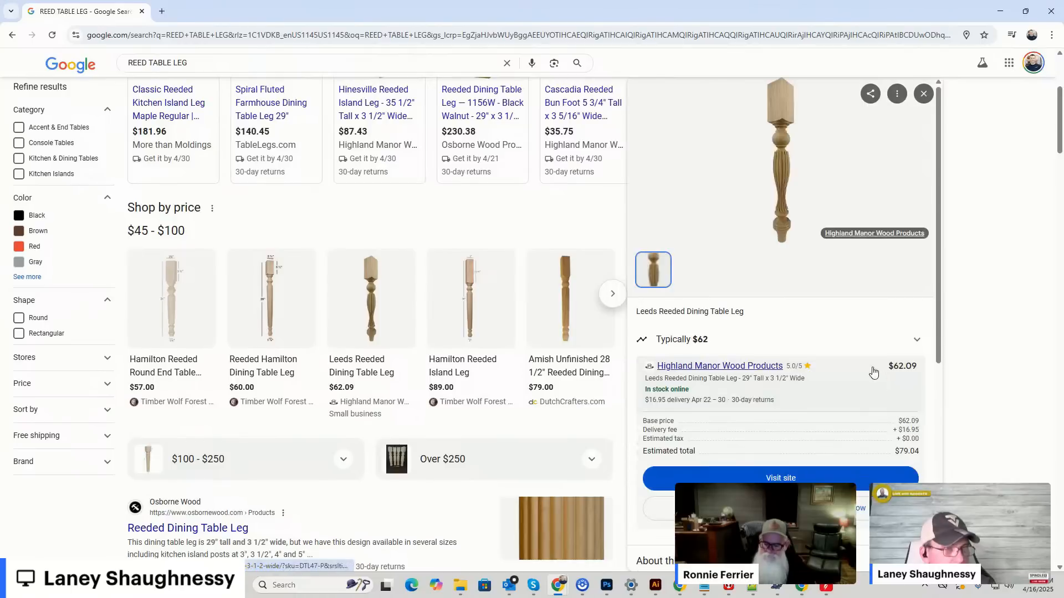
pyautogui.scroll(-6, 782, 163)
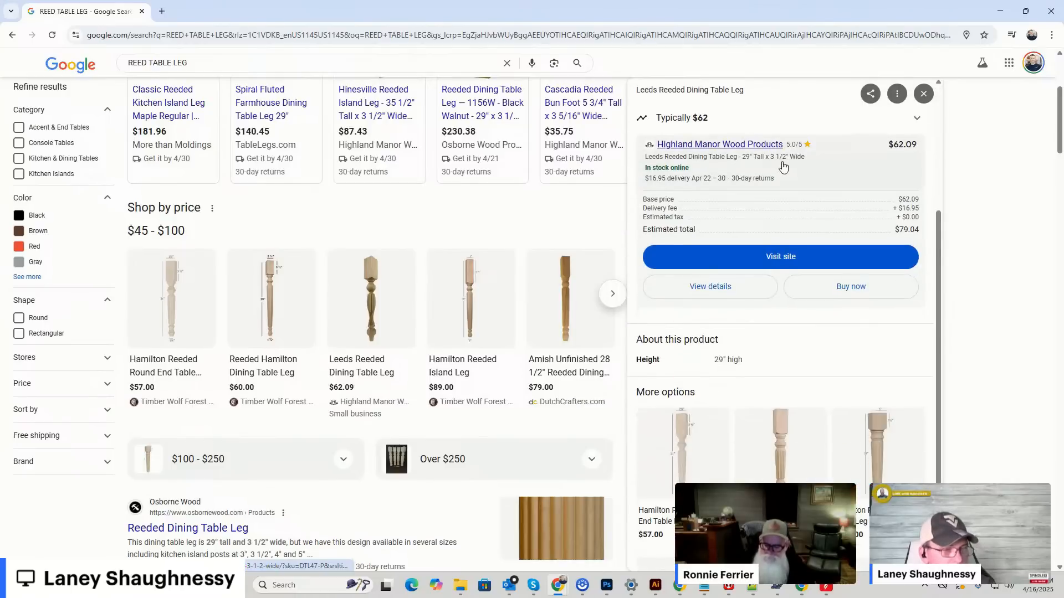
pyautogui.scroll(6, 782, 163)
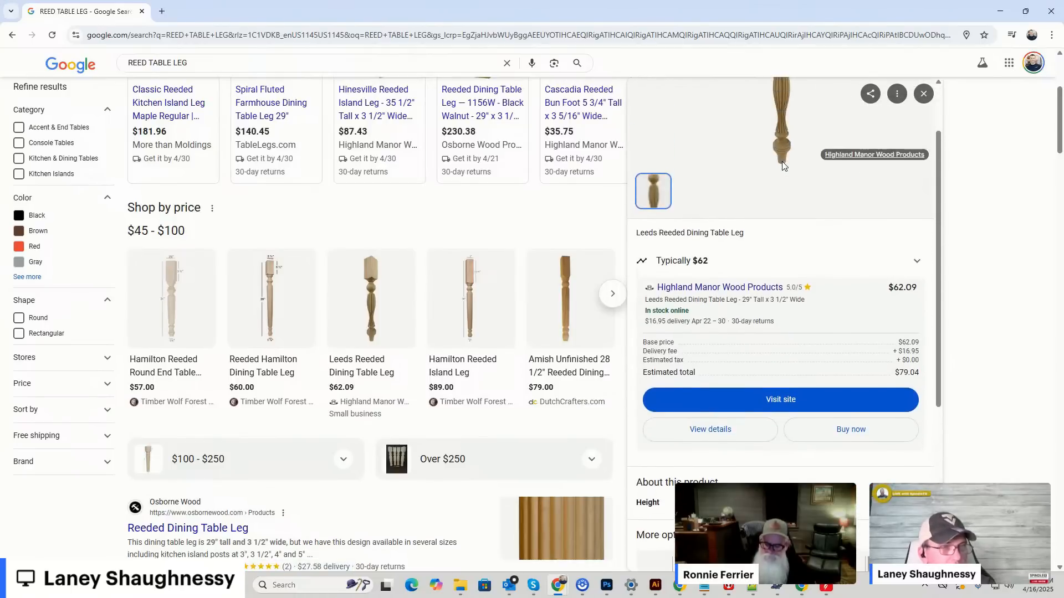
# Open the Leeds Reeded Dining Table Leg image in a new tab and save it to Downloads as the WEBP file shopping.
pyautogui.rightClick(784, 171)
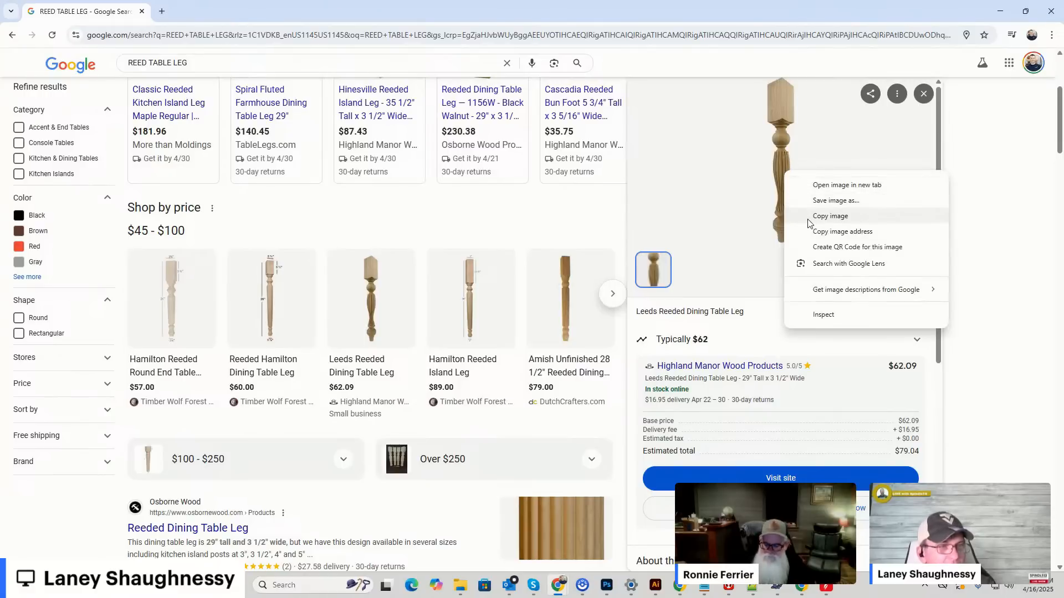
pyautogui.click(847, 185)
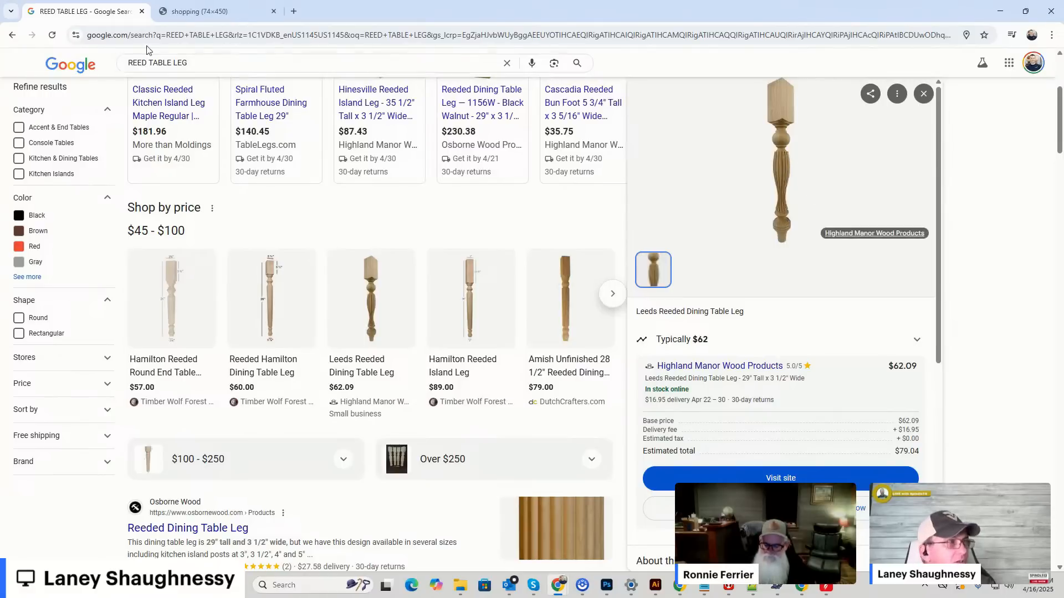
pyautogui.click(216, 14)
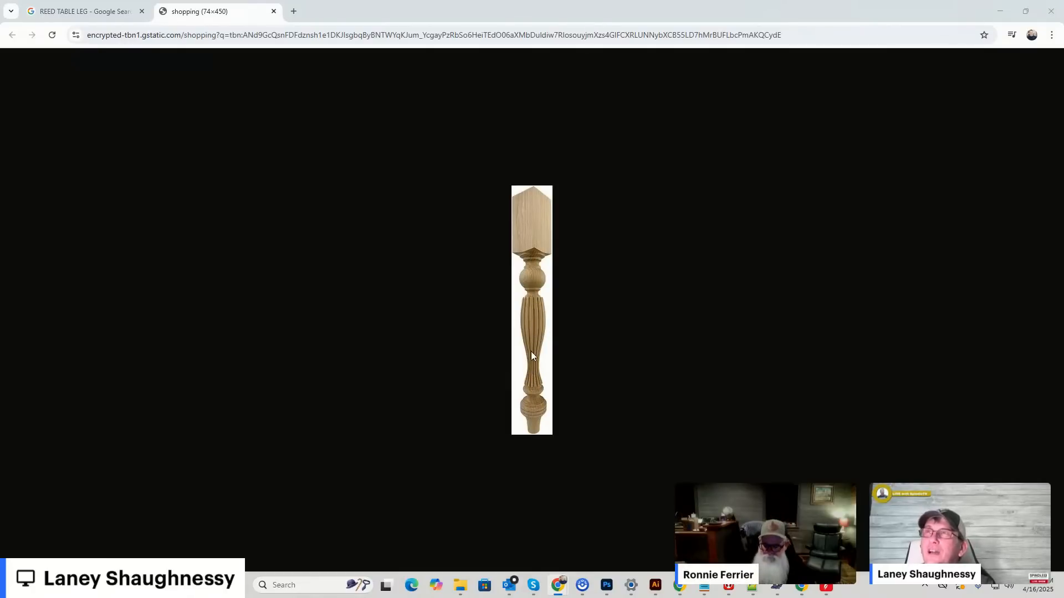
pyautogui.rightClick(533, 288)
pyautogui.click(563, 318)
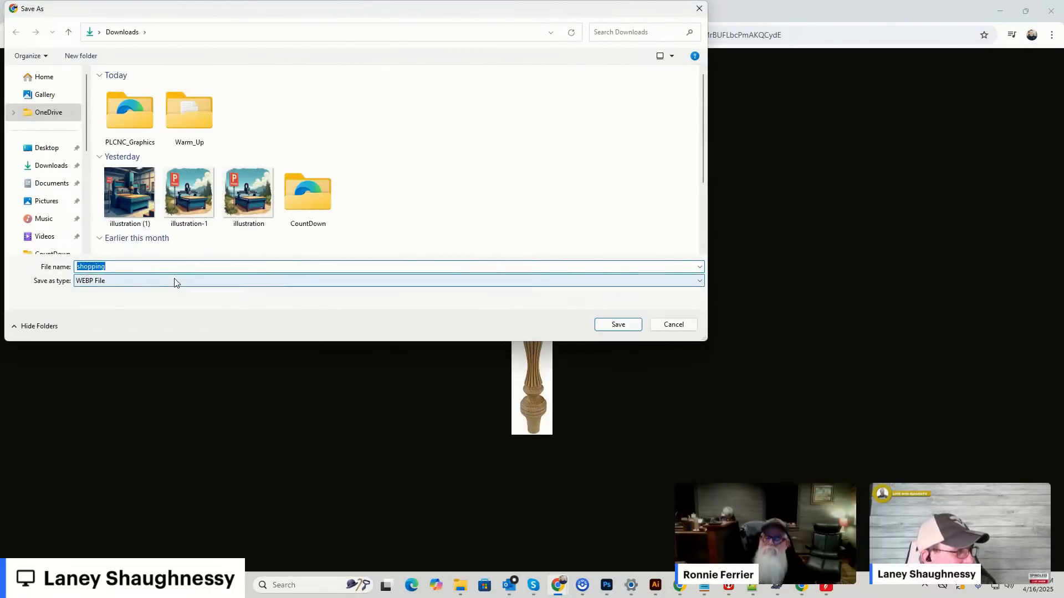
pyautogui.click(602, 324)
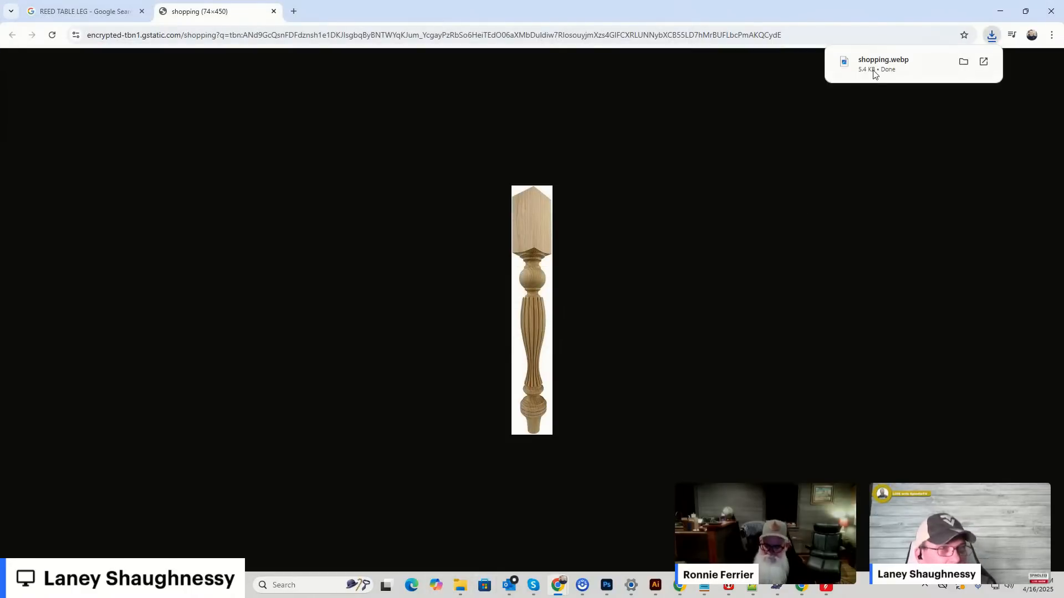
# Open the downloaded shopping.webp file with Photos, just once.
pyautogui.click(875, 64)
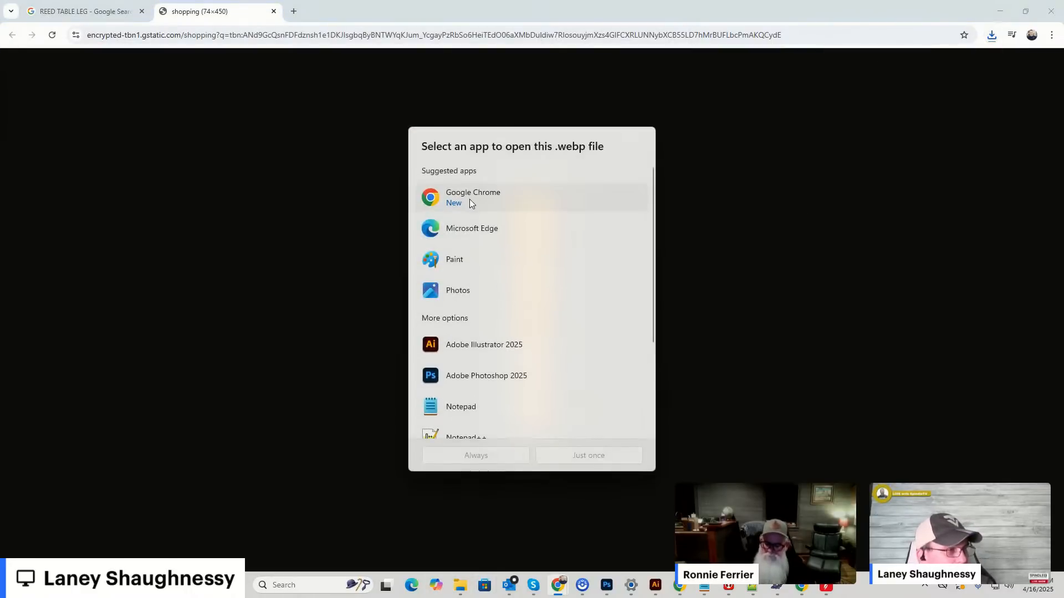
pyautogui.click(458, 291)
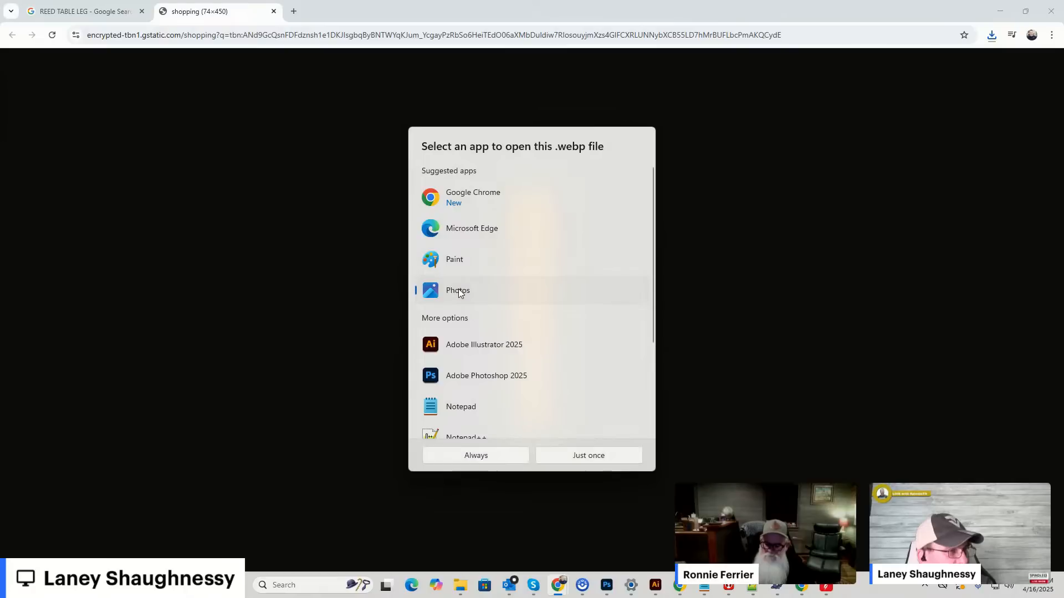
pyautogui.click(571, 458)
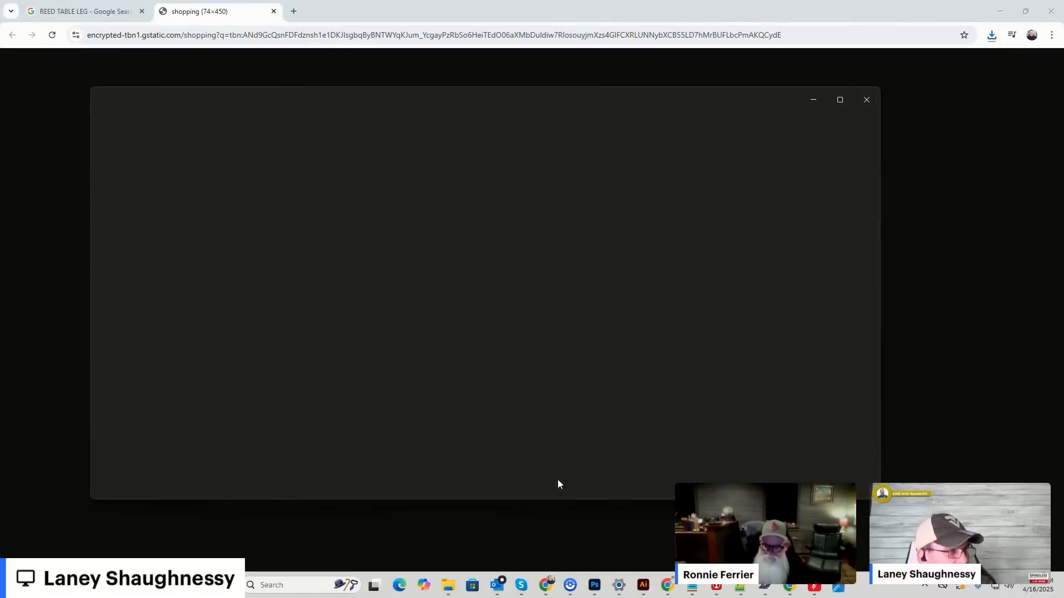
# Examine the reeded section of the table leg in the image close up and as a whole.
pyautogui.scroll(4, 492, 283)
pyautogui.scroll(-1, 492, 243)
pyautogui.scroll(3, 488, 331)
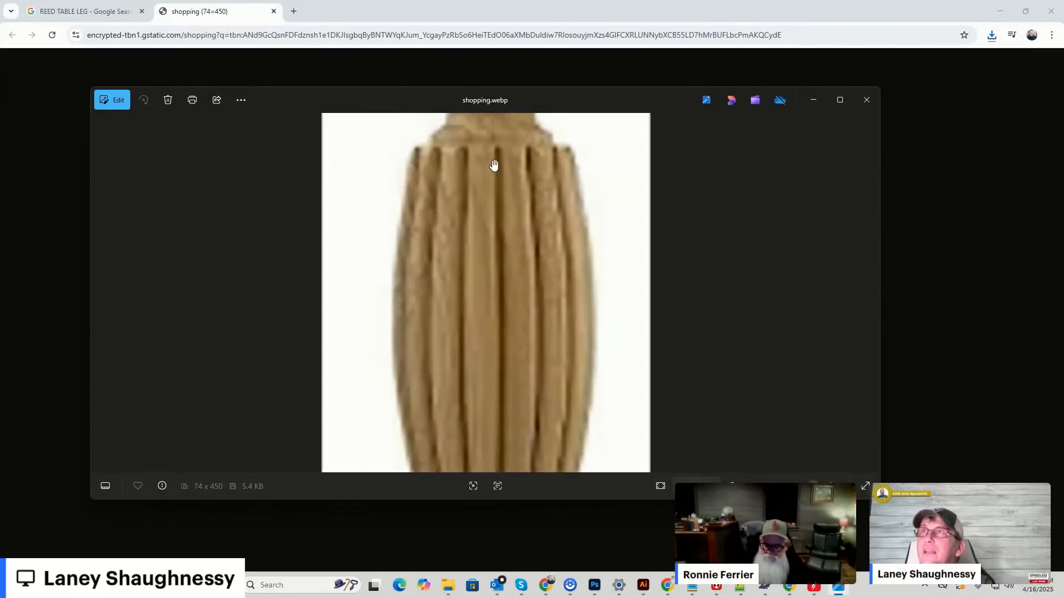
pyautogui.scroll(-4, 465, 323)
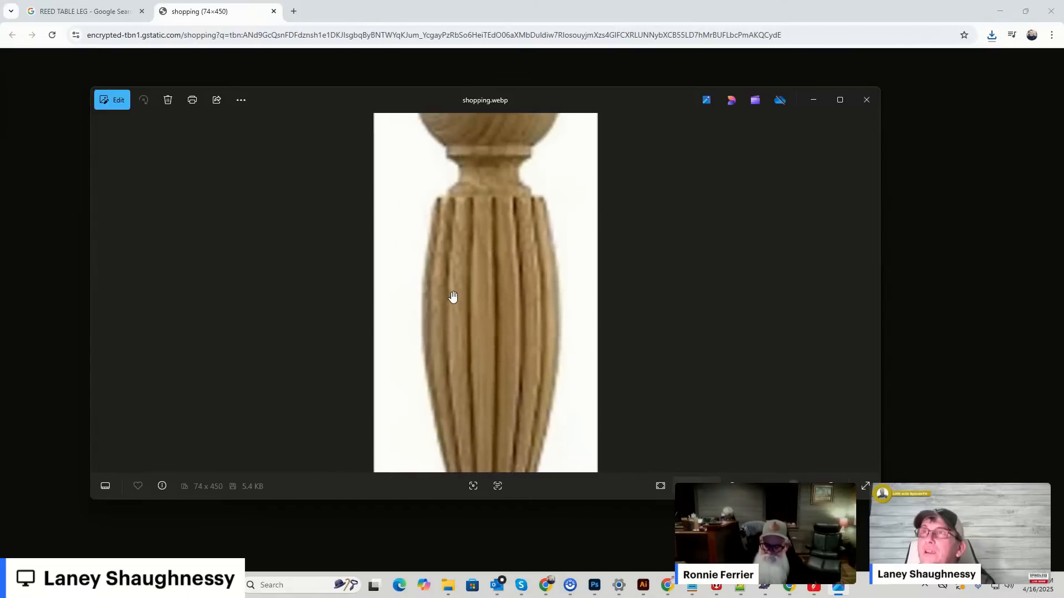
pyautogui.scroll(-2, 452, 296)
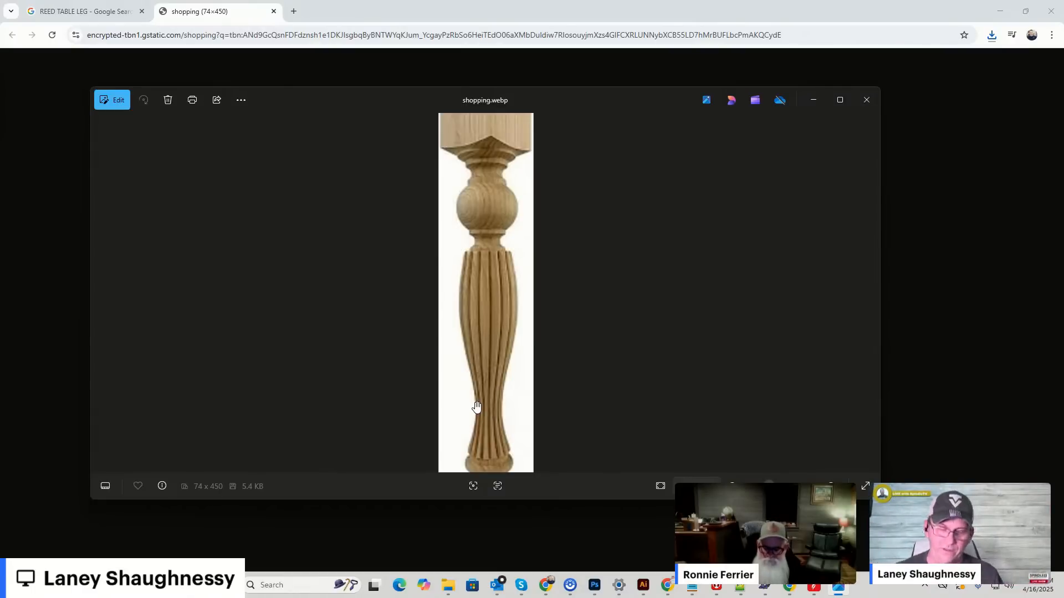
pyautogui.scroll(4, 485, 333)
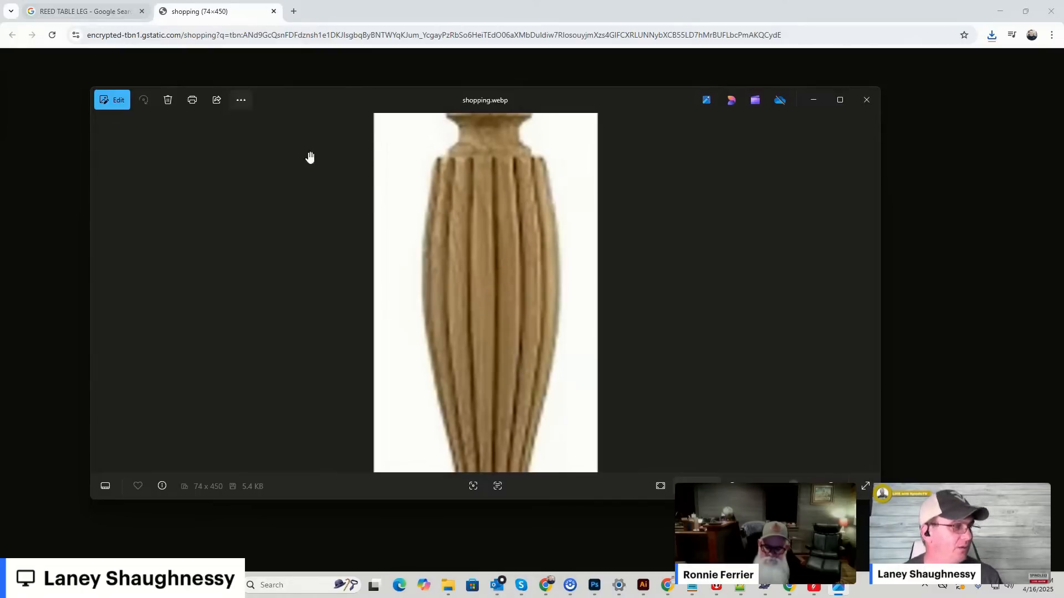
# Switch to Aspire and show the rotary job in the 2D View.
pyautogui.click(814, 588)
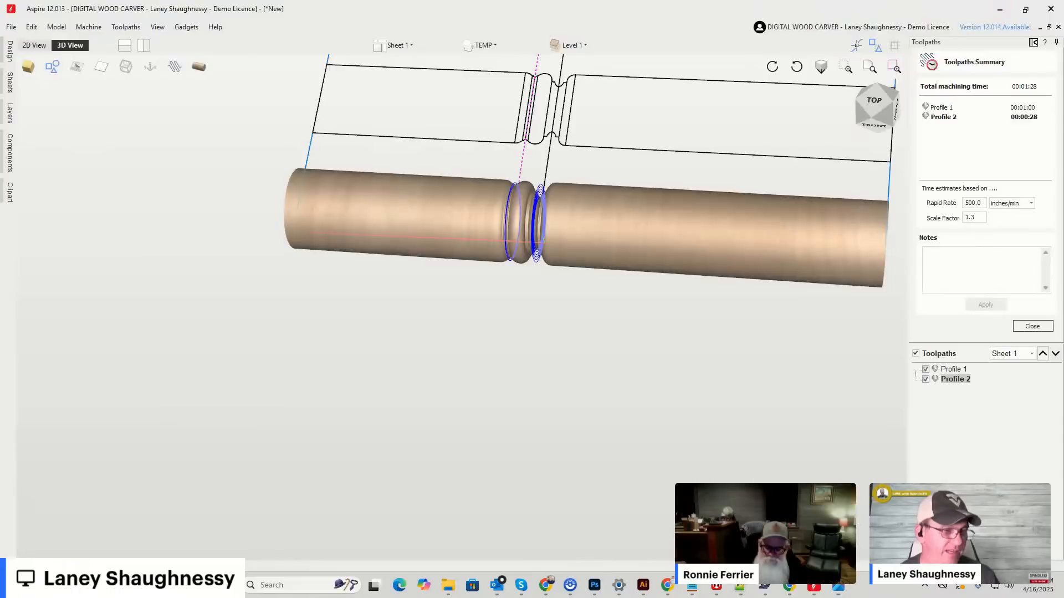
pyautogui.click(34, 45)
pyautogui.scroll(-3, 464, 252)
pyautogui.scroll(-2, 465, 252)
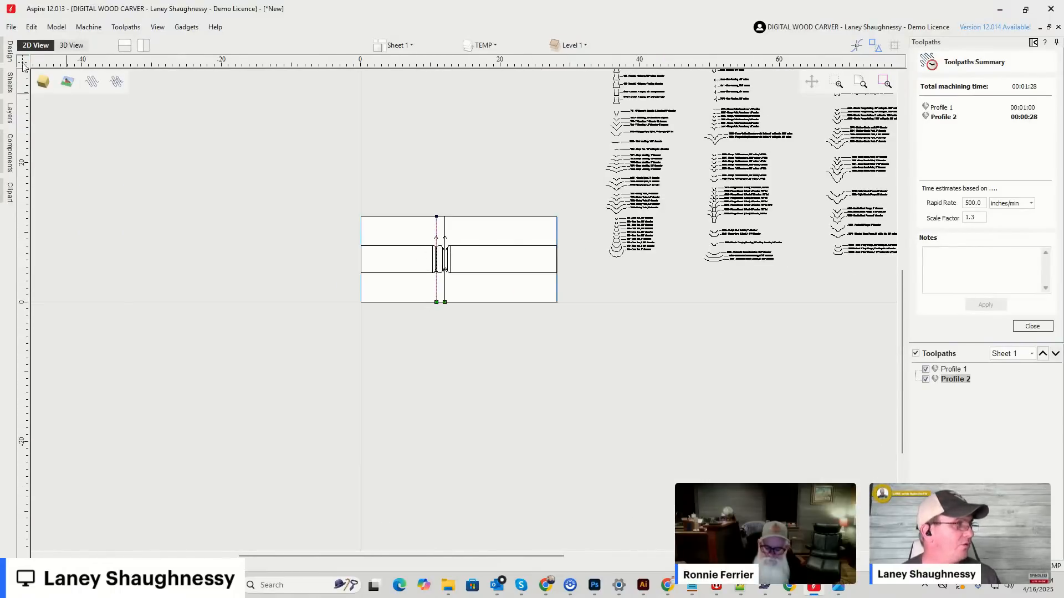
# Draw a horizontal line 28 inches long across the full job width at about Y 2.17, below the turned profile.
pyautogui.click(9, 51)
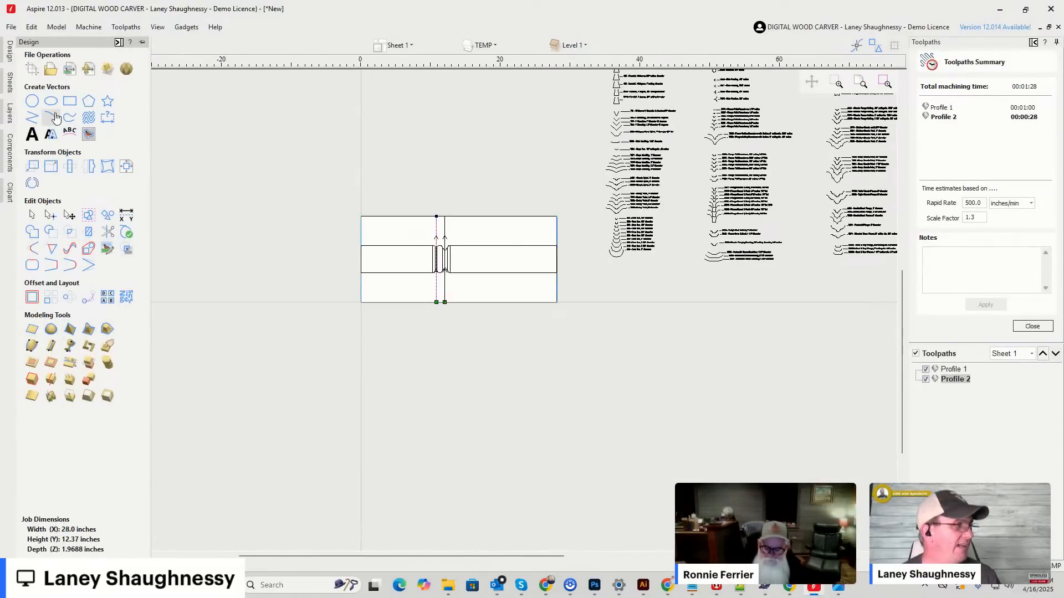
pyautogui.scroll(3, 538, 300)
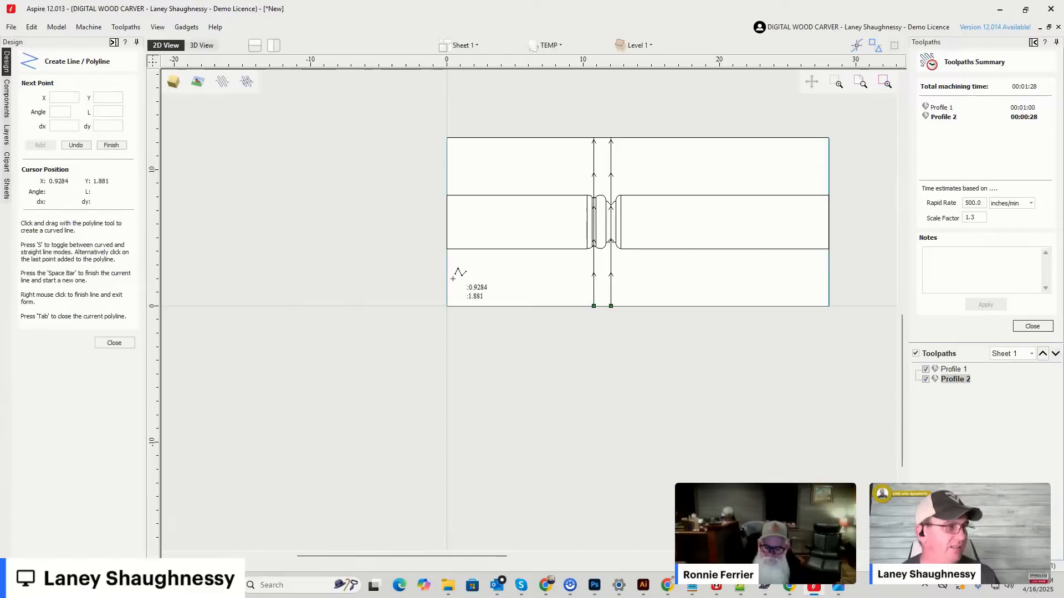
pyautogui.click(446, 277)
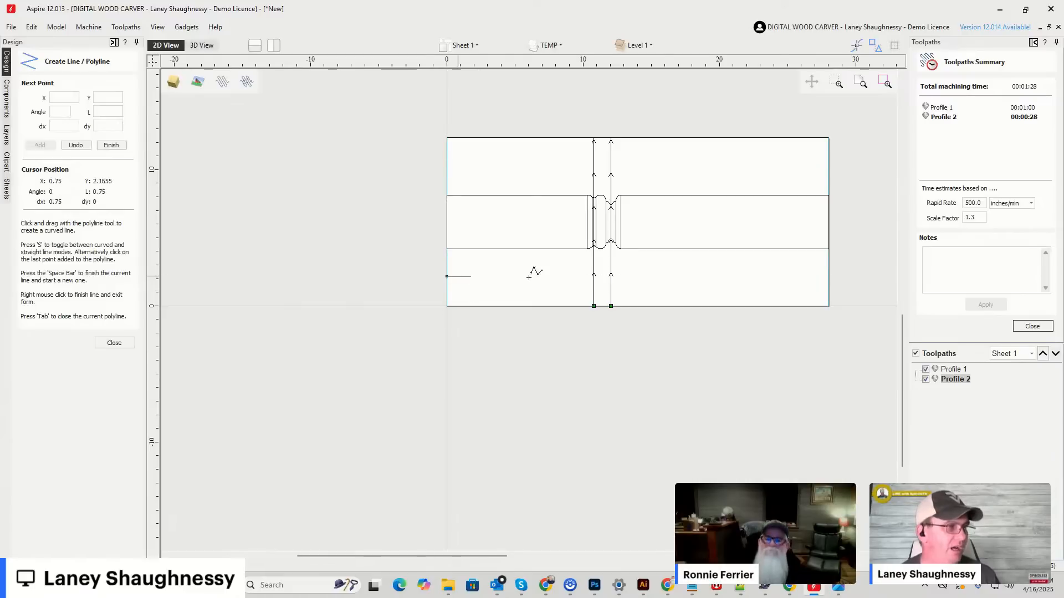
pyautogui.click(829, 276)
pyautogui.press('space')
pyautogui.click(126, 340)
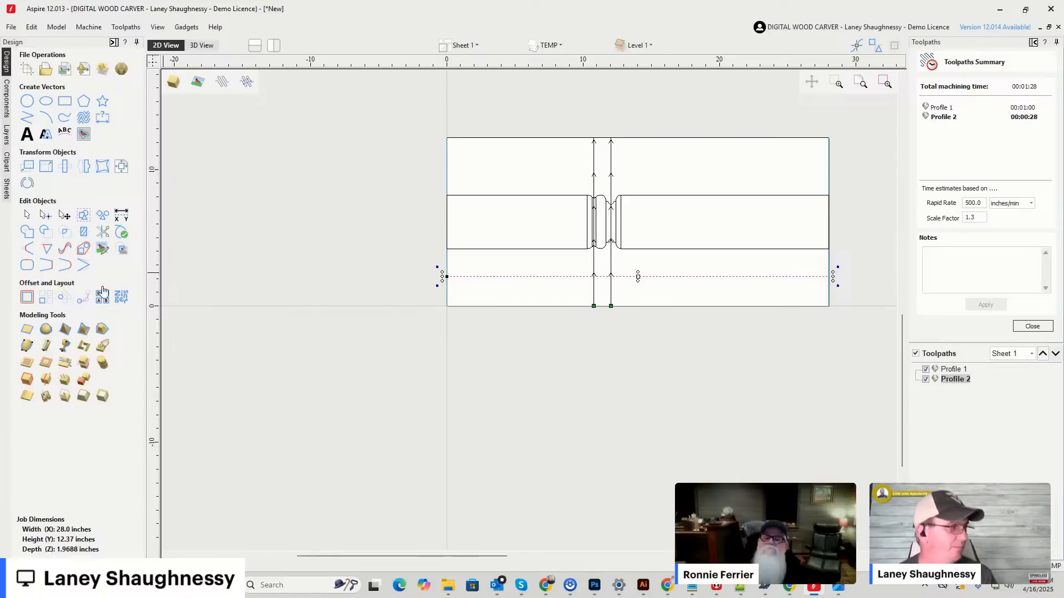
# Try to offset the horizontal line outwards/right by 0.125 inches.
pyautogui.click(27, 297)
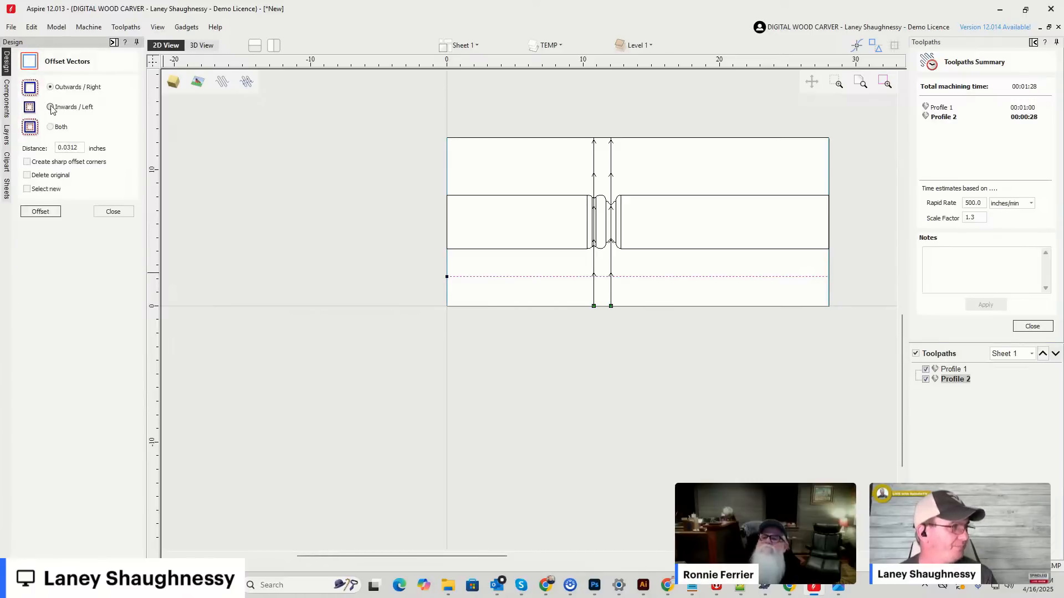
pyautogui.moveTo(80, 148); pyautogui.dragTo(42, 149)
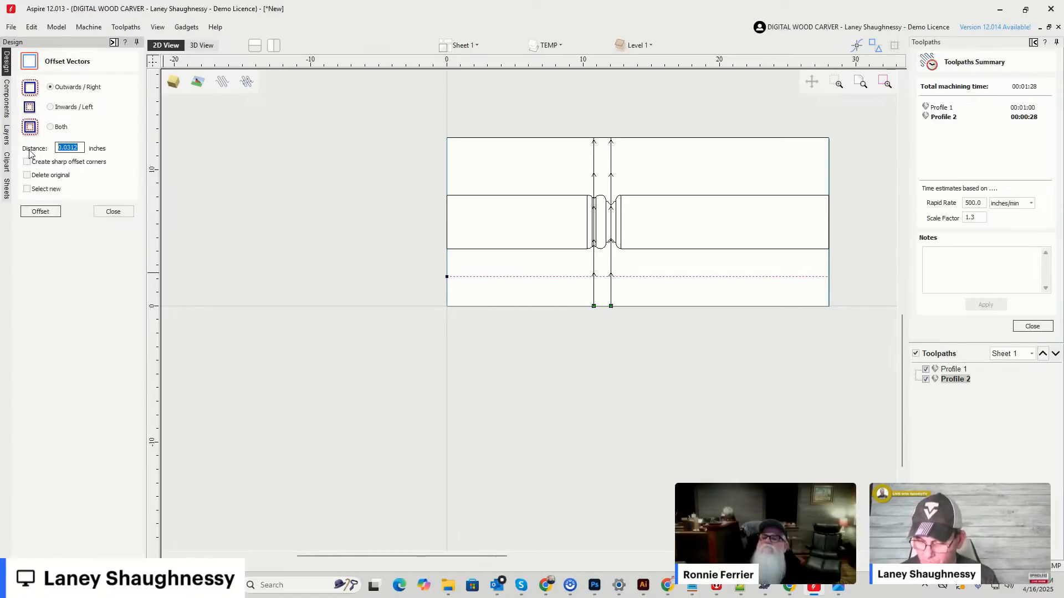
pyautogui.write('.1')
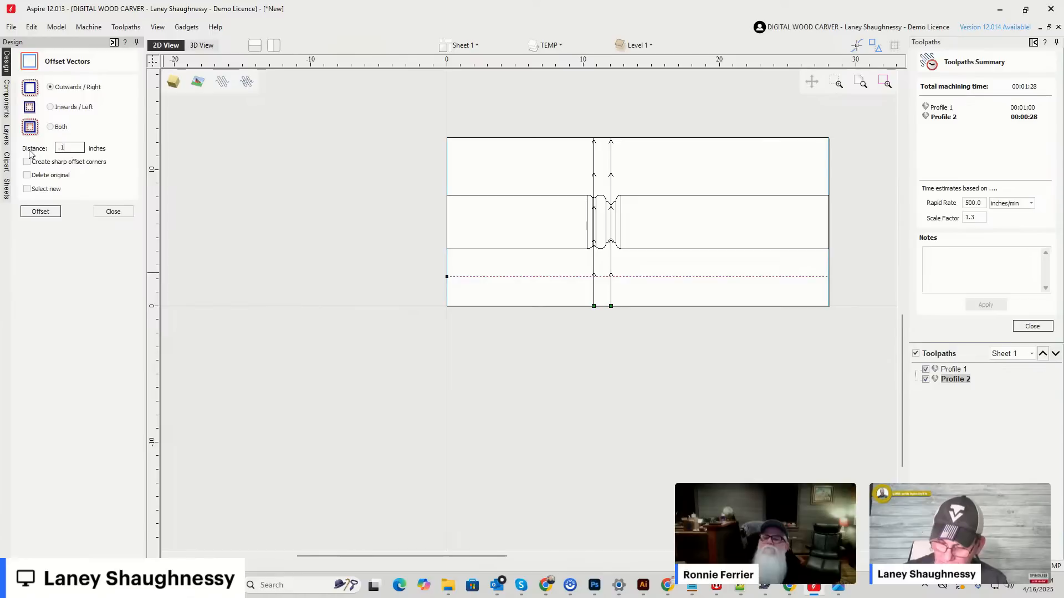
pyautogui.write('25')
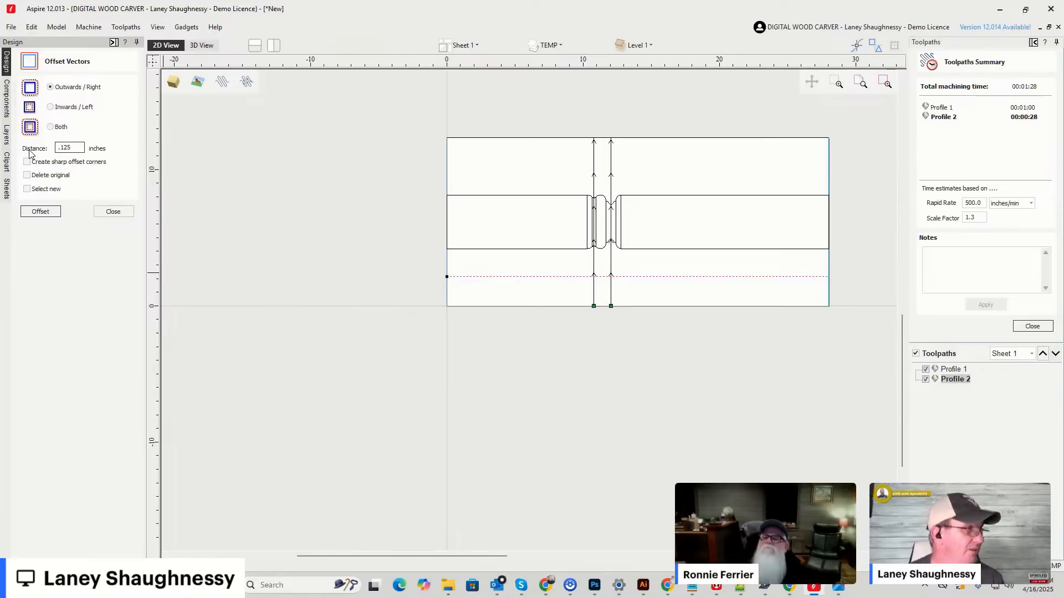
pyautogui.click(40, 212)
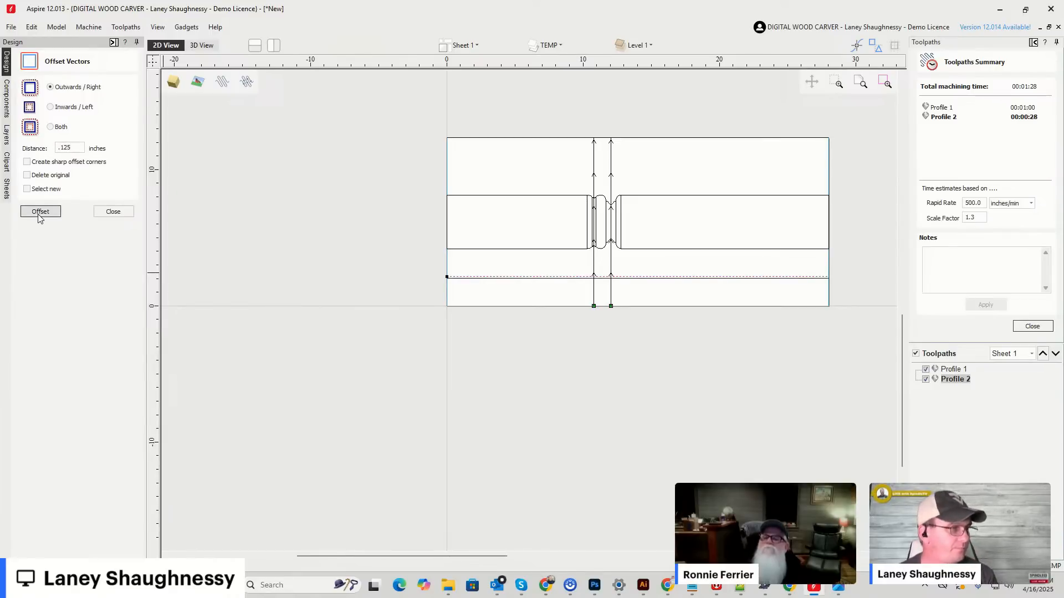
pyautogui.click(32, 216)
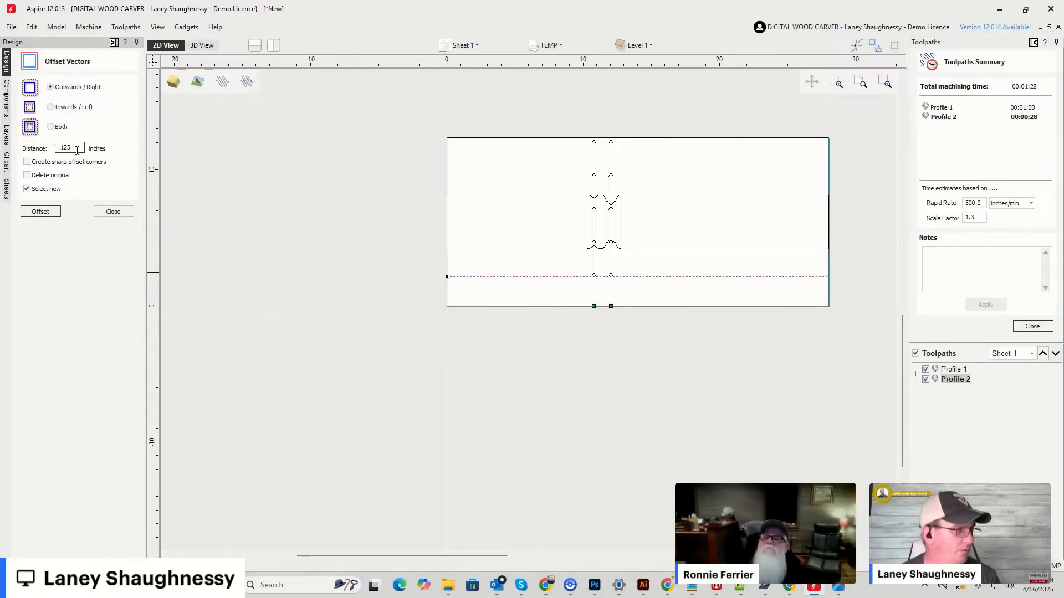
# Offset the horizontal line outwards/right by 0.375 inches five times, each offset starting from the newly created and selected line.
pyautogui.moveTo(78, 149); pyautogui.dragTo(16, 147)
pyautogui.write('.')
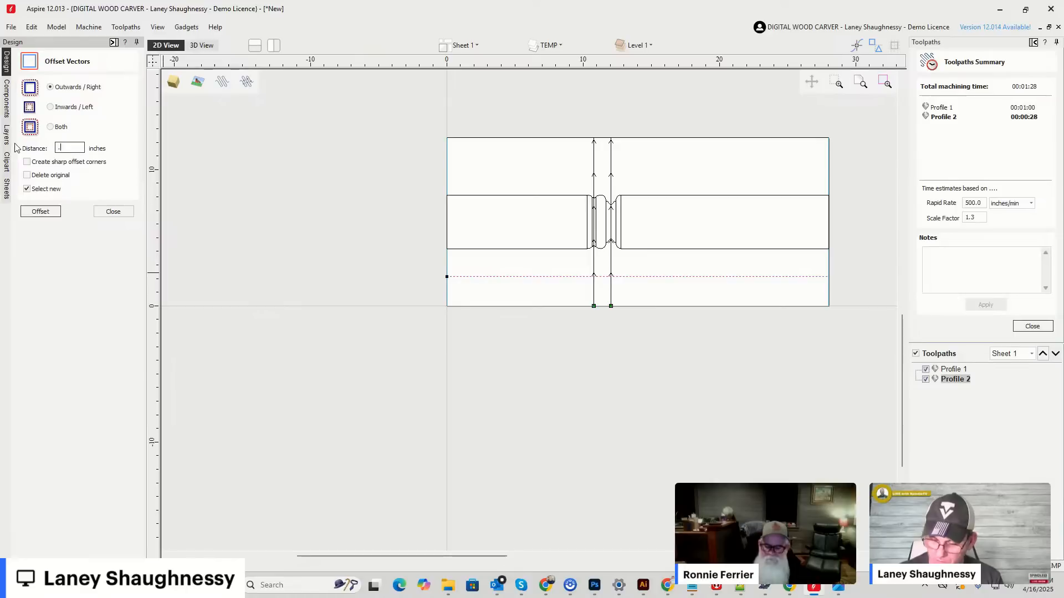
pyautogui.write('375')
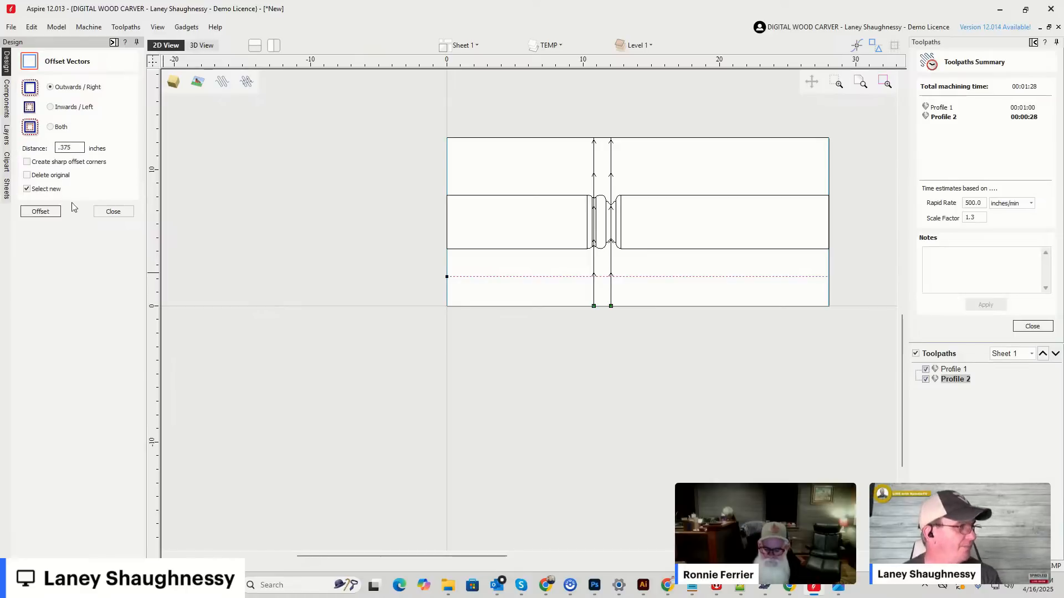
pyautogui.click(40, 211)
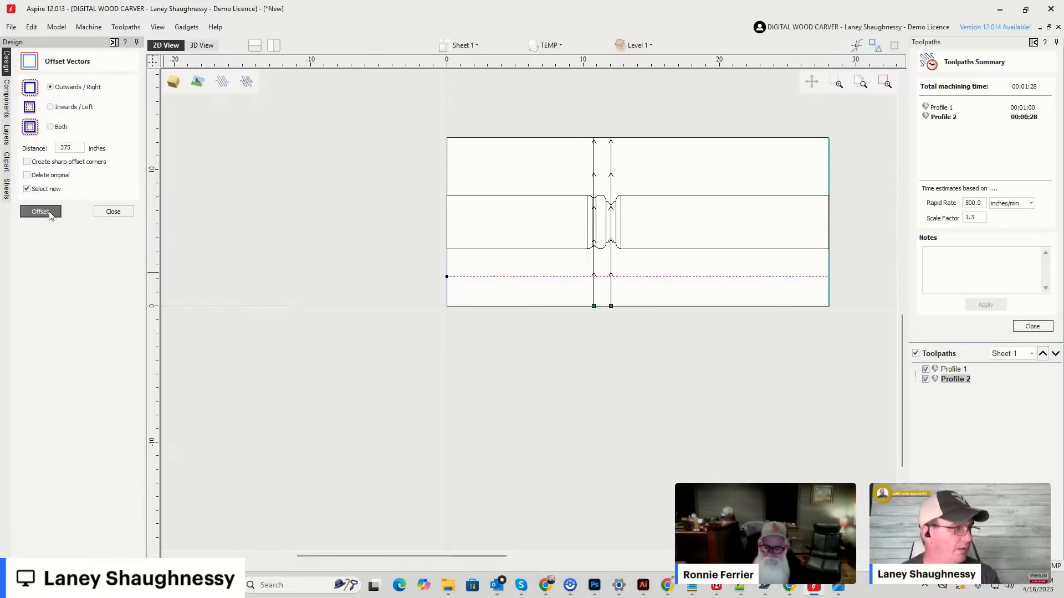
pyautogui.click(39, 212)
pyautogui.click(40, 211)
pyautogui.click(40, 212)
pyautogui.click(41, 212)
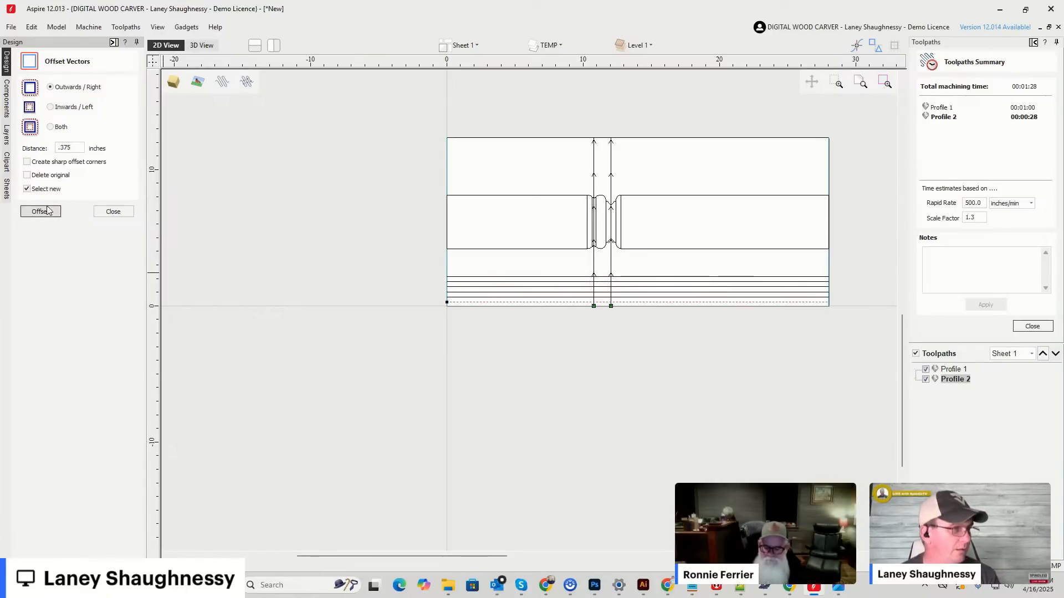
pyautogui.click(113, 212)
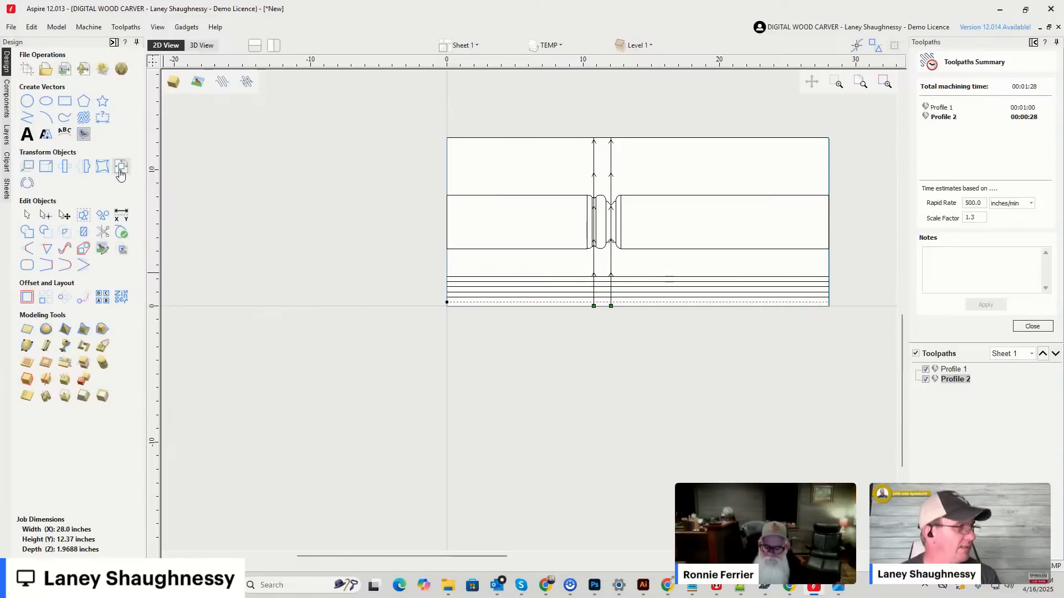
# Center the lowest offset line in the material, and center the other five lines as a group in the material too.
pyautogui.click(96, 165)
pyautogui.click(77, 97)
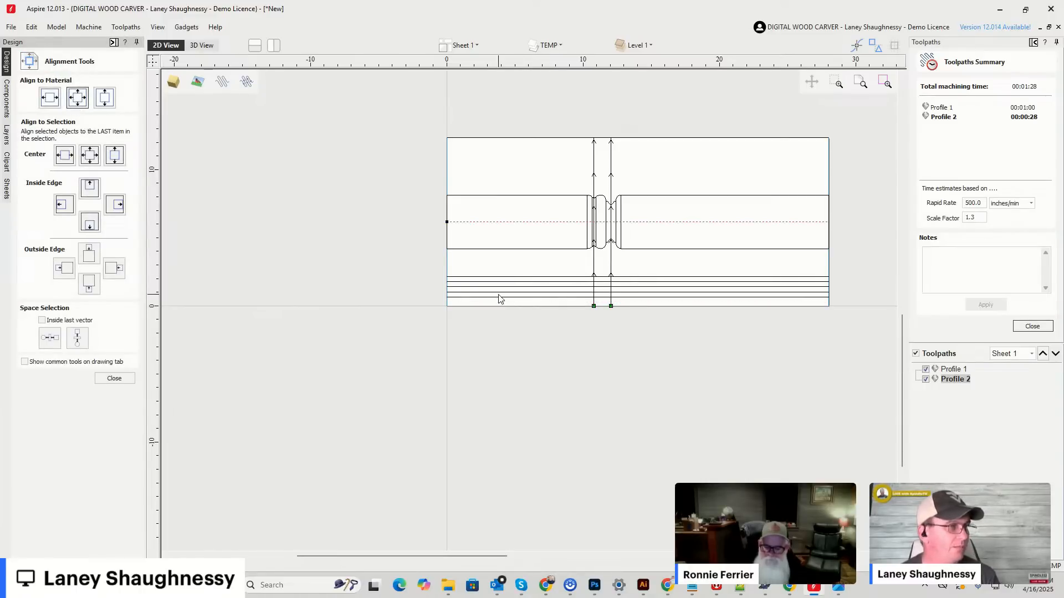
pyautogui.moveTo(502, 307); pyautogui.dragTo(475, 275)
pyautogui.click(77, 97)
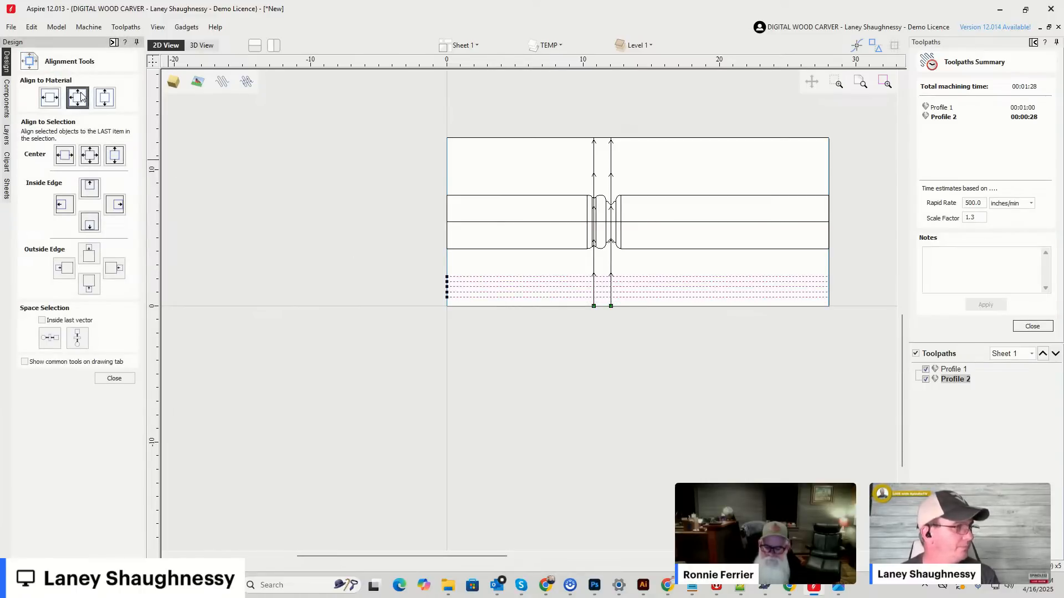
pyautogui.scroll(2, 573, 263)
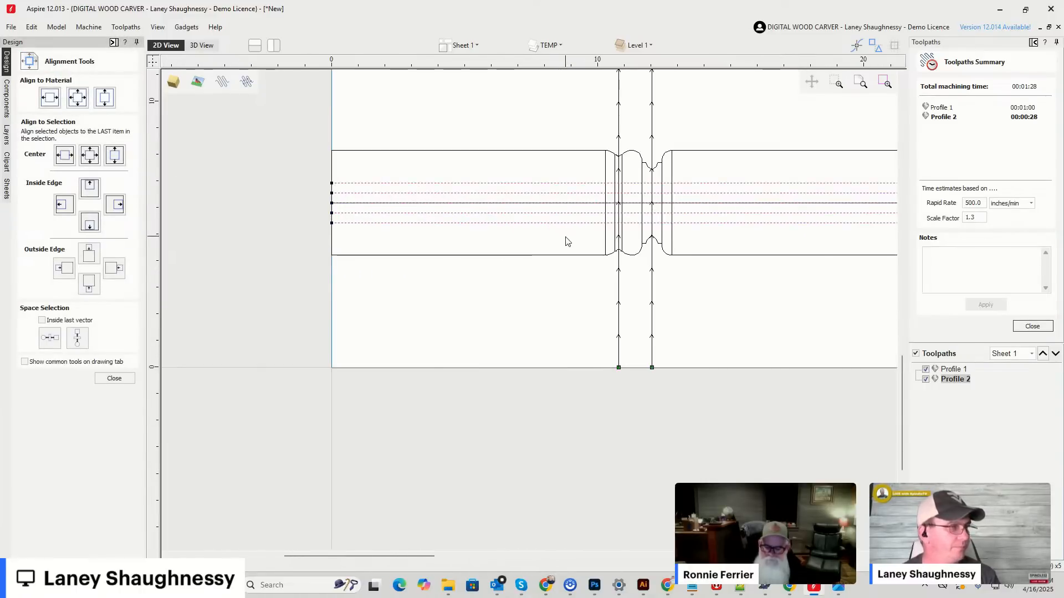
pyautogui.click(510, 327)
pyautogui.scroll(-3, 482, 278)
pyautogui.scroll(3, 641, 244)
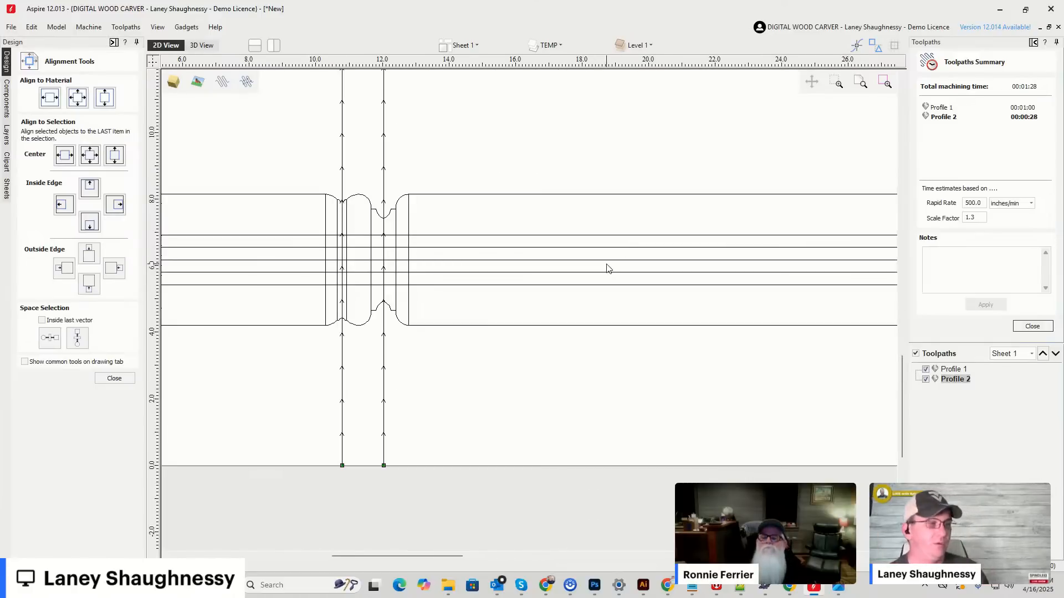
pyautogui.scroll(-2, 472, 226)
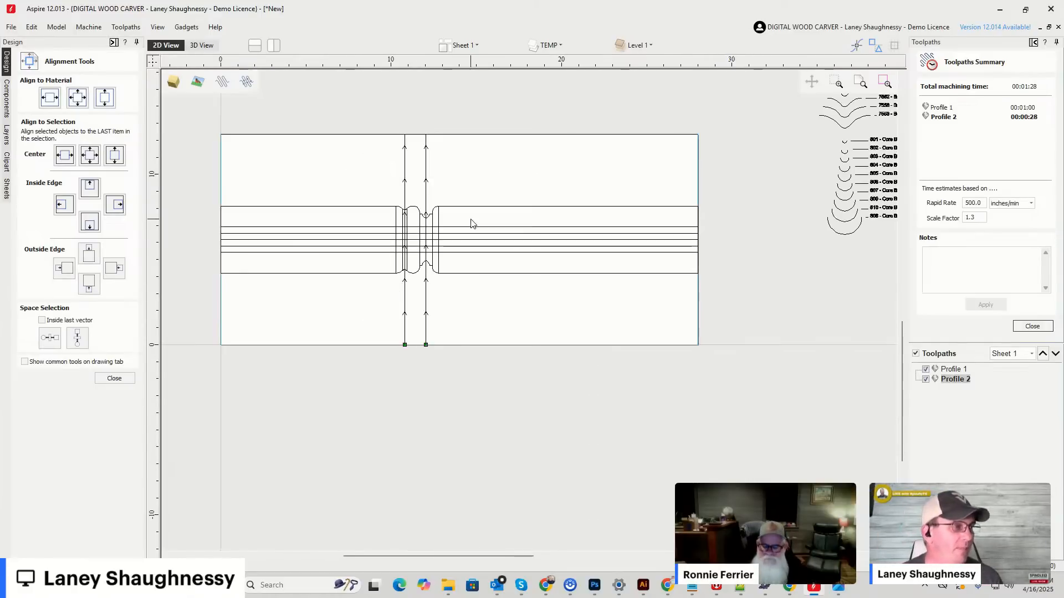
pyautogui.click(114, 378)
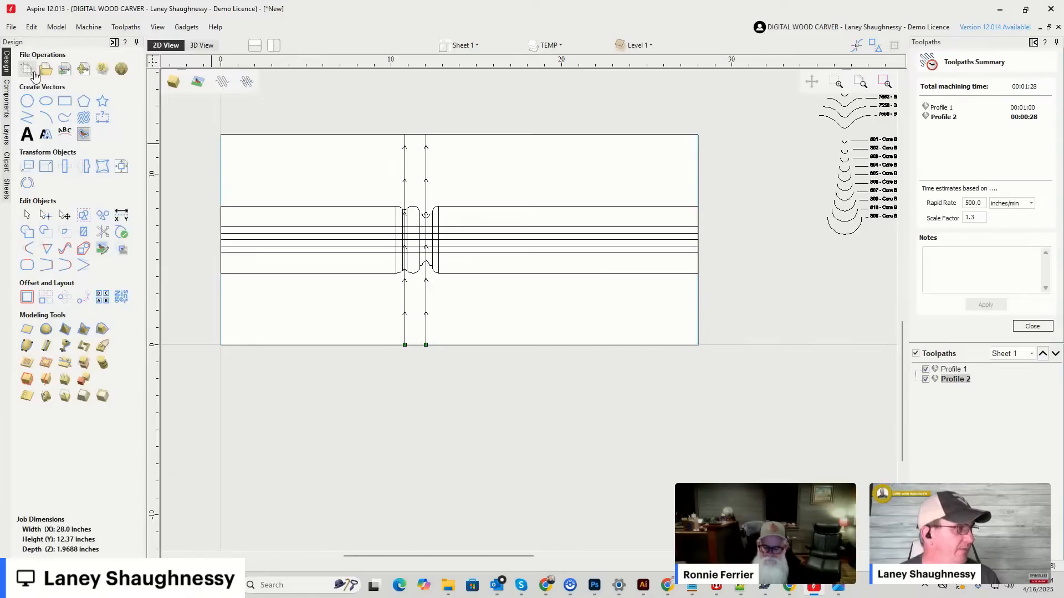
# Draw a vertical shank rectangle about 0.75 by 6.25 inches above the profile and a foot rectangle about 1.6 by 0.43 inches across its lower end.
pyautogui.click(70, 104)
pyautogui.moveTo(532, 90); pyautogui.dragTo(541, 195)
pyautogui.scroll(4, 540, 191)
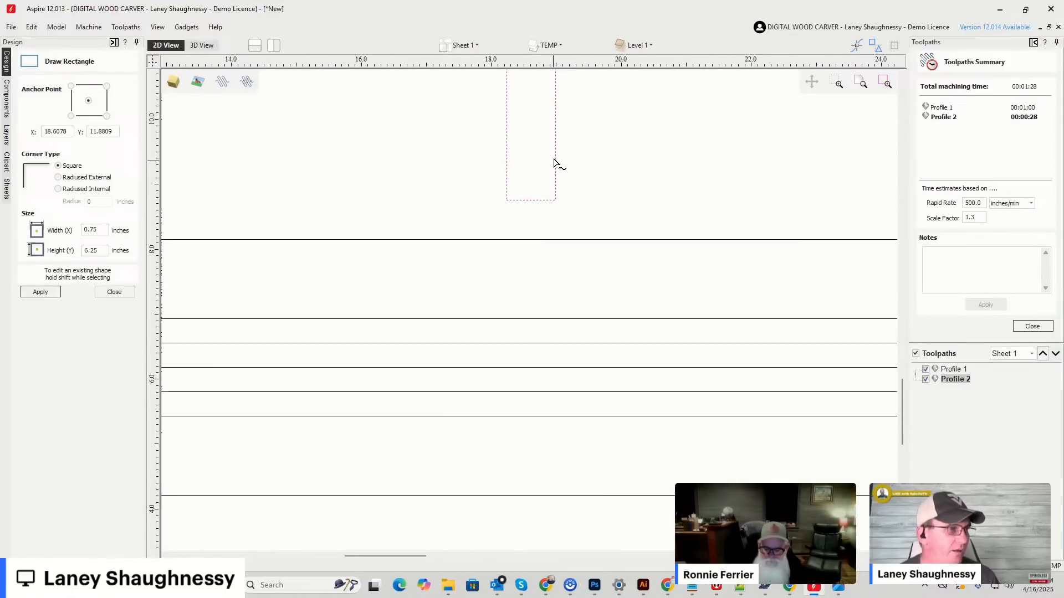
pyautogui.moveTo(479, 173); pyautogui.dragTo(582, 202)
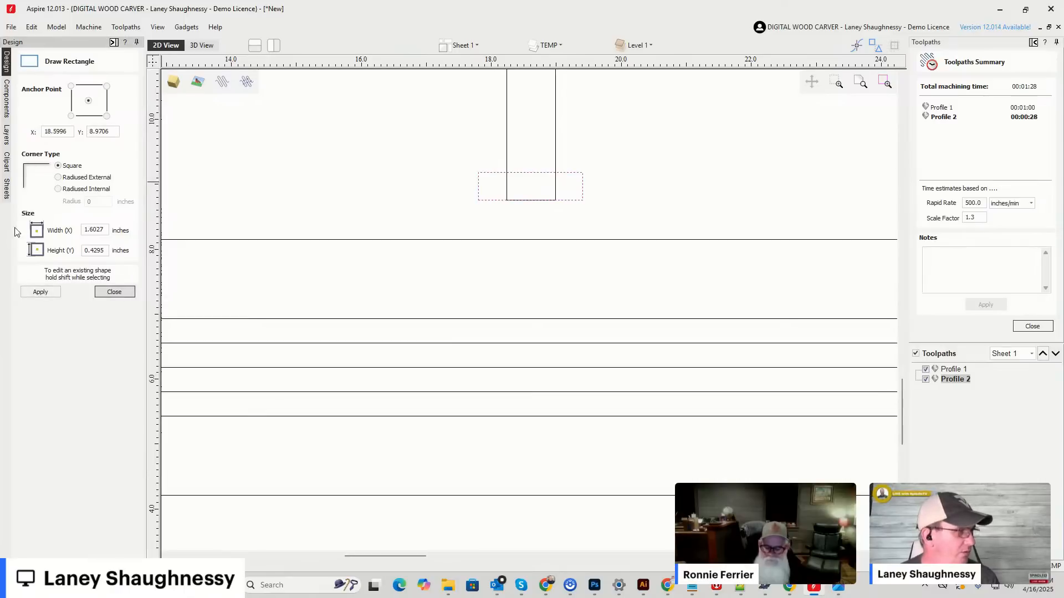
pyautogui.click(114, 293)
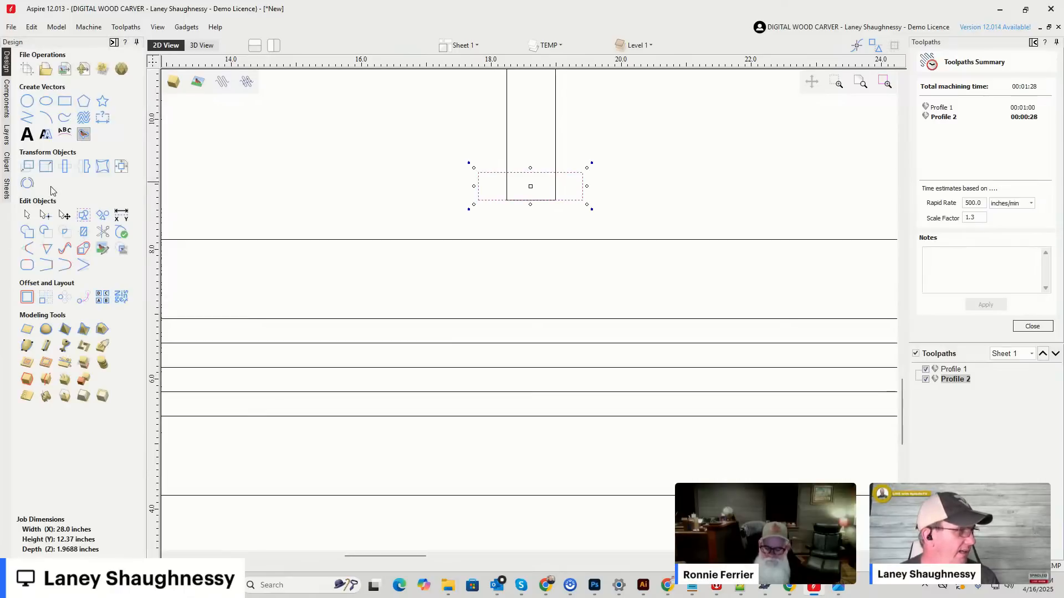
# Edit the foot rectangle's nodes, pulling the midpoints of both short sides outwards to form pointed ends.
pyautogui.click(45, 215)
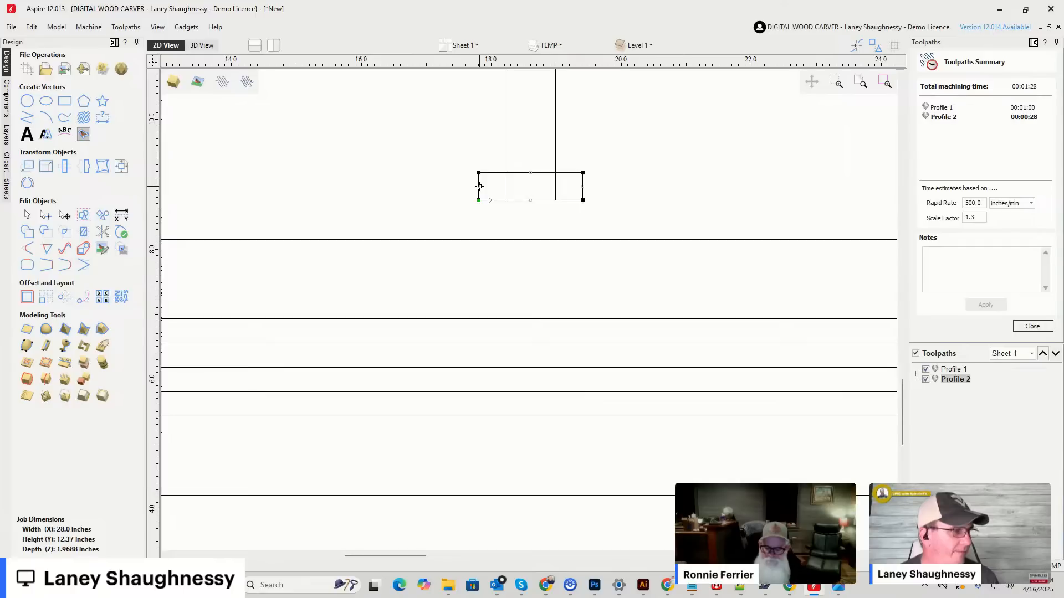
pyautogui.moveTo(459, 186); pyautogui.dragTo(457, 186)
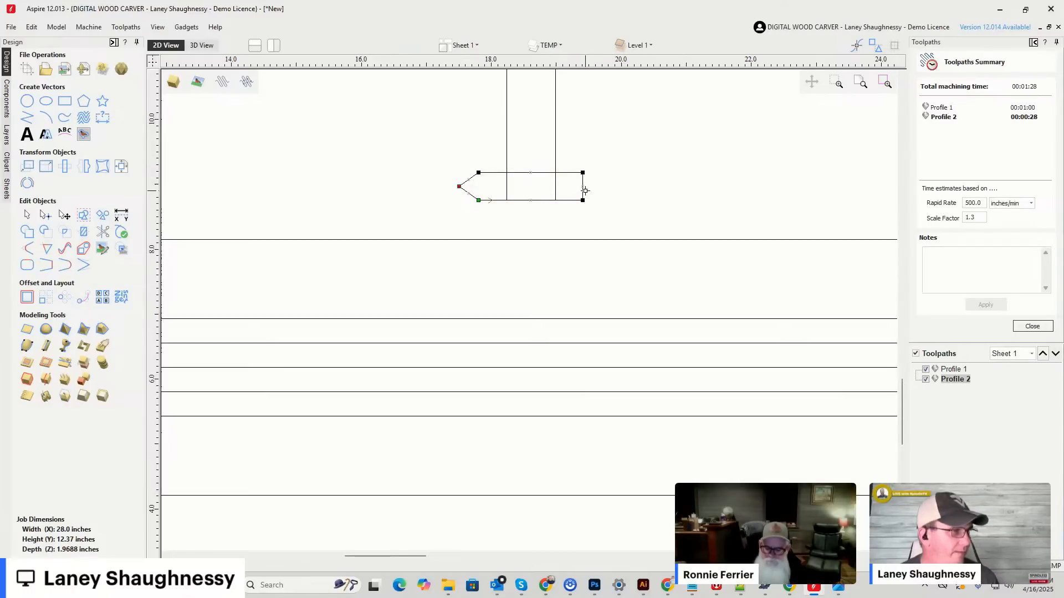
pyautogui.moveTo(583, 187); pyautogui.dragTo(605, 187)
pyautogui.moveTo(356, 147); pyautogui.dragTo(629, 222)
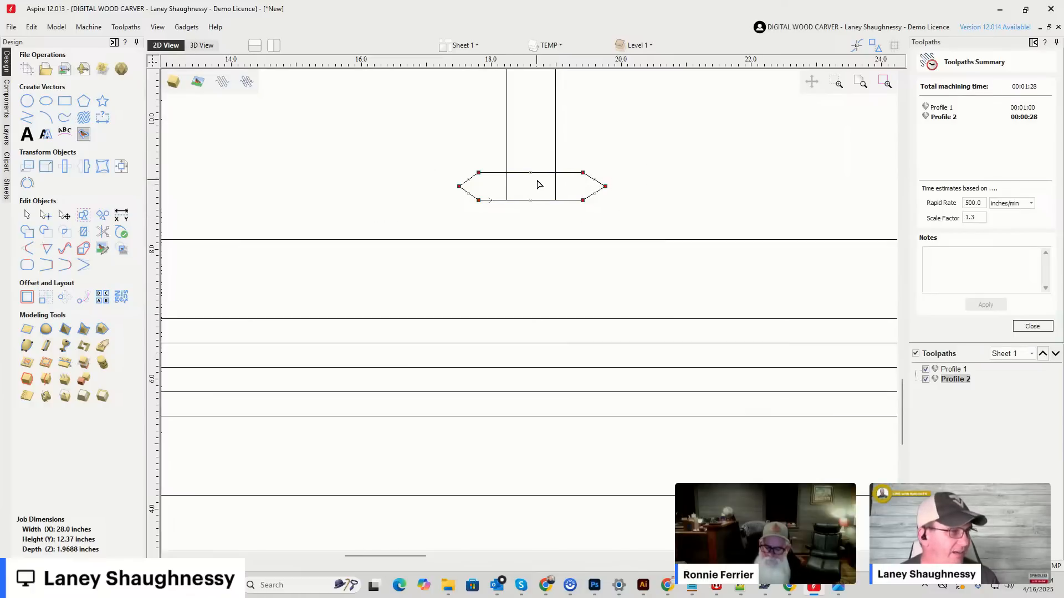
pyautogui.click(411, 176)
# Weld the shank rectangle and the pointed foot into a single cutter outline.
pyautogui.click(542, 172)
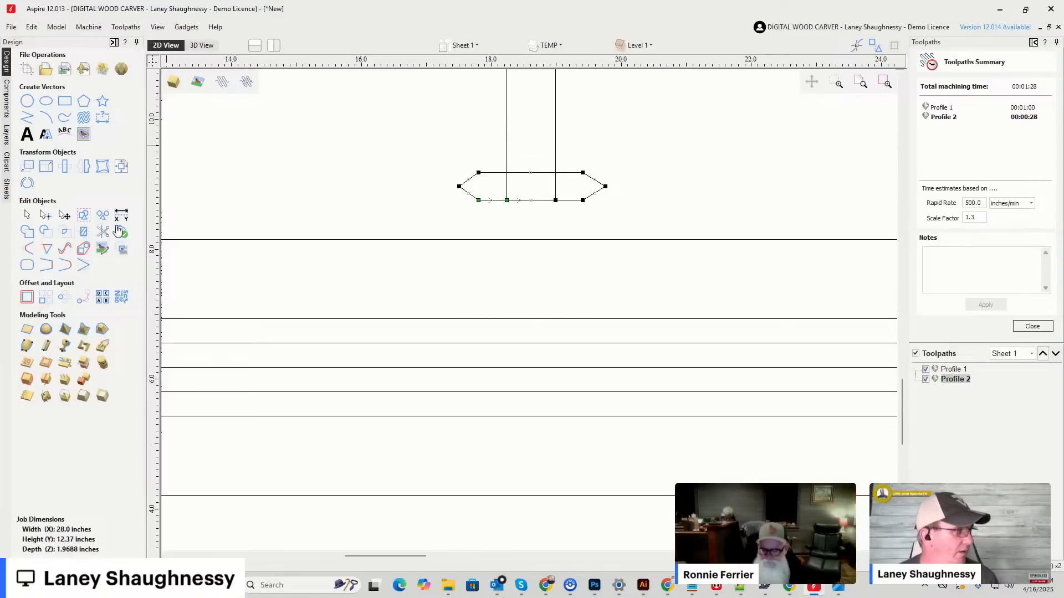
pyautogui.click(27, 217)
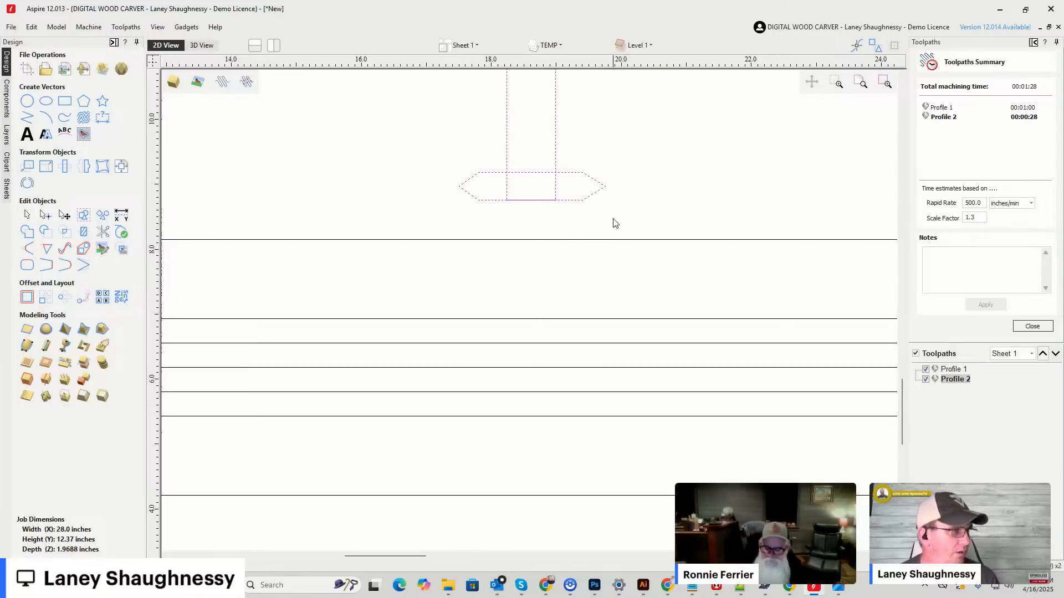
pyautogui.click(26, 231)
# Move the welded cutter outline down over the turned profile so its pointed tips lie on the second-highest lengthwise line.
pyautogui.scroll(-2, 449, 239)
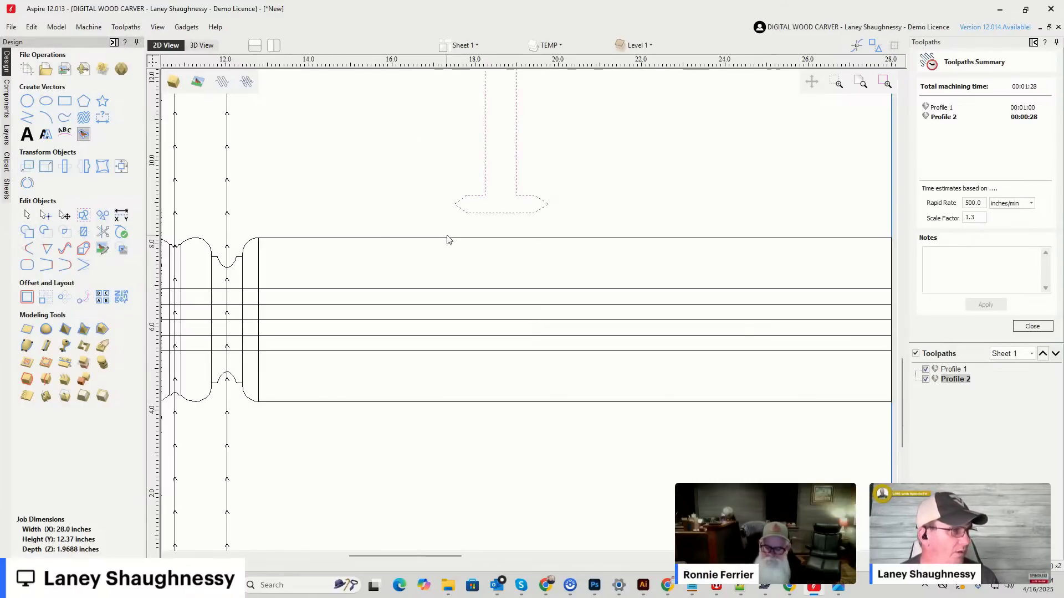
pyautogui.scroll(-2, 487, 227)
pyautogui.scroll(3, 491, 220)
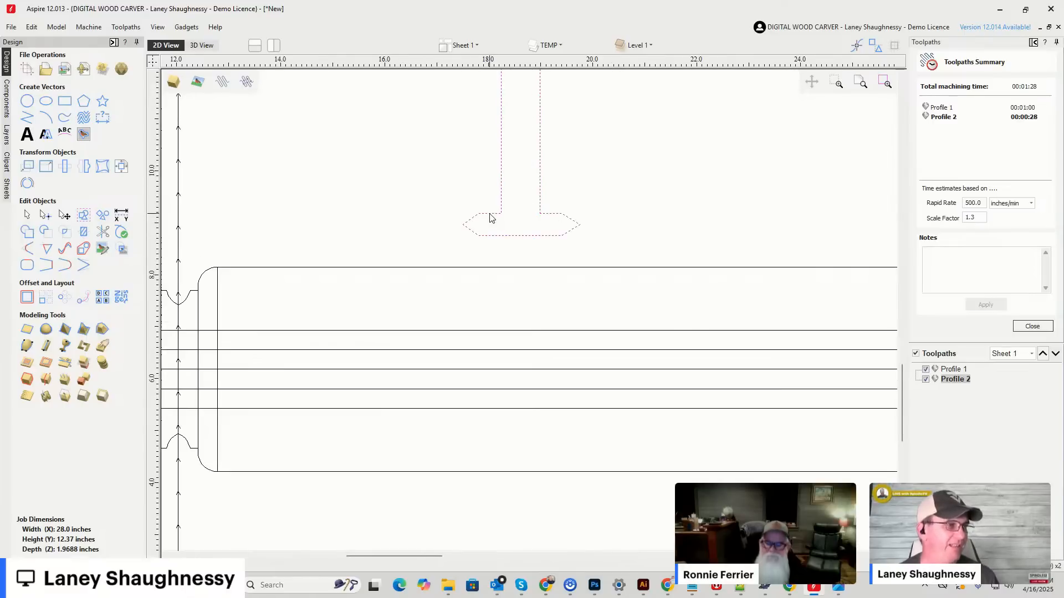
pyautogui.click(491, 218)
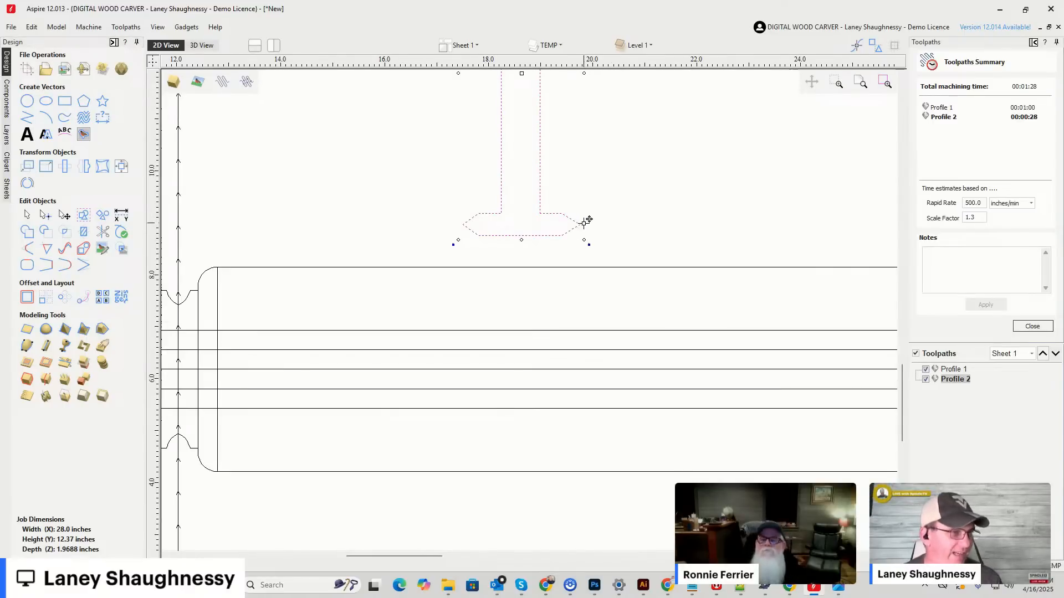
pyautogui.moveTo(582, 222); pyautogui.dragTo(561, 355)
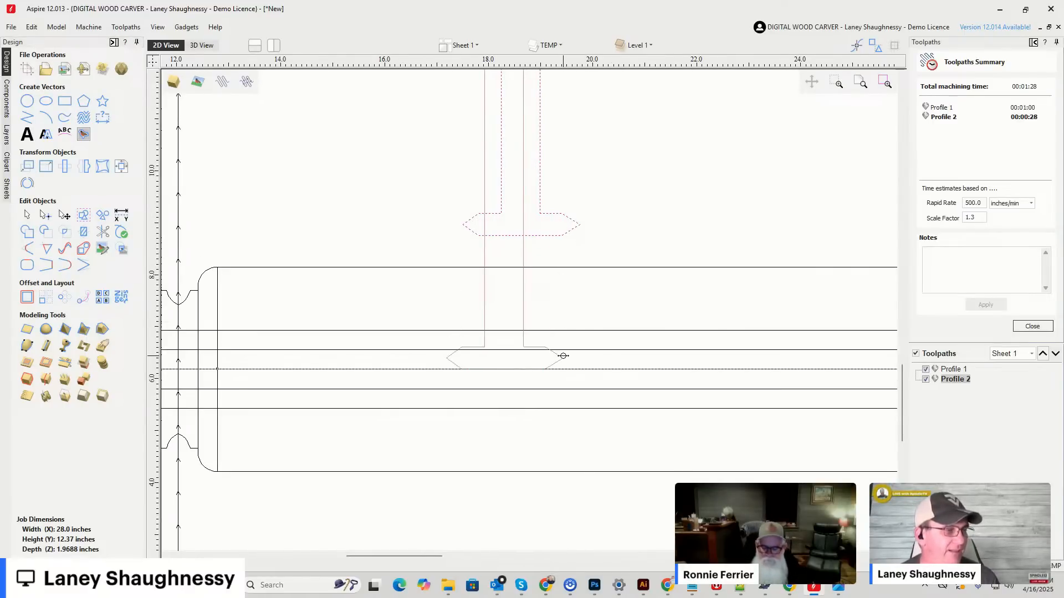
pyautogui.scroll(-1, 570, 344)
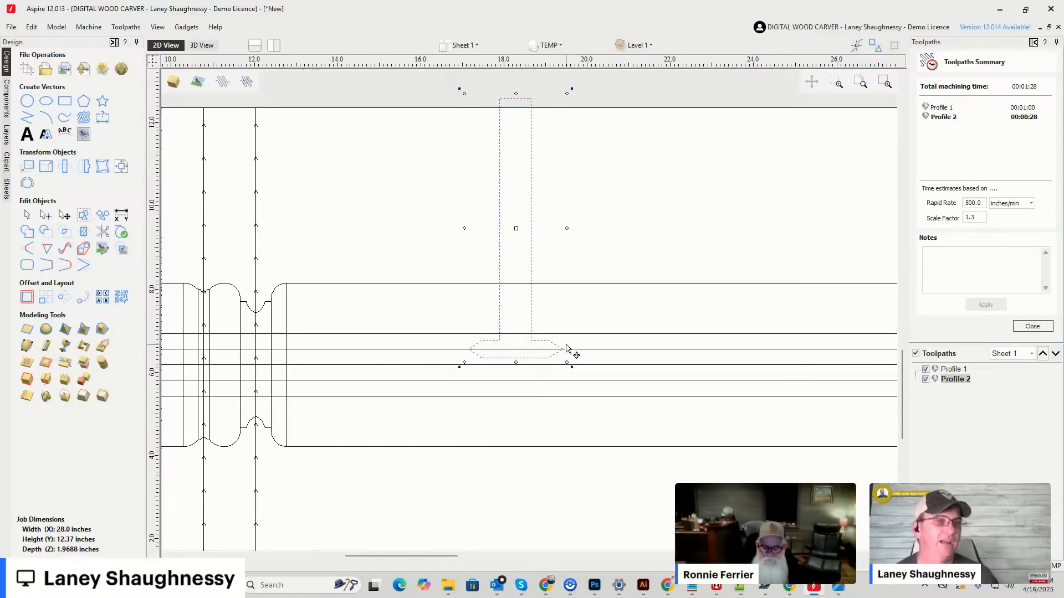
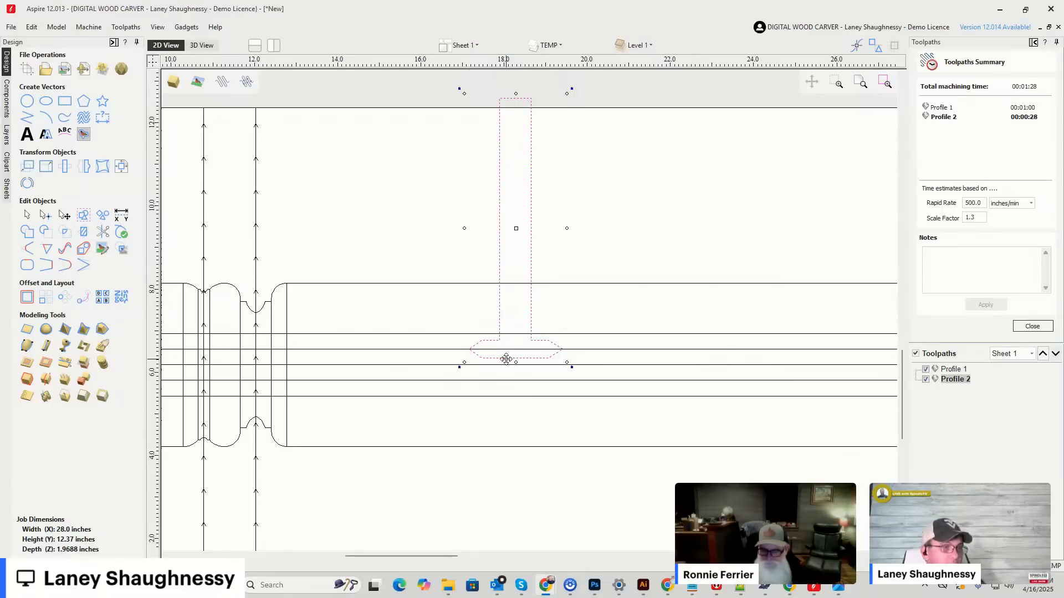
# Move the pointed cutter outline straight up off the turned profile, clear of its upper edge.
pyautogui.moveTo(510, 357); pyautogui.dragTo(515, 244)
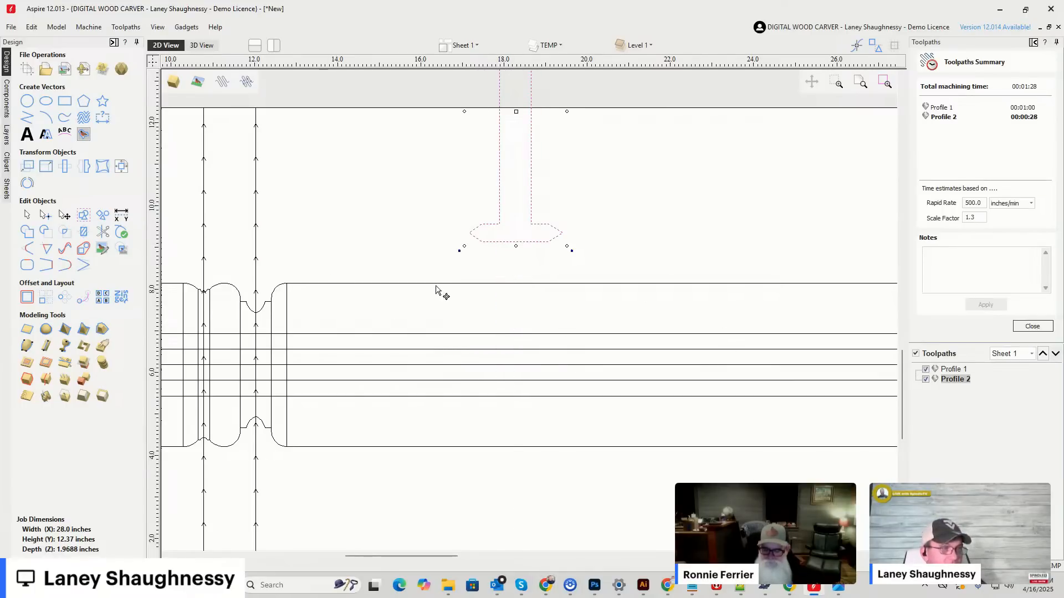
pyautogui.moveTo(510, 240)
pyautogui.mouseDown()
pyautogui.moveTo(528, 281)
pyautogui.moveTo(527, 364)
pyautogui.moveTo(525, 244)
pyautogui.mouseUp()
pyautogui.click(516, 238)
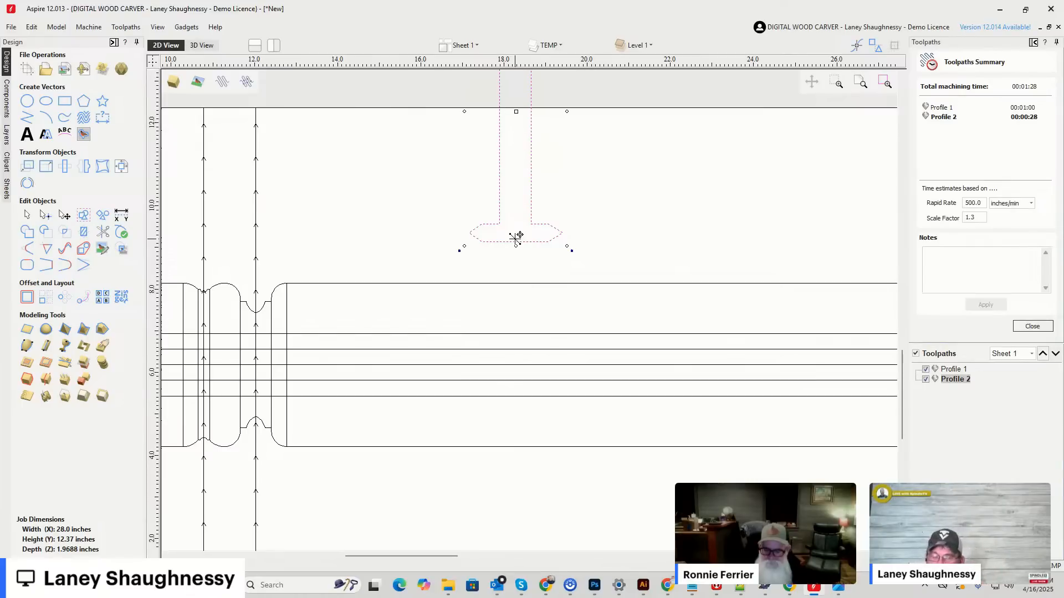
# Compare the profile's cove shape with the bit outlines beside the job and pick out the 3951 Classic Spiral number.
pyautogui.scroll(-1, 221, 284)
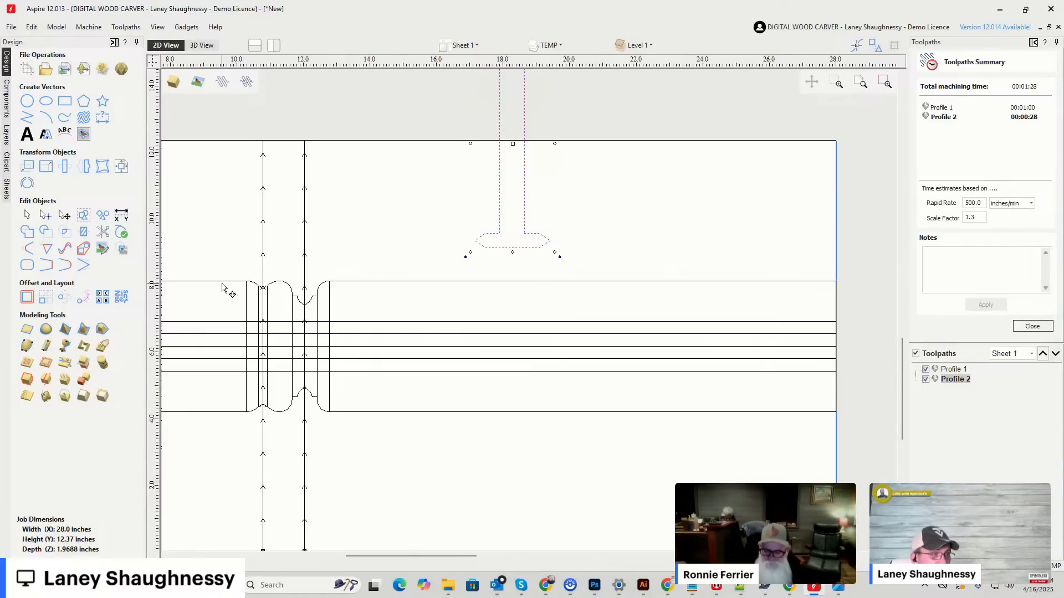
pyautogui.scroll(5, 233, 288)
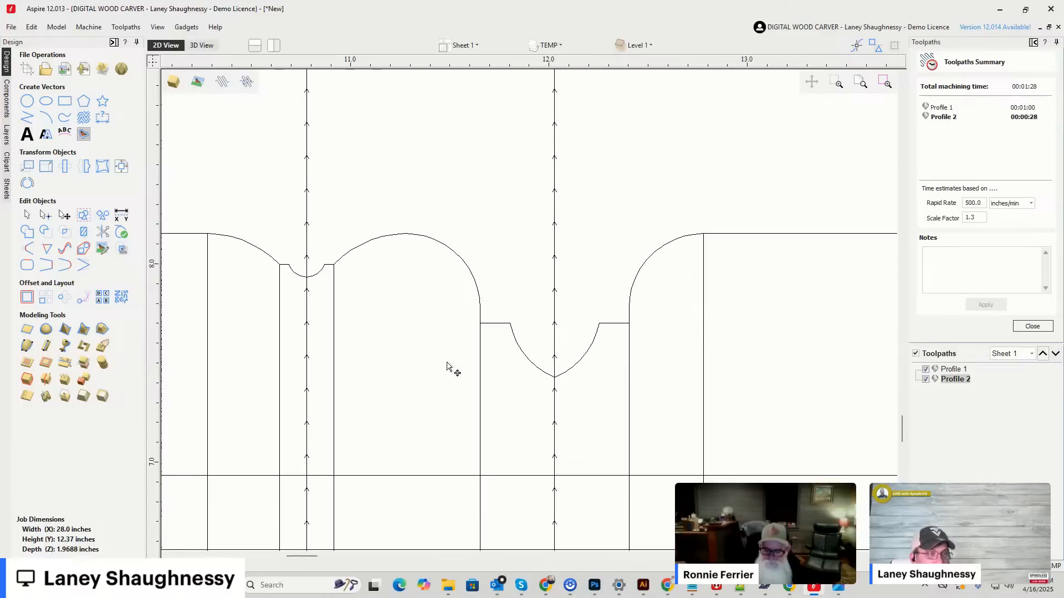
pyautogui.scroll(-6, 347, 273)
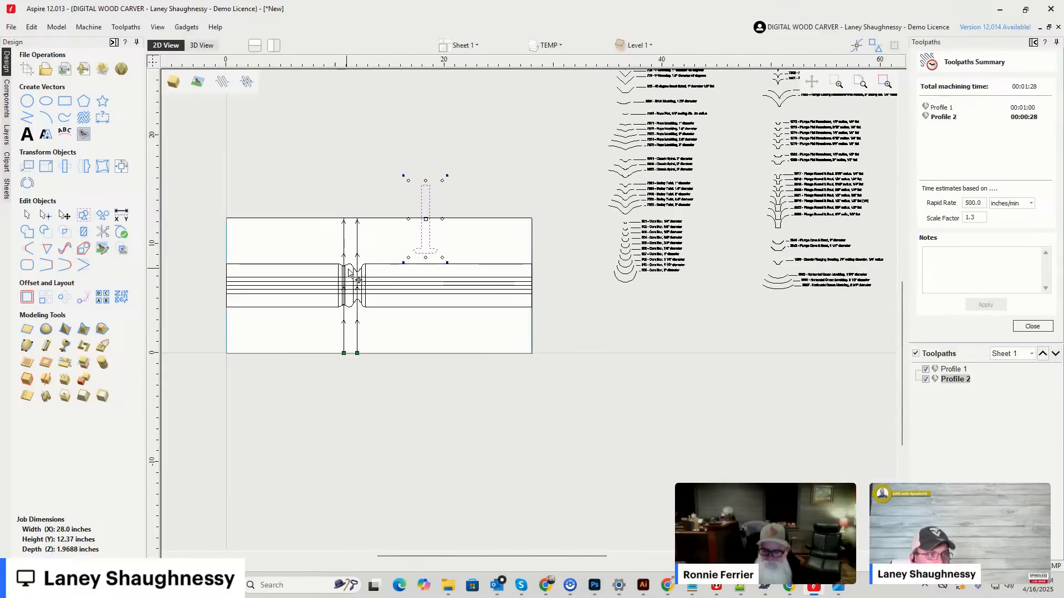
pyautogui.scroll(6, 546, 250)
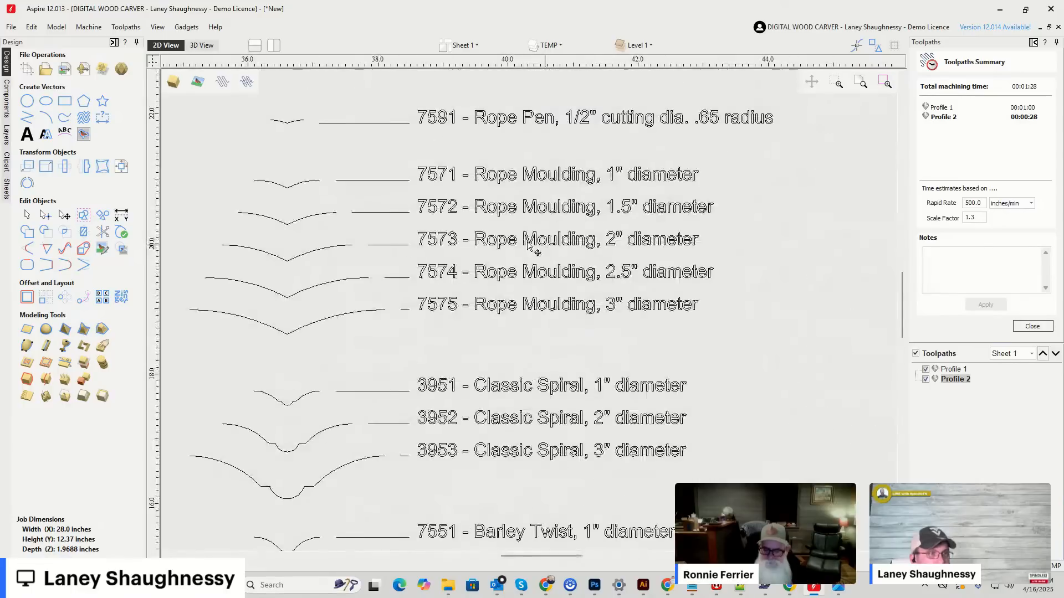
pyautogui.scroll(-3, 402, 256)
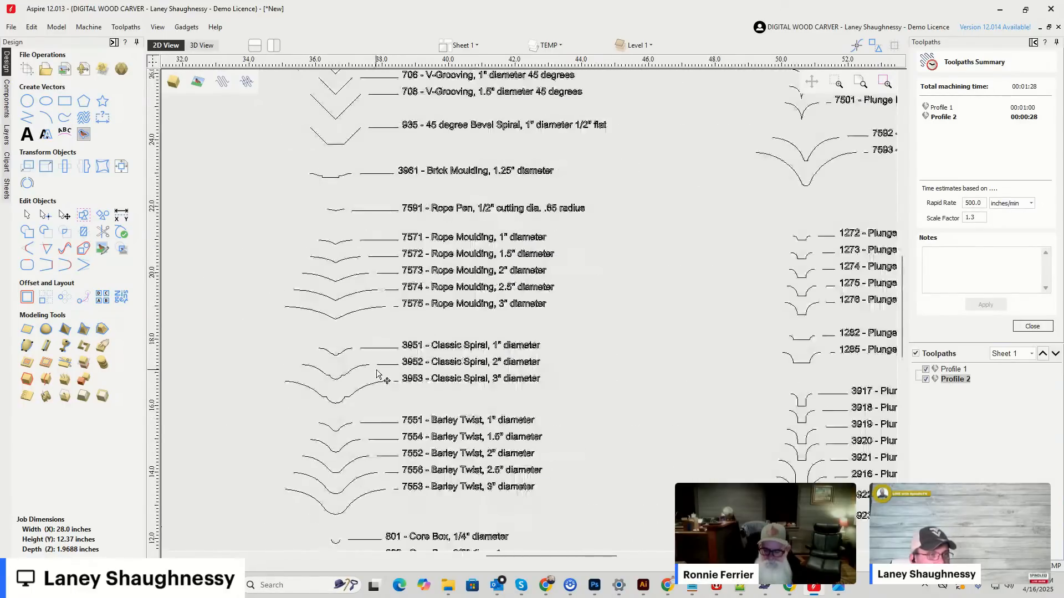
pyautogui.scroll(3, 377, 375)
pyautogui.moveTo(403, 297); pyautogui.dragTo(466, 339)
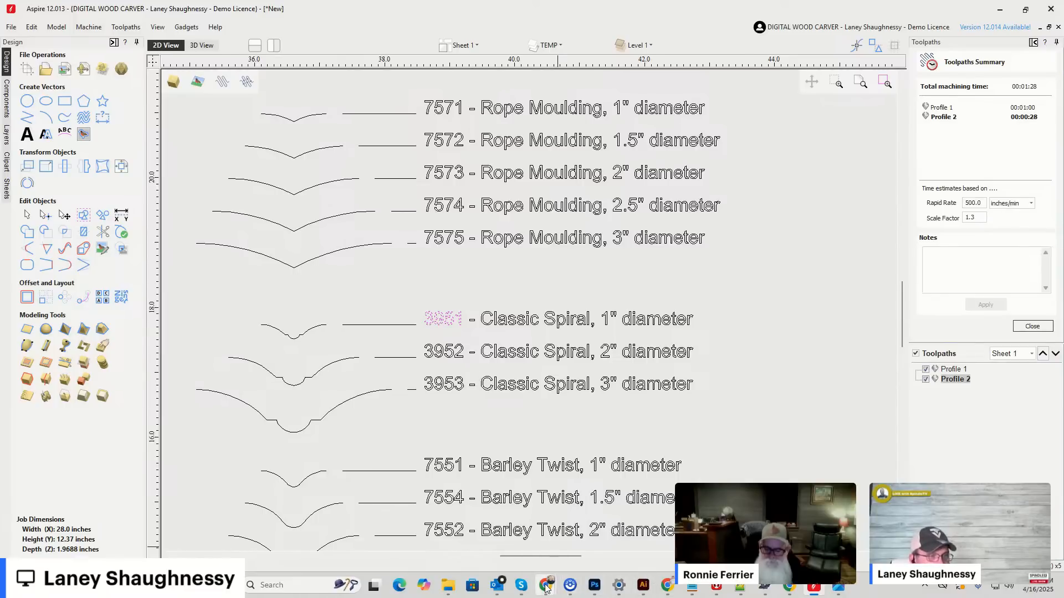
# Switch to the web browser and open magnate.net in a new tab.
pyautogui.moveTo(548, 577)
pyautogui.click(643, 524)
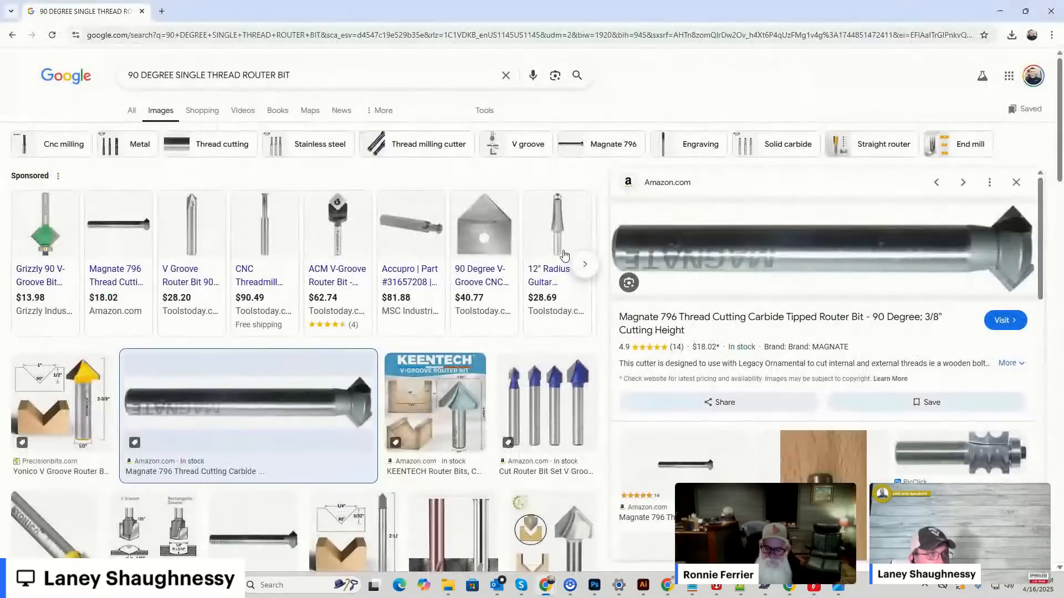
pyautogui.click(161, 11)
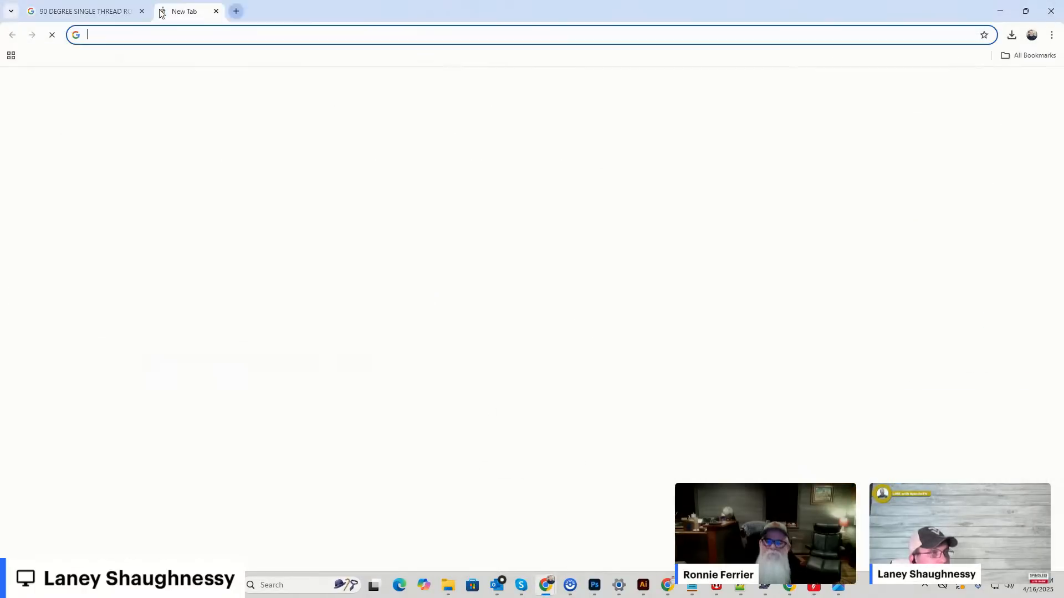
pyautogui.write('MAGNATE')
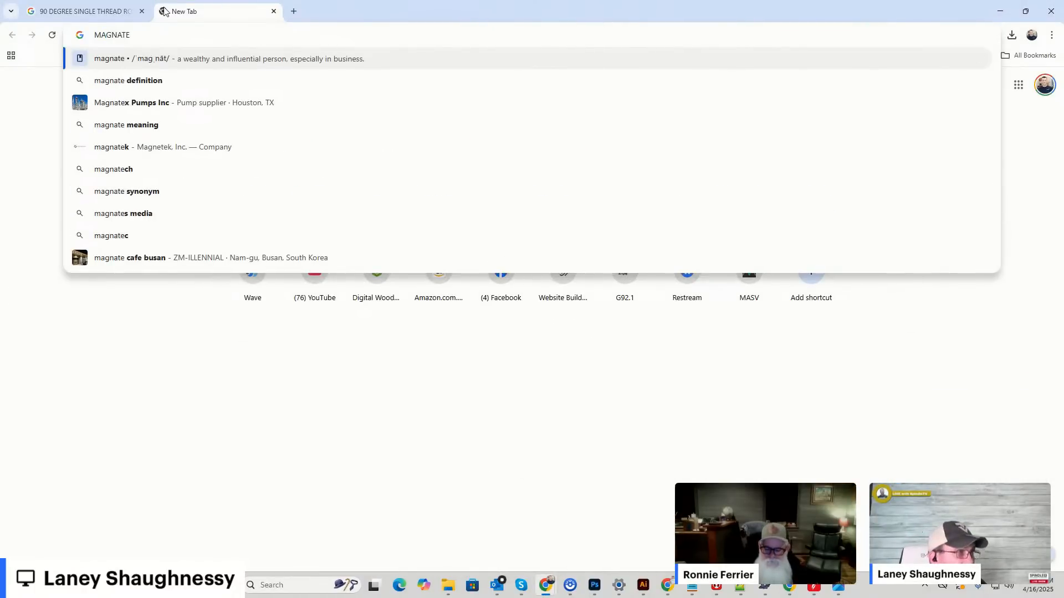
pyautogui.write('.NET')
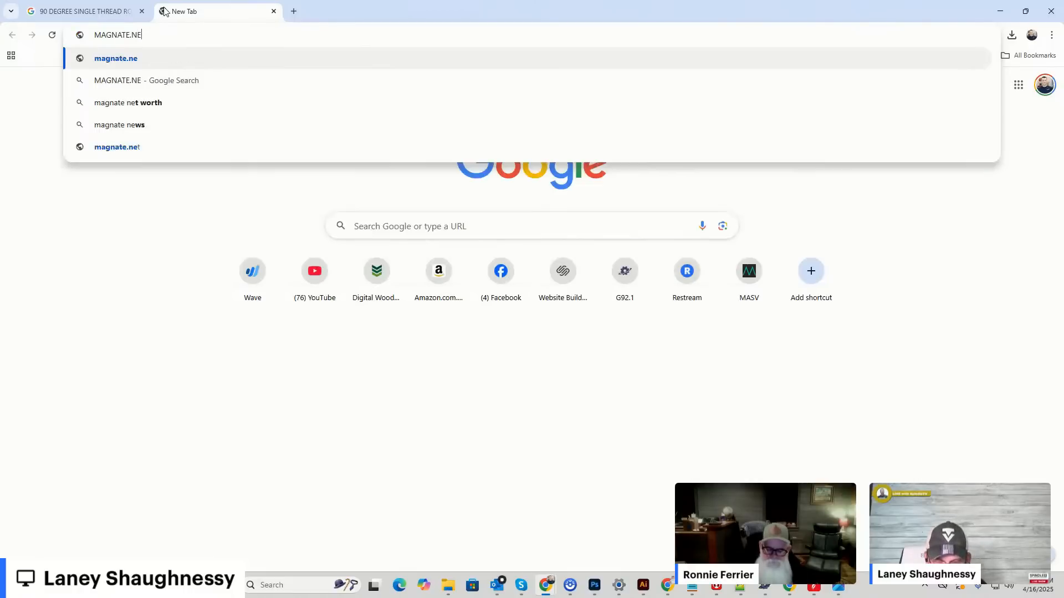
pyautogui.press('Return')
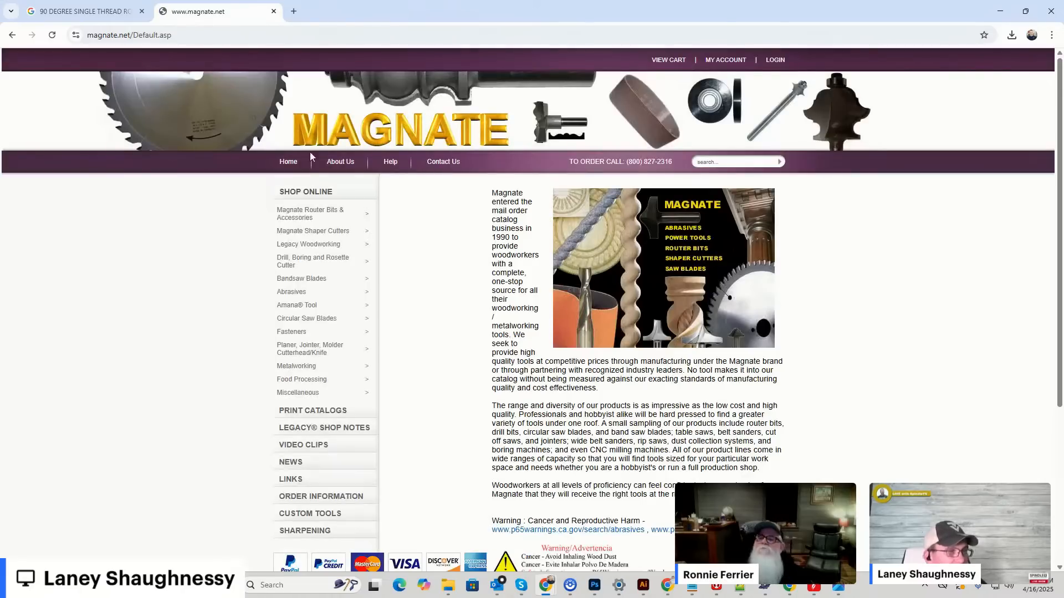
# Search the Magnate site for bit 3951 and open the Classic Spiral Router Bit product page.
pyautogui.click(733, 163)
pyautogui.write('8951')
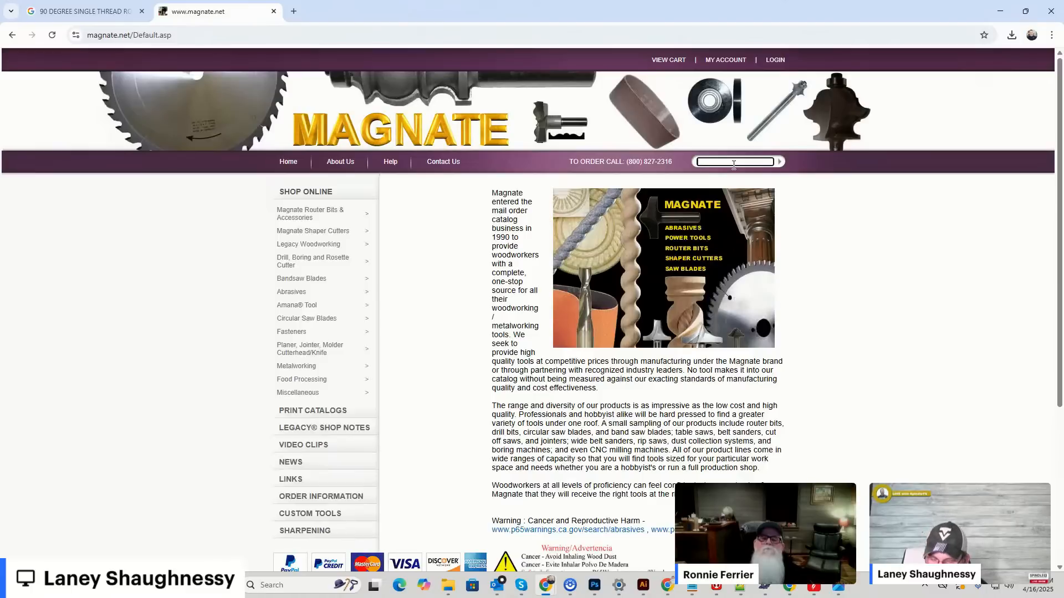
pyautogui.press('Return')
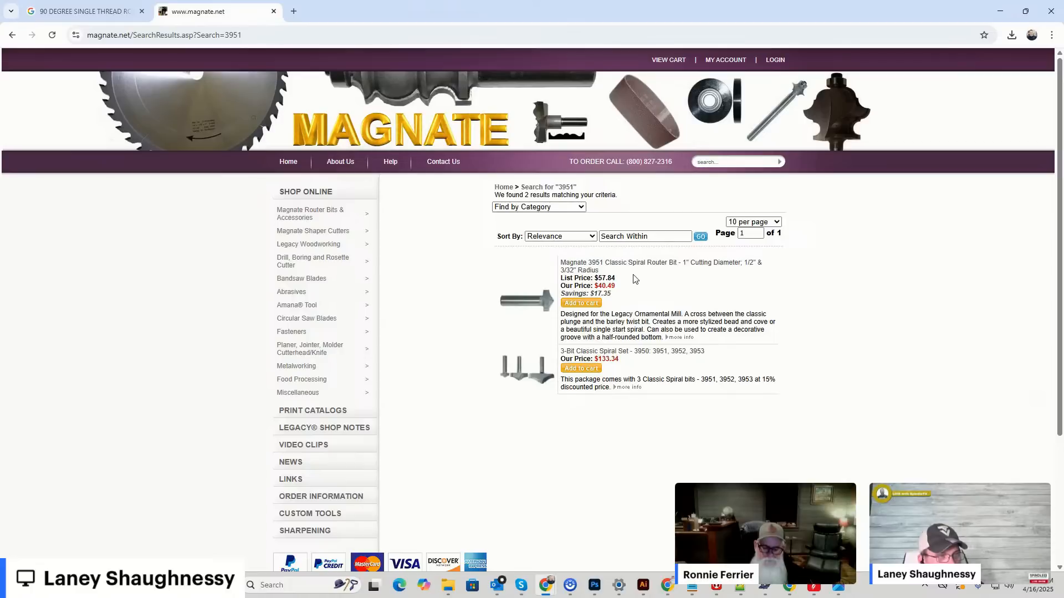
pyautogui.click(603, 264)
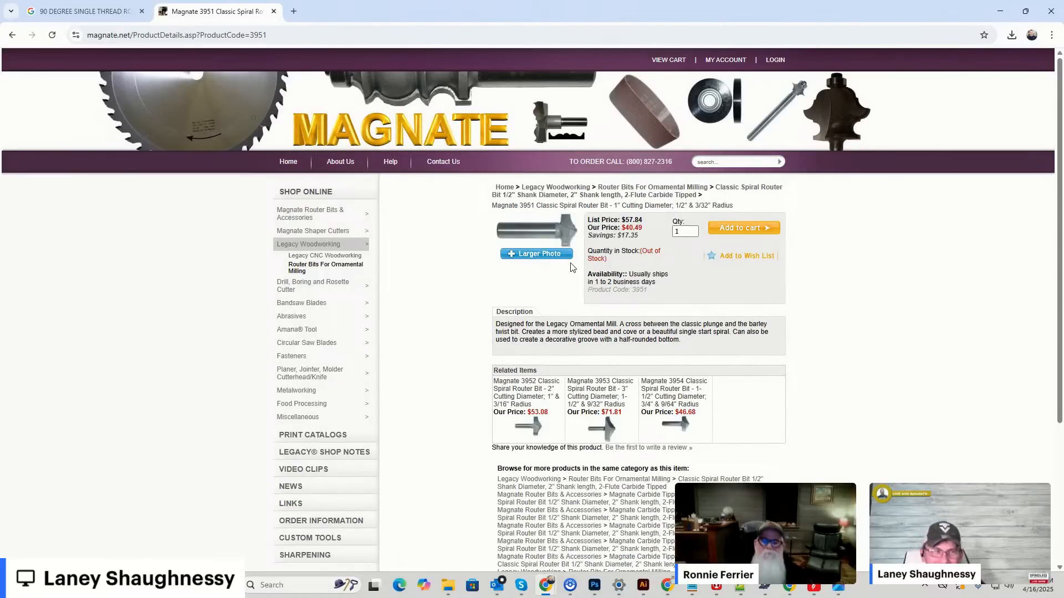
pyautogui.moveTo(561, 247)
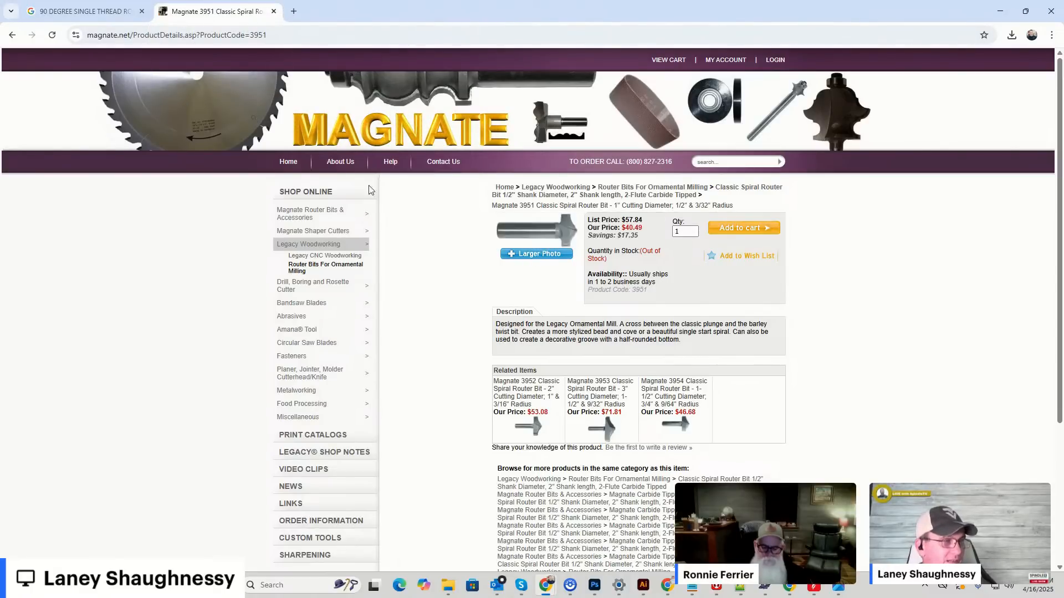
# Close the product page, return to Aspire, and select the Plunge Flat Roundover outlines 1272 to 1285 in the bit library.
pyautogui.click(274, 11)
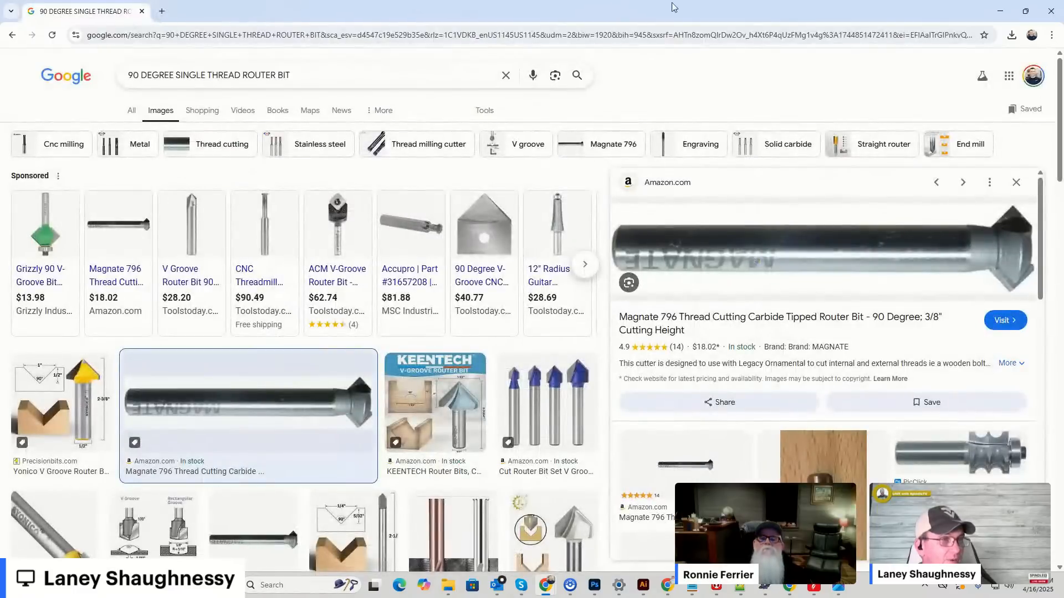
pyautogui.click(1002, 15)
pyautogui.scroll(-5, 836, 259)
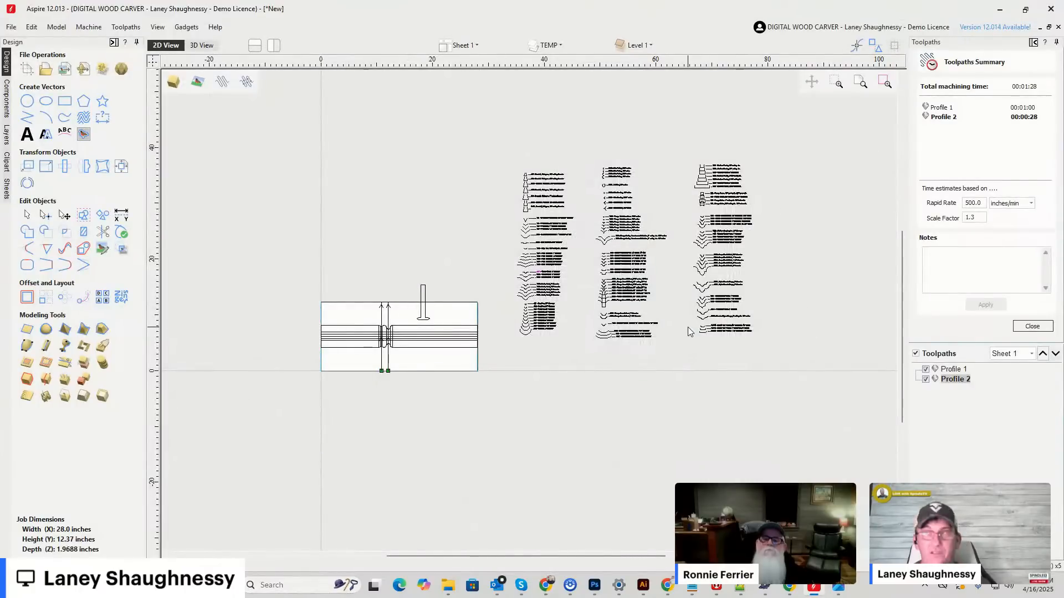
pyautogui.scroll(2, 687, 331)
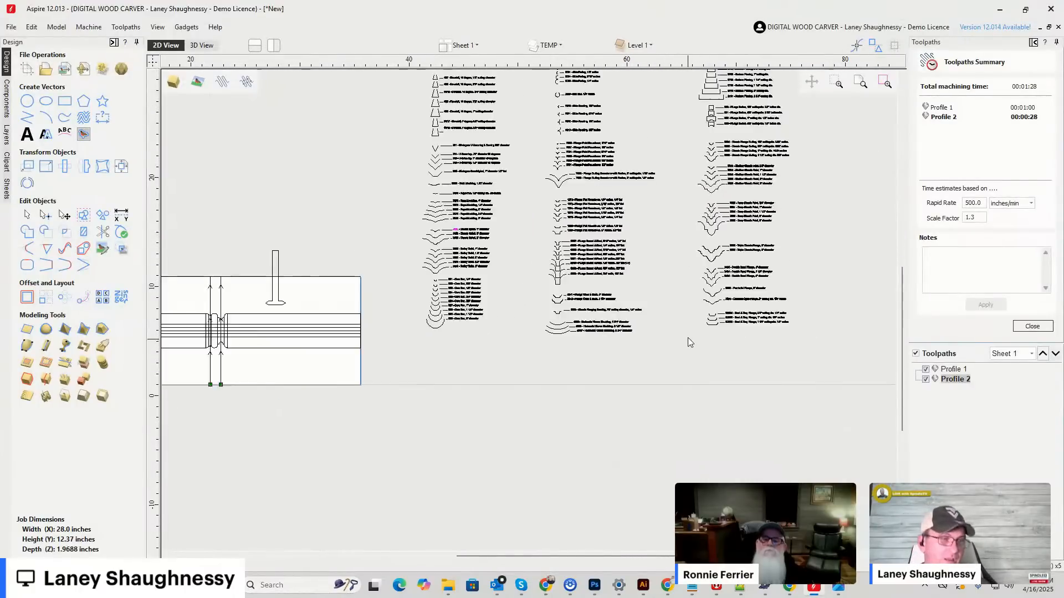
pyautogui.scroll(5, 578, 236)
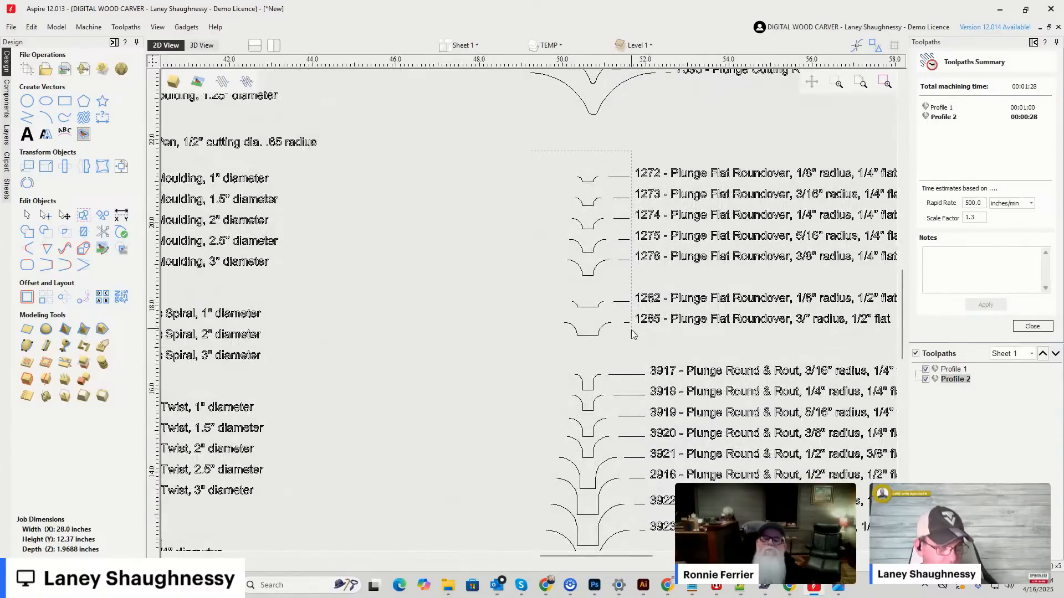
# Examine the turned profile's beads and coves against the bit outlines in the library columns beside the job.
pyautogui.scroll(-5, 628, 345)
pyautogui.scroll(-2, 594, 262)
pyautogui.scroll(8, 458, 325)
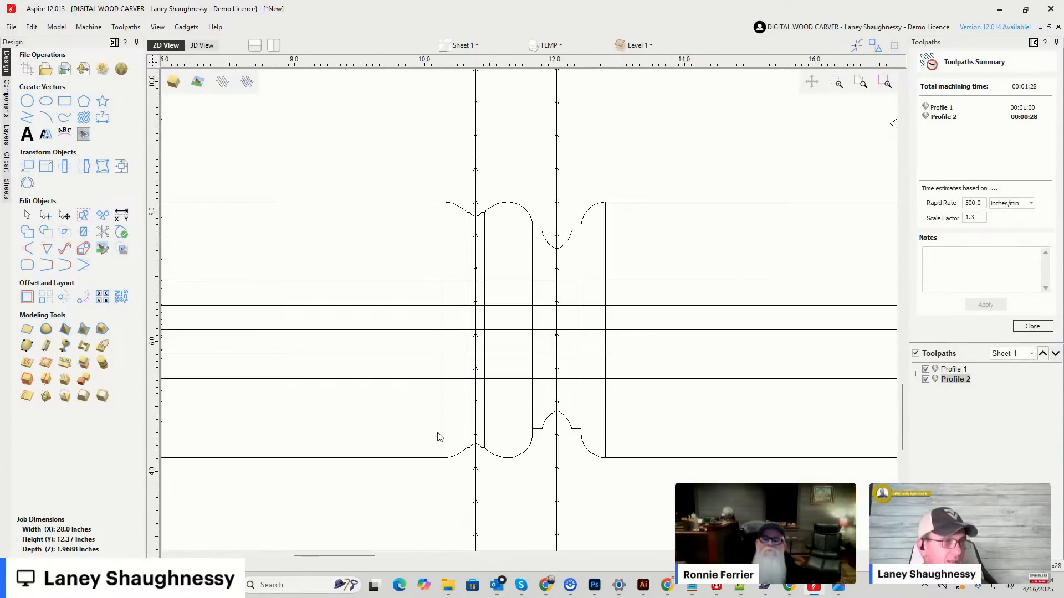
pyautogui.scroll(-3, 517, 233)
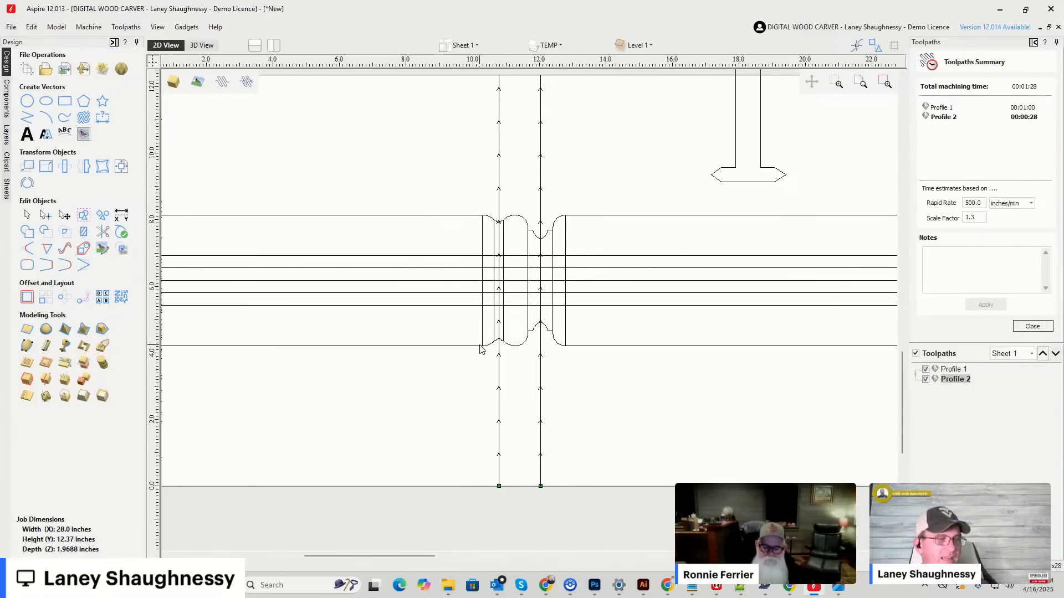
pyautogui.scroll(-2, 486, 280)
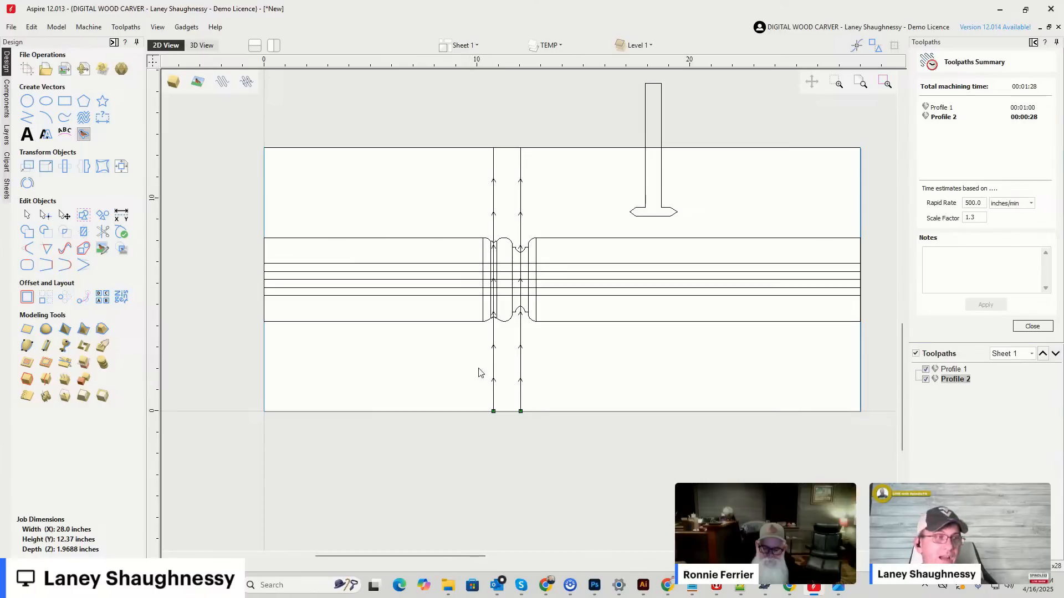
pyautogui.scroll(3, 503, 292)
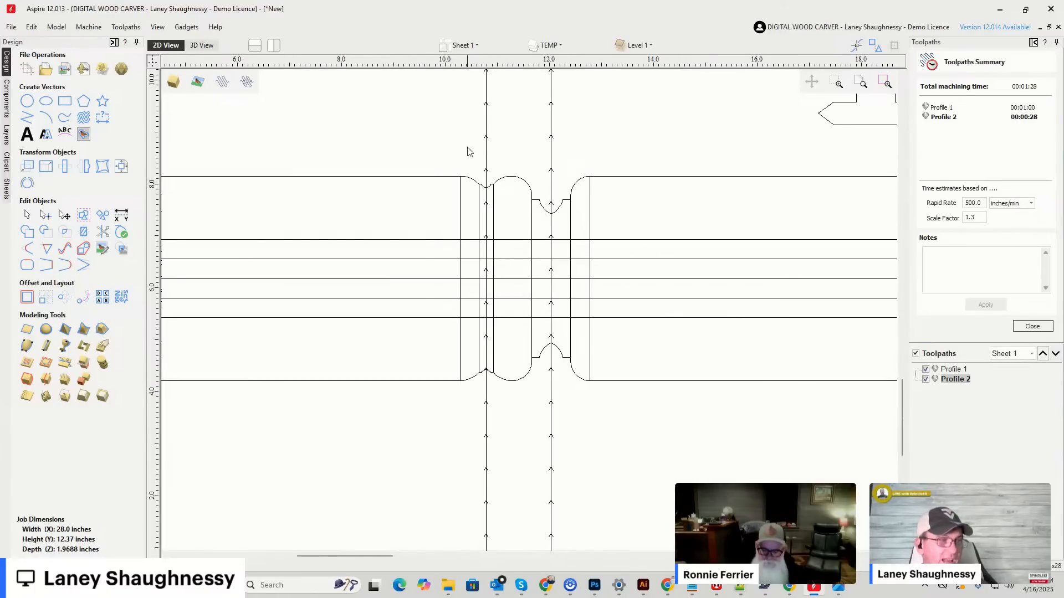
pyautogui.scroll(-3, 482, 279)
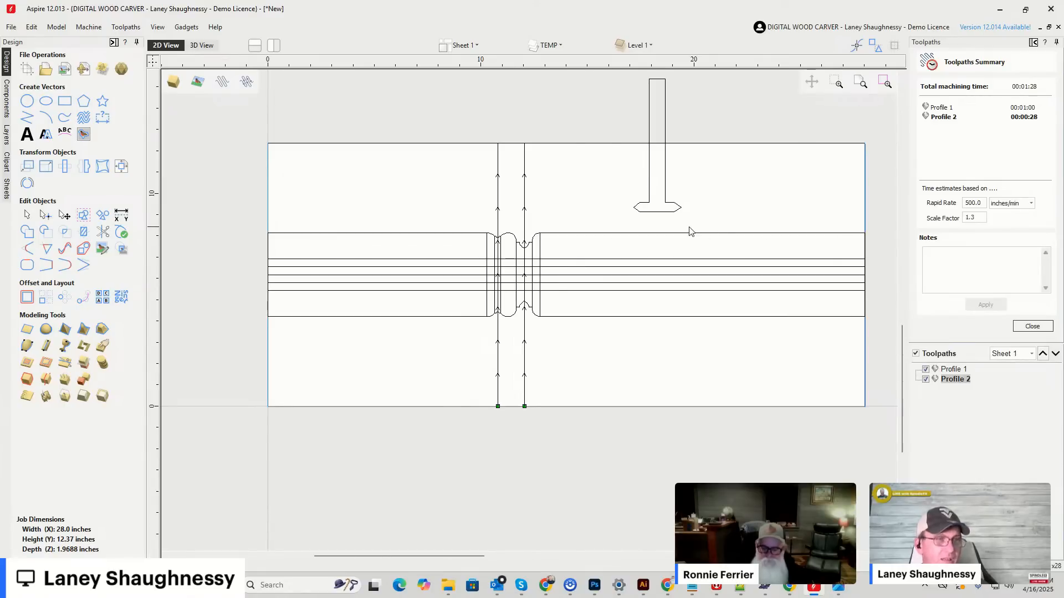
pyautogui.scroll(-3, 646, 242)
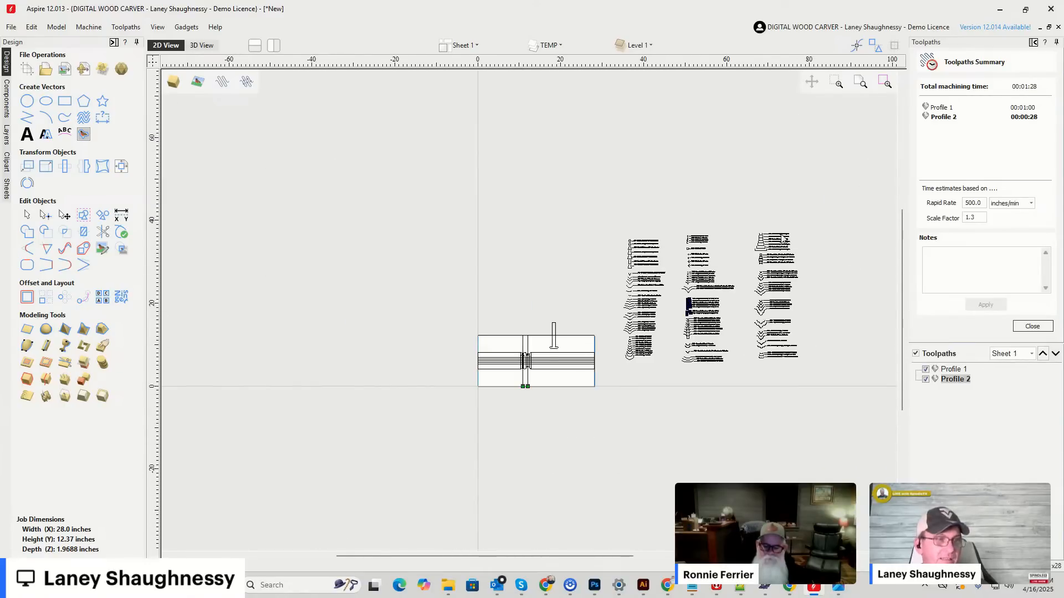
pyautogui.scroll(4, 608, 244)
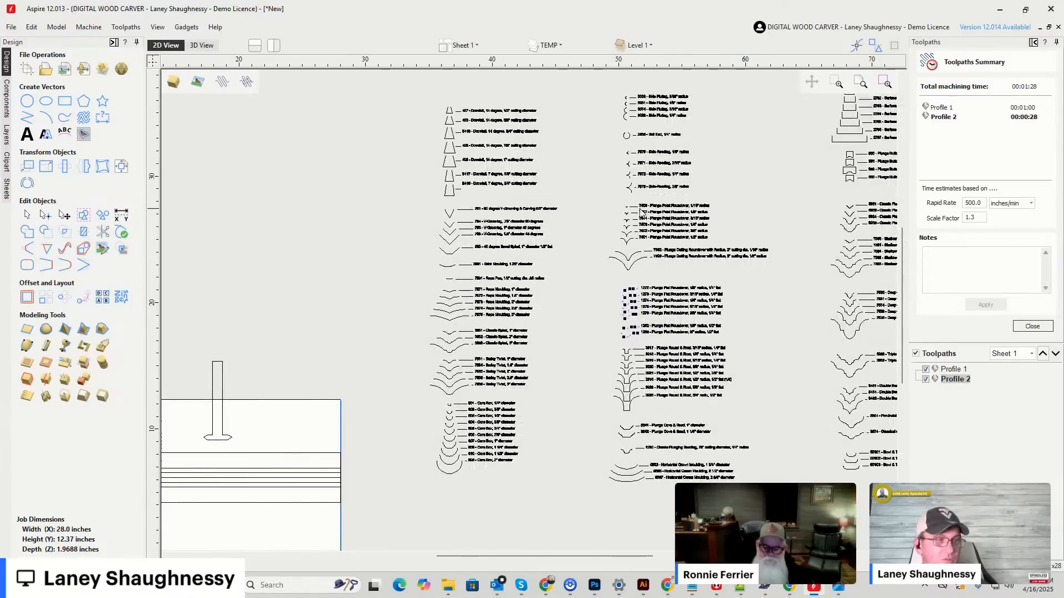
pyautogui.scroll(4, 641, 212)
pyautogui.scroll(-4, 592, 231)
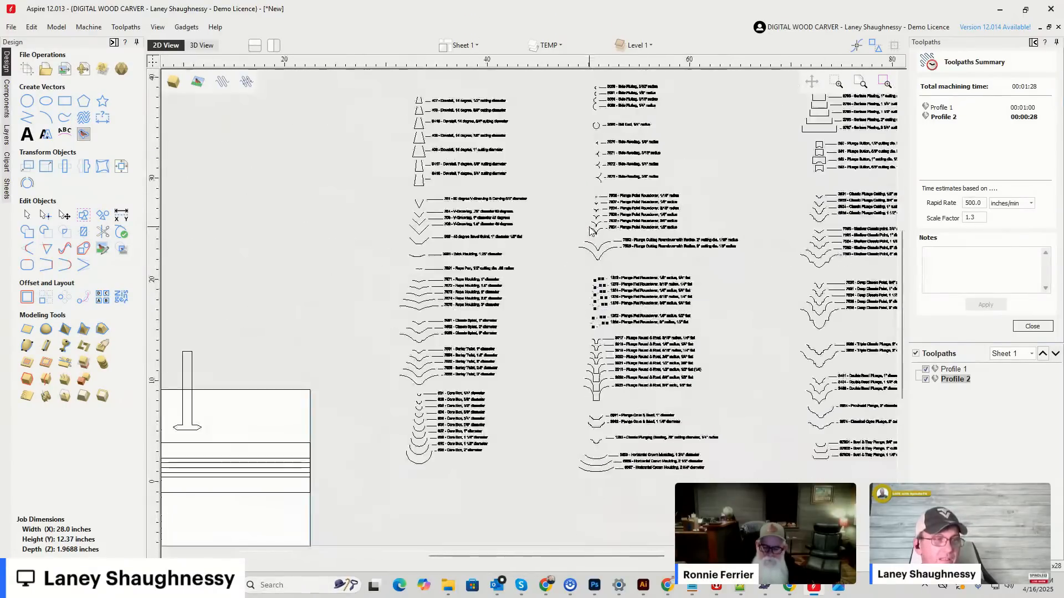
pyautogui.scroll(-2, 591, 231)
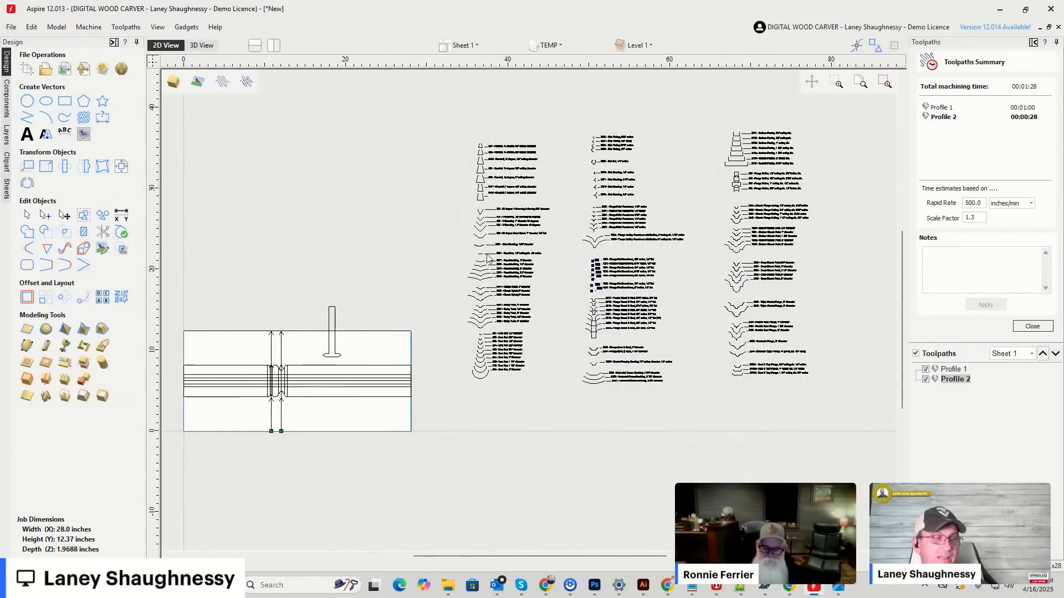
pyautogui.scroll(5, 260, 363)
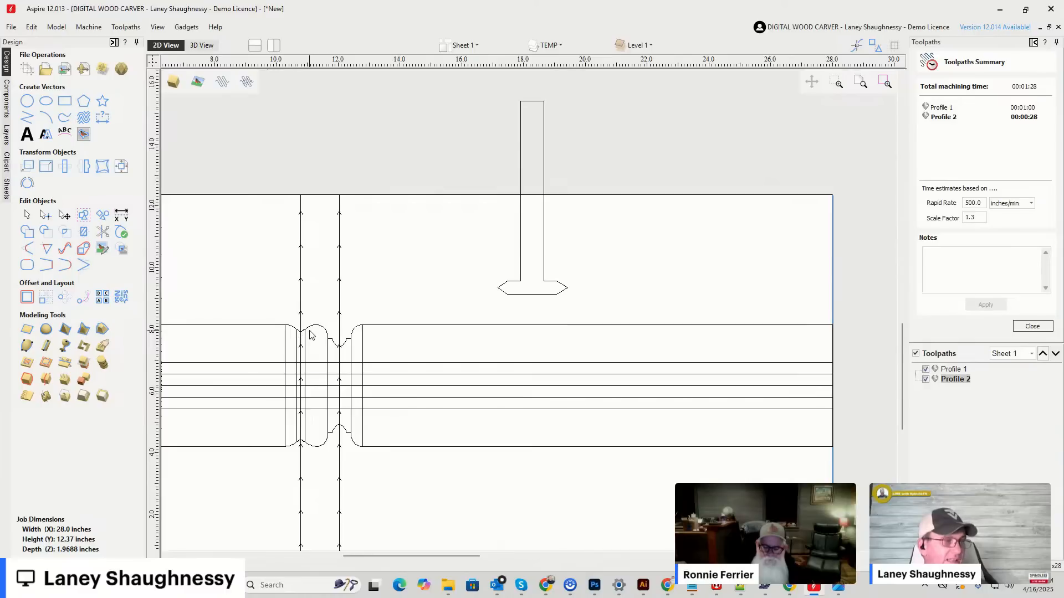
pyautogui.scroll(4, 310, 334)
pyautogui.scroll(-6, 310, 335)
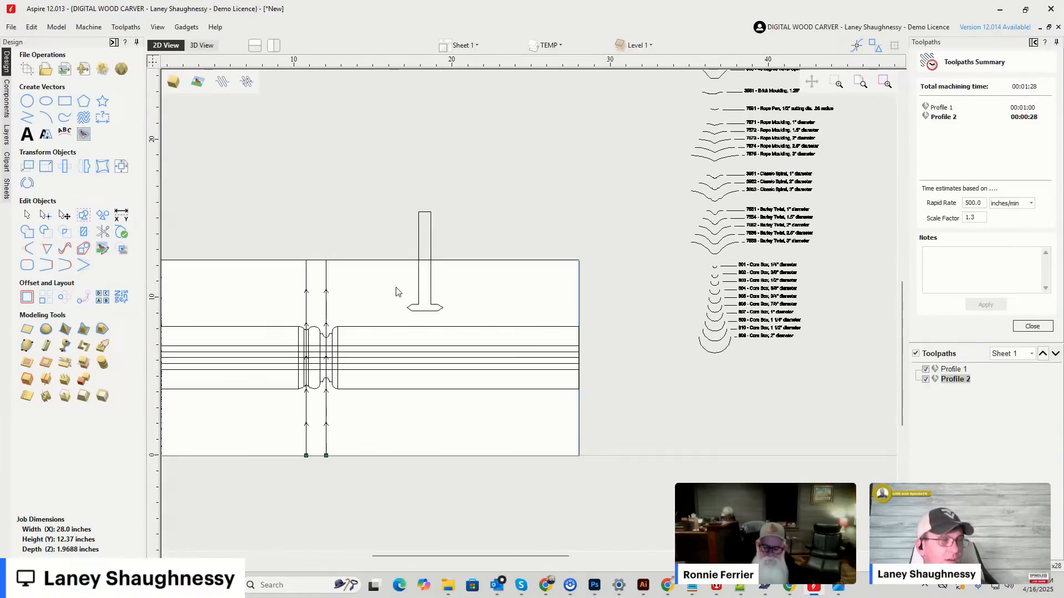
# Move the pointed cutter outline up and to the left, away from the turned profile, and look over the Core Box bit outlines.
pyautogui.click(420, 247)
pyautogui.moveTo(418, 241); pyautogui.dragTo(208, 118)
pyautogui.scroll(3, 699, 246)
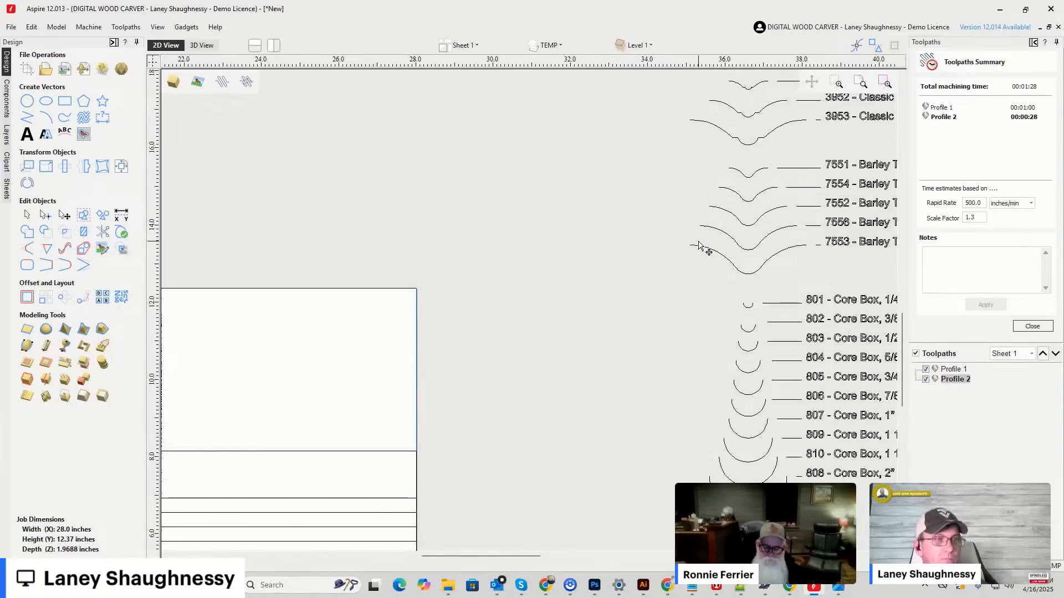
pyautogui.scroll(-5, 699, 244)
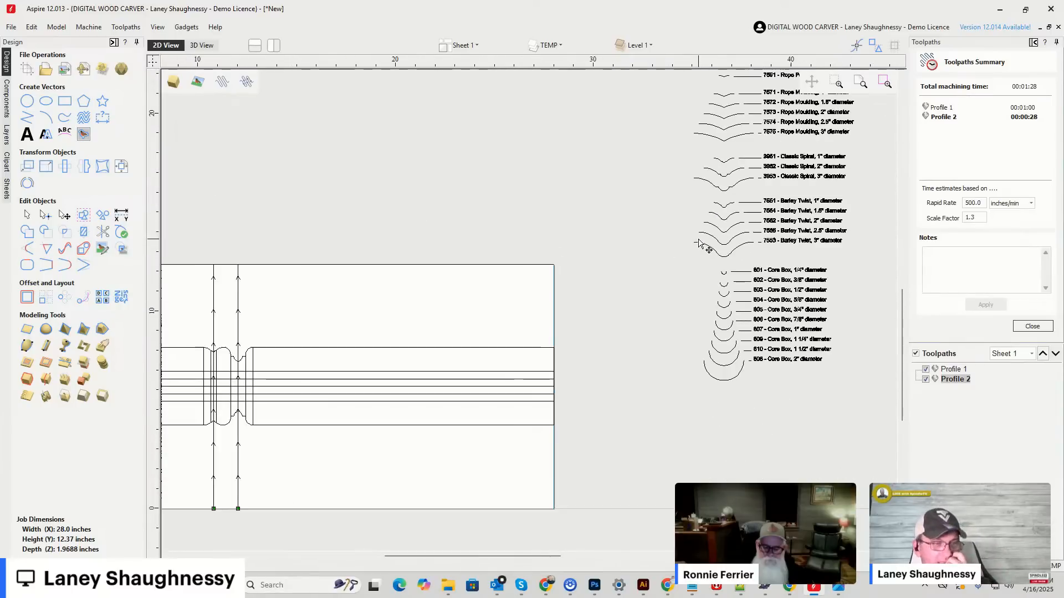
pyautogui.scroll(3, 699, 244)
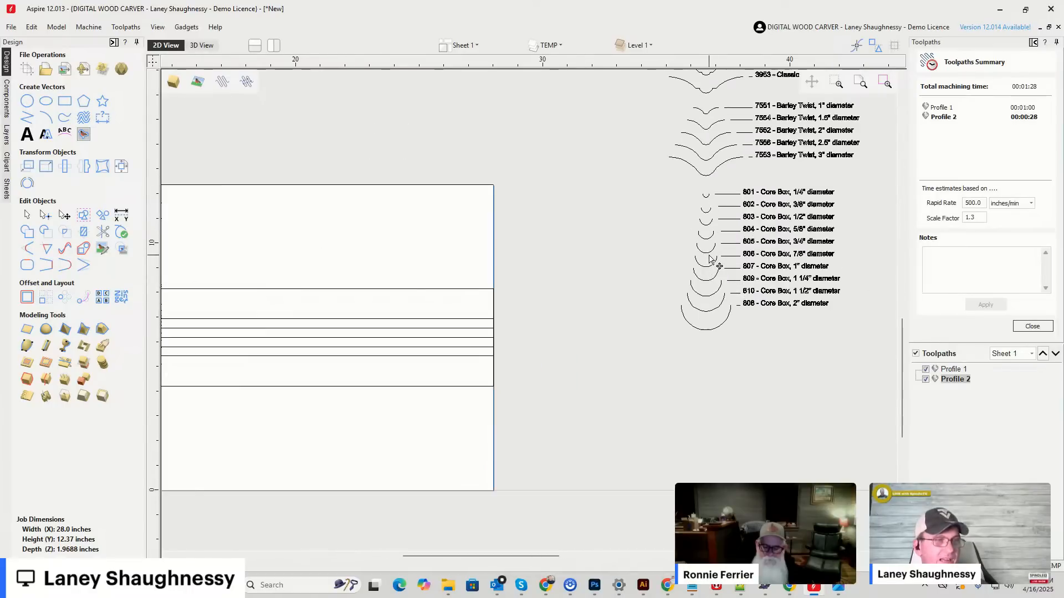
# Copy the 1276 Plunge Flat Roundover outline from the bit library onto the turned profile's upper edge line.
pyautogui.scroll(-5, 625, 261)
pyautogui.scroll(8, 662, 263)
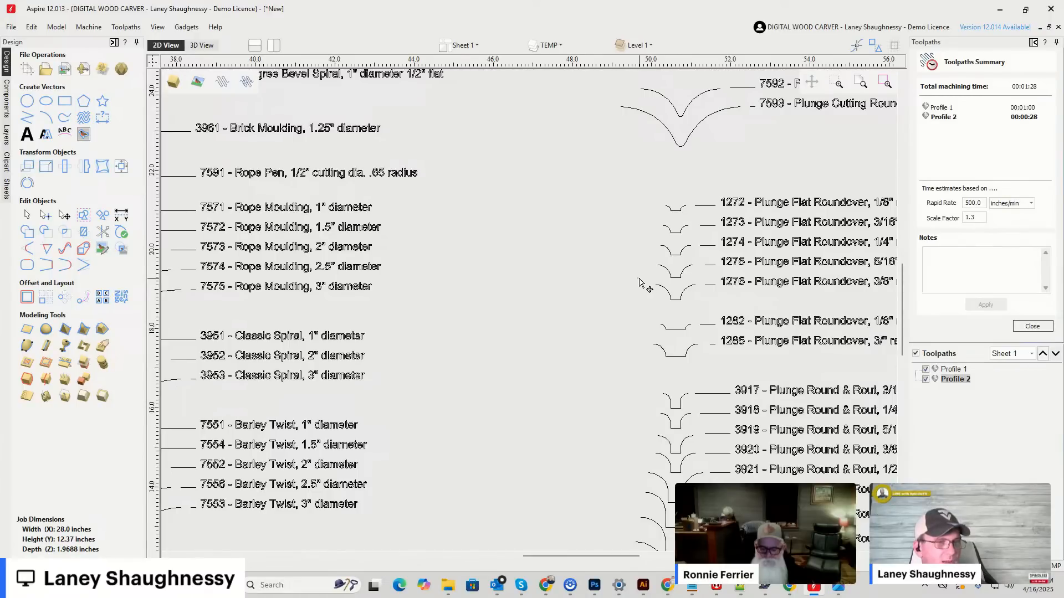
pyautogui.moveTo(707, 305); pyautogui.dragTo(709, 306)
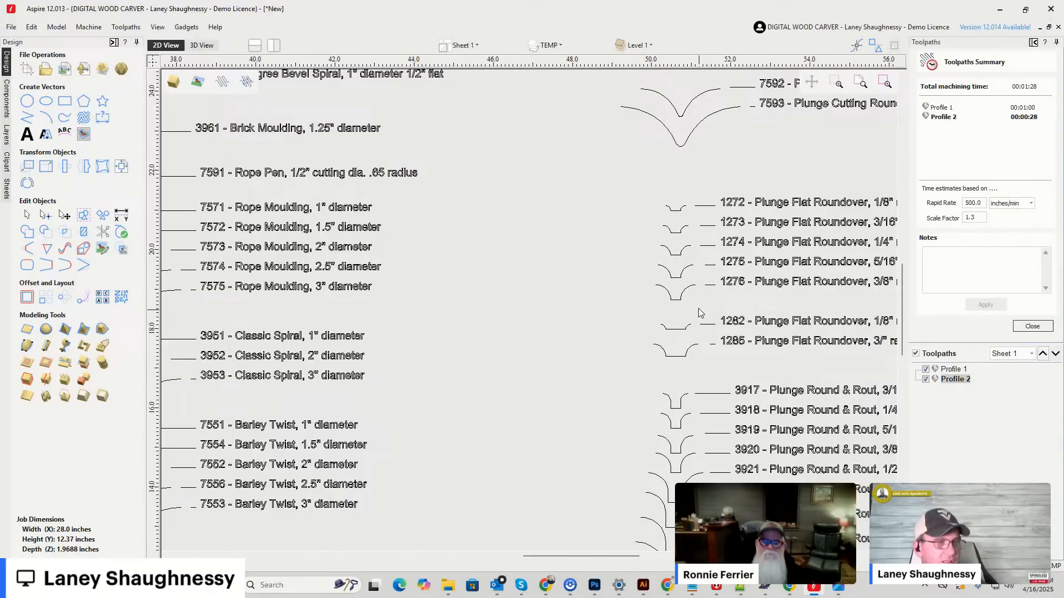
pyautogui.scroll(-2, 751, 266)
pyautogui.scroll(1, 745, 272)
pyautogui.scroll(-2, 739, 276)
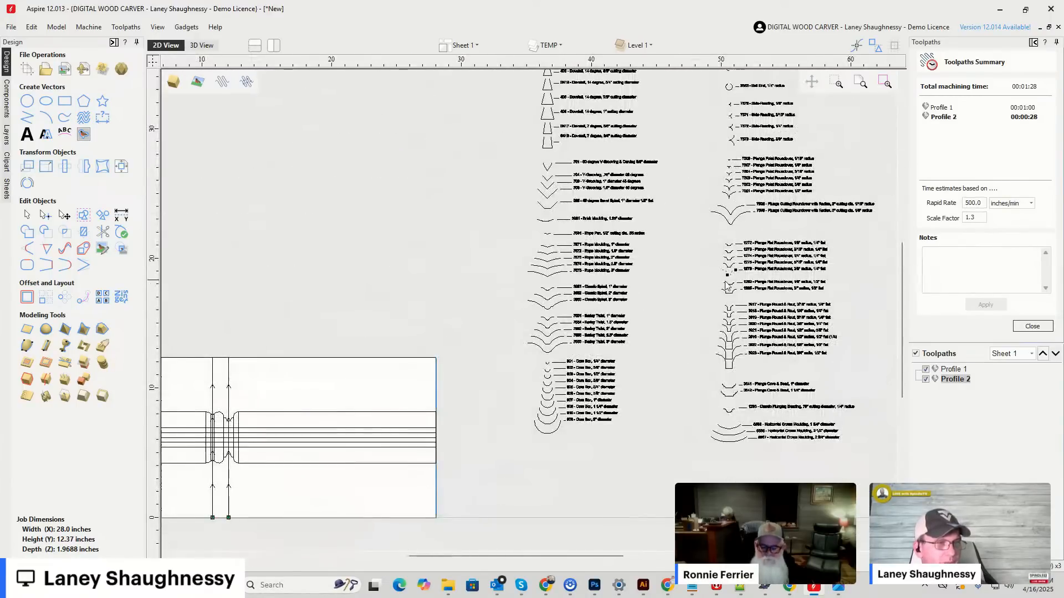
pyautogui.click(731, 273)
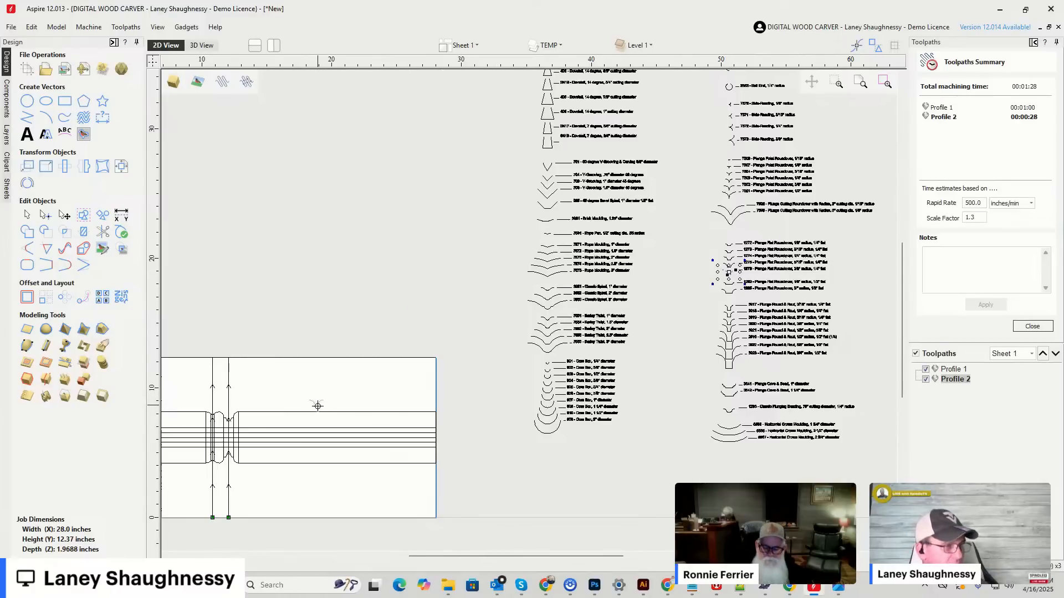
pyautogui.moveTo(318, 415); pyautogui.dragTo(316, 413)
pyautogui.scroll(11, 315, 413)
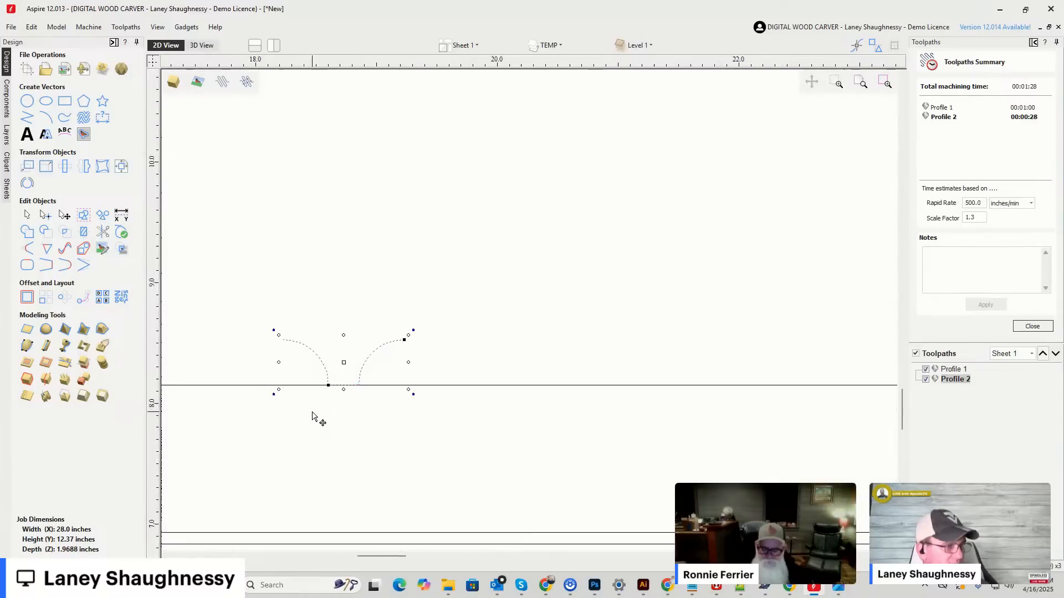
# Move the copied 1276 outline down so its upper ends sit exactly on the profile's upper edge line.
pyautogui.moveTo(277, 316); pyautogui.dragTo(294, 378)
pyautogui.scroll(11, 294, 382)
pyautogui.scroll(-10, 323, 331)
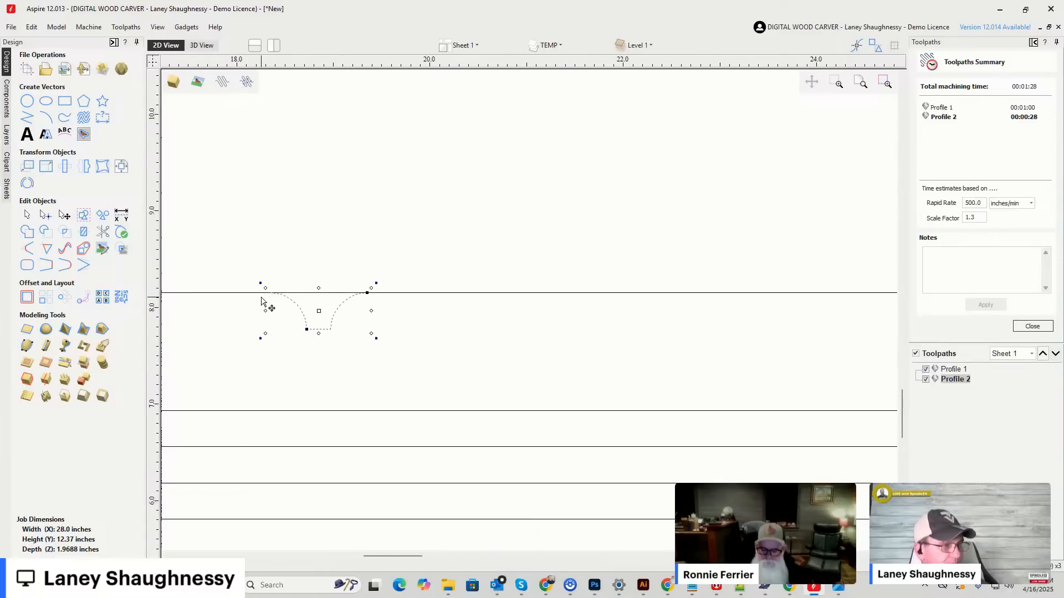
# Copy the 7501 Plunge Point Roundover outline, 1/2" radius, from the bit library onto the profile's upper edge beside the flat roundover.
pyautogui.scroll(-10, 266, 302)
pyautogui.scroll(-1, 554, 350)
pyautogui.scroll(11, 640, 184)
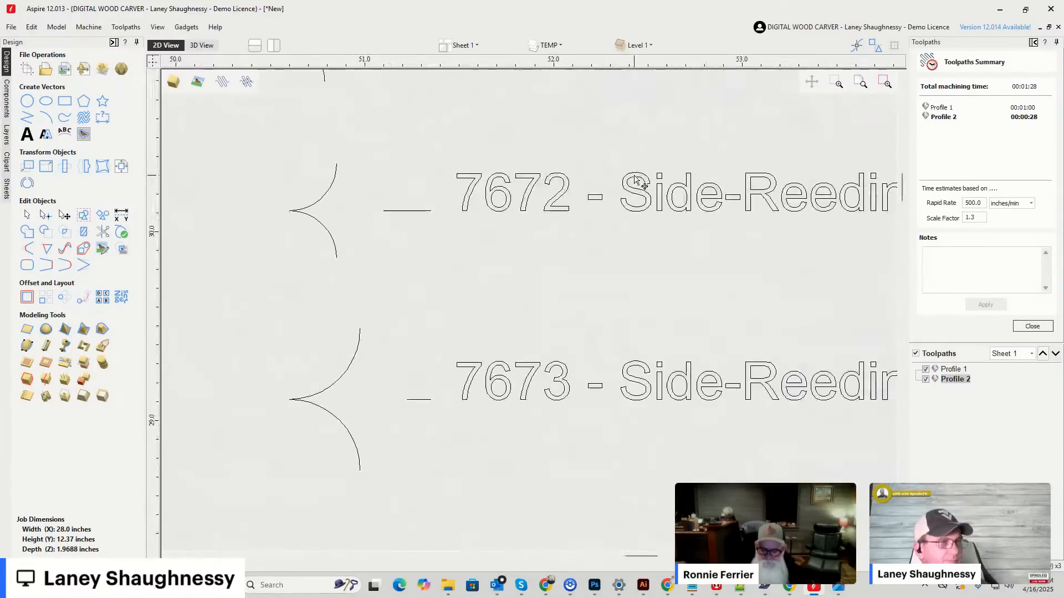
pyautogui.scroll(-3, 642, 186)
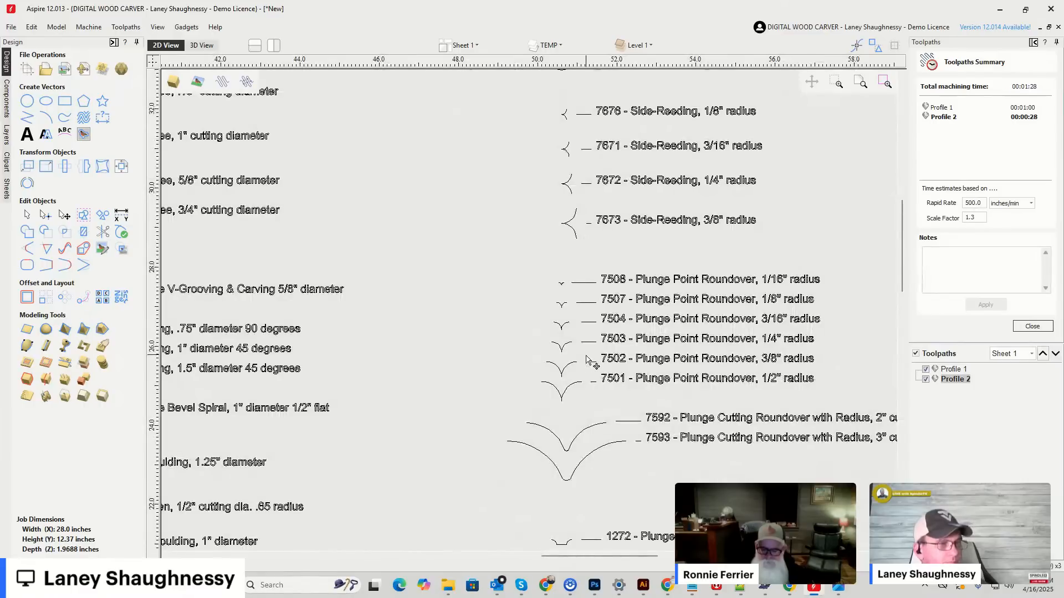
pyautogui.scroll(-2, 554, 377)
pyautogui.scroll(4, 555, 377)
pyautogui.scroll(1, 554, 376)
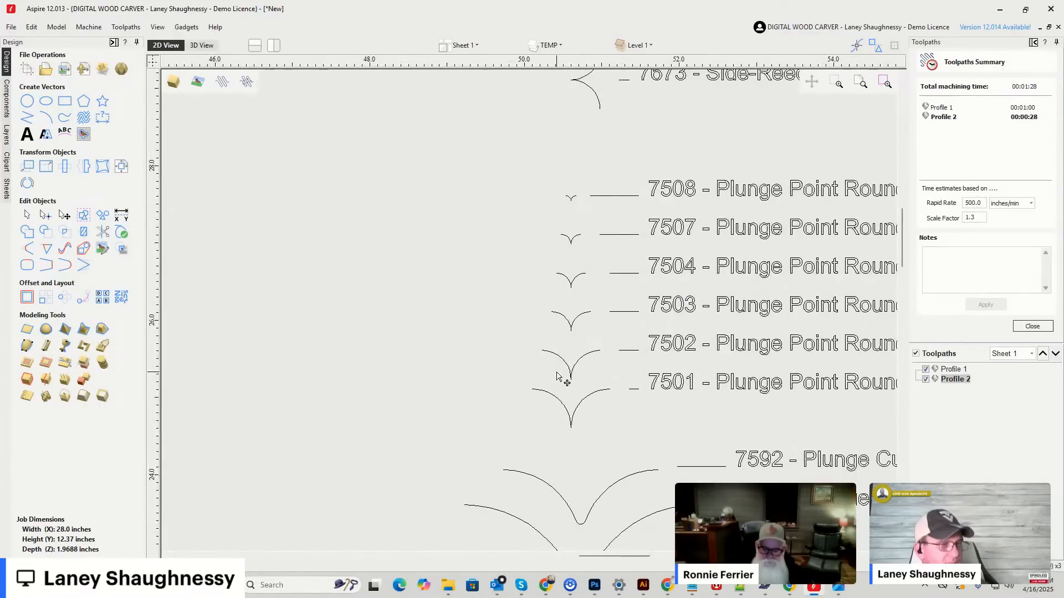
pyautogui.scroll(-2, 560, 371)
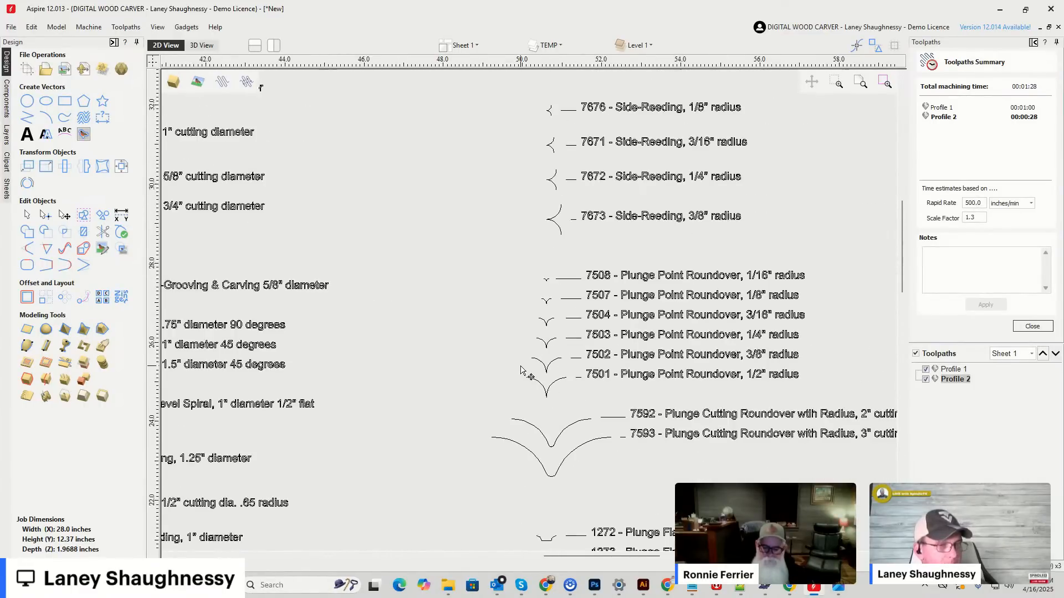
pyautogui.scroll(3, 521, 366)
pyautogui.moveTo(505, 375); pyautogui.dragTo(626, 441)
pyautogui.scroll(-8, 625, 444)
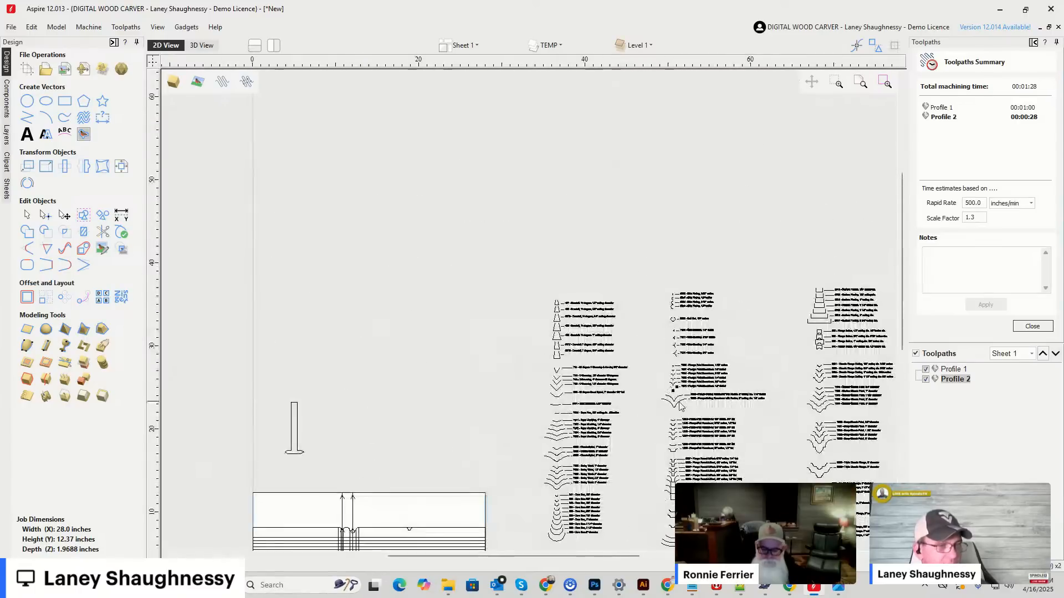
pyautogui.moveTo(676, 382); pyautogui.dragTo(421, 527)
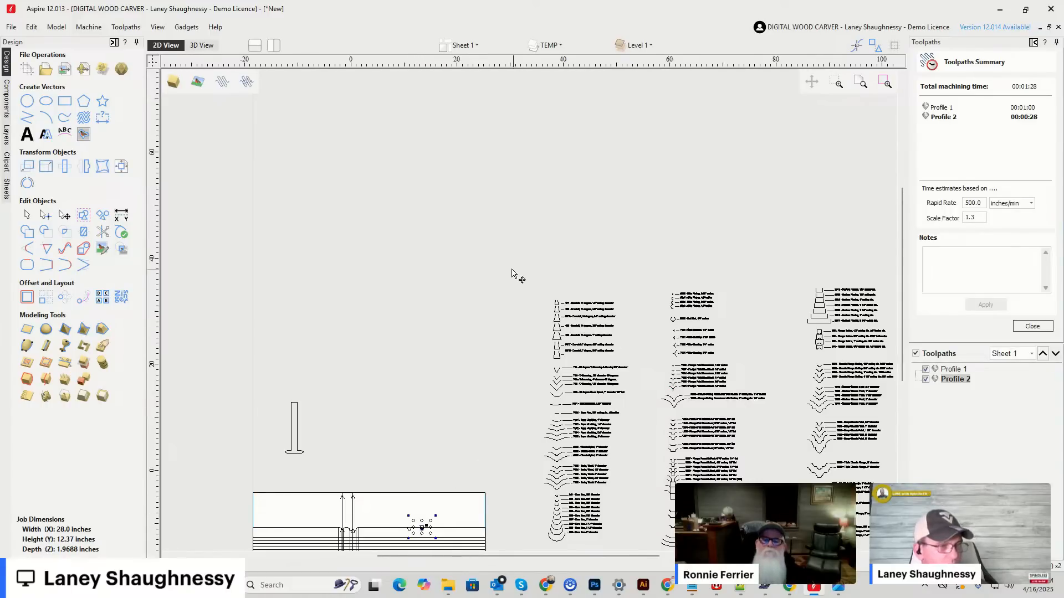
# Copy the 7592 Plunge Cutting Roundover with Radius outline from the bit library onto the profile's upper edge beside the pointed roundover.
pyautogui.scroll(-2, 521, 266)
pyautogui.scroll(3, 530, 355)
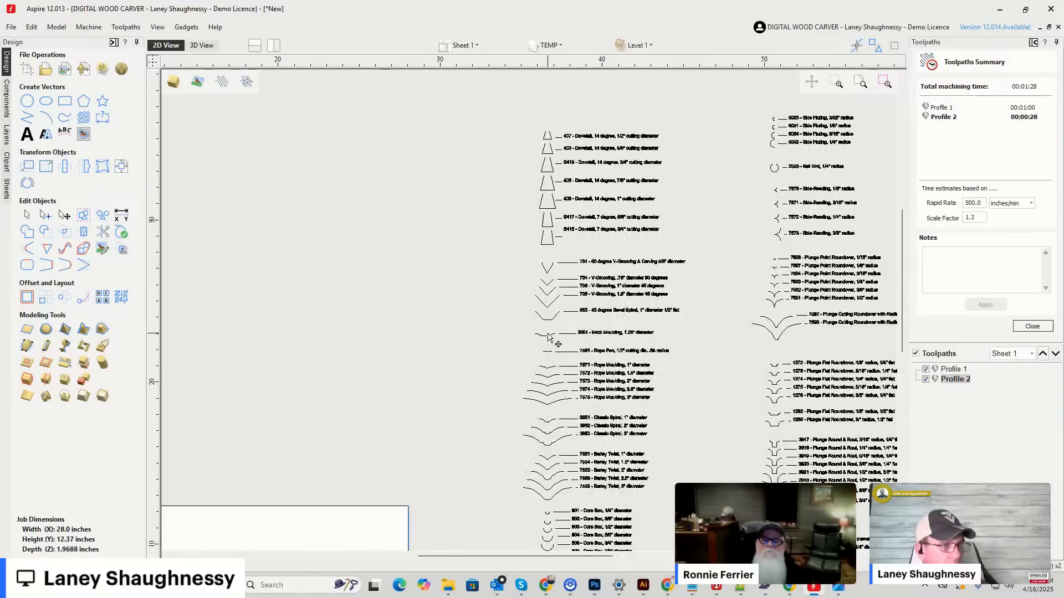
pyautogui.scroll(3, 547, 336)
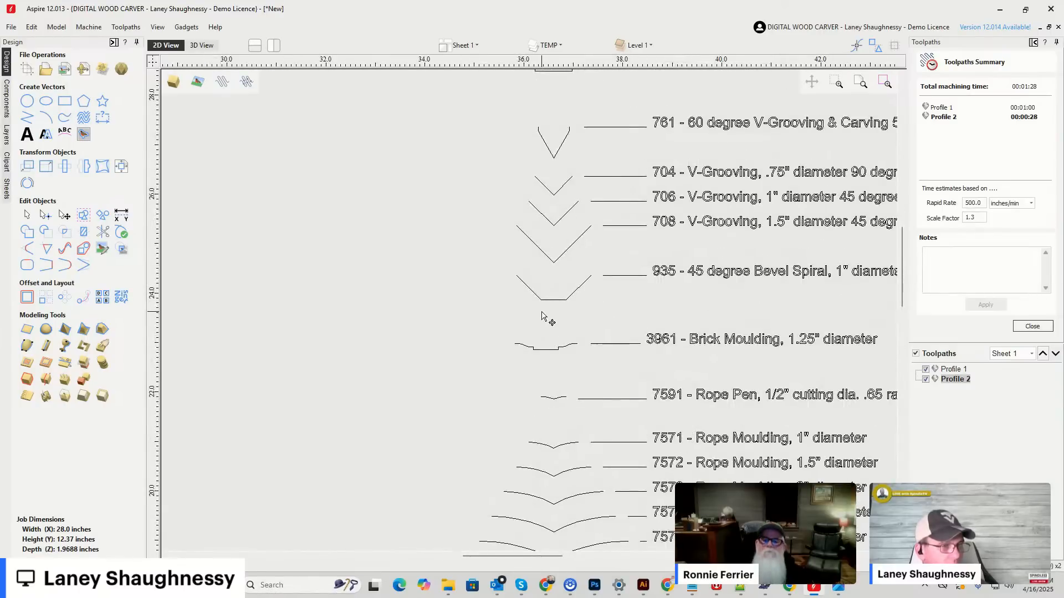
pyautogui.scroll(-3, 524, 309)
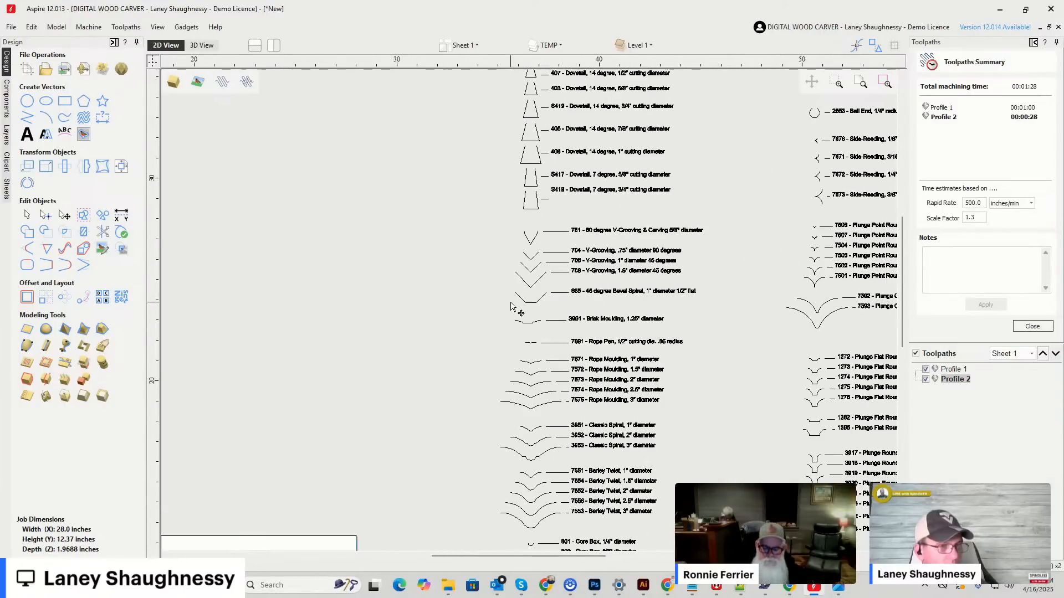
pyautogui.scroll(4, 689, 317)
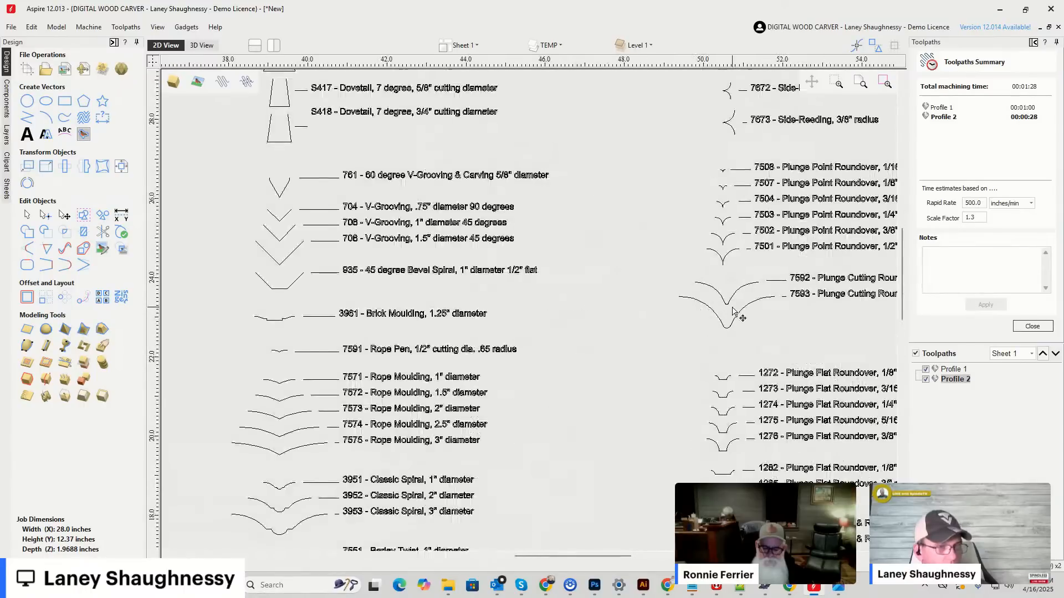
pyautogui.click(773, 292)
pyautogui.scroll(-2, 704, 299)
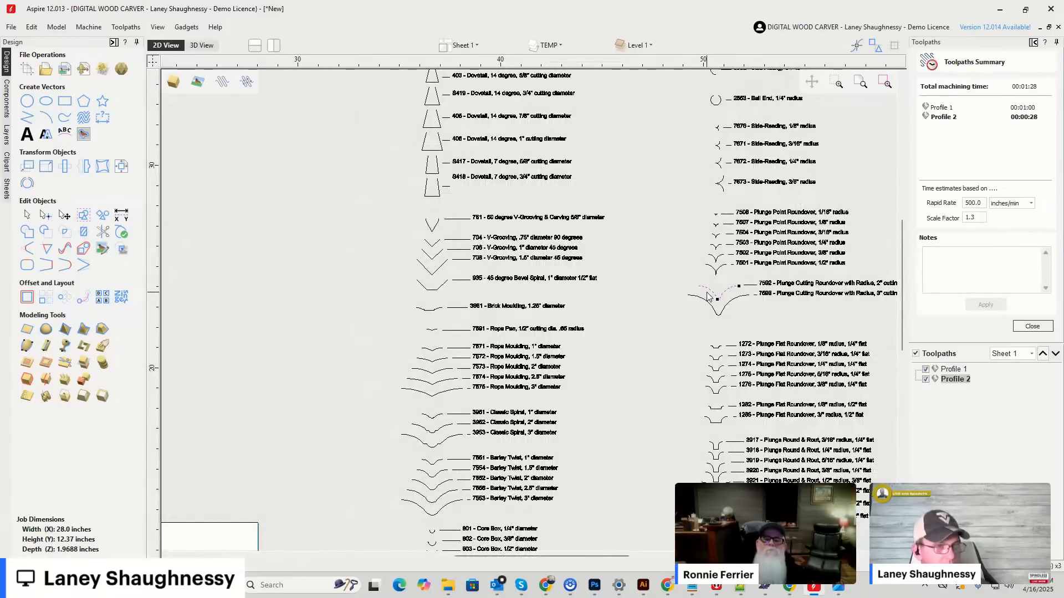
pyautogui.scroll(-4, 715, 298)
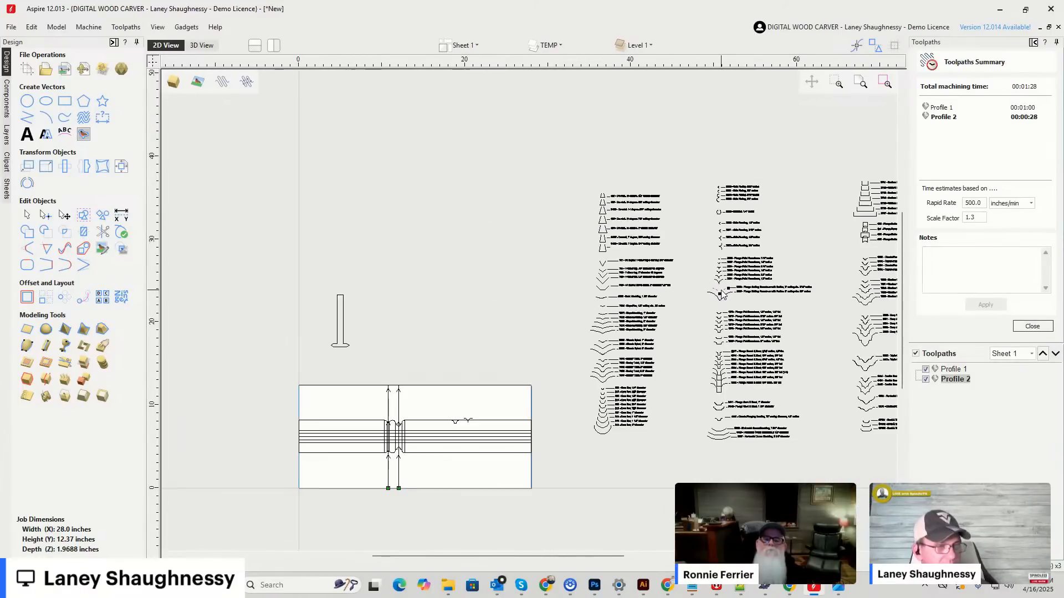
pyautogui.moveTo(723, 287); pyautogui.dragTo(510, 403)
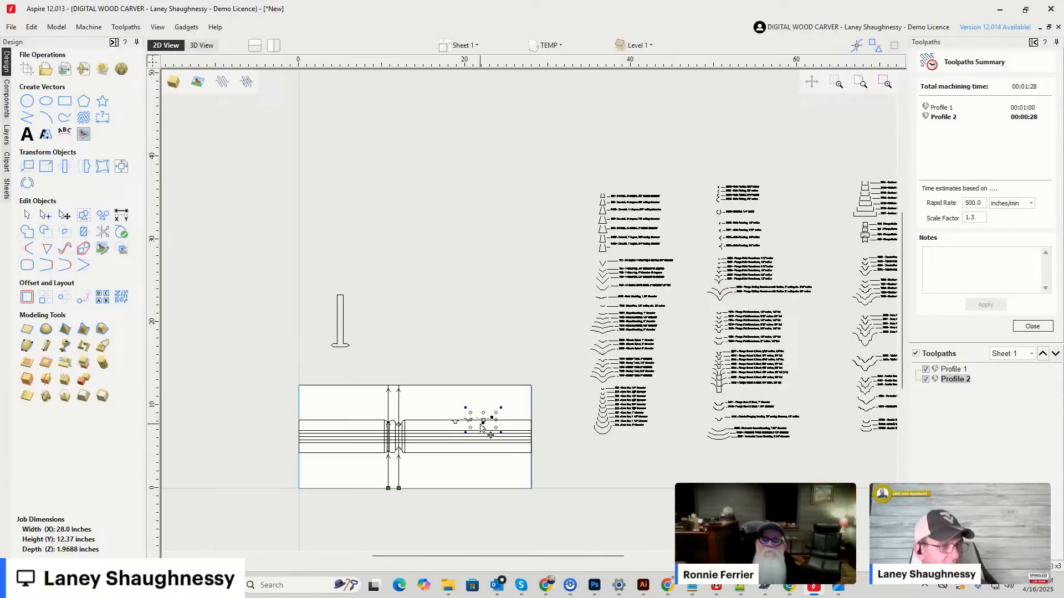
# Inspect the 7592 outline's rounded tip and move the outline until its upper ends rest on the edge line, overlapping the pointed roundover.
pyautogui.scroll(10, 481, 426)
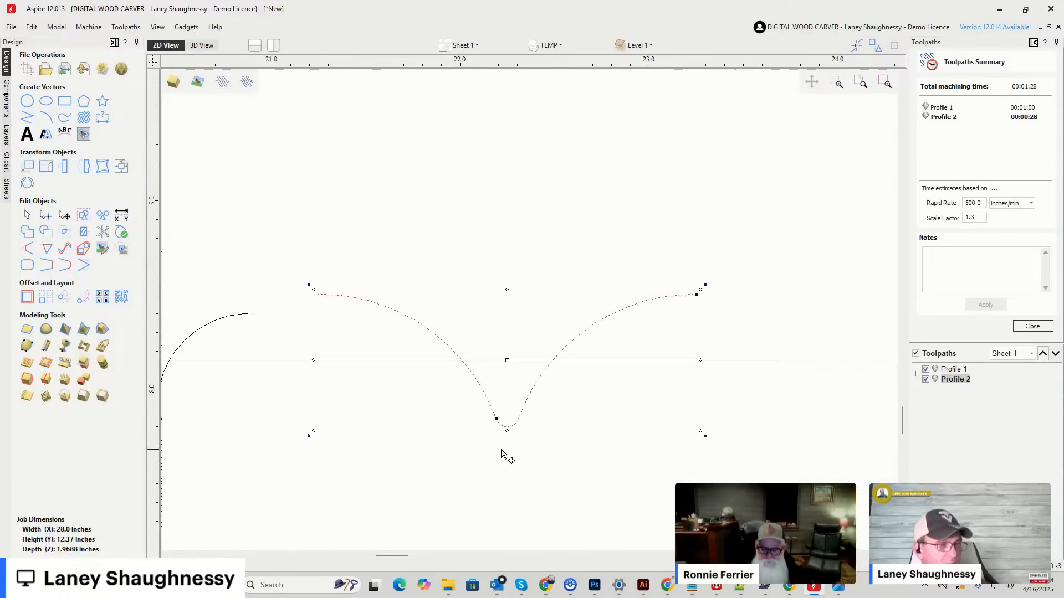
pyautogui.scroll(3, 505, 443)
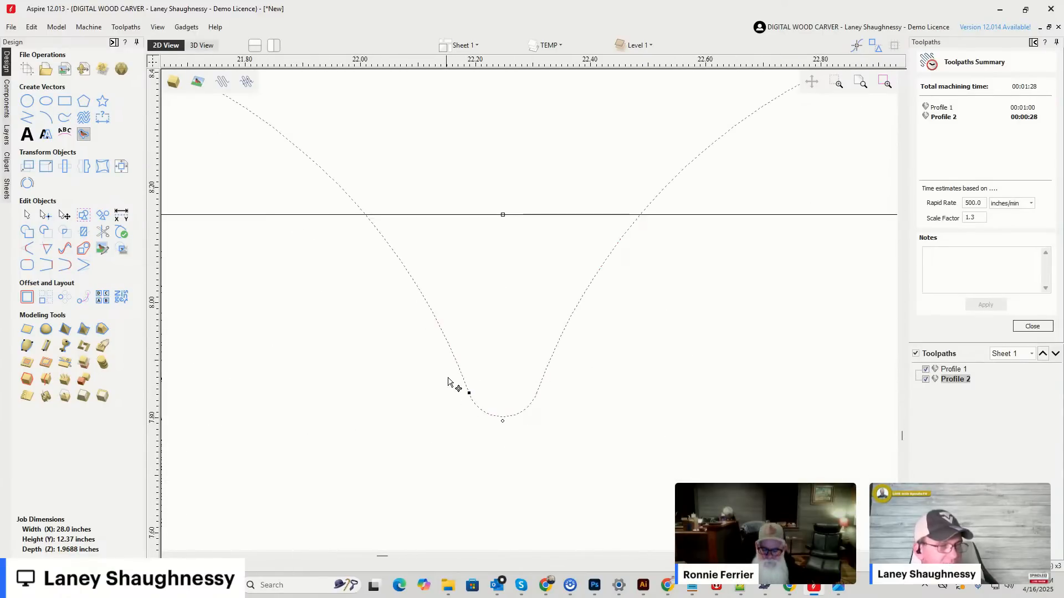
pyautogui.scroll(-2, 537, 401)
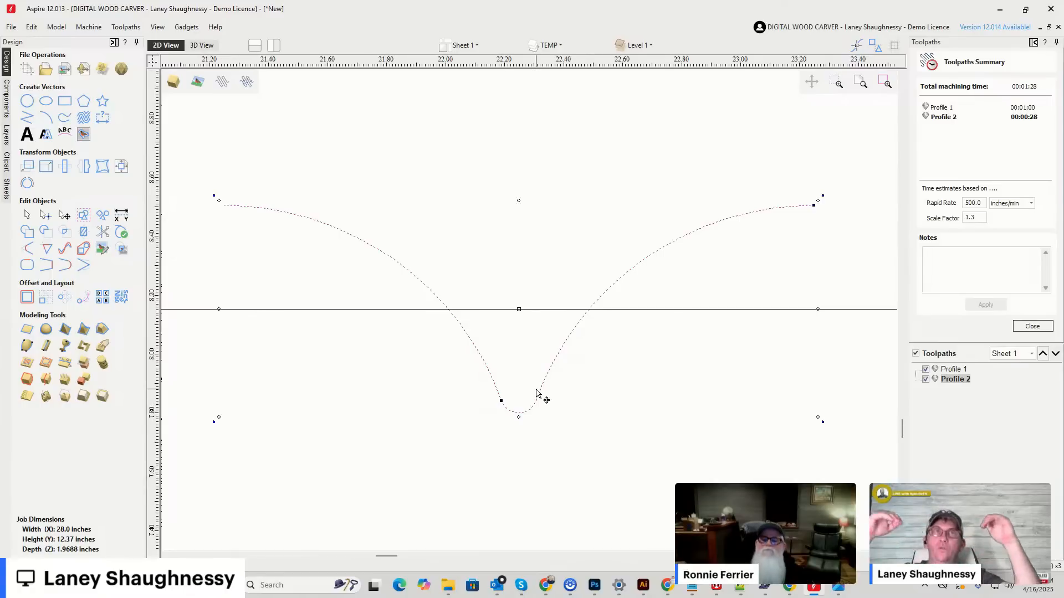
pyautogui.scroll(-5, 568, 368)
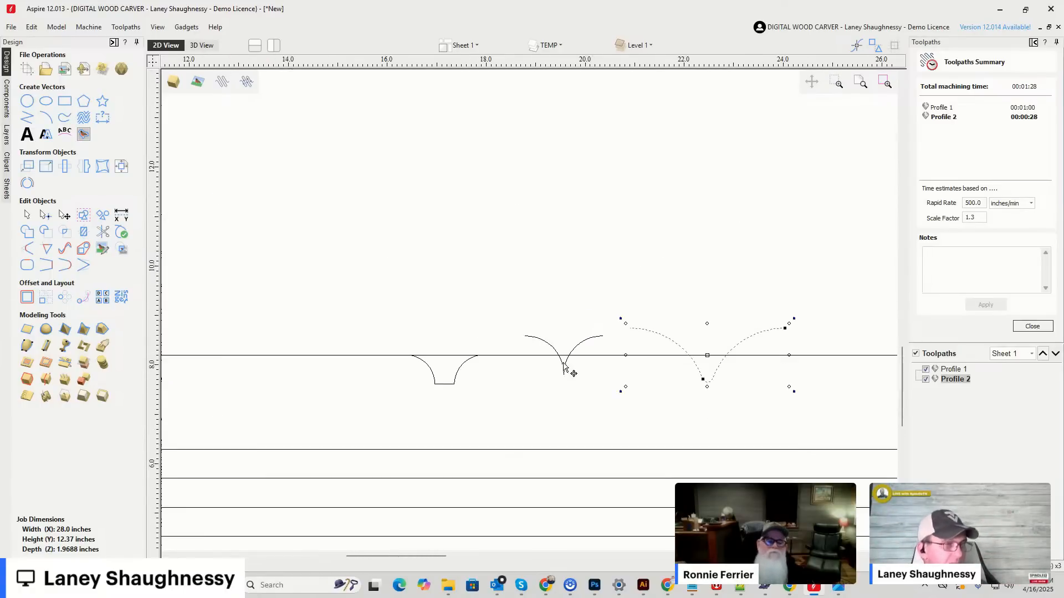
pyautogui.scroll(2, 618, 372)
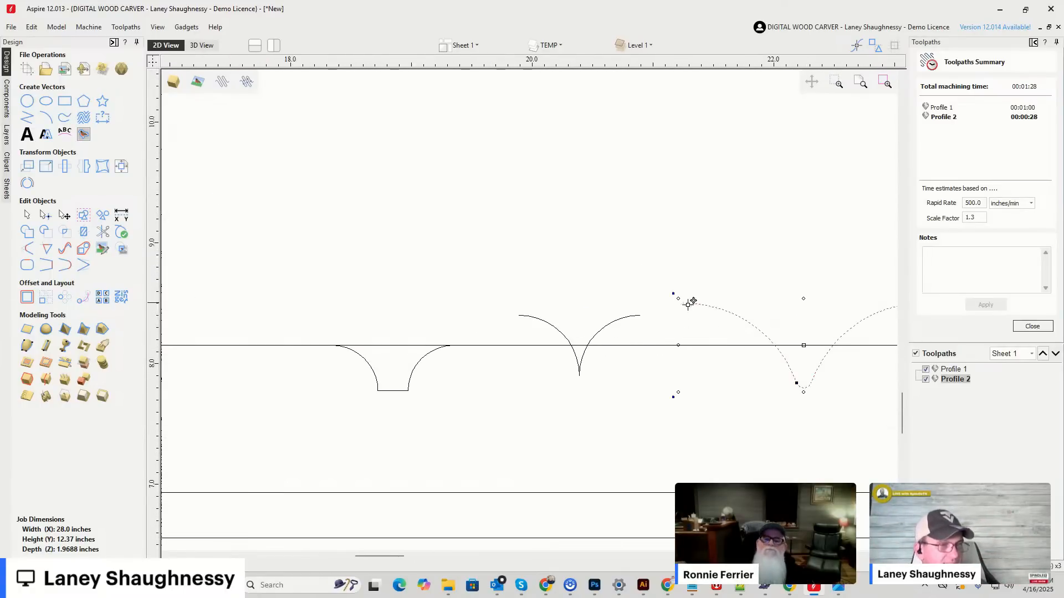
pyautogui.moveTo(686, 299); pyautogui.dragTo(487, 349)
pyautogui.scroll(2, 490, 356)
pyautogui.scroll(-2, 373, 340)
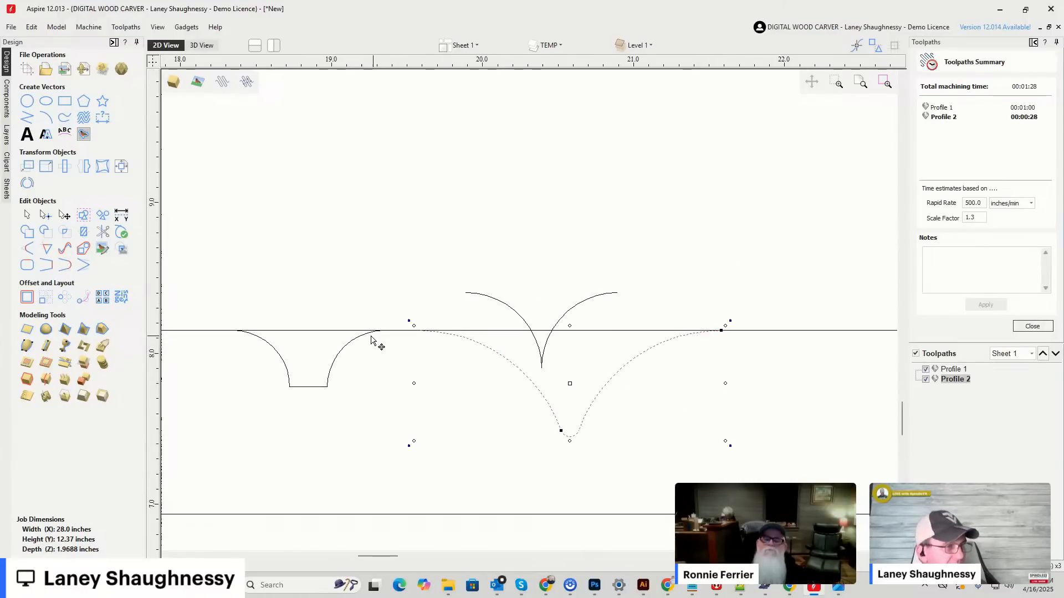
# Slide the flat-bottomed 1276 outline right along the edge line until it overlaps the near end of the large 7592 outline.
pyautogui.click(334, 369)
pyautogui.moveTo(221, 298); pyautogui.dragTo(404, 417)
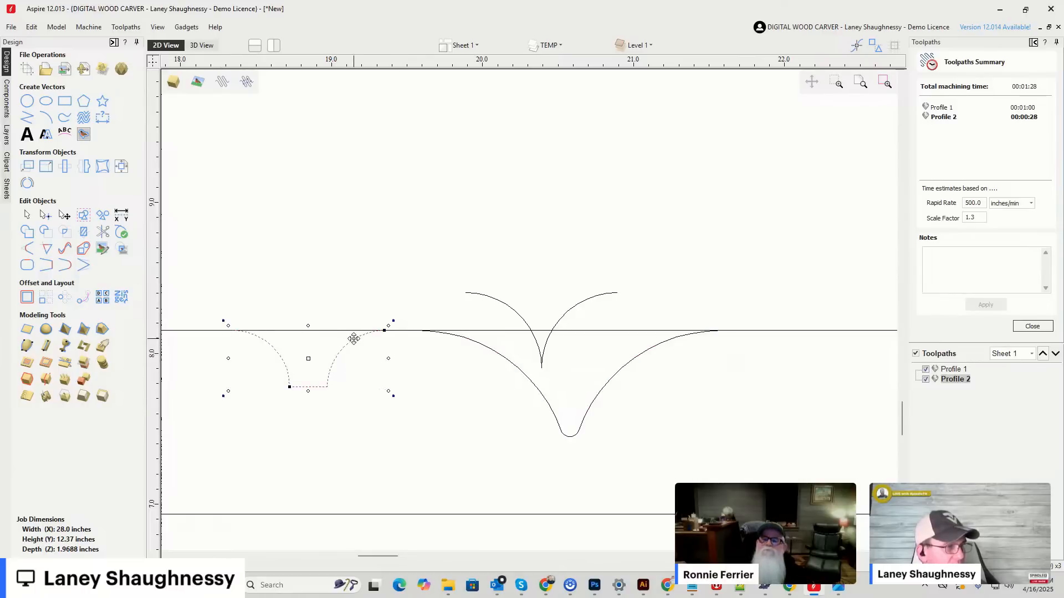
pyautogui.moveTo(383, 331); pyautogui.dragTo(491, 331)
pyautogui.scroll(5, 466, 341)
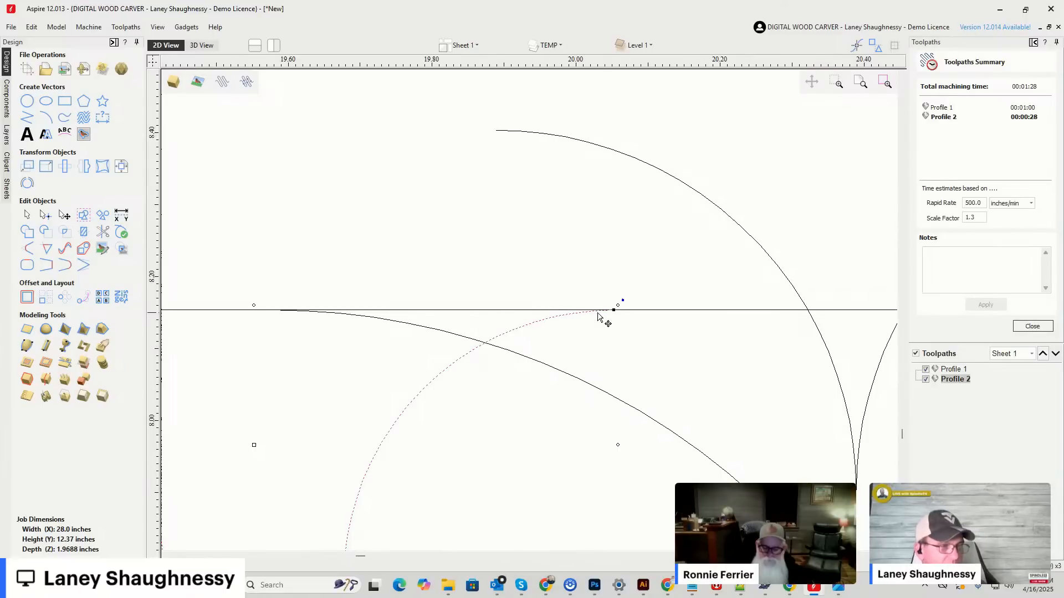
pyautogui.scroll(-3, 616, 306)
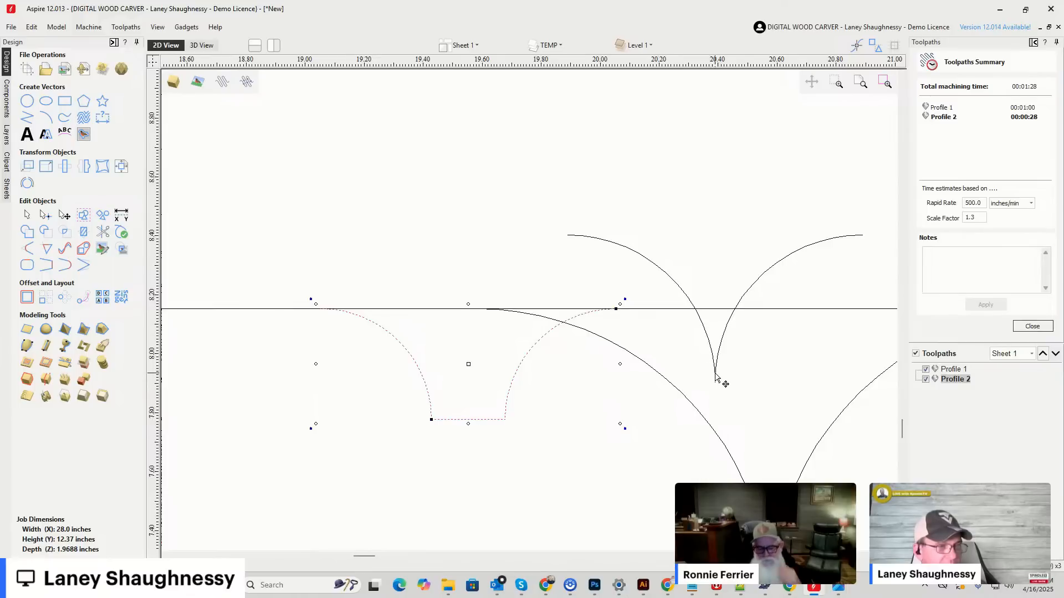
# Move the pointed 7501 outline down and left onto the edge line so it overlaps the flat-bottomed outline.
pyautogui.scroll(-3, 579, 349)
pyautogui.click(629, 324)
pyautogui.moveTo(545, 264); pyautogui.dragTo(734, 375)
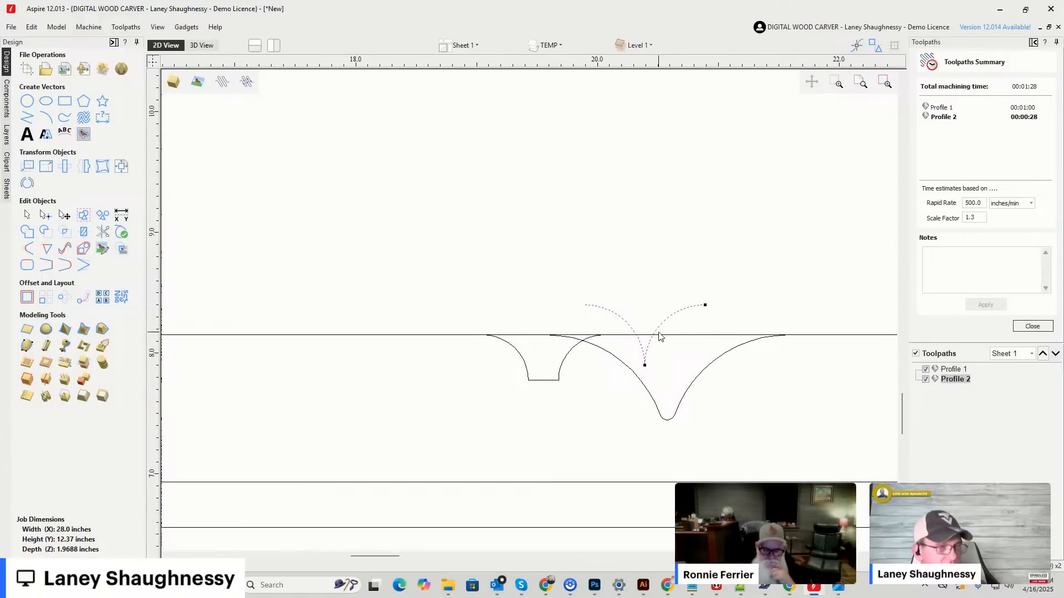
pyautogui.moveTo(707, 302); pyautogui.dragTo(545, 331)
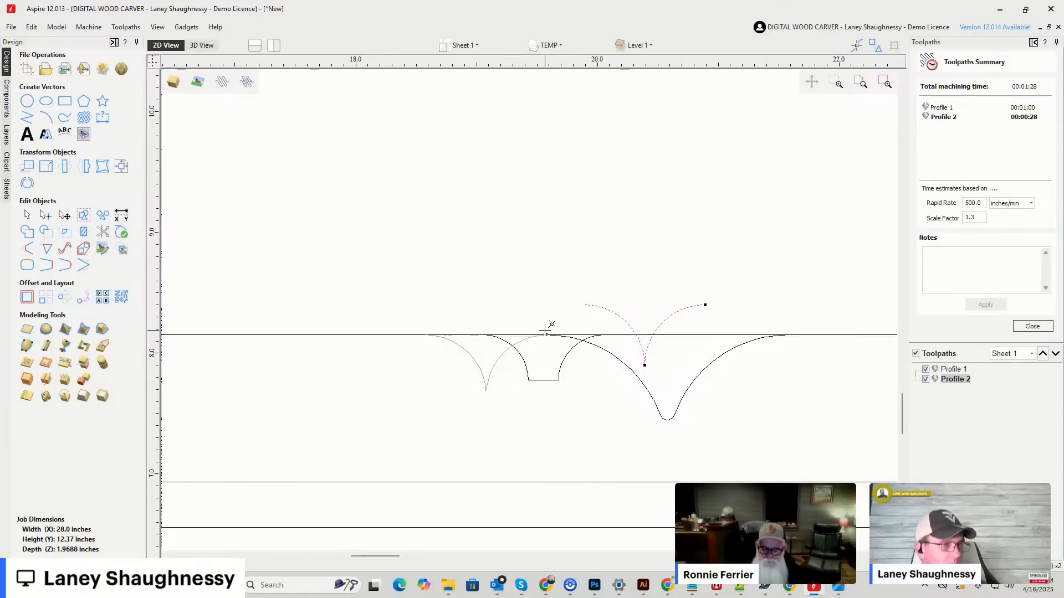
pyautogui.moveTo(545, 330); pyautogui.dragTo(535, 338)
pyautogui.scroll(-3, 470, 231)
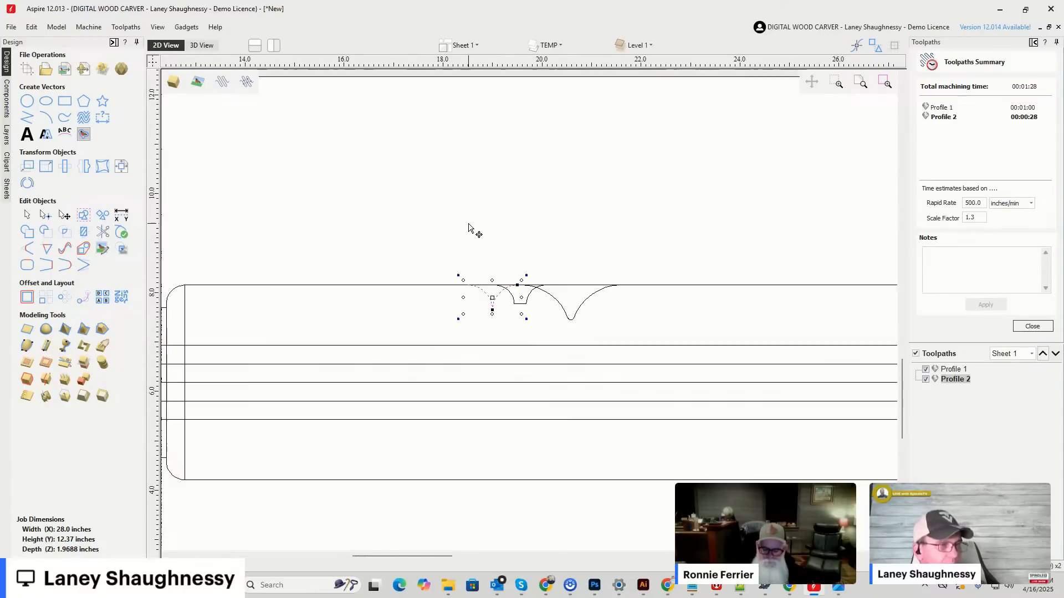
# Trim away the edge line above the pointed outline and the overlapping sections where it meets the flat-bottomed outline.
pyautogui.scroll(-3, 520, 280)
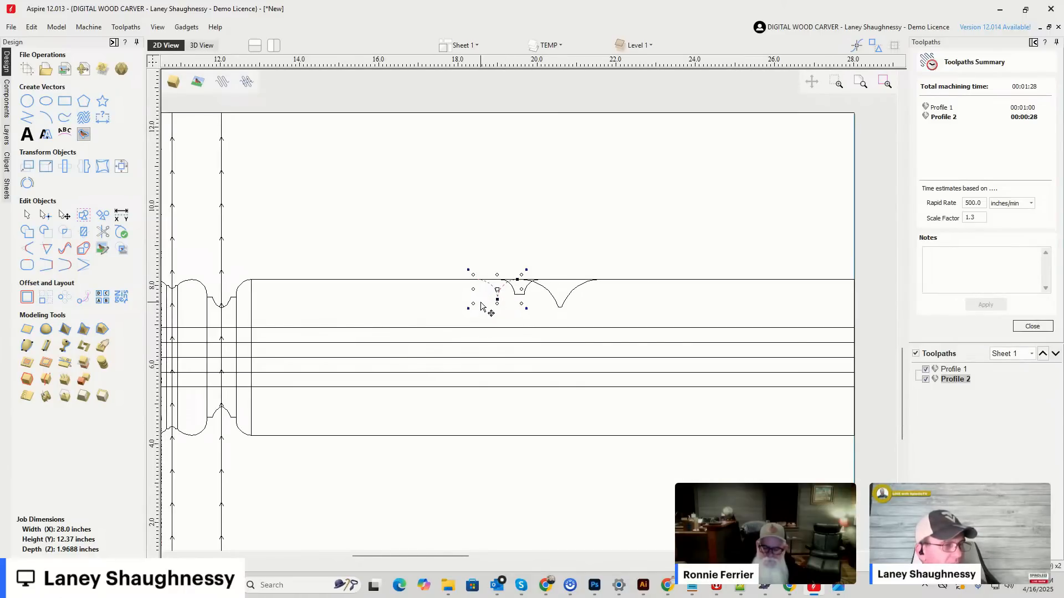
pyautogui.scroll(2, 498, 292)
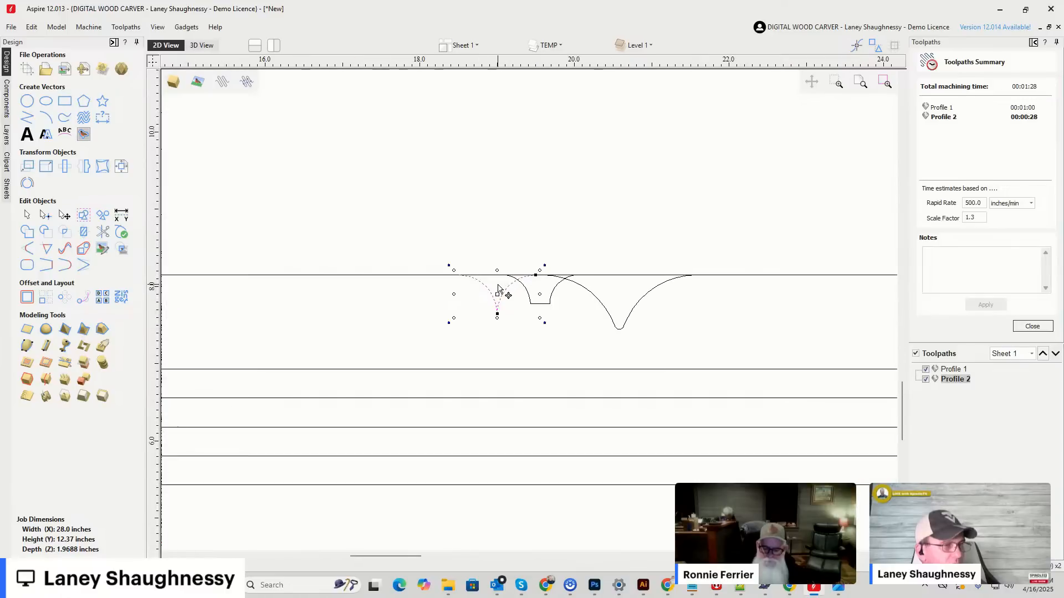
pyautogui.click(103, 232)
pyautogui.scroll(2, 532, 277)
pyautogui.scroll(1, 532, 278)
pyautogui.click(484, 270)
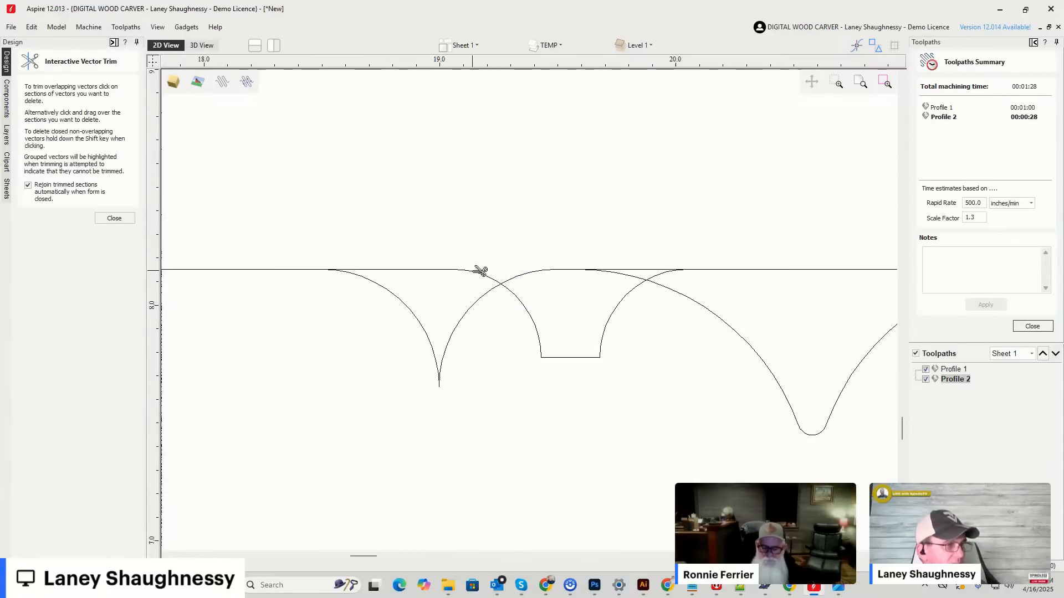
pyautogui.click(414, 270)
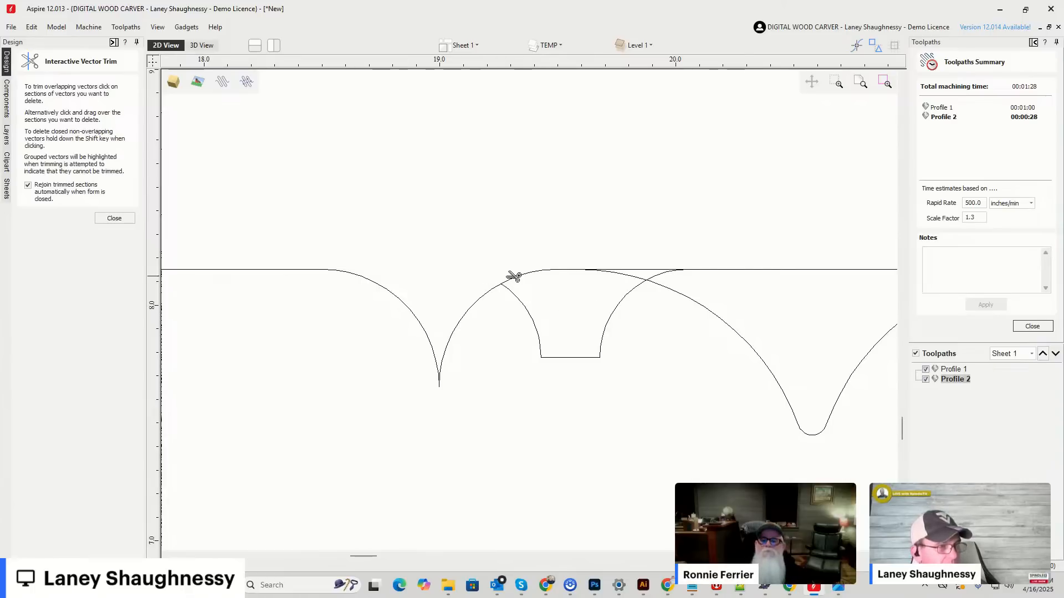
pyautogui.click(529, 275)
pyautogui.click(575, 269)
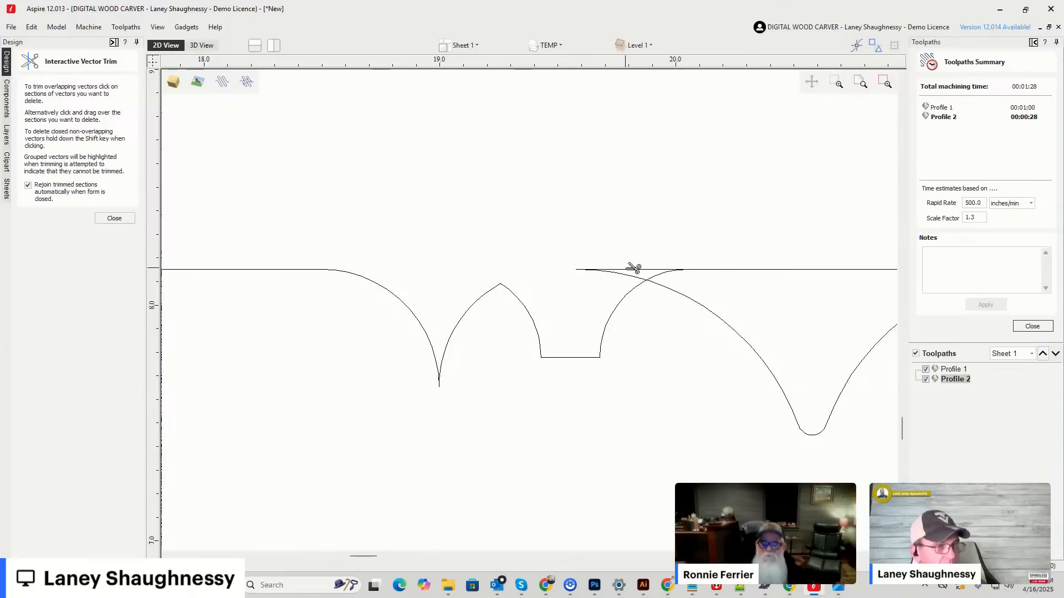
# Trim the overlap between the flat-bottomed and large 7592 outlines, including the edge line above them.
pyautogui.click(626, 277)
pyautogui.click(703, 270)
pyautogui.click(671, 271)
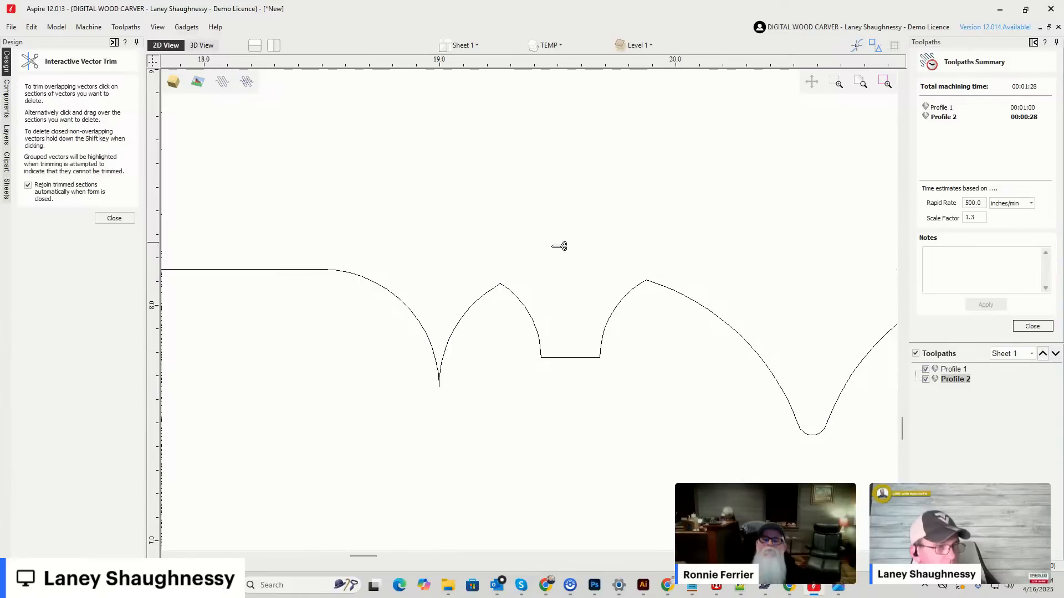
# Finish trimming and examine the peaks where the trimmed bit outlines meet along the upper edge.
pyautogui.scroll(-5, 424, 269)
pyautogui.scroll(3, 502, 268)
pyautogui.scroll(1, 594, 359)
pyautogui.scroll(-2, 678, 302)
pyautogui.scroll(5, 630, 295)
pyautogui.scroll(5, 673, 263)
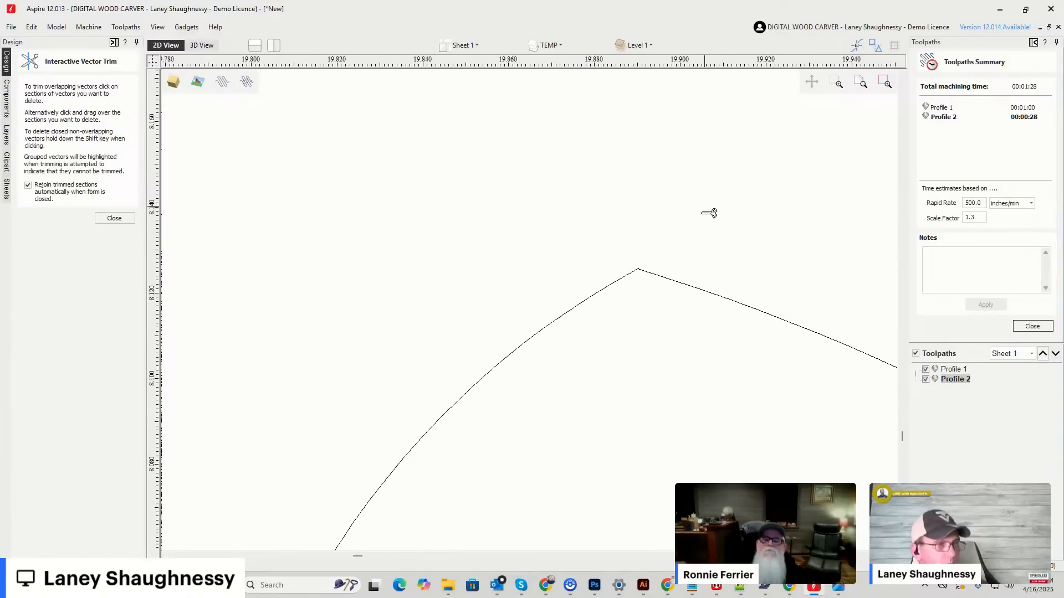
pyautogui.scroll(-1, 488, 294)
pyautogui.scroll(-1, 488, 294)
pyautogui.click(114, 218)
pyautogui.scroll(-2, 679, 259)
pyautogui.scroll(-10, 564, 317)
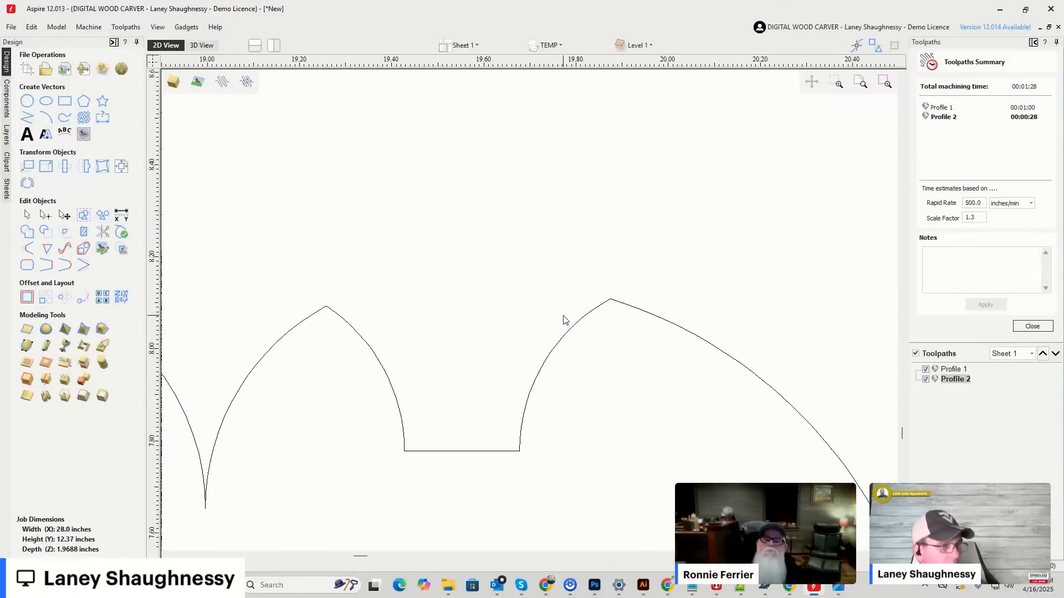
pyautogui.scroll(1, 555, 359)
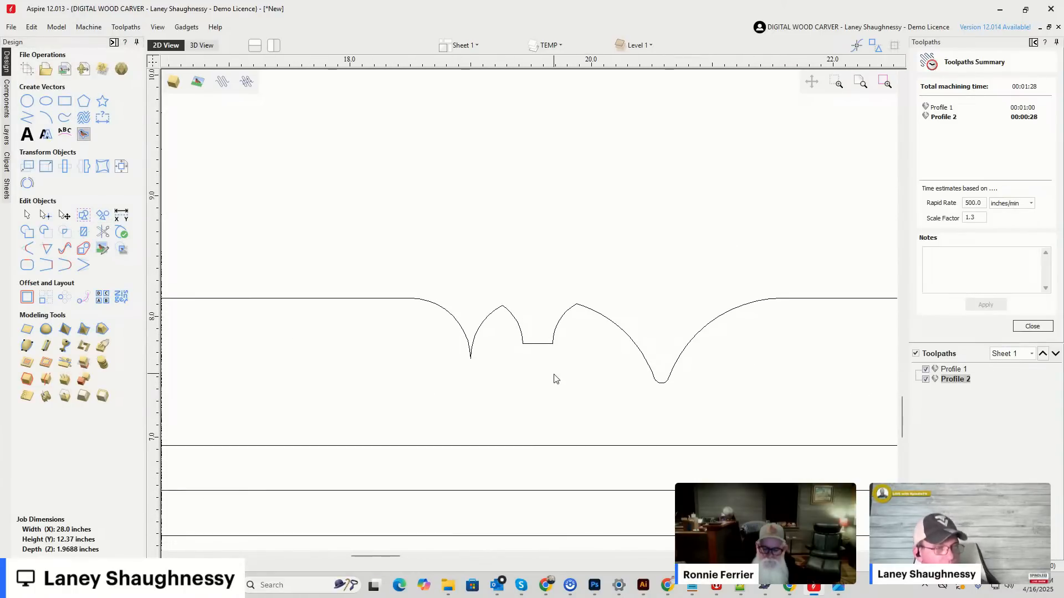
pyautogui.scroll(-7, 451, 299)
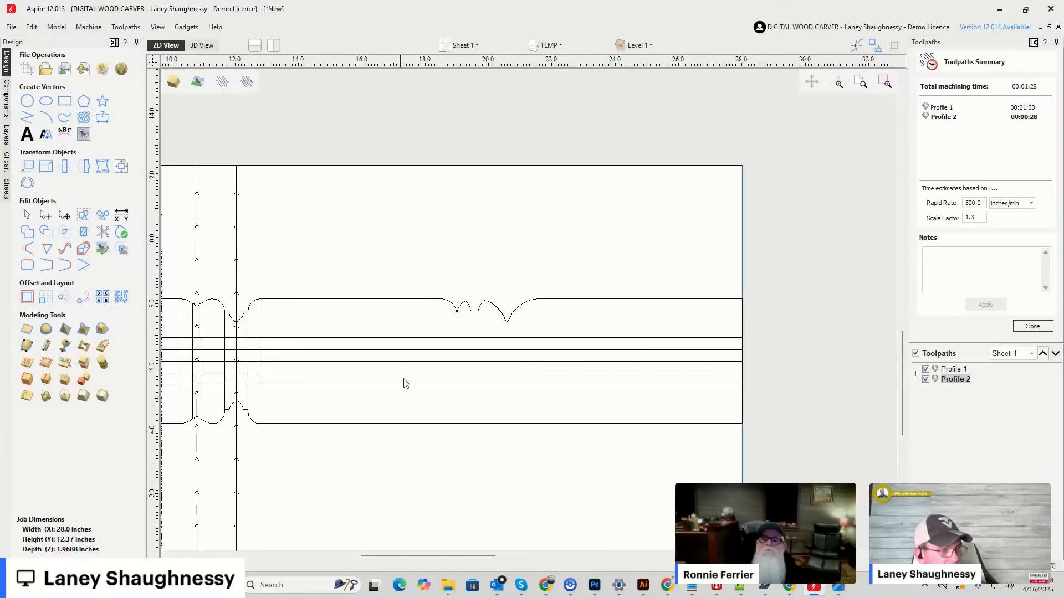
# Delete the horizontal lines inside the blank and mirror the trimmed profile vertically, keeping a copy so both edges carry the bit outlines.
pyautogui.moveTo(364, 332); pyautogui.dragTo(357, 325)
pyautogui.press('Delete')
pyautogui.click(442, 302)
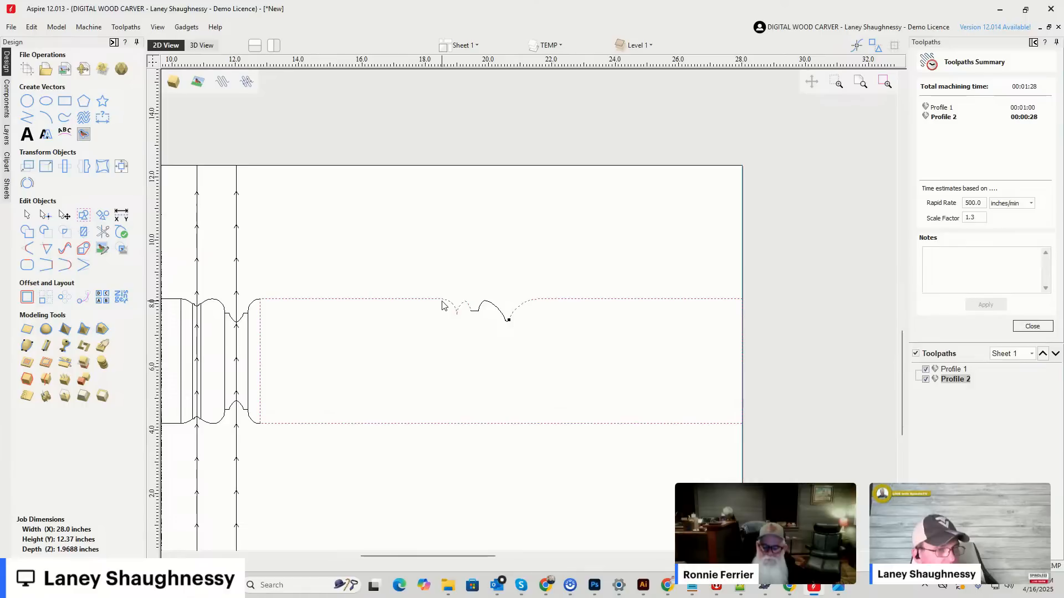
pyautogui.moveTo(251, 267); pyautogui.dragTo(774, 484)
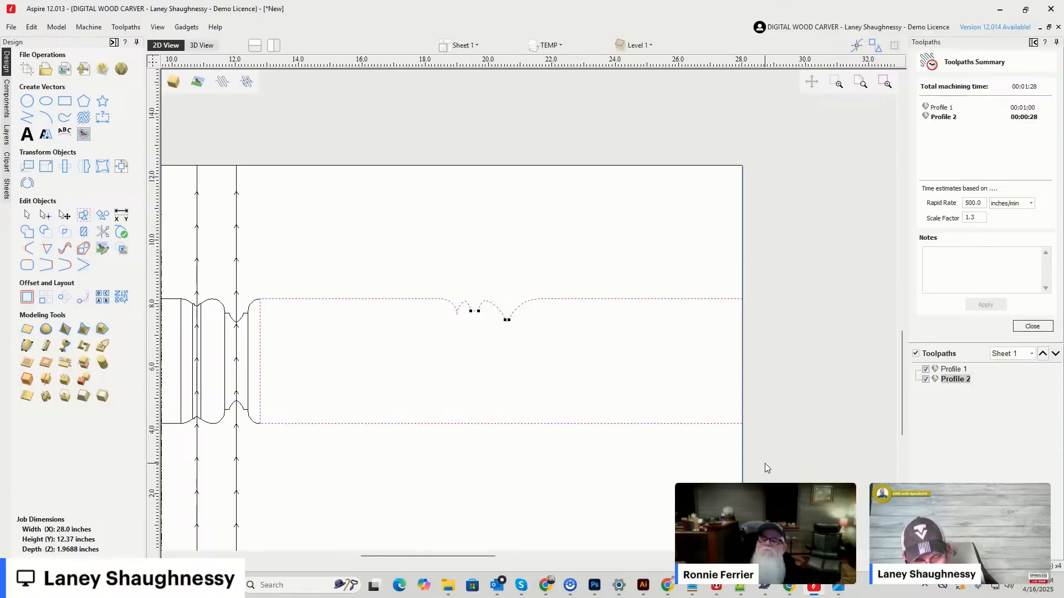
pyautogui.press('v')
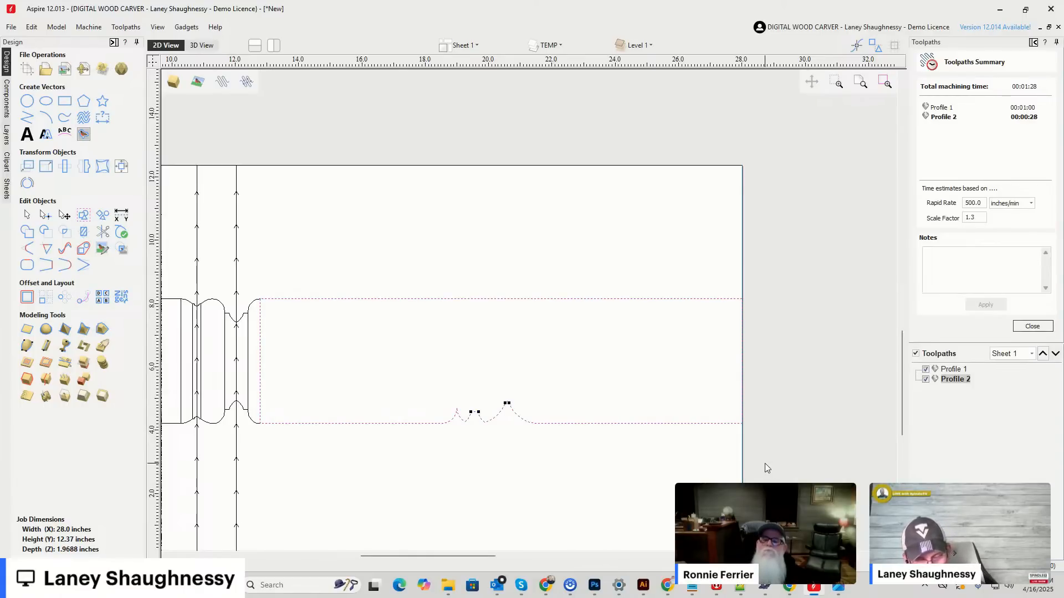
pyautogui.hotkey('ctrl', 'shift', 'v')
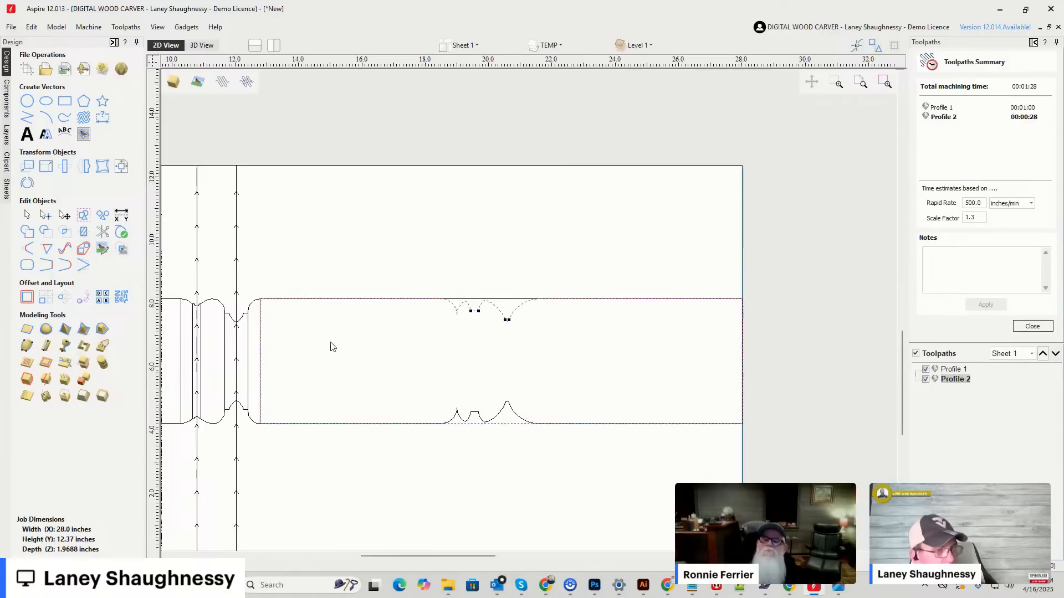
# Draw vertical lines joining the upper and lower profiles at the pointed outline's outer end and at its tip.
pyautogui.click(27, 117)
pyautogui.scroll(3, 506, 430)
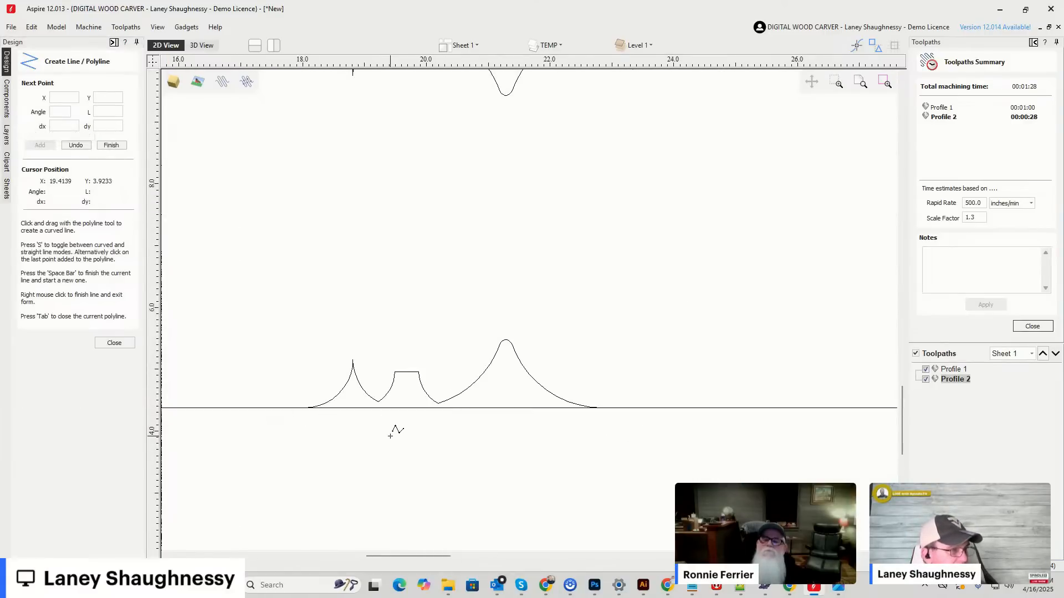
pyautogui.scroll(-2, 389, 430)
pyautogui.click(345, 227)
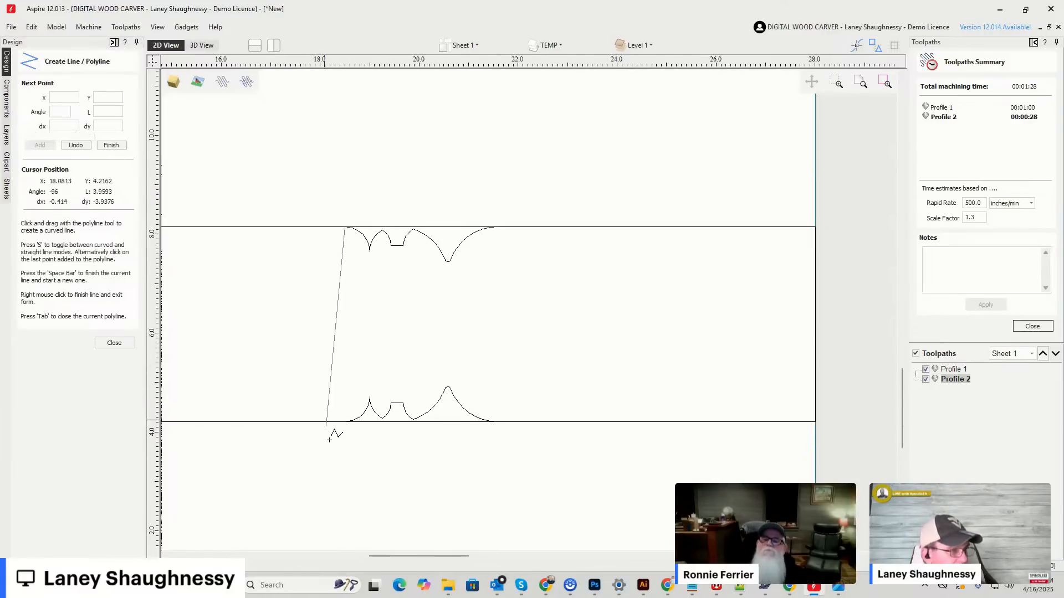
pyautogui.click(349, 421)
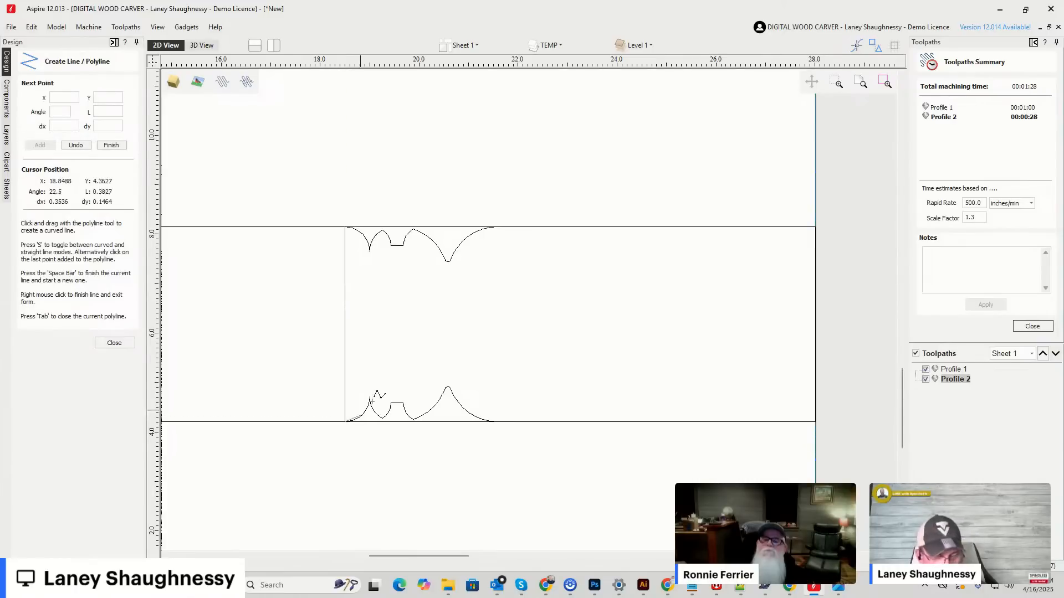
pyautogui.press('space')
pyautogui.click(370, 250)
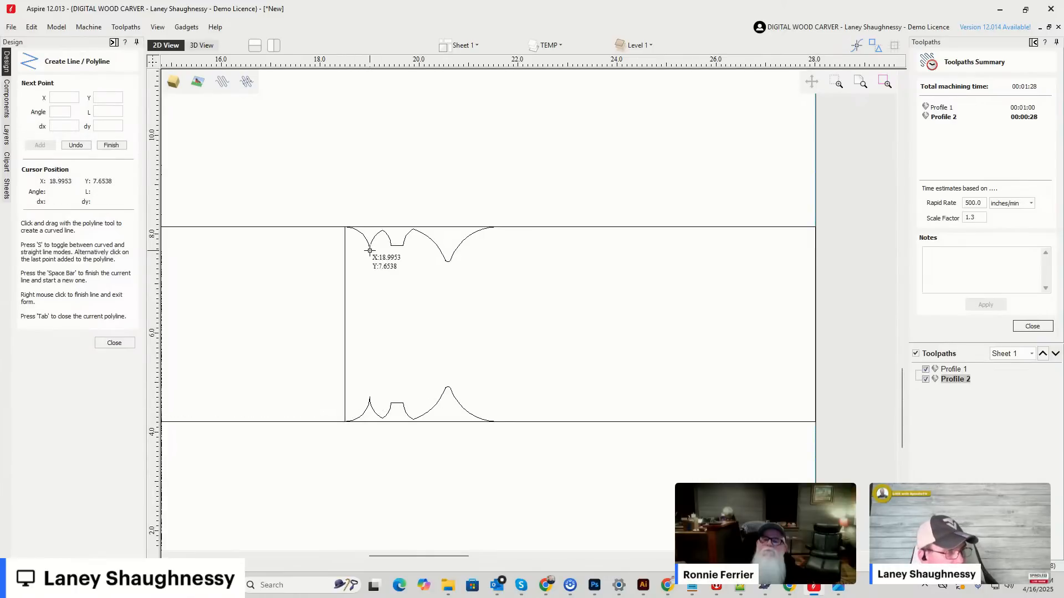
pyautogui.click(369, 399)
pyautogui.press('space')
# Draw two vertical lines joining the matching corners of the upper and lower flat-bottomed outlines.
pyautogui.click(390, 245)
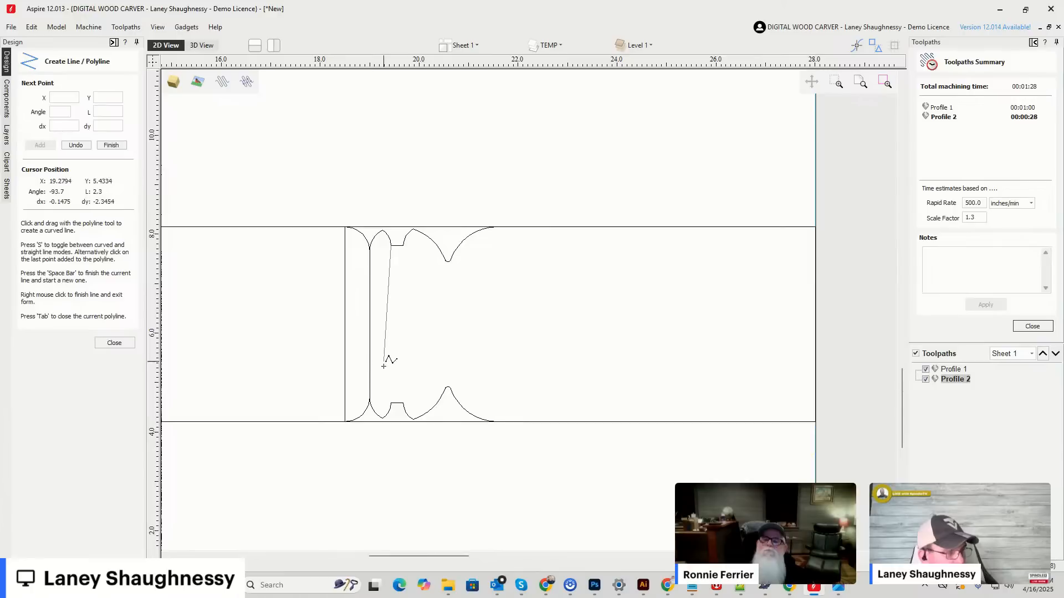
pyautogui.click(391, 403)
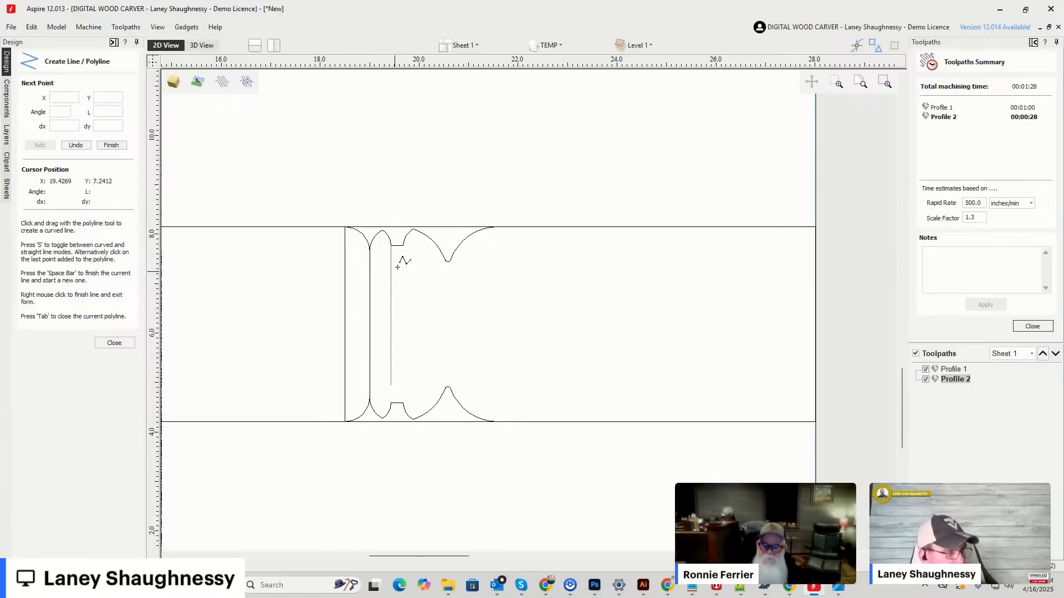
pyautogui.click(403, 245)
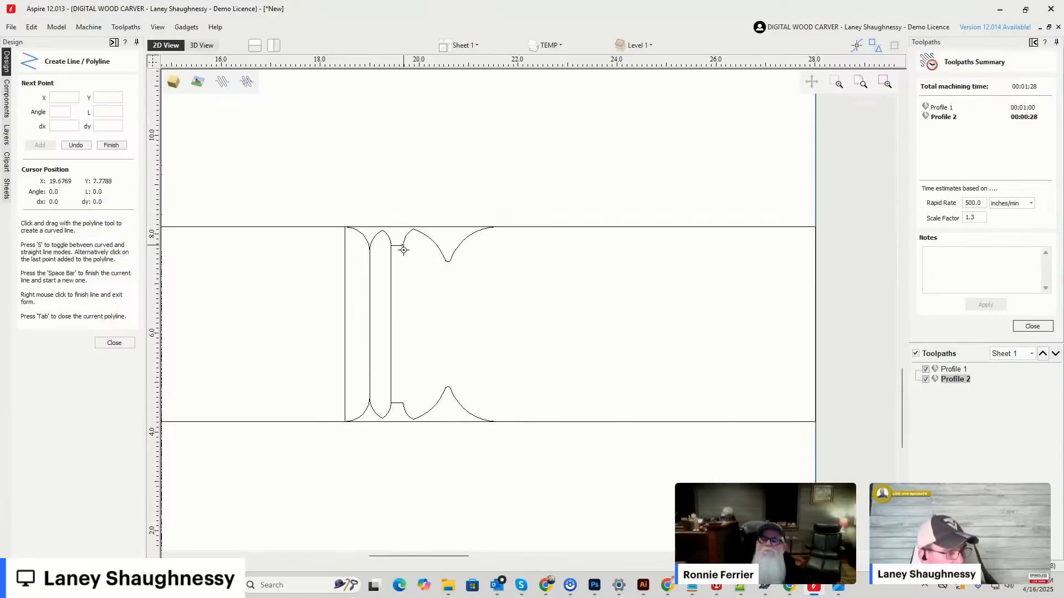
pyautogui.click(403, 403)
pyautogui.press('space')
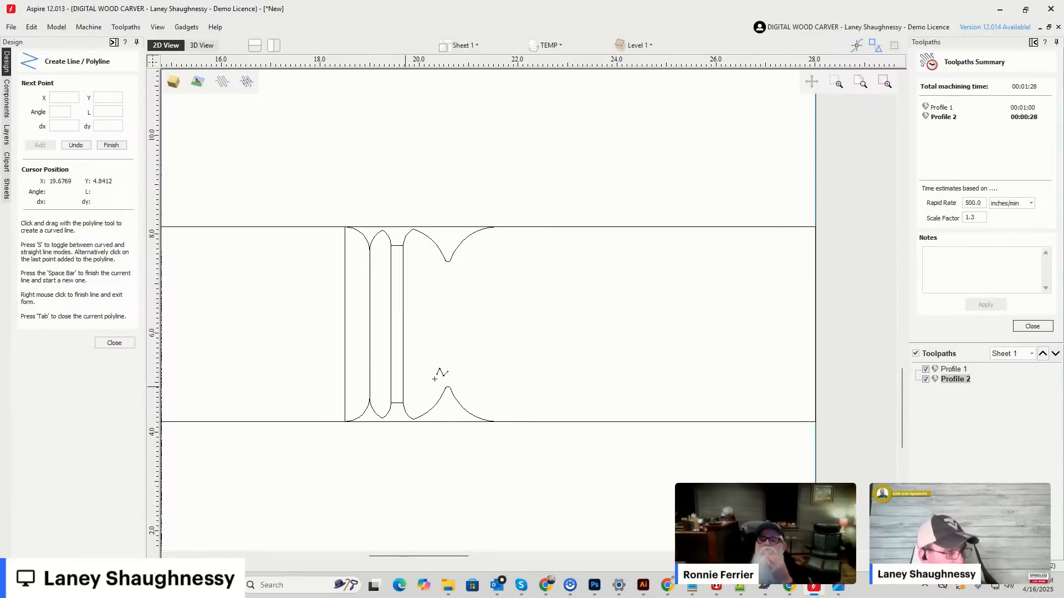
# Draw vertical lines joining the upper and lower 7592 outlines at their rounded tips and at their outer ends.
pyautogui.click(449, 263)
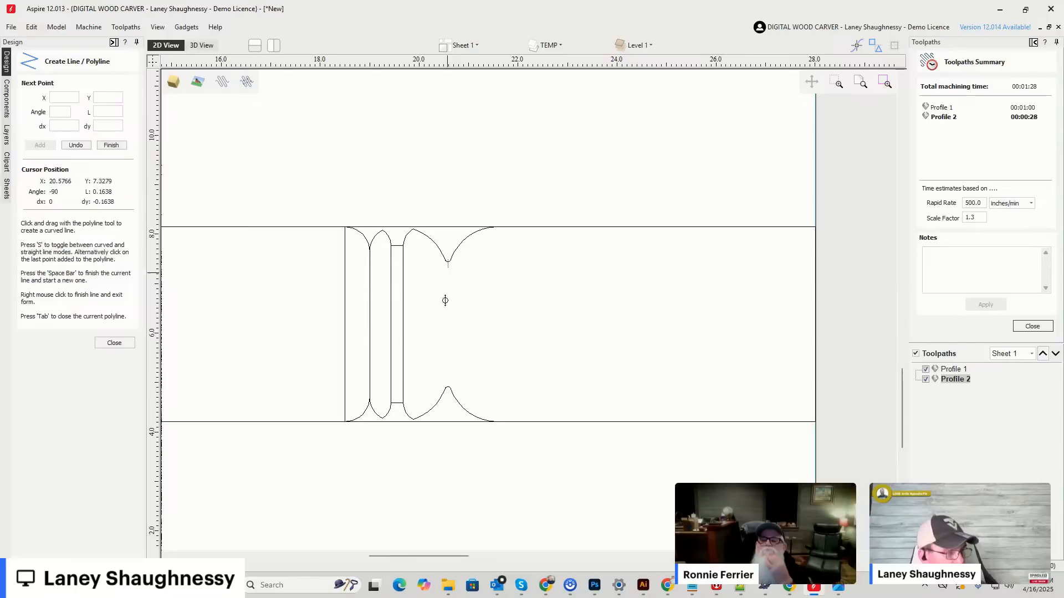
pyautogui.click(448, 385)
pyautogui.press('space')
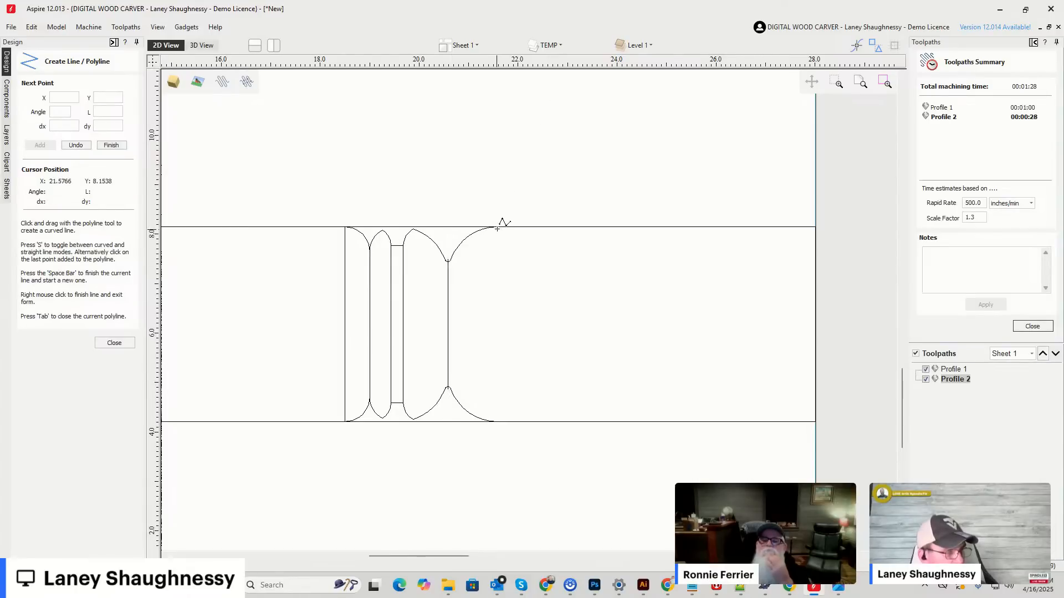
pyautogui.click(496, 422)
pyautogui.press('space')
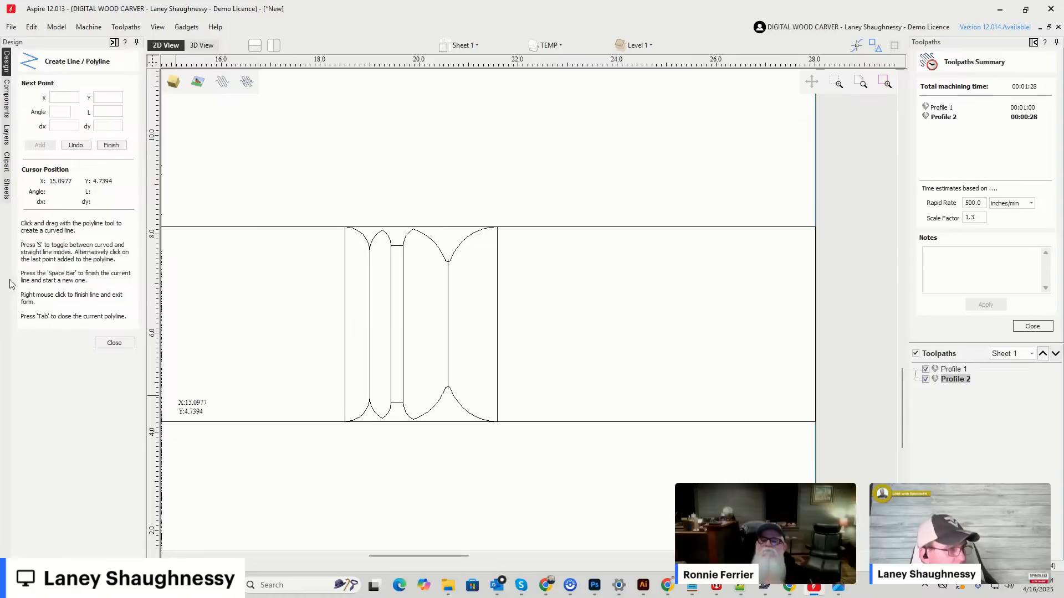
pyautogui.click(113, 344)
# Trim away the straight upper and lower edge lines spanning the mirrored bit outlines.
pyautogui.click(440, 233)
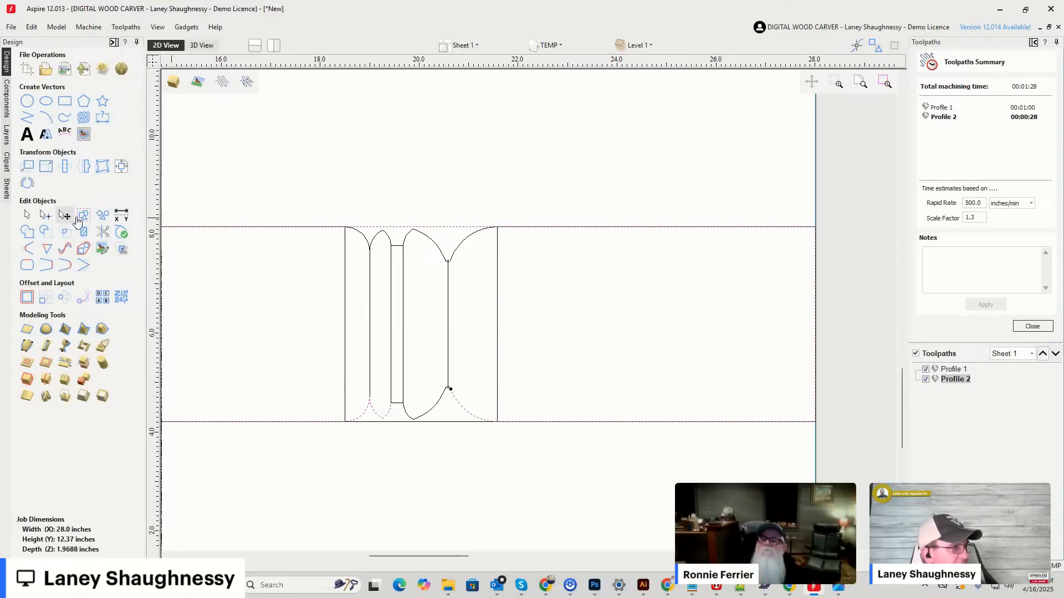
pyautogui.click(116, 237)
pyautogui.click(103, 236)
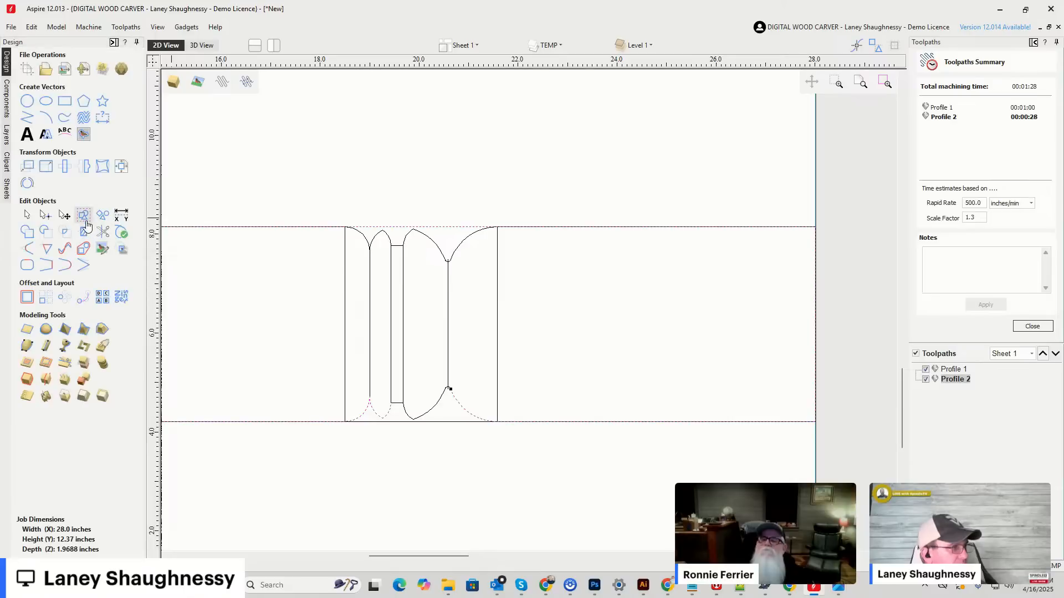
pyautogui.click(103, 234)
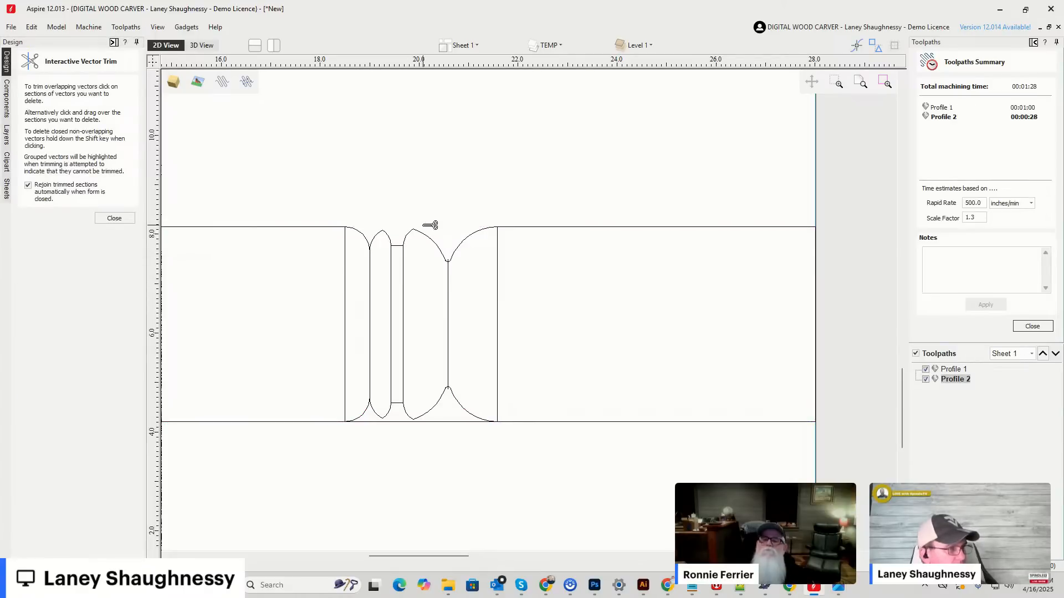
pyautogui.click(403, 423)
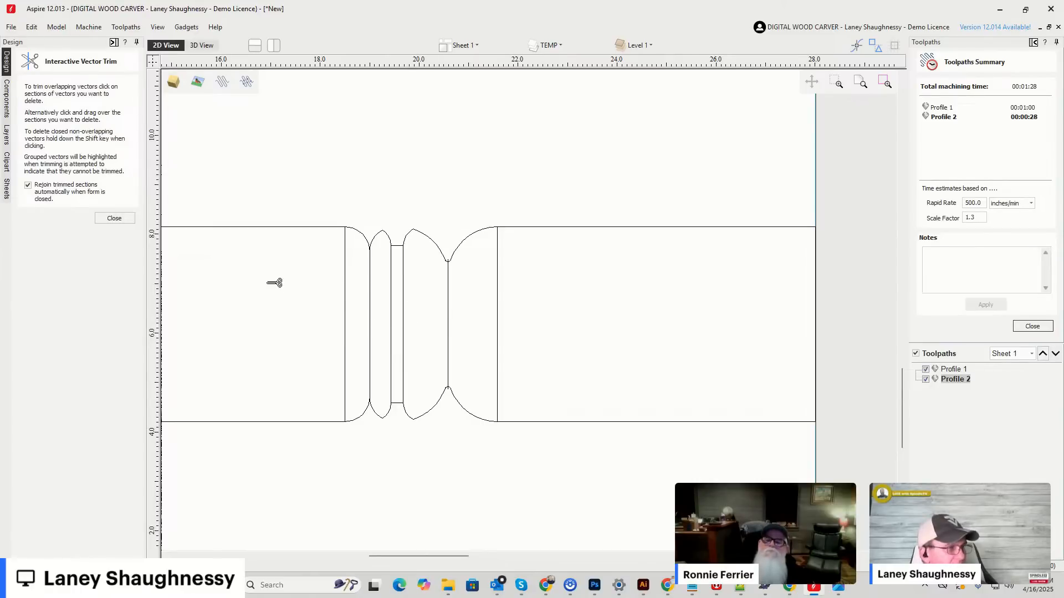
pyautogui.scroll(1, 402, 332)
pyautogui.scroll(2, 434, 307)
pyautogui.scroll(-4, 506, 237)
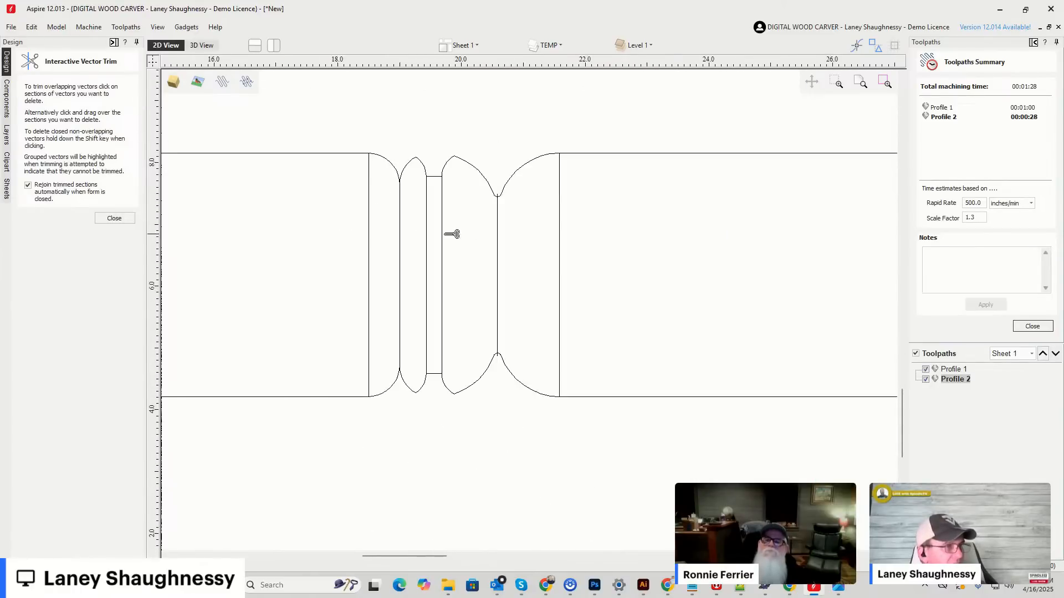
pyautogui.click(114, 218)
# Trim off the stub of the vertical line that extends past the upper rounded tip of the 7592 outline.
pyautogui.scroll(2, 431, 271)
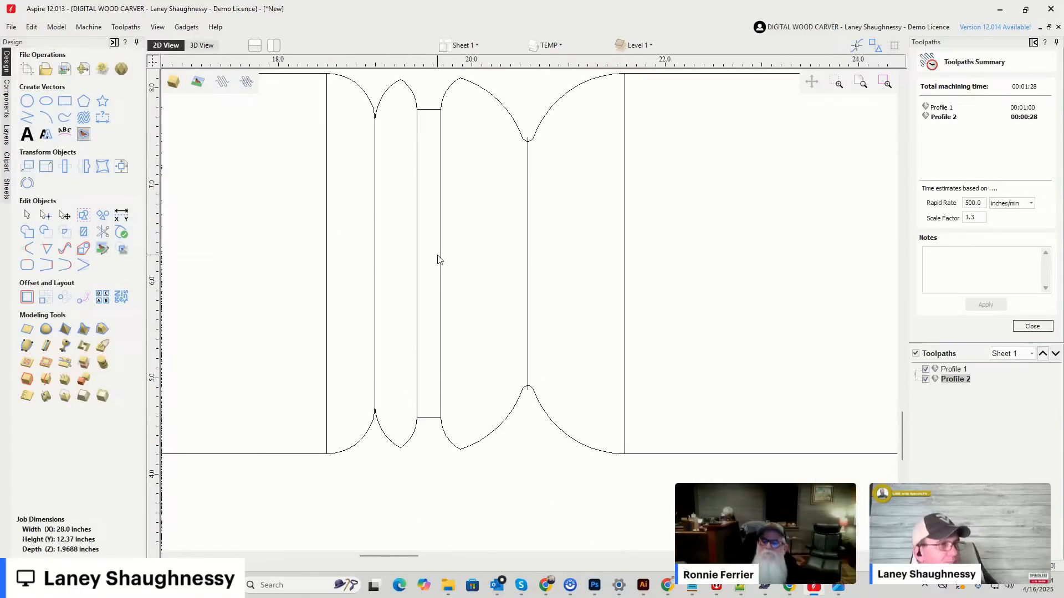
pyautogui.scroll(-1, 460, 225)
pyautogui.scroll(2, 468, 121)
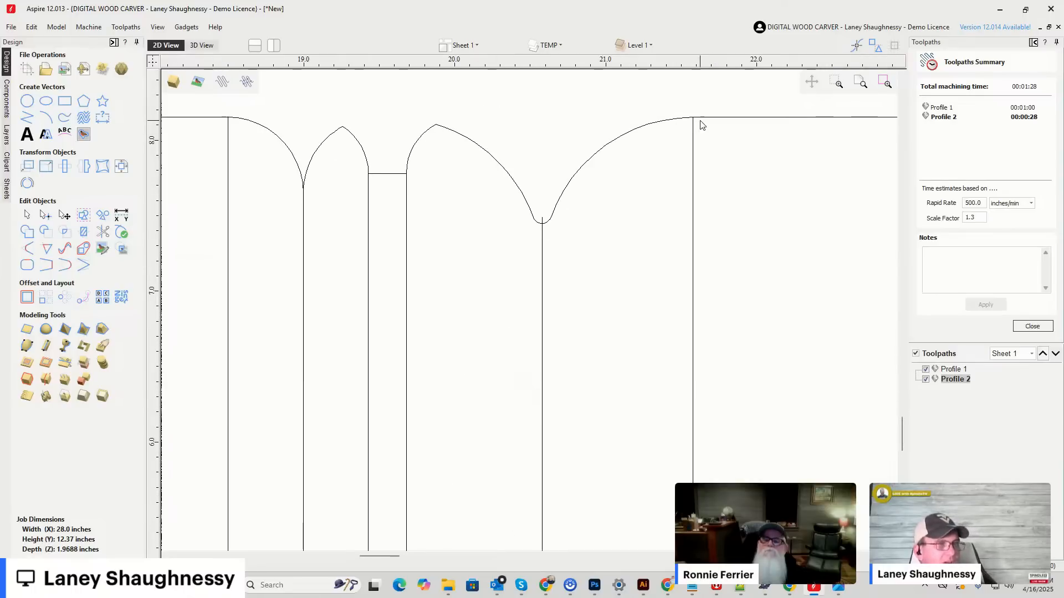
pyautogui.scroll(3, 541, 222)
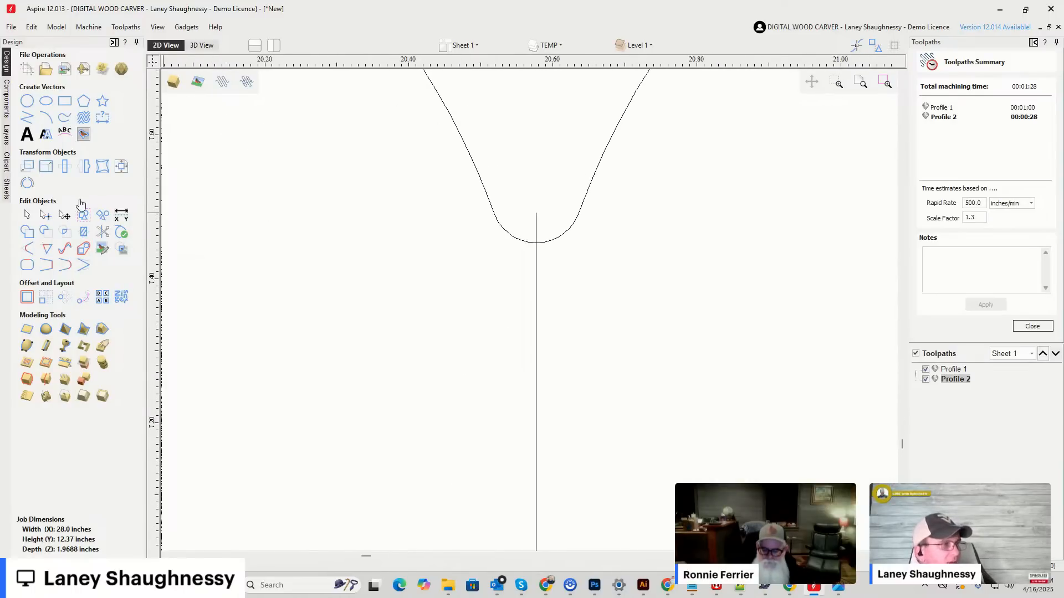
pyautogui.click(103, 232)
pyautogui.click(536, 225)
pyautogui.click(116, 219)
pyautogui.scroll(-5, 557, 322)
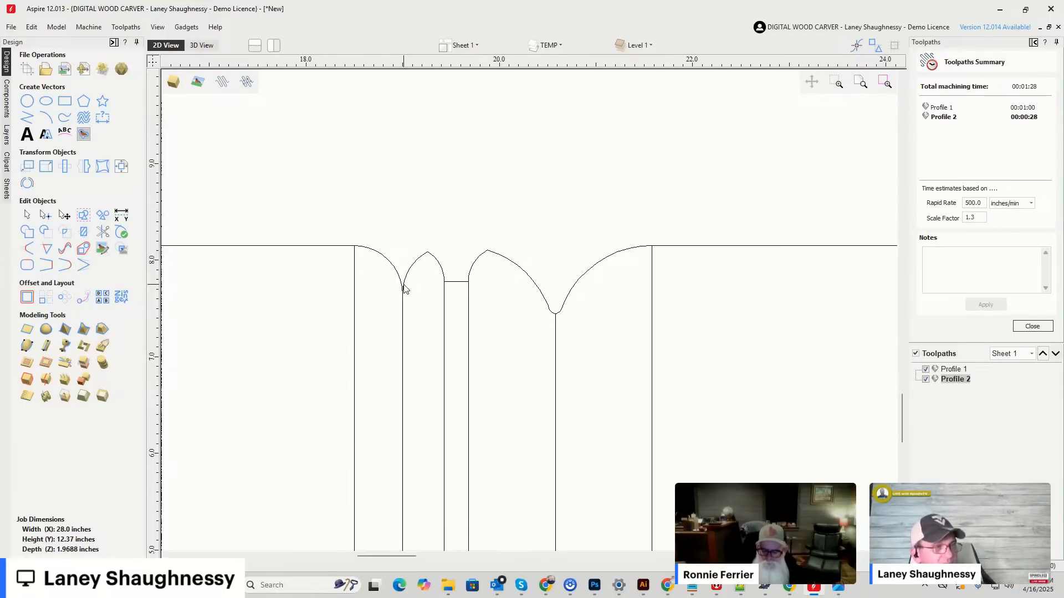
pyautogui.scroll(-5, 382, 222)
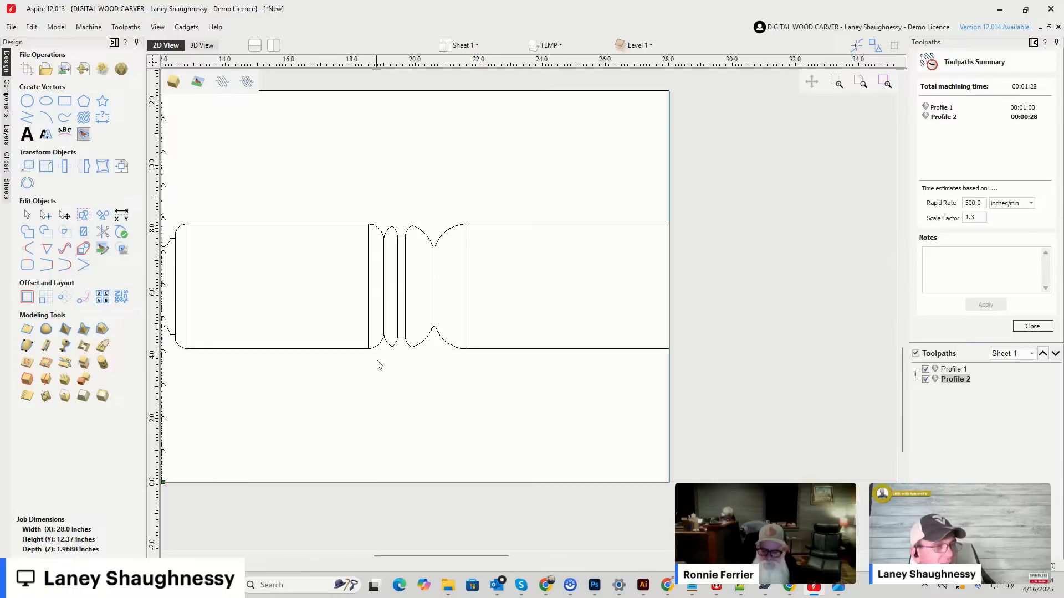
# Trim off the stub of the vertical line that extends past the lower rounded tip of the 7592 outline.
pyautogui.scroll(4, 376, 369)
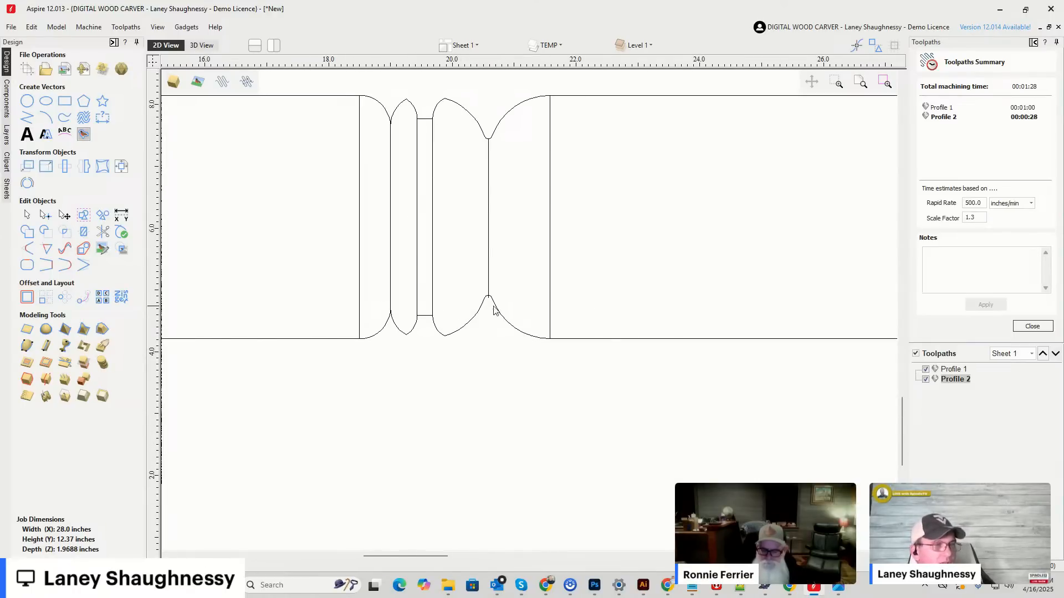
pyautogui.scroll(5, 498, 311)
pyautogui.click(102, 231)
pyautogui.scroll(4, 485, 283)
pyautogui.scroll(1, 480, 266)
pyautogui.click(479, 266)
pyautogui.scroll(-6, 483, 309)
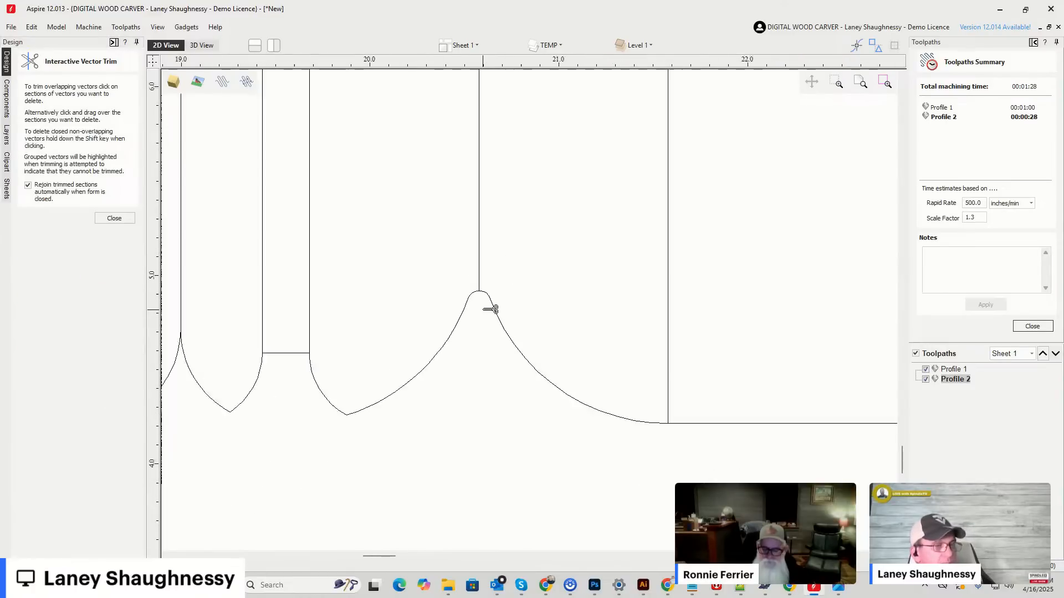
pyautogui.scroll(-3, 492, 308)
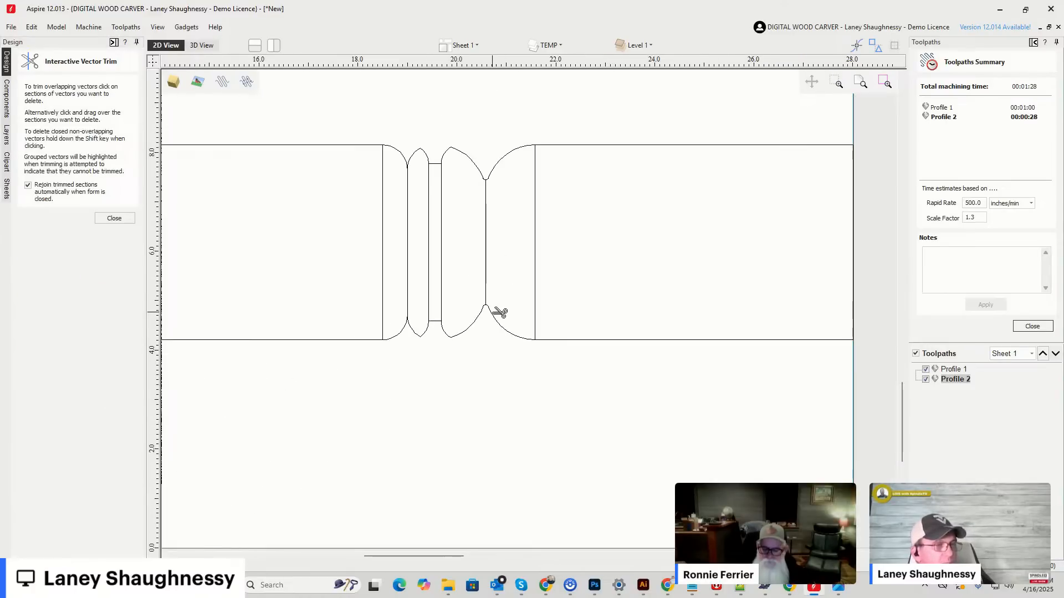
pyautogui.click(114, 218)
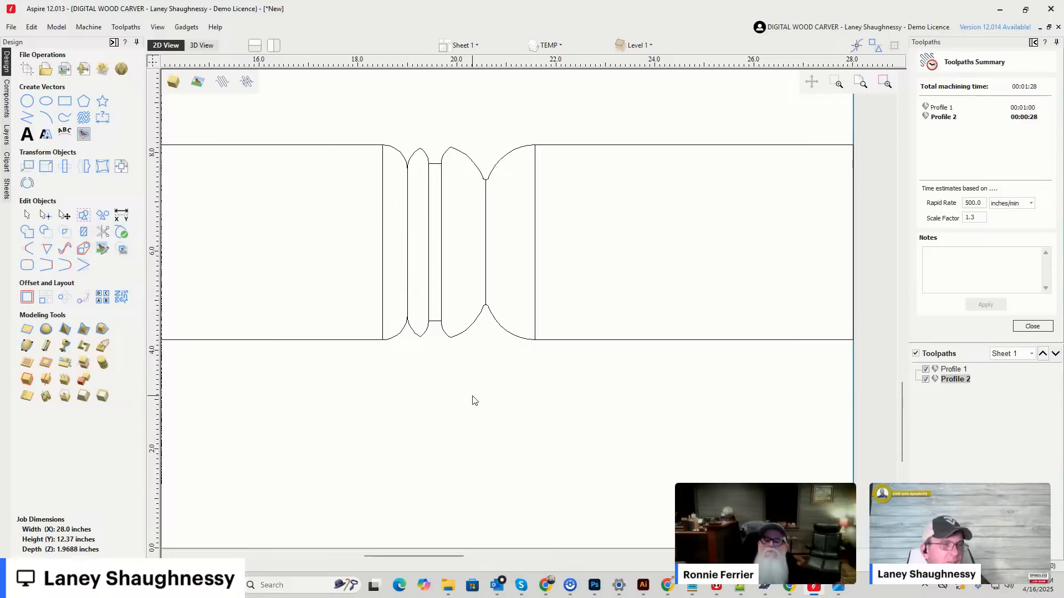
# Select the two vertical toolpath lines, and examine the Rope Moulding, Classic Spiral and Barley Twist outlines, selecting the 7554 Barley Twist.
pyautogui.scroll(-4, 473, 399)
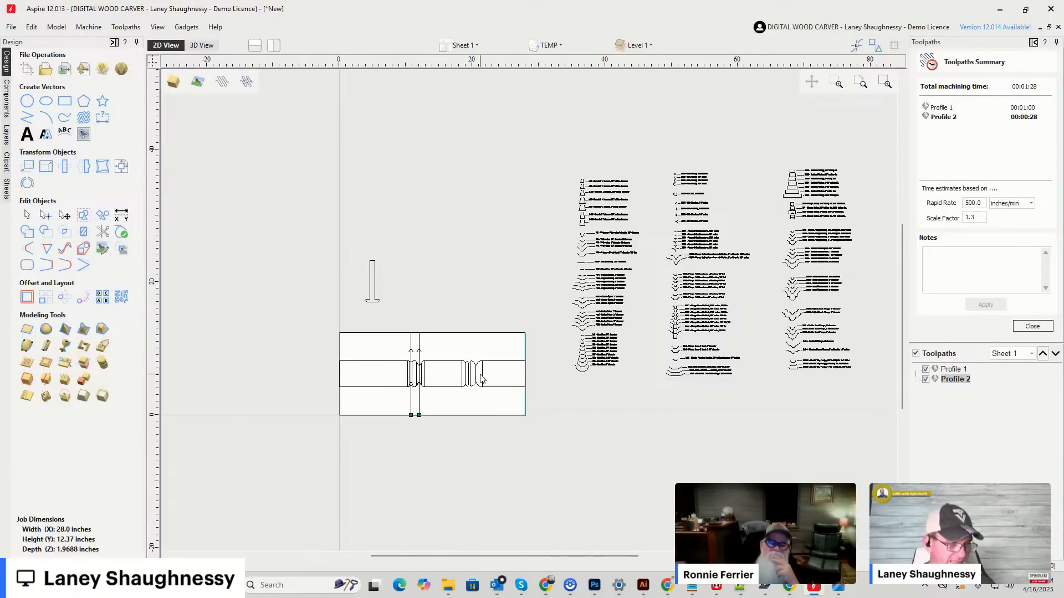
pyautogui.moveTo(435, 410); pyautogui.dragTo(397, 395)
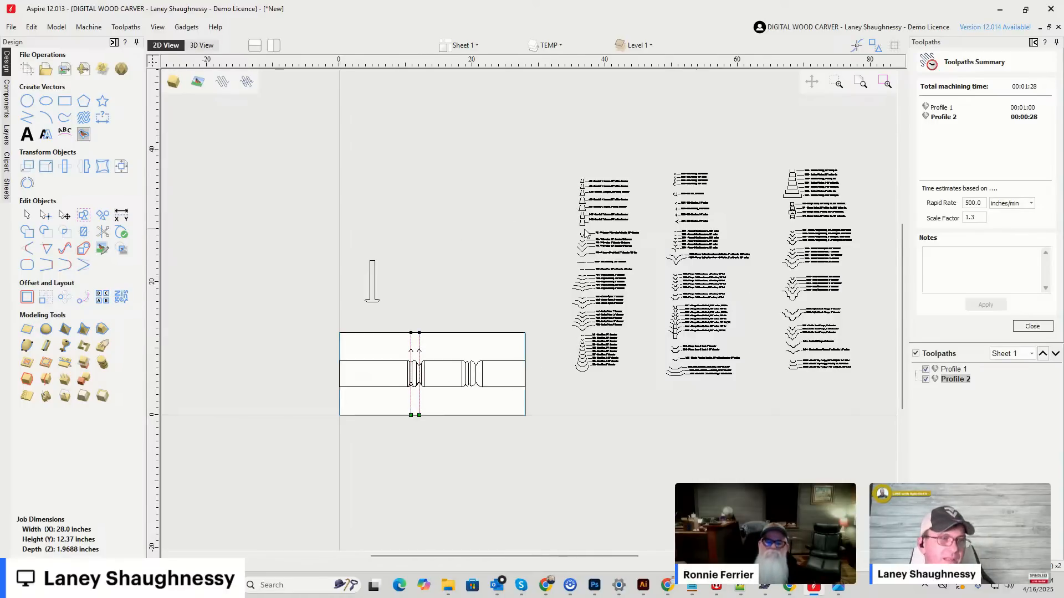
pyautogui.scroll(3, 573, 322)
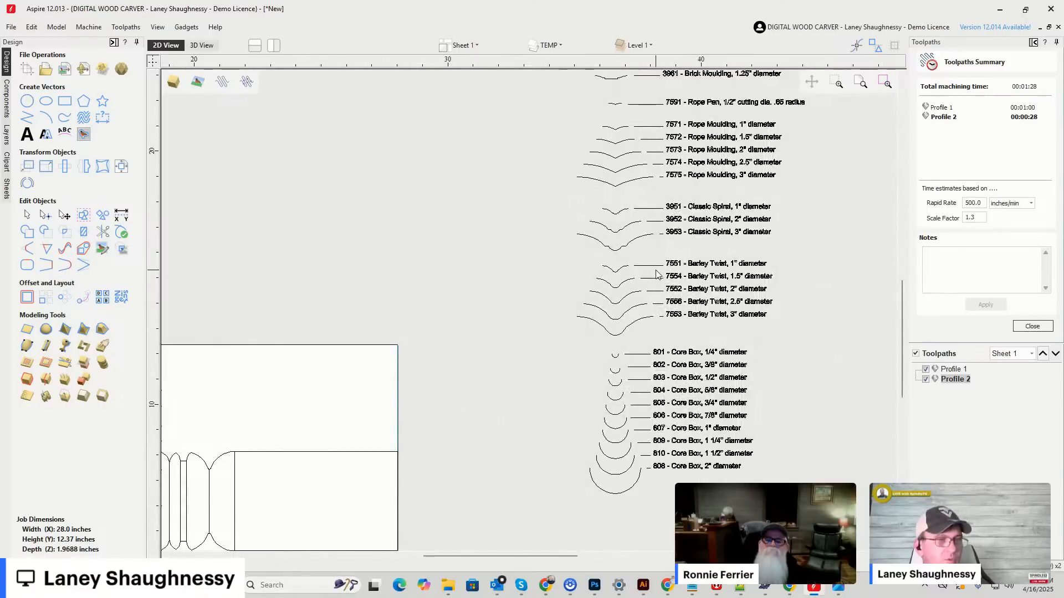
pyautogui.scroll(-2, 624, 280)
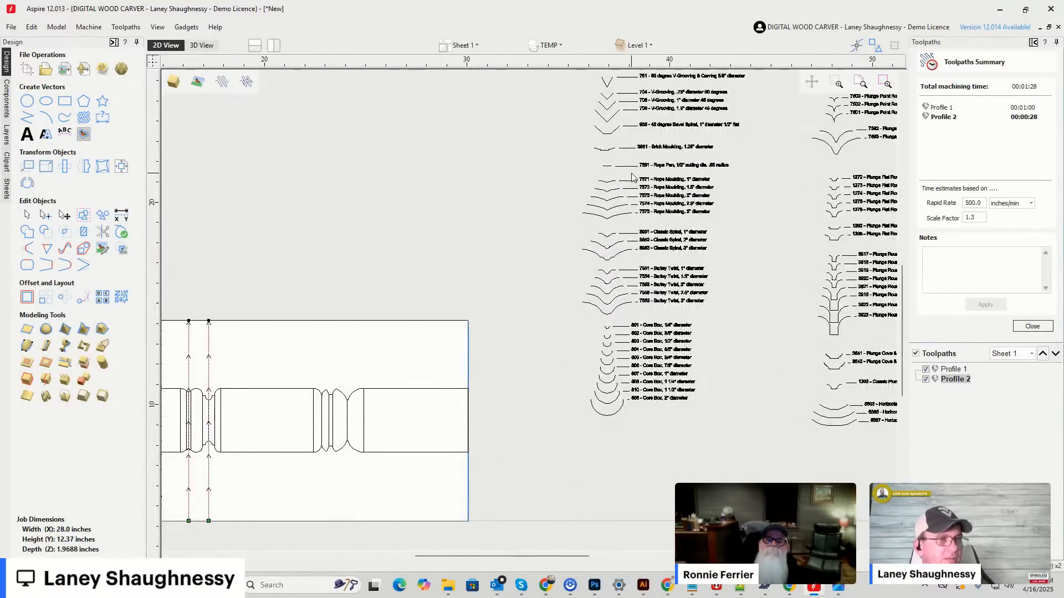
pyautogui.scroll(3, 630, 172)
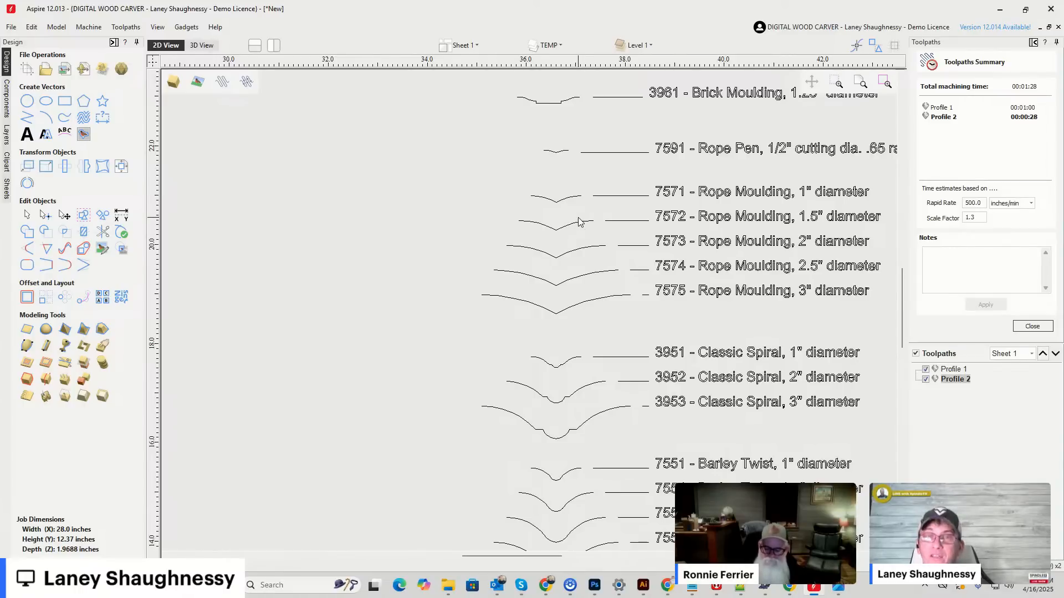
pyautogui.scroll(-3, 580, 222)
pyautogui.scroll(4, 566, 361)
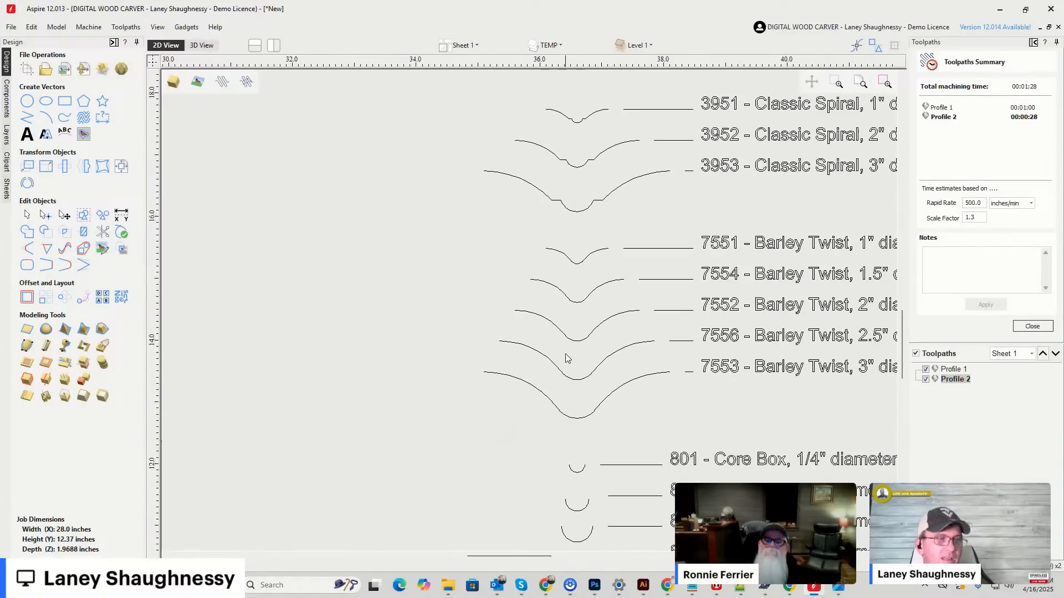
pyautogui.scroll(1, 570, 344)
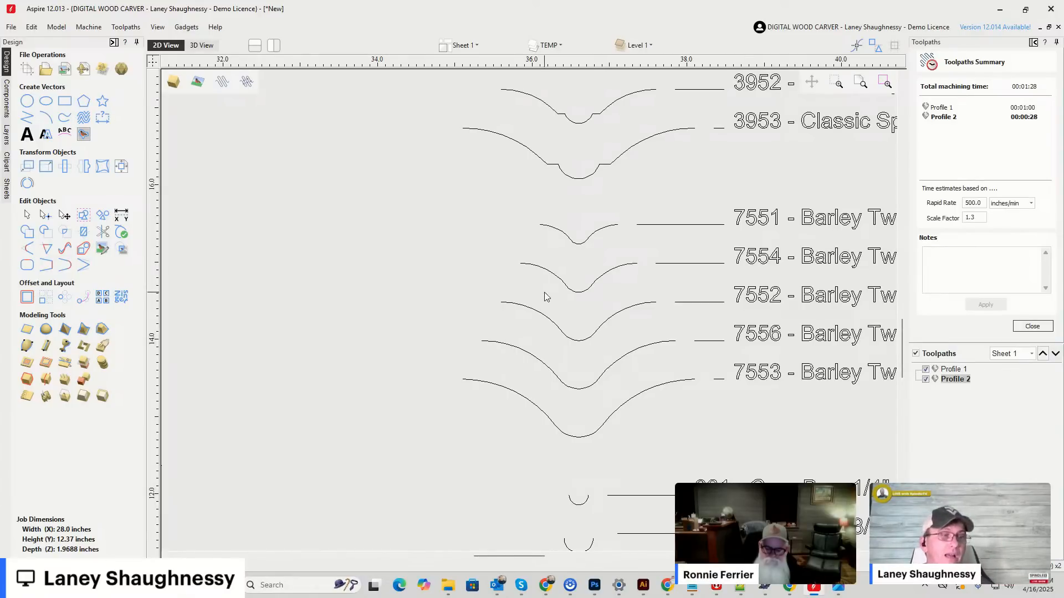
pyautogui.scroll(-2, 561, 287)
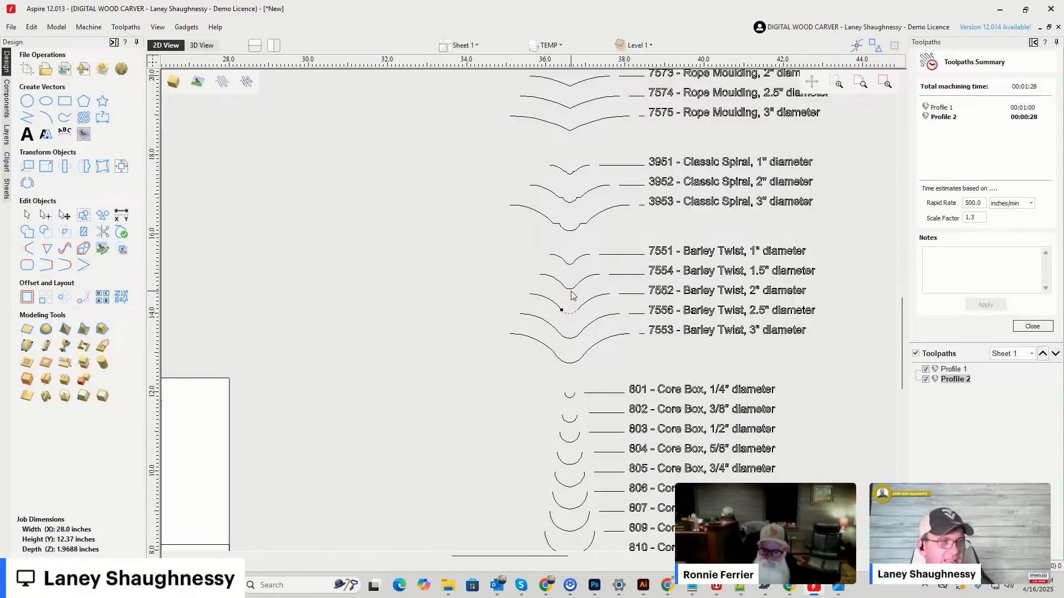
pyautogui.moveTo(527, 264); pyautogui.dragTo(613, 301)
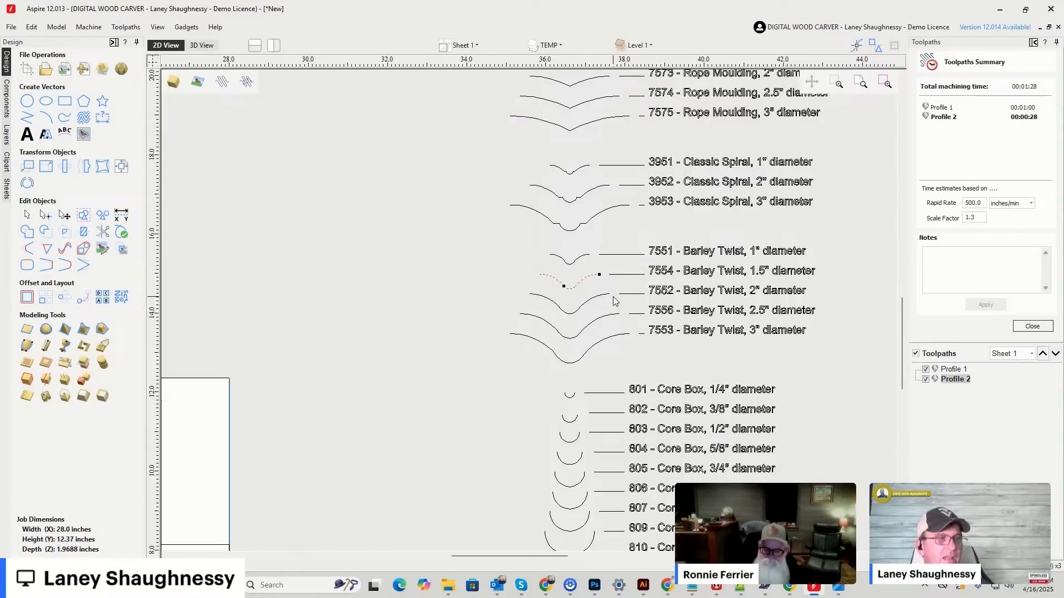
pyautogui.scroll(-4, 413, 281)
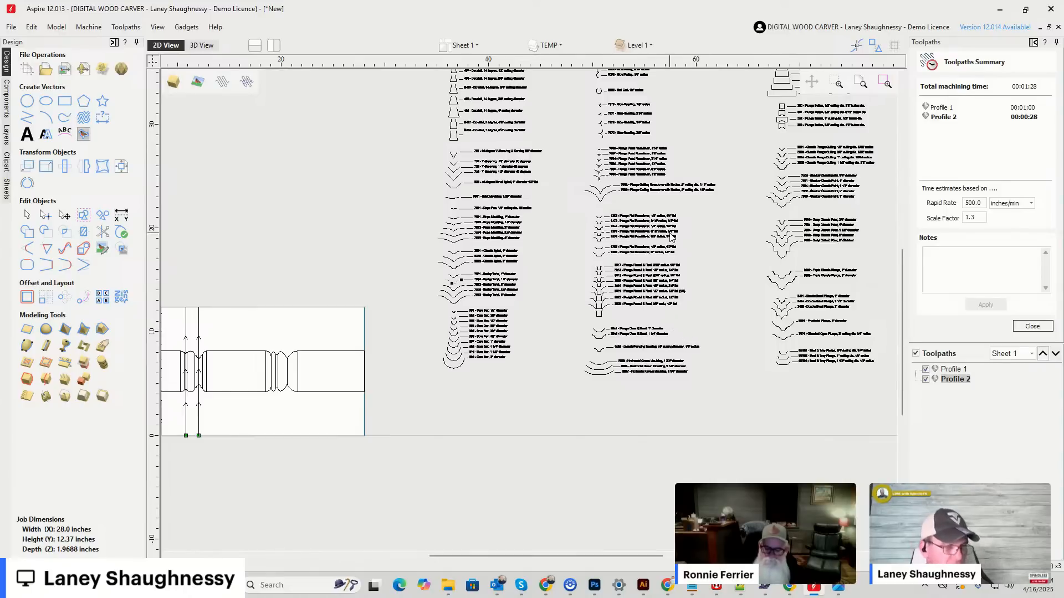
# Examine the plunge roundover bit outlines and select the 7592 Plunge Cutting Roundover outline.
pyautogui.scroll(4, 671, 236)
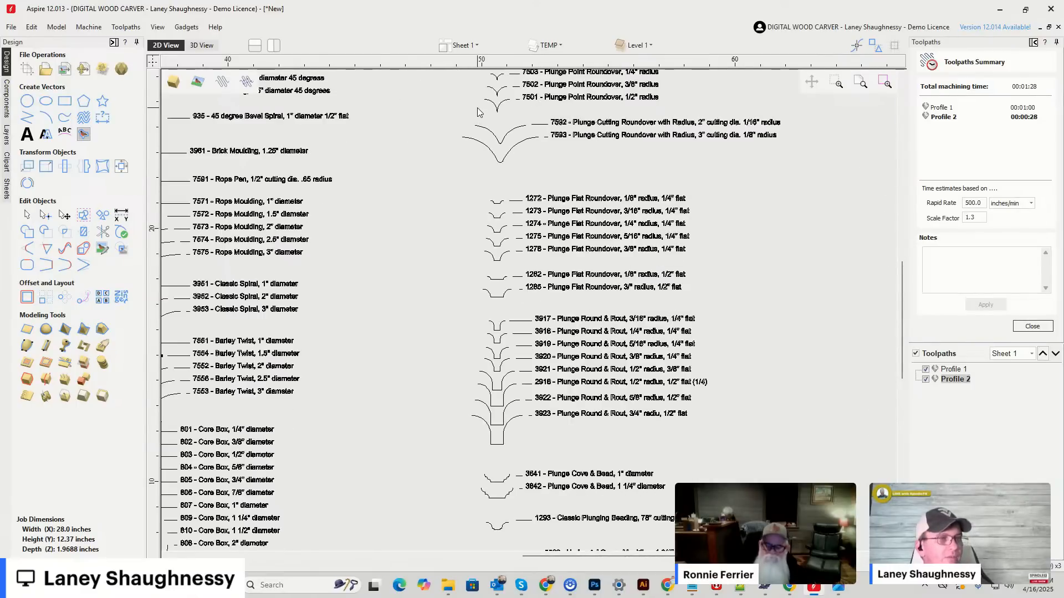
pyautogui.scroll(3, 479, 112)
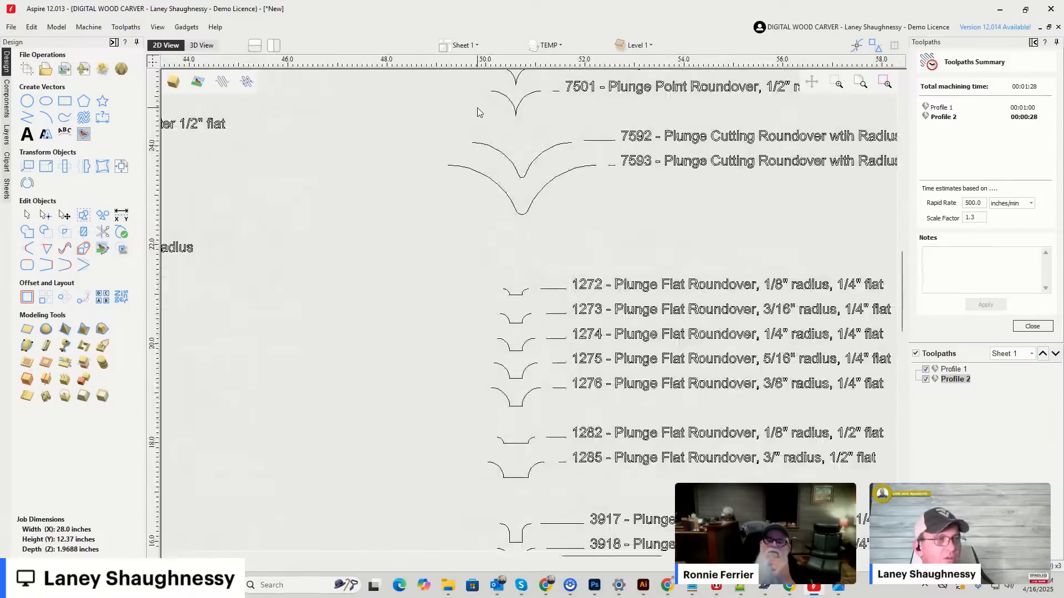
pyautogui.scroll(-2, 554, 188)
pyautogui.scroll(3, 514, 156)
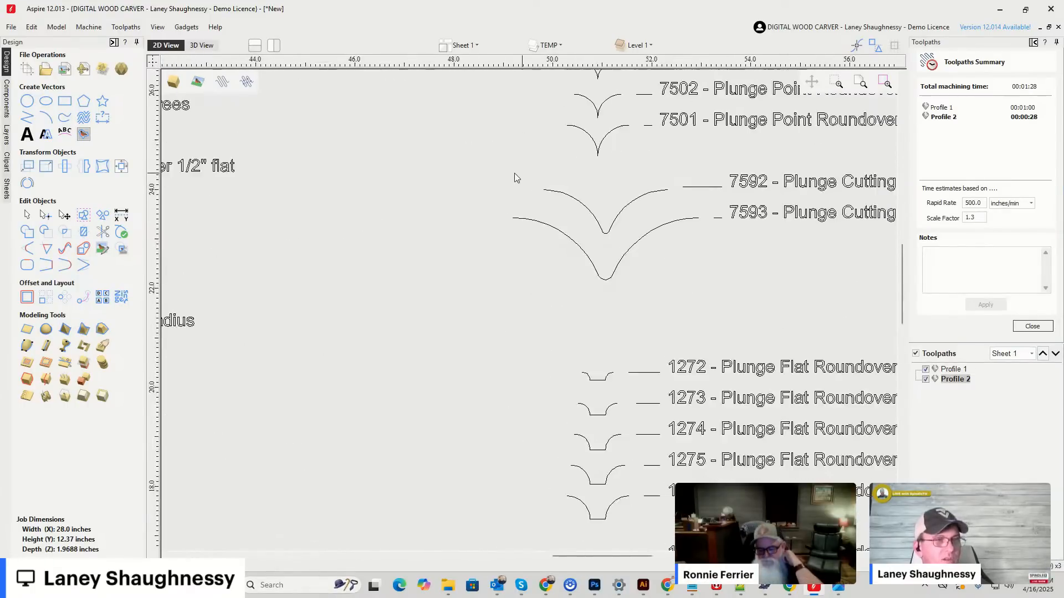
pyautogui.scroll(-2, 530, 174)
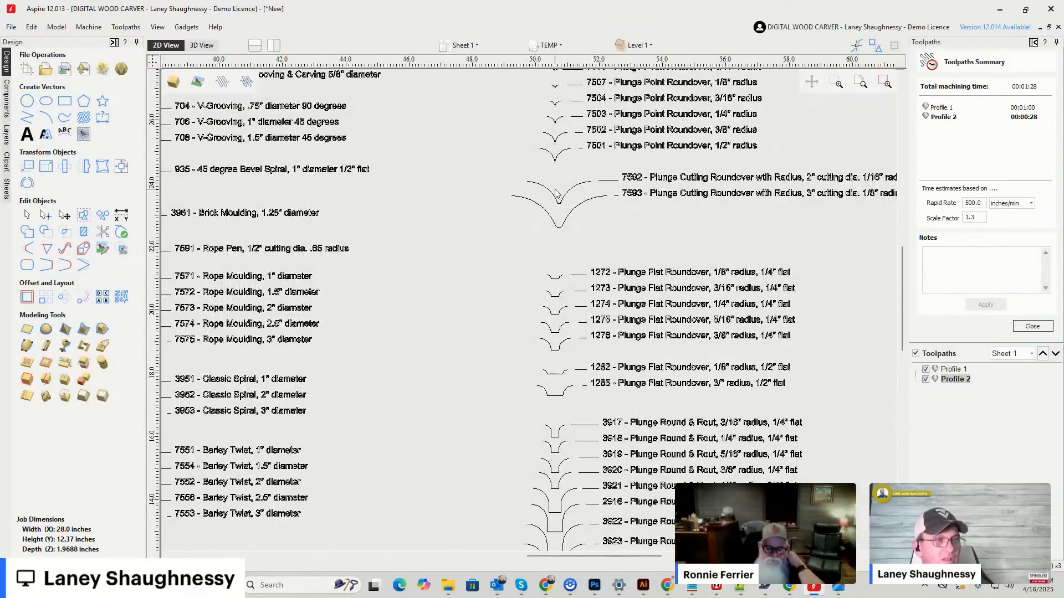
pyautogui.scroll(2, 556, 194)
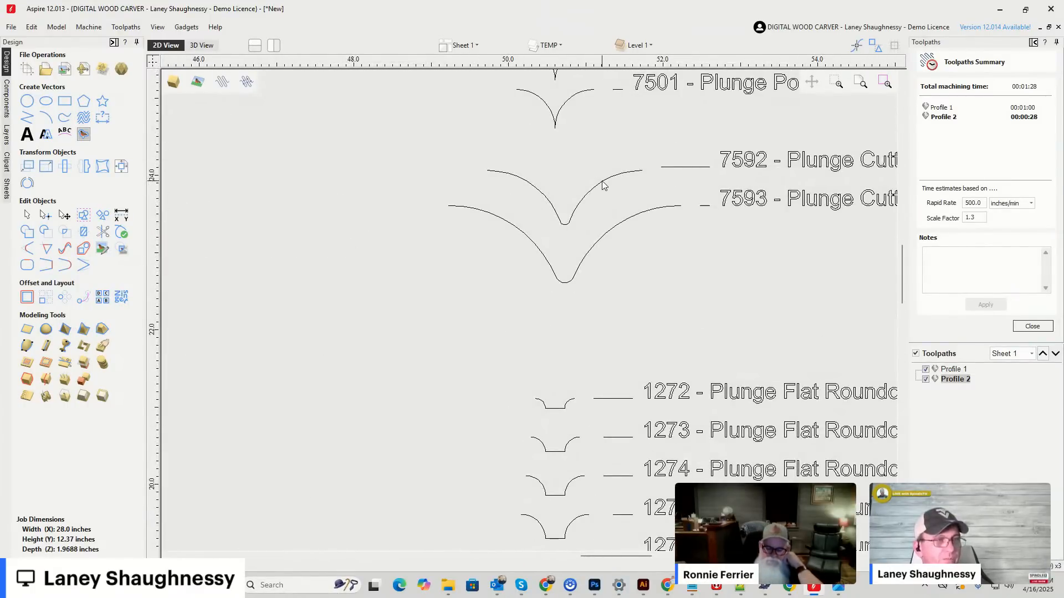
pyautogui.scroll(-1, 604, 188)
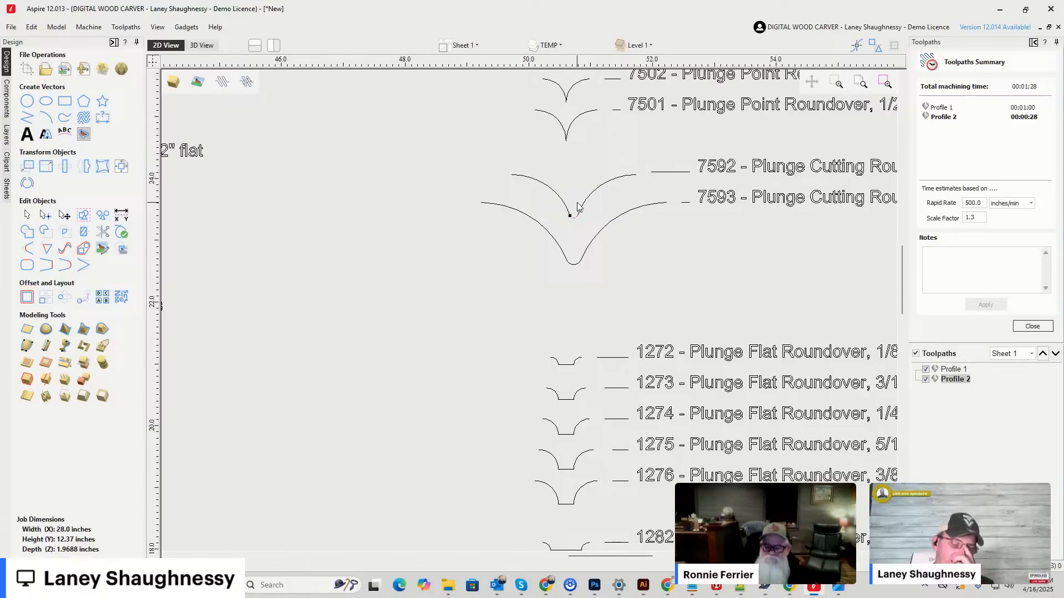
pyautogui.moveTo(569, 162); pyautogui.dragTo(647, 231)
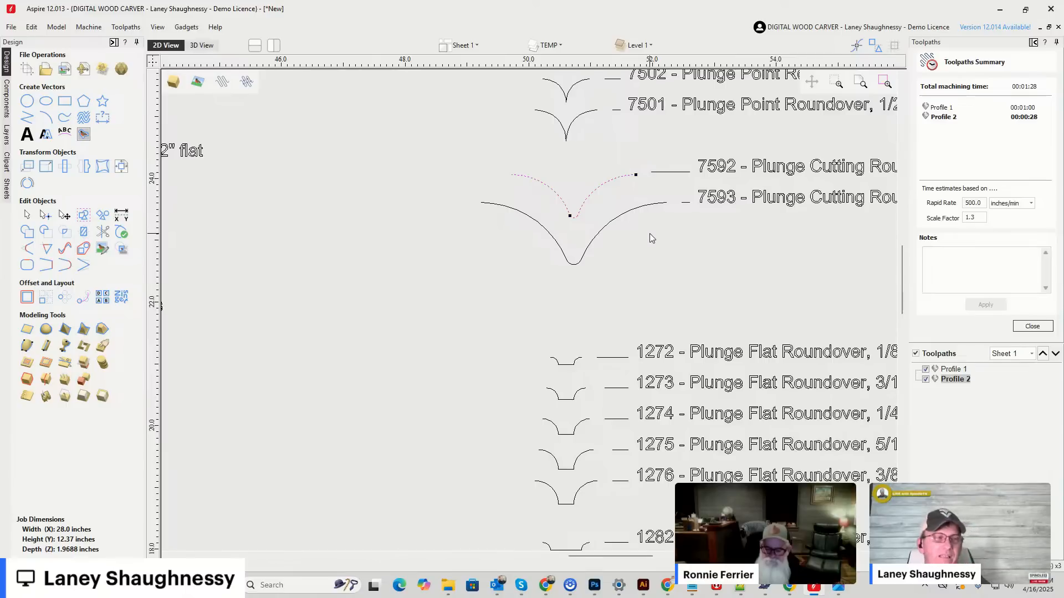
pyautogui.scroll(-1, 609, 224)
pyautogui.scroll(-2, 609, 225)
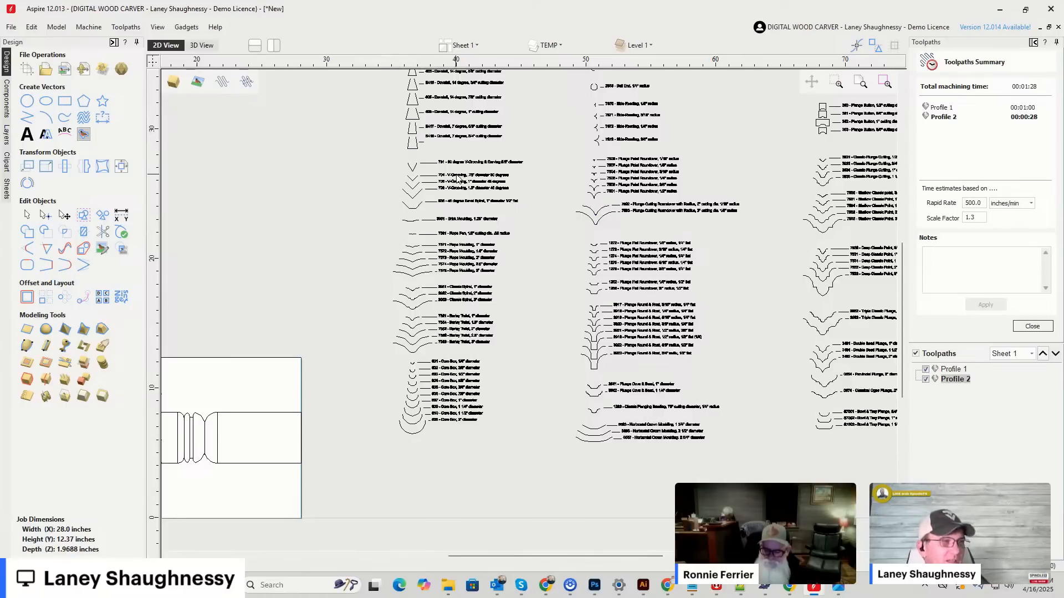
# Examine the V-Grooving bit outlines and the 3982 and 3983 Triple Classic Plunge outlines in the bit library.
pyautogui.scroll(5, 458, 179)
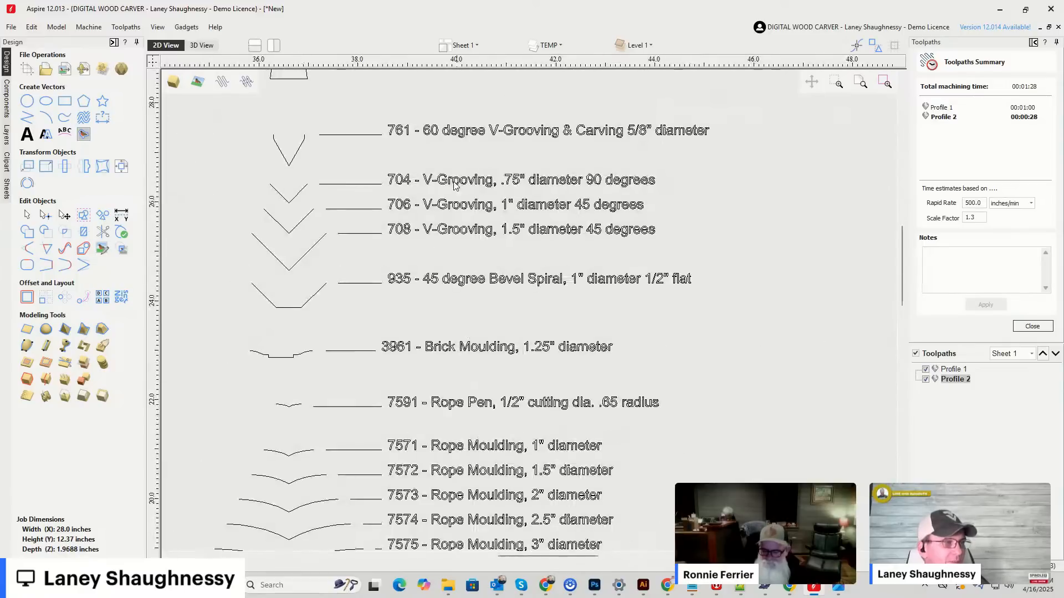
pyautogui.scroll(-6, 255, 217)
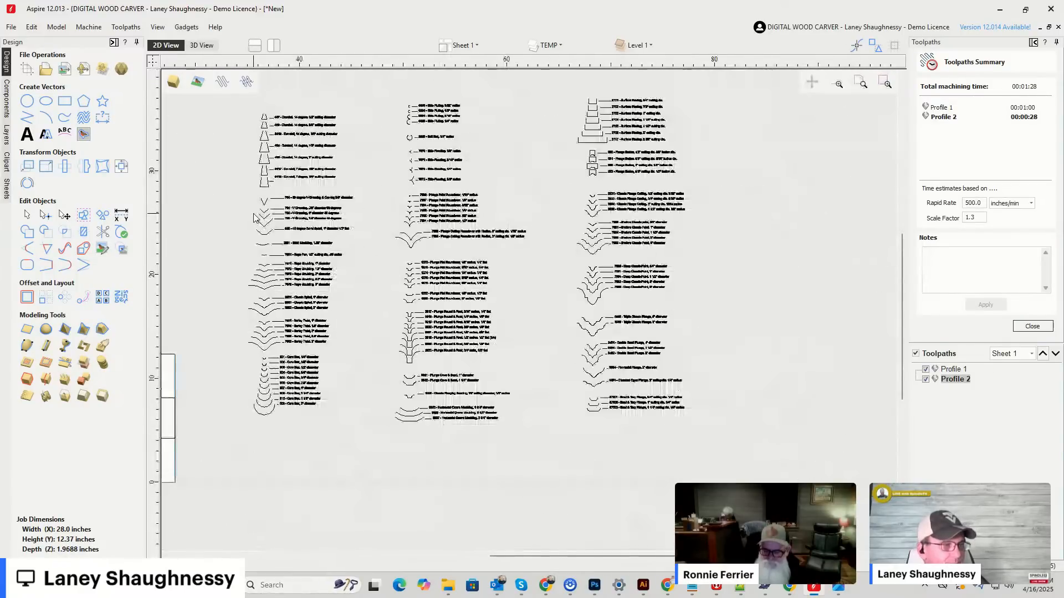
pyautogui.scroll(-1, 438, 224)
pyautogui.scroll(5, 542, 310)
pyautogui.scroll(6, 426, 309)
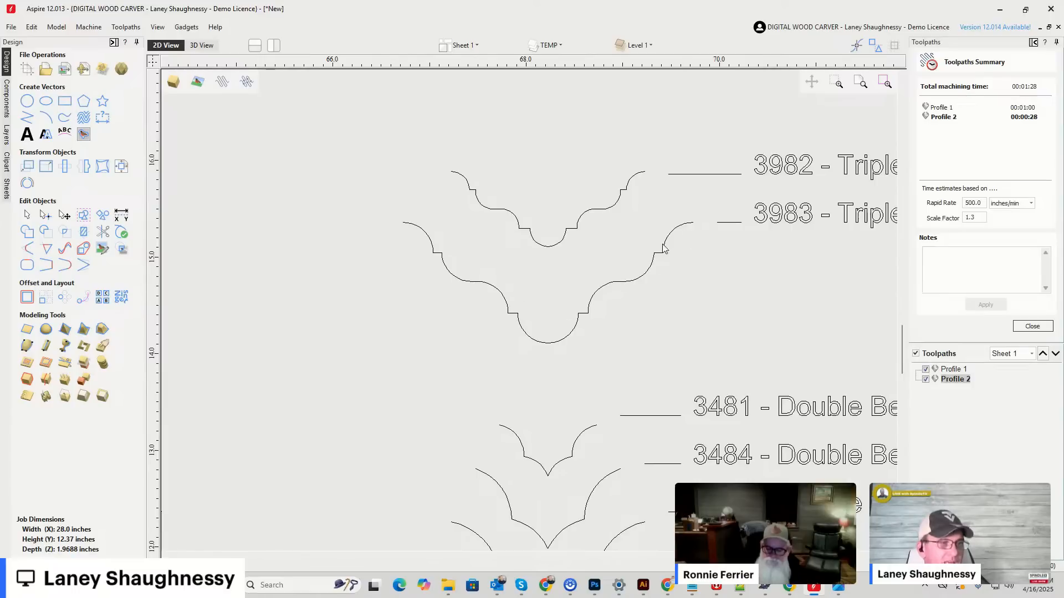
pyautogui.scroll(-2, 561, 321)
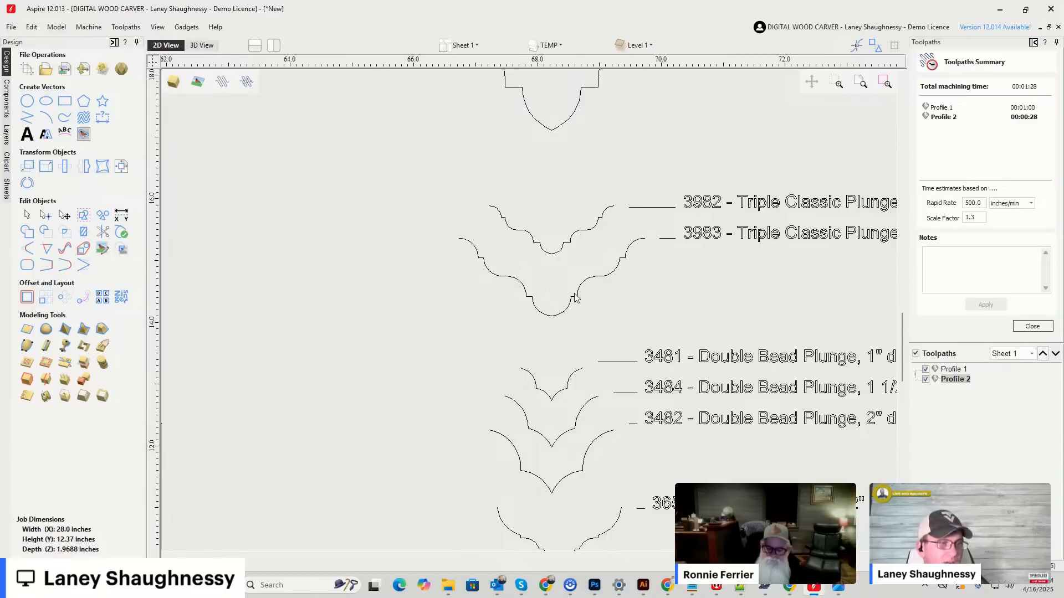
pyautogui.scroll(-2, 640, 184)
pyautogui.scroll(-7, 639, 184)
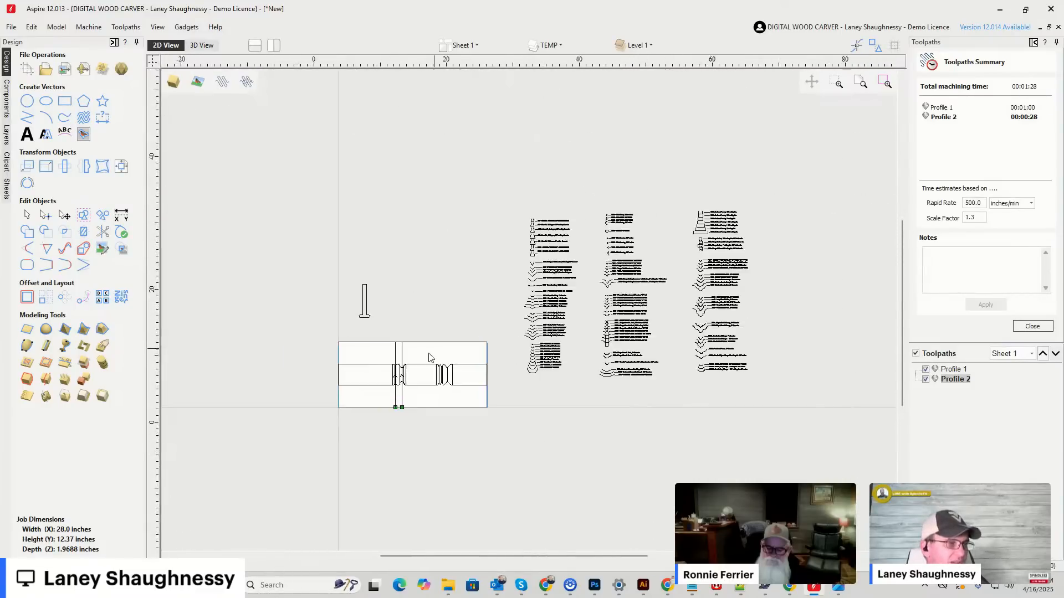
# Show the rotary job in 3D and hide the Profile 1 and Profile 2 toolpaths to inspect the turned cylinder.
pyautogui.scroll(8, 429, 358)
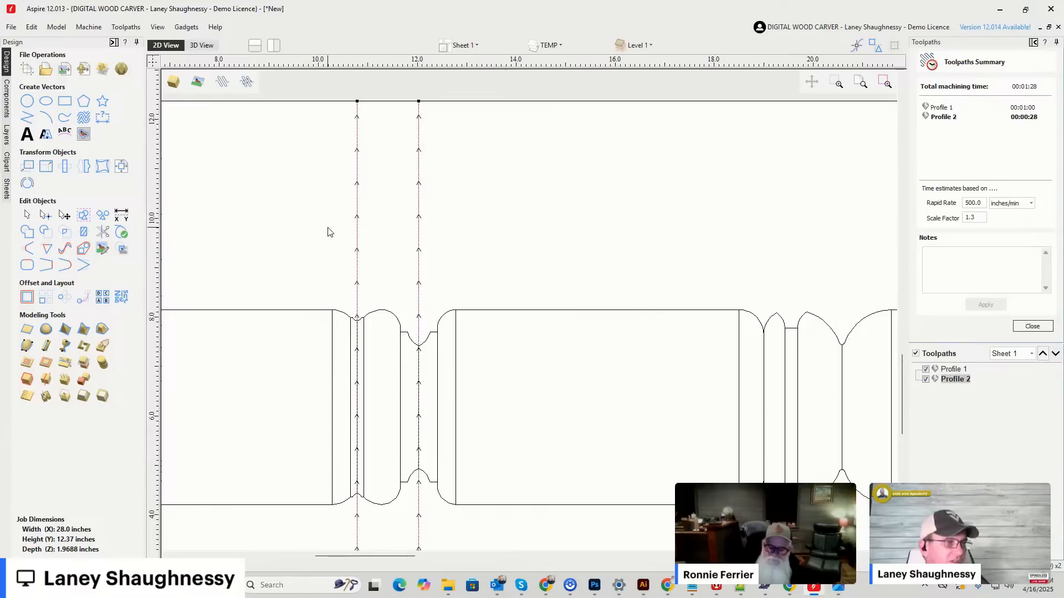
pyautogui.click(201, 45)
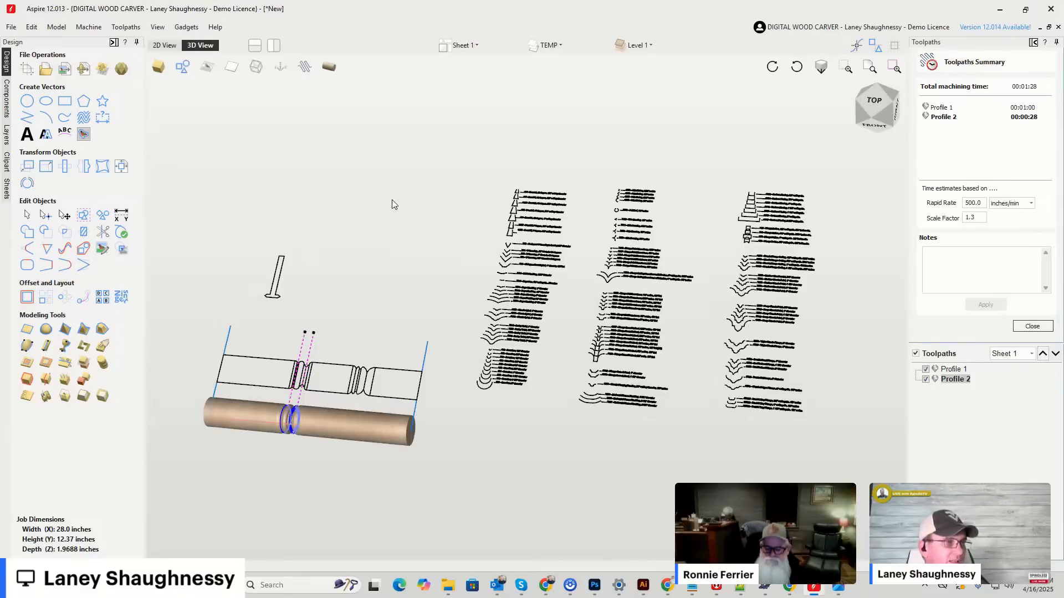
pyautogui.scroll(2, 264, 421)
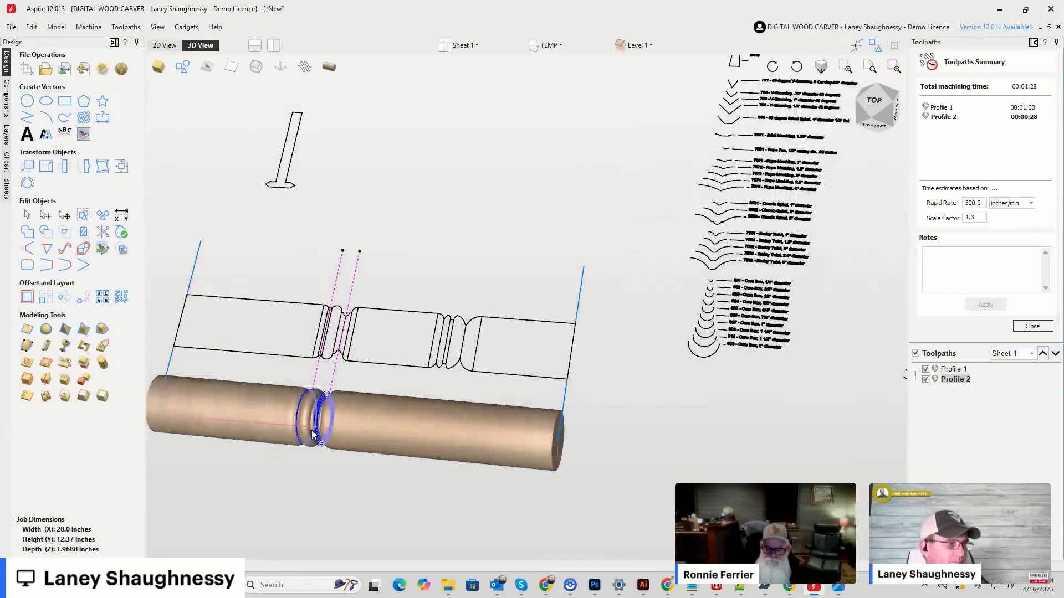
pyautogui.scroll(3, 266, 421)
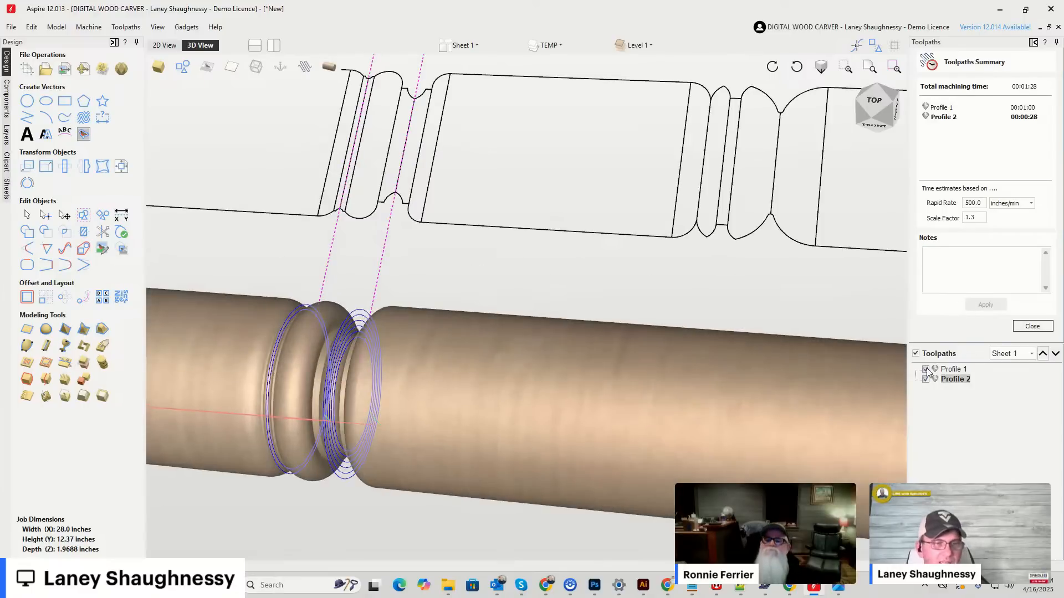
pyautogui.click(916, 354)
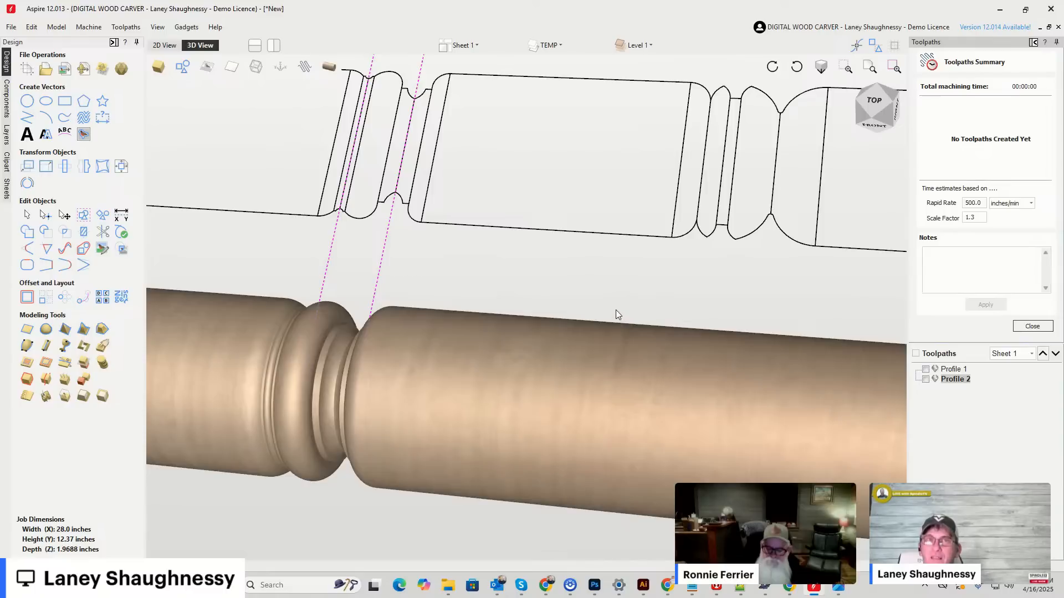
pyautogui.scroll(-5, 616, 310)
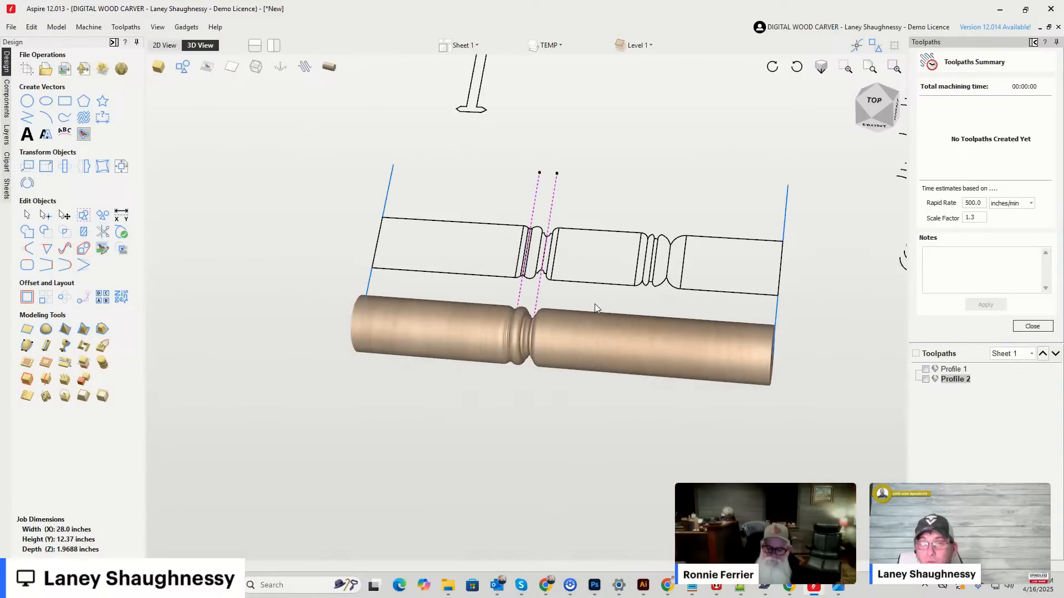
pyautogui.scroll(-6, 521, 308)
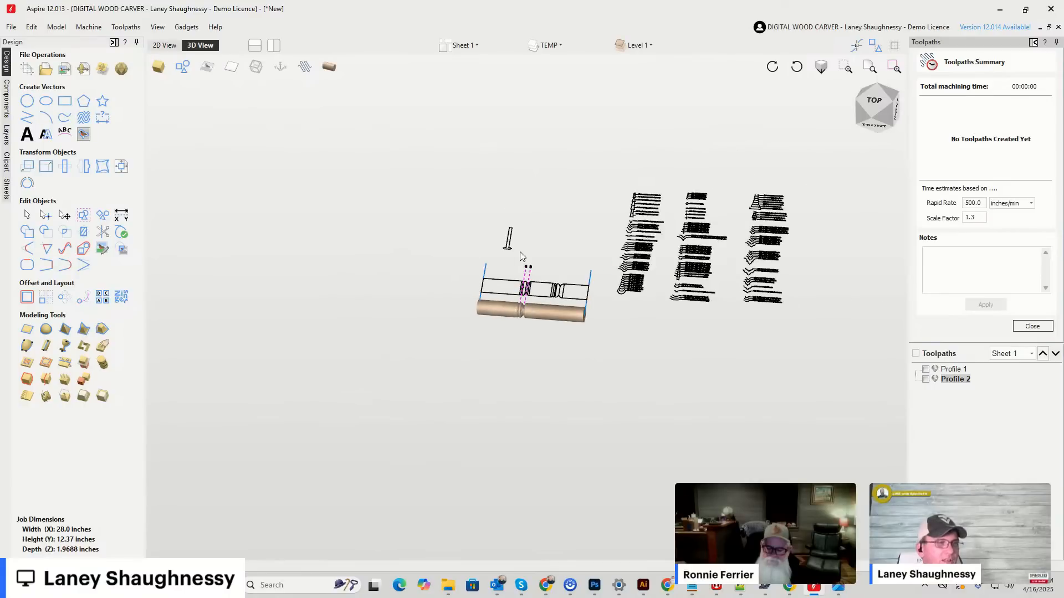
pyautogui.scroll(5, 520, 252)
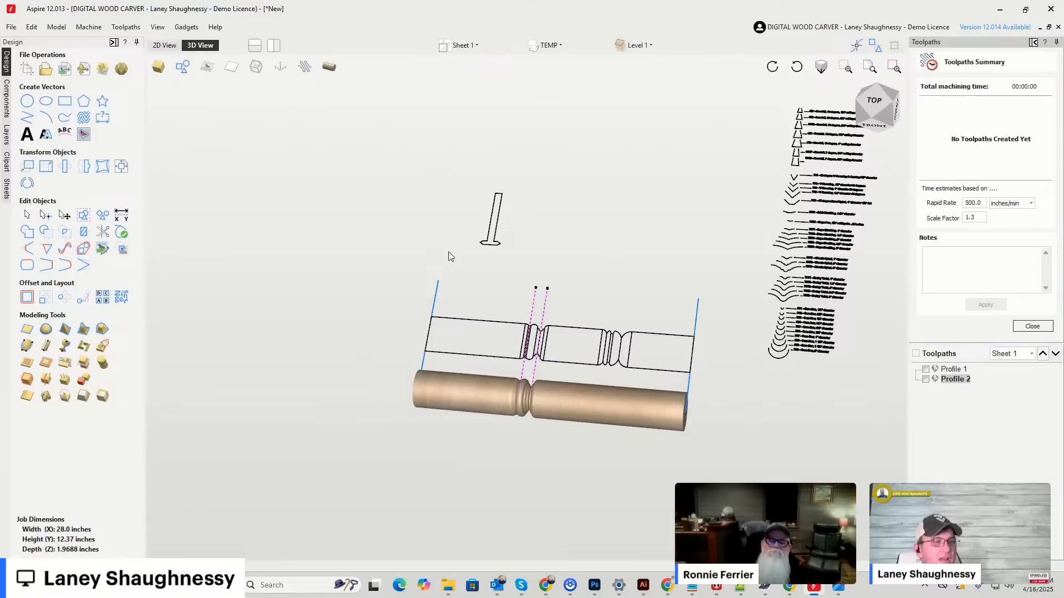
# Examine the bead and cove detail carved around the turned cylinder up close in 3D, including its position along the full cylinder.
pyautogui.scroll(2, 448, 252)
pyautogui.scroll(-2, 438, 183)
pyautogui.scroll(-2, 410, 122)
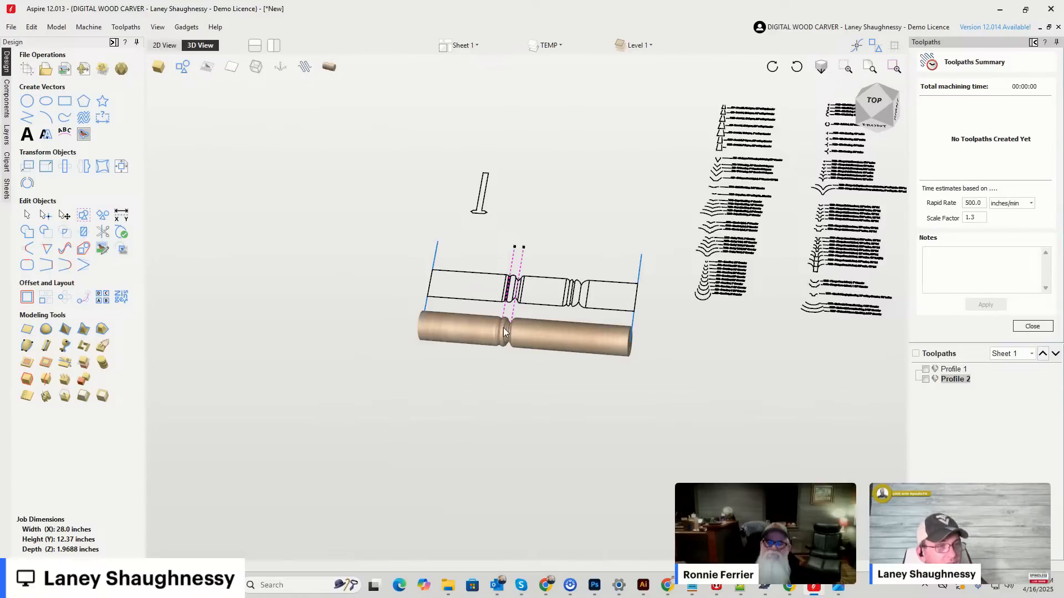
pyautogui.scroll(3, 487, 361)
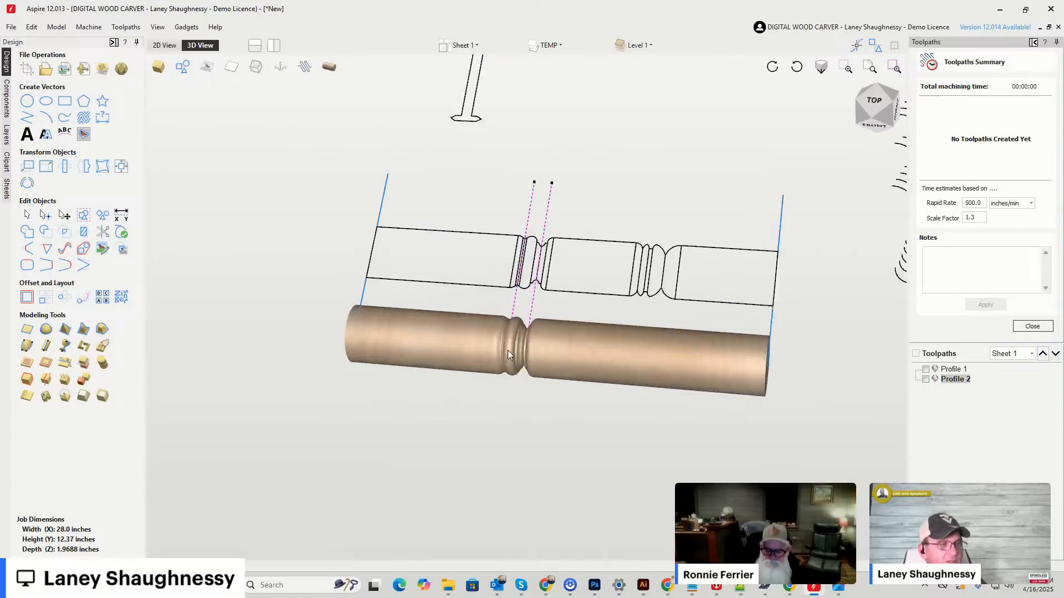
pyautogui.scroll(2, 511, 351)
pyautogui.scroll(2, 523, 348)
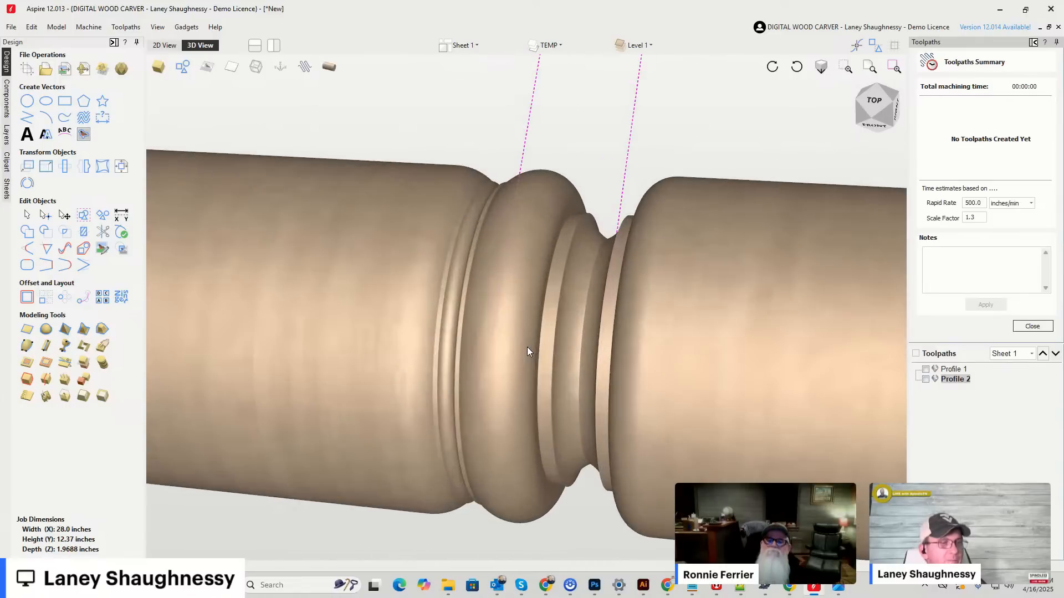
pyautogui.scroll(-6, 383, 310)
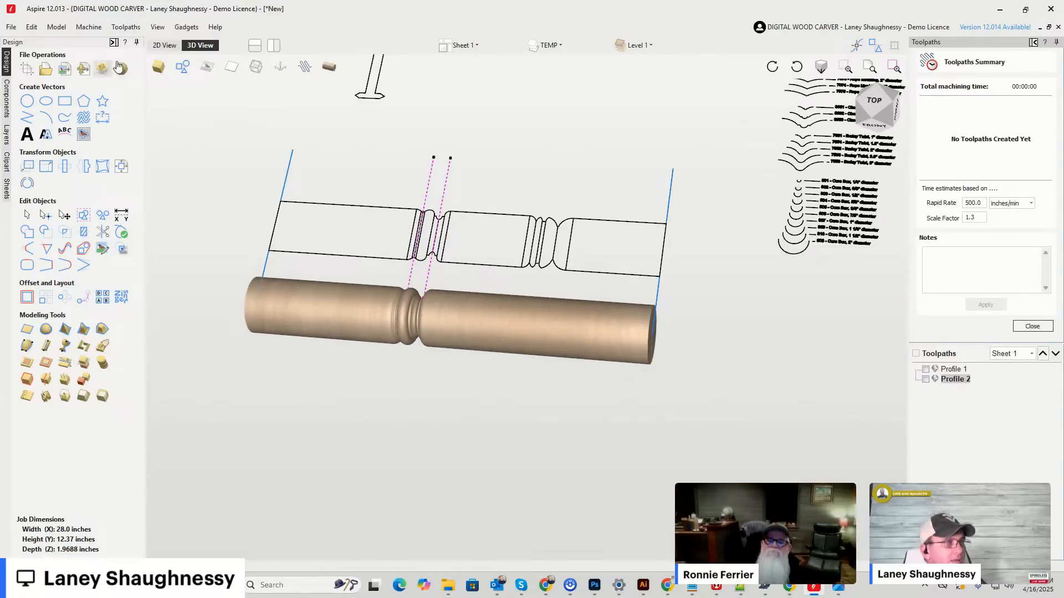
# Show the job in 2D and examine the turned profile outline around the two vertical toolpath lines.
pyautogui.click(160, 48)
pyautogui.scroll(-4, 427, 209)
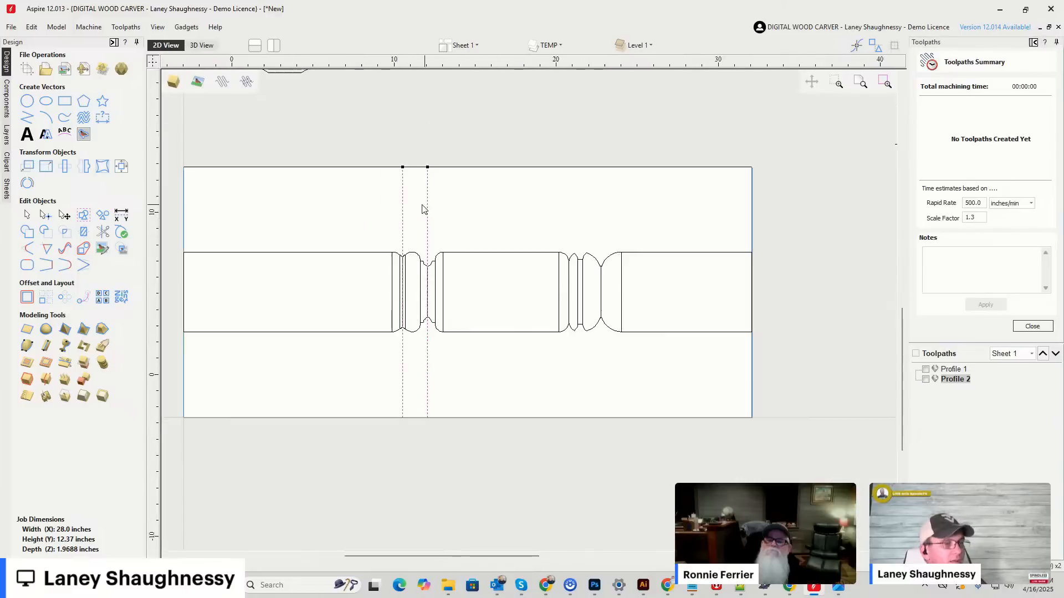
pyautogui.scroll(3, 416, 218)
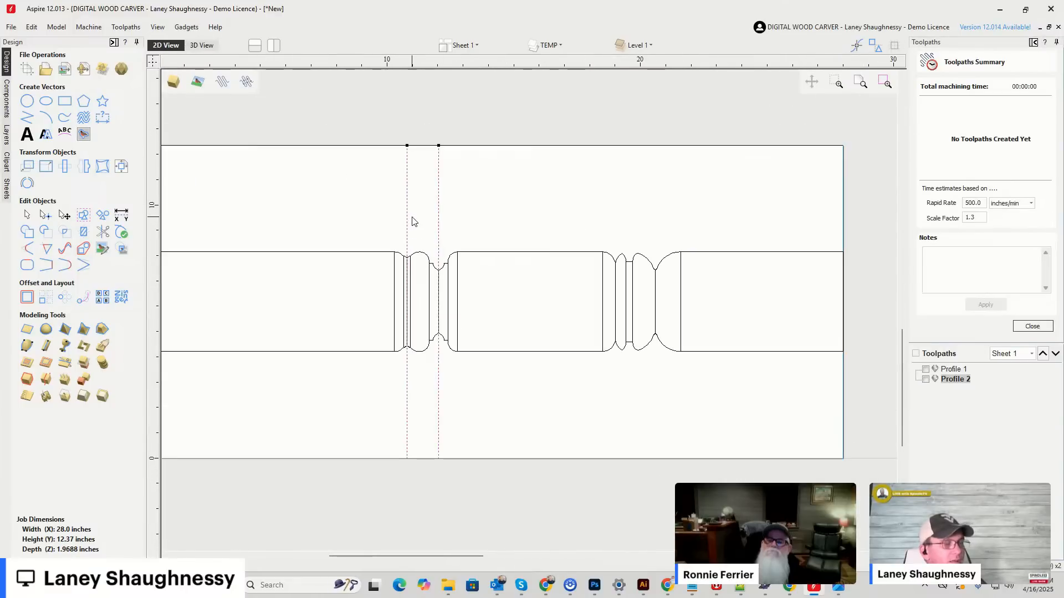
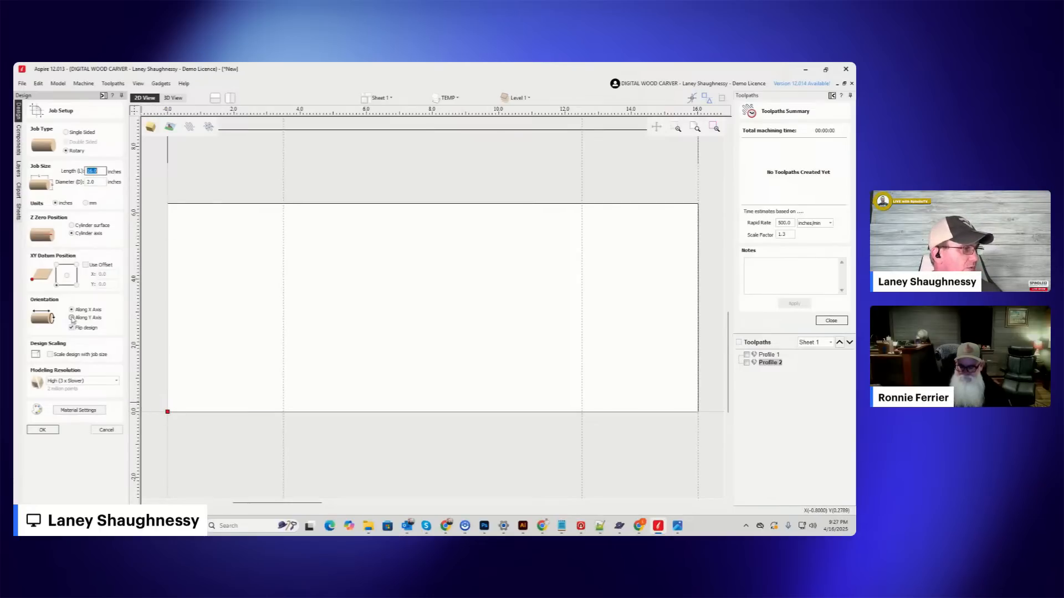
# Accept the rotary job setup with the cylinder oriented along the X axis.
pyautogui.click(43, 430)
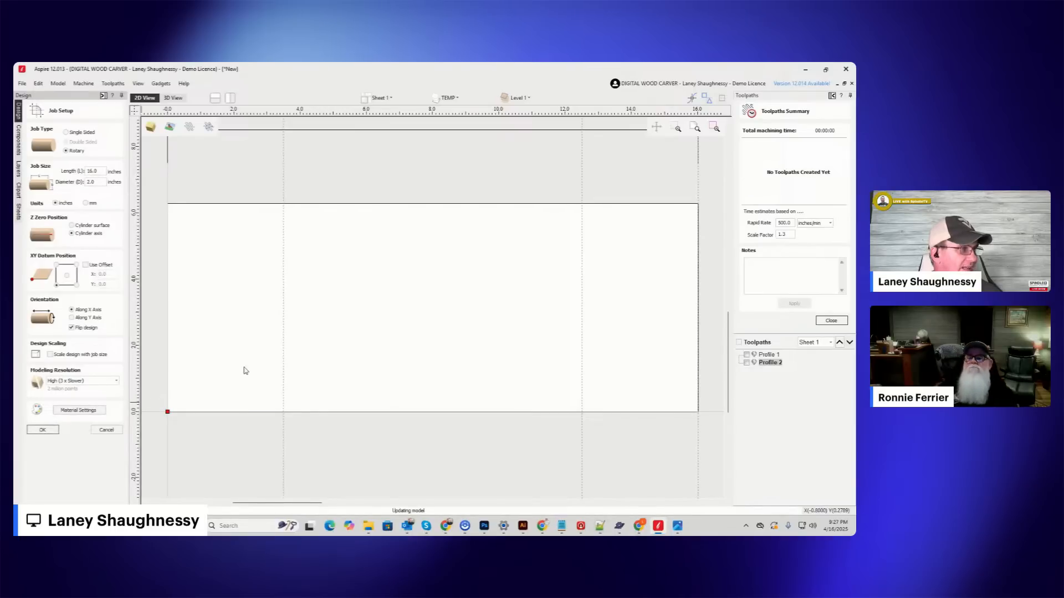
pyautogui.scroll(5, 209, 308)
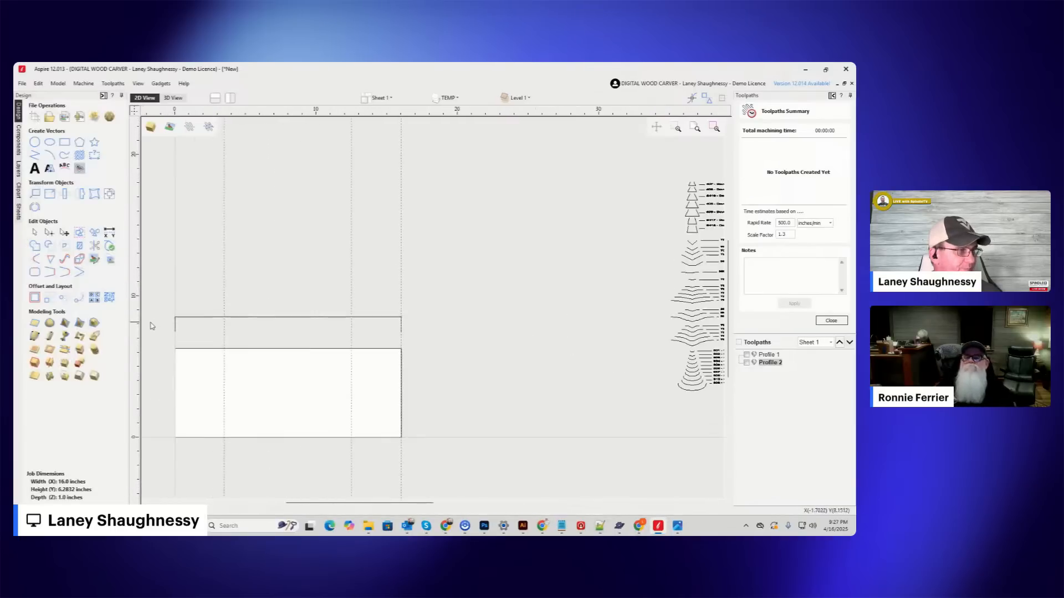
pyautogui.scroll(-1, 213, 305)
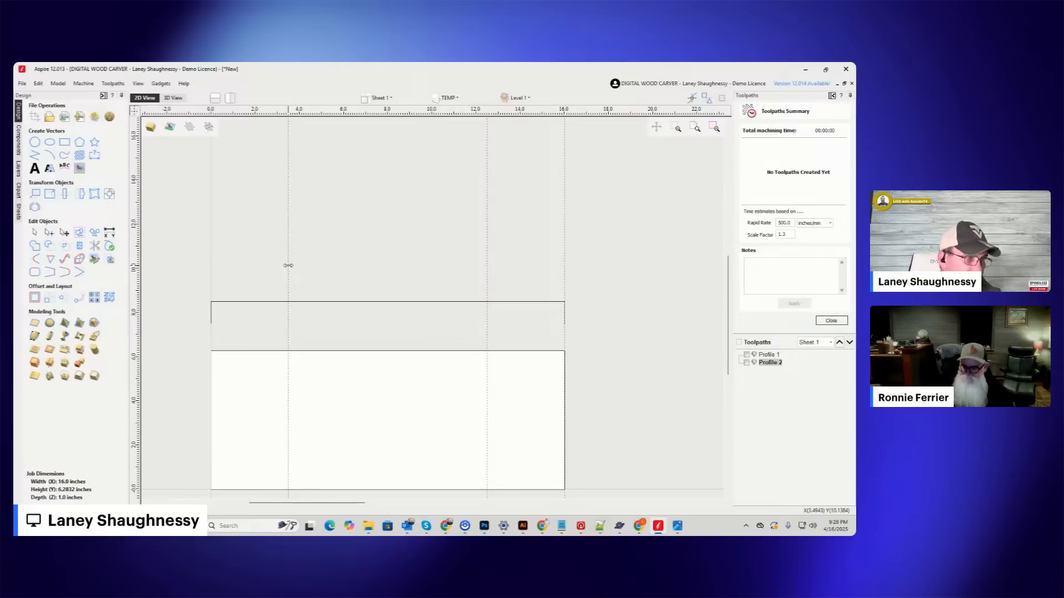
# Place a horizontal guide along the profile outline's upper edge and create a parallel guide at a relative offset of -0.25 inches.
pyautogui.scroll(2, 288, 311)
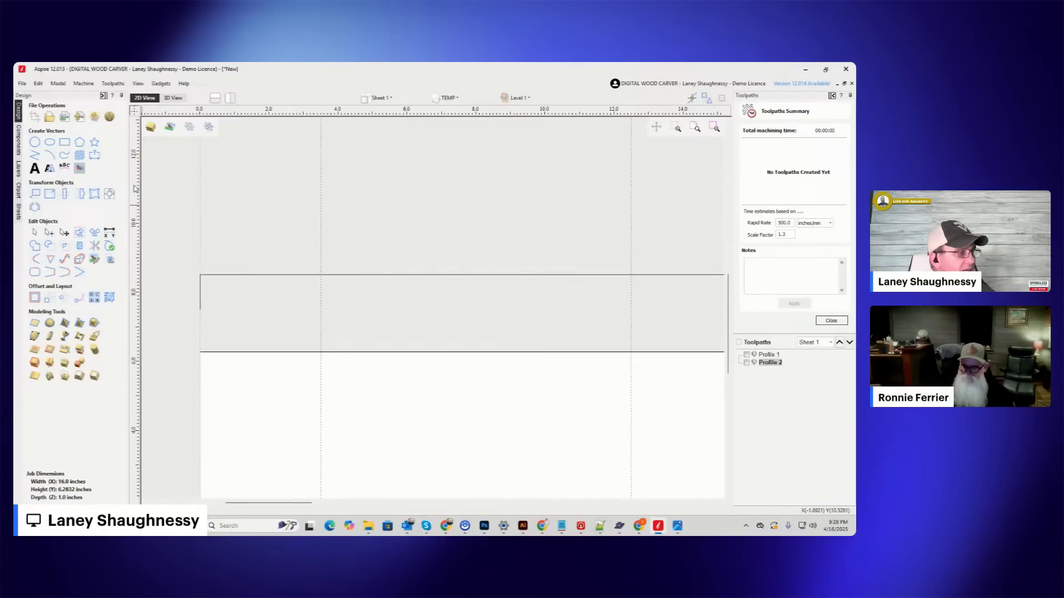
pyautogui.moveTo(259, 273); pyautogui.dragTo(200, 272)
pyautogui.doubleClick(188, 273)
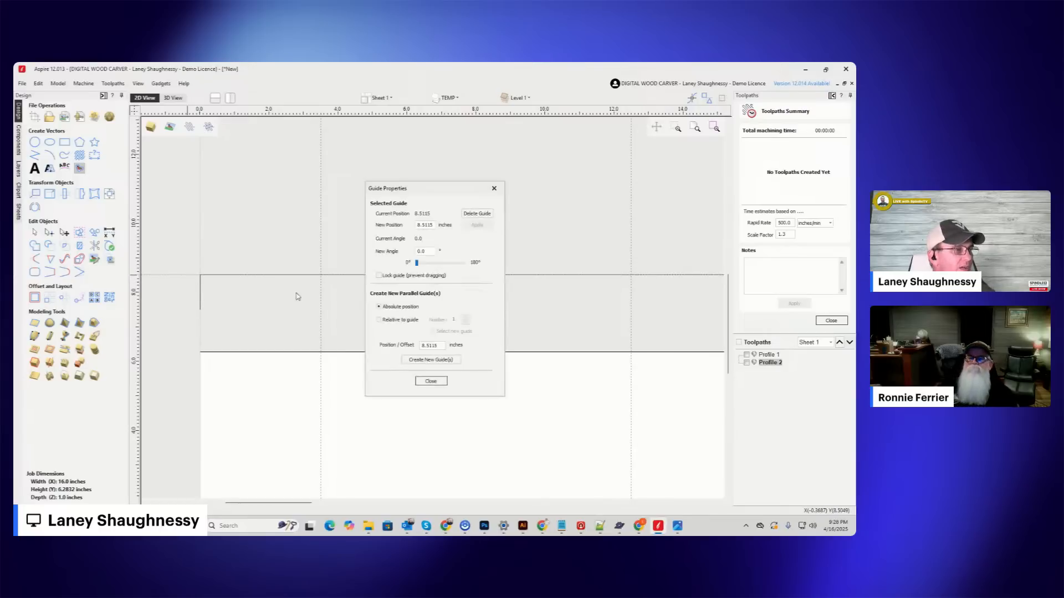
pyautogui.click(378, 319)
pyautogui.doubleClick(431, 345)
pyautogui.write('-3.5')
pyautogui.moveTo(435, 346); pyautogui.dragTo(387, 351)
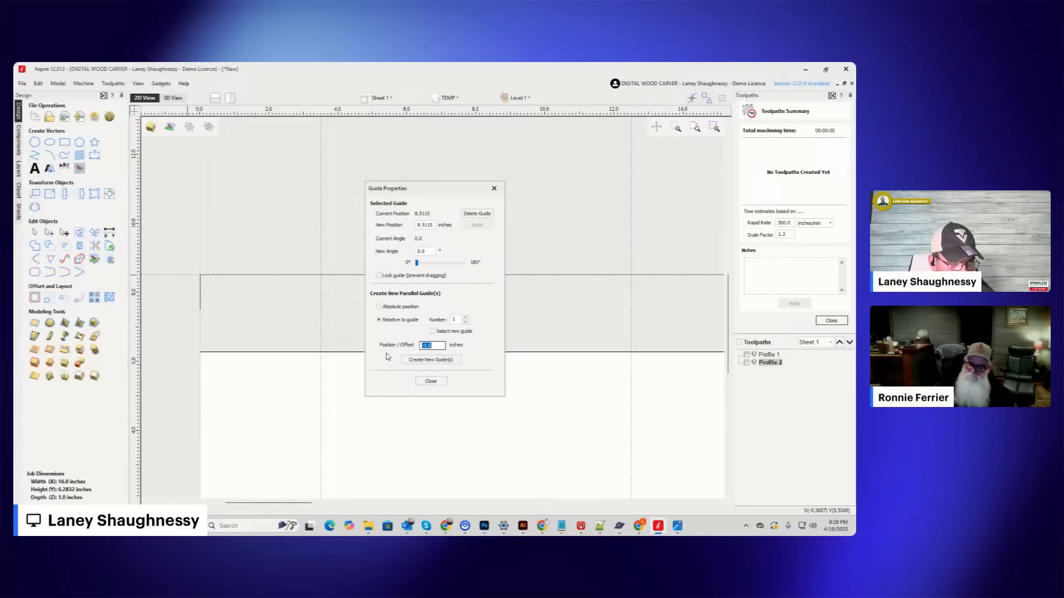
pyautogui.write('.')
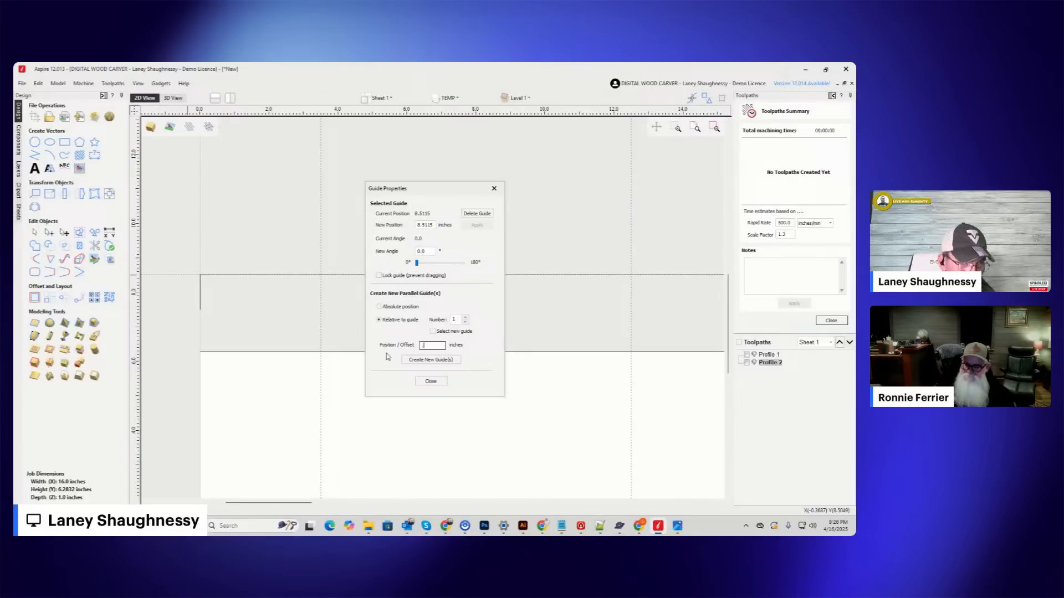
pyautogui.write('0.25')
pyautogui.click(420, 362)
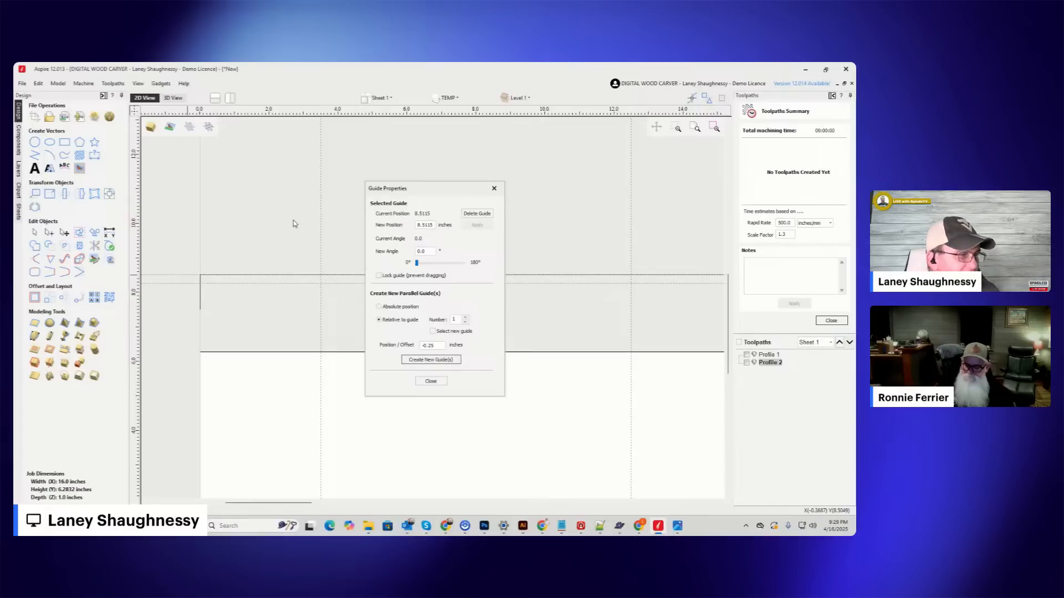
pyautogui.click(422, 363)
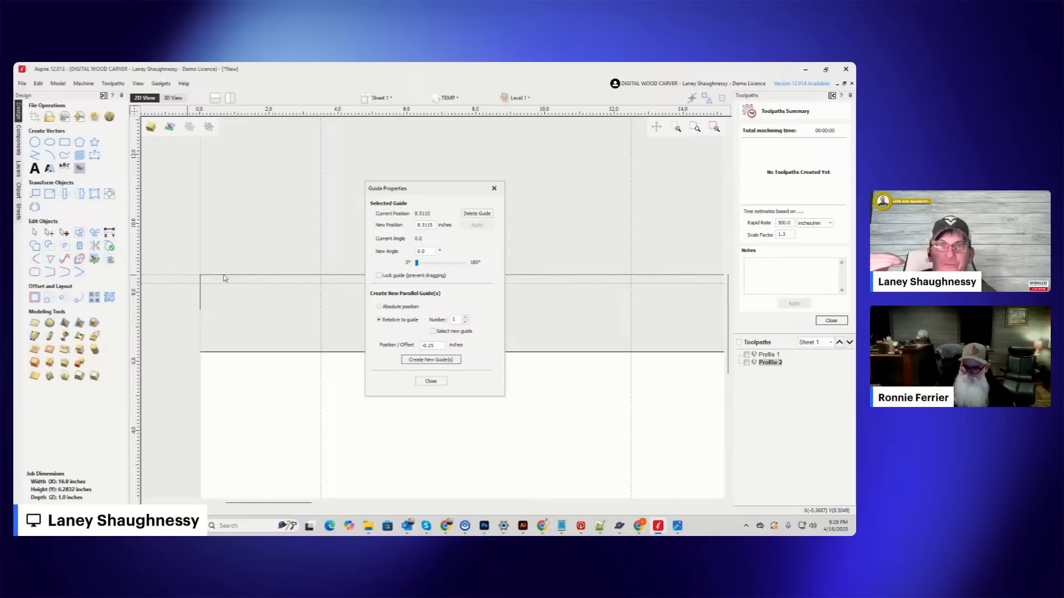
pyautogui.click(431, 381)
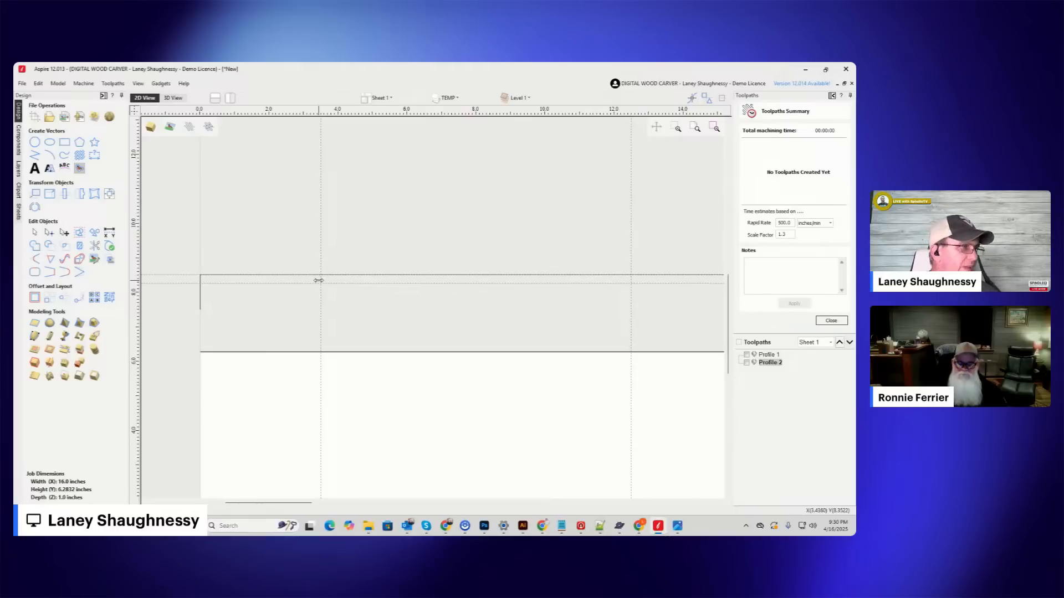
# Insert two adjacent nodes in the outline's upper line, one at the 3.5 inch vertical guide and one just left of it.
pyautogui.scroll(3, 268, 280)
pyautogui.scroll(-3, 356, 264)
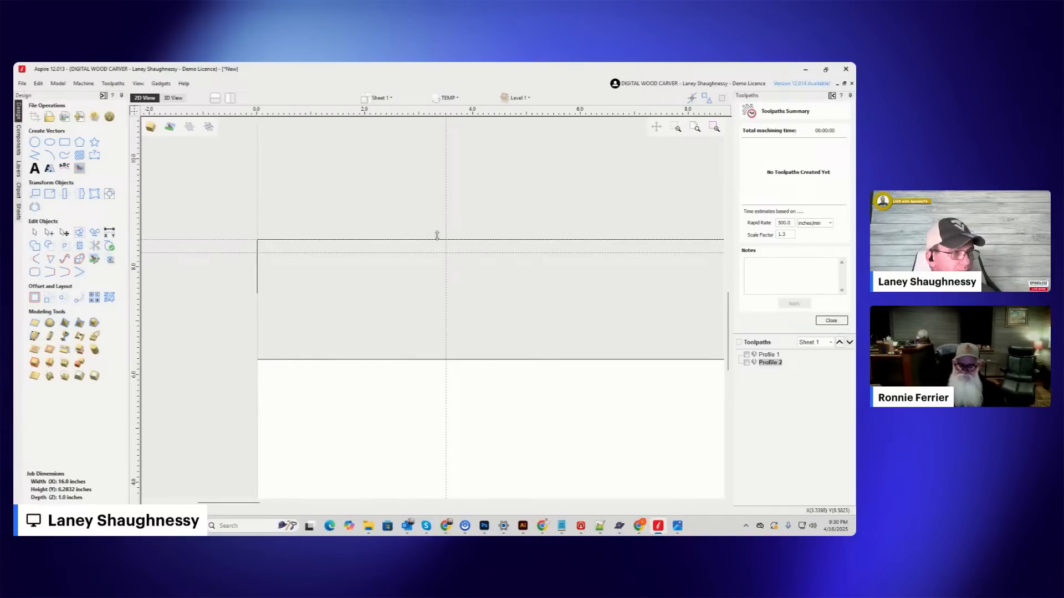
pyautogui.hotkey('ctrl', 'g')
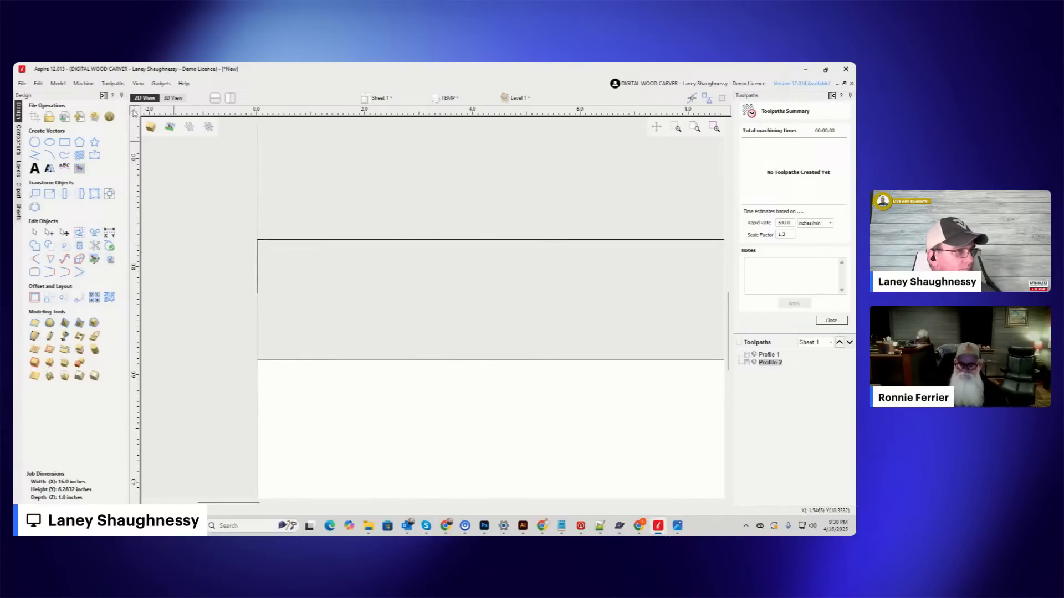
pyautogui.click(453, 240)
pyautogui.hotkey('ctrl', 'g')
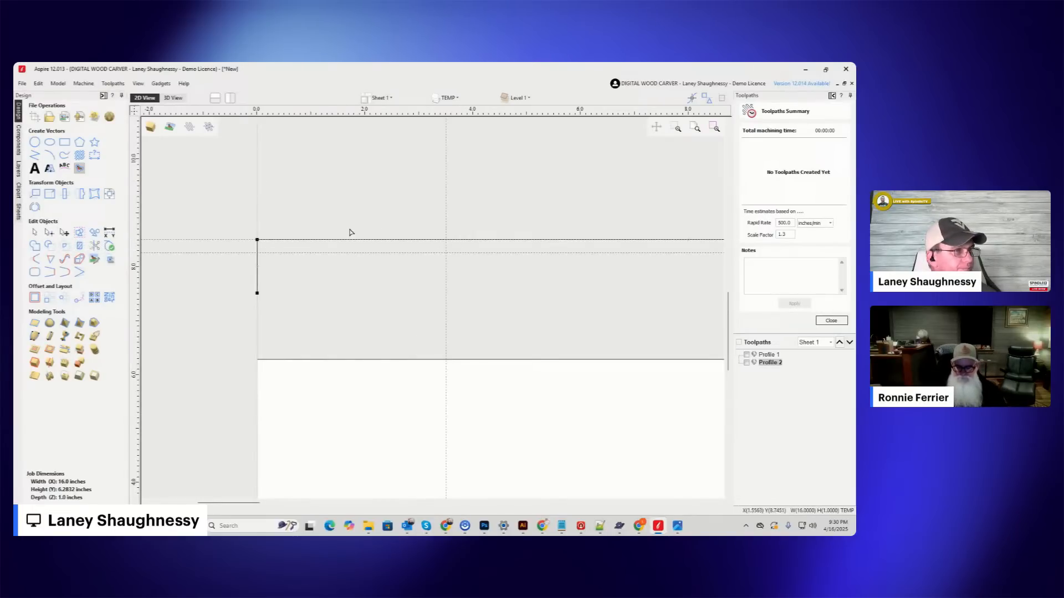
pyautogui.scroll(3, 447, 254)
pyautogui.rightClick(444, 220)
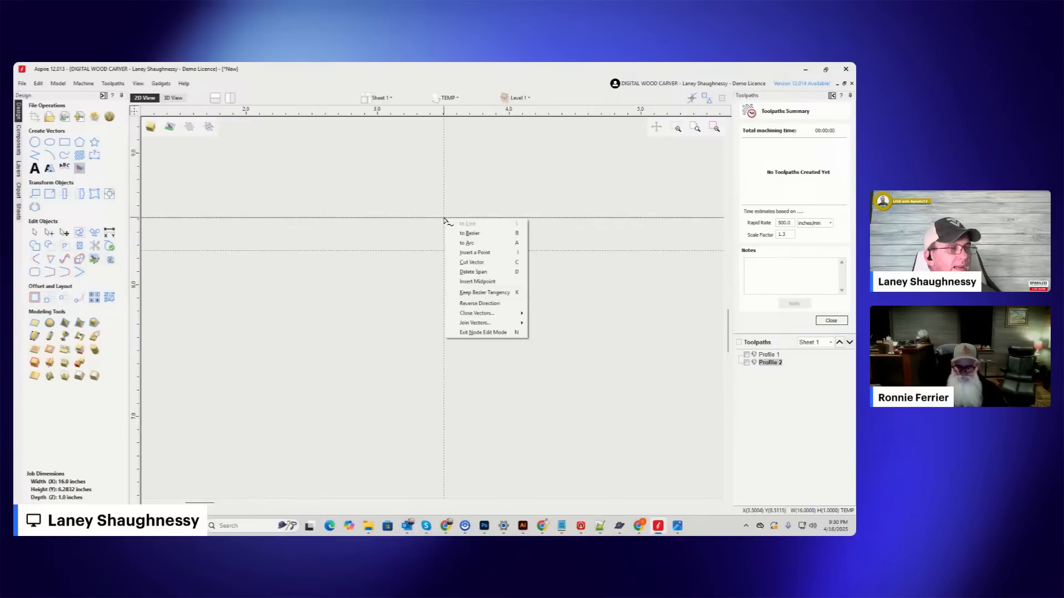
pyautogui.click(458, 253)
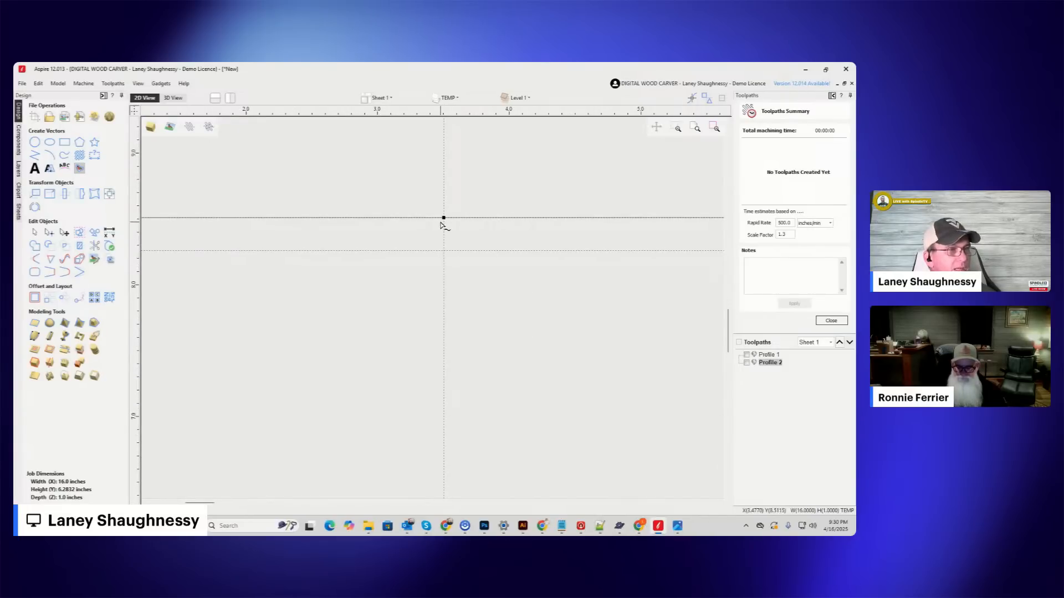
pyautogui.rightClick(444, 218)
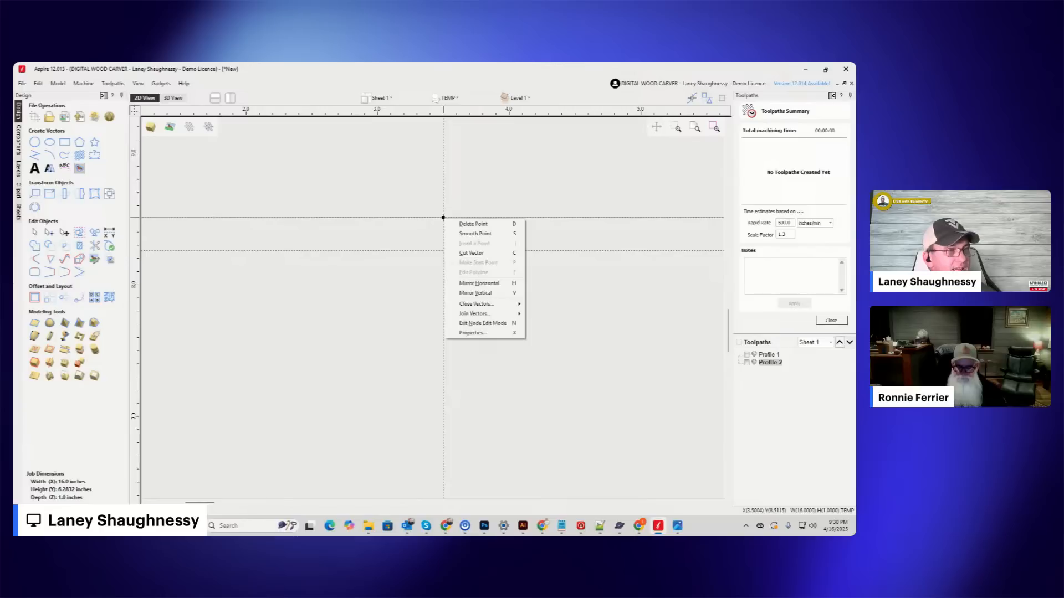
pyautogui.rightClick(438, 218)
pyautogui.click(459, 253)
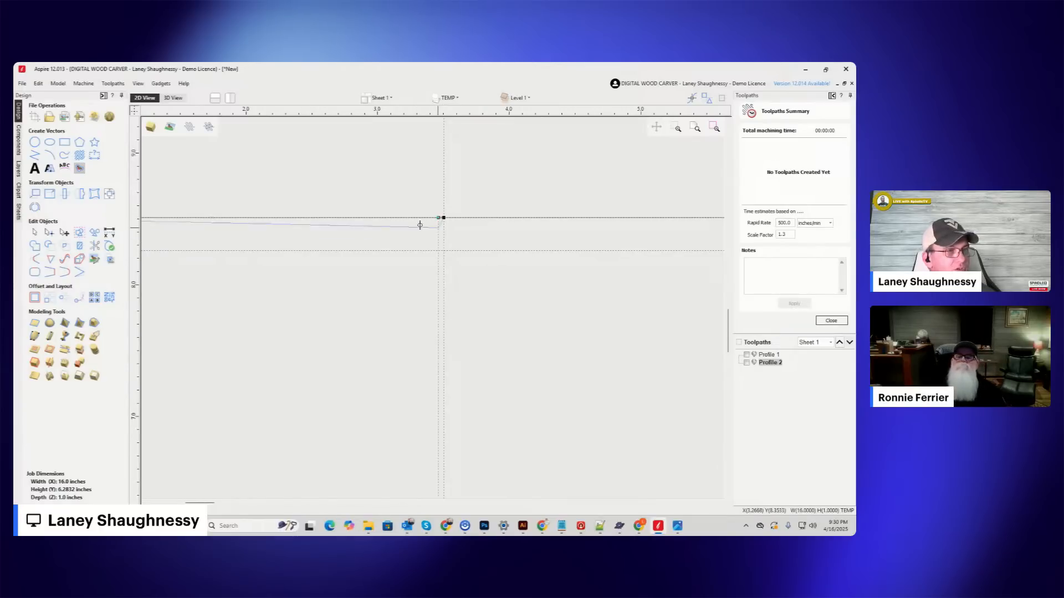
# Lower the left inserted node and the outline's left corner 0.25 inches onto the lower horizontal guide, forming a step in the profile.
pyautogui.moveTo(444, 218); pyautogui.dragTo(443, 251)
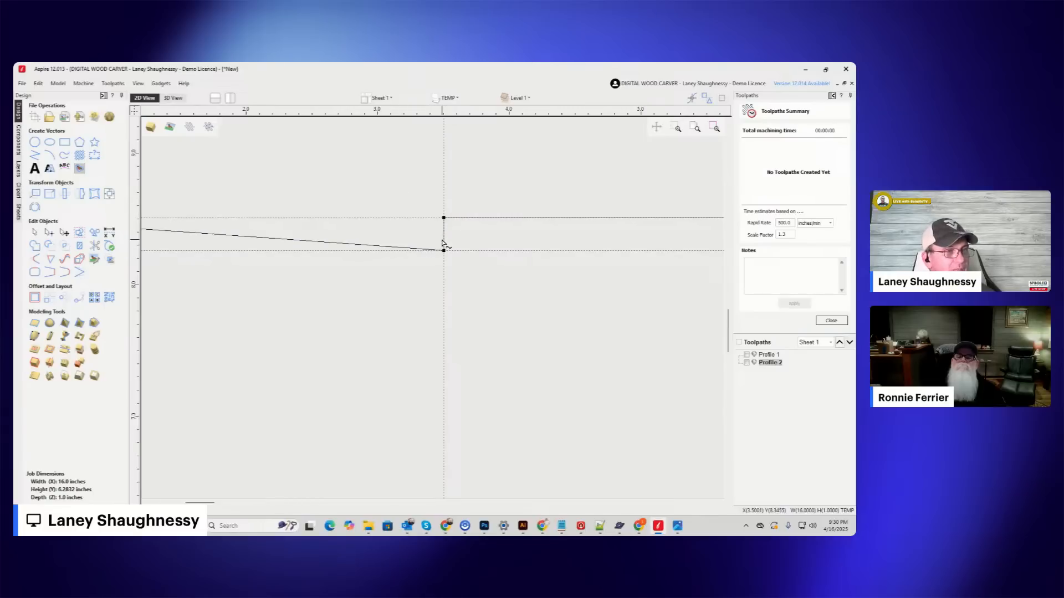
pyautogui.scroll(-3, 499, 227)
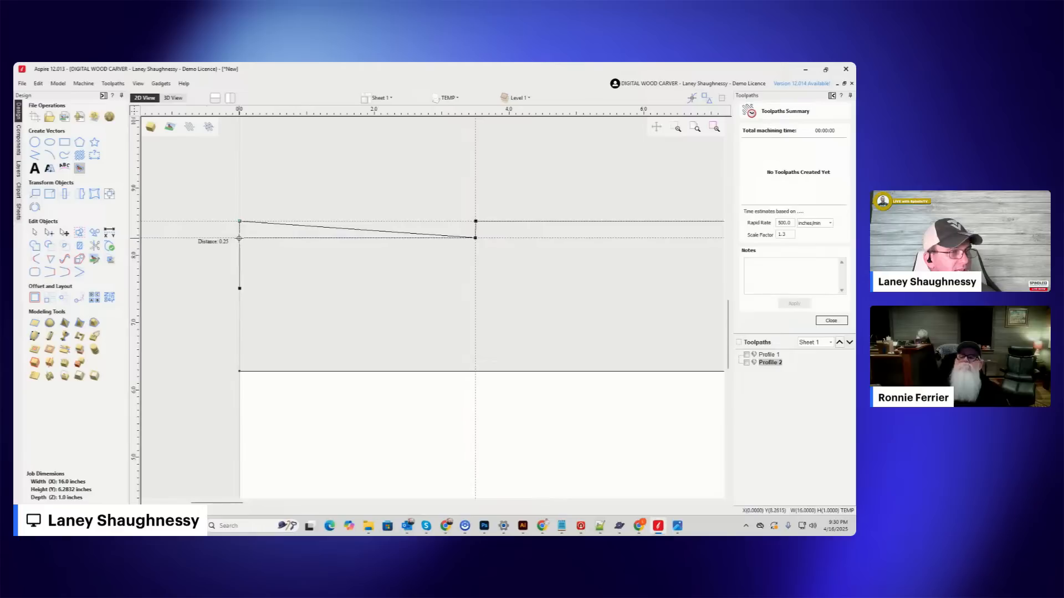
pyautogui.moveTo(239, 238); pyautogui.dragTo(238, 239)
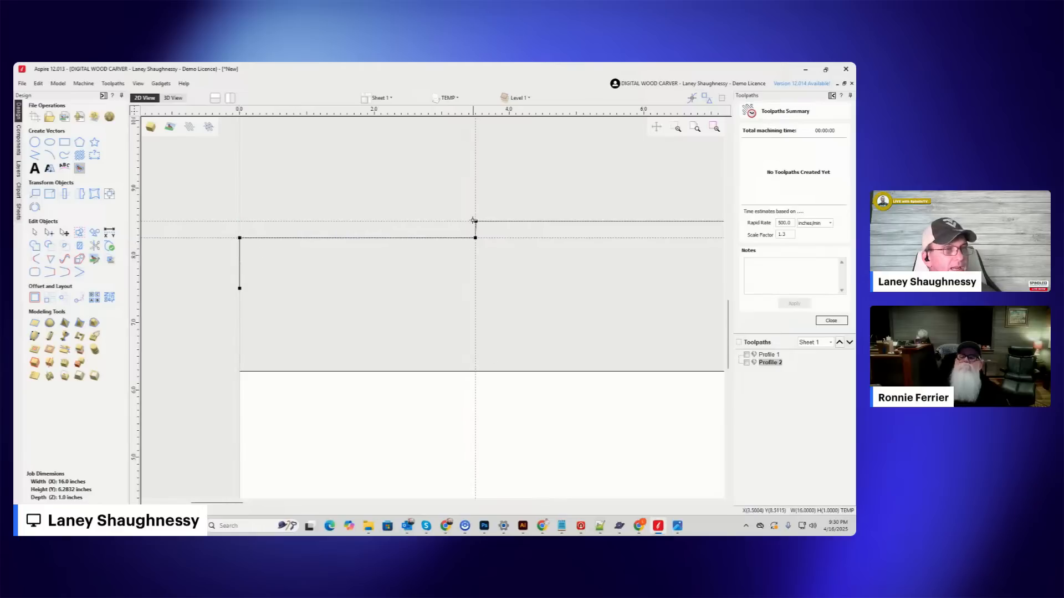
# Align the step's upper node with the 3.5 inch vertical guide and shift its lower node to about X 3.5004.
pyautogui.scroll(5, 476, 226)
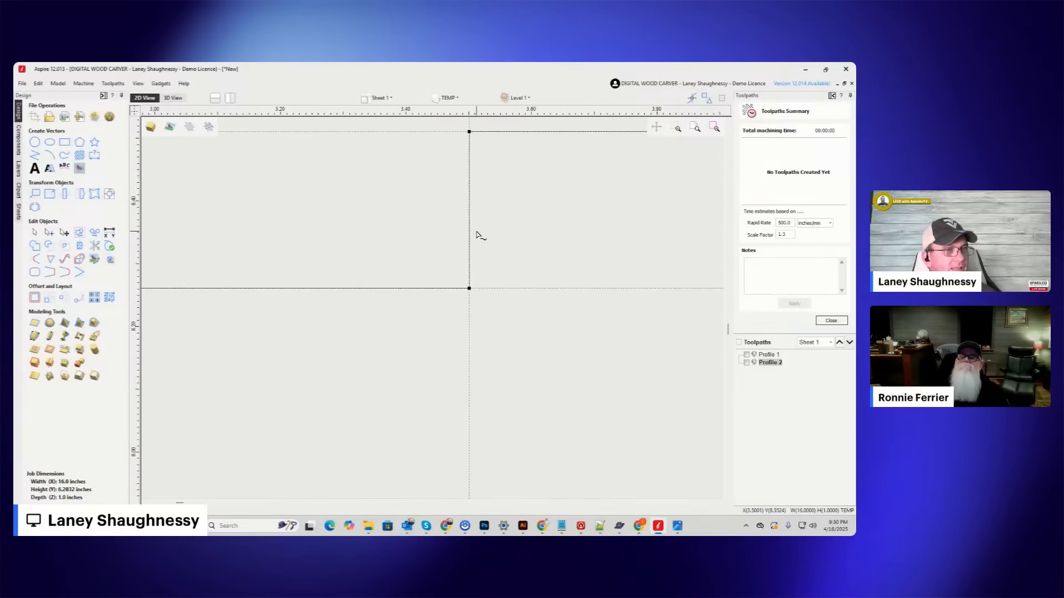
pyautogui.scroll(6, 470, 164)
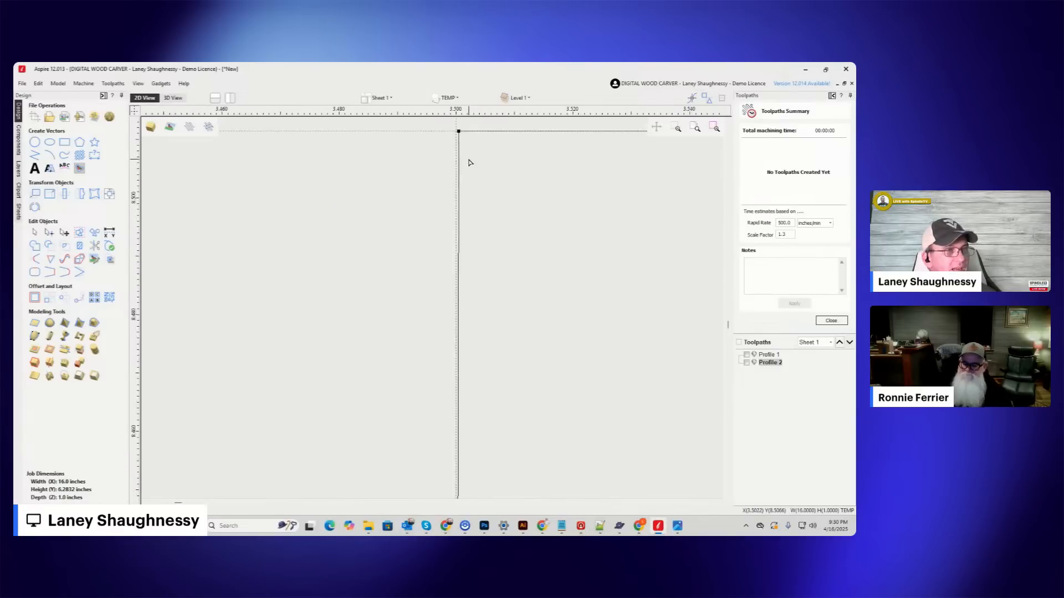
pyautogui.scroll(-4, 472, 198)
pyautogui.scroll(9, 470, 153)
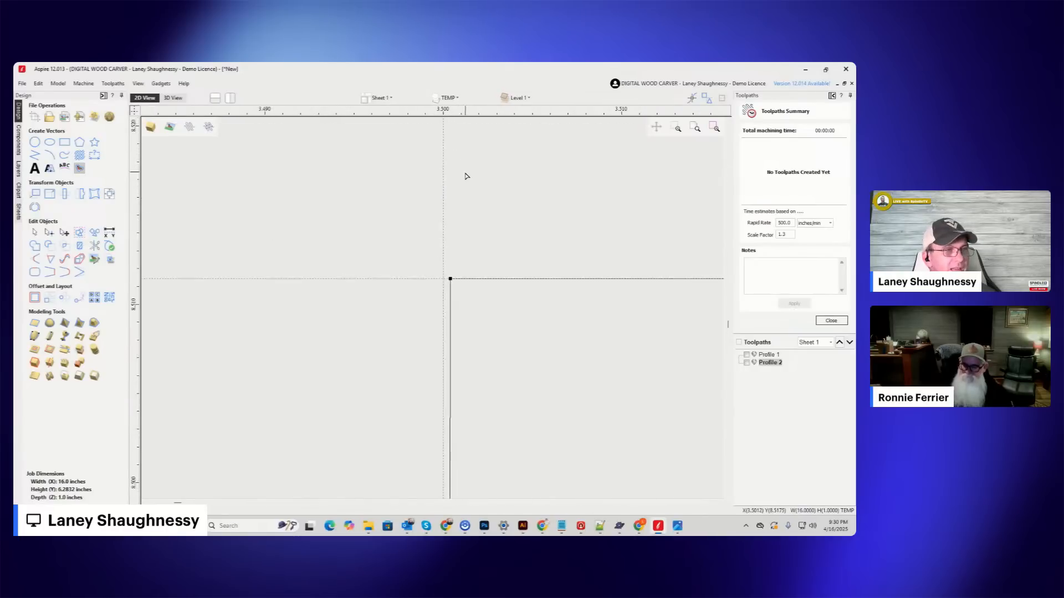
pyautogui.moveTo(446, 305); pyautogui.dragTo(438, 304)
pyautogui.scroll(-4, 439, 256)
pyautogui.scroll(-6, 439, 248)
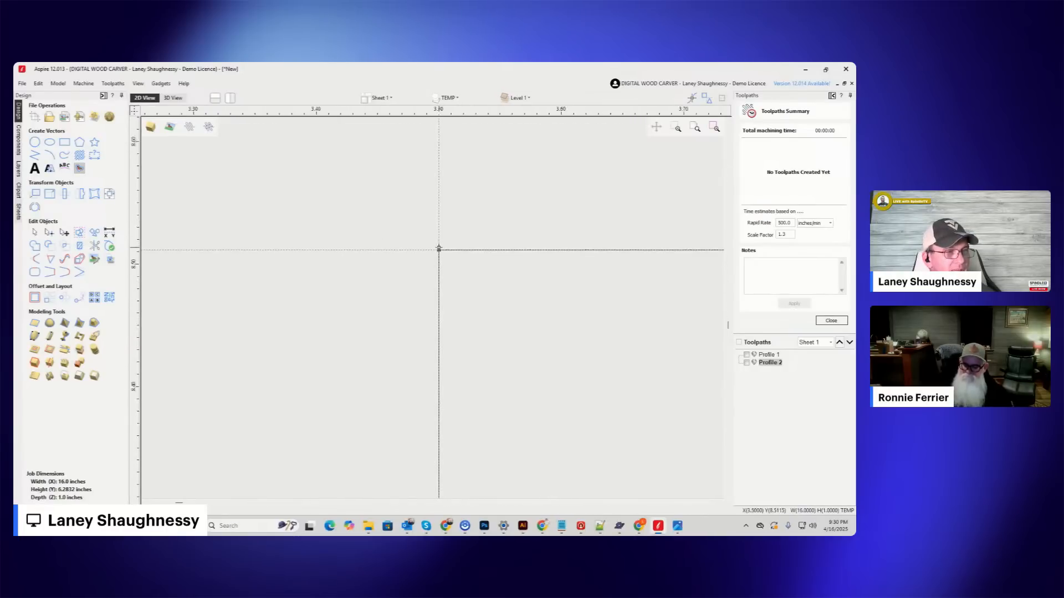
pyautogui.scroll(10, 438, 291)
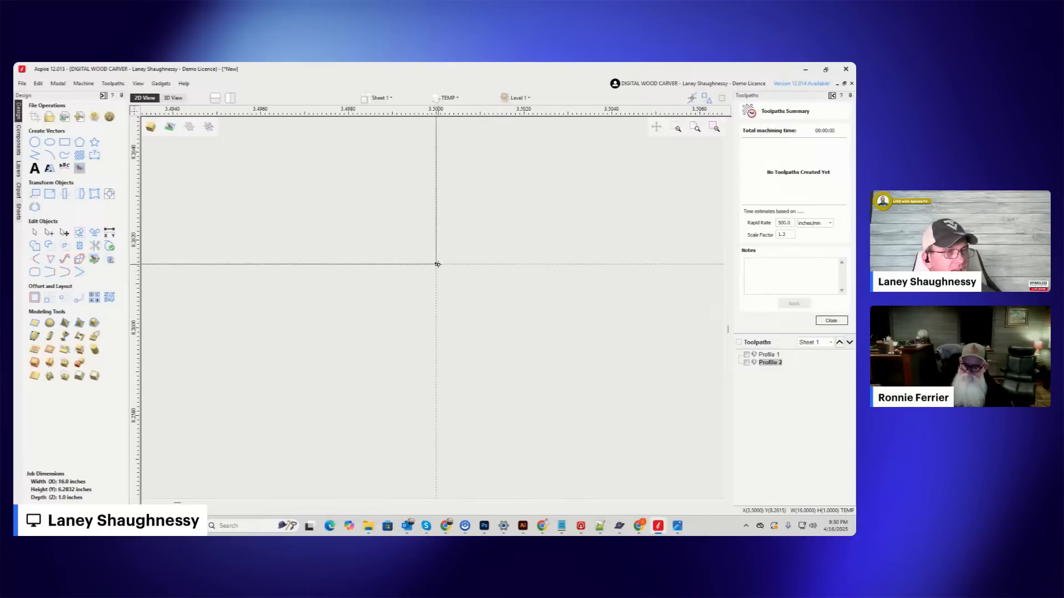
pyautogui.moveTo(436, 264); pyautogui.dragTo(454, 264)
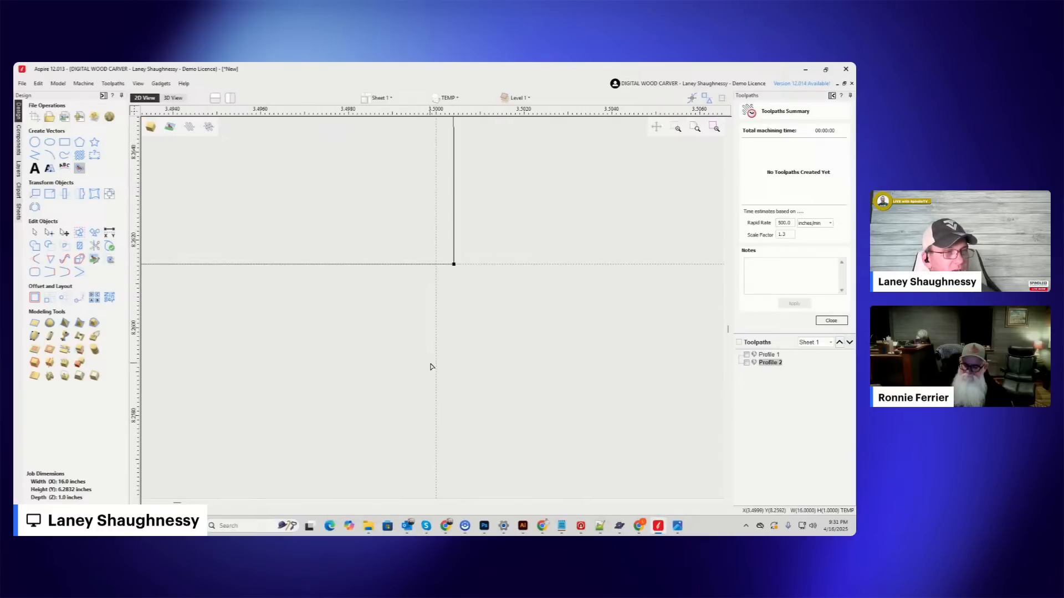
# Insert a node halfway along the lowered line, at X 1.75 inches.
pyautogui.scroll(-9, 436, 265)
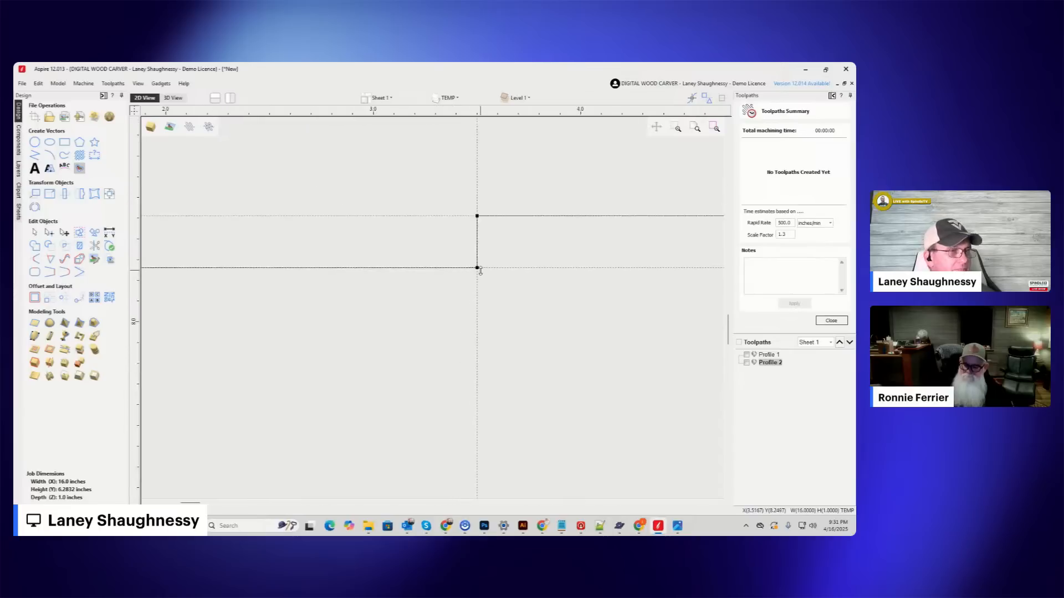
pyautogui.scroll(-2, 480, 270)
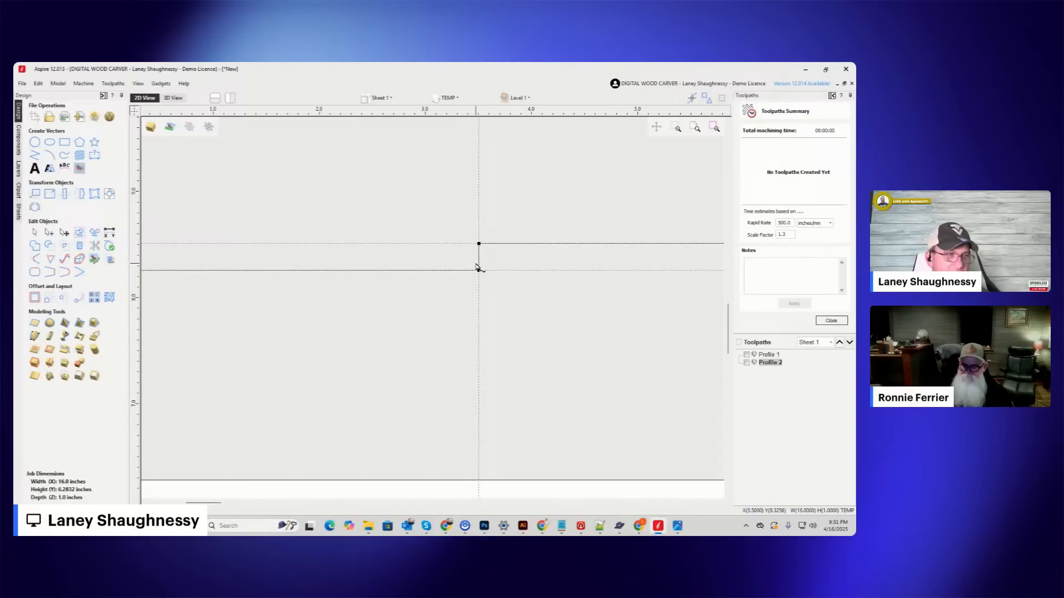
pyautogui.scroll(-3, 459, 271)
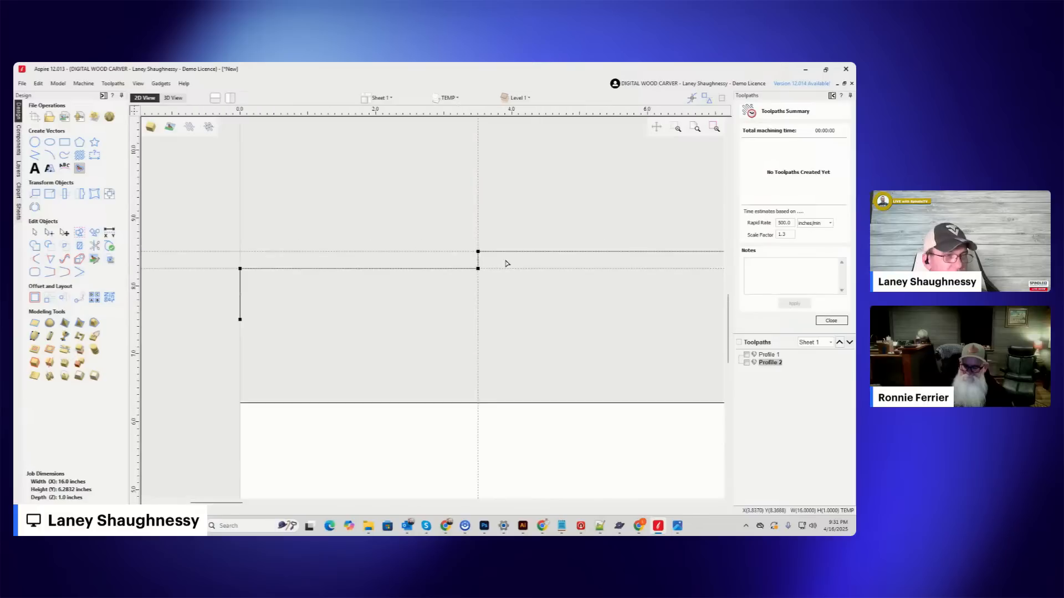
pyautogui.scroll(2, 431, 248)
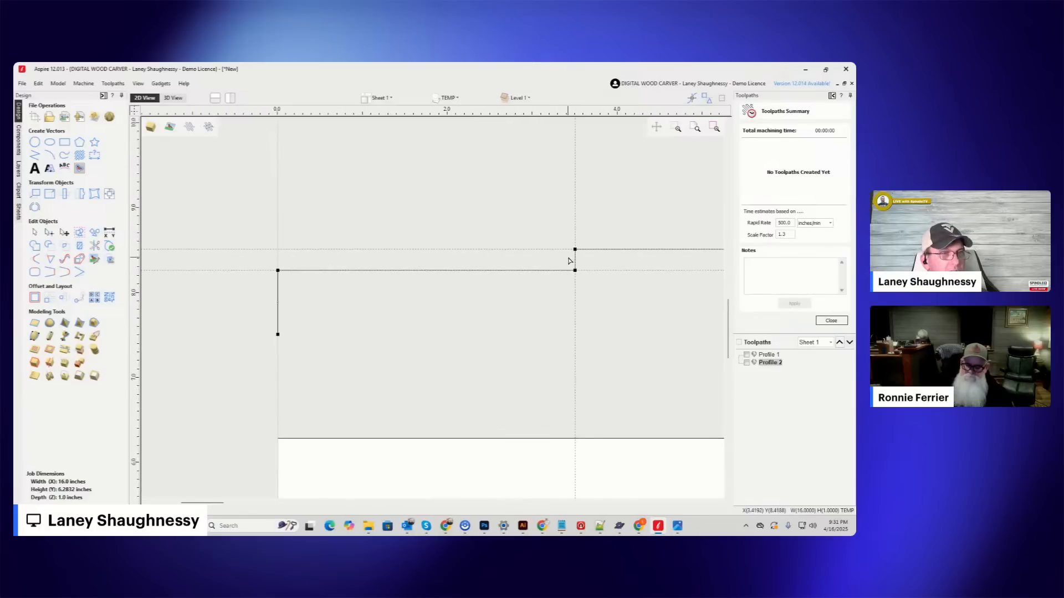
pyautogui.scroll(2, 570, 271)
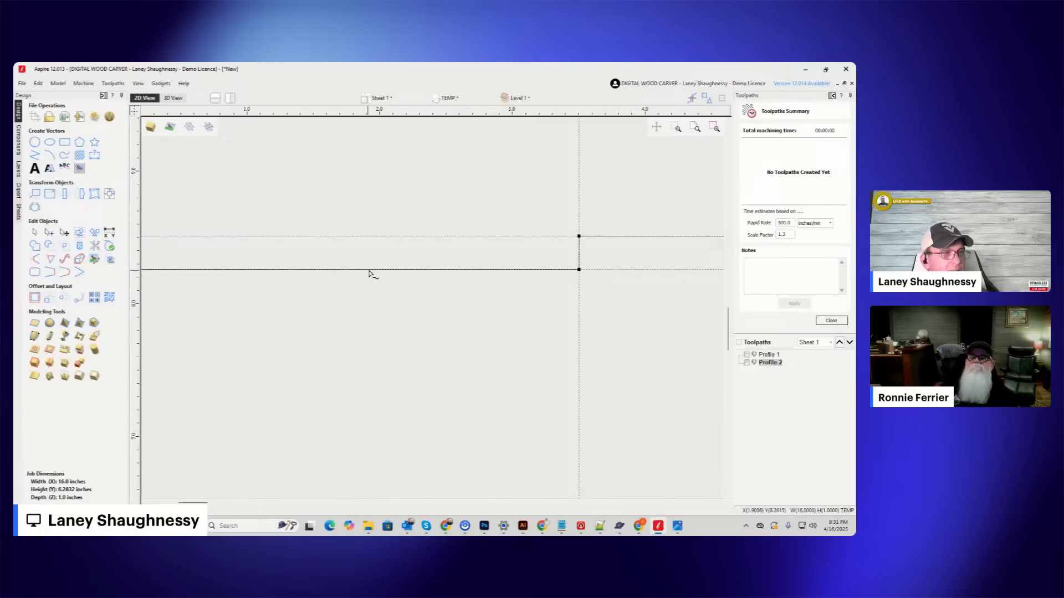
pyautogui.scroll(-2, 367, 273)
pyautogui.scroll(1, 377, 269)
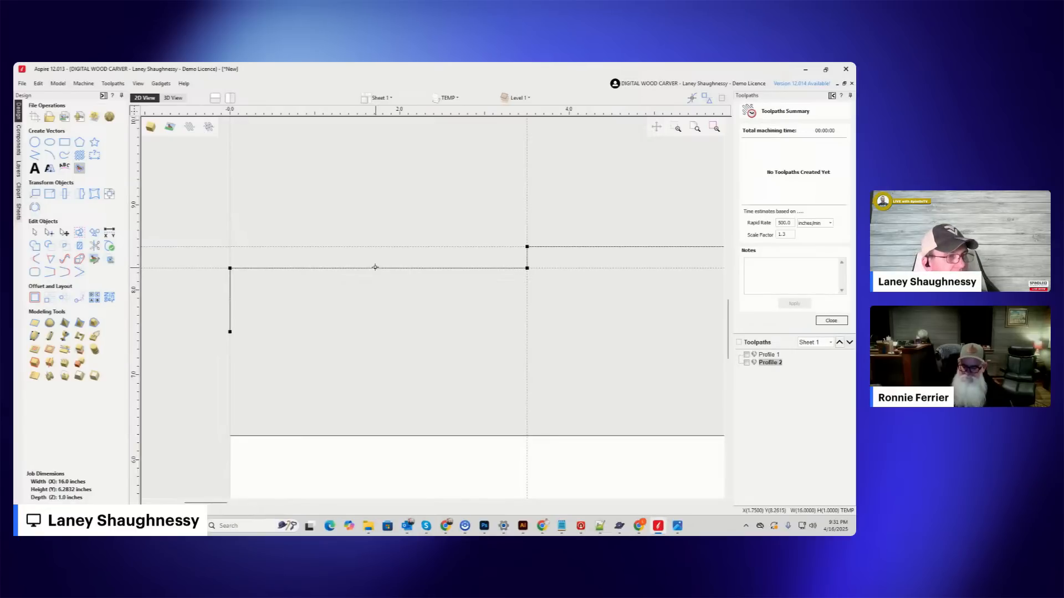
pyautogui.rightClick(379, 269)
pyautogui.click(395, 293)
# Convert the right half of the lowered line to an arc and bend it down about 0.22 inches into a shallow cove.
pyautogui.rightClick(468, 273)
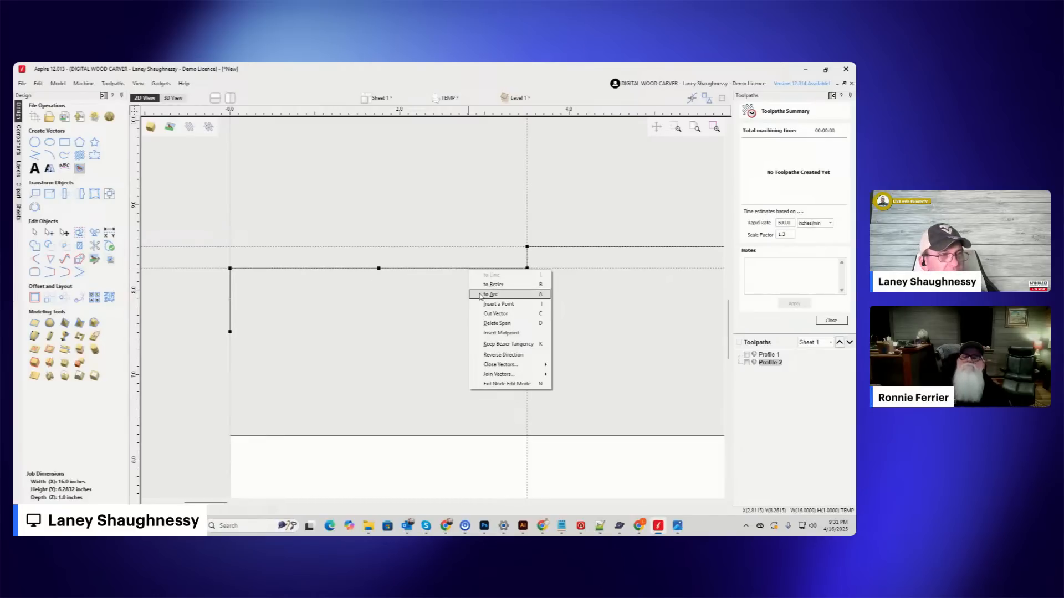
pyautogui.click(490, 294)
pyautogui.moveTo(465, 267); pyautogui.dragTo(469, 286)
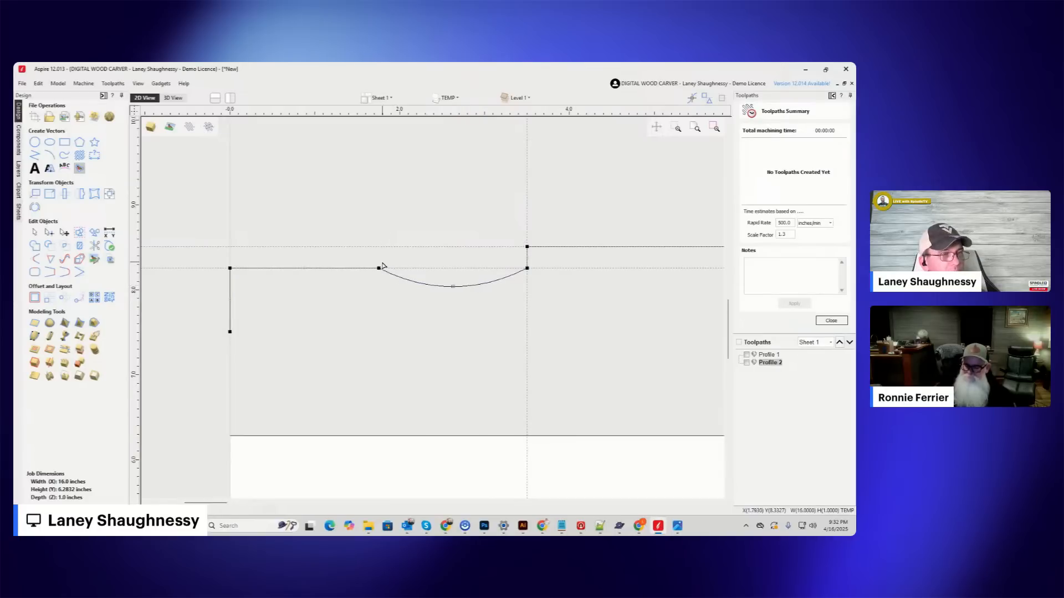
pyautogui.scroll(3, 371, 271)
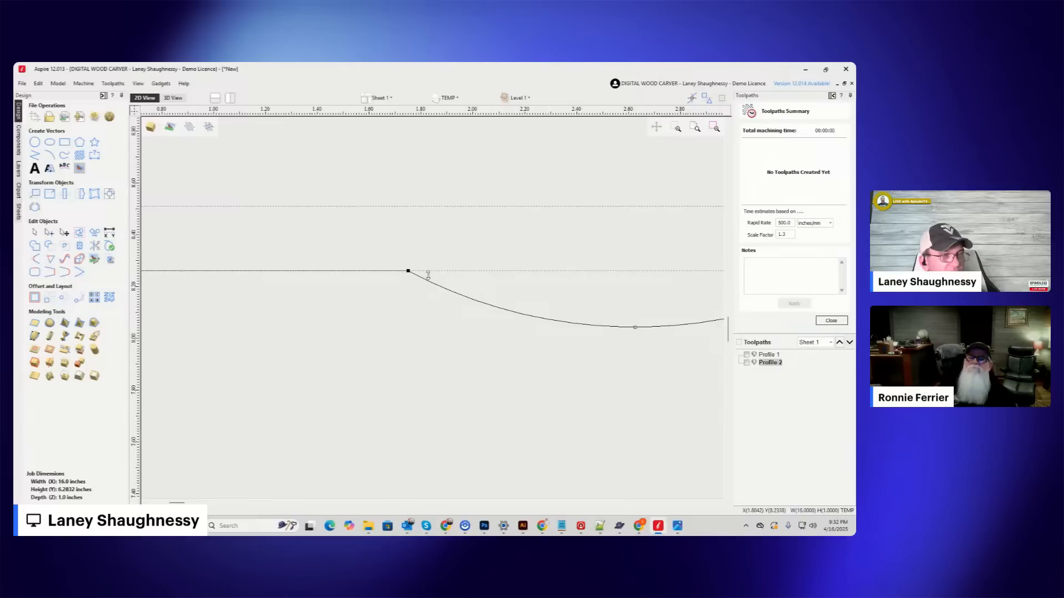
# Deepen the cove slightly by lowering its arc midpoint to about Y 7.99 inches.
pyautogui.scroll(-3, 409, 272)
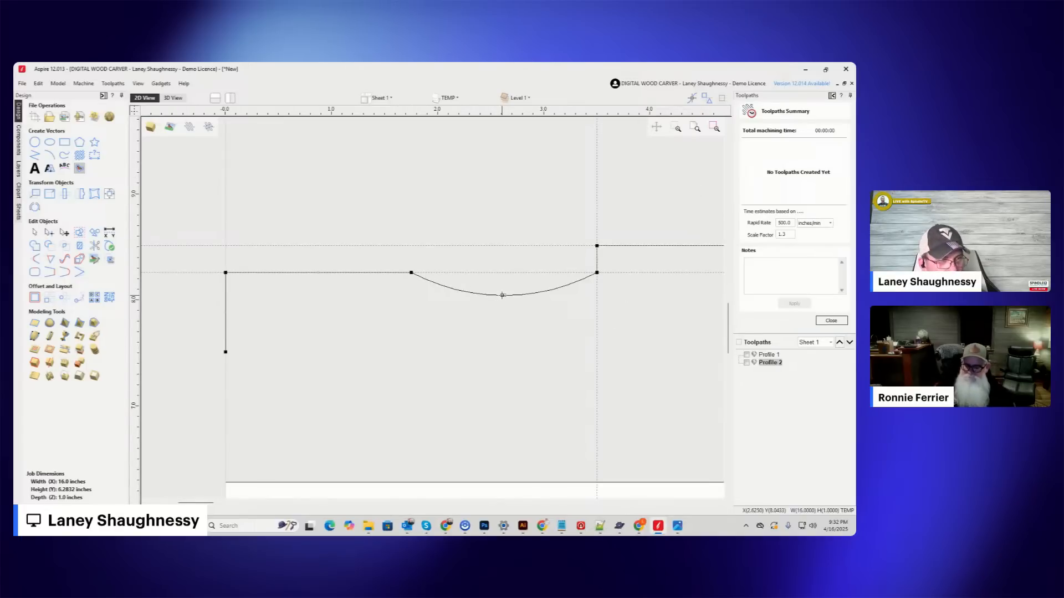
pyautogui.moveTo(502, 295); pyautogui.dragTo(503, 299)
pyautogui.scroll(-1, 503, 300)
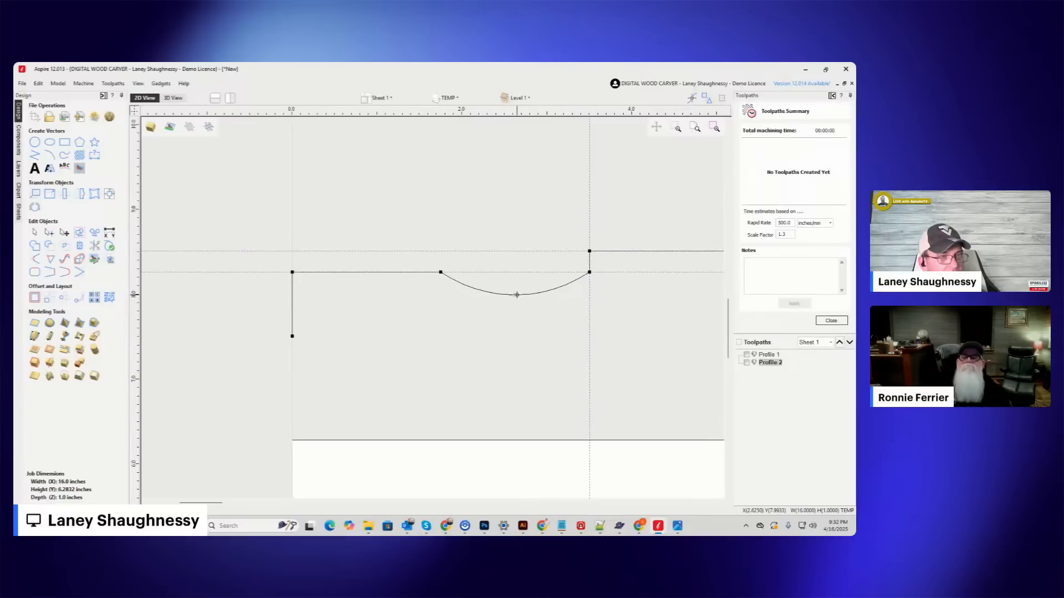
pyautogui.scroll(-2, 517, 294)
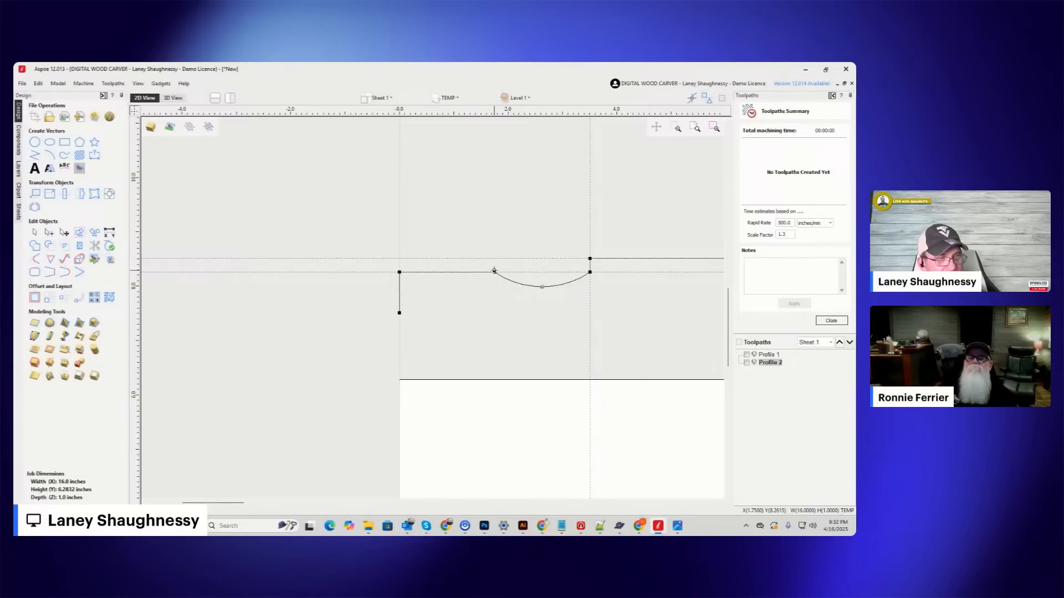
# Lower the node left of the cove 0.1 inches, and convert the adjoining left line to an arc bowed upward.
pyautogui.scroll(3, 495, 272)
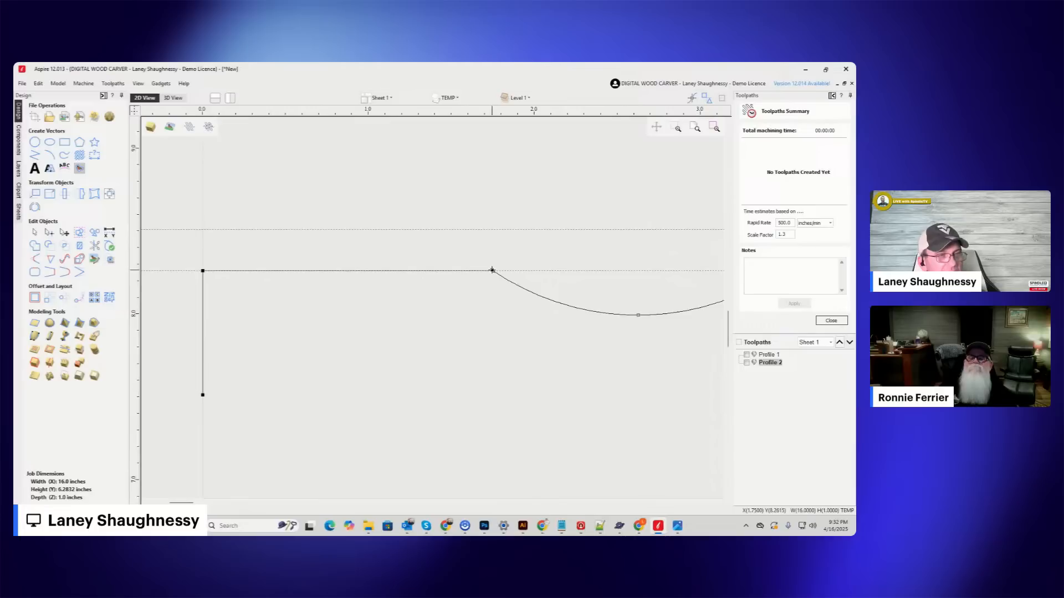
pyautogui.moveTo(494, 276); pyautogui.dragTo(493, 288)
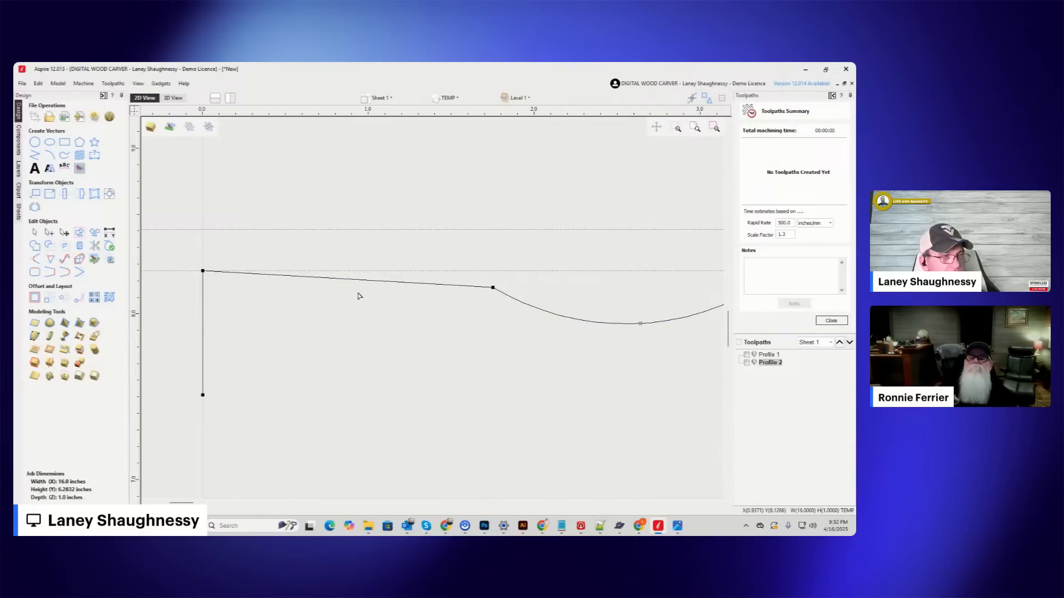
pyautogui.rightClick(357, 285)
pyautogui.click(376, 306)
pyautogui.moveTo(358, 143); pyautogui.dragTo(348, 271)
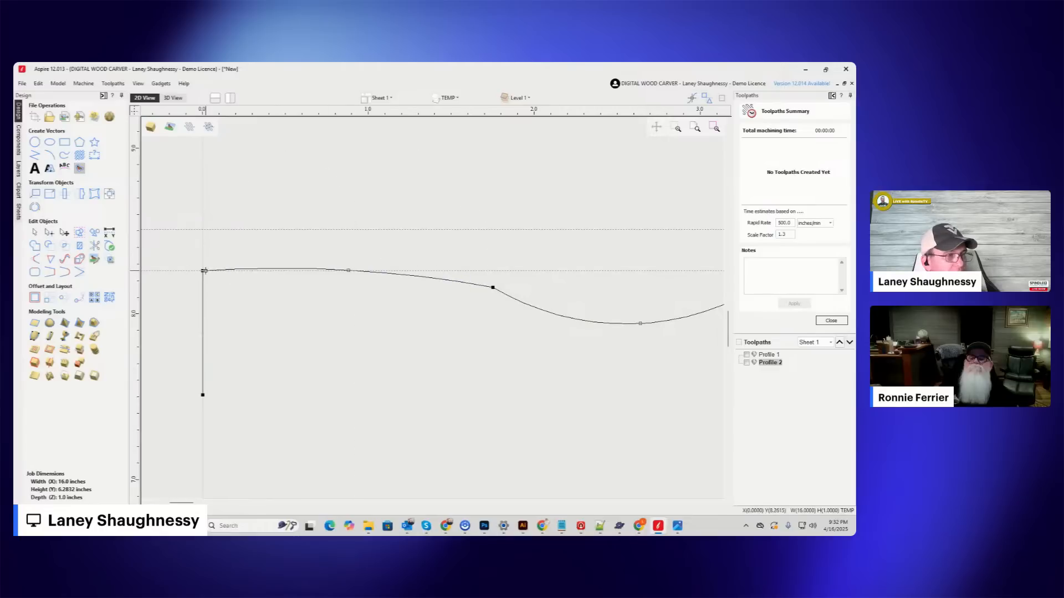
# Lower the profile's left corner about 0.17 inches and adjust the left arc so its crest meets the lower horizontal guide.
pyautogui.moveTo(203, 275); pyautogui.dragTo(203, 299)
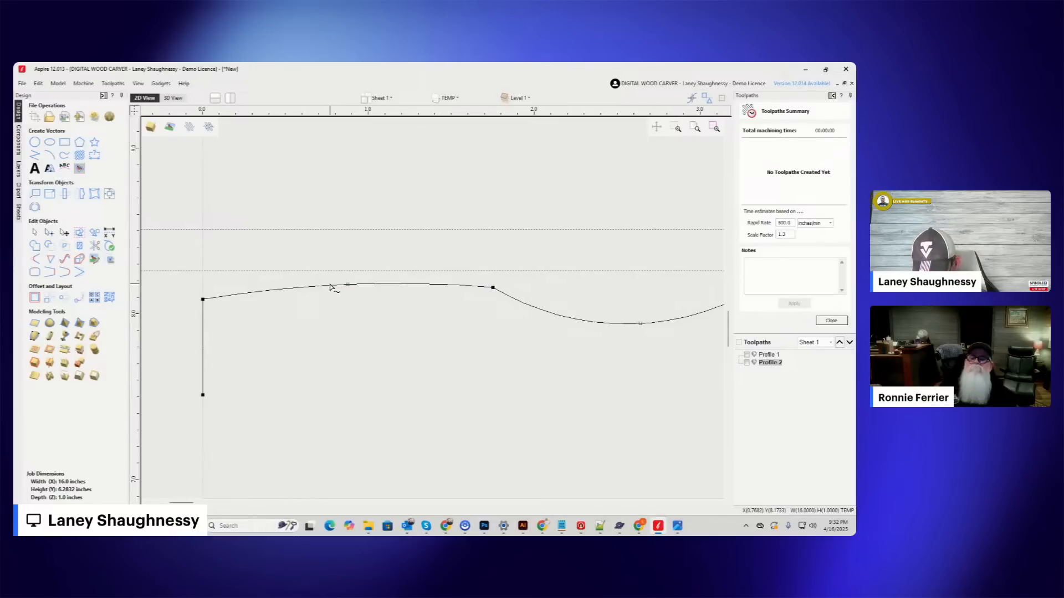
pyautogui.click(348, 285)
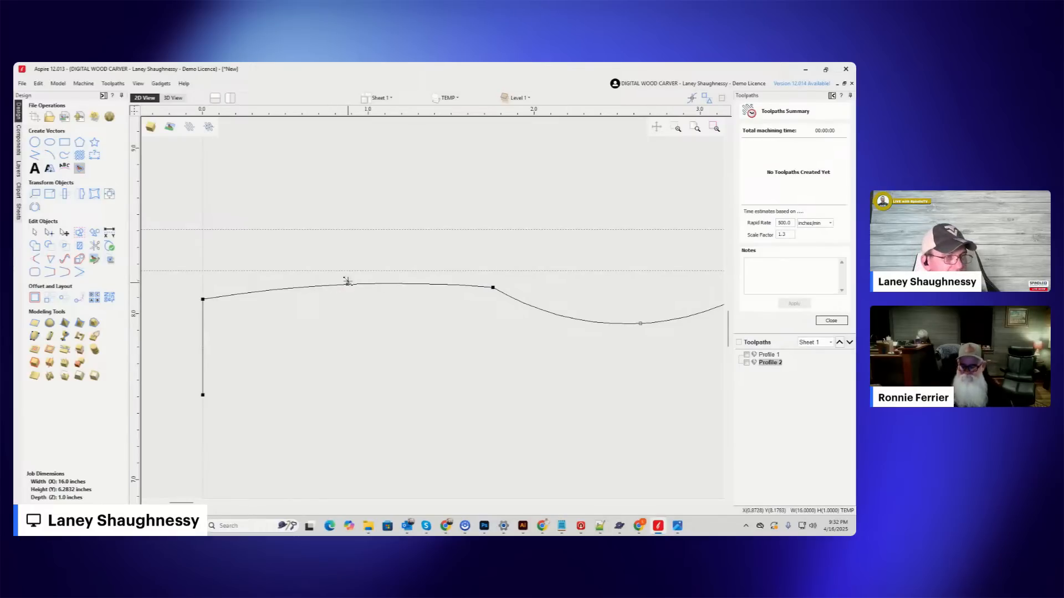
pyautogui.moveTo(347, 274); pyautogui.dragTo(347, 270)
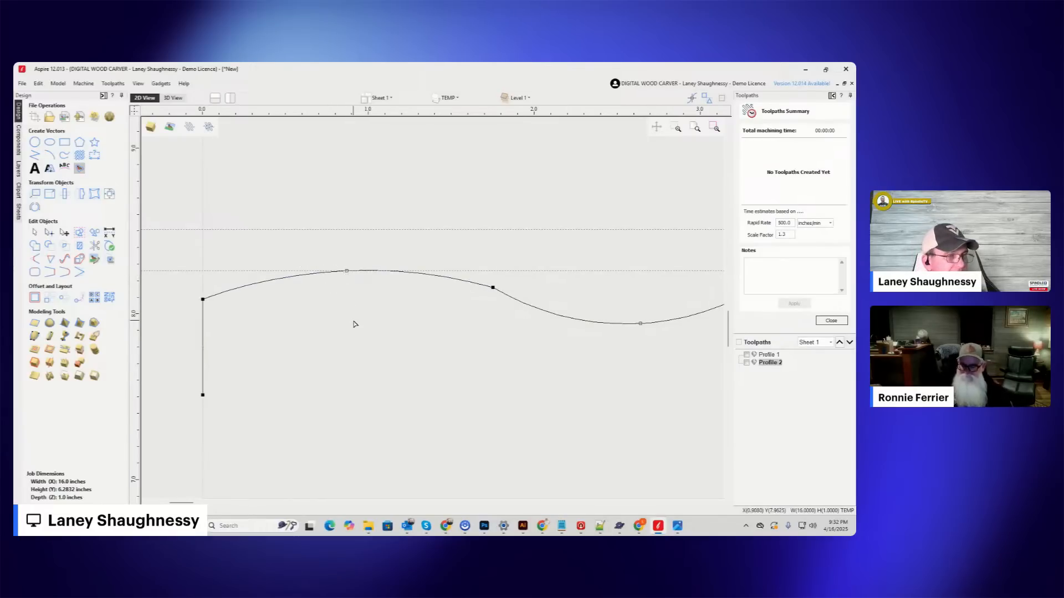
pyautogui.scroll(-2, 353, 323)
pyautogui.scroll(3, 356, 292)
pyautogui.scroll(2, 334, 286)
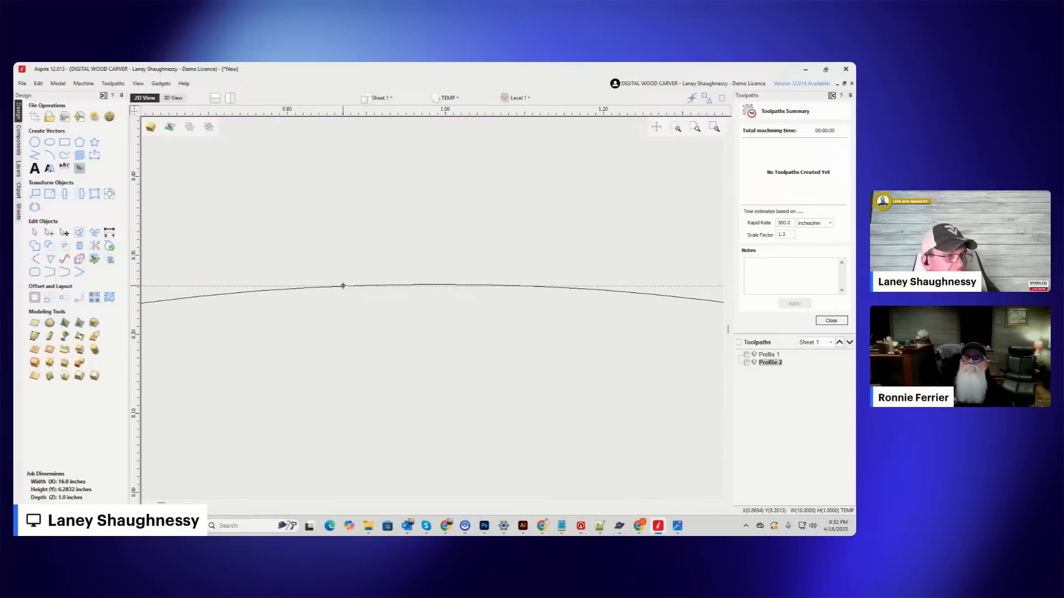
pyautogui.moveTo(342, 288); pyautogui.dragTo(342, 296)
pyautogui.scroll(1, 415, 302)
pyautogui.scroll(-5, 420, 297)
pyautogui.scroll(-1, 417, 298)
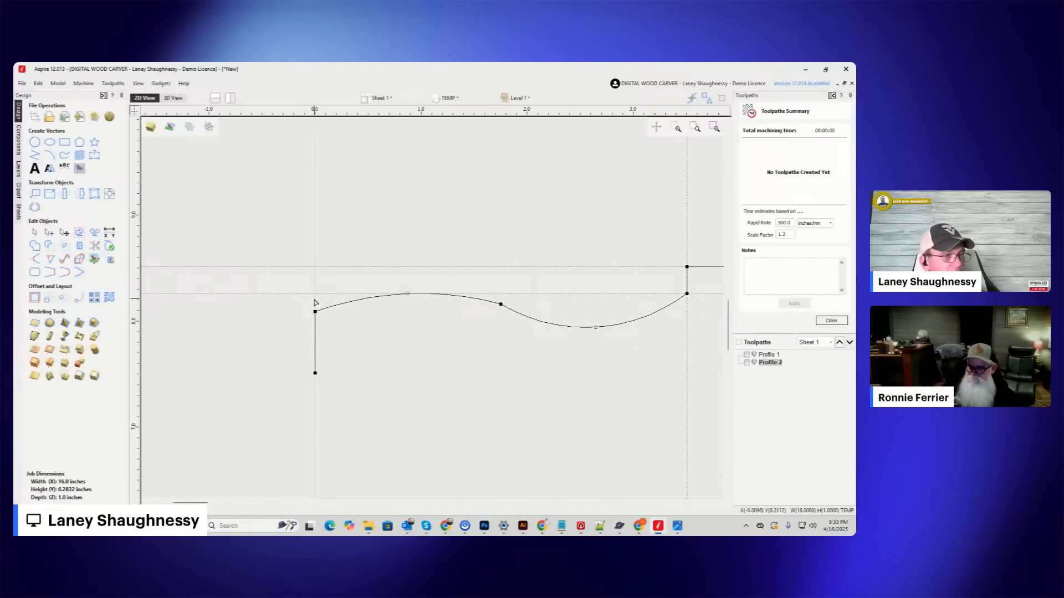
pyautogui.rightClick(502, 304)
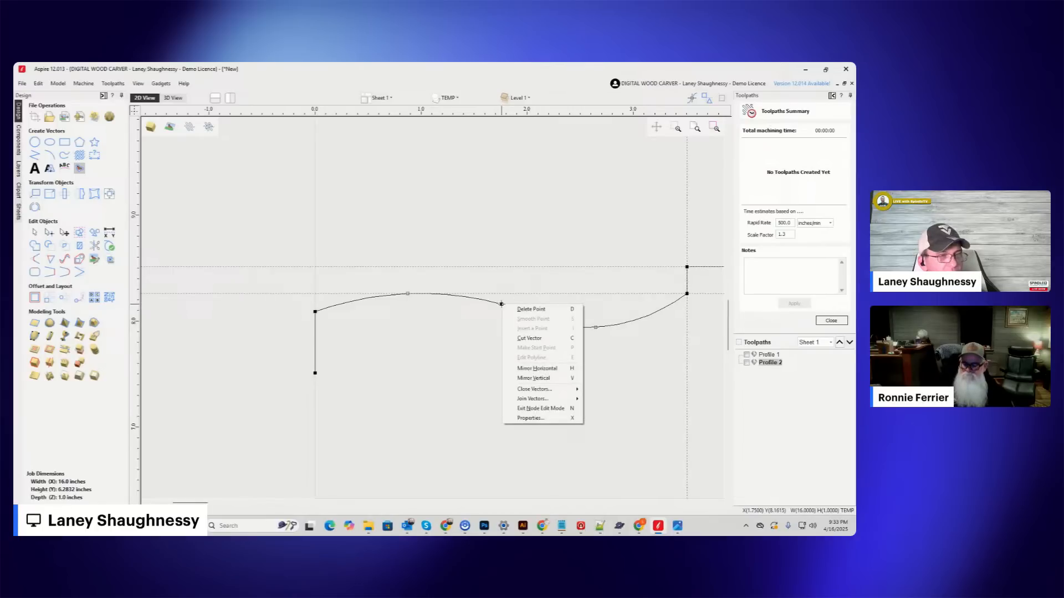
pyautogui.click(501, 305)
pyautogui.rightClick(501, 305)
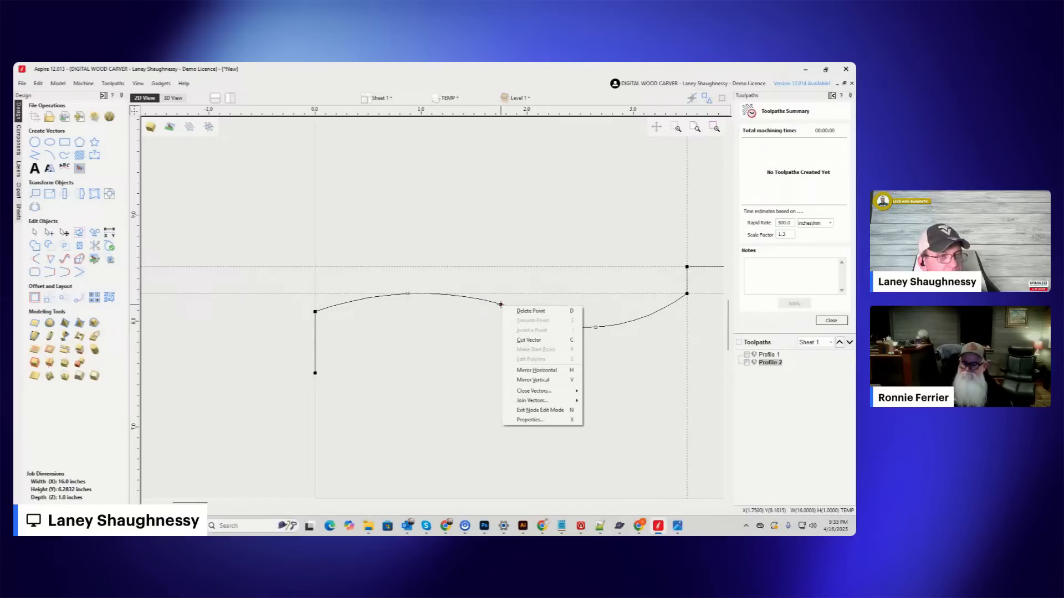
# Round the profile's left corner with a 0.0625 inch normal fillet, and hide the guide lines.
pyautogui.scroll(-5, 366, 287)
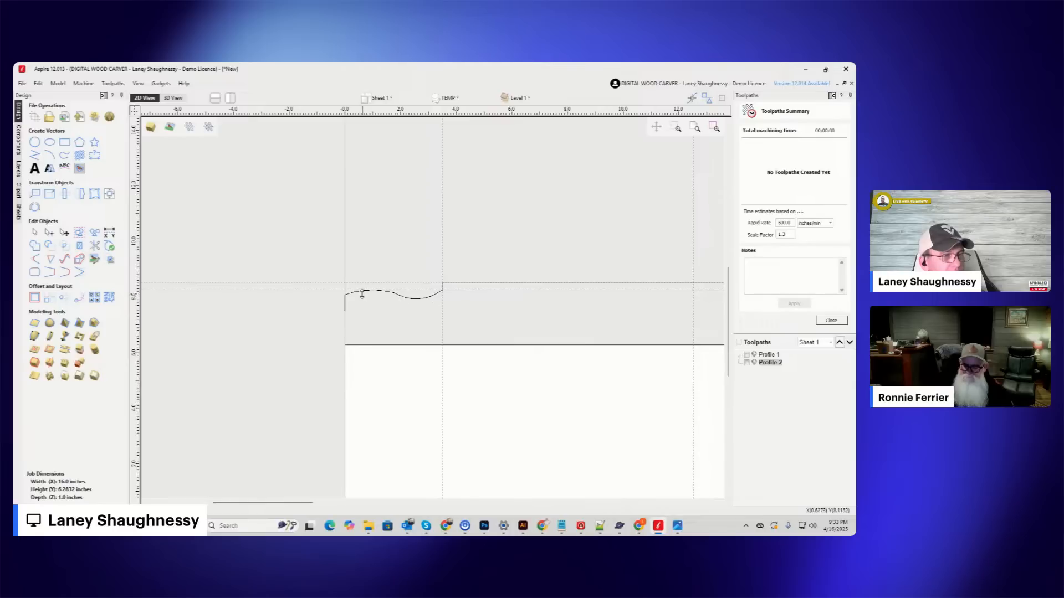
pyautogui.click(34, 259)
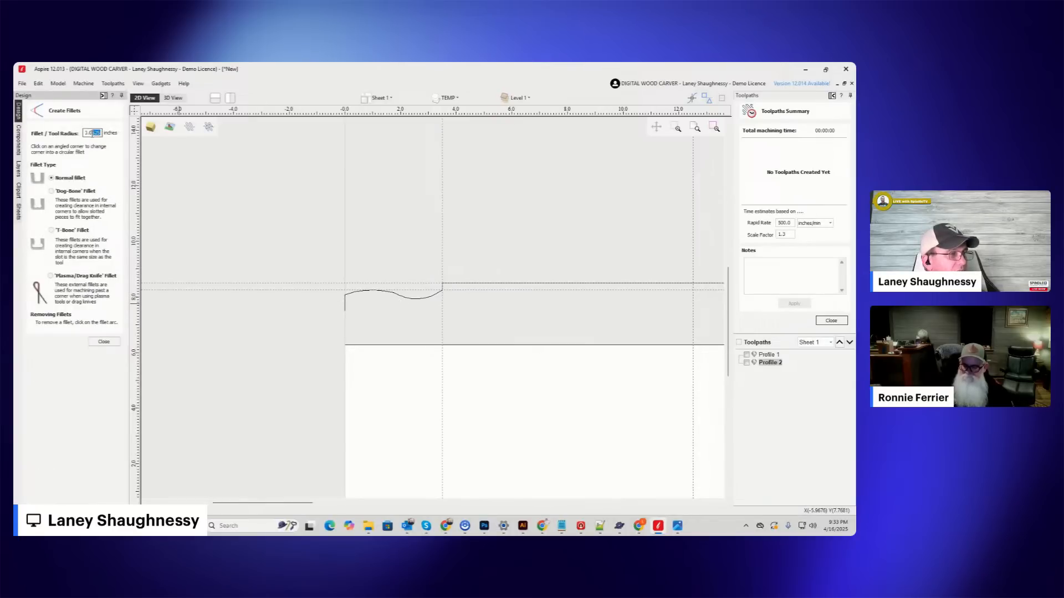
pyautogui.scroll(5, 408, 298)
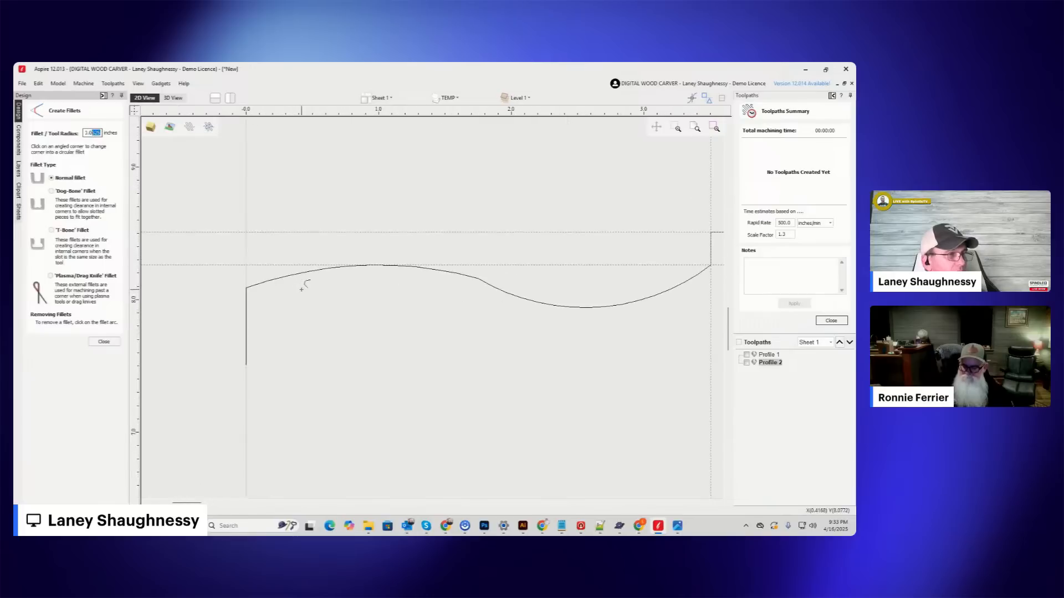
pyautogui.scroll(3, 214, 292)
pyautogui.scroll(3, 245, 287)
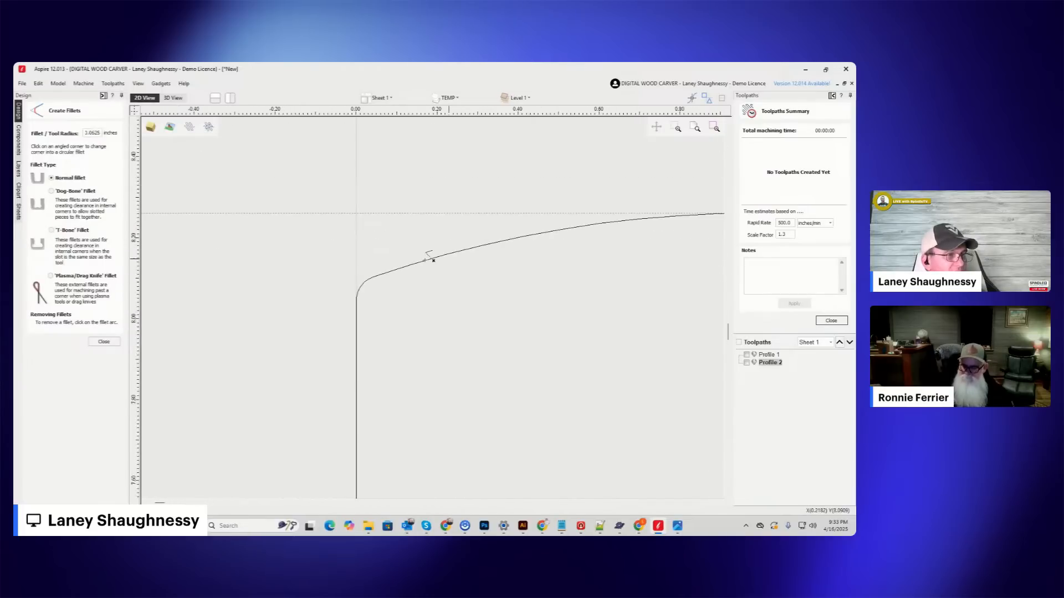
pyautogui.scroll(-8, 389, 273)
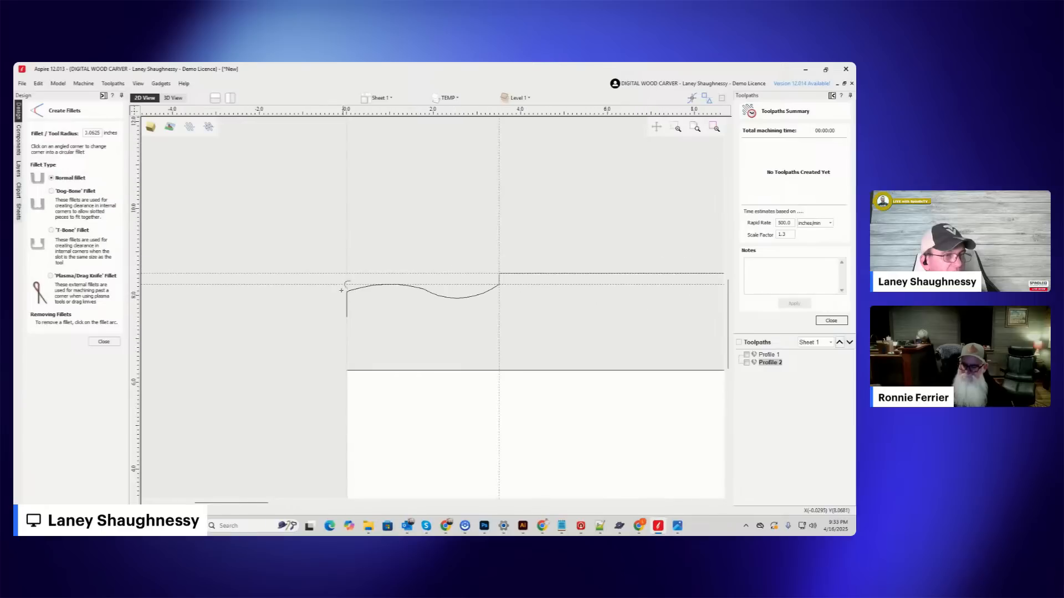
pyautogui.scroll(-1, 313, 280)
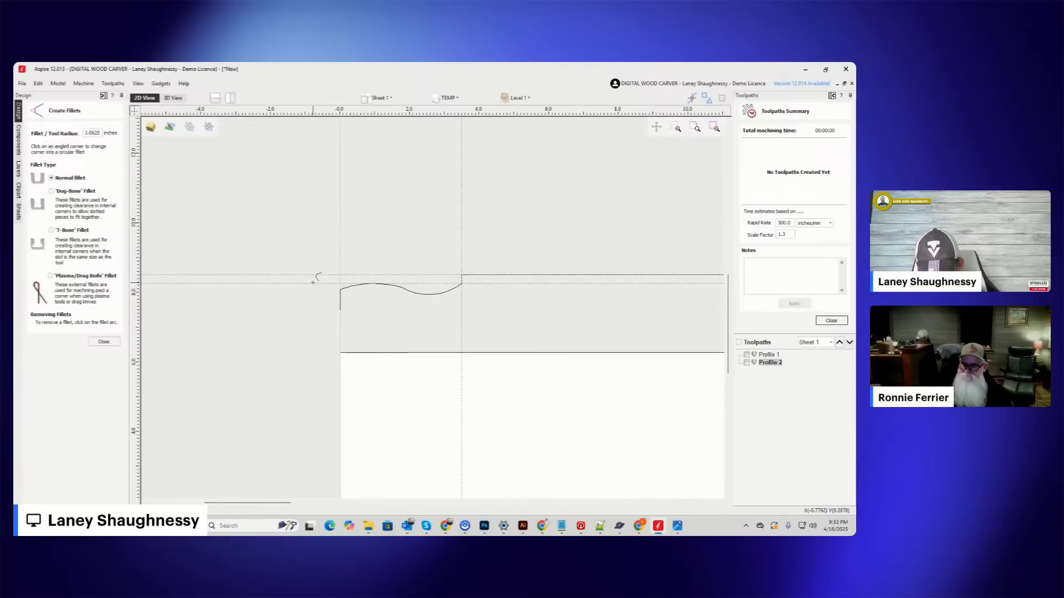
pyautogui.scroll(-5, 264, 258)
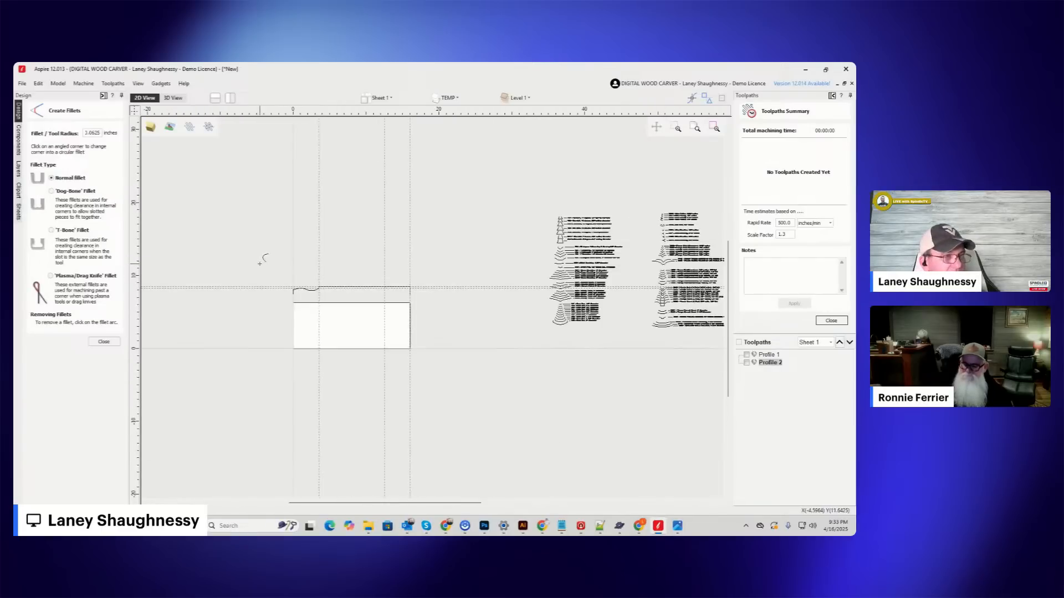
pyautogui.scroll(3, 357, 304)
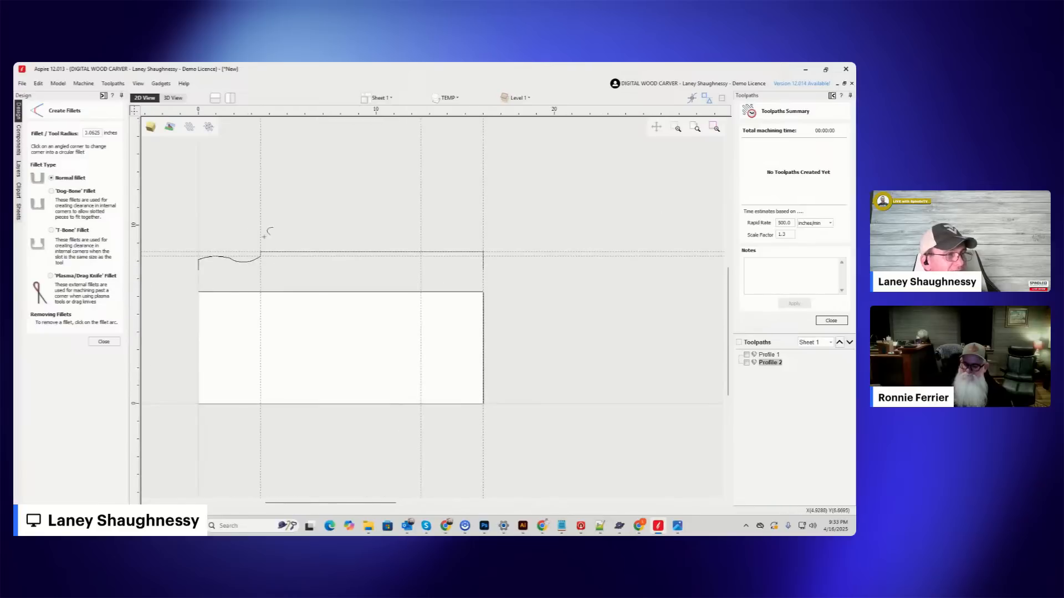
pyautogui.click(96, 341)
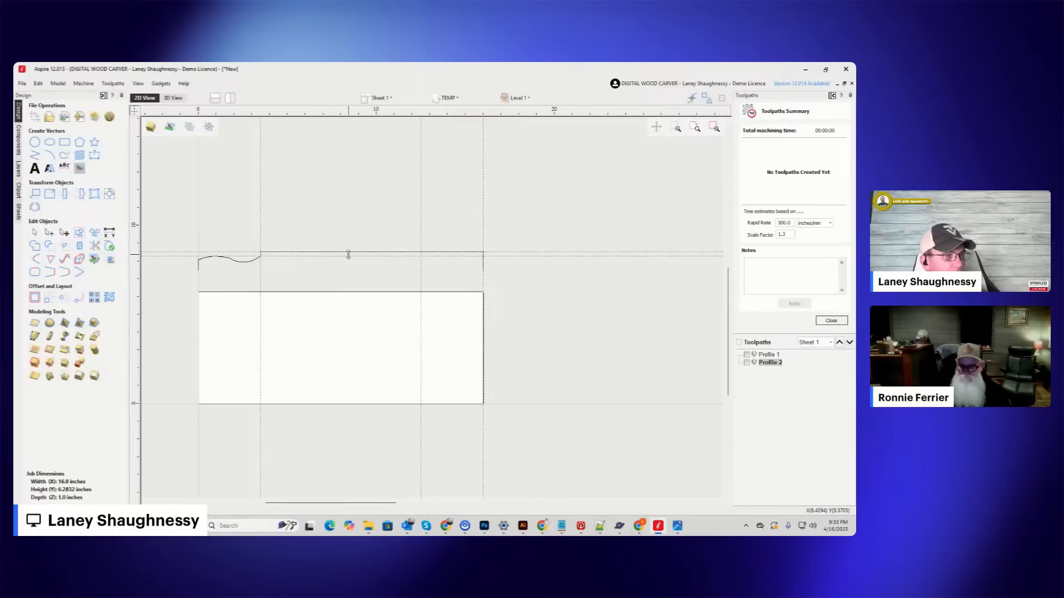
pyautogui.click(135, 110)
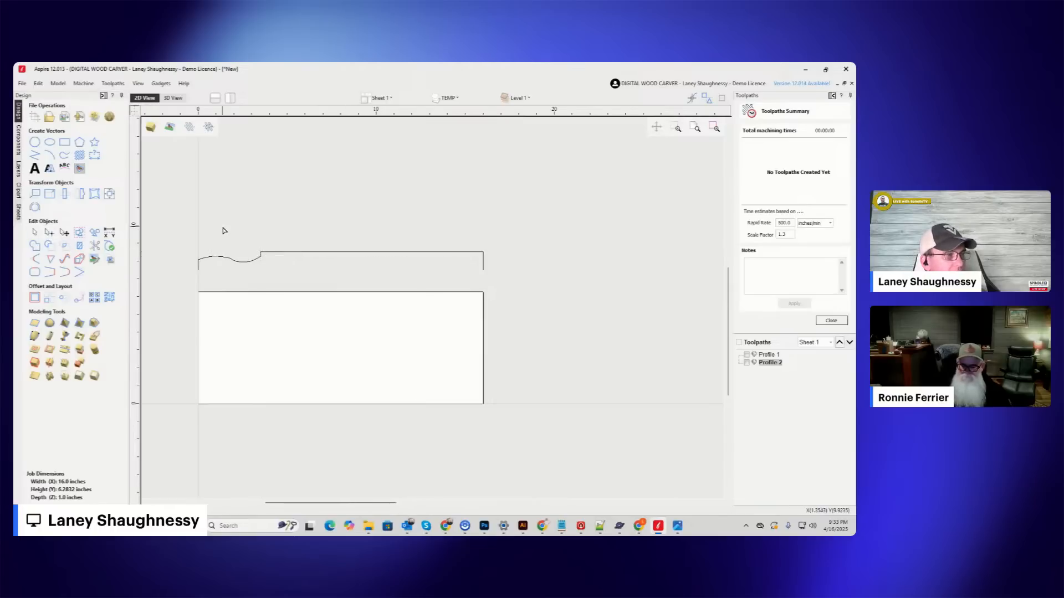
# Cut the profile at the midpoint of its straight upper line, X 9.75 inches, and undo the cut.
pyautogui.click(375, 253)
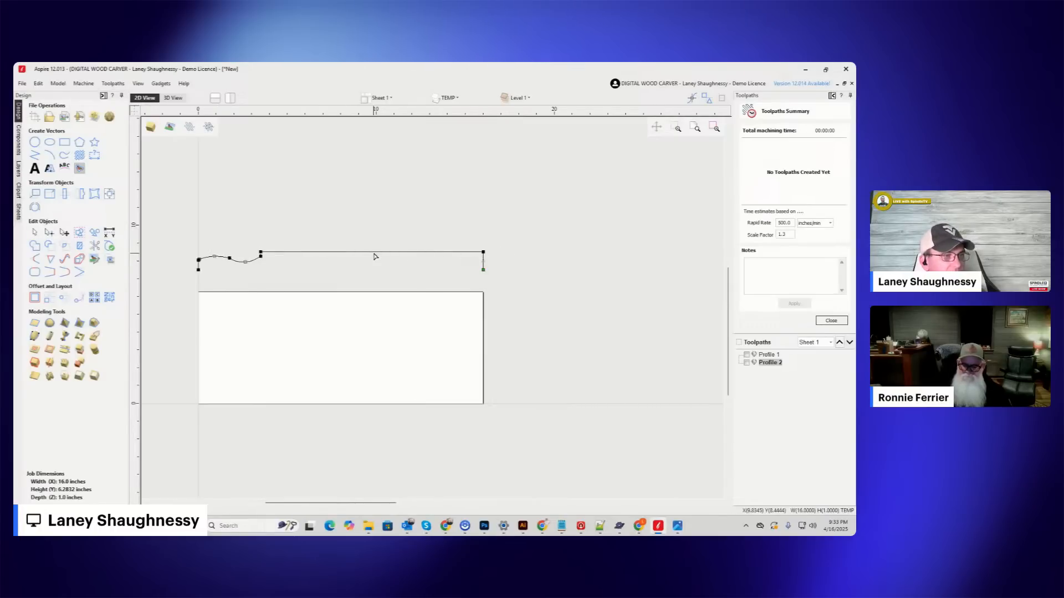
pyautogui.scroll(1, 373, 254)
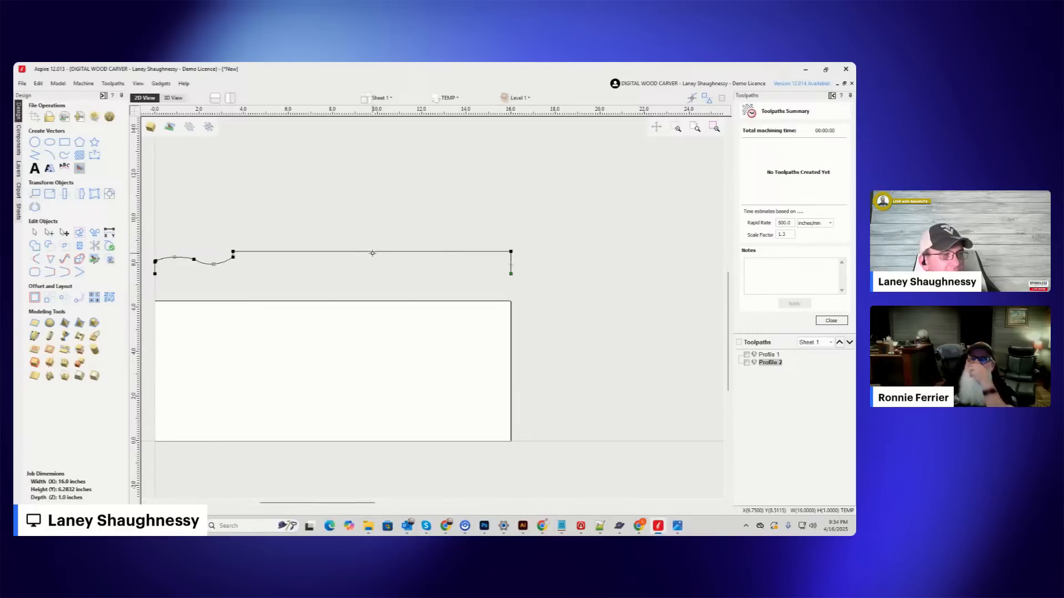
pyautogui.rightClick(372, 253)
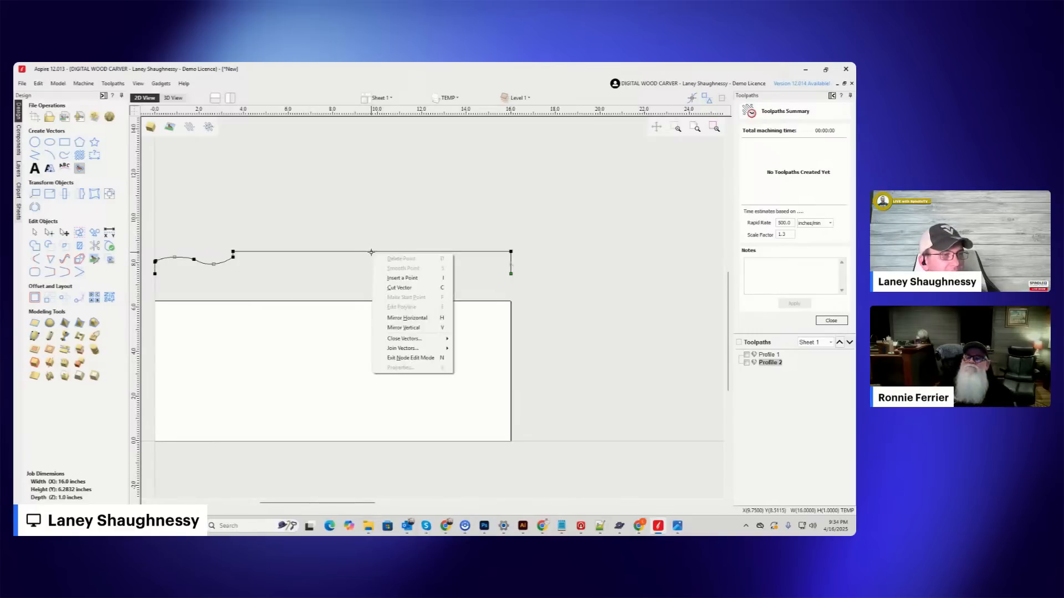
pyautogui.click(399, 287)
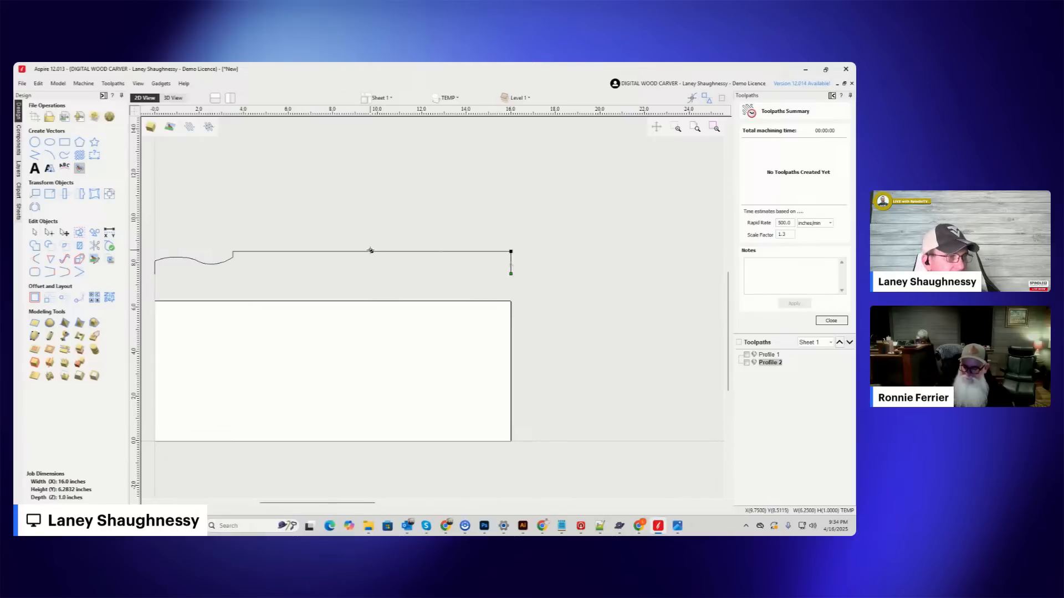
pyautogui.scroll(-2, 380, 255)
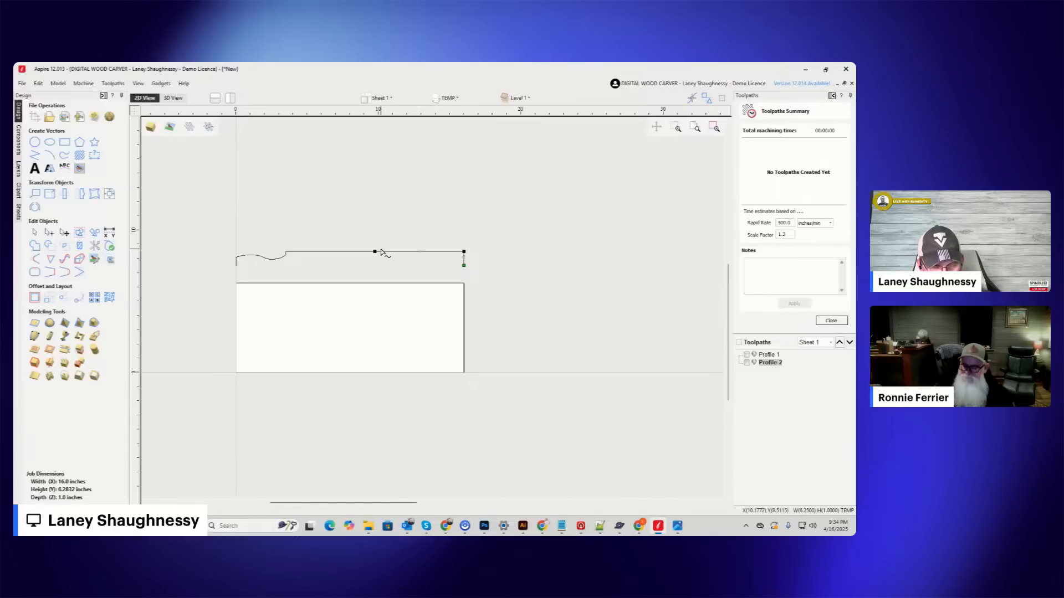
pyautogui.hotkey('ctrl', 'z')
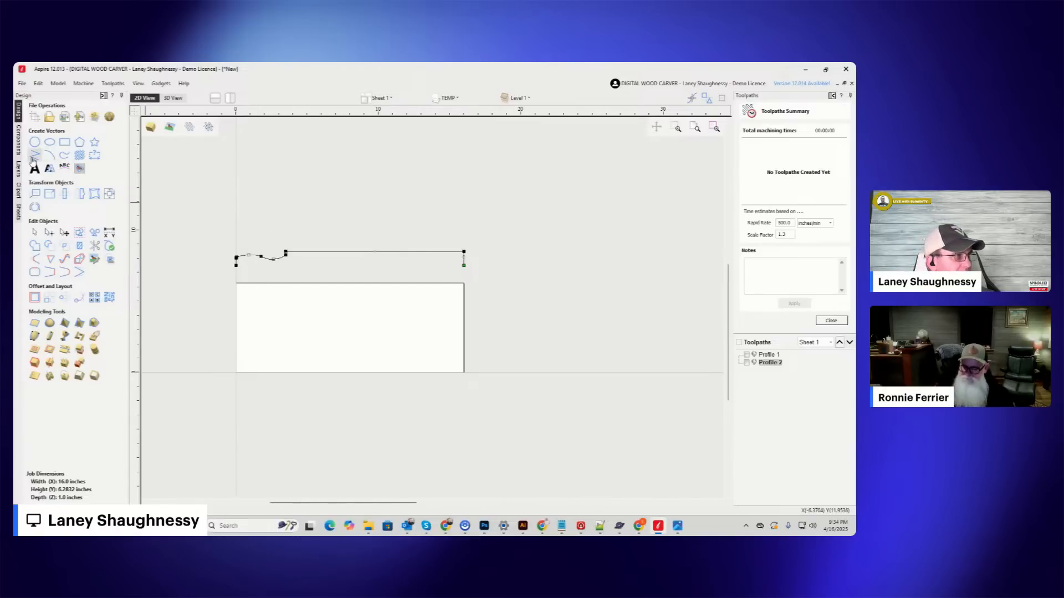
# Draw a 16 inch horizontal helper line from the profile's upper right corner to X 0.
pyautogui.click(465, 252)
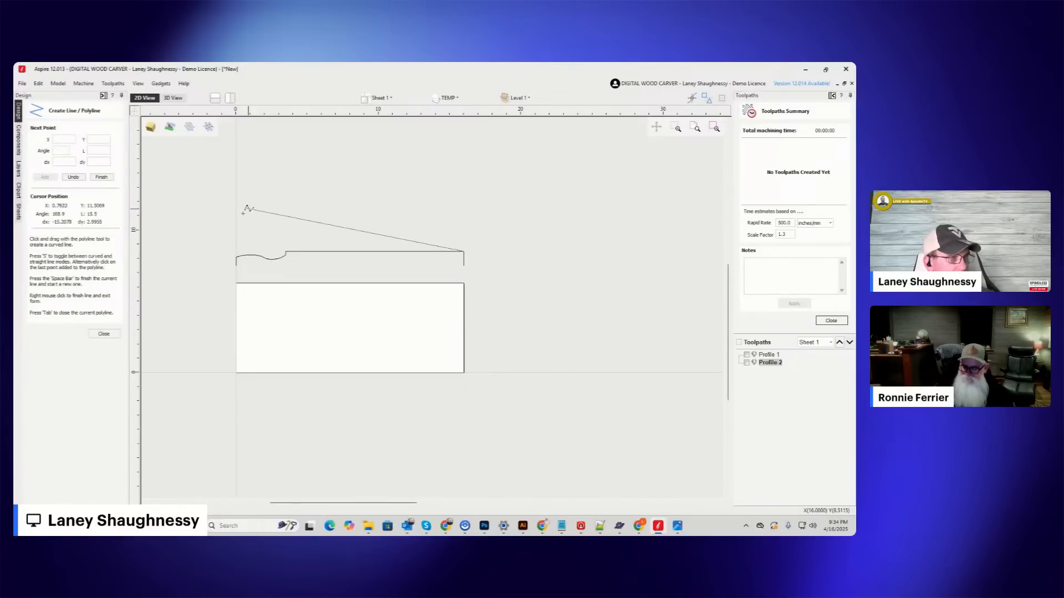
pyautogui.click(236, 249)
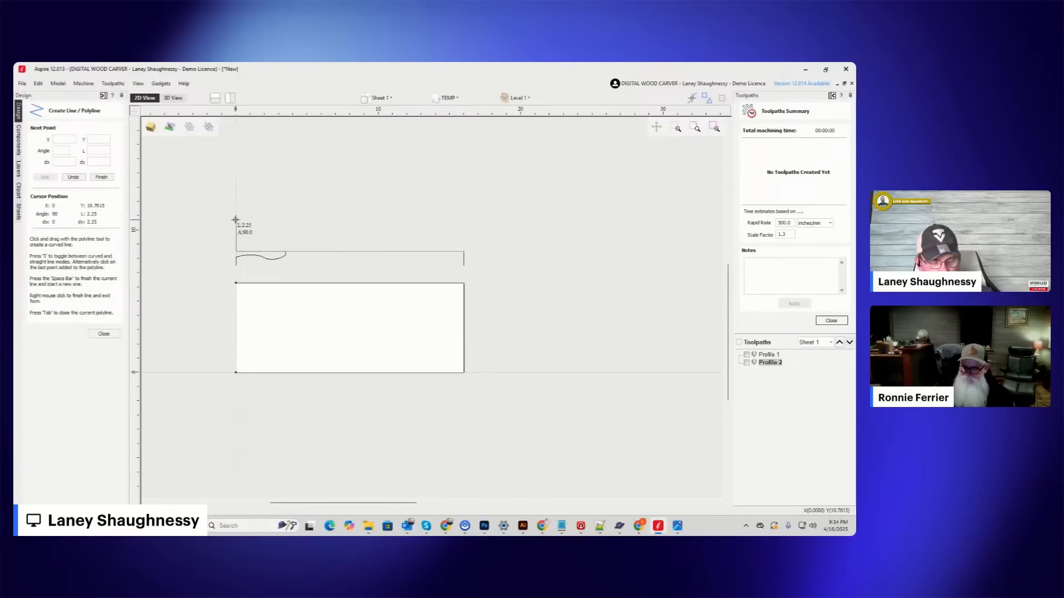
pyautogui.press('space')
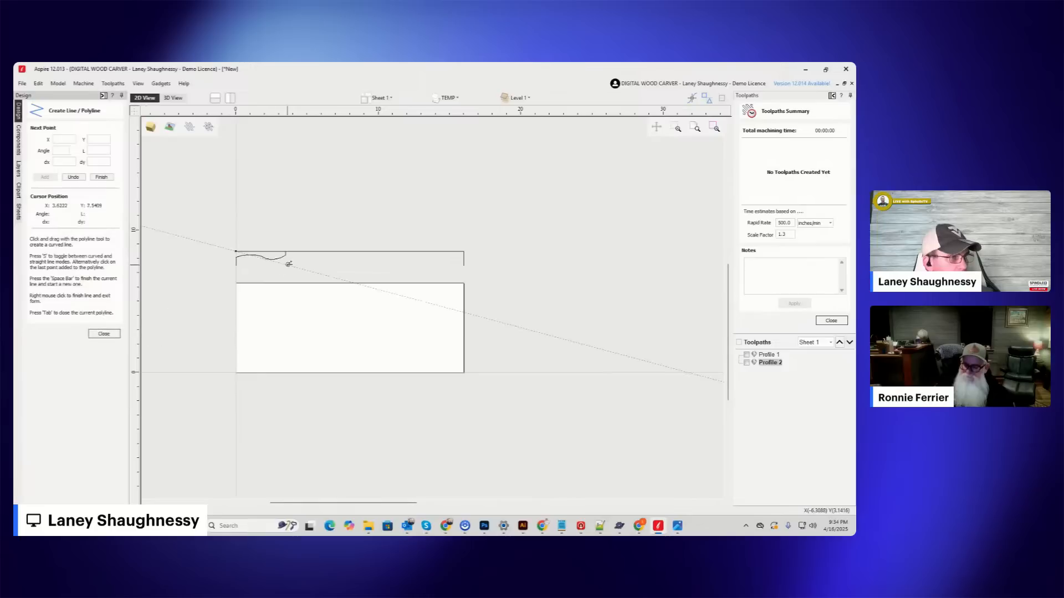
# Draw a 1.75 inch vertical line upward from the horizontal line's midpoint at X 8 inches, and finish drawing.
pyautogui.click(350, 252)
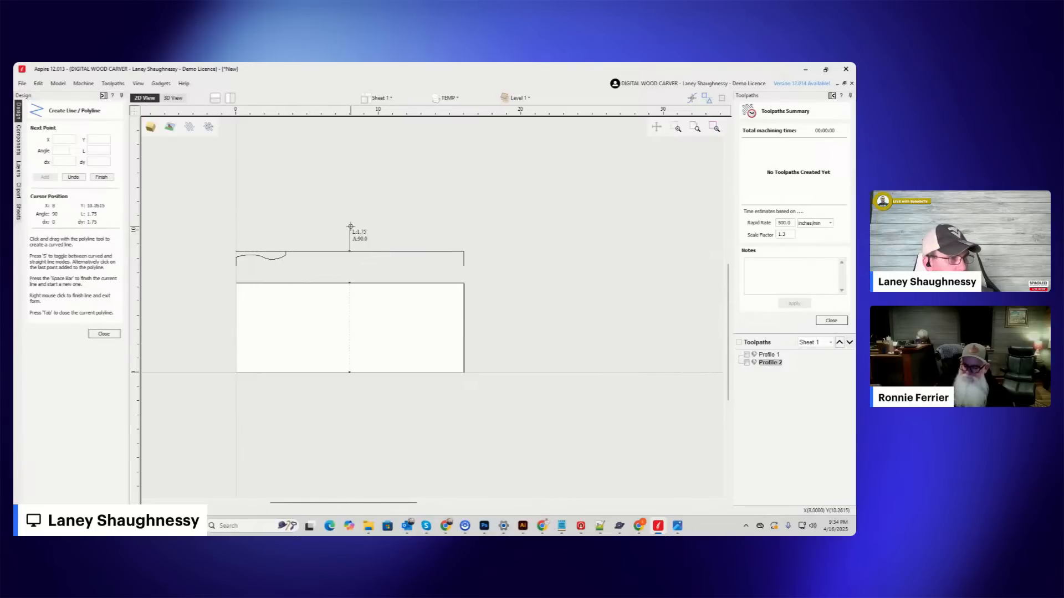
pyautogui.click(350, 226)
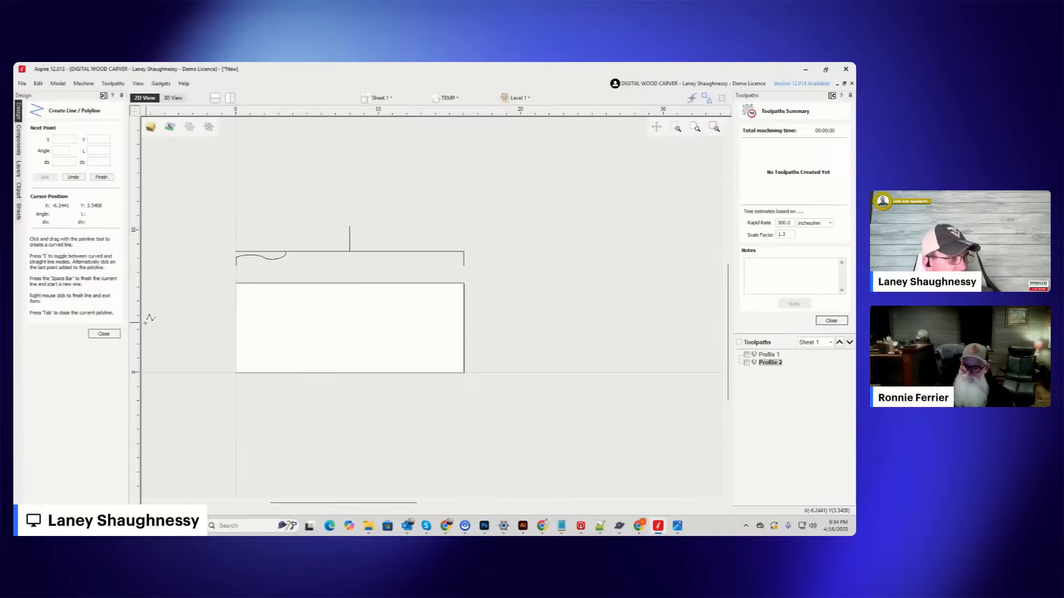
pyautogui.click(103, 334)
# Delete the 16 inch horizontal helper line and cut the profile where the vertical centre line meets it at X 8 inches.
pyautogui.click(270, 254)
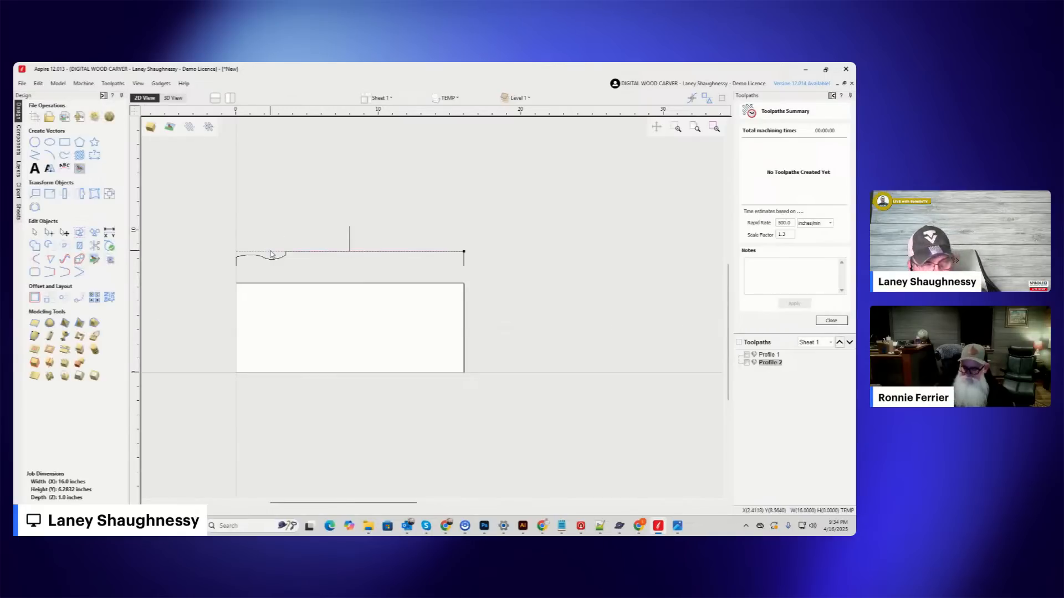
pyautogui.scroll(4, 355, 249)
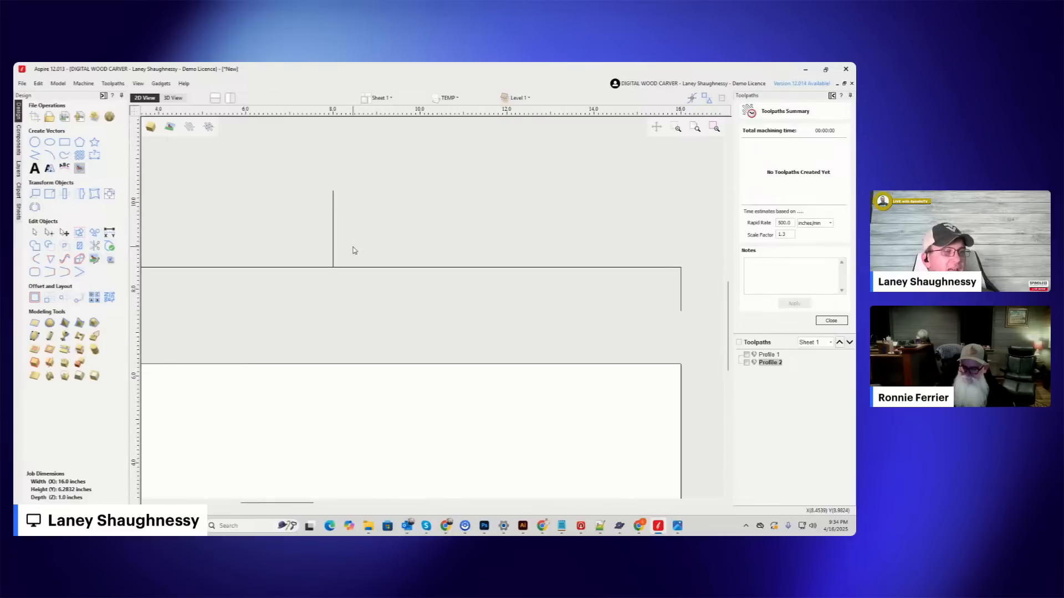
pyautogui.scroll(1, 353, 251)
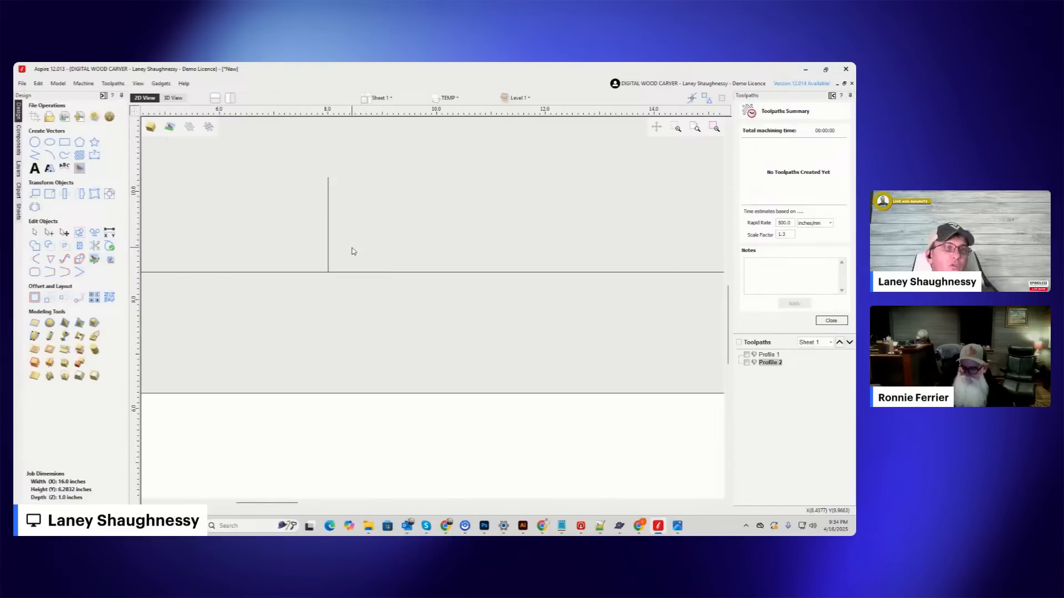
pyautogui.click(312, 274)
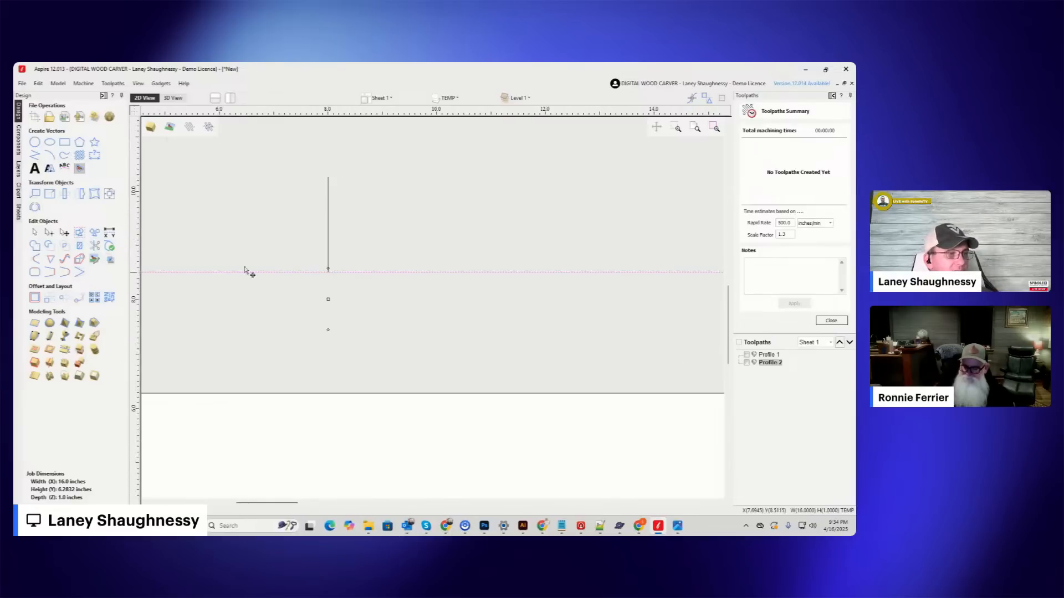
pyautogui.click(51, 234)
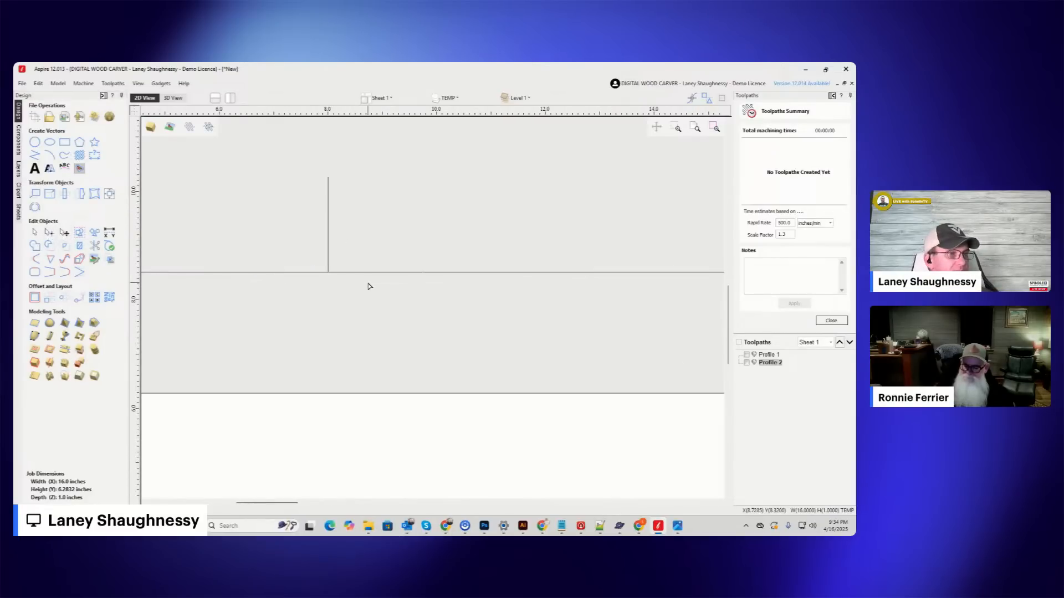
pyautogui.scroll(-4, 387, 272)
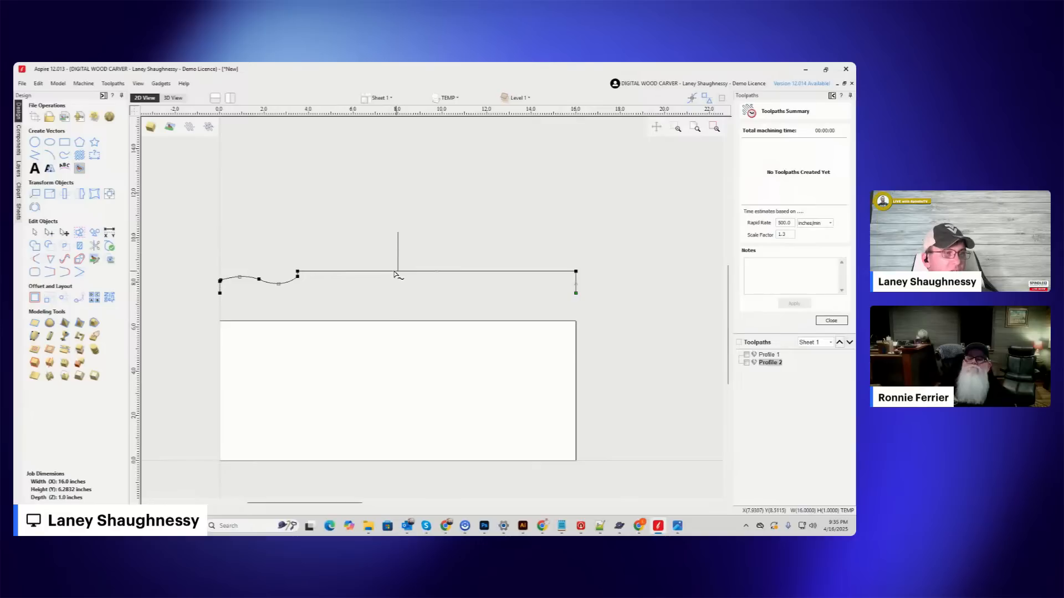
pyautogui.scroll(3, 406, 275)
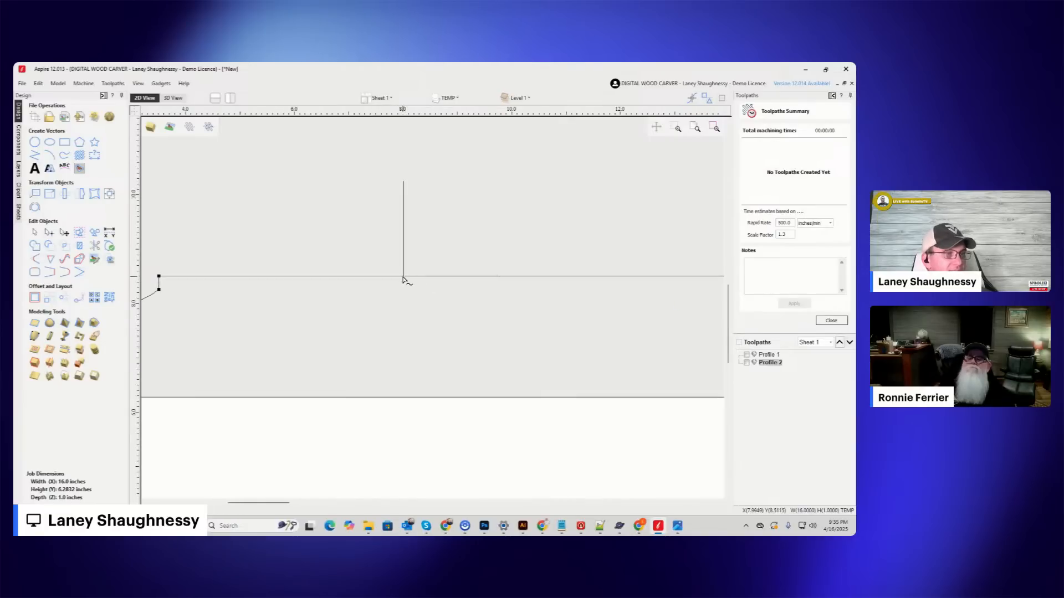
pyautogui.rightClick(403, 279)
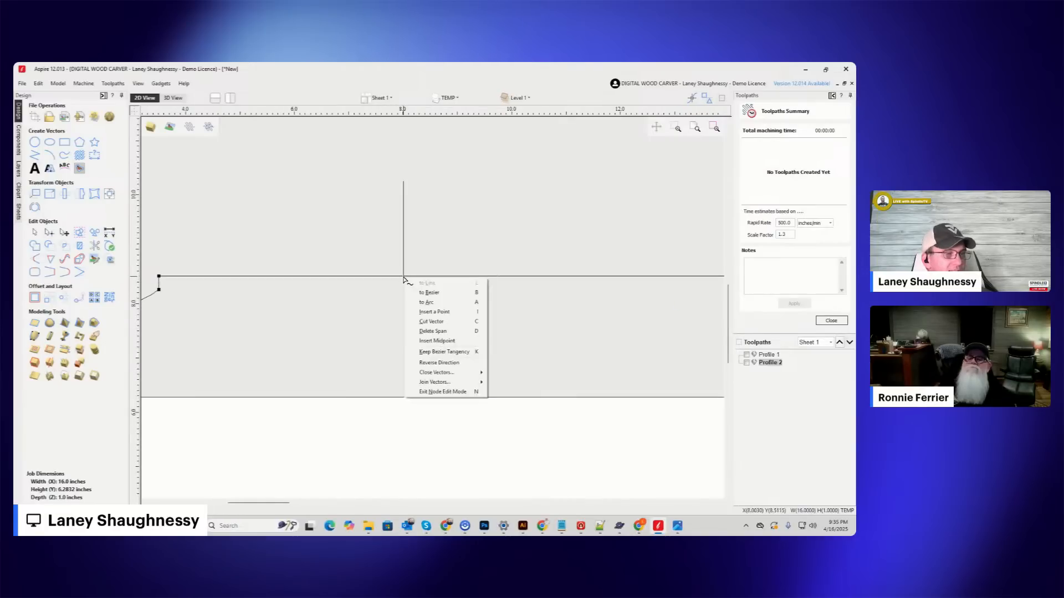
pyautogui.click(419, 321)
pyautogui.scroll(-5, 260, 241)
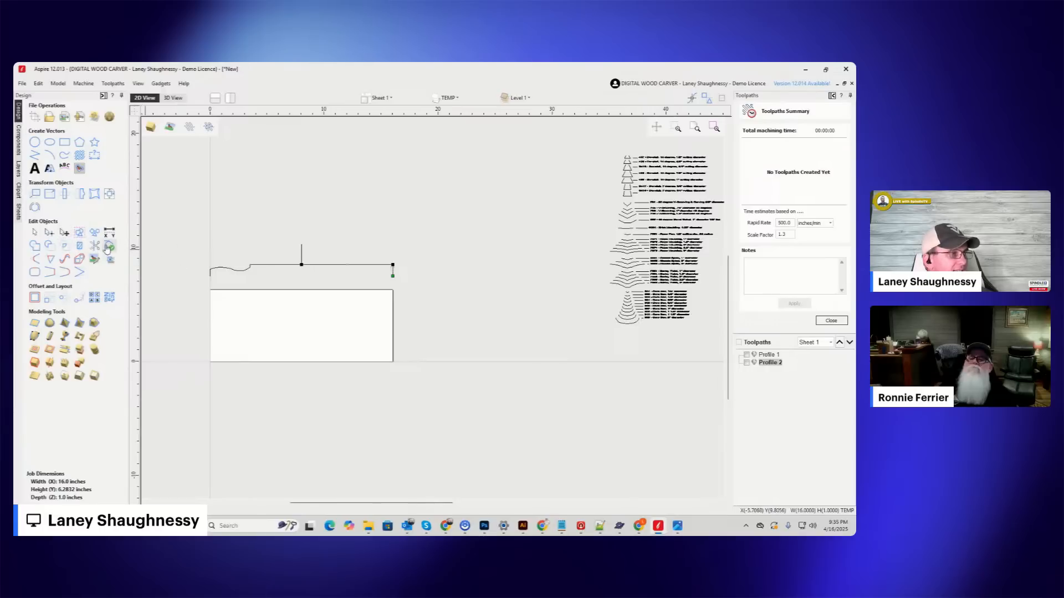
# Mirror the cut profile's left half to the right, creating a mirrored copy.
pyautogui.click(34, 232)
pyautogui.click(239, 272)
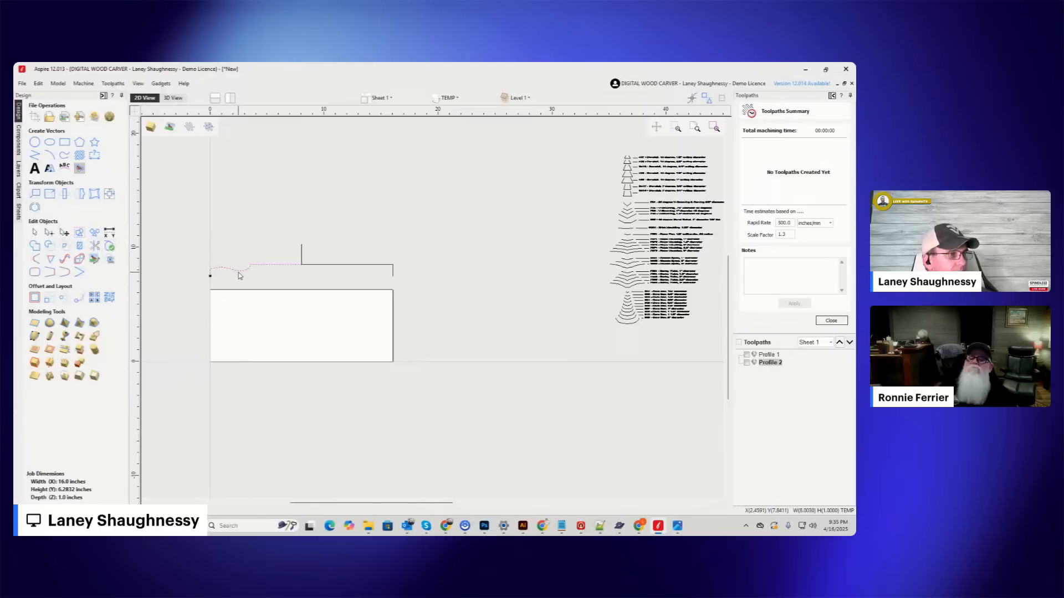
pyautogui.click(82, 194)
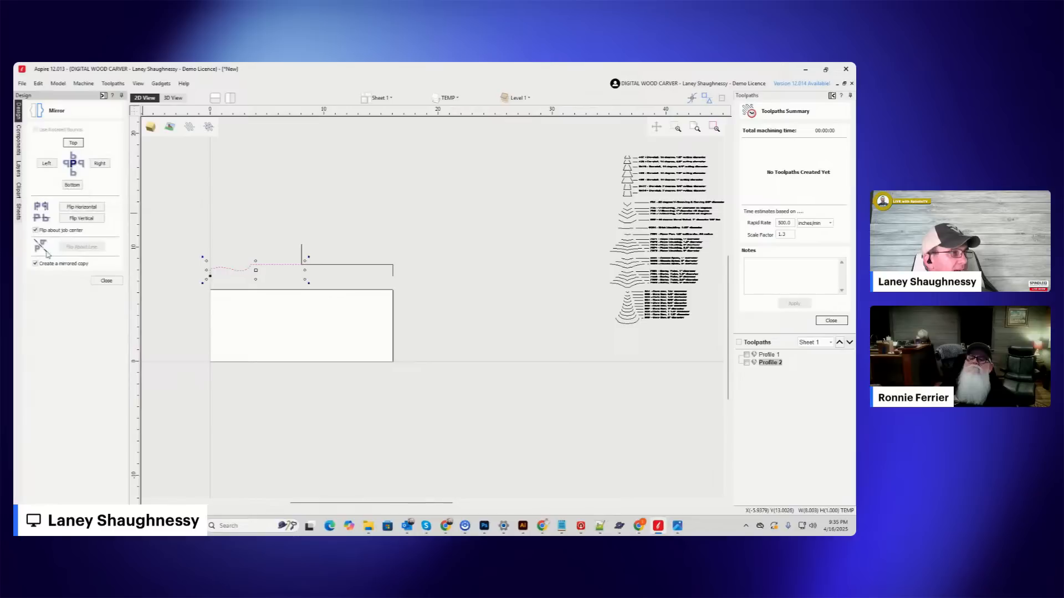
pyautogui.click(100, 164)
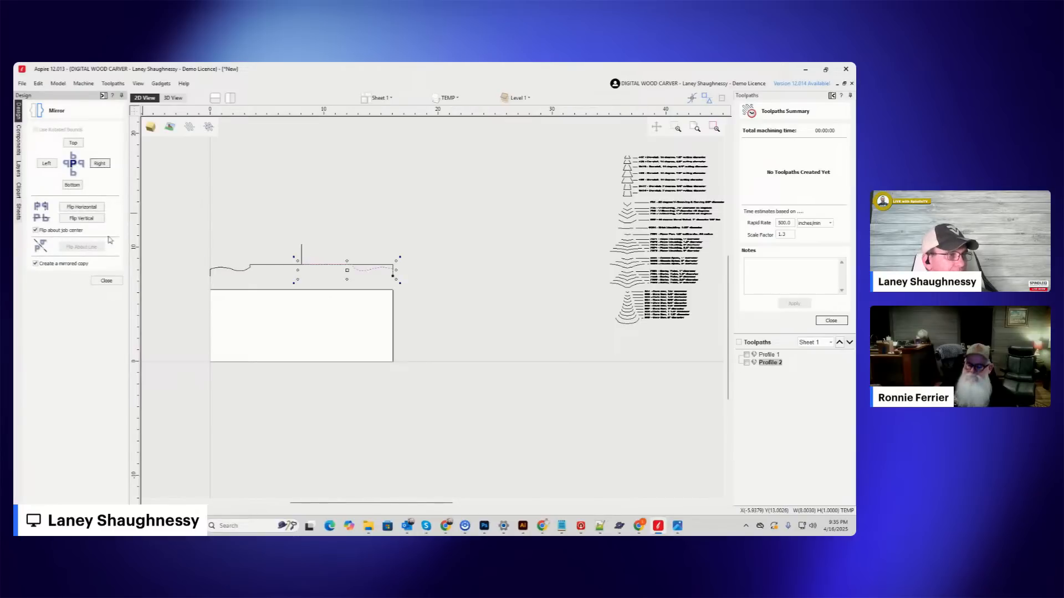
pyautogui.click(107, 281)
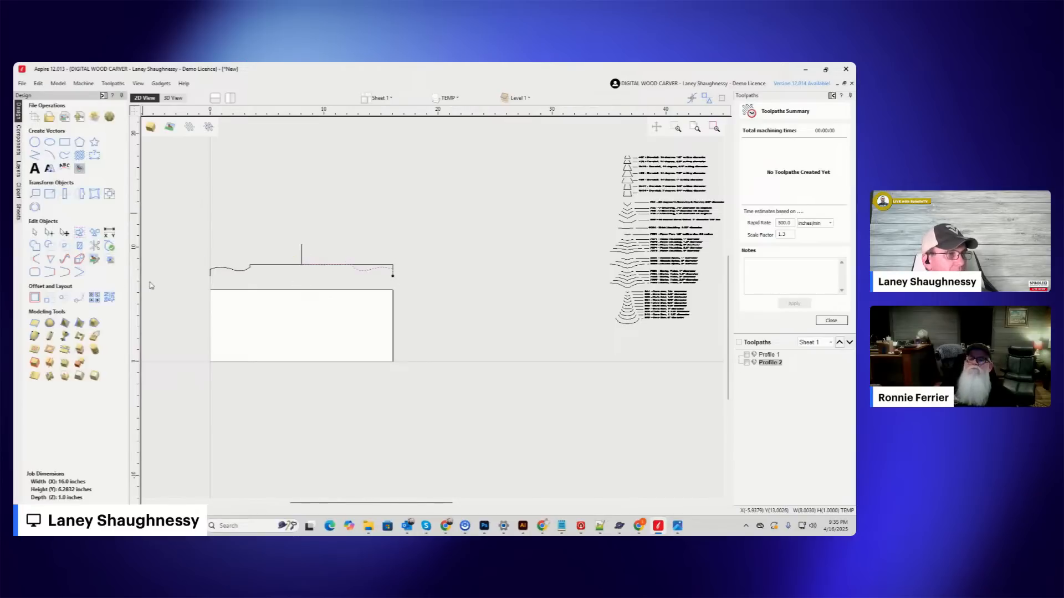
# Delete the vertical centre line and the old straight right half of the profile.
pyautogui.click(302, 256)
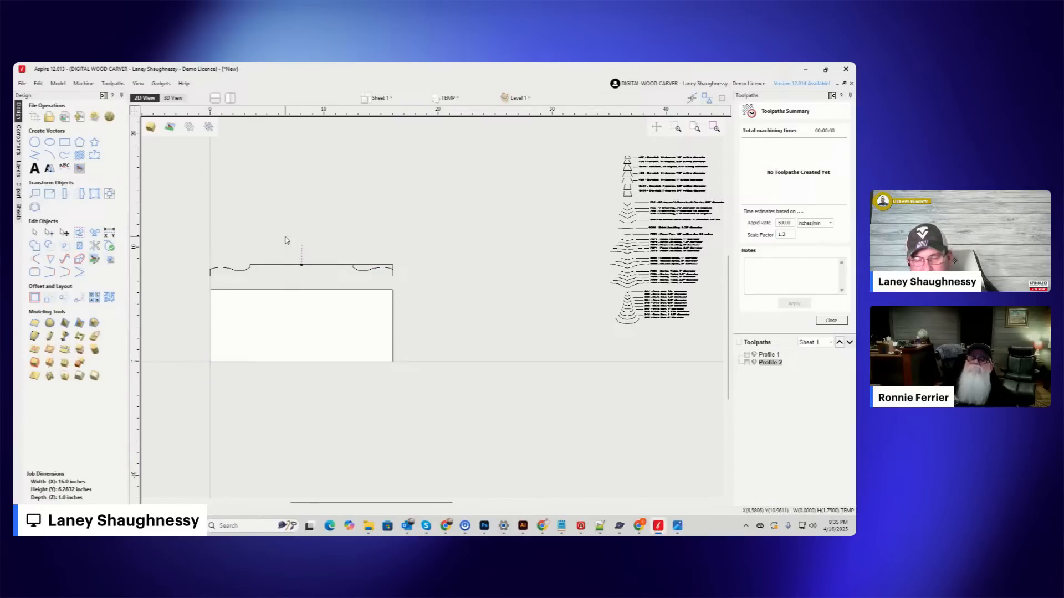
pyautogui.press('Delete')
pyautogui.click(361, 268)
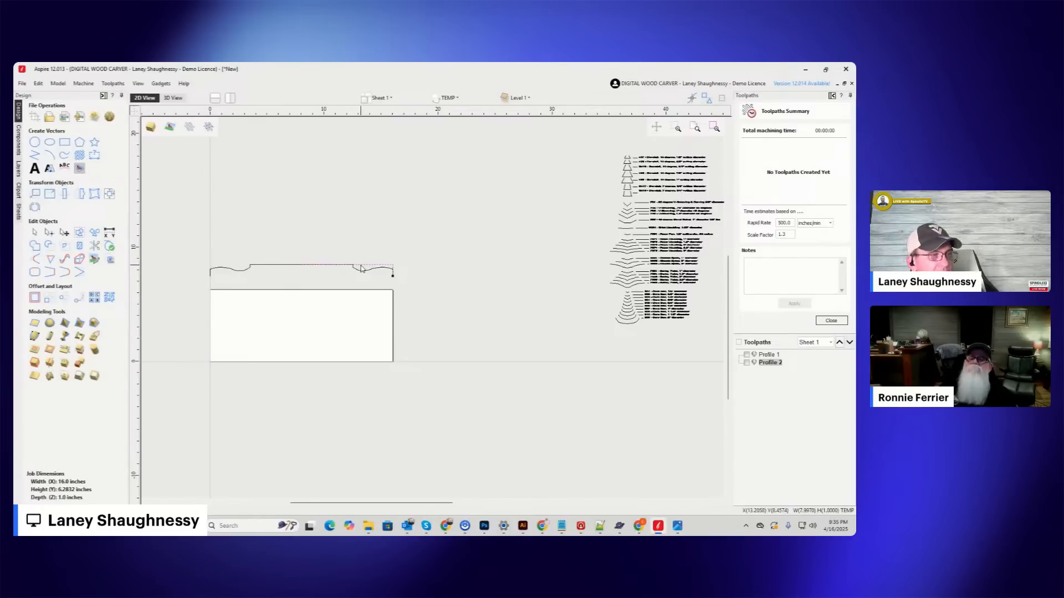
pyautogui.press('Escape')
# Join the left half and its mirrored copy into a single open profile vector.
pyautogui.moveTo(333, 272); pyautogui.dragTo(264, 256)
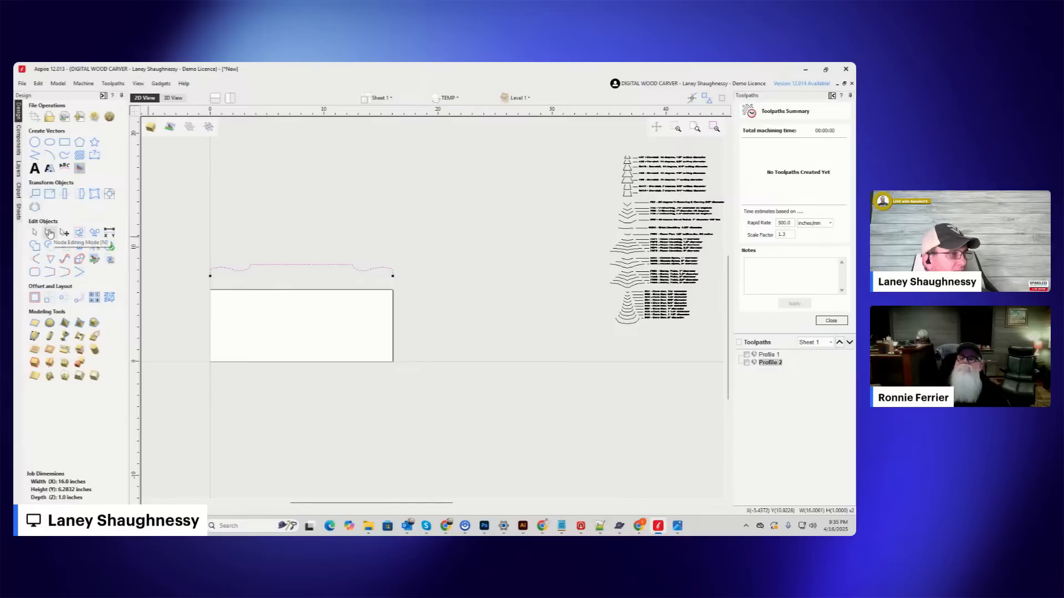
pyautogui.click(35, 272)
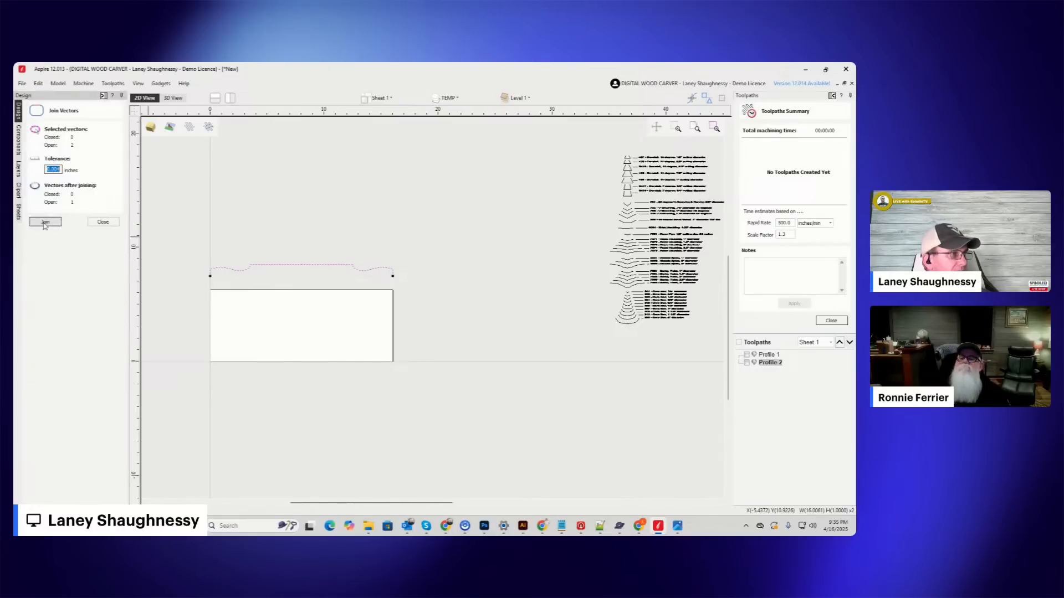
pyautogui.click(114, 220)
pyautogui.scroll(-5, 237, 261)
pyautogui.scroll(4, 241, 311)
pyautogui.scroll(3, 176, 383)
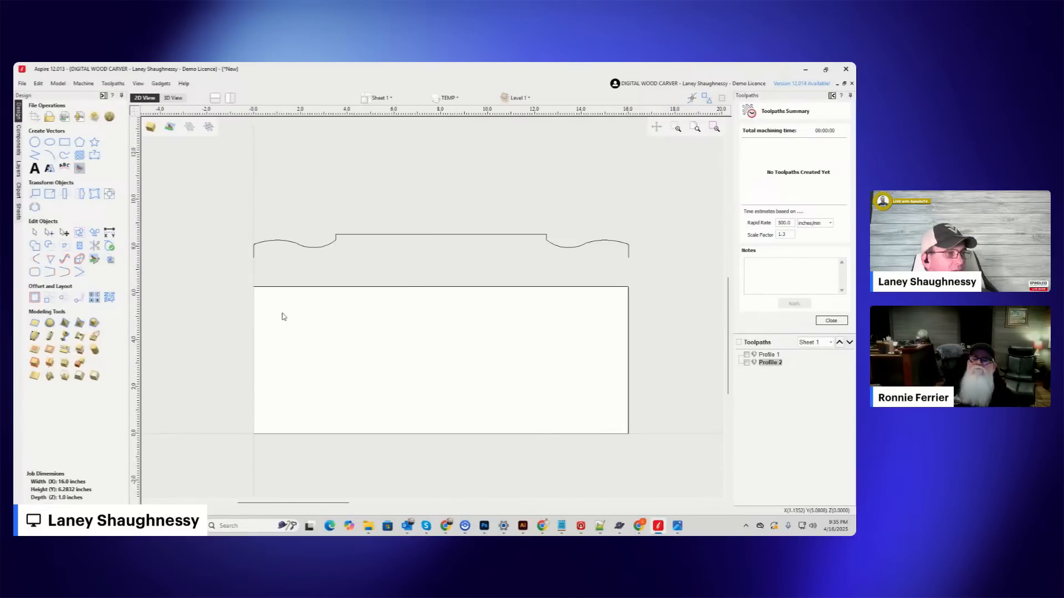
pyautogui.click(340, 240)
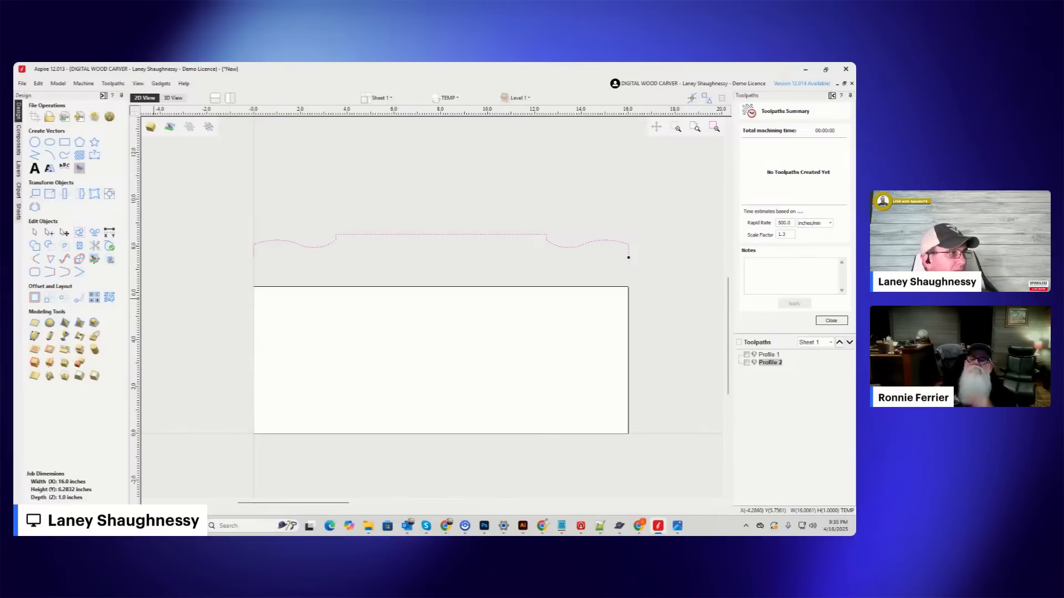
# Draw two separate vertical lines along the job's left and right edges, at X 0 and X 16 inches, over its full height.
pyautogui.click(34, 155)
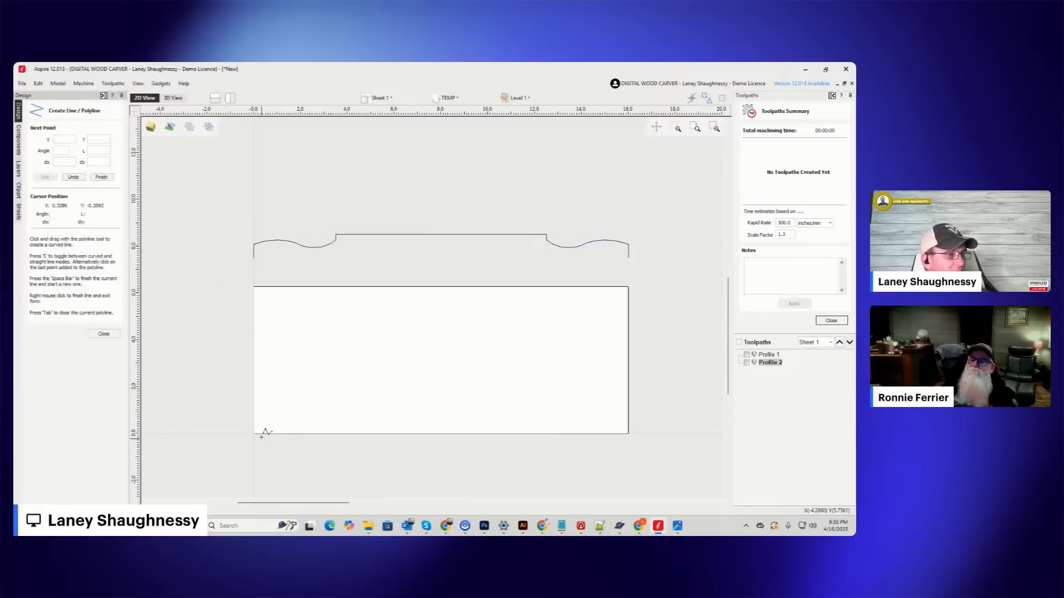
pyautogui.click(253, 287)
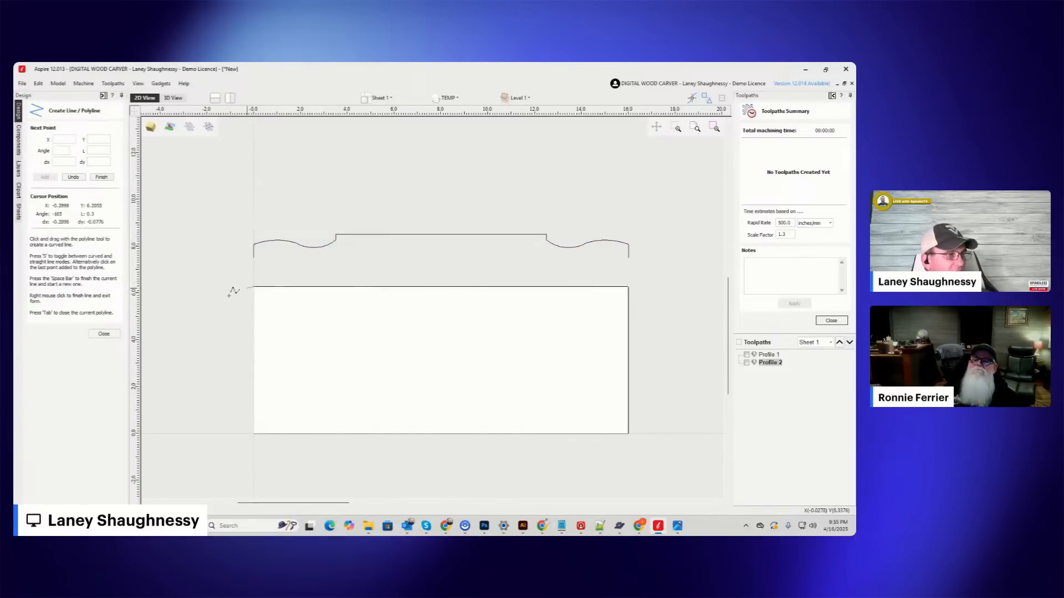
pyautogui.click(254, 434)
pyautogui.press('space')
pyautogui.click(628, 286)
pyautogui.click(630, 434)
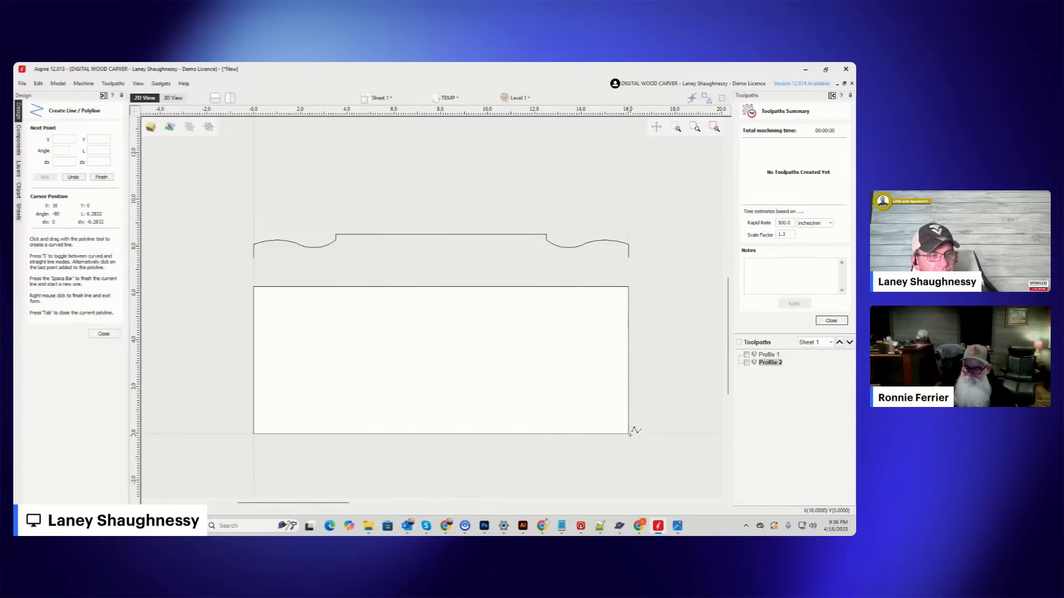
pyautogui.click(104, 334)
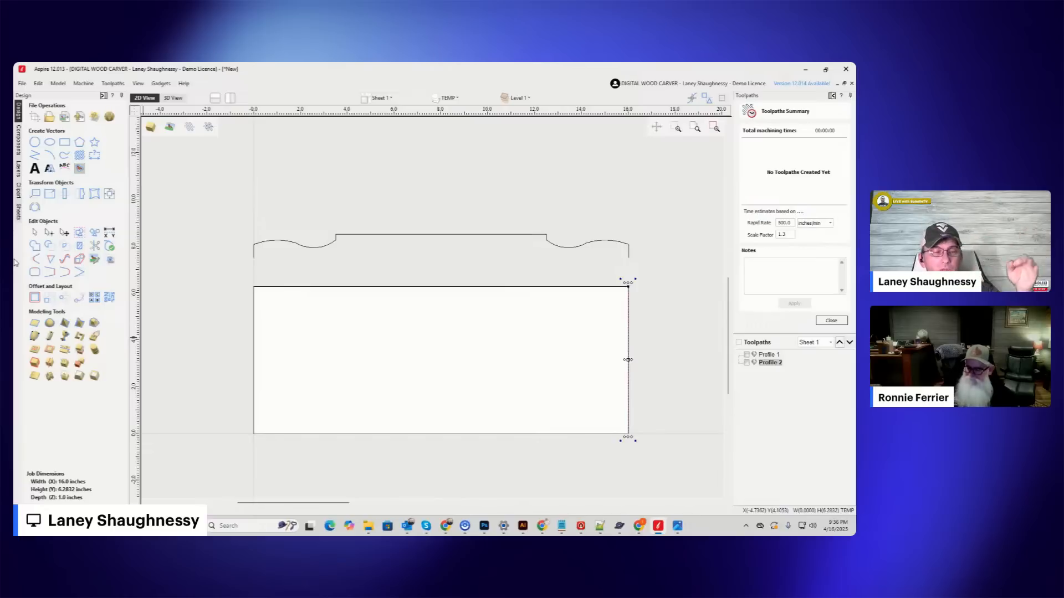
# Create a Two Rail Sweep with the two vertical edge lines as drive rails and the joined turning profile as cross section.
pyautogui.click(35, 233)
pyautogui.click(254, 323)
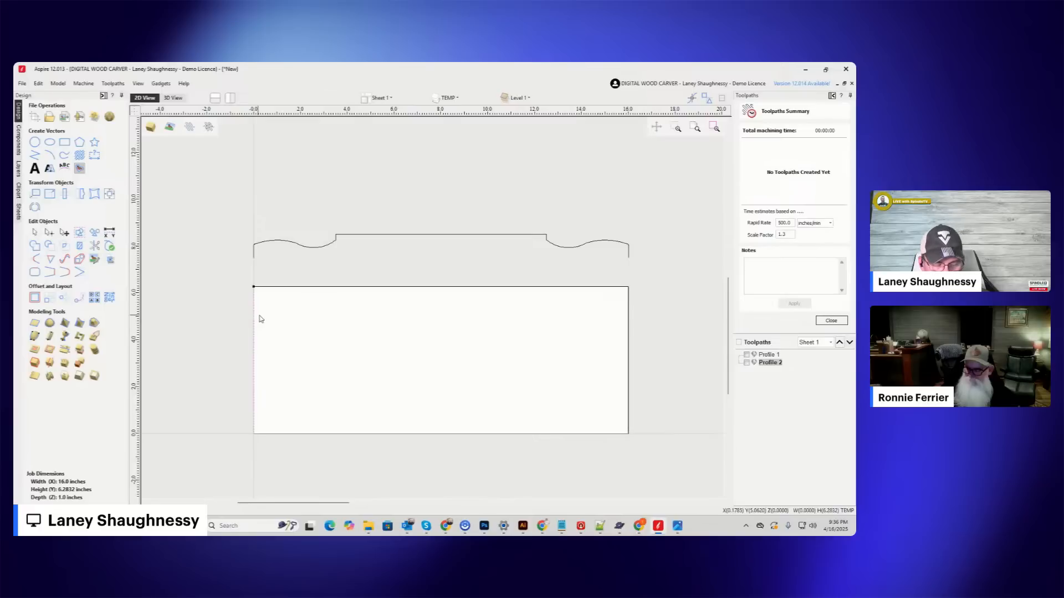
pyautogui.keyDown('shift'); pyautogui.click(629, 341); pyautogui.keyUp('shift')
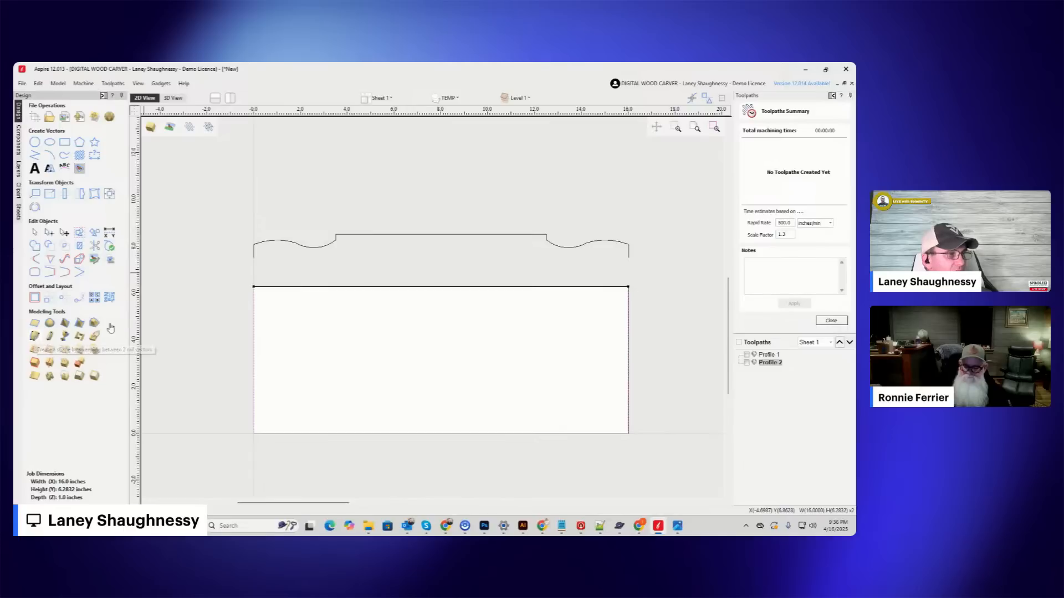
pyautogui.click(35, 336)
pyautogui.click(104, 138)
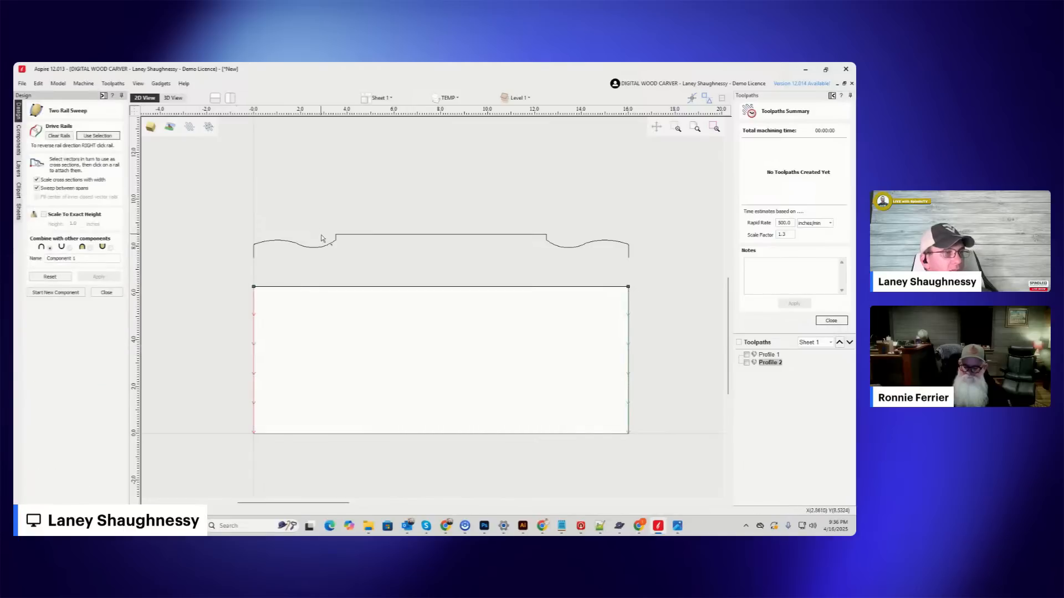
pyautogui.click(335, 245)
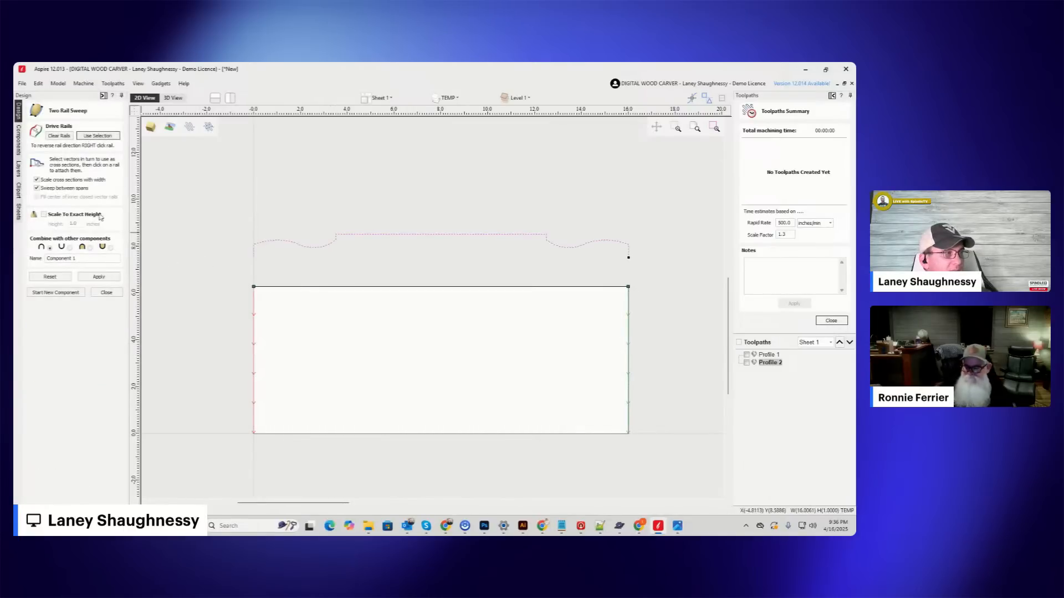
pyautogui.click(92, 278)
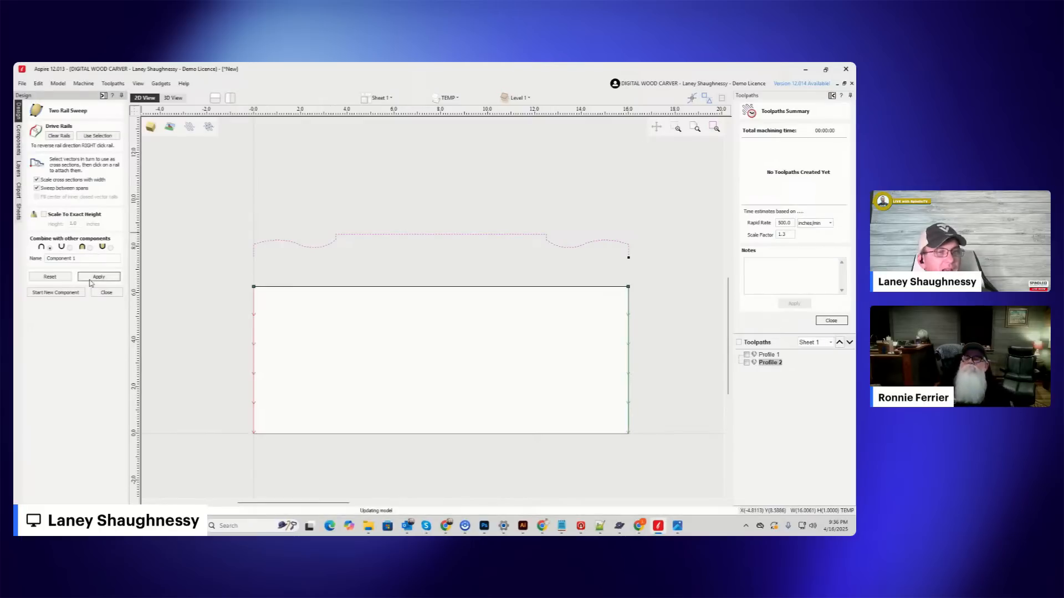
# Inspect the swept shape in 3D, focusing on the handle and the shoulder where it meets the barrel.
pyautogui.click(175, 98)
pyautogui.scroll(5, 241, 373)
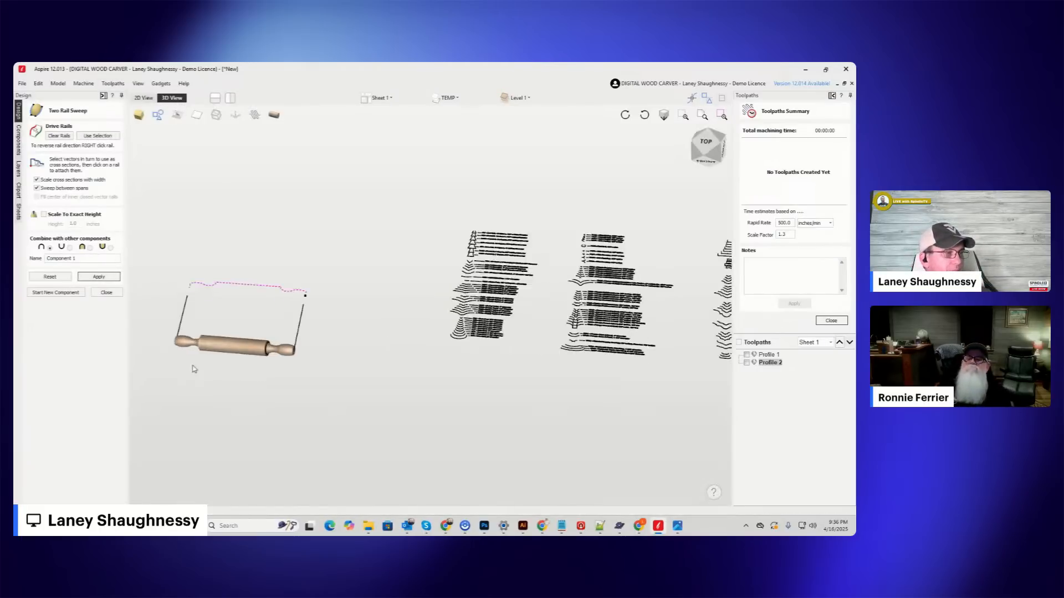
pyautogui.scroll(-2, 416, 308)
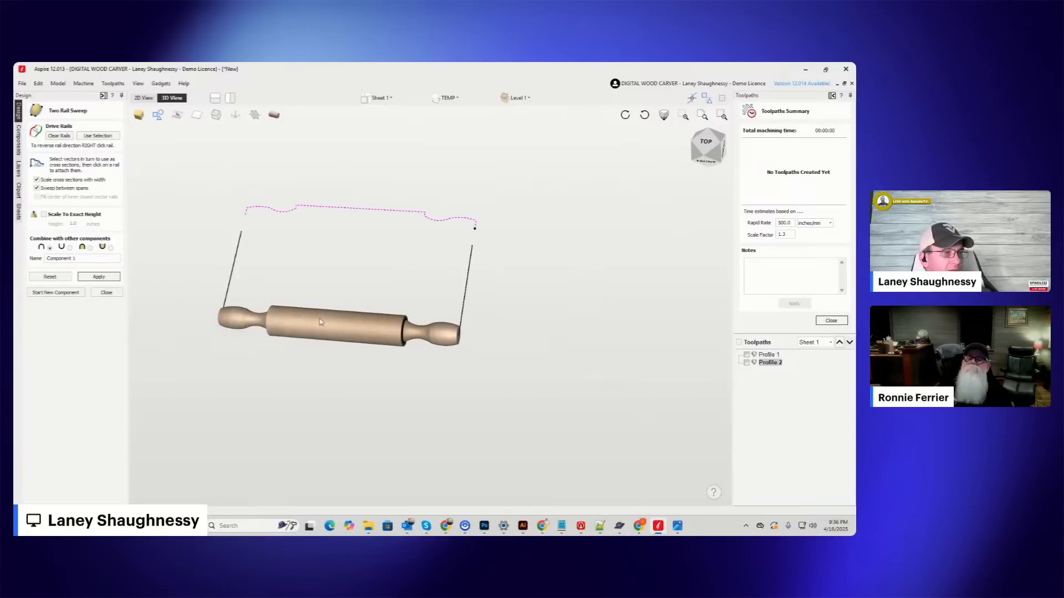
pyautogui.scroll(2, 295, 345)
pyautogui.moveTo(707, 146); pyautogui.dragTo(720, 144)
pyautogui.scroll(5, 176, 333)
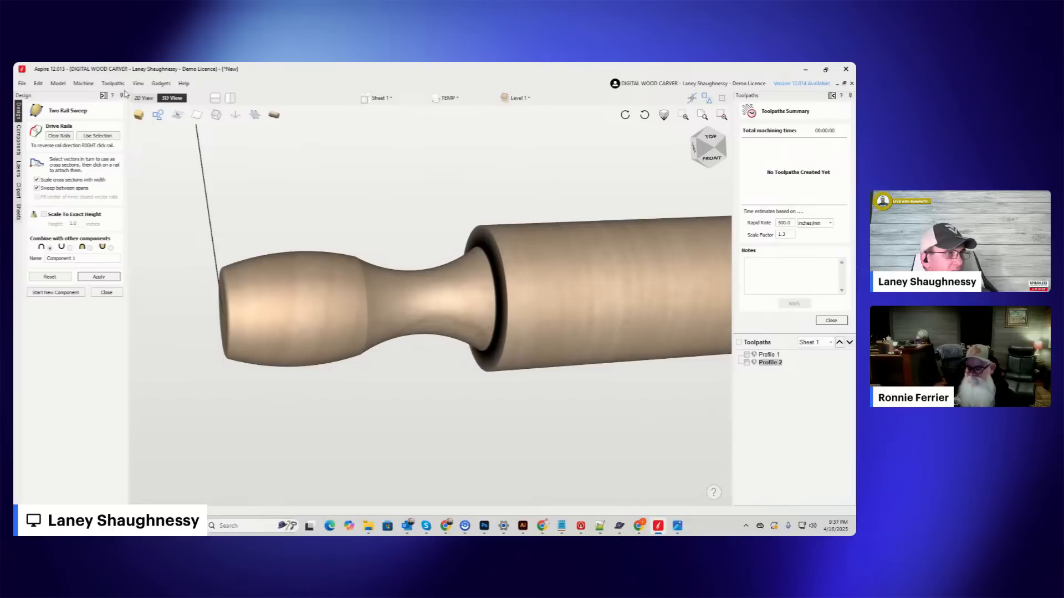
# Return to the 2D view, reset the two rail sweep and leave the tool.
pyautogui.click(143, 98)
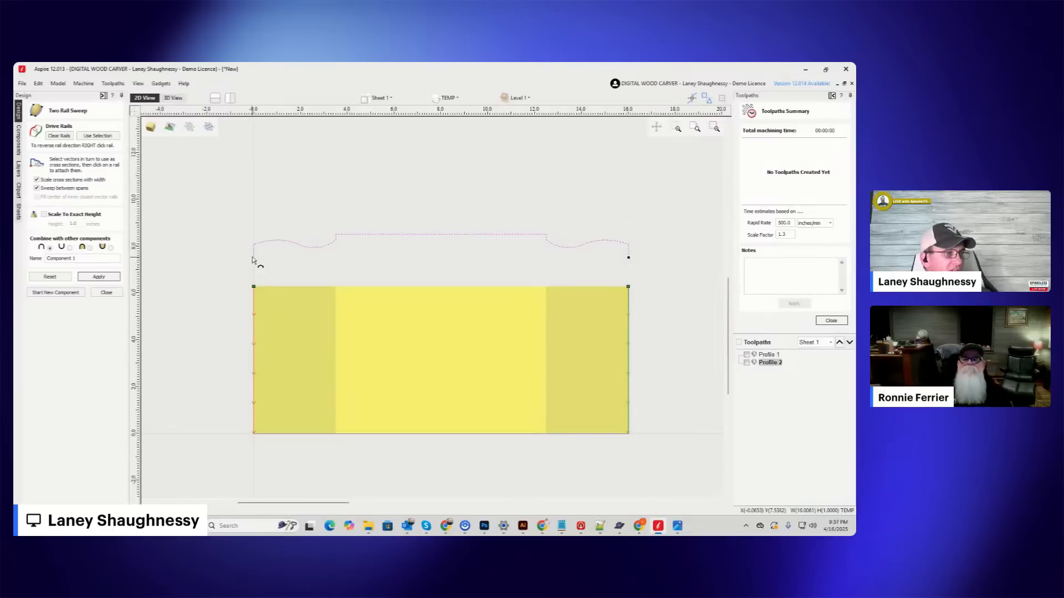
pyautogui.click(64, 278)
pyautogui.scroll(3, 258, 242)
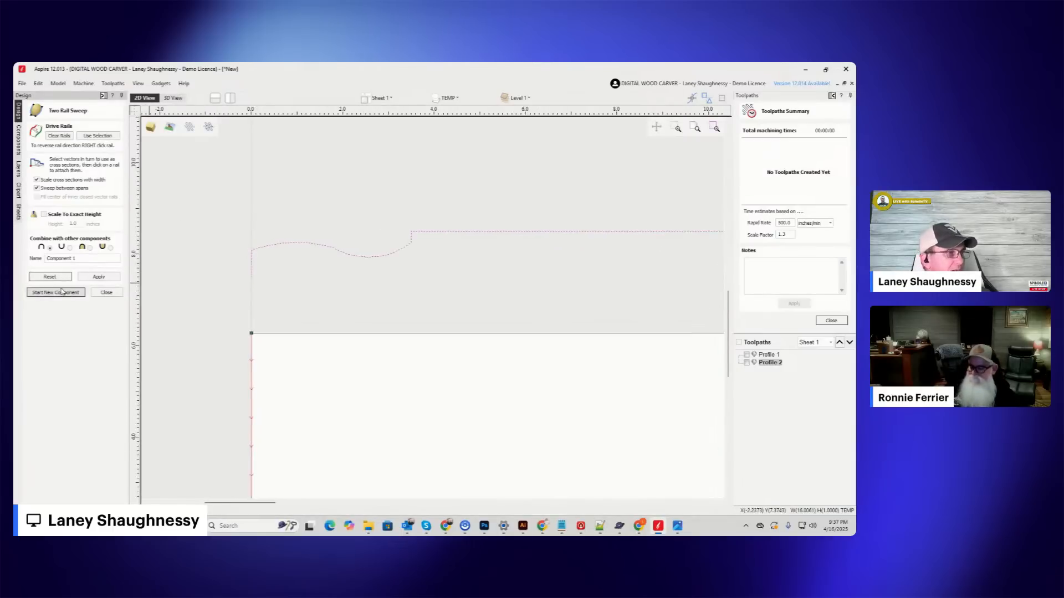
pyautogui.click(107, 293)
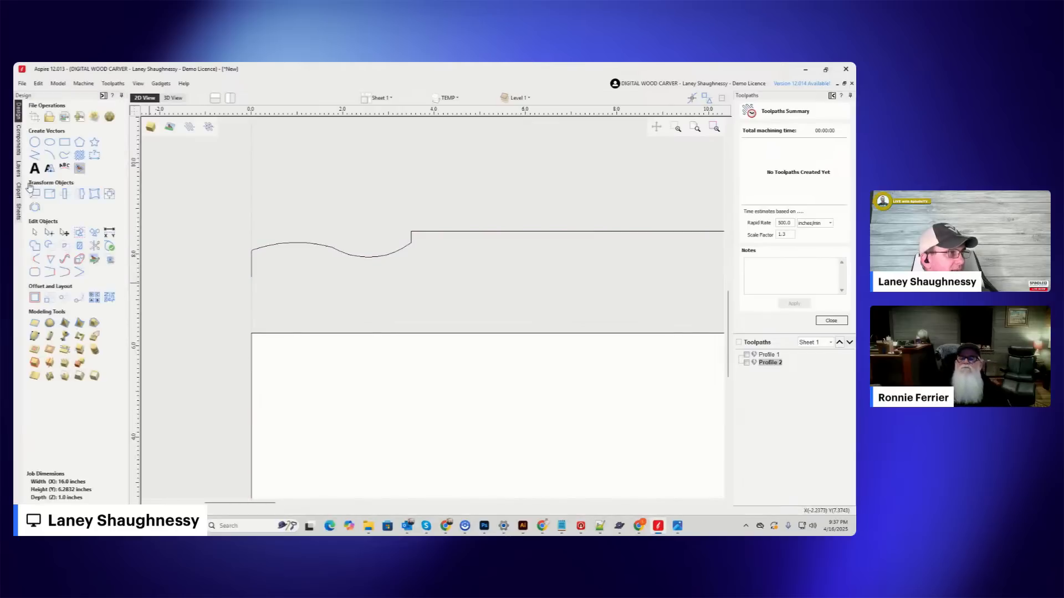
# Round the outer corner of the left handle end with a normal fillet of 0.25 inch radius.
pyautogui.click(32, 263)
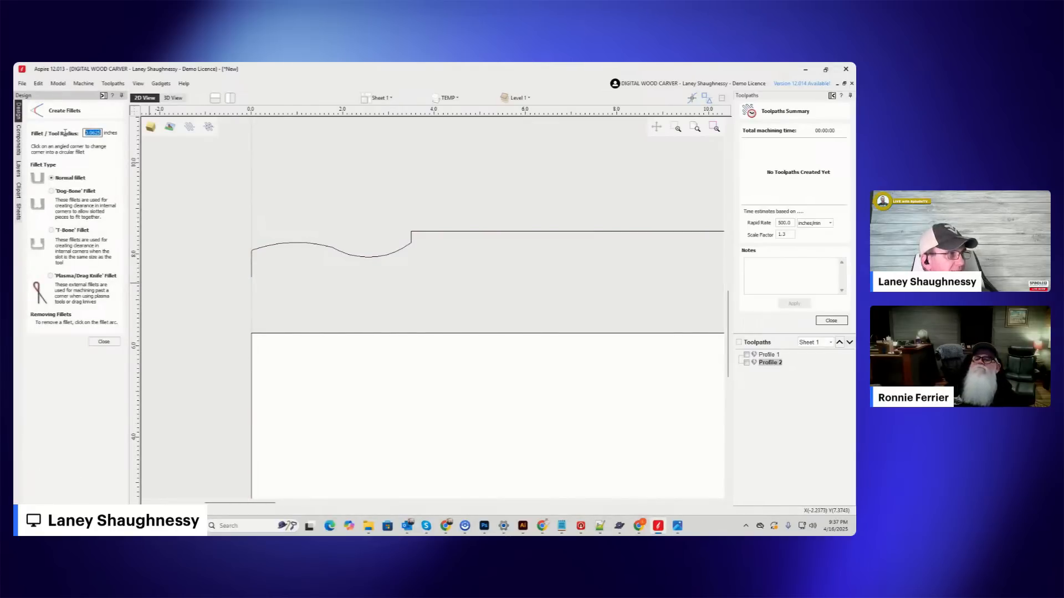
pyautogui.write('.25')
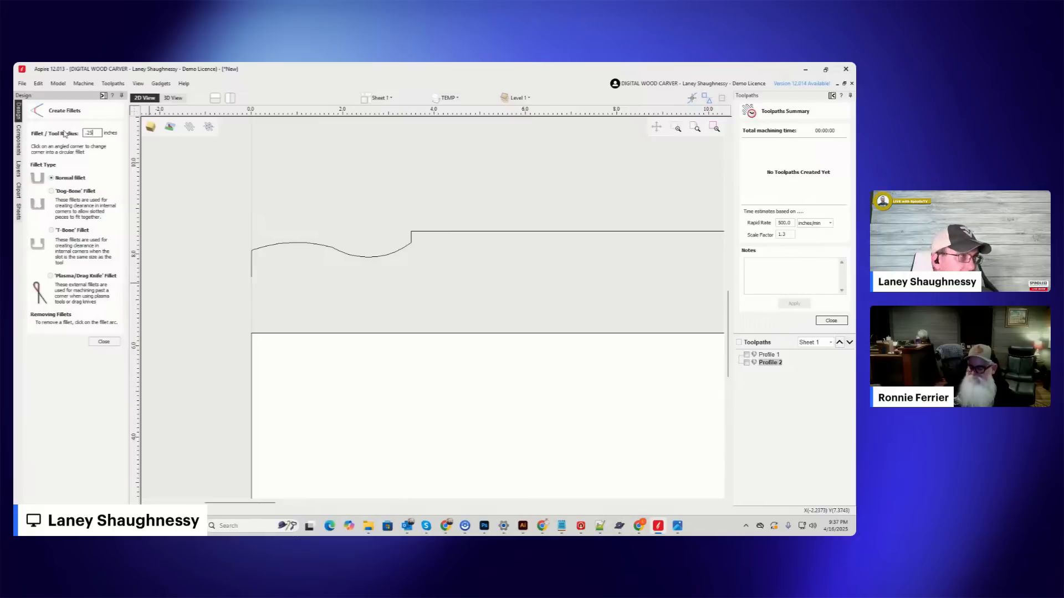
pyautogui.scroll(5, 256, 241)
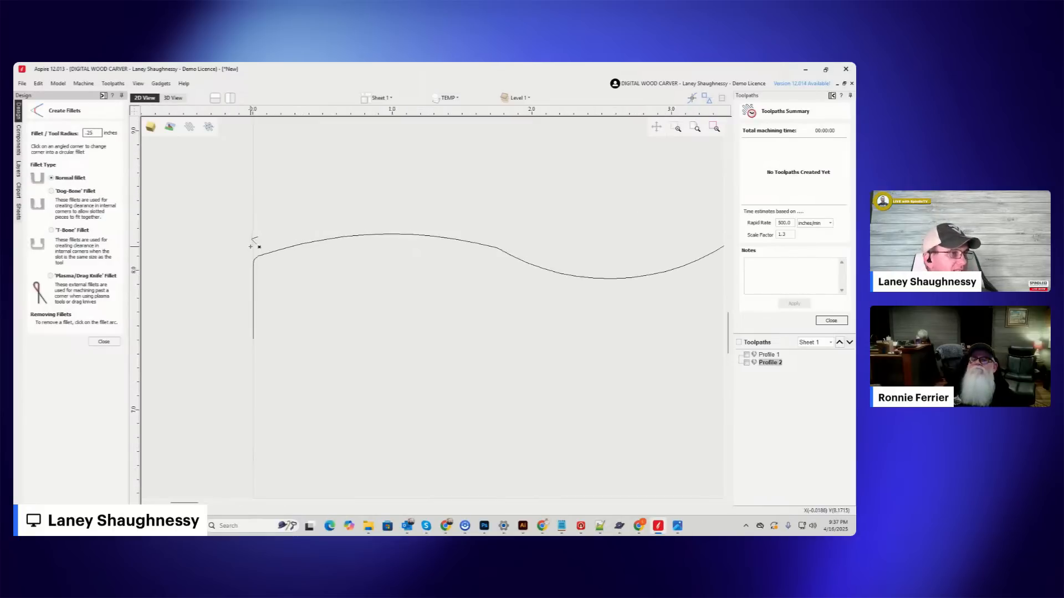
pyautogui.click(254, 259)
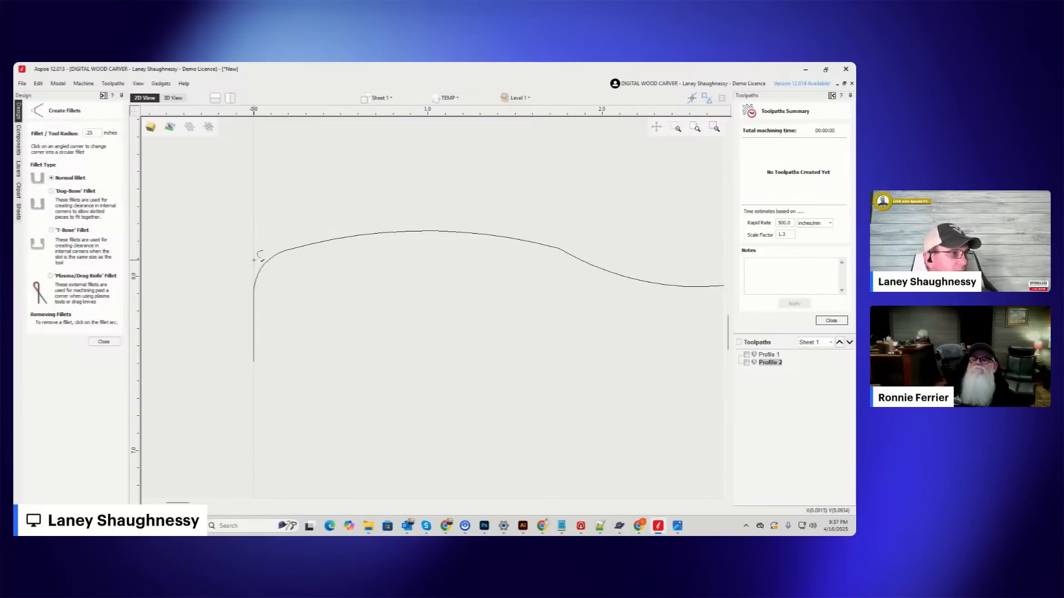
# Try to apply the 0.25 inch fillet to the outer corner of the right handle end.
pyautogui.scroll(-8, 210, 222)
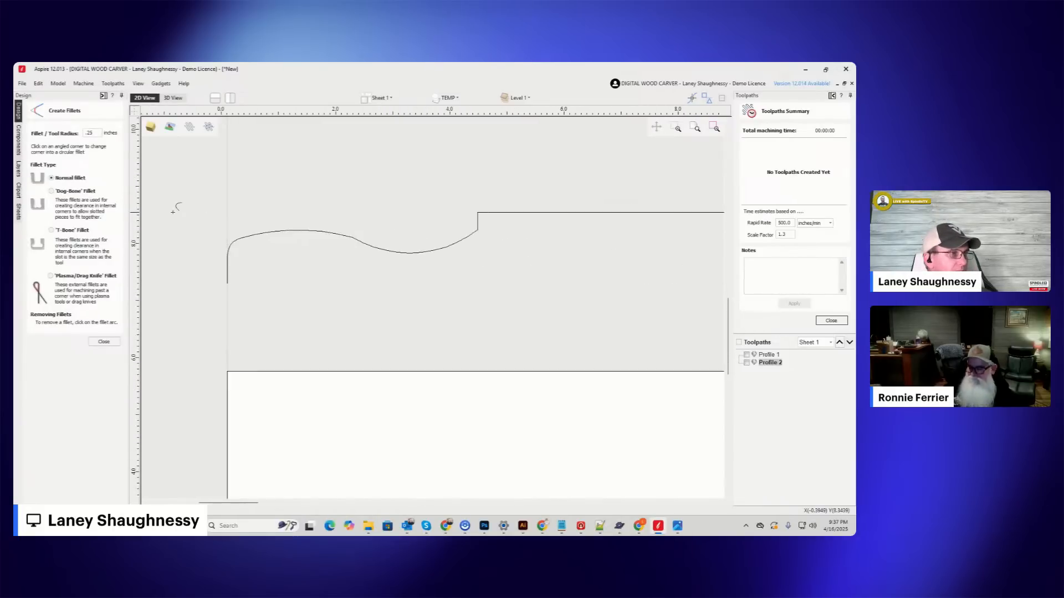
pyautogui.scroll(-2, 174, 212)
pyautogui.scroll(15, 502, 213)
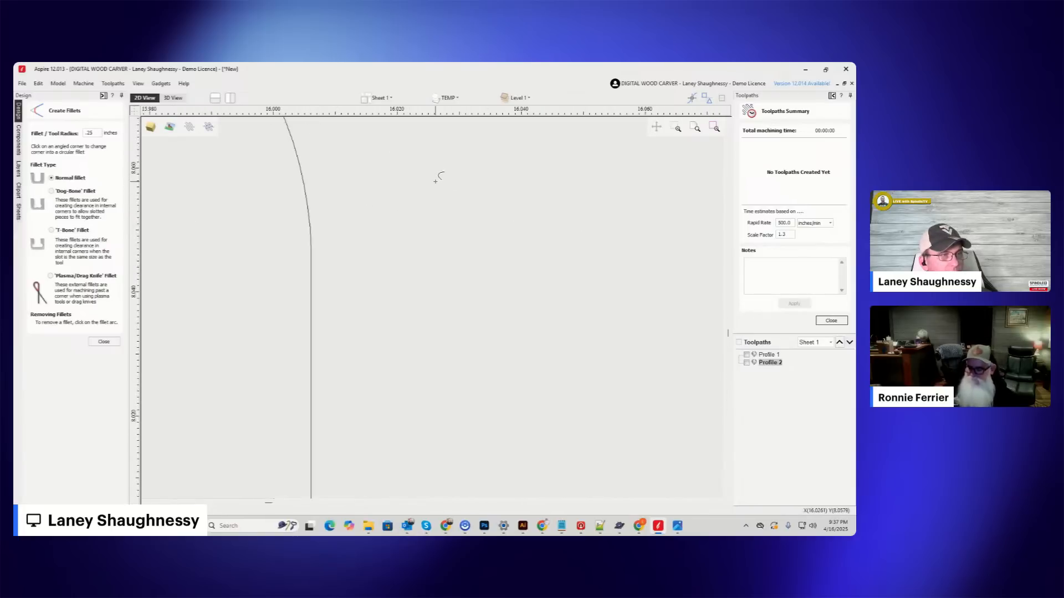
pyautogui.scroll(-3, 447, 228)
pyautogui.click(421, 218)
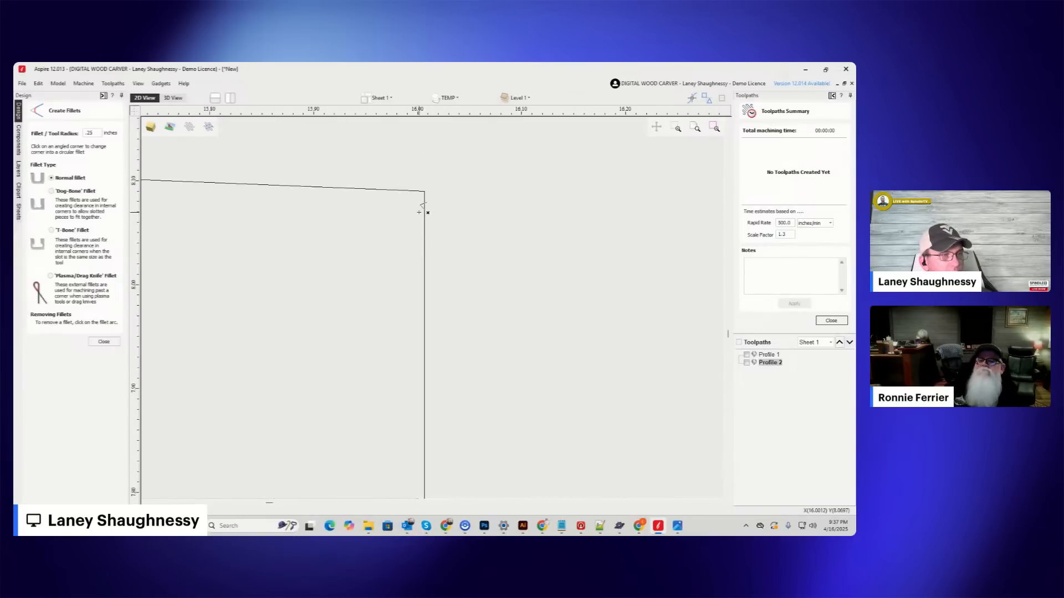
pyautogui.click(424, 191)
pyautogui.scroll(-15, 427, 189)
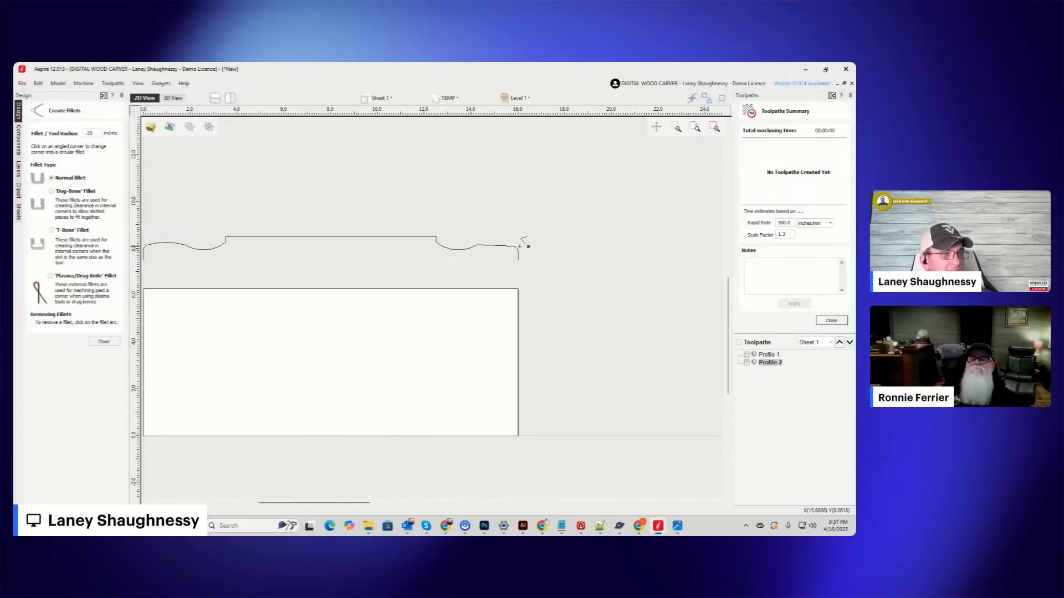
pyautogui.scroll(-2, 521, 243)
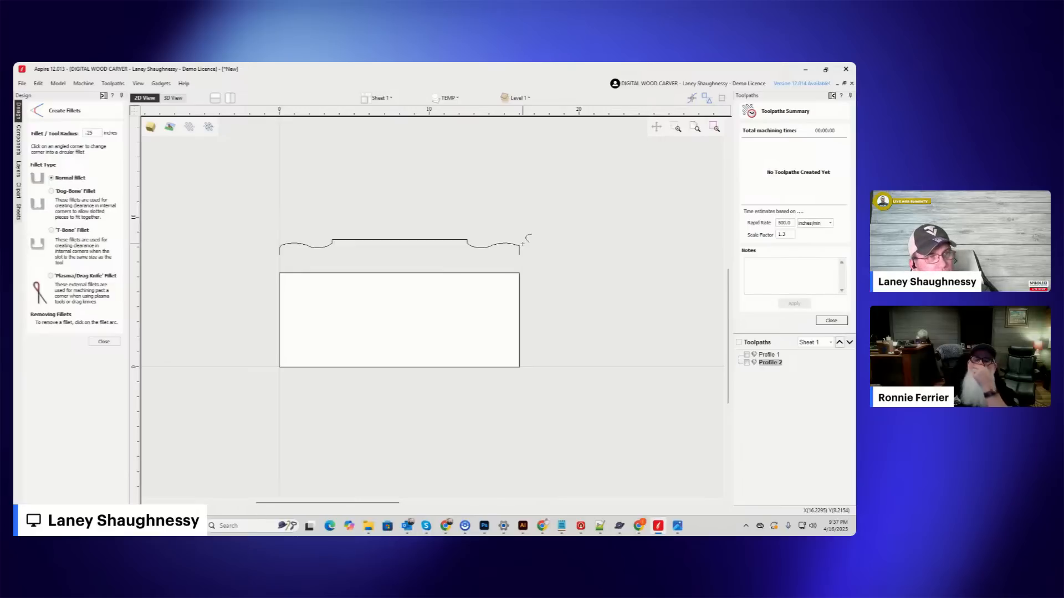
# Round the outer corner of the right handle end with the 0.25 inch normal fillet.
pyautogui.scroll(3, 522, 244)
pyautogui.scroll(2, 522, 244)
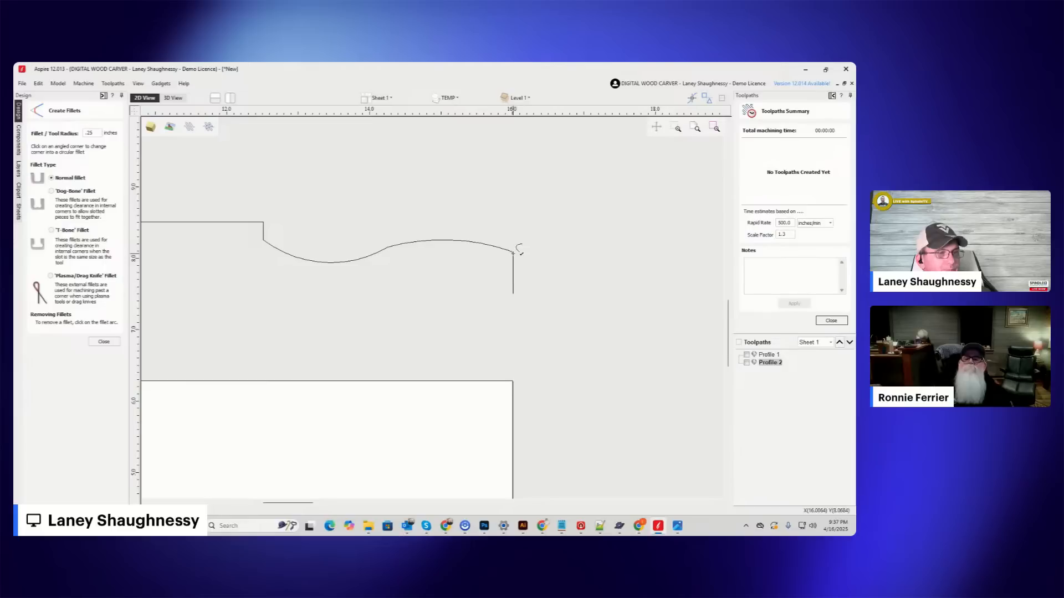
pyautogui.click(513, 253)
pyautogui.click(519, 256)
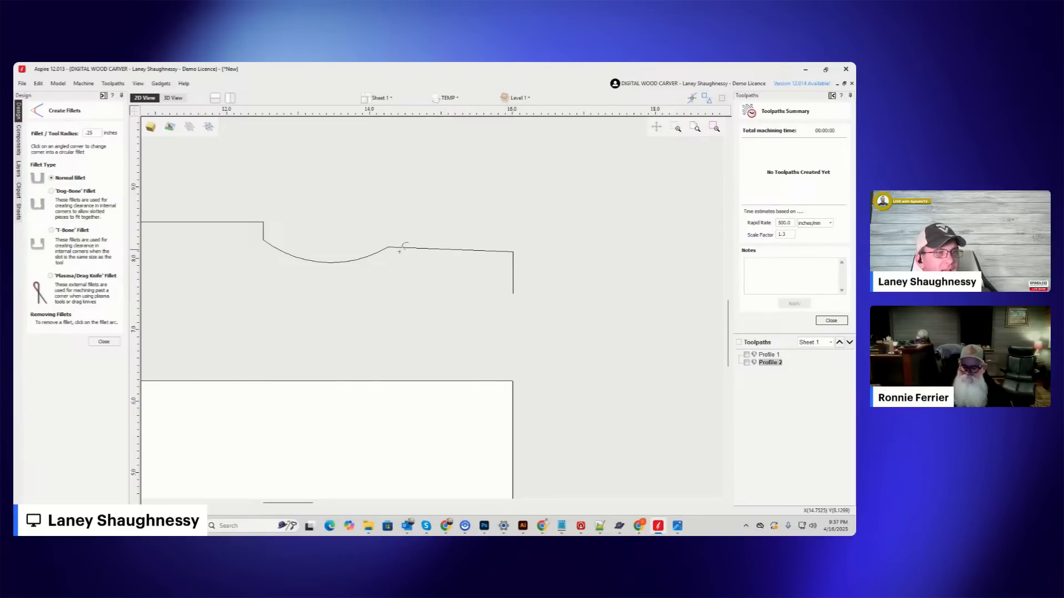
pyautogui.click(507, 253)
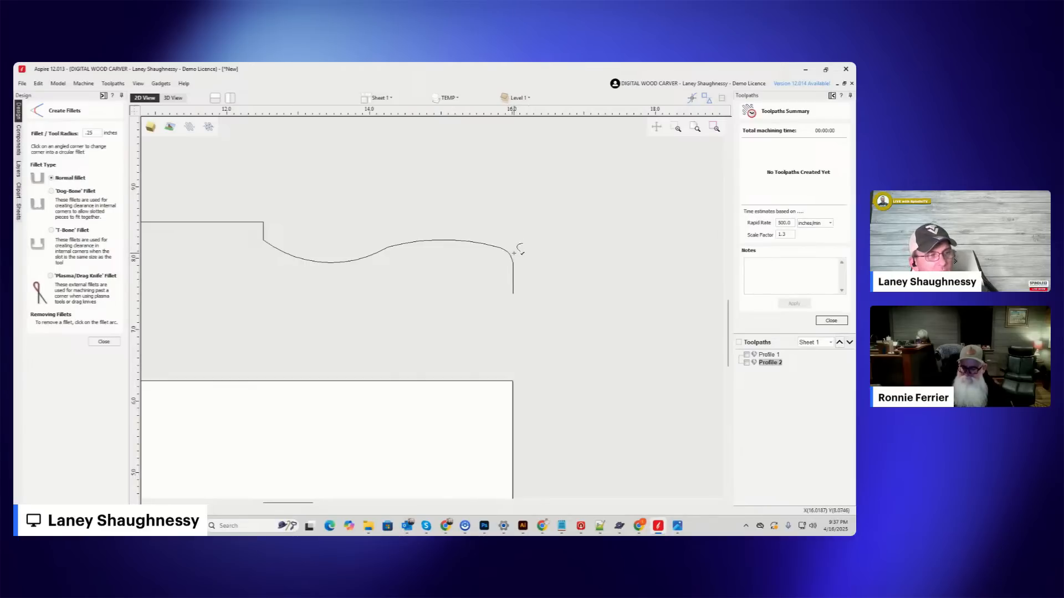
# Leave the fillet tool and examine the profile's curve transitions between handle and neck, including the nodes on the left side.
pyautogui.scroll(-5, 463, 233)
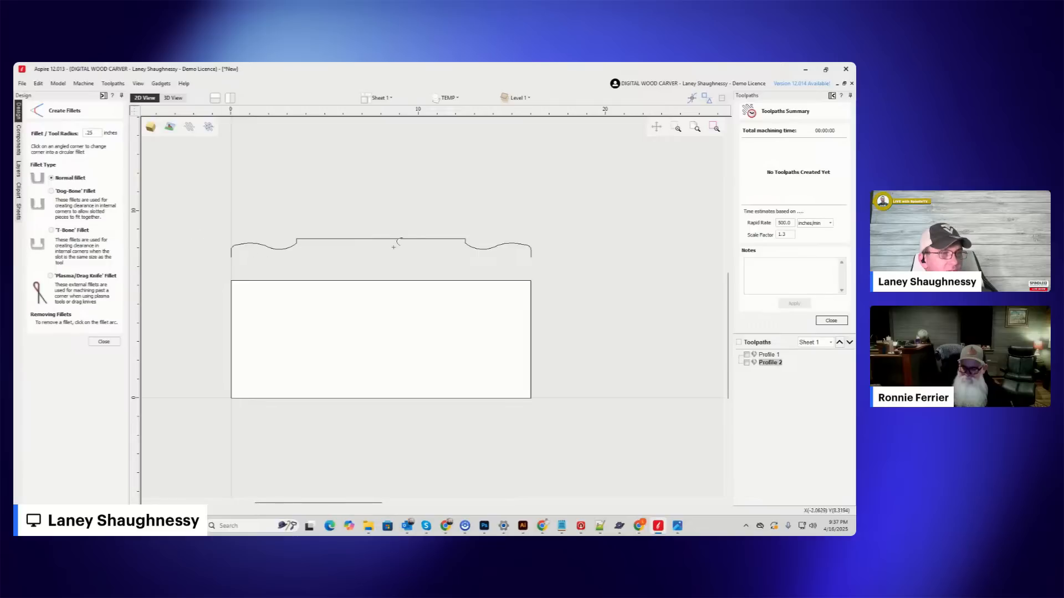
pyautogui.scroll(5, 471, 232)
pyautogui.scroll(2, 508, 245)
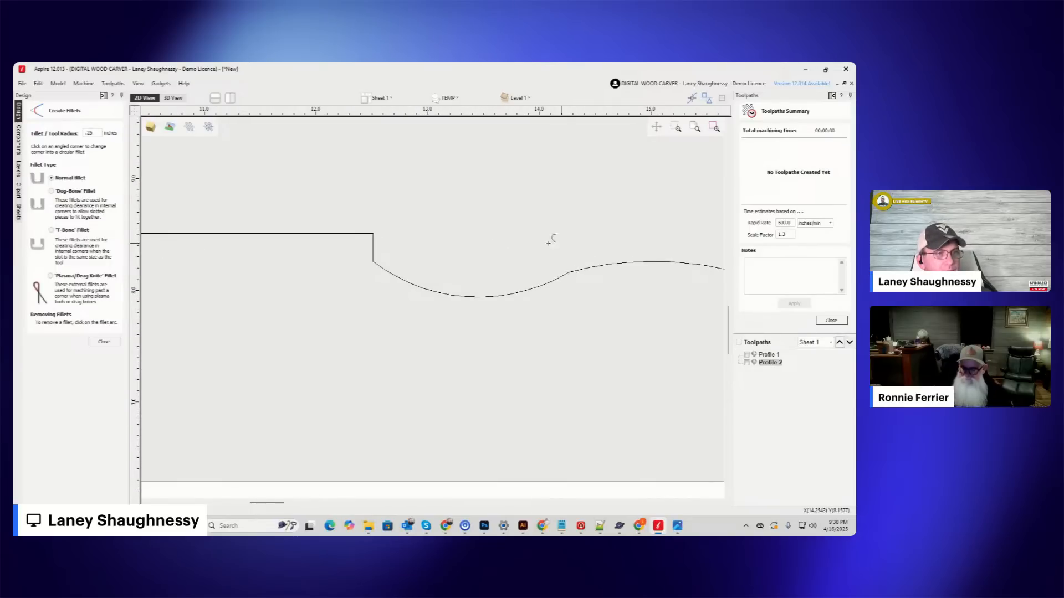
pyautogui.scroll(-6, 560, 243)
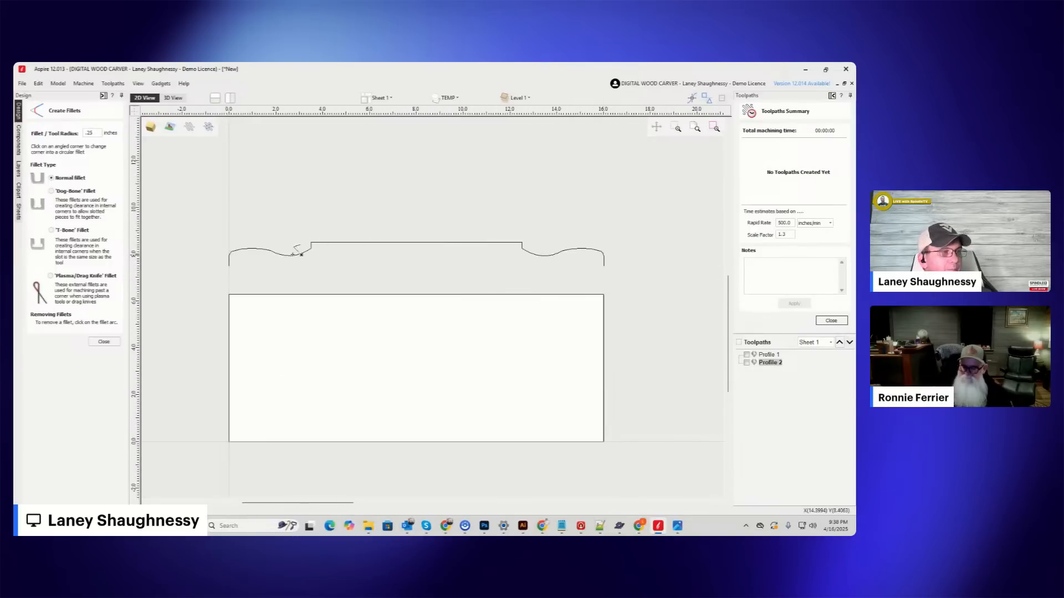
pyautogui.scroll(5, 296, 252)
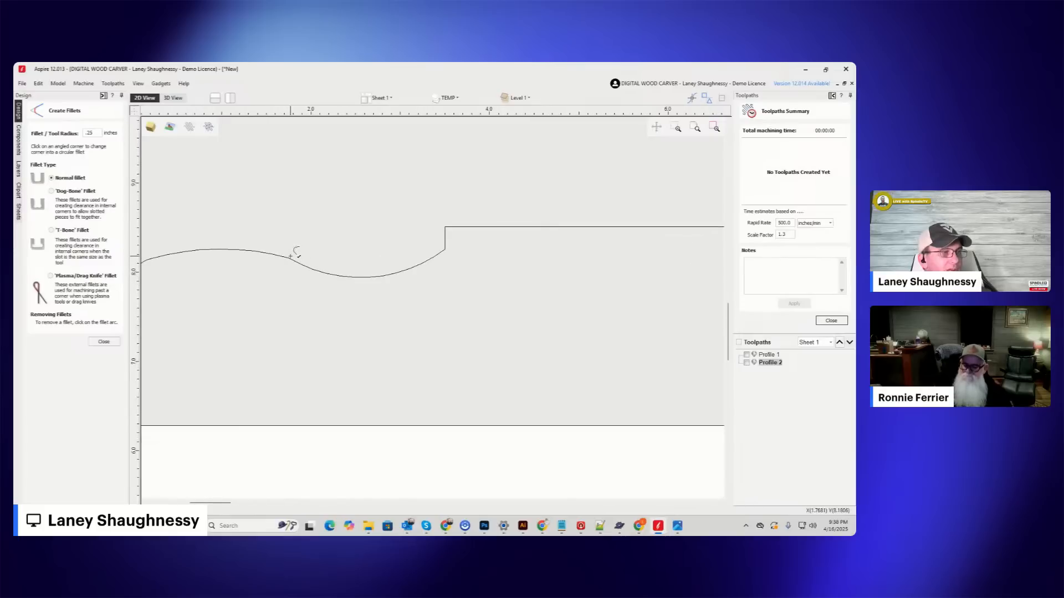
pyautogui.click(103, 342)
pyautogui.click(269, 258)
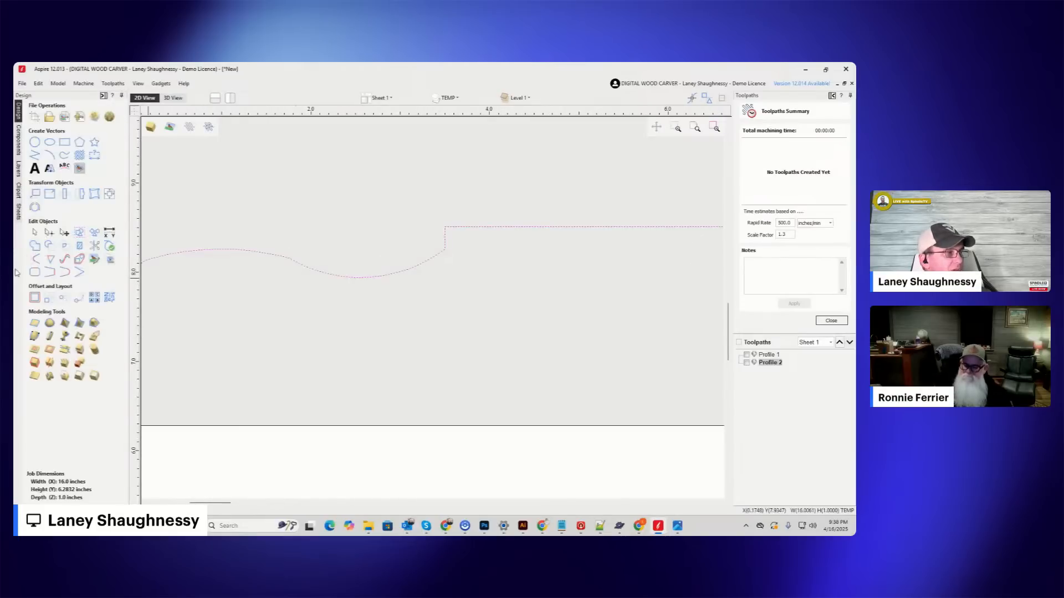
pyautogui.click(50, 233)
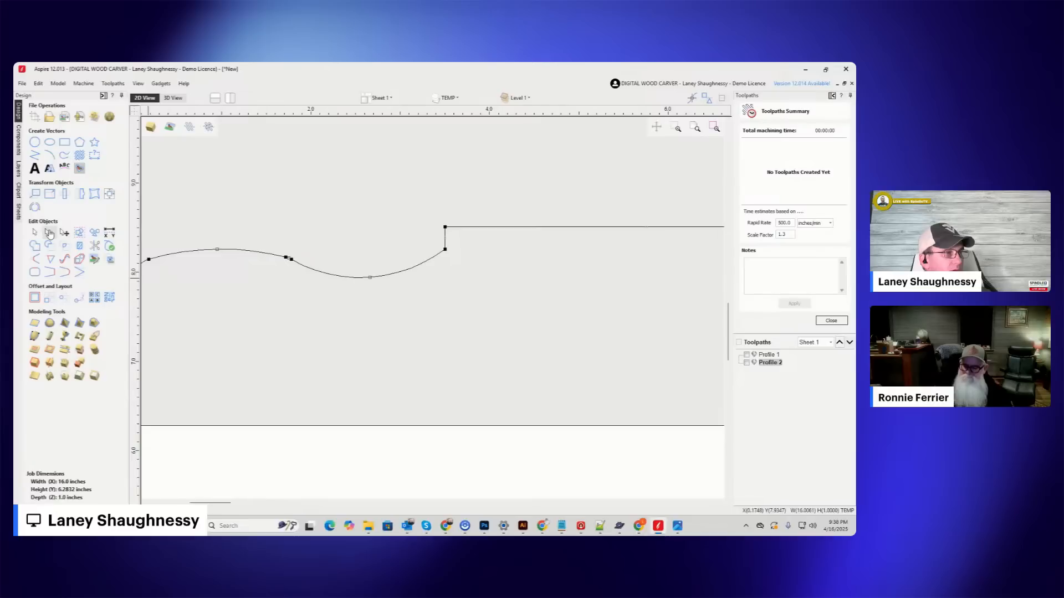
pyautogui.scroll(6, 289, 258)
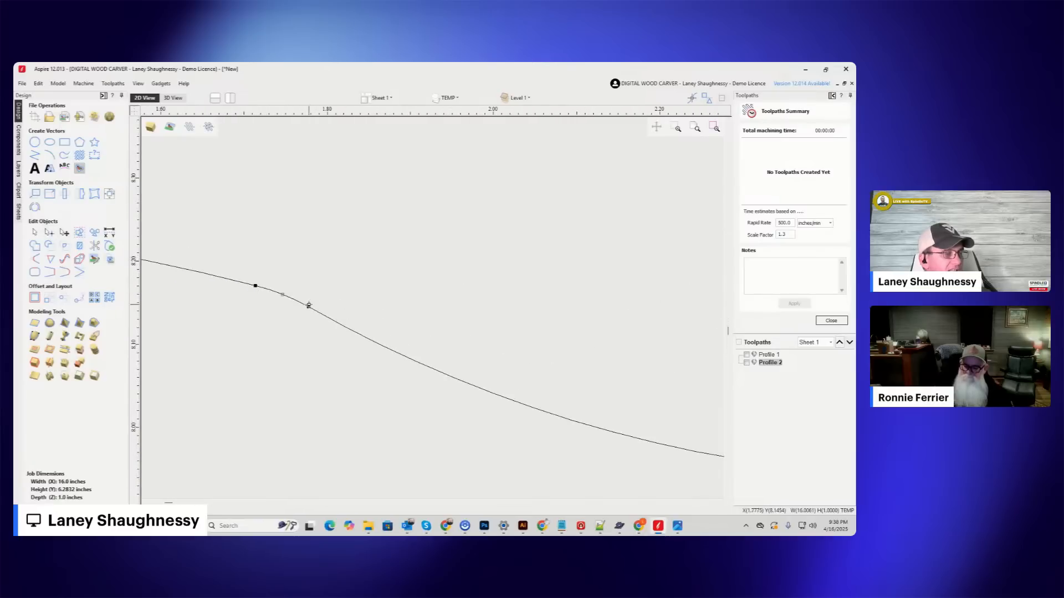
pyautogui.click(34, 232)
pyautogui.scroll(-8, 324, 278)
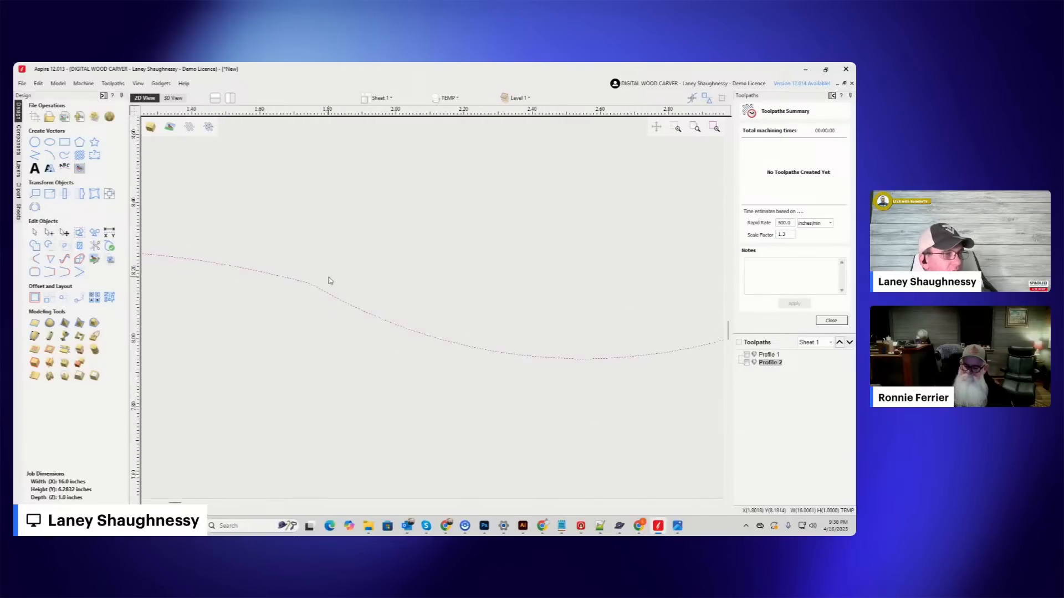
pyautogui.scroll(-2, 324, 281)
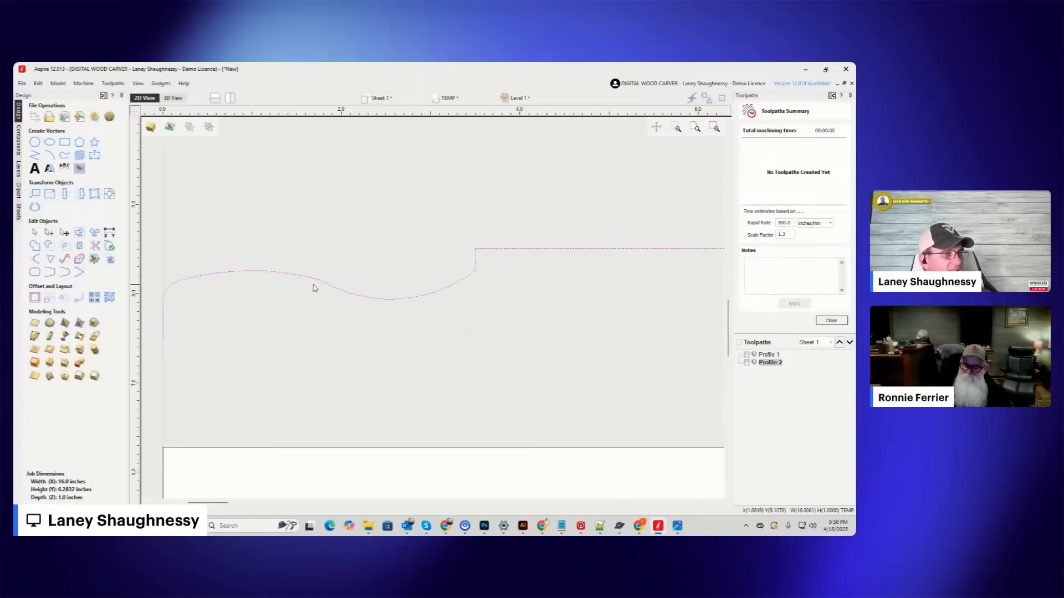
# Create a Two Rail Sweep of the filleted turning profile, using the two vertical job-edge lines as drive rails.
pyautogui.scroll(-4, 283, 284)
pyautogui.scroll(-2, 284, 284)
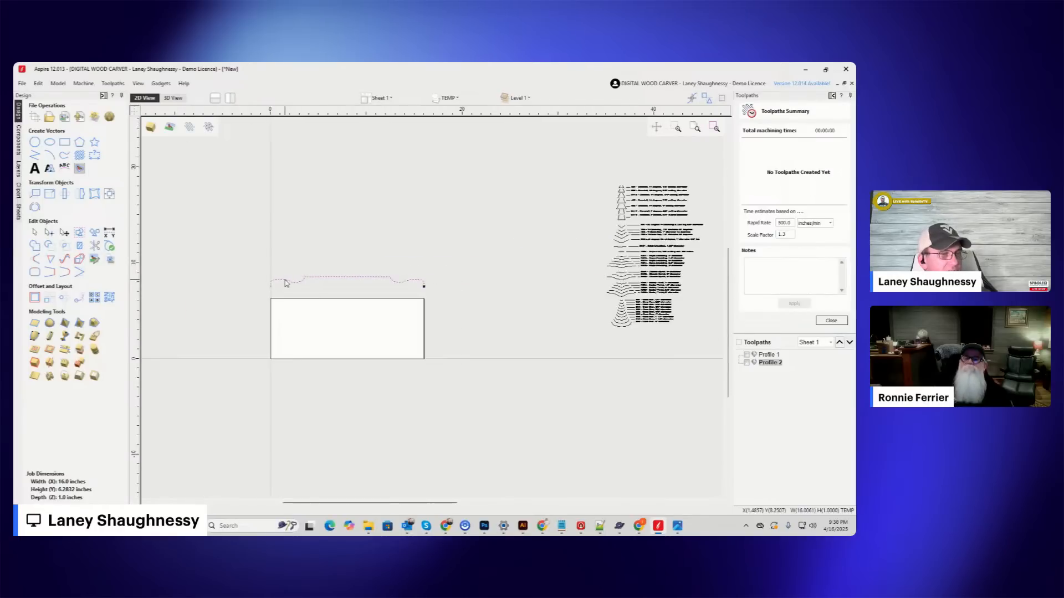
pyautogui.click(48, 336)
pyautogui.click(271, 328)
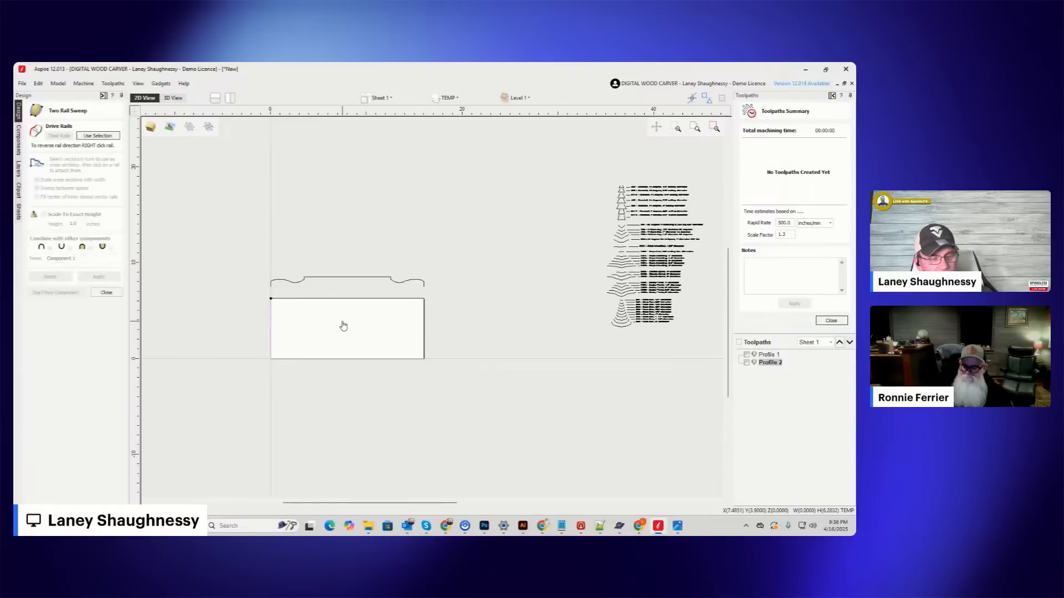
pyautogui.click(425, 333)
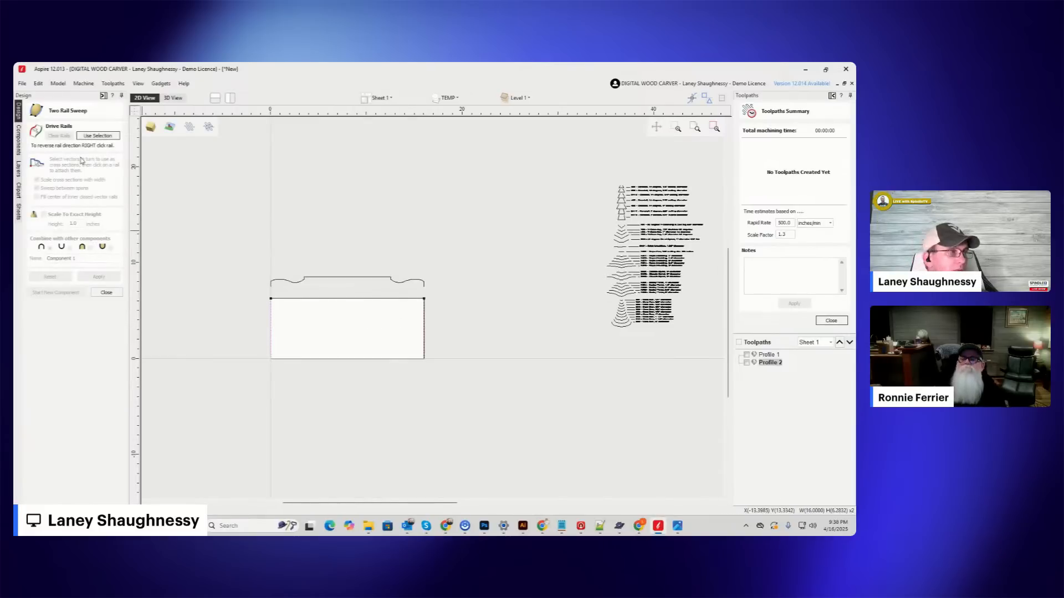
pyautogui.scroll(3, 315, 308)
pyautogui.click(98, 135)
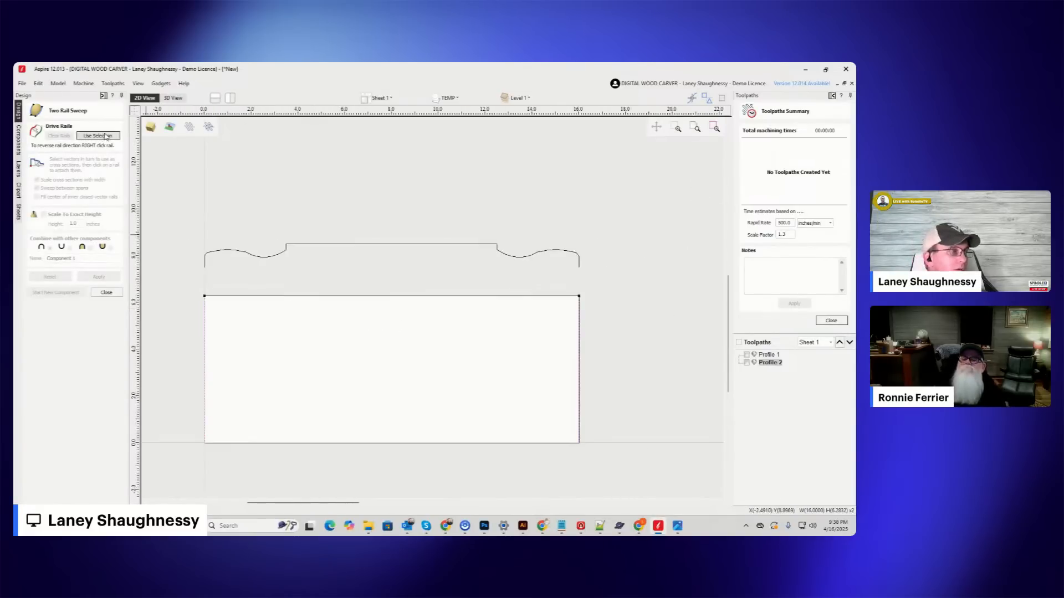
pyautogui.click(253, 257)
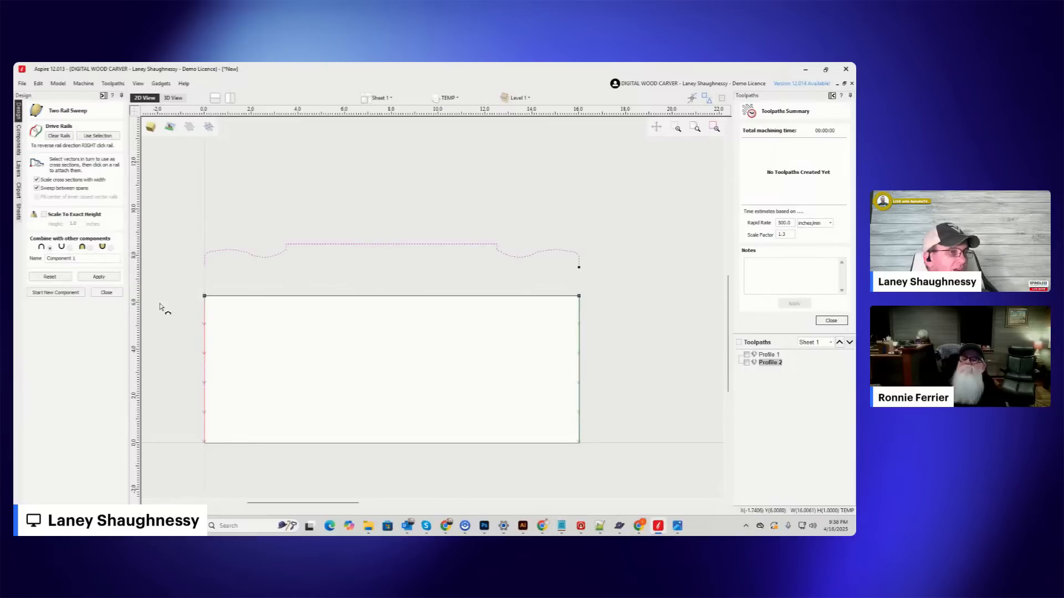
pyautogui.click(98, 277)
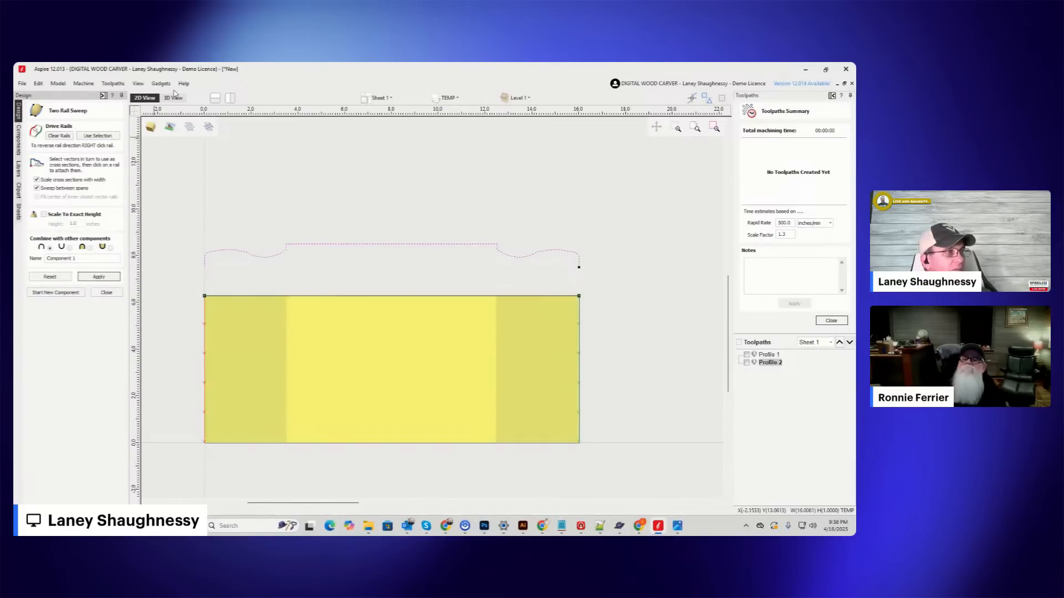
# Inspect the swept rolling pin in 3D, checking the rounded handle ends, necks and barrel on both sides.
pyautogui.click(174, 100)
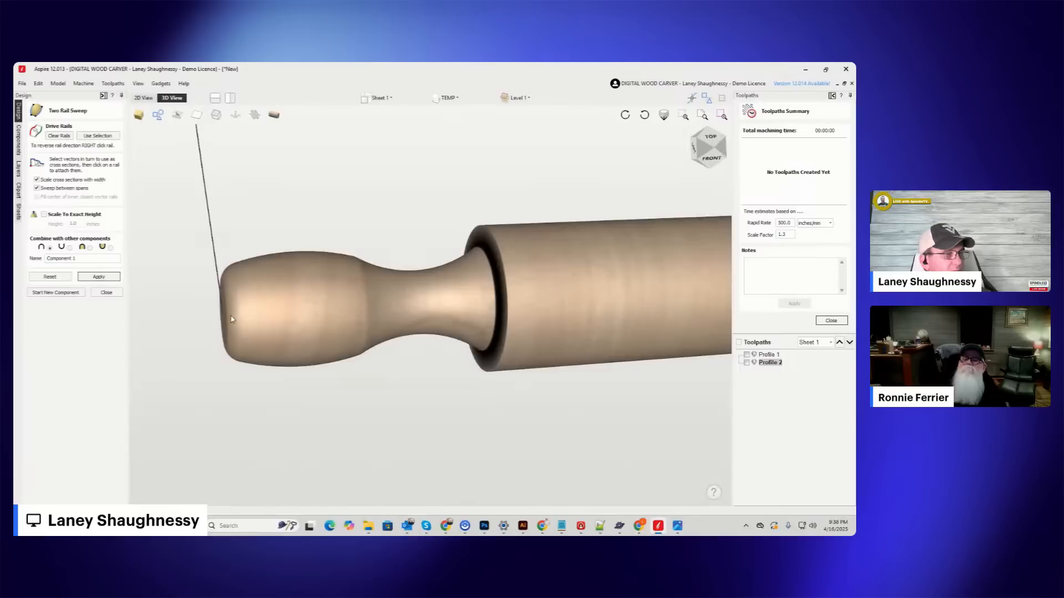
pyautogui.scroll(-10, 222, 294)
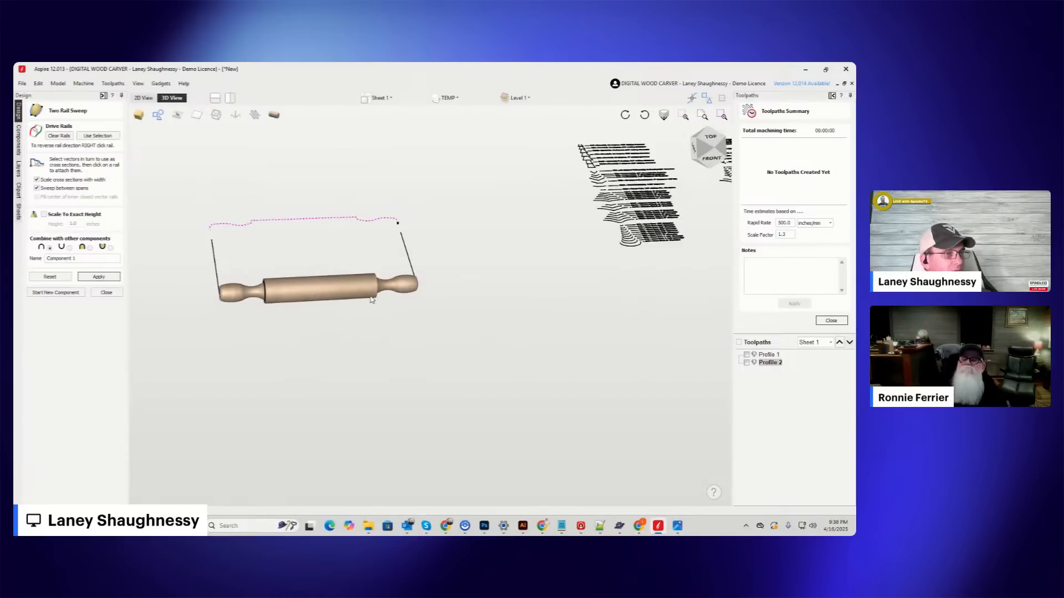
pyautogui.scroll(4, 374, 294)
pyautogui.moveTo(375, 295); pyautogui.dragTo(418, 301, button='middle')
pyautogui.scroll(3, 347, 306)
pyautogui.scroll(-2, 404, 277)
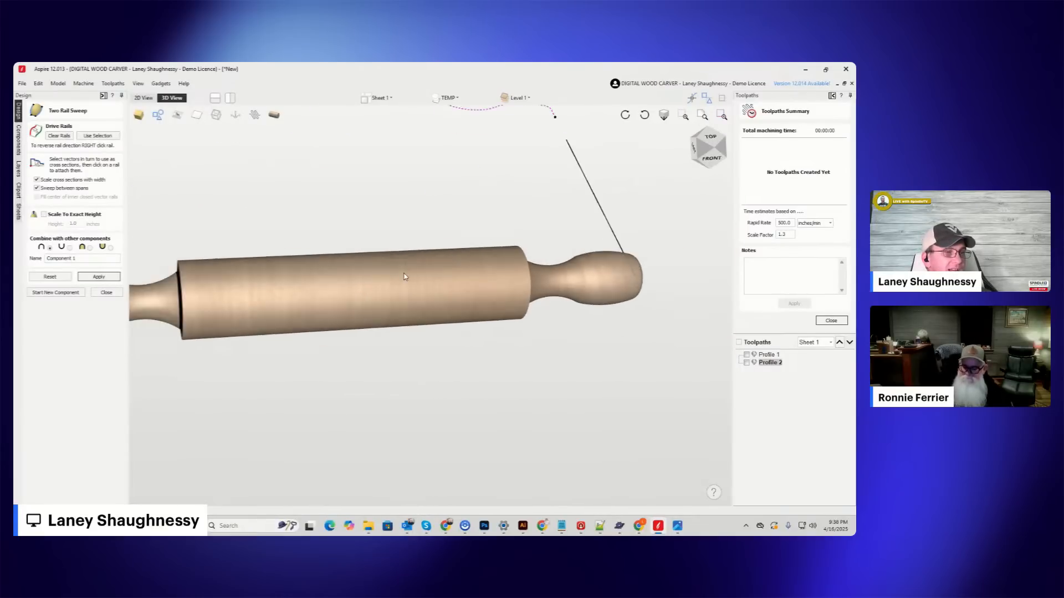
pyautogui.scroll(-1, 398, 278)
pyautogui.scroll(1, 397, 278)
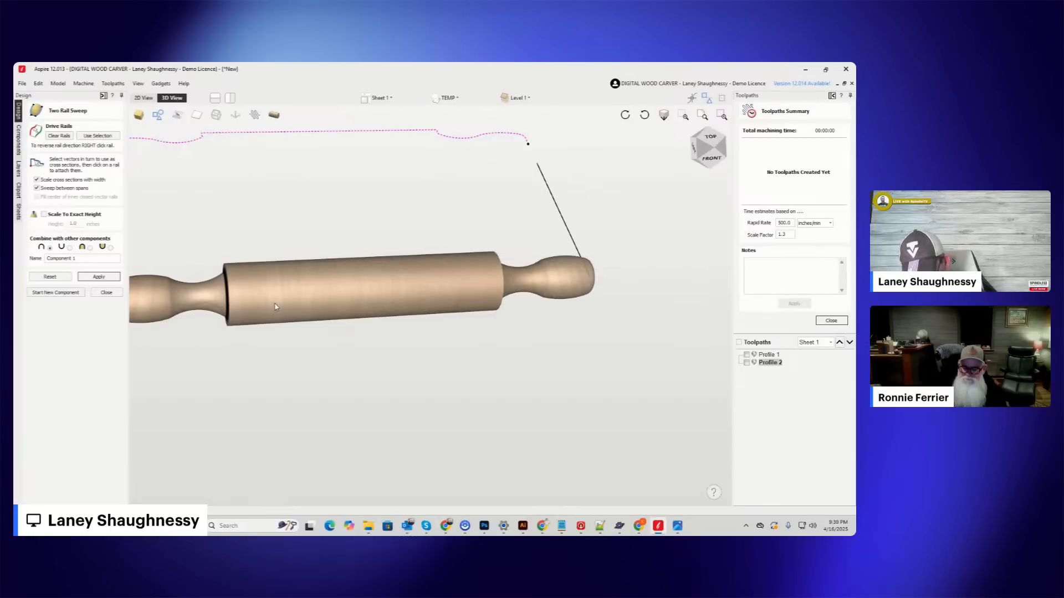
pyautogui.scroll(-2, 282, 307)
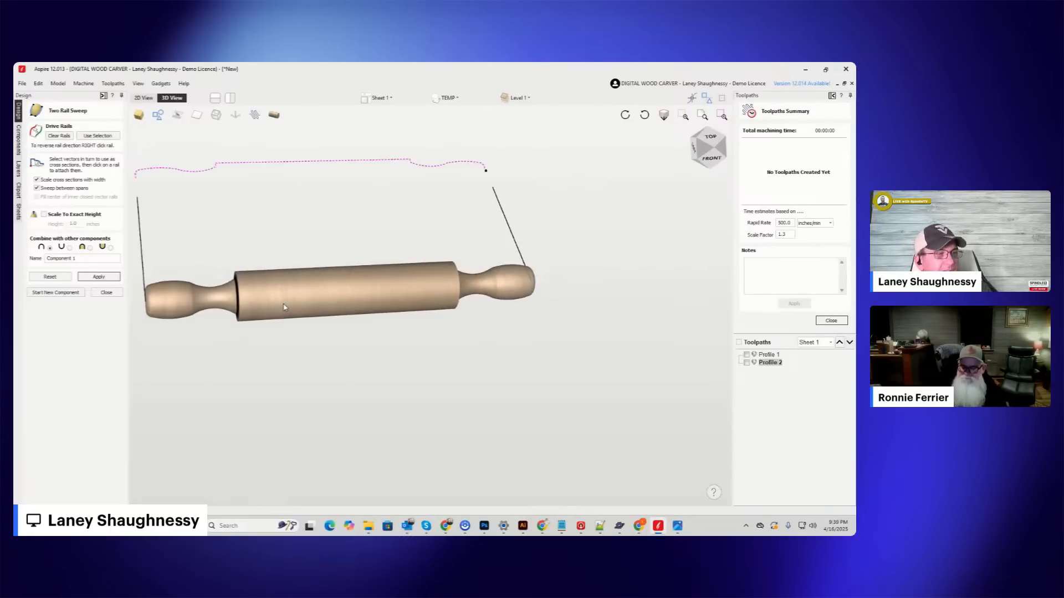
pyautogui.scroll(5, 469, 318)
pyautogui.scroll(-4, 470, 319)
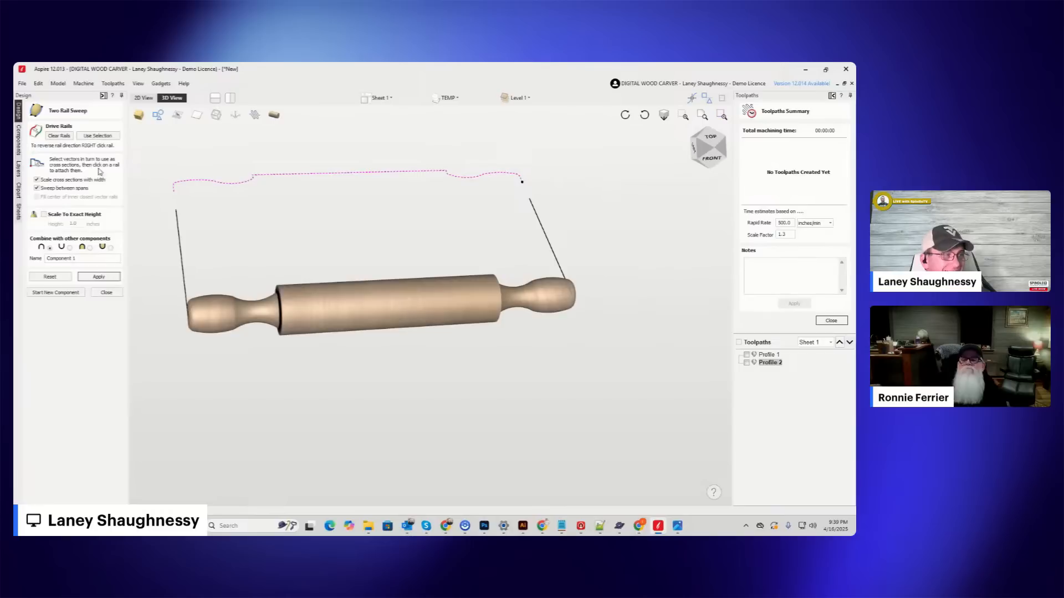
# Collapse the design tools, return to the 2D view and close the toolpaths summary to reach the toolpath operations.
pyautogui.click(103, 95)
pyautogui.click(41, 98)
pyautogui.scroll(-3, 428, 253)
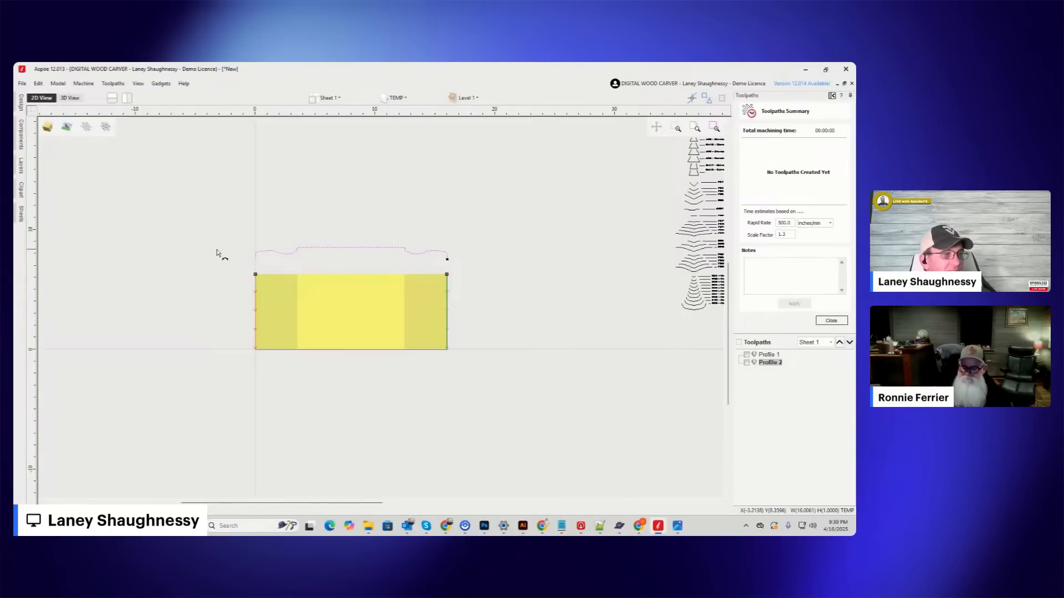
pyautogui.click(831, 320)
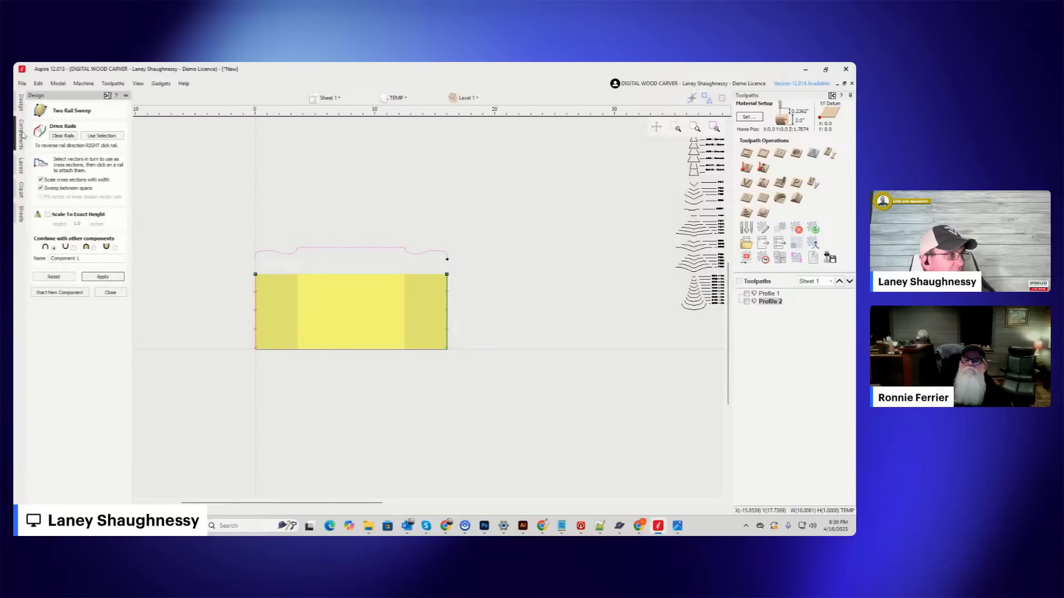
# Show the Profile 1 toolpath and check where it cuts on the rotary stock in the toolpath preview and the 2D view.
pyautogui.click(40, 121)
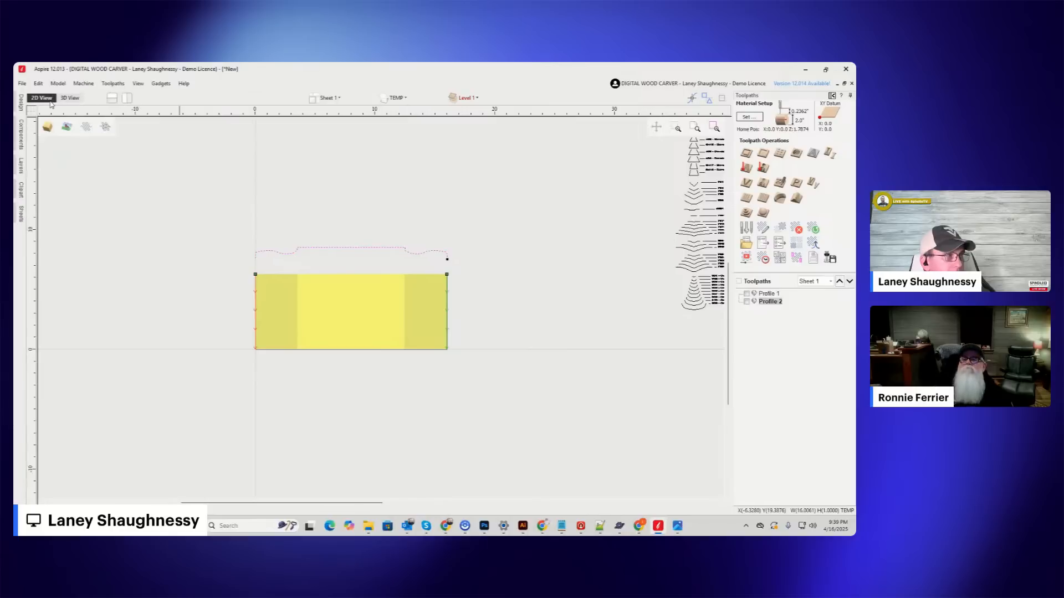
pyautogui.click(74, 102)
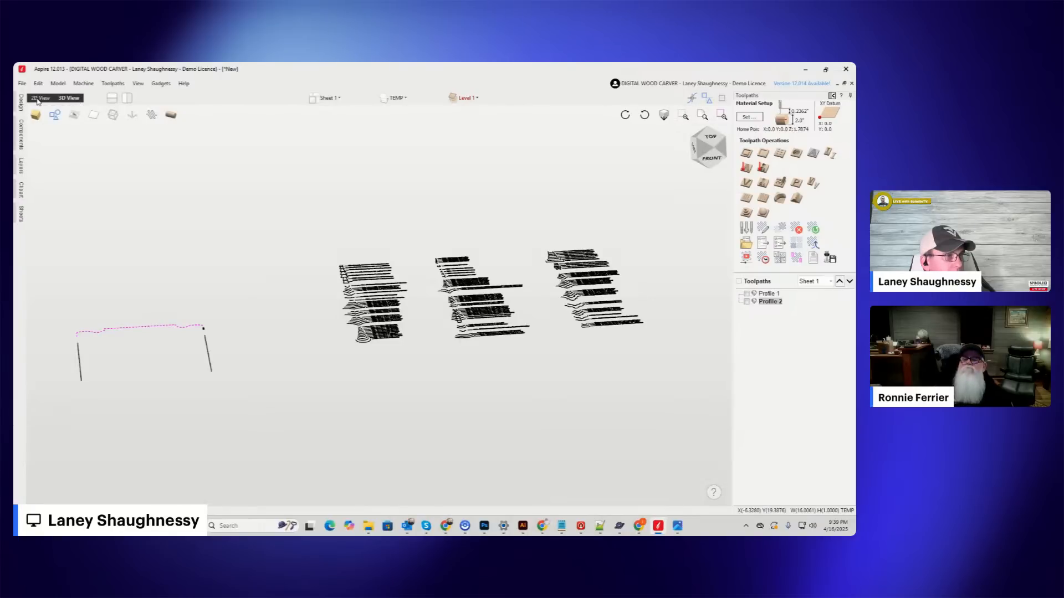
pyautogui.click(38, 100)
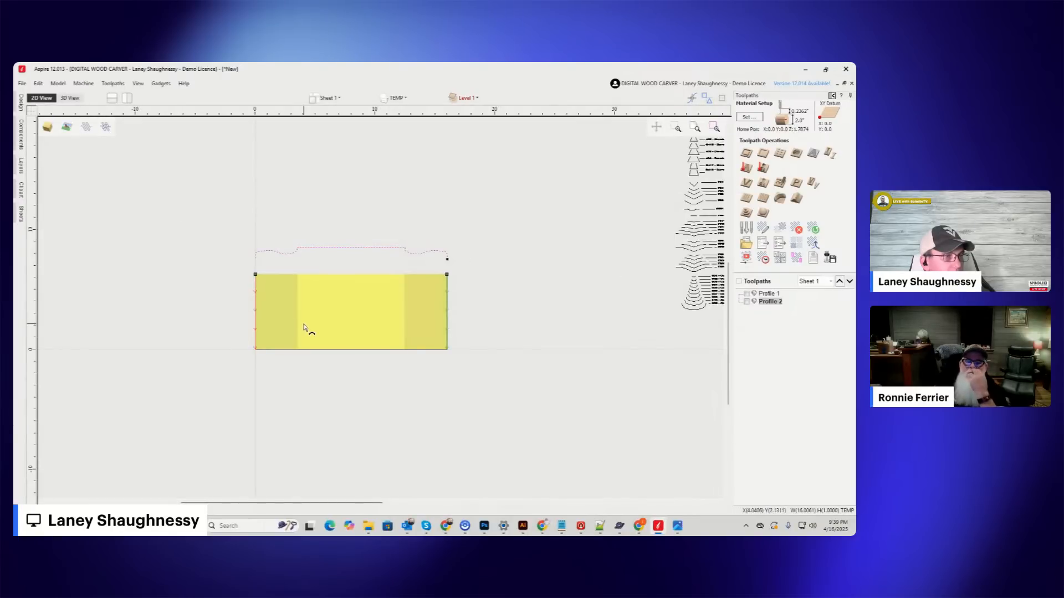
pyautogui.click(747, 294)
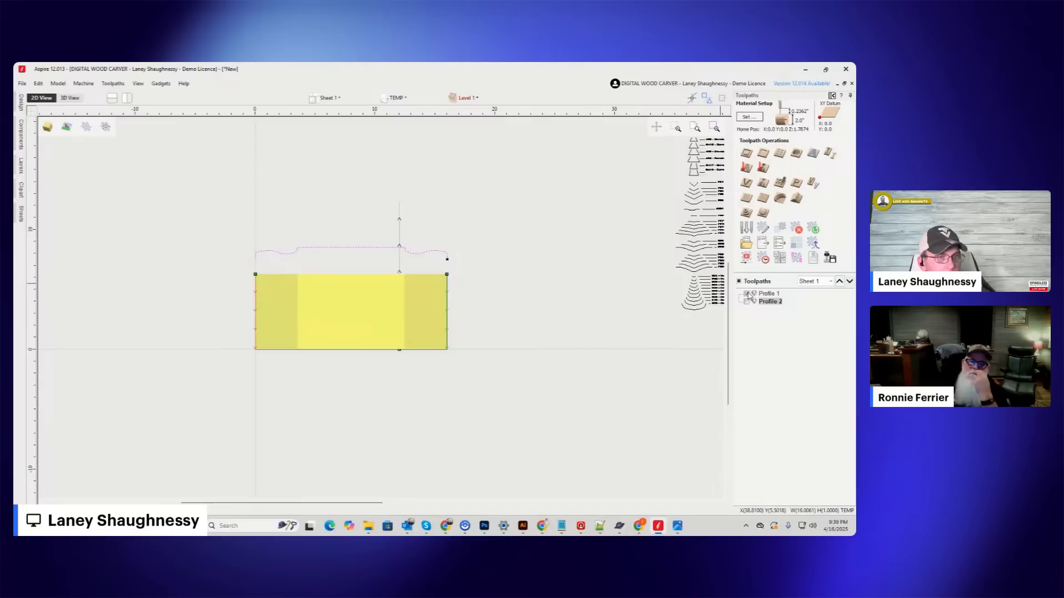
pyautogui.click(746, 258)
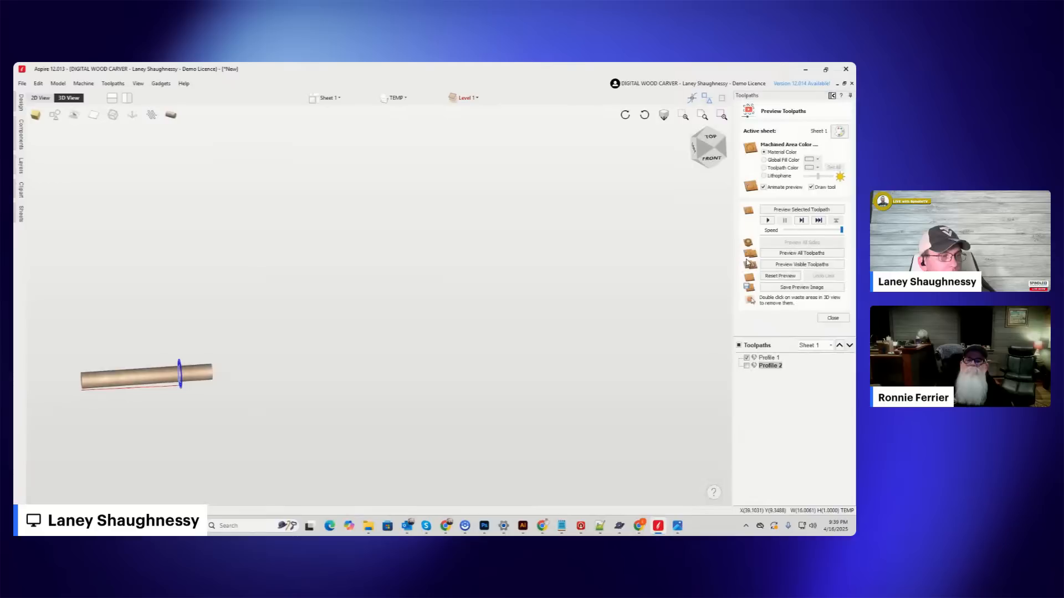
pyautogui.click(41, 98)
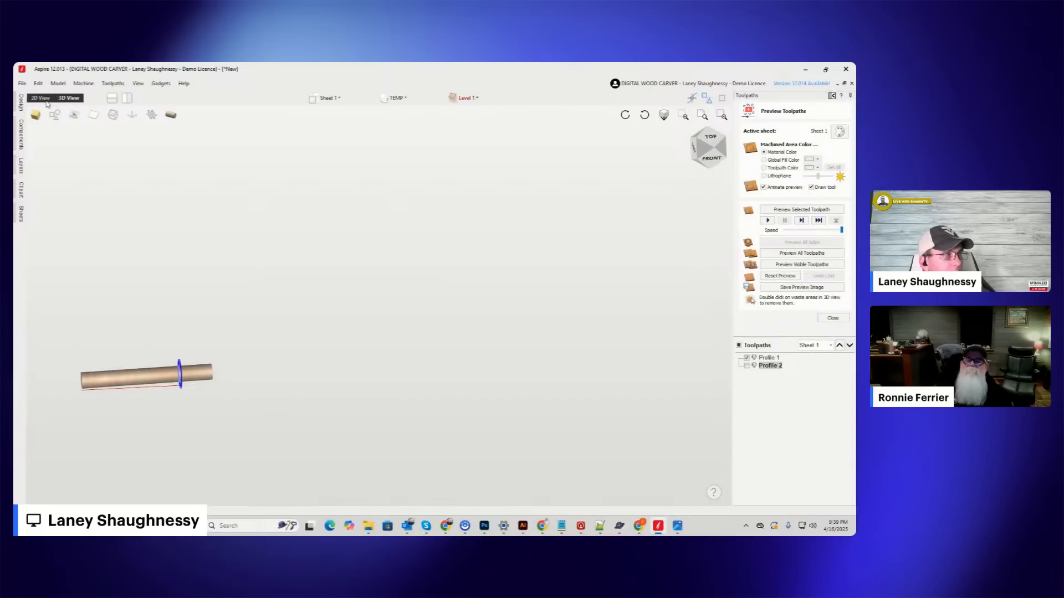
pyautogui.scroll(-3, 302, 295)
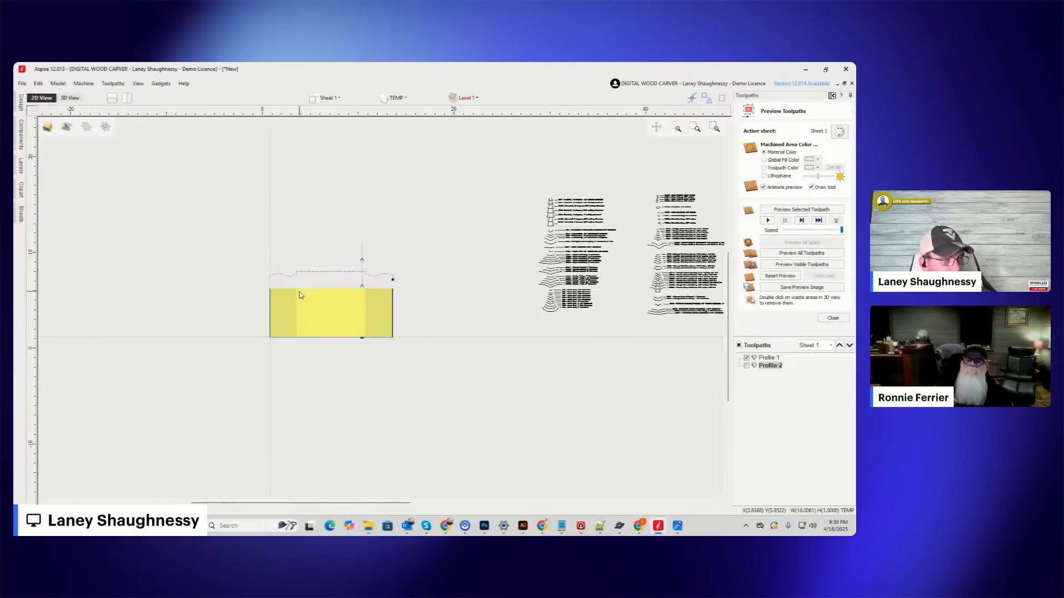
pyautogui.scroll(5, 299, 295)
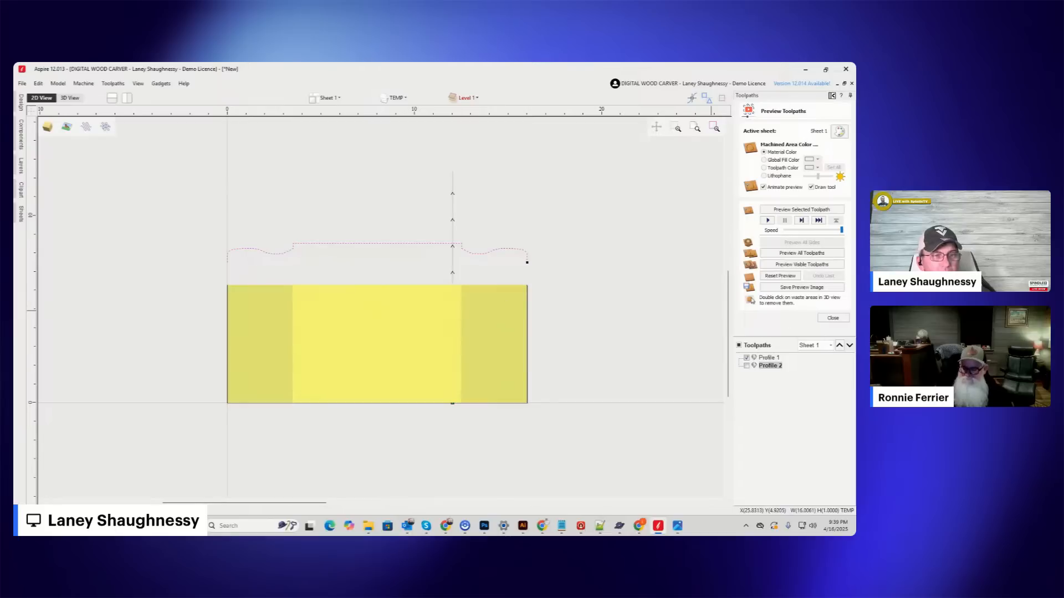
pyautogui.click(833, 318)
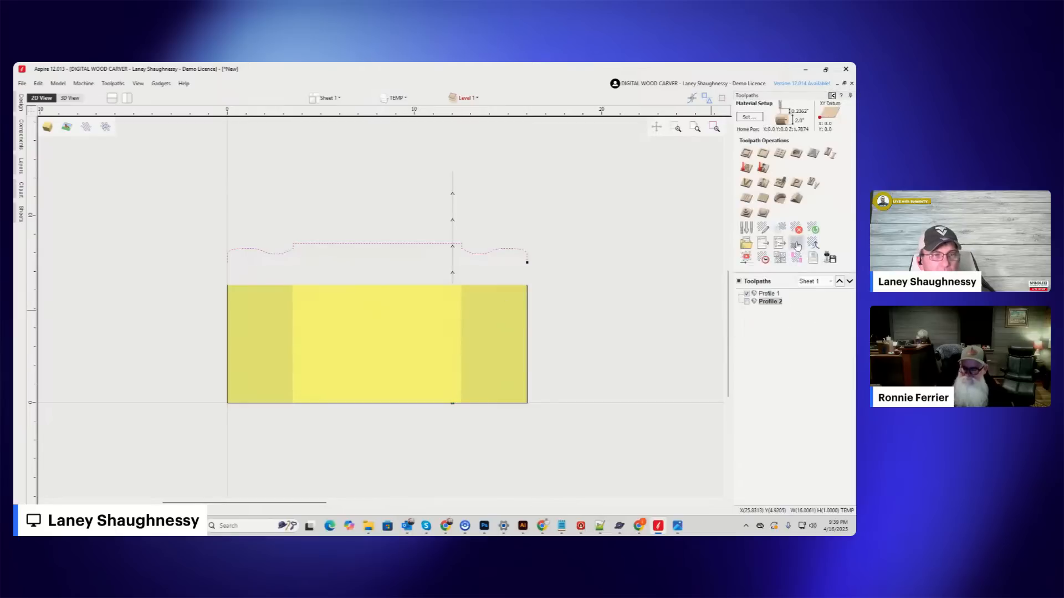
# Calculate a Moulding toolpath from the turning profile along the right job-edge line as drive rail, with the 46282 Tapered Ball Nose 5.4 Deg tool.
pyautogui.click(796, 198)
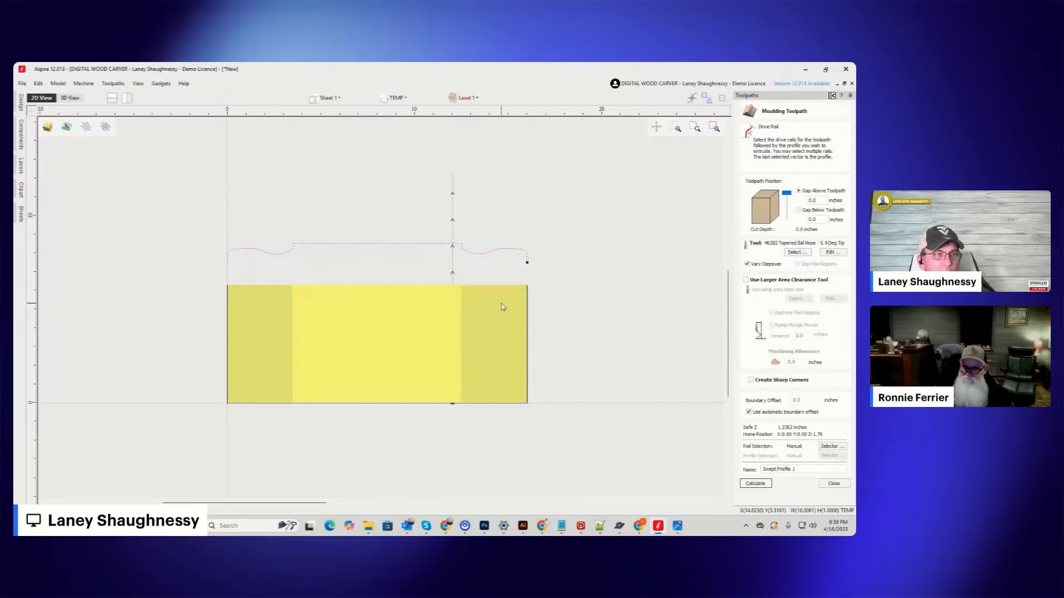
pyautogui.click(528, 311)
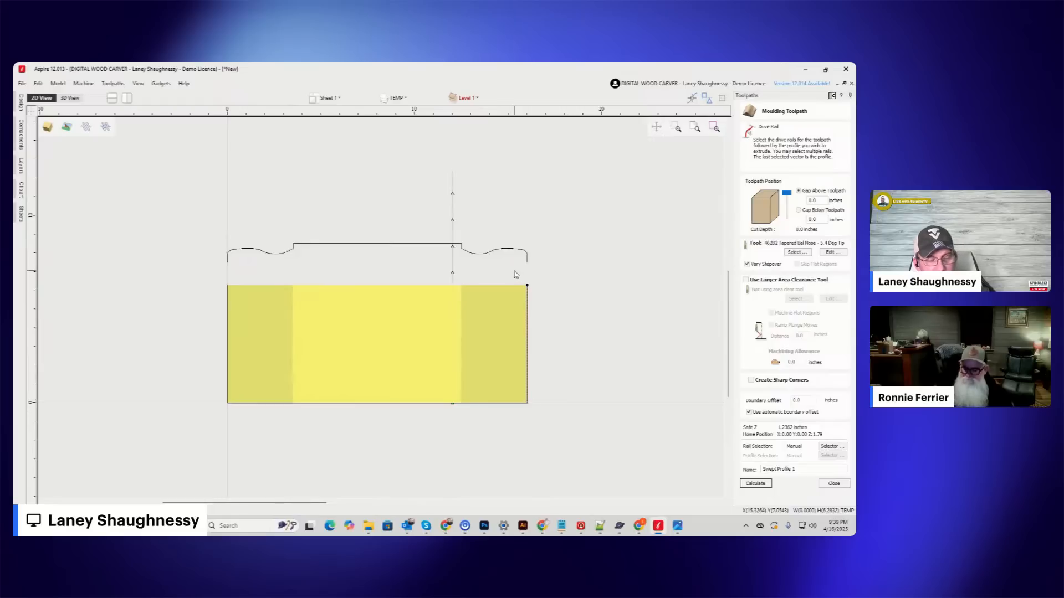
pyautogui.keyDown('shift'); pyautogui.click(505, 252); pyautogui.keyUp('shift')
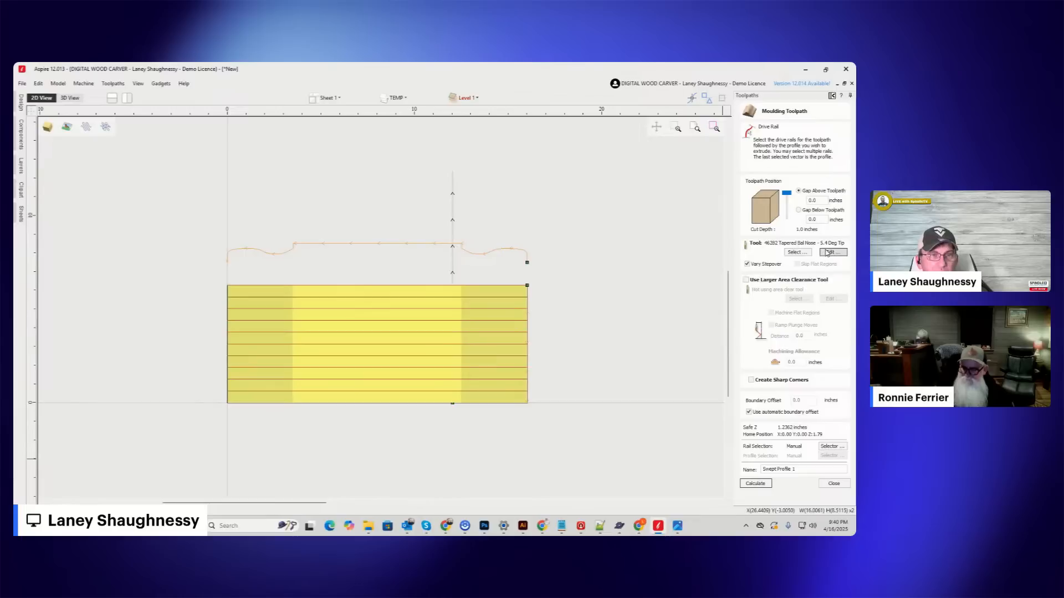
pyautogui.click(797, 252)
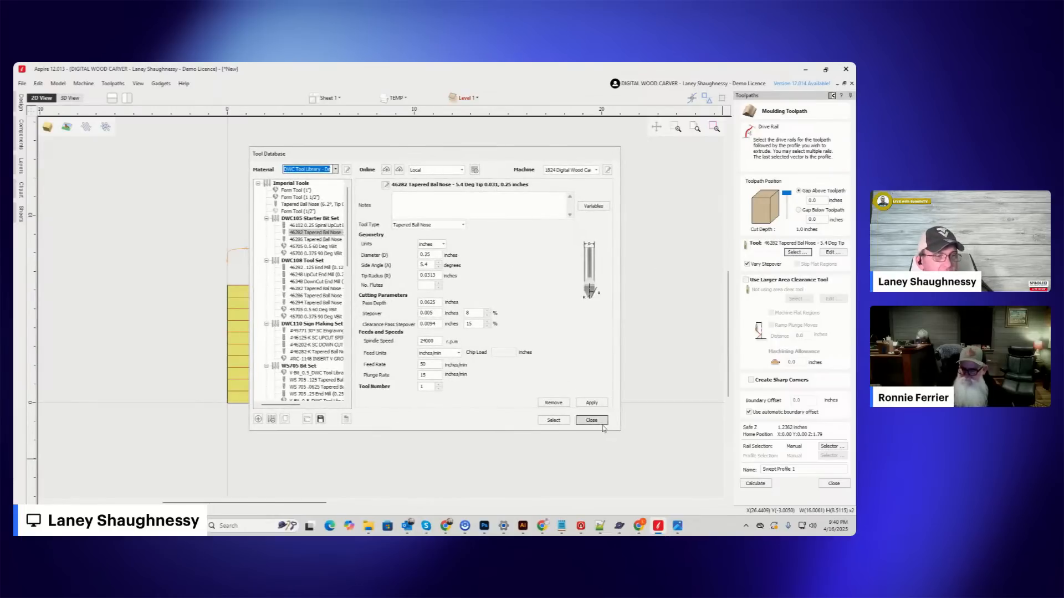
pyautogui.click(552, 421)
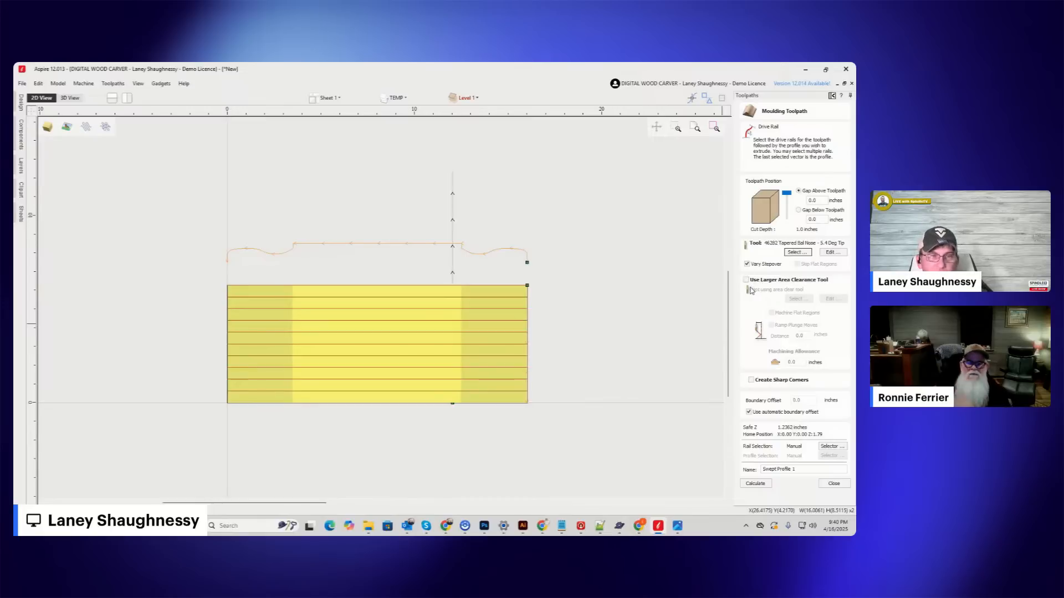
pyautogui.click(760, 486)
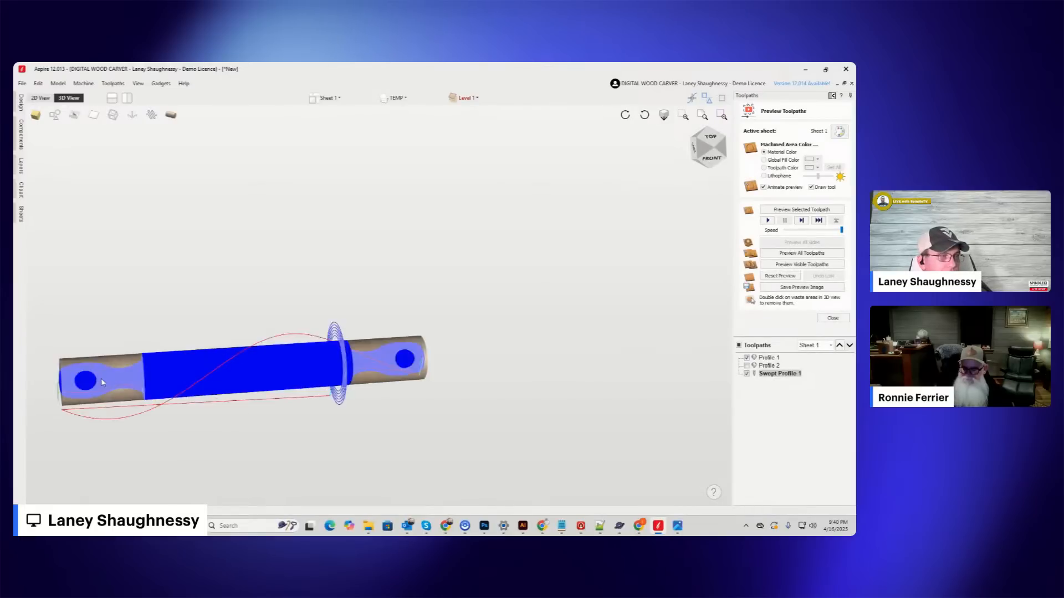
# Examine the moulding toolpath around the barrel and handle ends from below and from the top, and hide it.
pyautogui.scroll(3, 102, 383)
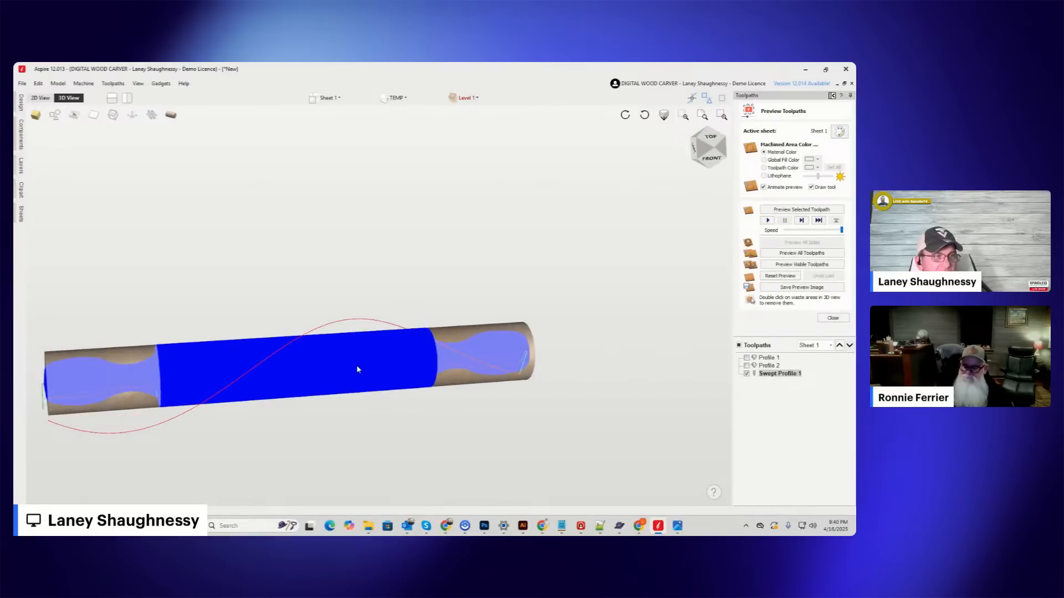
pyautogui.scroll(-3, 531, 352)
pyautogui.moveTo(590, 344); pyautogui.dragTo(604, 306, button='middle')
pyautogui.scroll(3, 526, 315)
pyautogui.scroll(2, 501, 327)
pyautogui.click(694, 143)
pyautogui.moveTo(694, 143); pyautogui.dragTo(783, 184)
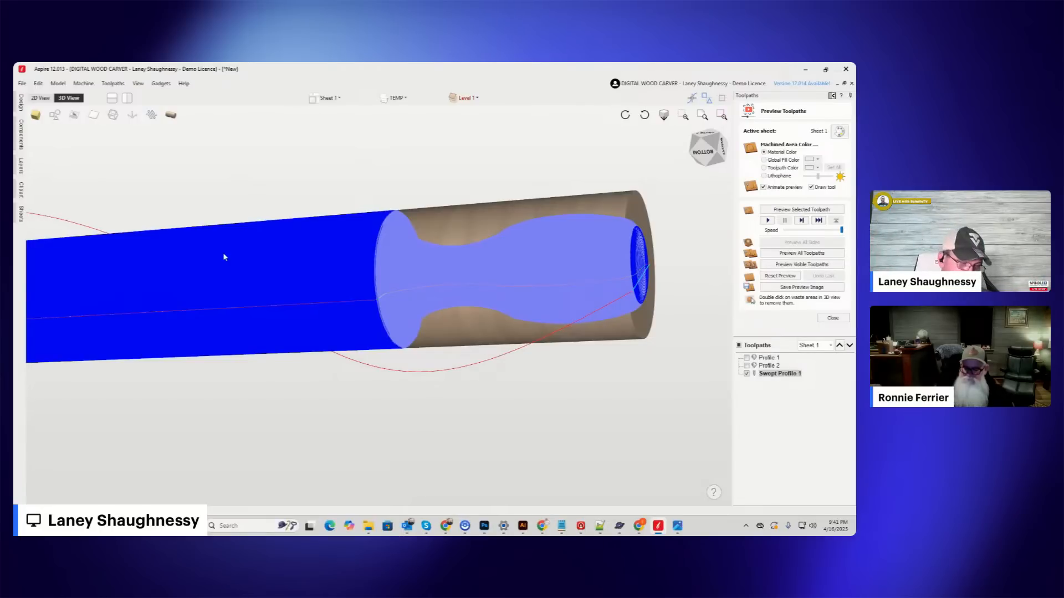
pyautogui.click(717, 154)
pyautogui.click(712, 143)
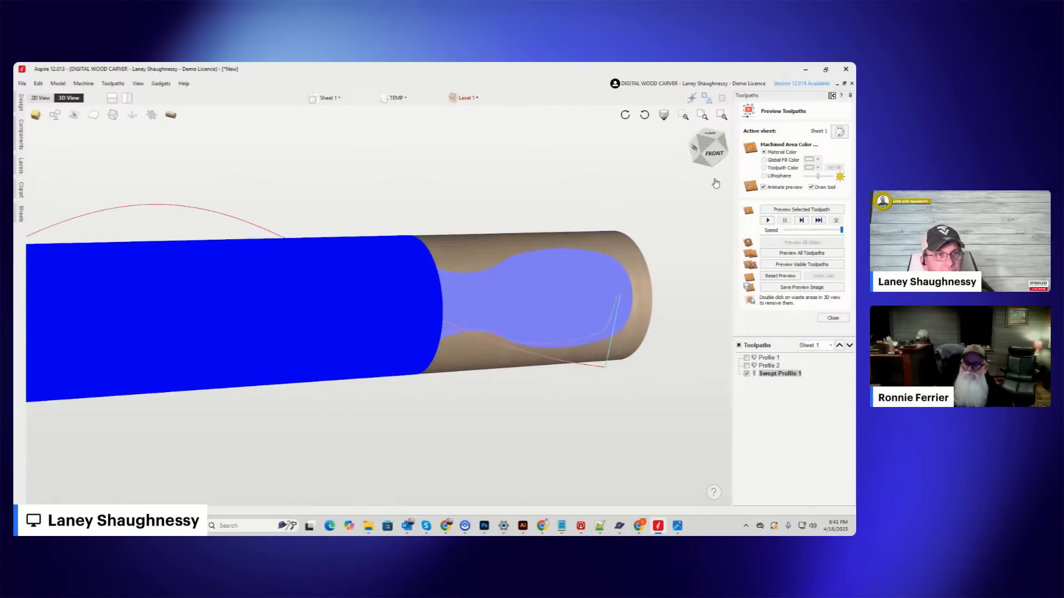
pyautogui.click(712, 140)
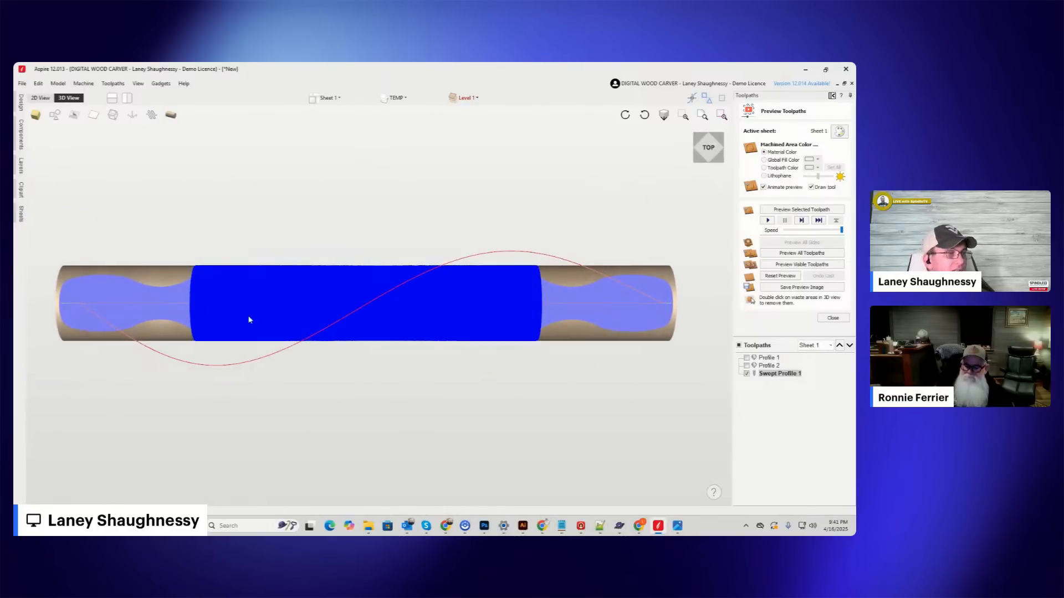
pyautogui.scroll(-4, 309, 316)
pyautogui.scroll(5, 417, 324)
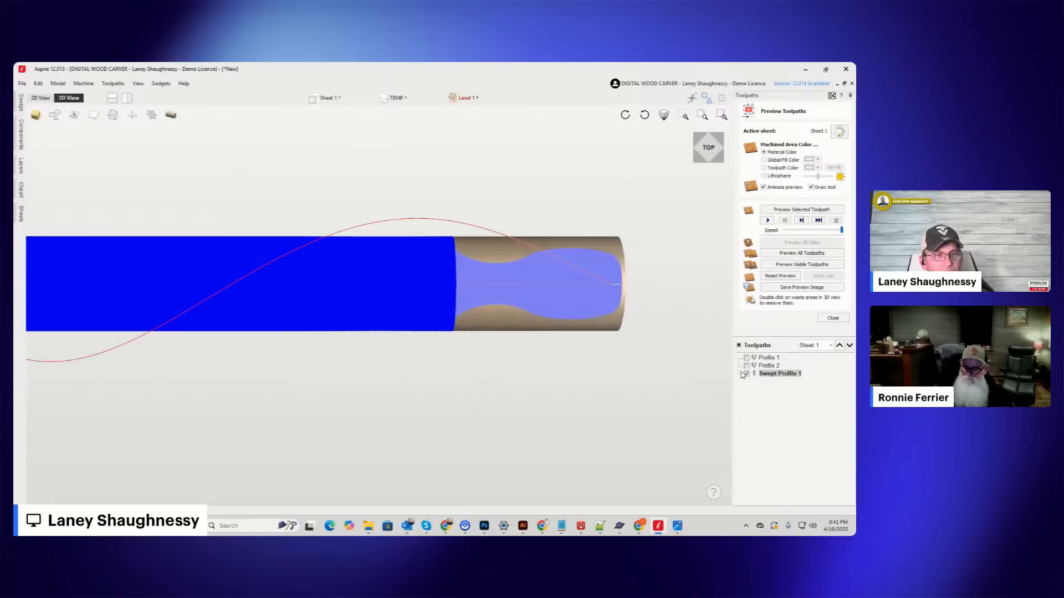
pyautogui.click(747, 374)
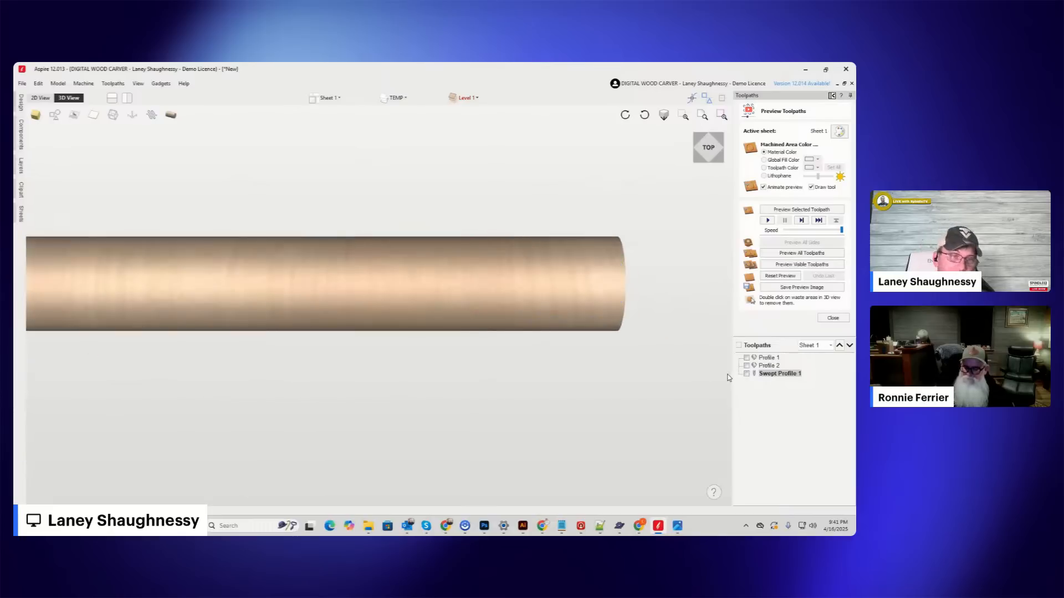
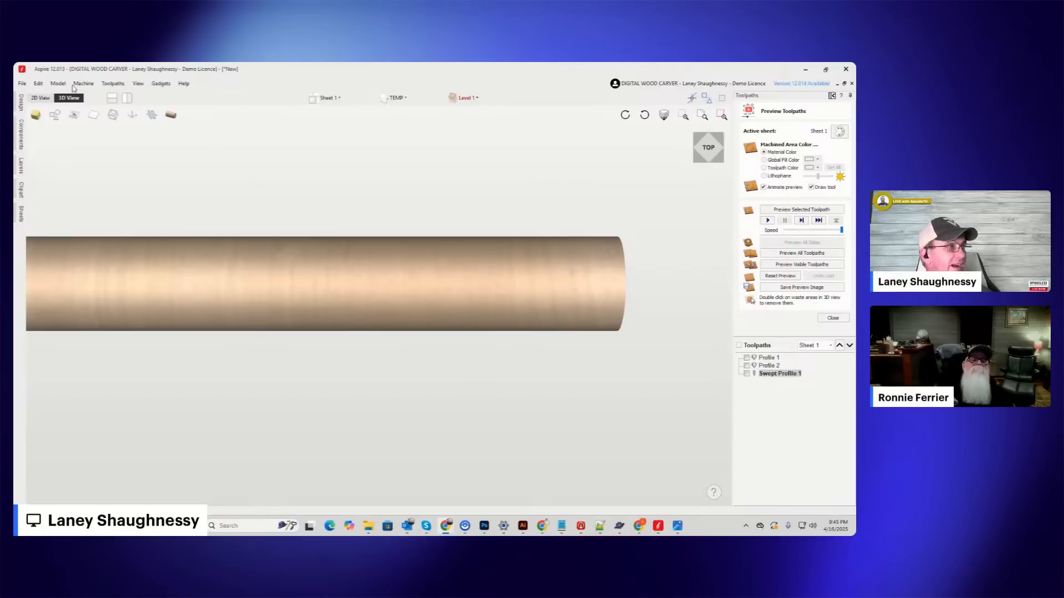
# Check Level 1 in the component tree and close the toolpath preview to show the rolling pin model in 3D.
pyautogui.click(41, 98)
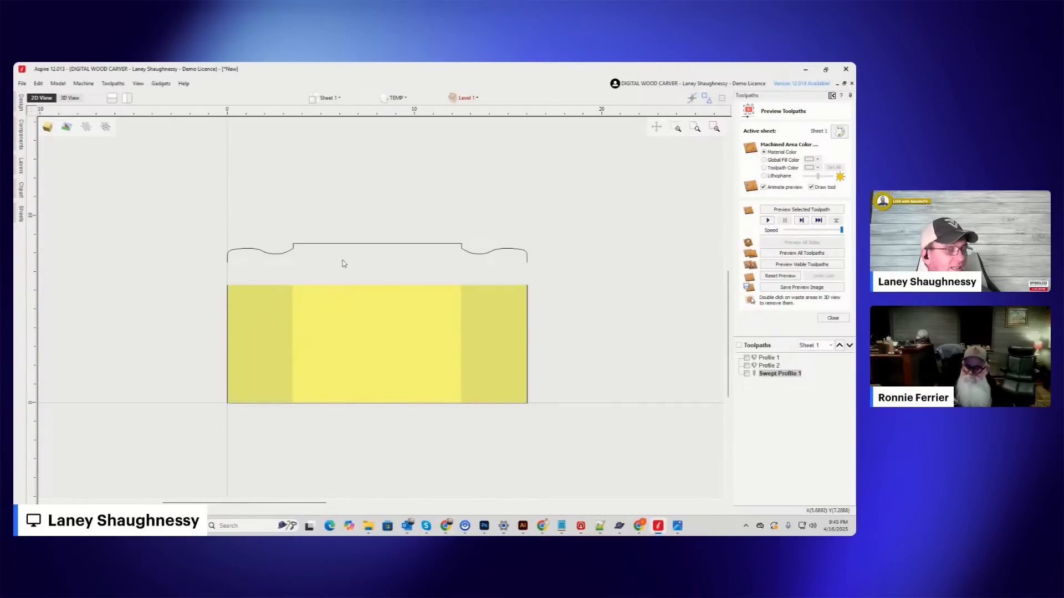
pyautogui.click(20, 131)
pyautogui.click(39, 119)
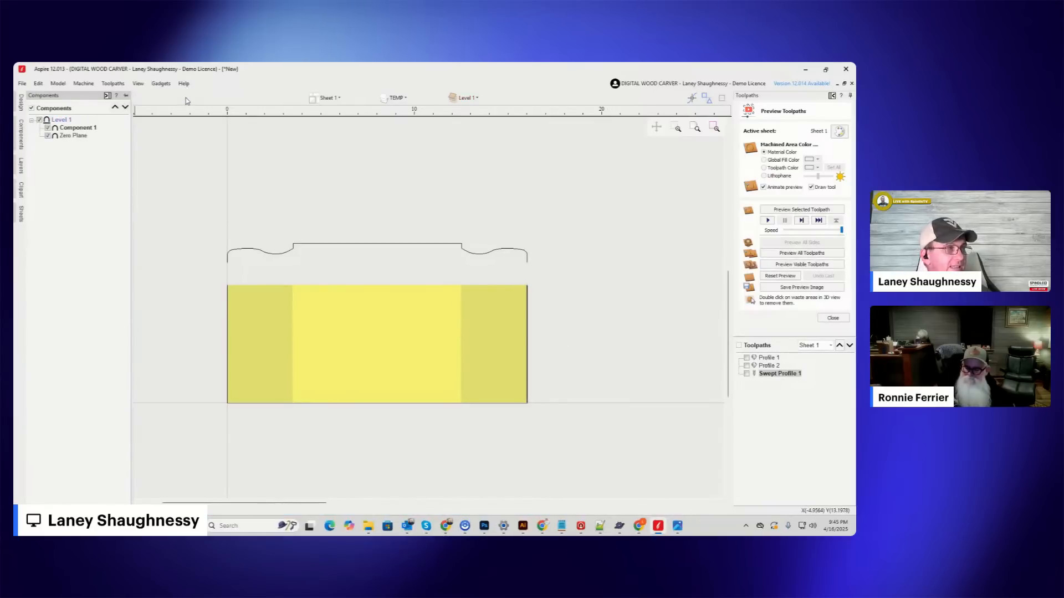
pyautogui.click(108, 96)
pyautogui.click(69, 97)
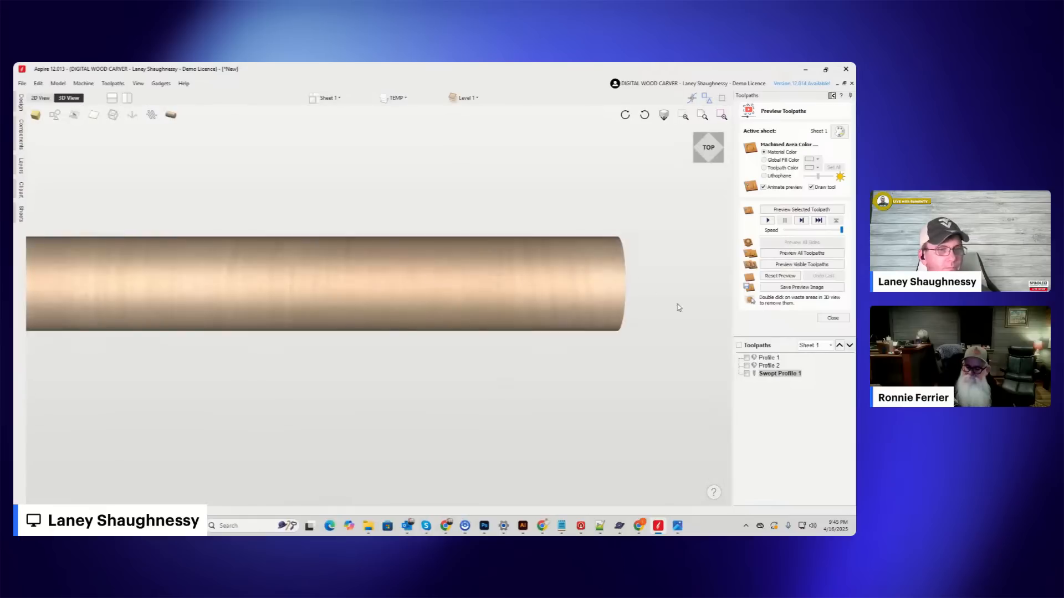
pyautogui.click(826, 318)
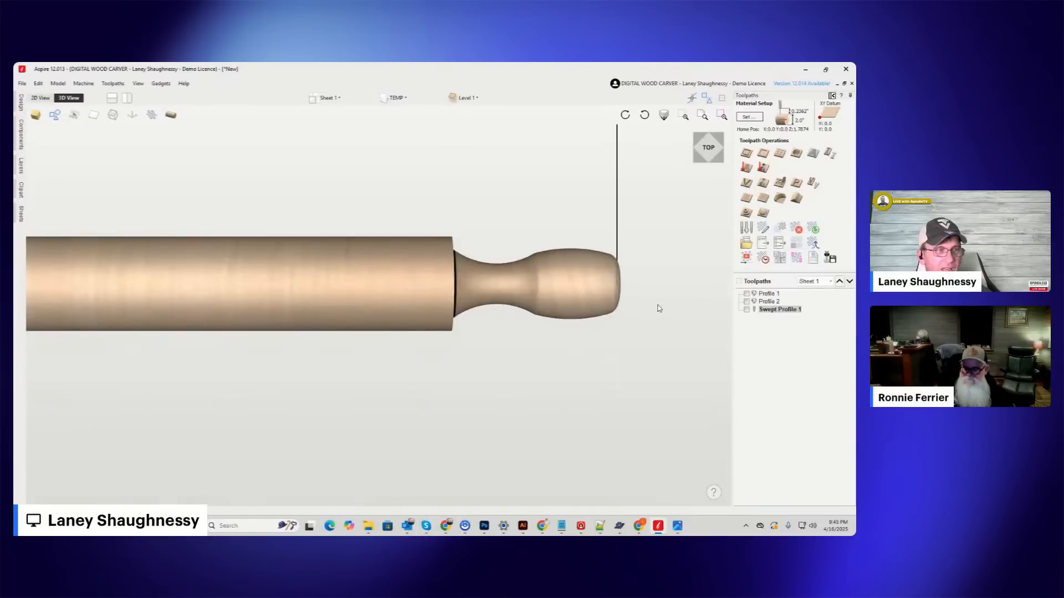
# Examine the rolling pin model in 3D, including the barrel, both handles and the shoulder where the handle meets the barrel.
pyautogui.scroll(-3, 659, 309)
pyautogui.scroll(3, 542, 325)
pyautogui.scroll(-1, 547, 322)
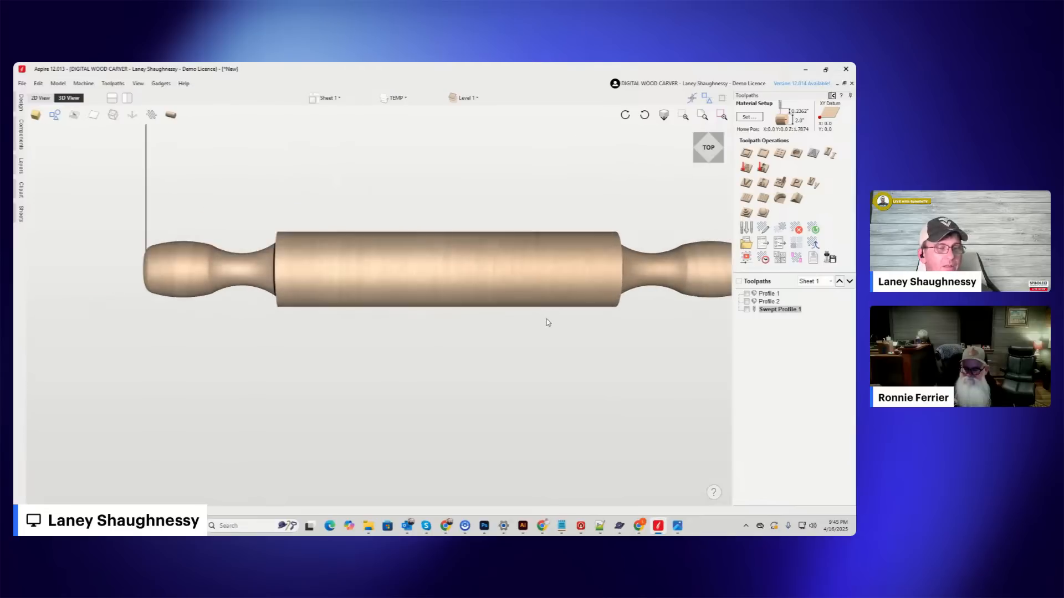
pyautogui.click(695, 155)
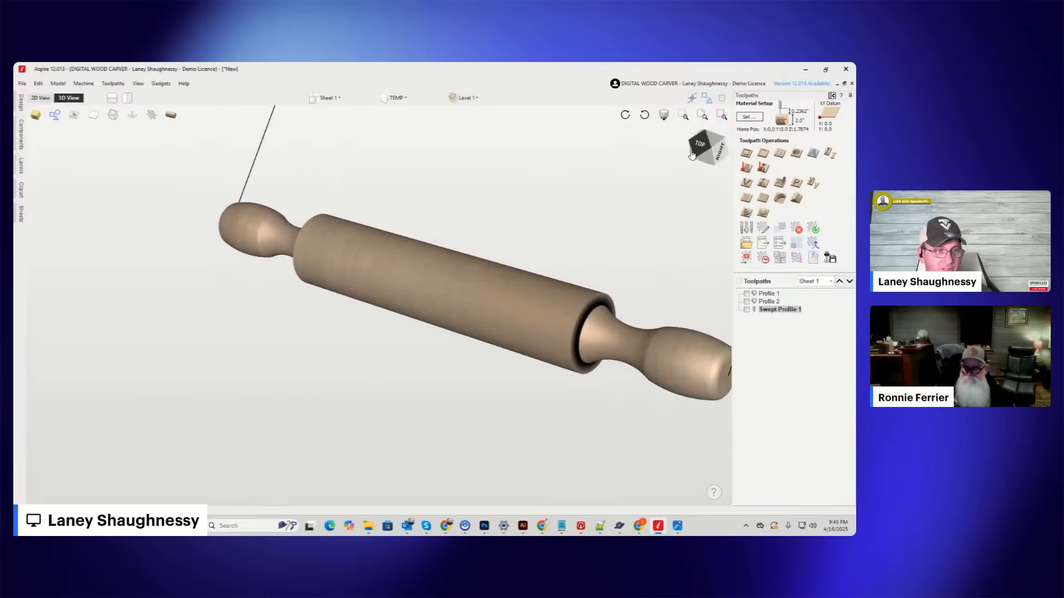
pyautogui.moveTo(691, 155)
pyautogui.mouseDown()
pyautogui.moveTo(723, 158)
pyautogui.moveTo(701, 156)
pyautogui.moveTo(718, 150)
pyautogui.moveTo(726, 159)
pyautogui.moveTo(741, 136)
pyautogui.moveTo(645, 157)
pyautogui.moveTo(675, 123)
pyautogui.moveTo(686, 144)
pyautogui.mouseUp()
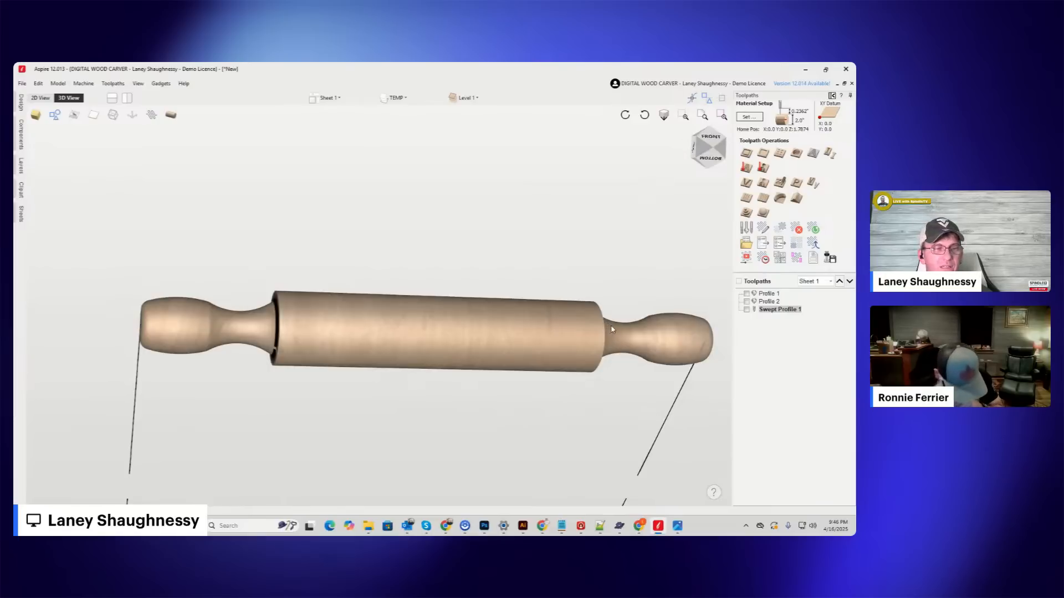
pyautogui.scroll(3, 642, 331)
pyautogui.scroll(-5, 642, 331)
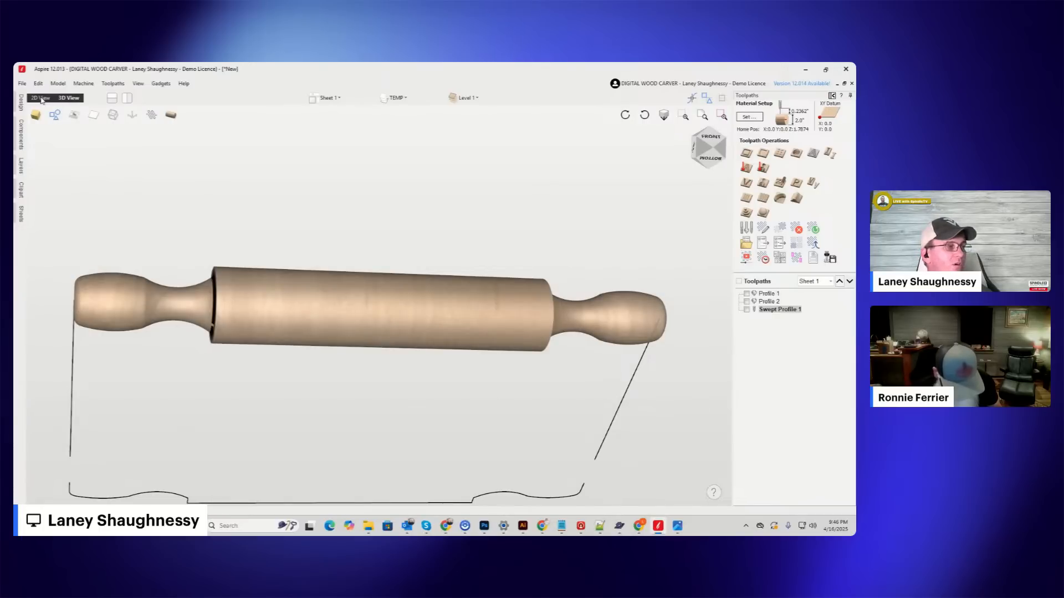
pyautogui.scroll(5, 84, 287)
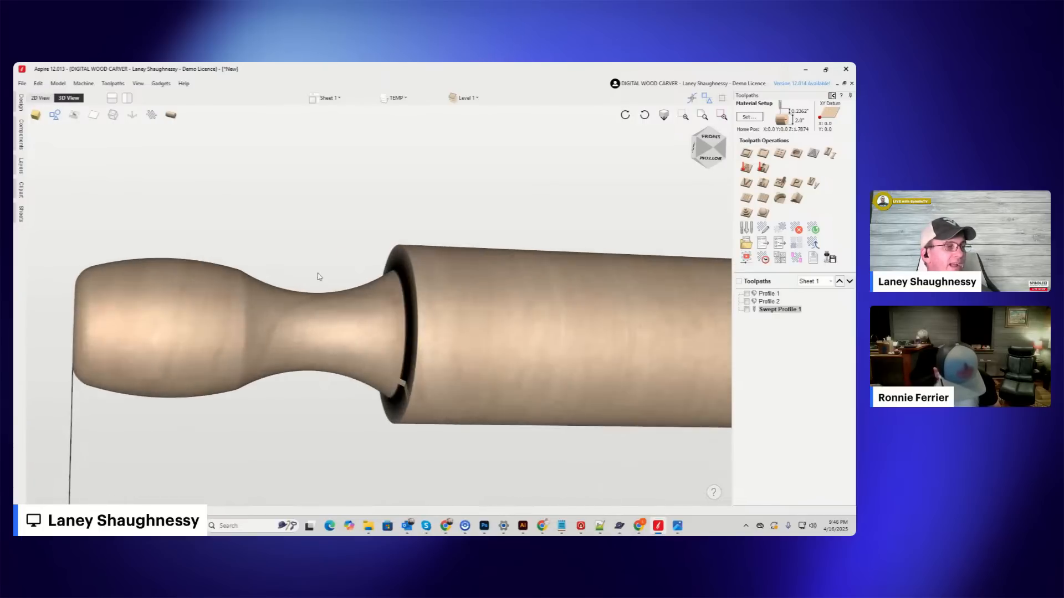
pyautogui.scroll(-3, 171, 268)
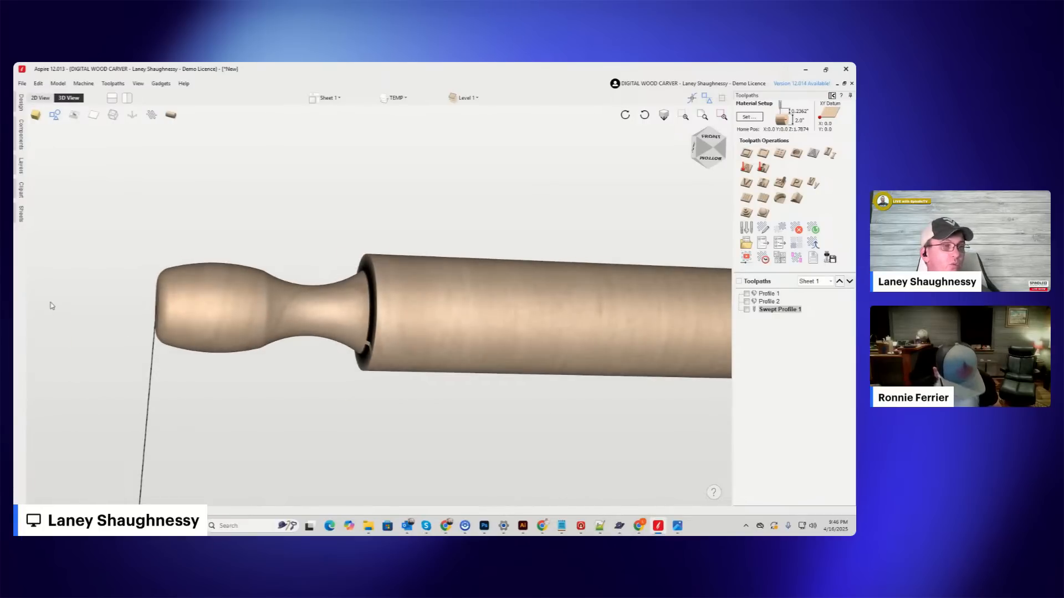
pyautogui.scroll(-3, 313, 271)
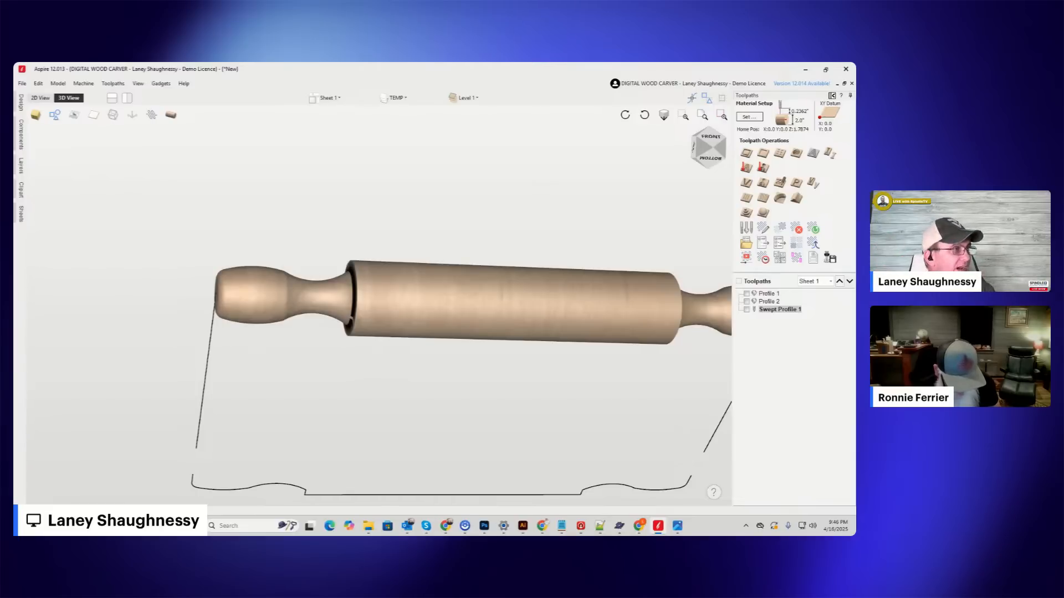
# Examine the turning profile in 2D and the Barley Twist and Core Box bit profiles in the first column beside the job.
pyautogui.click(40, 98)
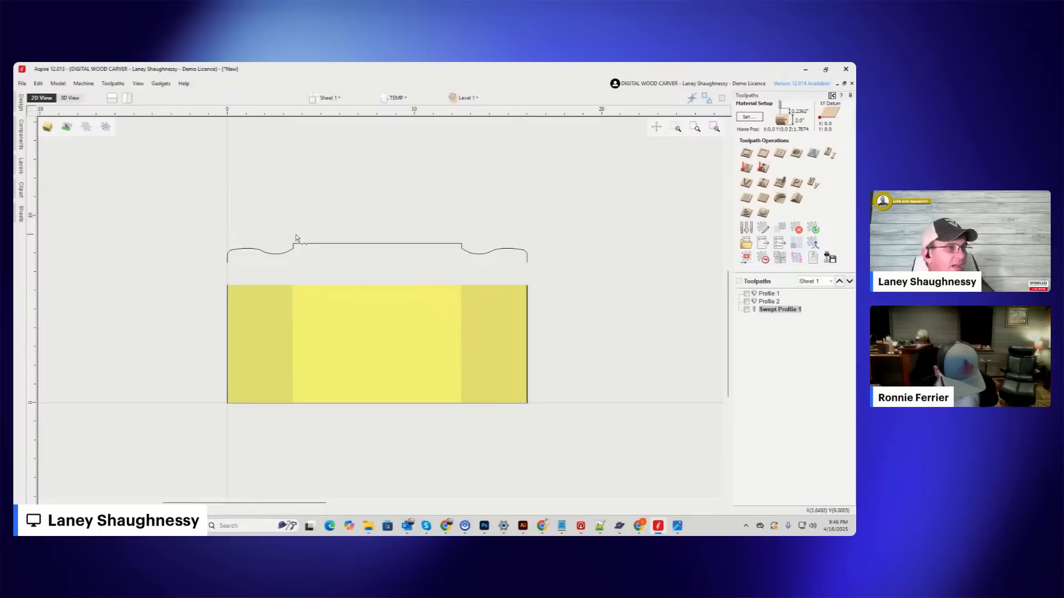
pyautogui.scroll(2, 402, 267)
pyautogui.scroll(-5, 402, 268)
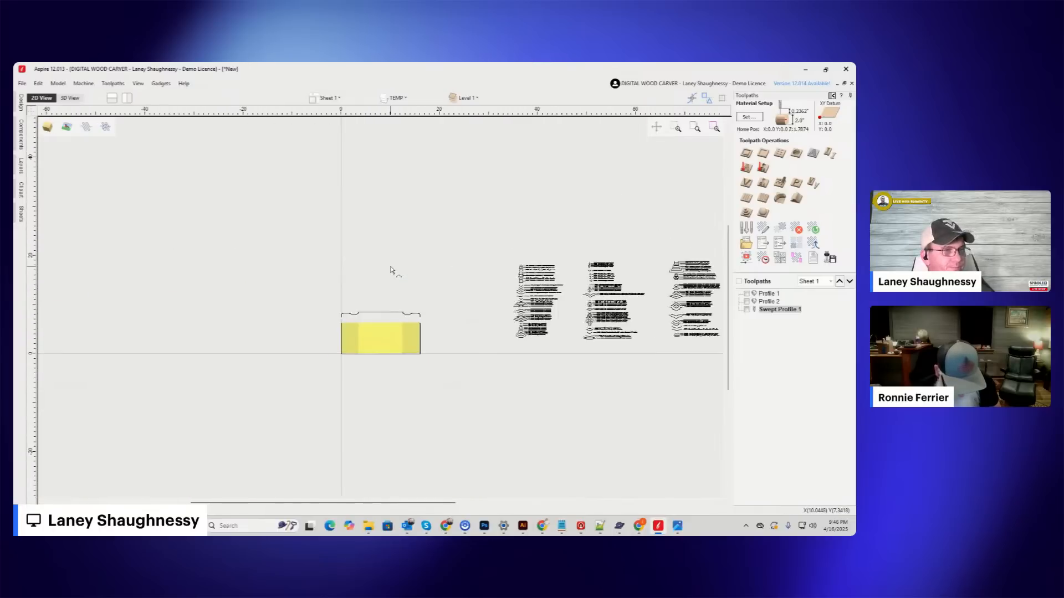
pyautogui.scroll(2, 551, 349)
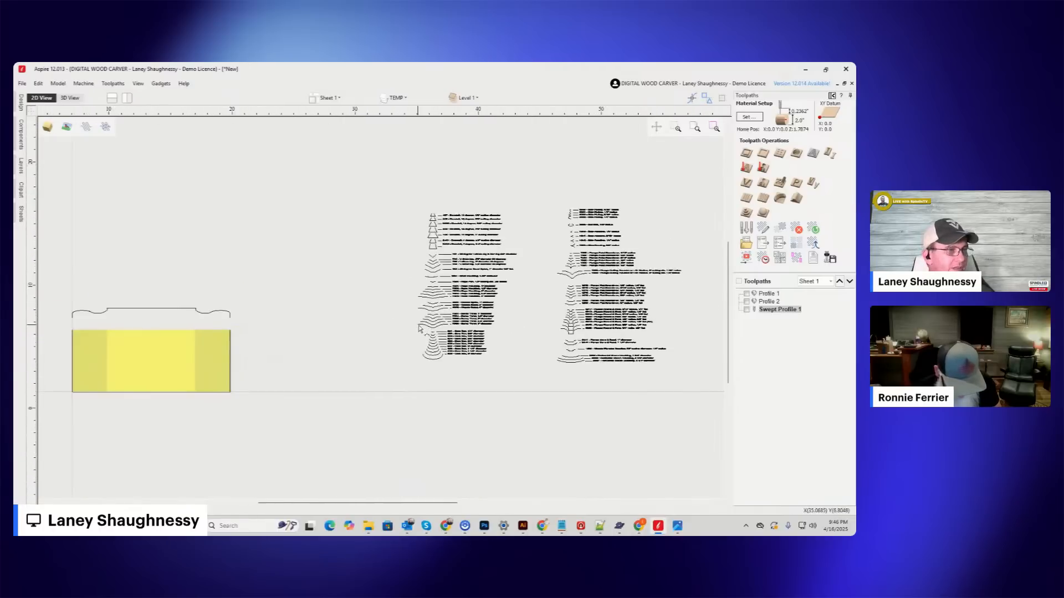
pyautogui.scroll(3, 424, 328)
pyautogui.scroll(-3, 605, 305)
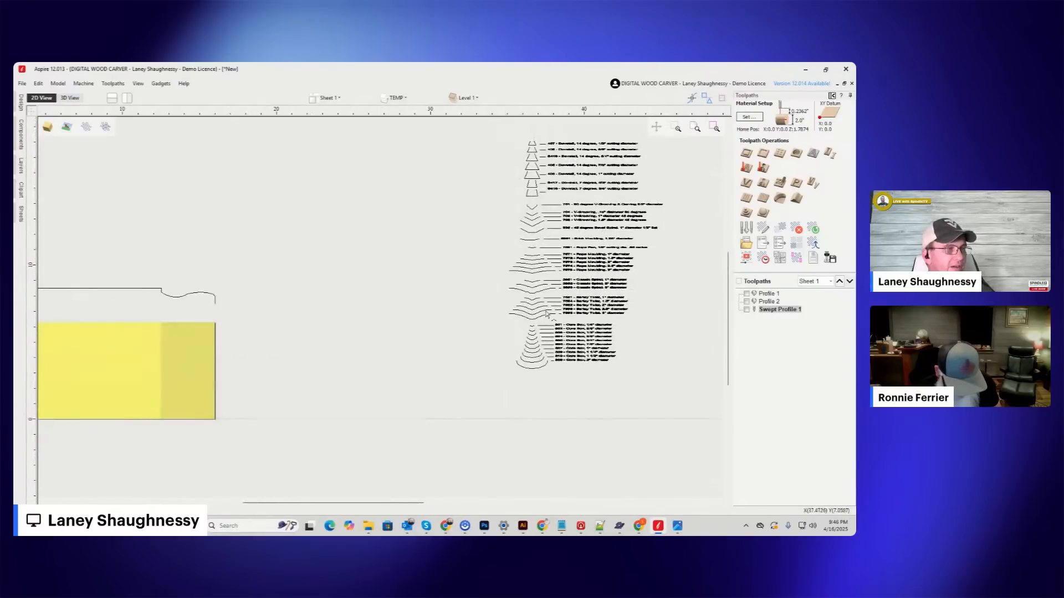
pyautogui.scroll(4, 524, 320)
pyautogui.scroll(1, 526, 320)
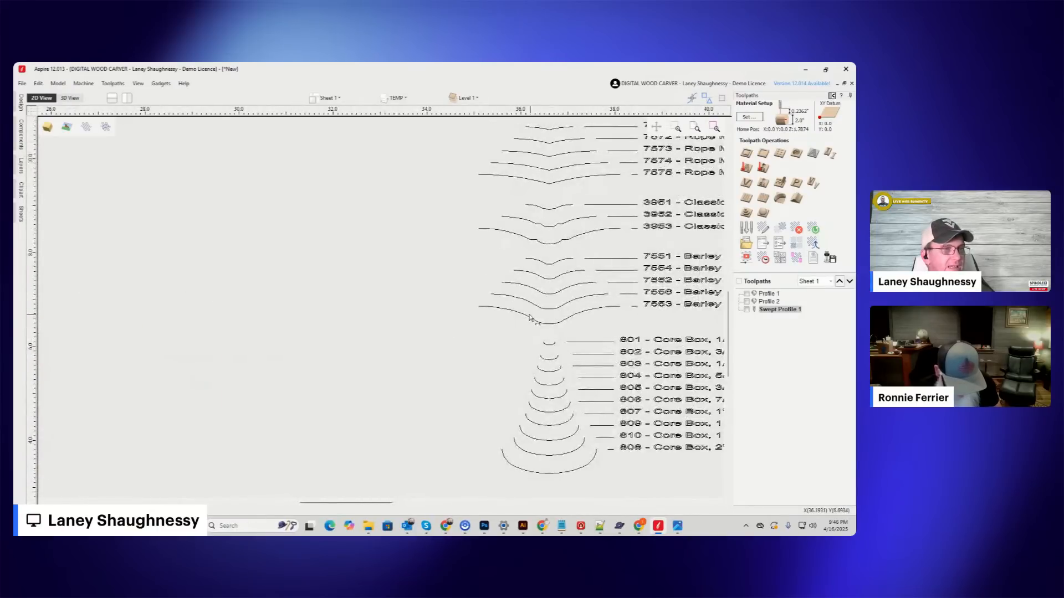
pyautogui.scroll(-5, 415, 313)
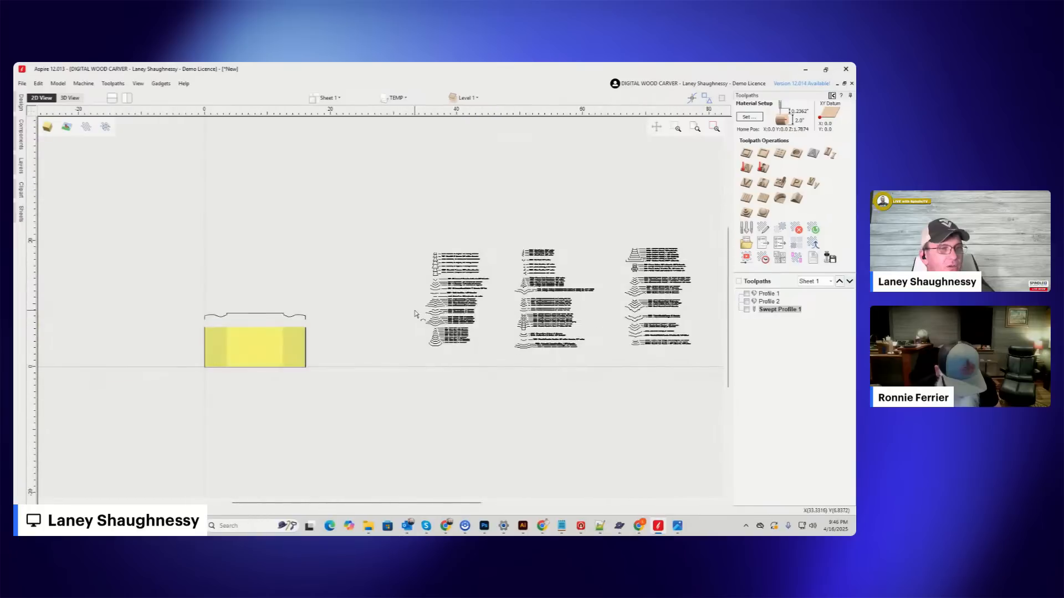
# Examine the Plunge Cutting Roundover, Core Box and Surface Planing bit profiles across the three columns of the bit drawings.
pyautogui.scroll(4, 515, 319)
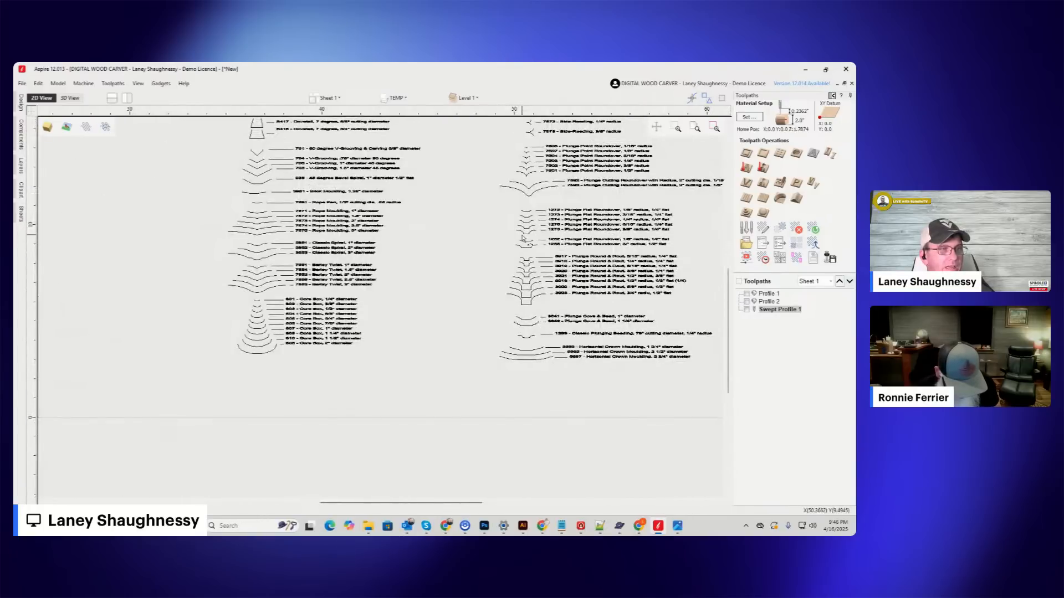
pyautogui.scroll(4, 524, 195)
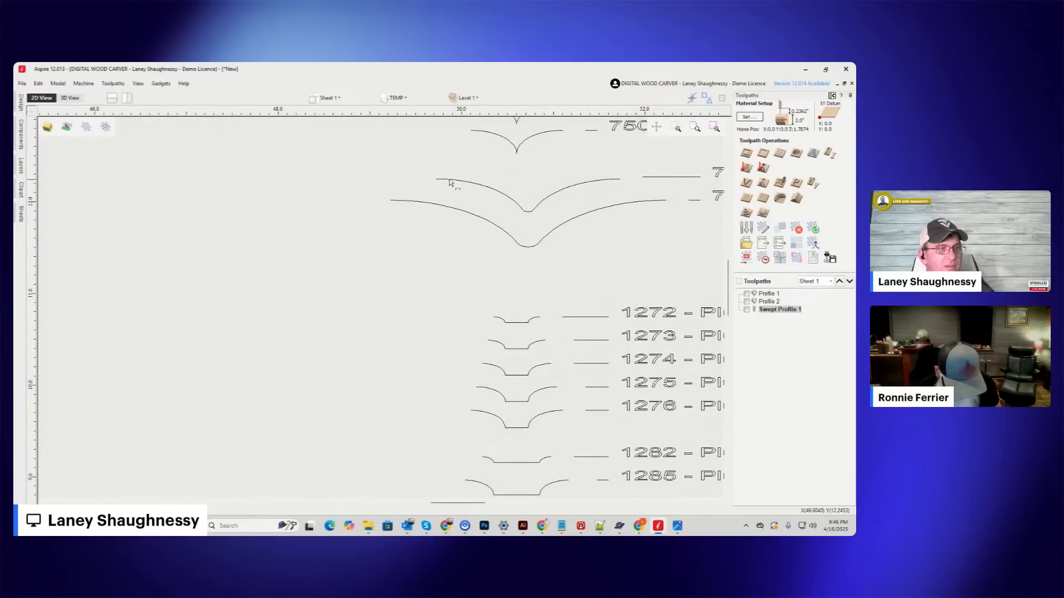
pyautogui.scroll(-3, 485, 220)
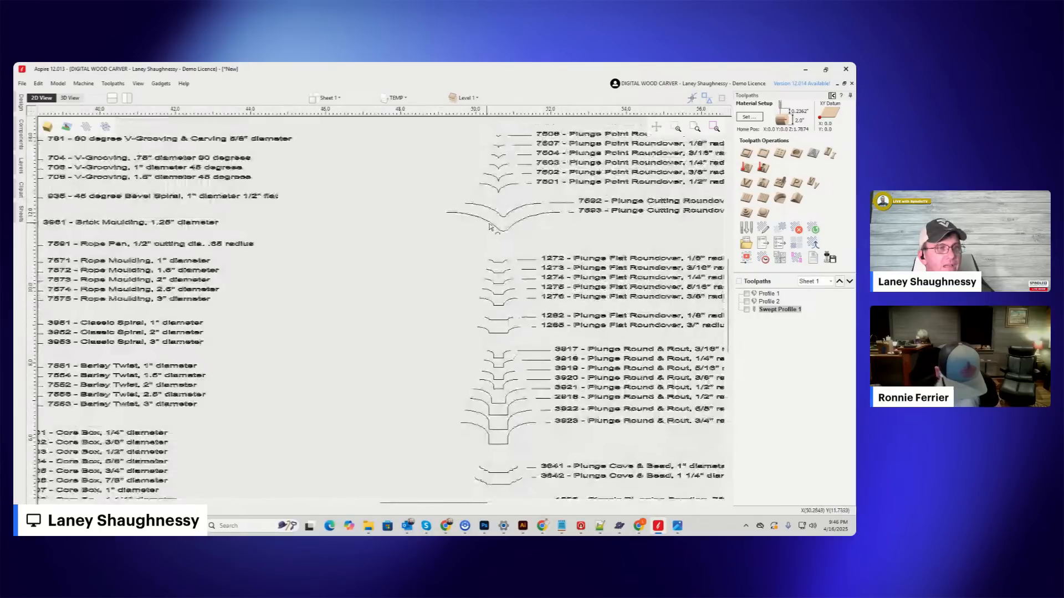
pyautogui.scroll(-3, 488, 227)
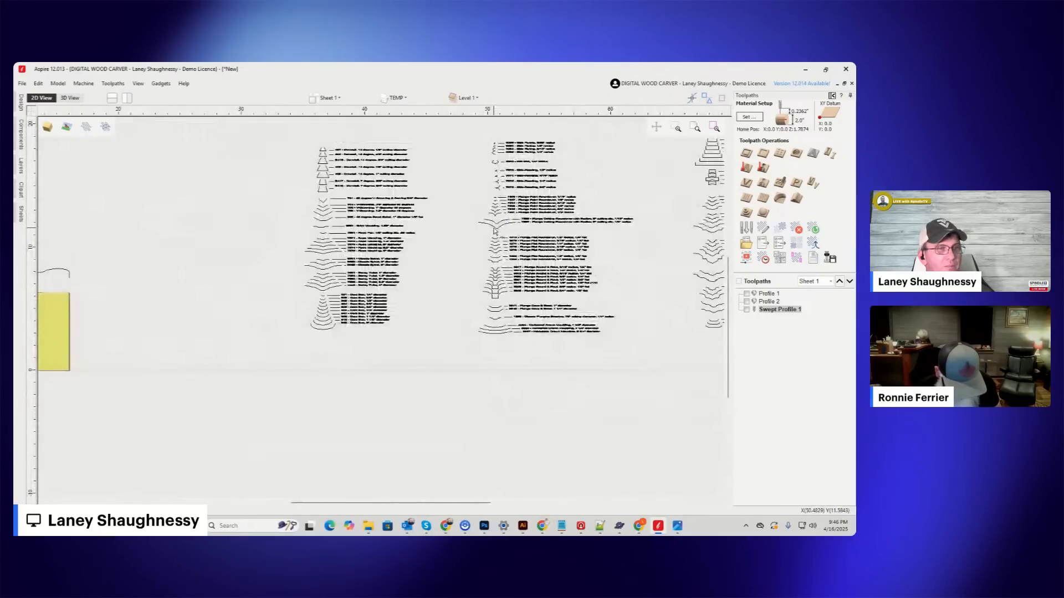
pyautogui.scroll(-2, 494, 230)
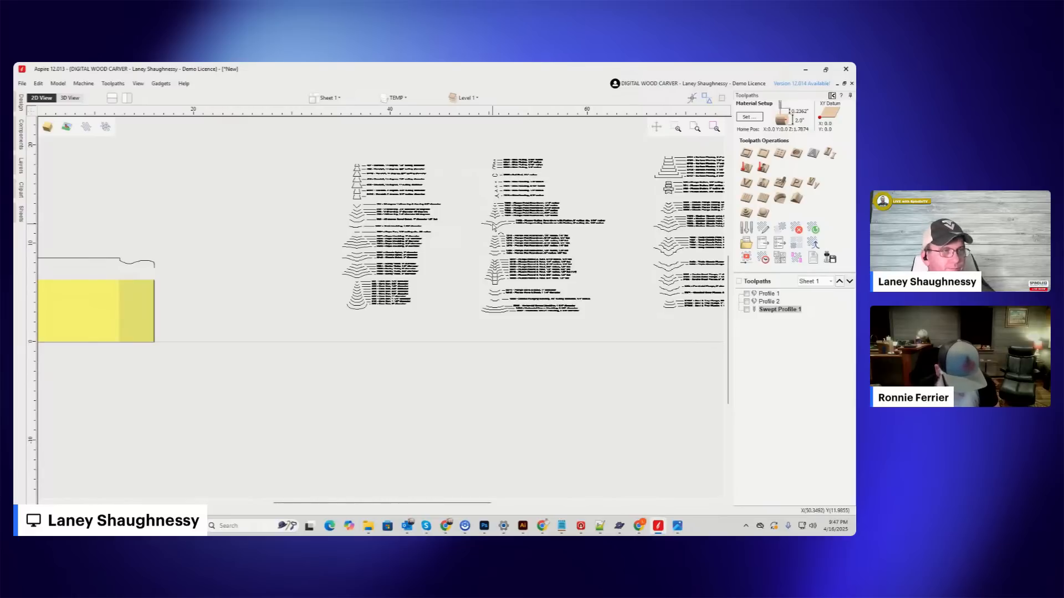
pyautogui.scroll(2, 352, 282)
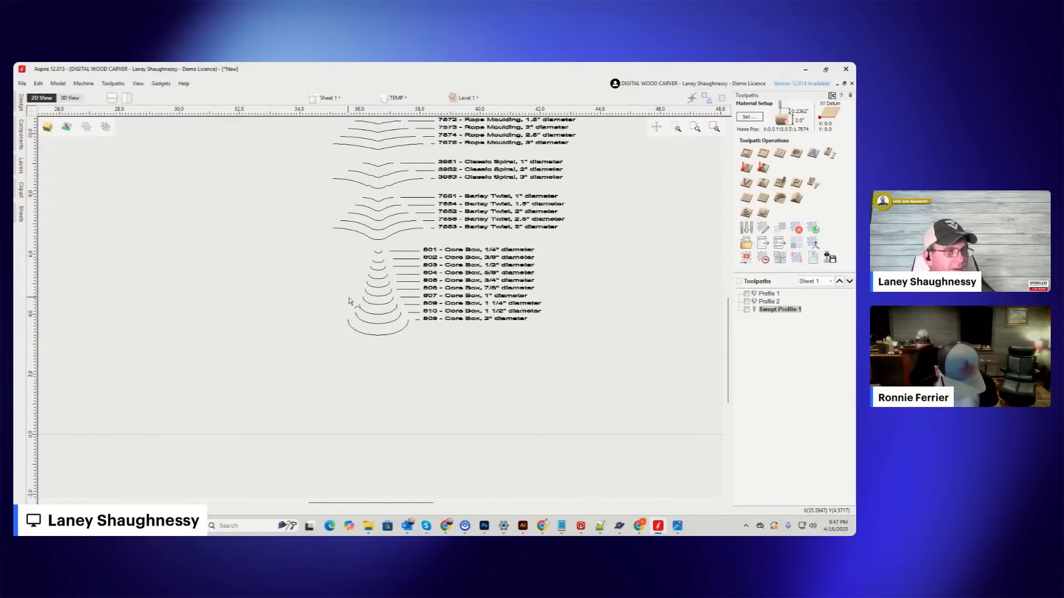
pyautogui.scroll(-3, 351, 303)
pyautogui.scroll(5, 556, 261)
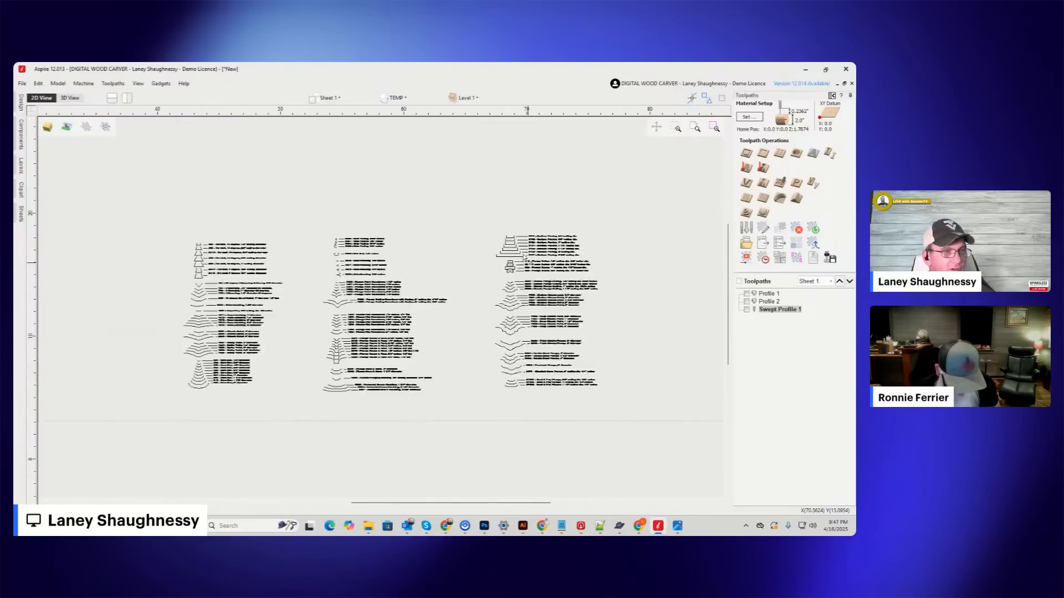
pyautogui.scroll(3, 587, 258)
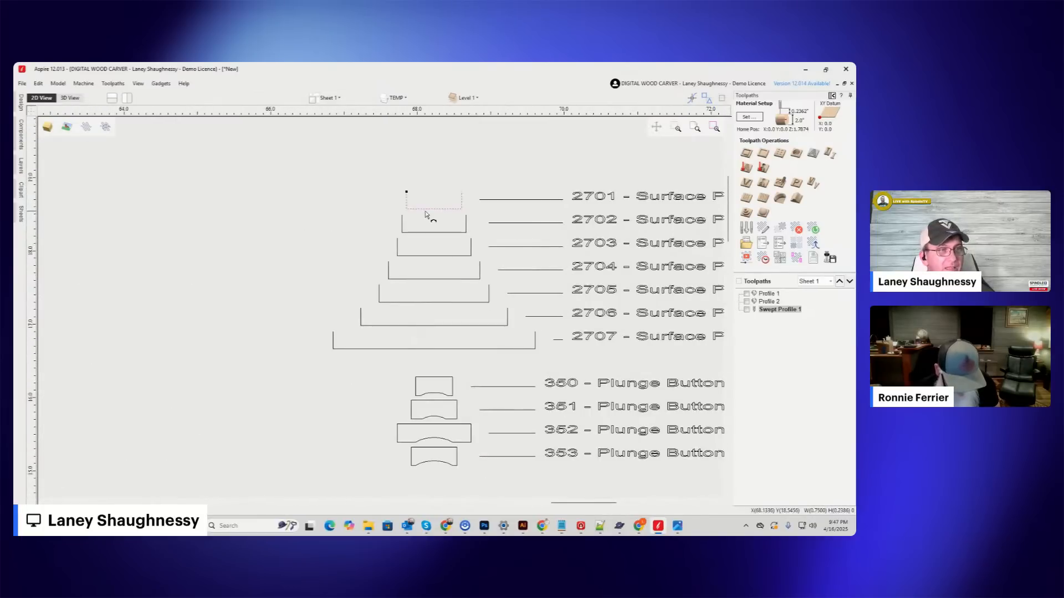
# Compare the rolling pin's turning profile with the dovetail, V-grooving, rope moulding and core box shapes in the bit drawings.
pyautogui.scroll(-5, 442, 219)
pyautogui.scroll(-3, 524, 247)
pyautogui.scroll(6, 281, 328)
pyautogui.scroll(2, 340, 305)
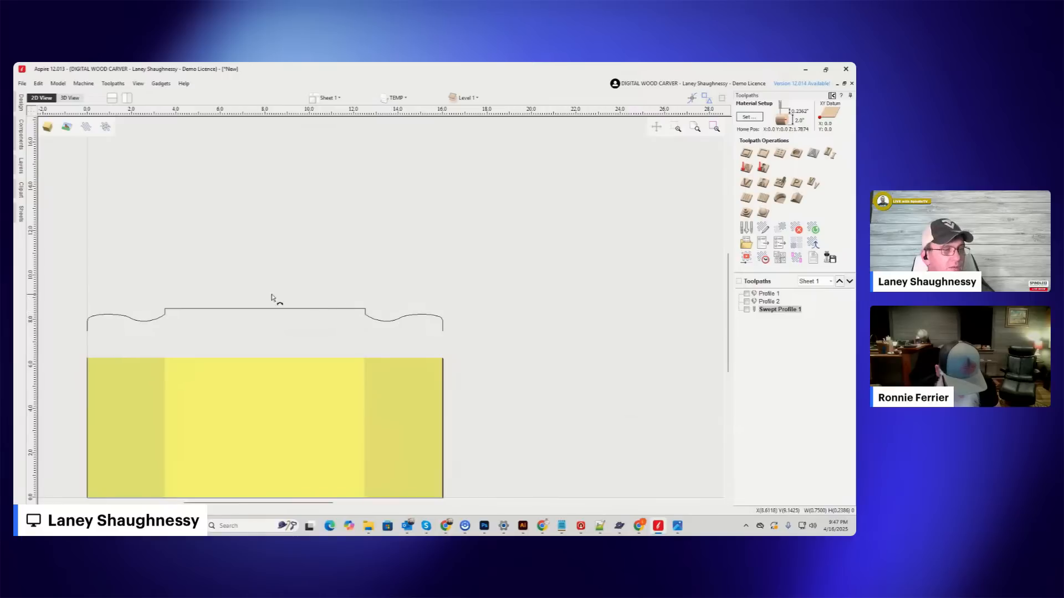
pyautogui.scroll(-4, 294, 299)
pyautogui.scroll(1, 390, 316)
pyautogui.scroll(4, 339, 304)
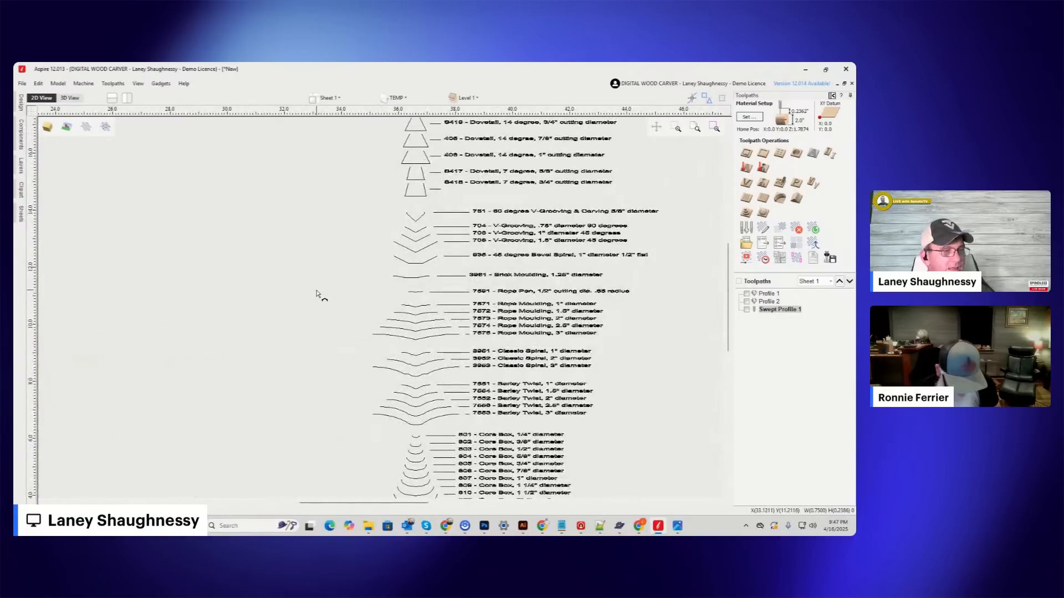
pyautogui.scroll(-1, 307, 292)
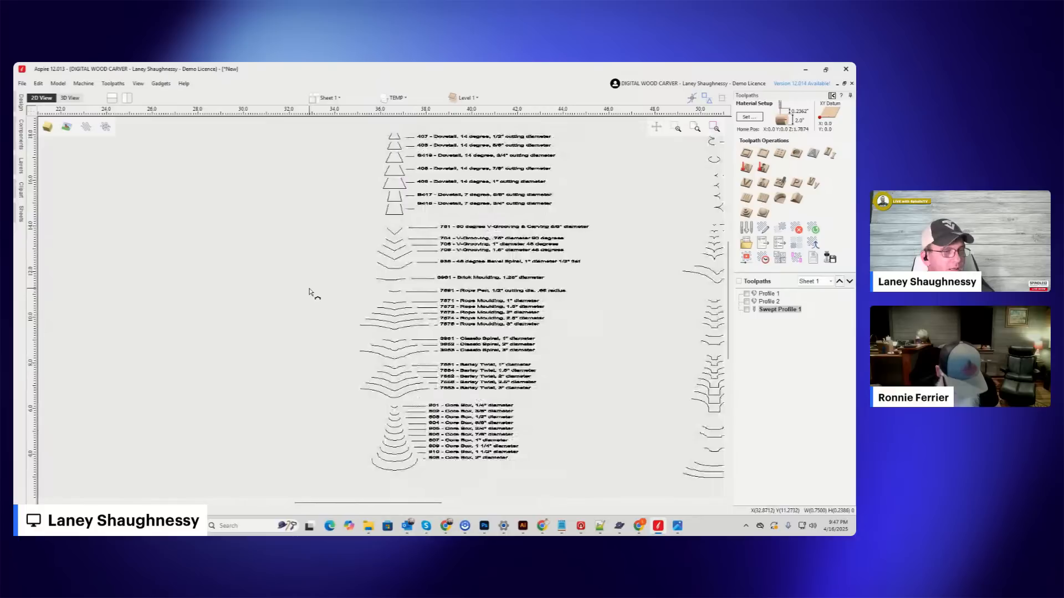
pyautogui.scroll(-3, 306, 292)
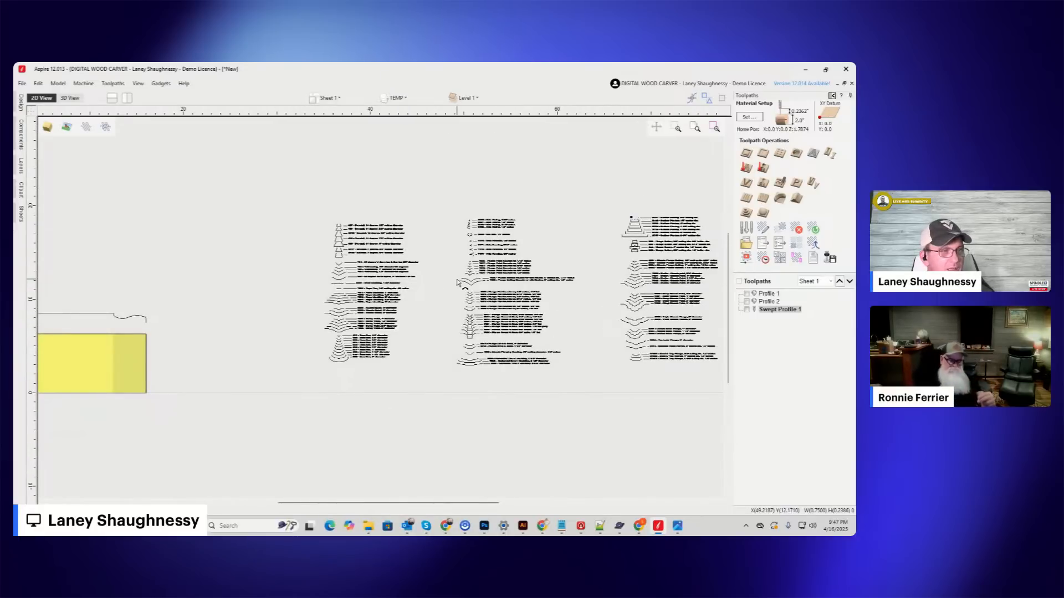
# Select all segments of the 7593 Plunge Cutting Roundover profile and move it into the empty space between the first two bit columns.
pyautogui.scroll(5, 466, 285)
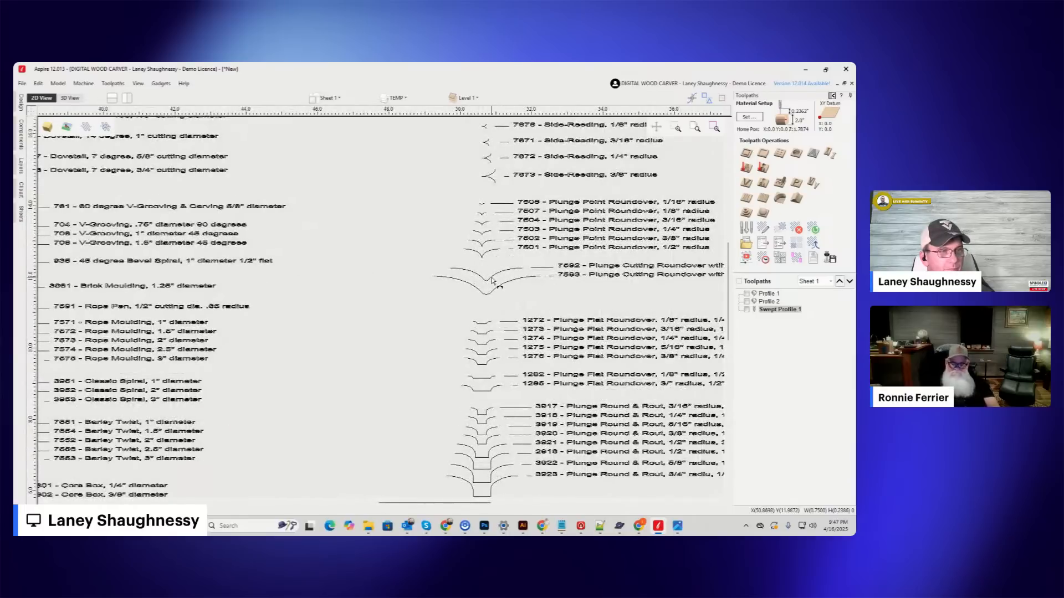
pyautogui.scroll(1, 480, 299)
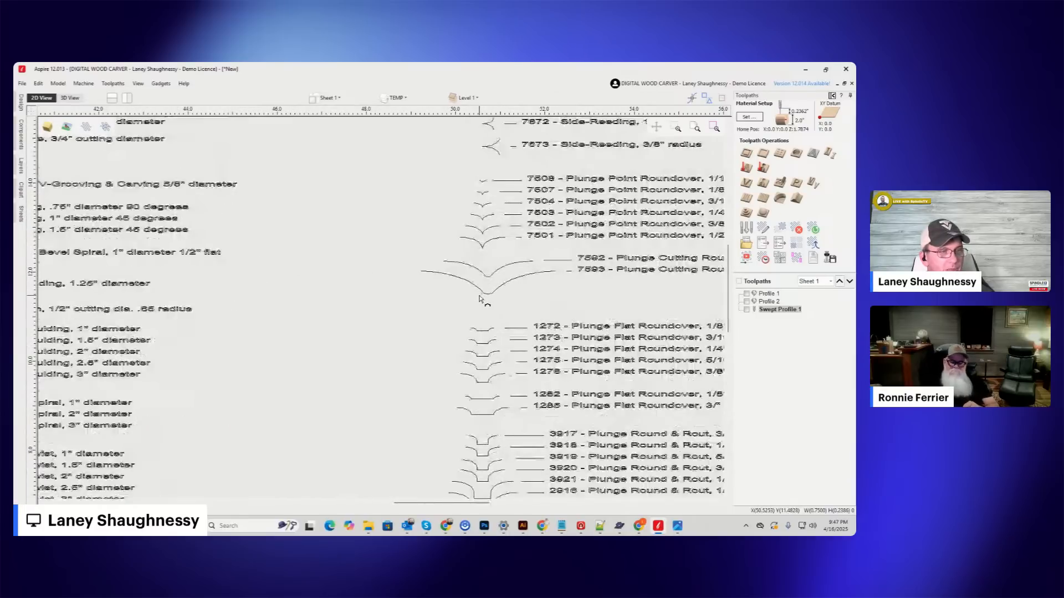
pyautogui.scroll(-3, 412, 285)
pyautogui.scroll(2, 399, 279)
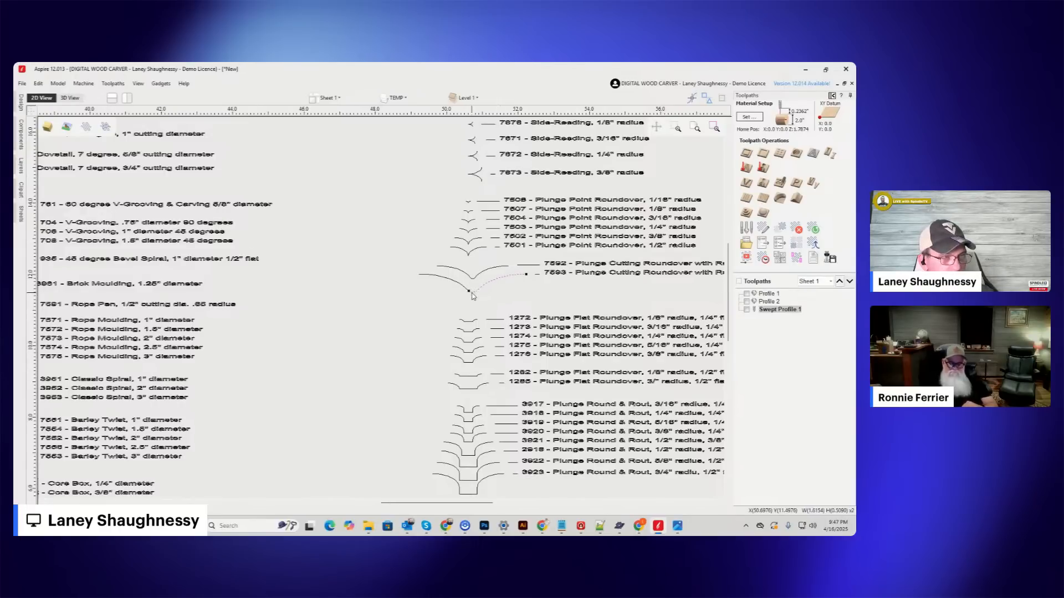
pyautogui.keyDown('shift'); pyautogui.click(463, 285); pyautogui.keyUp('shift')
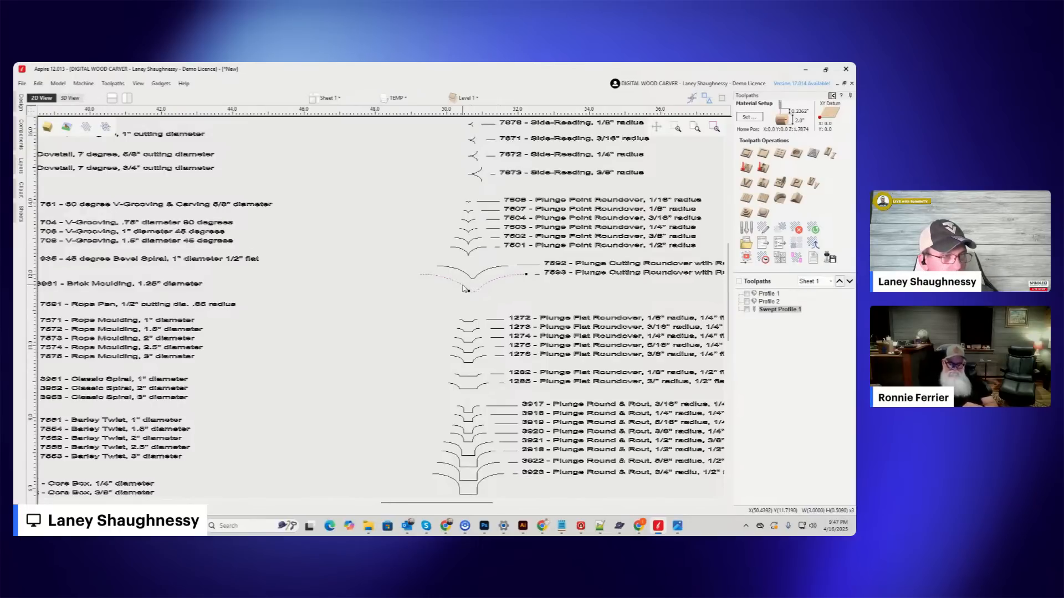
pyautogui.moveTo(462, 285); pyautogui.dragTo(305, 327)
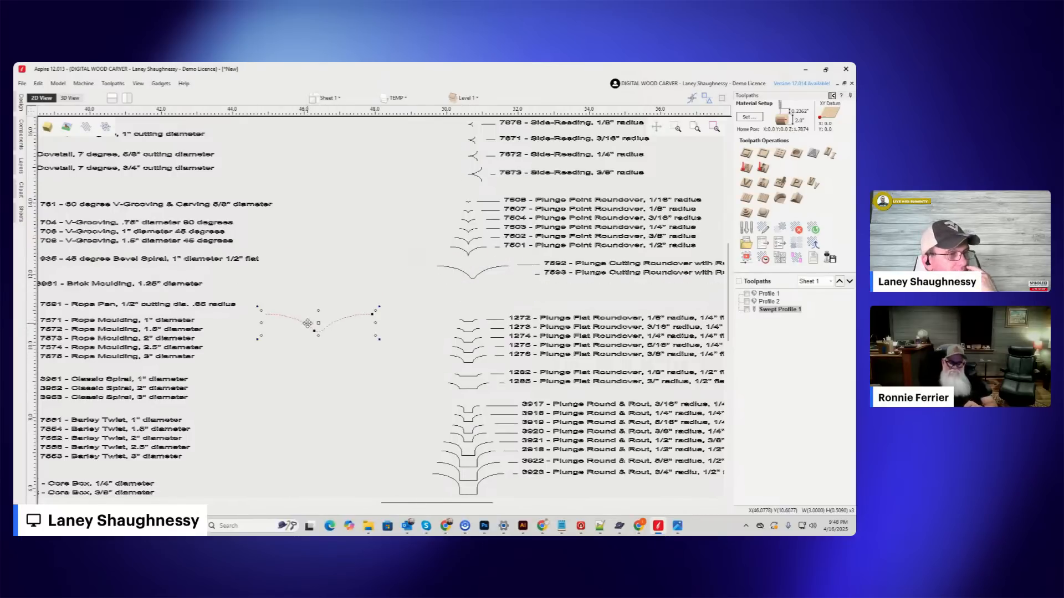
pyautogui.scroll(-3, 402, 315)
pyautogui.scroll(3, 369, 314)
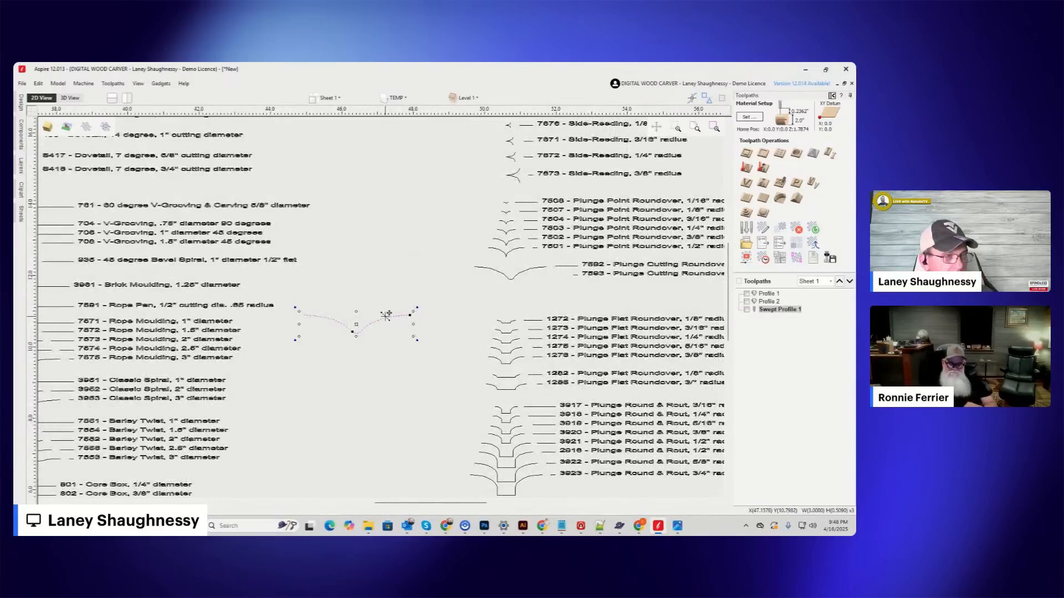
# Move the 7593 Plunge Cutting Roundover profile to the rolling pin's outer end and align its tip with the crest of the handle curve.
pyautogui.hotkey('ctrl', 'z')
pyautogui.moveTo(497, 294); pyautogui.dragTo(326, 329)
pyautogui.scroll(-5, 495, 300)
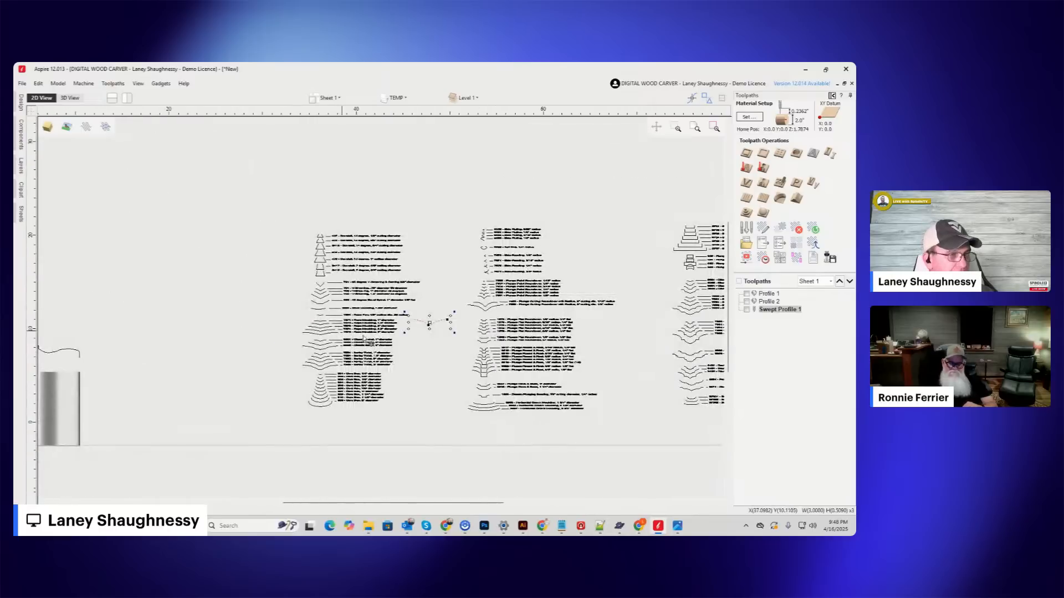
pyautogui.moveTo(417, 302); pyautogui.dragTo(243, 309)
pyautogui.scroll(5, 244, 309)
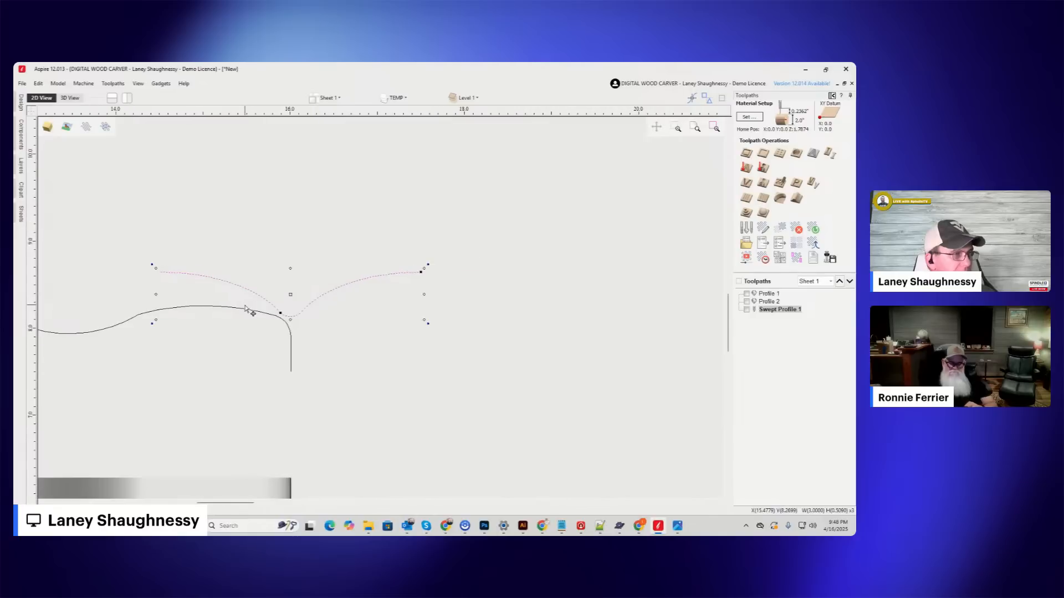
pyautogui.moveTo(157, 268); pyautogui.dragTo(207, 305)
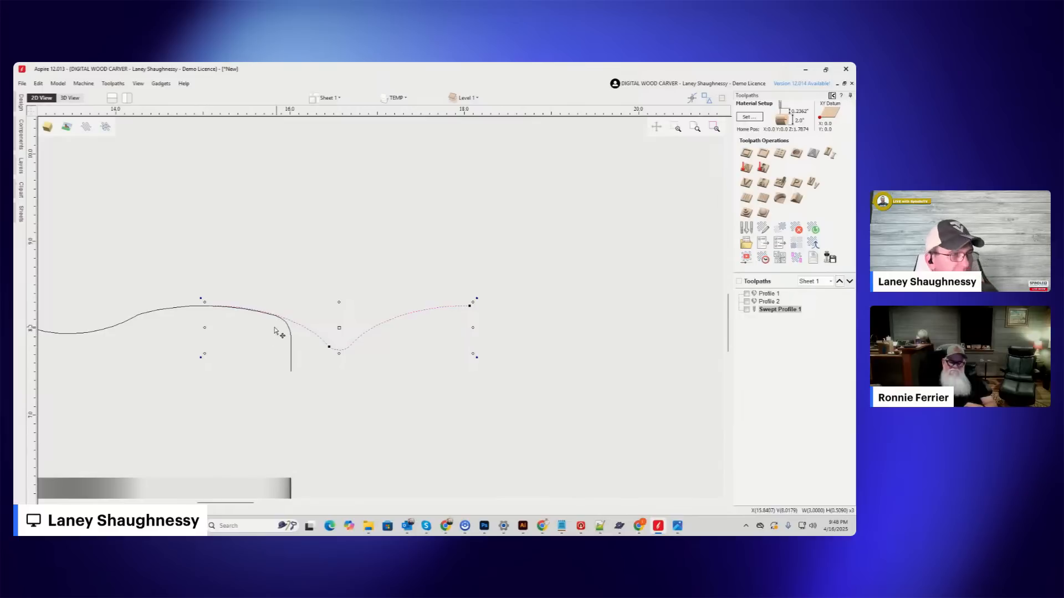
pyautogui.scroll(-2, 412, 308)
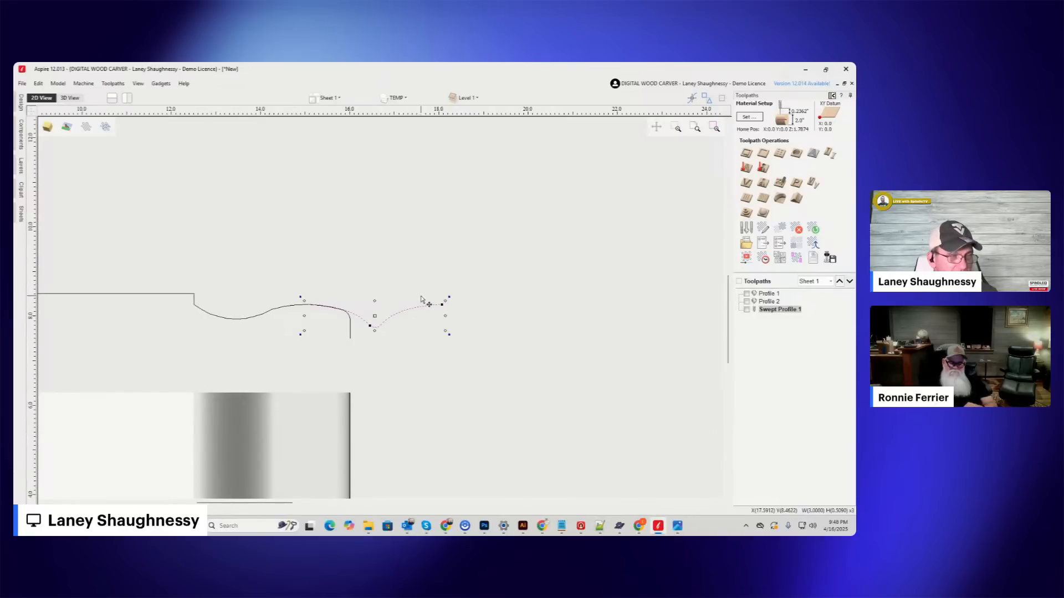
pyautogui.scroll(3, 296, 325)
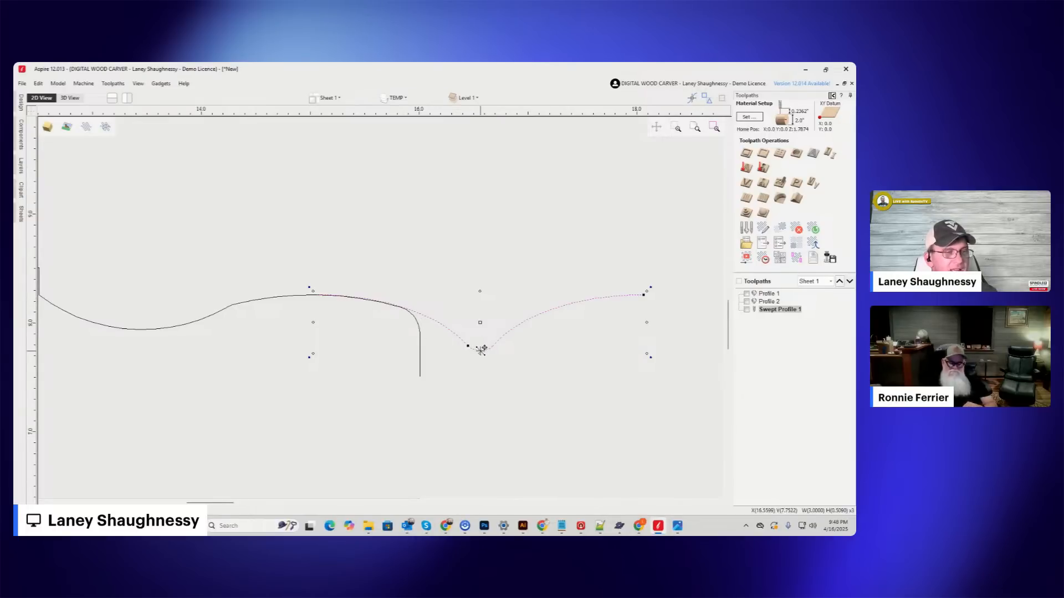
pyautogui.scroll(-2, 481, 350)
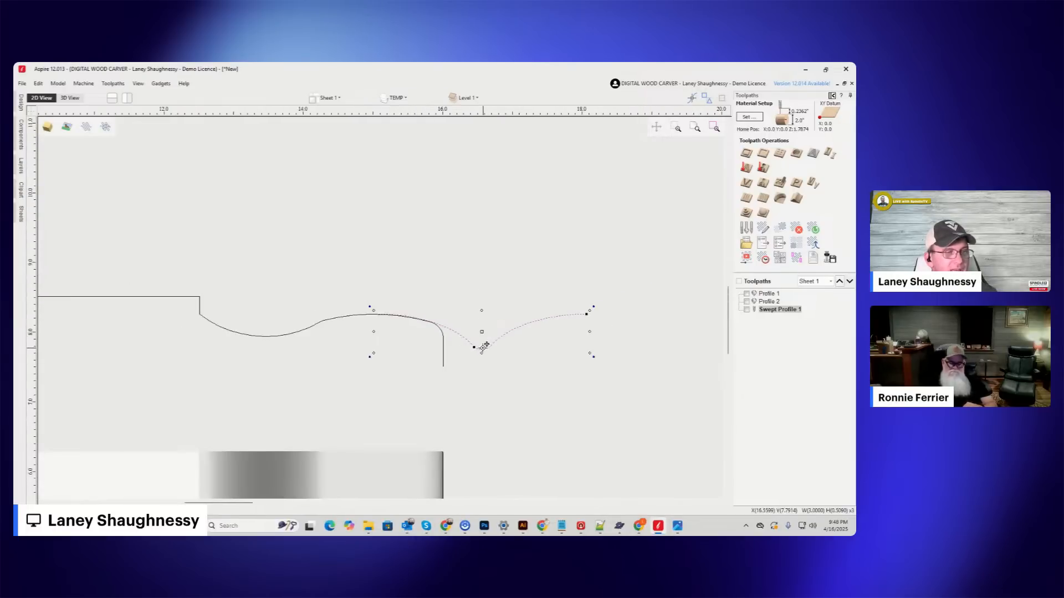
pyautogui.scroll(3, 485, 349)
pyautogui.scroll(-6, 441, 338)
pyautogui.scroll(-3, 387, 315)
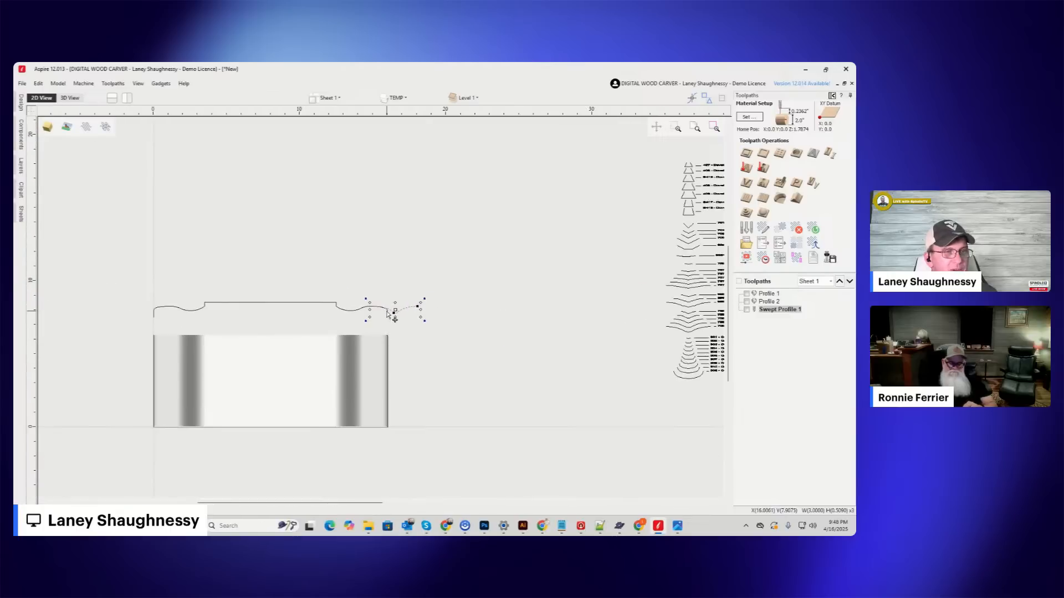
# Select all segments of the 7552 Barley Twist, 2" diameter profile and move it beside the rolling pin's outer end.
pyautogui.scroll(-1, 426, 318)
pyautogui.scroll(4, 641, 297)
pyautogui.scroll(5, 640, 292)
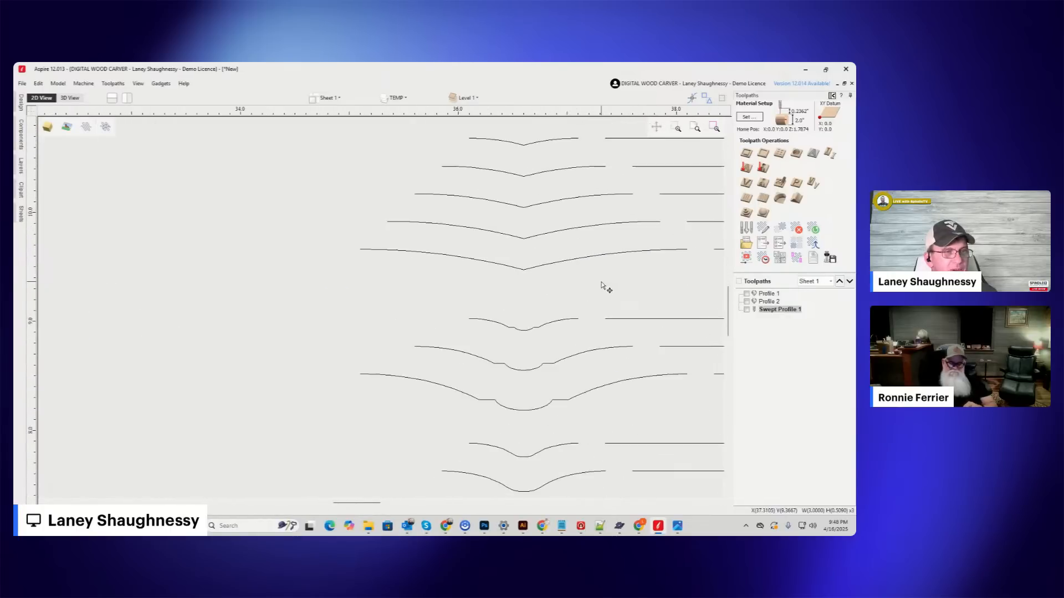
pyautogui.scroll(-3, 471, 325)
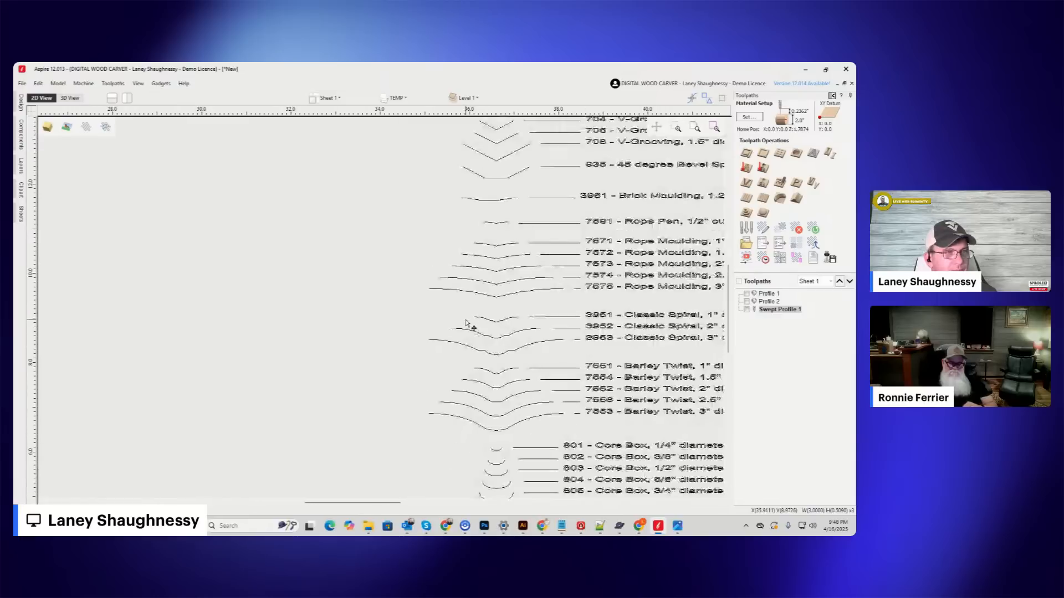
pyautogui.scroll(-1, 465, 323)
pyautogui.scroll(3, 487, 391)
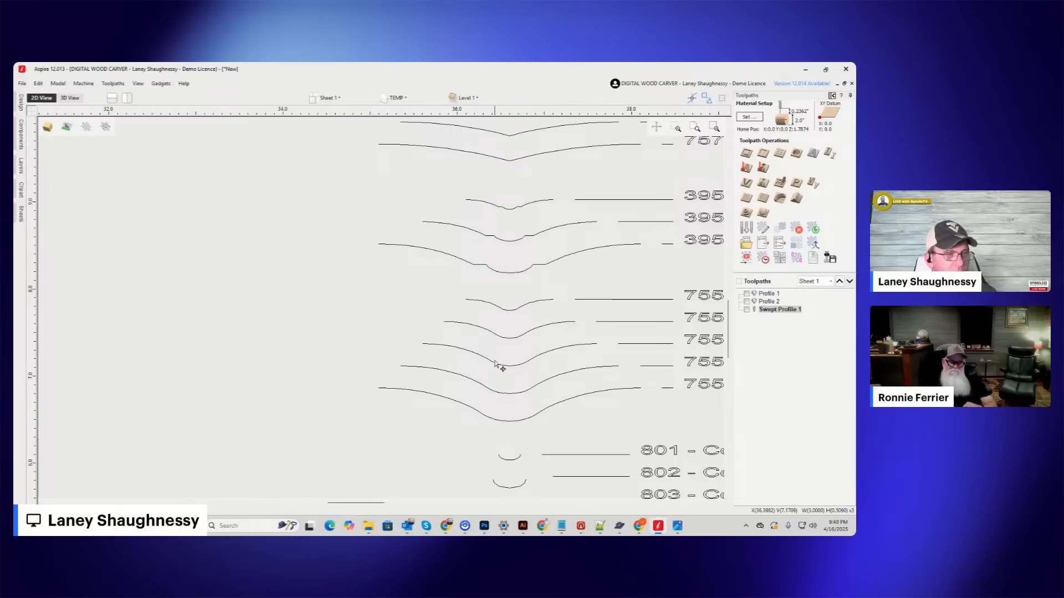
pyautogui.click(496, 365)
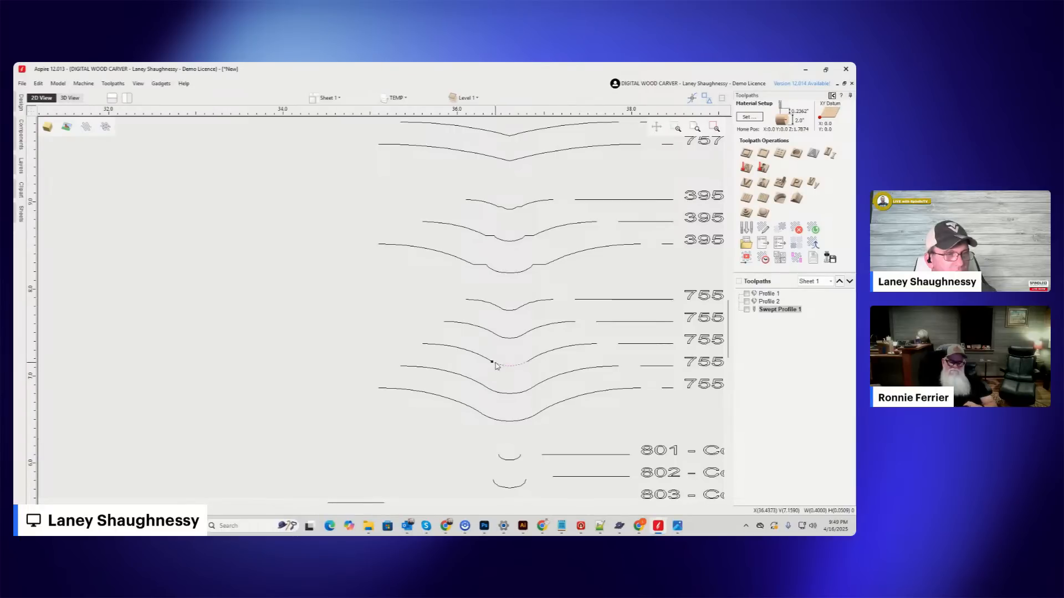
pyautogui.keyDown('shift'); pyautogui.click(571, 350); pyautogui.keyUp('shift')
pyautogui.scroll(-3, 571, 346)
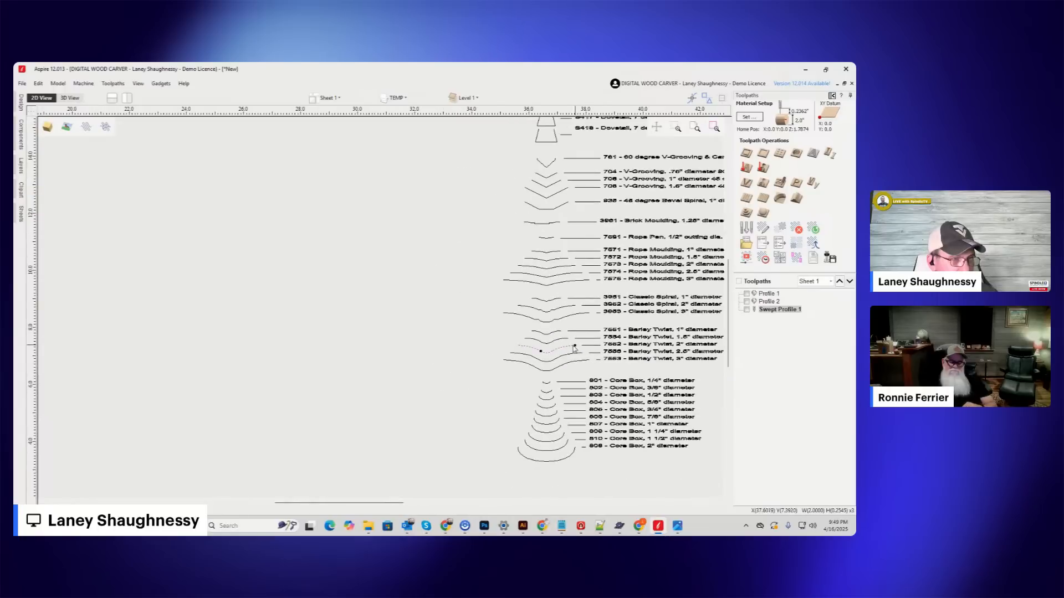
pyautogui.moveTo(547, 350); pyautogui.dragTo(60, 336)
pyautogui.scroll(-5, 386, 367)
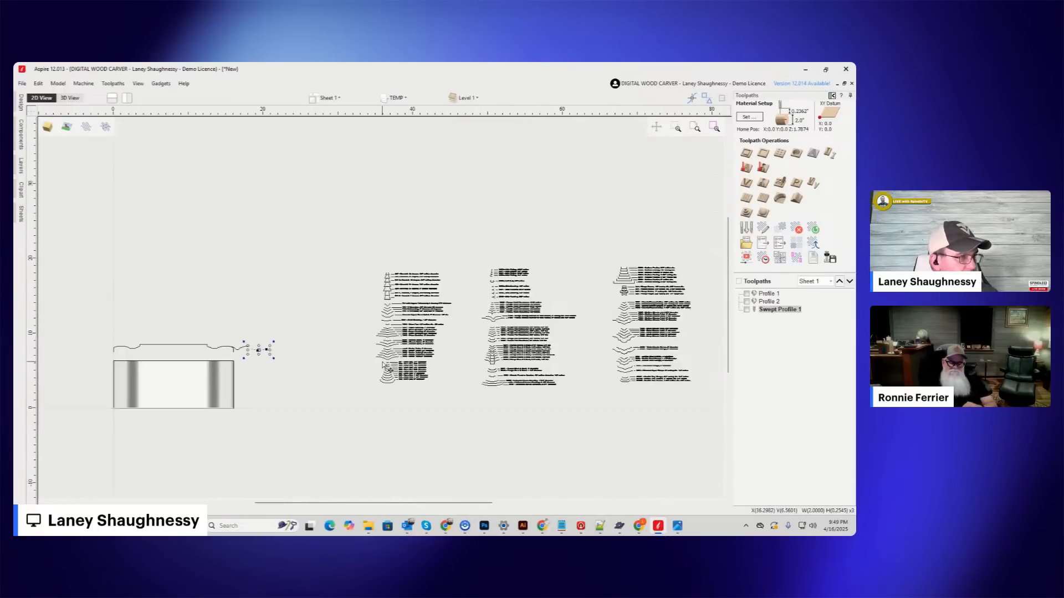
pyautogui.scroll(4, 313, 302)
pyautogui.scroll(3, 386, 329)
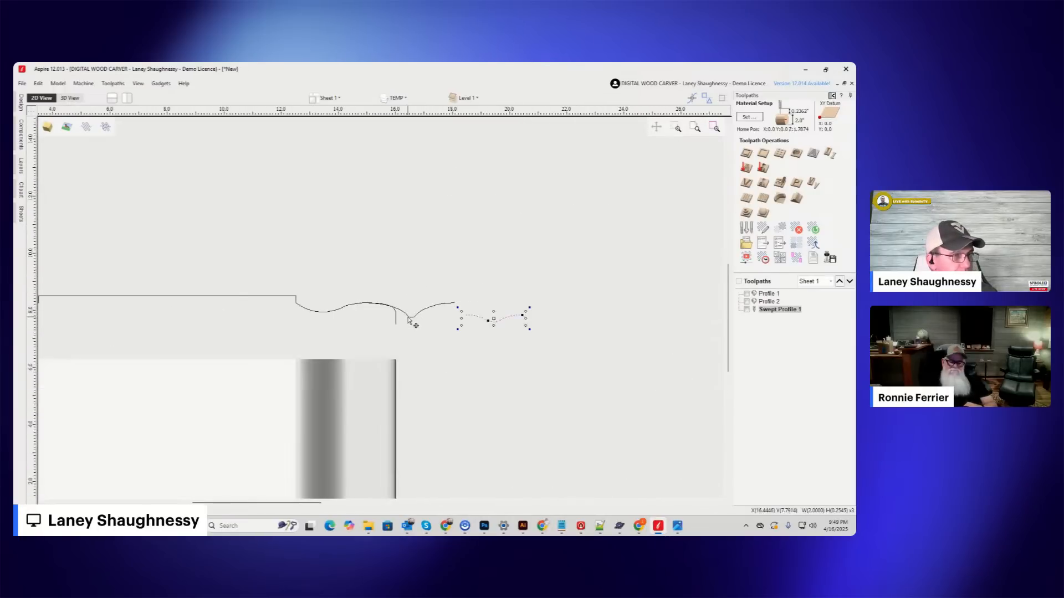
# Move the roundover profile clear above the turning profile and group the segments of the Barley Twist profile.
pyautogui.moveTo(380, 293); pyautogui.dragTo(375, 194)
pyautogui.moveTo(476, 292); pyautogui.dragTo(634, 365)
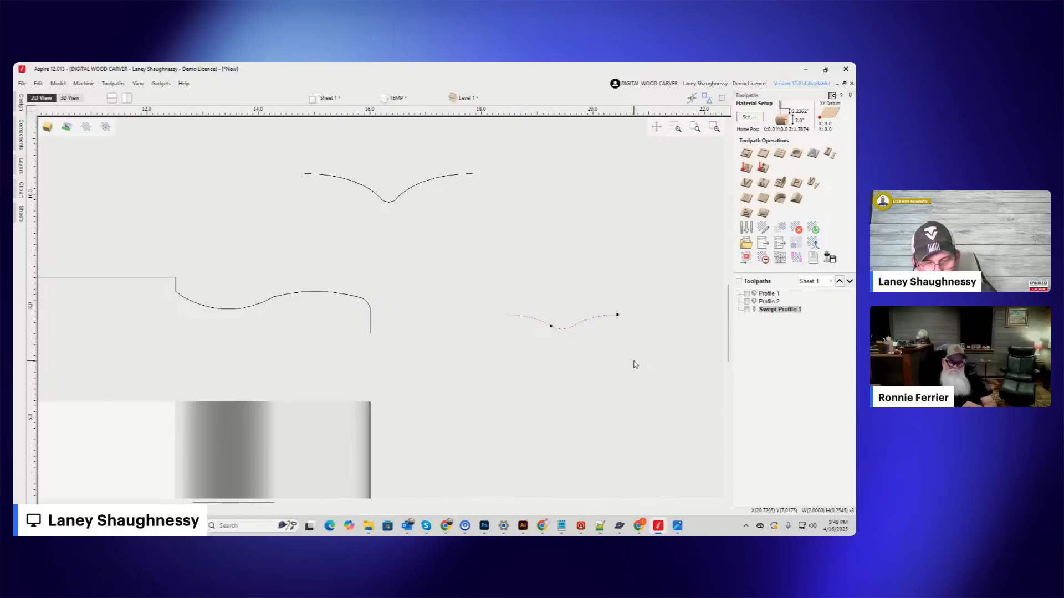
pyautogui.click(562, 330)
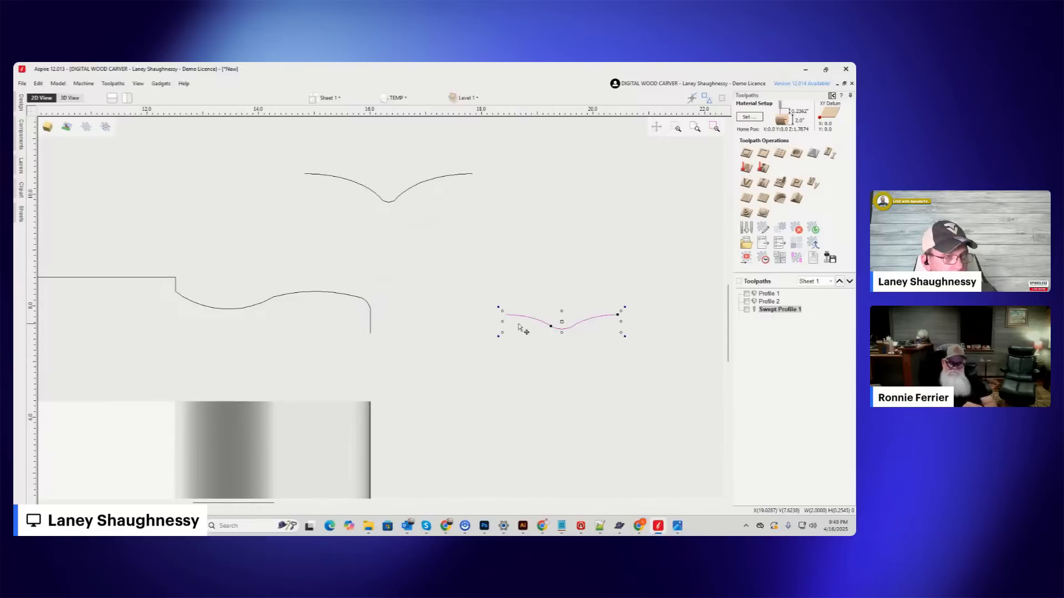
# Place the grouped Barley Twist profile over the handle's rounded end, with its inner tip on the crest of the handle curve.
pyautogui.moveTo(506, 314); pyautogui.dragTo(330, 295)
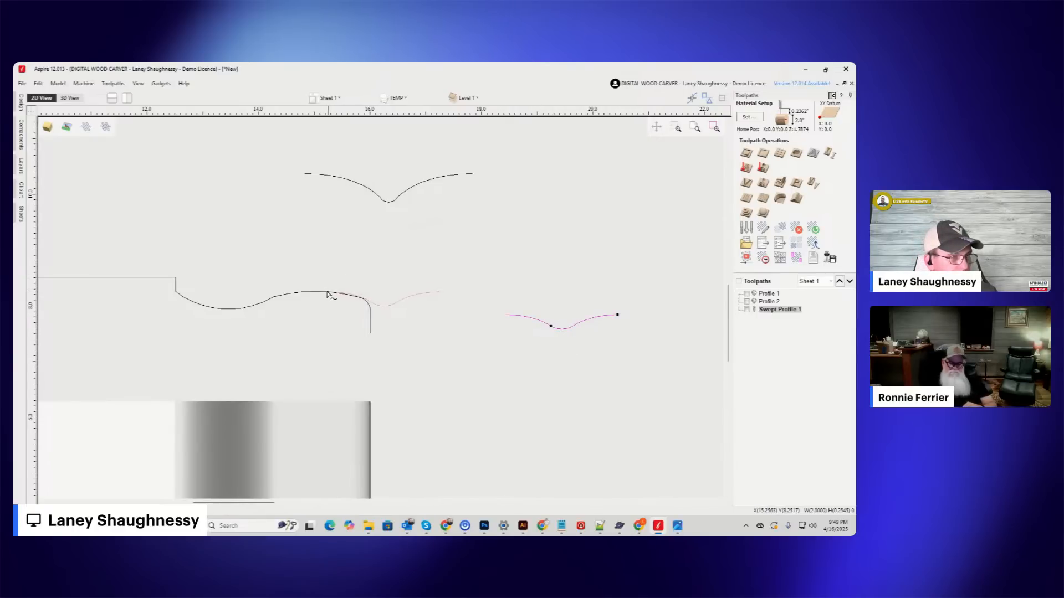
pyautogui.moveTo(327, 292); pyautogui.dragTo(328, 294)
pyautogui.scroll(3, 346, 306)
pyautogui.scroll(3, 322, 275)
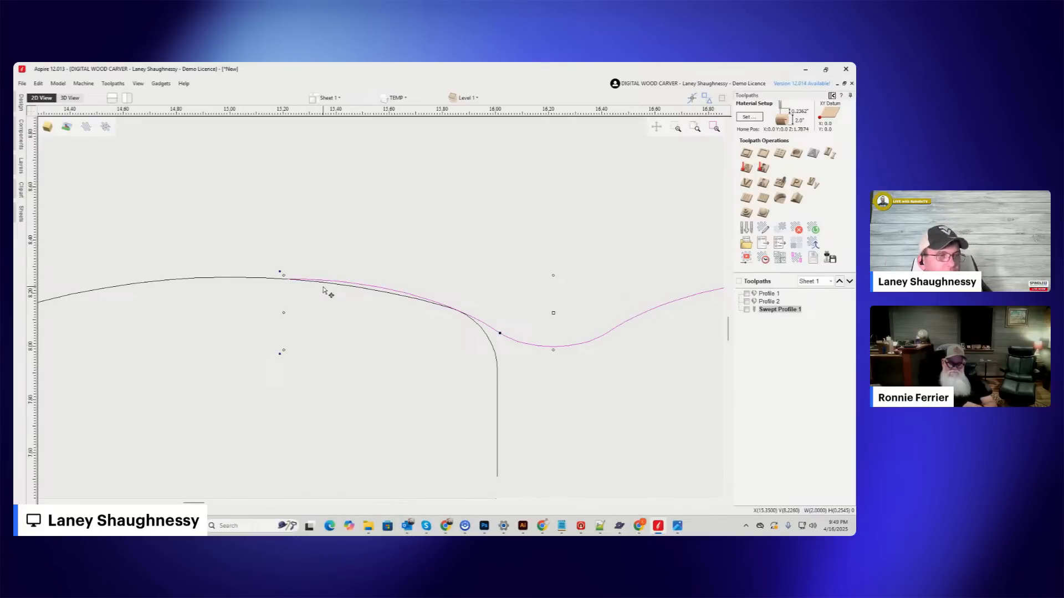
pyautogui.scroll(-4, 498, 313)
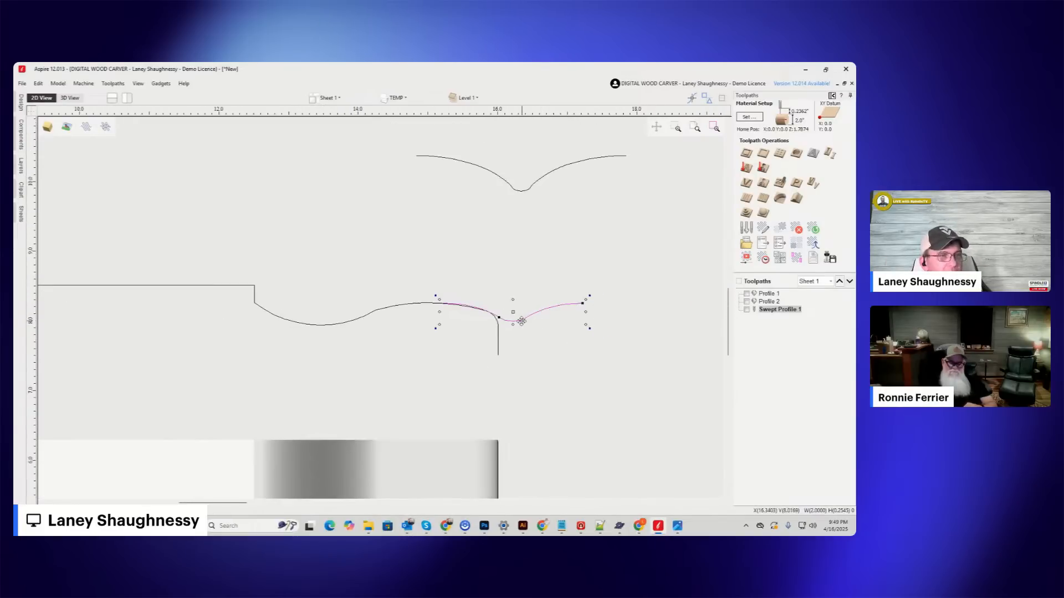
# Move the Barley Twist profile over the handle's cove so that its outer tip meets the crest of the handle curve.
pyautogui.moveTo(522, 321); pyautogui.dragTo(344, 325)
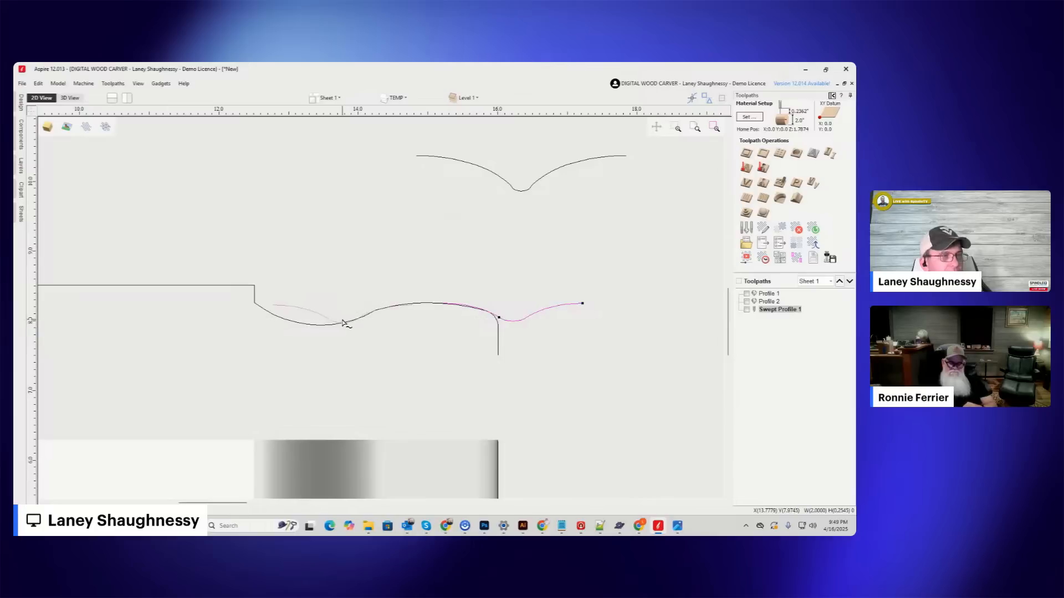
pyautogui.moveTo(343, 323); pyautogui.dragTo(358, 318)
pyautogui.scroll(6, 352, 319)
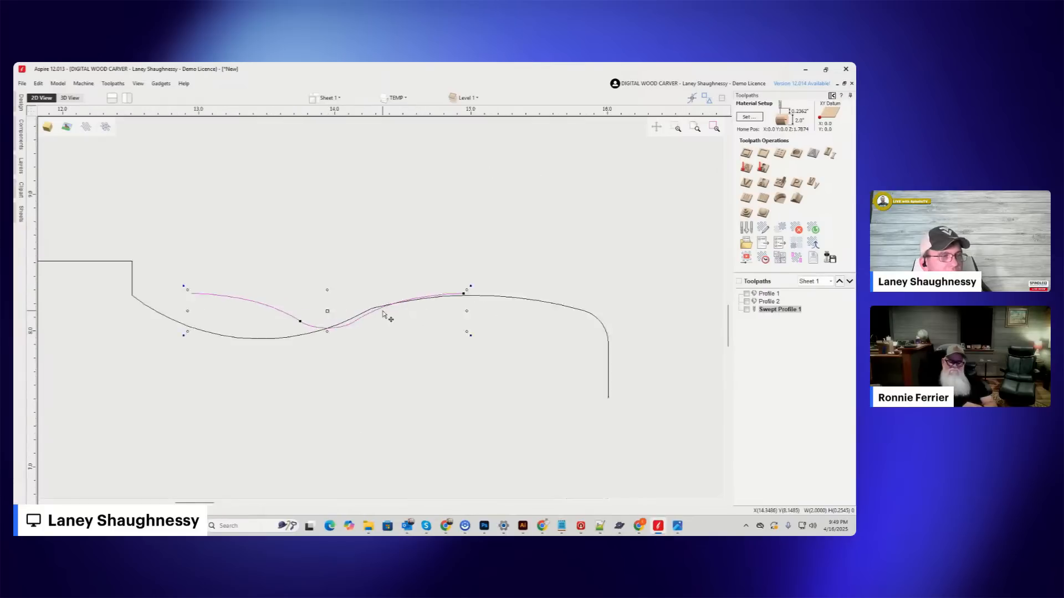
pyautogui.moveTo(530, 276); pyautogui.dragTo(535, 287)
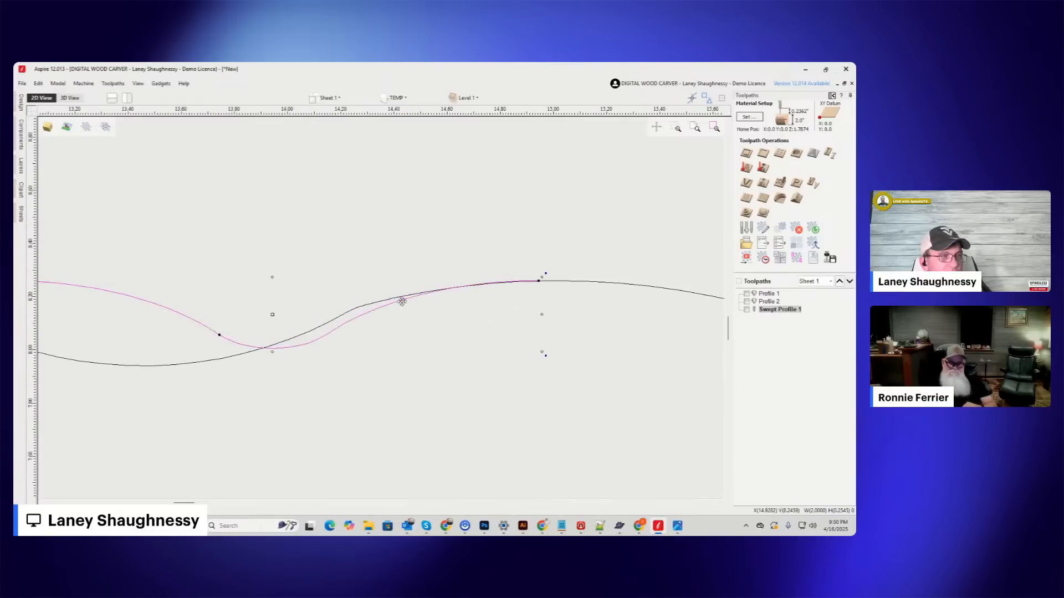
pyautogui.scroll(-4, 357, 283)
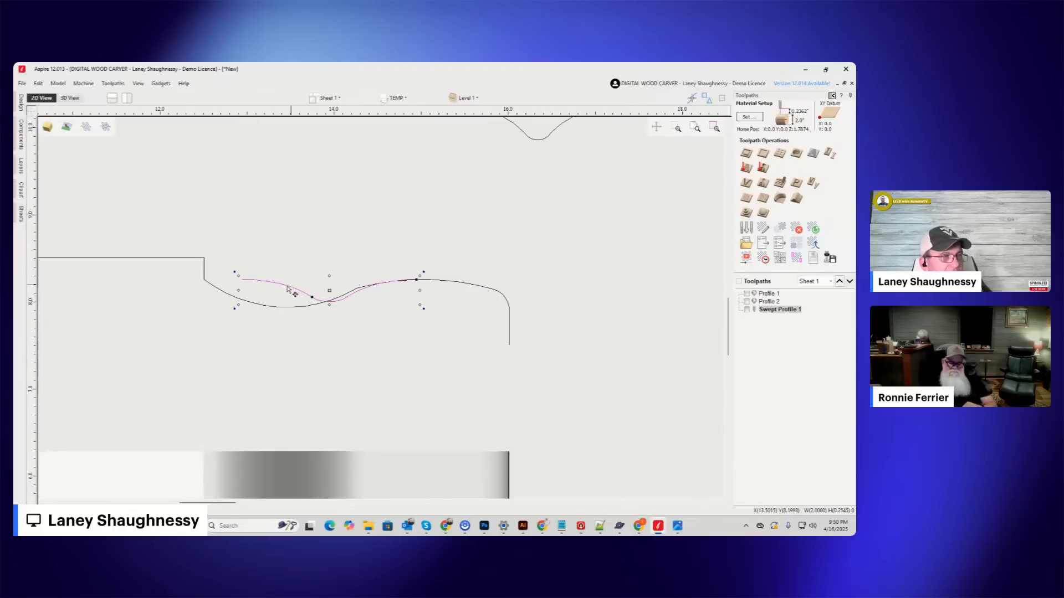
# Copy the Barley Twist profile toward the handle's rounded end so the two curves continue from the crest.
pyautogui.moveTo(242, 278); pyautogui.dragTo(434, 280)
pyautogui.click(434, 280)
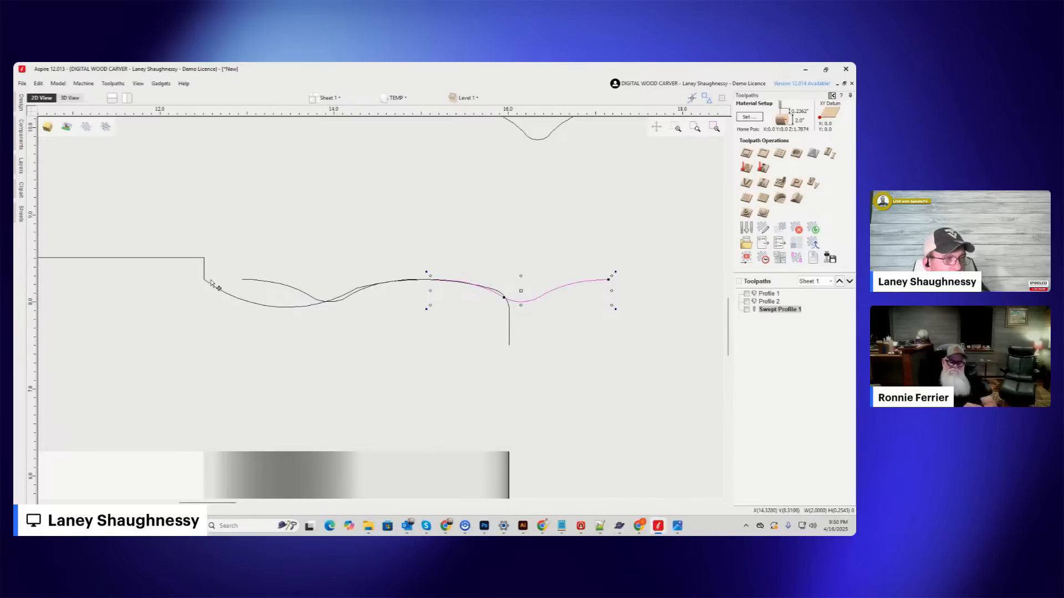
pyautogui.scroll(-5, 244, 299)
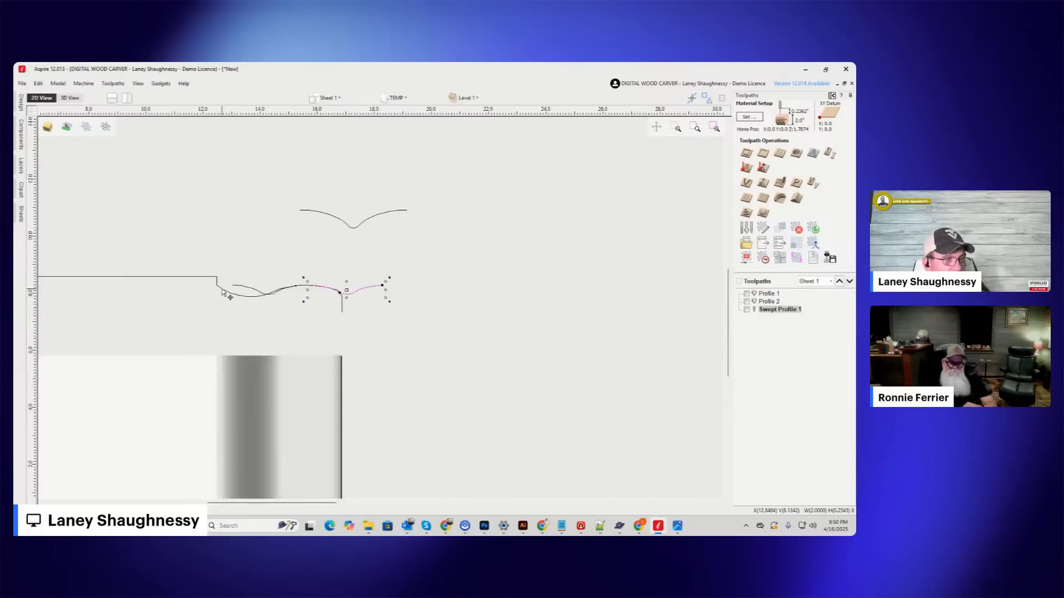
# Examine the Core Box, V-Grooving, Horizontal Crown Moulding and plunge bit profiles across the columns of bit drawings.
pyautogui.scroll(8, 383, 357)
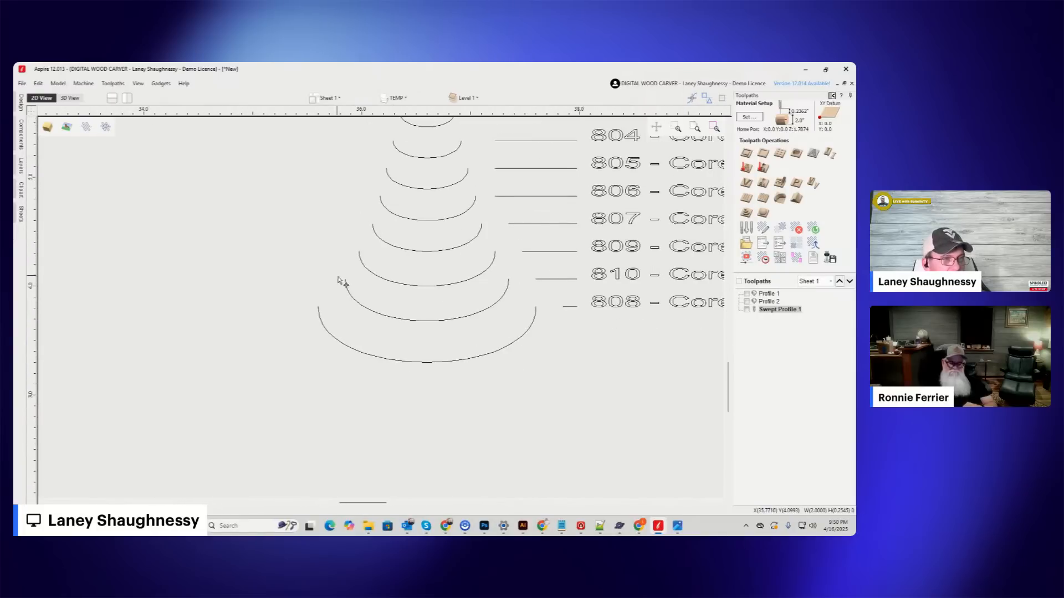
pyautogui.scroll(-3, 403, 339)
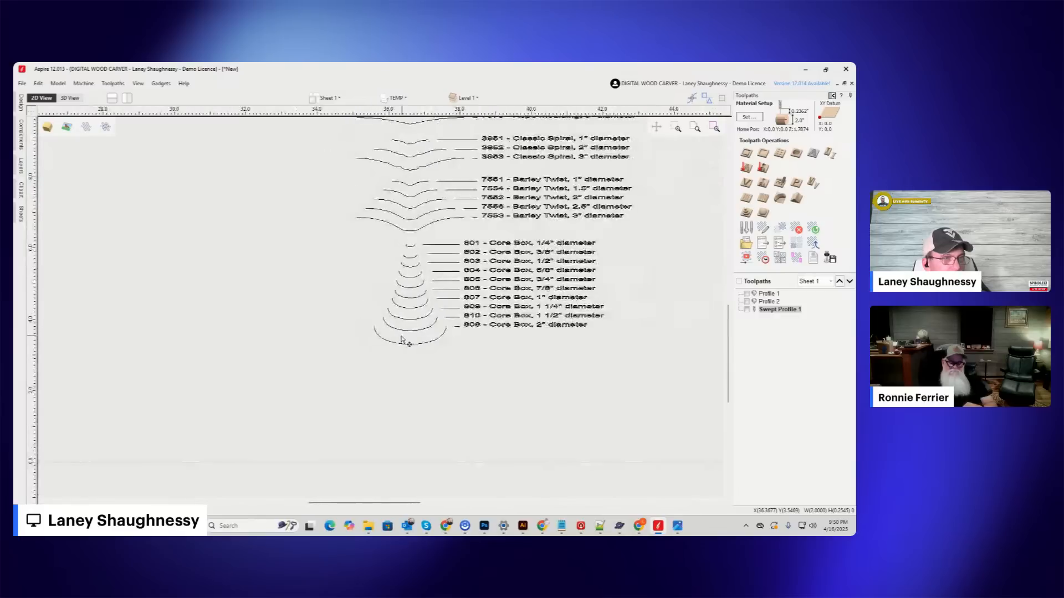
pyautogui.scroll(-2, 339, 329)
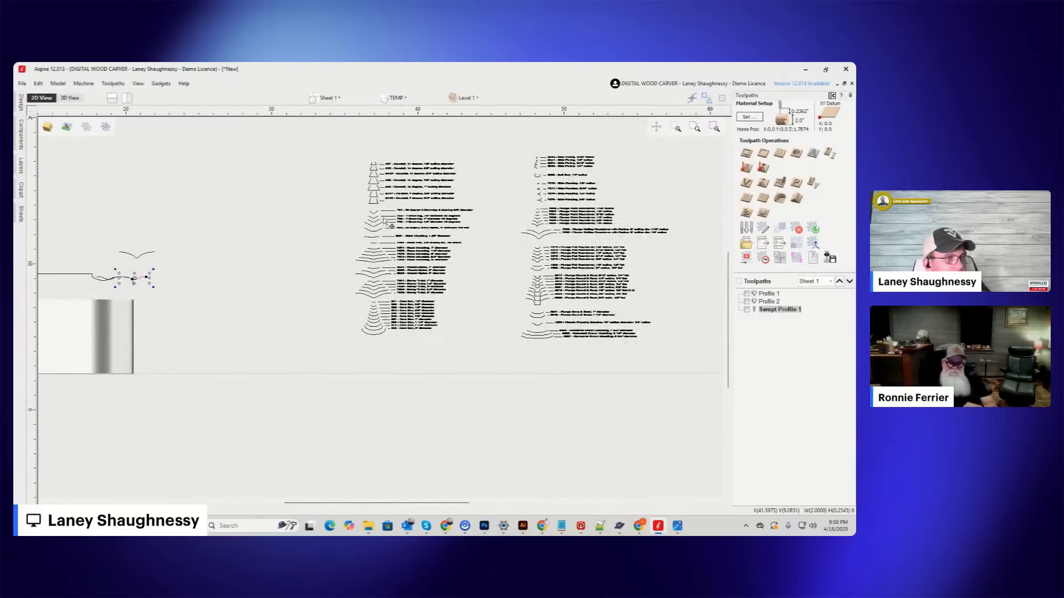
pyautogui.scroll(3, 379, 217)
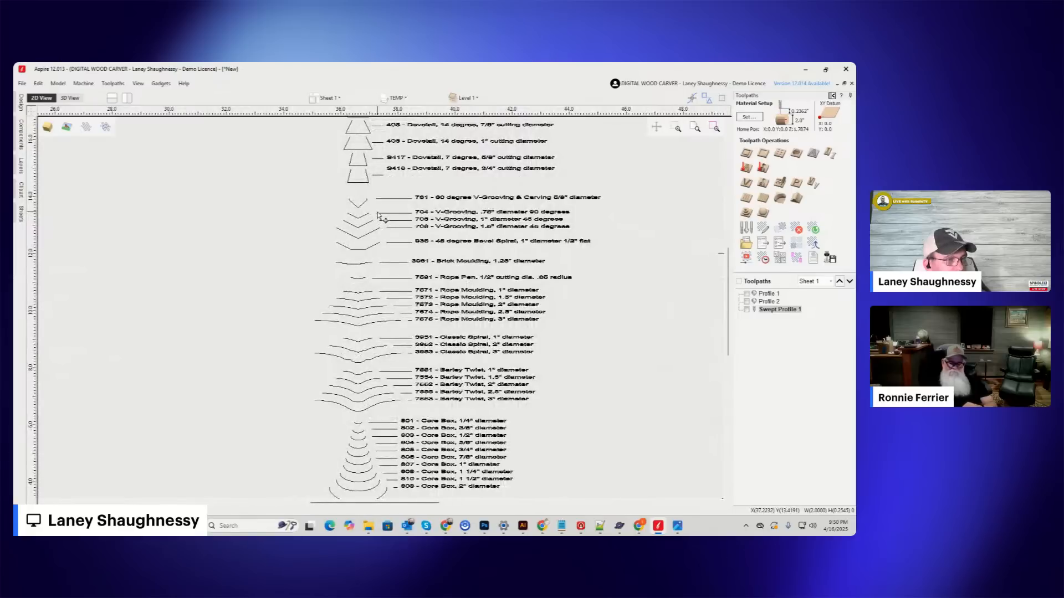
pyautogui.scroll(-3, 379, 217)
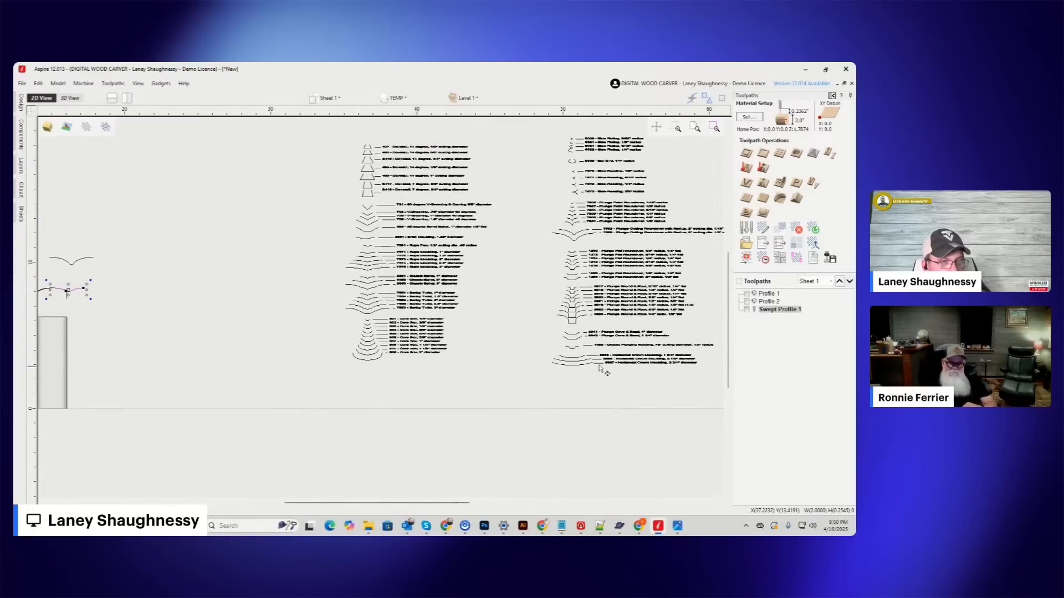
pyautogui.scroll(5, 600, 369)
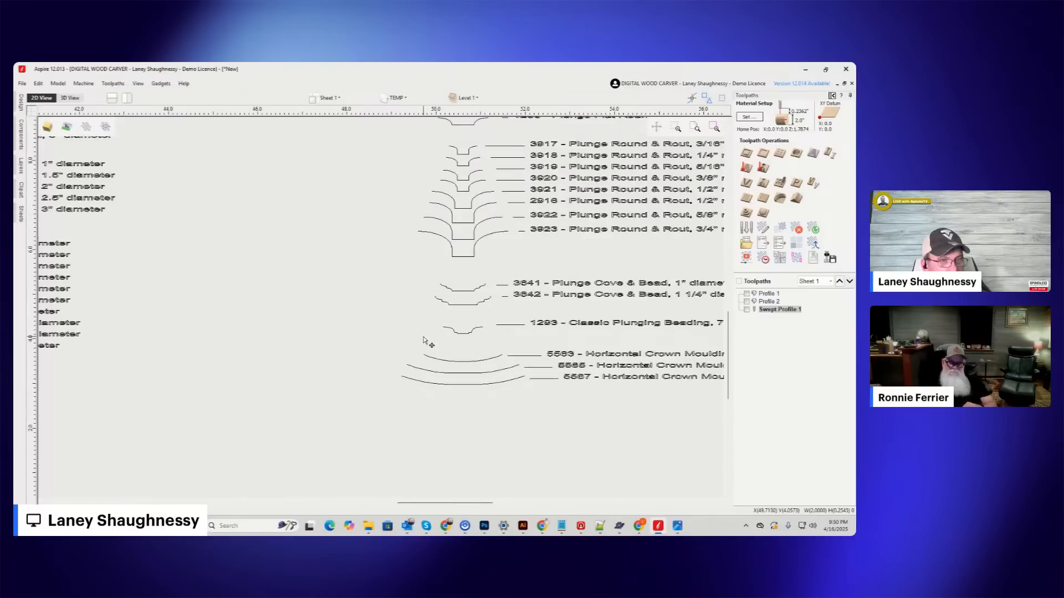
pyautogui.scroll(5, 481, 369)
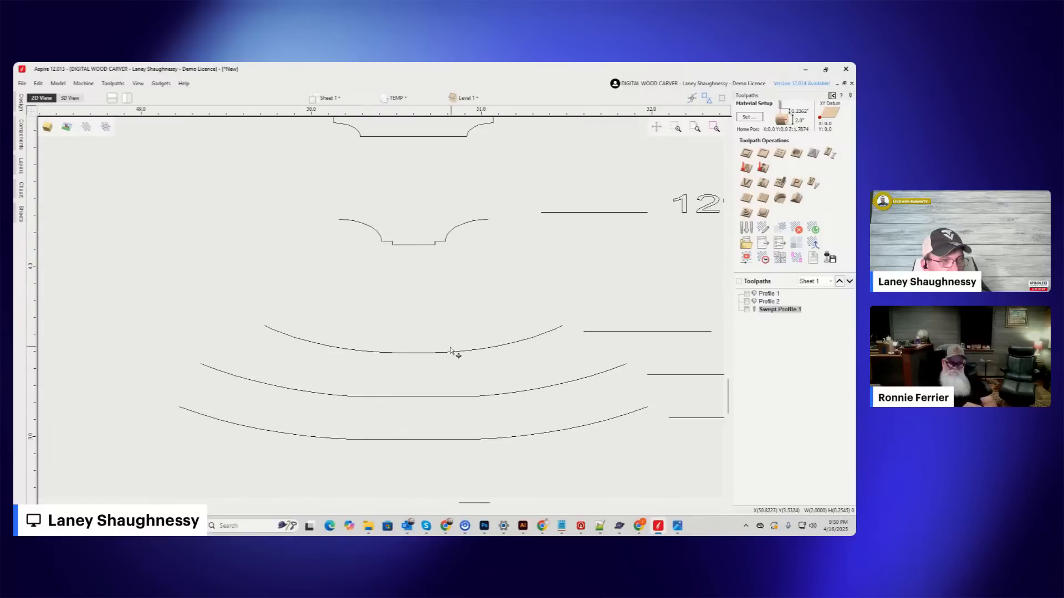
pyautogui.scroll(-8, 447, 355)
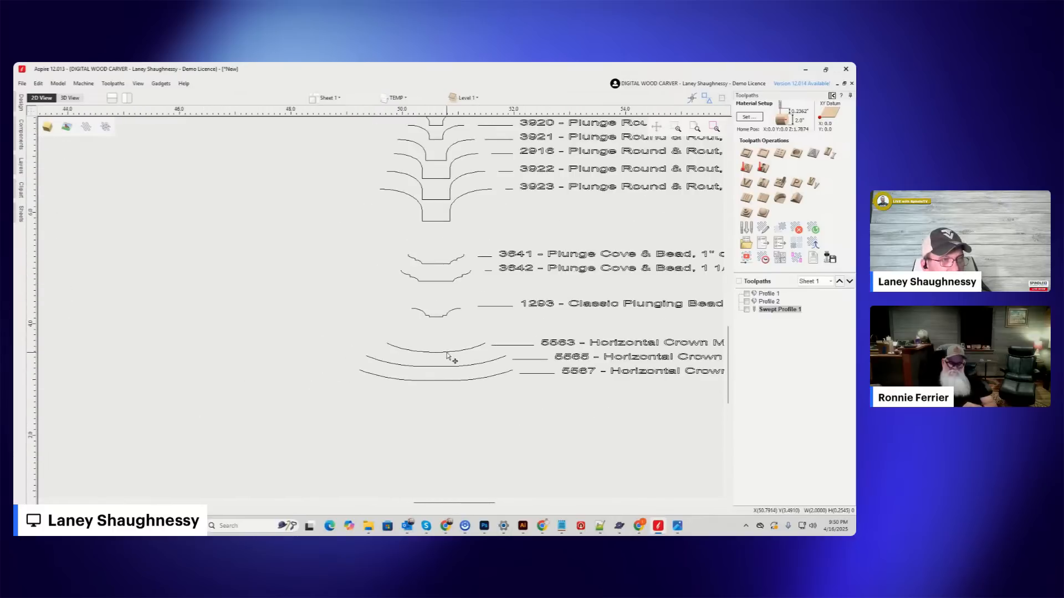
pyautogui.scroll(-4, 429, 307)
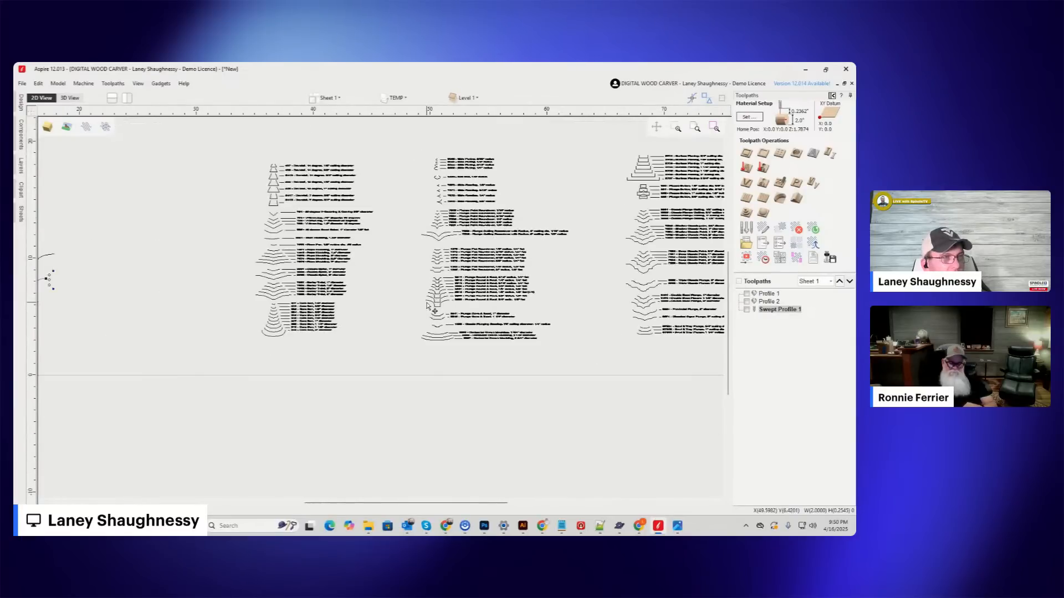
pyautogui.scroll(5, 659, 318)
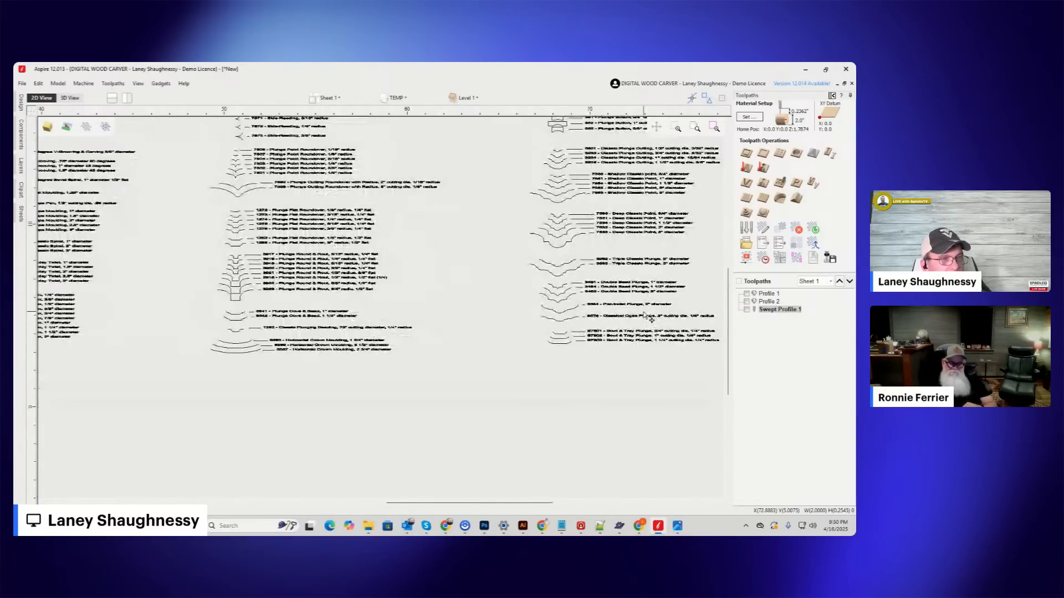
# Examine the Bowl & Tray, Double Bead, Plunge Button and Classic Point plunge profiles in the farthest column of bit drawings.
pyautogui.scroll(6, 598, 345)
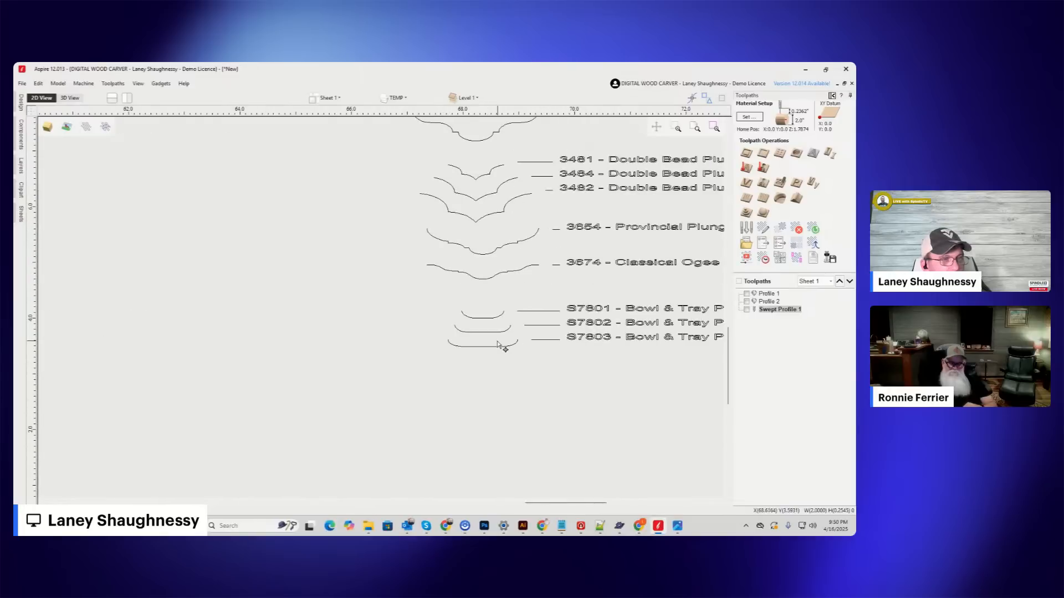
pyautogui.scroll(2, 501, 346)
pyautogui.scroll(-2, 385, 334)
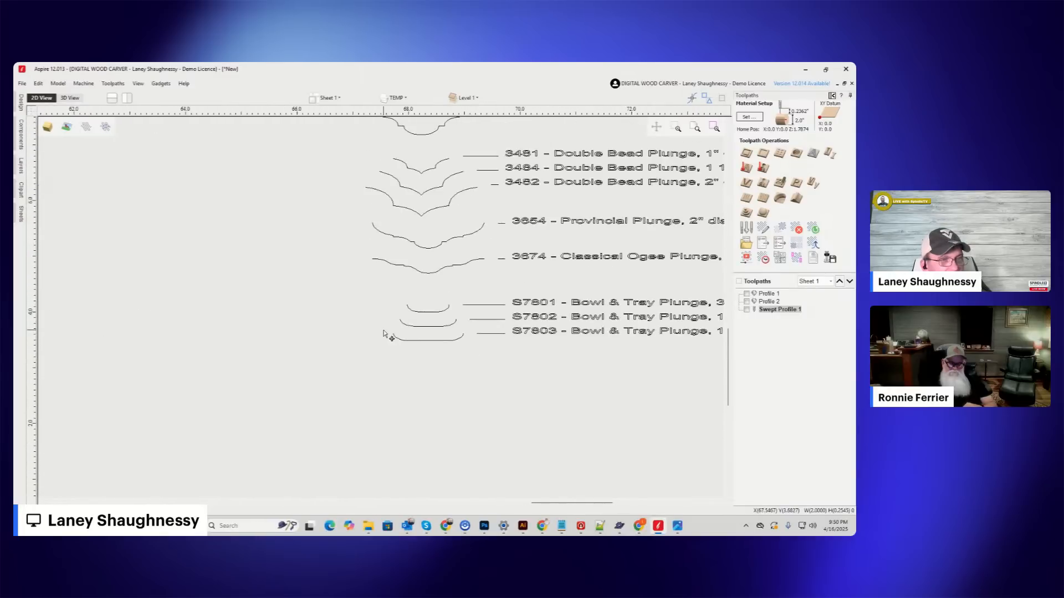
pyautogui.scroll(-5, 384, 334)
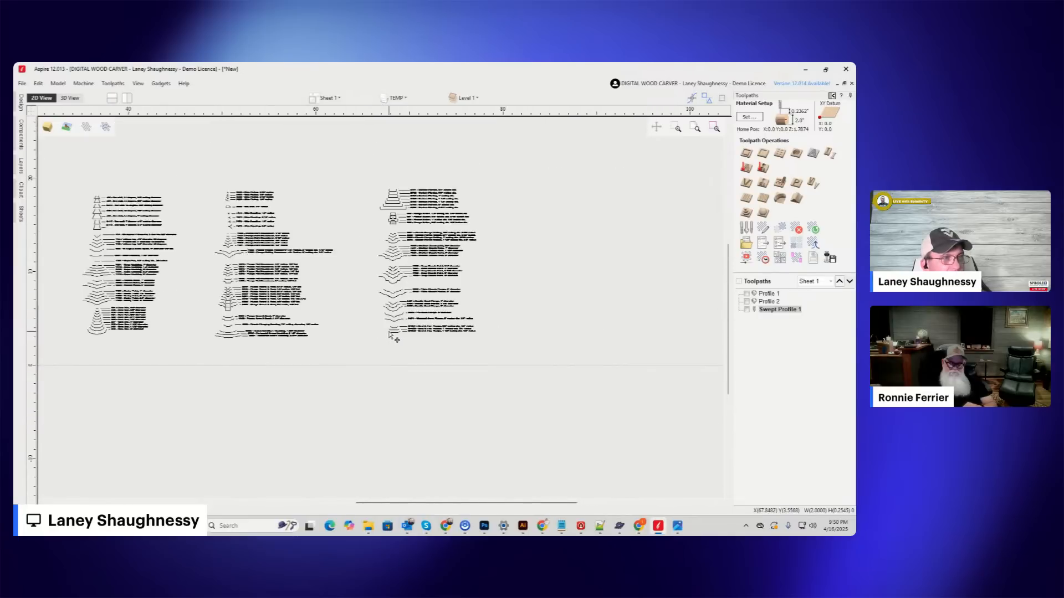
pyautogui.scroll(5, 367, 237)
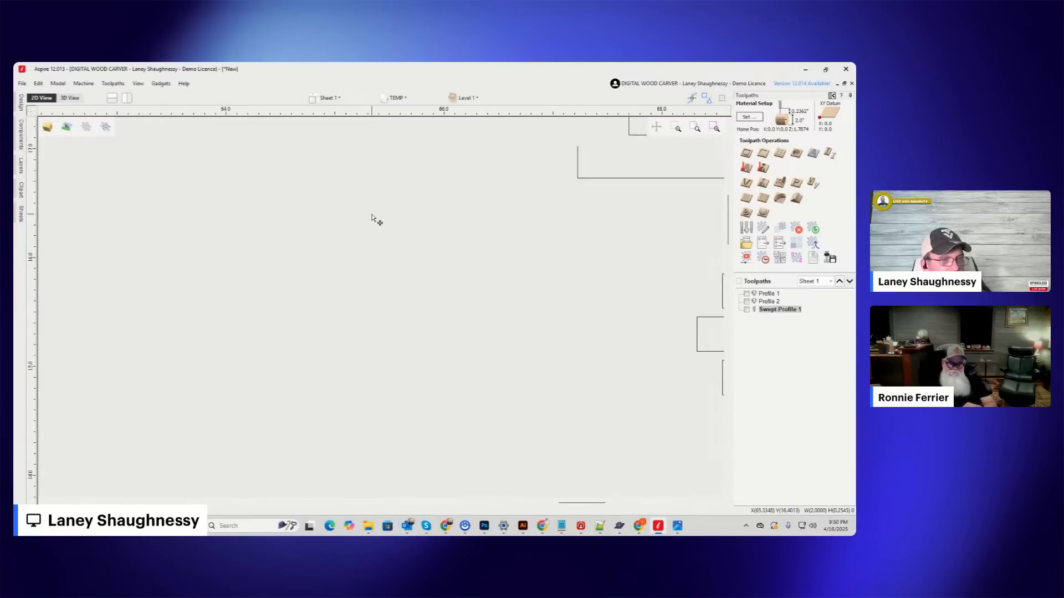
pyautogui.scroll(-2, 382, 227)
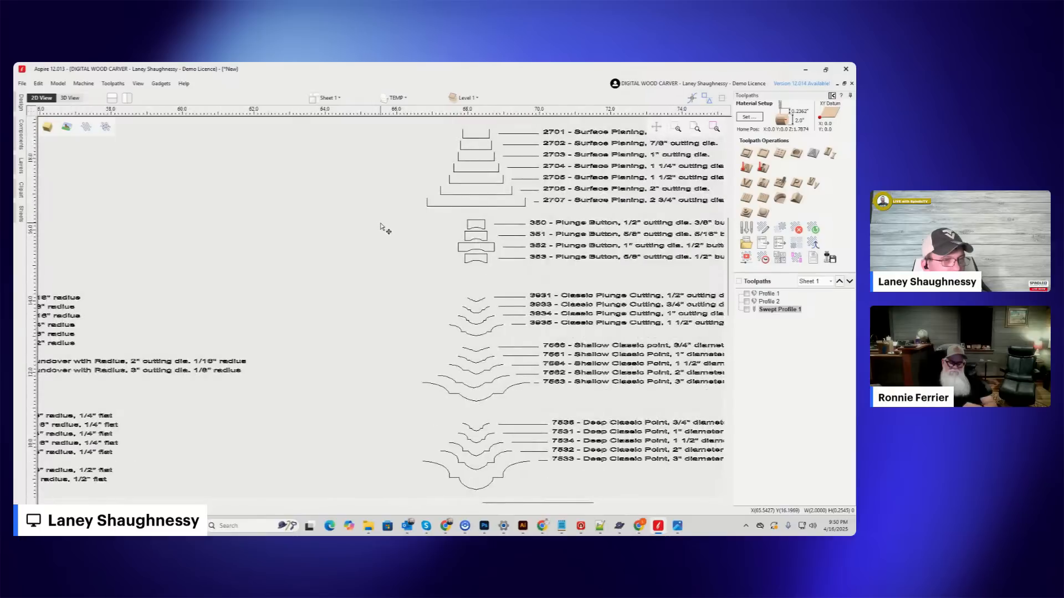
pyautogui.moveTo(381, 231); pyautogui.dragTo(958, 131, button='middle')
# Pull the 805 Core Box 3/4" profile out of its column into the empty space beside the rolling pin.
pyautogui.scroll(1, 554, 357)
pyautogui.scroll(2, 334, 407)
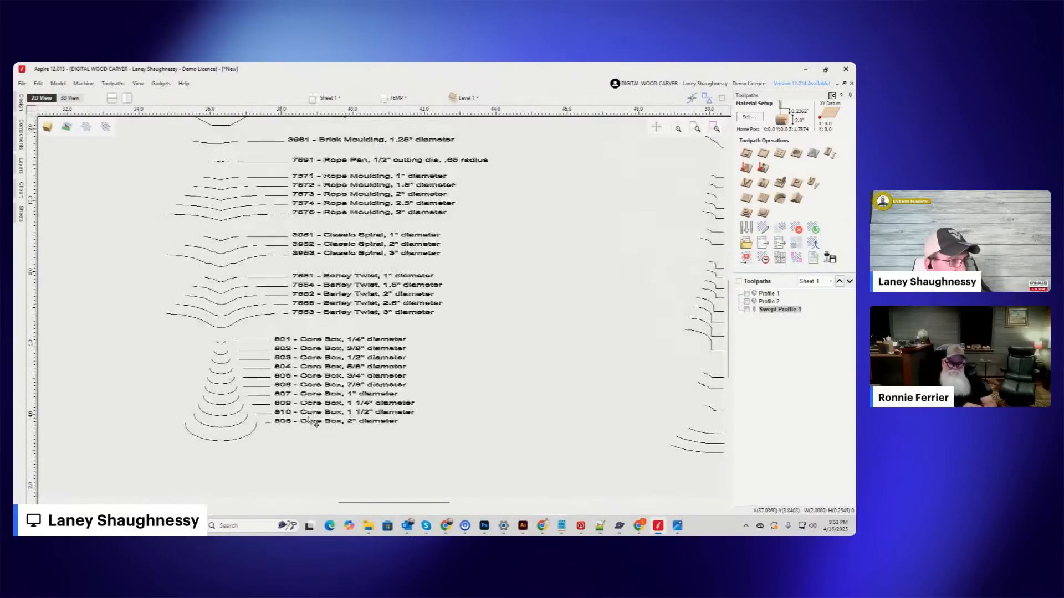
pyautogui.scroll(1, 417, 358)
pyautogui.scroll(2, 417, 357)
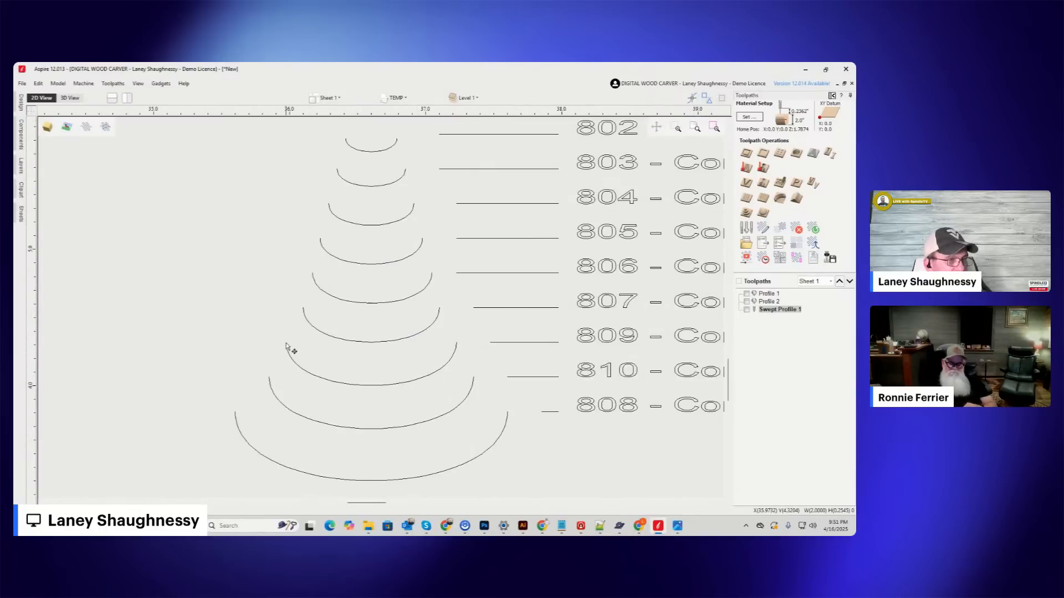
pyautogui.click(337, 301)
pyautogui.moveTo(291, 233); pyautogui.dragTo(437, 281)
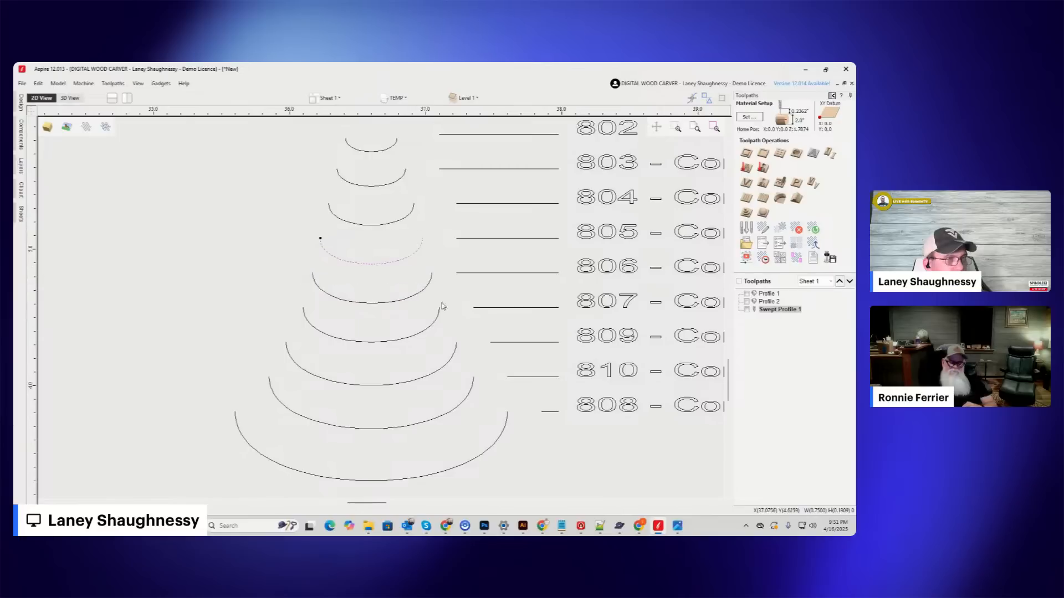
pyautogui.scroll(-3, 538, 310)
pyautogui.scroll(-3, 489, 320)
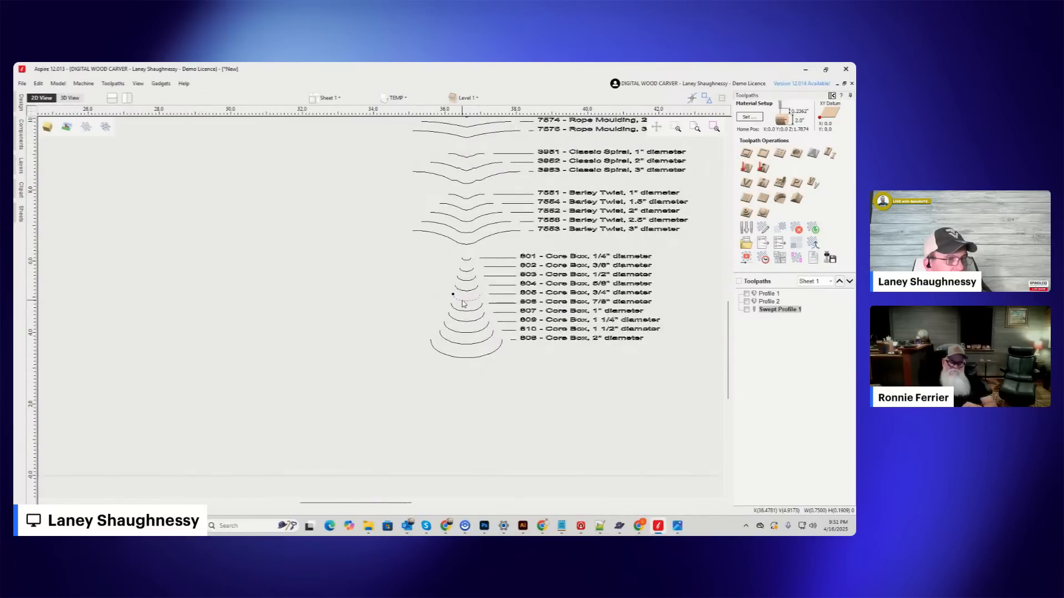
pyautogui.moveTo(417, 294); pyautogui.dragTo(96, 327)
pyautogui.scroll(-5, 360, 432)
pyautogui.scroll(-4, 388, 377)
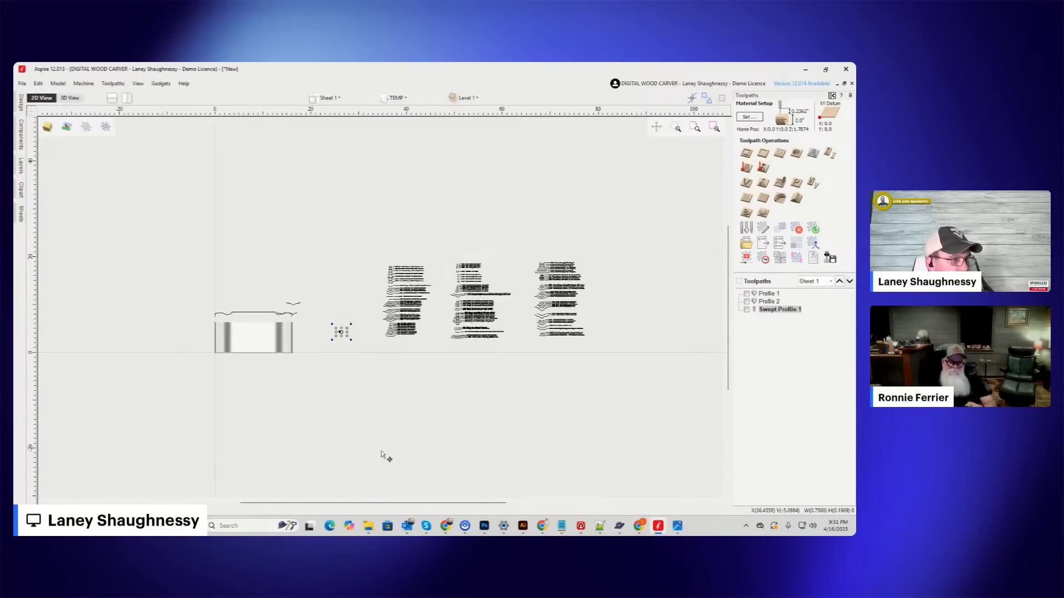
# Try to fit the 3/4" Core Box profile into the handle's cove with its lowest point on the curve.
pyautogui.scroll(5, 304, 334)
pyautogui.moveTo(421, 345); pyautogui.dragTo(232, 288)
pyautogui.scroll(8, 220, 292)
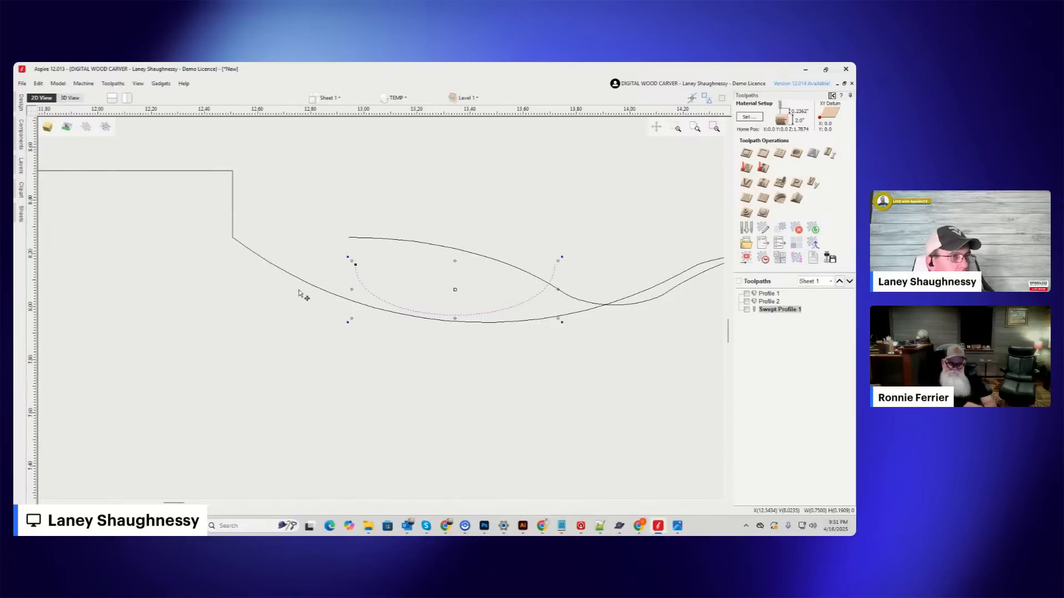
pyautogui.moveTo(356, 263)
pyautogui.mouseDown()
pyautogui.moveTo(233, 237)
pyautogui.moveTo(356, 232)
pyautogui.moveTo(374, 269)
pyautogui.mouseUp()
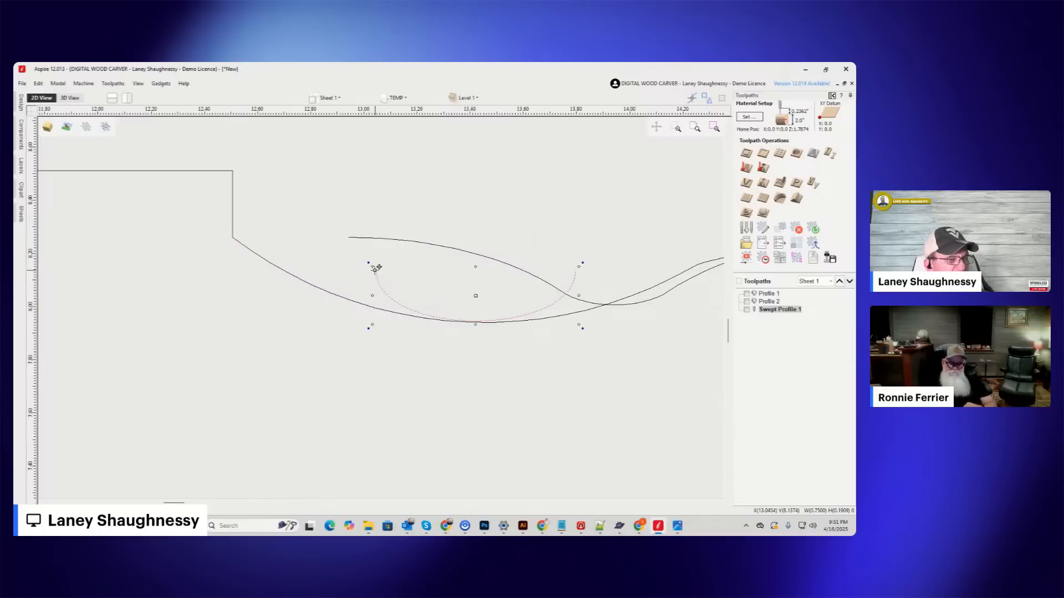
pyautogui.scroll(-3, 301, 290)
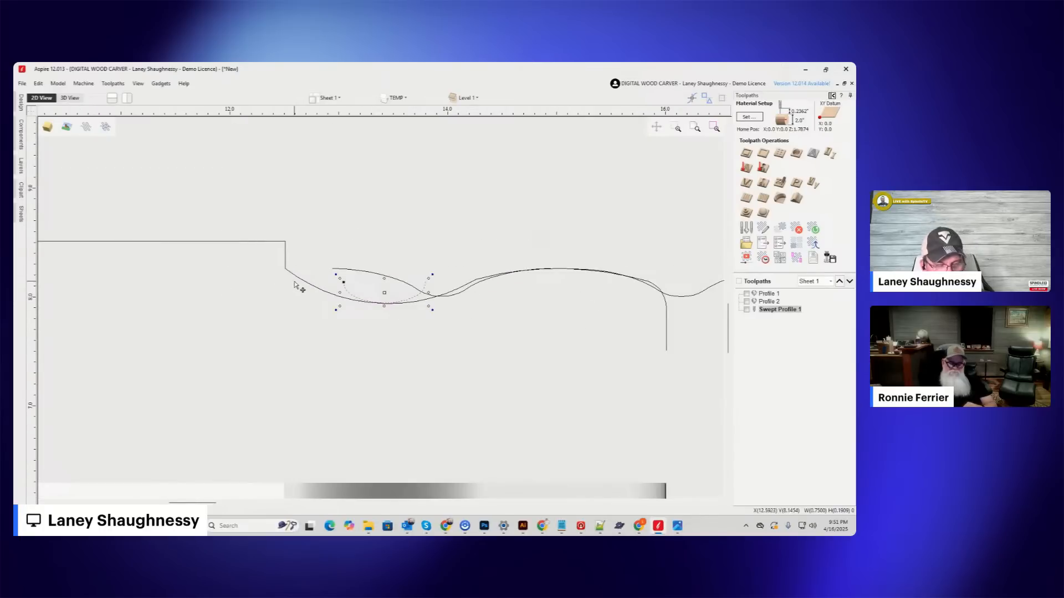
pyautogui.hotkey('ctrl', 'z')
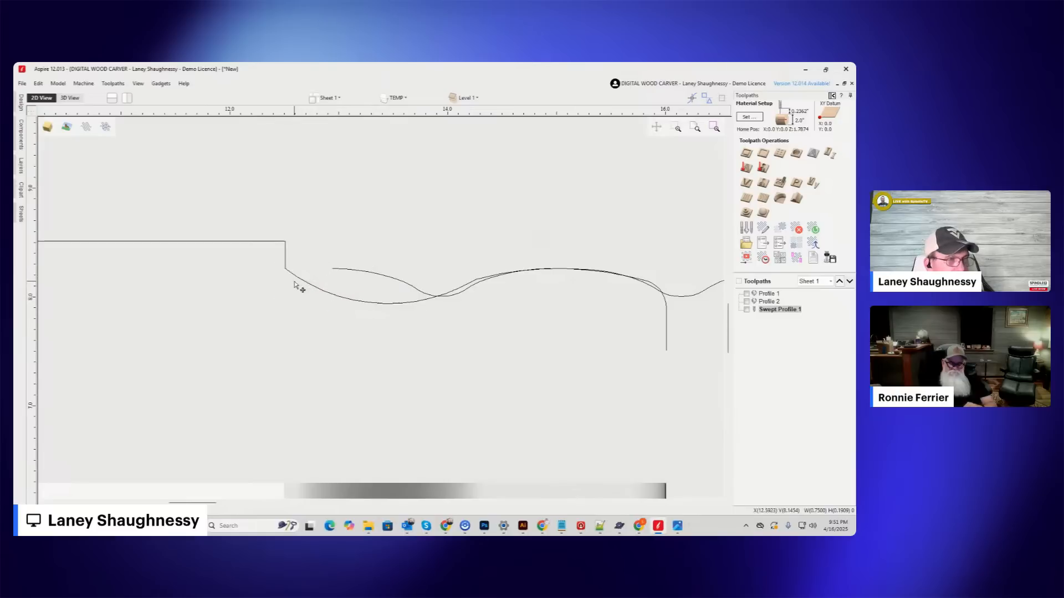
# Look over the dovetail, V-Grooving, Rope Moulding, Classic Spiral, Barley Twist and Core Box profiles in relation to the rolling pin.
pyautogui.scroll(-5, 293, 293)
pyautogui.scroll(-3, 293, 292)
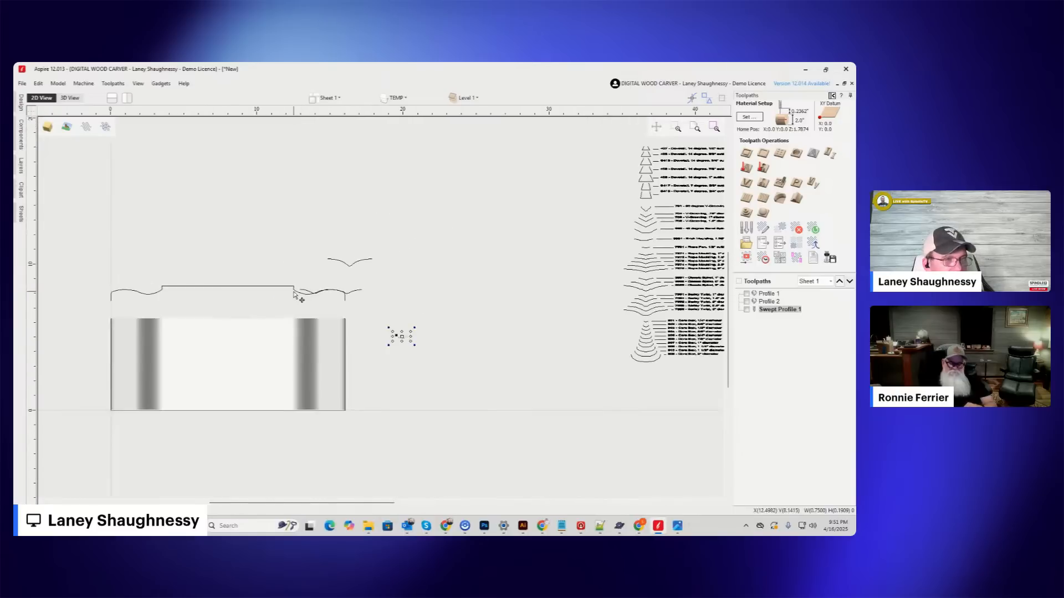
pyautogui.scroll(6, 546, 313)
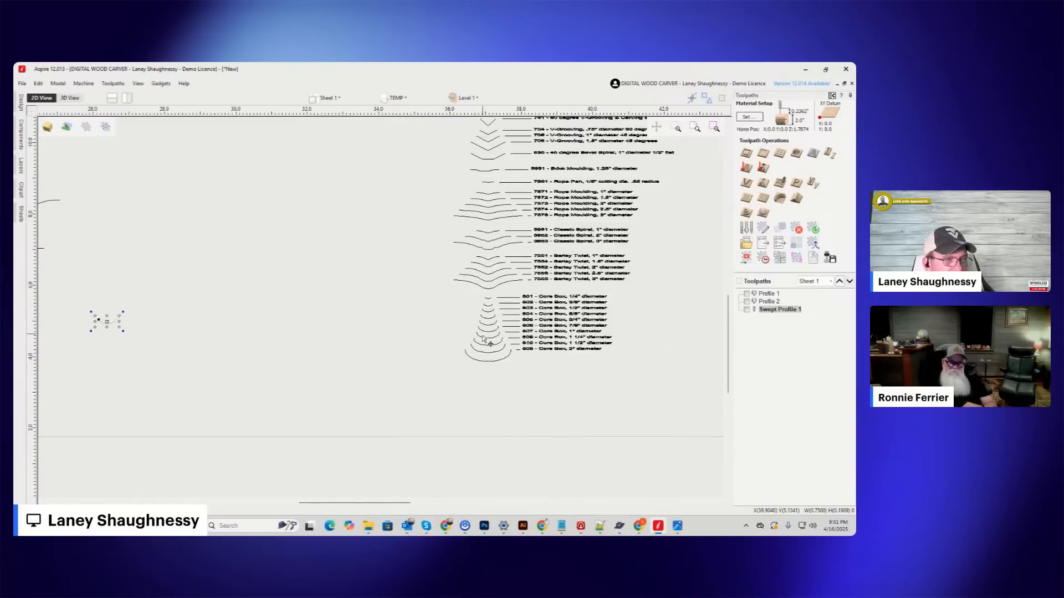
pyautogui.scroll(-10, 492, 342)
pyautogui.scroll(11, 488, 295)
pyautogui.scroll(-8, 489, 294)
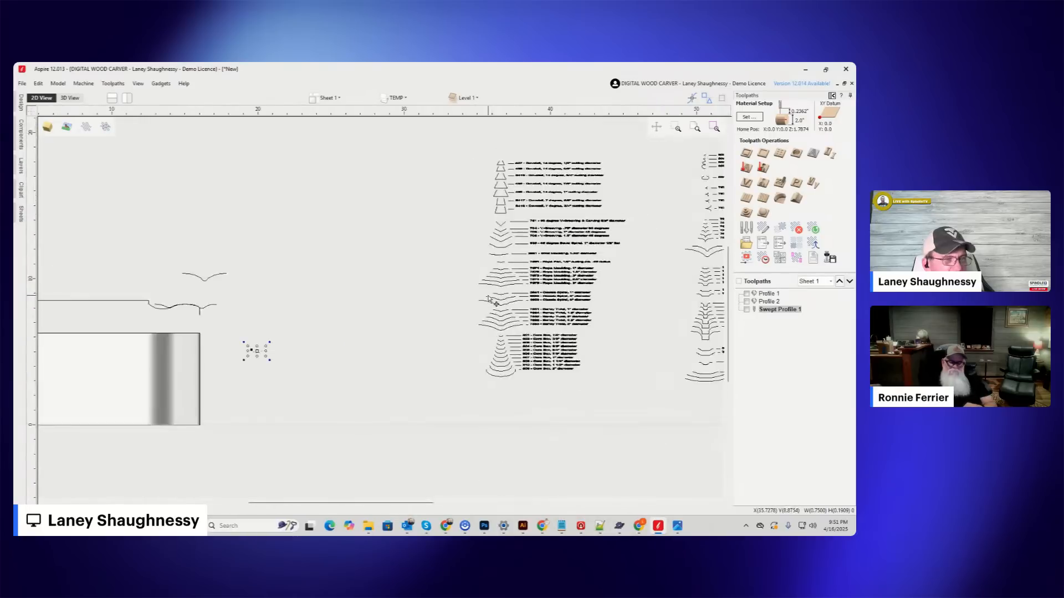
pyautogui.scroll(4, 506, 238)
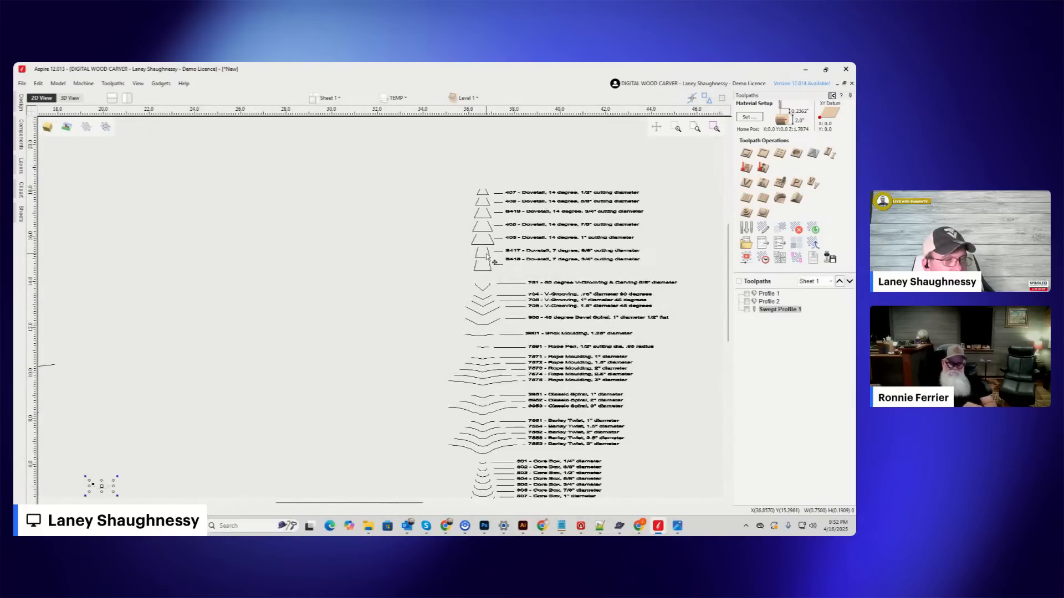
pyautogui.scroll(-2, 488, 255)
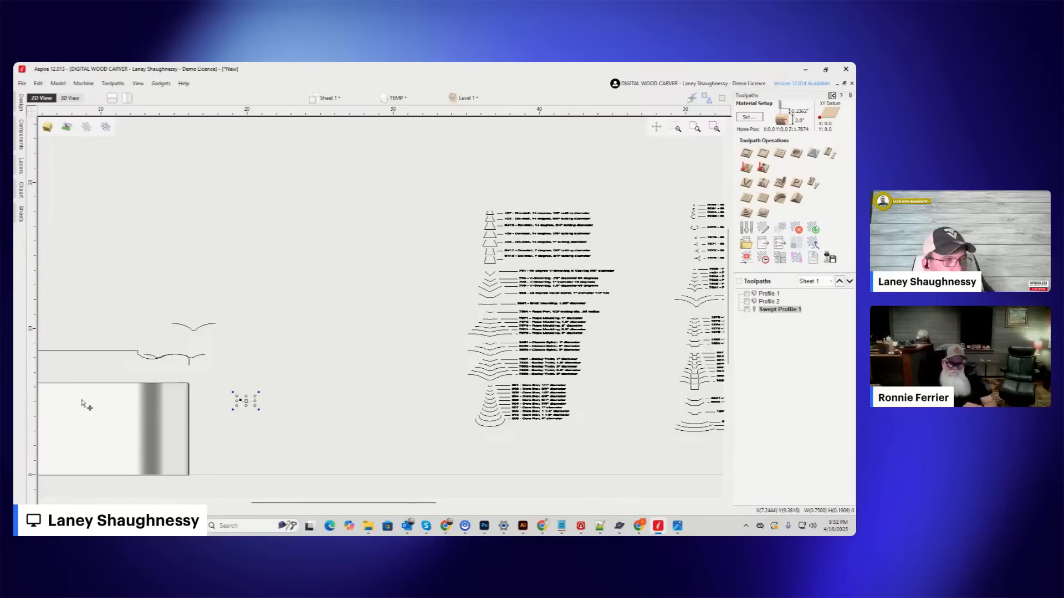
pyautogui.scroll(2, 102, 384)
pyautogui.scroll(-2, 360, 329)
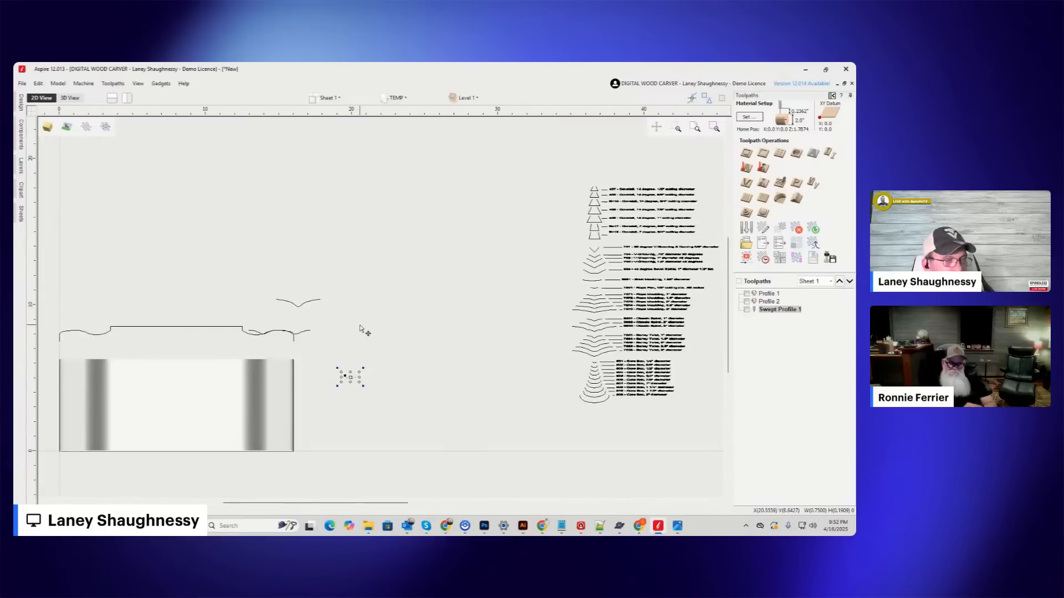
# Delete the Barley Twist profiles lying over the handle, leaving only the rolling pin's own turning profile there.
pyautogui.click(301, 333)
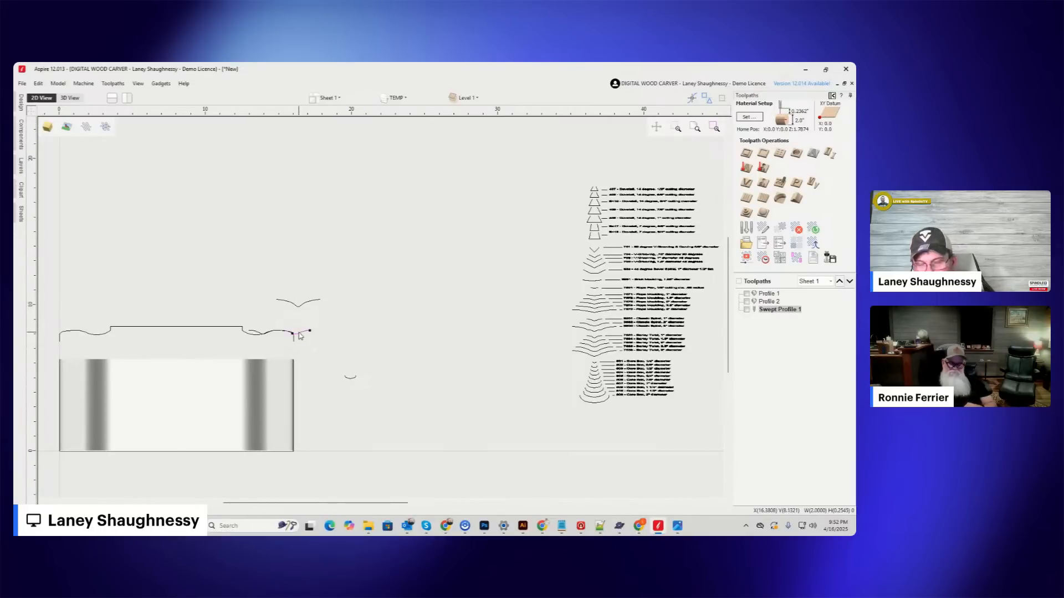
pyautogui.press('Delete')
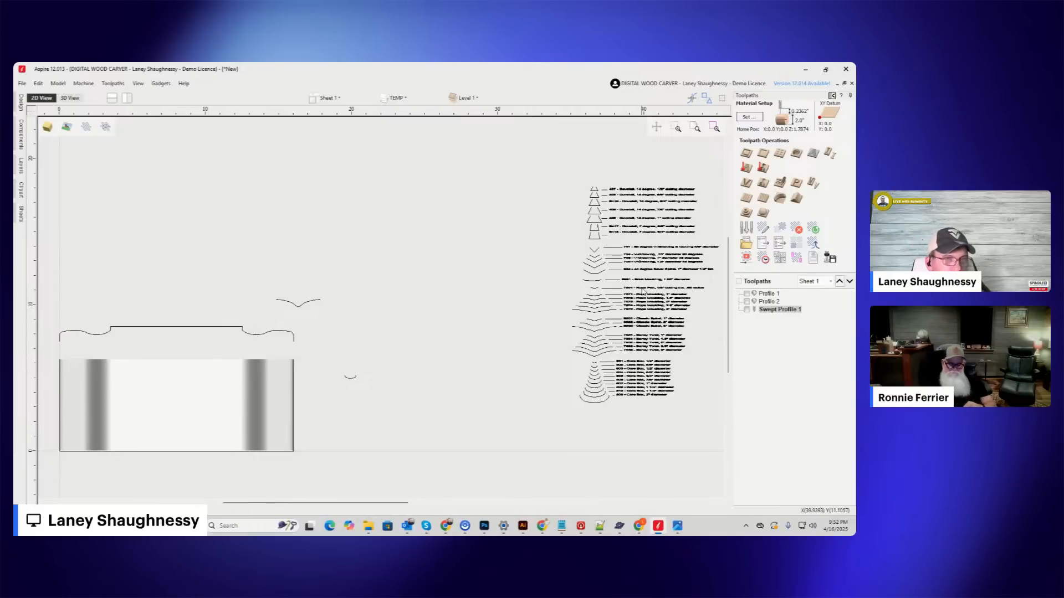
pyautogui.scroll(-3, 239, 273)
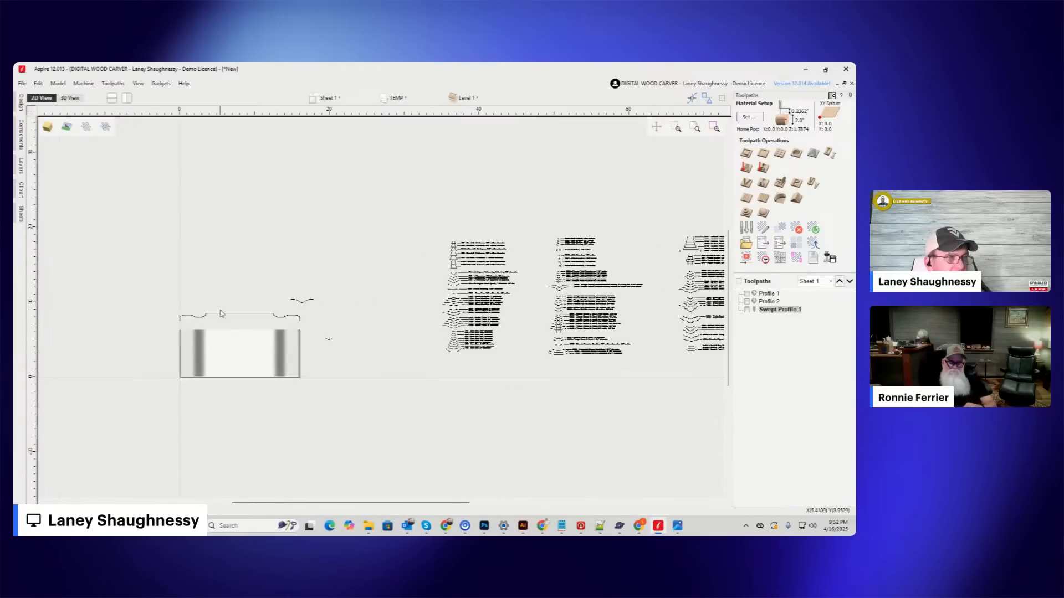
pyautogui.scroll(6, 221, 310)
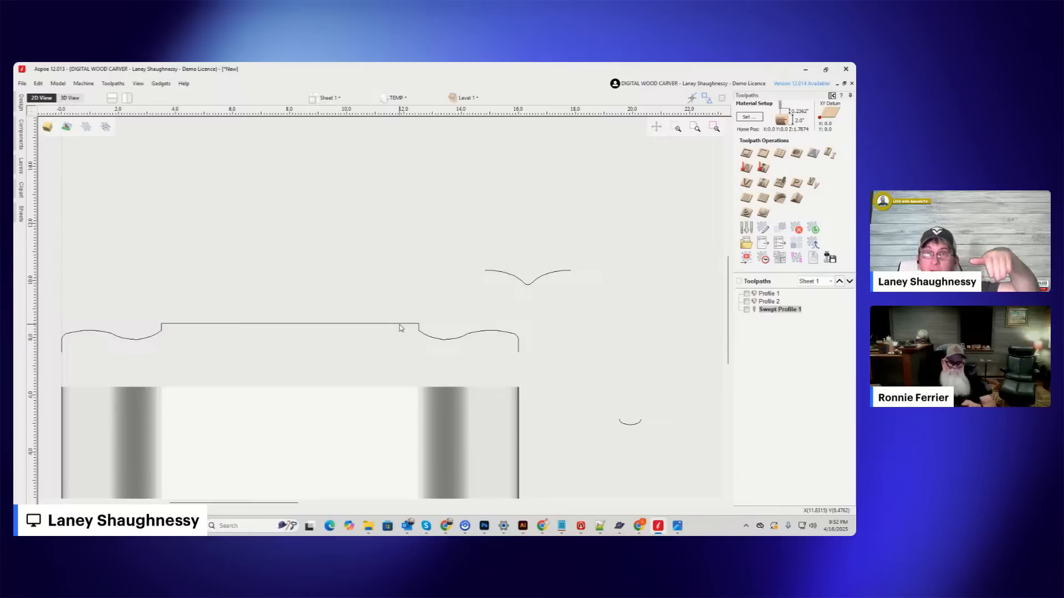
# Show the guide lines over the turning profile and check both handle curves against them.
pyautogui.click(166, 325)
pyautogui.moveTo(359, 249); pyautogui.dragTo(363, 264)
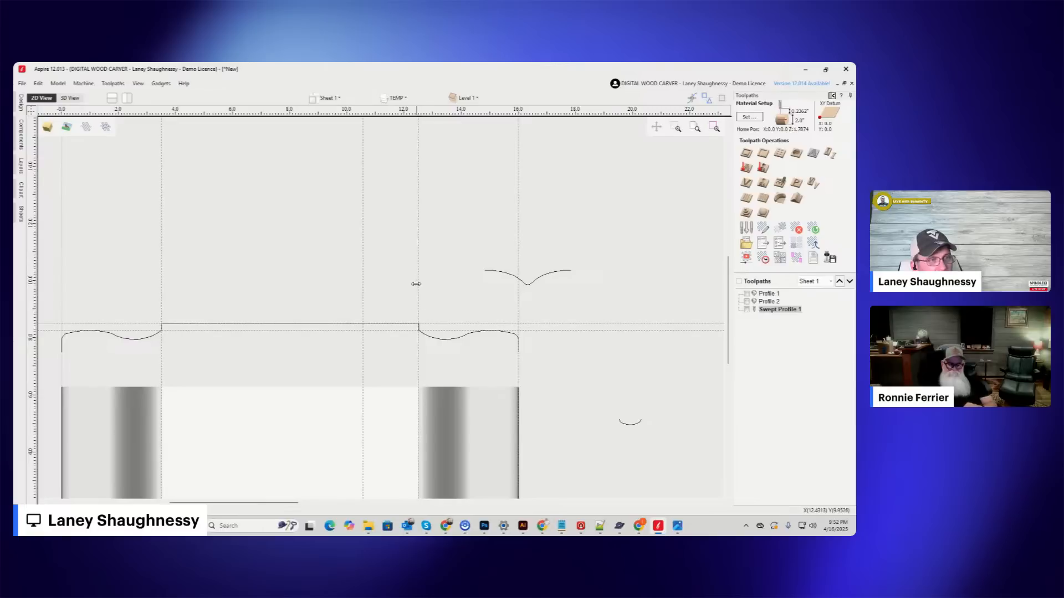
pyautogui.scroll(3, 419, 319)
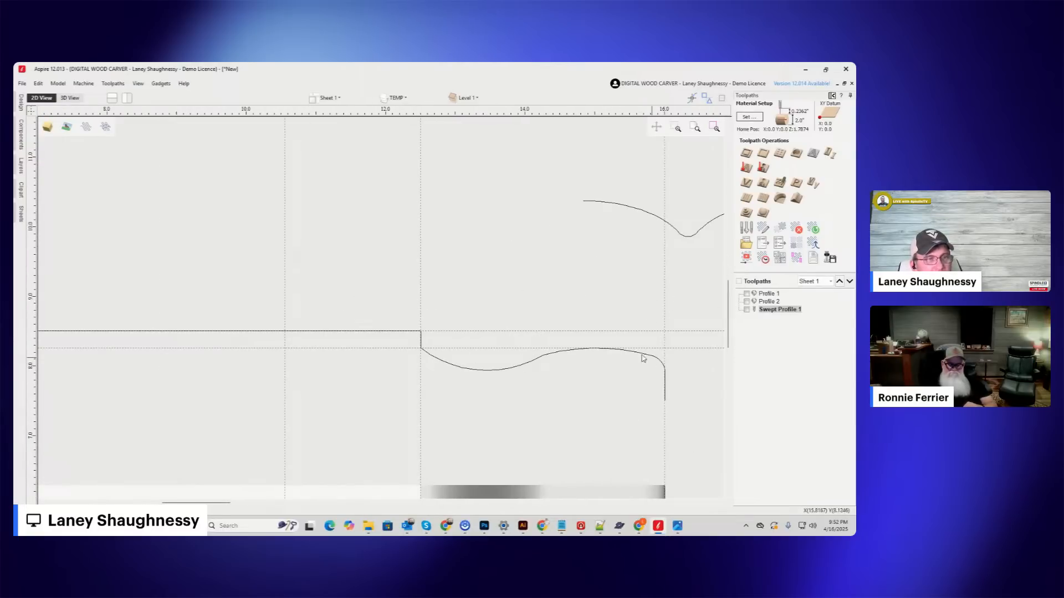
pyautogui.scroll(-4, 357, 341)
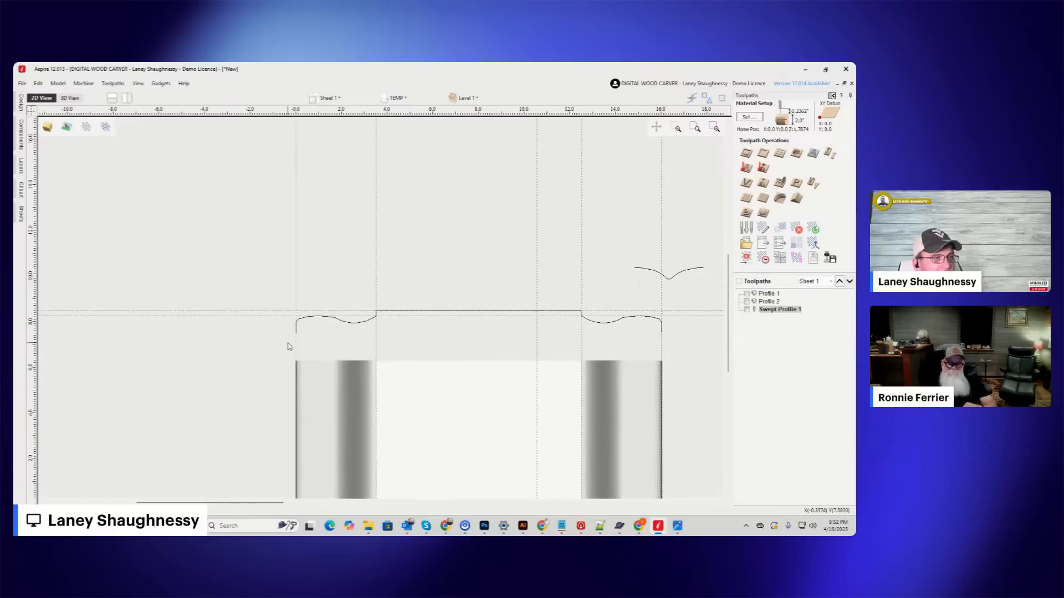
pyautogui.scroll(2, 393, 329)
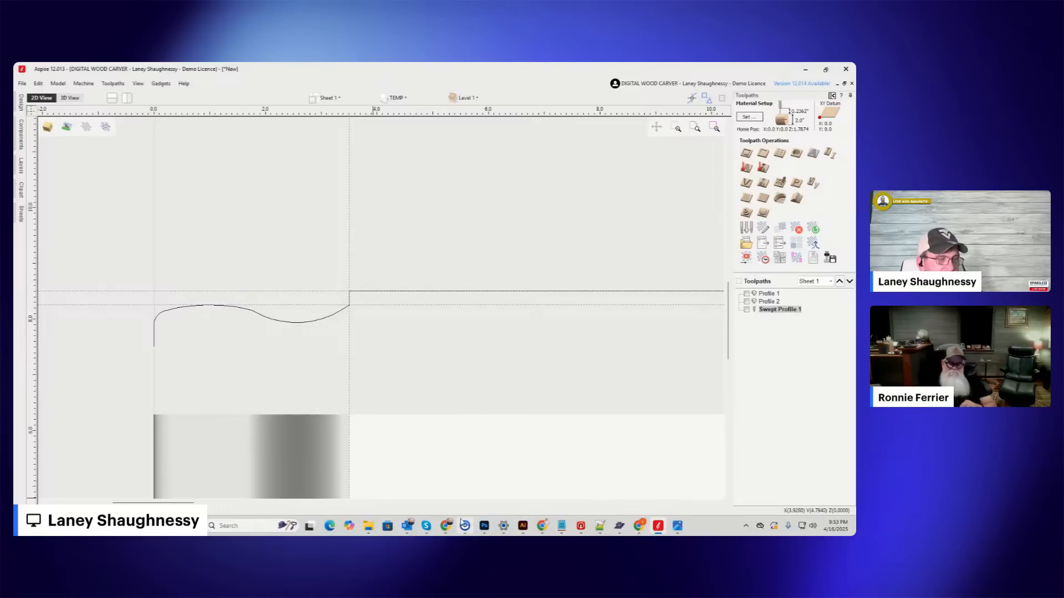
# Switch to Chrome and search Google for "COVE ROUTER BIT" in a new tab, browsing the image results.
pyautogui.moveTo(446, 526)
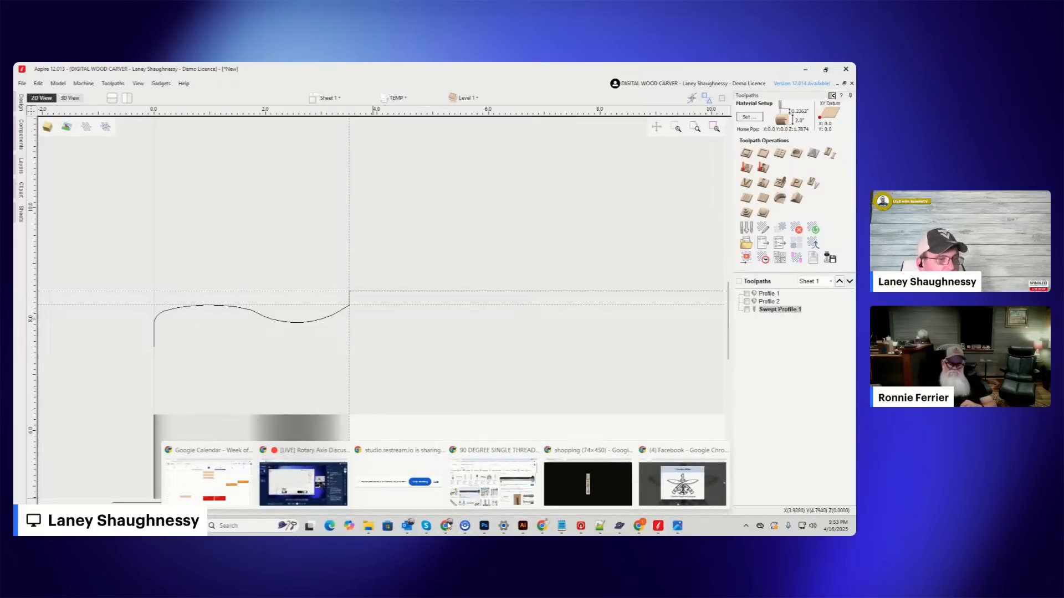
pyautogui.click(493, 482)
pyautogui.click(143, 71)
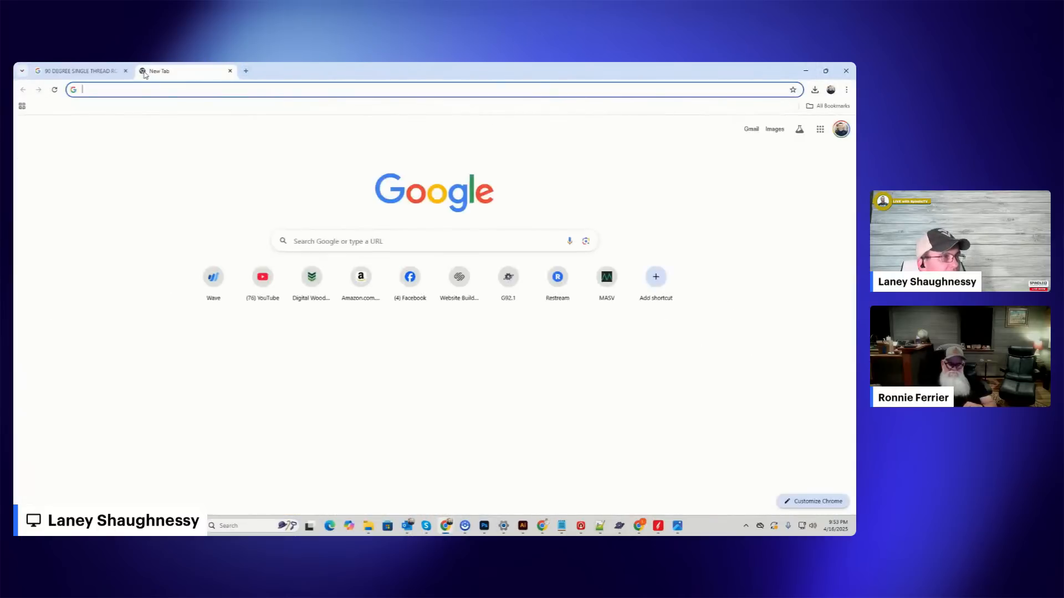
pyautogui.write('COV')
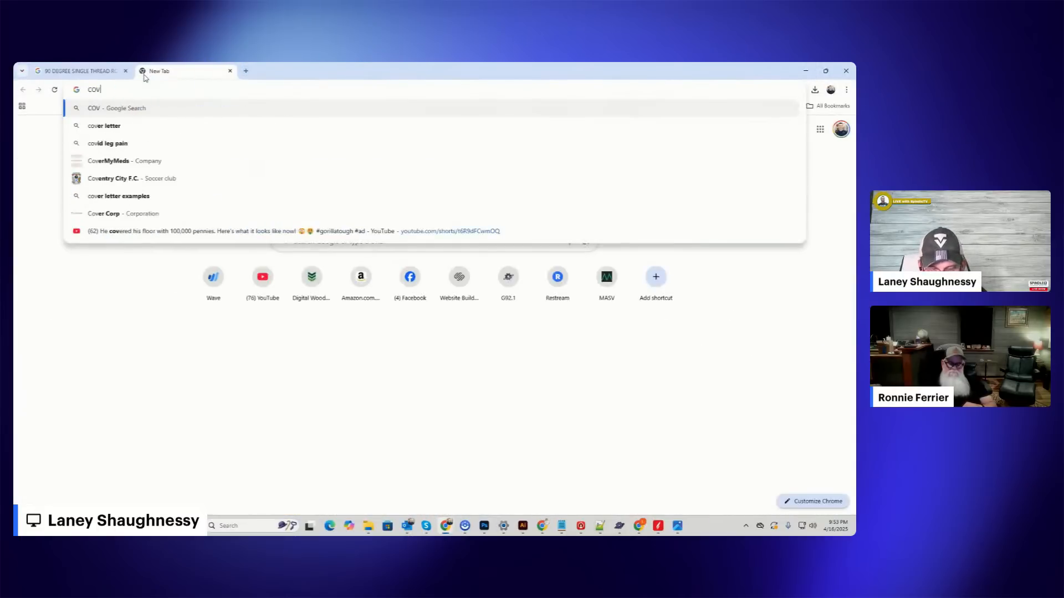
pyautogui.write('E ROUTER BIT')
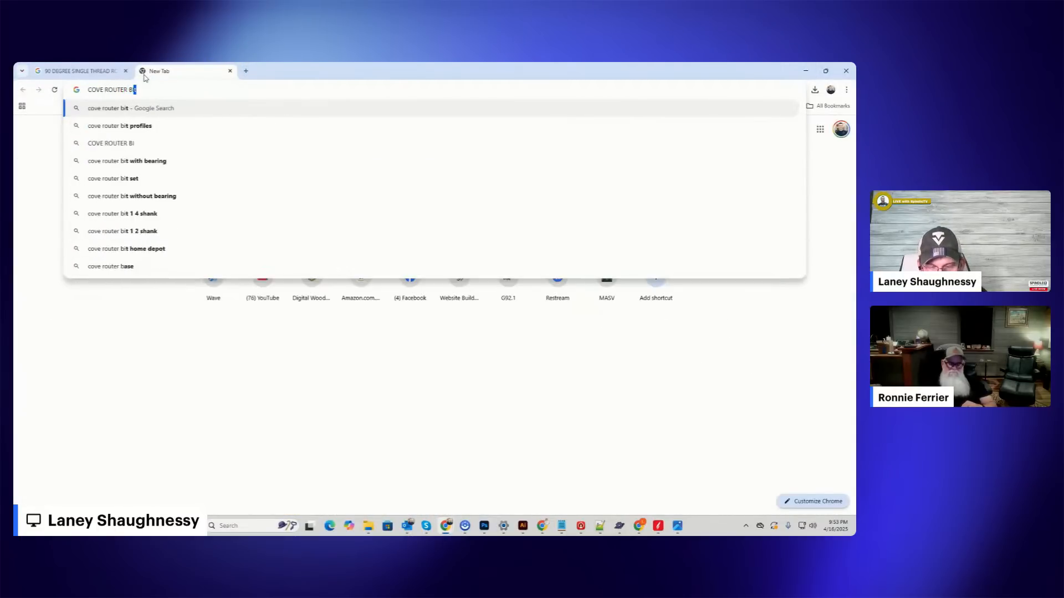
pyautogui.press('Return')
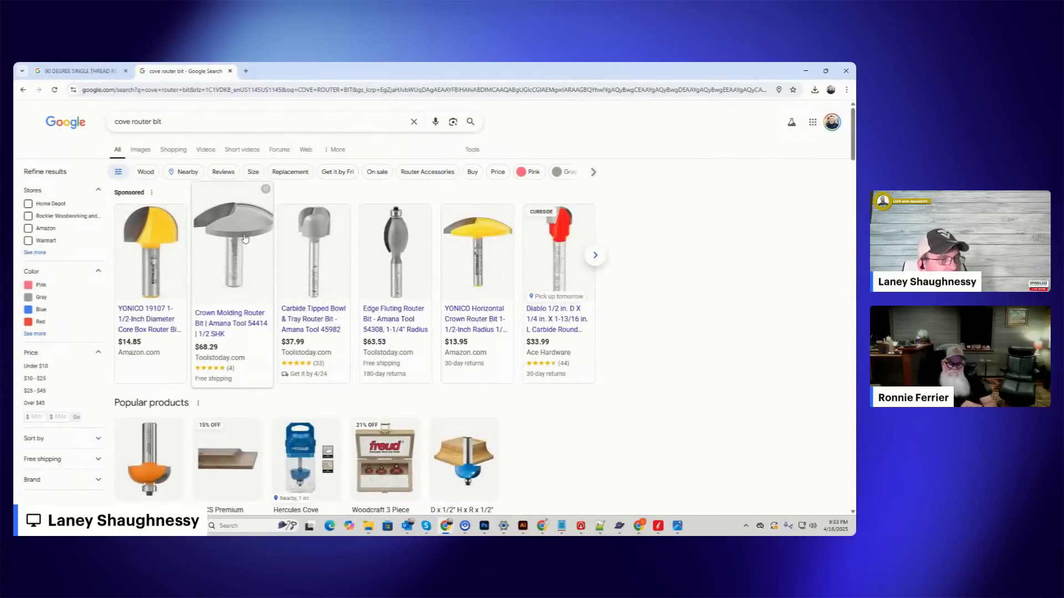
pyautogui.click(136, 149)
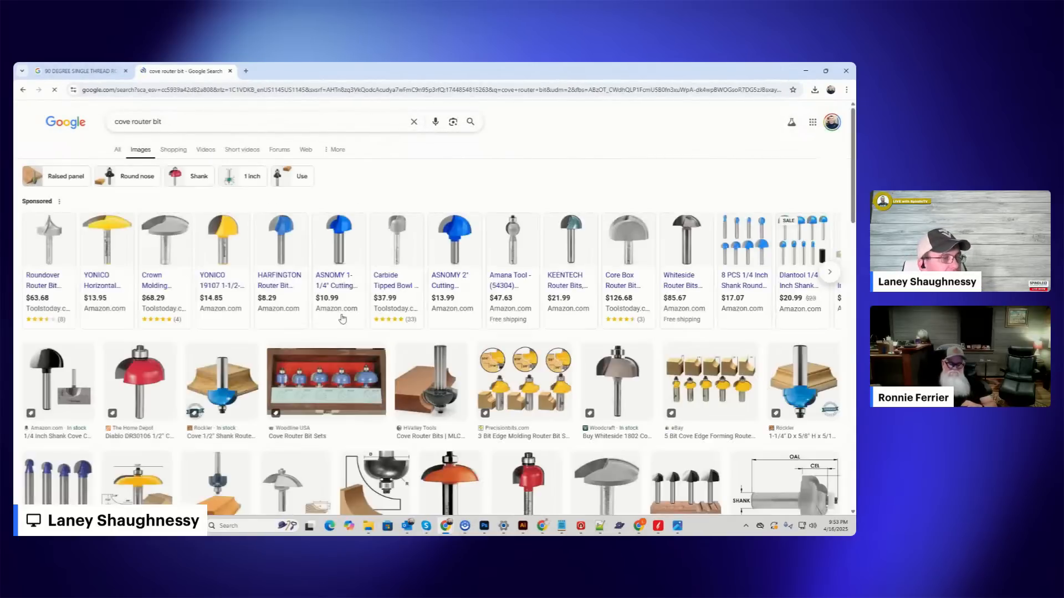
pyautogui.scroll(-3, 342, 318)
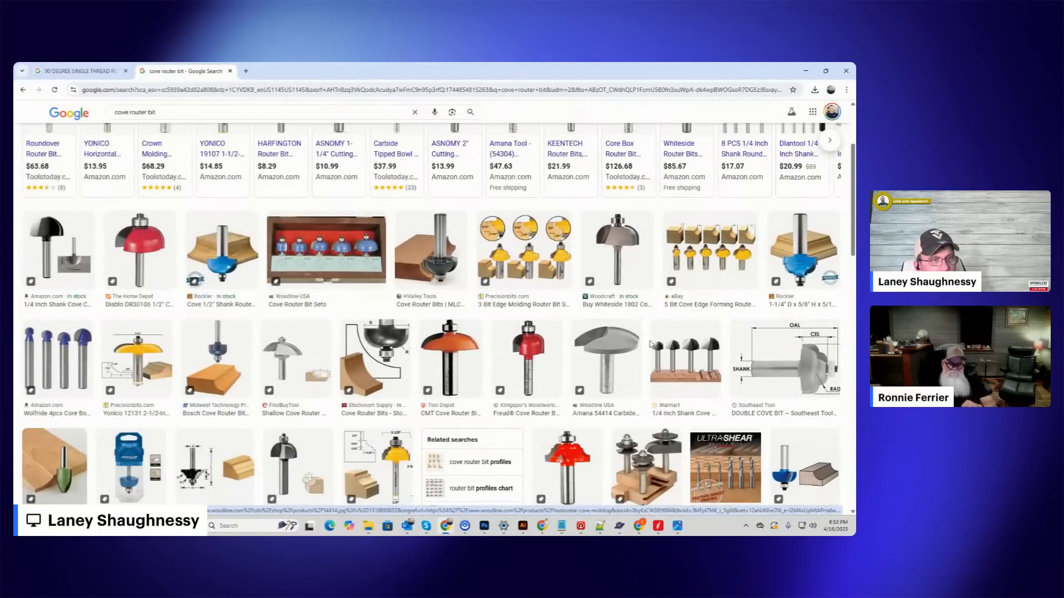
# Compare the Amana 54414 crown molding bit with the Wolfride core box bits and browse further cove bit image results.
pyautogui.click(604, 347)
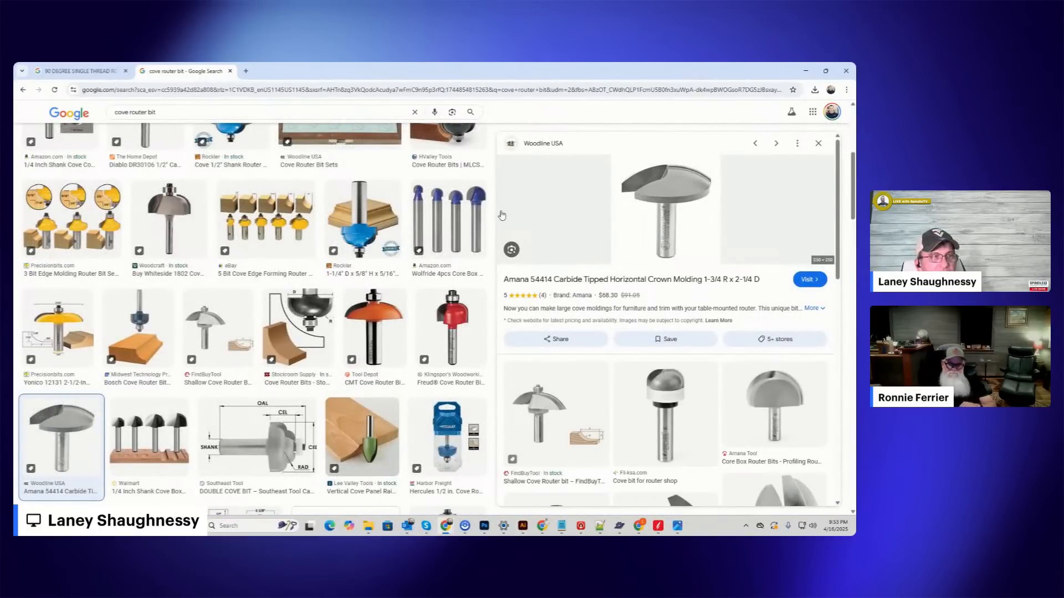
pyautogui.click(449, 219)
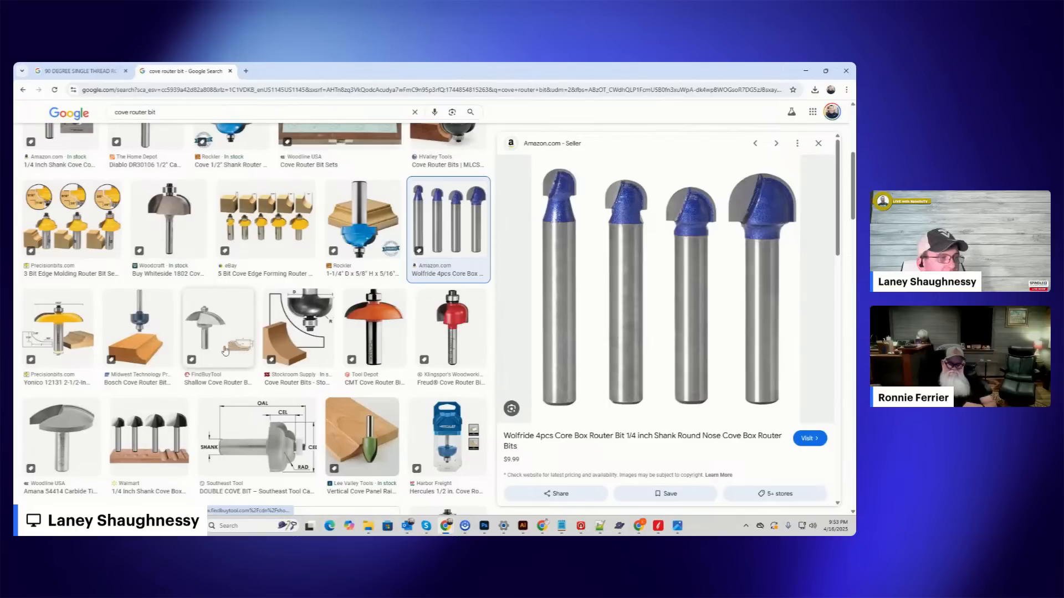
pyautogui.click(65, 431)
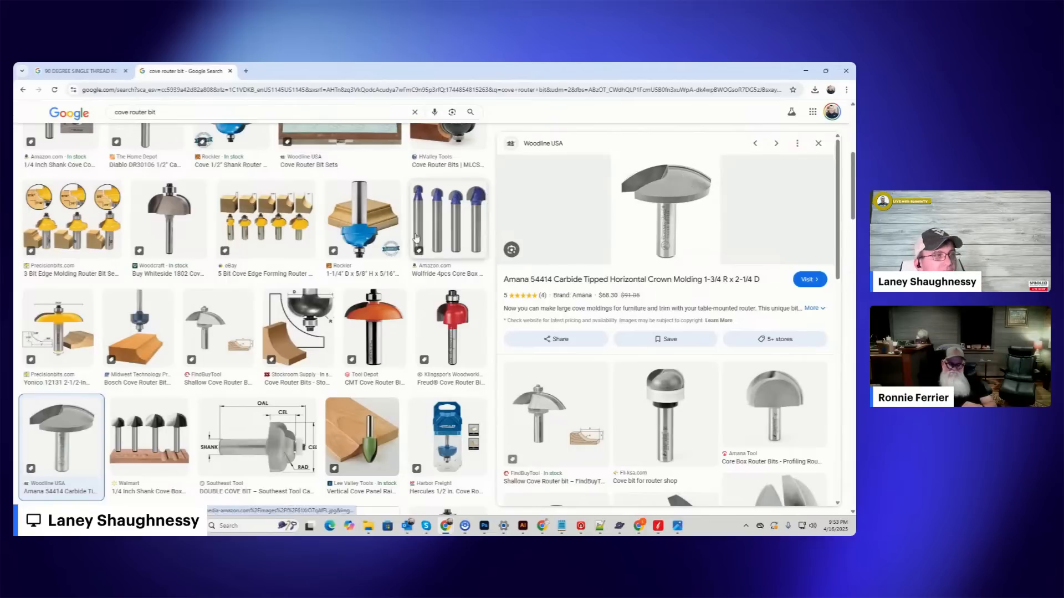
pyautogui.scroll(3, 279, 333)
pyautogui.scroll(-3, 280, 333)
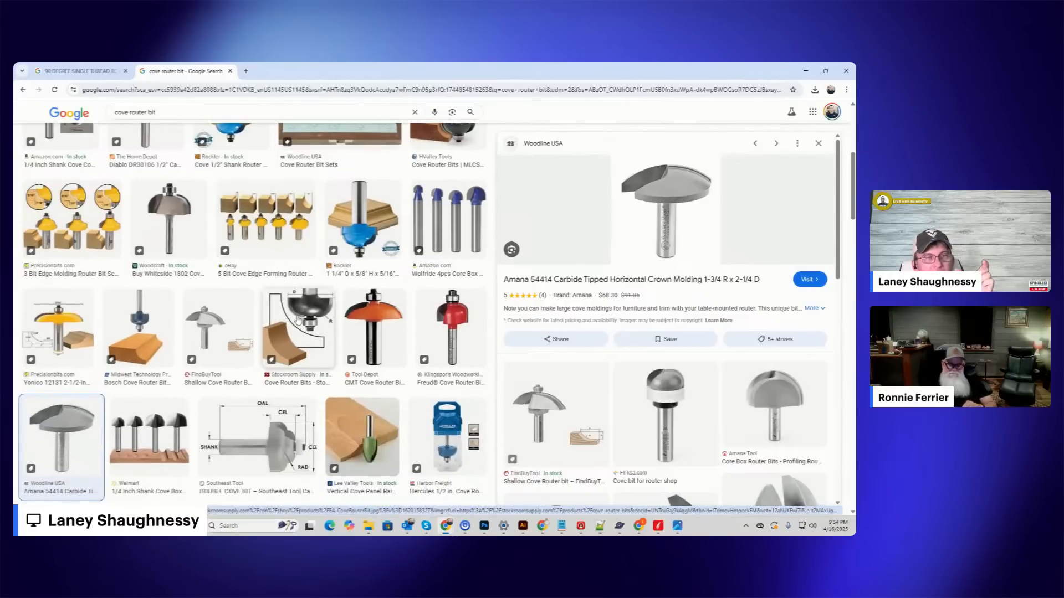
pyautogui.scroll(-10, 292, 320)
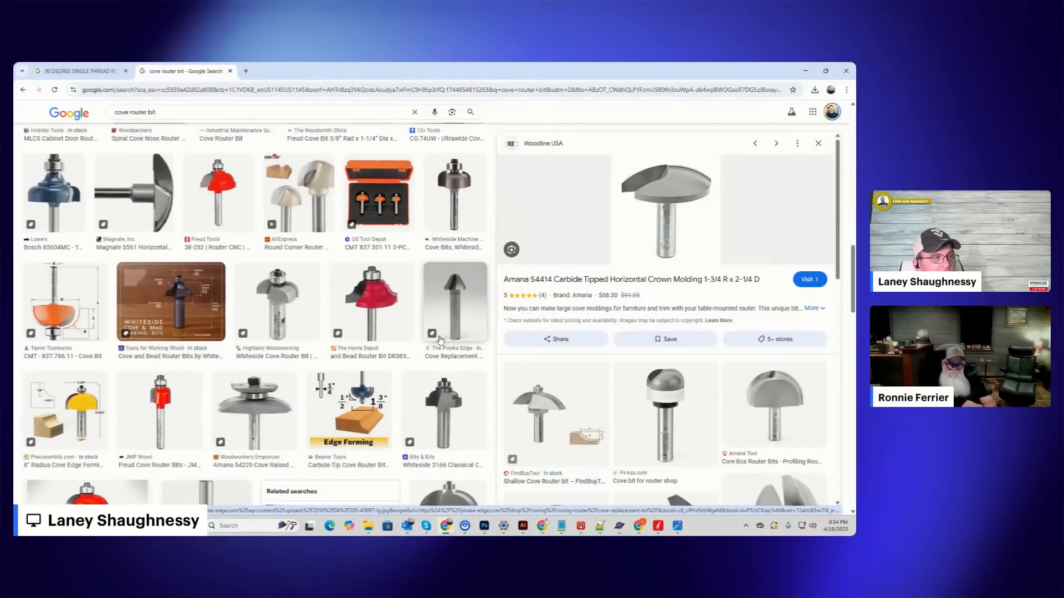
pyautogui.scroll(-5, 440, 340)
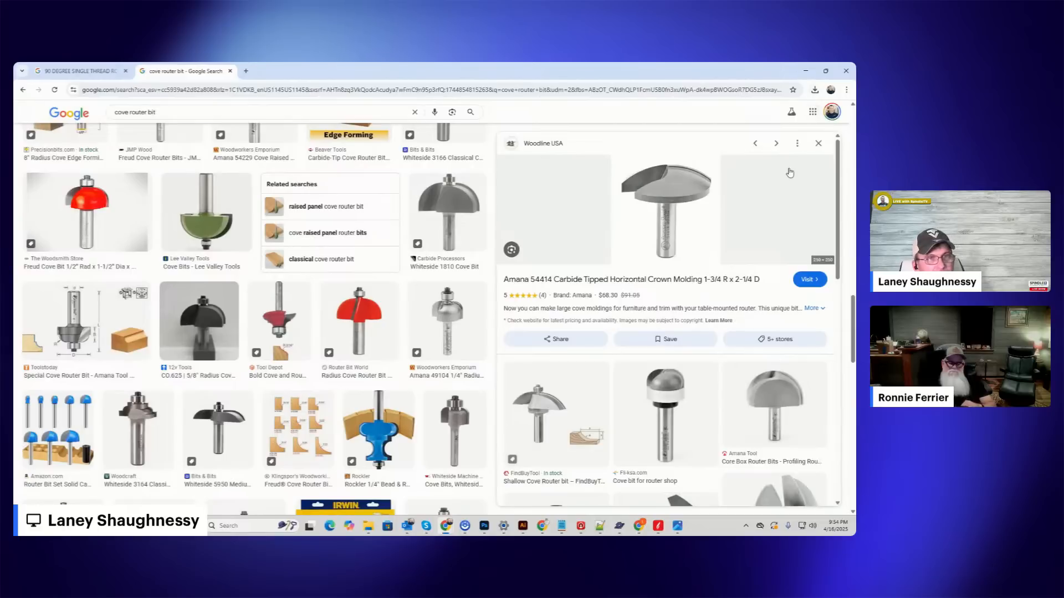
pyautogui.click(22, 91)
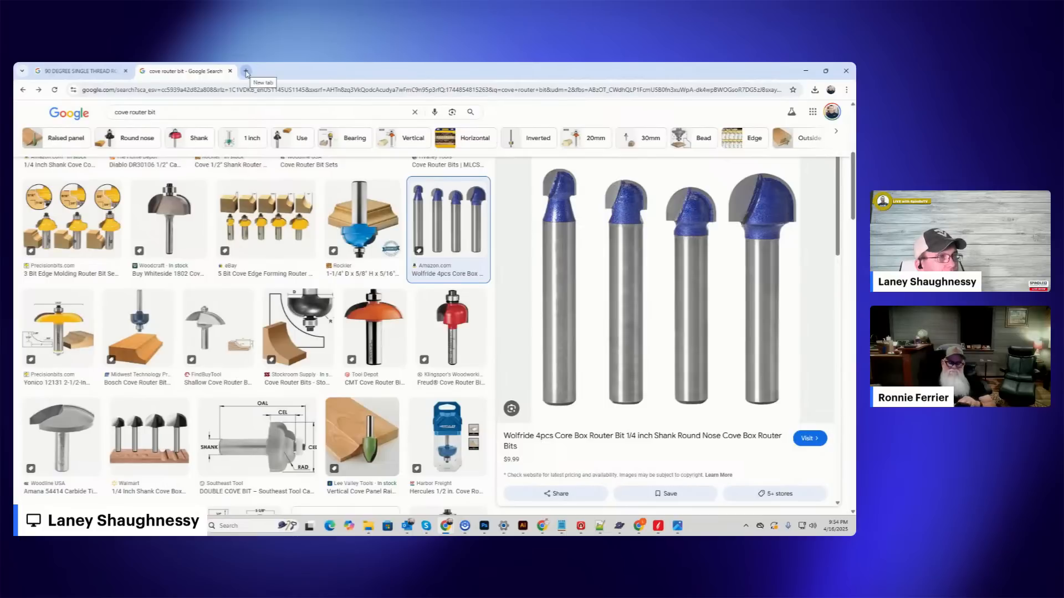
# Return to Aspire and examine the rolling pin's turning profile against the guide lines along its full length.
pyautogui.click(806, 70)
pyautogui.scroll(3, 259, 330)
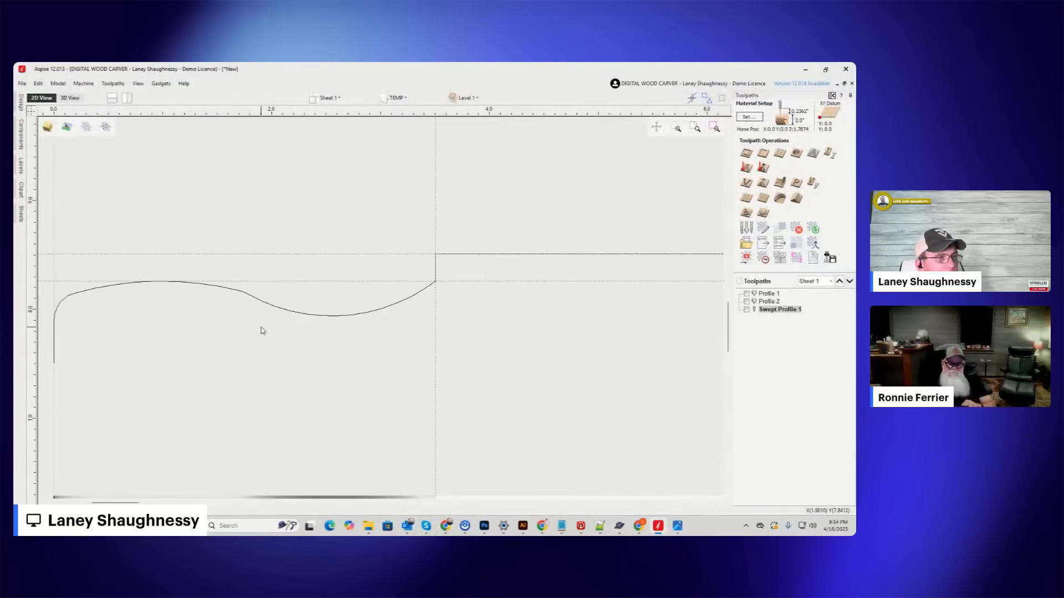
pyautogui.scroll(-2, 380, 321)
pyautogui.scroll(-1, 380, 321)
pyautogui.click(377, 318)
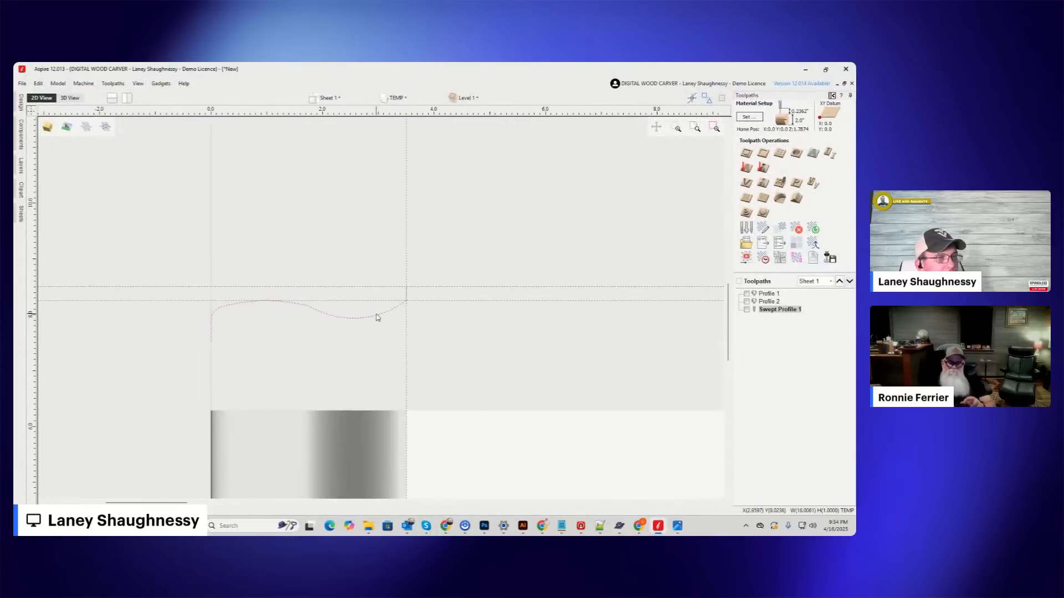
pyautogui.scroll(-2, 228, 274)
pyautogui.scroll(3, 308, 277)
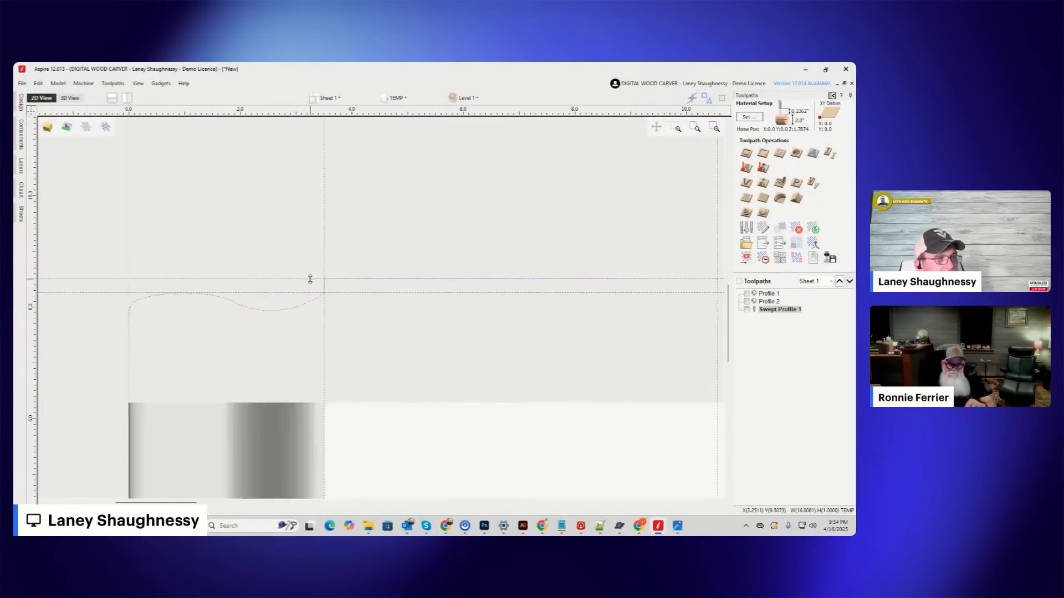
pyautogui.scroll(-2, 315, 288)
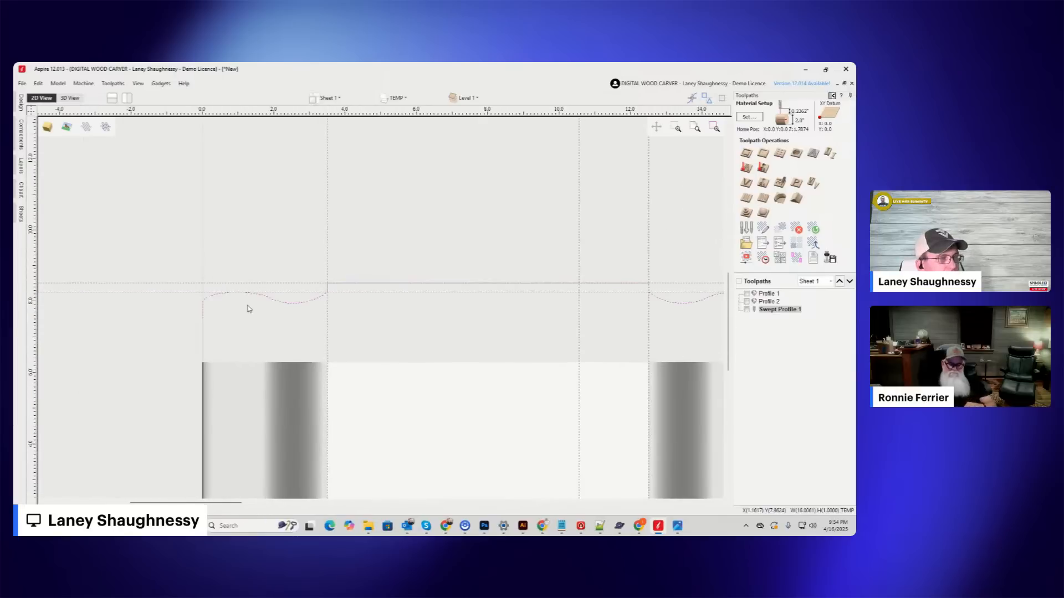
pyautogui.scroll(-2, 316, 302)
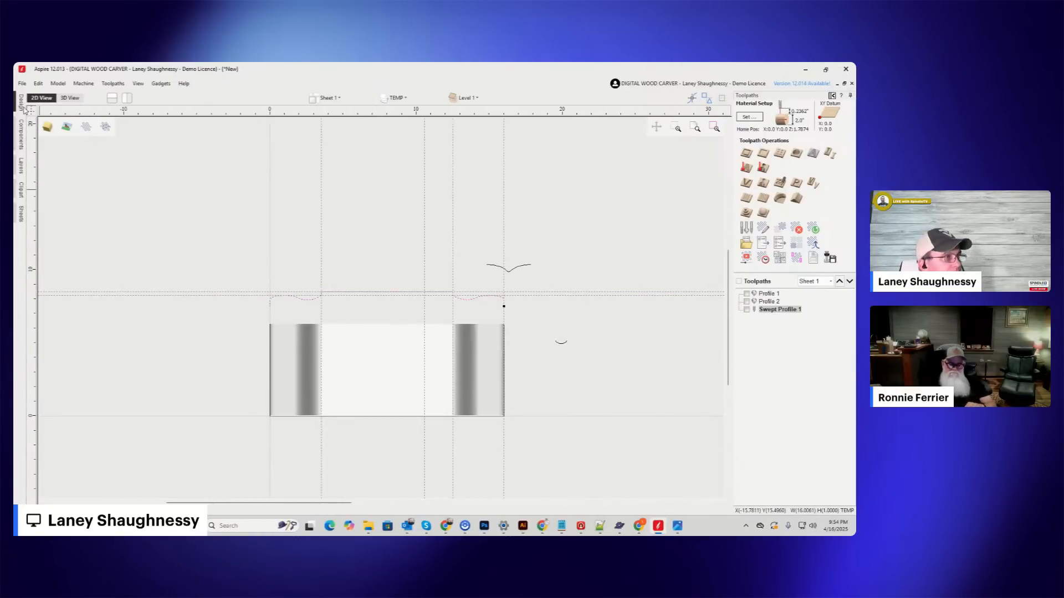
# Draw a 3.5 by 7.75 inch rectangle over the left handle area and widen it slightly past the job's outer edge.
pyautogui.moveTo(23, 105)
pyautogui.click(111, 292)
pyautogui.click(68, 145)
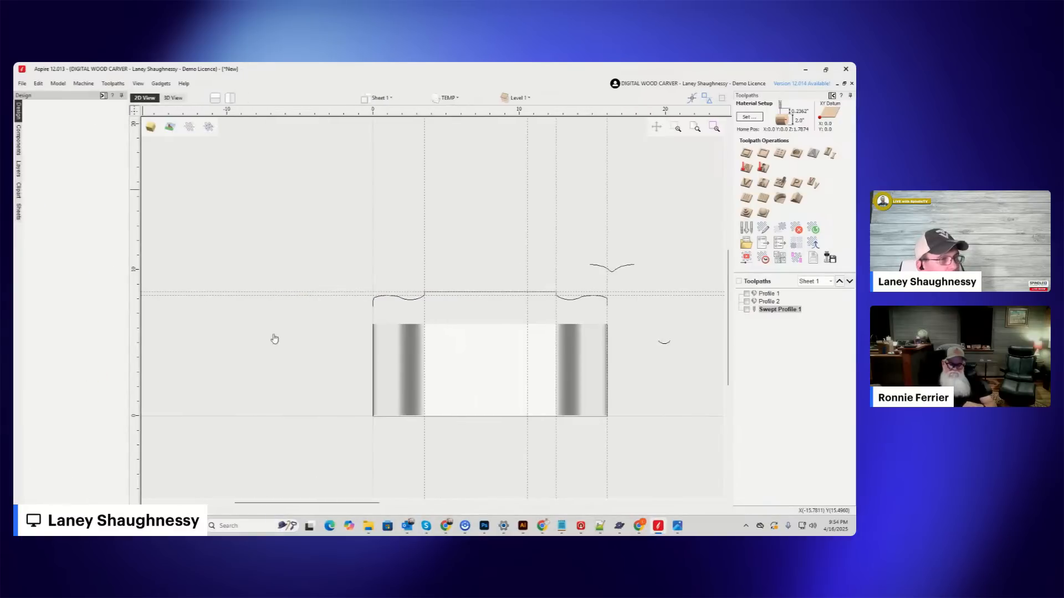
pyautogui.moveTo(372, 317)
pyautogui.mouseDown()
pyautogui.moveTo(425, 390)
pyautogui.moveTo(424, 431)
pyautogui.mouseUp()
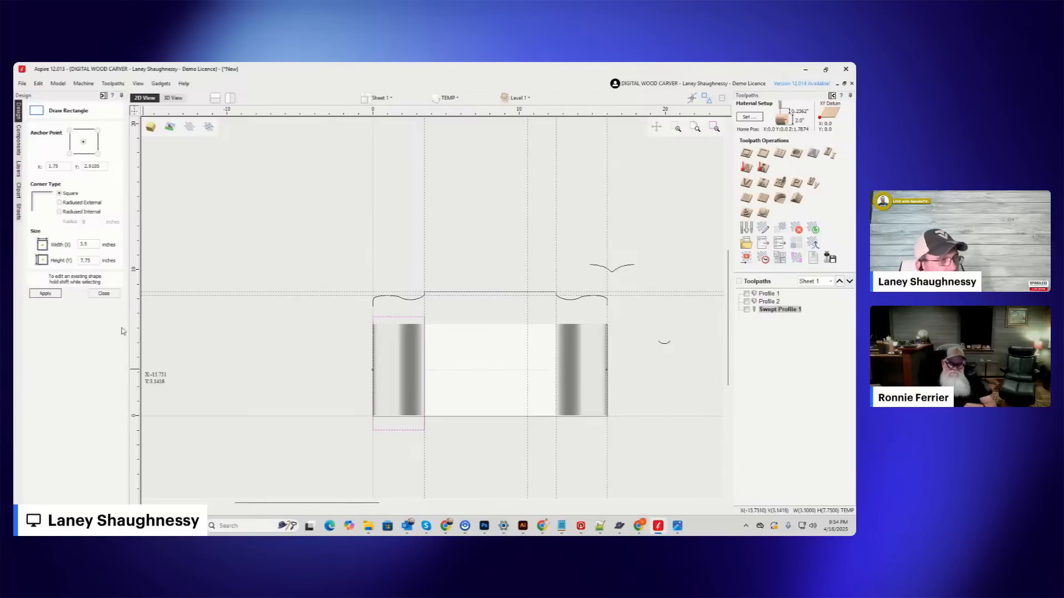
pyautogui.press('Escape')
pyautogui.scroll(3, 368, 373)
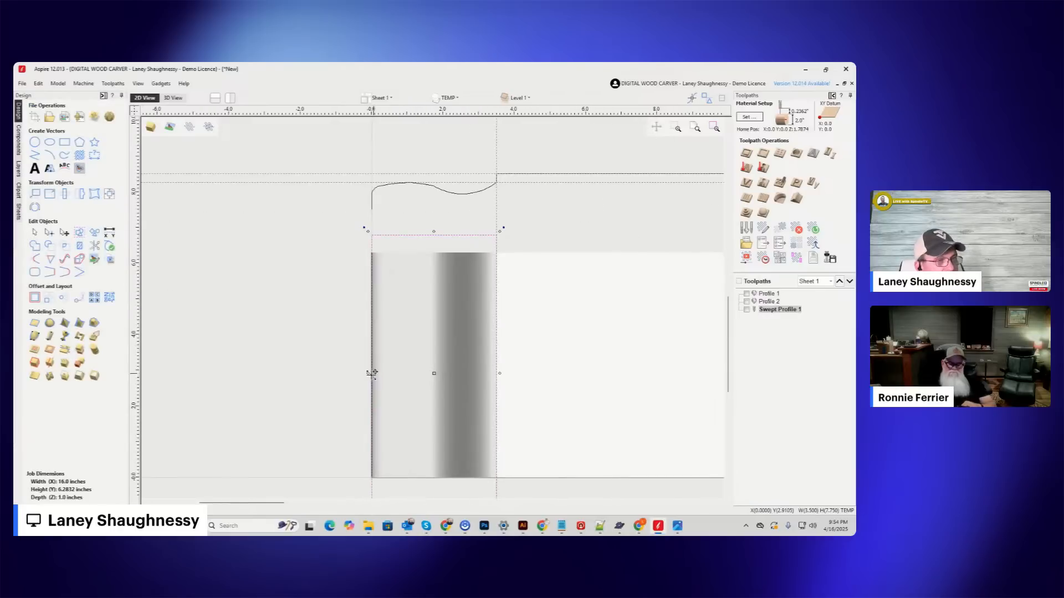
pyautogui.moveTo(367, 372); pyautogui.dragTo(366, 373)
pyautogui.scroll(-3, 174, 340)
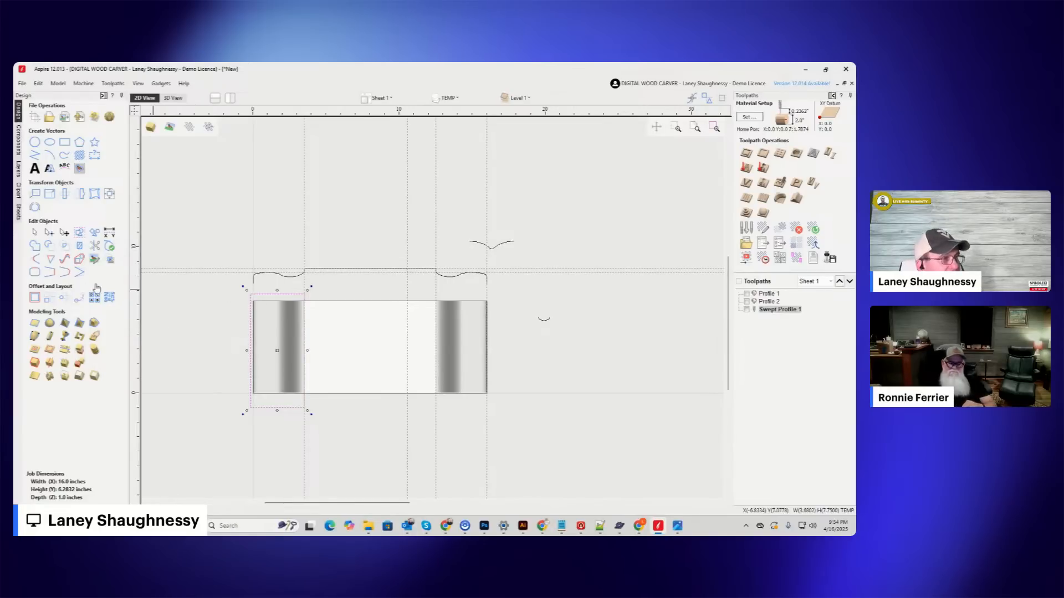
# Mirror a copy of the rectangle horizontally about the job center onto the other handle and select both rectangles.
pyautogui.click(81, 194)
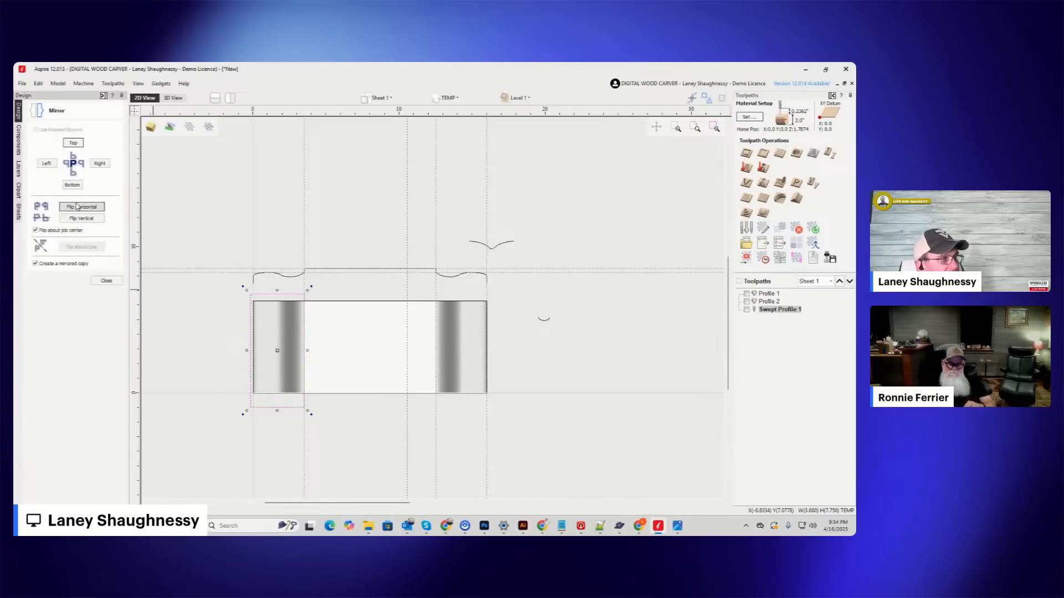
pyautogui.click(82, 206)
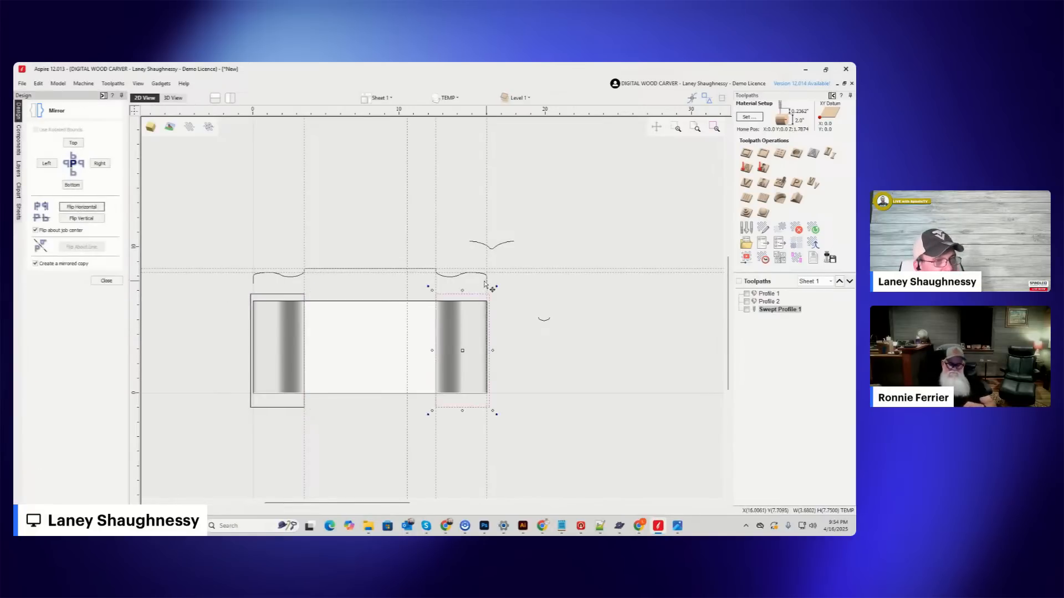
pyautogui.click(277, 299)
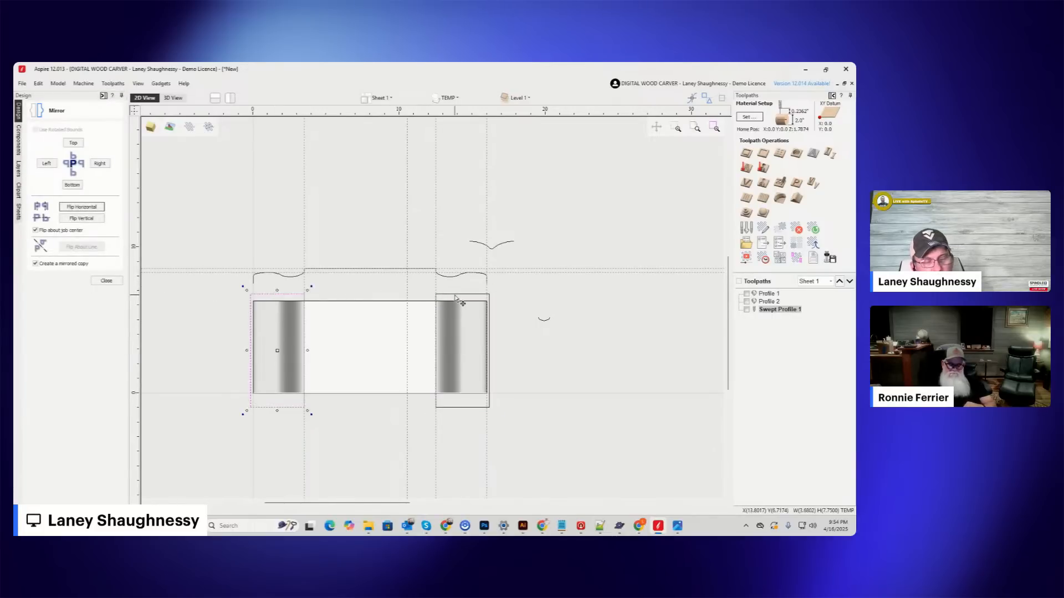
pyautogui.keyDown('shift'); pyautogui.click(457, 314); pyautogui.keyUp('shift')
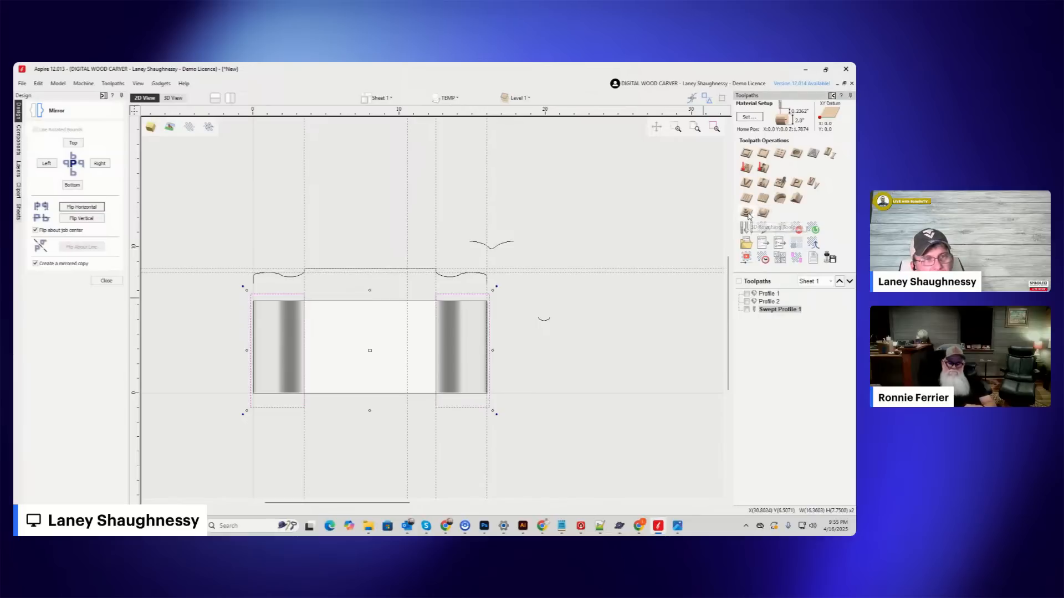
# Calculate a 3D roughing toolpath inside the two selected rectangles using the 0.25 inch End Mill.
pyautogui.click(746, 215)
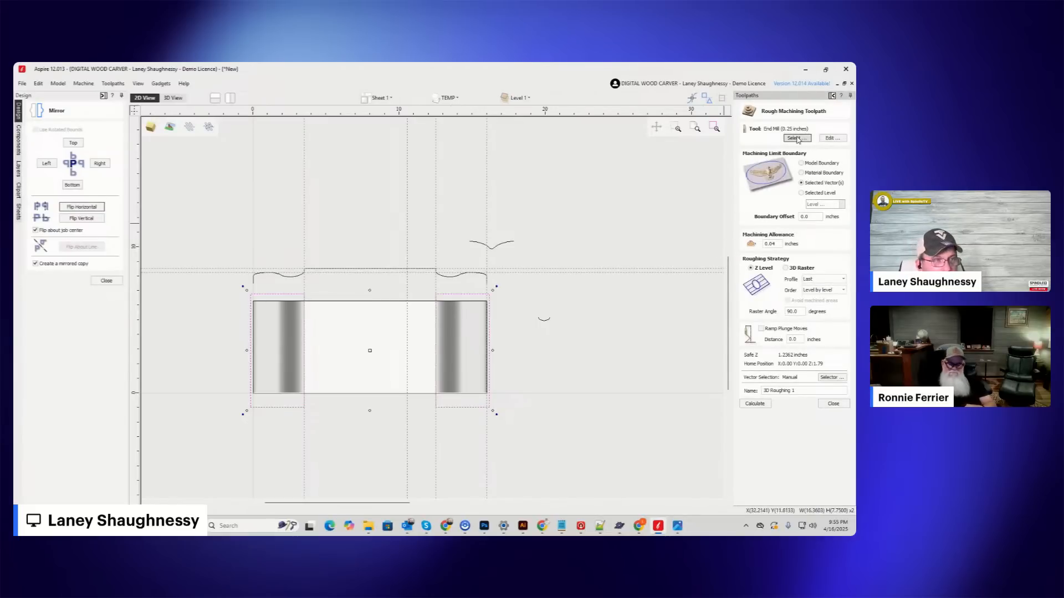
pyautogui.click(795, 138)
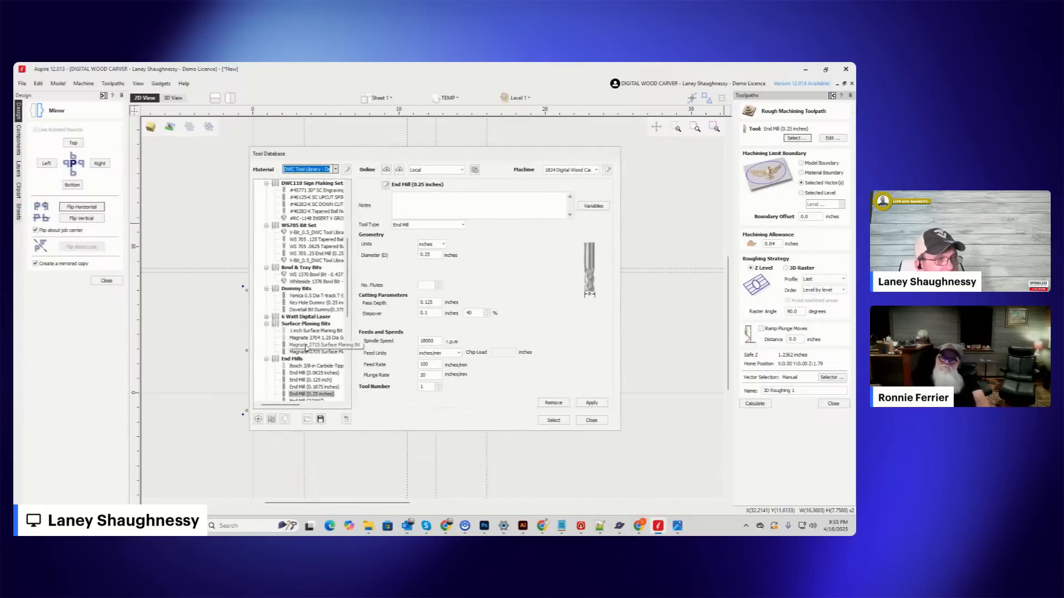
pyautogui.scroll(-2, 307, 357)
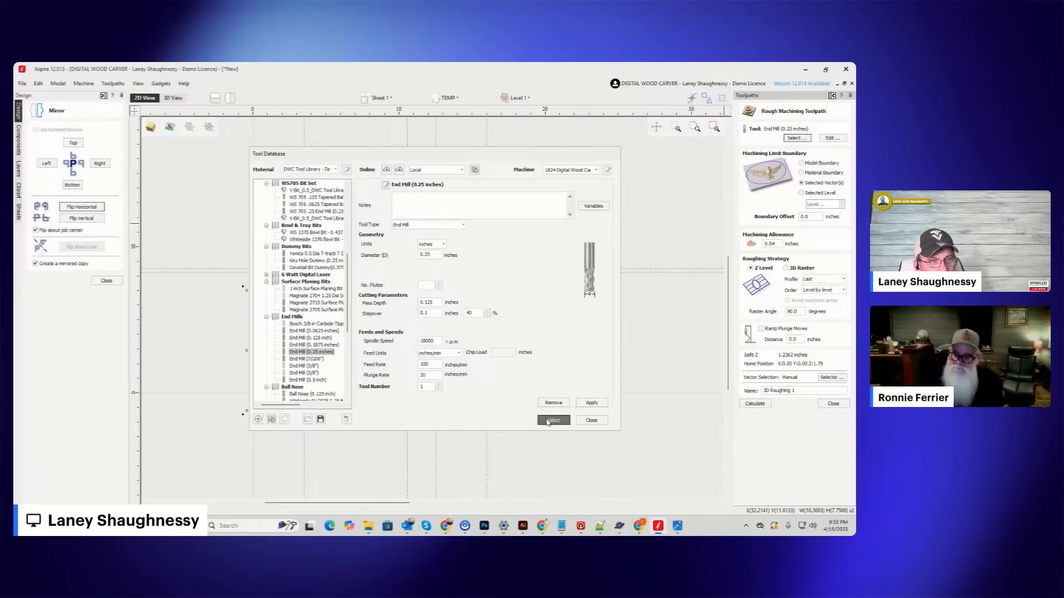
pyautogui.click(554, 420)
pyautogui.click(754, 404)
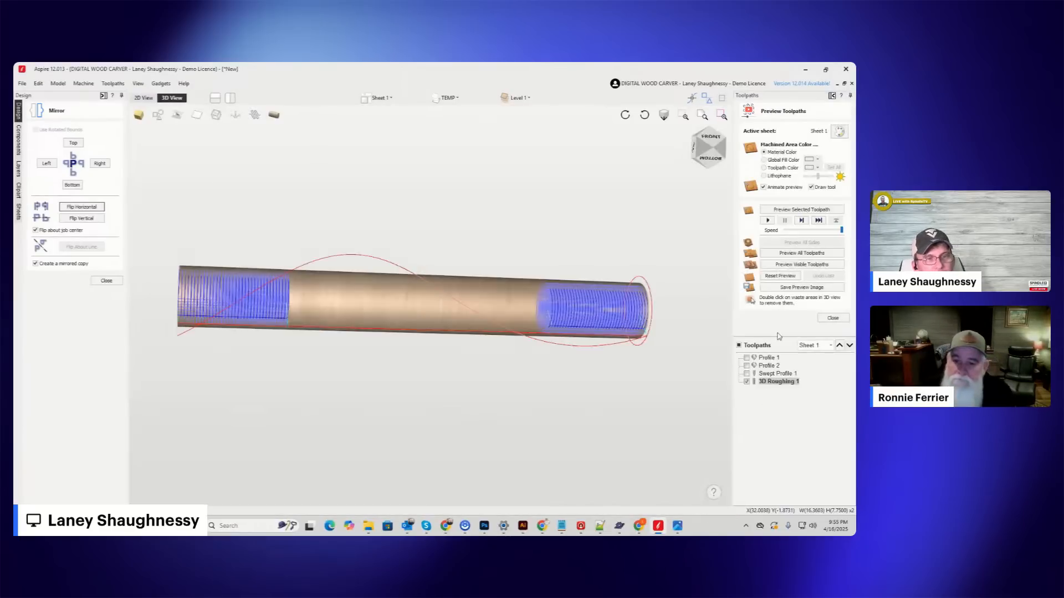
# Simulate the visible 3D roughing toolpath, view the cut from the front and stop the simulation before its end.
pyautogui.click(787, 266)
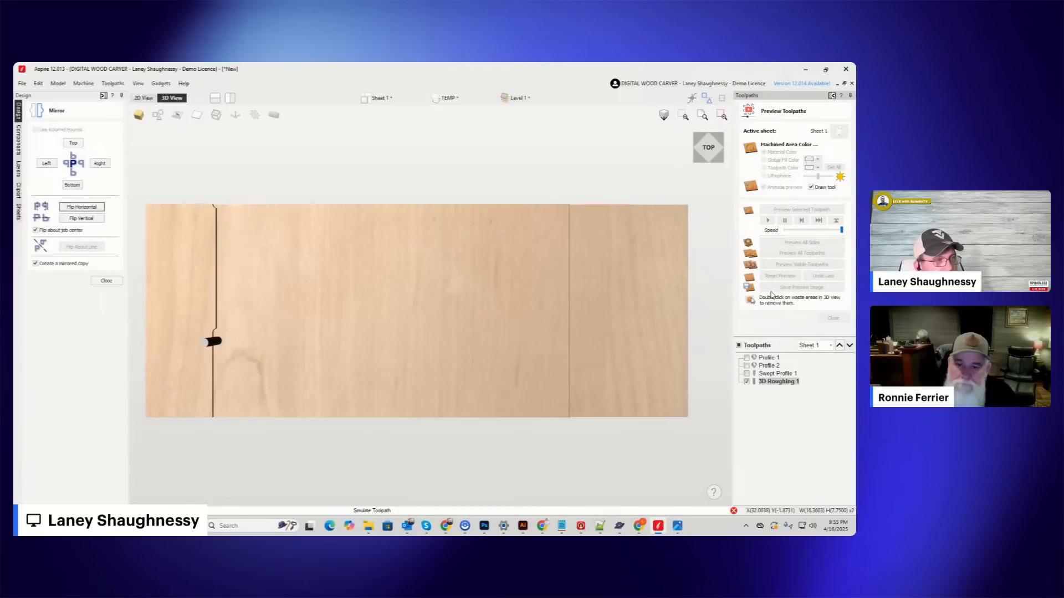
pyautogui.moveTo(709, 152); pyautogui.dragTo(716, 133)
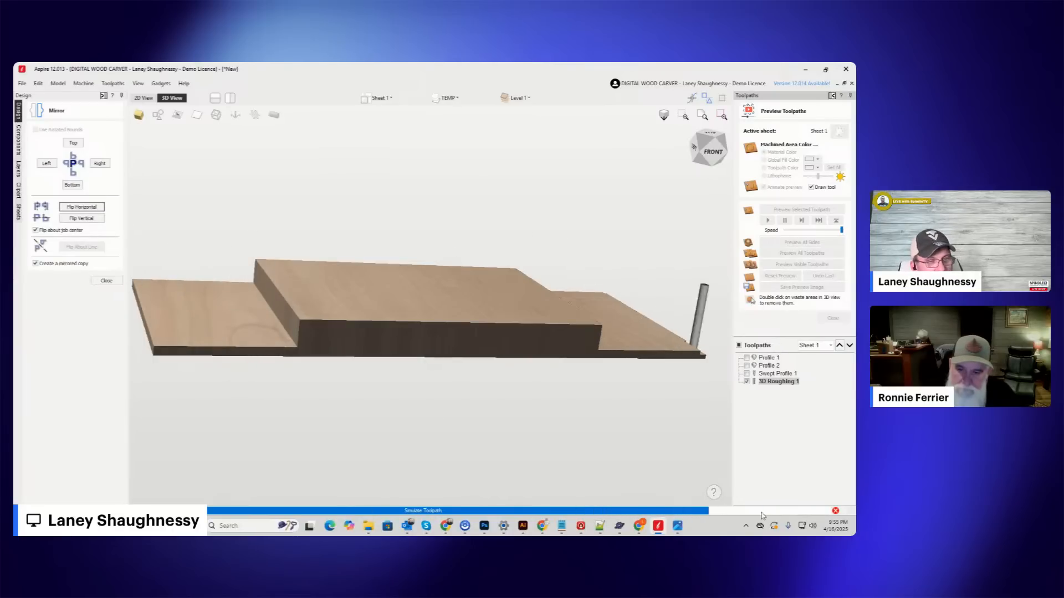
pyautogui.click(835, 511)
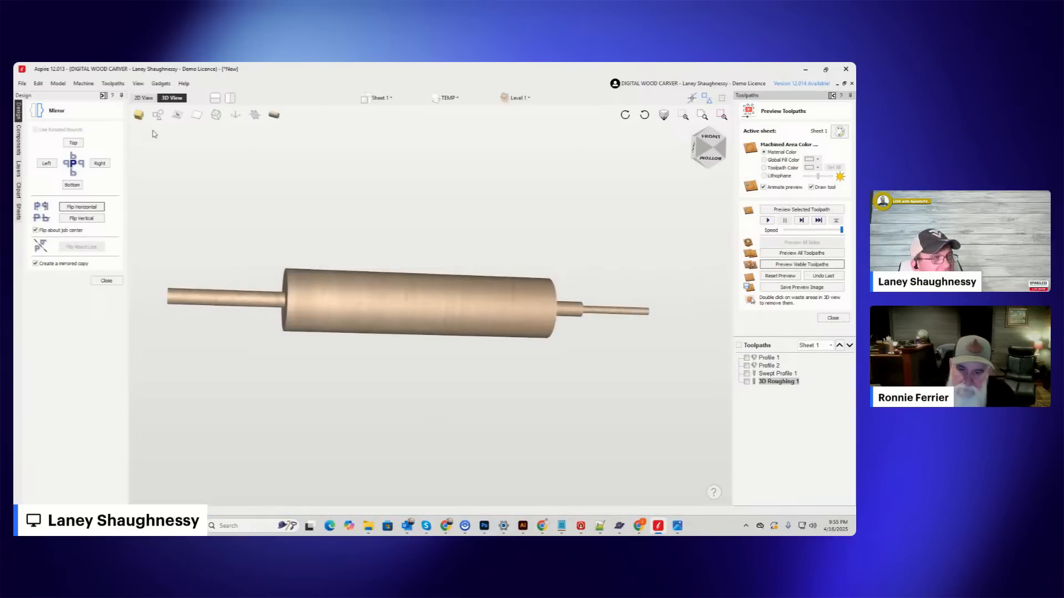
# Reopen the 3D roughing toolpath's settings and inspect the rolling pin model in the component list and in both 2D and 3D.
pyautogui.click(144, 97)
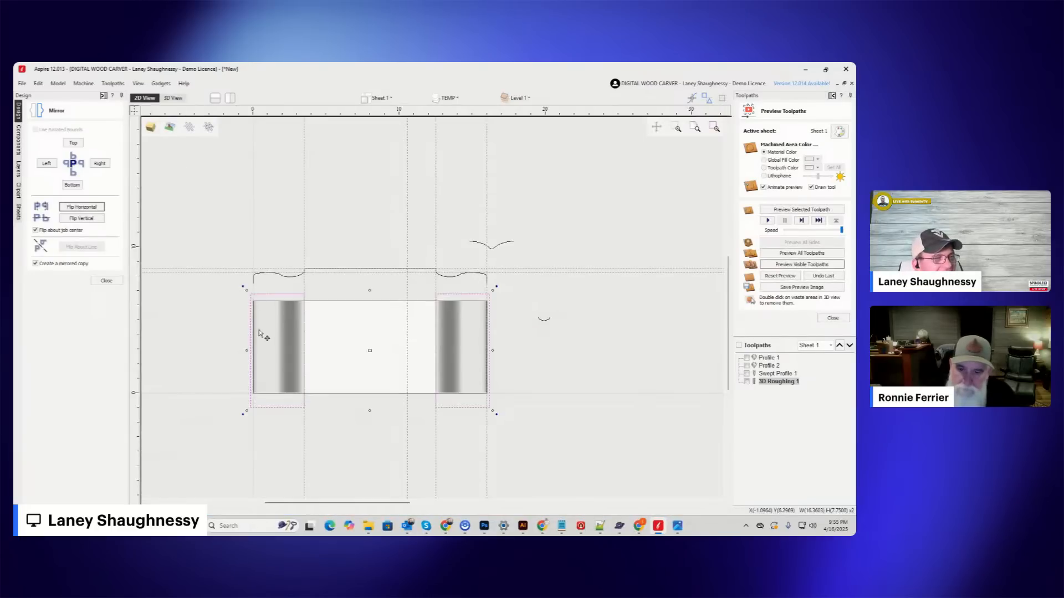
pyautogui.doubleClick(775, 382)
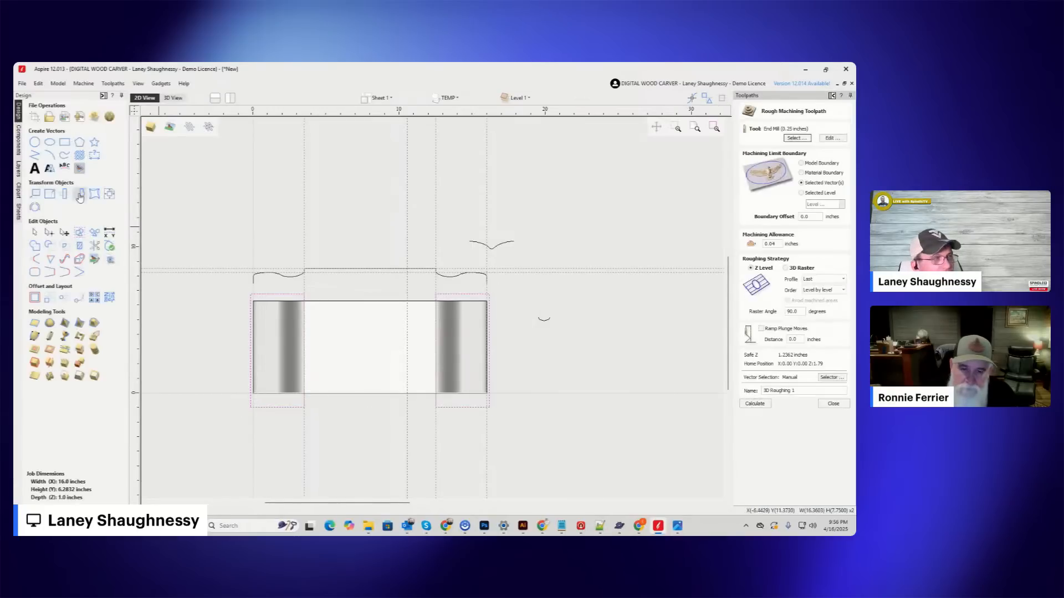
pyautogui.click(348, 341)
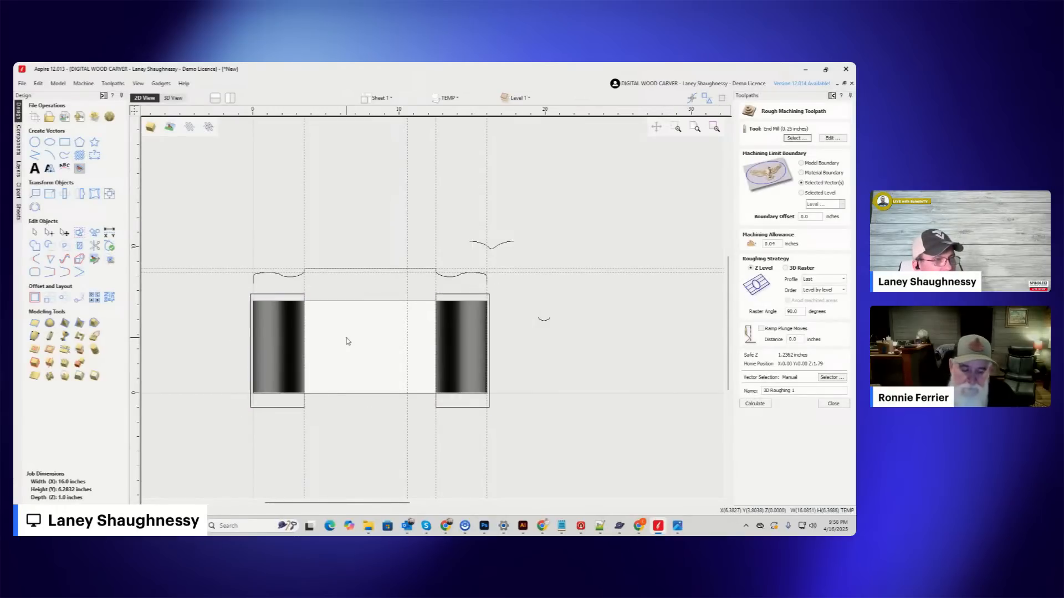
pyautogui.click(20, 141)
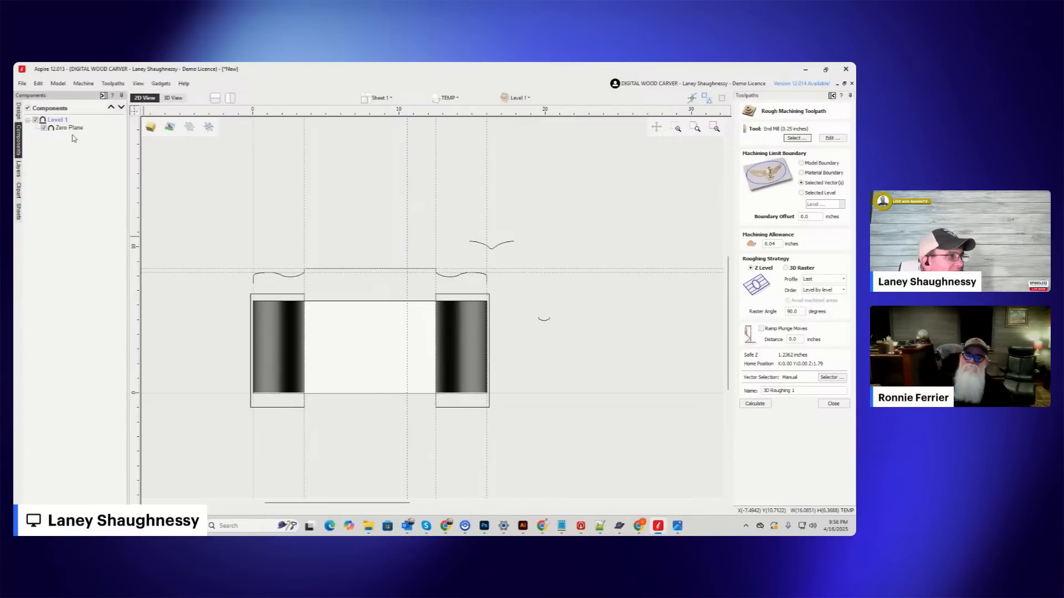
pyautogui.click(294, 349)
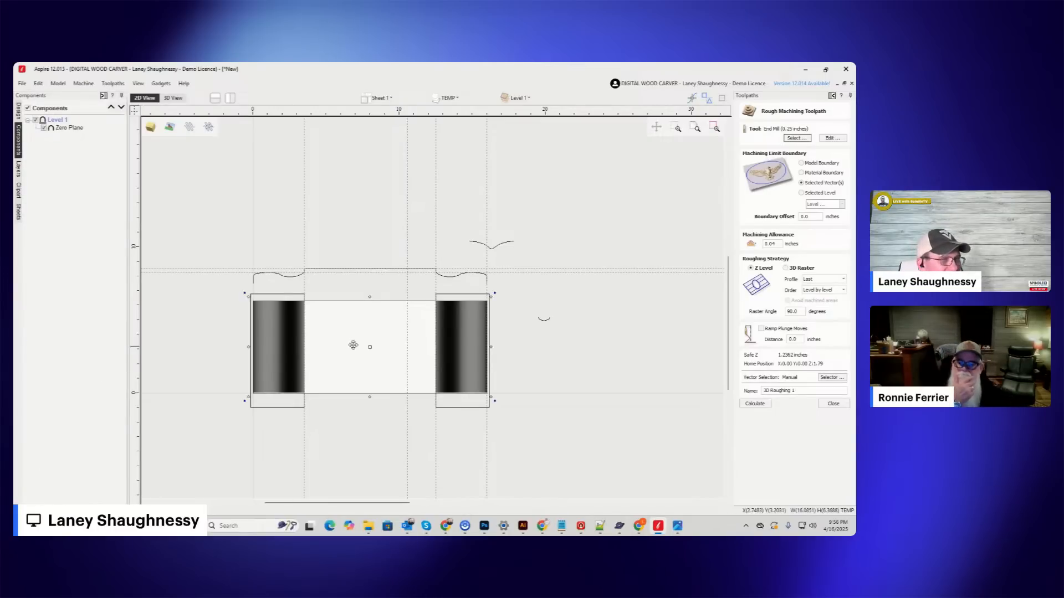
pyautogui.scroll(3, 336, 322)
pyautogui.click(178, 98)
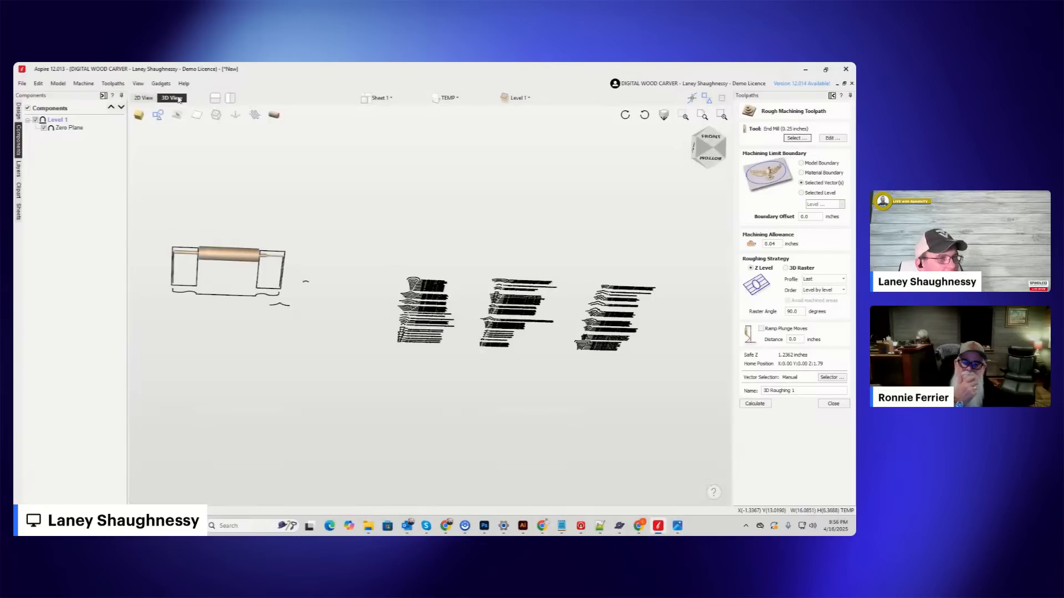
pyautogui.scroll(2, 200, 245)
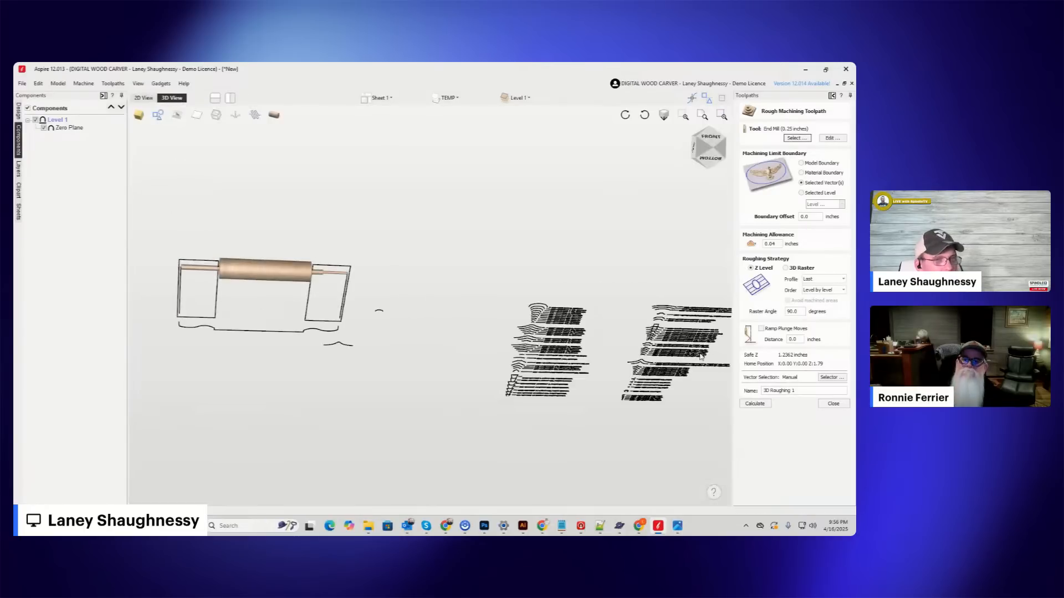
pyautogui.click(144, 97)
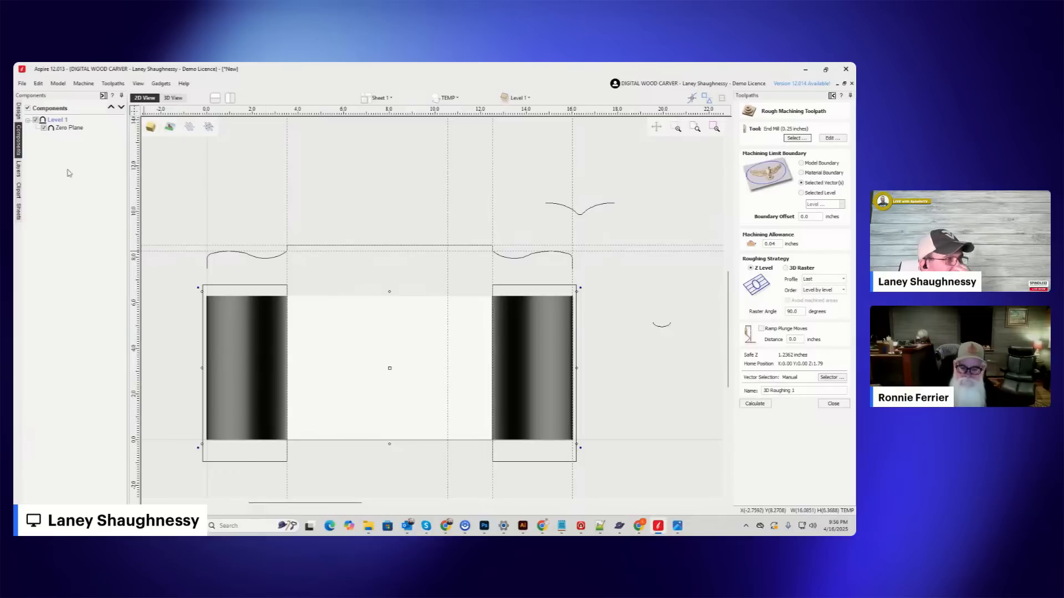
# Rebuild the rolling pin component with a Two Rail Sweep, using the vertical lines at both job ends as rails and the full pin profile.
pyautogui.click(19, 111)
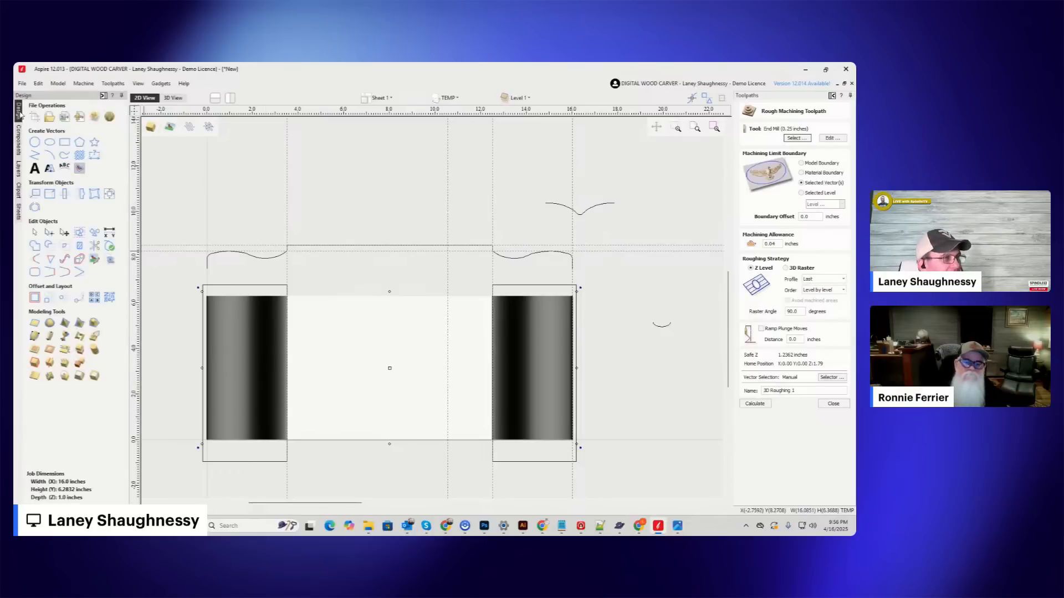
pyautogui.click(210, 255)
pyautogui.click(209, 307)
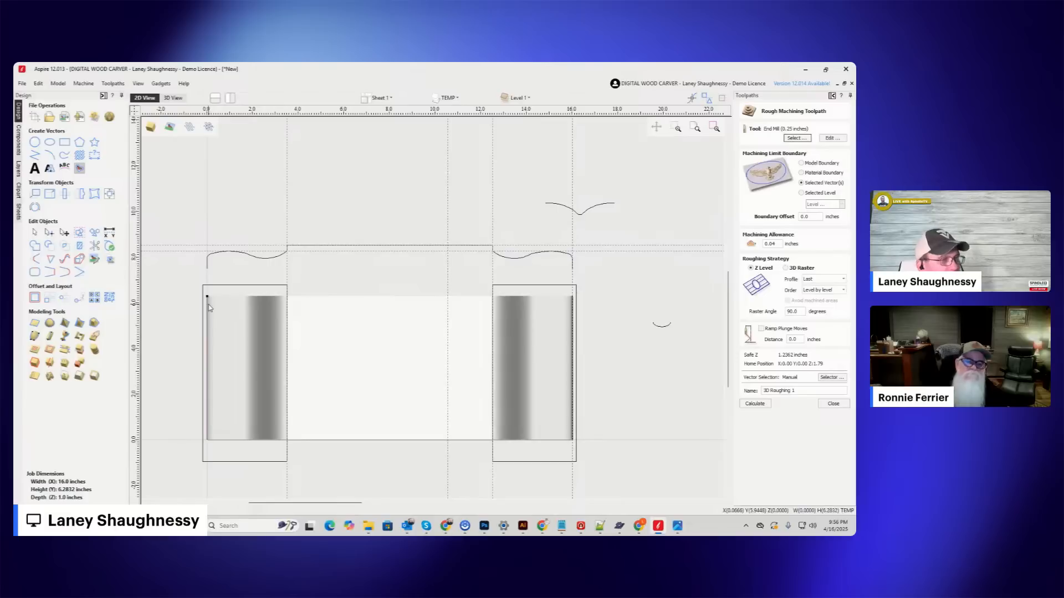
pyautogui.keyDown('shift'); pyautogui.click(572, 324); pyautogui.keyUp('shift')
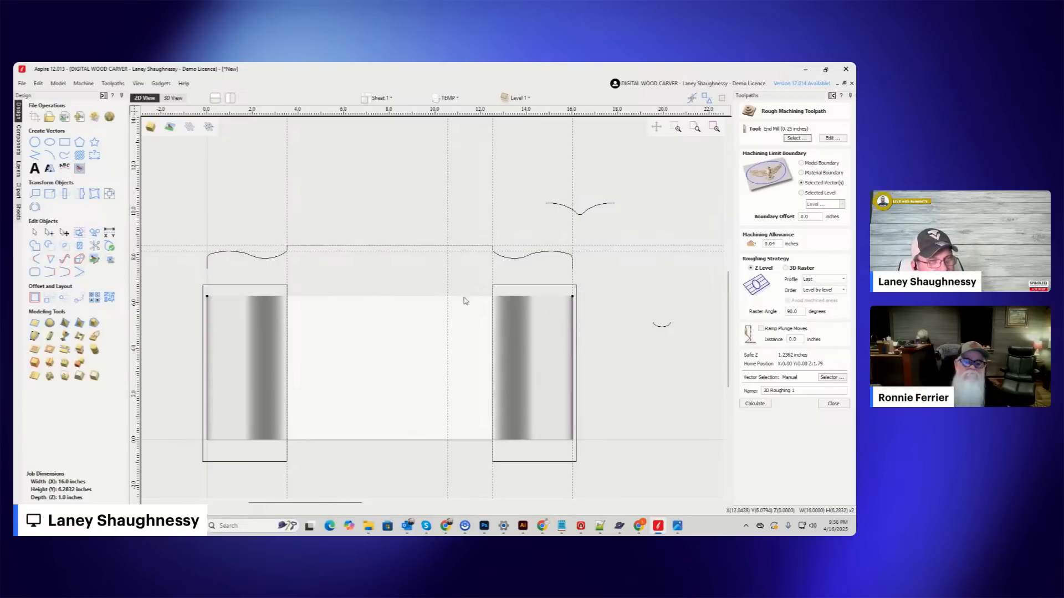
pyautogui.click(34, 337)
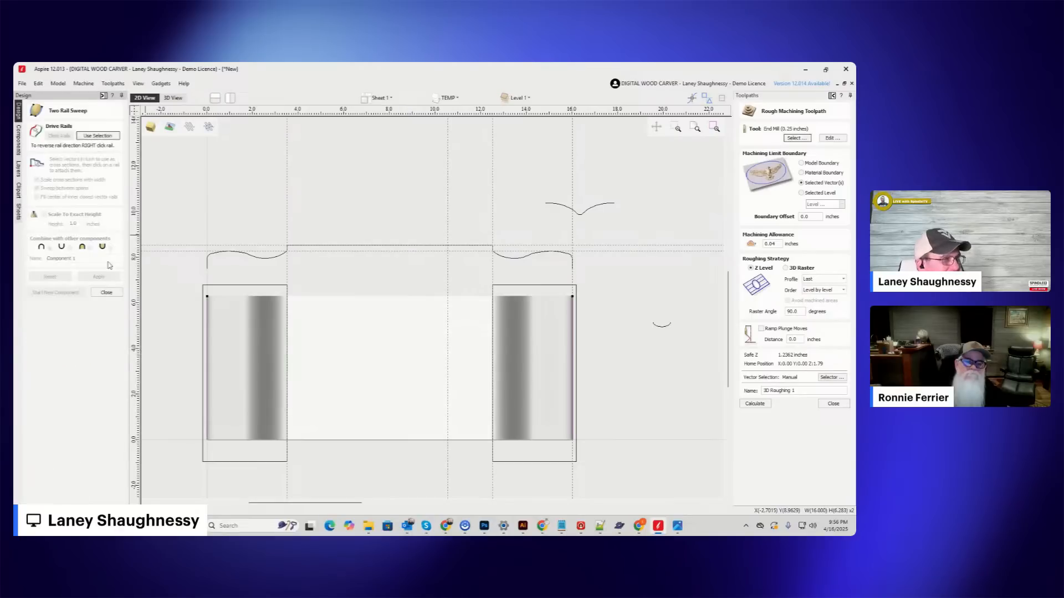
pyautogui.click(270, 259)
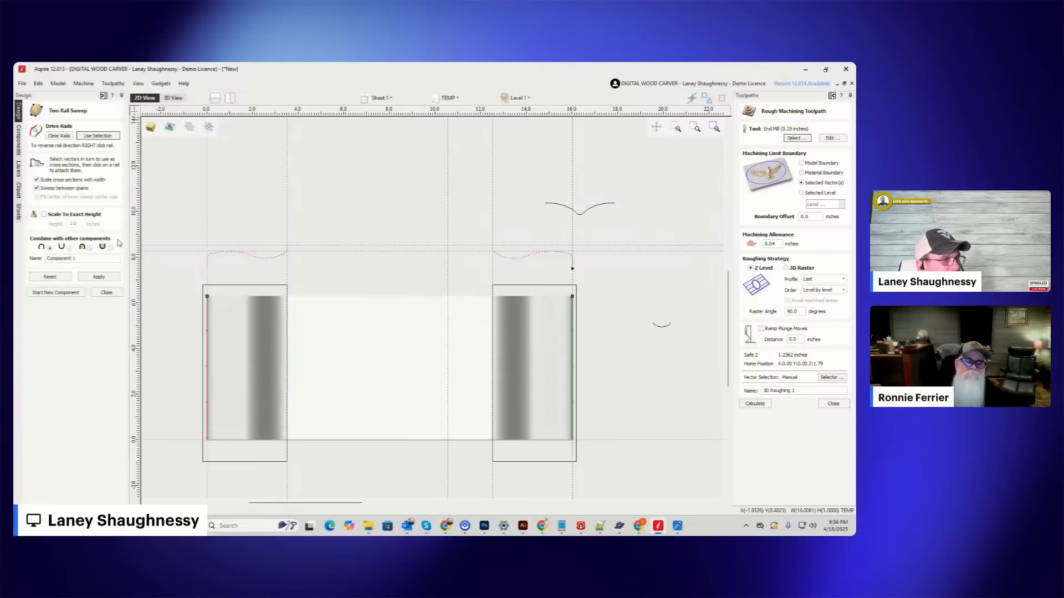
pyautogui.click(98, 277)
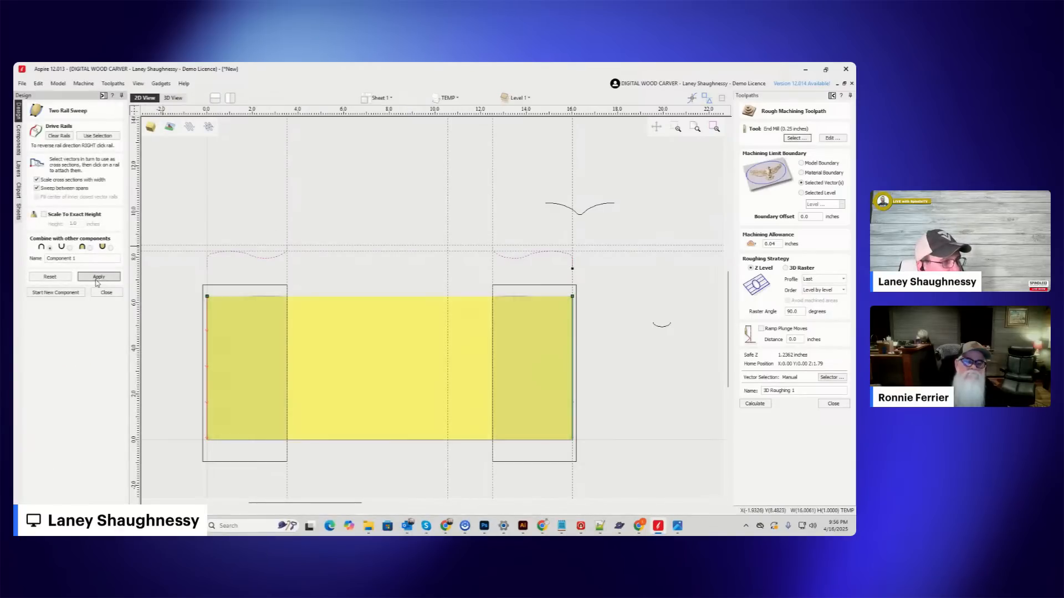
pyautogui.click(173, 98)
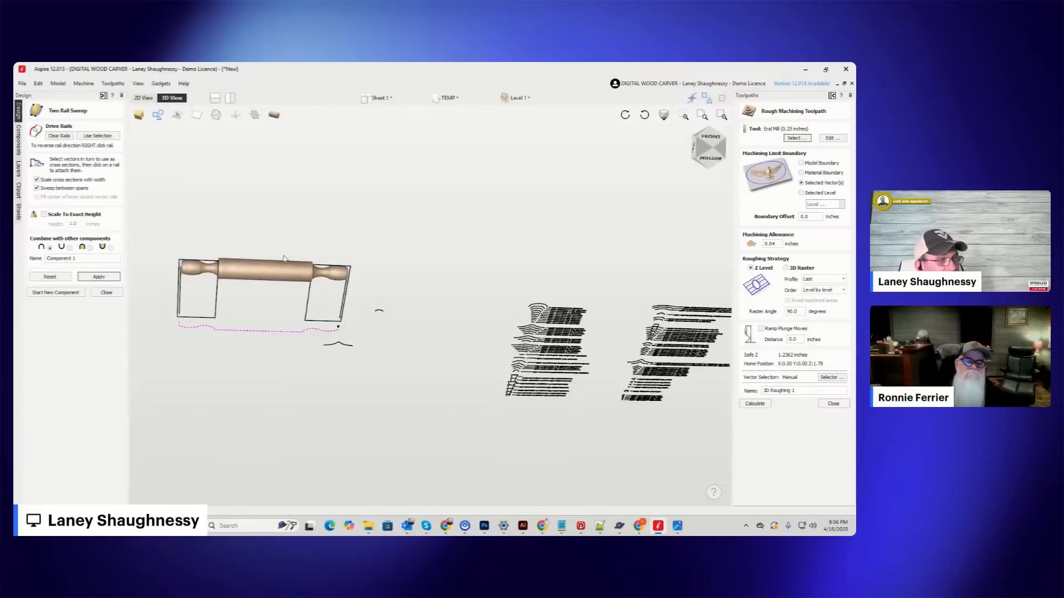
pyautogui.click(143, 98)
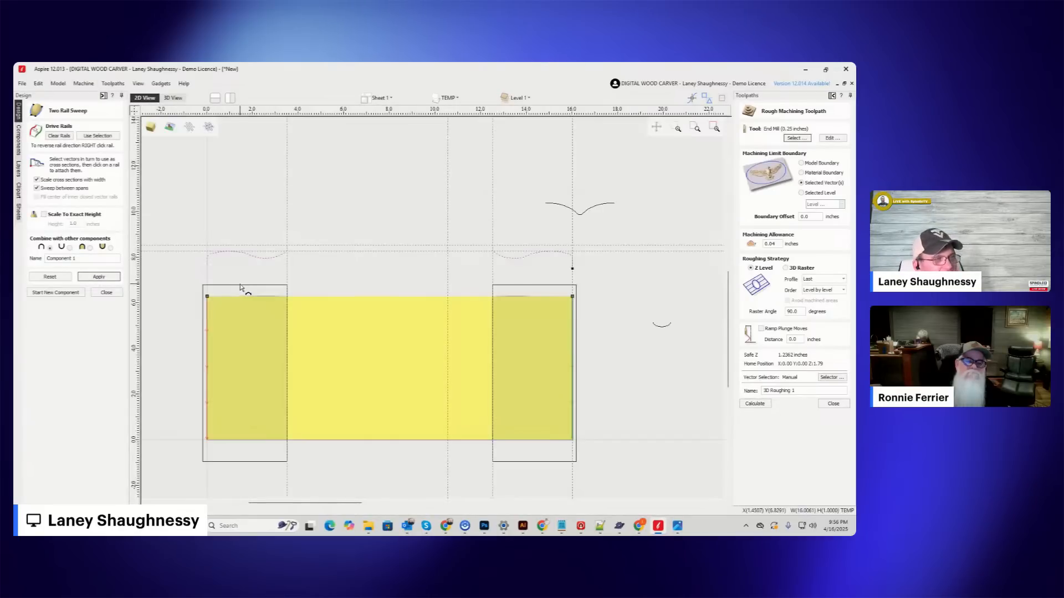
pyautogui.click(106, 292)
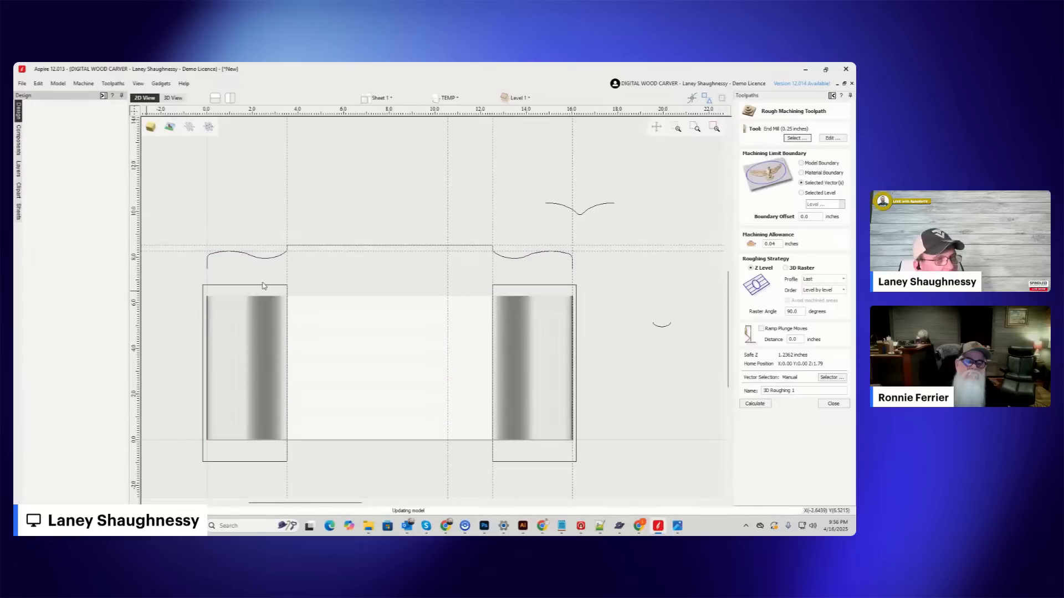
# Recalculate the 3D roughing toolpath inside the two handle rectangles.
pyautogui.click(264, 286)
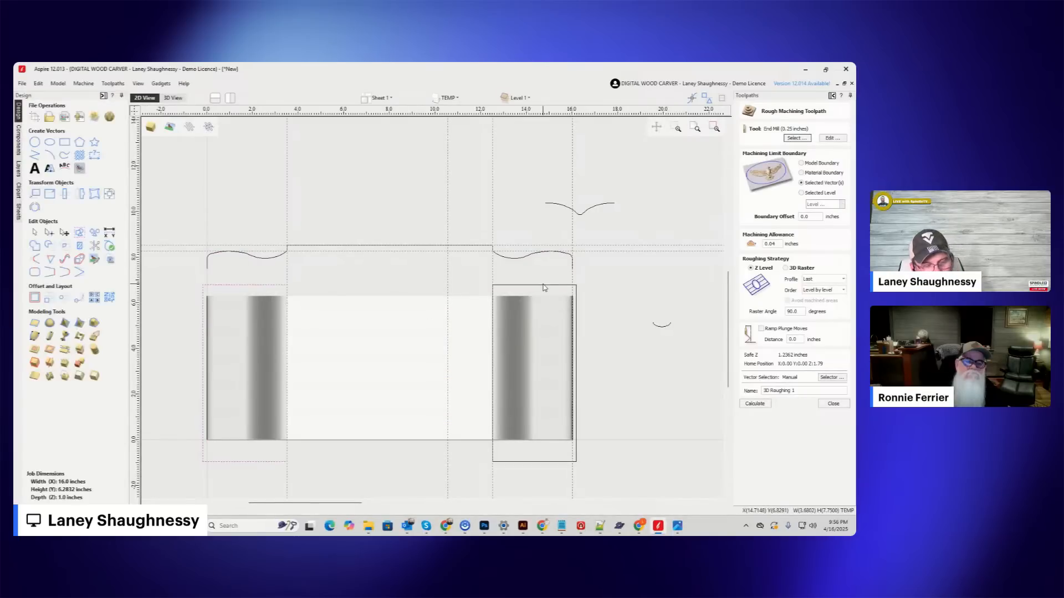
pyautogui.keyDown('shift'); pyautogui.click(544, 287); pyautogui.keyUp('shift')
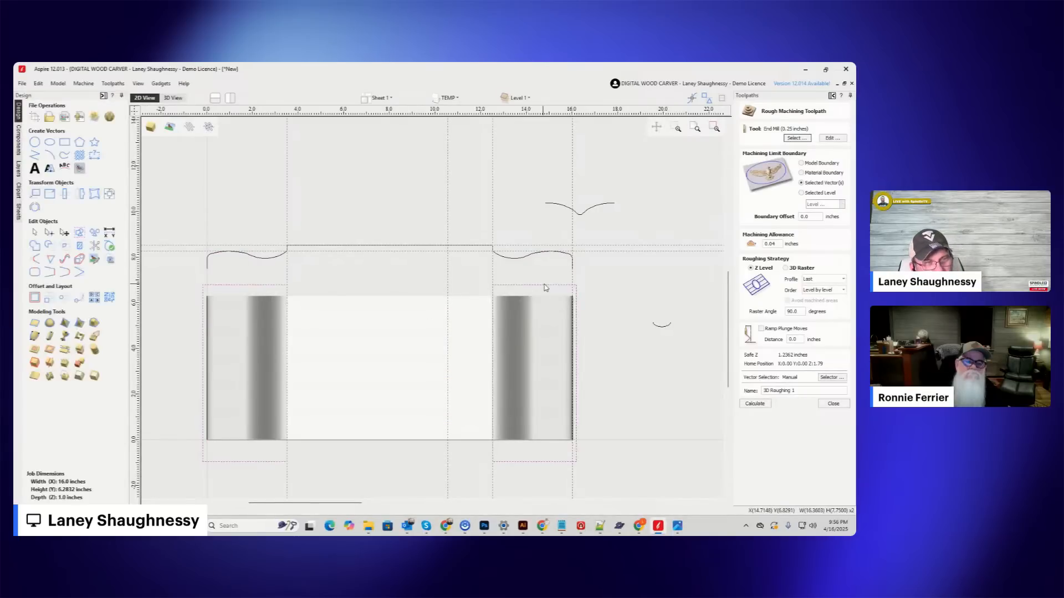
pyautogui.click(755, 403)
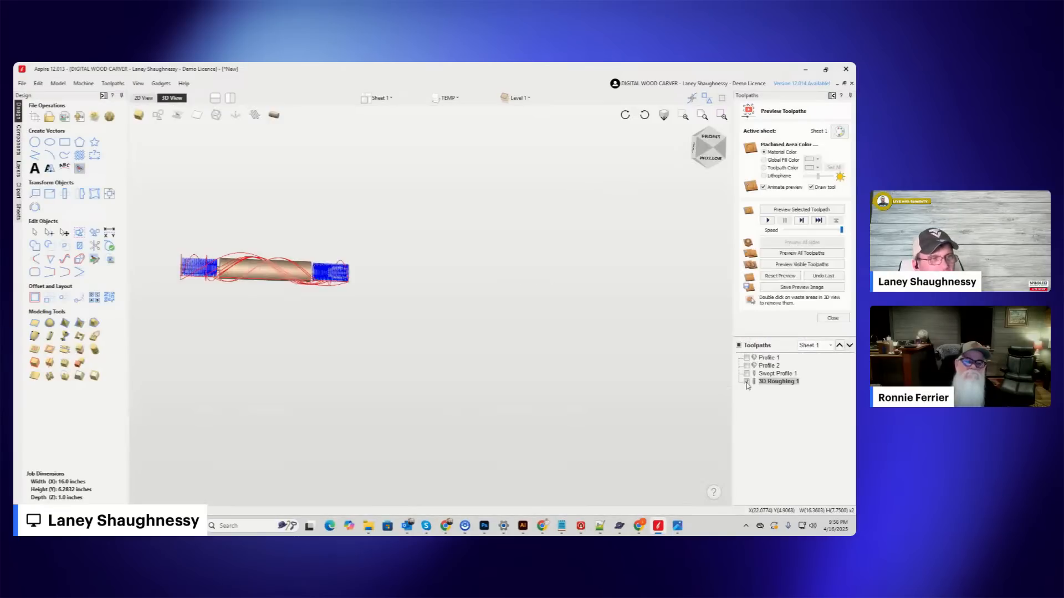
# Reset and rerun the simulation of the visible roughing toolpath, and examine the shoulder where the profile meets the handle in 2D.
pyautogui.click(768, 276)
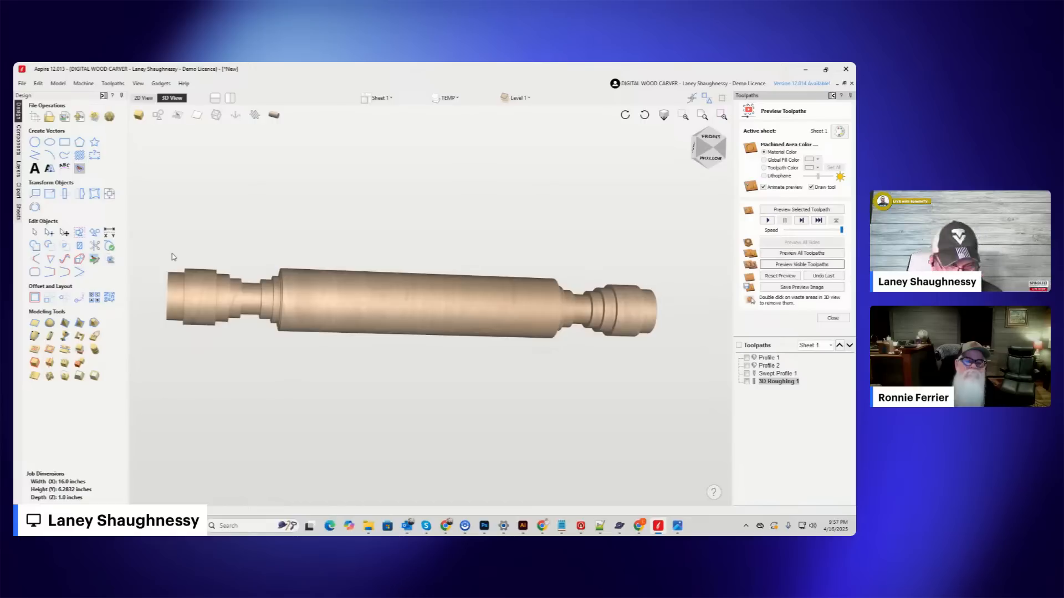
pyautogui.click(143, 97)
pyautogui.scroll(3, 492, 270)
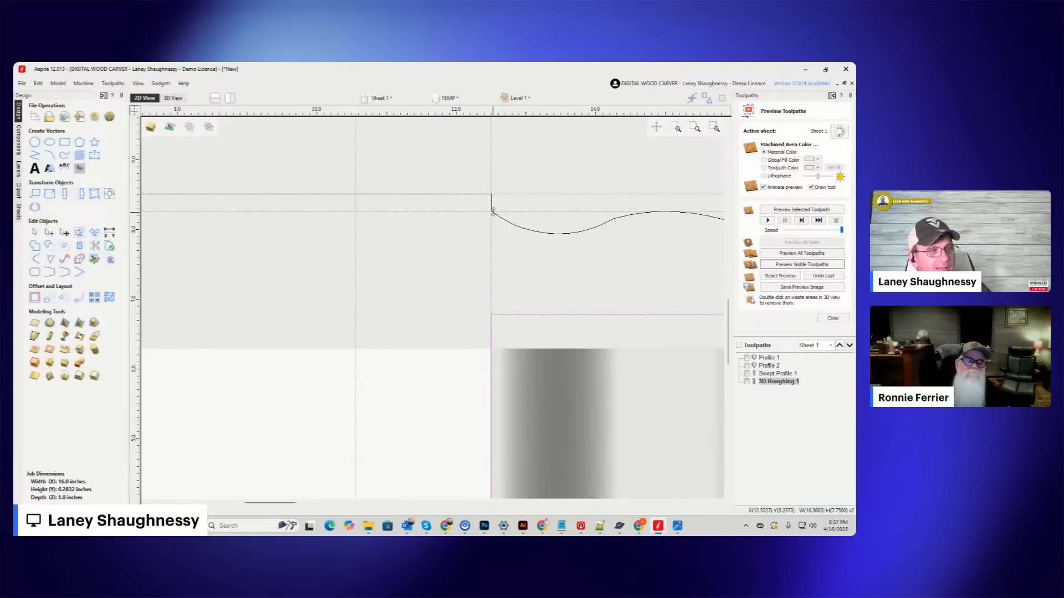
pyautogui.scroll(3, 492, 213)
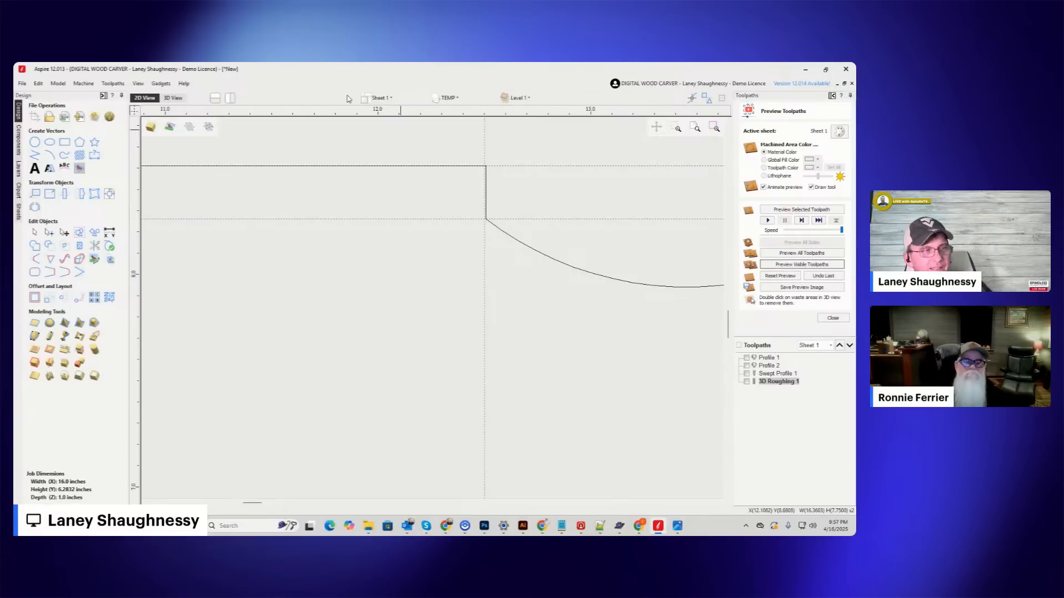
pyautogui.scroll(-5, 490, 213)
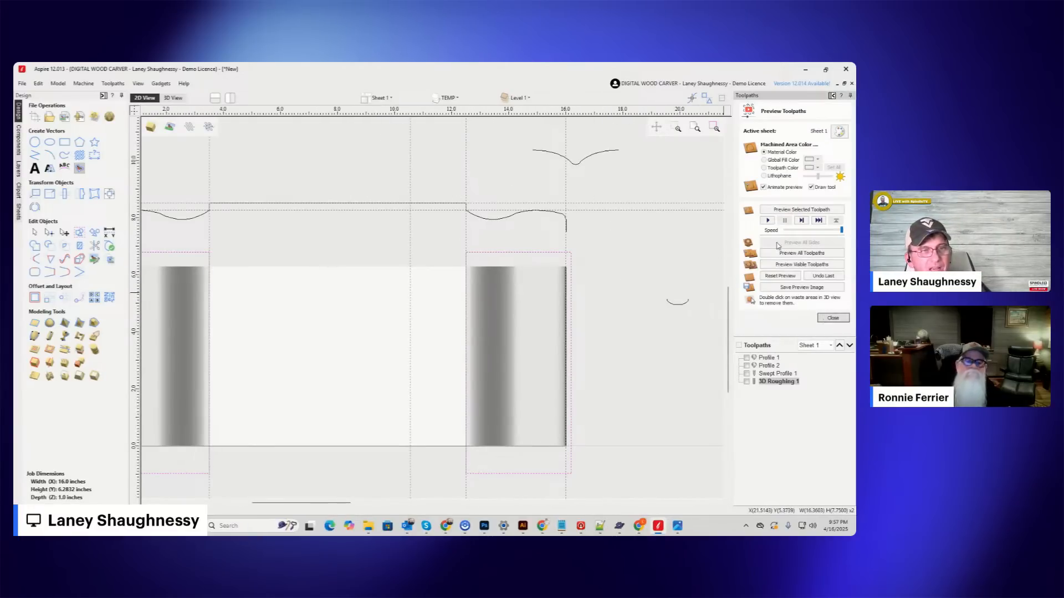
# Calculate a 3D finishing toolpath inside the two selected rectangles, replacing the tapered ball nose with the Whiteside RU2075 0.25 Ball Nose.
pyautogui.click(833, 318)
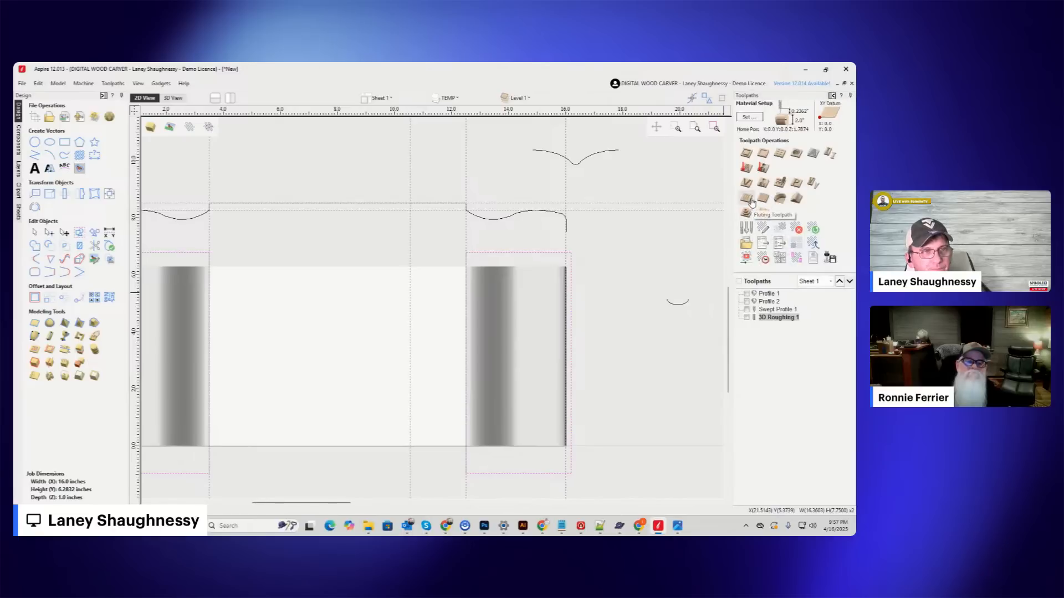
pyautogui.click(763, 214)
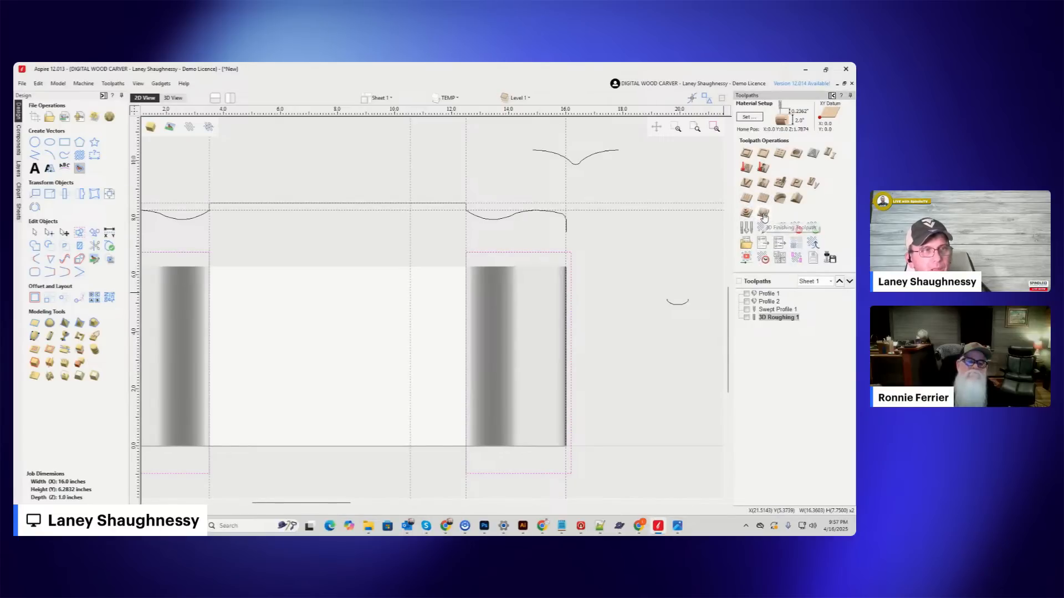
pyautogui.scroll(2, 486, 221)
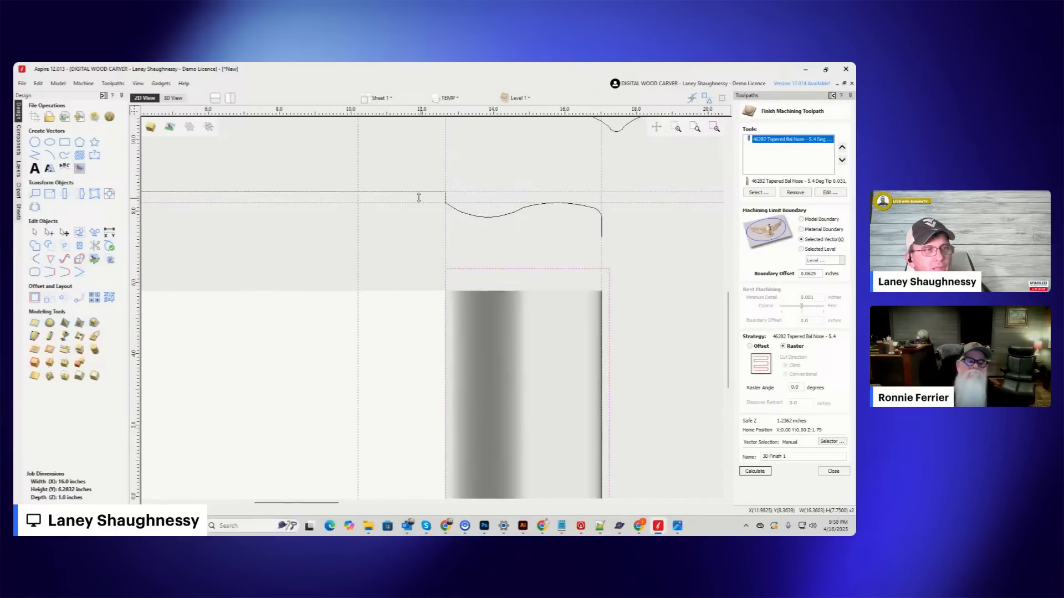
pyautogui.scroll(-2, 420, 198)
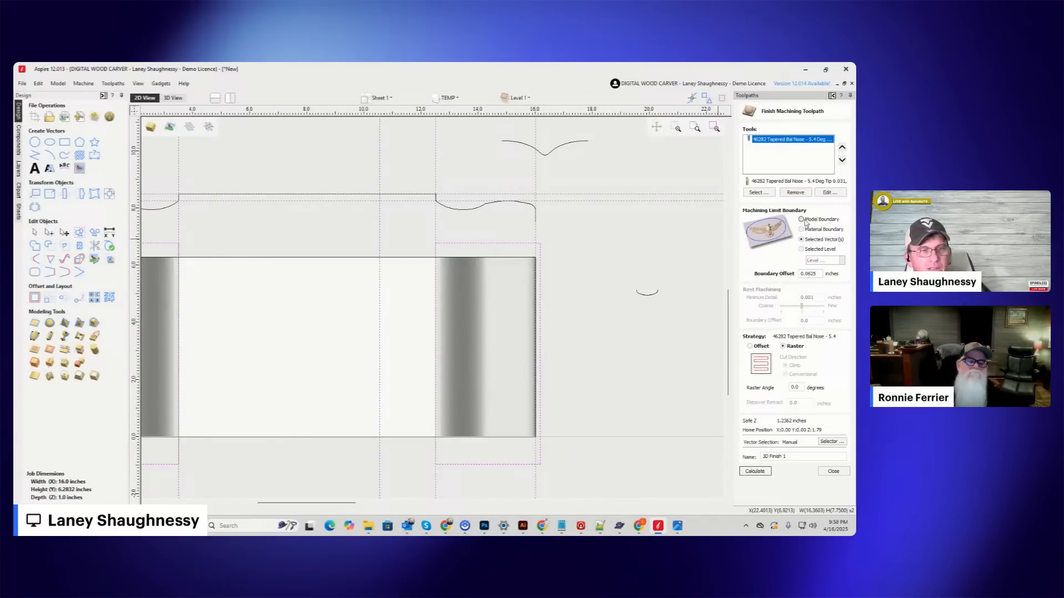
pyautogui.click(795, 192)
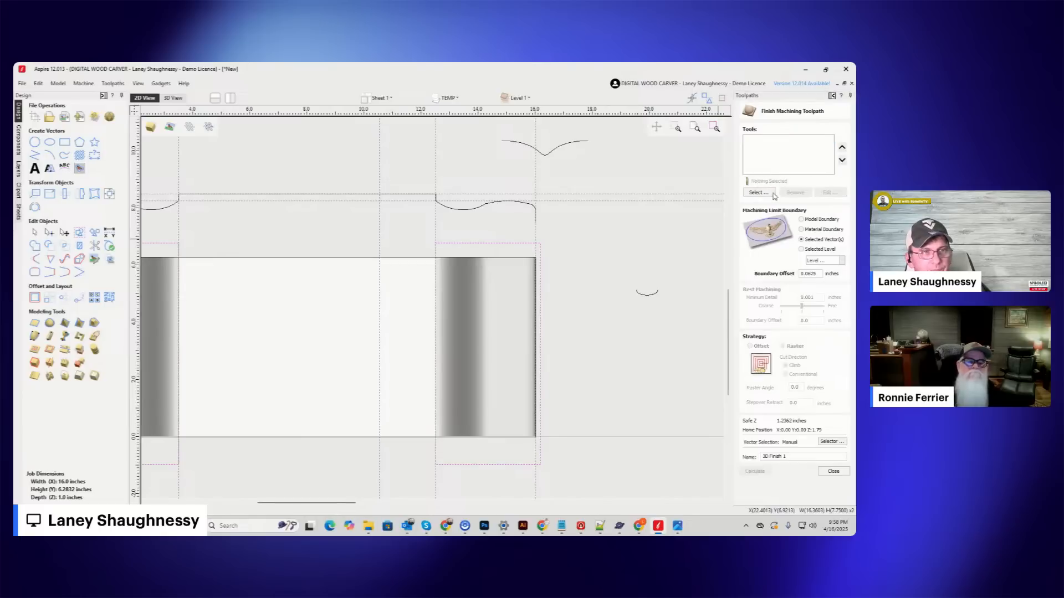
pyautogui.scroll(-5, 298, 311)
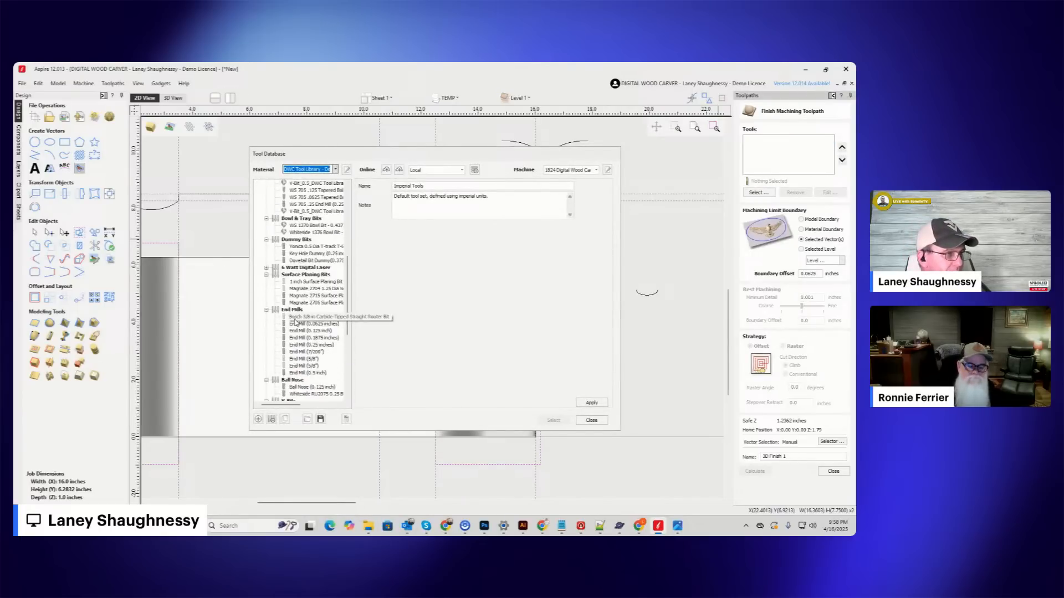
pyautogui.scroll(-4, 295, 322)
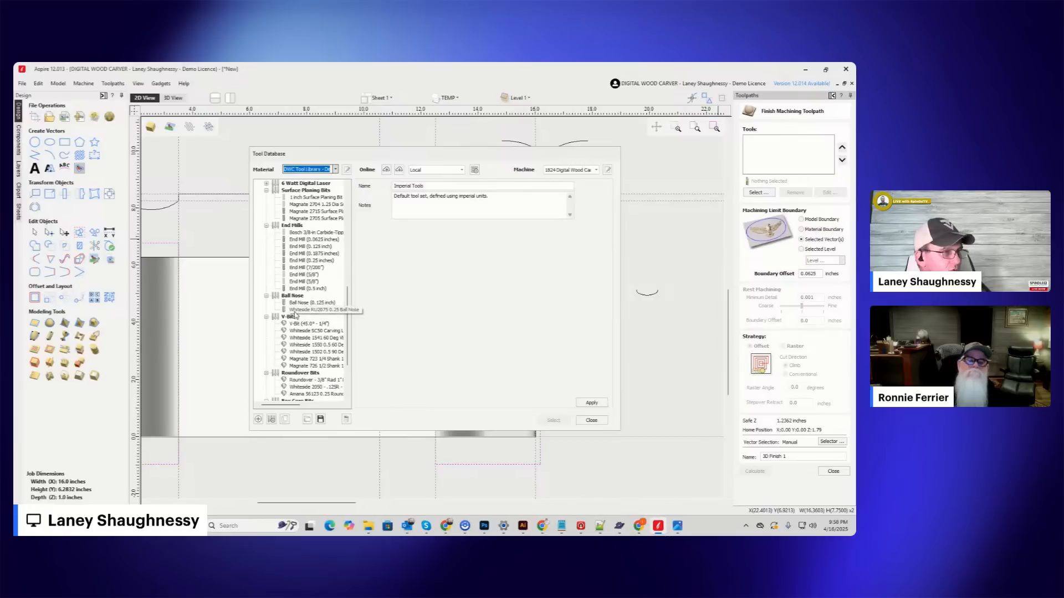
pyautogui.click(296, 312)
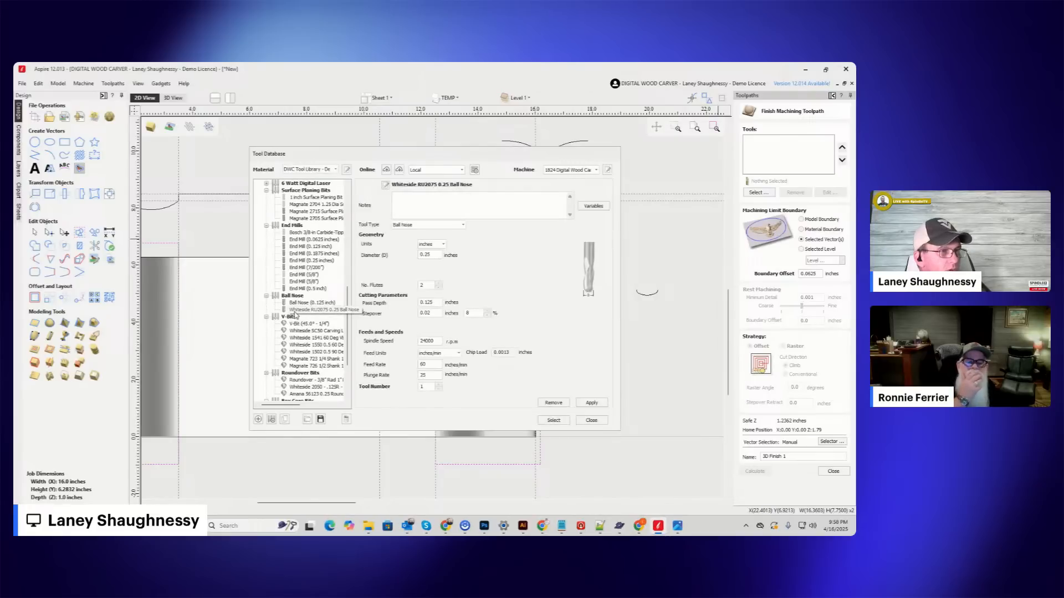
pyautogui.click(550, 424)
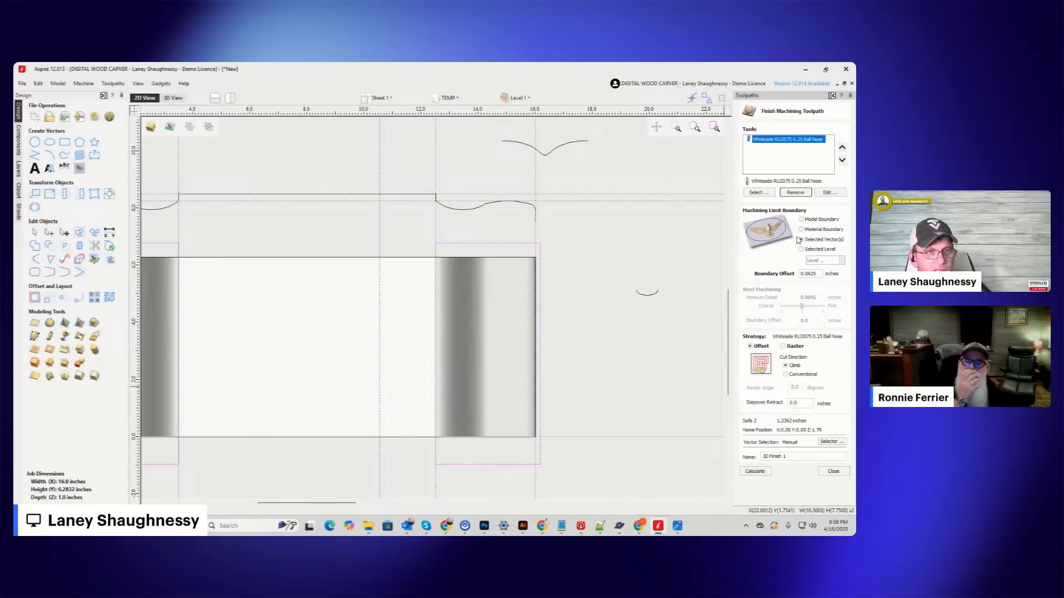
pyautogui.click(762, 472)
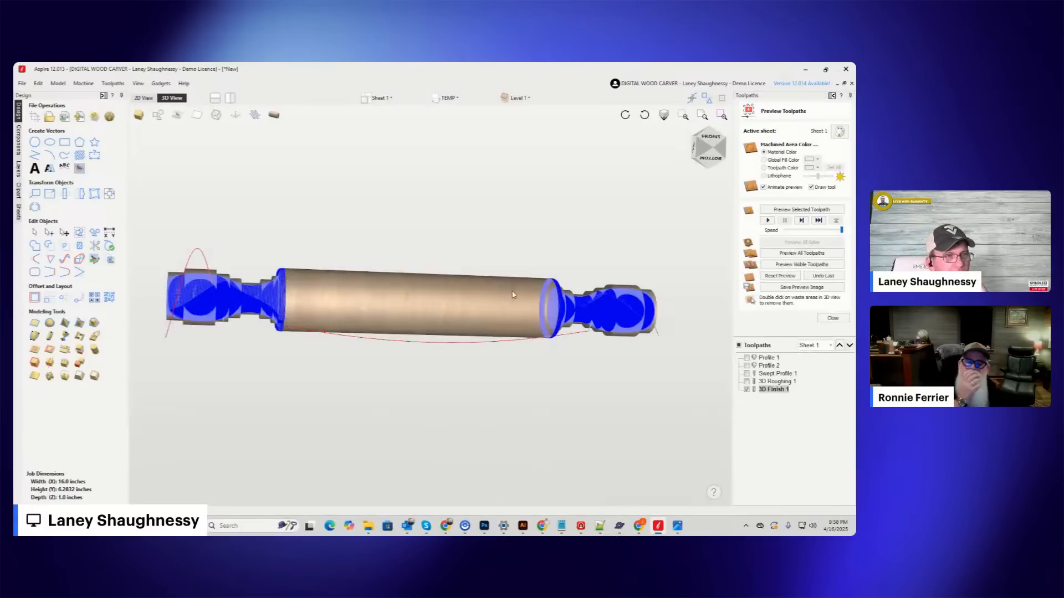
# Examine the finishing toolpath around the shoulder between the pin's body and its handle from several angles.
pyautogui.click(701, 149)
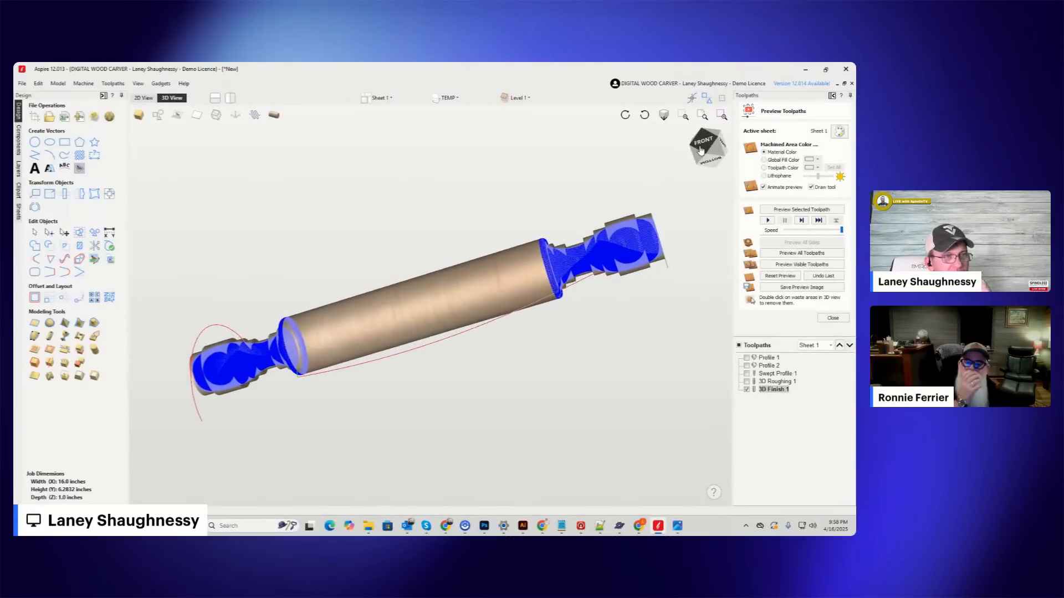
pyautogui.scroll(5, 556, 260)
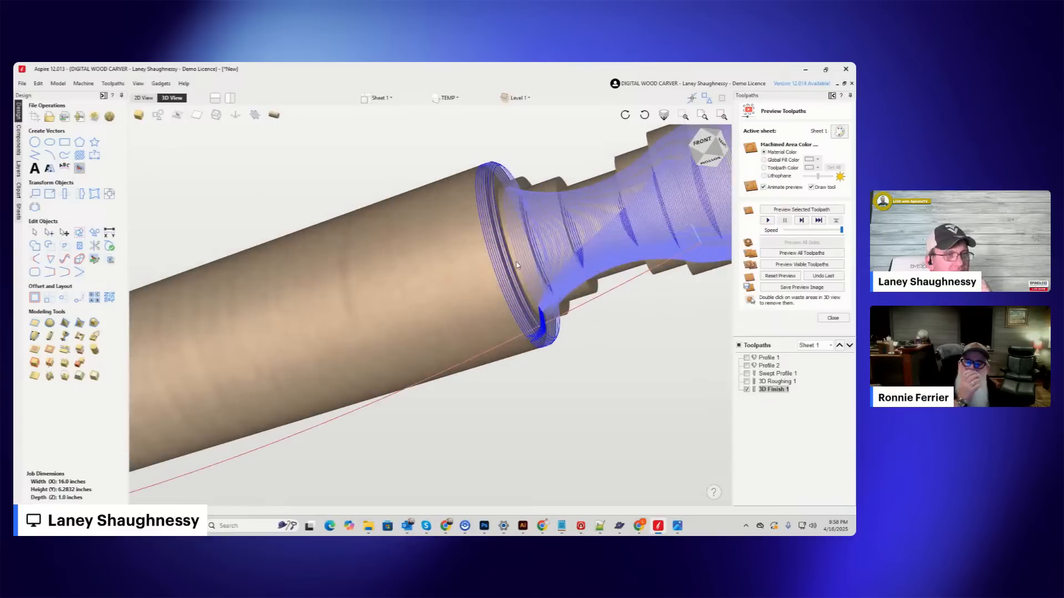
pyautogui.click(712, 141)
pyautogui.moveTo(712, 140); pyautogui.dragTo(718, 179)
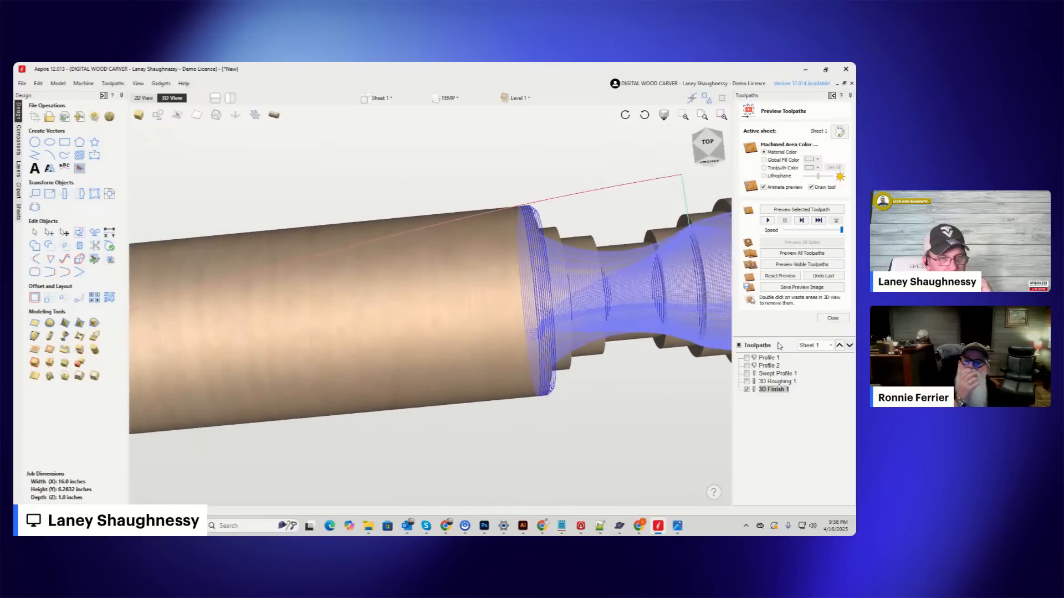
# Simulate the visible 3D finishing toolpath and inspect the finished handle and its shoulder up close.
pyautogui.click(790, 266)
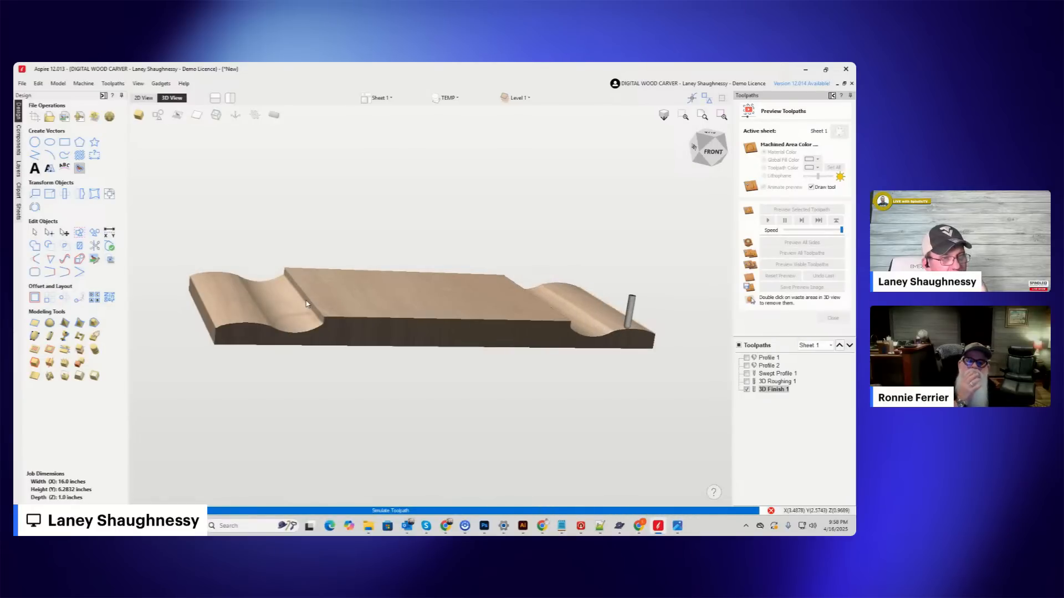
pyautogui.click(700, 160)
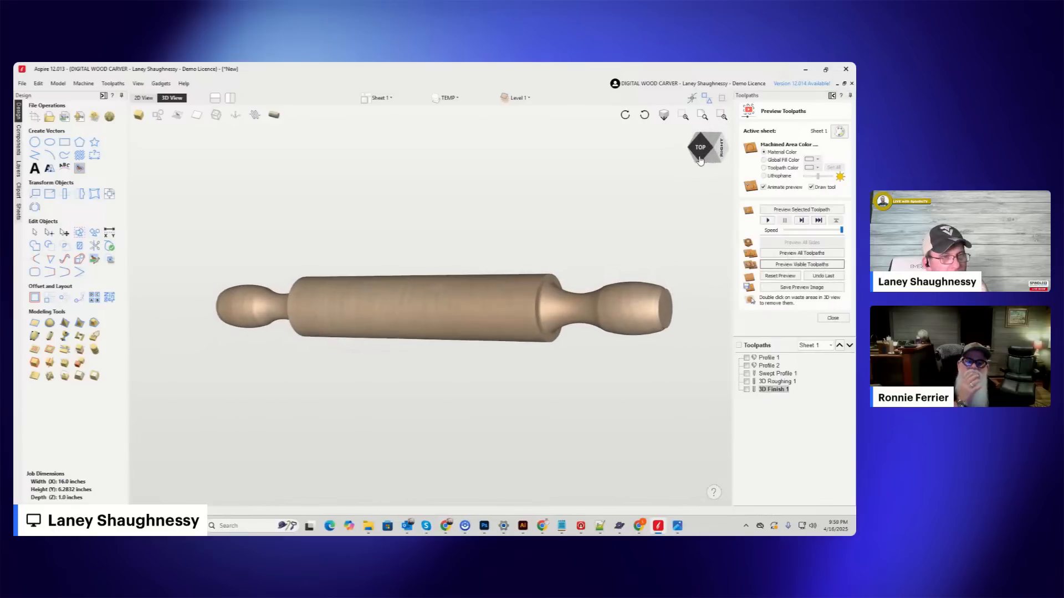
pyautogui.click(700, 160)
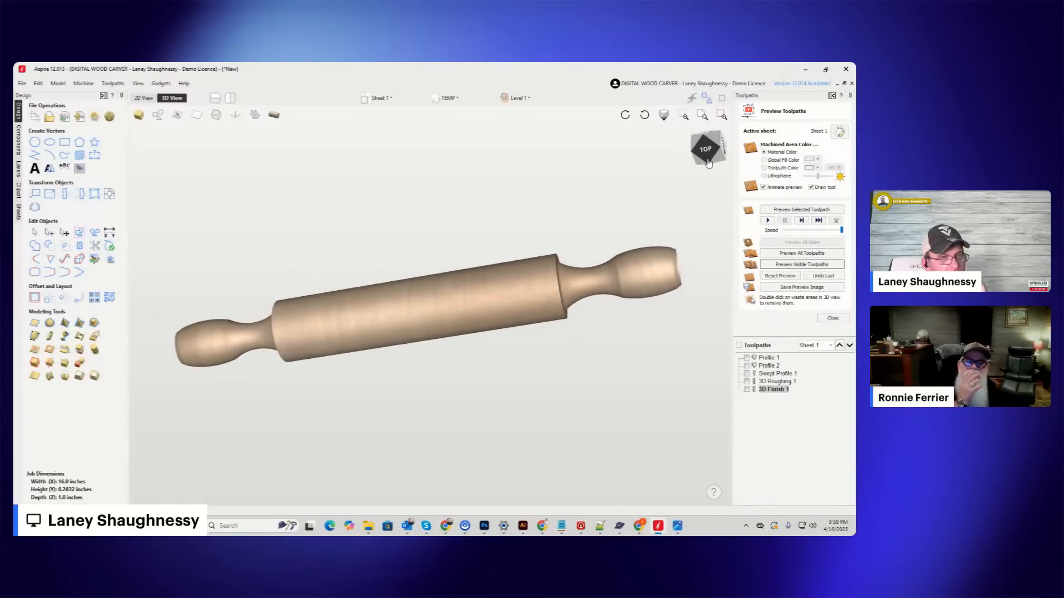
pyautogui.scroll(5, 674, 271)
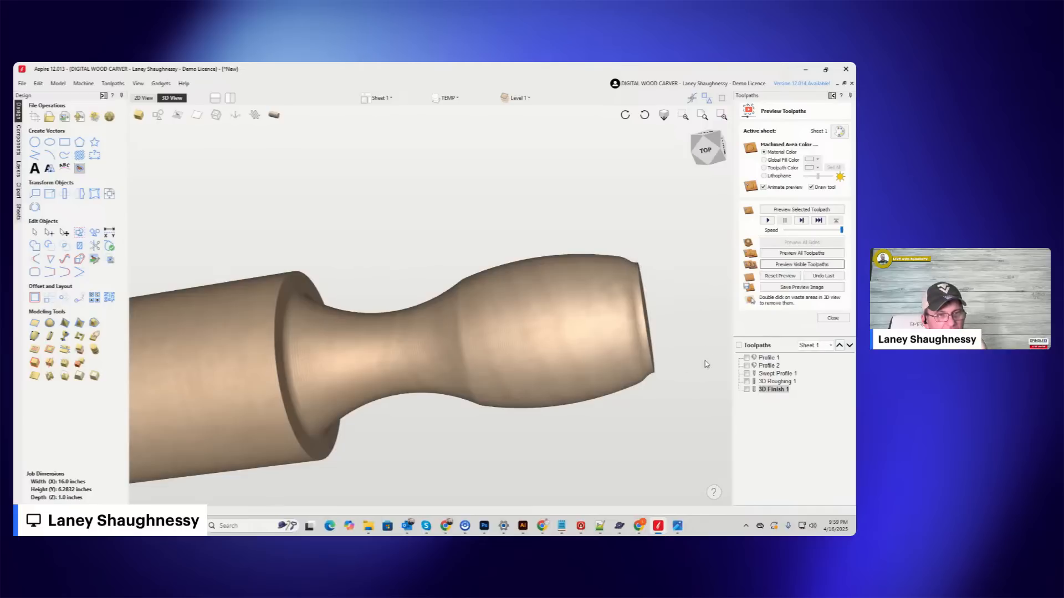
pyautogui.scroll(3, 301, 356)
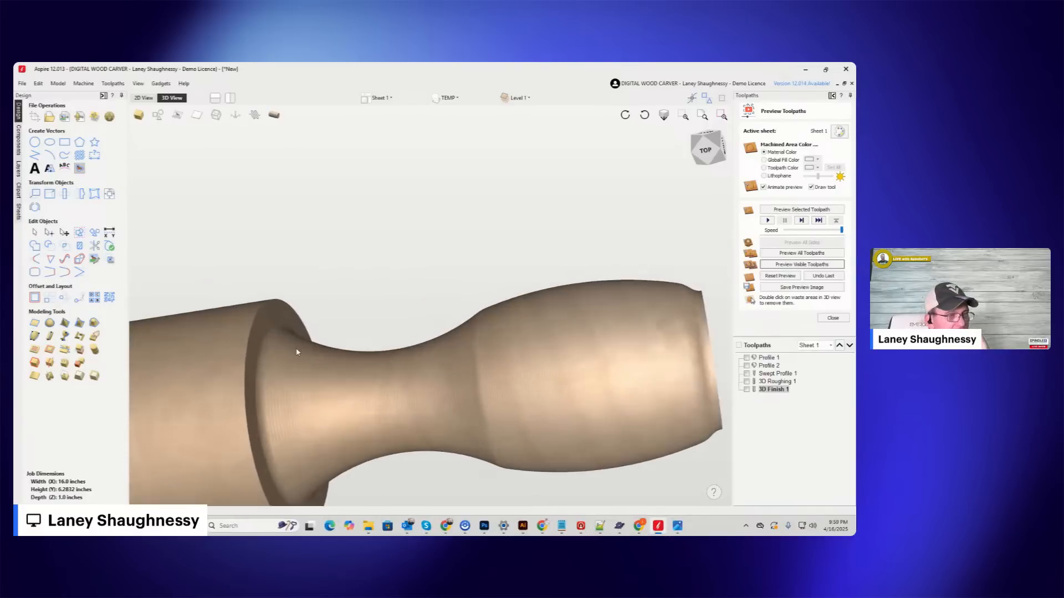
pyautogui.scroll(2, 283, 328)
pyautogui.scroll(3, 281, 326)
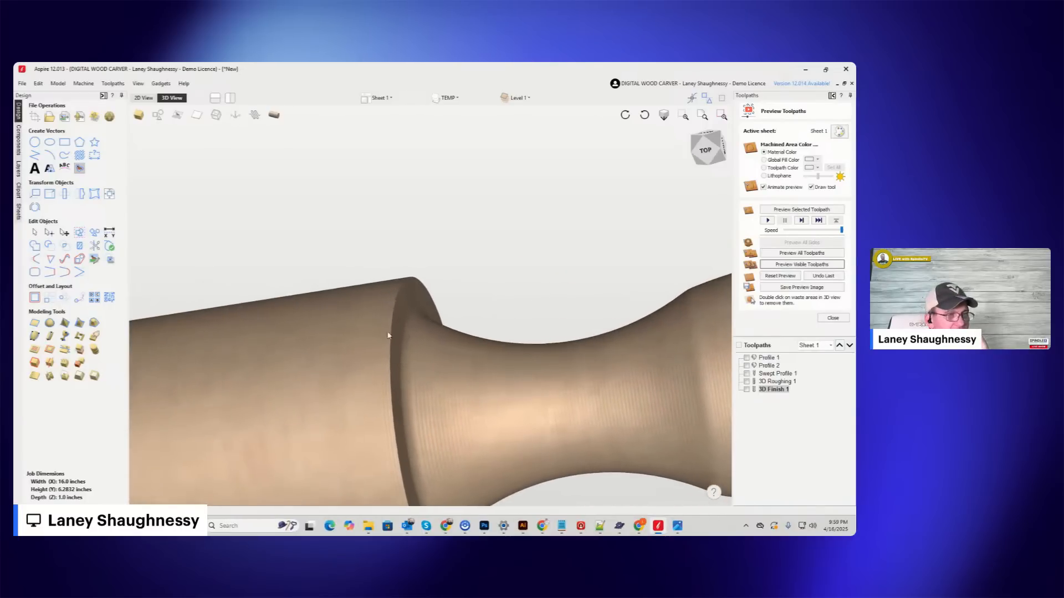
# Examine the simulated cut at the shoulder between the pin's body and handle, orbiting and zooming the 3D preview.
pyautogui.moveTo(707, 150)
pyautogui.mouseDown()
pyautogui.moveTo(708, 170)
pyautogui.moveTo(697, 159)
pyautogui.mouseUp()
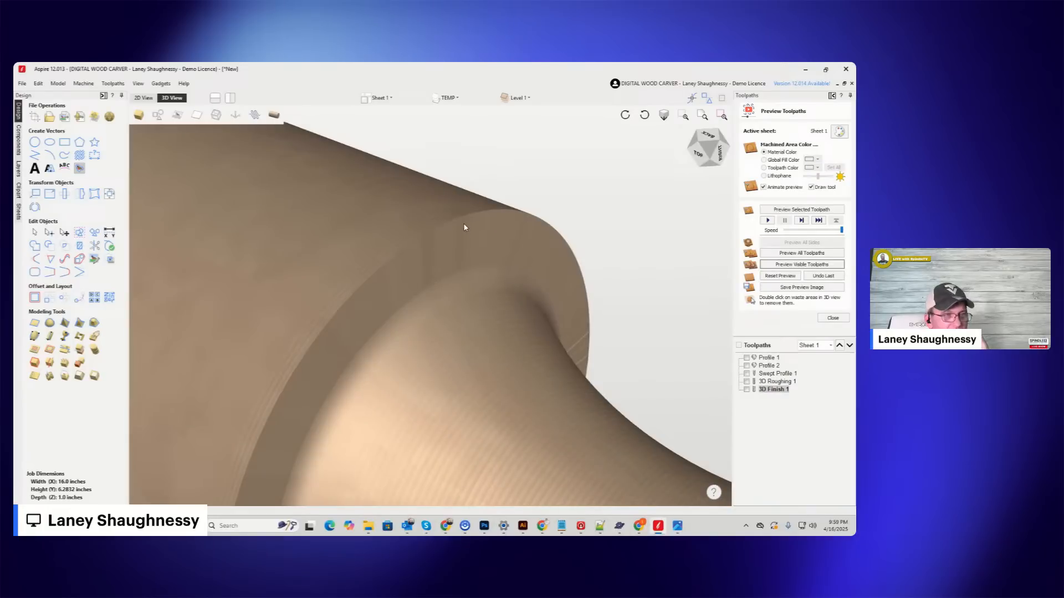
pyautogui.moveTo(703, 164); pyautogui.dragTo(714, 163)
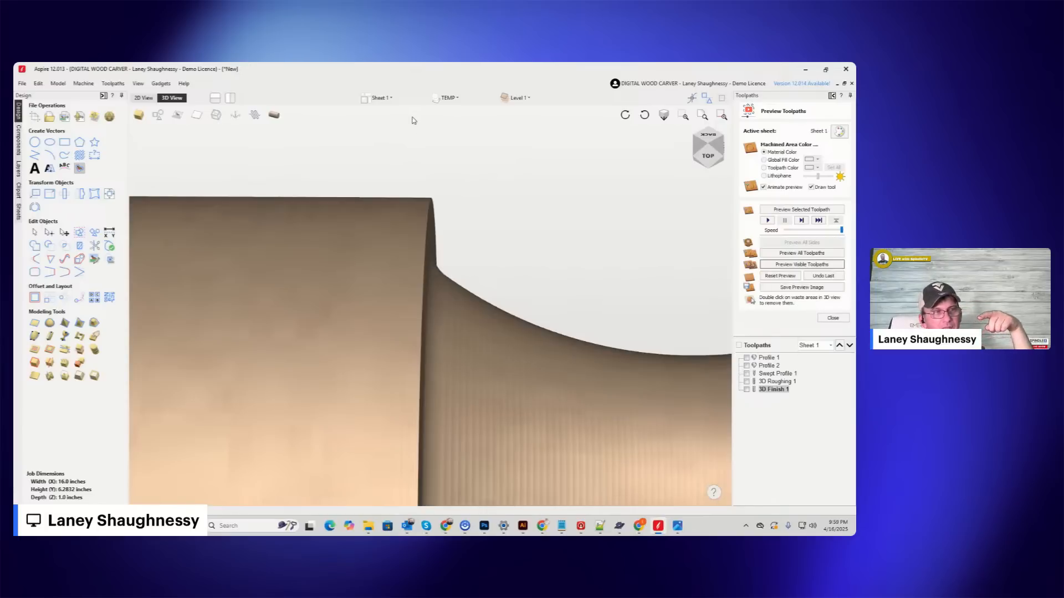
pyautogui.scroll(3, 432, 275)
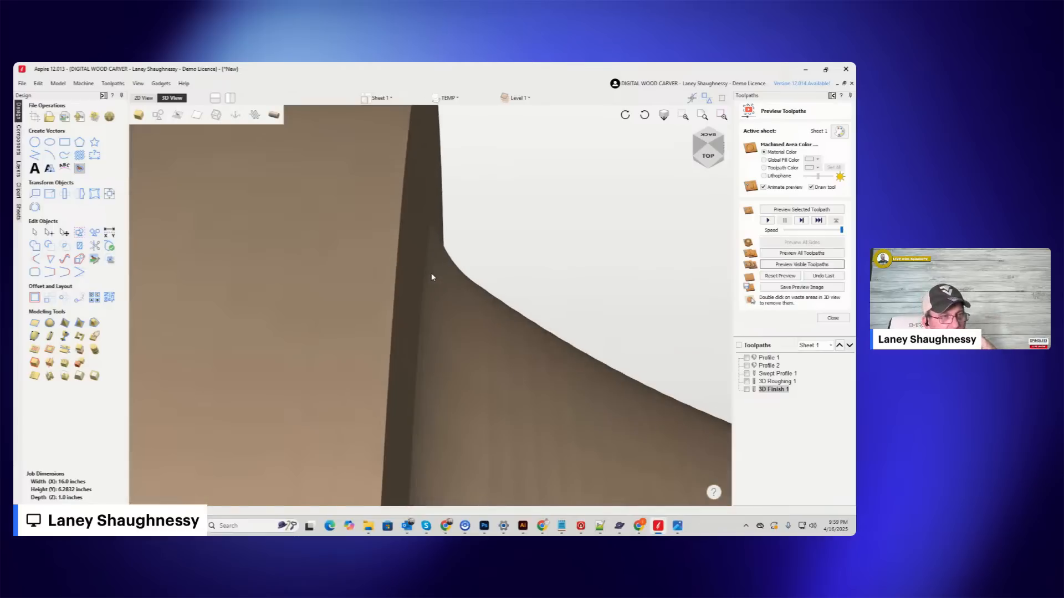
pyautogui.scroll(-5, 438, 250)
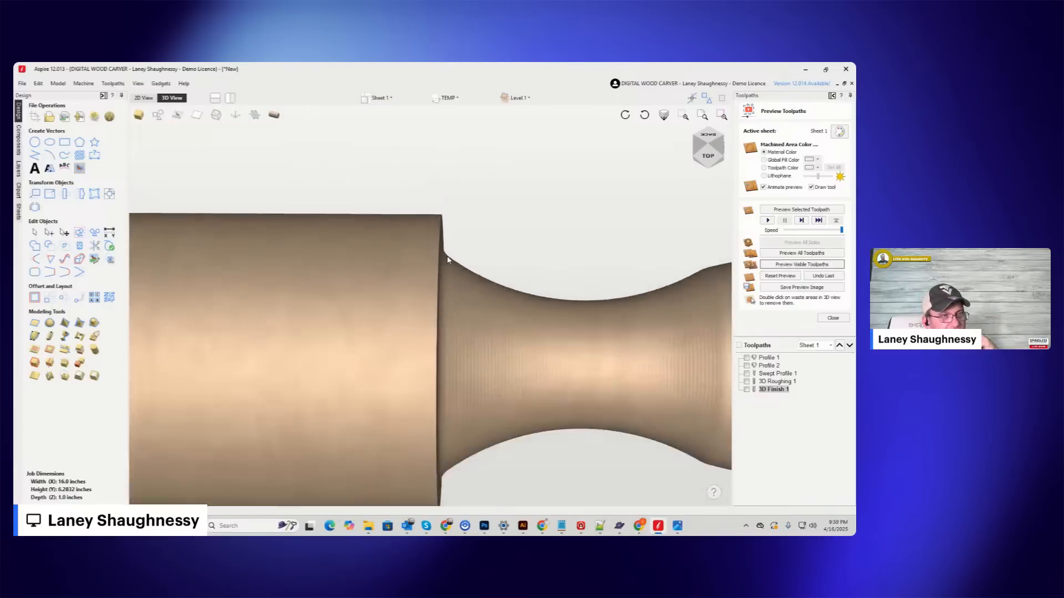
pyautogui.click(694, 151)
pyautogui.moveTo(691, 157)
pyautogui.mouseDown()
pyautogui.moveTo(675, 158)
pyautogui.moveTo(677, 143)
pyautogui.moveTo(732, 139)
pyautogui.moveTo(388, 120)
pyautogui.mouseUp()
# In the 2D view, draw a rectangle about 1.6 inches tall above the right handle's profile and set its width to 0.25 inches.
pyautogui.click(143, 97)
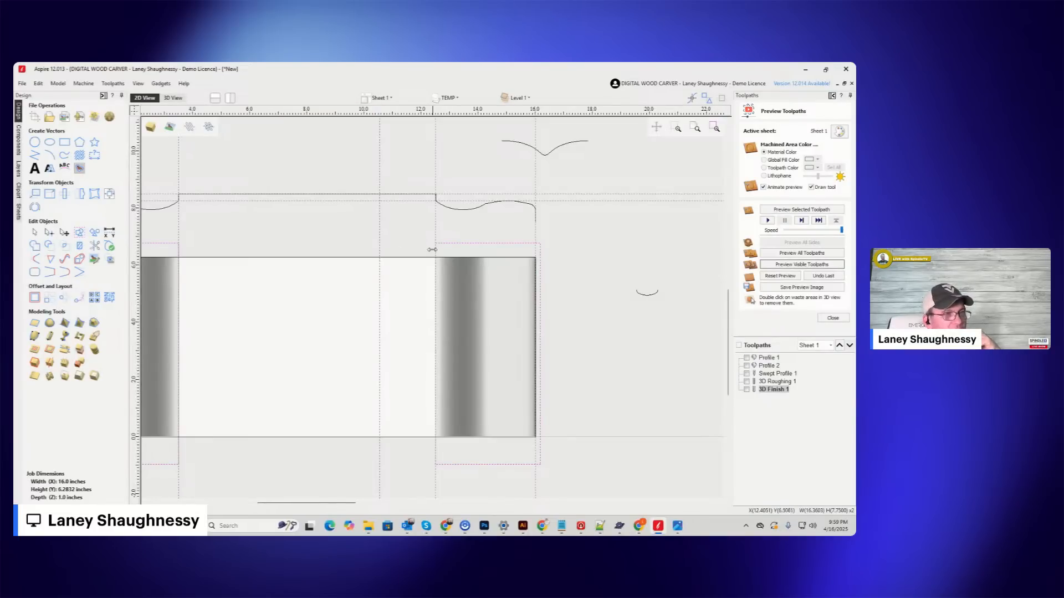
pyautogui.click(64, 142)
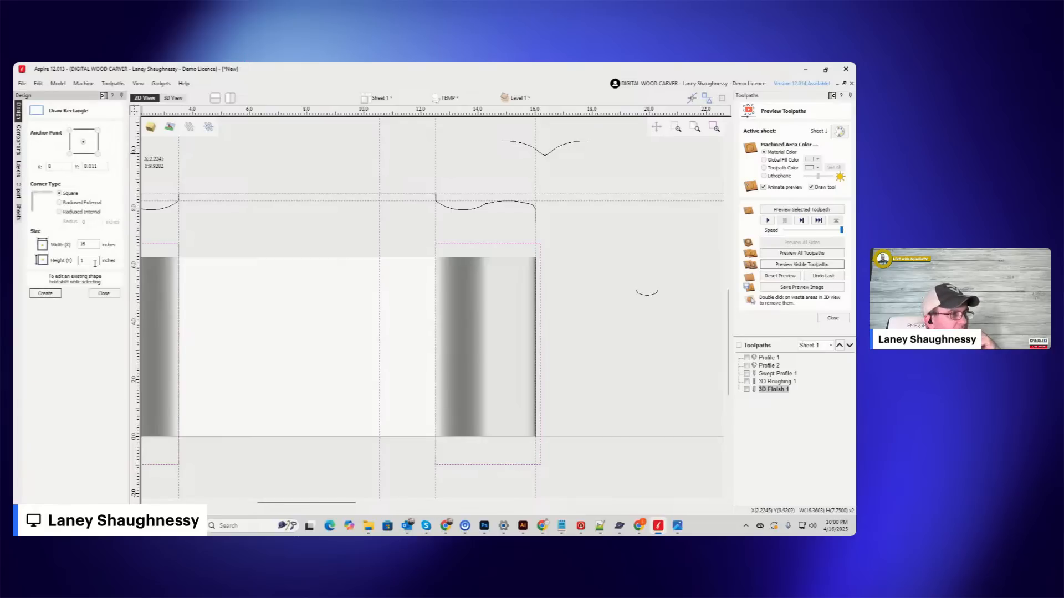
pyautogui.write('.25')
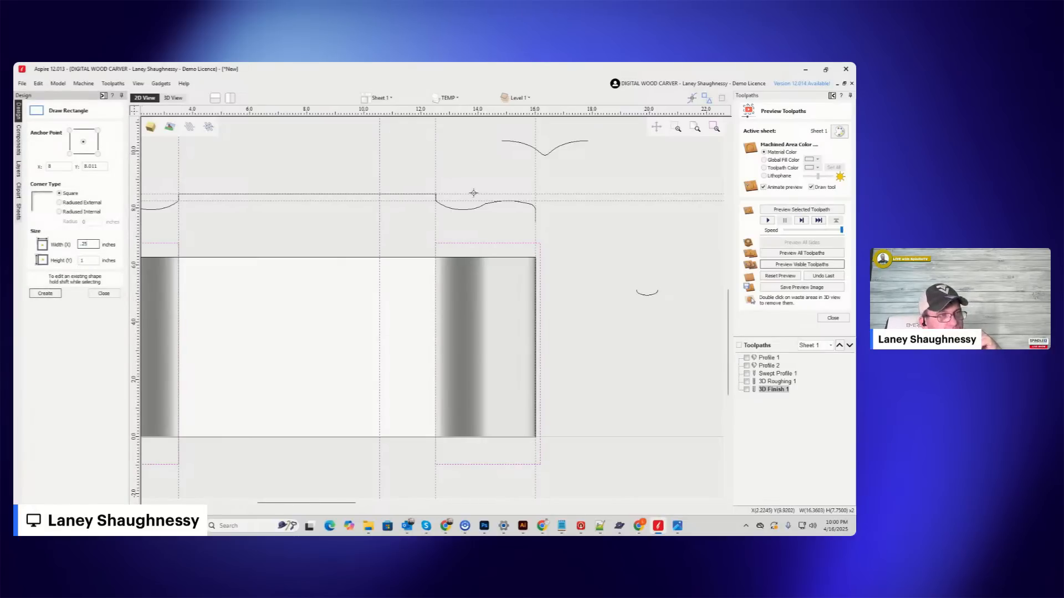
pyautogui.moveTo(447, 136); pyautogui.dragTo(455, 181)
pyautogui.doubleClick(93, 245)
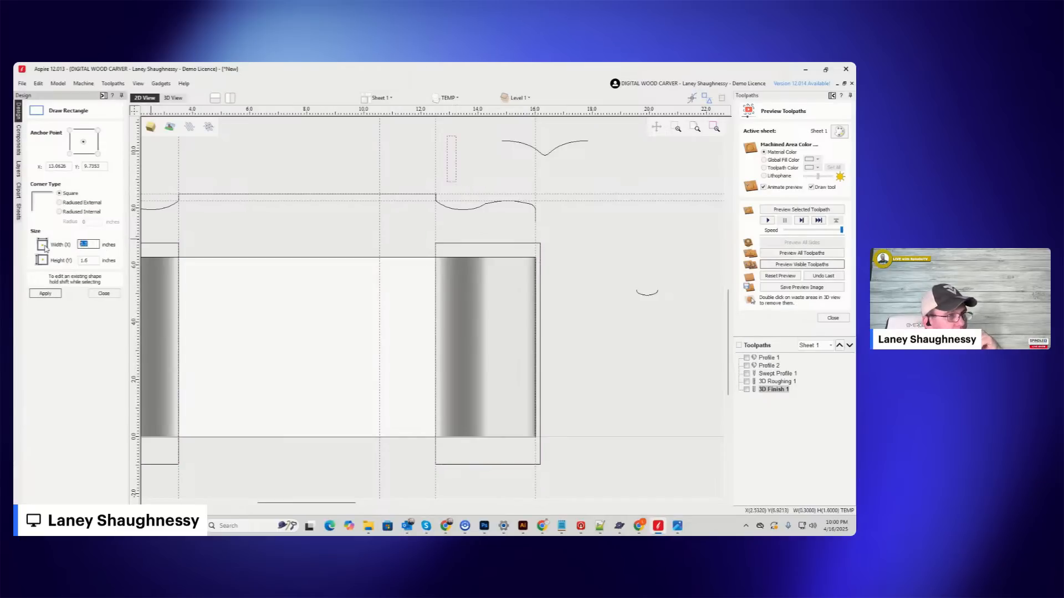
pyautogui.write('.')
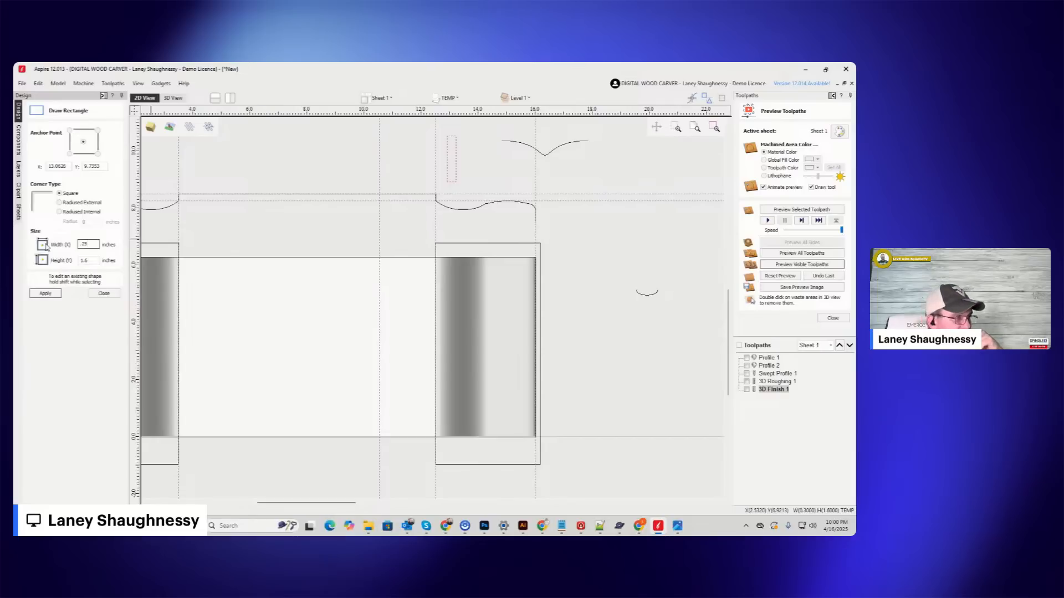
pyautogui.write('25')
pyautogui.click(46, 294)
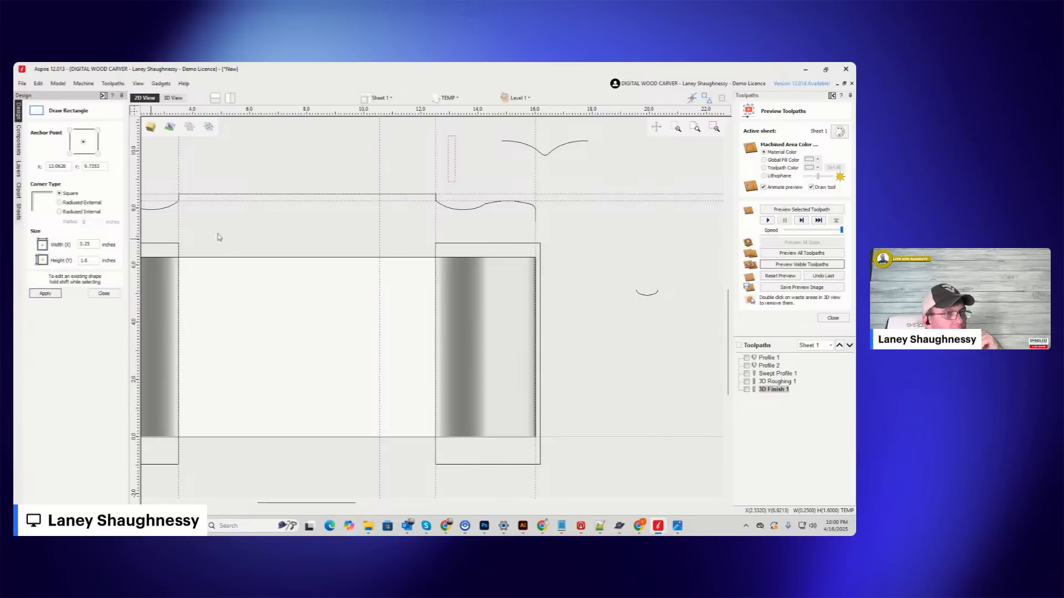
pyautogui.click(104, 293)
# Move the narrow rectangle so its lower-left corner sits on the base of the profile's right shoulder.
pyautogui.scroll(5, 449, 181)
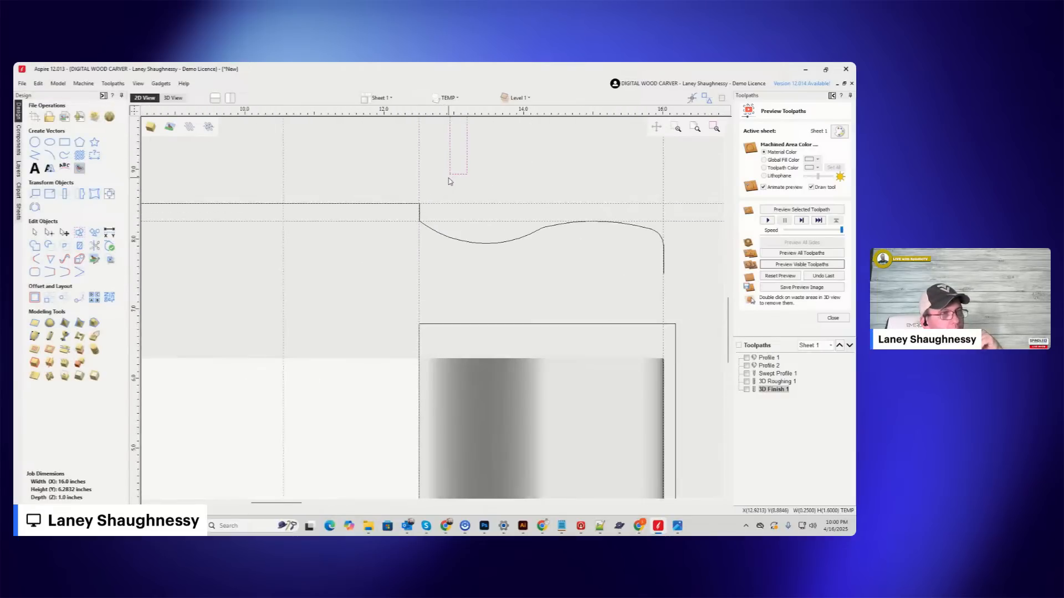
pyautogui.moveTo(450, 174); pyautogui.dragTo(423, 224)
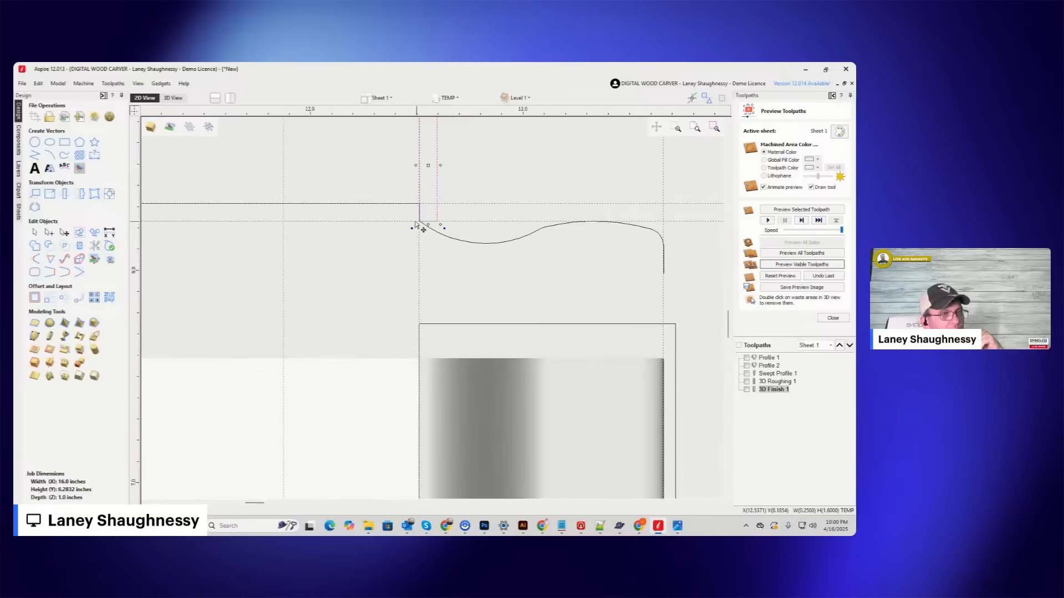
pyautogui.scroll(5, 419, 223)
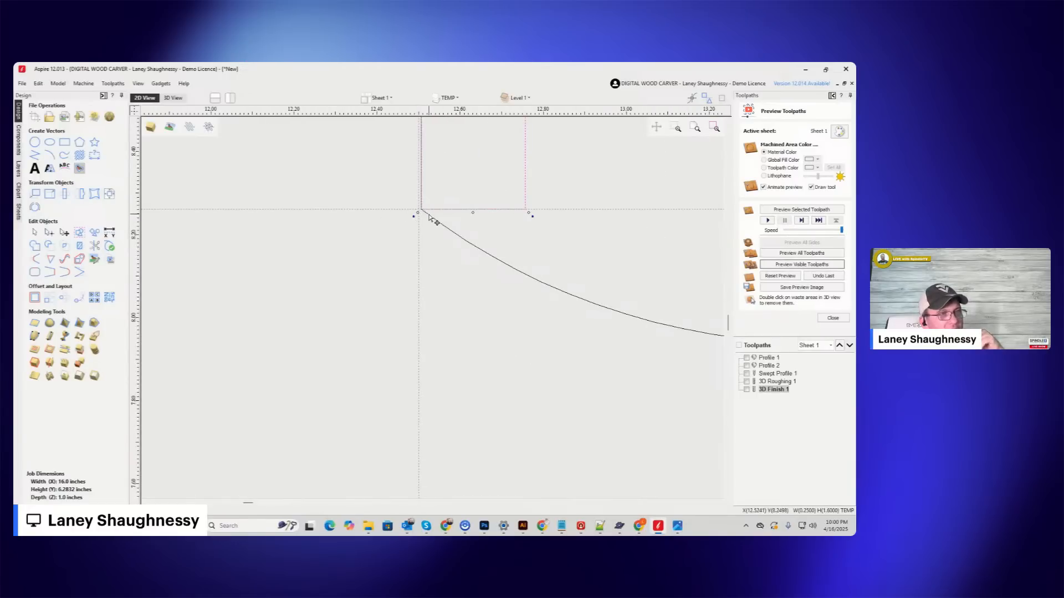
pyautogui.scroll(-5, 429, 216)
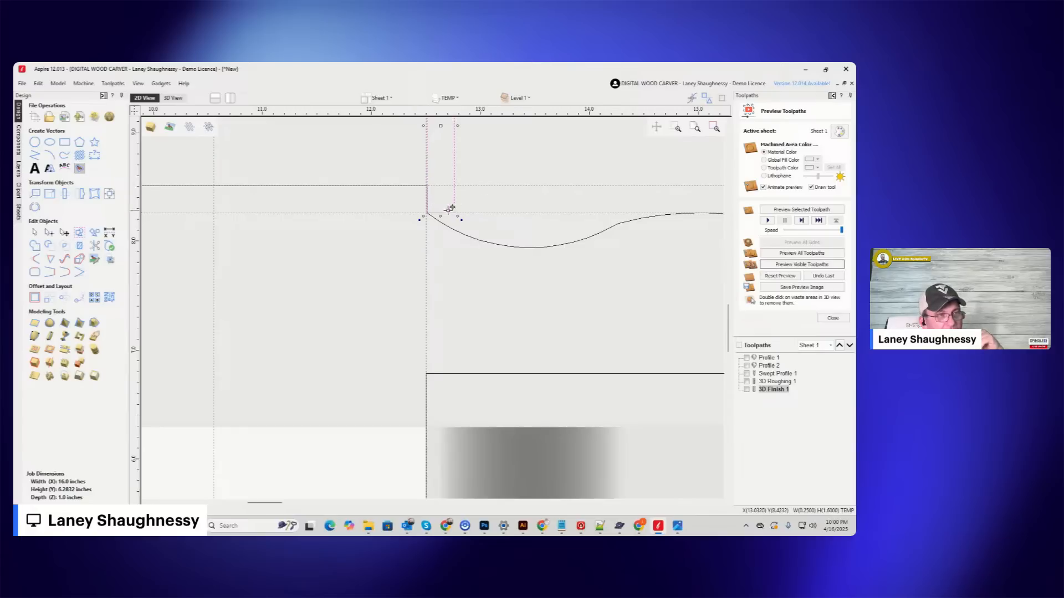
# Draw a vertical line about 8.6 inches long from the midpoint of the rectangle's lower edge to just below the job.
pyautogui.click(34, 155)
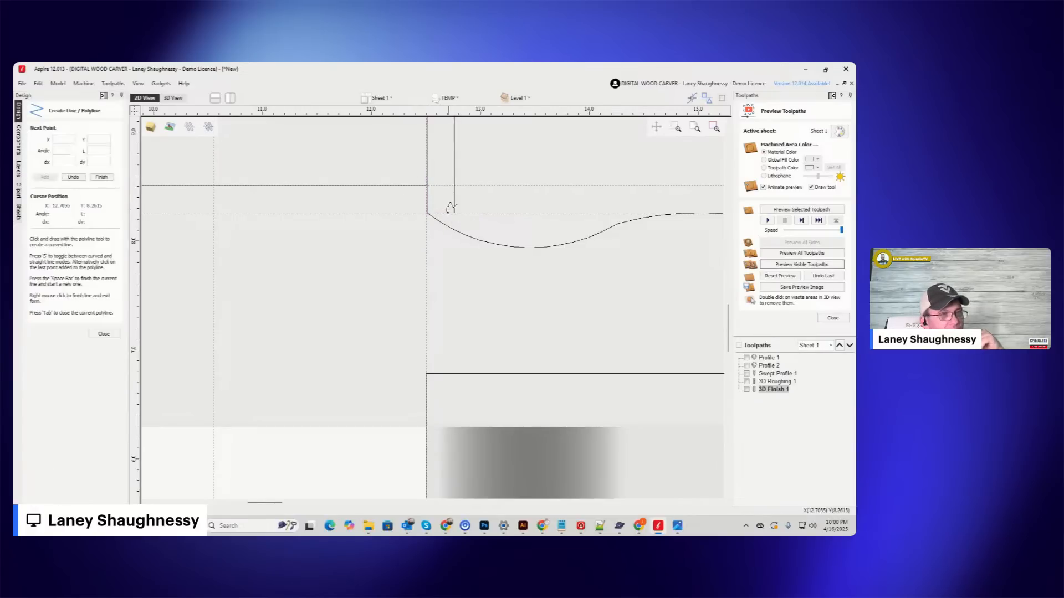
pyautogui.click(438, 212)
pyautogui.scroll(-3, 435, 166)
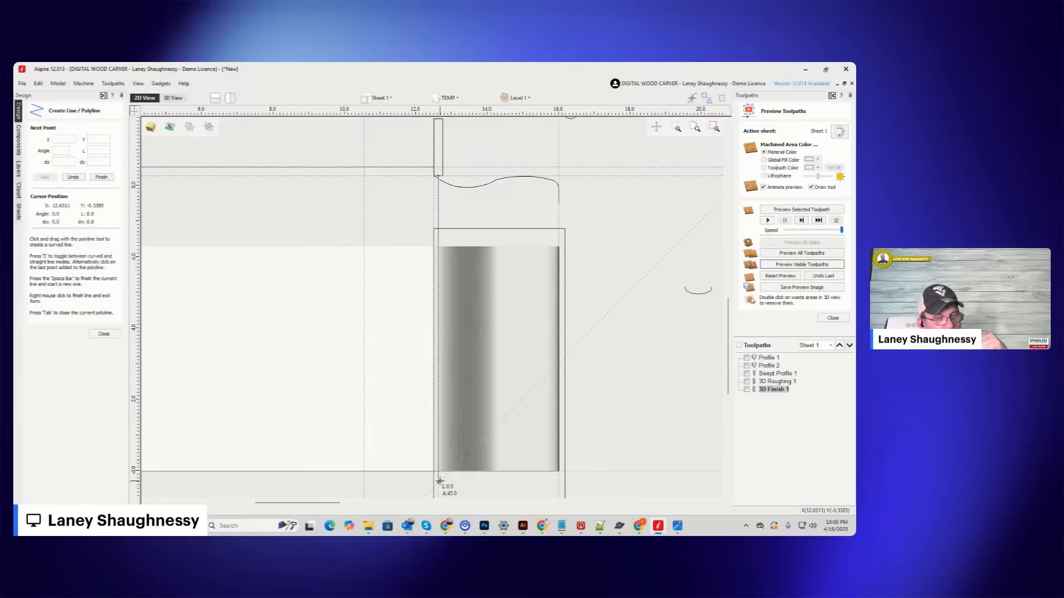
pyautogui.click(441, 483)
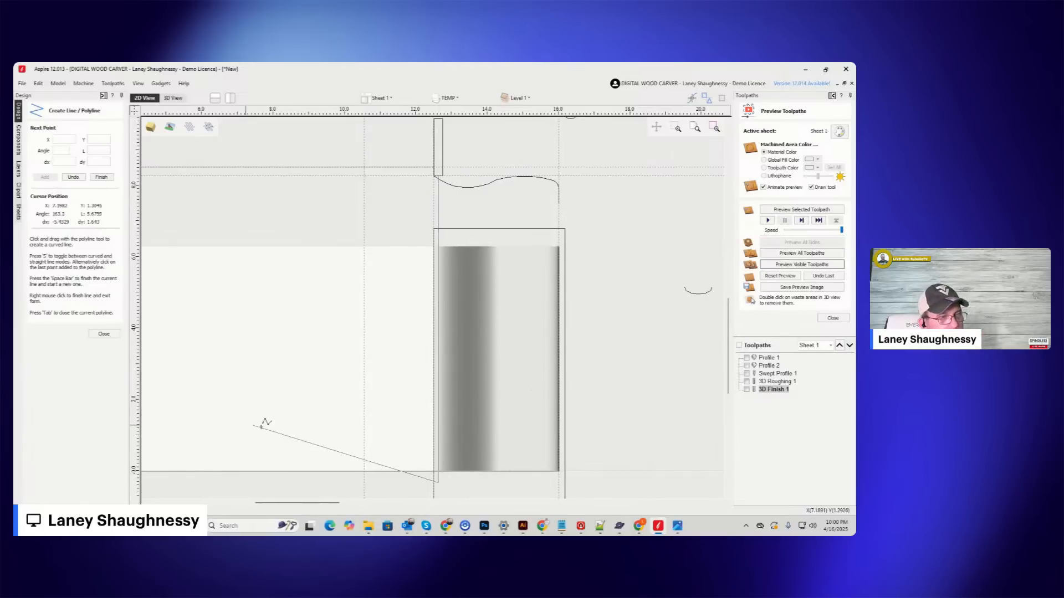
pyautogui.press('space')
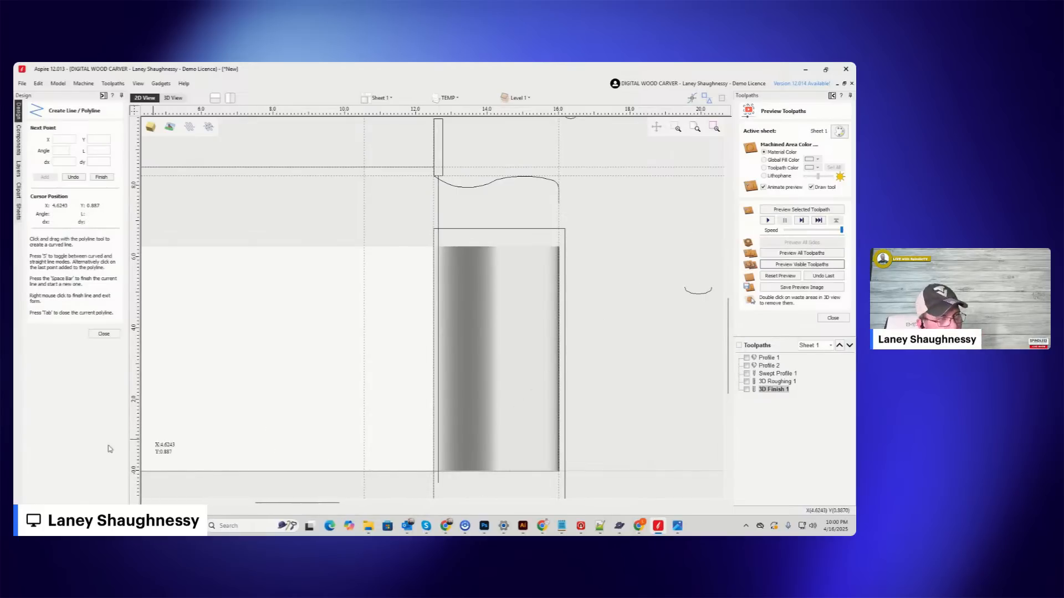
pyautogui.click(104, 334)
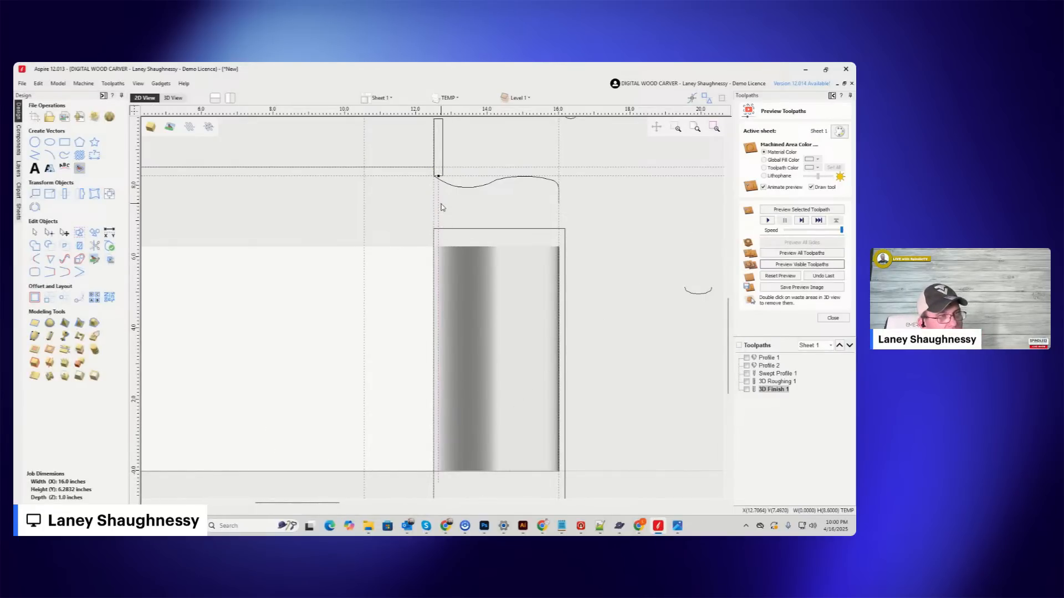
# Hide the guides and shorten the vertical line to about 6.9 inches so its upper end sits just above the job.
pyautogui.click(441, 206)
pyautogui.moveTo(442, 236); pyautogui.dragTo(439, 237)
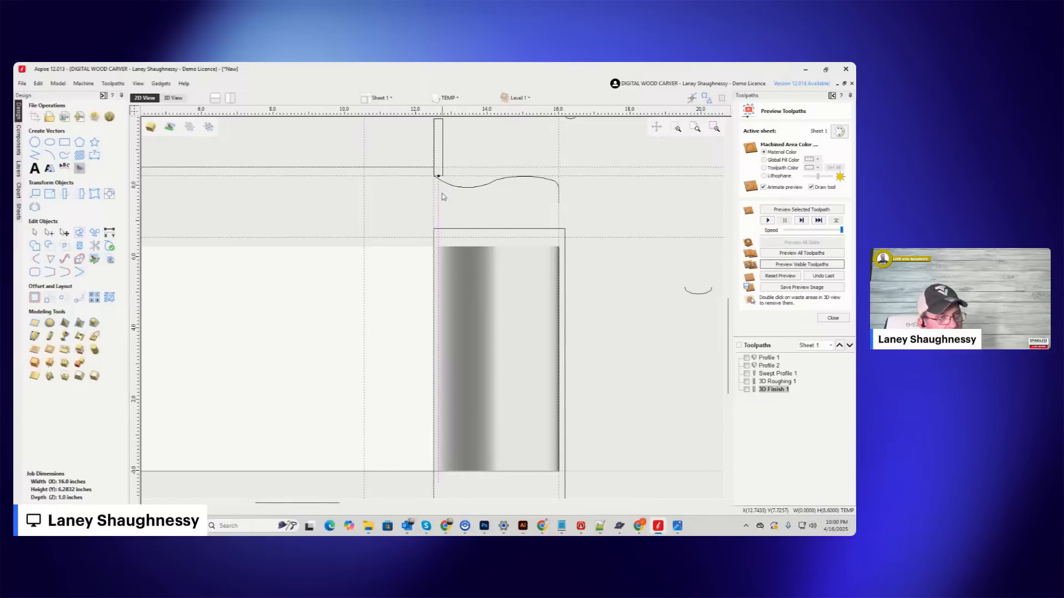
pyautogui.moveTo(438, 176); pyautogui.dragTo(440, 239)
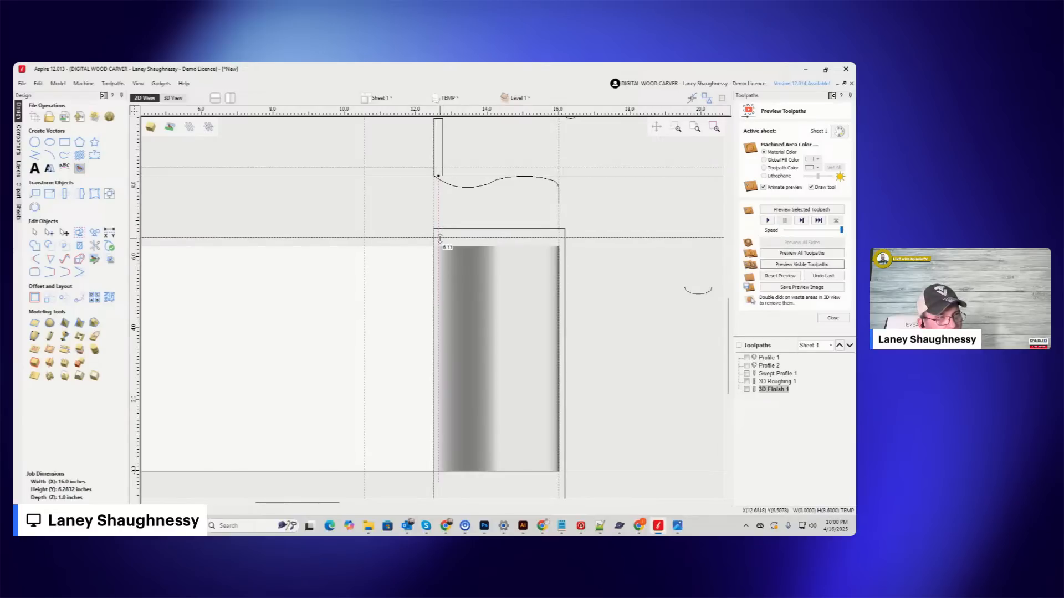
pyautogui.click(134, 111)
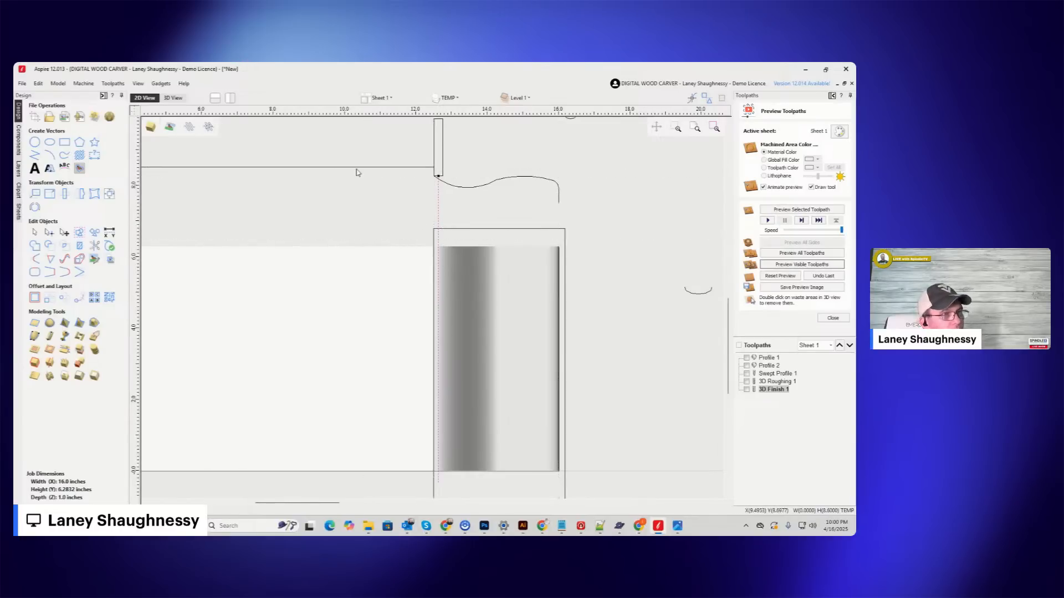
pyautogui.click(438, 184)
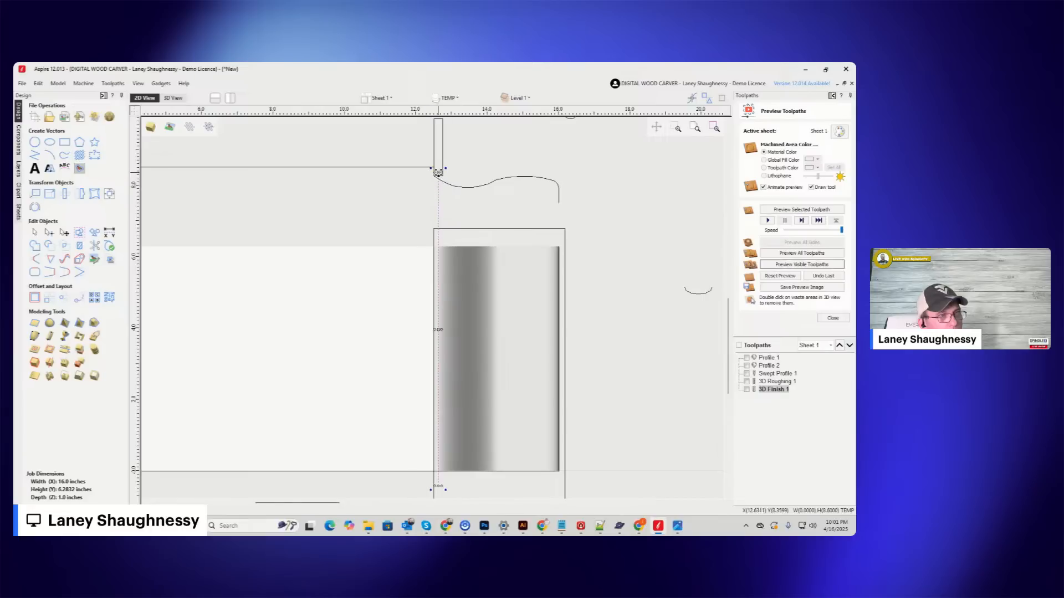
pyautogui.press('n')
pyautogui.click(356, 210)
# Create a mirrored copy of the vertical line, flipped horizontally about the job center, at the left shoulder.
pyautogui.scroll(-4, 582, 232)
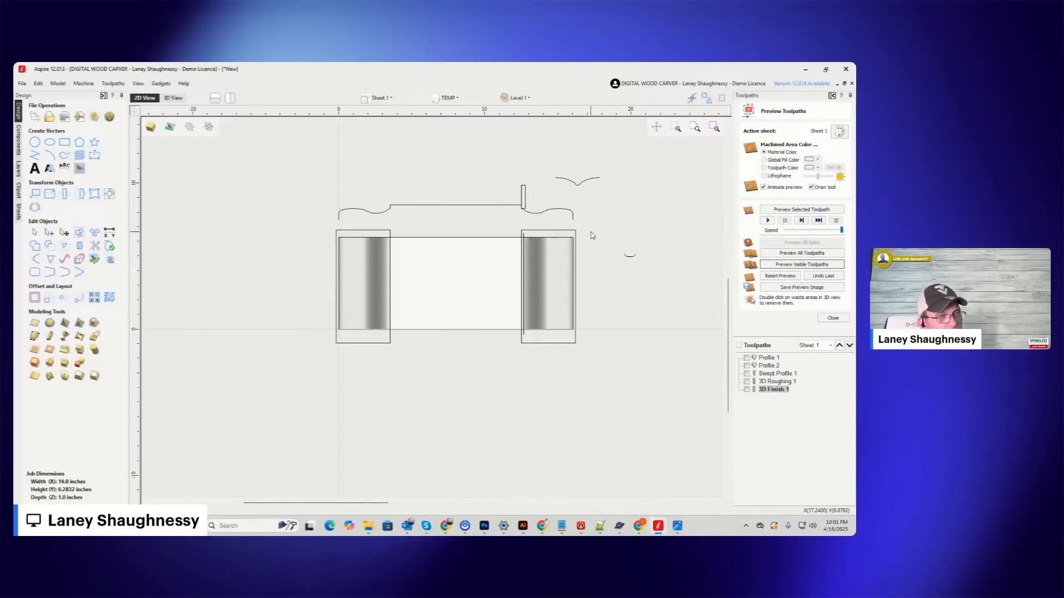
pyautogui.click(524, 288)
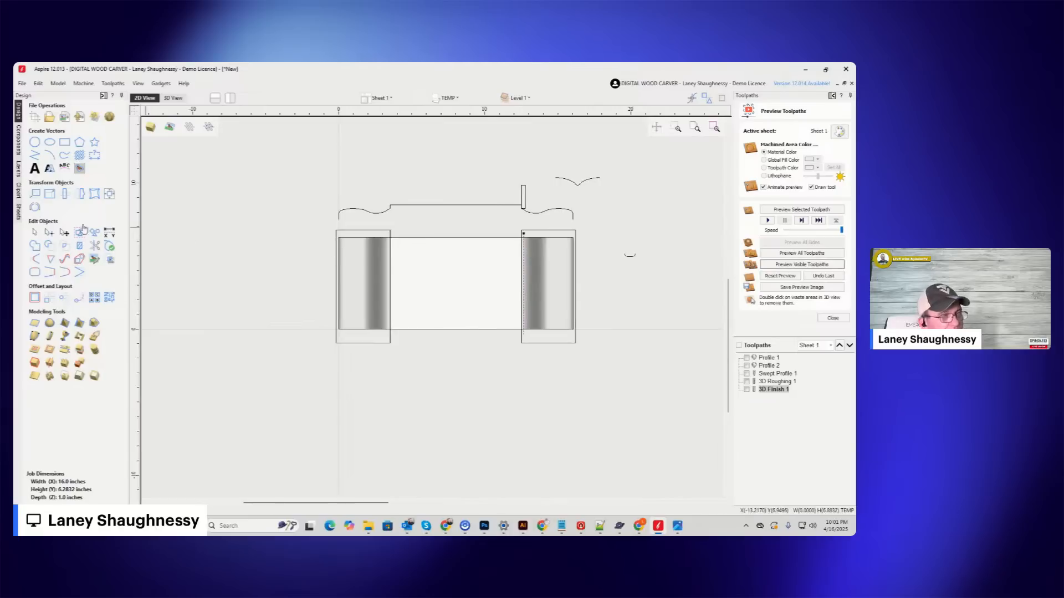
pyautogui.click(81, 193)
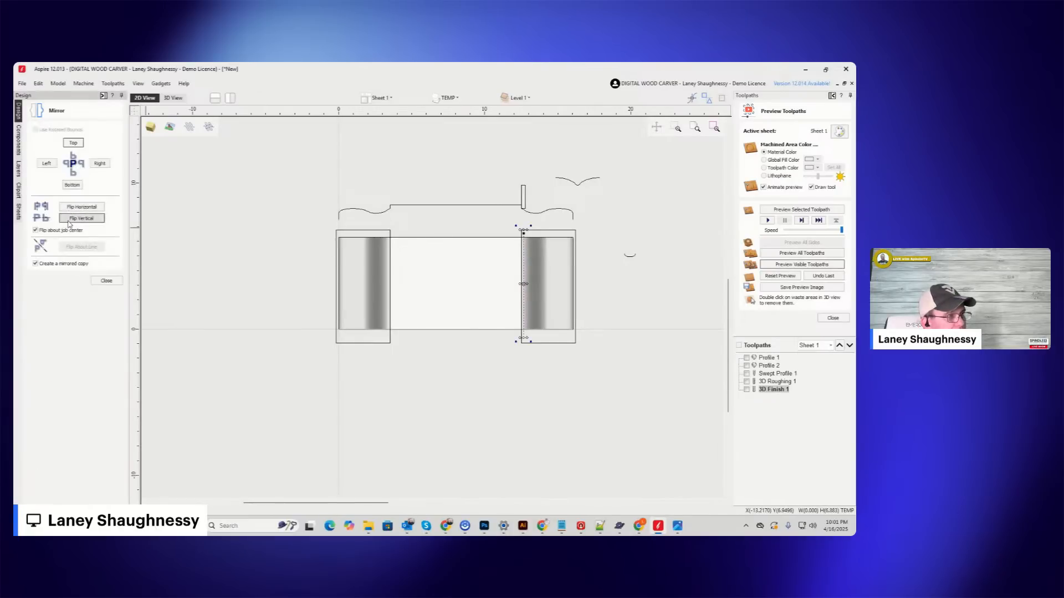
pyautogui.click(70, 208)
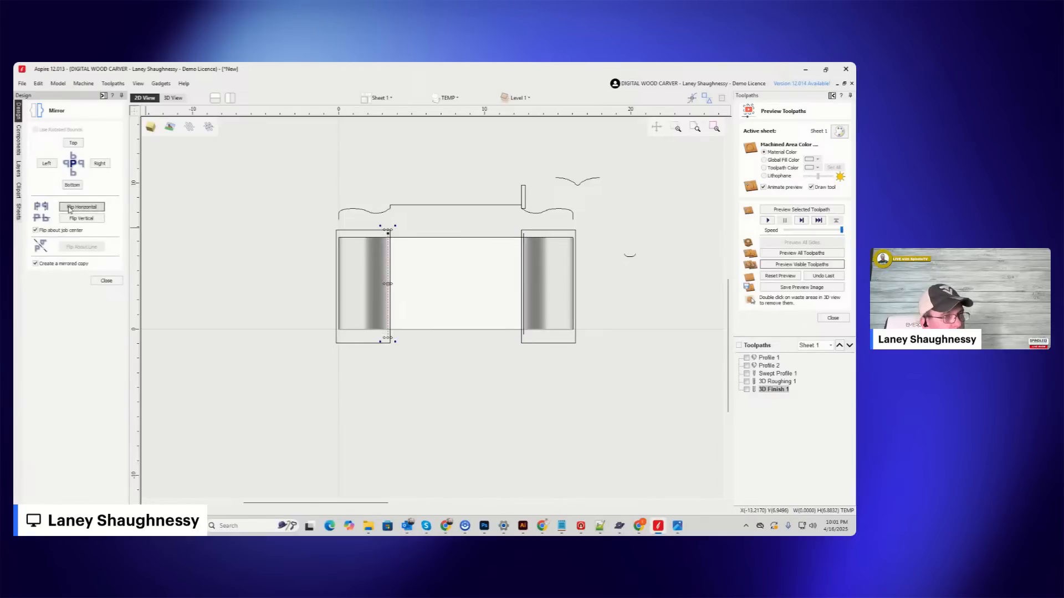
pyautogui.click(109, 280)
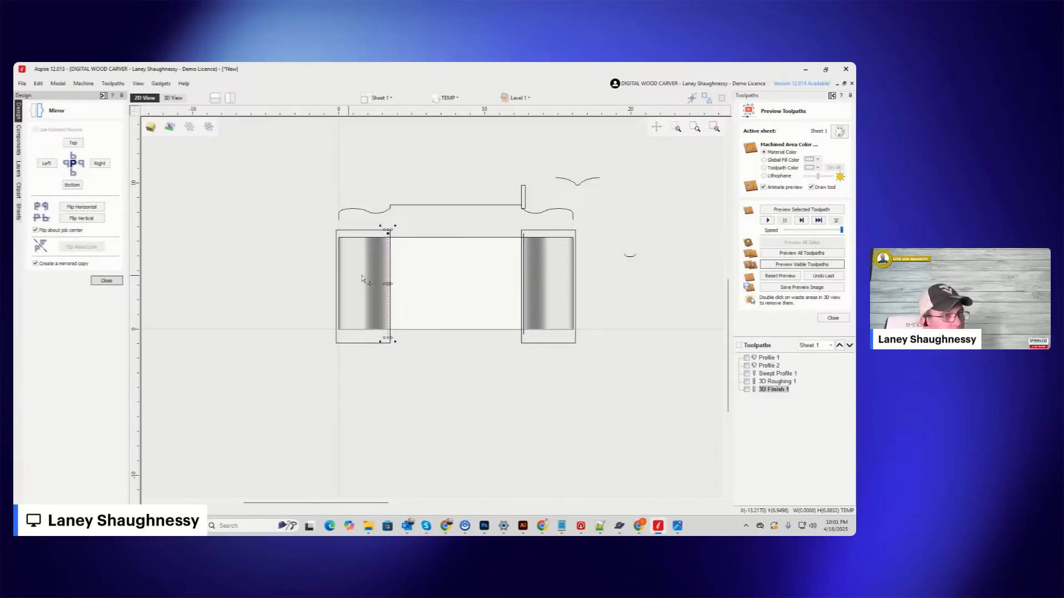
# Set up a profile toolpath on both vertical shoulder lines, cutting 0.25 inches deep with the 0.25-inch End Mill.
pyautogui.keyDown('shift'); pyautogui.click(524, 271); pyautogui.keyUp('shift')
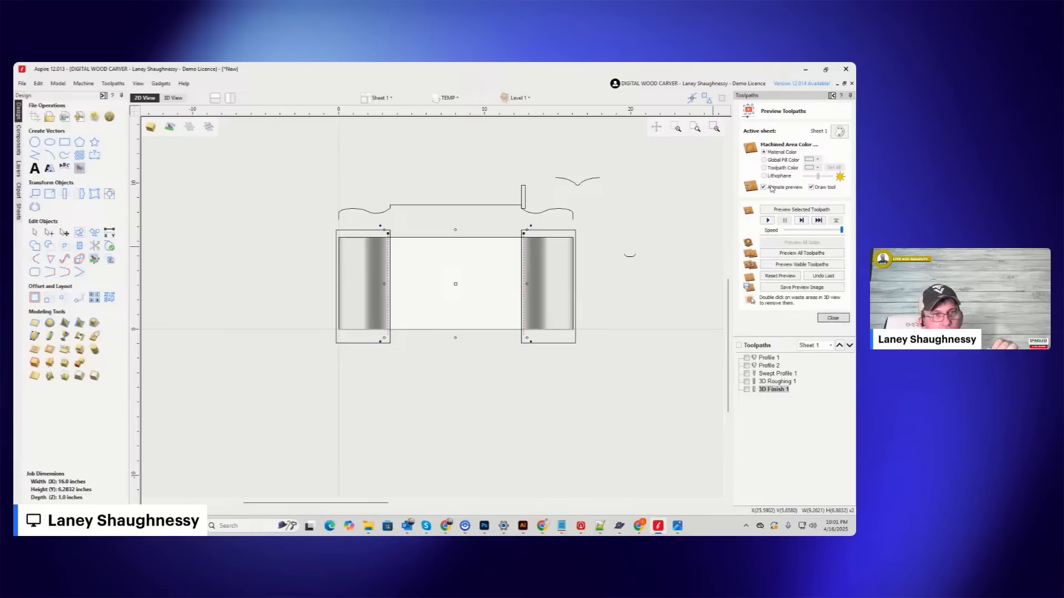
pyautogui.click(833, 318)
pyautogui.click(748, 154)
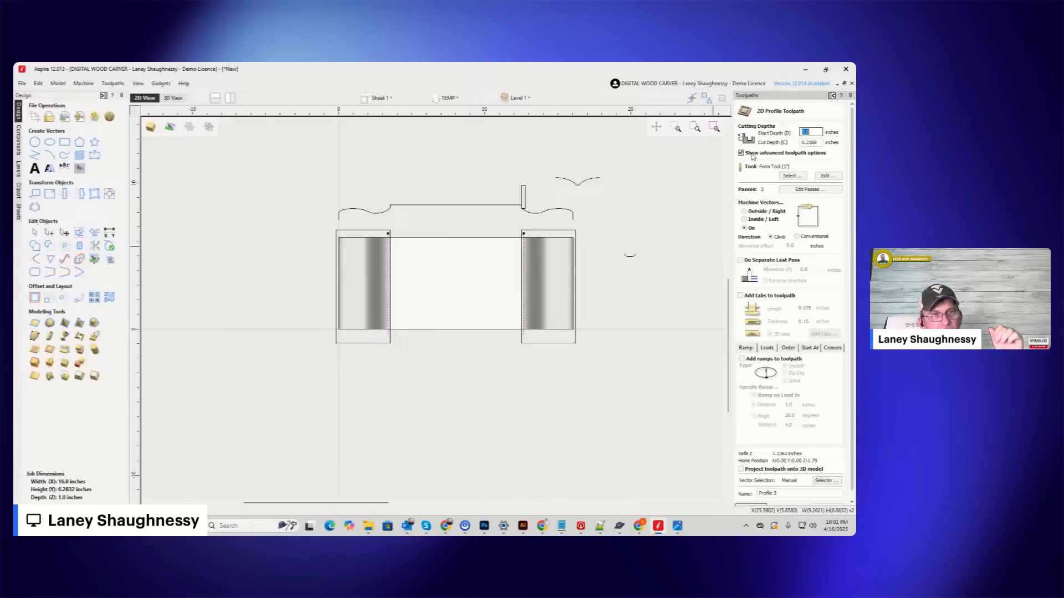
pyautogui.press('Tab')
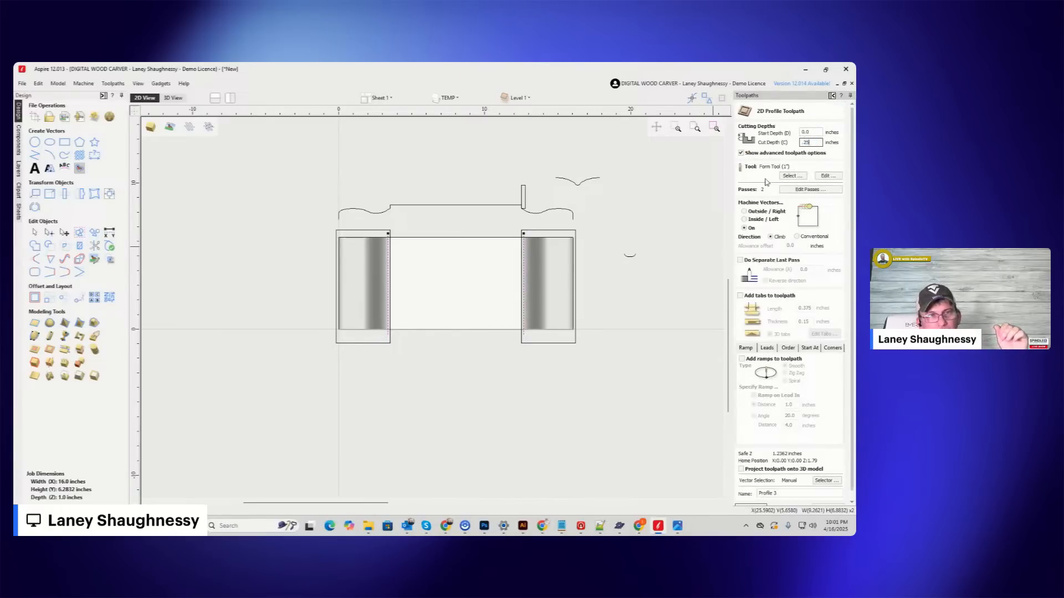
pyautogui.click(791, 176)
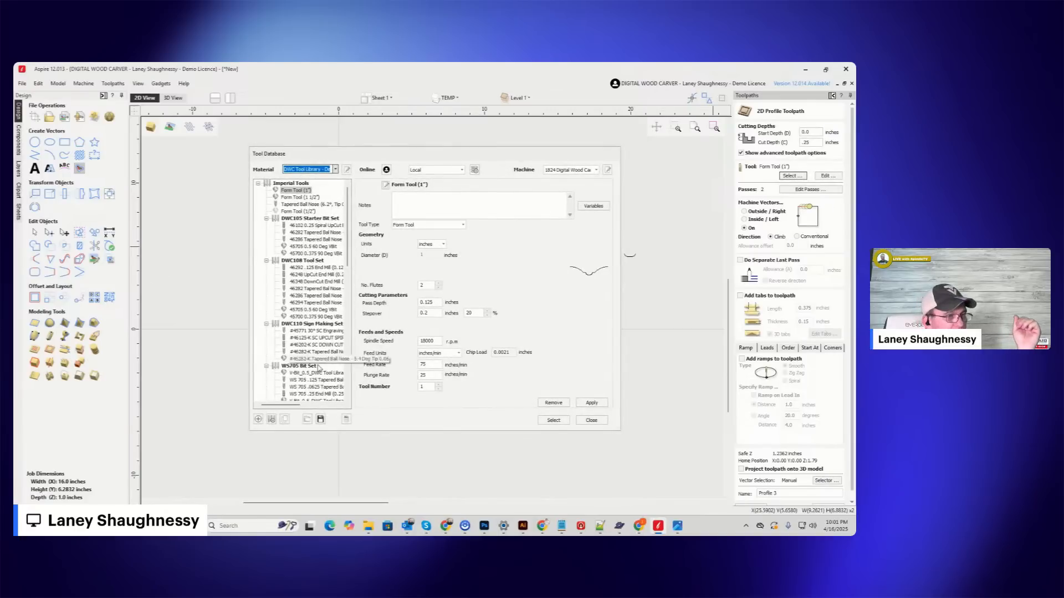
pyautogui.scroll(-9, 319, 368)
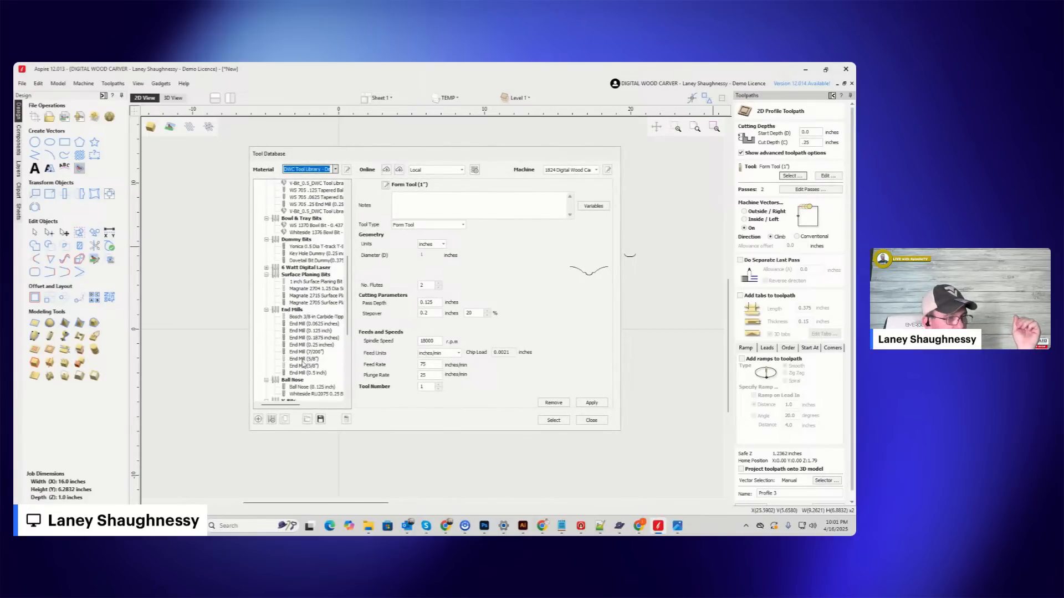
pyautogui.click(303, 346)
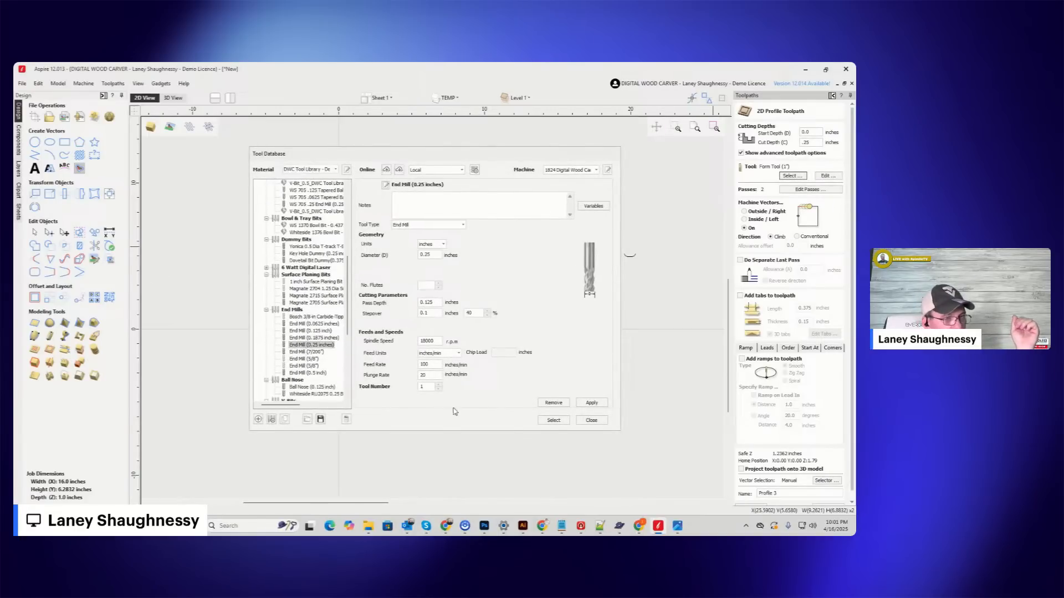
pyautogui.click(554, 420)
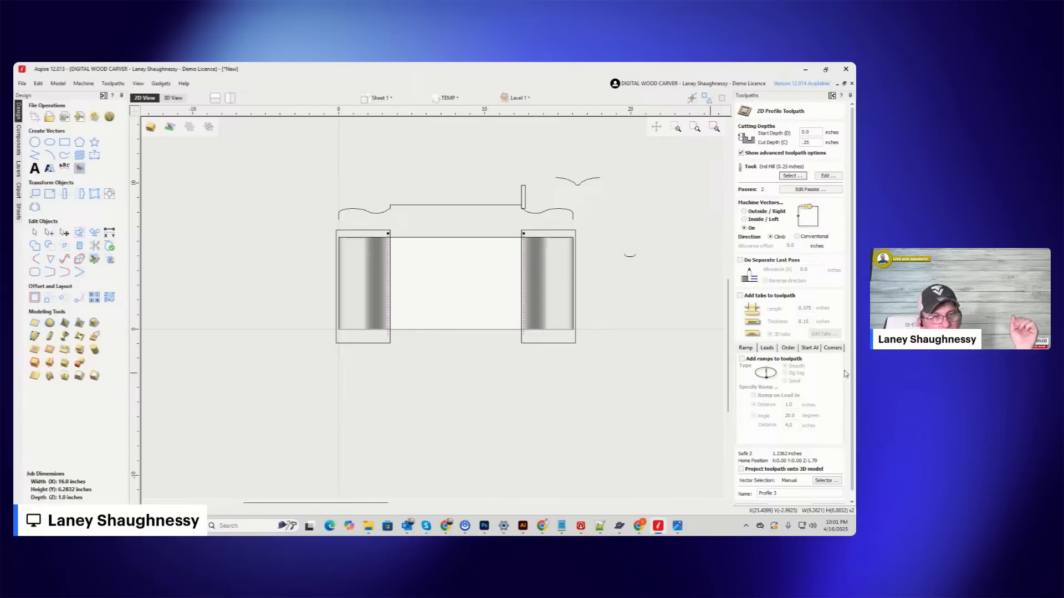
# Set the profile cut to a single pass and calculate the toolpath.
pyautogui.click(792, 190)
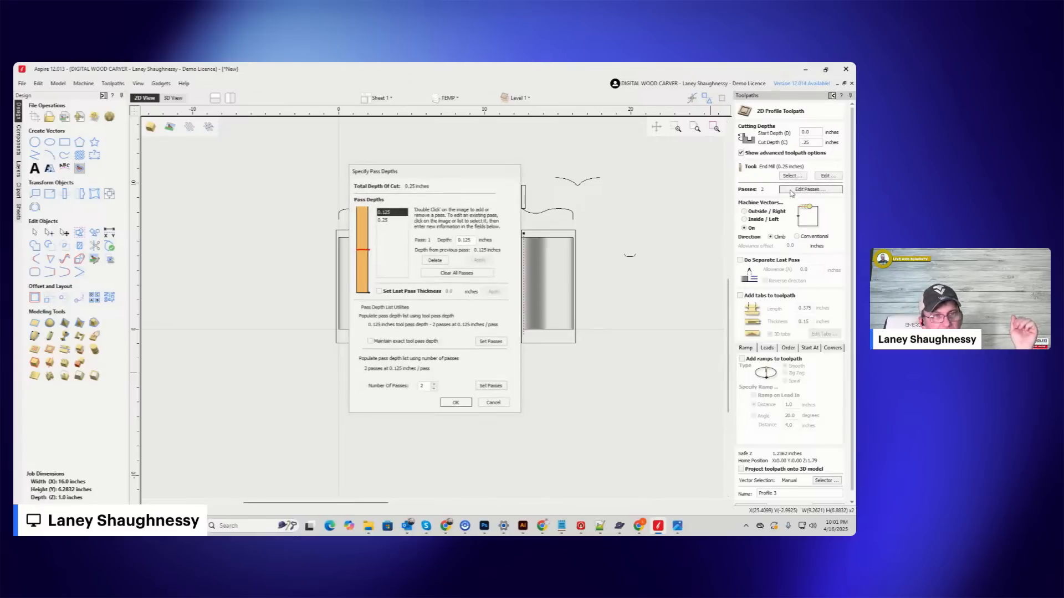
pyautogui.click(433, 390)
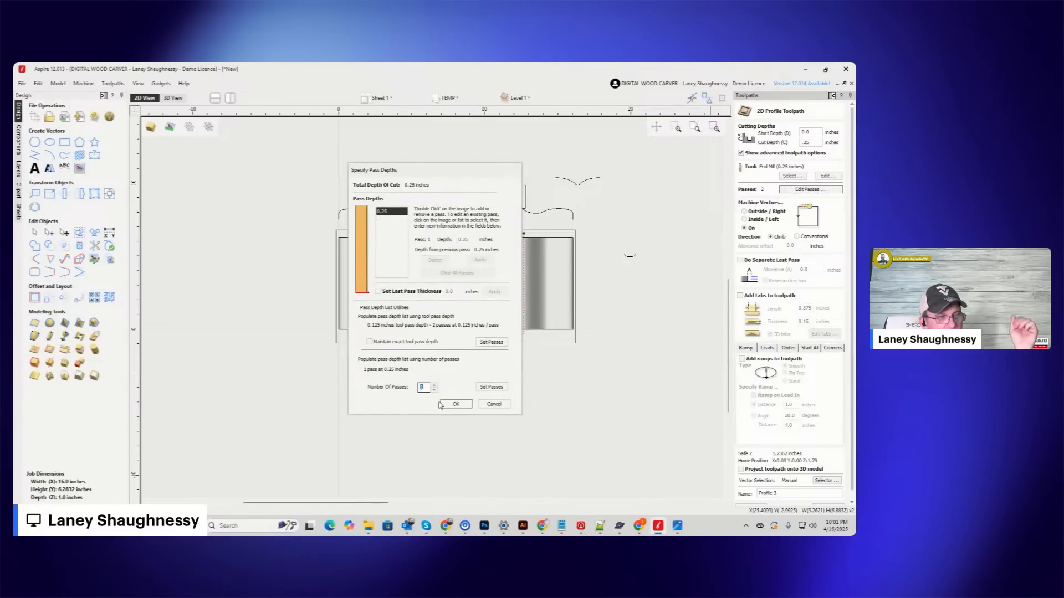
pyautogui.click(454, 404)
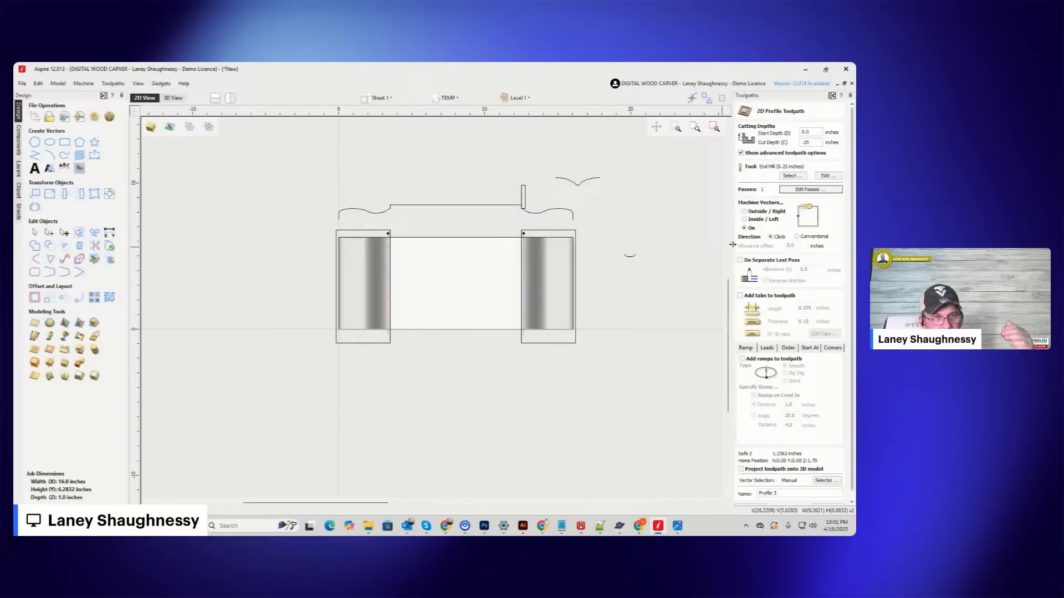
pyautogui.scroll(-1, 848, 336)
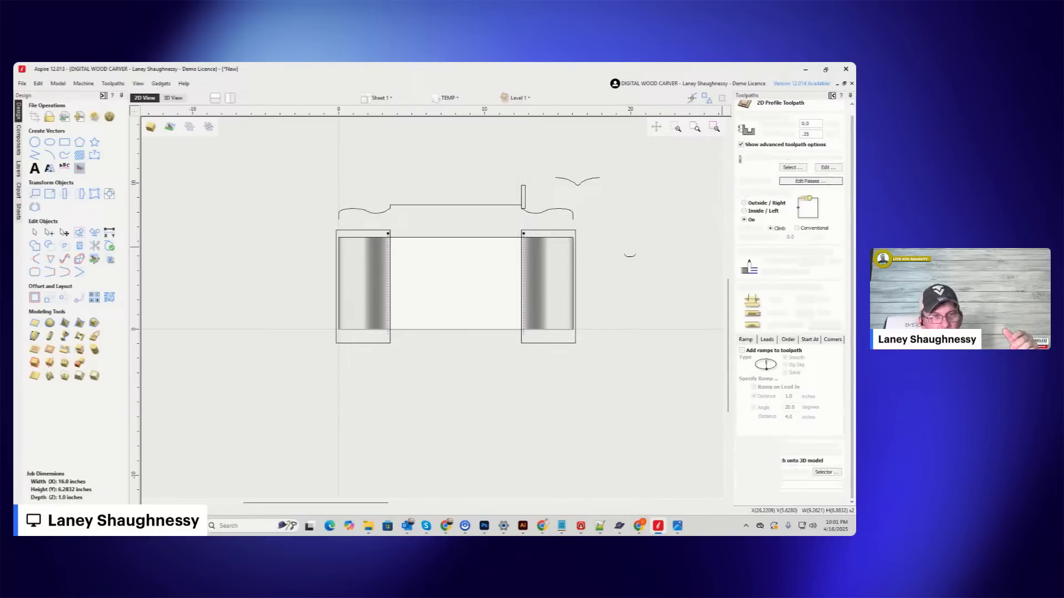
pyautogui.click(755, 501)
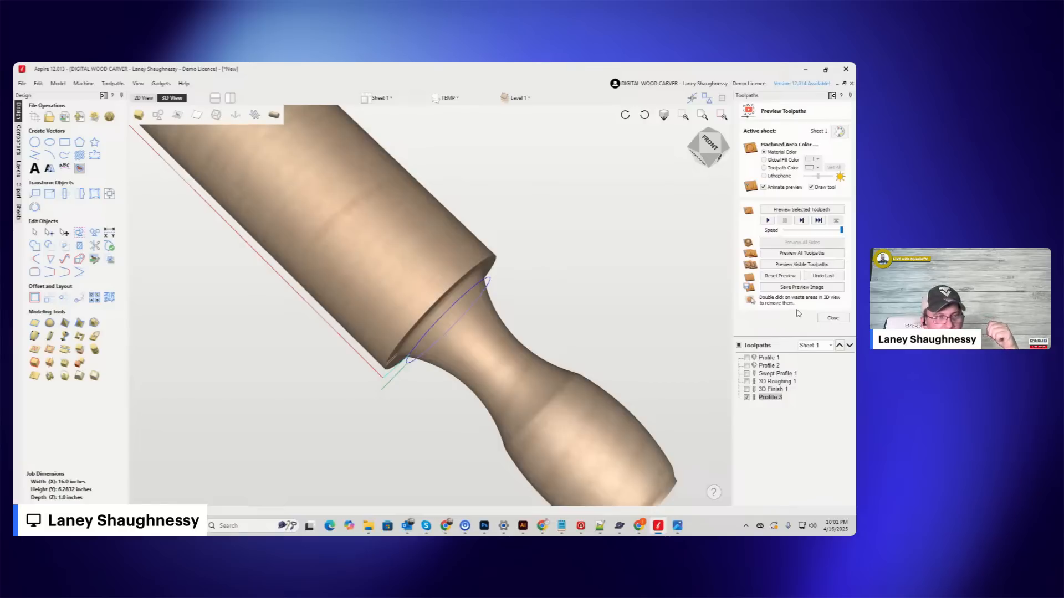
# Examine in 3D how the calculated profile toolpath lines up with the rolling pin's shoulder at the handle.
pyautogui.click(709, 148)
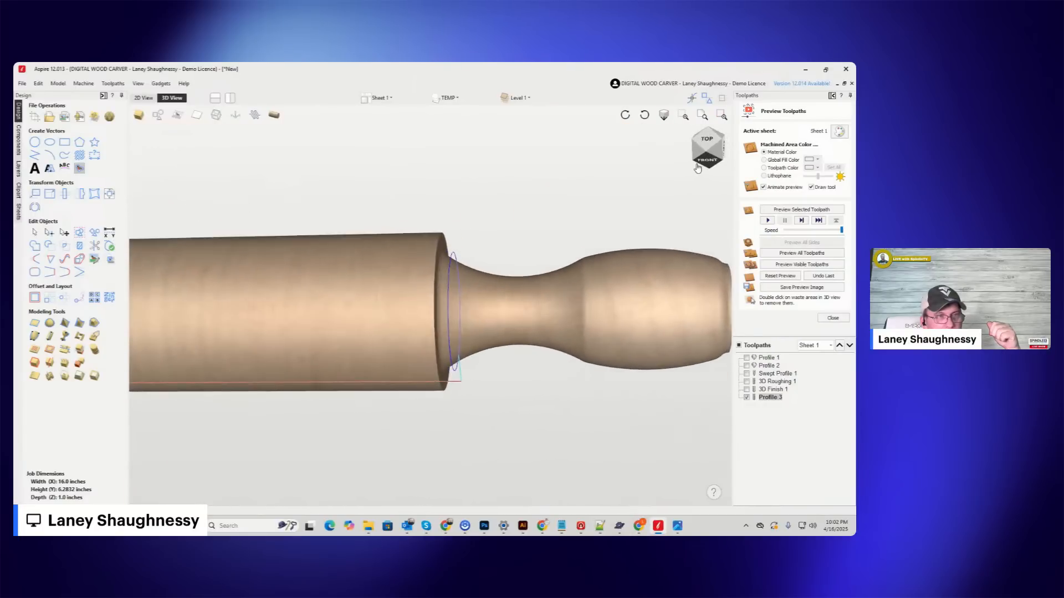
pyautogui.click(644, 115)
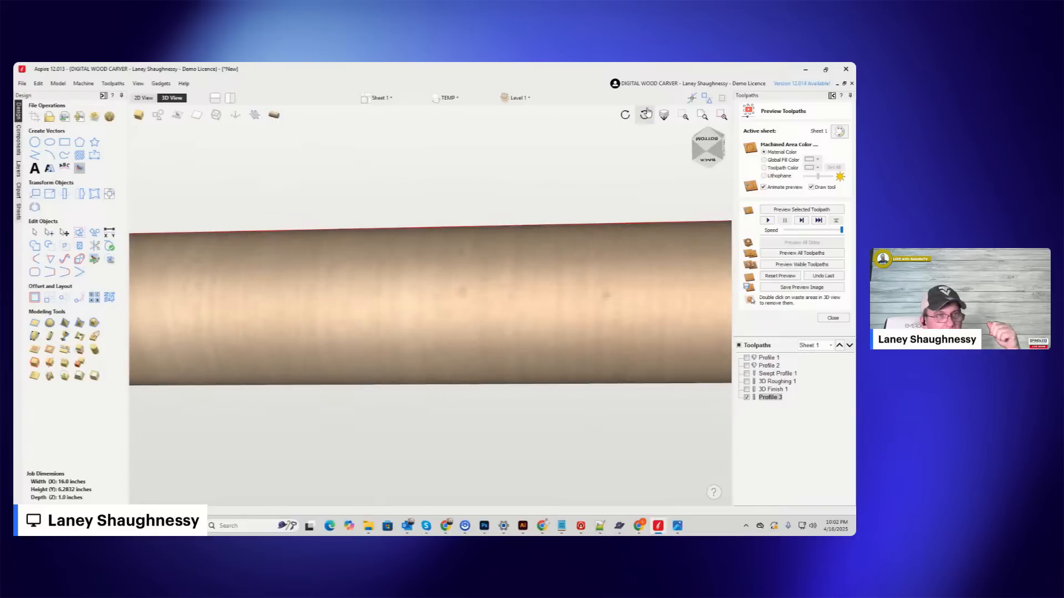
pyautogui.click(699, 140)
pyautogui.click(700, 161)
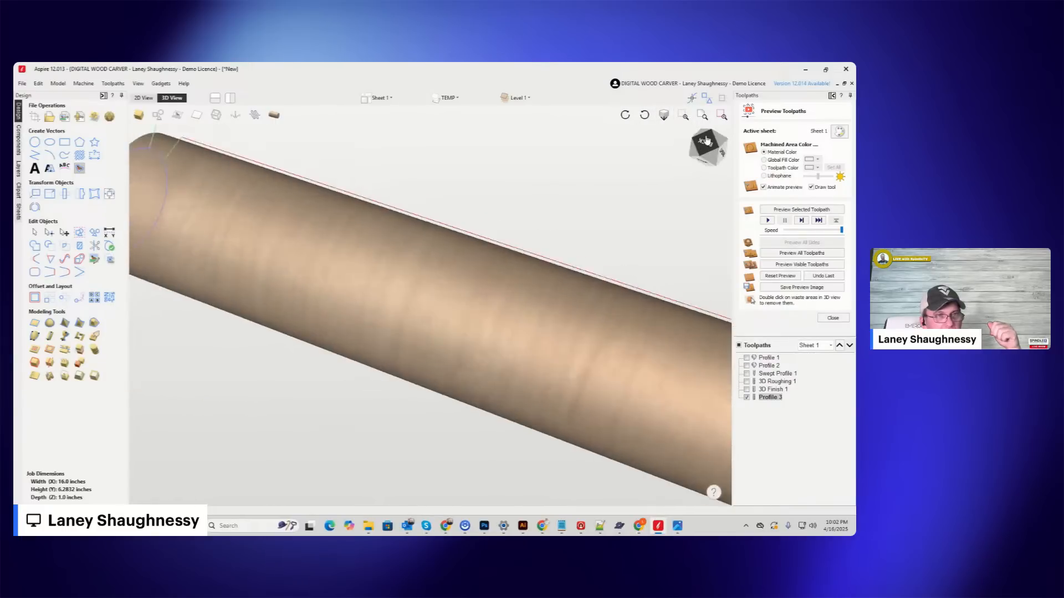
pyautogui.click(701, 159)
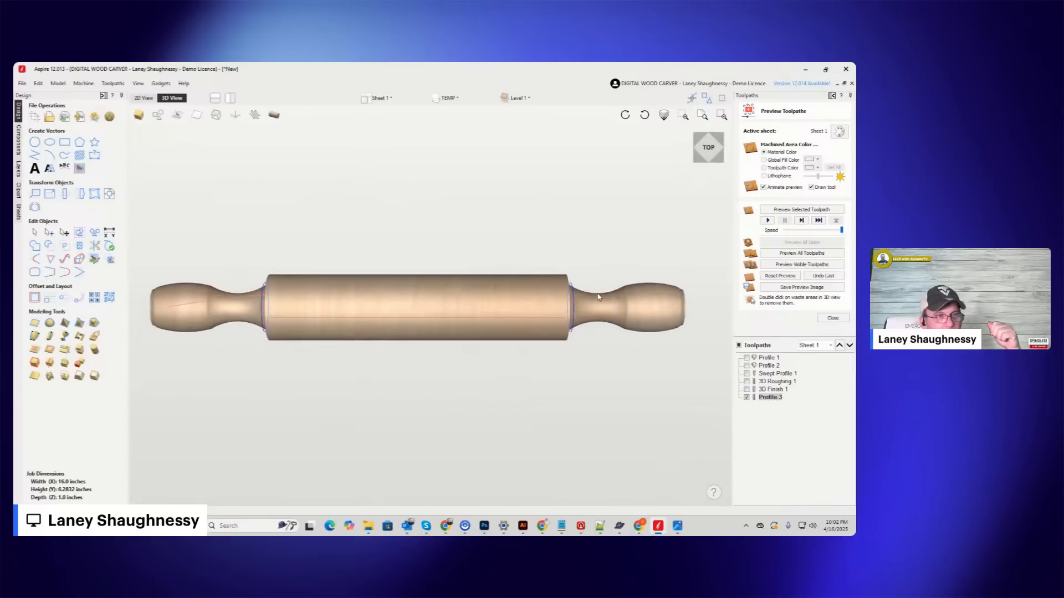
pyautogui.scroll(5, 596, 299)
pyautogui.click(645, 115)
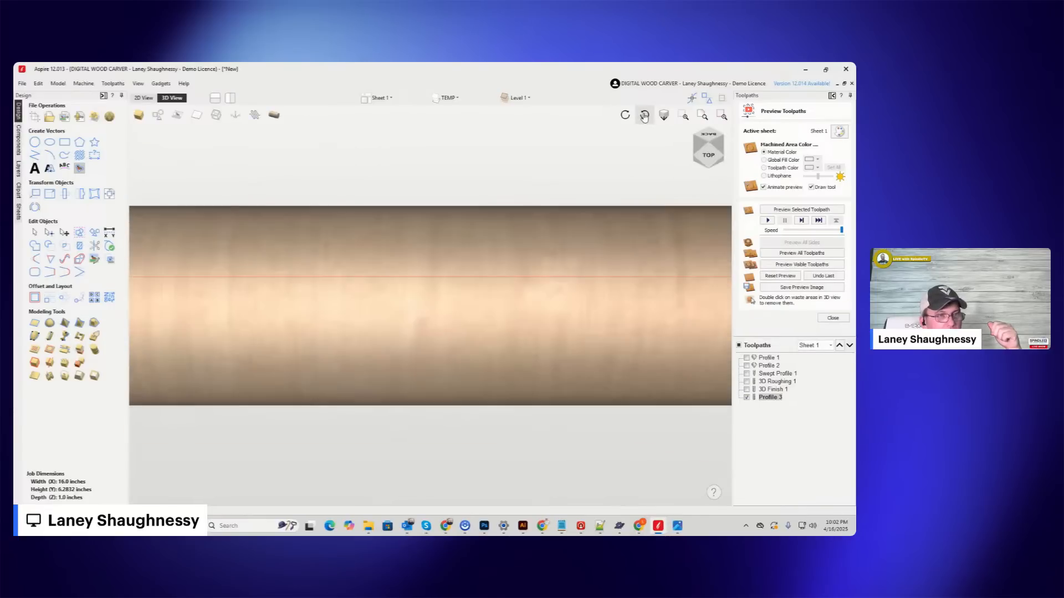
pyautogui.scroll(-2, 527, 254)
pyautogui.moveTo(527, 254); pyautogui.dragTo(451, 263, button='middle')
pyautogui.moveTo(595, 284); pyautogui.dragTo(531, 291, button='middle')
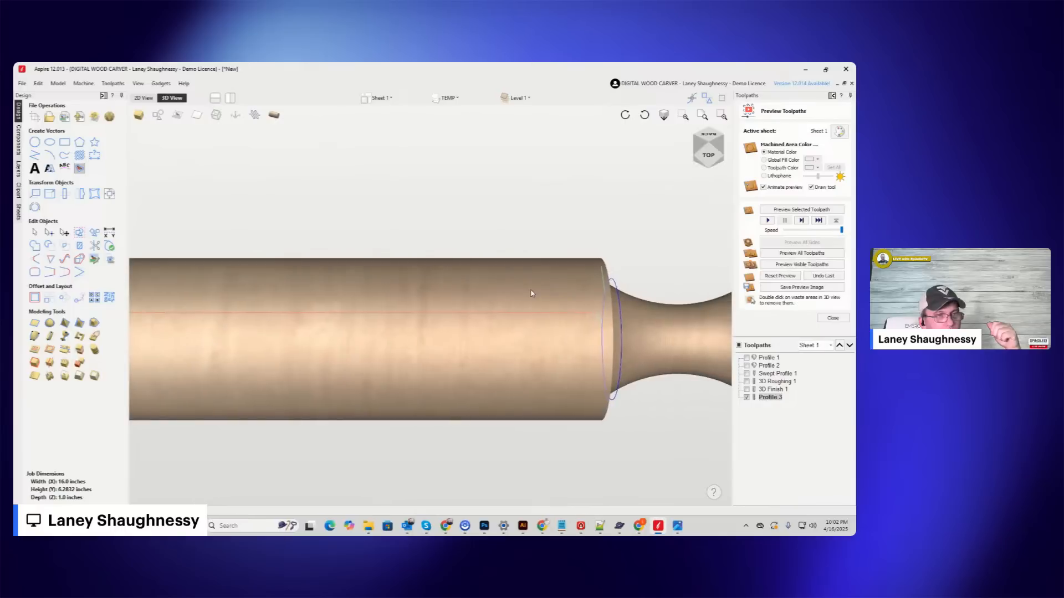
pyautogui.moveTo(610, 288); pyautogui.dragTo(569, 293, button='middle')
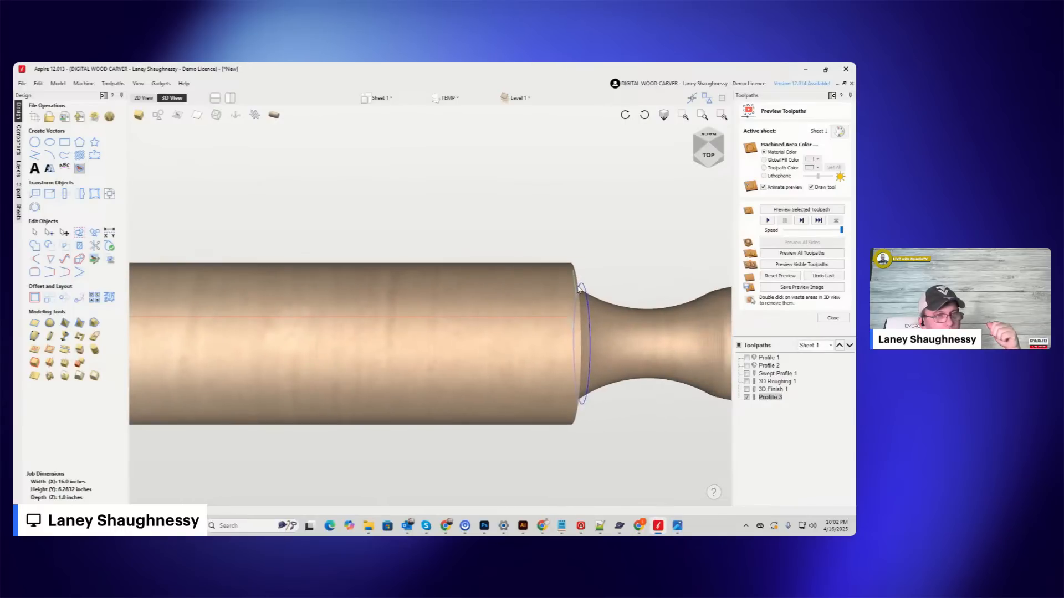
pyautogui.scroll(2, 579, 288)
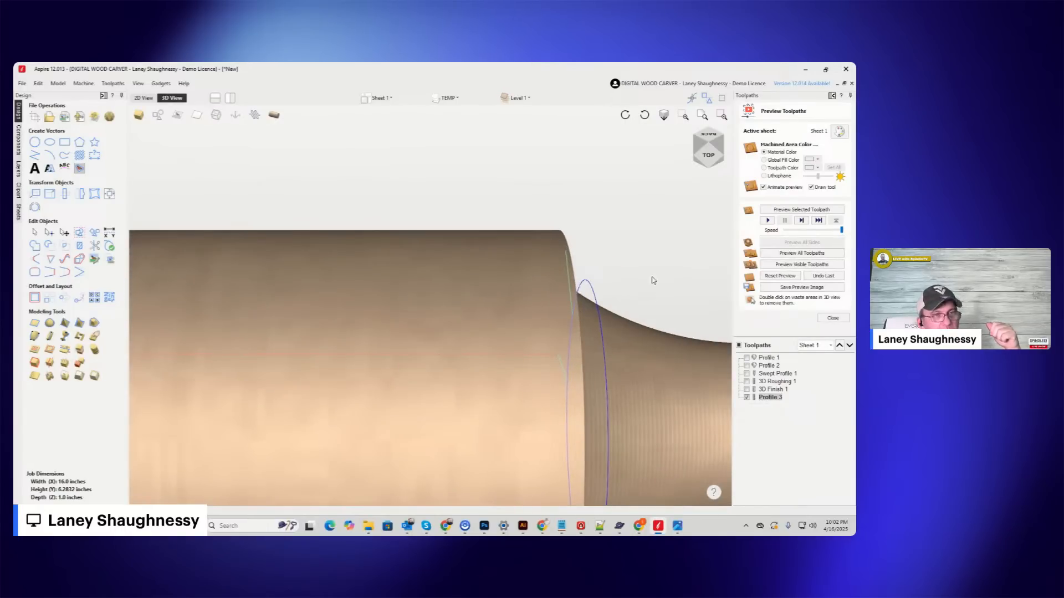
pyautogui.moveTo(722, 217); pyautogui.dragTo(536, 247, button='middle')
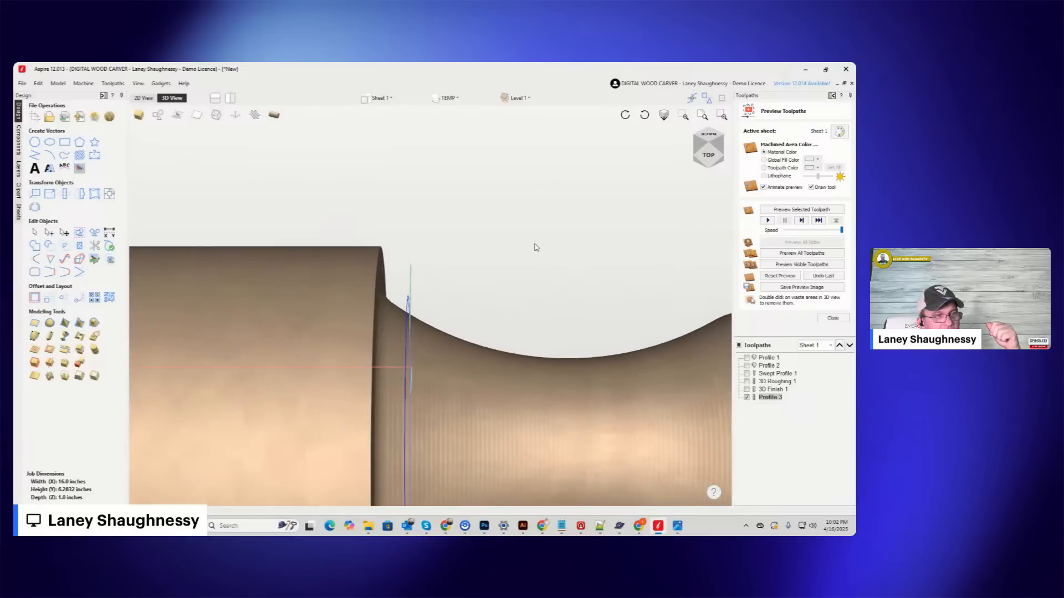
# Simulate the visible shoulder profile cut and inspect the squared shoulder from several angles.
pyautogui.click(794, 266)
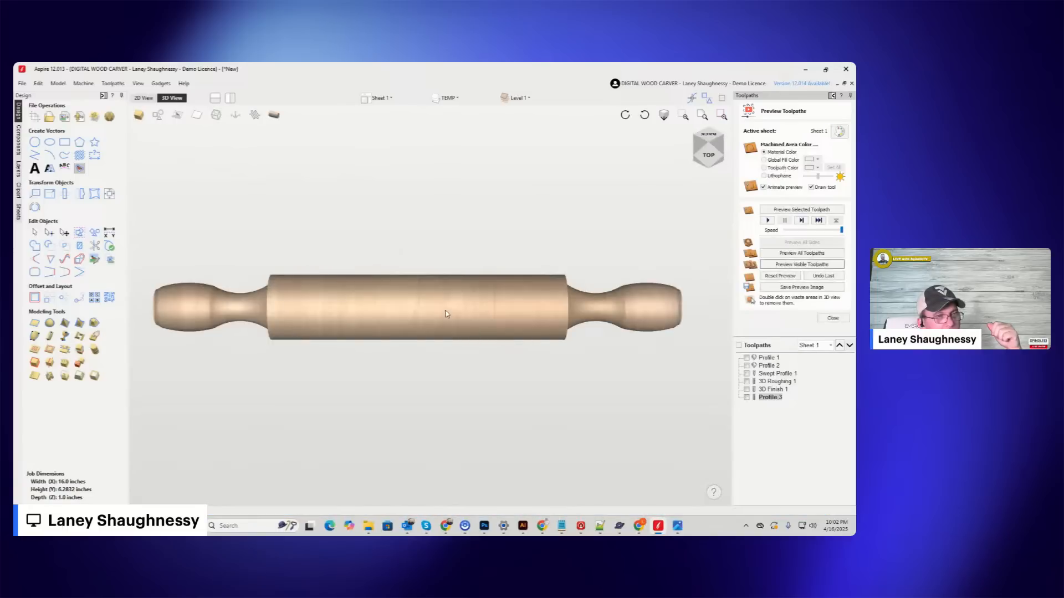
pyautogui.click(719, 150)
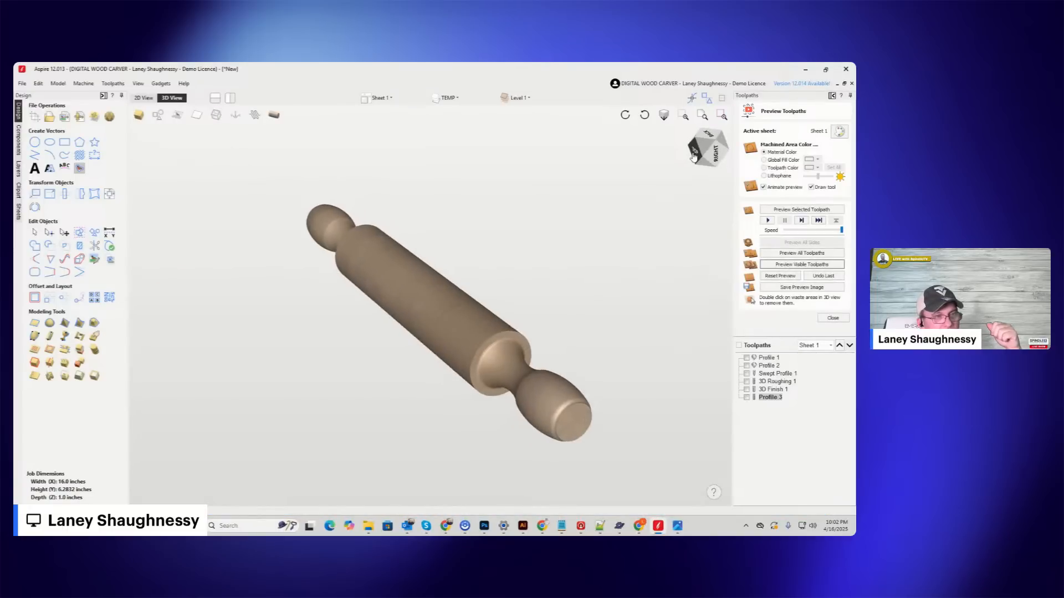
pyautogui.click(715, 152)
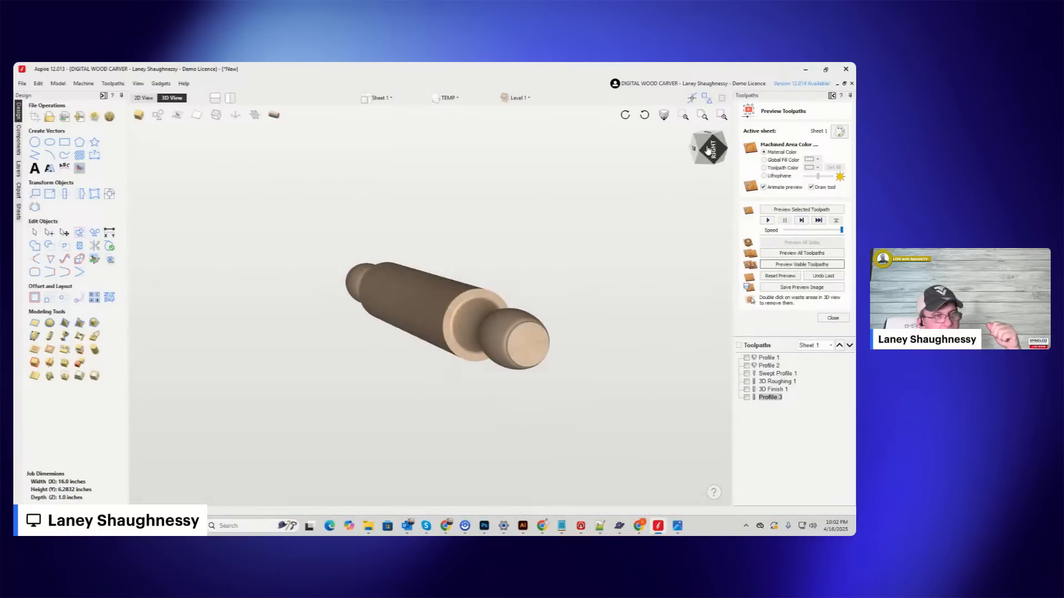
pyautogui.scroll(3, 440, 302)
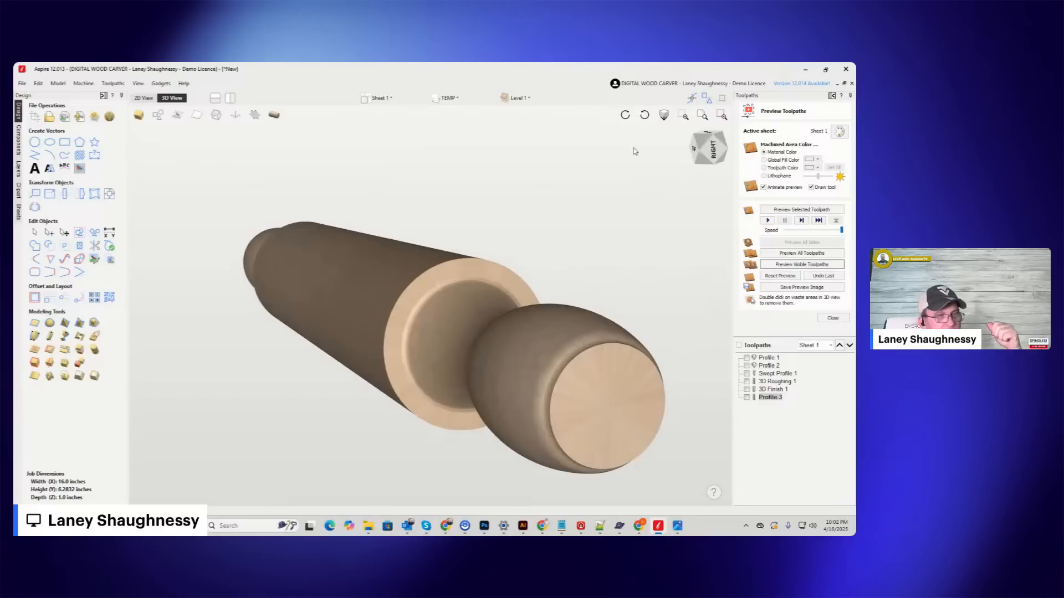
pyautogui.click(698, 154)
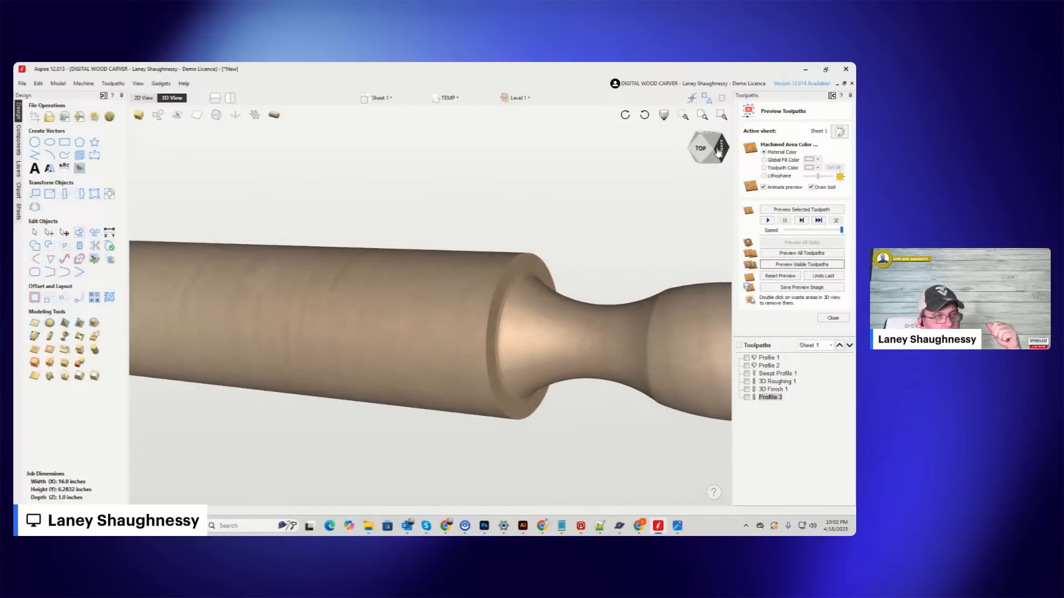
pyautogui.moveTo(720, 152)
pyautogui.mouseDown()
pyautogui.moveTo(698, 156)
pyautogui.moveTo(723, 151)
pyautogui.mouseUp()
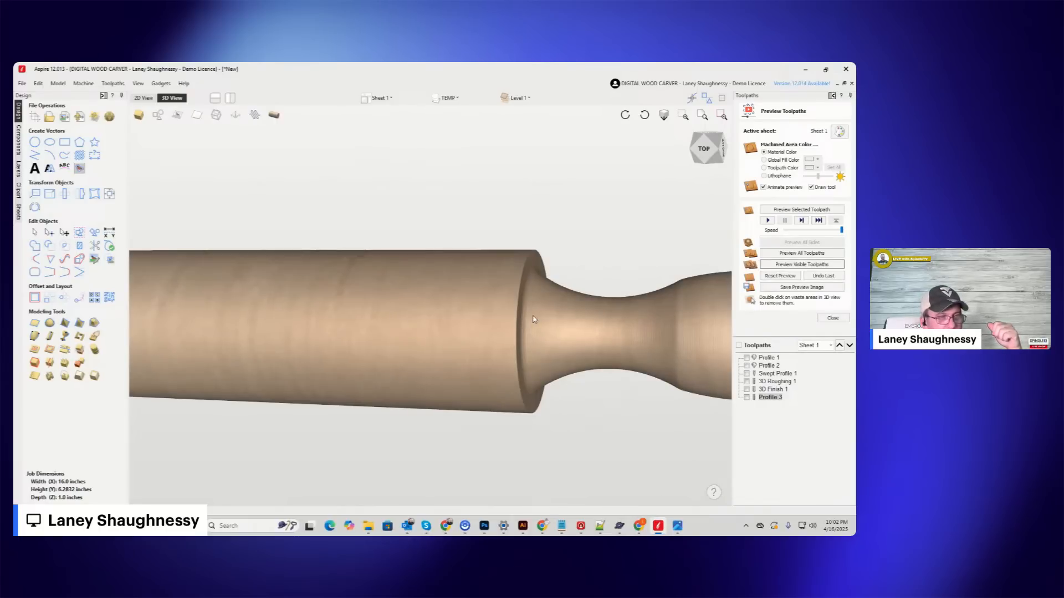
# In the 2D view, nudge the vertical line at the right shoulder slightly toward the job center.
pyautogui.click(143, 98)
pyautogui.scroll(4, 515, 306)
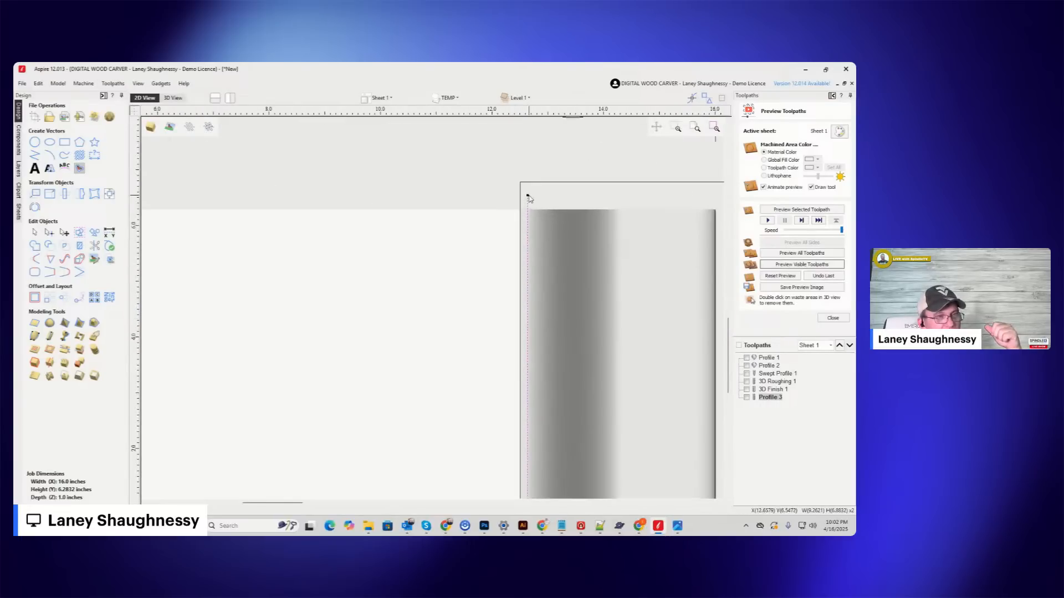
pyautogui.scroll(3, 529, 198)
pyautogui.click(519, 224)
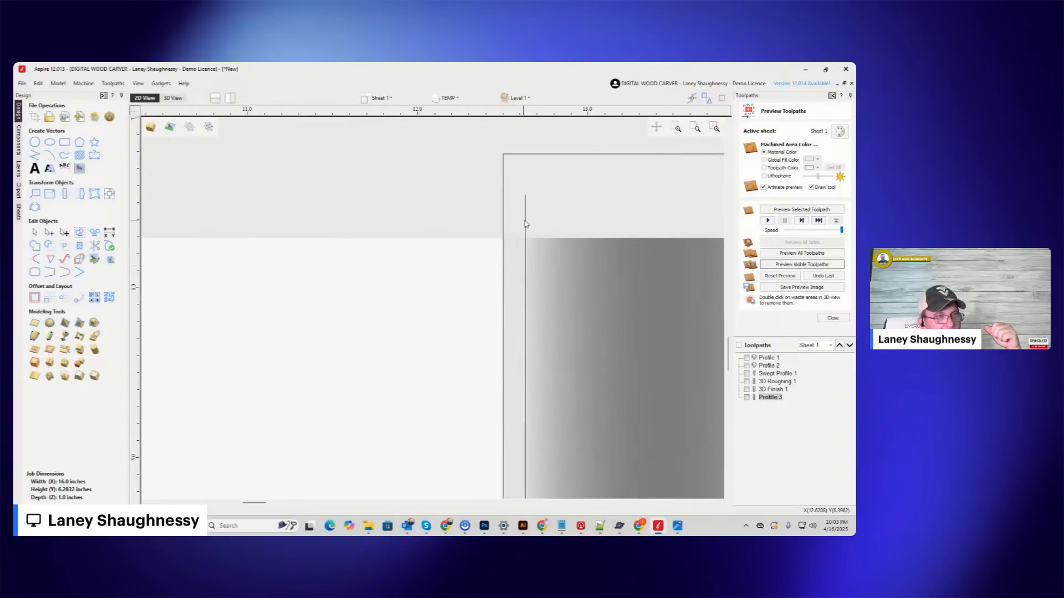
pyautogui.click(526, 224)
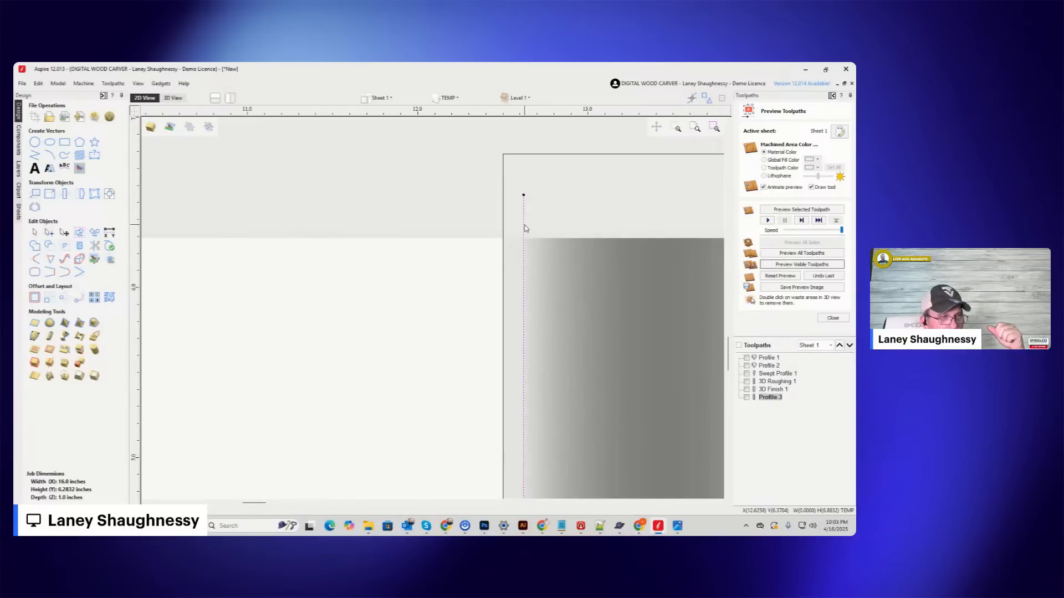
# Delete the mirrored vertical line at the left shoulder.
pyautogui.scroll(-5, 540, 228)
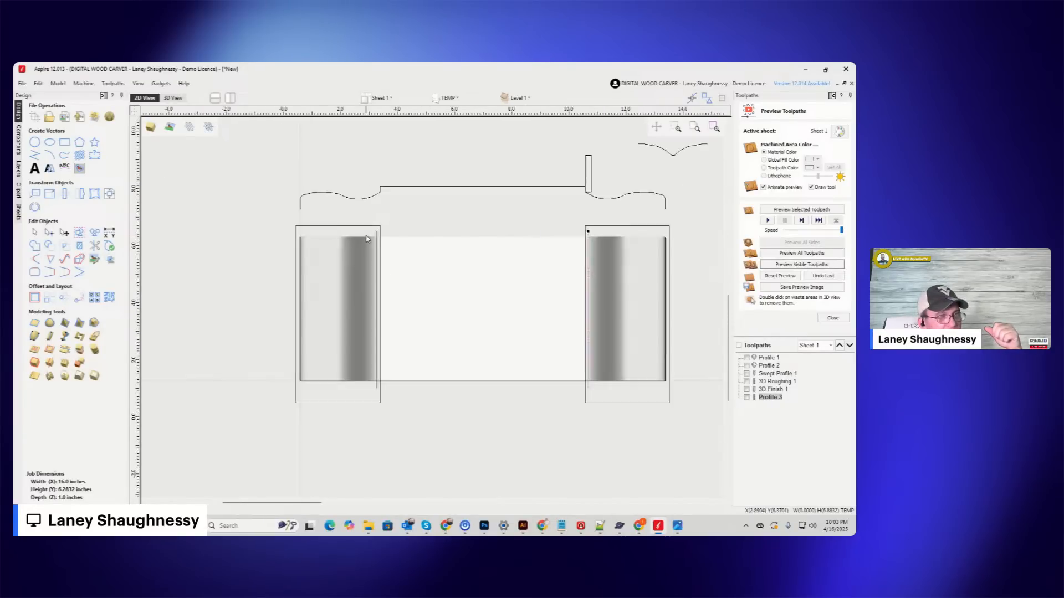
pyautogui.scroll(2, 366, 239)
pyautogui.click(386, 234)
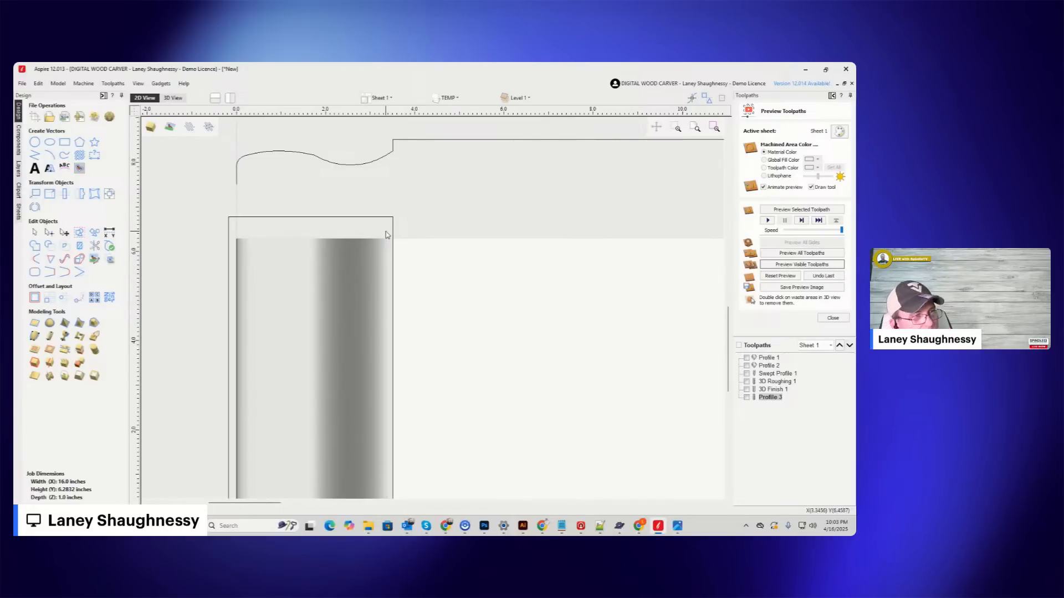
# Create a mirrored copy of the nudged right shoulder line, flipped horizontally about the job center.
pyautogui.scroll(-4, 342, 236)
pyautogui.click(530, 239)
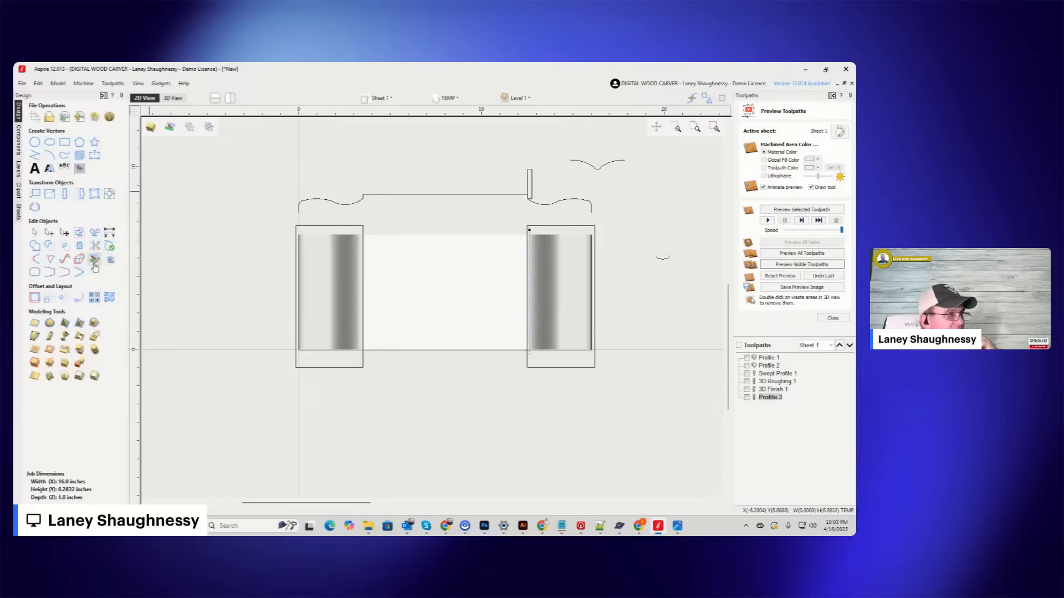
pyautogui.click(80, 194)
pyautogui.click(81, 207)
pyautogui.click(105, 282)
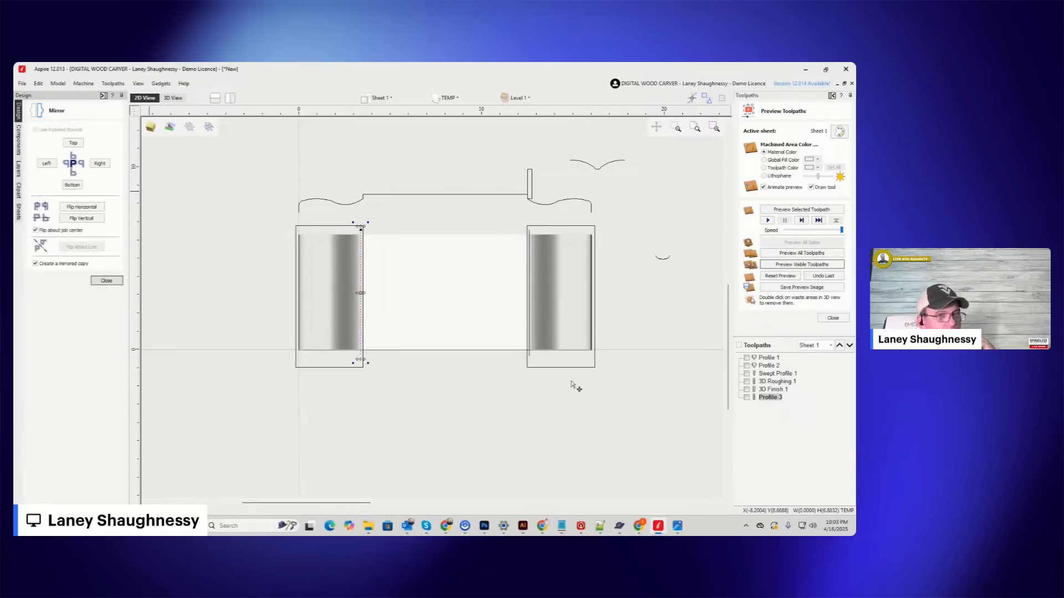
# Recalculate the Profile 3 toolpath using the vertical lines at both the left and right shoulders.
pyautogui.doubleClick(769, 398)
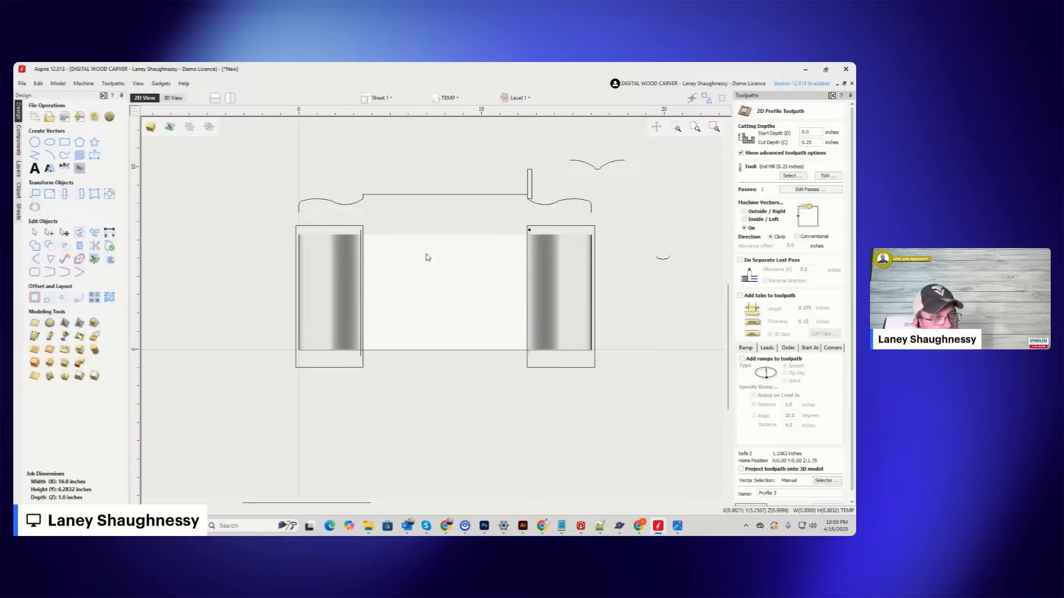
pyautogui.click(361, 237)
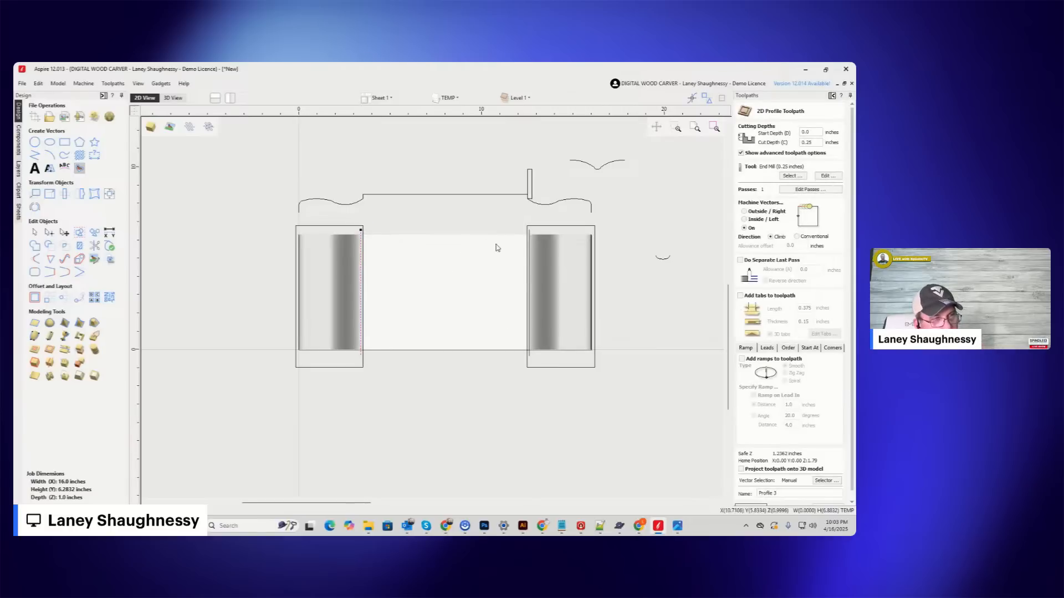
pyautogui.keyDown('shift'); pyautogui.click(529, 259); pyautogui.keyUp('shift')
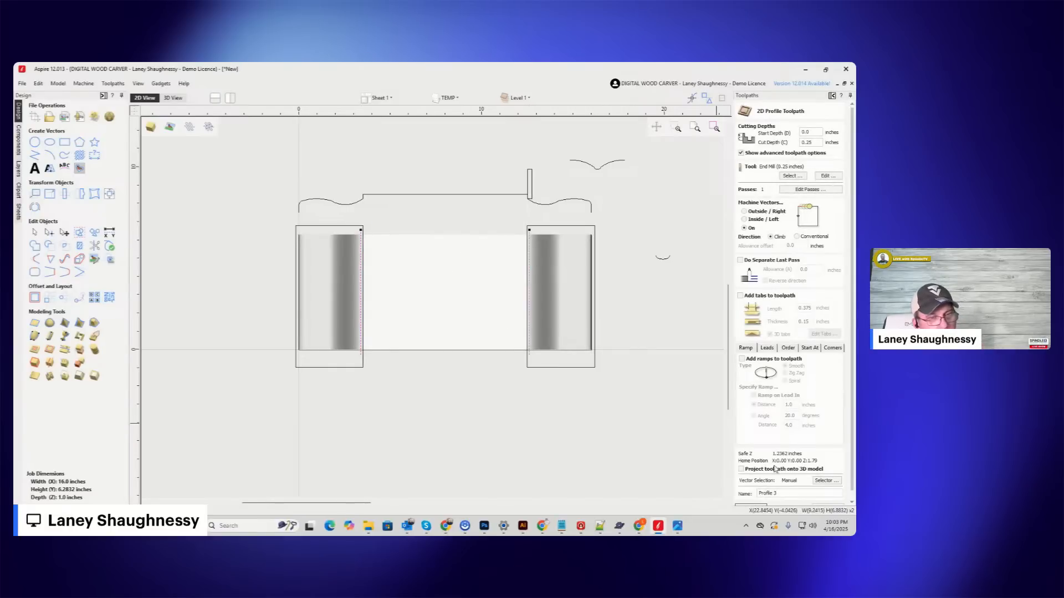
pyautogui.scroll(-1, 789, 332)
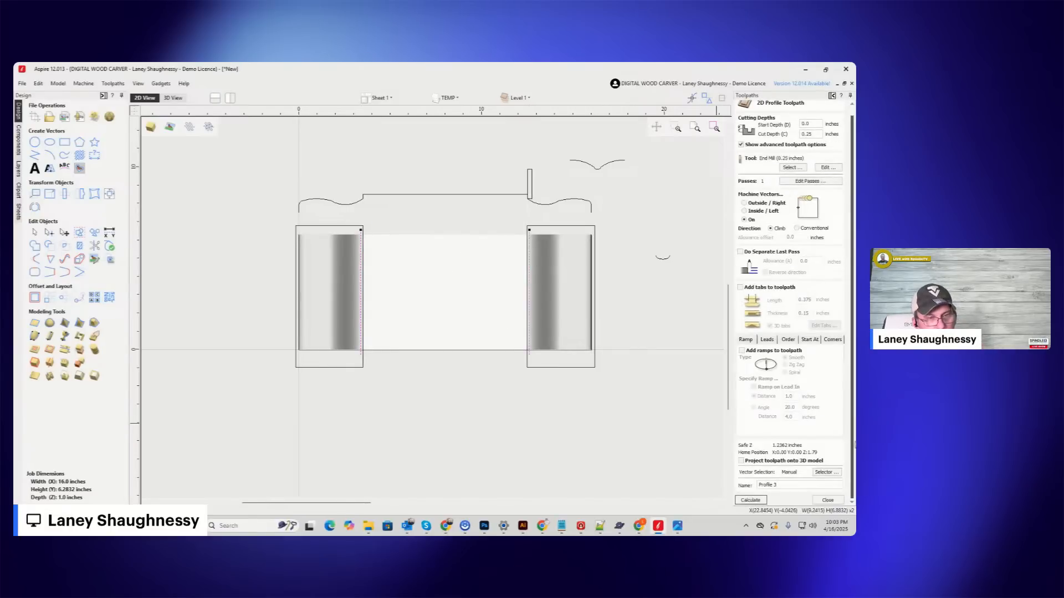
pyautogui.click(750, 501)
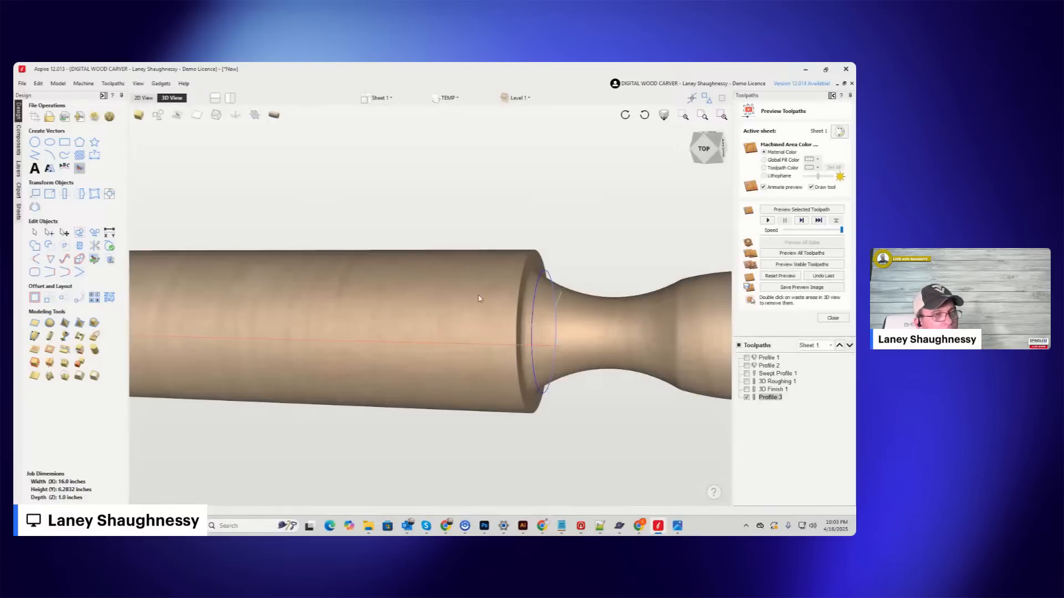
# Simulate the visible Profile 3 toolpath and inspect the right shoulder of the rolling pin up close from several angles.
pyautogui.click(766, 265)
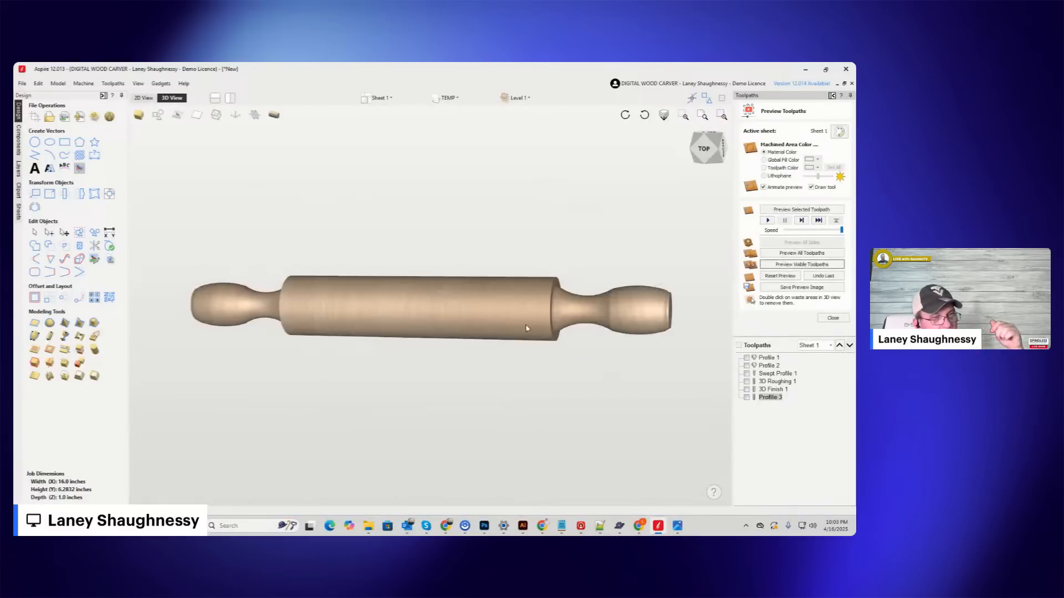
pyautogui.click(690, 159)
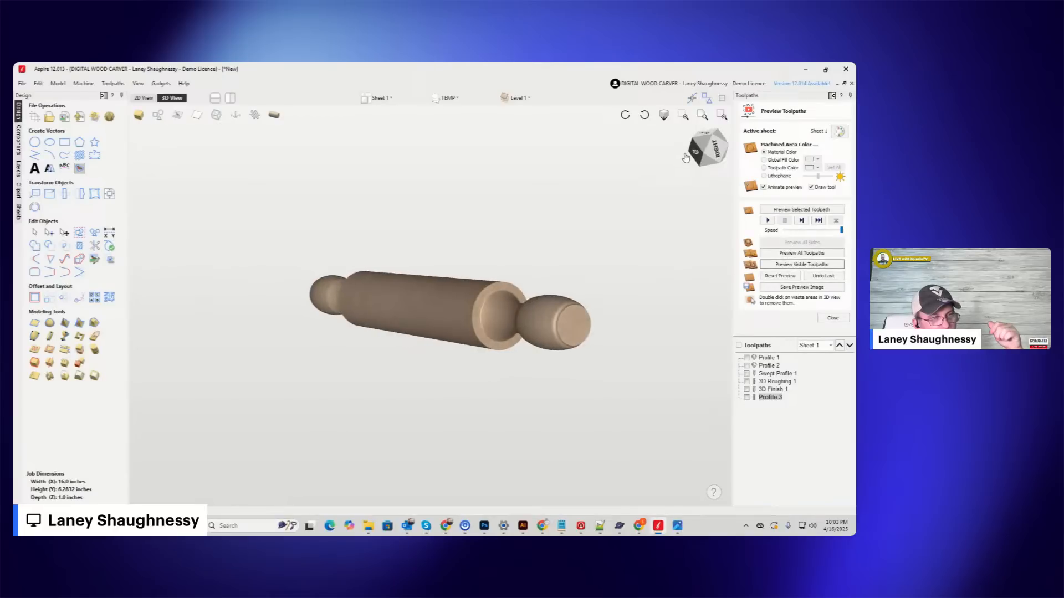
pyautogui.scroll(5, 489, 314)
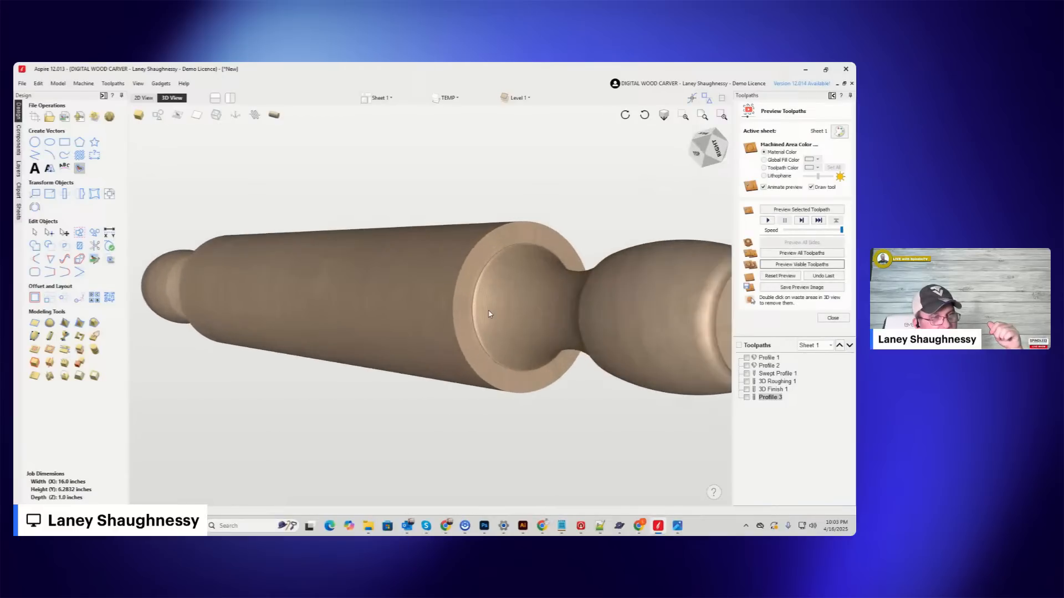
pyautogui.click(712, 150)
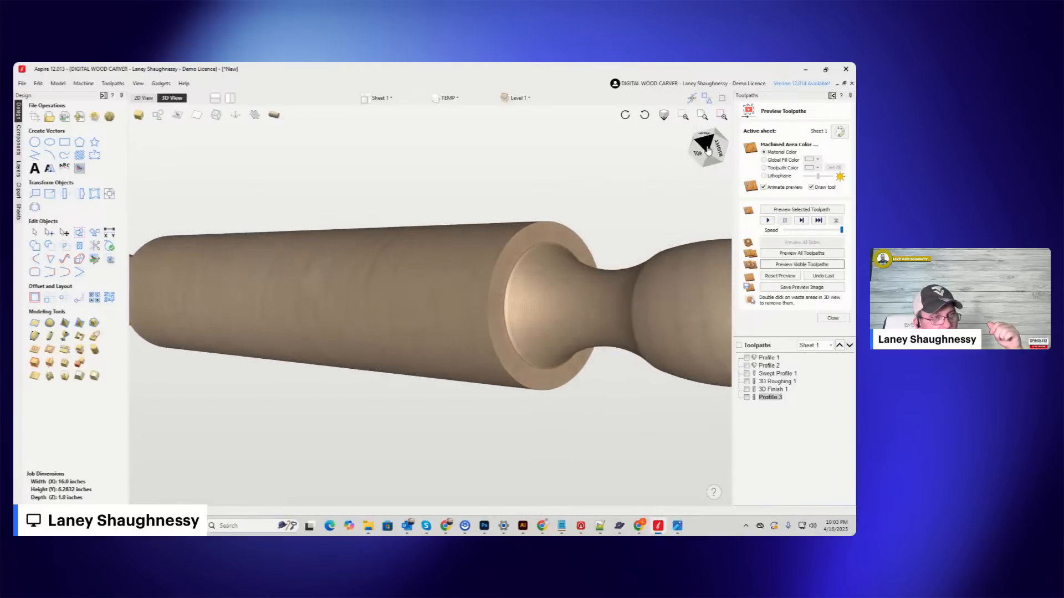
pyautogui.moveTo(714, 154); pyautogui.dragTo(711, 152)
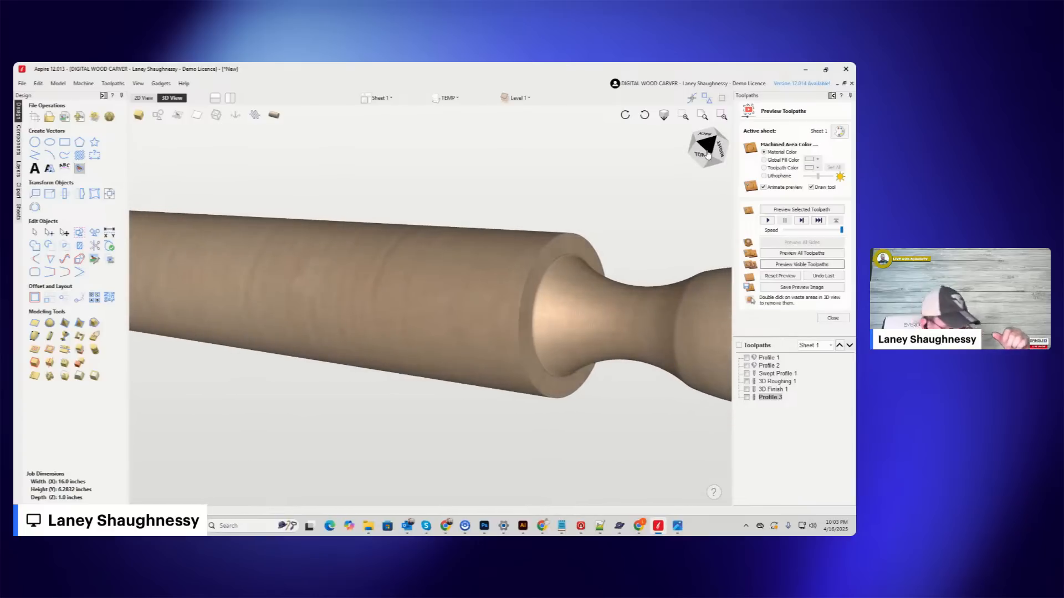
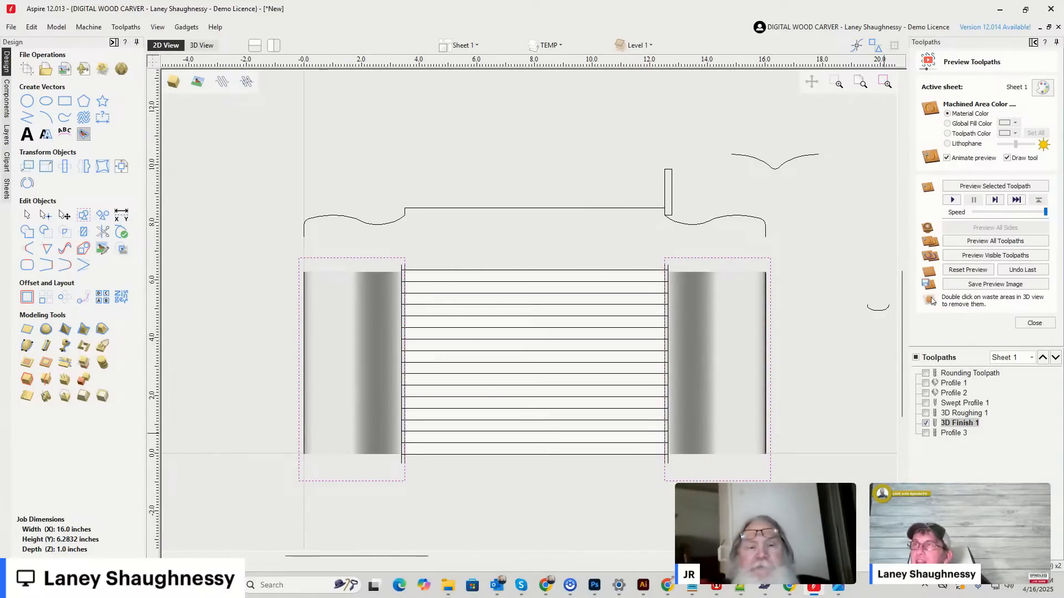
# Open the 3D Finish 1 toolpath settings and examine the boundary offset against the selected boundary vectors around both handles.
pyautogui.doubleClick(956, 424)
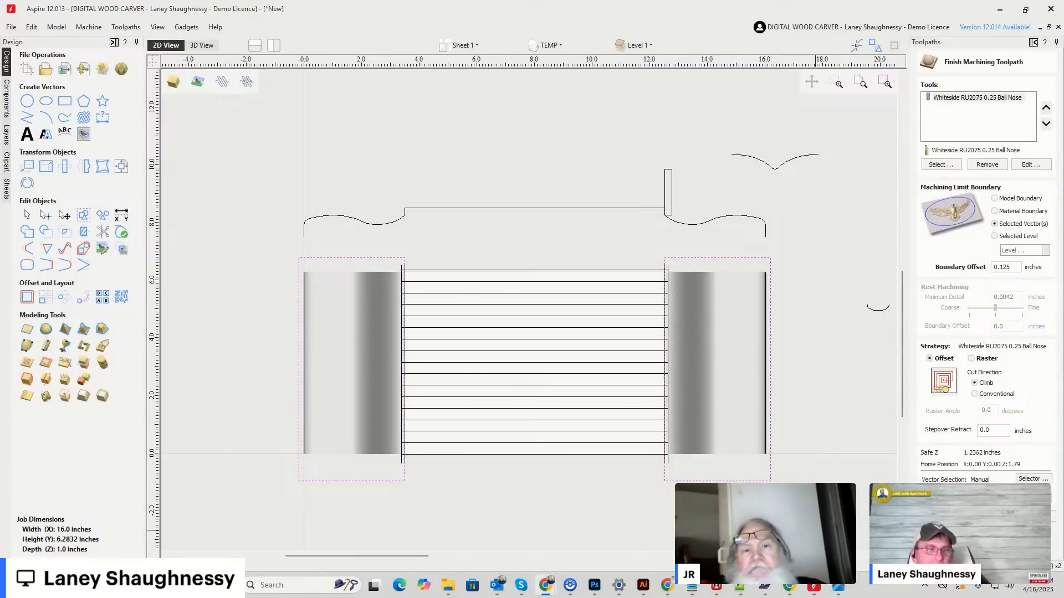
pyautogui.scroll(5, 709, 404)
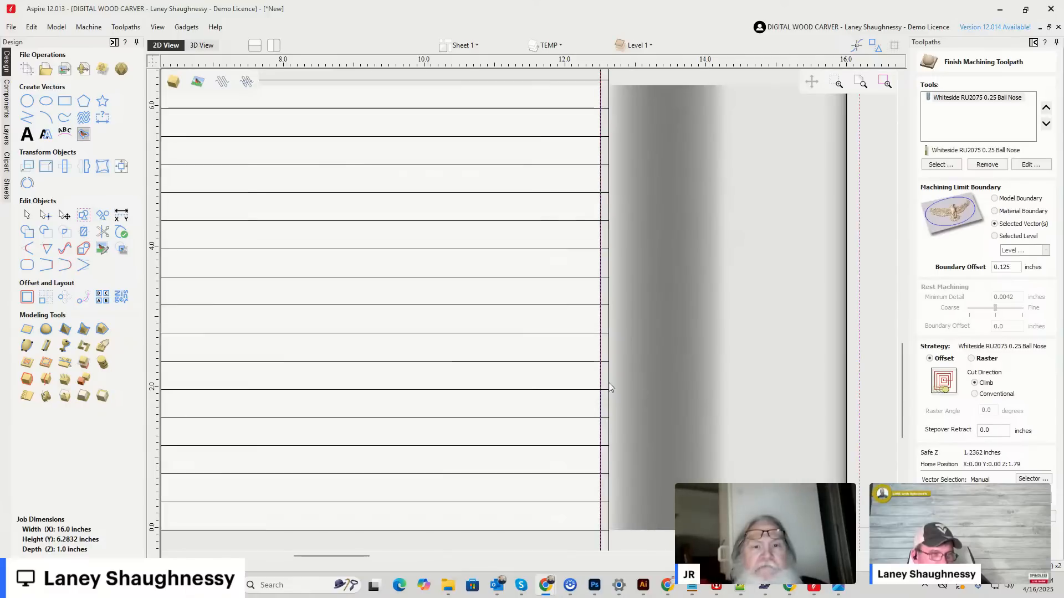
pyautogui.scroll(-5, 535, 345)
pyautogui.scroll(2, 589, 261)
pyautogui.scroll(2, 588, 261)
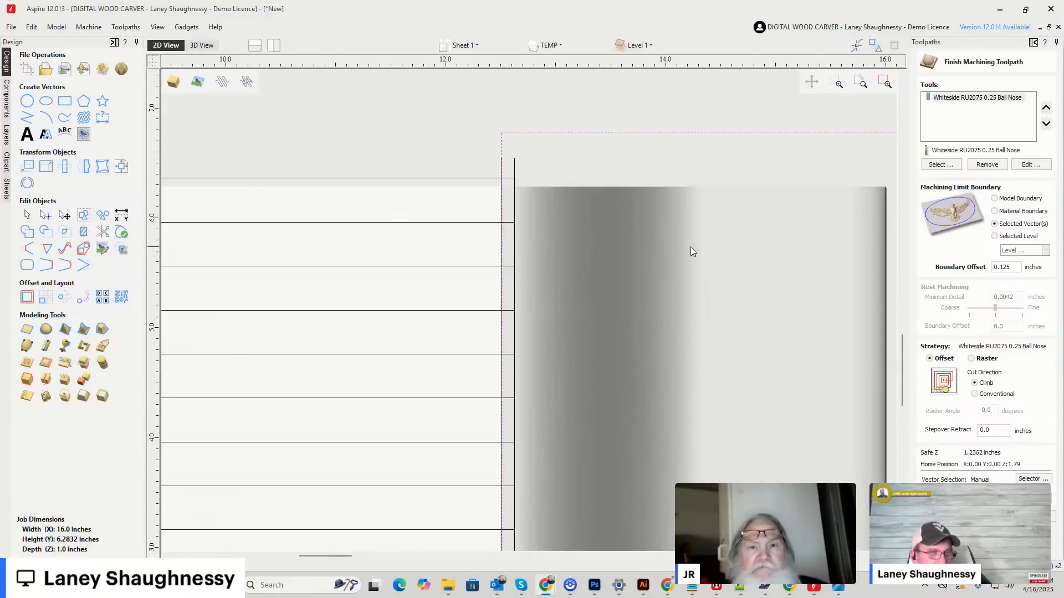
pyautogui.scroll(-4, 769, 235)
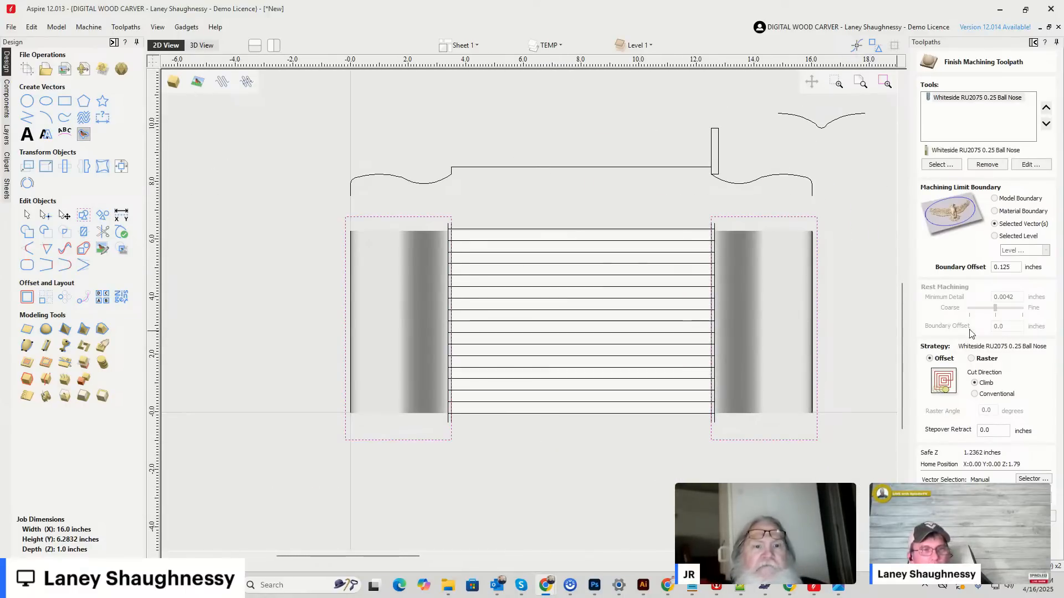
pyautogui.moveTo(1010, 266); pyautogui.dragTo(1001, 266)
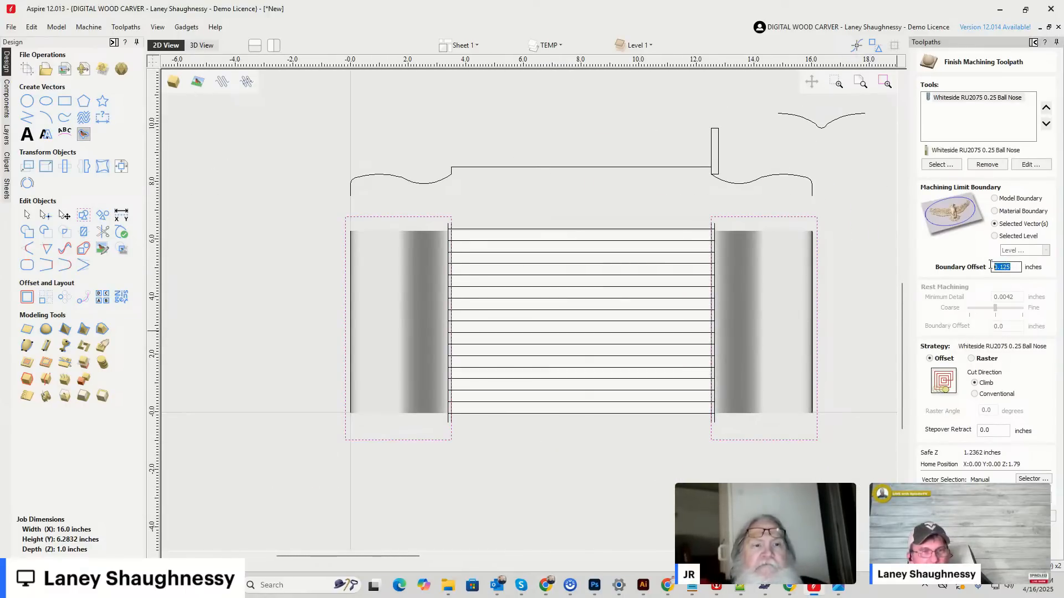
pyautogui.scroll(3, 802, 281)
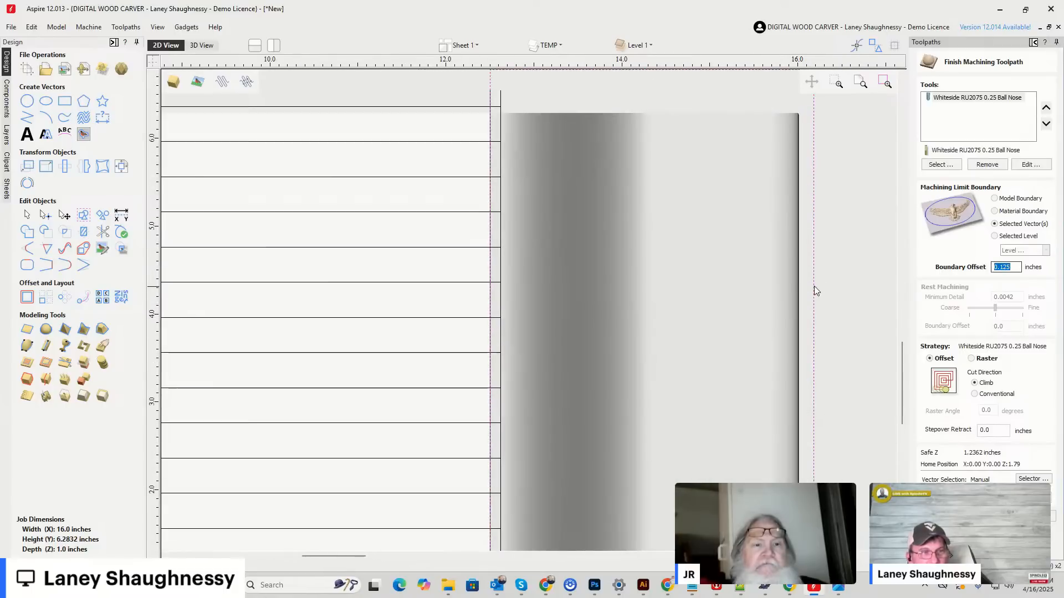
pyautogui.scroll(2, 799, 281)
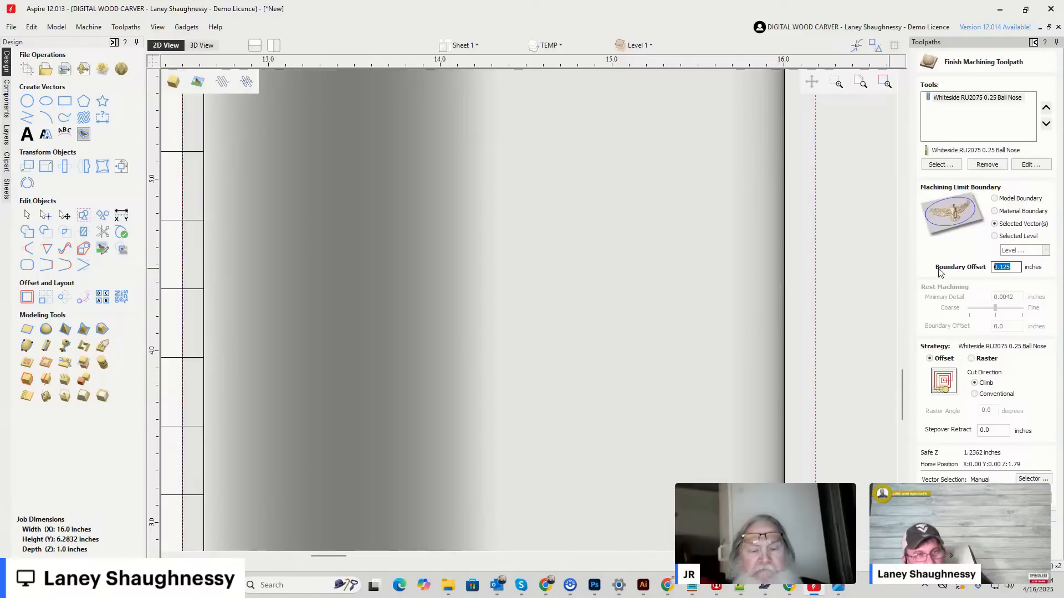
pyautogui.scroll(-3, 803, 309)
pyautogui.scroll(1, 860, 315)
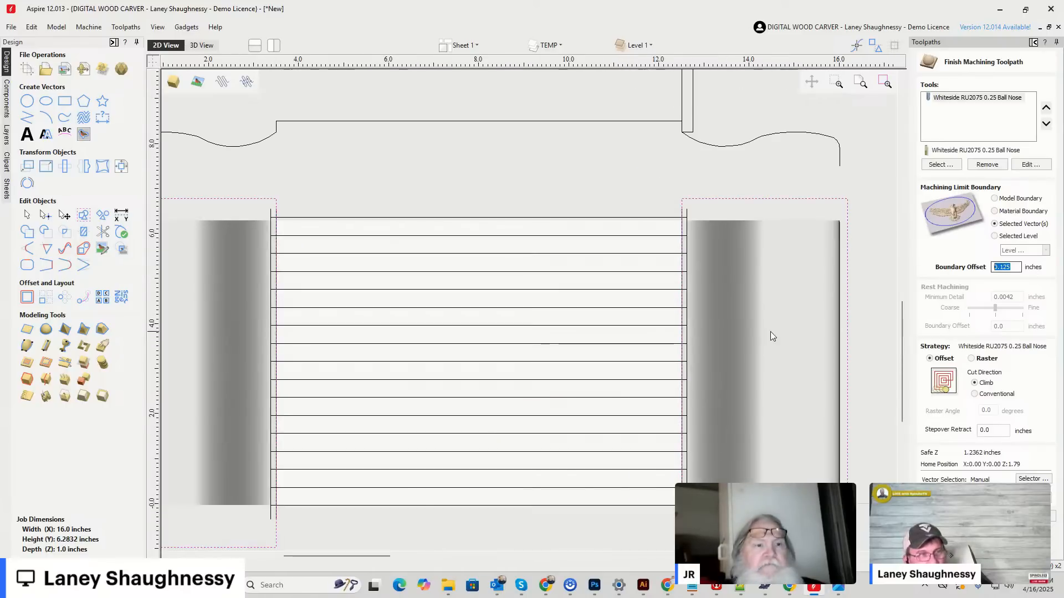
pyautogui.scroll(1, 698, 302)
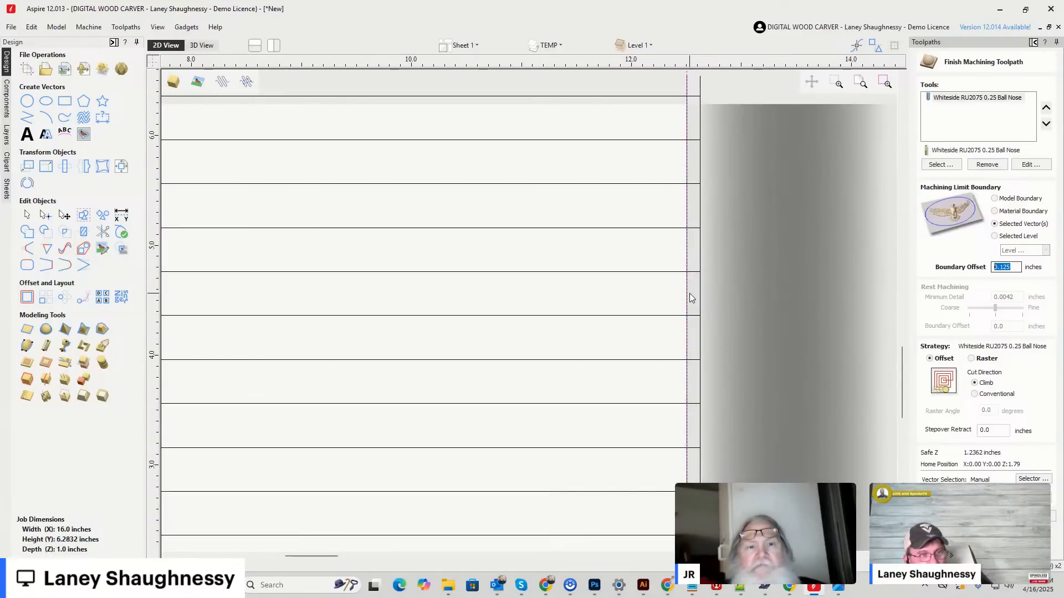
pyautogui.scroll(-2, 687, 304)
pyautogui.scroll(-1, 681, 312)
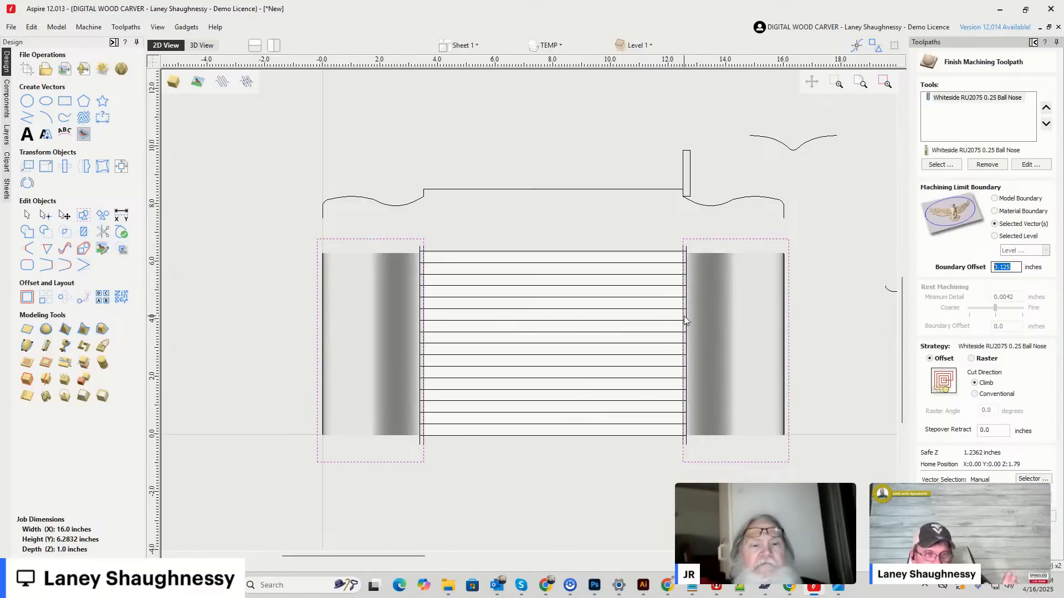
# Recalculate the 3D Finish 1 toolpath and inspect its passes at the shoulder between handle and roller.
pyautogui.click(953, 516)
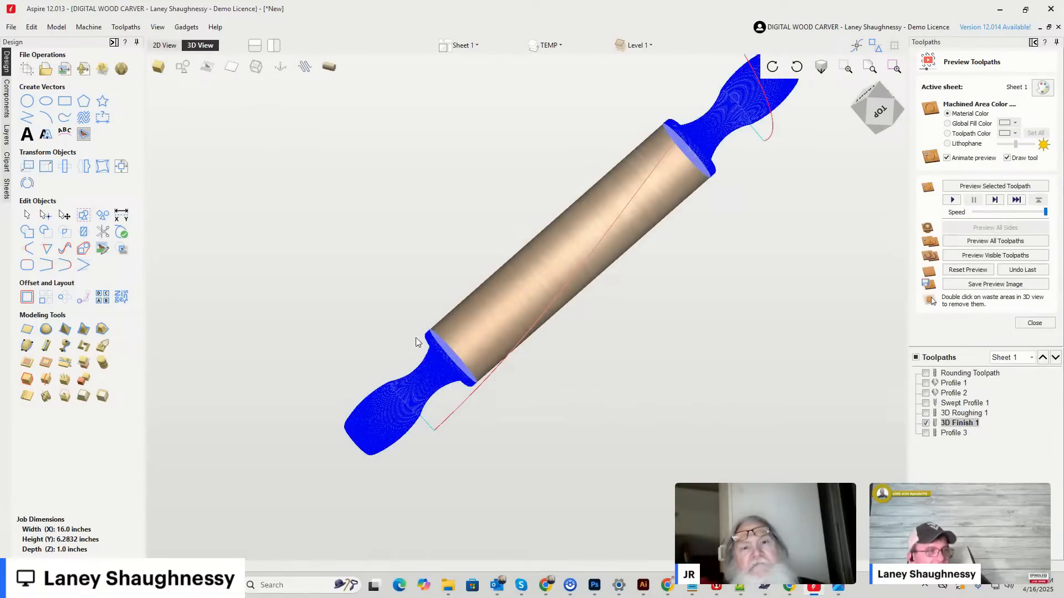
pyautogui.scroll(3, 429, 358)
pyautogui.scroll(3, 436, 373)
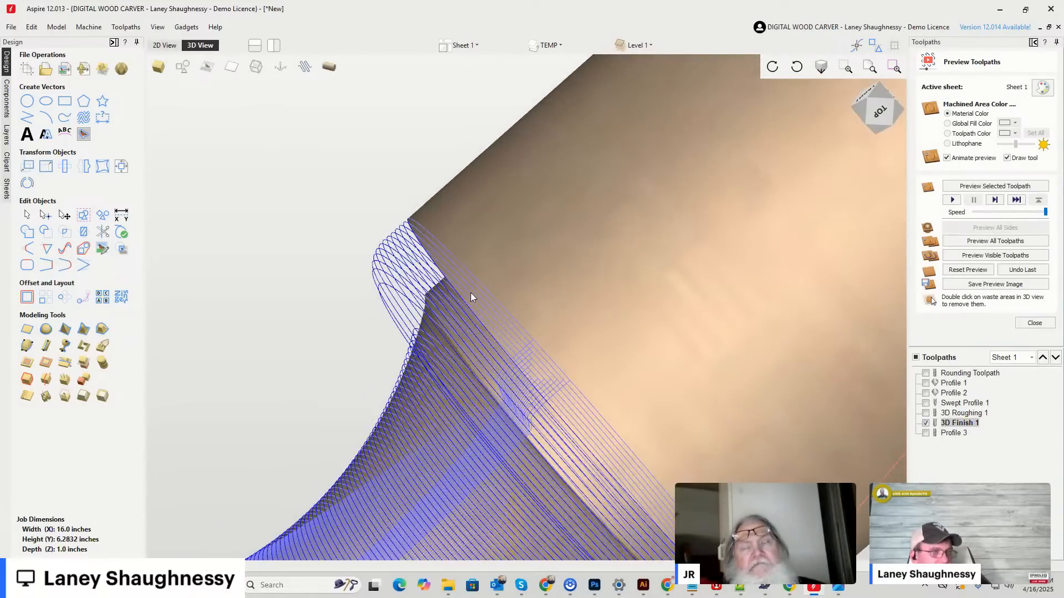
# Reset the toolpath preview to uncut stock and simulate only the Rounding Toolpath, viewed from the stock's end.
pyautogui.click(1022, 271)
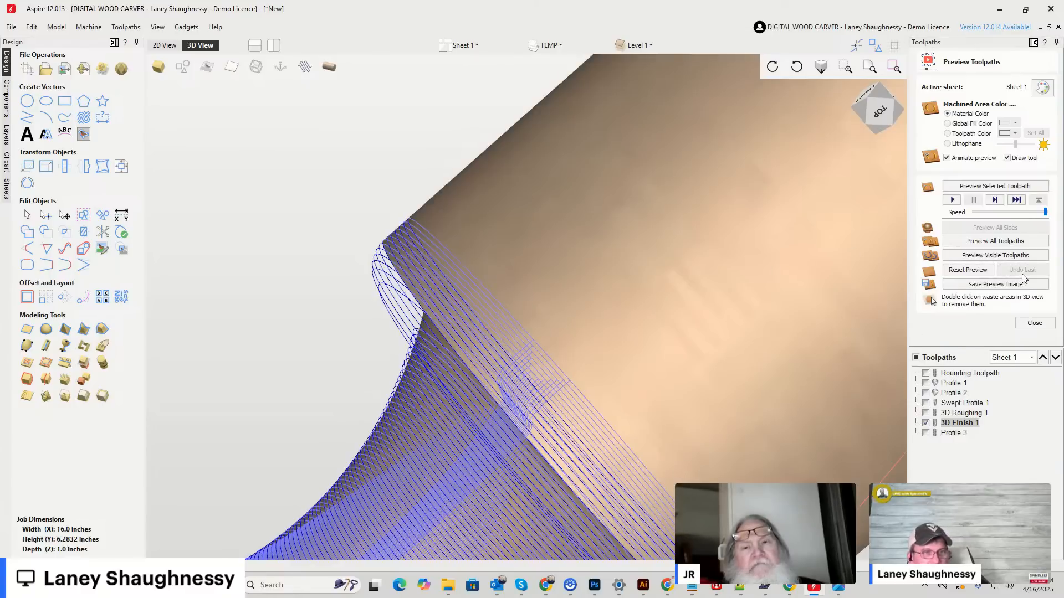
pyautogui.click(968, 270)
pyautogui.scroll(-10, 807, 285)
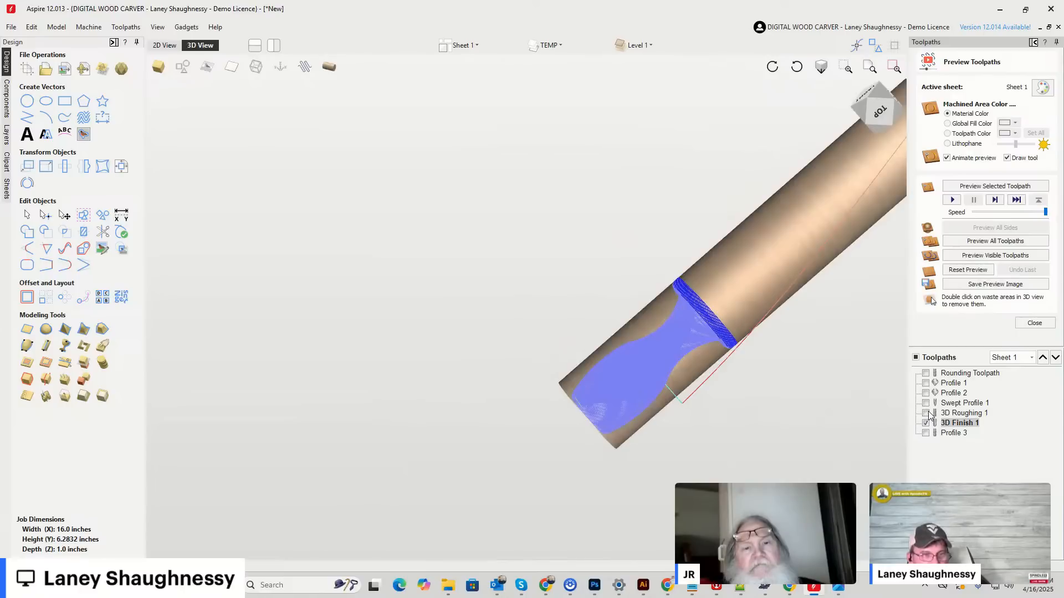
pyautogui.click(926, 374)
pyautogui.scroll(-2, 727, 382)
pyautogui.click(926, 424)
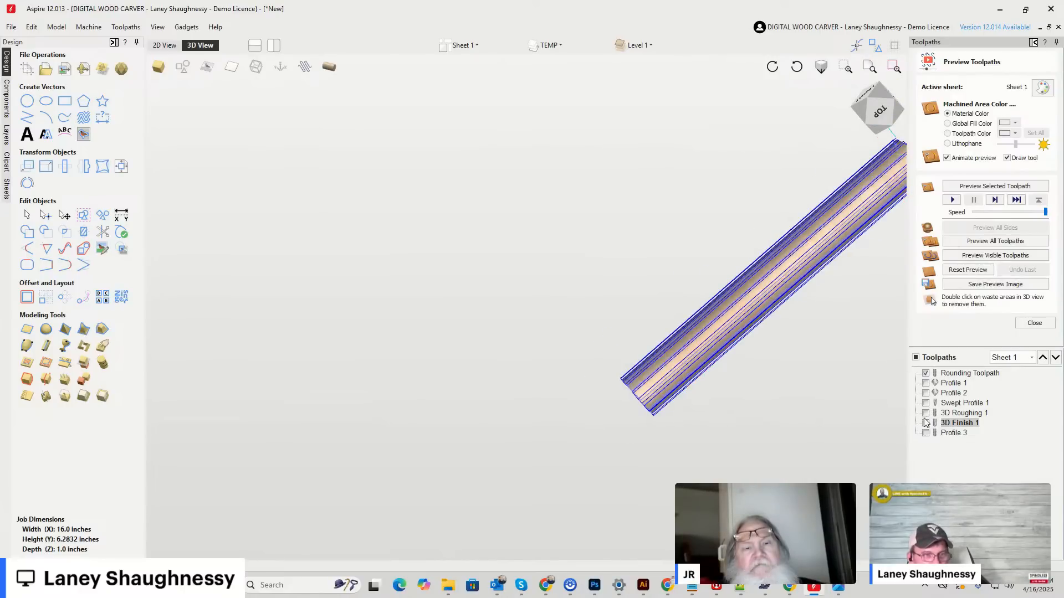
pyautogui.moveTo(878, 117); pyautogui.dragTo(892, 86)
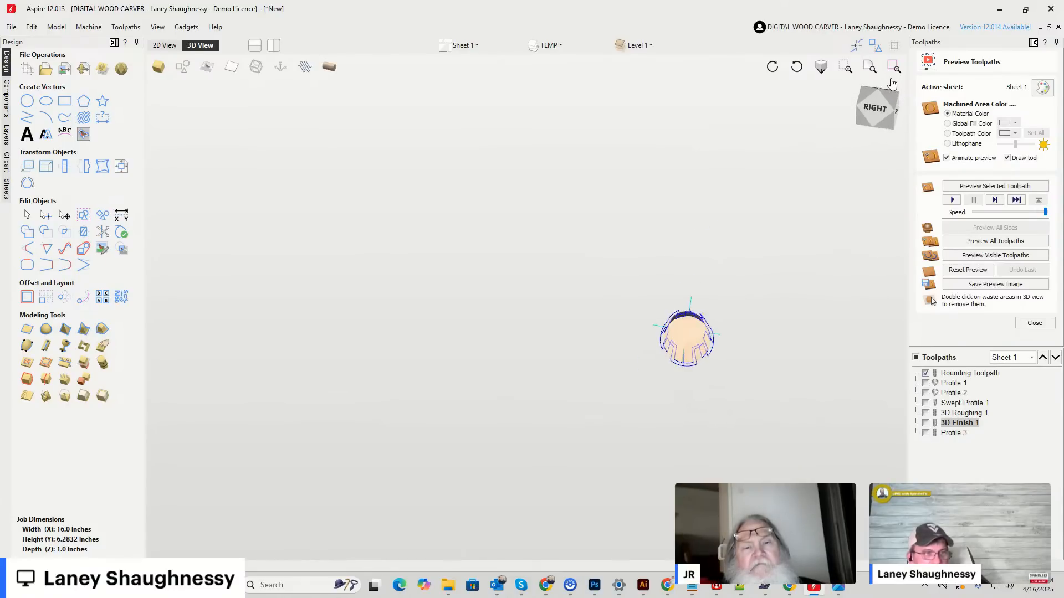
pyautogui.scroll(3, 726, 295)
pyautogui.scroll(3, 651, 413)
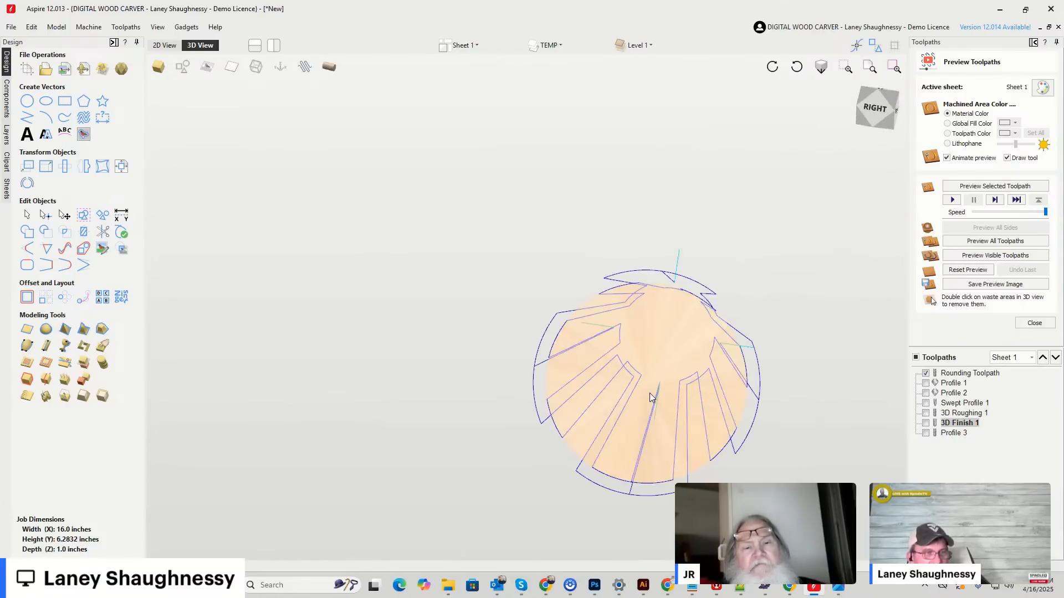
pyautogui.click(969, 259)
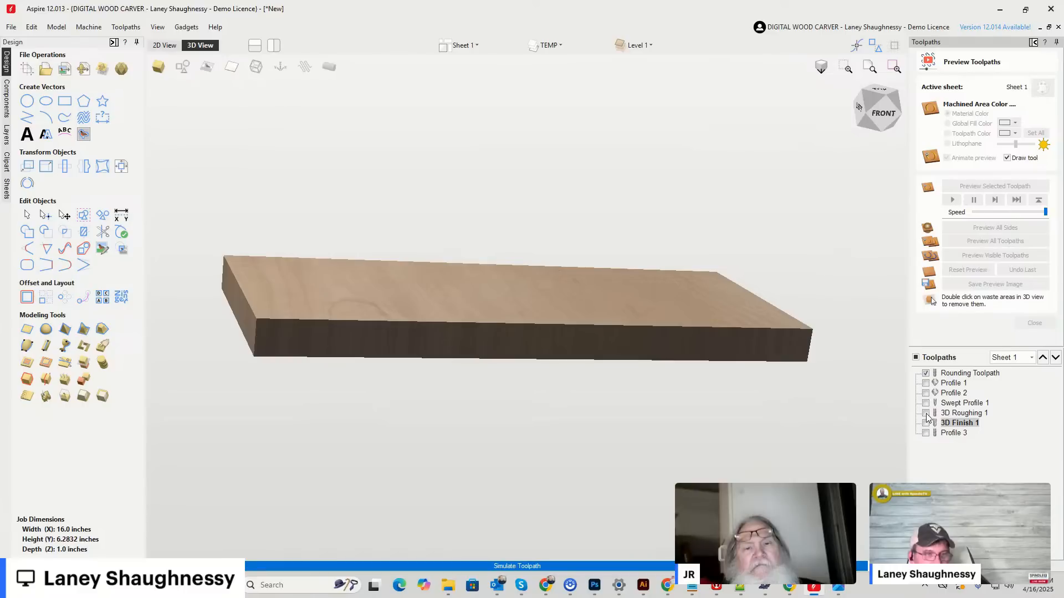
# Move Profile 3 ahead of 3D Finish 1 in the toolpath order and simulate 3D Roughing 1 together with Profile 3.
pyautogui.click(954, 436)
pyautogui.click(1043, 358)
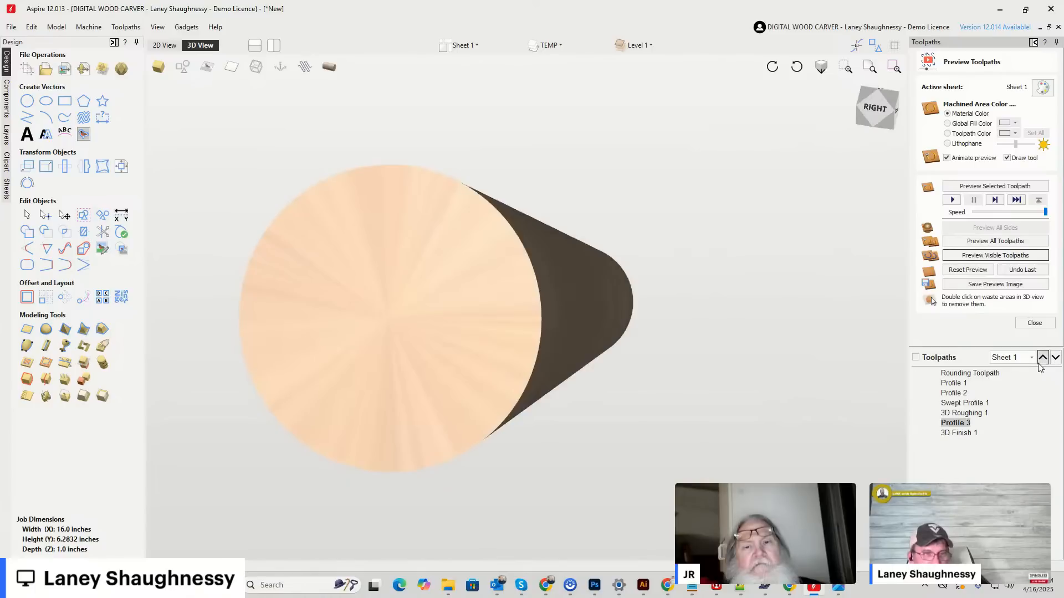
pyautogui.click(925, 413)
pyautogui.click(926, 423)
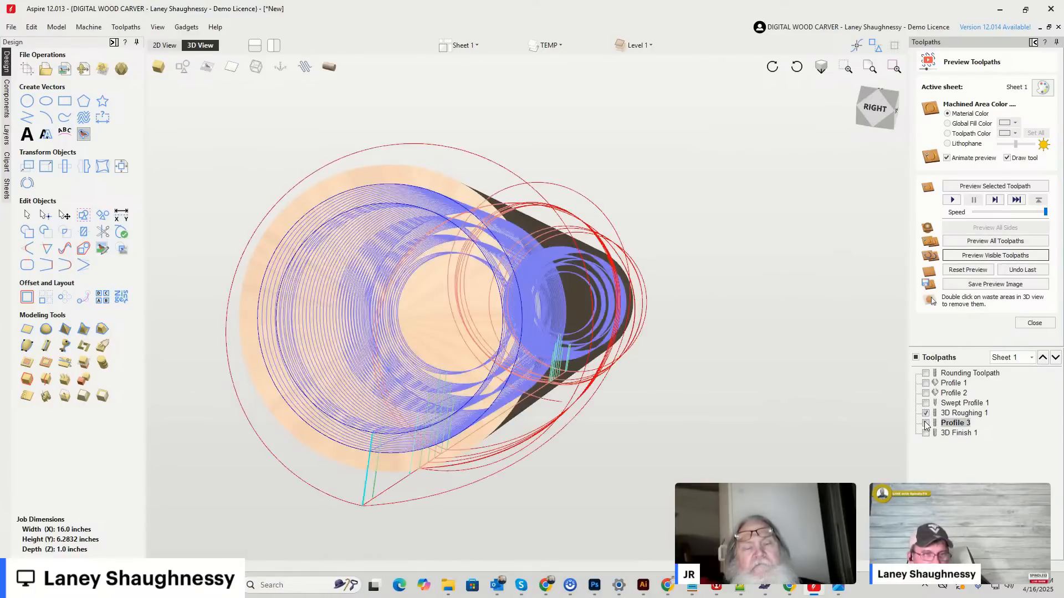
pyautogui.click(976, 257)
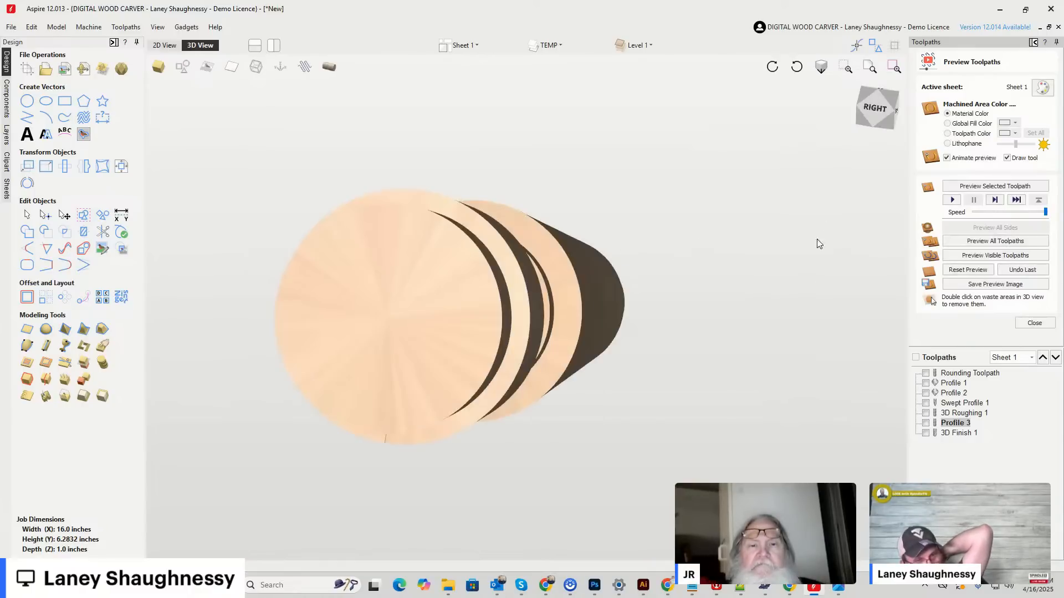
# Simulate the 3D Finish 1 toolpath and inspect the carved rolling pin from several angles.
pyautogui.click(976, 258)
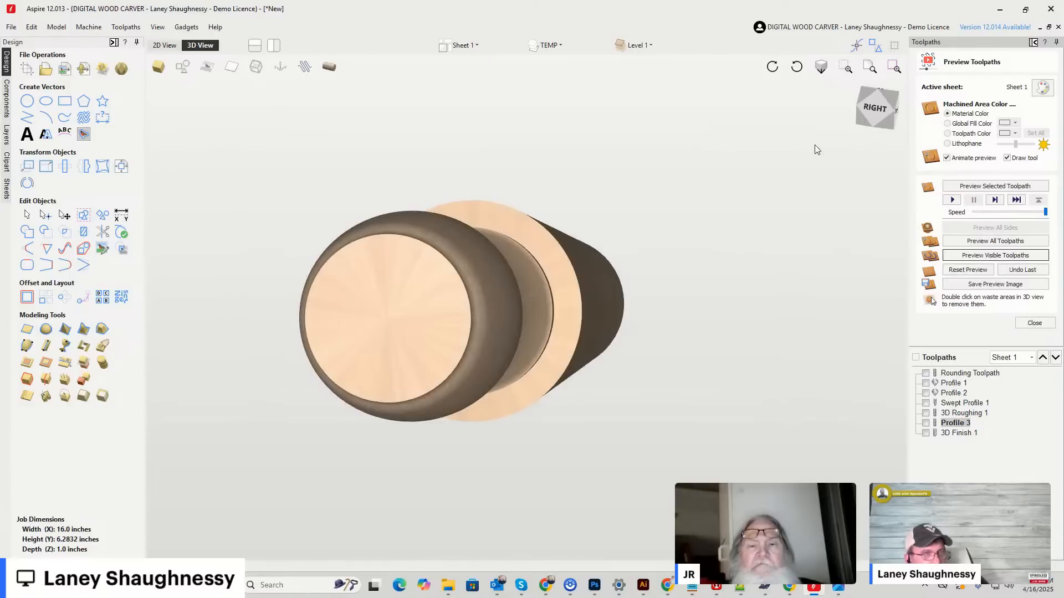
pyautogui.click(885, 123)
pyautogui.click(870, 131)
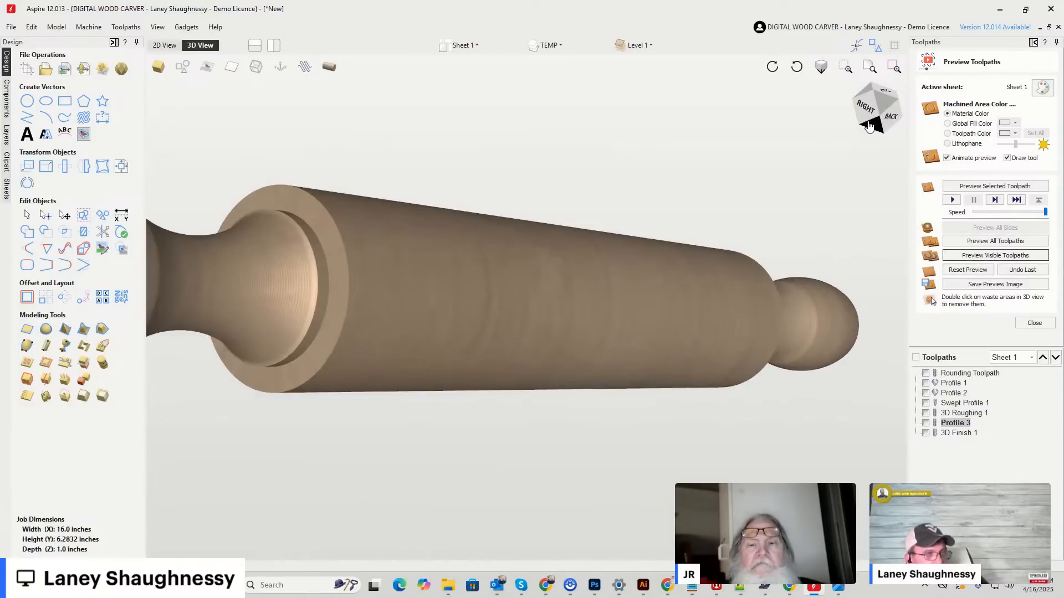
pyautogui.scroll(-3, 626, 312)
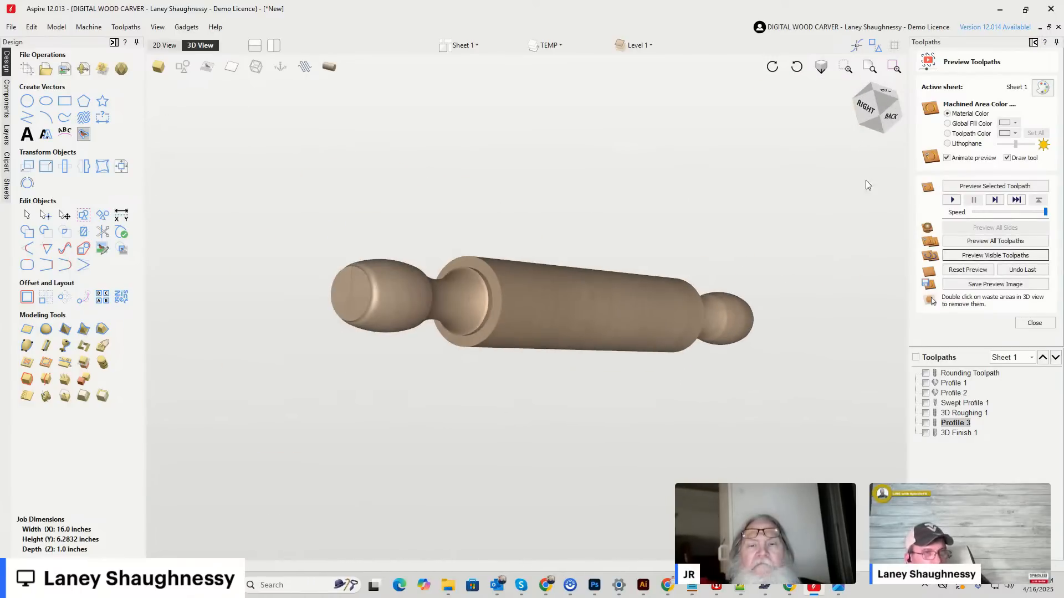
pyautogui.moveTo(899, 104)
pyautogui.mouseDown()
pyautogui.moveTo(856, 115)
pyautogui.moveTo(967, 100)
pyautogui.moveTo(891, 118)
pyautogui.moveTo(887, 107)
pyautogui.mouseUp()
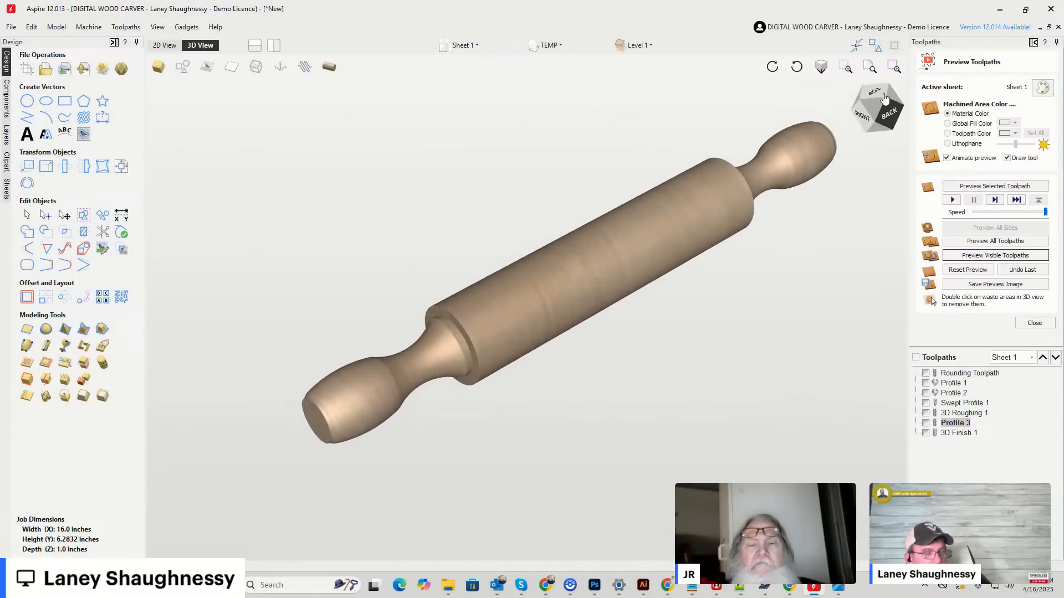
# Show only 3D Roughing 1, Profile 3 and 3D Finish 1, and check their estimated machining times in the toolpaths summary.
pyautogui.click(926, 373)
pyautogui.click(926, 373)
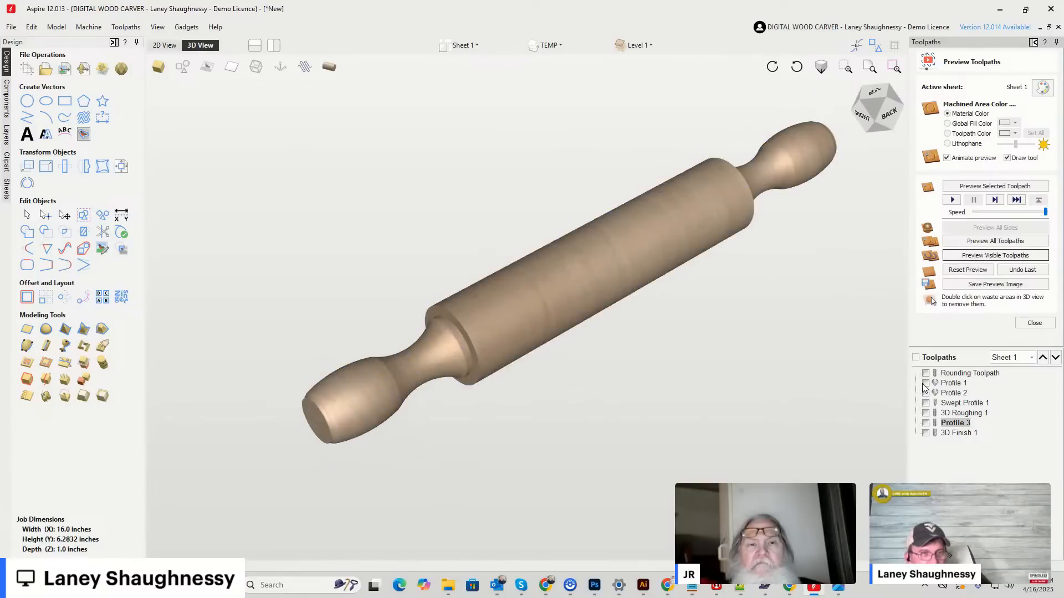
pyautogui.click(926, 414)
pyautogui.click(926, 423)
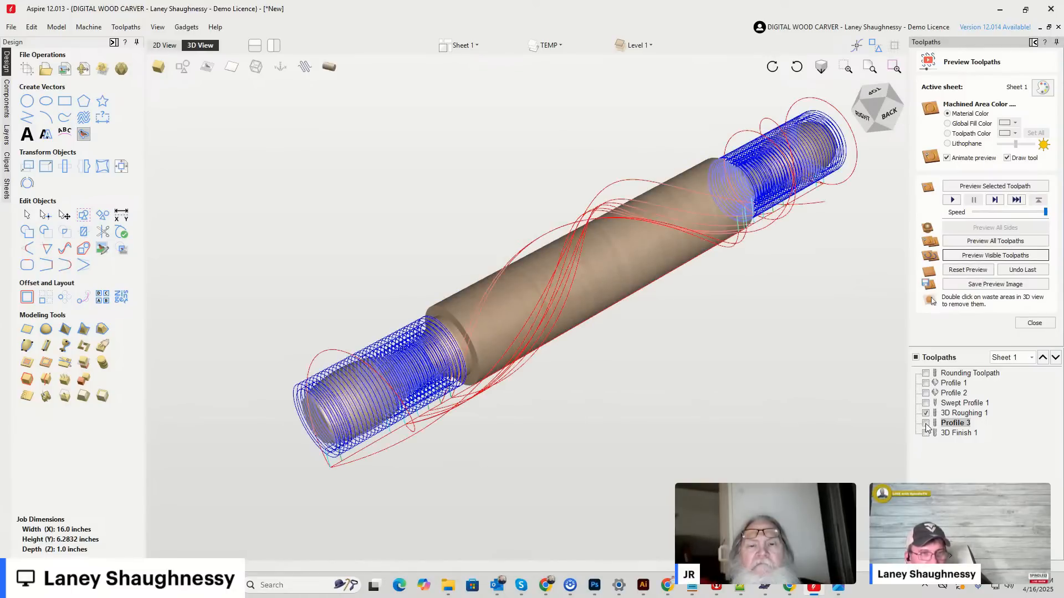
pyautogui.click(926, 433)
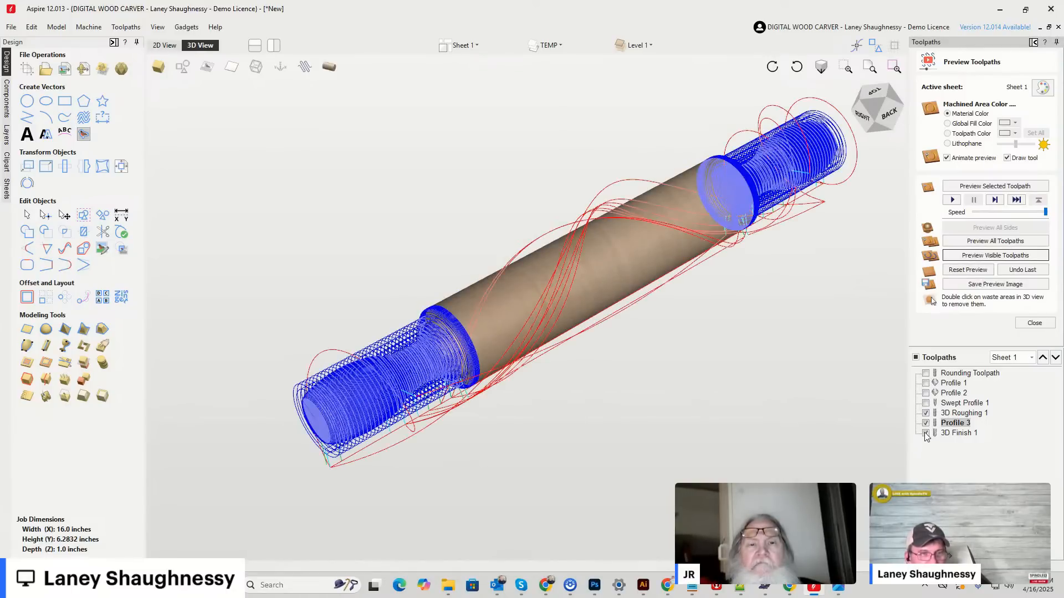
pyautogui.click(1033, 323)
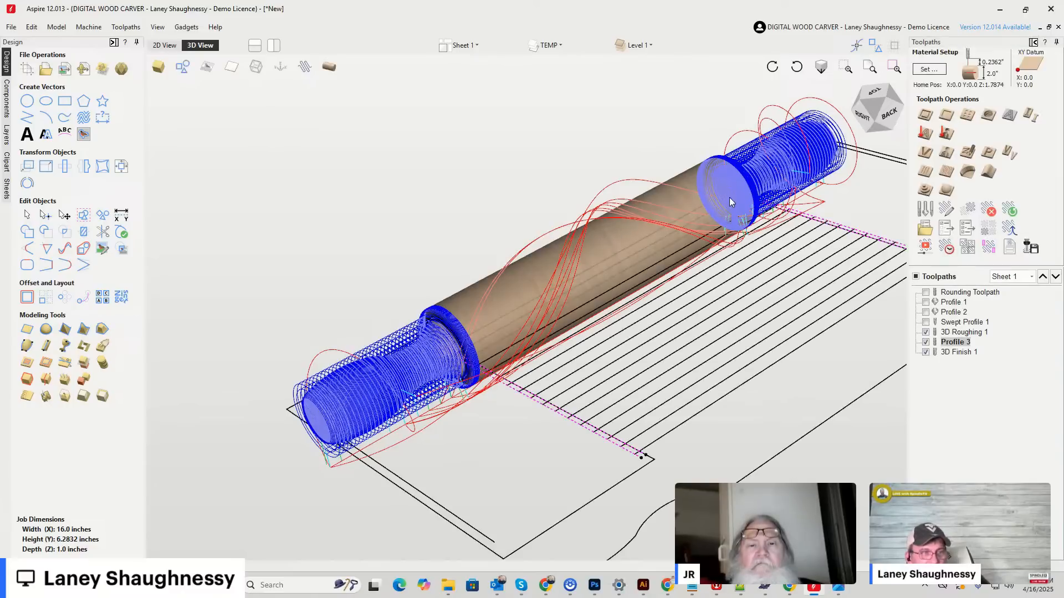
pyautogui.click(947, 248)
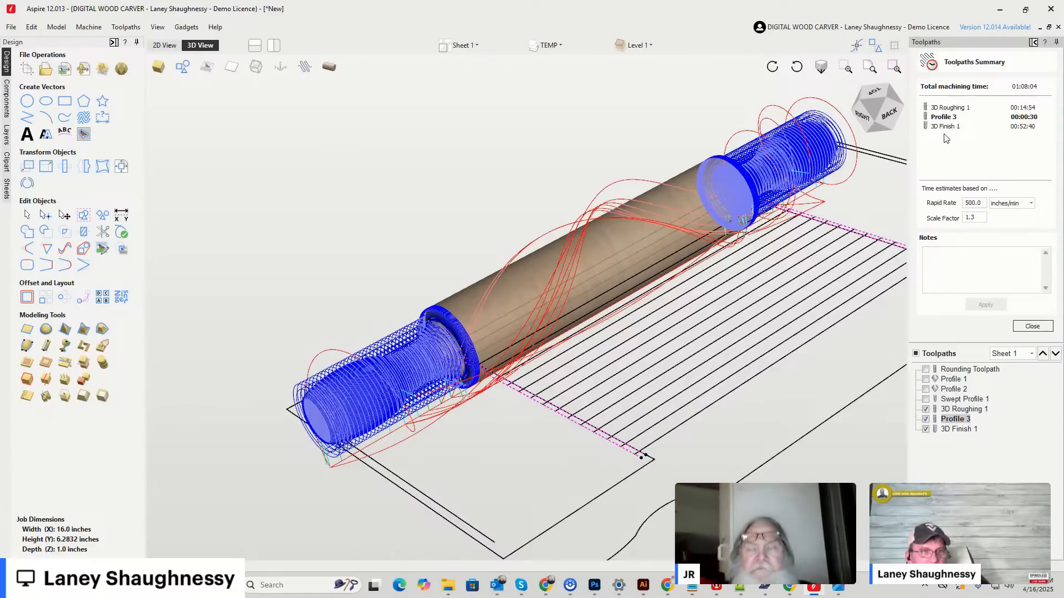
# Create a second 3D finish toolpath with the Whiteside RU2075 0.25 Ball Nose, using Model Boundary as the machining limit.
pyautogui.click(166, 45)
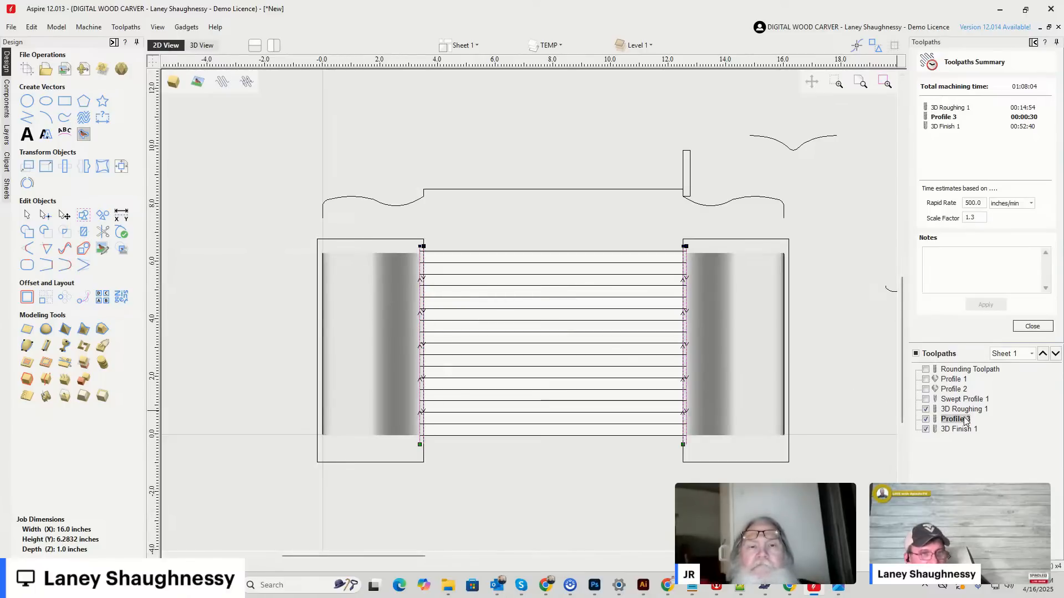
pyautogui.click(1032, 327)
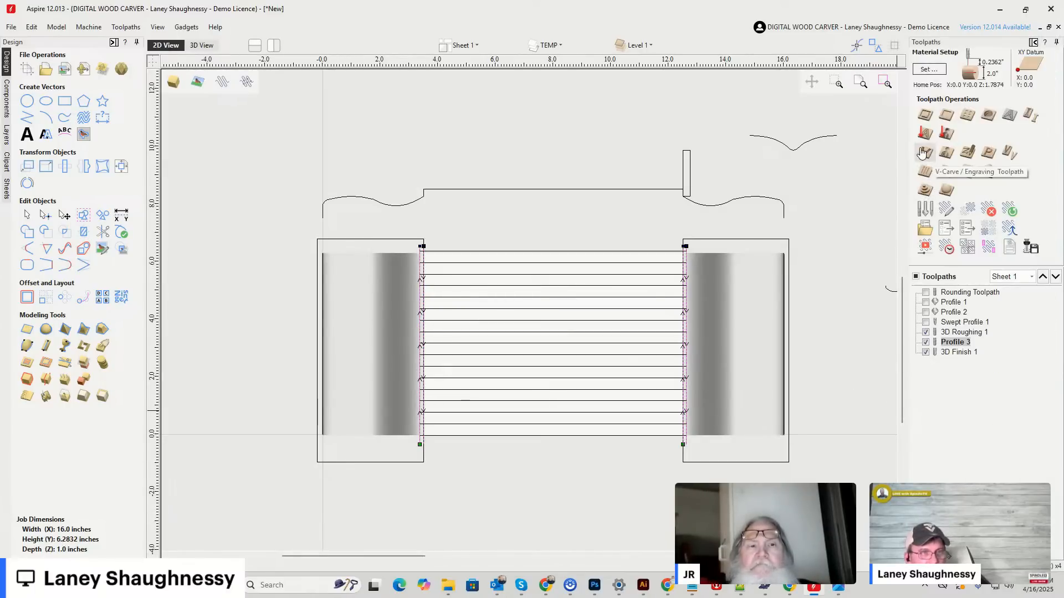
pyautogui.click(946, 192)
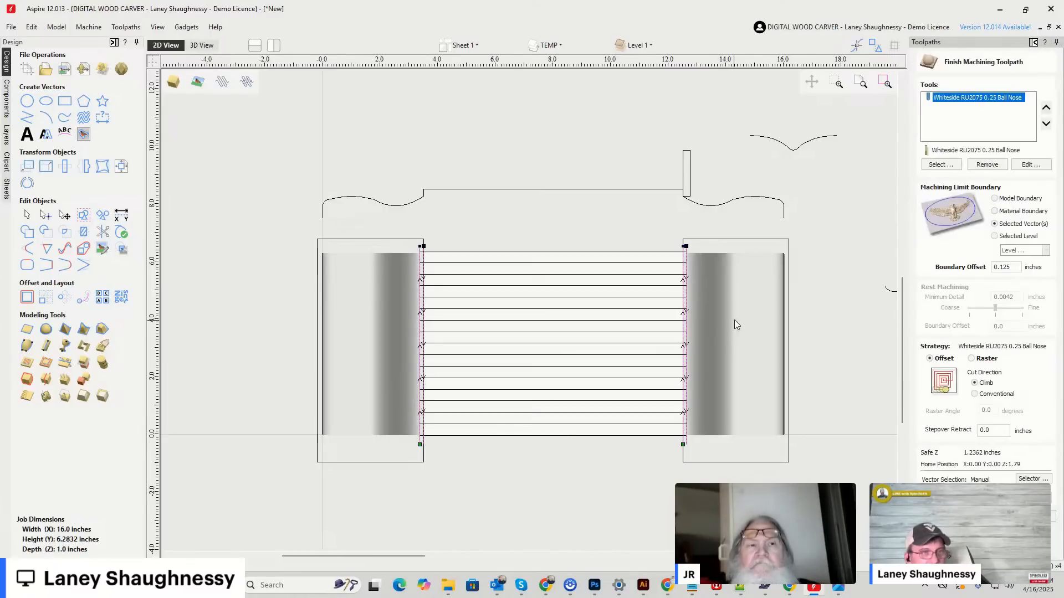
pyautogui.click(995, 198)
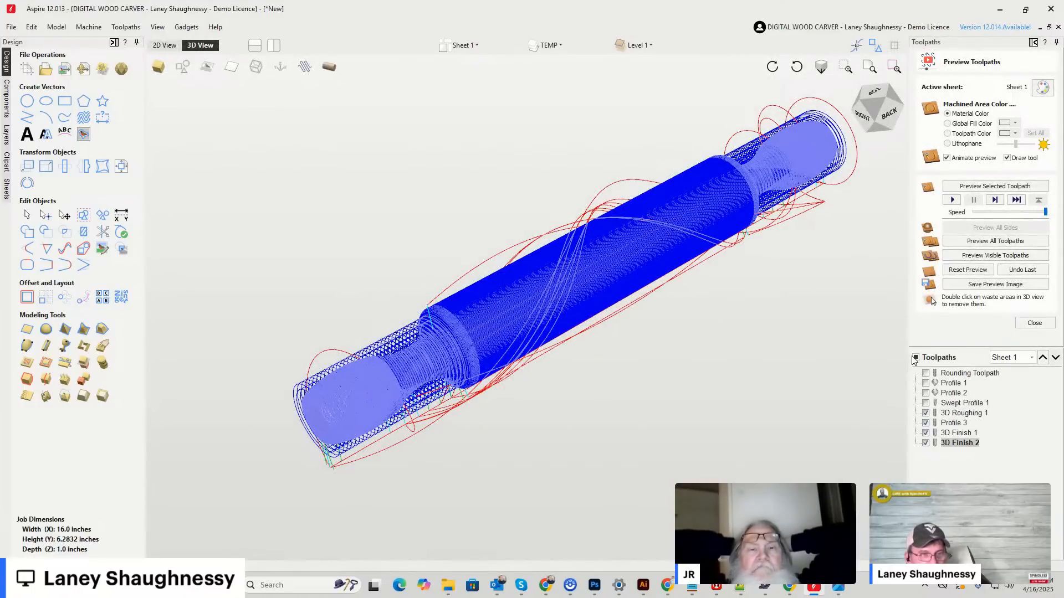
pyautogui.click(926, 443)
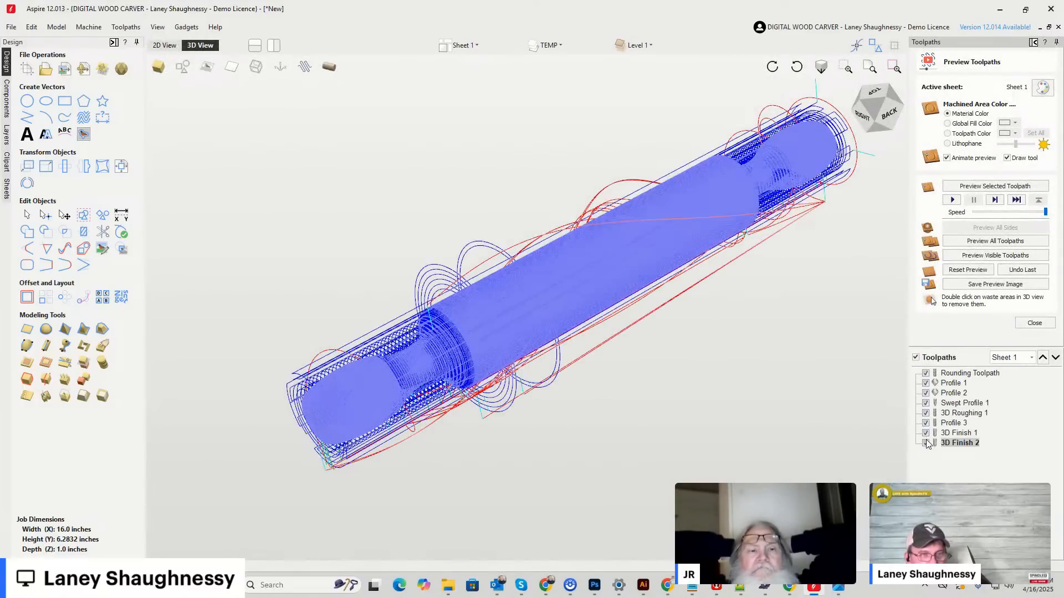
# Show only the 3D Roughing 1, Profile 3 and 3D Finish 2 toolpaths, hiding all the others.
pyautogui.click(925, 442)
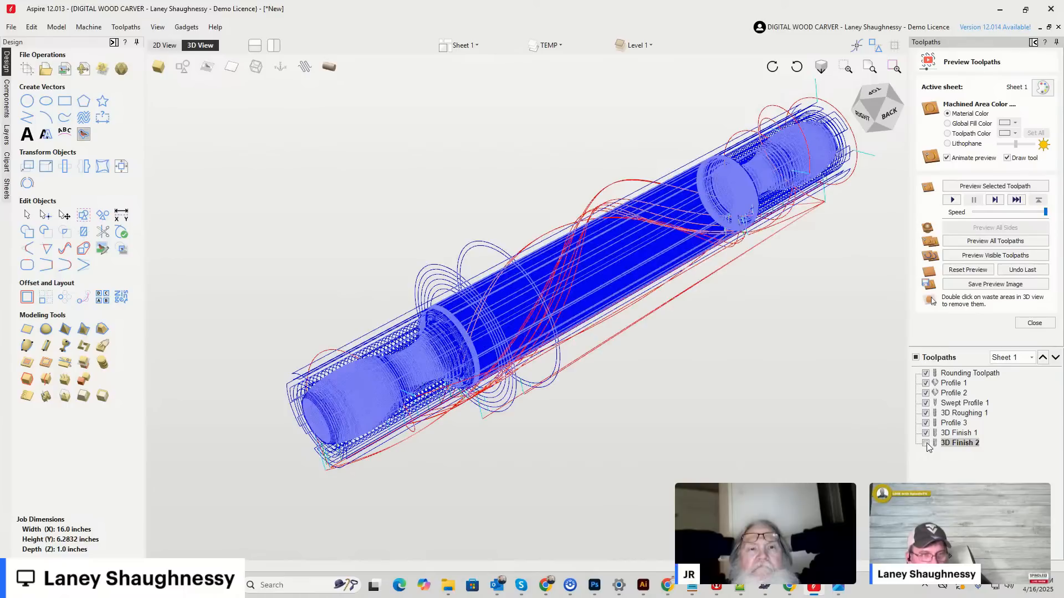
pyautogui.click(926, 443)
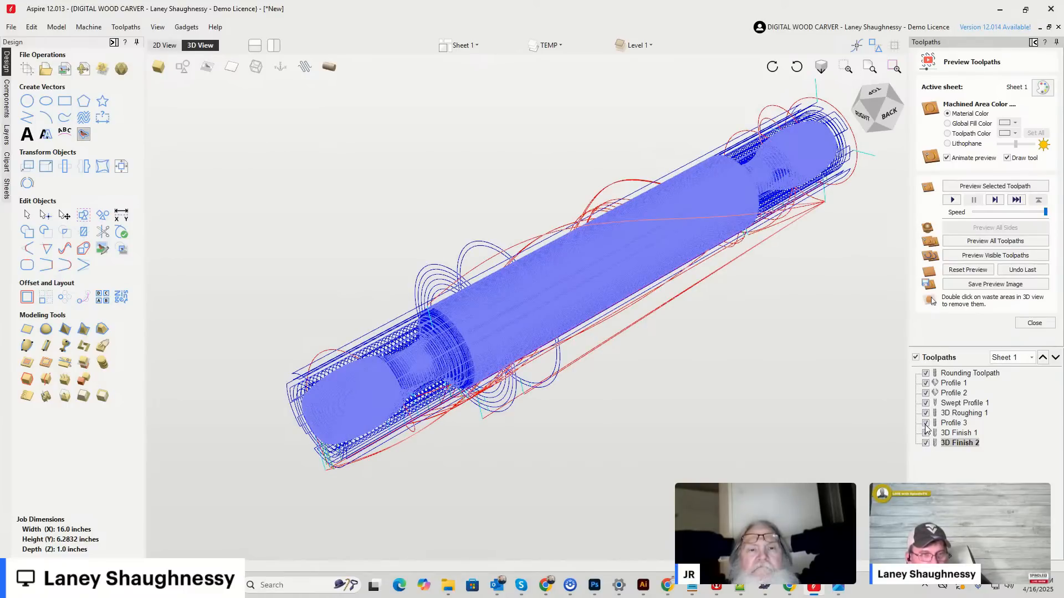
pyautogui.click(926, 425)
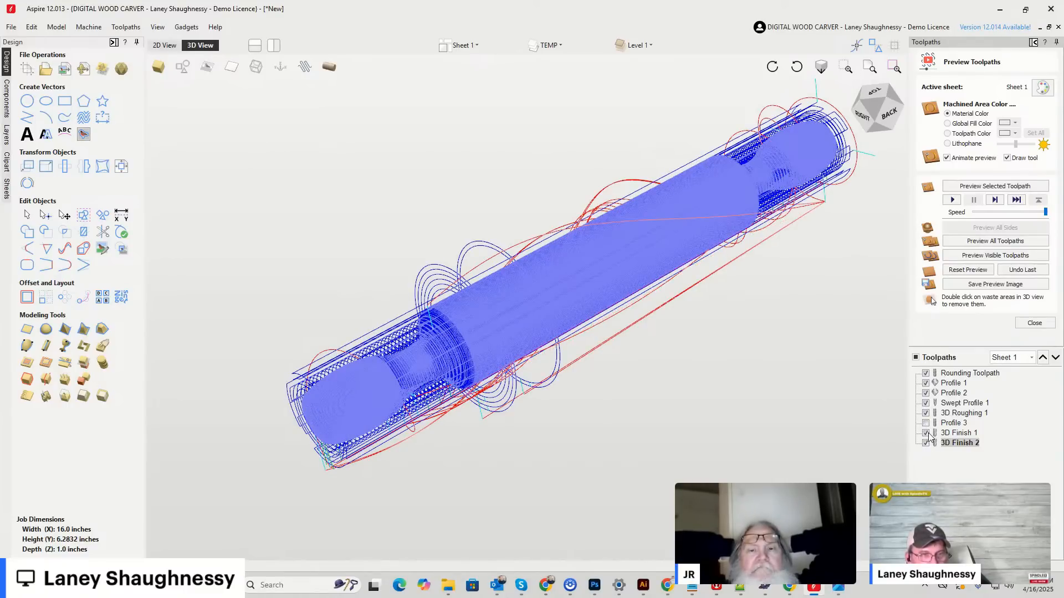
pyautogui.click(927, 434)
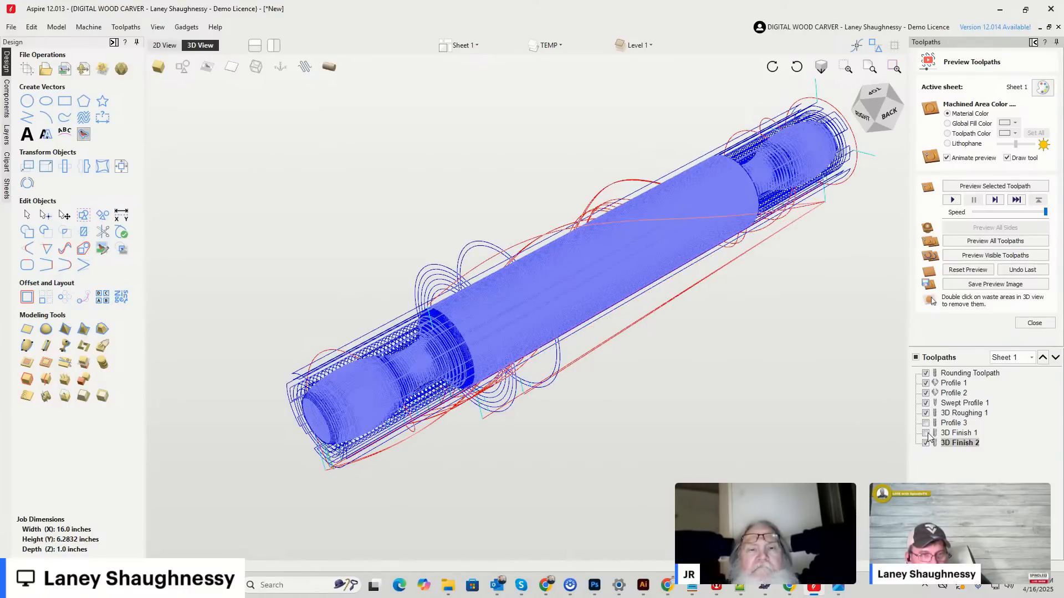
pyautogui.click(926, 404)
pyautogui.click(926, 393)
pyautogui.click(925, 383)
pyautogui.click(926, 374)
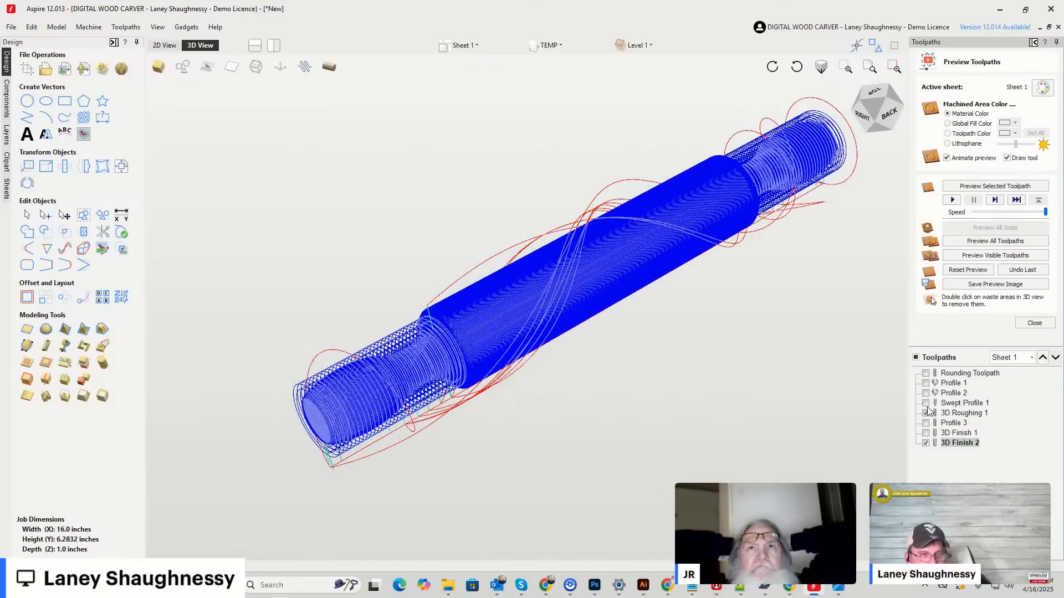
pyautogui.click(925, 423)
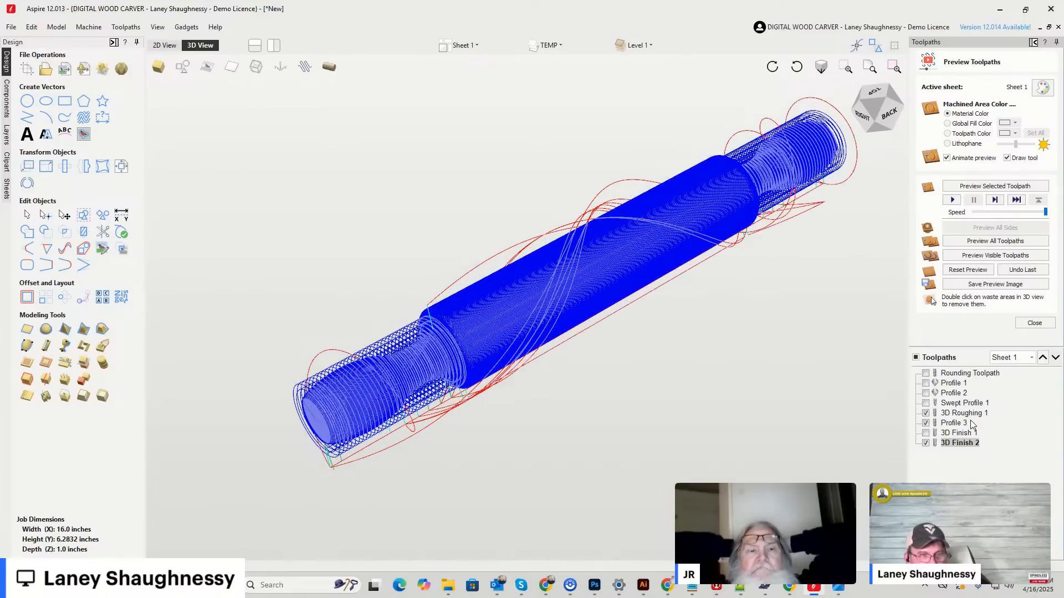
# Check the estimated machining times in the toolpaths summary and inspect the visible toolpaths around the handle in 3D.
pyautogui.click(1034, 322)
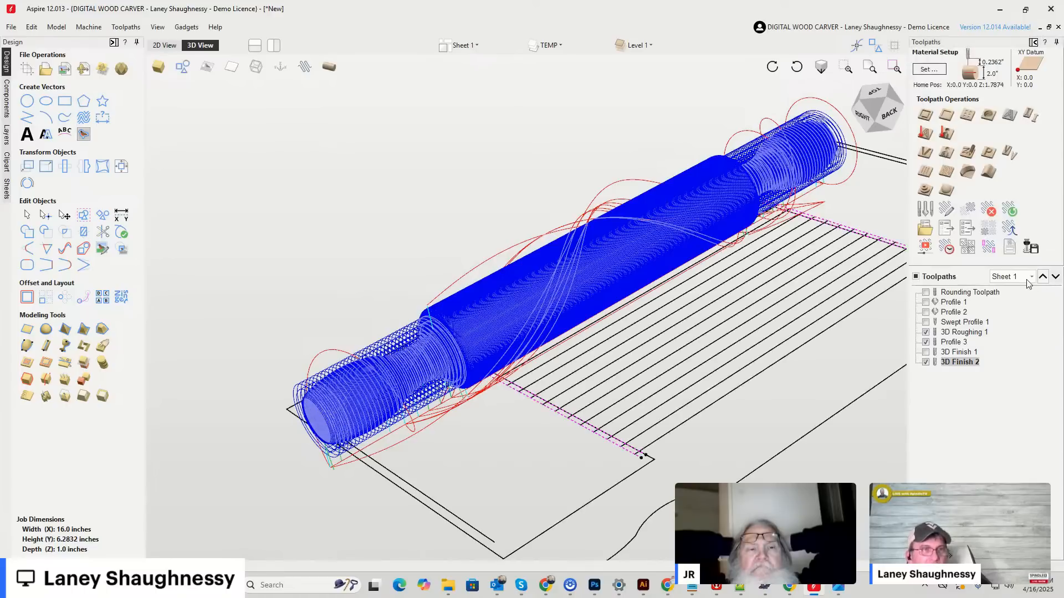
pyautogui.click(948, 247)
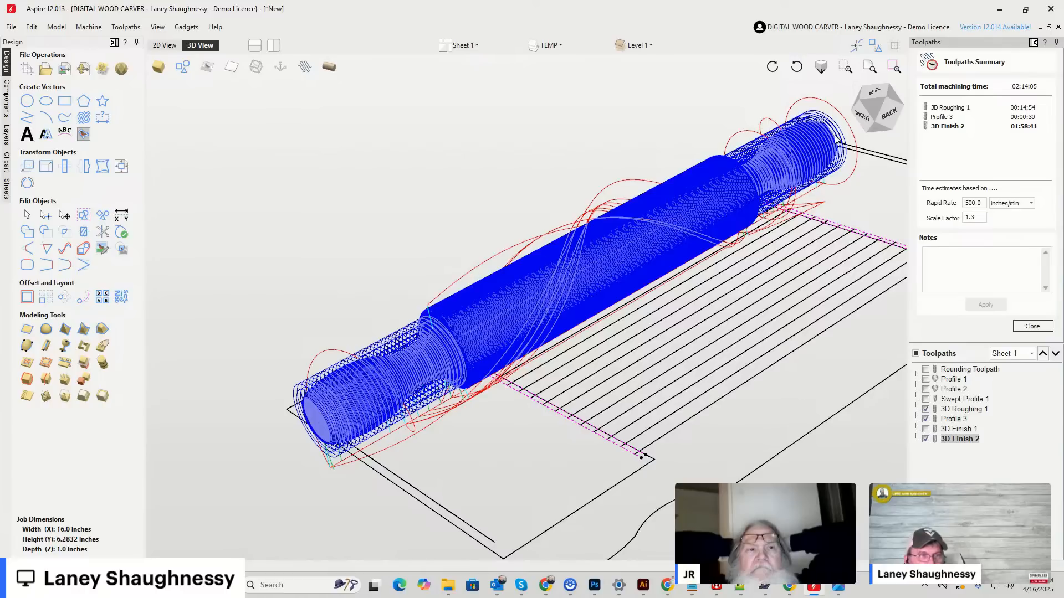
pyautogui.moveTo(890, 114)
pyautogui.mouseDown()
pyautogui.moveTo(867, 122)
pyautogui.moveTo(888, 111)
pyautogui.mouseUp()
pyautogui.scroll(5, 418, 405)
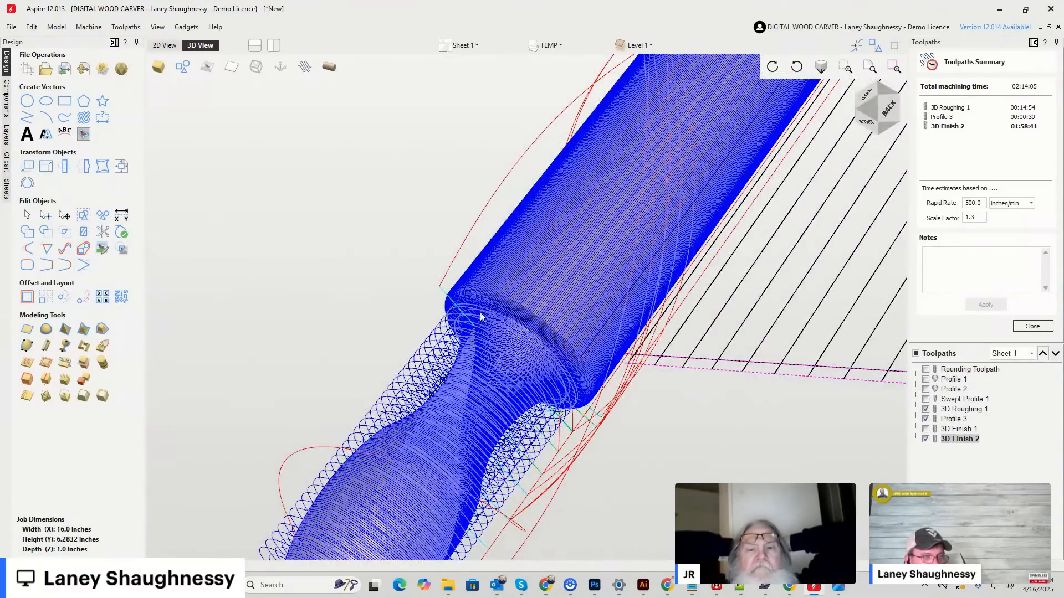
pyautogui.scroll(-5, 456, 390)
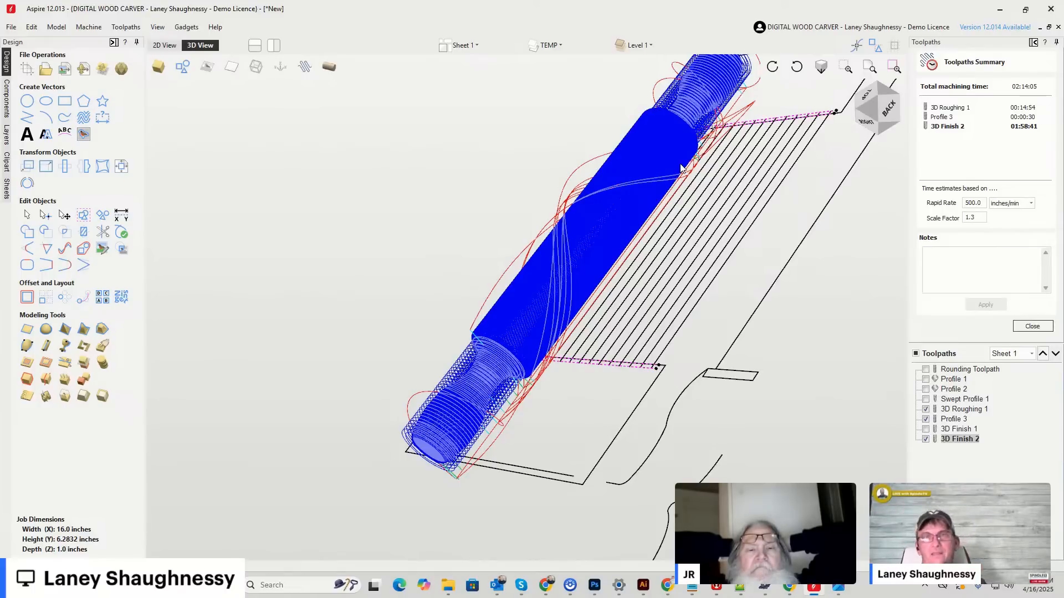
pyautogui.scroll(-5, 481, 384)
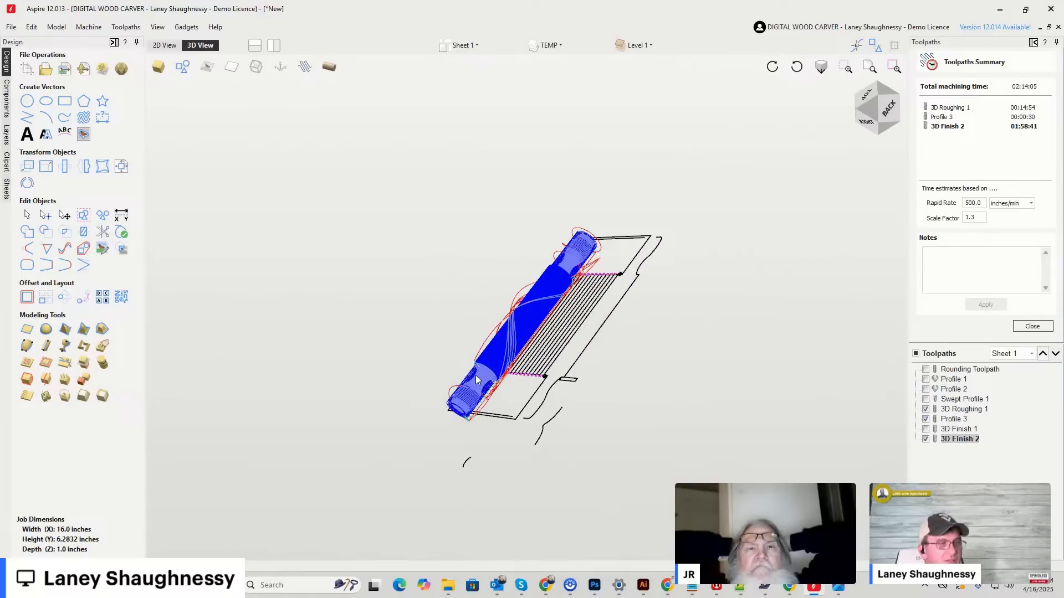
# In the 2D view, draw a rectangle about 2.3 by 1.3 inches around the outer bulge of the second handle's profile curve.
pyautogui.click(164, 47)
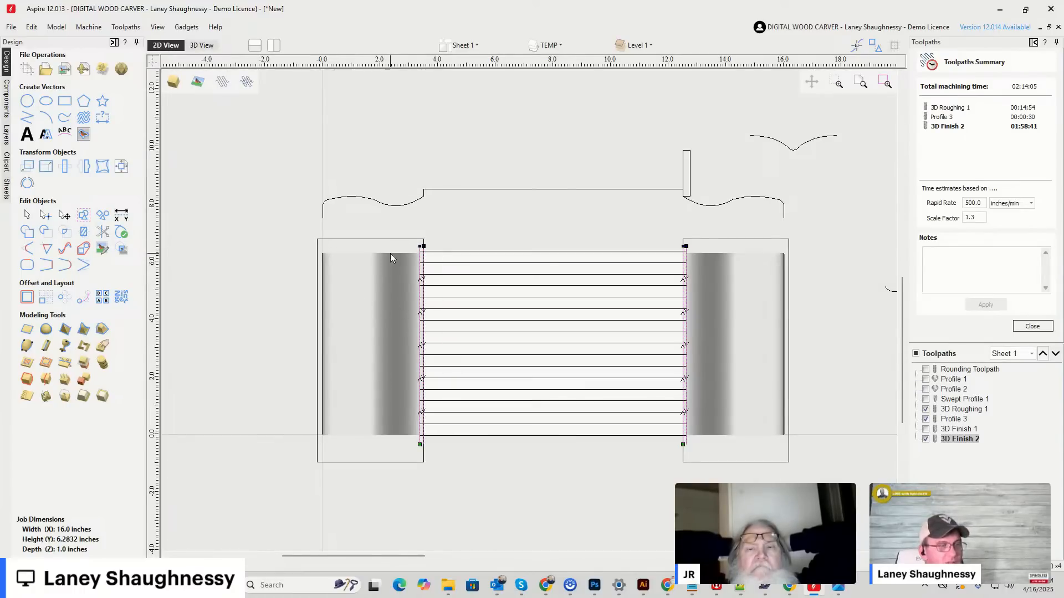
pyautogui.scroll(2, 604, 192)
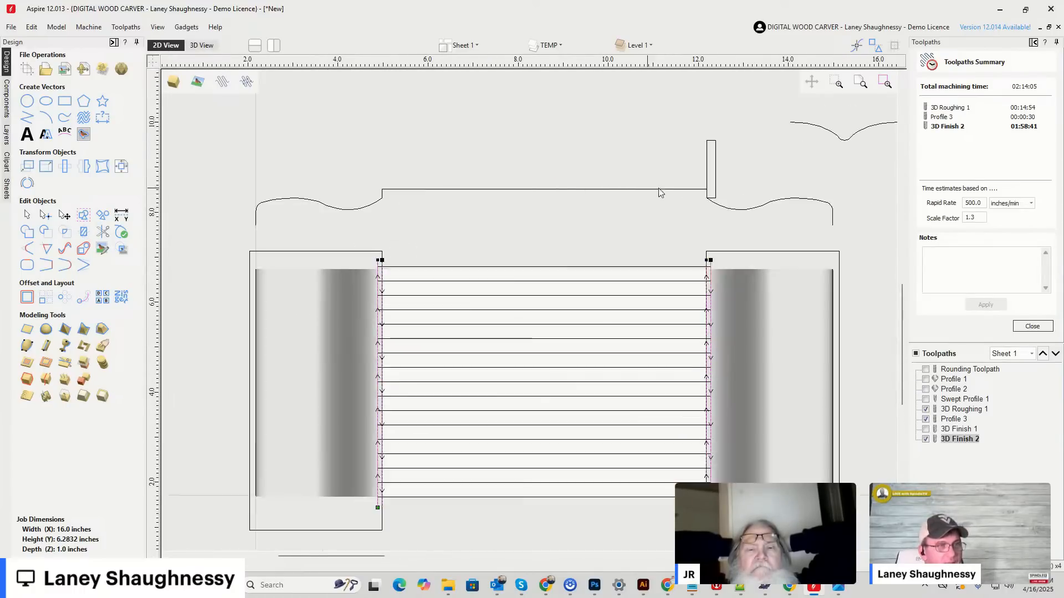
pyautogui.scroll(-3, 554, 198)
pyautogui.scroll(5, 660, 204)
pyautogui.scroll(1, 659, 205)
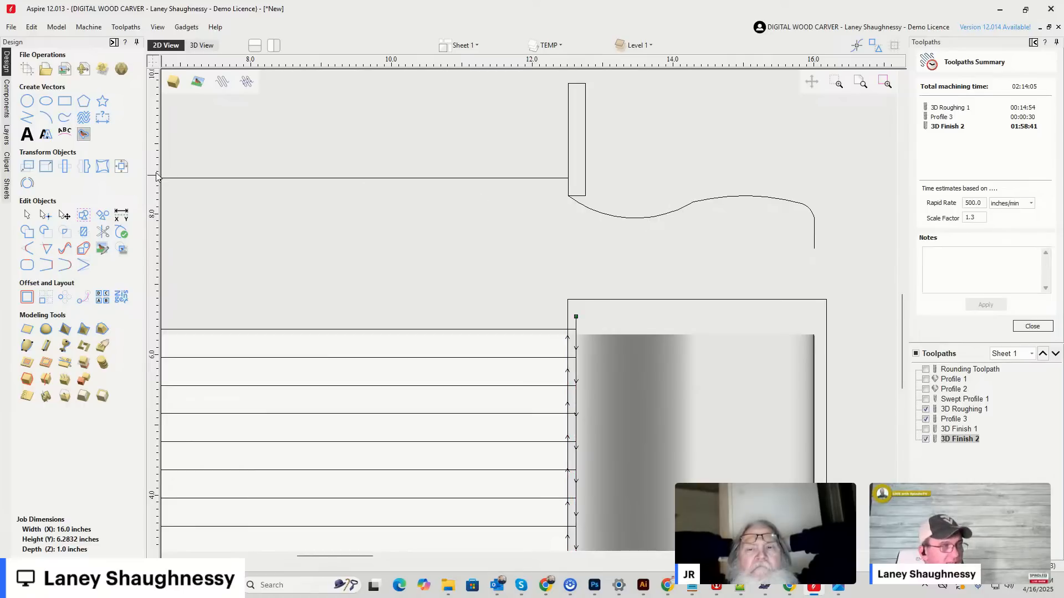
pyautogui.moveTo(685, 162)
pyautogui.mouseDown()
pyautogui.moveTo(846, 245)
pyautogui.moveTo(844, 255)
pyautogui.mouseUp()
pyautogui.click(114, 291)
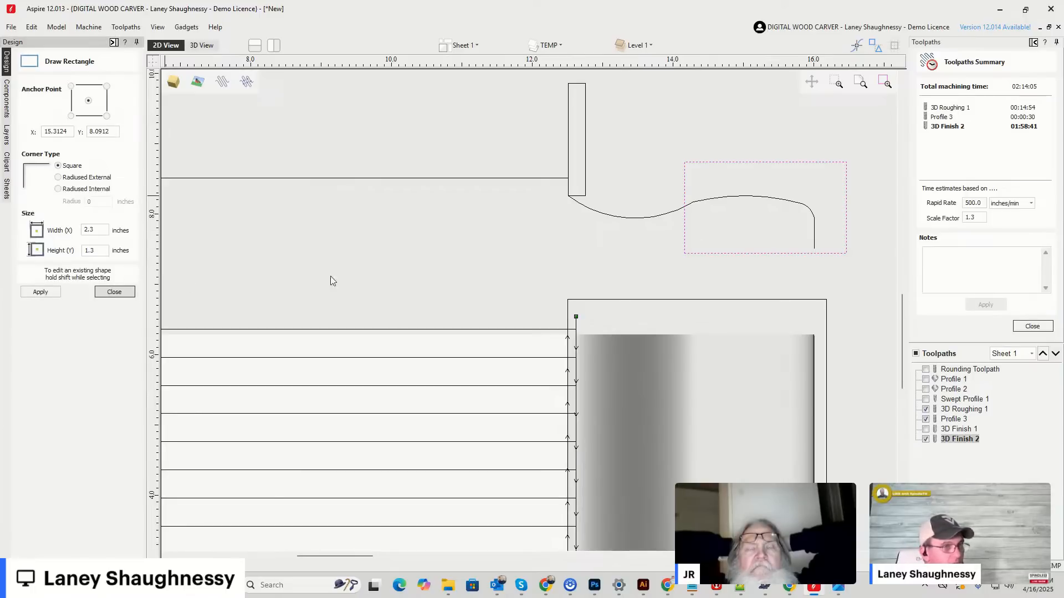
# Narrow the new rectangle to about 1.9 inches by moving its outer edge close to the end of the handle curve.
pyautogui.click(692, 204)
pyautogui.scroll(3, 665, 213)
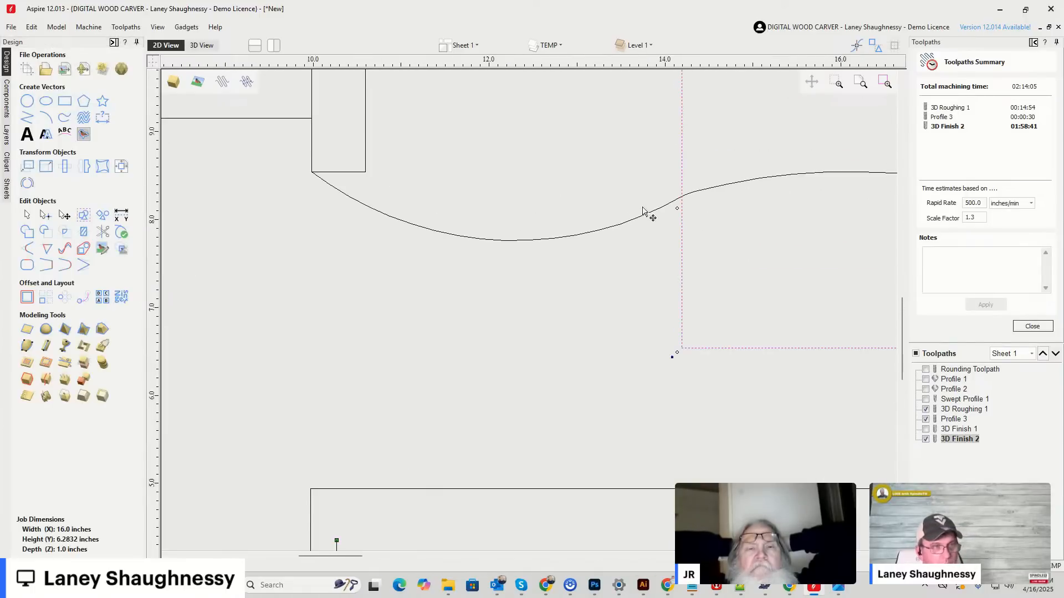
pyautogui.scroll(-3, 764, 208)
pyautogui.moveTo(831, 208); pyautogui.dragTo(805, 209)
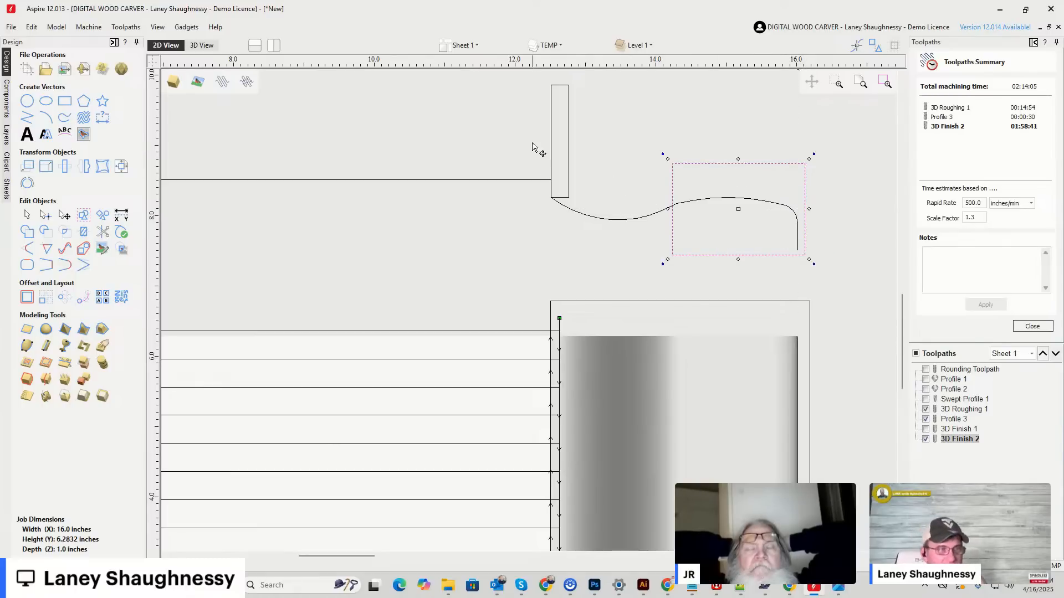
# Delete the tall narrow rectangle at the shoulder of the handle profile and select the rolling pin's profile curve.
pyautogui.click(563, 201)
pyautogui.press('Delete')
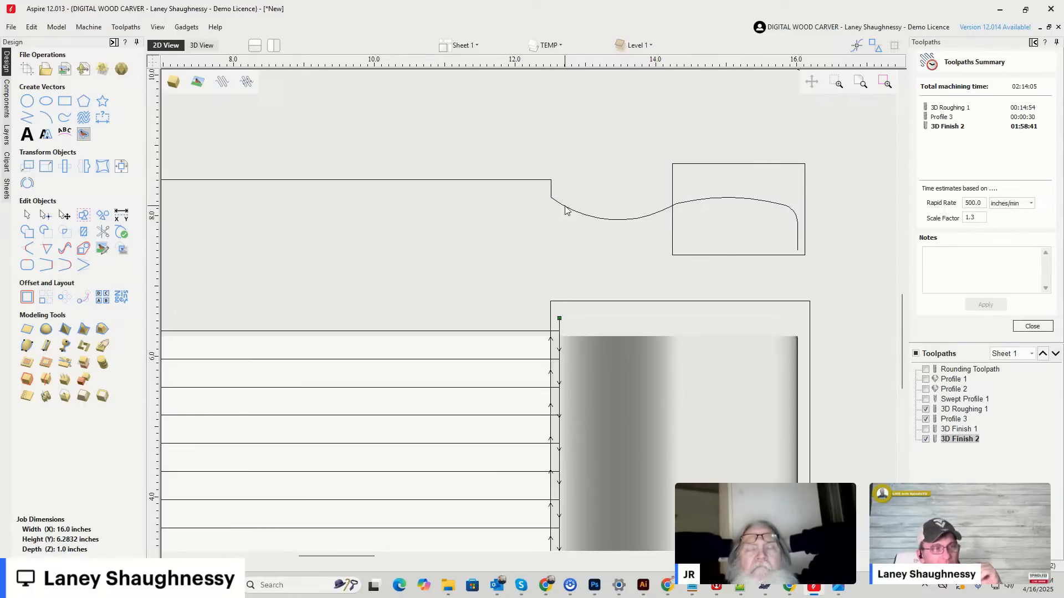
pyautogui.click(568, 211)
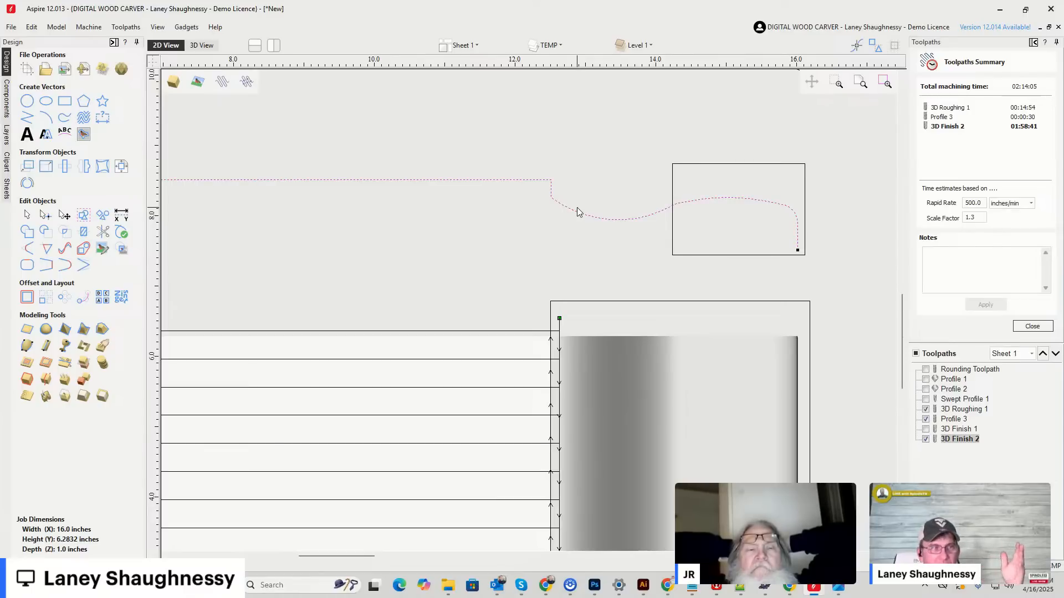
# Examine the core box bit outlines beside the job and, in Chrome, the Amana 54414 bit among the cove router bit images.
pyautogui.scroll(-5, 531, 211)
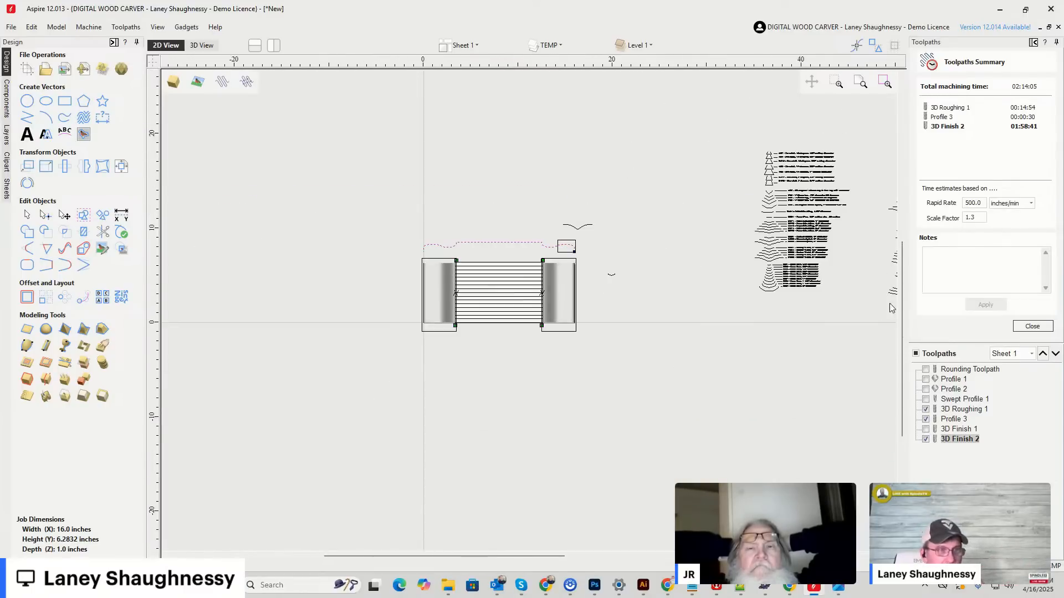
pyautogui.scroll(3, 797, 315)
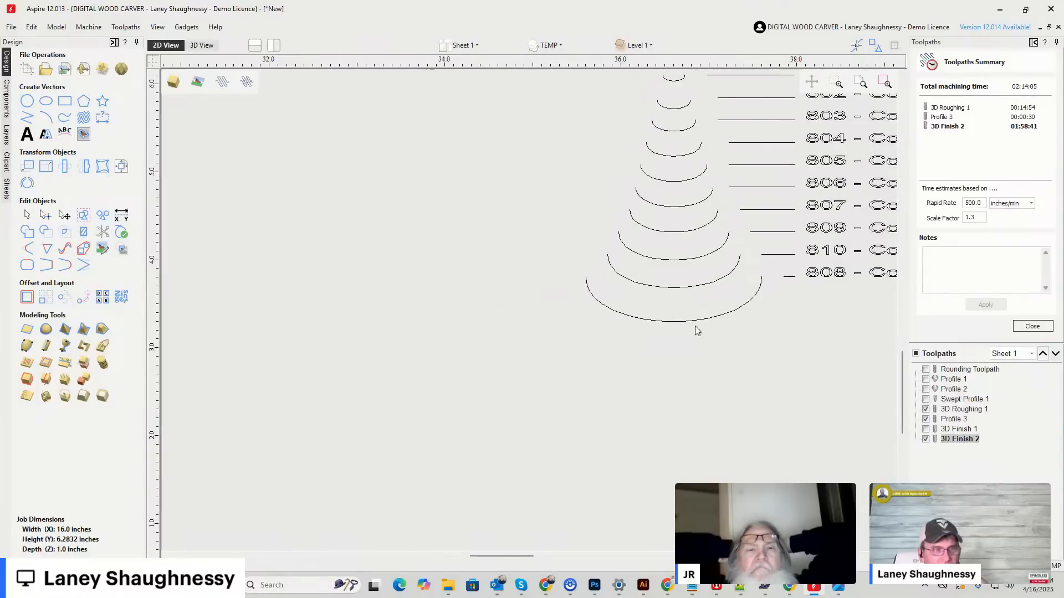
pyautogui.scroll(4, 694, 306)
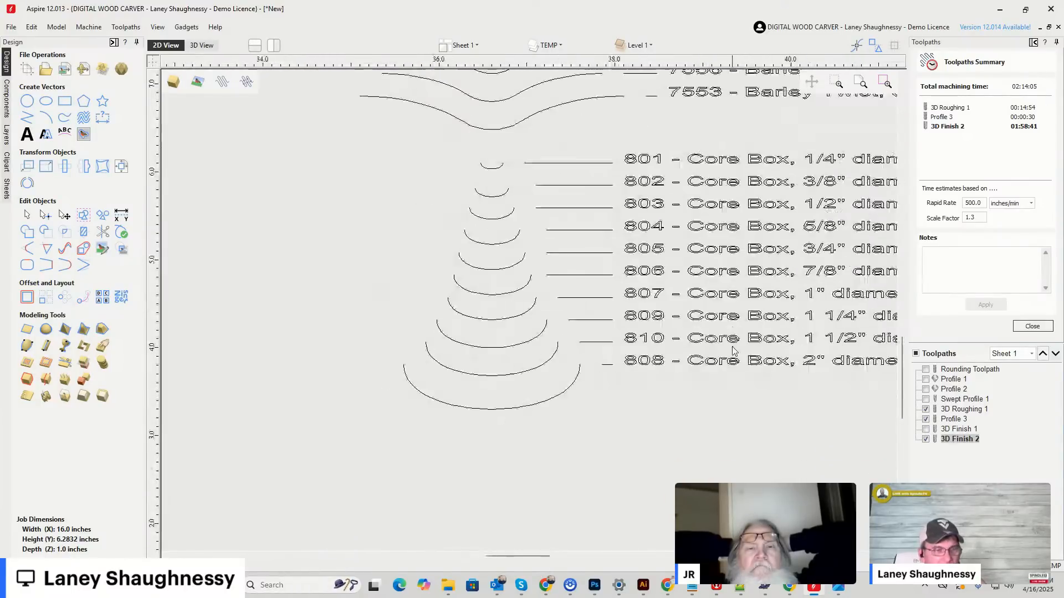
pyautogui.moveTo(545, 588)
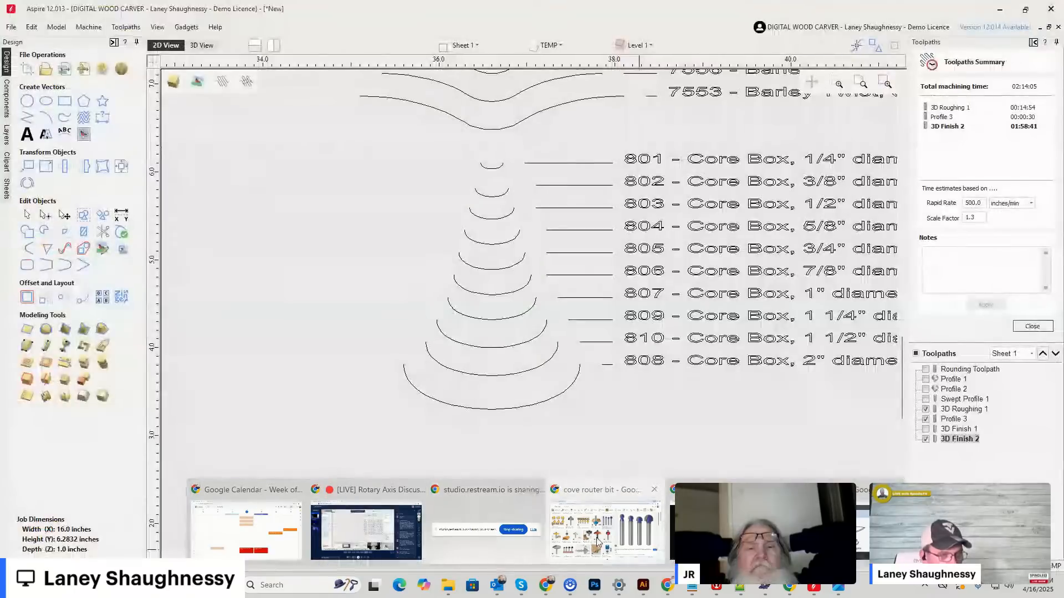
pyautogui.click(611, 487)
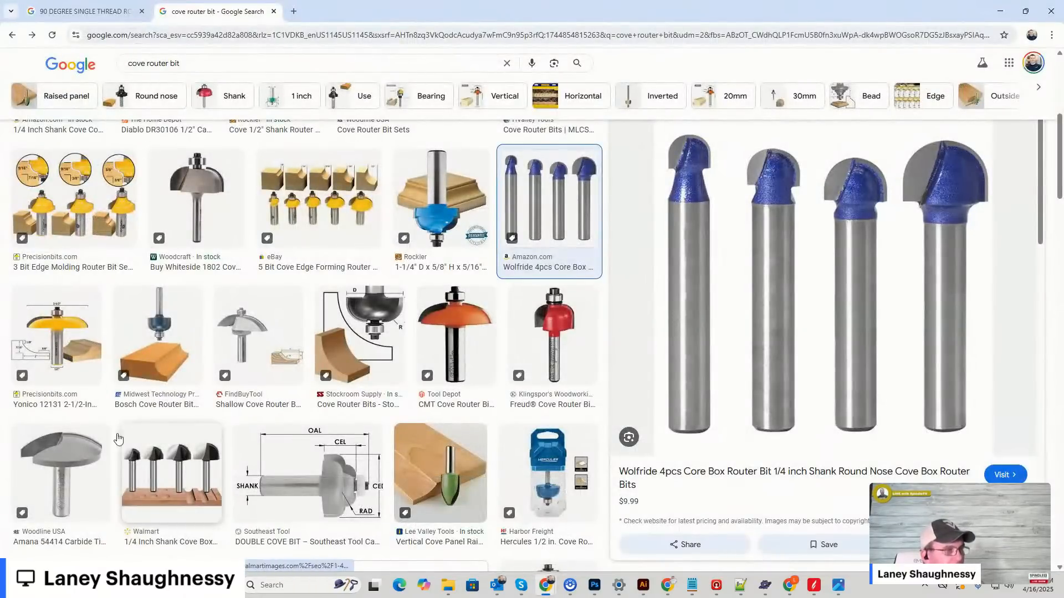
pyautogui.click(77, 464)
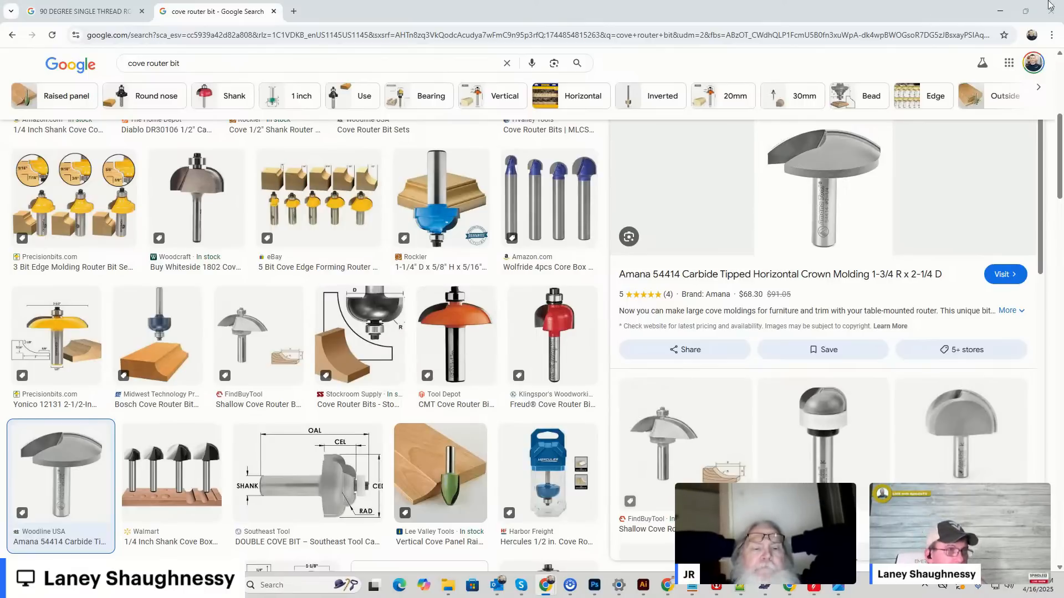
pyautogui.scroll(1, 471, 284)
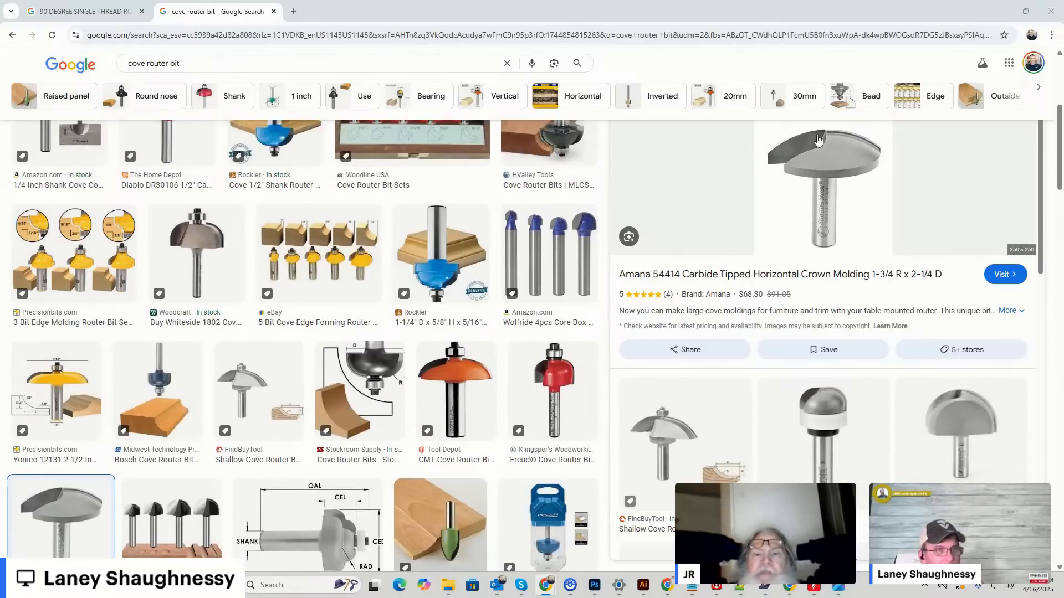
pyautogui.click(999, 15)
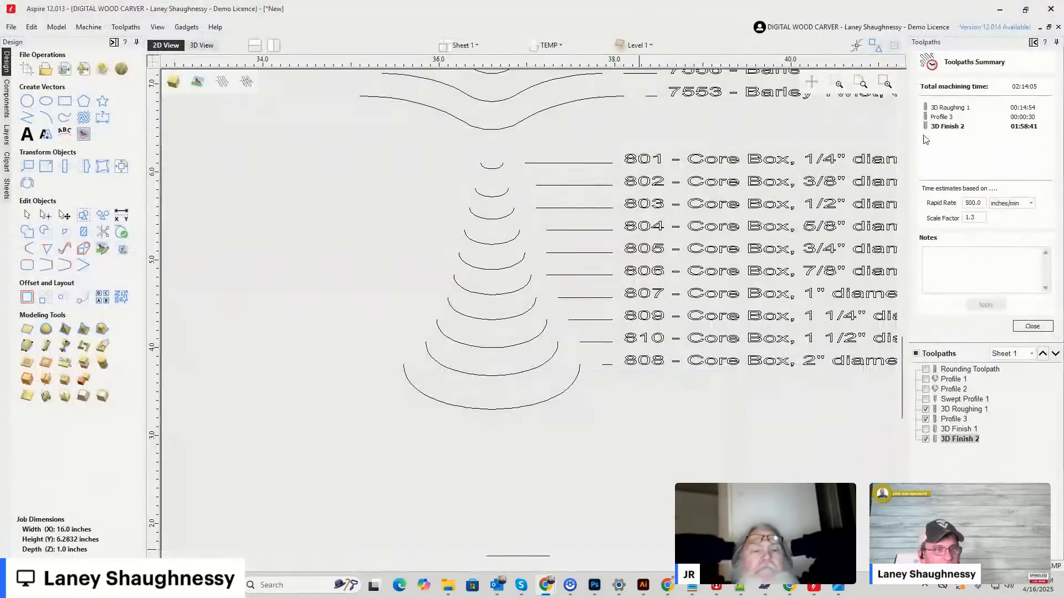
pyautogui.scroll(-6, 394, 322)
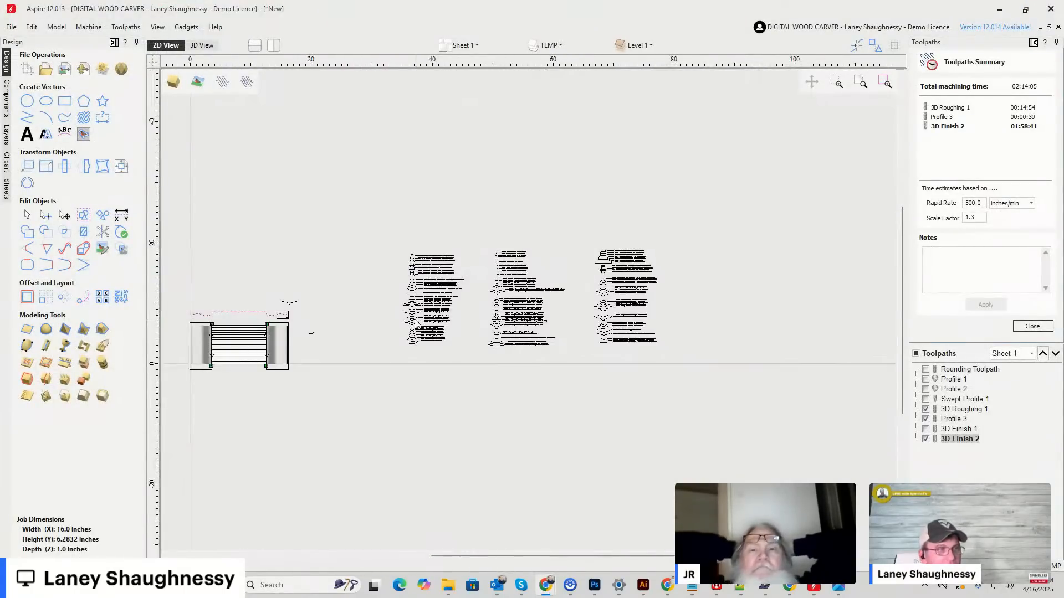
pyautogui.scroll(3, 314, 327)
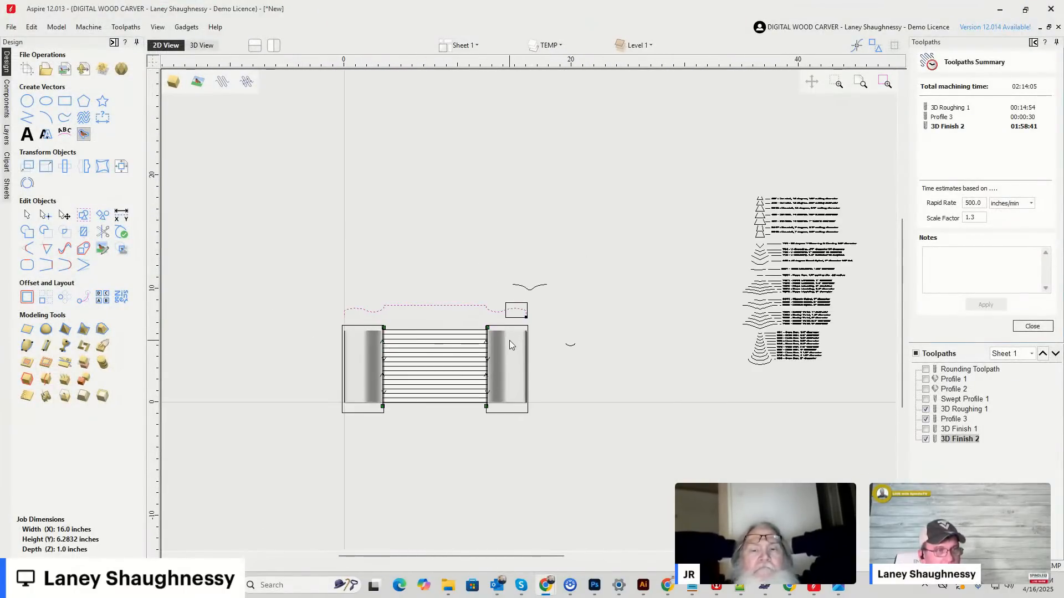
pyautogui.scroll(5, 513, 346)
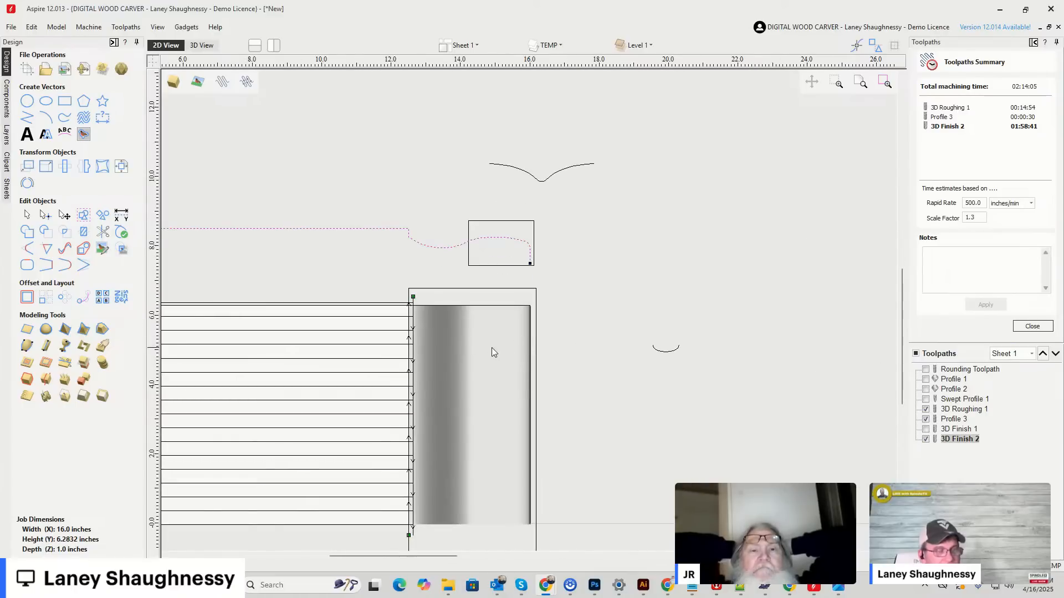
pyautogui.scroll(-4, 703, 310)
pyautogui.scroll(3, 459, 351)
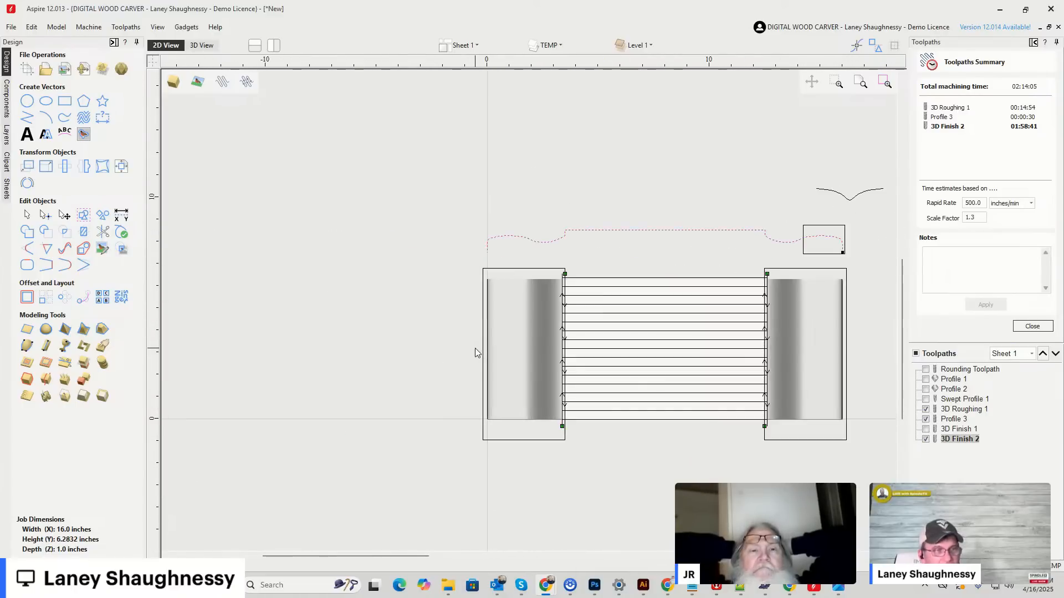
pyautogui.scroll(-5, 405, 336)
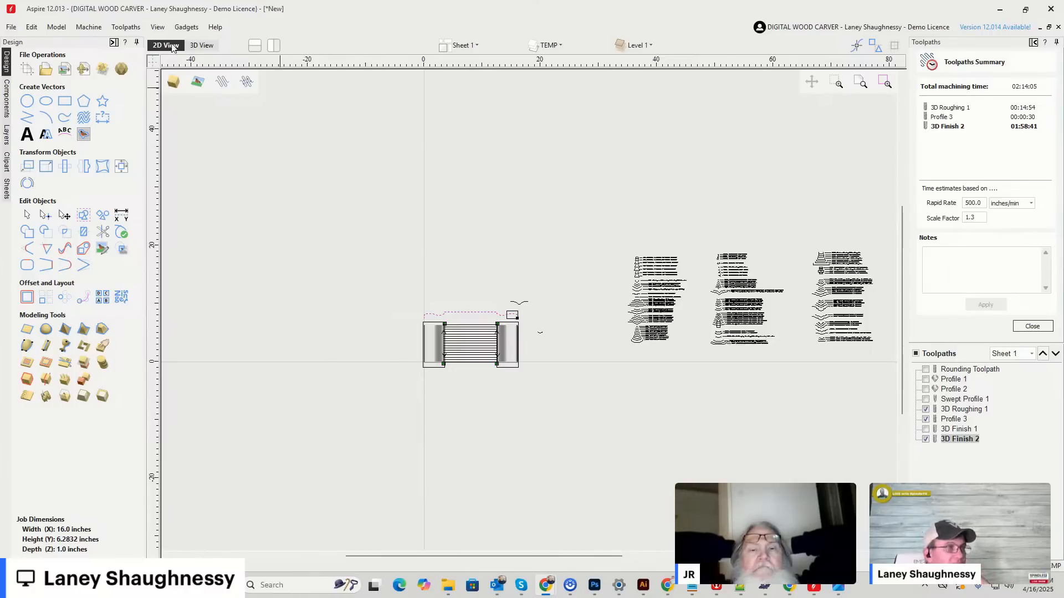
# Leave the toolpaths summary and reset the toolpath preview in the 3D view.
pyautogui.click(211, 46)
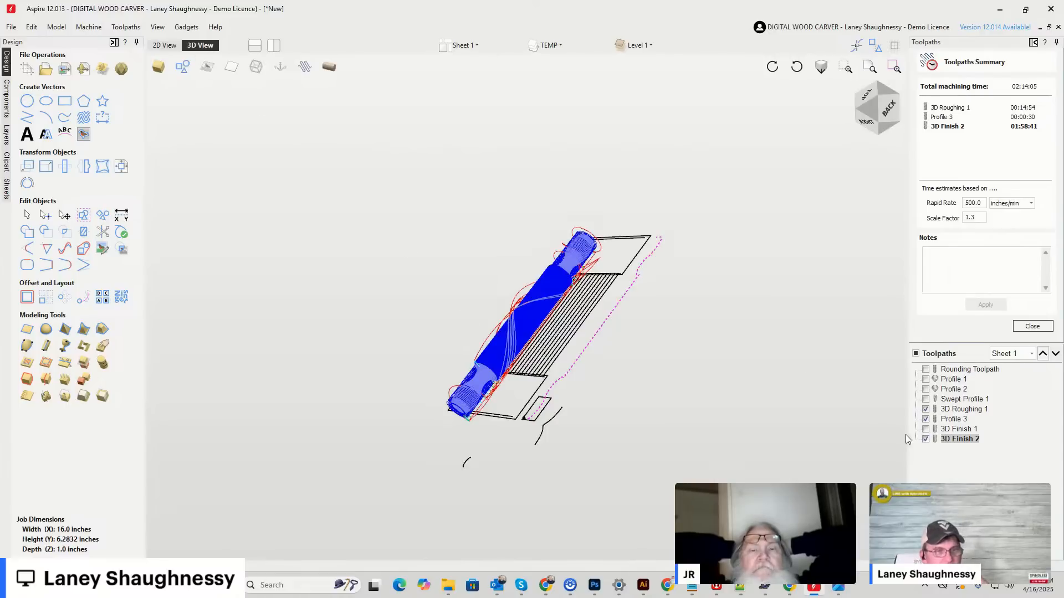
pyautogui.click(1032, 327)
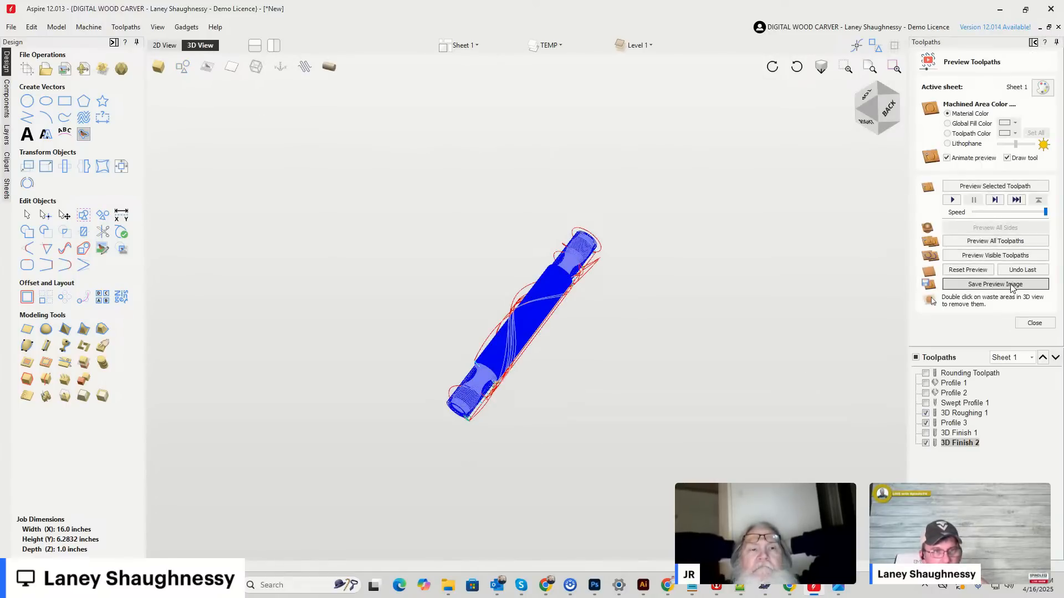
pyautogui.click(1015, 271)
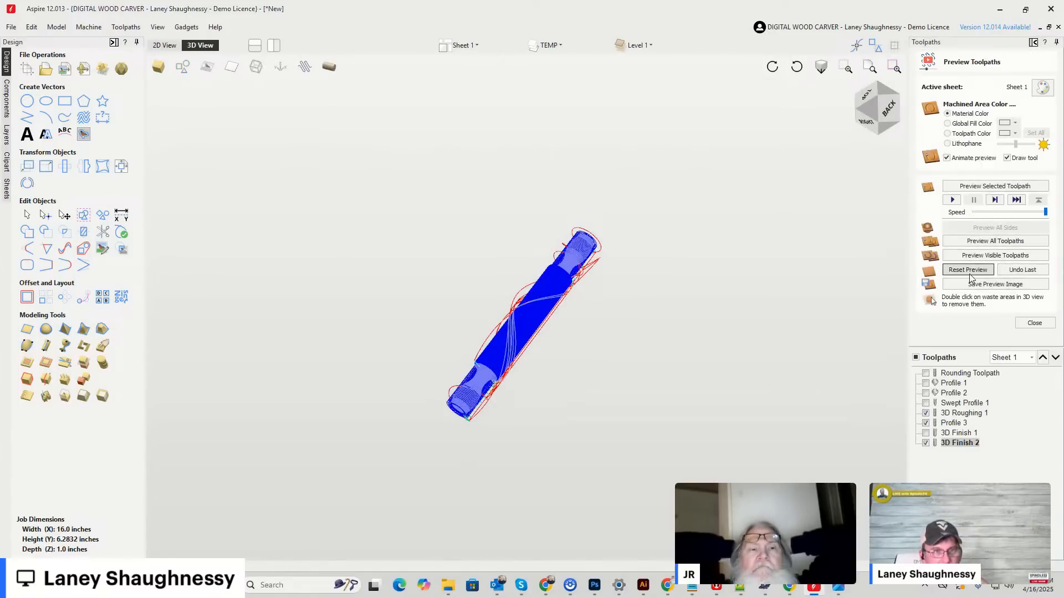
# Close the toolpath preview and hide all toolpaths and vectors, leaving only the rolling pin model in the 3D view.
pyautogui.click(1031, 324)
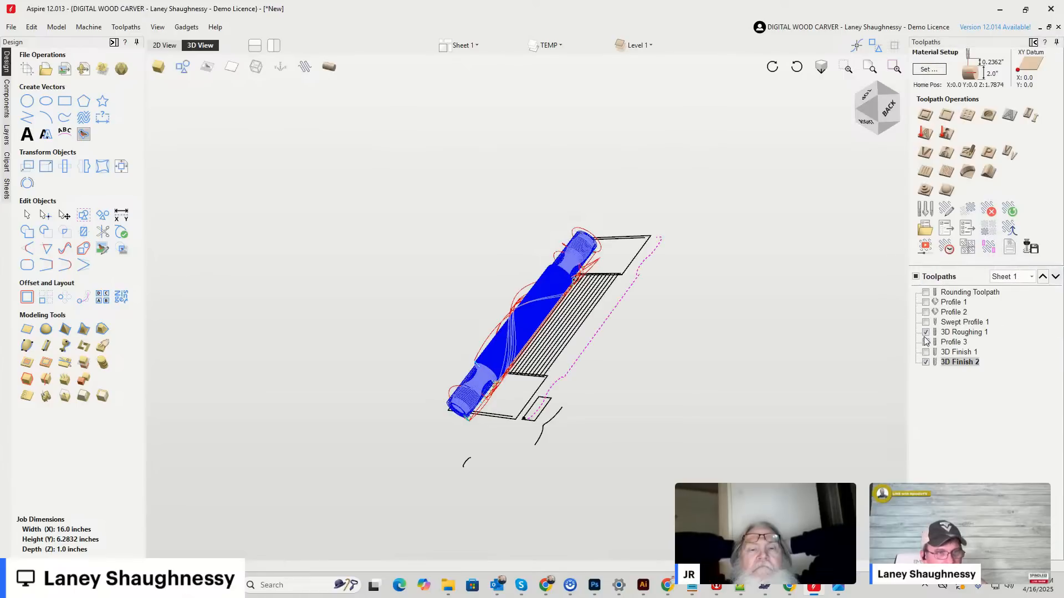
pyautogui.click(916, 276)
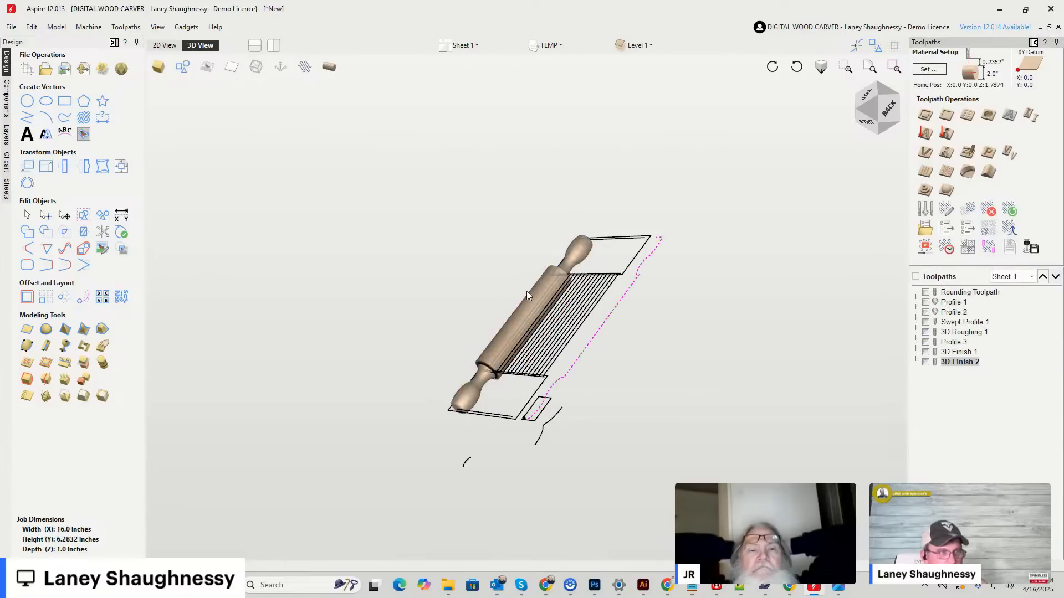
pyautogui.click(184, 68)
pyautogui.click(891, 124)
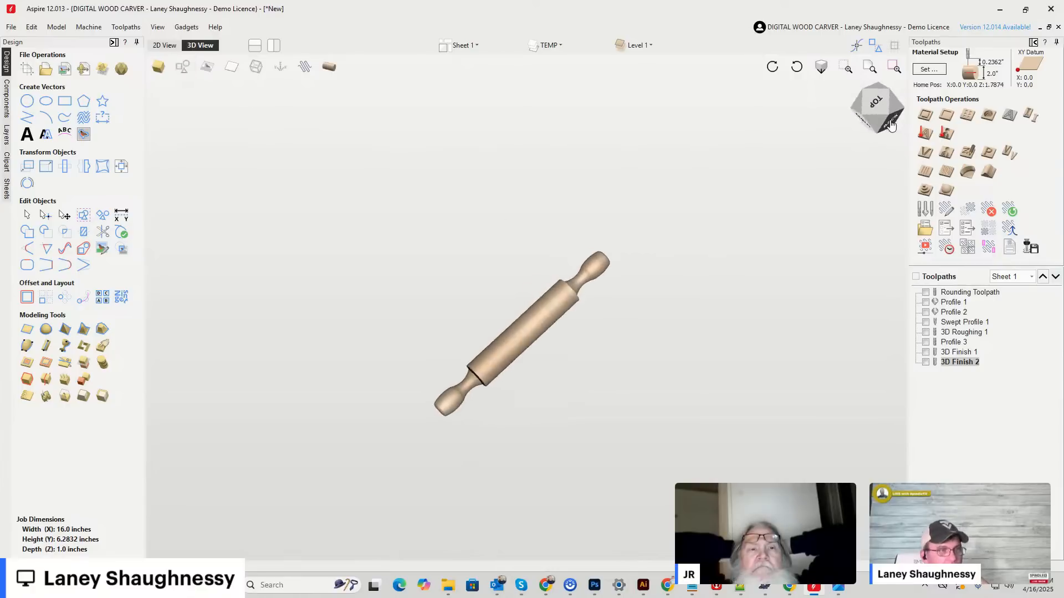
pyautogui.scroll(4, 496, 360)
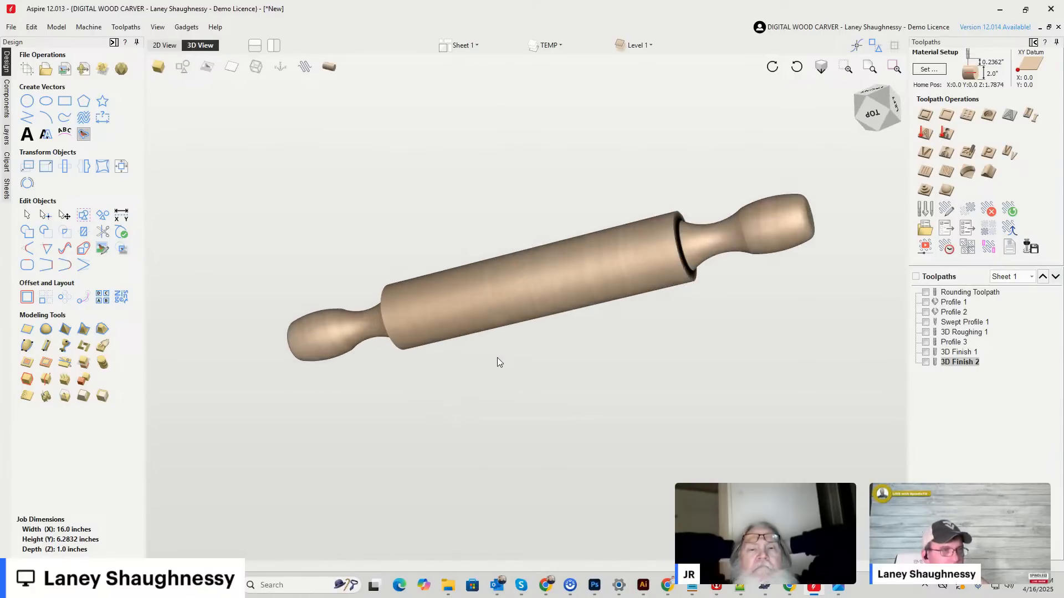
# Triangulate the rolling pin model for STL export with Close sides as the back face option, and close the export without saving.
pyautogui.click(57, 27)
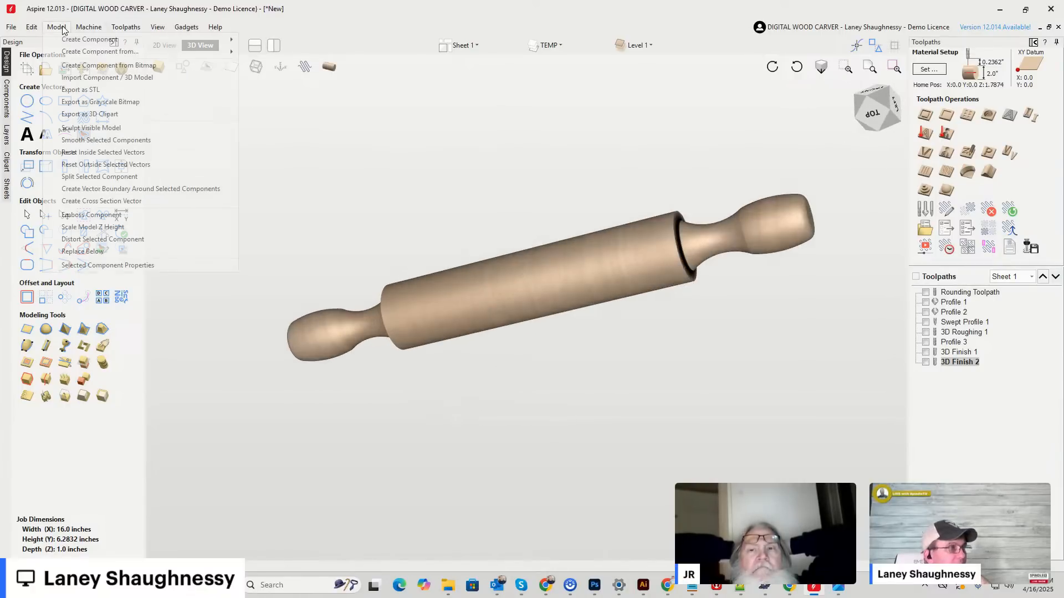
pyautogui.click(81, 89)
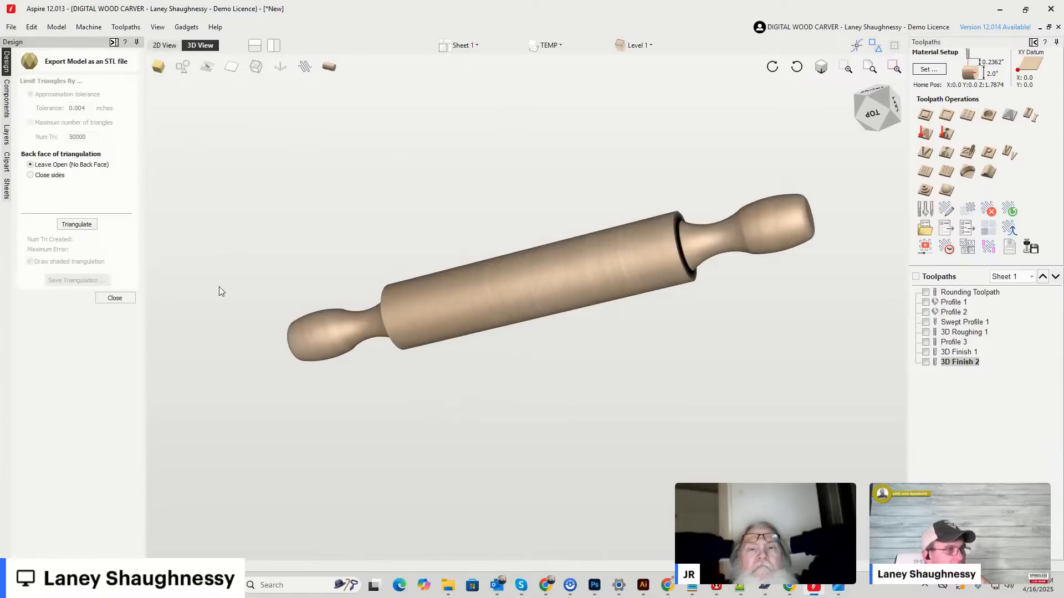
pyautogui.click(42, 181)
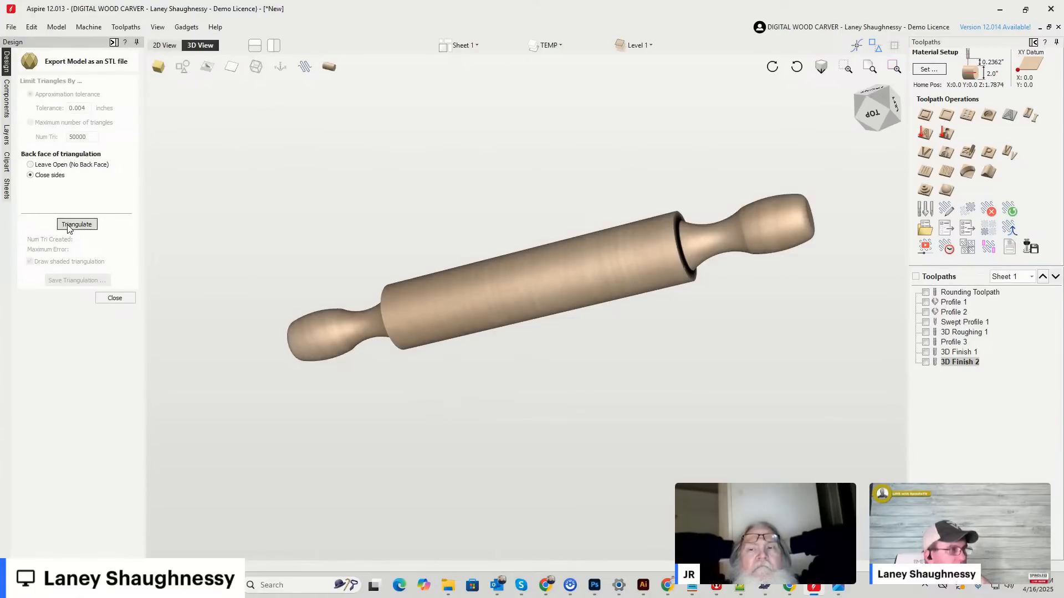
pyautogui.click(72, 224)
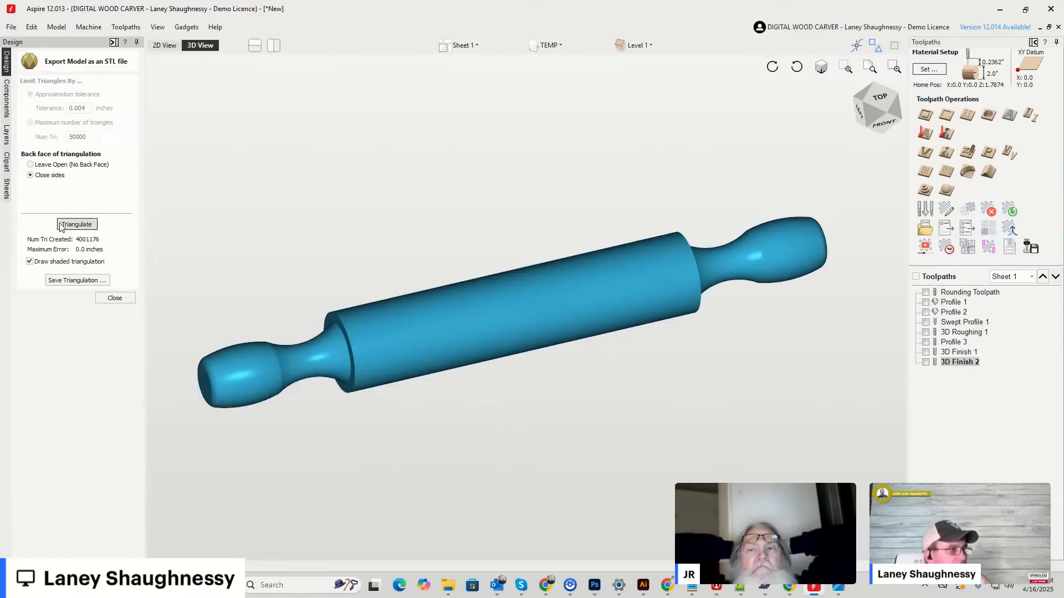
pyautogui.click(114, 298)
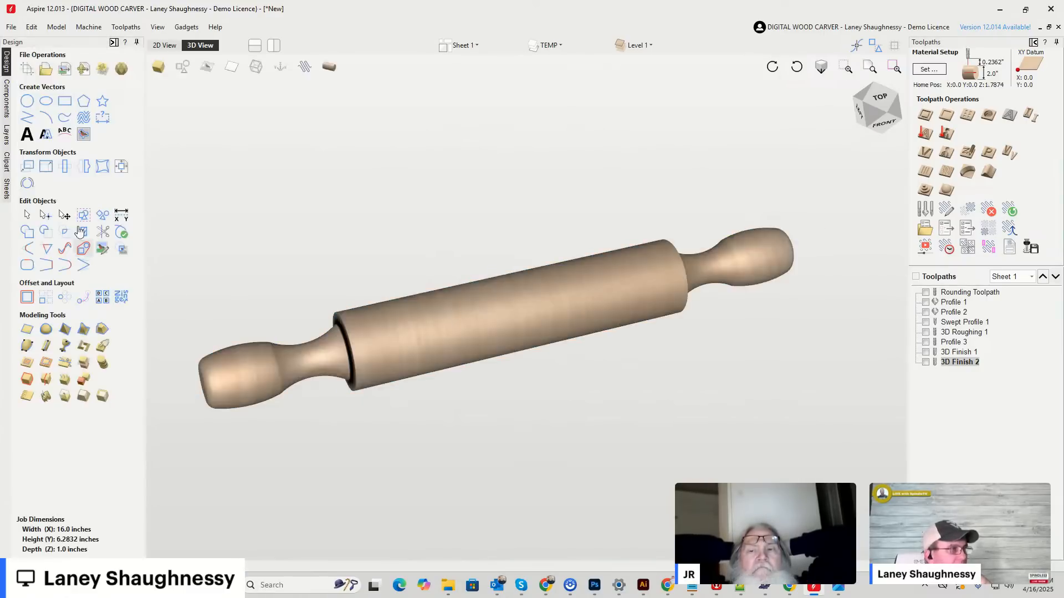
# Set the job's modeling resolution to Maximum (50 x Slower).
pyautogui.click(27, 76)
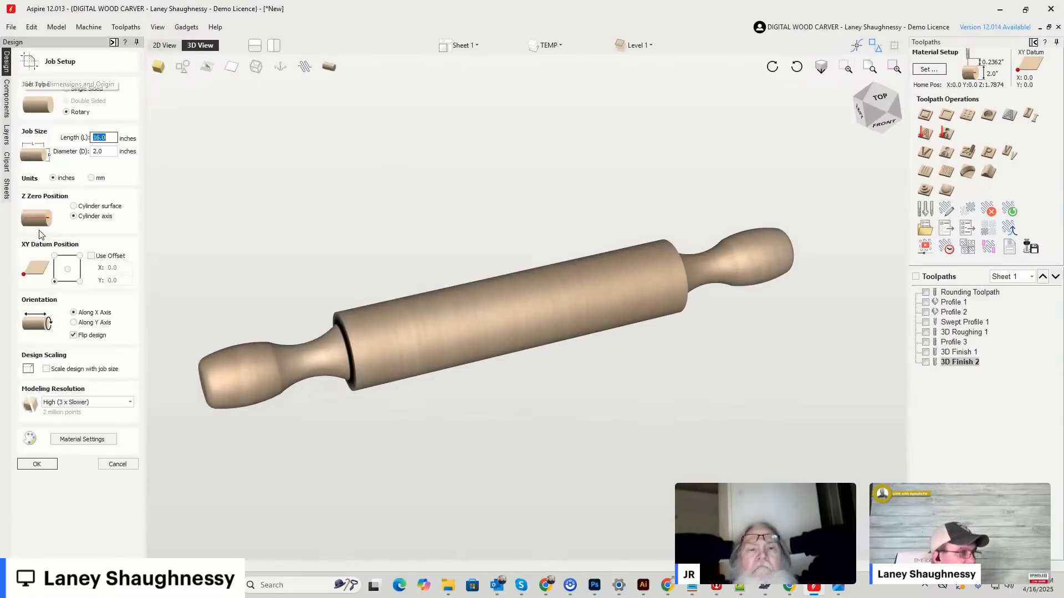
pyautogui.click(61, 403)
pyautogui.click(55, 442)
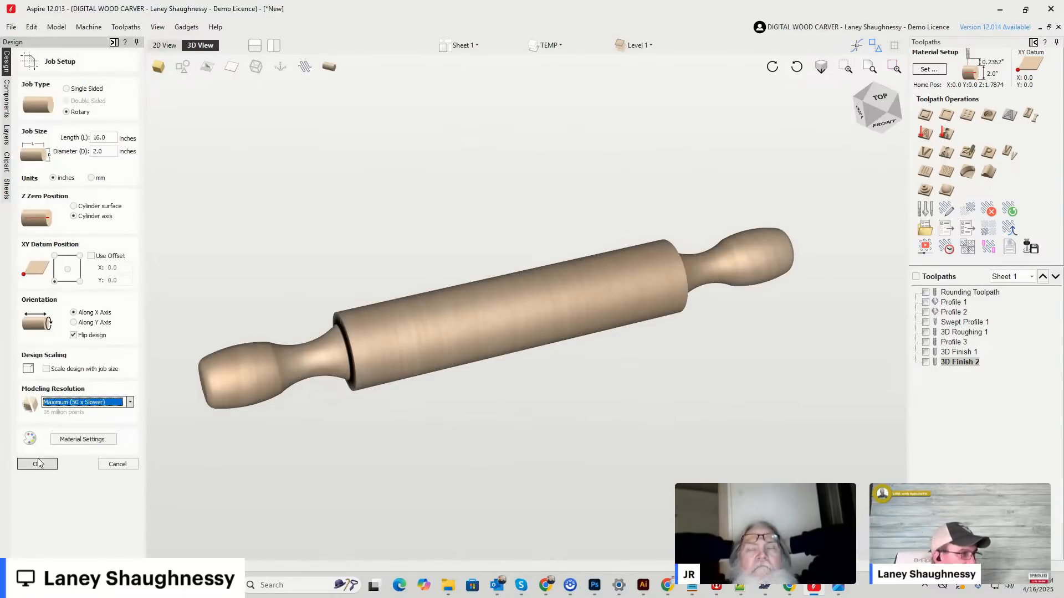
pyautogui.click(34, 466)
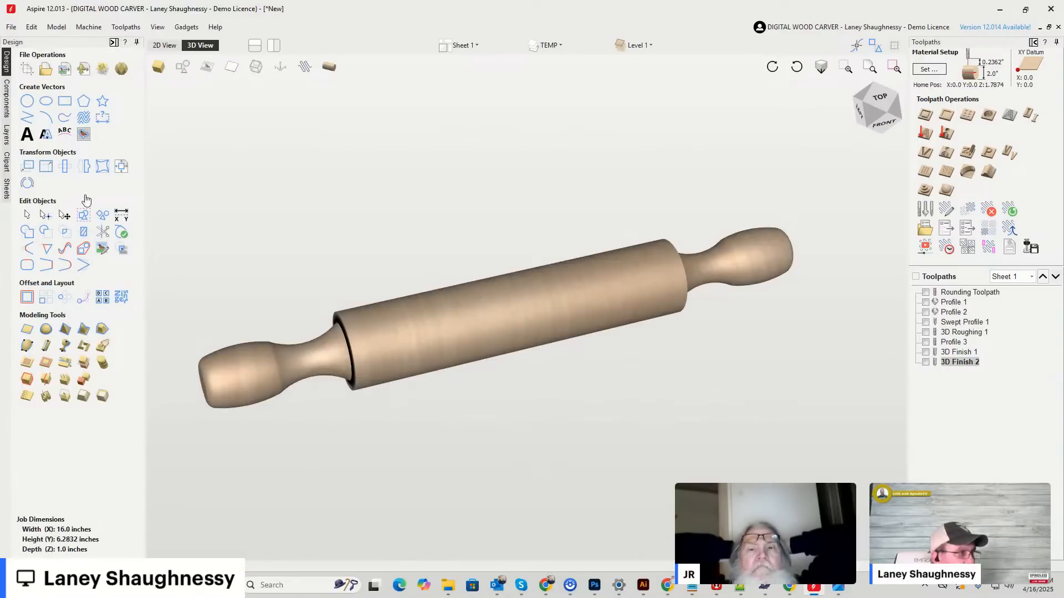
# Try to triangulate the maximum-resolution model for STL export, decline sending the crash report and acknowledge the saved project.
pyautogui.click(65, 28)
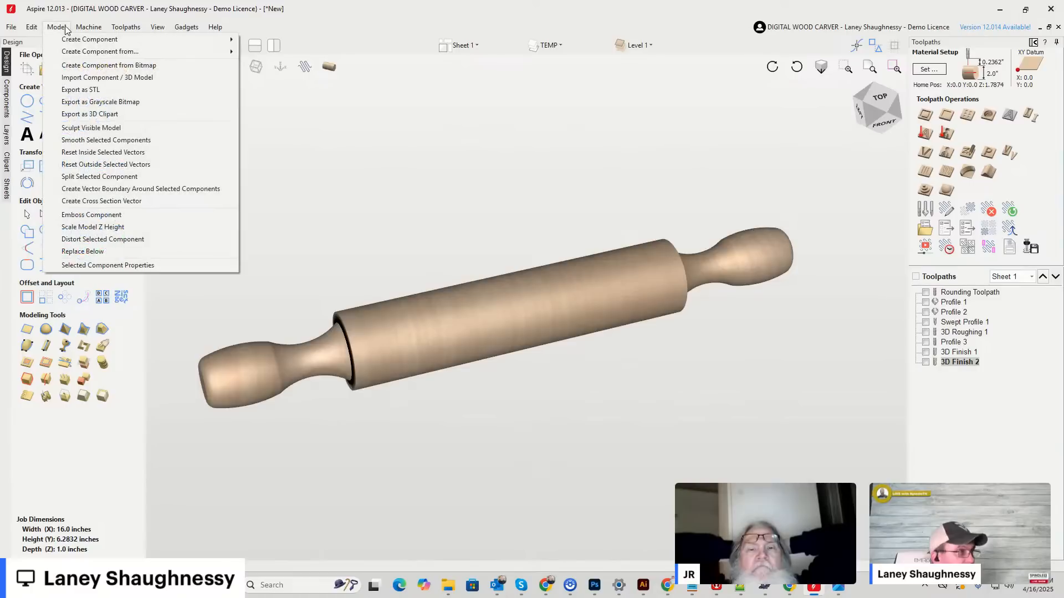
pyautogui.click(74, 91)
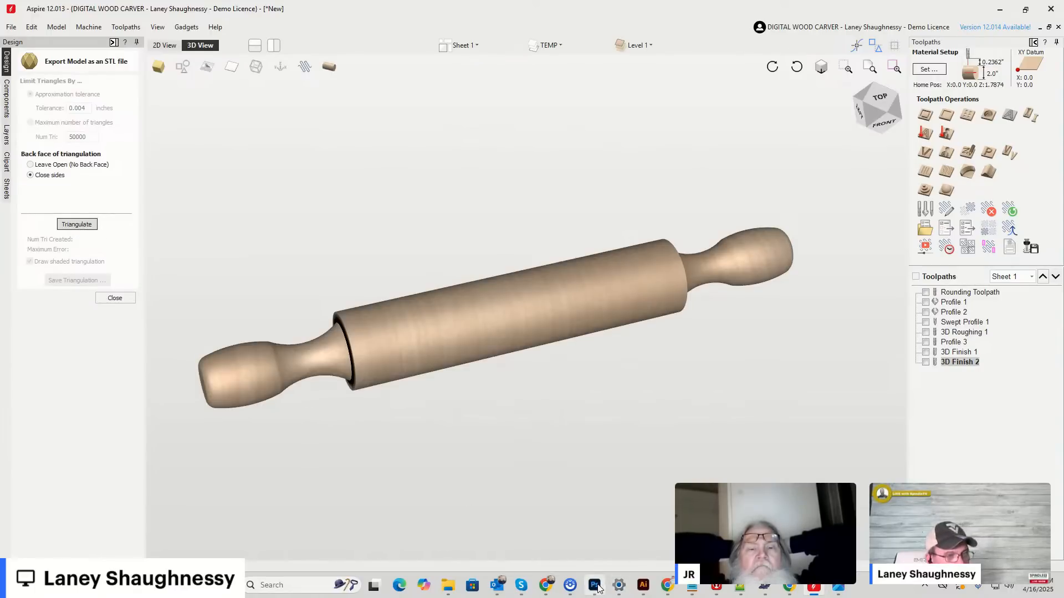
pyautogui.click(78, 225)
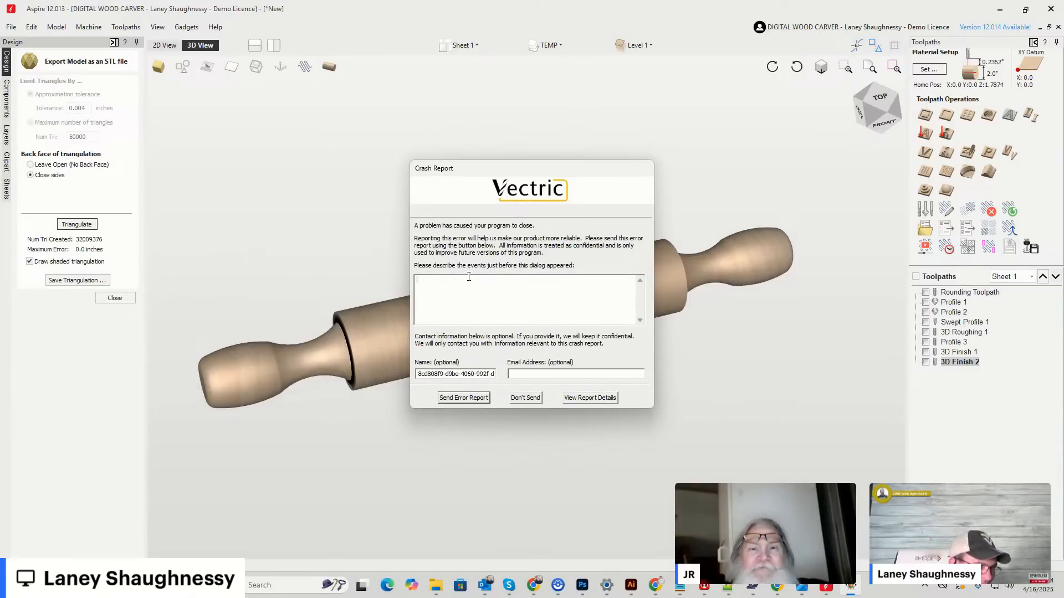
pyautogui.click(525, 397)
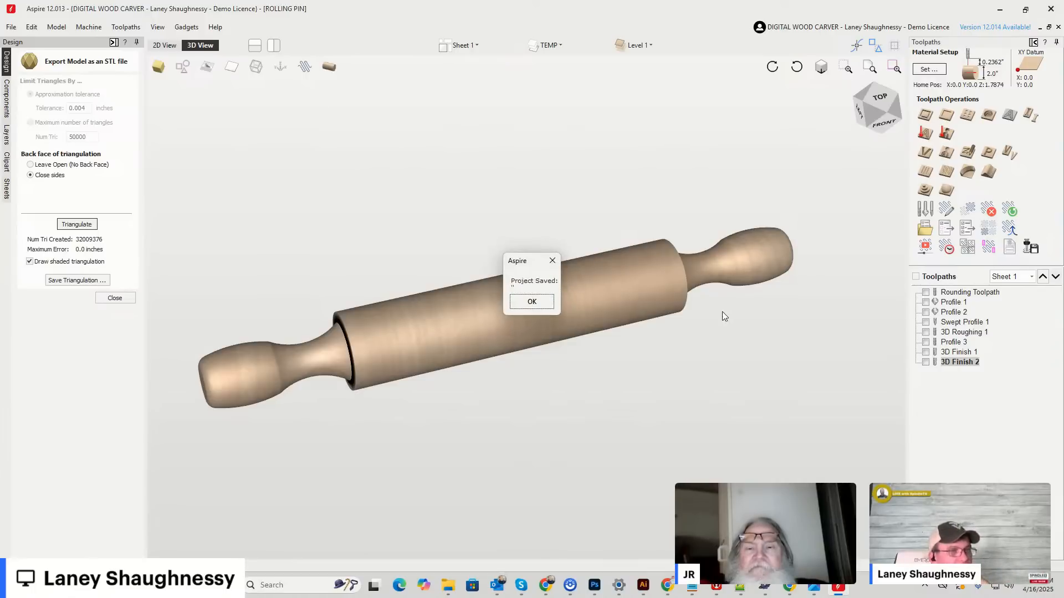
pyautogui.click(517, 303)
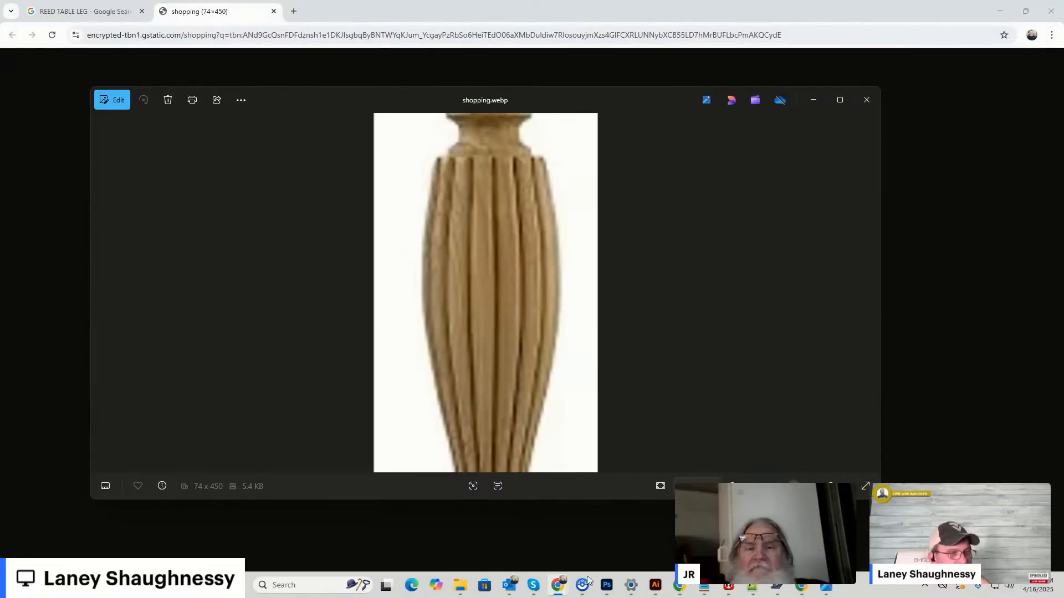
# Minimize the browser and image windows, relaunch Aspire and open the existing ROLLING PIN file.
pyautogui.click(1000, 11)
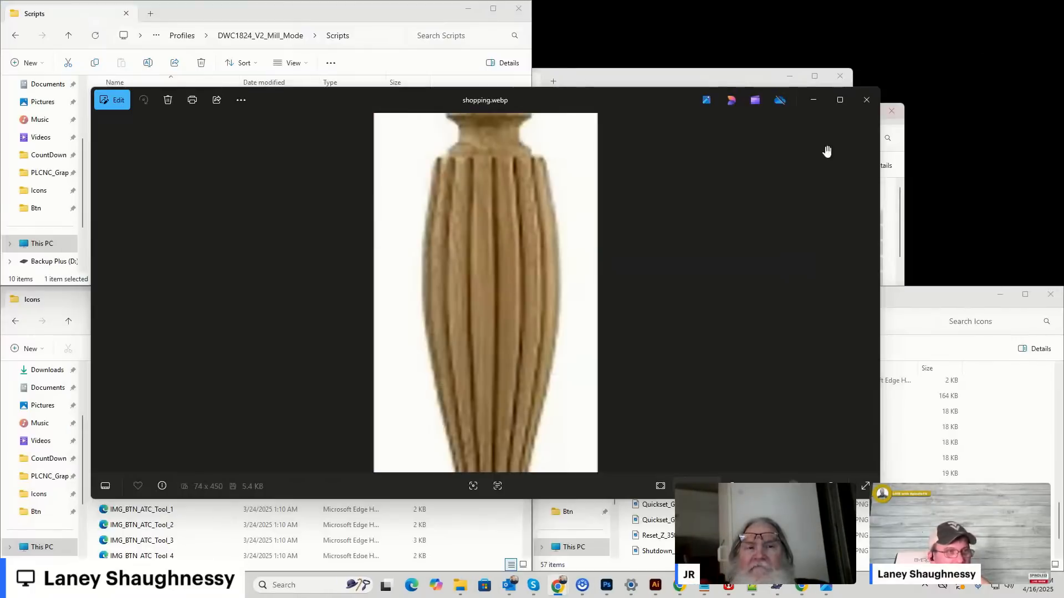
pyautogui.click(813, 102)
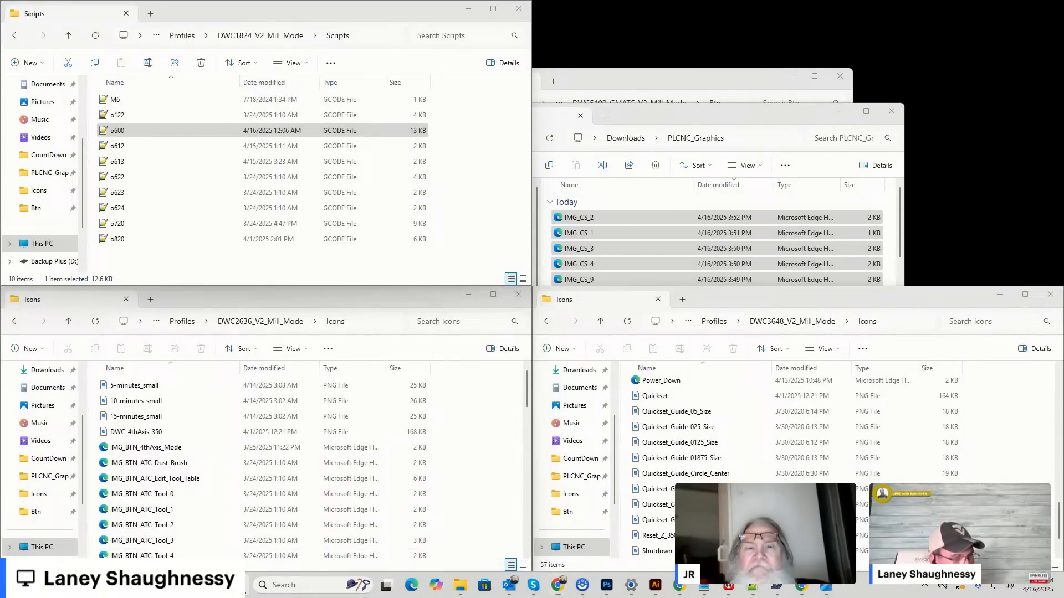
pyautogui.click(246, 589)
pyautogui.click(669, 227)
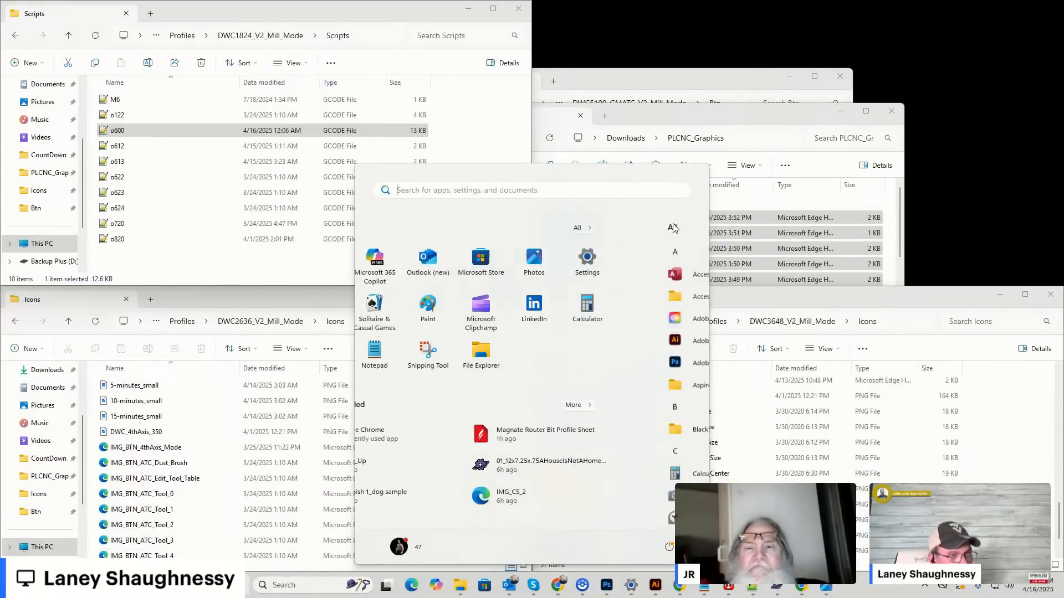
pyautogui.click(431, 388)
pyautogui.click(431, 412)
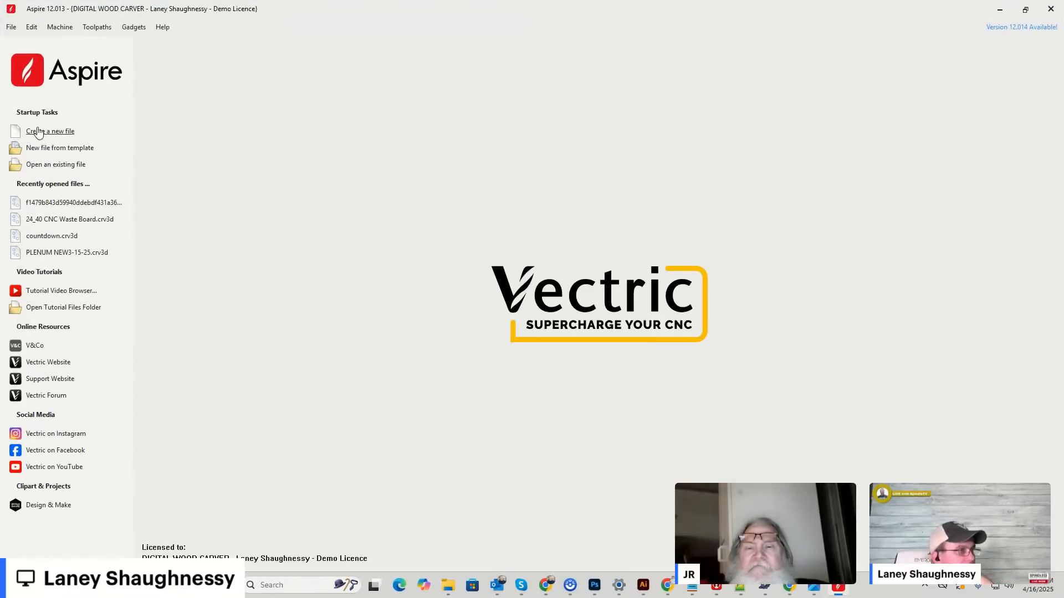
pyautogui.click(49, 167)
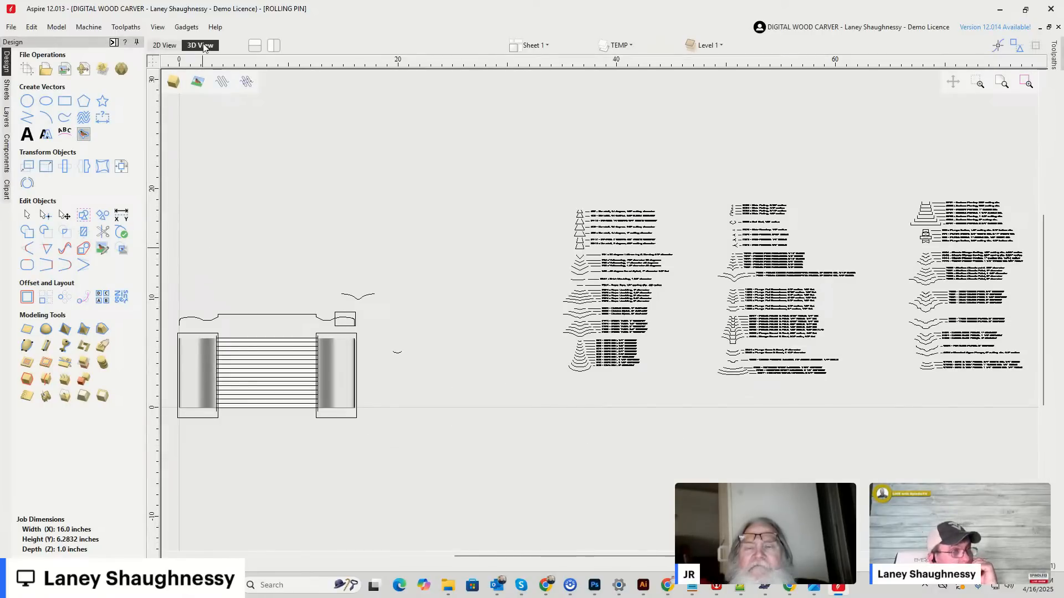
# Show the rolling pin in the 3D view without its vectors and check the modeling resolution in the job setup.
pyautogui.click(202, 46)
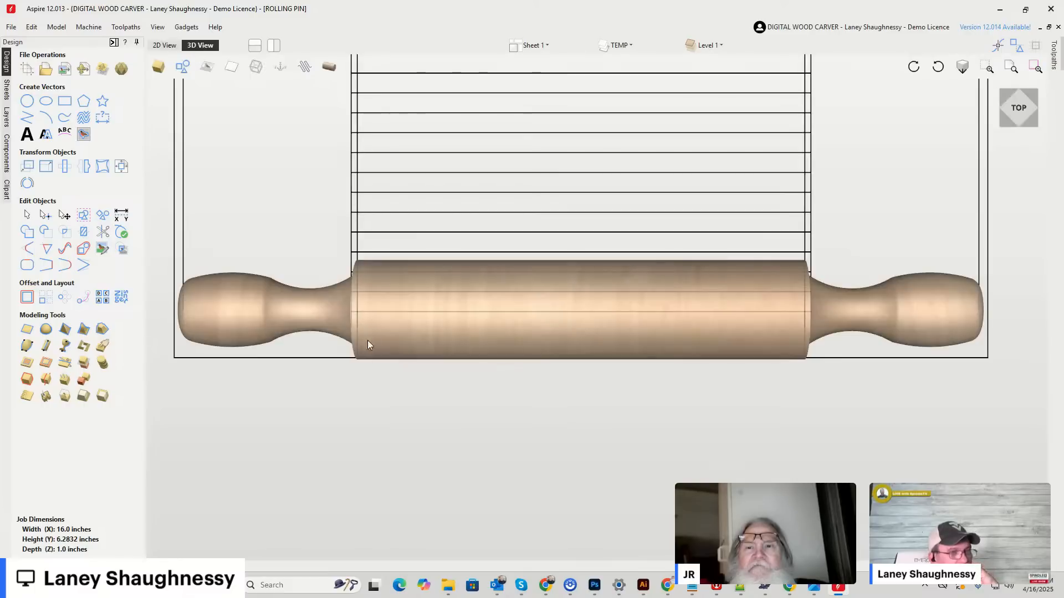
pyautogui.click(183, 67)
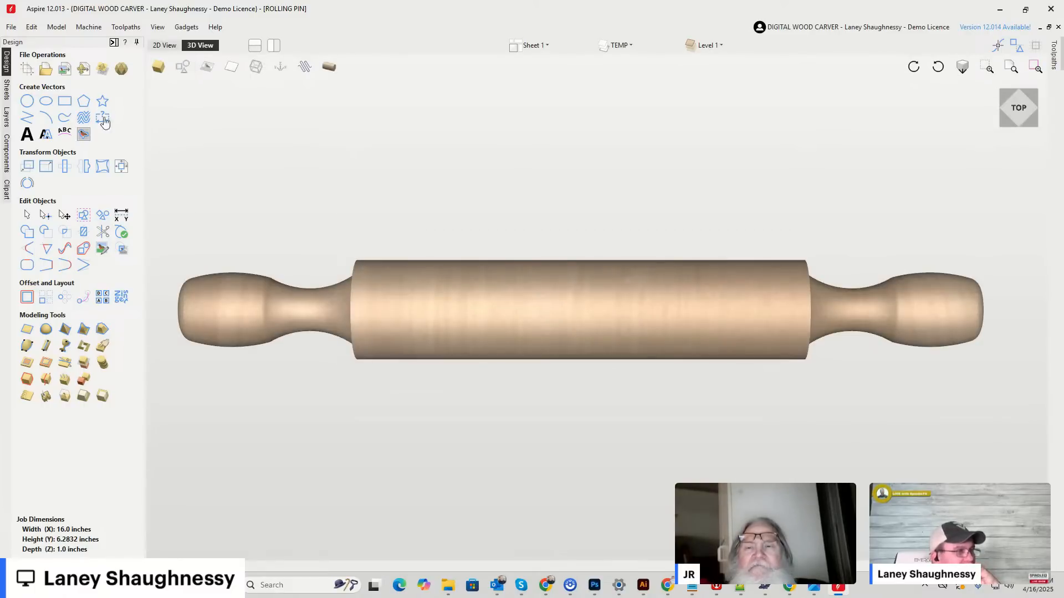
pyautogui.click(27, 68)
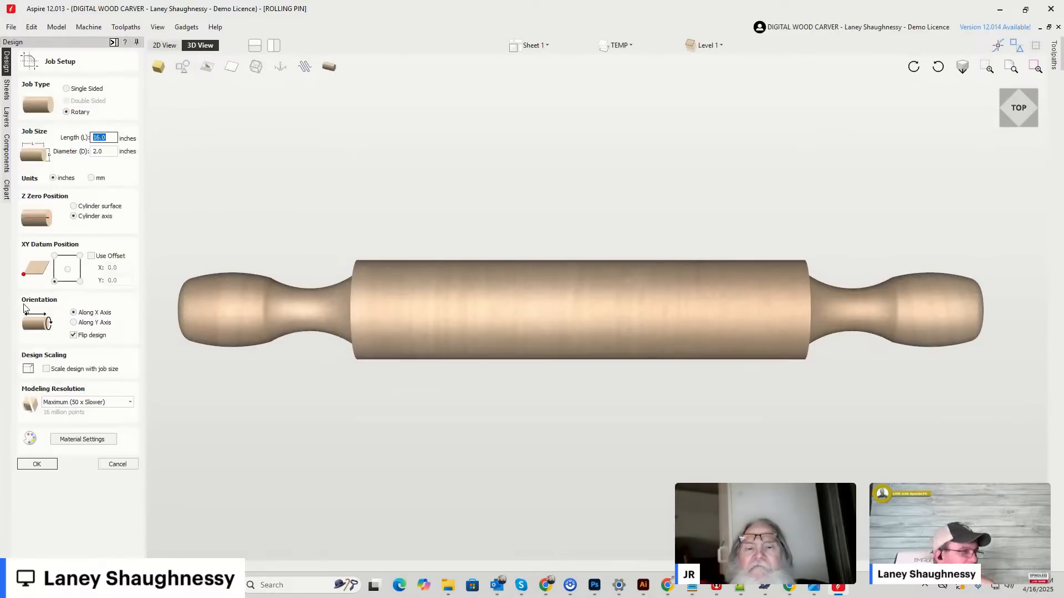
pyautogui.click(117, 467)
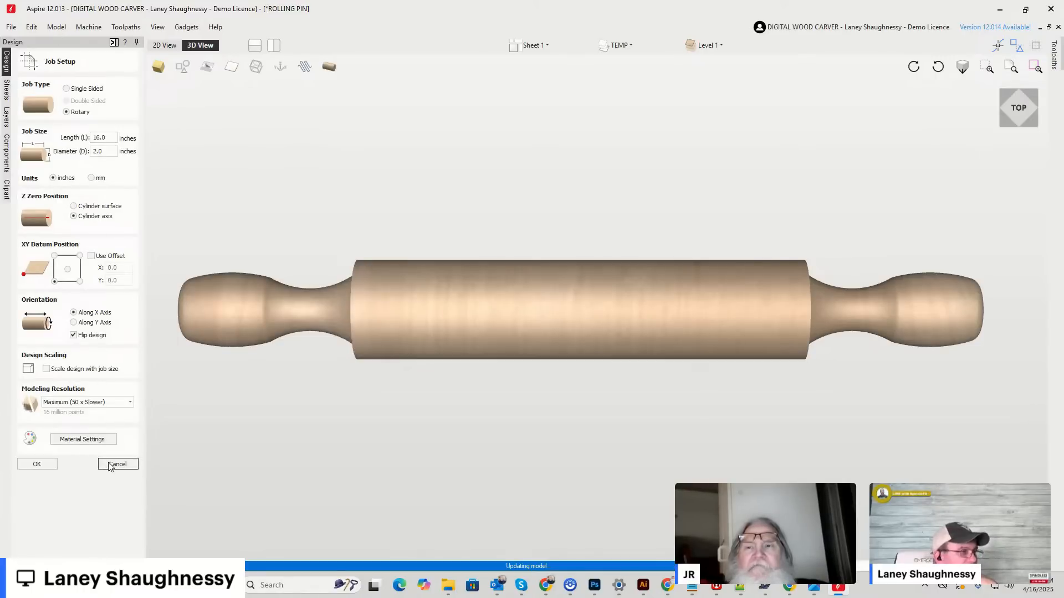
pyautogui.click(114, 465)
# Triangulate the rolling pin model for STL export with closed sides and inspect the mesh around the handle and shoulder.
pyautogui.click(56, 27)
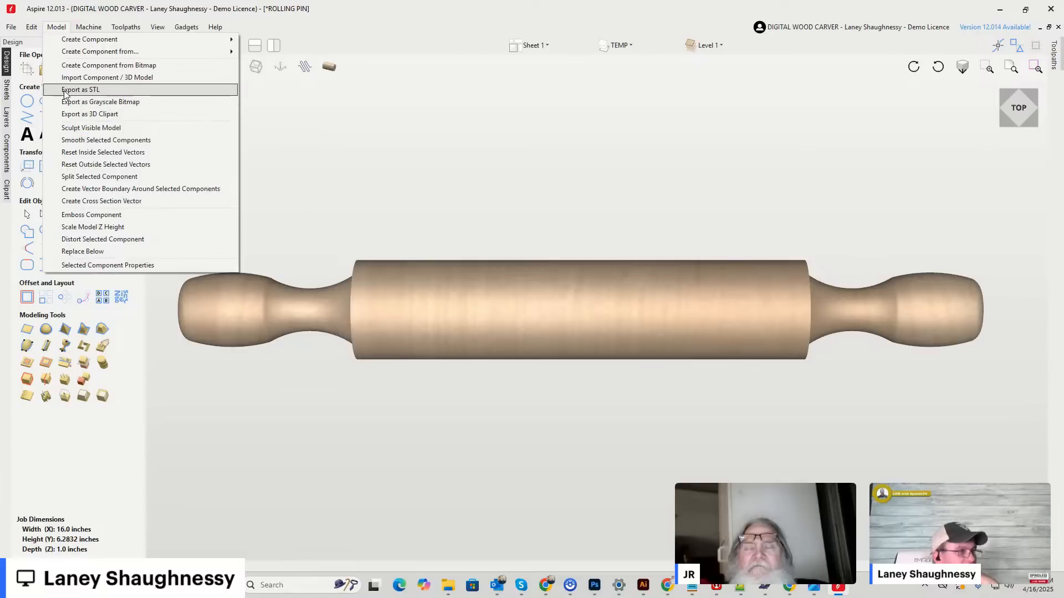
pyautogui.click(64, 92)
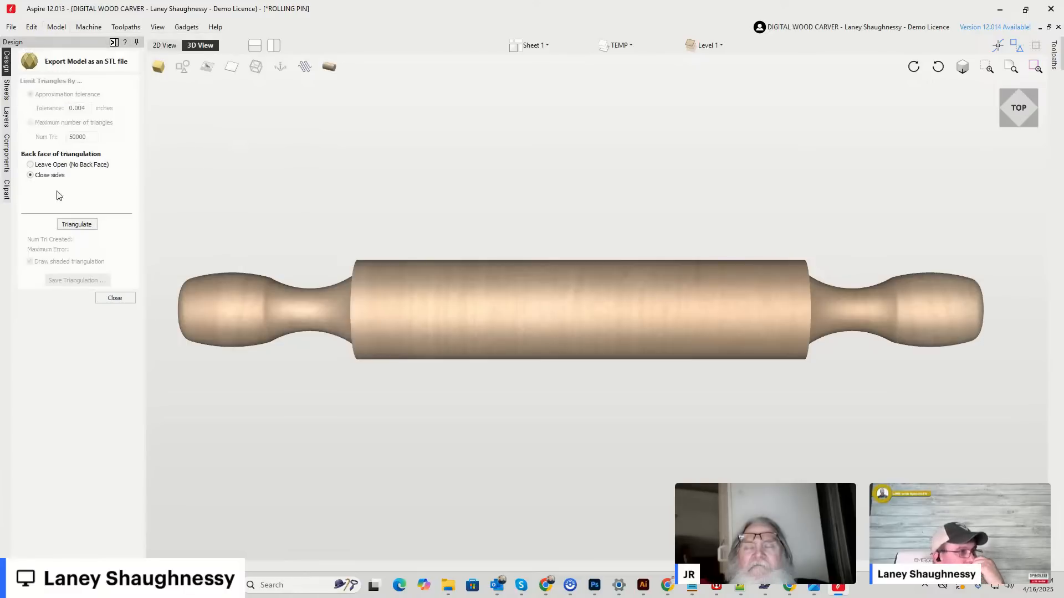
pyautogui.click(77, 225)
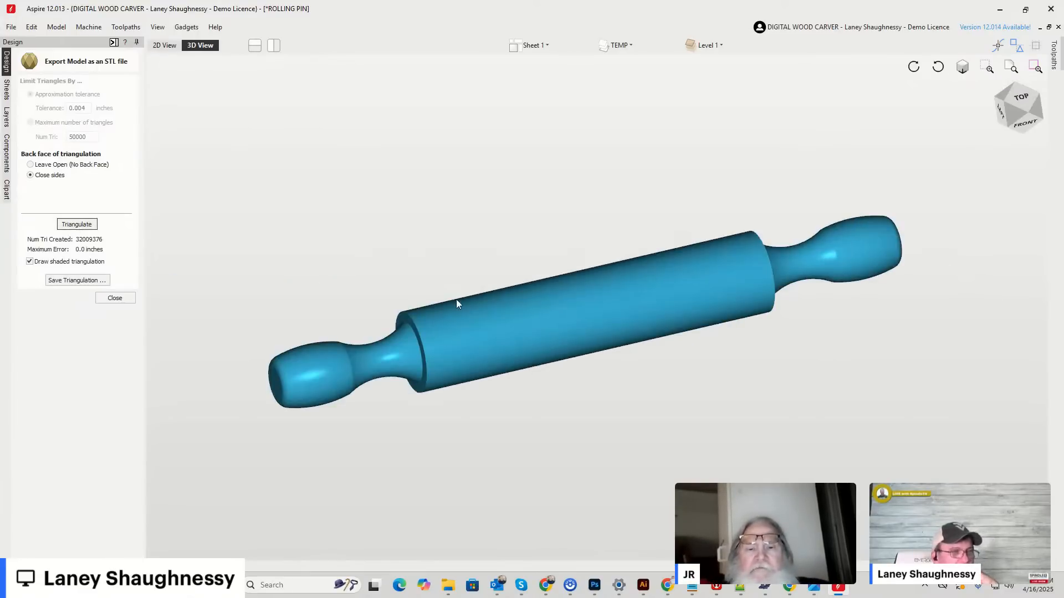
pyautogui.scroll(5, 373, 368)
pyautogui.scroll(-5, 372, 364)
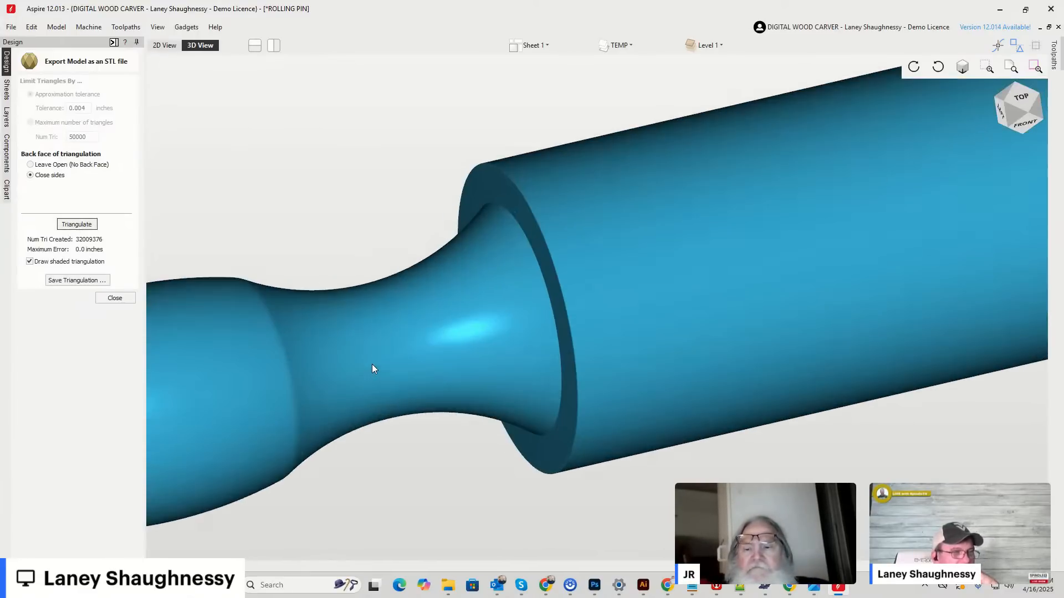
pyautogui.scroll(-2, 222, 252)
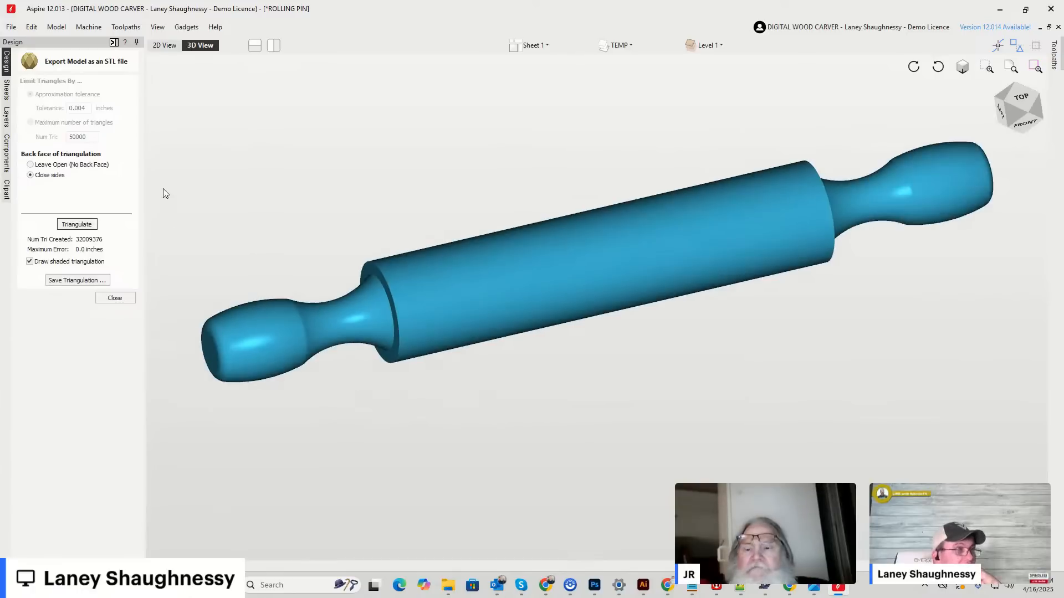
# Save the rolling pin's triangulation as an STL file, inspect the handle end and close the export.
pyautogui.click(78, 280)
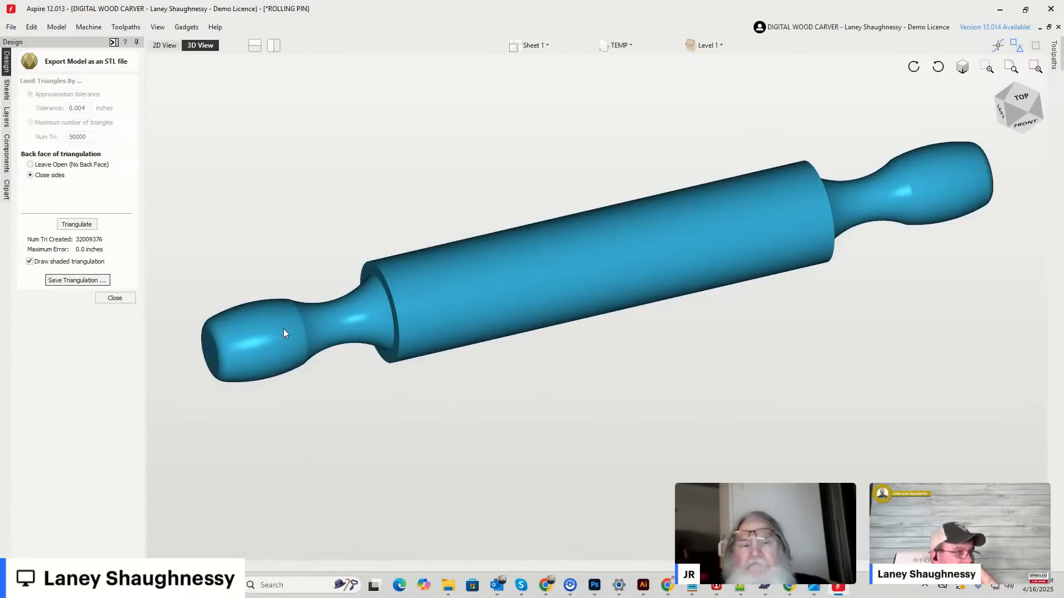
pyautogui.scroll(2, 281, 333)
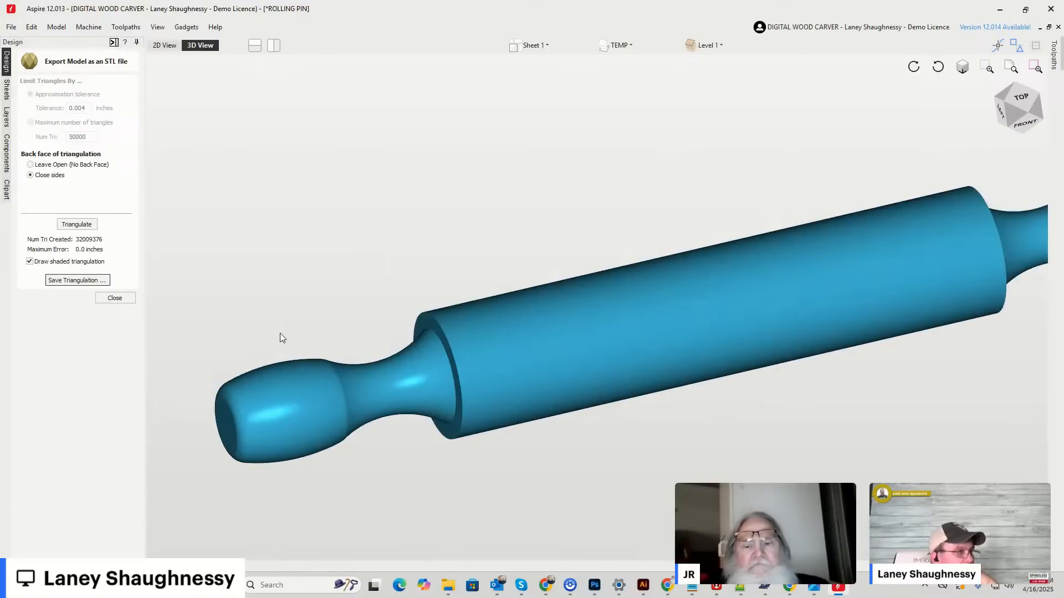
pyautogui.scroll(4, 305, 412)
pyautogui.scroll(-8, 305, 413)
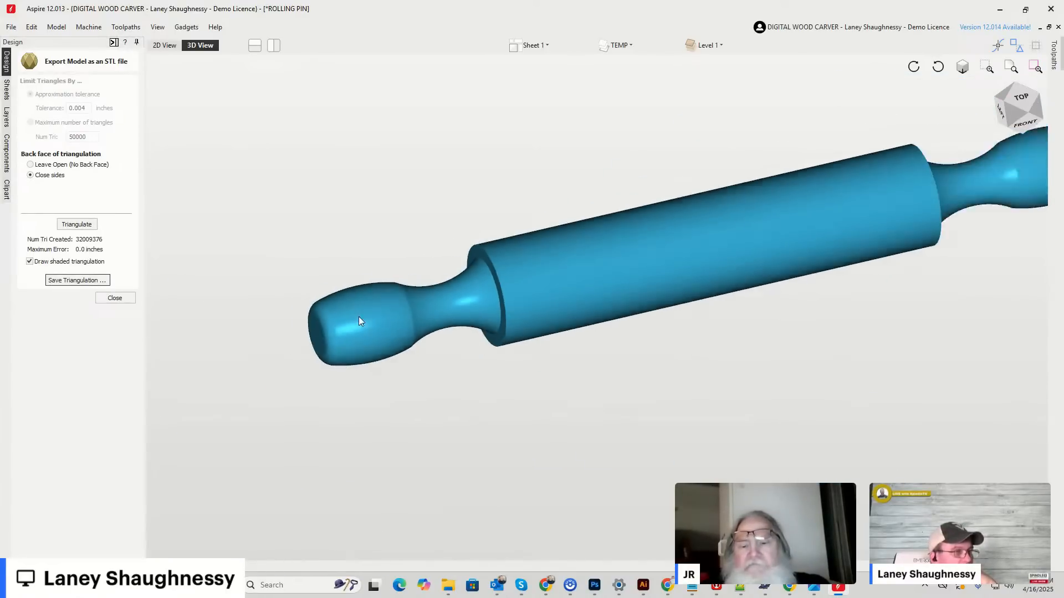
pyautogui.click(105, 301)
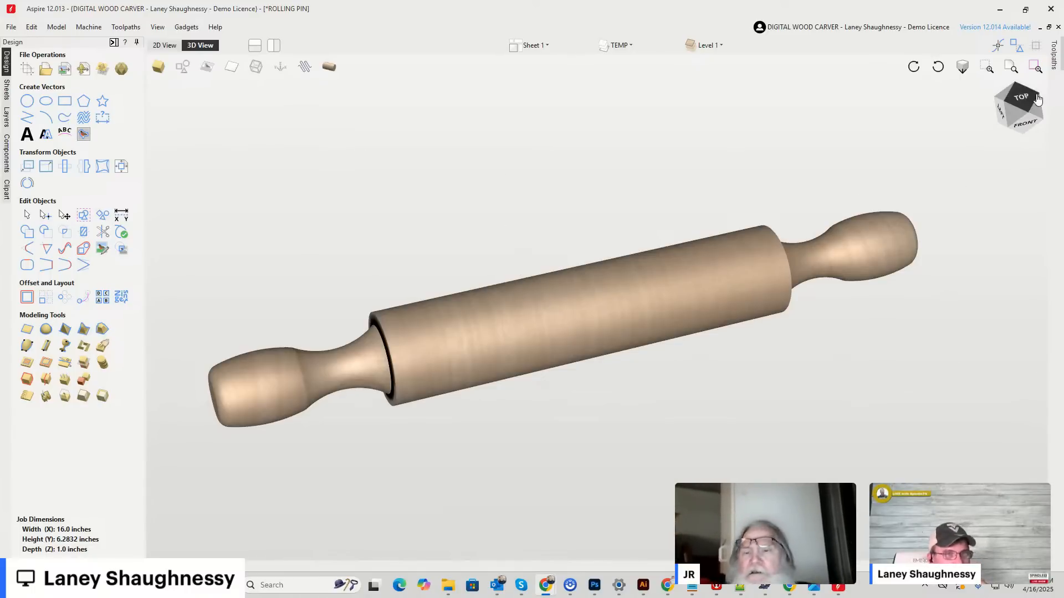
# Examine the seam running through the rolling pin's handle end and shoulder in the 3D view.
pyautogui.moveTo(1026, 102)
pyautogui.mouseDown()
pyautogui.moveTo(999, 140)
pyautogui.moveTo(978, 148)
pyautogui.moveTo(1040, 106)
pyautogui.moveTo(1039, 126)
pyautogui.moveTo(997, 136)
pyautogui.moveTo(1003, 111)
pyautogui.moveTo(1041, 112)
pyautogui.moveTo(1009, 102)
pyautogui.moveTo(1025, 106)
pyautogui.mouseUp()
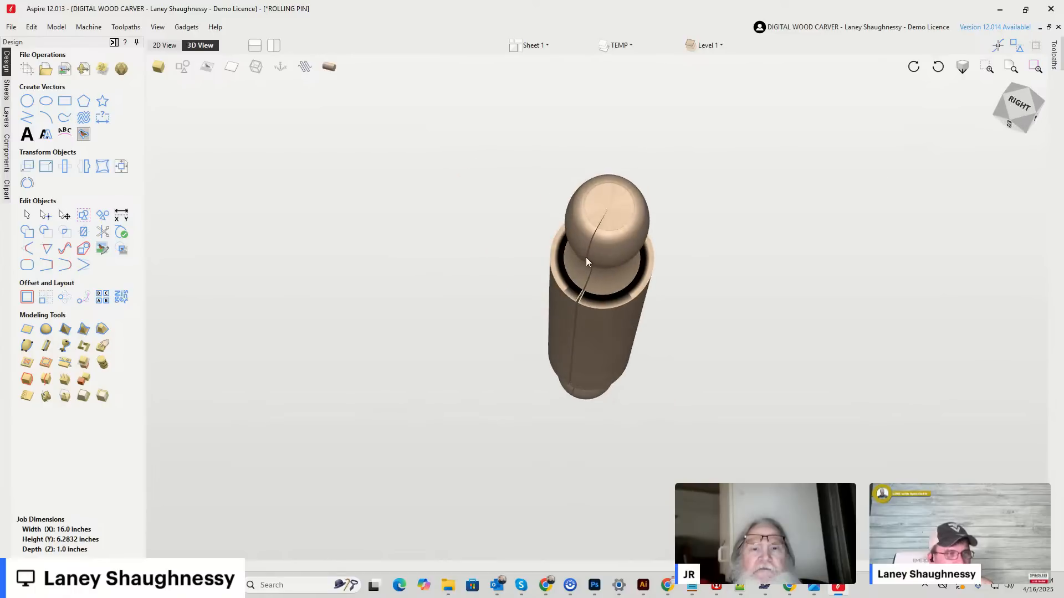
pyautogui.scroll(5, 589, 249)
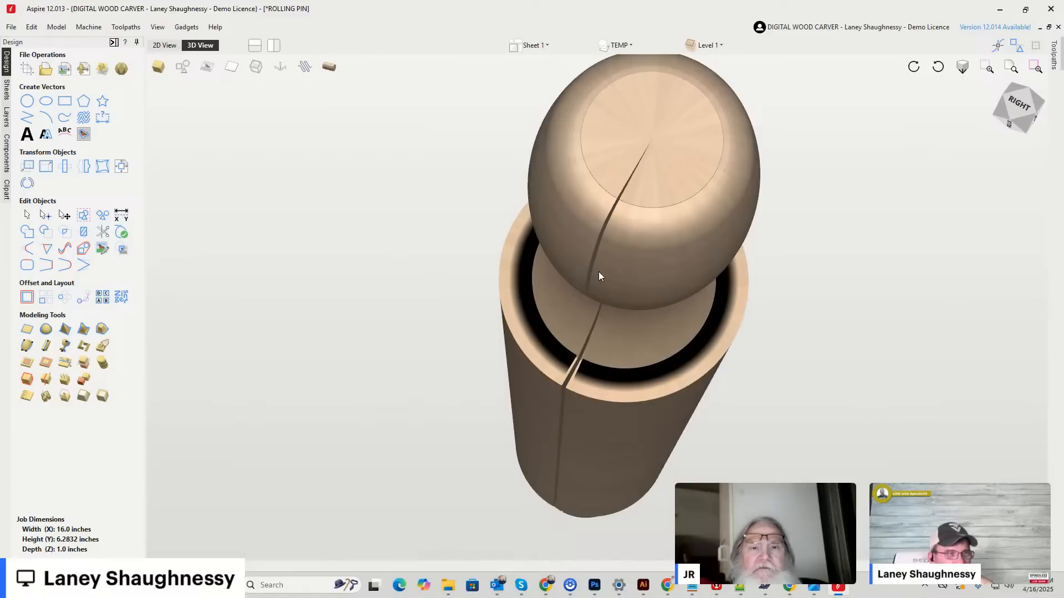
pyautogui.moveTo(1028, 115); pyautogui.dragTo(967, 129)
# Examine the rolling pin's flat layout in the 2D view, and briefly minimize and restore the Aspire window.
pyautogui.click(164, 45)
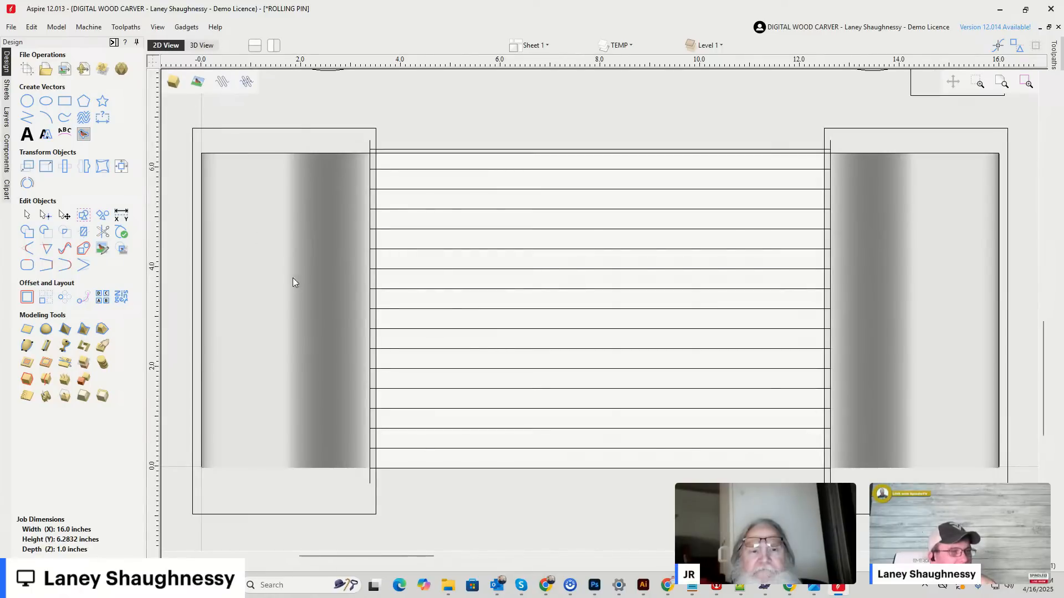
pyautogui.scroll(-2, 293, 277)
pyautogui.scroll(2, 326, 189)
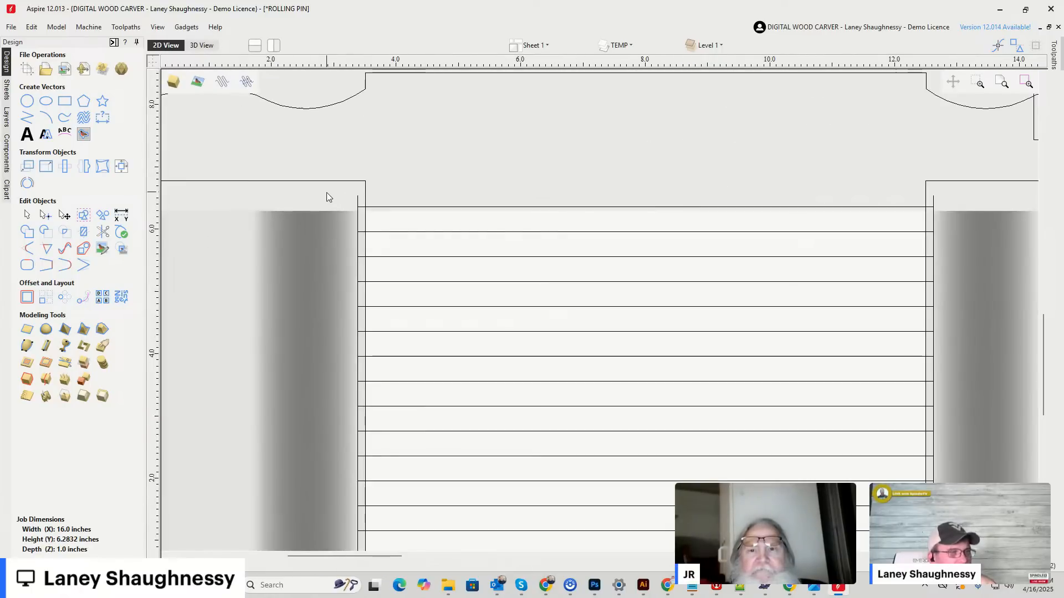
pyautogui.scroll(-2, 327, 191)
pyautogui.scroll(-1, 331, 408)
pyautogui.scroll(3, 333, 408)
pyautogui.scroll(-3, 338, 375)
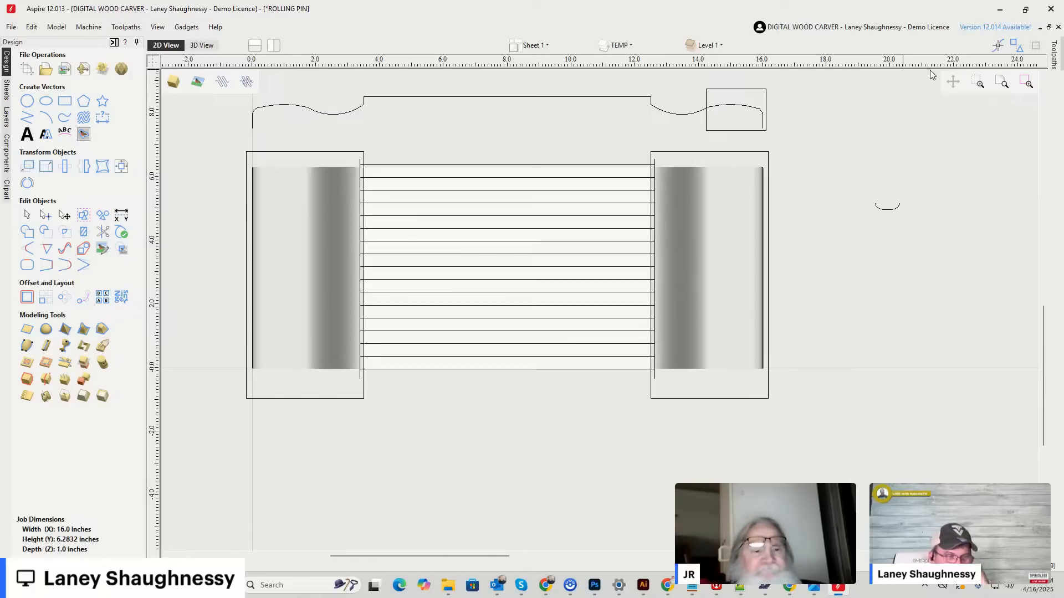
pyautogui.click(1001, 13)
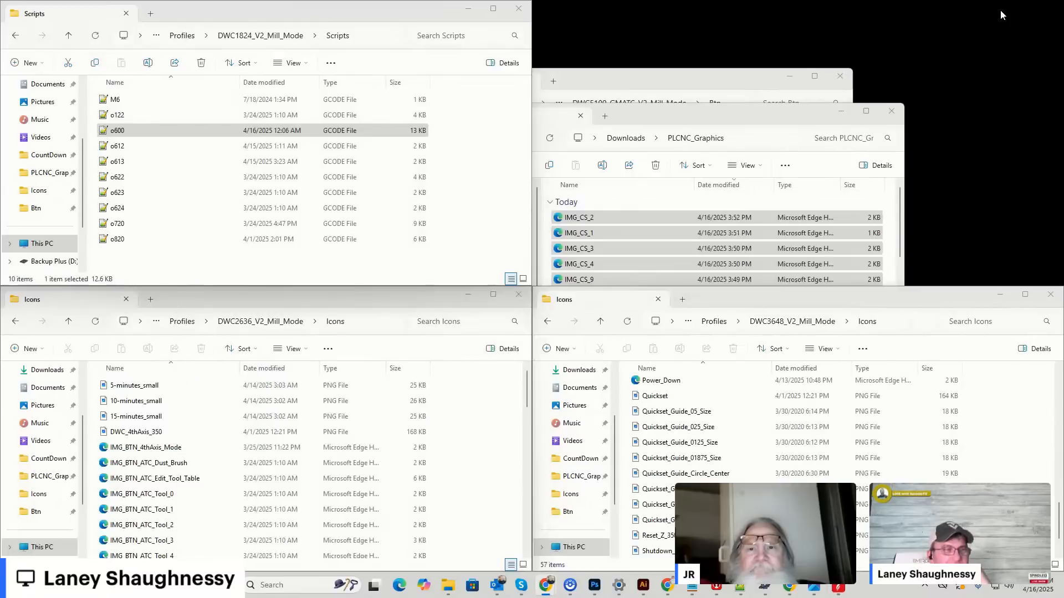
pyautogui.click(838, 585)
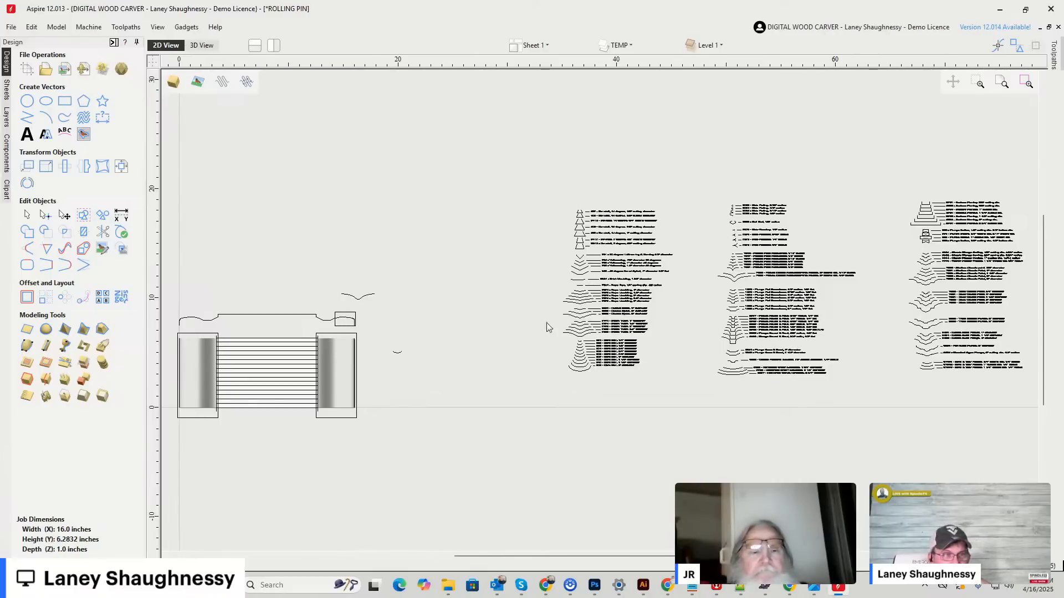
# Select the three columns of router bit profiles, examine the plunge bits in the last column and clear the selection.
pyautogui.moveTo(471, 144); pyautogui.dragTo(558, 154)
pyautogui.moveTo(962, 376); pyautogui.dragTo(1031, 408)
pyautogui.scroll(5, 987, 360)
pyautogui.scroll(4, 864, 347)
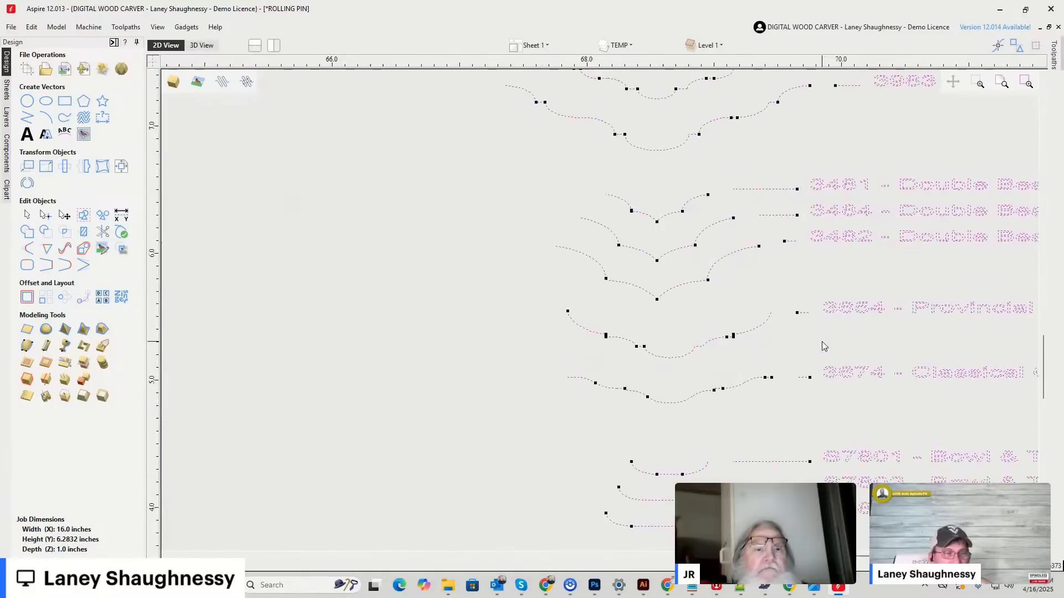
pyautogui.scroll(-6, 705, 354)
pyautogui.scroll(-8, 564, 352)
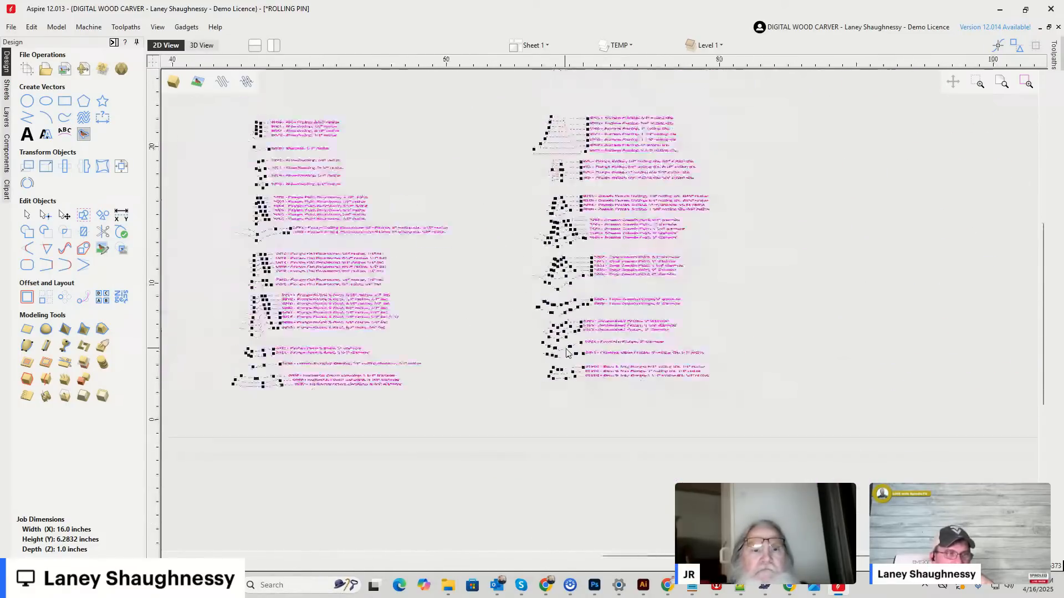
pyautogui.scroll(2, 452, 302)
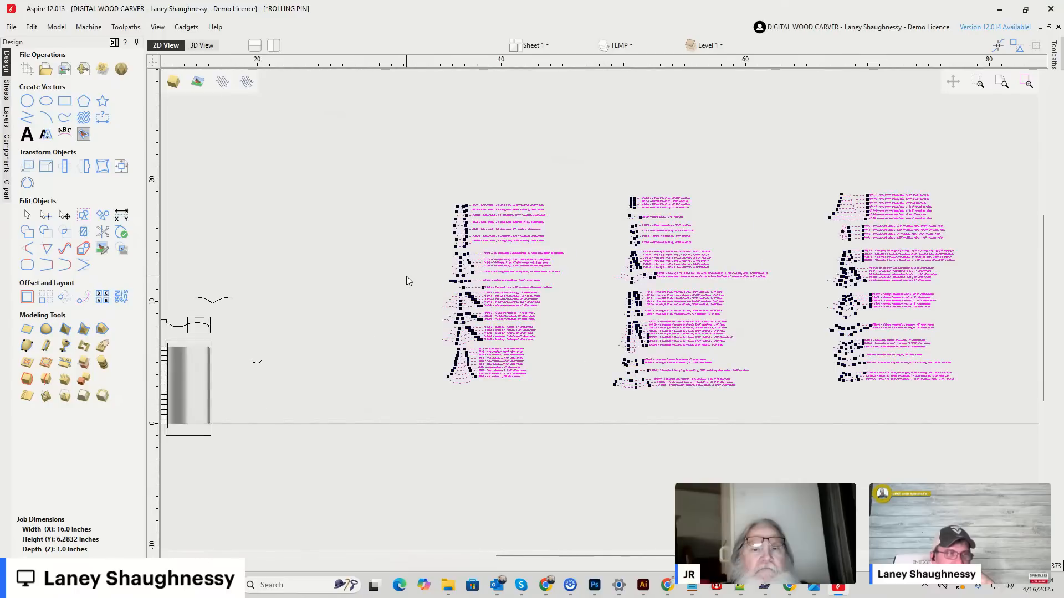
pyautogui.click(436, 278)
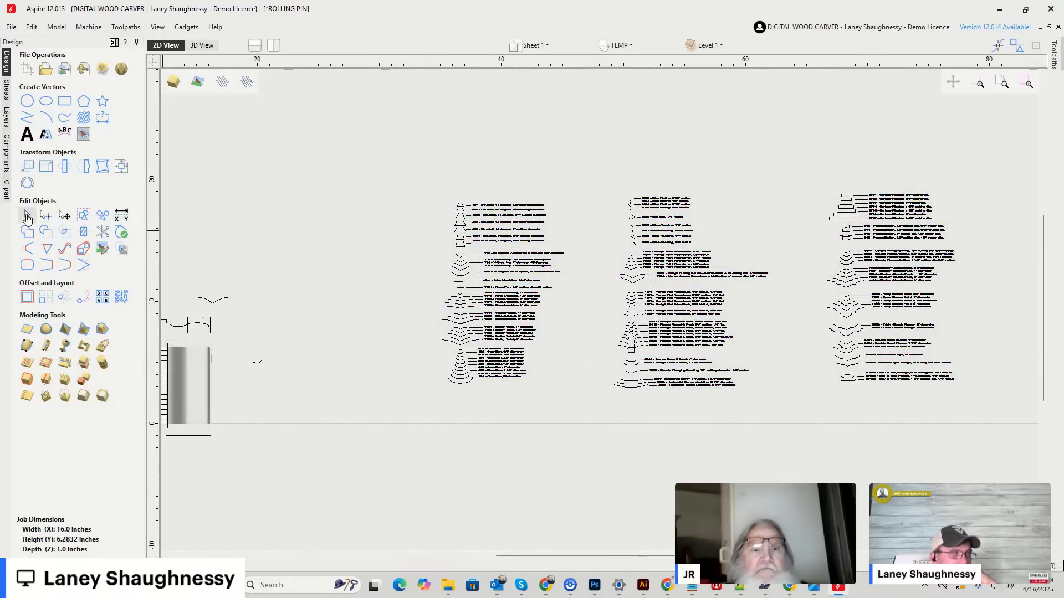
# Examine the V-grooving, 45 degree and moulding bit profiles in the first column.
pyautogui.scroll(2, 461, 283)
pyautogui.scroll(5, 459, 277)
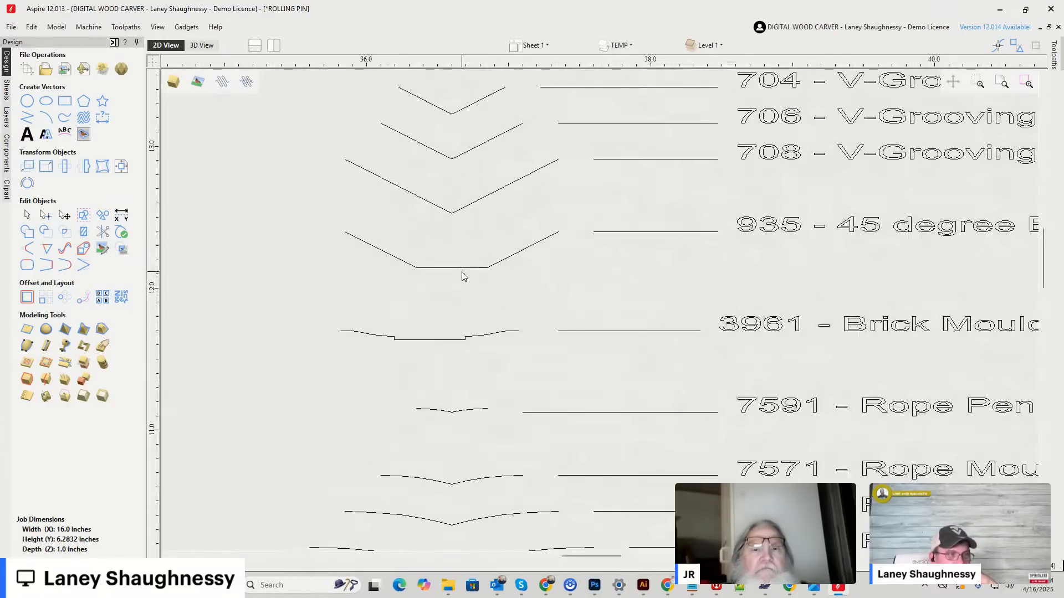
pyautogui.scroll(-4, 462, 275)
pyautogui.scroll(-3, 463, 277)
# Select all the bit profiles, examine the Double Bead and Bowl & Tray plunge bits, and clear the selection.
pyautogui.moveTo(416, 198); pyautogui.dragTo(925, 398)
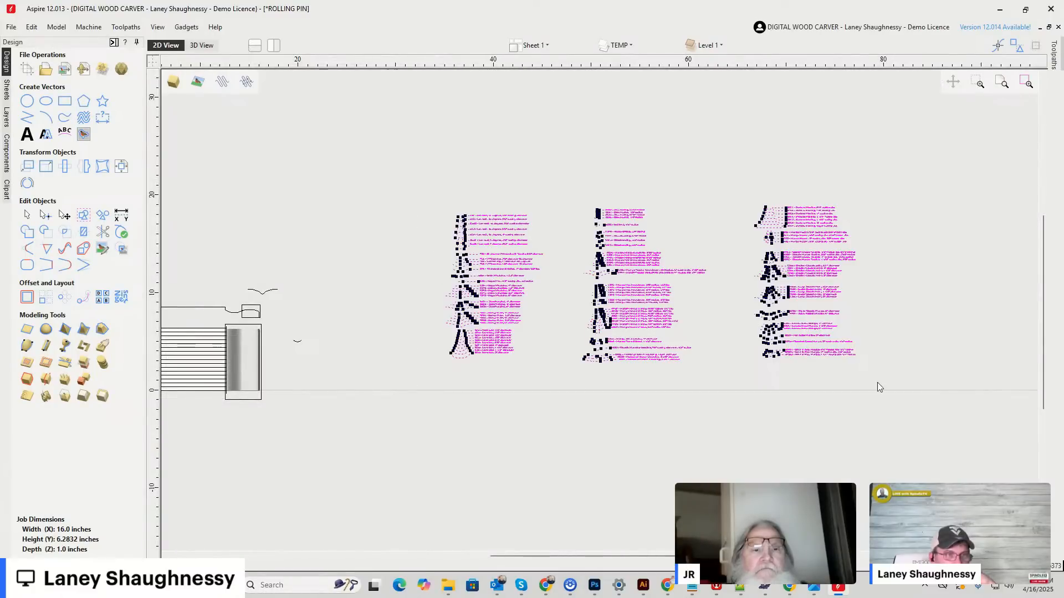
pyautogui.scroll(3, 828, 339)
pyautogui.scroll(4, 827, 340)
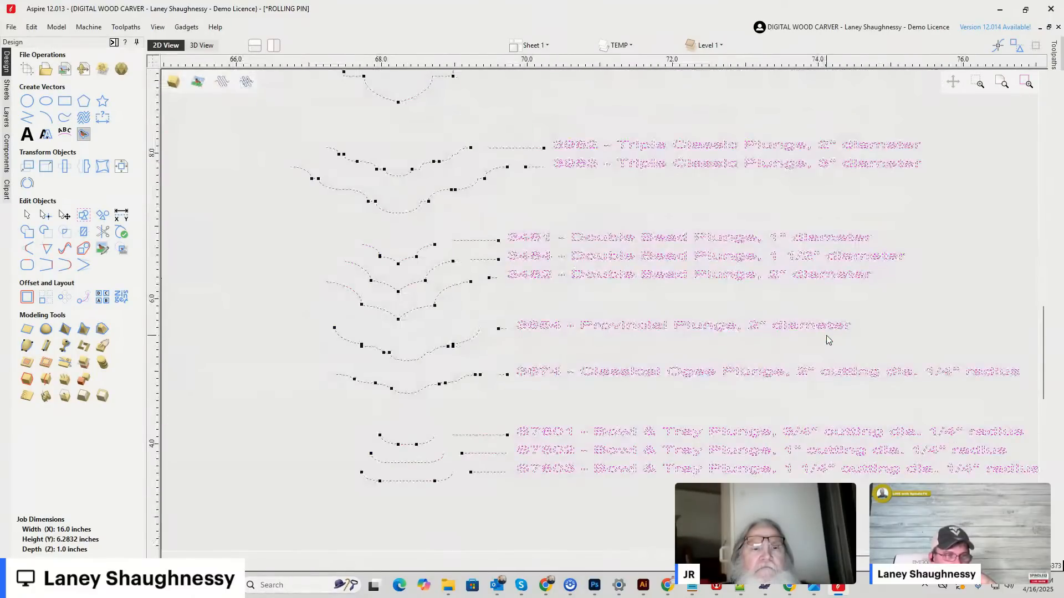
pyautogui.scroll(-7, 827, 339)
pyautogui.scroll(-1, 827, 336)
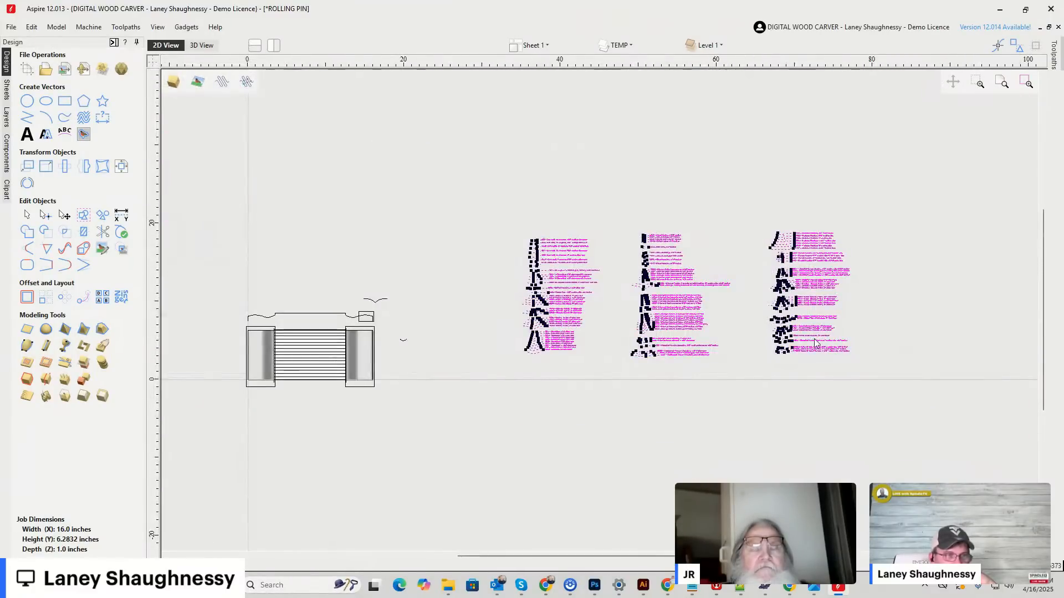
pyautogui.click(482, 295)
# Examine the Classic Plunge Cutting and Shallow Classic Point bits, and reselect the whole set of bit profiles.
pyautogui.moveTo(497, 203); pyautogui.dragTo(953, 421)
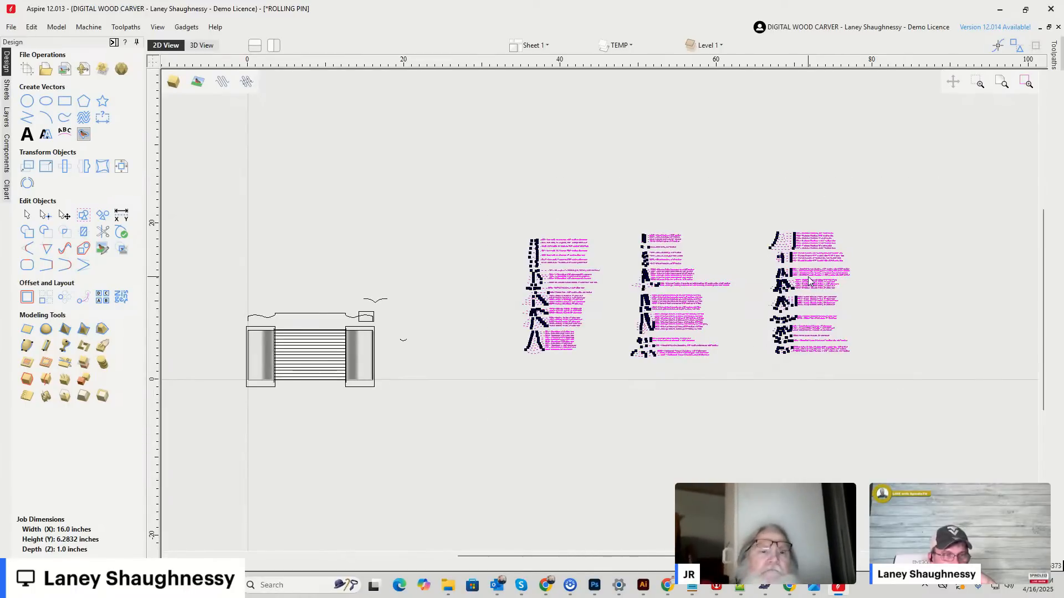
pyautogui.scroll(4, 809, 281)
pyautogui.scroll(4, 809, 281)
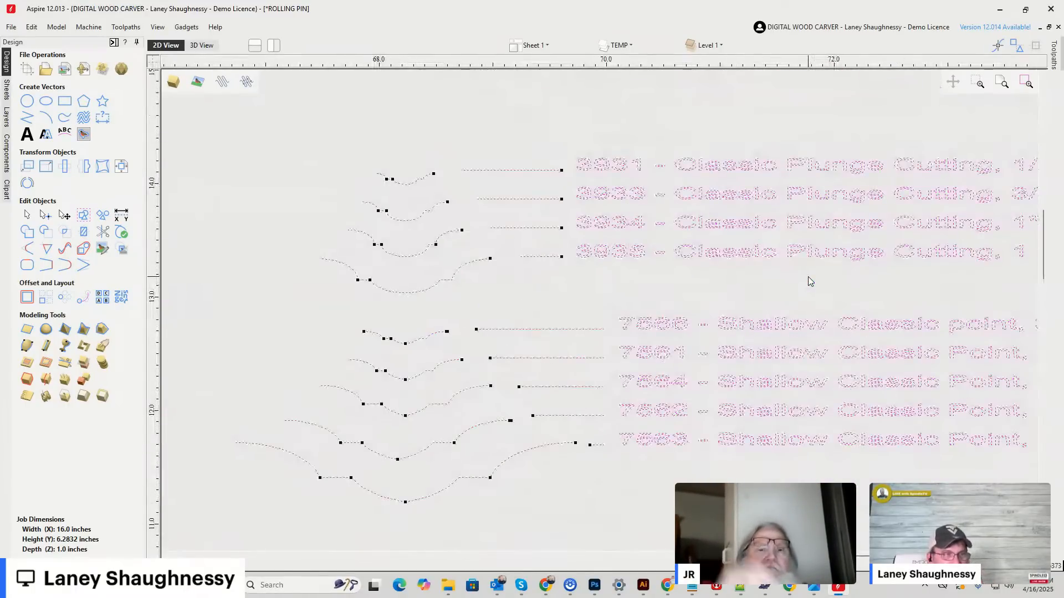
pyautogui.click(732, 292)
pyautogui.scroll(-8, 733, 292)
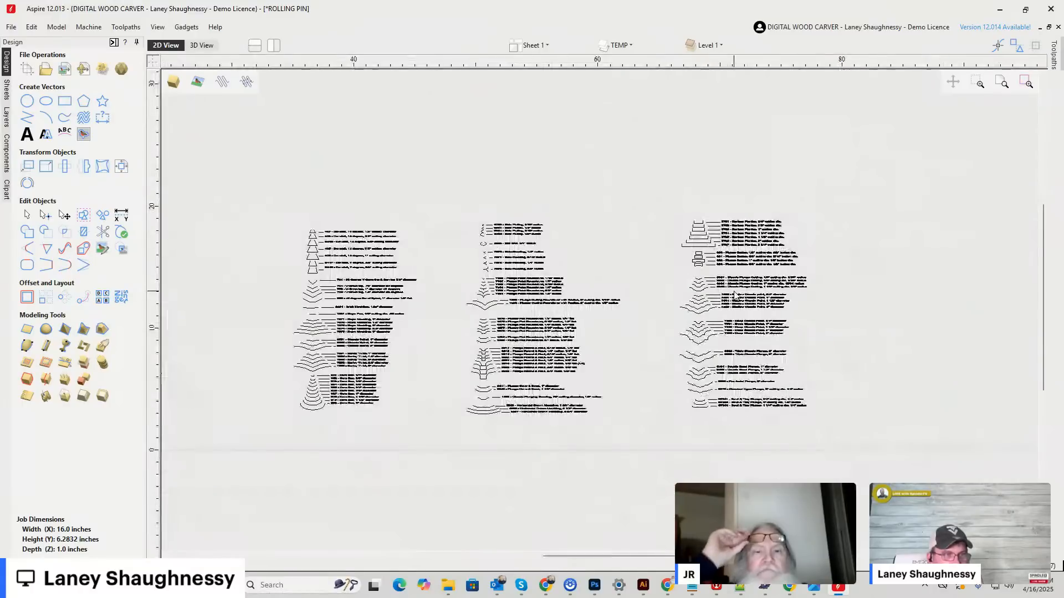
pyautogui.scroll(-1, 734, 294)
pyautogui.moveTo(493, 216); pyautogui.dragTo(822, 367)
pyautogui.scroll(7, 285, 311)
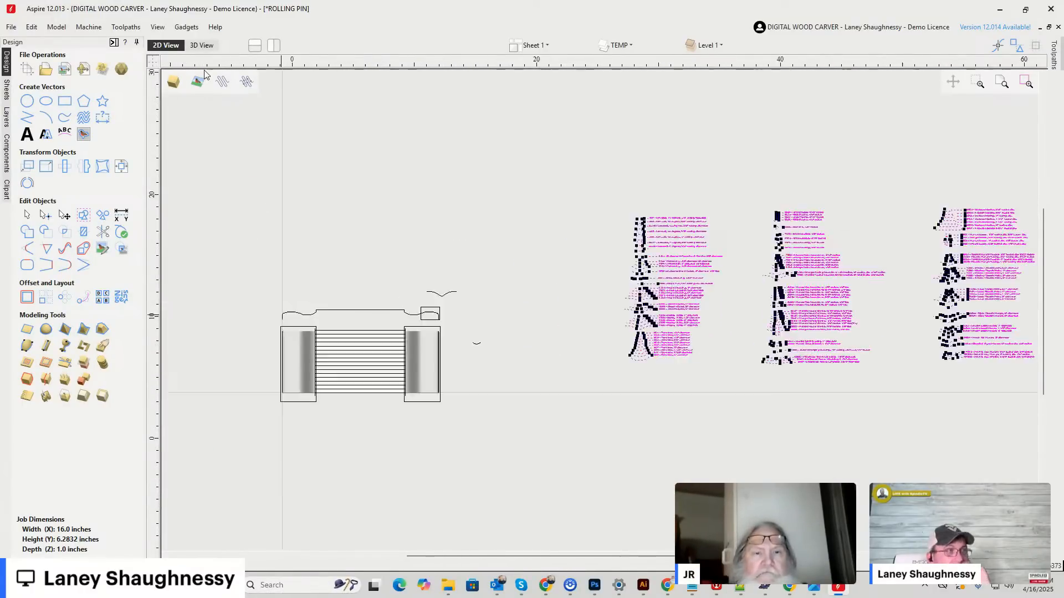
# Inspect the seam gap at the rolling pin's left end in the 3D view.
pyautogui.click(209, 45)
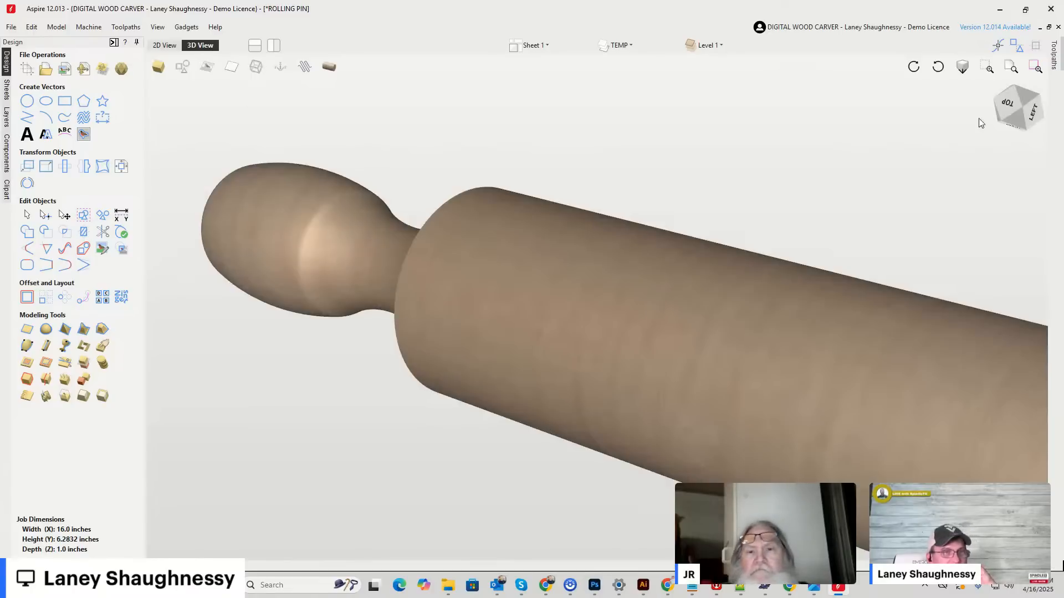
pyautogui.click(1034, 108)
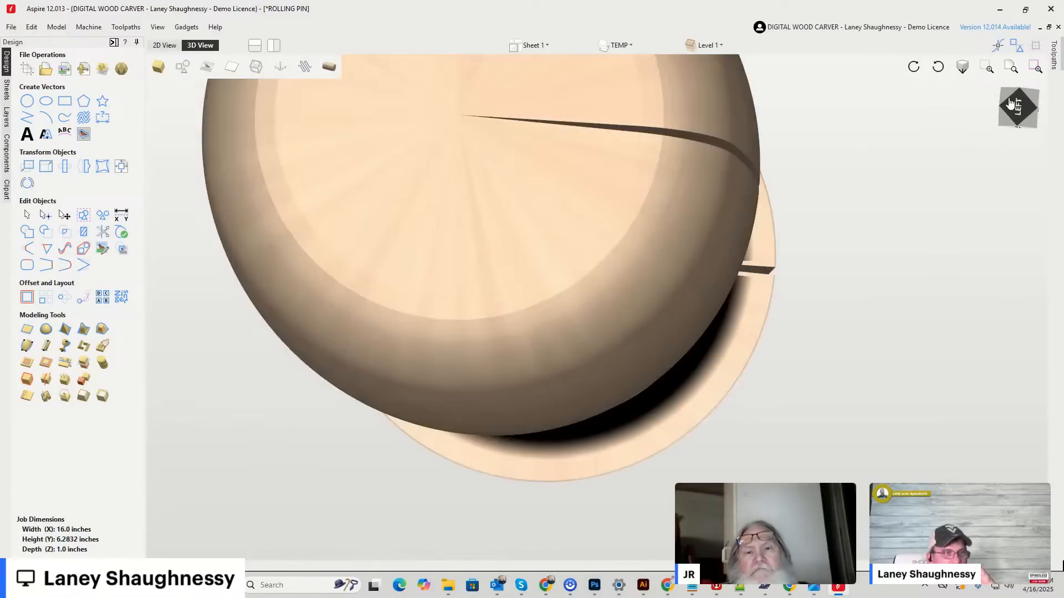
pyautogui.moveTo(1009, 105); pyautogui.dragTo(1007, 105)
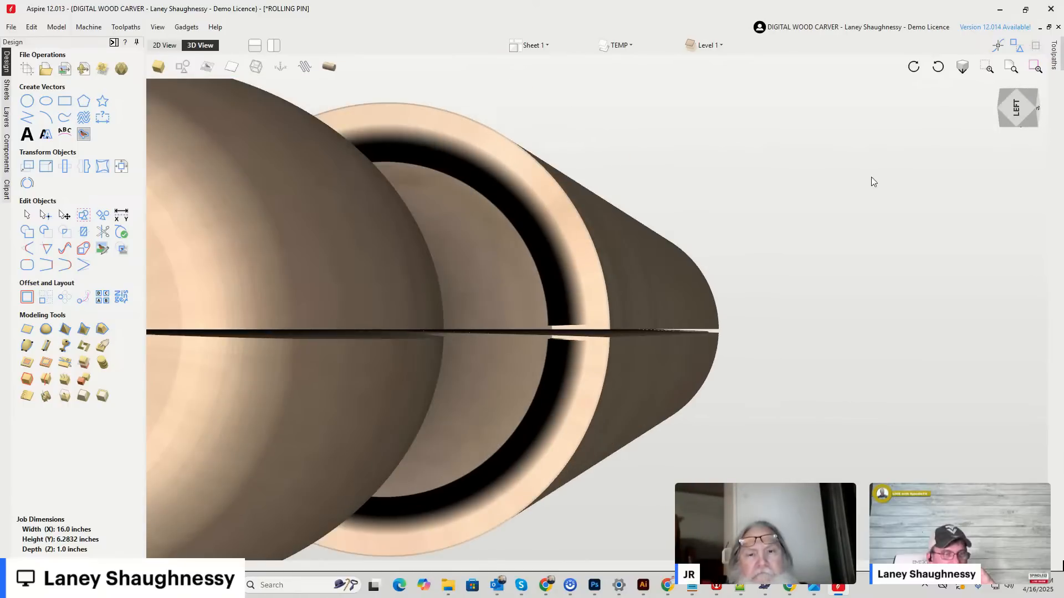
pyautogui.scroll(3, 655, 330)
pyautogui.scroll(-3, 656, 331)
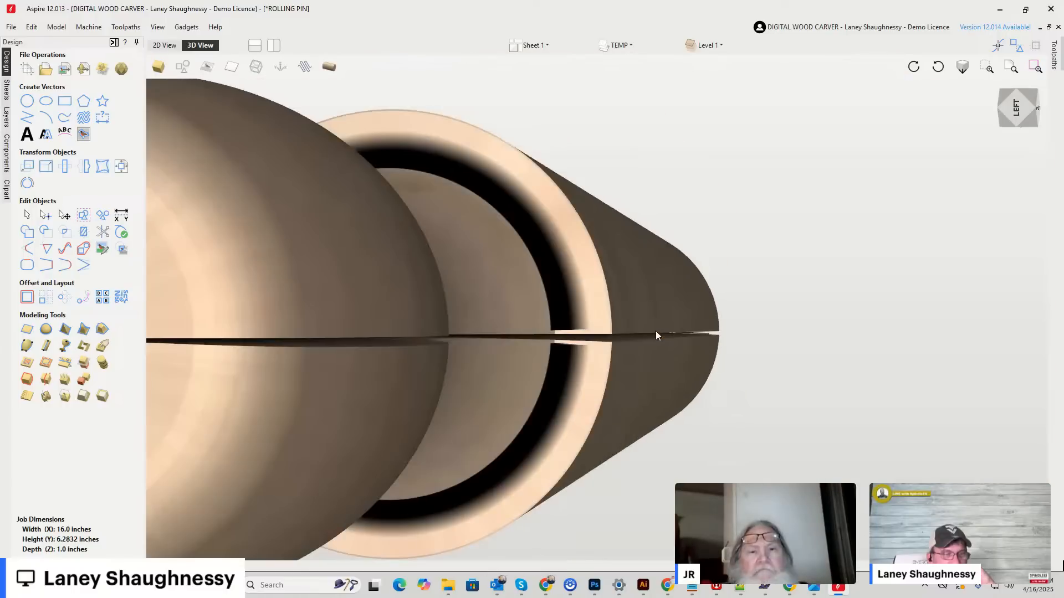
pyautogui.scroll(-3, 656, 335)
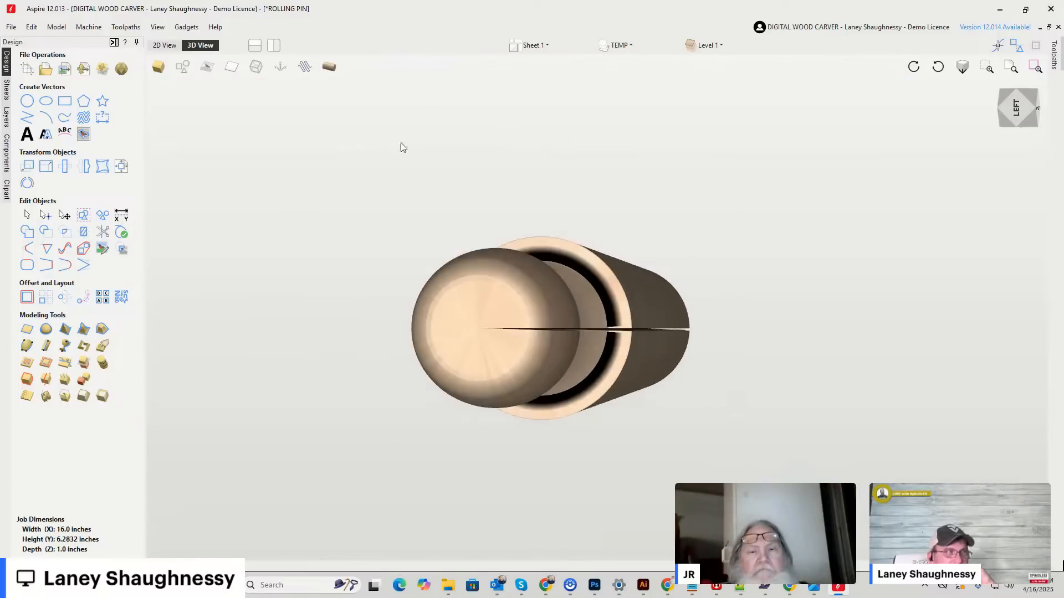
# Select the rolling pin component in the 2D view and try to align its lower-left corner with the job origin.
pyautogui.click(164, 45)
pyautogui.scroll(5, 487, 337)
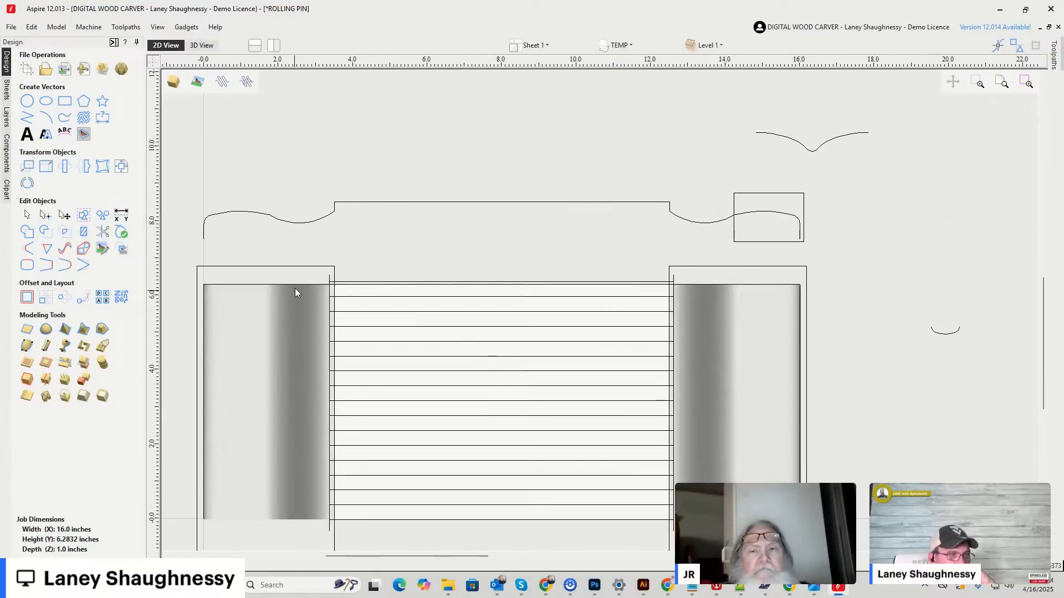
pyautogui.scroll(-2, 385, 255)
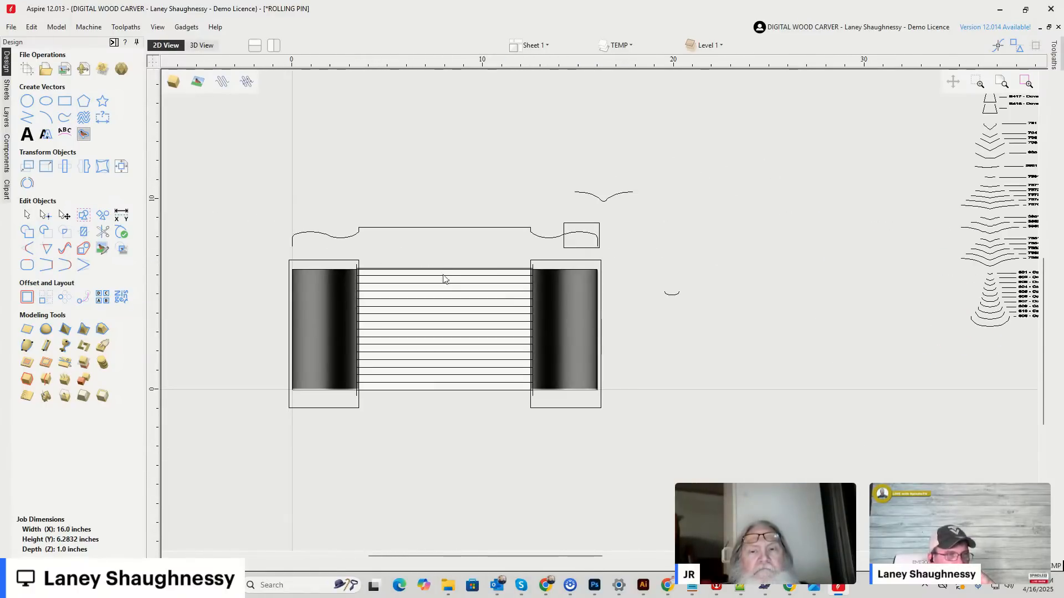
pyautogui.scroll(6, 320, 404)
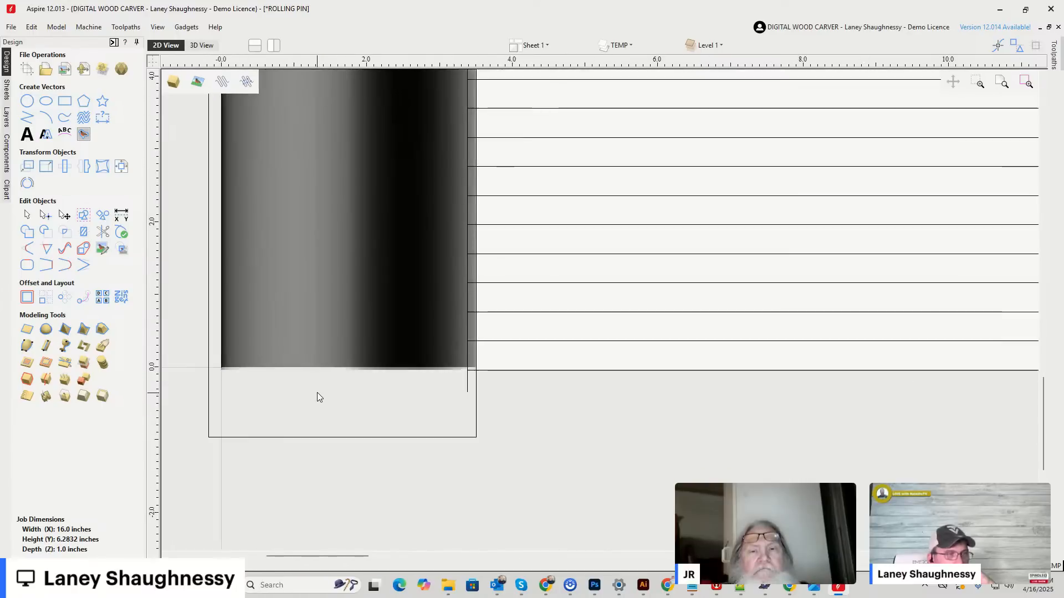
pyautogui.scroll(7, 226, 371)
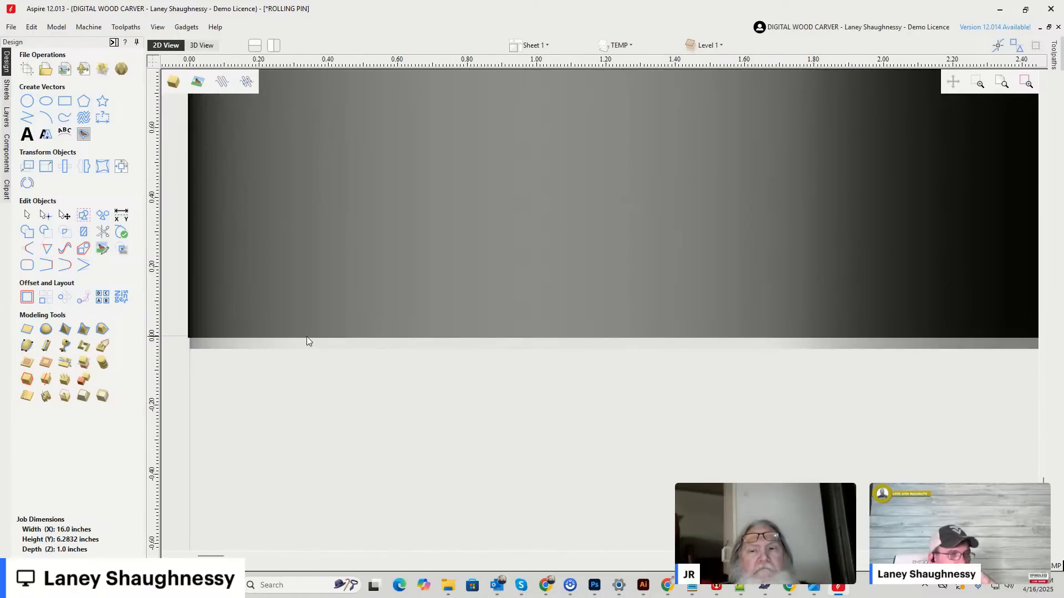
pyautogui.click(208, 344)
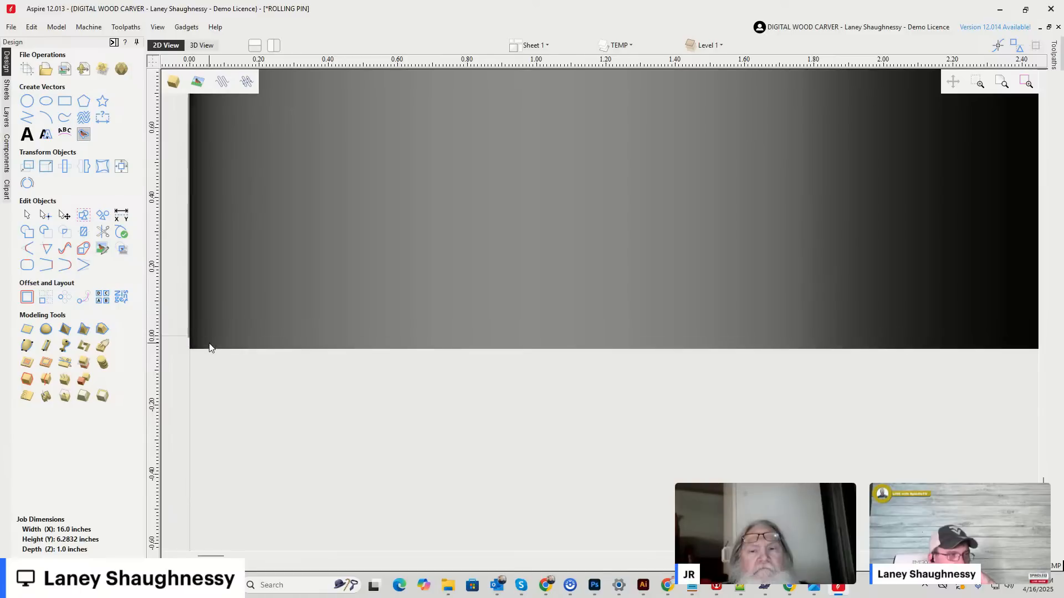
pyautogui.moveTo(190, 348); pyautogui.dragTo(189, 334)
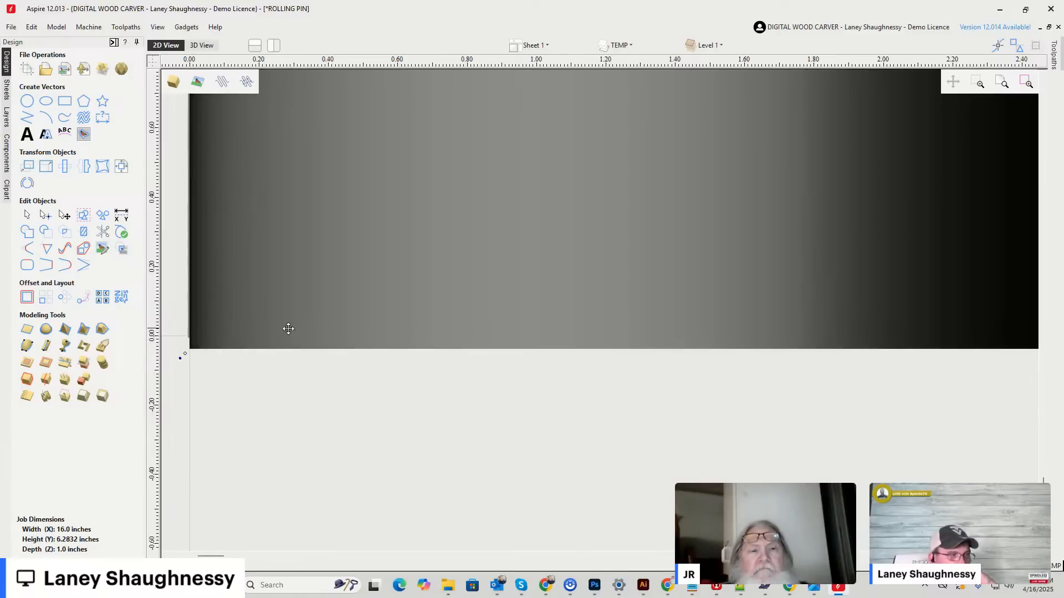
# Examine how the upper edge of the left handle's component meets the job boundary.
pyautogui.scroll(-12, 301, 356)
pyautogui.scroll(7, 313, 210)
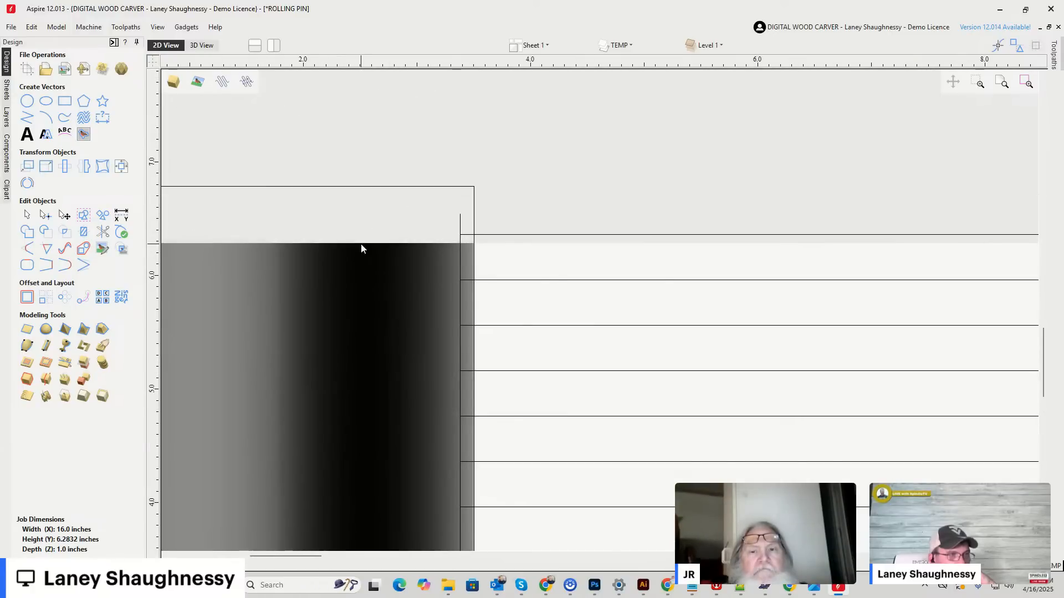
pyautogui.scroll(-4, 361, 247)
pyautogui.scroll(-4, 368, 382)
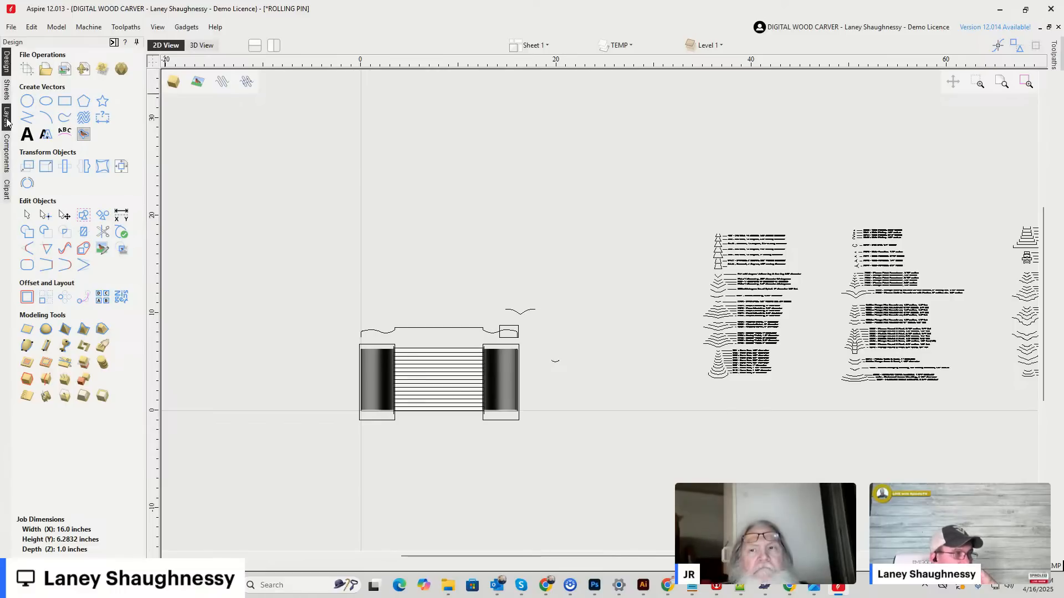
# Hide the Zero Plane component and bring up the toolpath list.
pyautogui.click(8, 160)
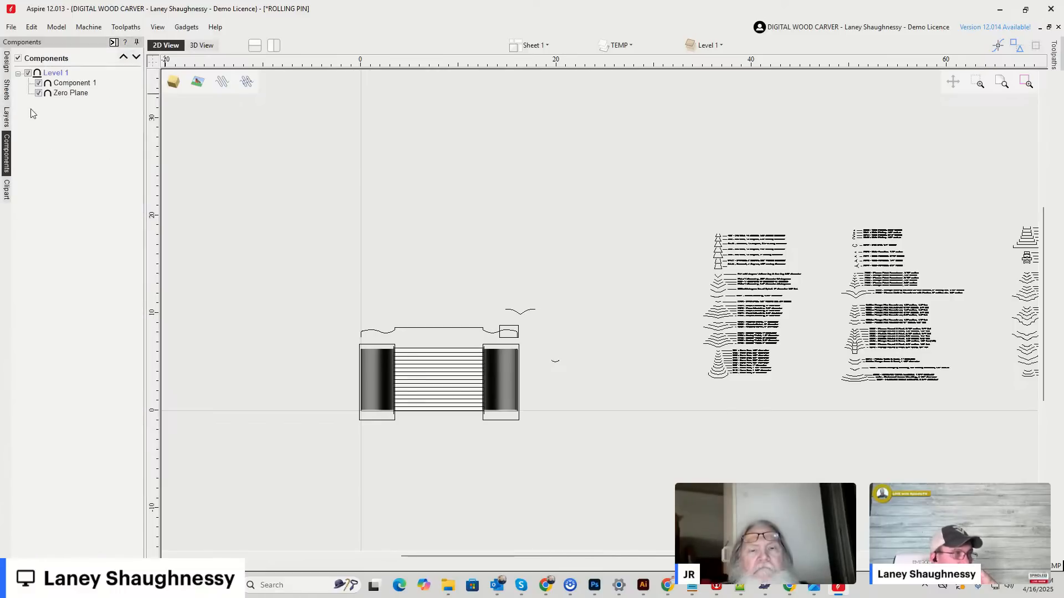
pyautogui.click(39, 95)
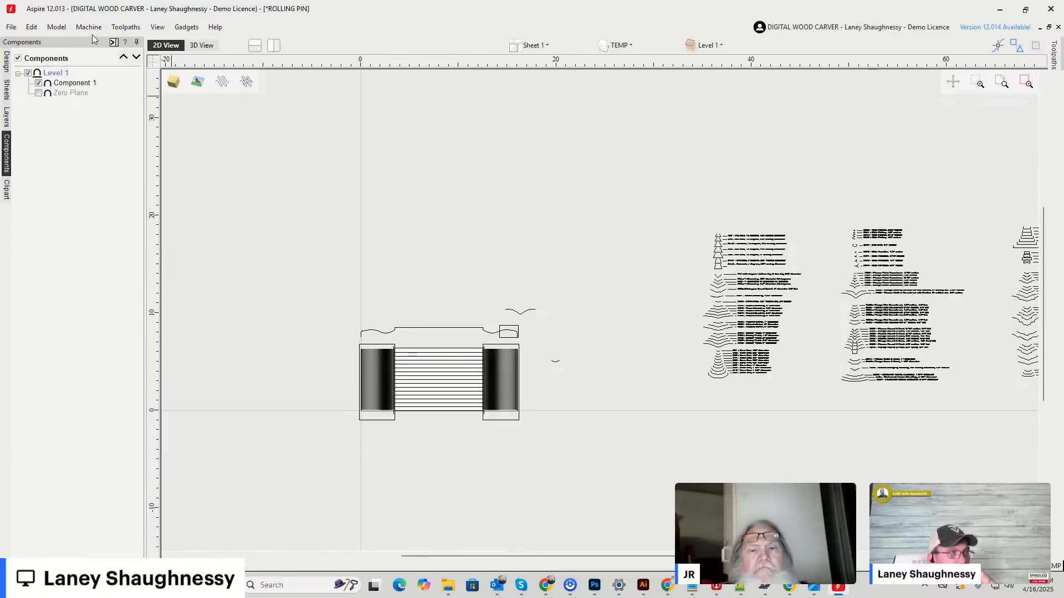
pyautogui.click(1054, 55)
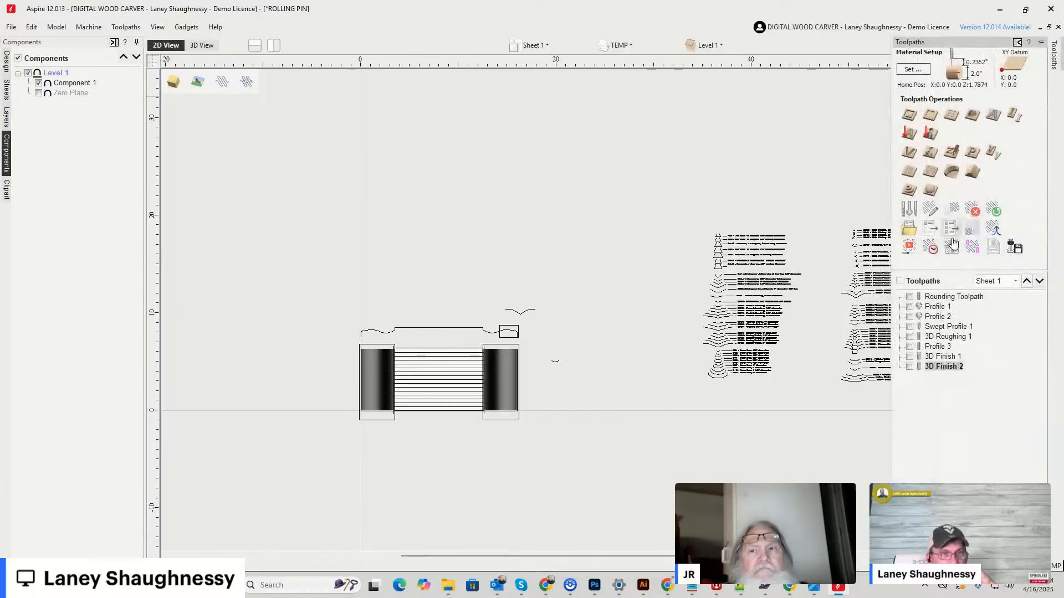
# Reapply the material setup with a 0.0004-inch gap outside the model, and decline recalculating the toolpaths.
pyautogui.click(909, 70)
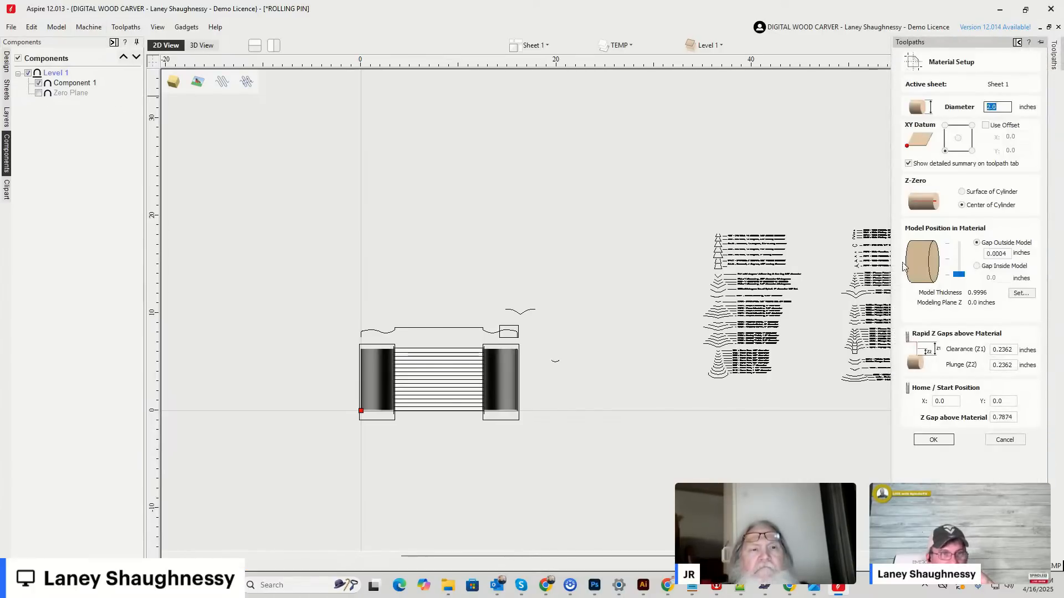
pyautogui.click(960, 277)
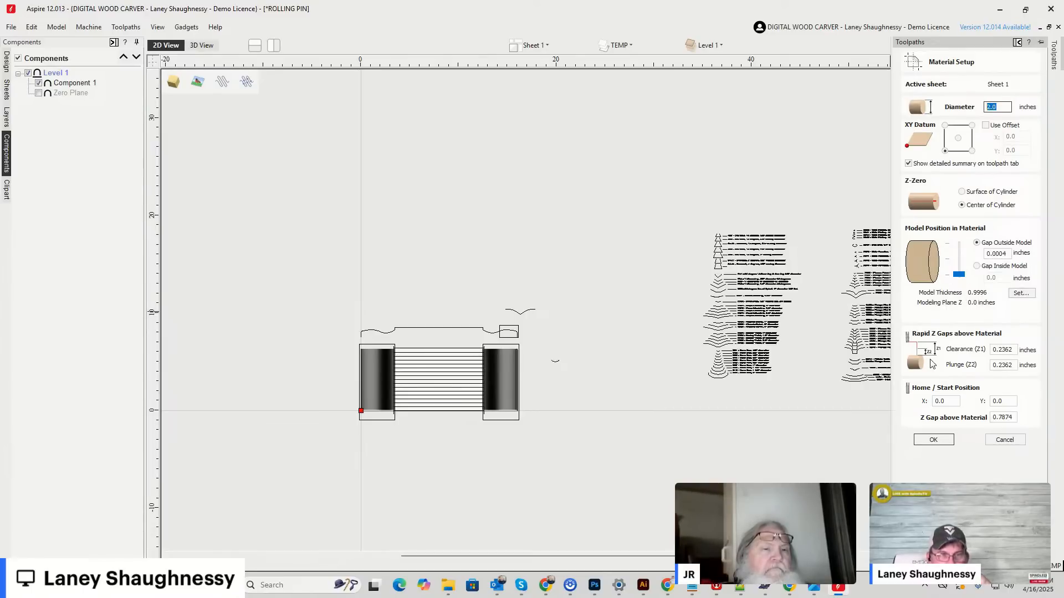
pyautogui.click(931, 440)
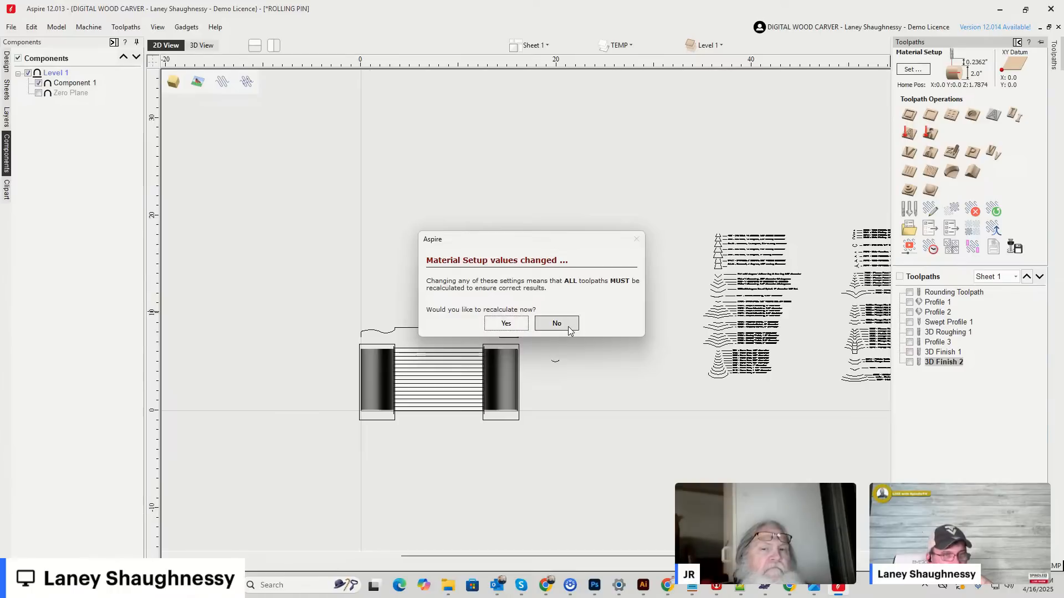
pyautogui.click(556, 324)
# Select the rolling pin component in the 2D view and centre it in the material.
pyautogui.scroll(8, 383, 361)
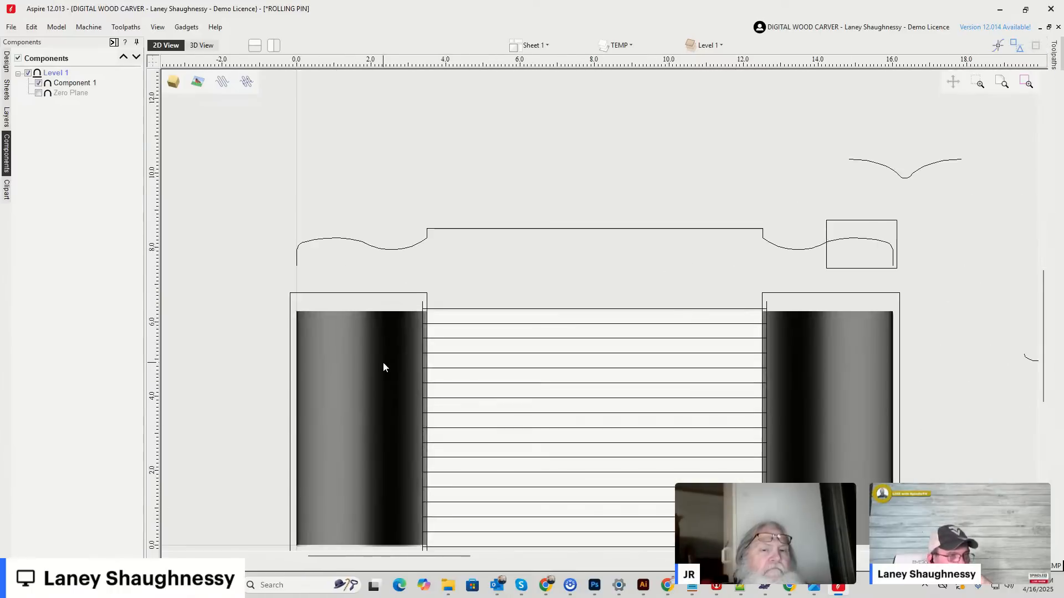
pyautogui.scroll(-5, 425, 319)
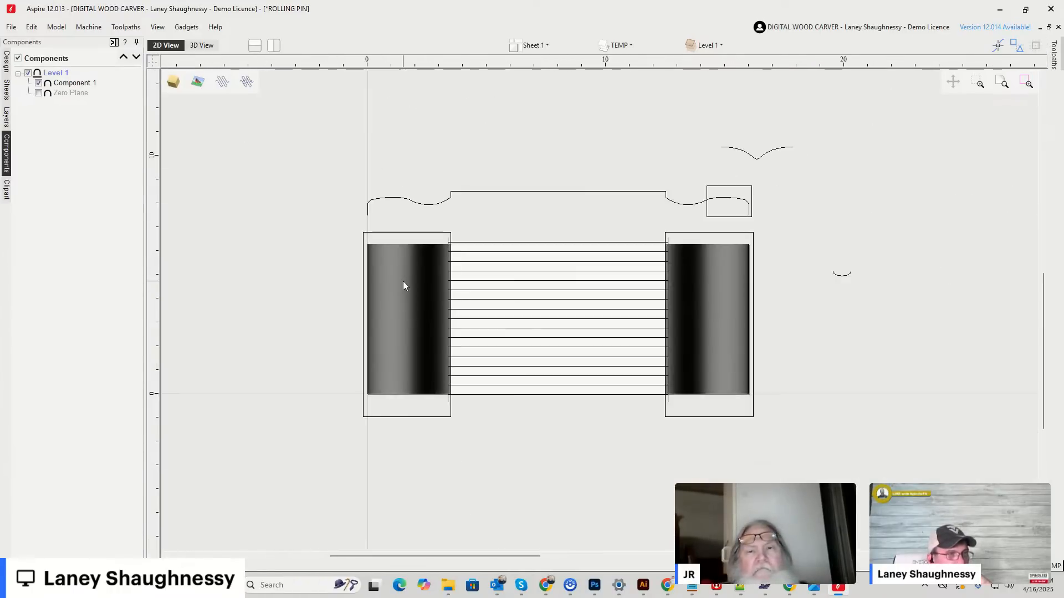
pyautogui.click(403, 286)
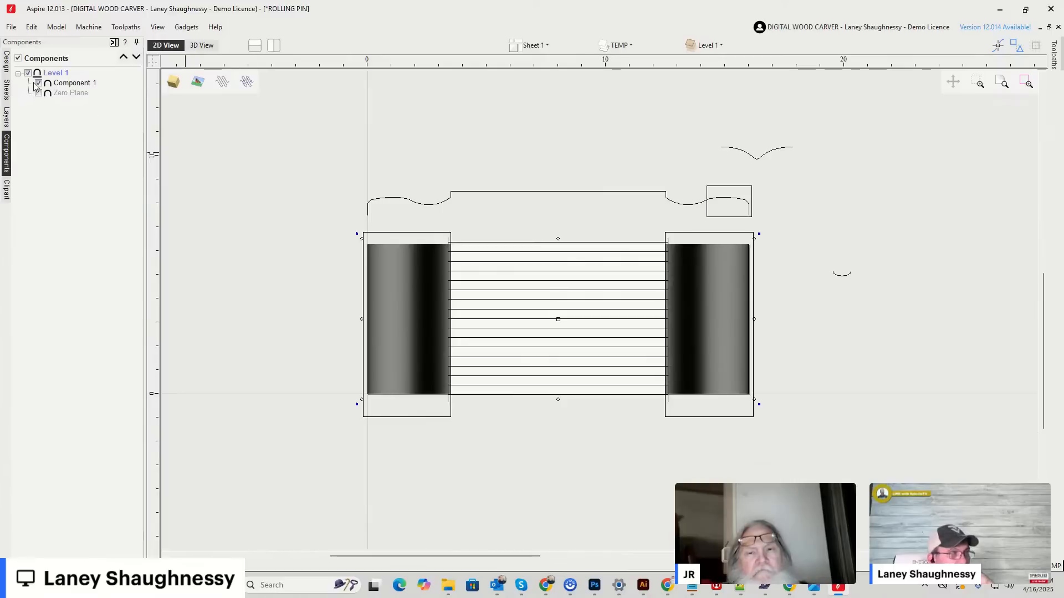
pyautogui.click(6, 61)
pyautogui.click(119, 168)
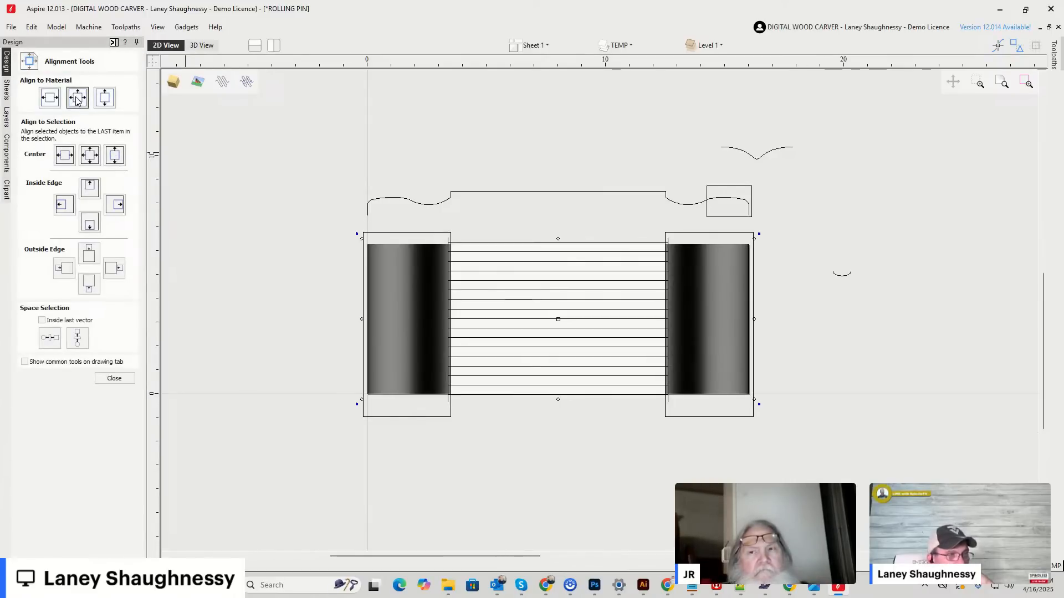
pyautogui.scroll(-1, 318, 356)
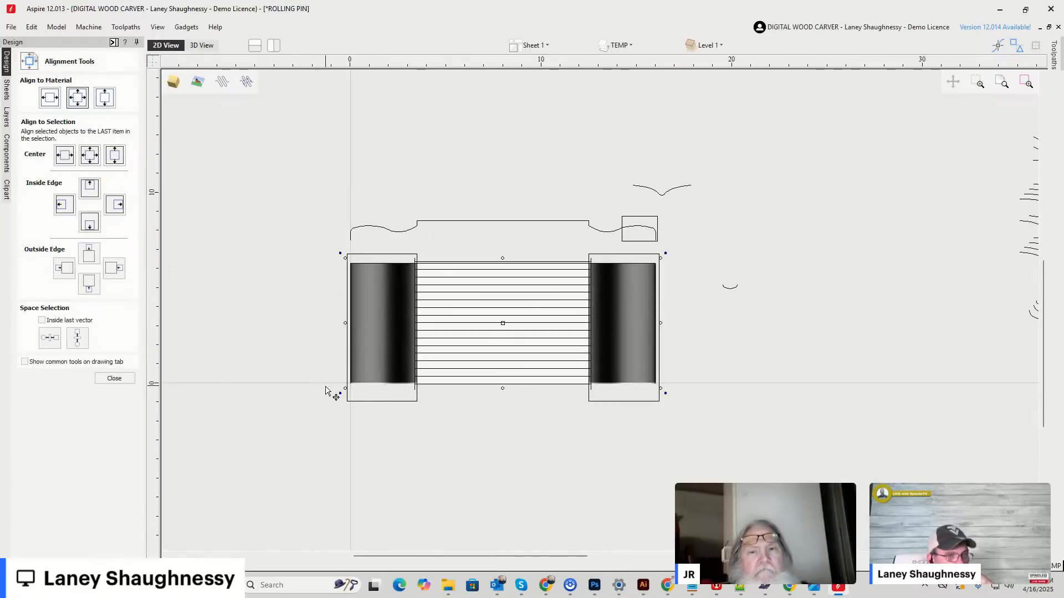
pyautogui.scroll(2, 374, 400)
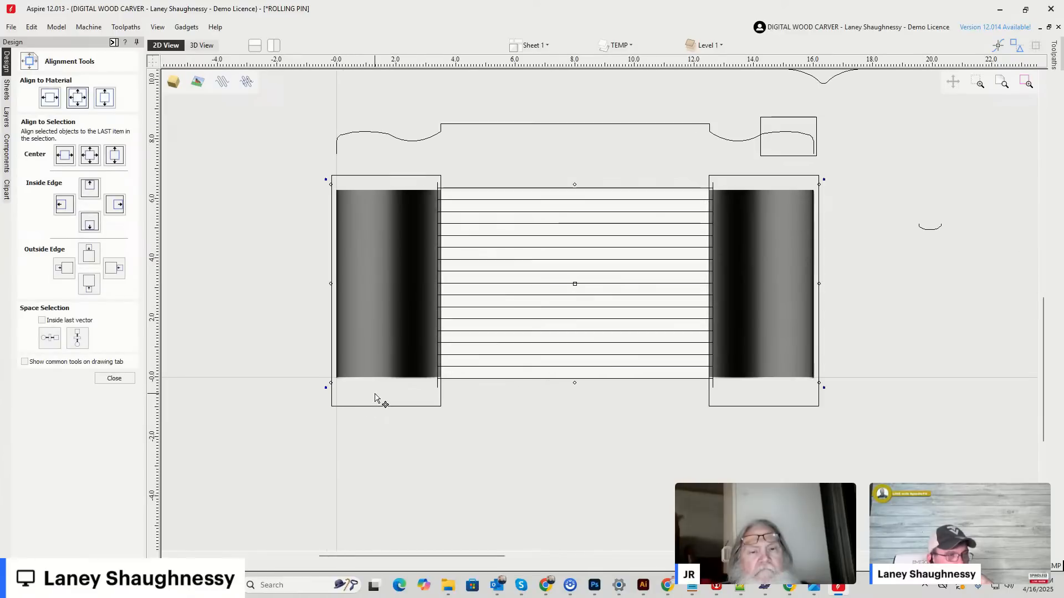
pyautogui.press('Escape')
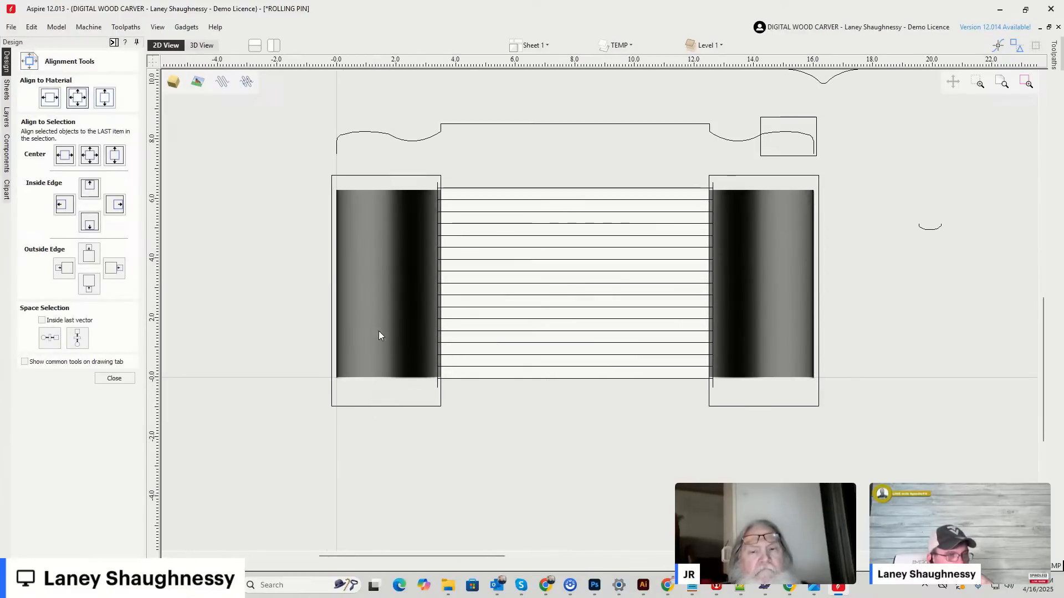
# Stretch the rolling pin component slightly downward so its lower edge extends past the job boundary.
pyautogui.scroll(2, 577, 399)
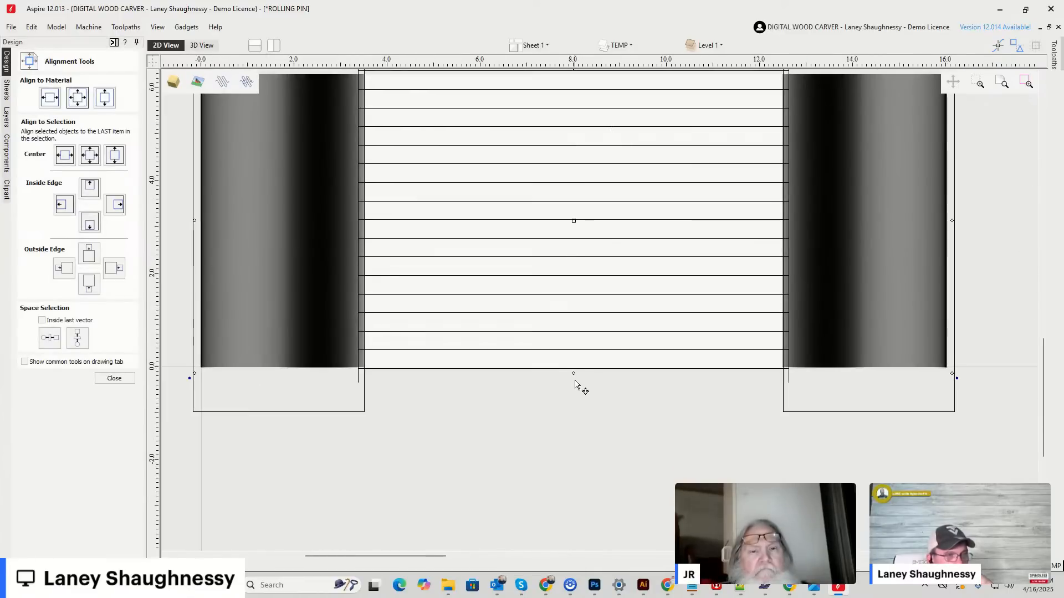
pyautogui.scroll(3, 252, 372)
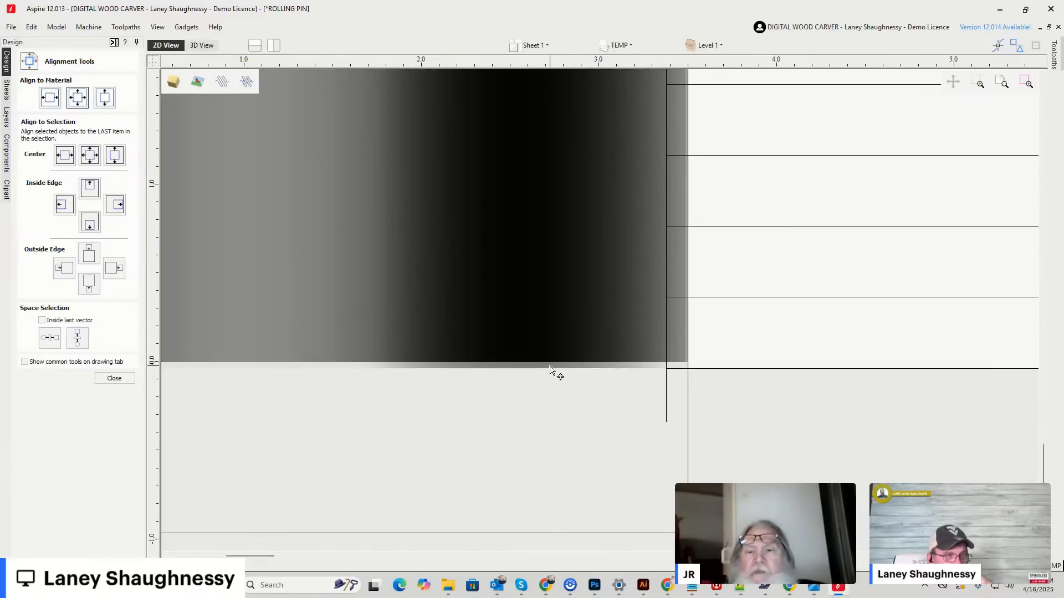
pyautogui.scroll(-3, 372, 299)
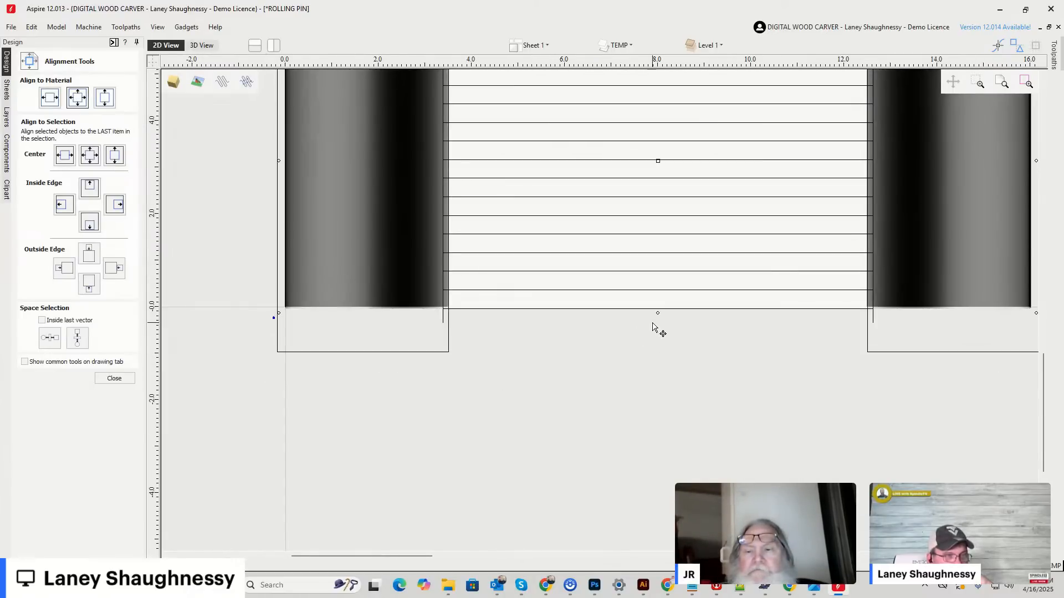
pyautogui.moveTo(657, 315); pyautogui.dragTo(658, 315)
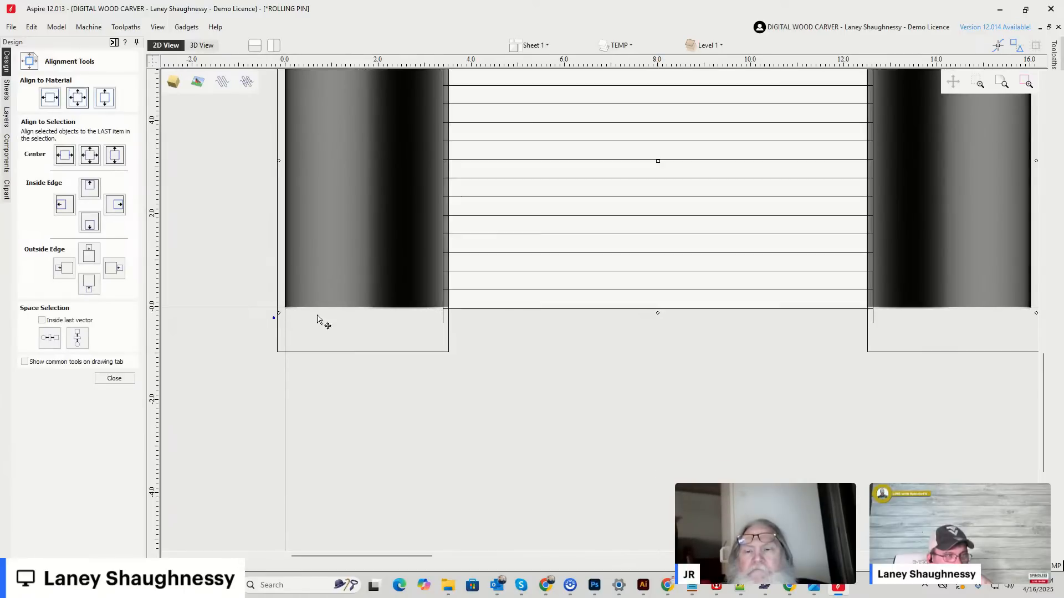
pyautogui.scroll(3, 648, 327)
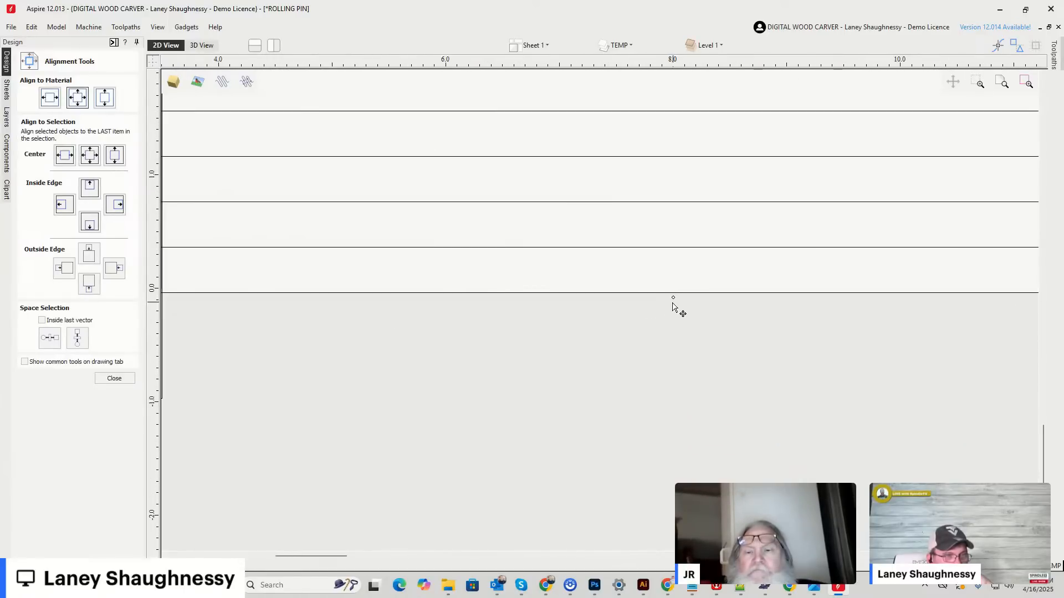
pyautogui.moveTo(672, 301); pyautogui.dragTo(673, 305)
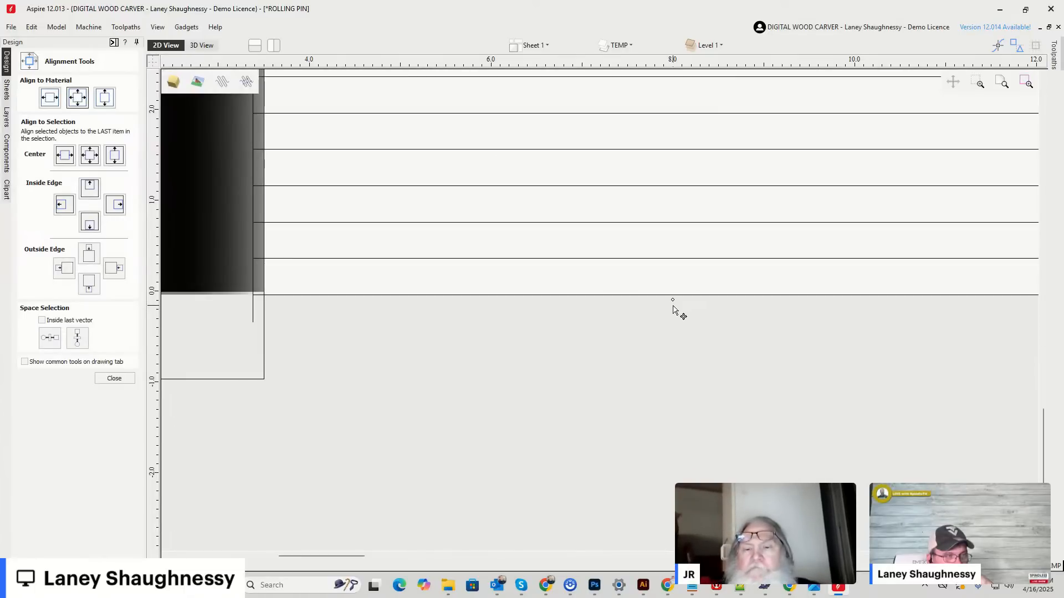
pyautogui.scroll(-5, 673, 312)
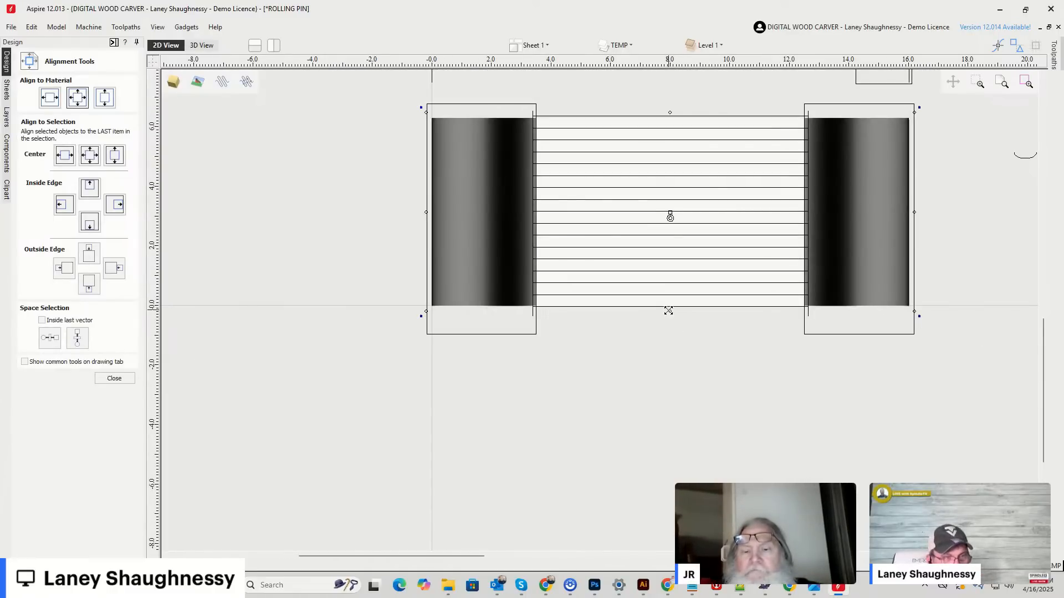
pyautogui.moveTo(669, 312)
pyautogui.mouseDown()
pyautogui.moveTo(675, 351)
pyautogui.moveTo(677, 301)
pyautogui.moveTo(678, 312)
pyautogui.mouseUp()
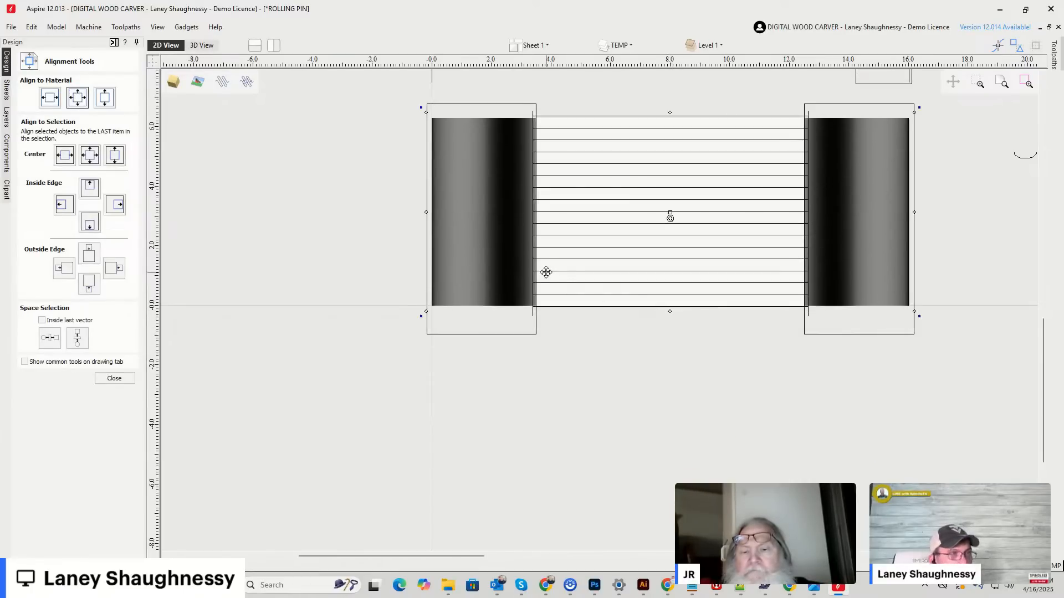
# Check the stretched component's lower edge at both handles and centre the component in the material again.
pyautogui.scroll(5, 504, 305)
pyautogui.scroll(-4, 505, 313)
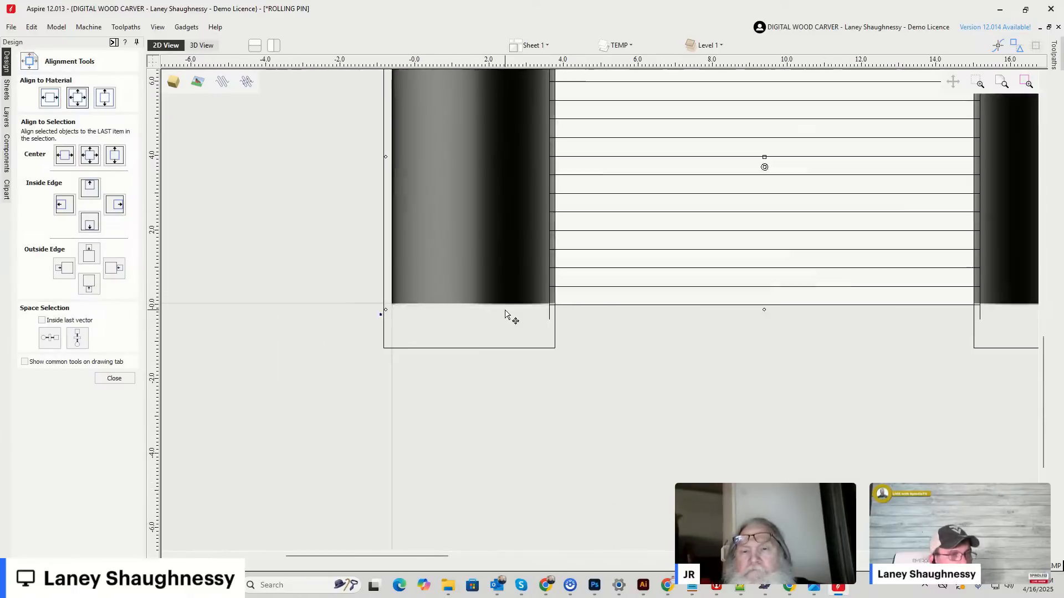
pyautogui.scroll(1, 1032, 304)
pyautogui.scroll(3, 971, 316)
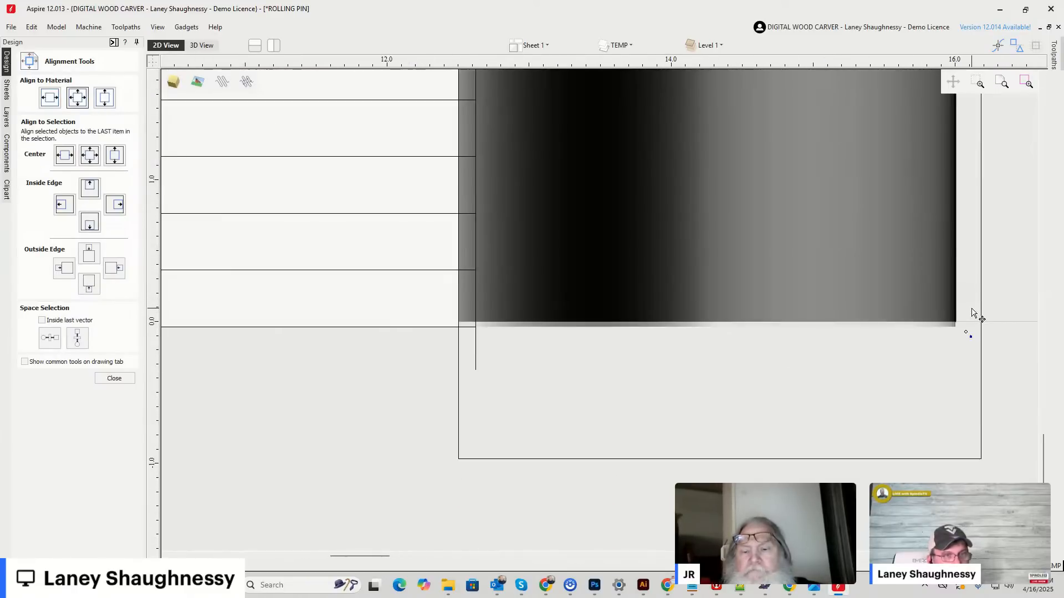
pyautogui.scroll(-1, 970, 314)
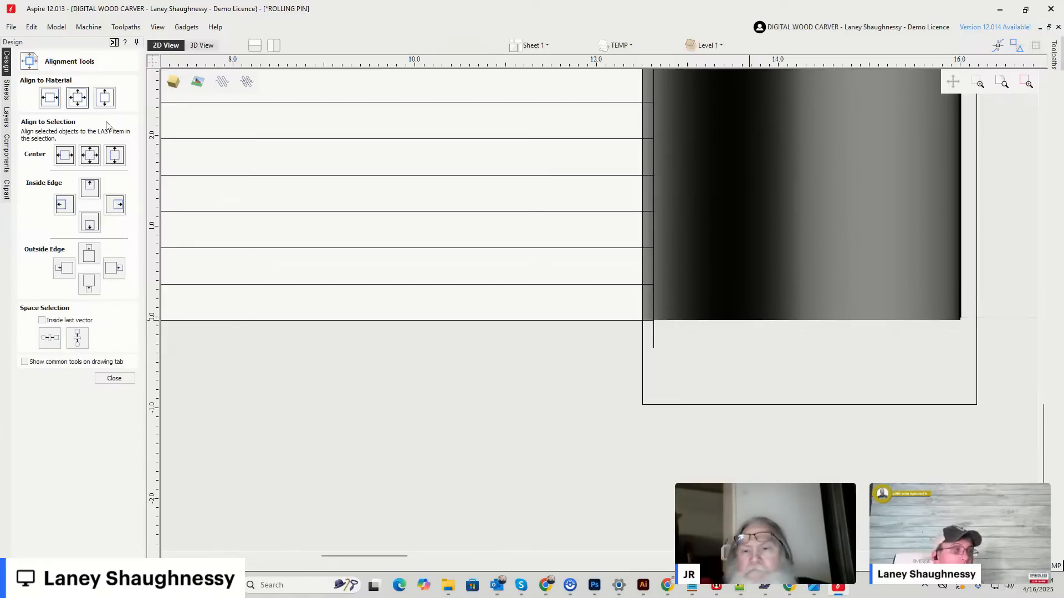
pyautogui.click(86, 102)
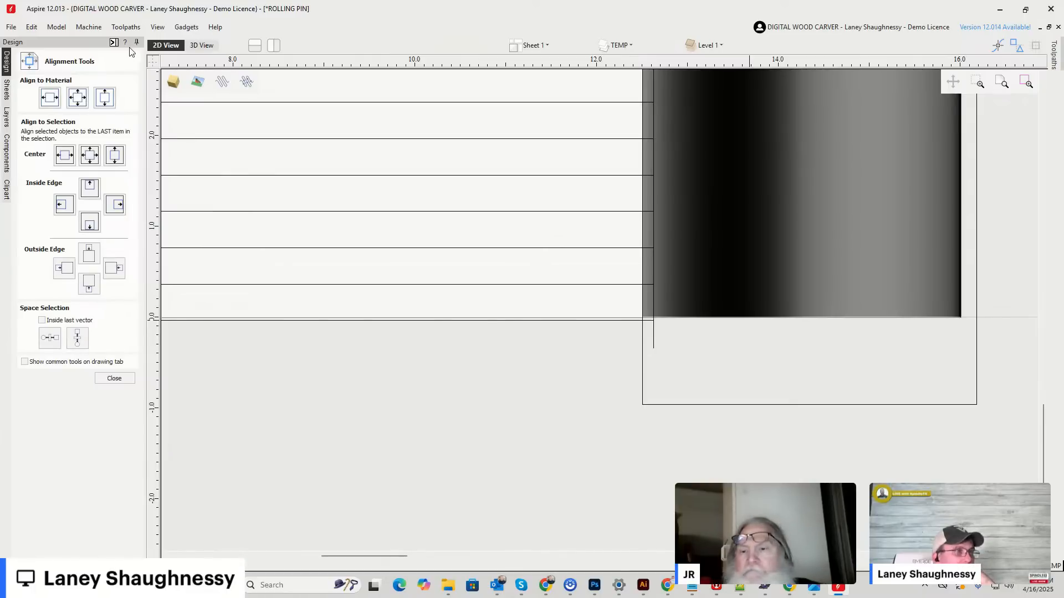
# Inspect the seam where the left handle meets the rolling pin's body in the 3D view.
pyautogui.click(202, 46)
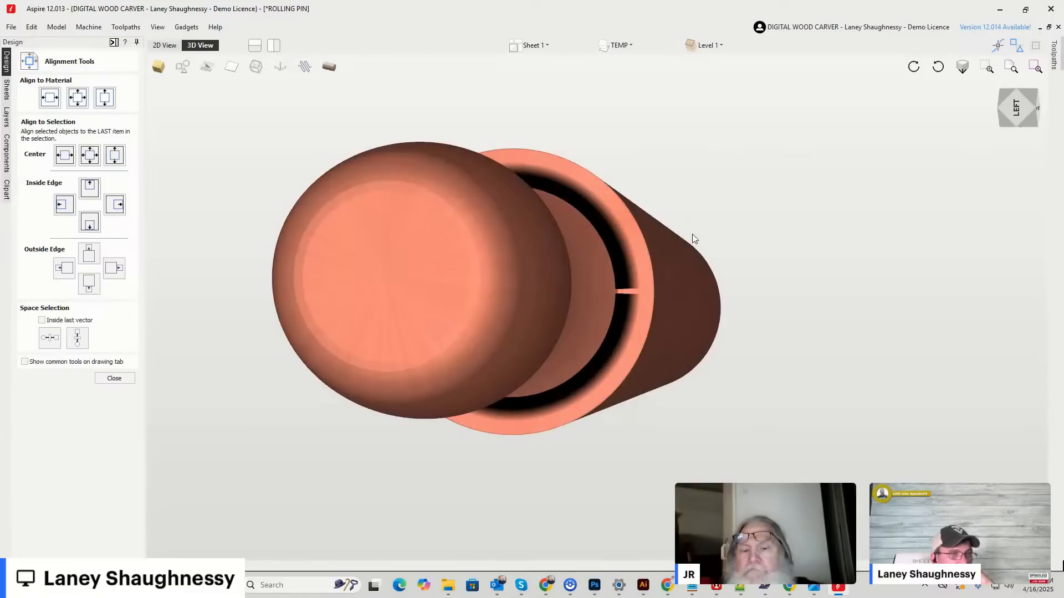
pyautogui.click(1014, 113)
pyautogui.moveTo(1015, 117)
pyautogui.mouseDown()
pyautogui.moveTo(1040, 114)
pyautogui.moveTo(1013, 113)
pyautogui.mouseUp()
pyautogui.scroll(3, 360, 357)
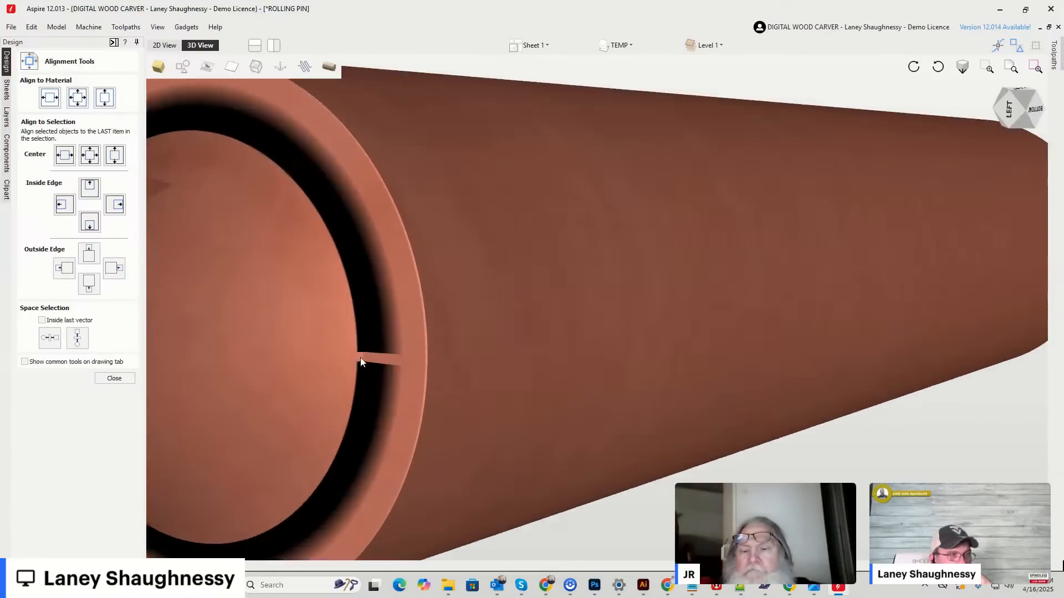
pyautogui.scroll(2, 360, 358)
pyautogui.scroll(-1, 408, 377)
pyautogui.moveTo(1011, 113); pyautogui.dragTo(1035, 98)
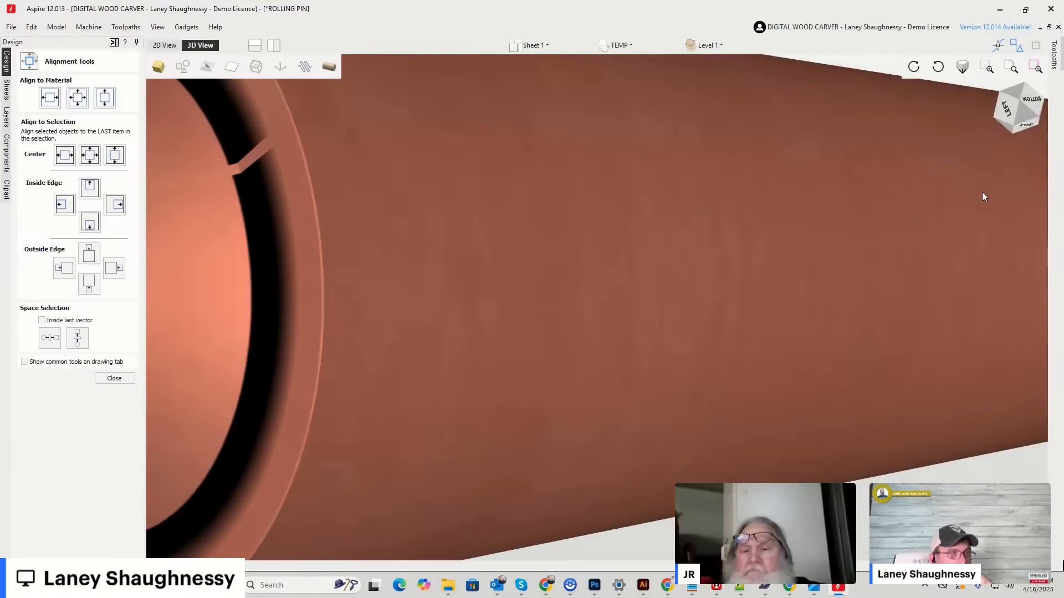
pyautogui.scroll(-5, 883, 215)
pyautogui.scroll(3, 652, 223)
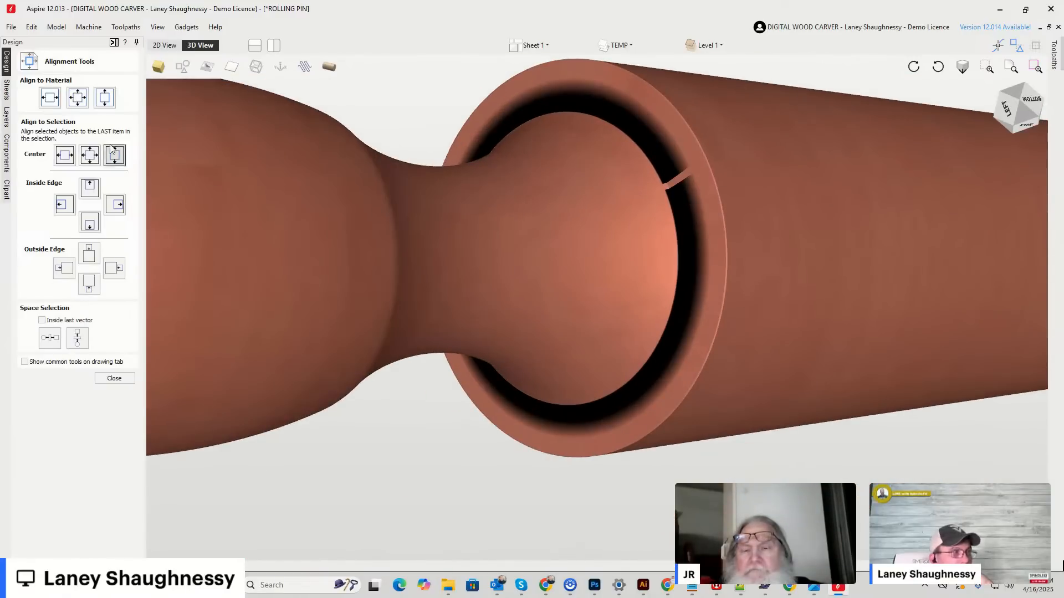
# Bring up the component list and examine the shoulder seam up close, turning the model toward its underside.
pyautogui.click(6, 154)
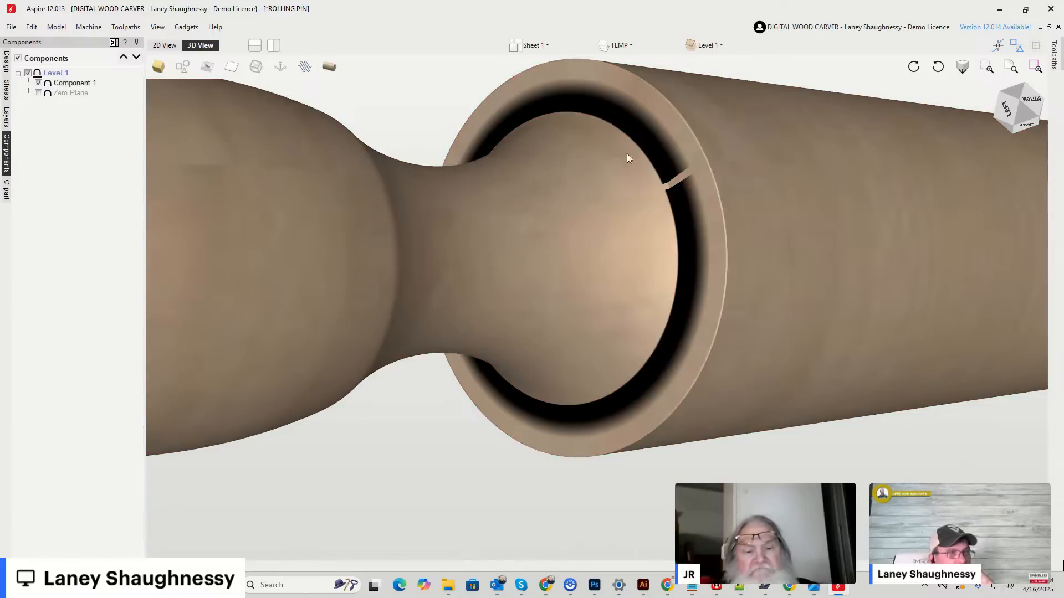
pyautogui.scroll(3, 682, 174)
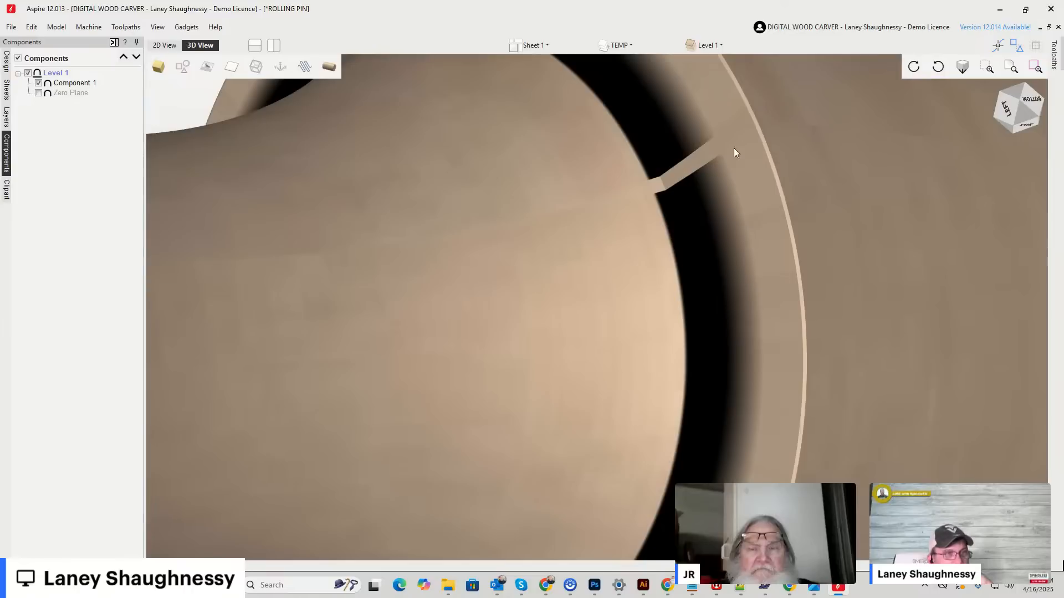
pyautogui.moveTo(1023, 115)
pyautogui.mouseDown()
pyautogui.moveTo(1020, 106)
pyautogui.moveTo(1013, 117)
pyautogui.mouseUp()
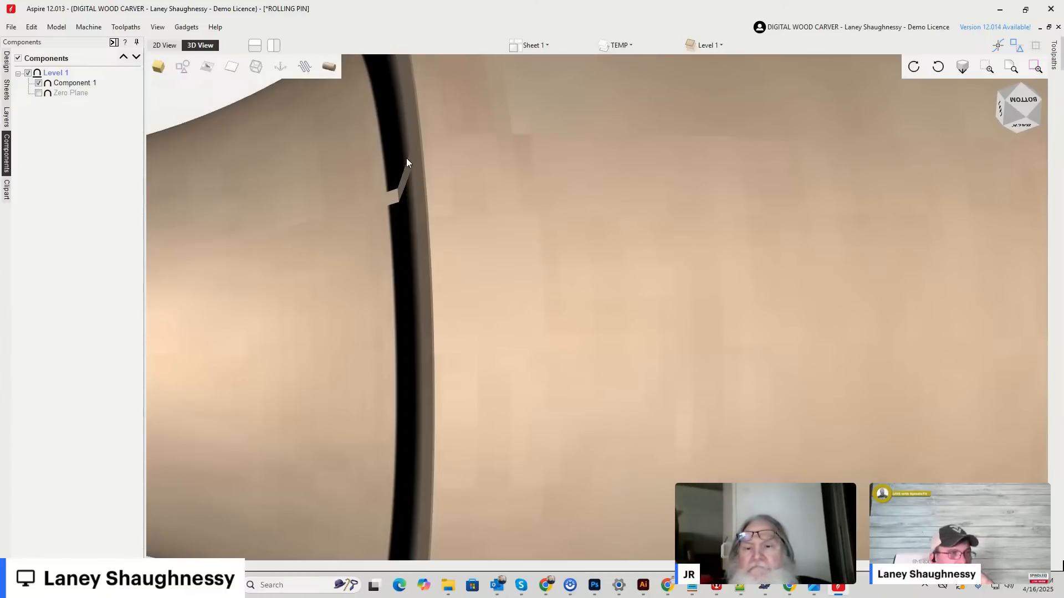
pyautogui.click(1019, 105)
# Reset the toolpath preview for Sheet 1 and leave the preview settings.
pyautogui.click(1055, 66)
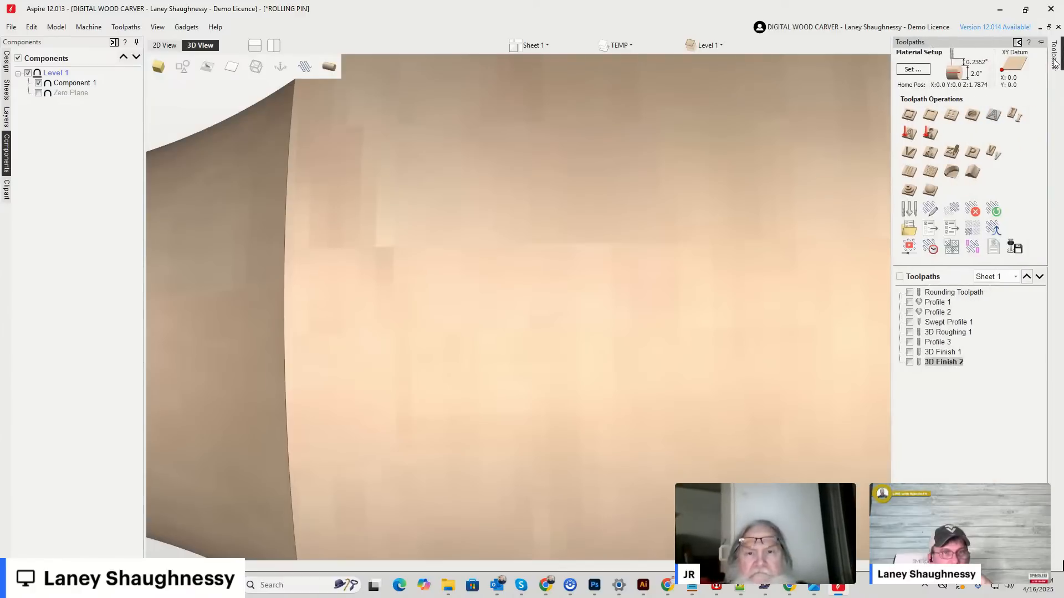
pyautogui.click(912, 253)
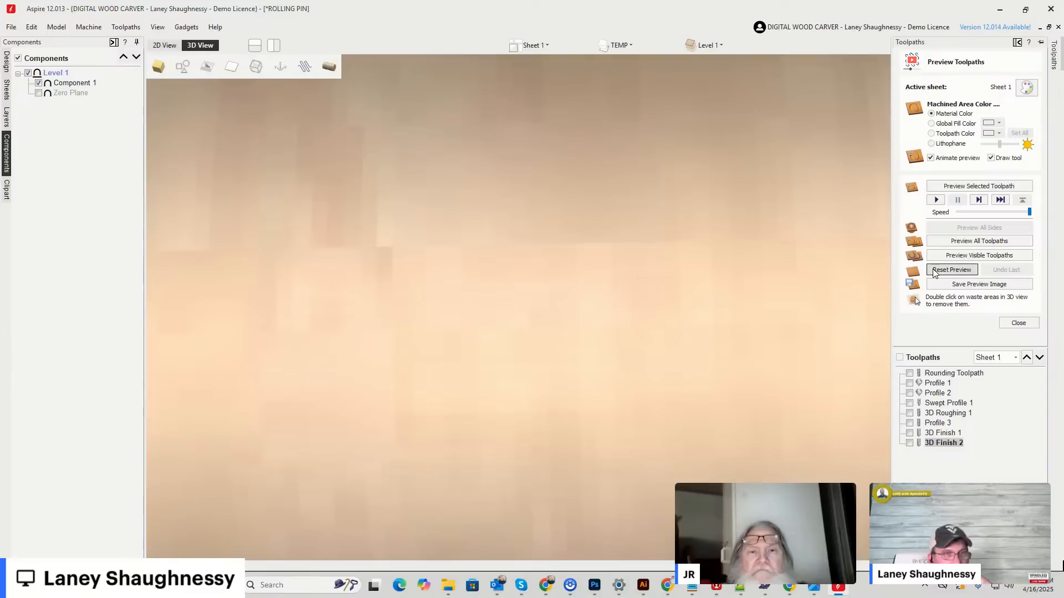
pyautogui.click(951, 270)
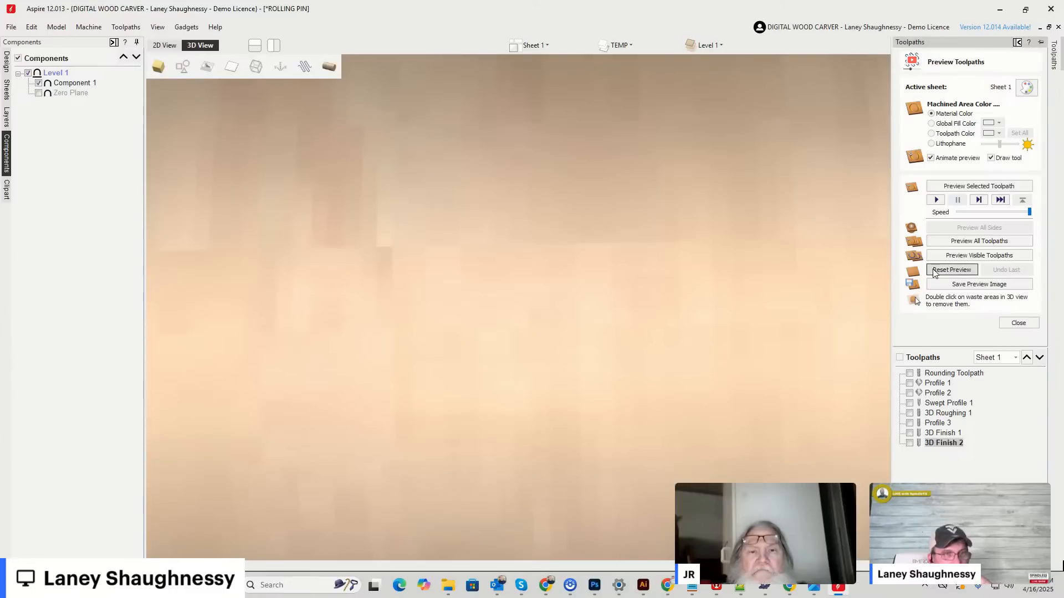
pyautogui.click(1018, 323)
# Examine the handle joint on the rolling pin's underside and turn the model toward its right end.
pyautogui.scroll(-5, 693, 263)
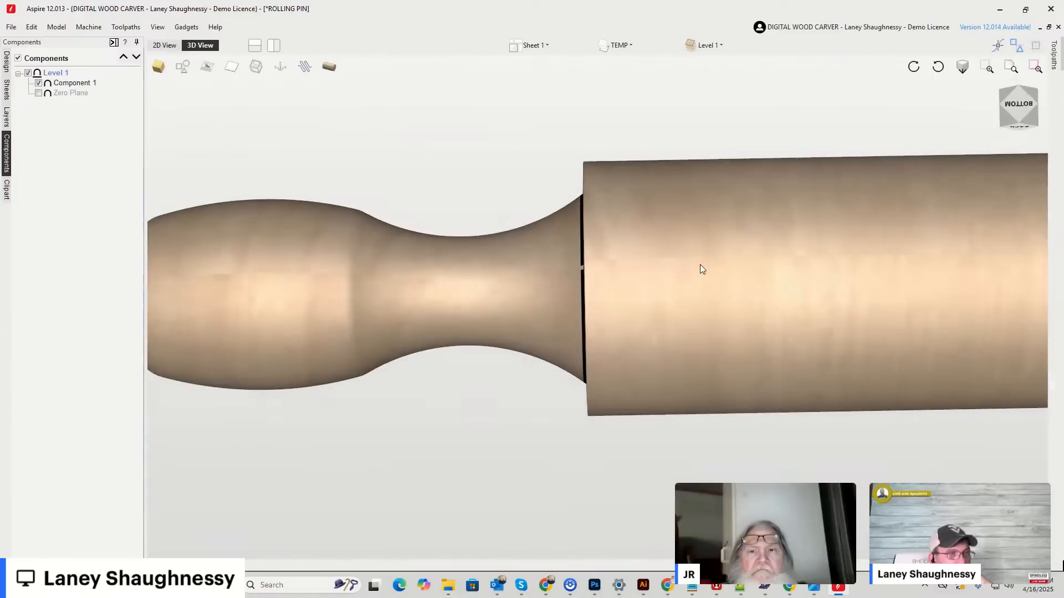
pyautogui.scroll(-3, 696, 224)
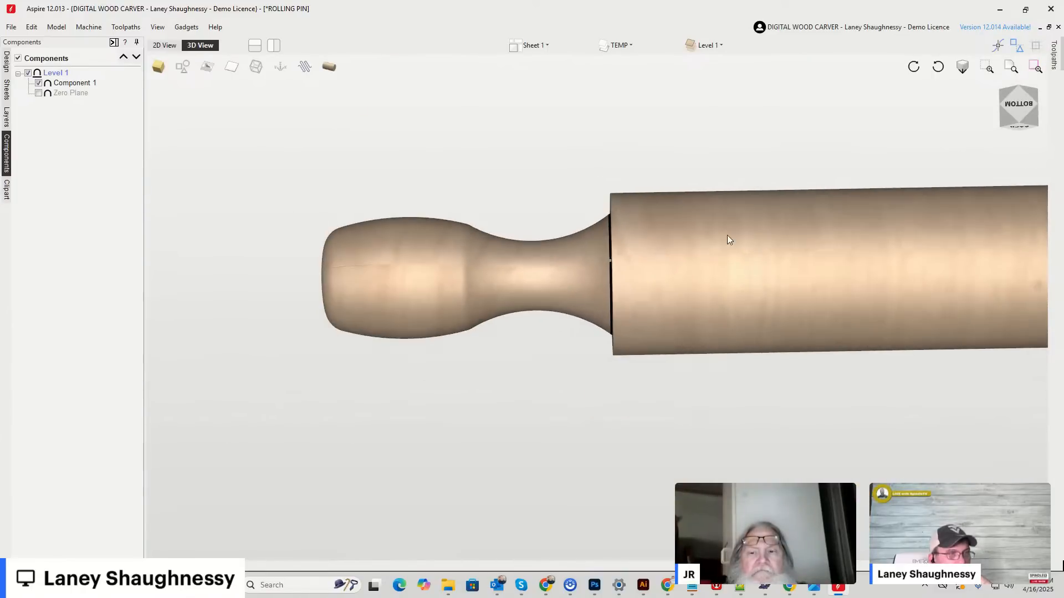
pyautogui.moveTo(1015, 111)
pyautogui.mouseDown()
pyautogui.moveTo(1044, 112)
pyautogui.moveTo(974, 107)
pyautogui.moveTo(1024, 102)
pyautogui.moveTo(1022, 128)
pyautogui.mouseUp()
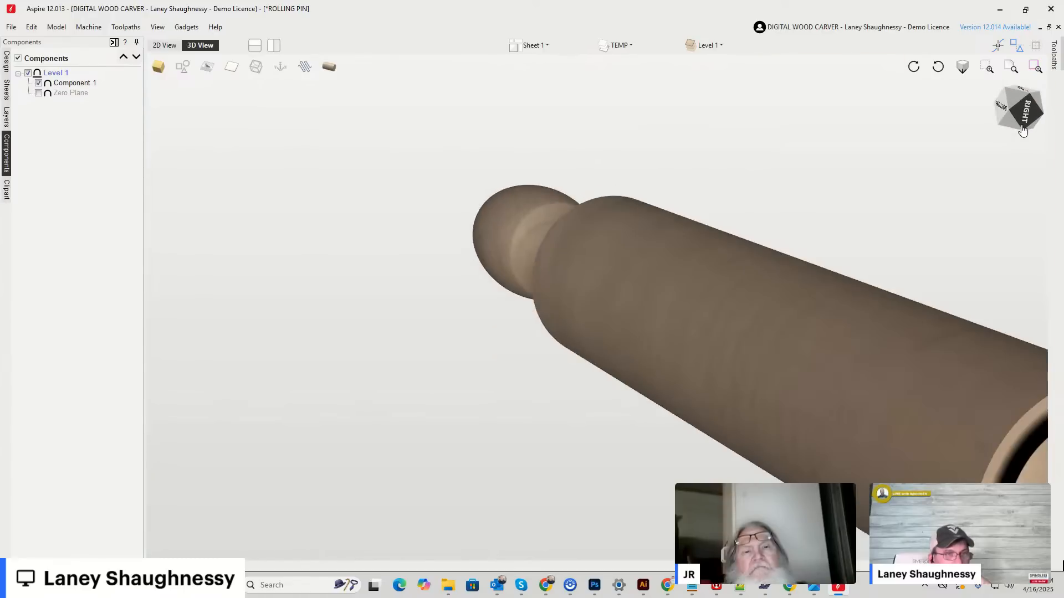
# Examine the shoulder at the rolling pin's right end up close and turn the Zero Plane component back on.
pyautogui.scroll(5, 958, 480)
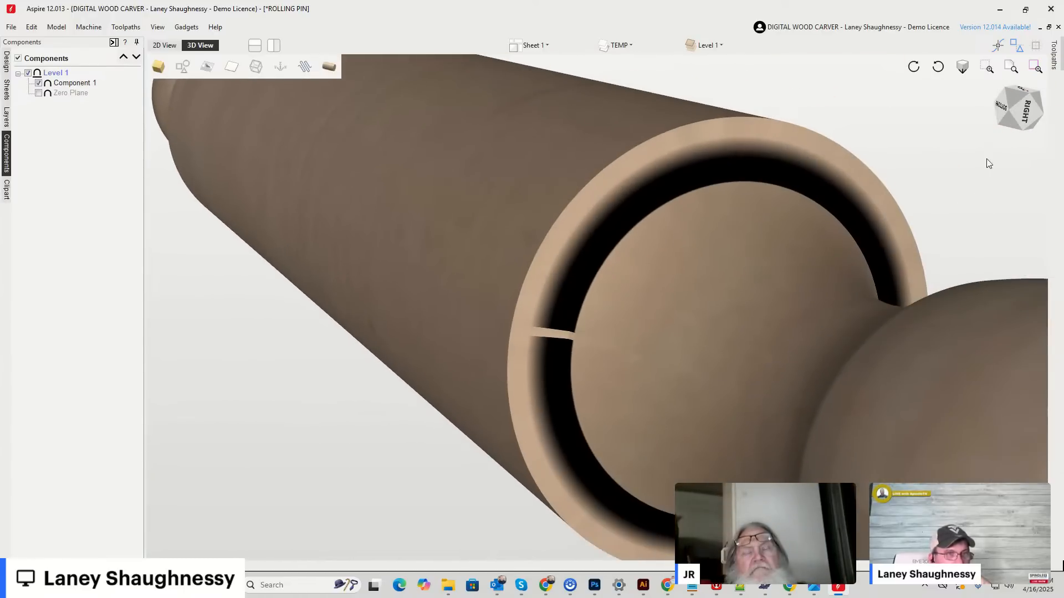
pyautogui.moveTo(1001, 112); pyautogui.dragTo(1013, 114)
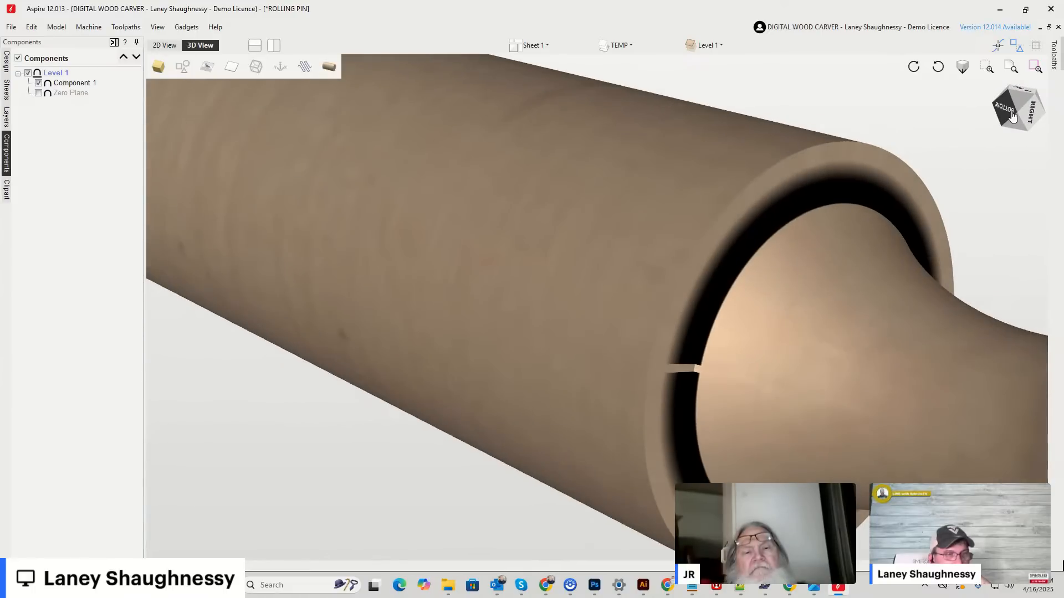
pyautogui.click(39, 93)
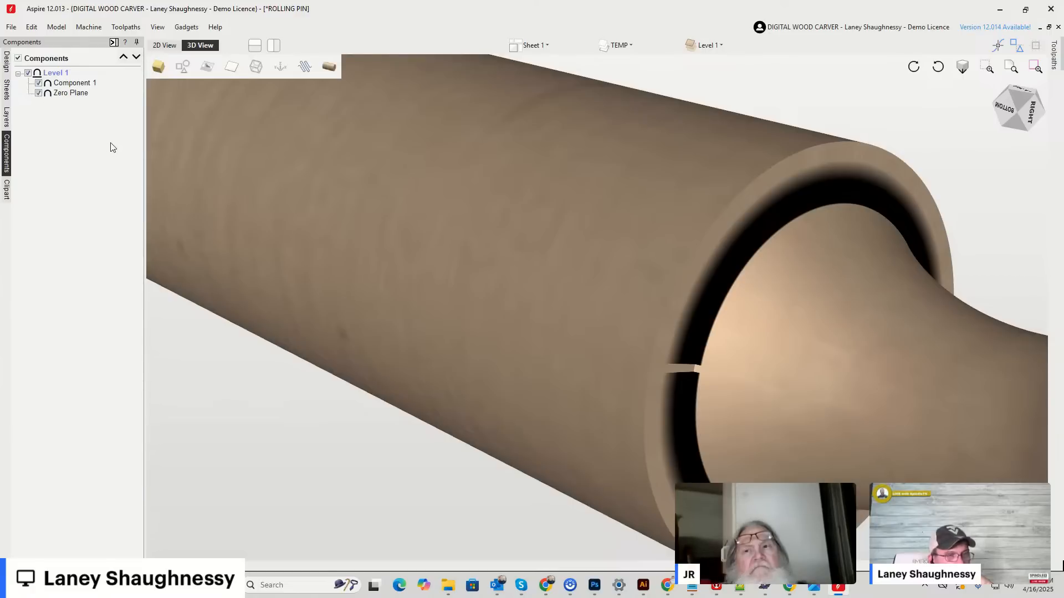
# Unwrap the model into its flat form and examine the edges of the handle component in the 2D layout.
pyautogui.click(328, 69)
pyautogui.moveTo(1031, 107)
pyautogui.mouseDown()
pyautogui.moveTo(1029, 96)
pyautogui.moveTo(984, 130)
pyautogui.moveTo(974, 107)
pyautogui.moveTo(1026, 100)
pyautogui.moveTo(962, 131)
pyautogui.moveTo(1013, 100)
pyautogui.mouseUp()
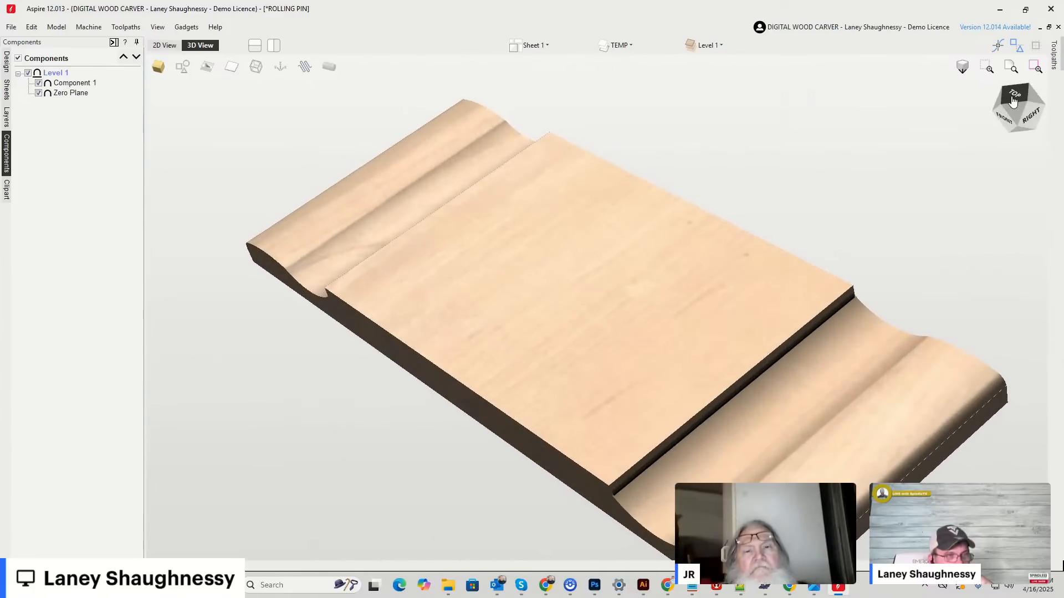
pyautogui.click(164, 46)
pyautogui.scroll(-1, 628, 317)
pyautogui.scroll(2, 628, 317)
pyautogui.scroll(-6, 629, 317)
pyautogui.scroll(8, 628, 317)
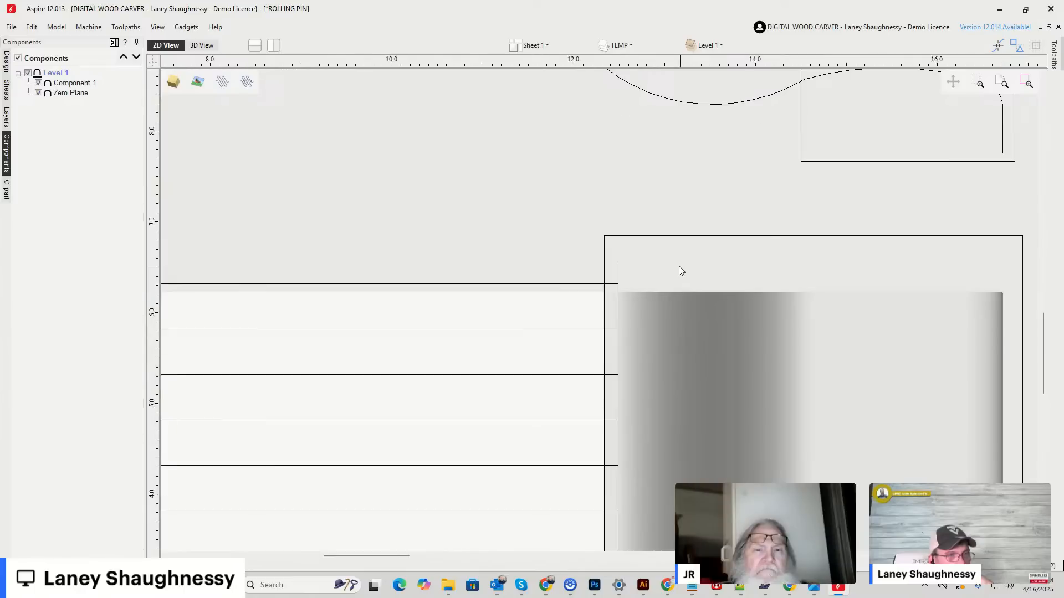
pyautogui.scroll(-8, 681, 270)
# Wrap the 3D model back into a cylinder and inspect the shoulder seam from the underside and both ends.
pyautogui.click(201, 46)
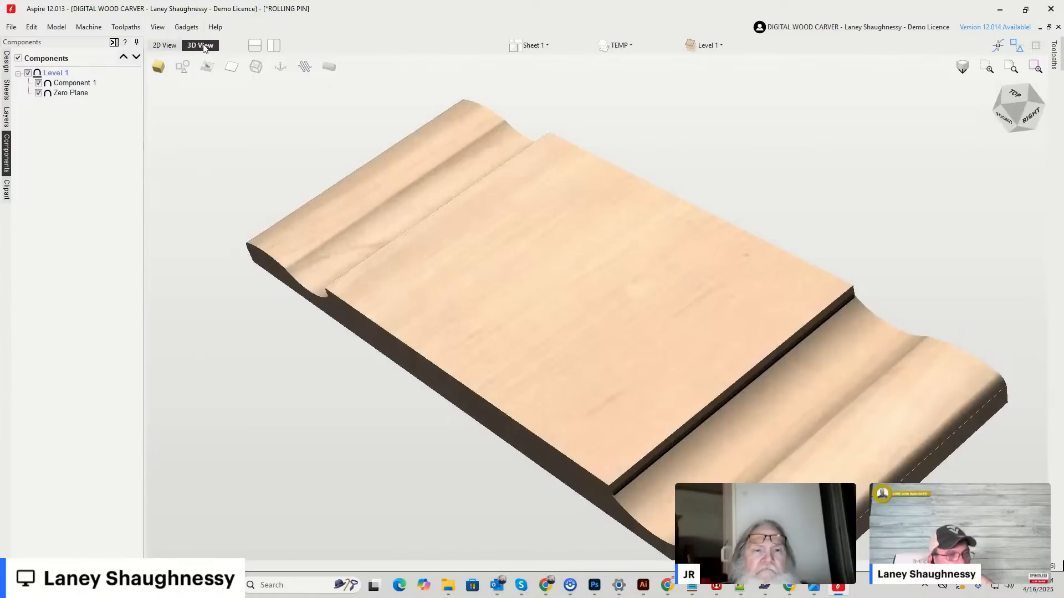
pyautogui.click(330, 73)
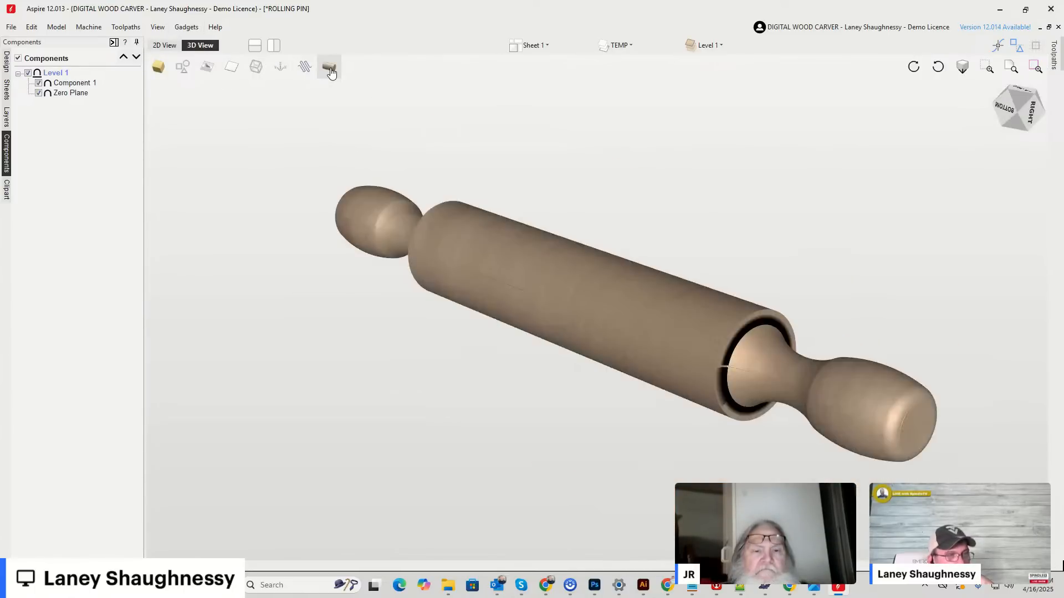
pyautogui.click(1001, 105)
pyautogui.moveTo(1001, 105); pyautogui.dragTo(1046, 119)
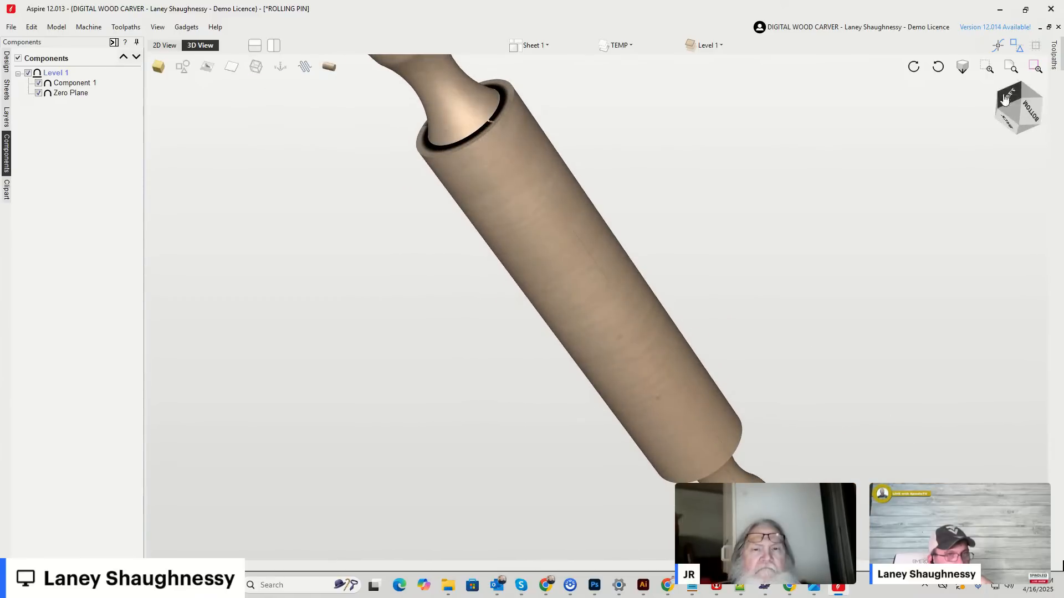
pyautogui.click(939, 67)
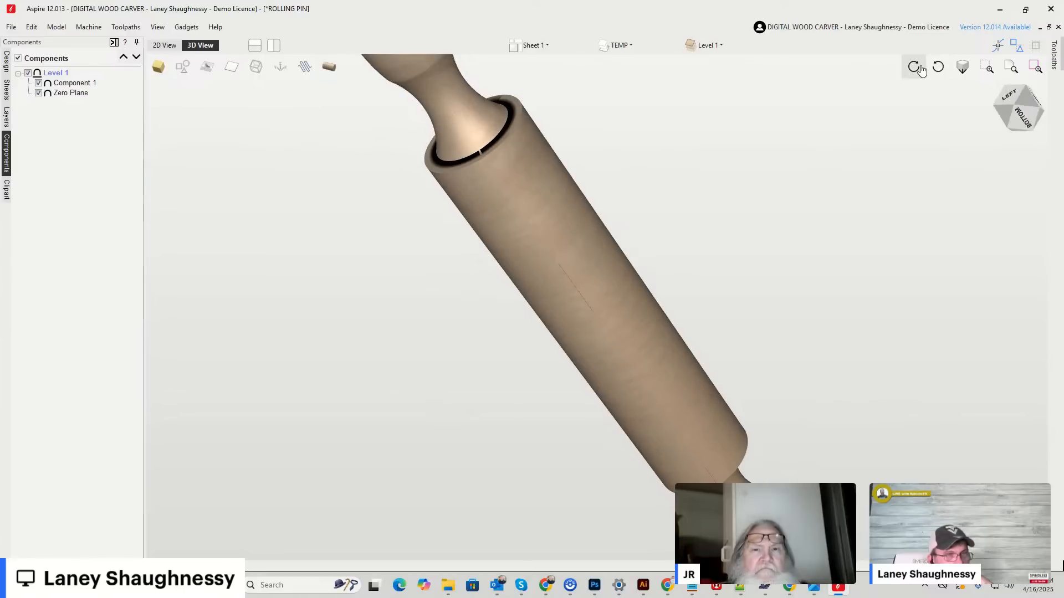
pyautogui.click(917, 69)
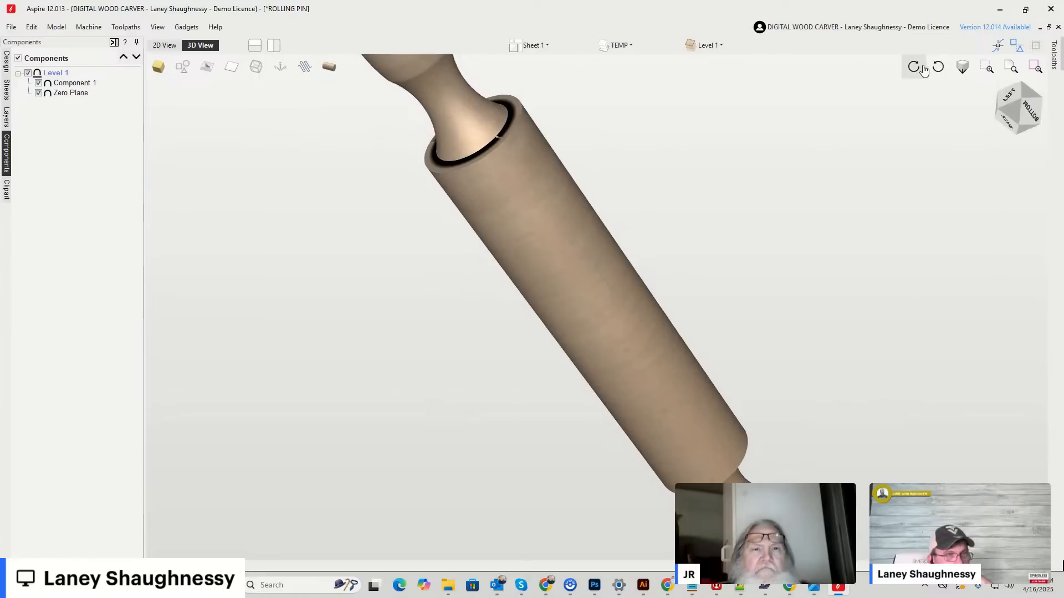
pyautogui.click(1016, 106)
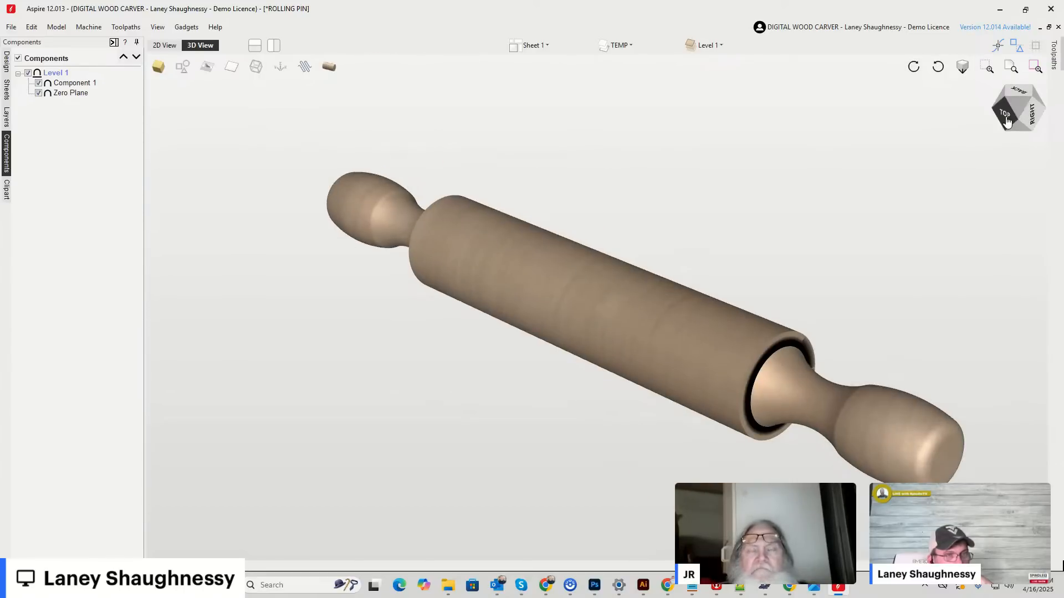
pyautogui.click(1009, 116)
pyautogui.moveTo(1016, 119); pyautogui.dragTo(1002, 101)
# Check the handle vectors in the 2D layout and view the wrapped rolling pin straight from the top.
pyautogui.click(165, 45)
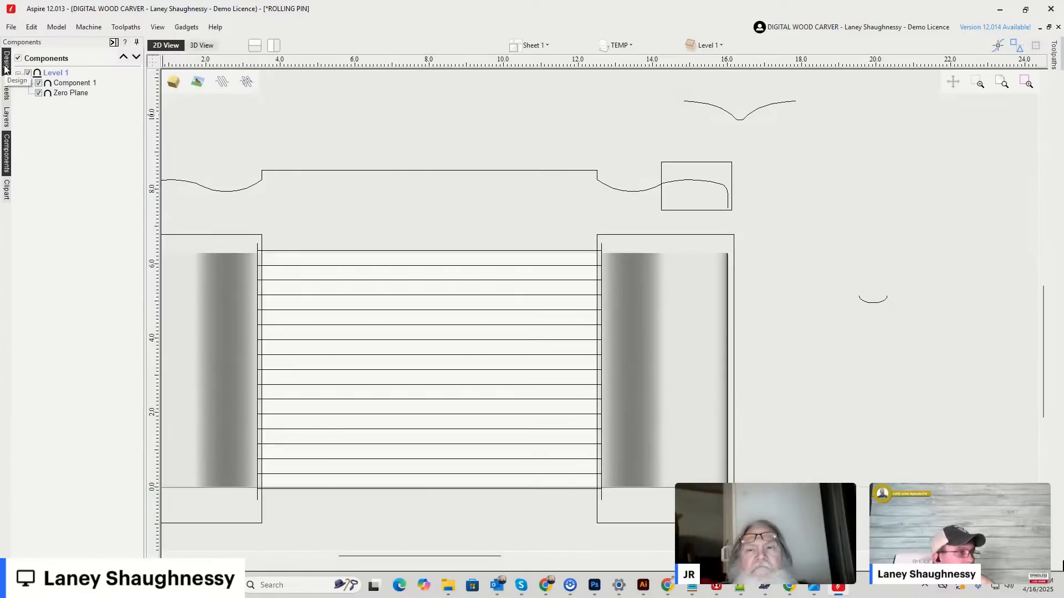
pyautogui.click(209, 47)
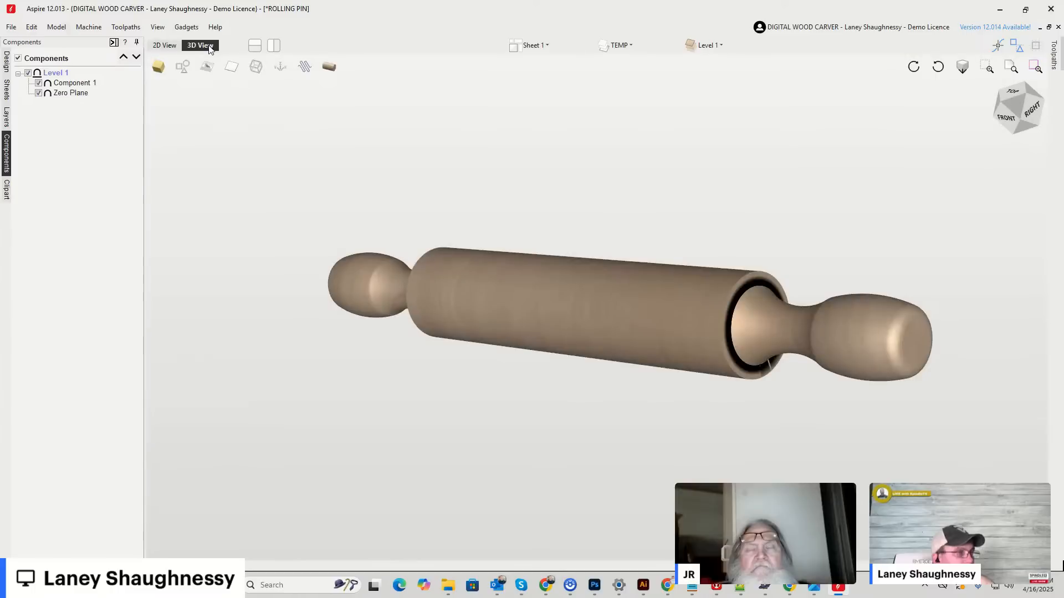
pyautogui.click(1010, 98)
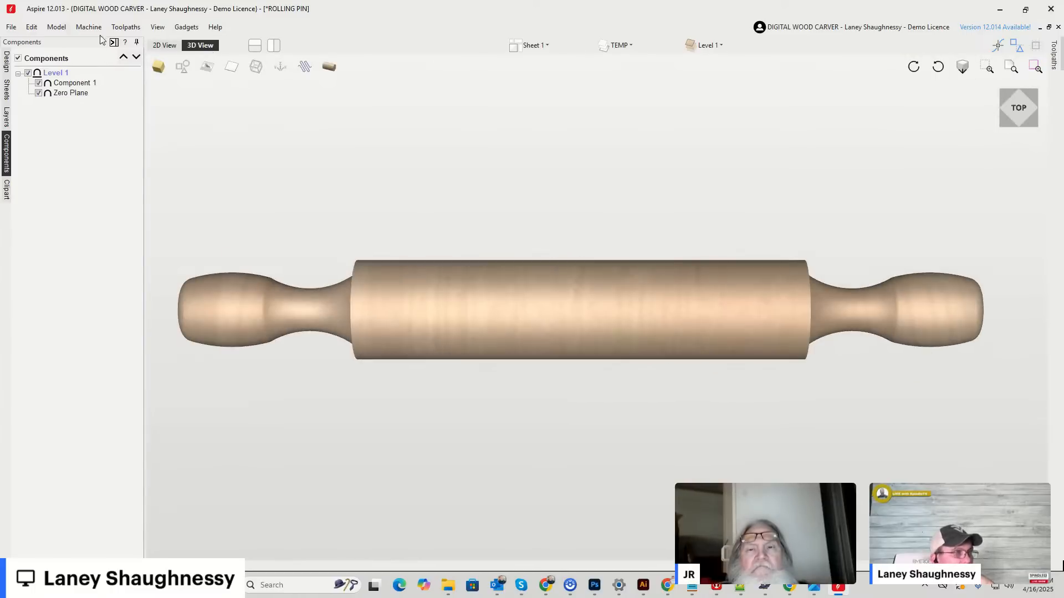
pyautogui.click(54, 27)
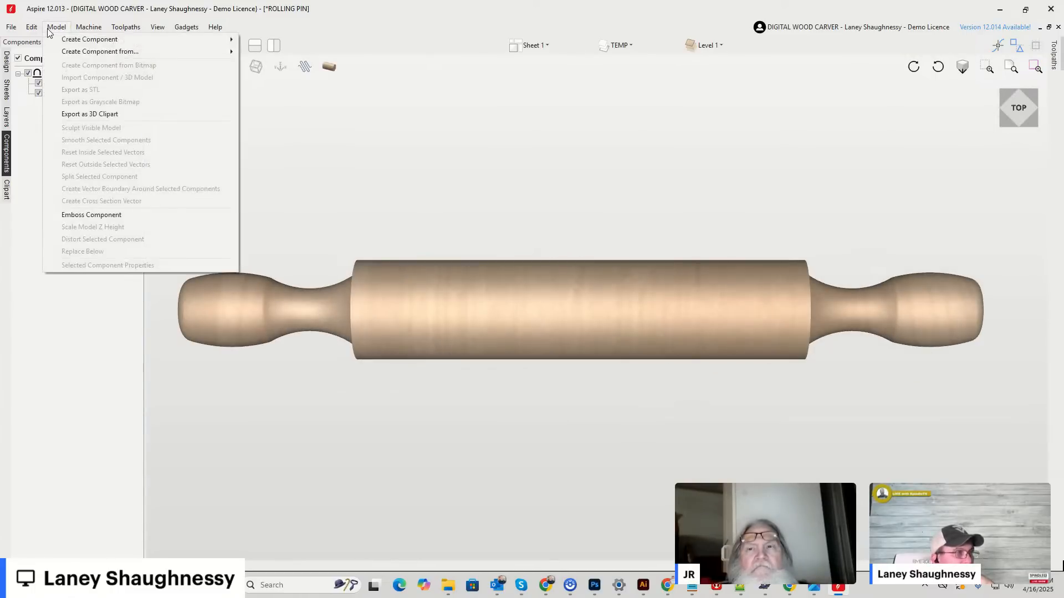
pyautogui.click(62, 116)
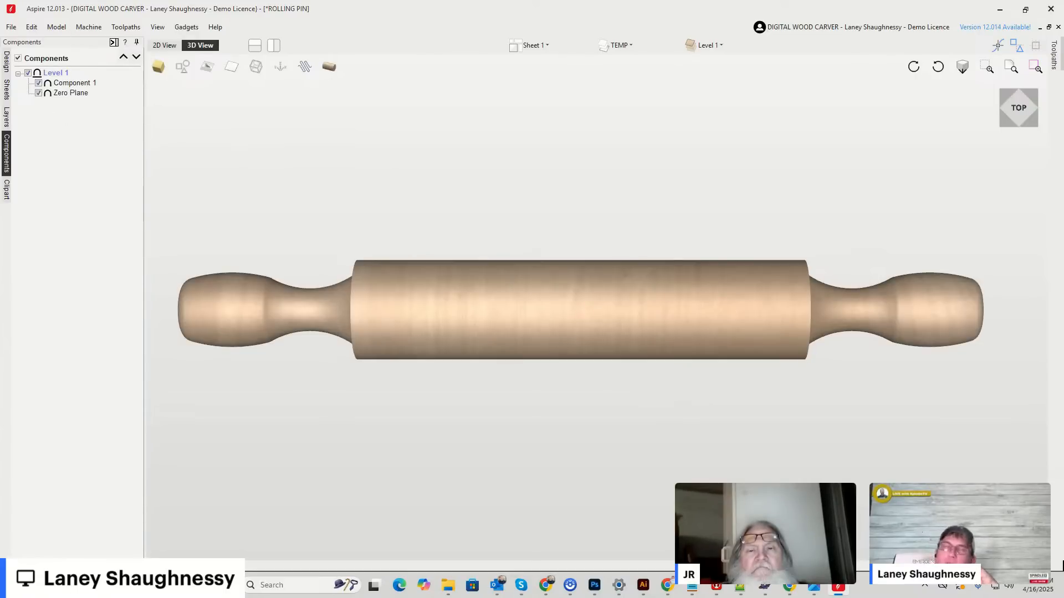
pyautogui.click(80, 28)
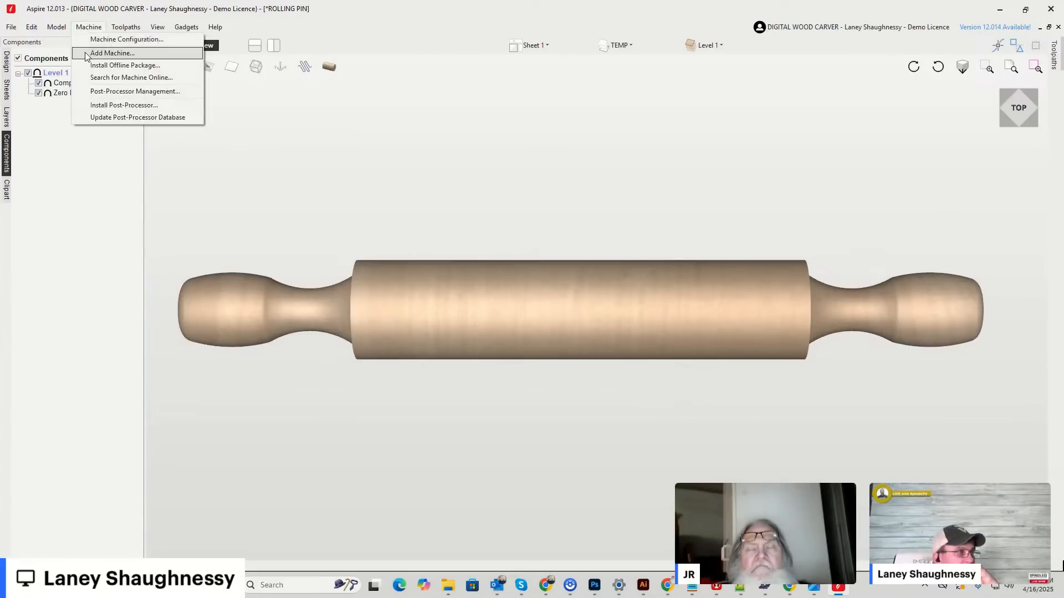
pyautogui.moveTo(59, 28)
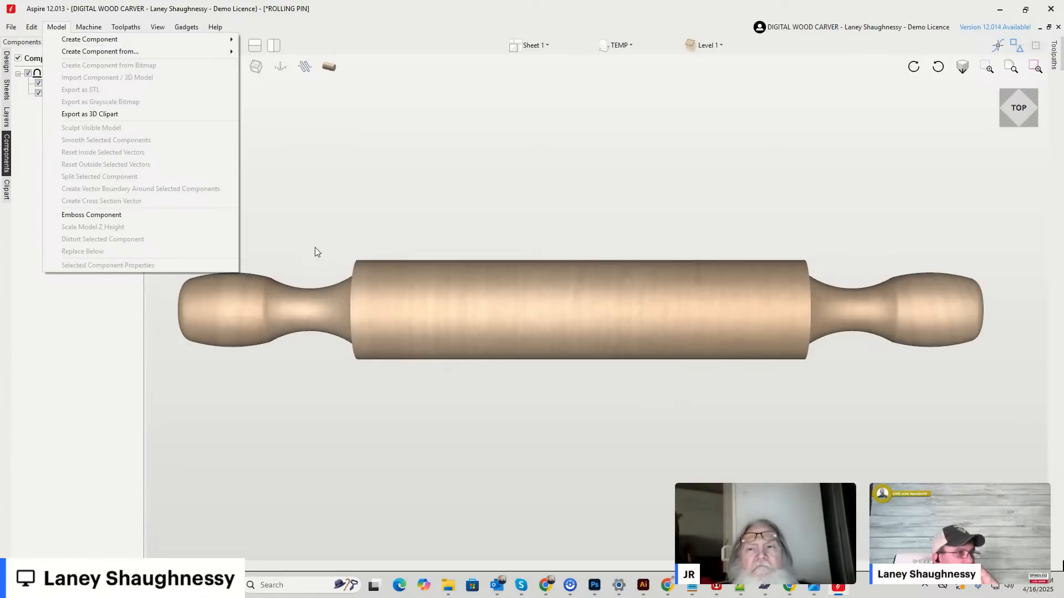
pyautogui.click(260, 285)
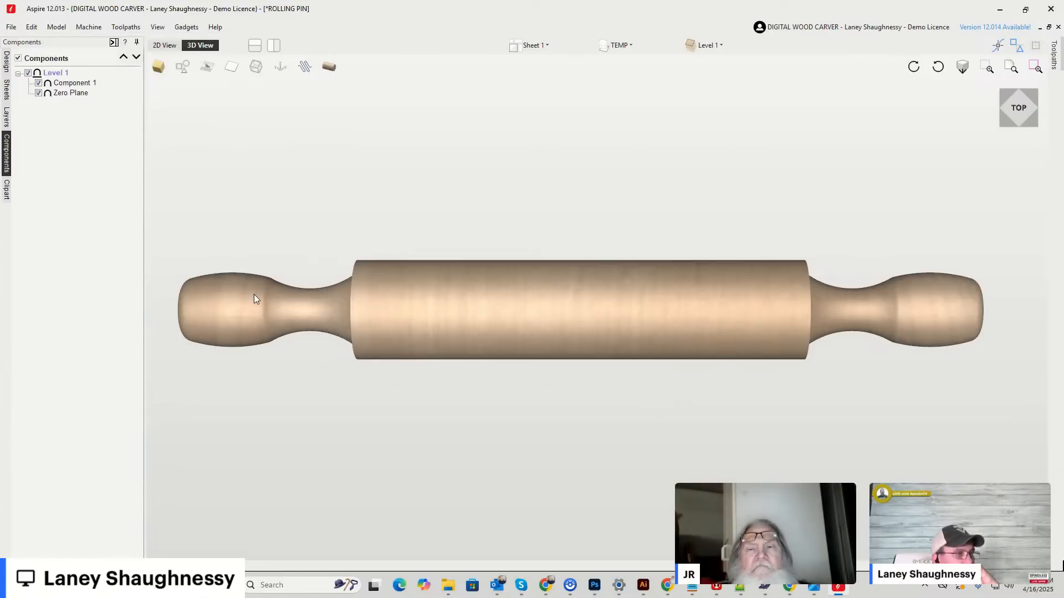
pyautogui.click(50, 31)
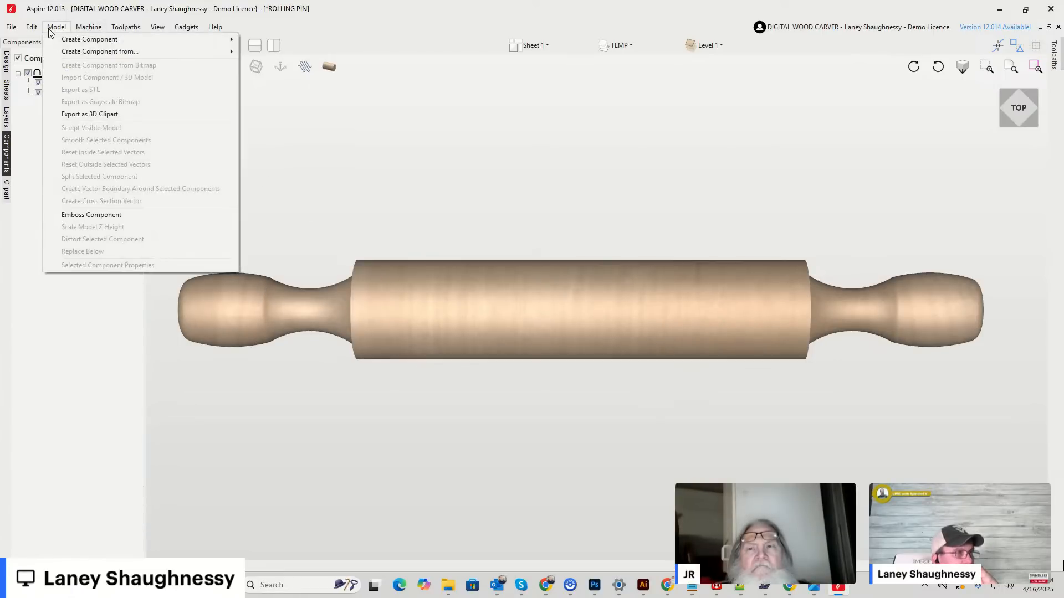
pyautogui.click(49, 29)
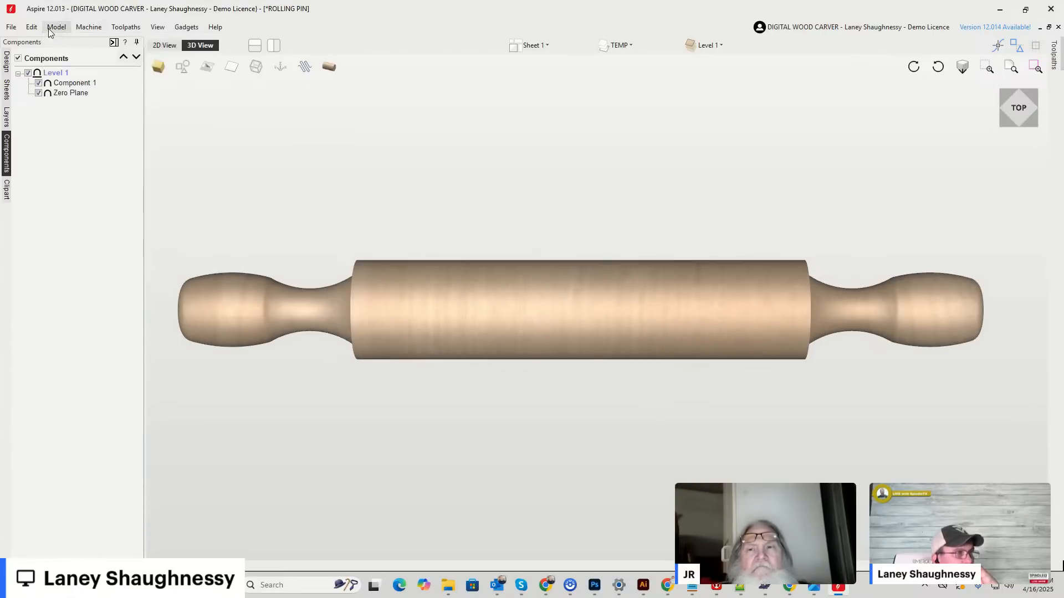
# Bring up the design tools, start exporting the model as an STL file and triangulate it with closed sides.
pyautogui.click(7, 62)
pyautogui.click(119, 379)
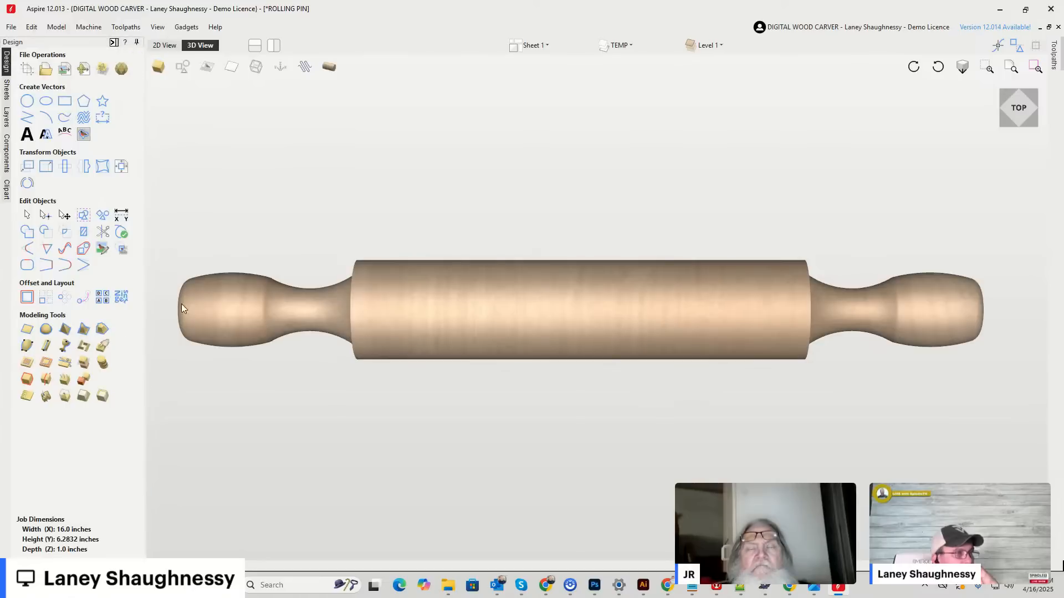
pyautogui.click(1054, 51)
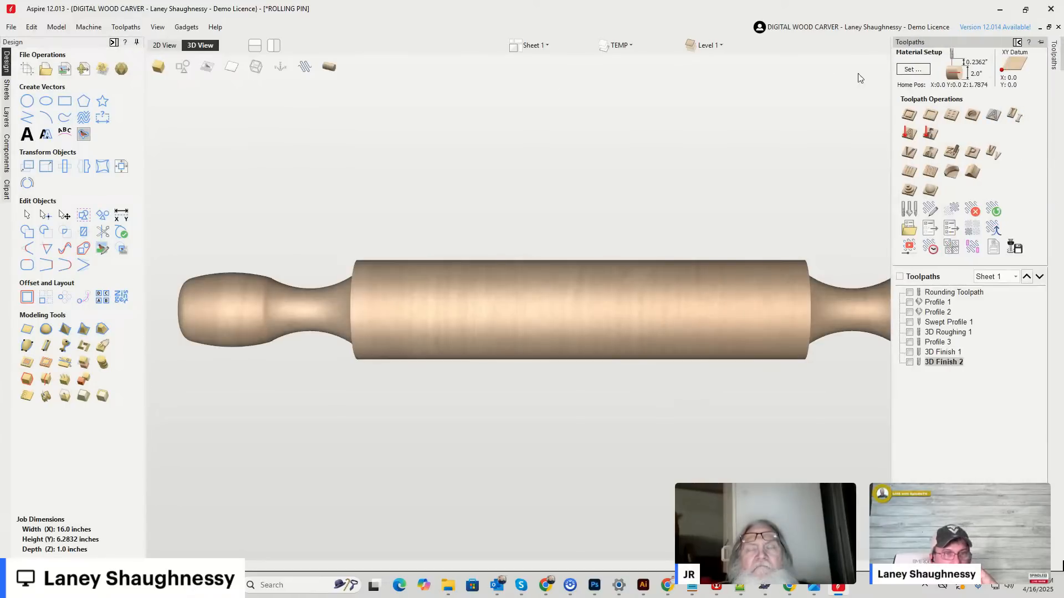
pyautogui.click(57, 27)
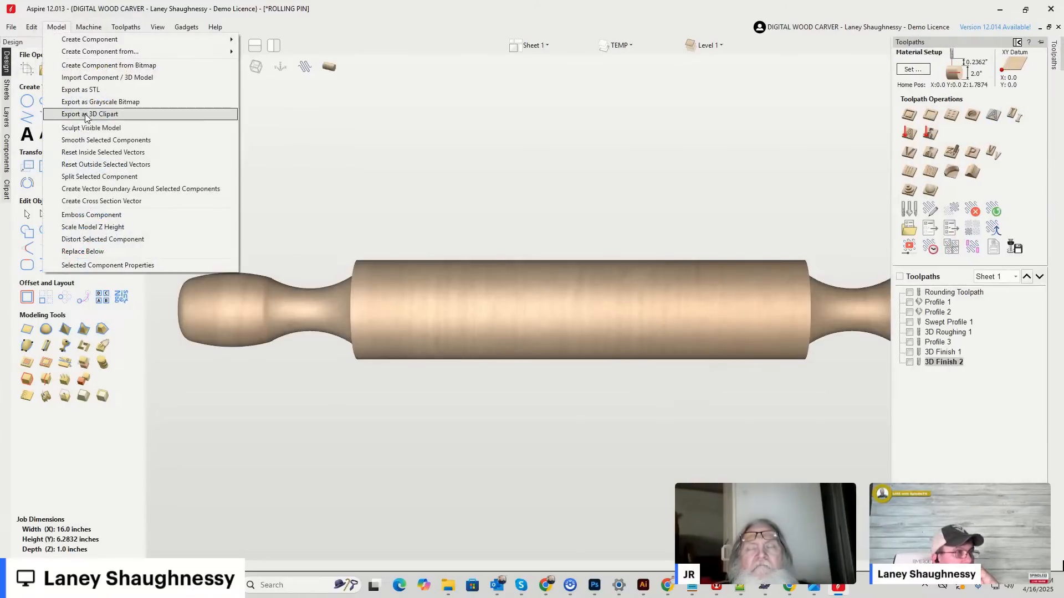
pyautogui.click(85, 90)
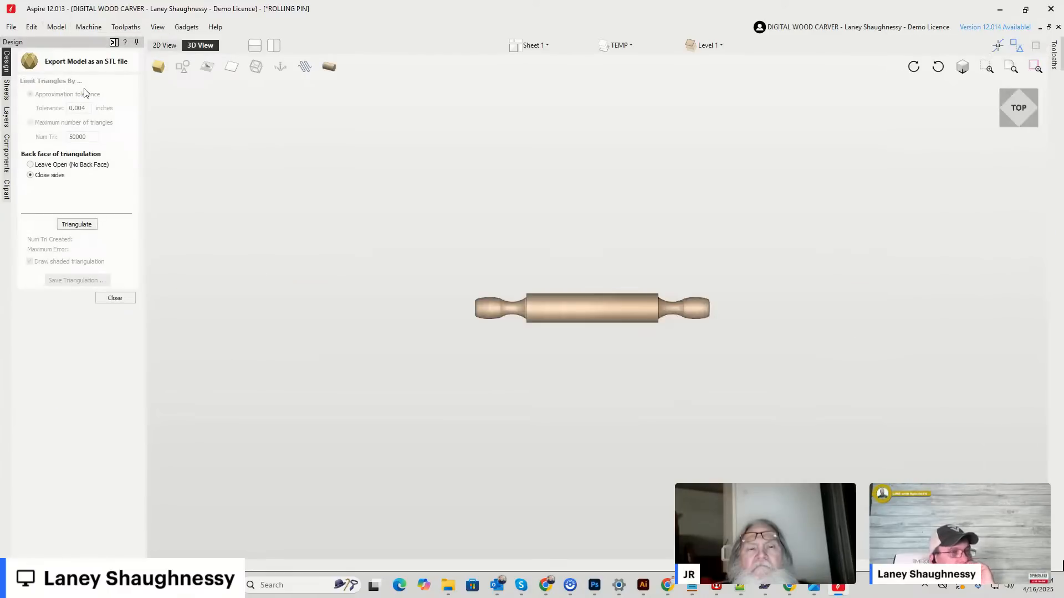
pyautogui.click(80, 230)
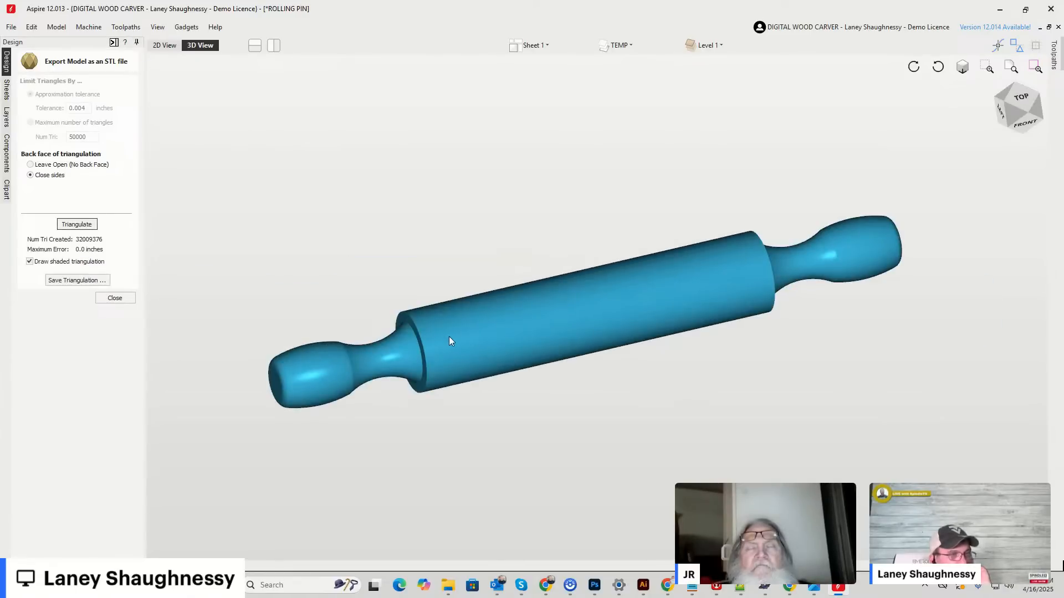
# Inspect the triangulated rolling pin from the underside, left end and front to check the shoulders and seam.
pyautogui.moveTo(1002, 128); pyautogui.dragTo(1060, 105)
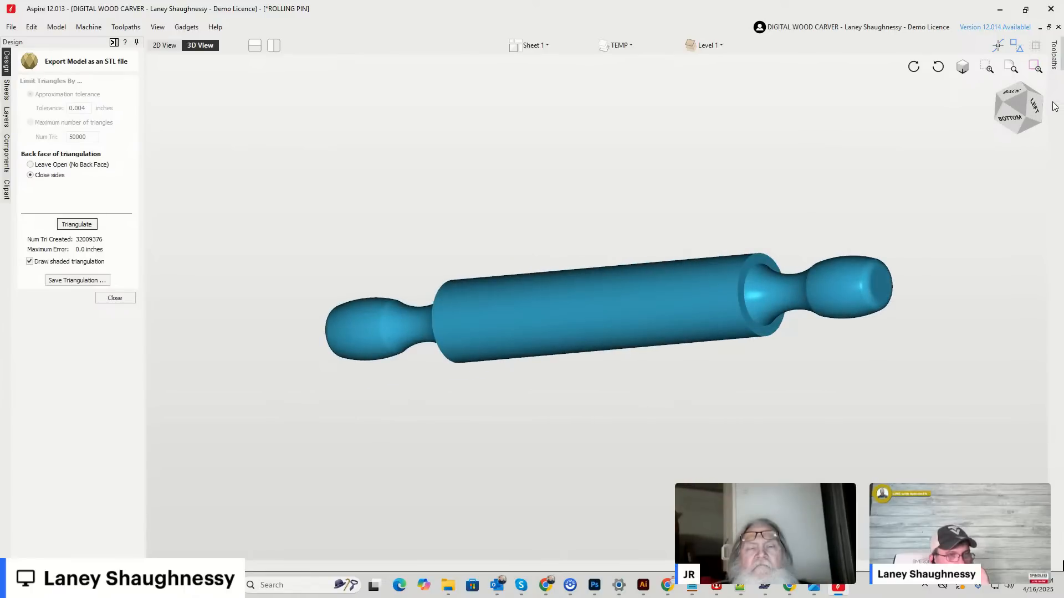
pyautogui.click(1034, 106)
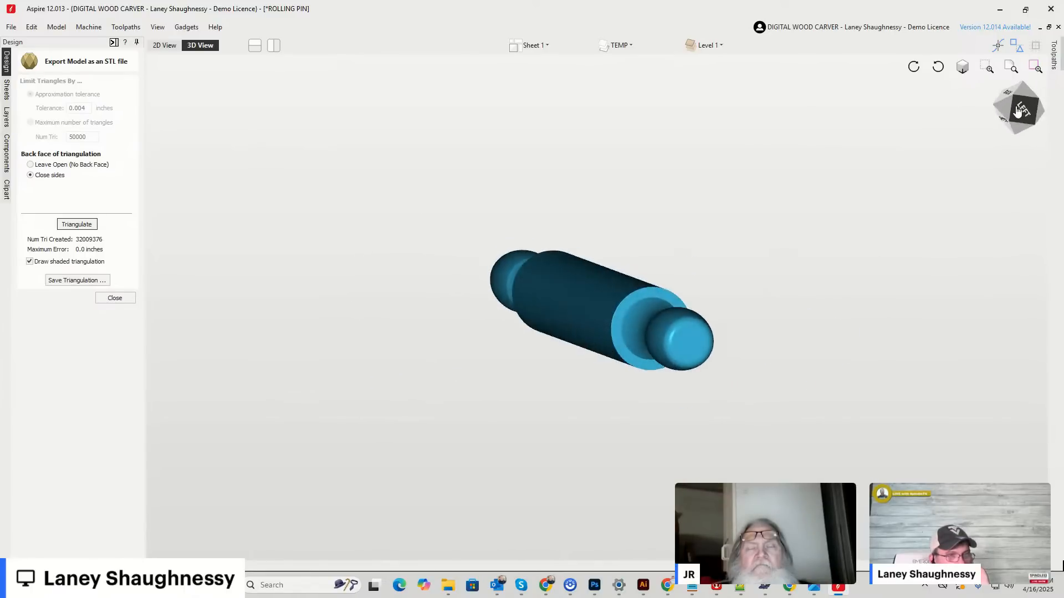
pyautogui.moveTo(1012, 107); pyautogui.dragTo(965, 111)
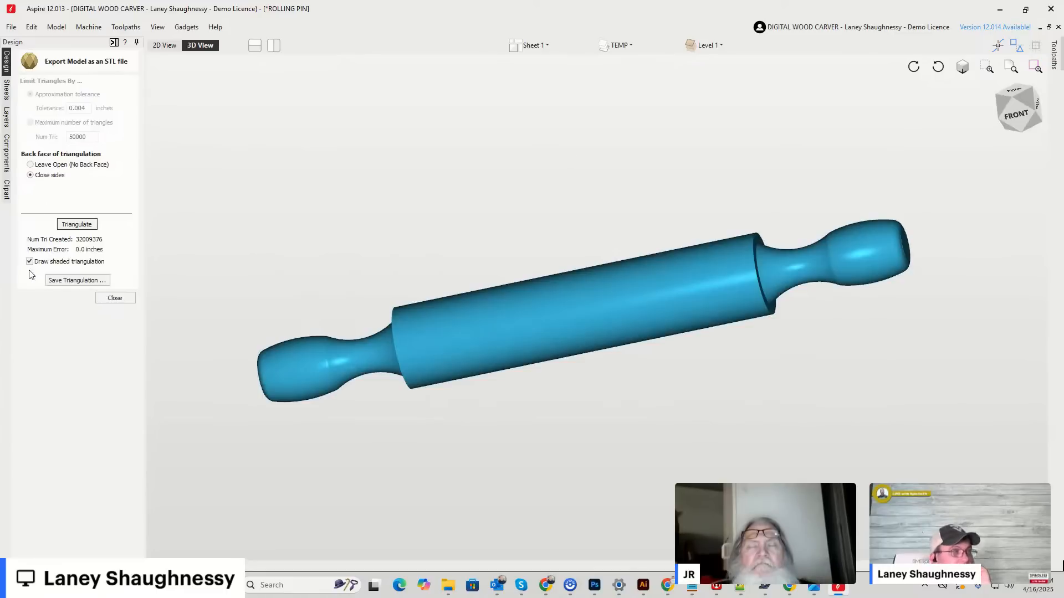
pyautogui.click(1025, 111)
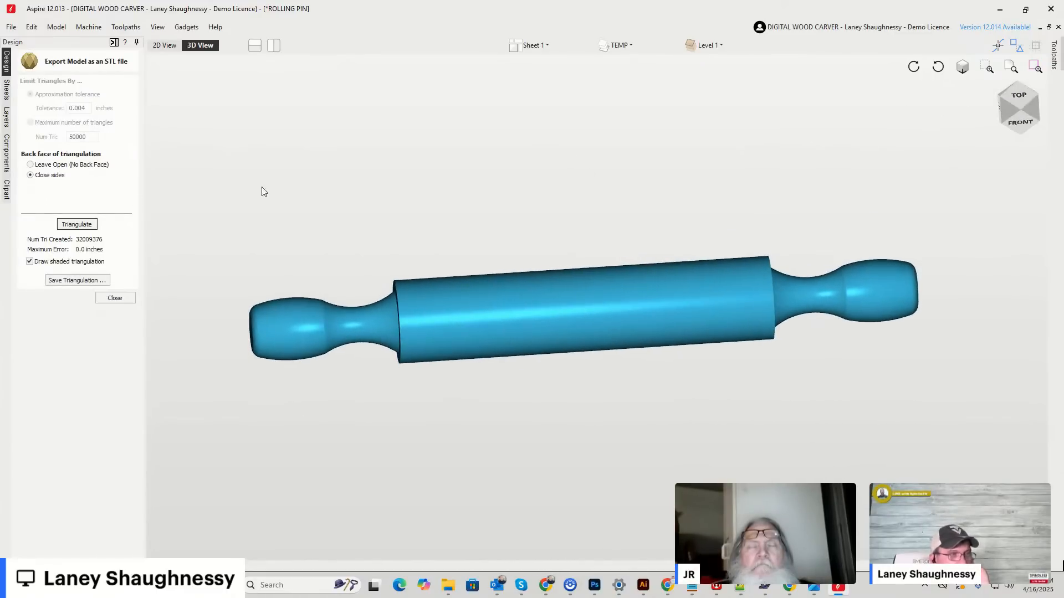
# Start saving the triangulation, check the mesh up close and leave the STL export.
pyautogui.click(77, 280)
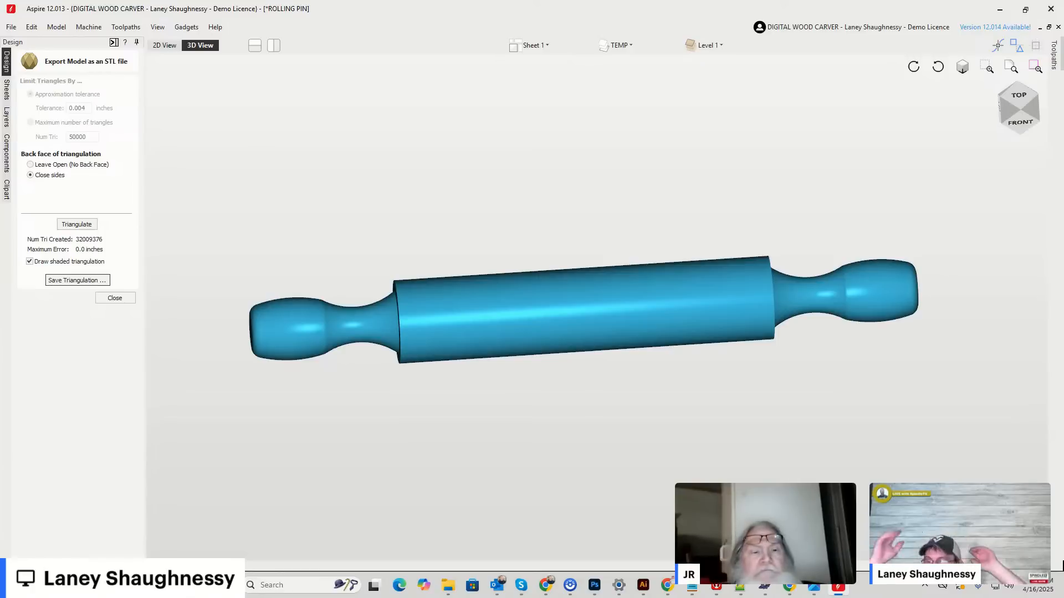
pyautogui.scroll(1, 294, 318)
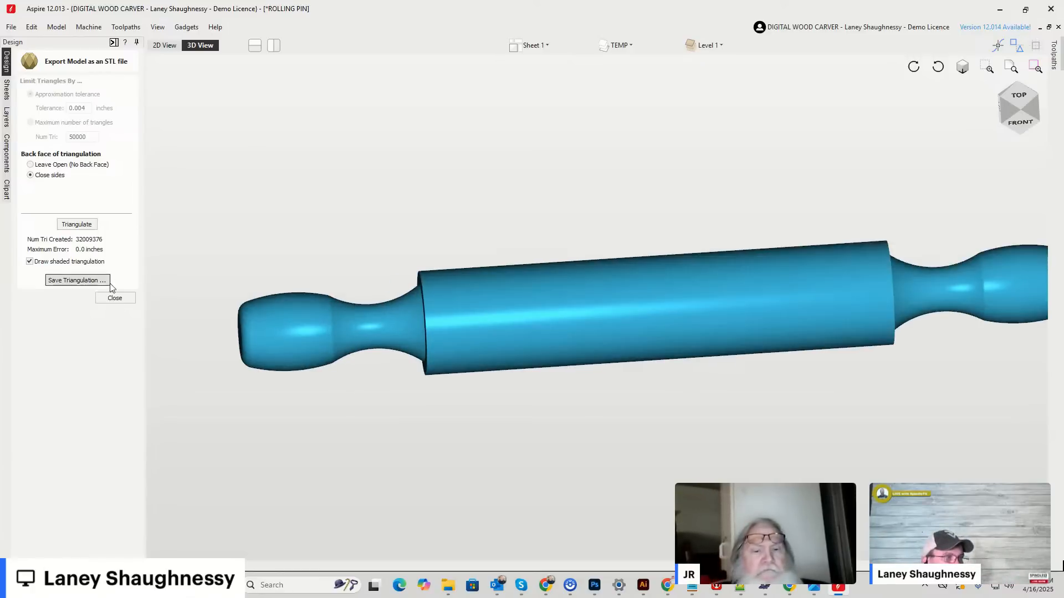
pyautogui.click(116, 301)
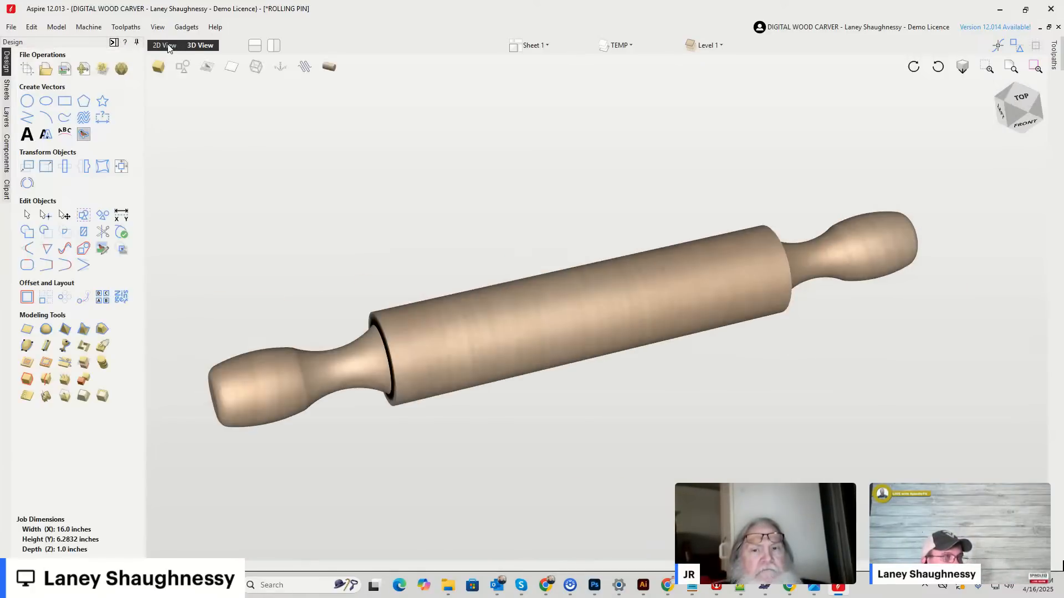
# Review the router bit profiles beside the job in the 2D layout and return to the rolling pin's vectors.
pyautogui.click(168, 46)
pyautogui.scroll(-5, 624, 314)
pyautogui.scroll(3, 637, 310)
pyautogui.scroll(2, 639, 300)
pyautogui.scroll(-3, 653, 278)
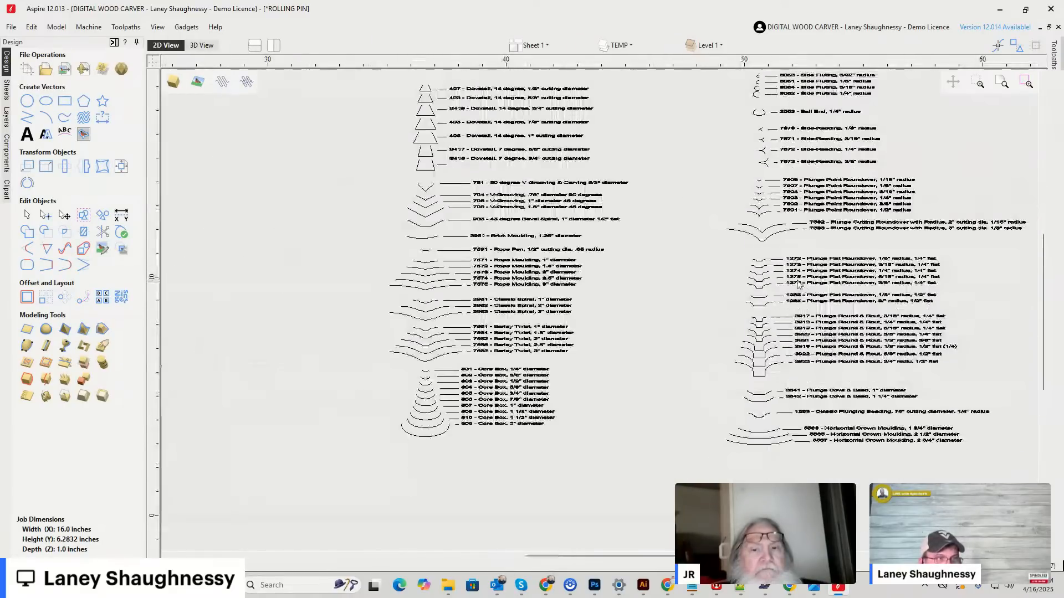
pyautogui.scroll(-2, 557, 321)
pyautogui.scroll(4, 381, 321)
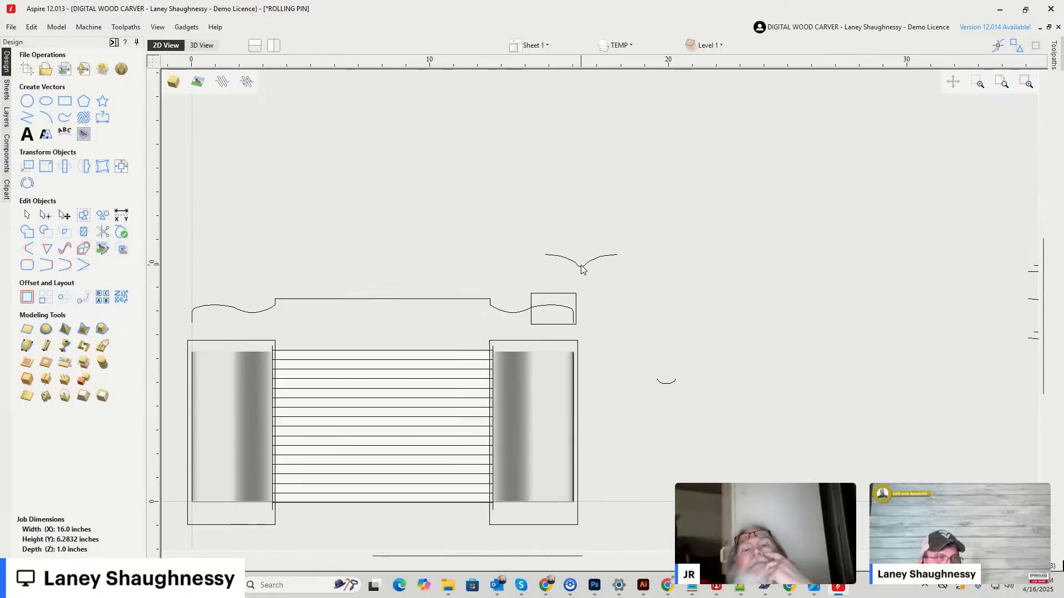
# Move the V-shaped router bit profile down onto the curved end of the rolling pin's right handle outline.
pyautogui.click(615, 254)
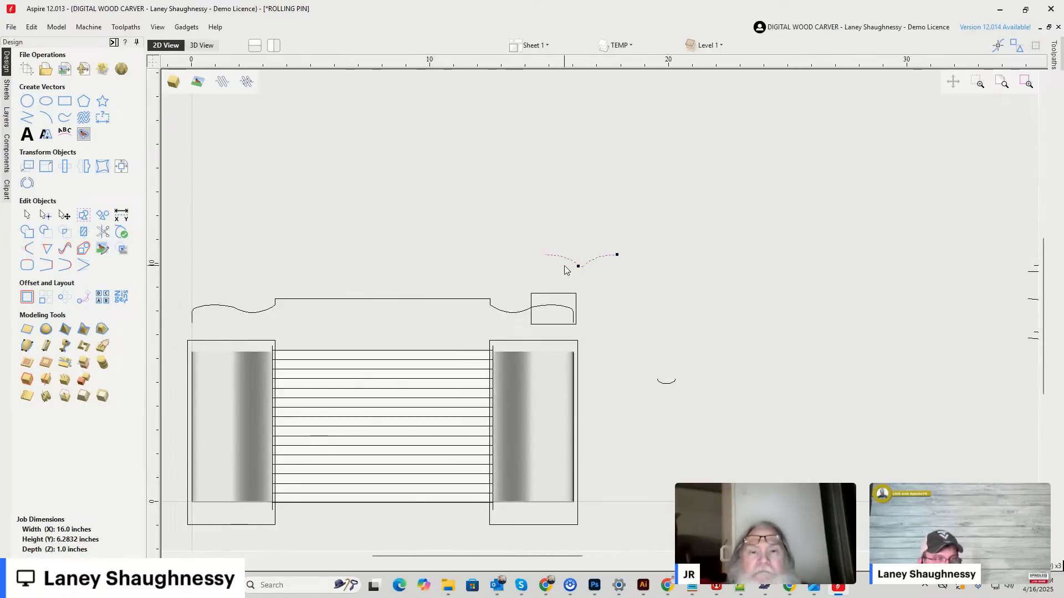
pyautogui.scroll(-2, 610, 257)
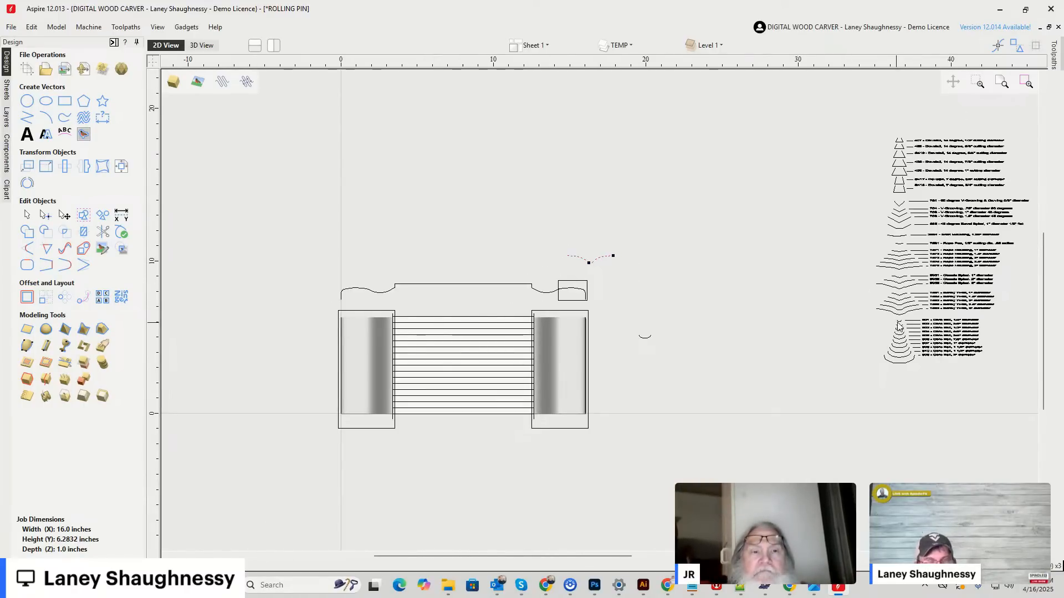
pyautogui.scroll(4, 884, 324)
pyautogui.scroll(-2, 891, 296)
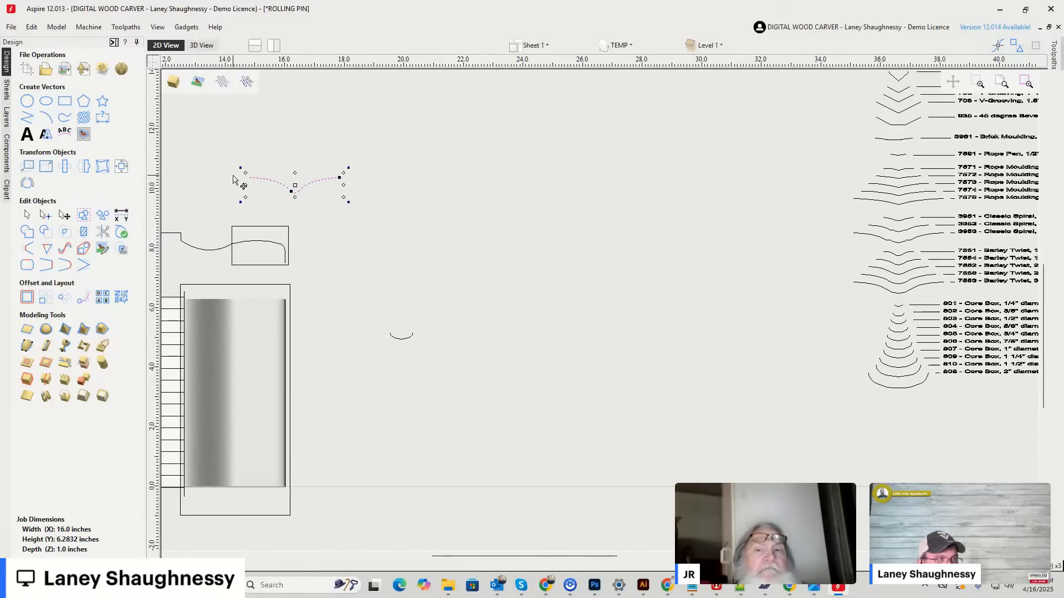
pyautogui.scroll(3, 232, 178)
pyautogui.scroll(-3, 610, 204)
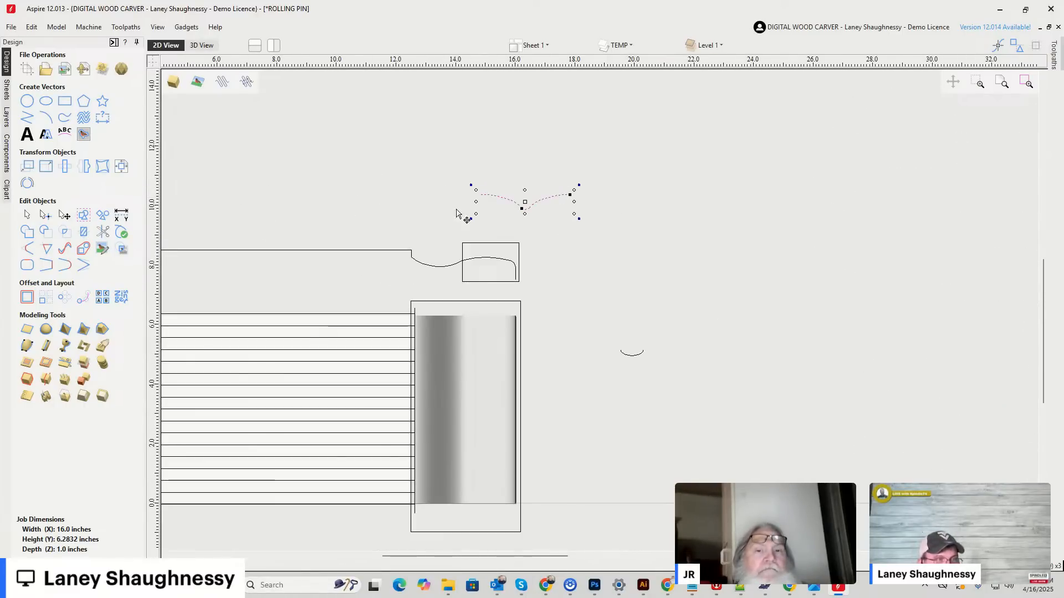
pyautogui.moveTo(484, 192); pyautogui.dragTo(495, 261)
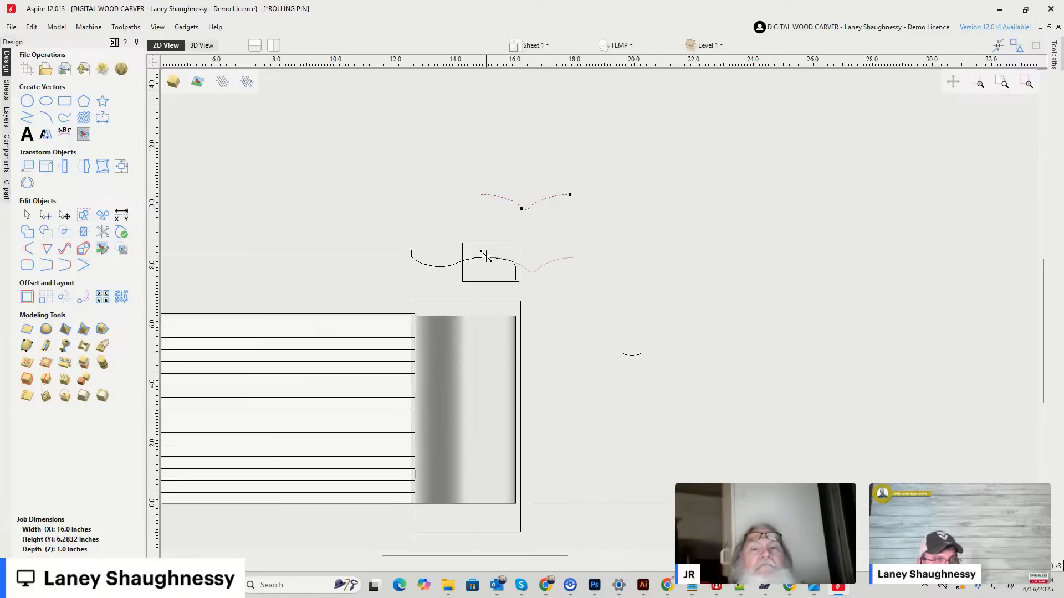
# Align the bit profile's left arc with the crest of the handle-end curve and compare the two shapes up close.
pyautogui.scroll(3, 485, 265)
pyautogui.scroll(2, 485, 268)
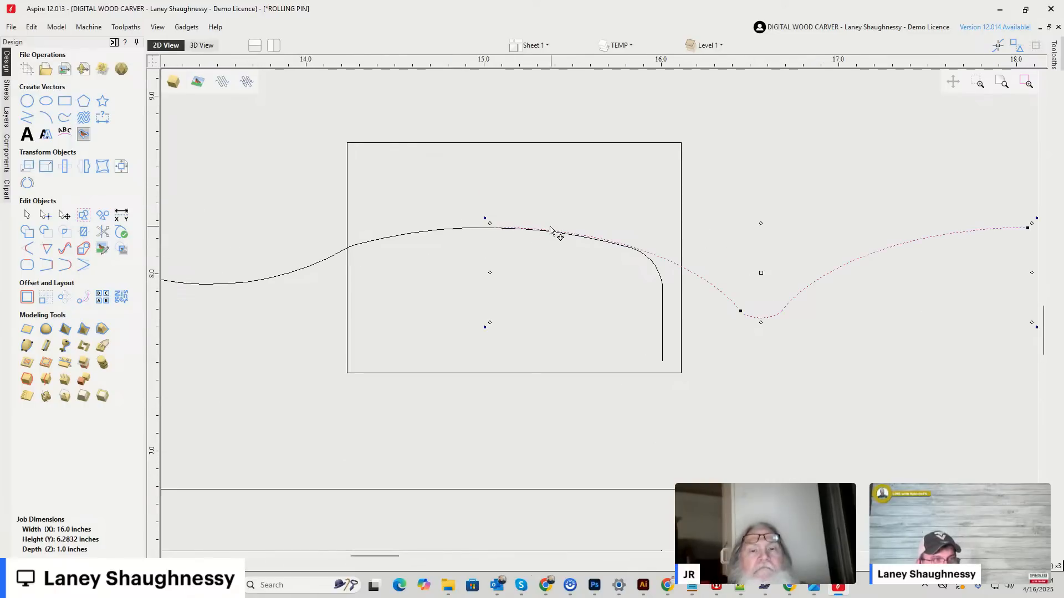
pyautogui.moveTo(511, 230); pyautogui.dragTo(493, 227)
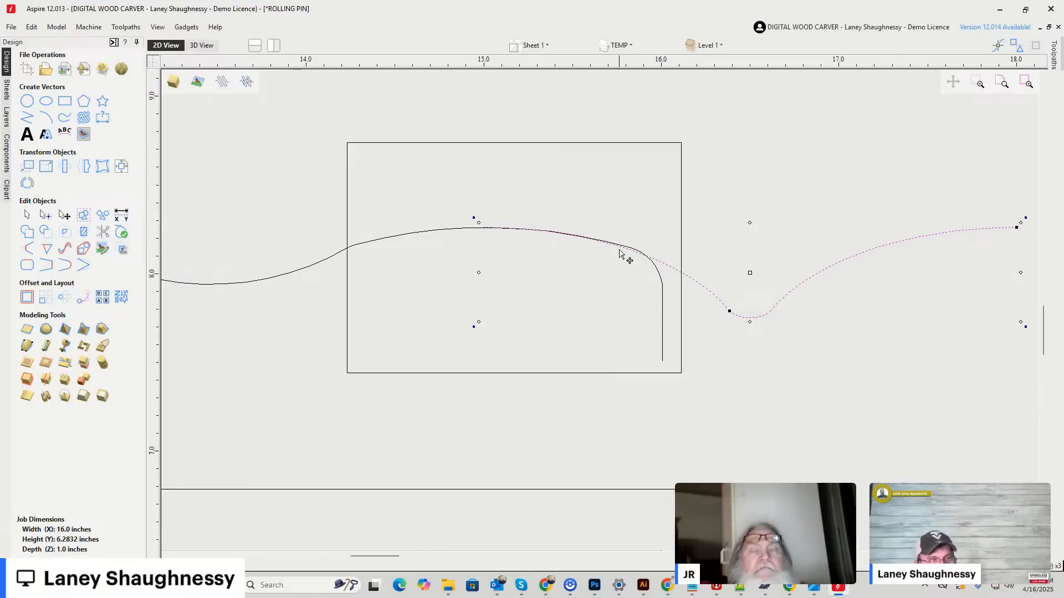
pyautogui.scroll(3, 621, 247)
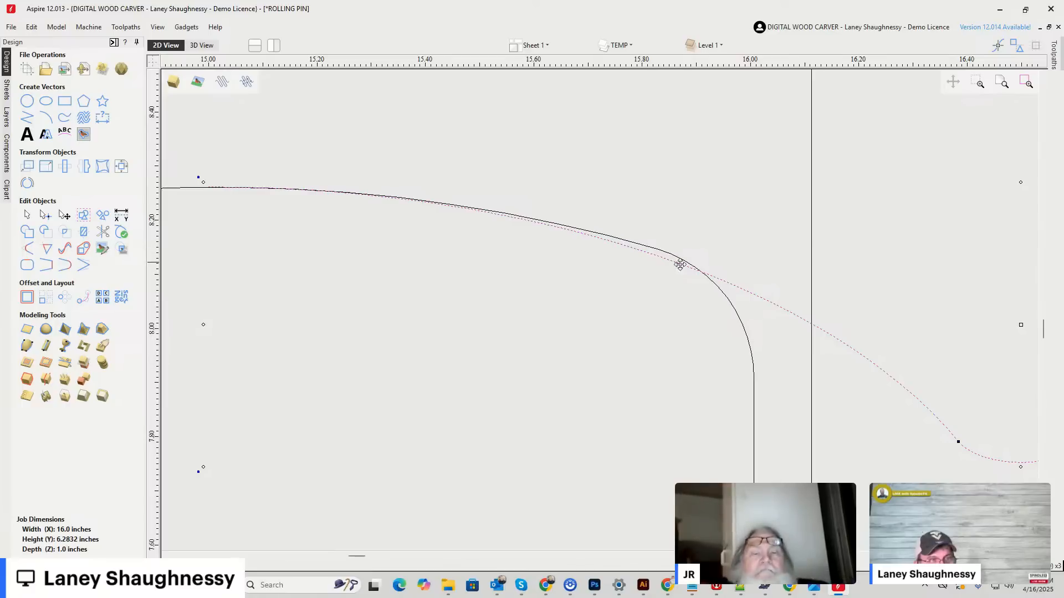
pyautogui.click(635, 247)
pyautogui.click(666, 264)
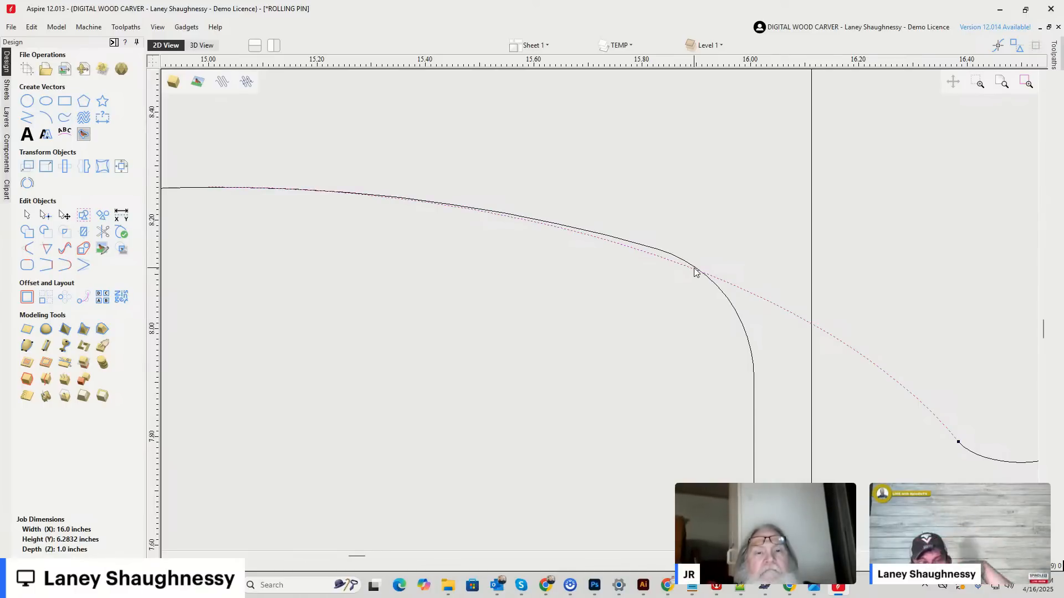
pyautogui.scroll(-4, 693, 283)
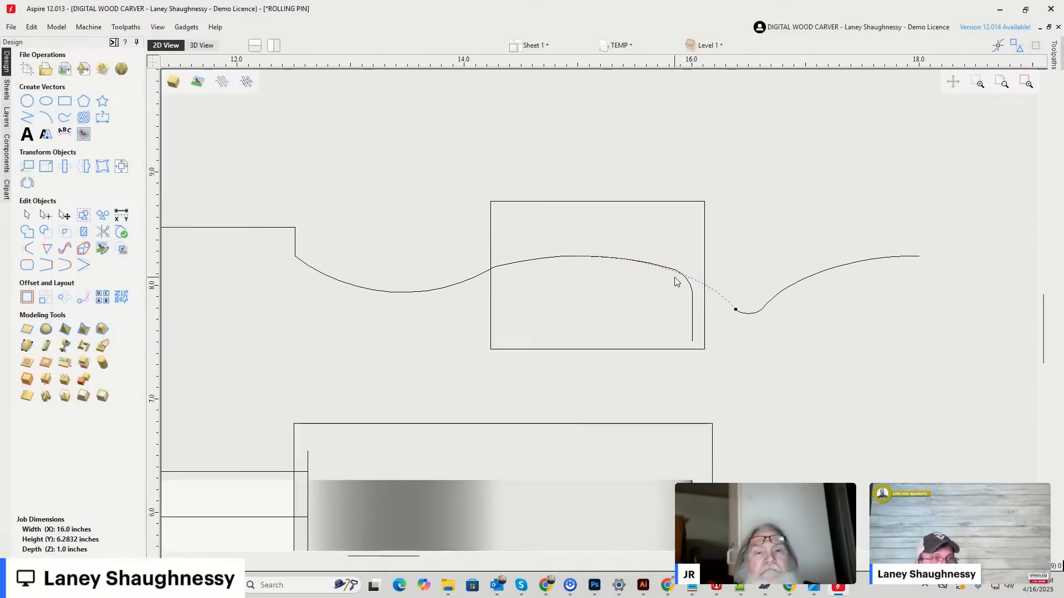
pyautogui.click(692, 309)
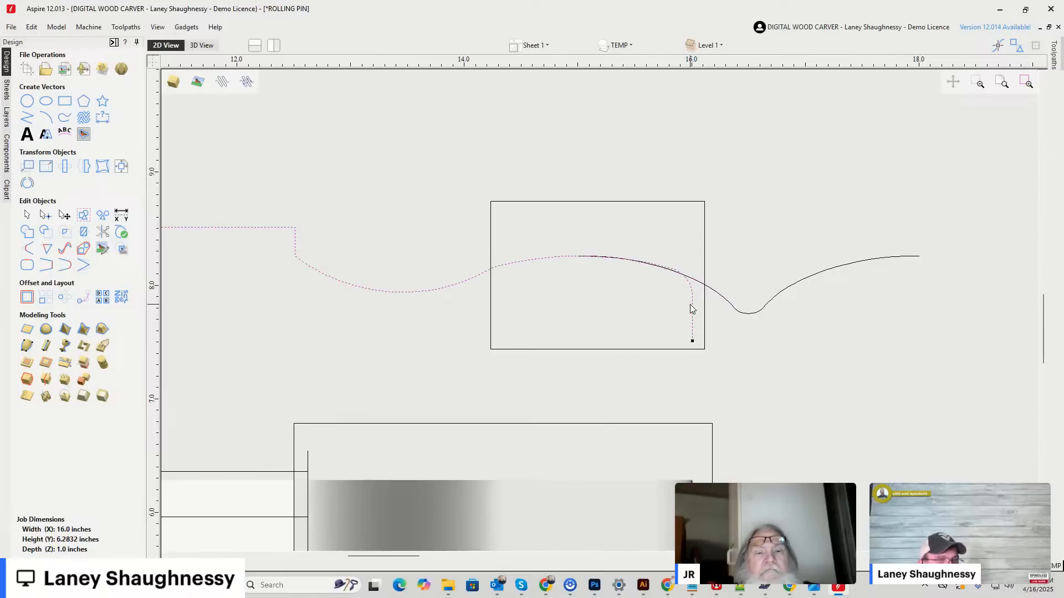
# Move the V-shaped router bit profile off the handle outline into the empty area between the rolling pin and the bit chart.
pyautogui.click(718, 298)
pyautogui.moveTo(764, 295); pyautogui.dragTo(716, 265)
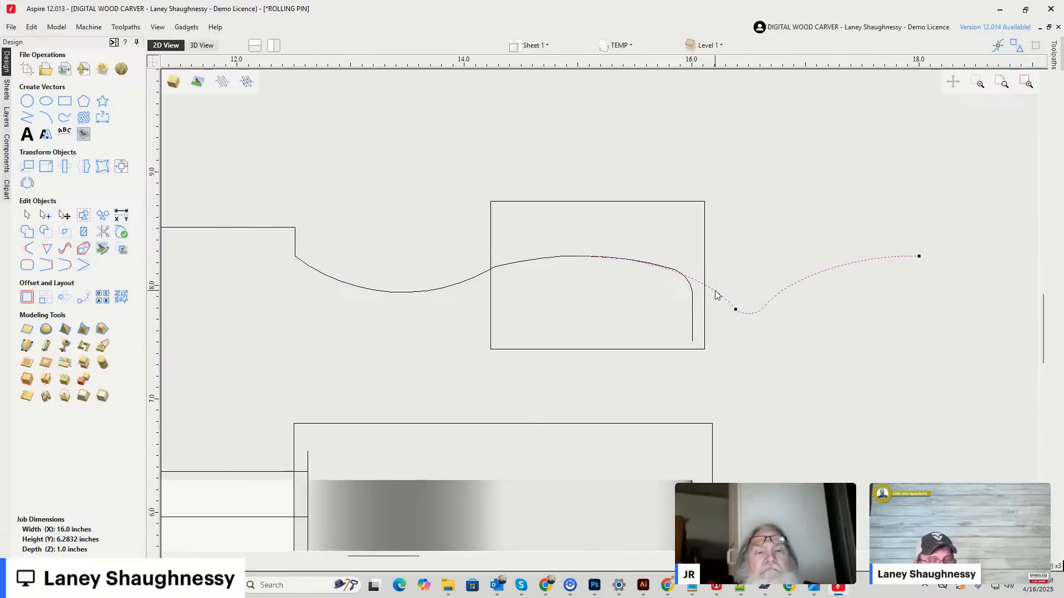
pyautogui.scroll(-4, 715, 290)
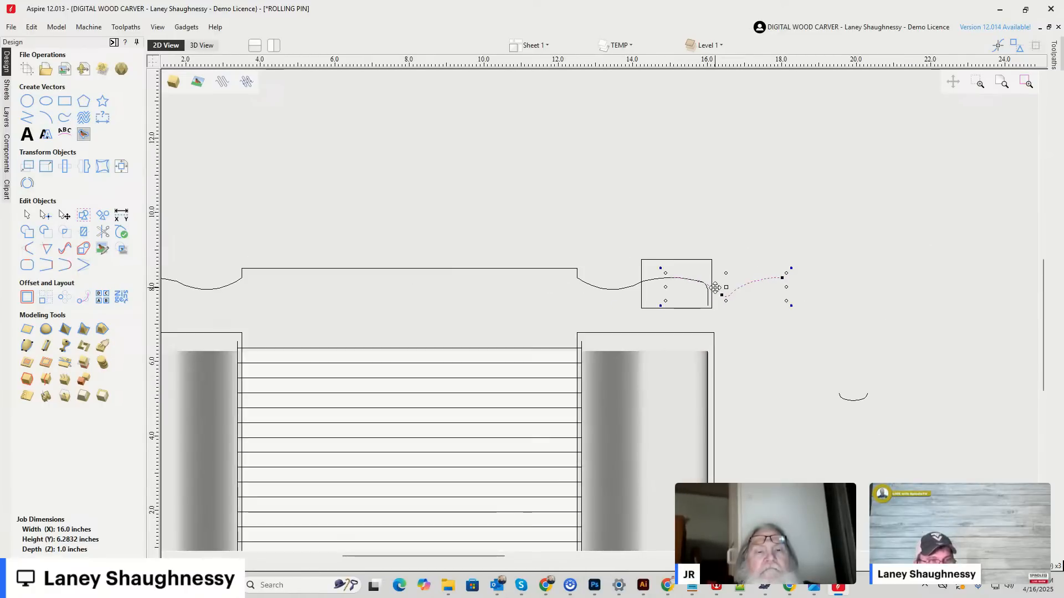
pyautogui.moveTo(788, 238); pyautogui.dragTo(893, 200)
pyautogui.scroll(-6, 708, 252)
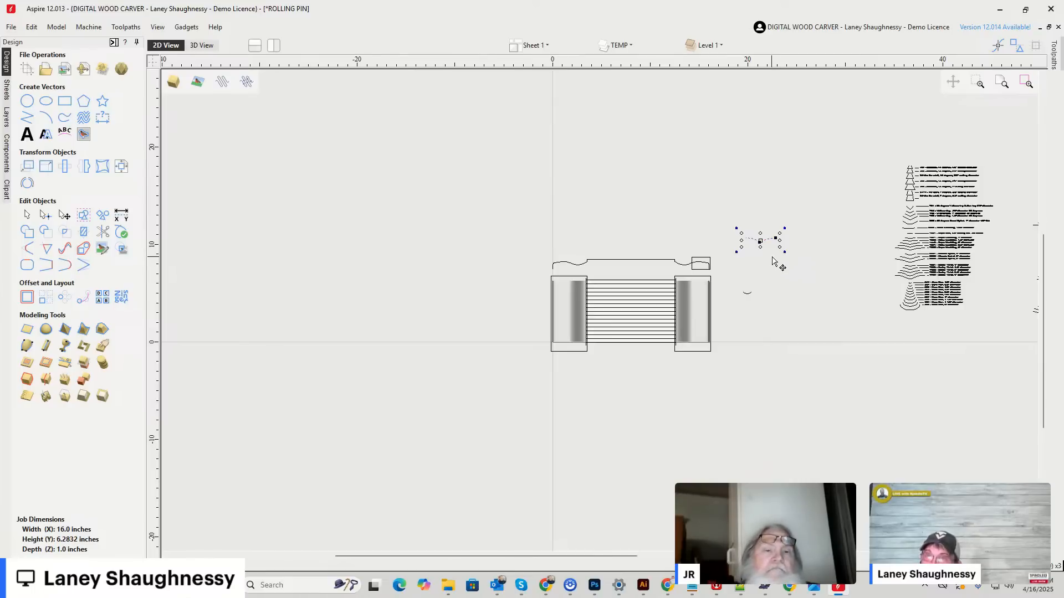
pyautogui.scroll(10, 759, 238)
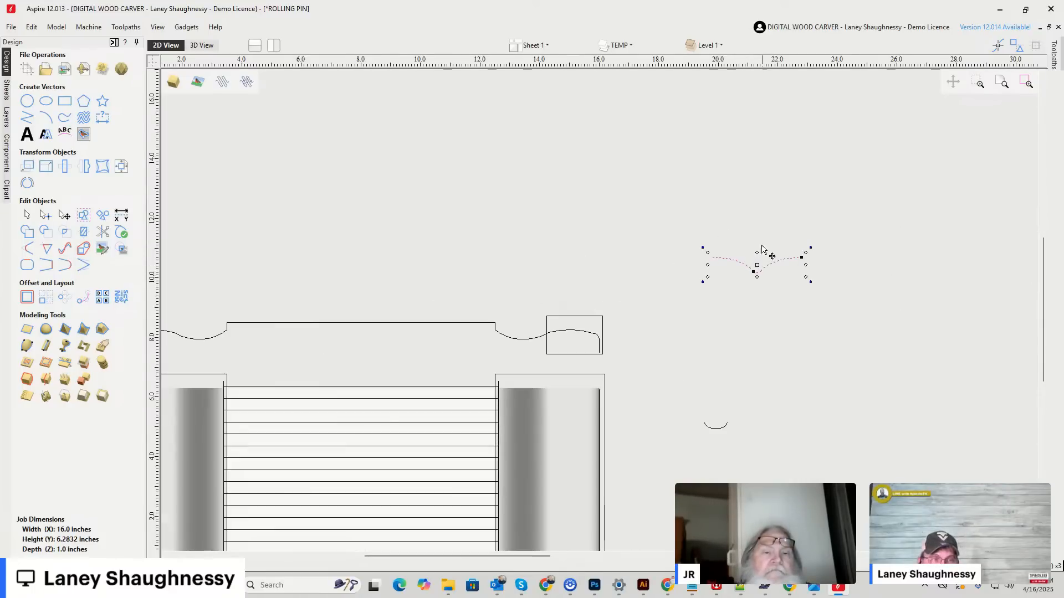
# Draw a rectangle about 17.5 inches wide above the rolling pin and set its height to 2 inches.
pyautogui.scroll(-8, 529, 300)
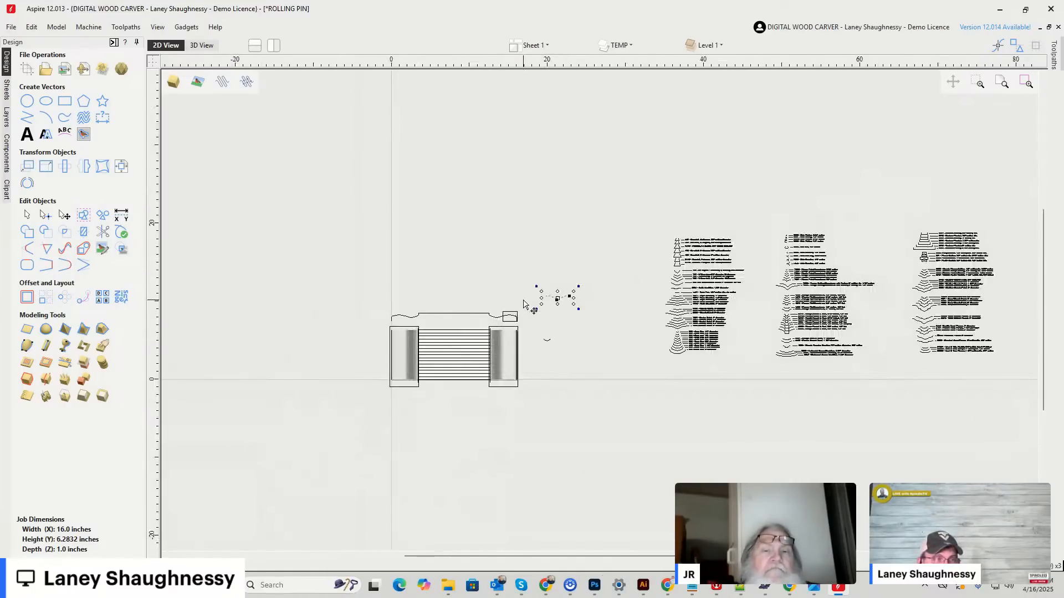
pyautogui.click(65, 101)
pyautogui.moveTo(339, 136); pyautogui.dragTo(475, 233)
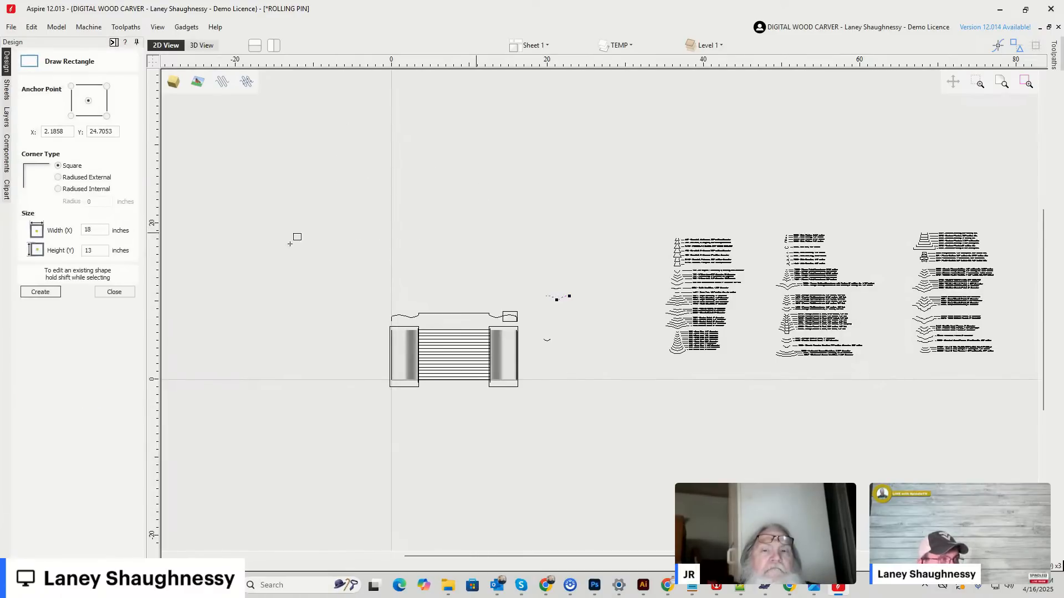
pyautogui.doubleClick(99, 250)
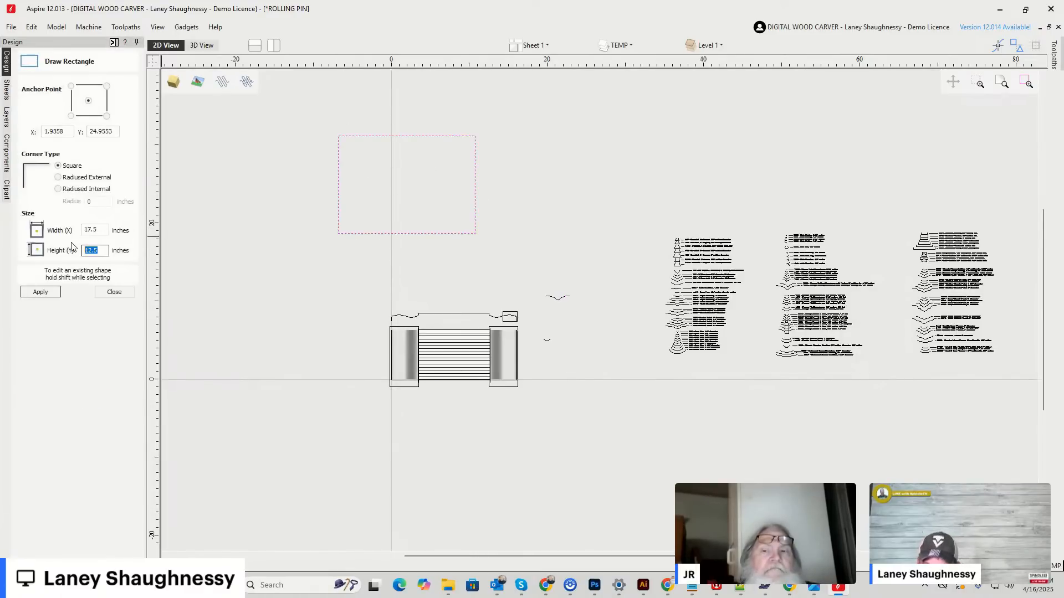
pyautogui.write('2.')
pyautogui.press('BackSpace')
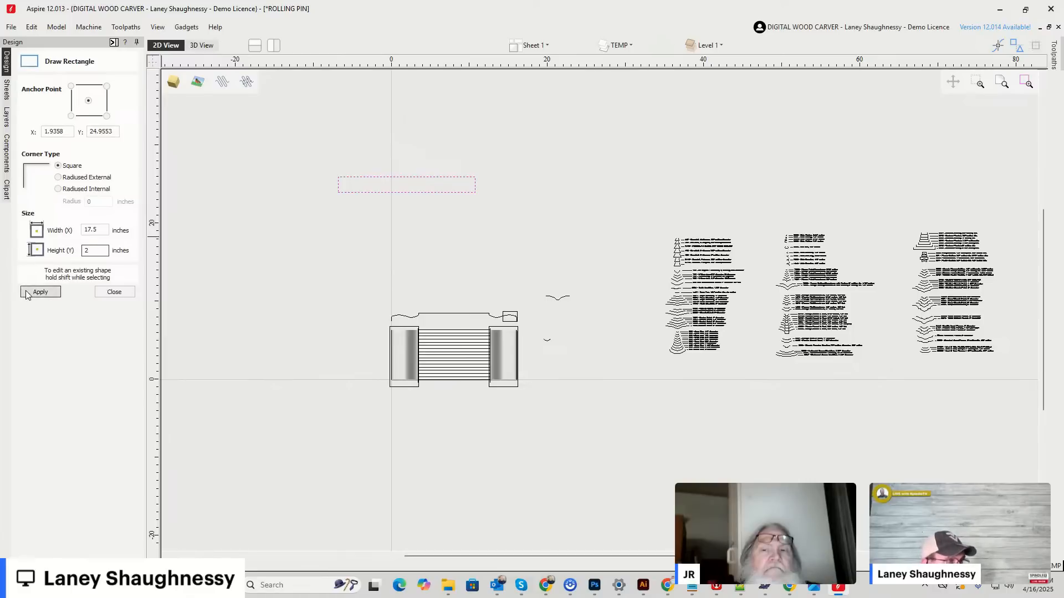
pyautogui.scroll(4, 377, 166)
pyautogui.scroll(-7, 401, 202)
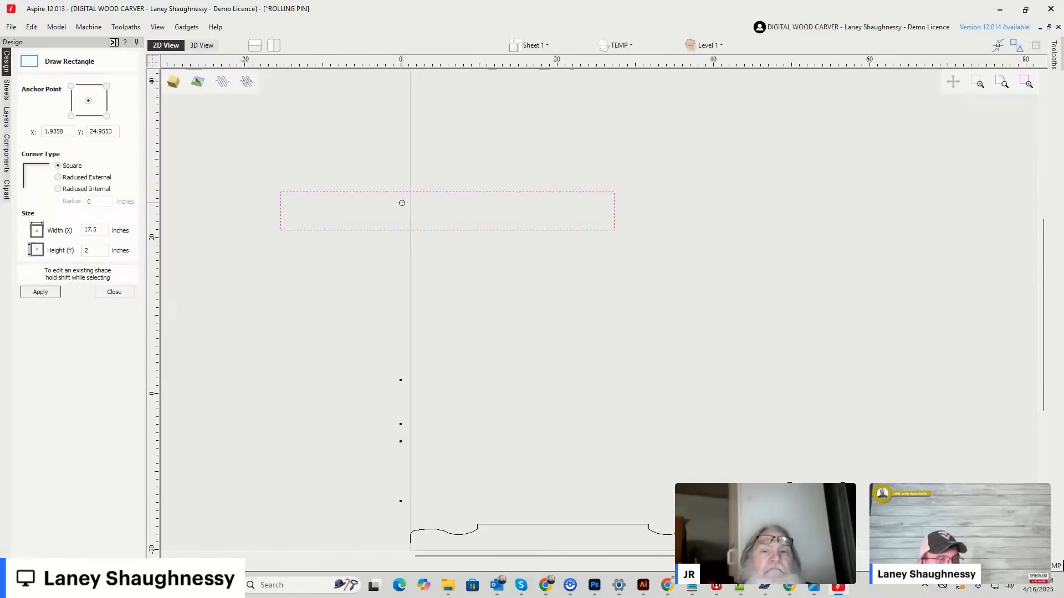
pyautogui.scroll(3, 544, 301)
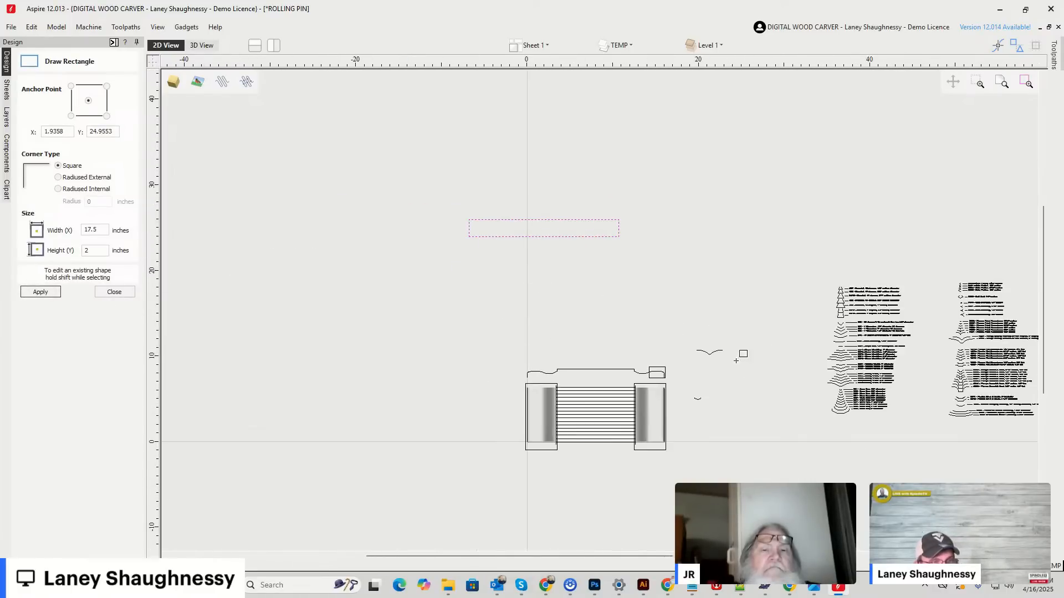
pyautogui.click(115, 293)
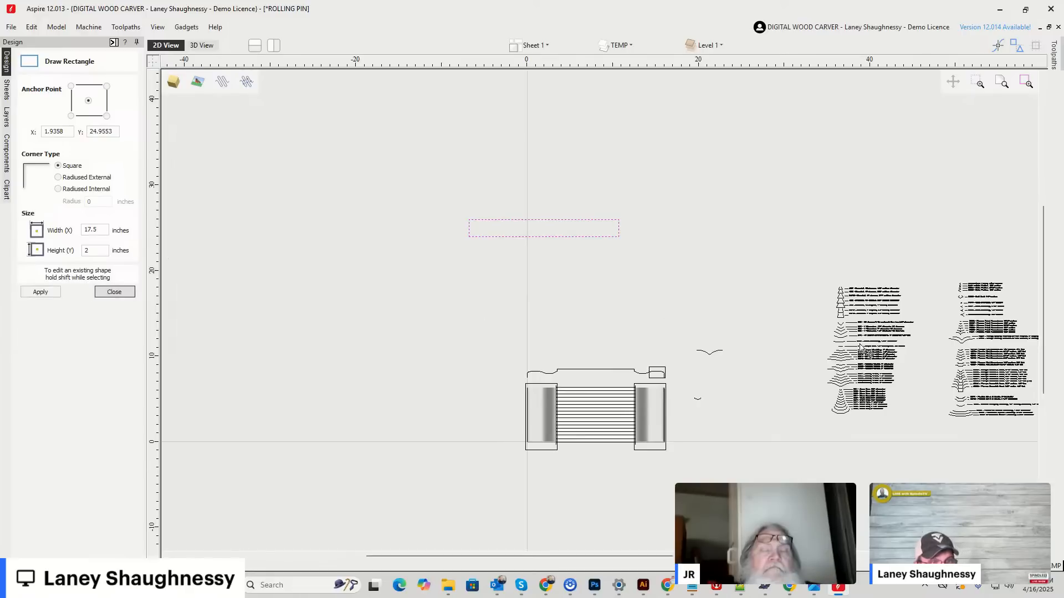
# Select only the 2" diameter Deep Classic Point profile in the router bit chart.
pyautogui.scroll(-2, 869, 364)
pyautogui.scroll(2, 869, 364)
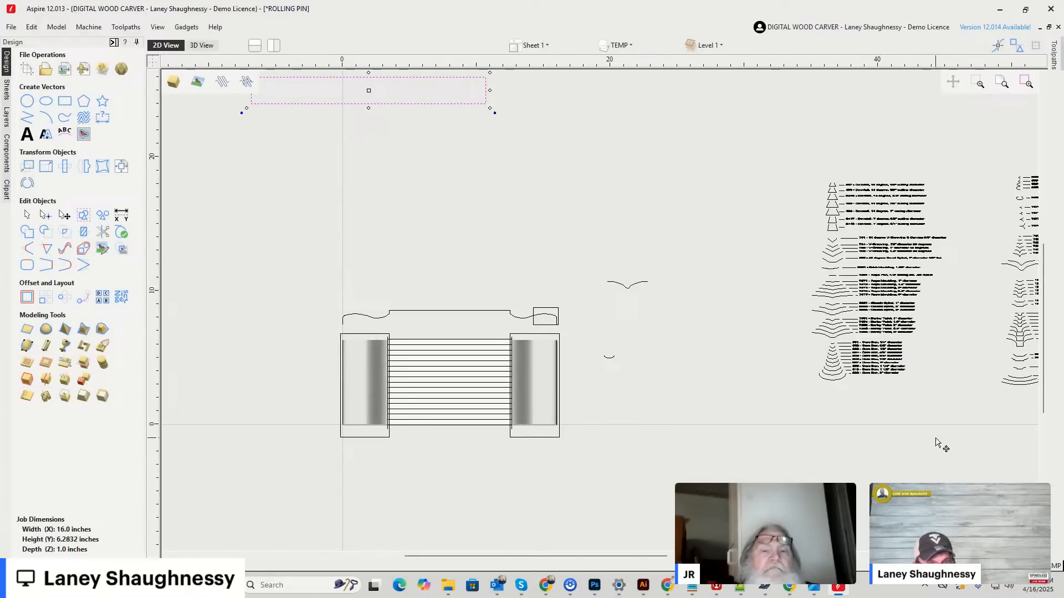
pyautogui.scroll(-3, 655, 297)
pyautogui.scroll(3, 887, 304)
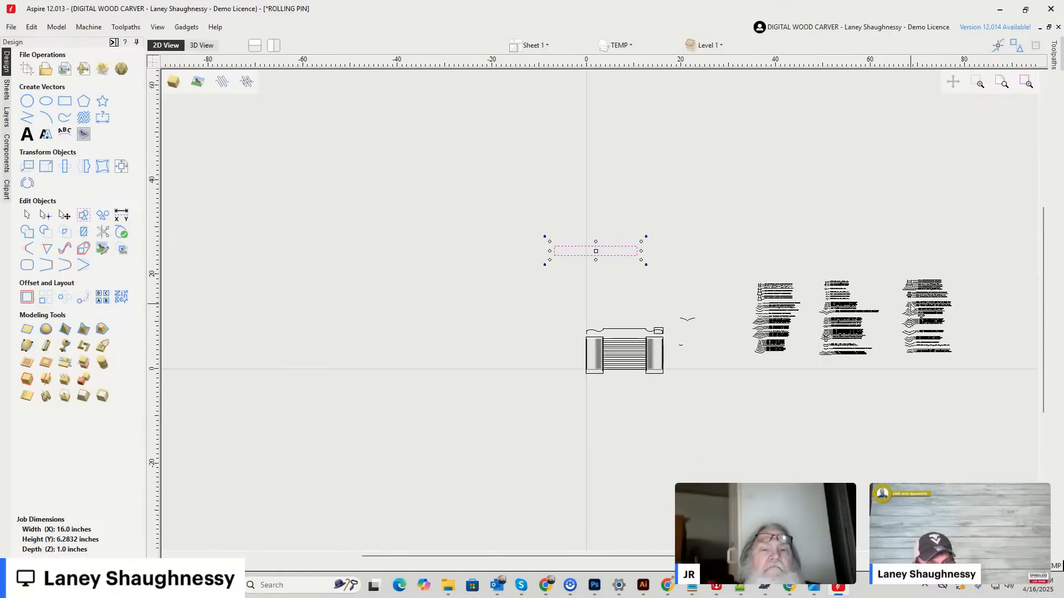
pyautogui.scroll(2, 914, 328)
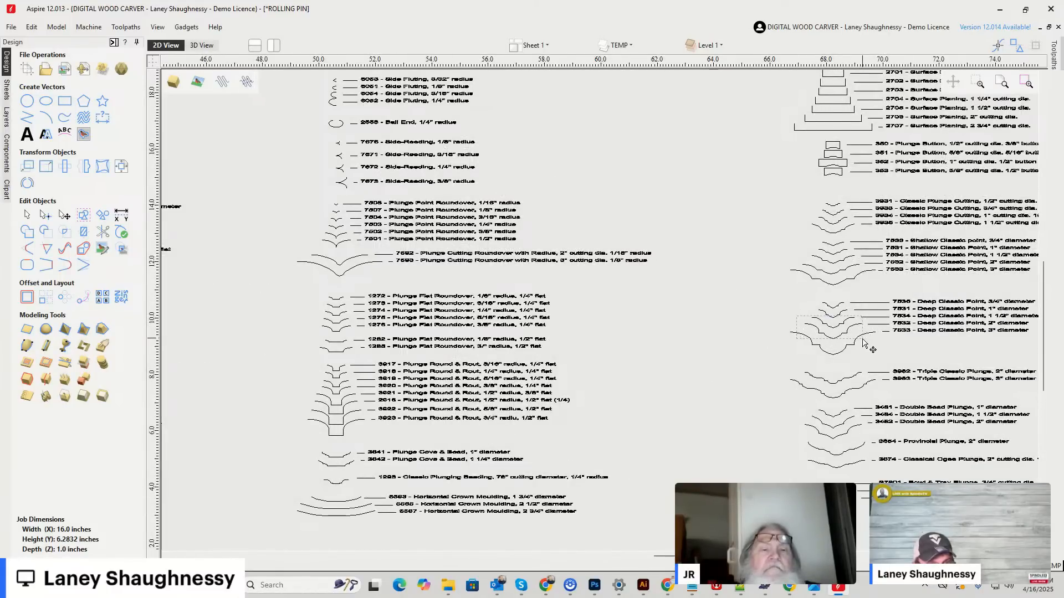
pyautogui.moveTo(868, 339); pyautogui.dragTo(867, 340)
pyautogui.scroll(3, 862, 335)
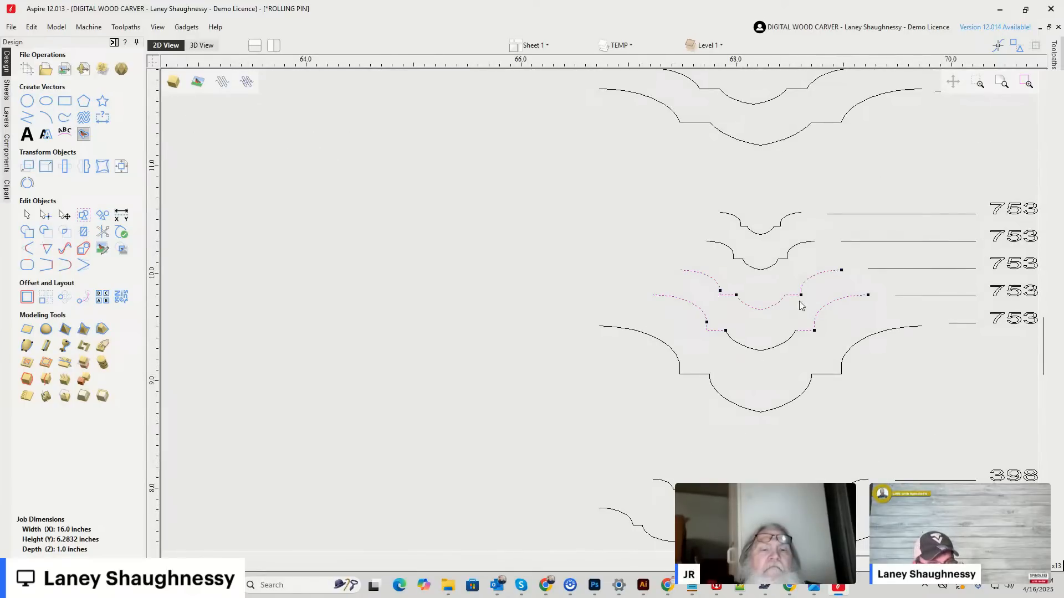
pyautogui.keyDown('shift'); pyautogui.click(716, 285); pyautogui.keyUp('shift')
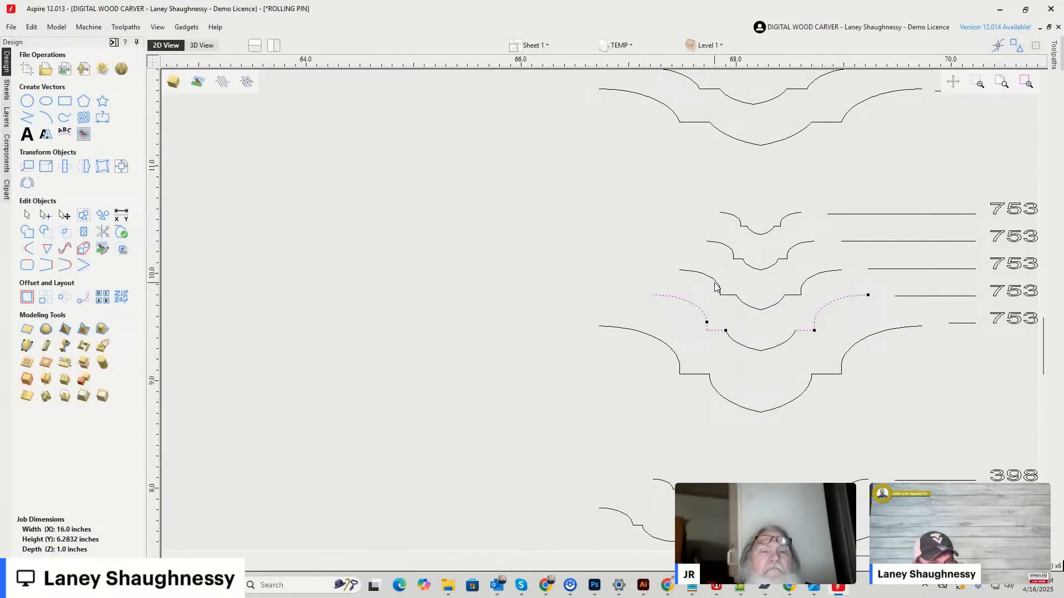
# Bring the Deep Classic Point profile over to the new rectangle and place it so its ends sit on the rectangle's top edge.
pyautogui.scroll(-8, 735, 344)
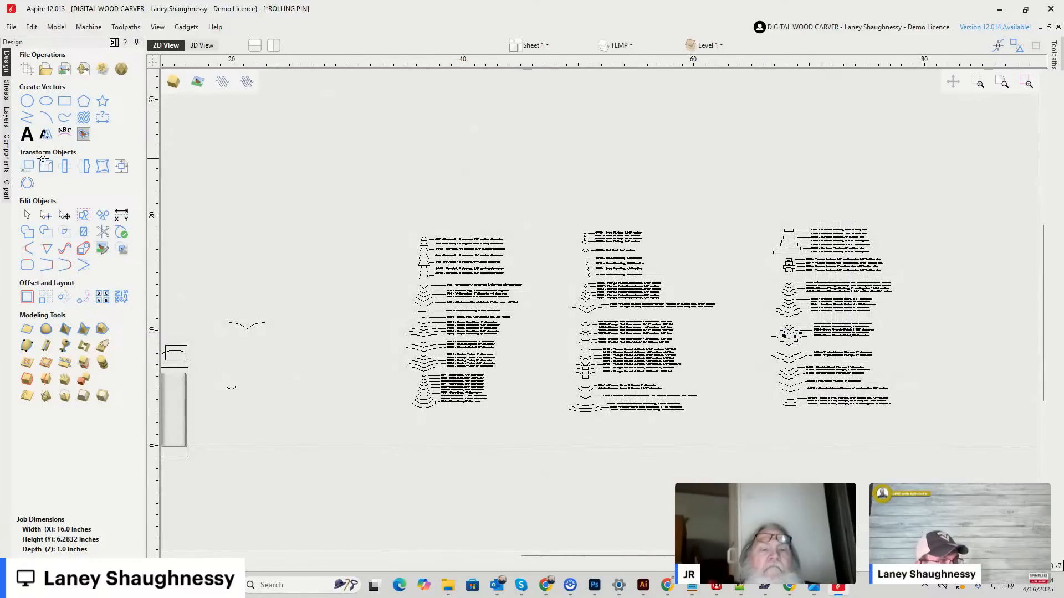
pyautogui.scroll(-3, 419, 252)
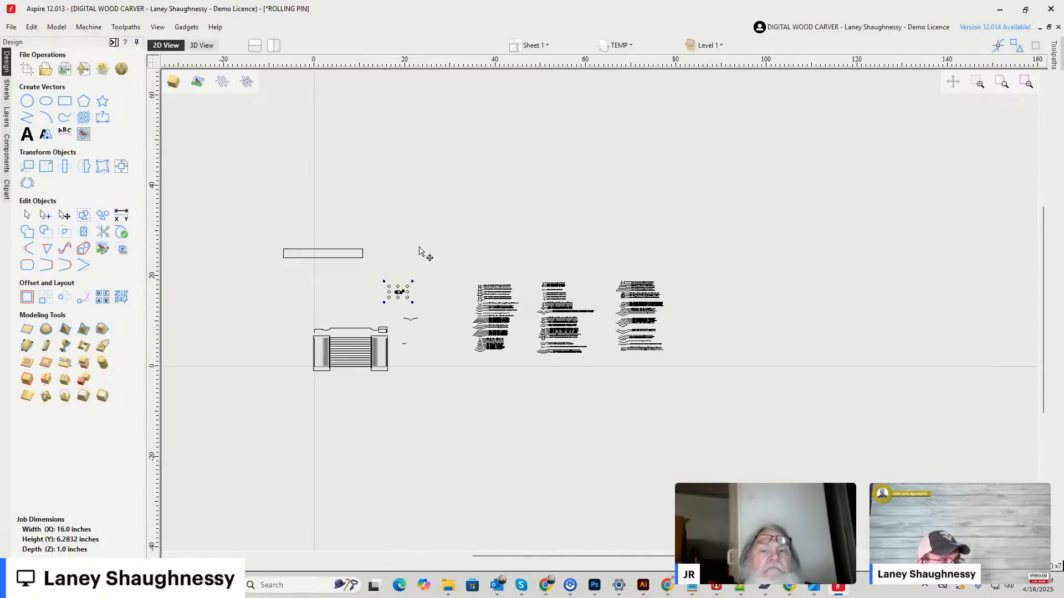
pyautogui.scroll(4, 316, 282)
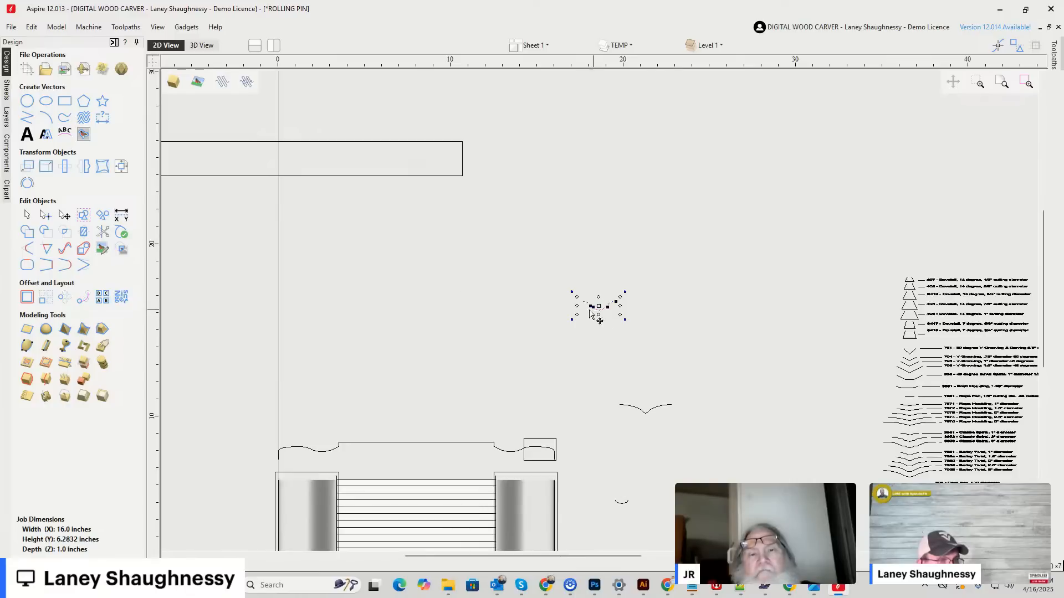
pyautogui.moveTo(588, 300); pyautogui.dragTo(327, 154)
pyautogui.scroll(5, 318, 139)
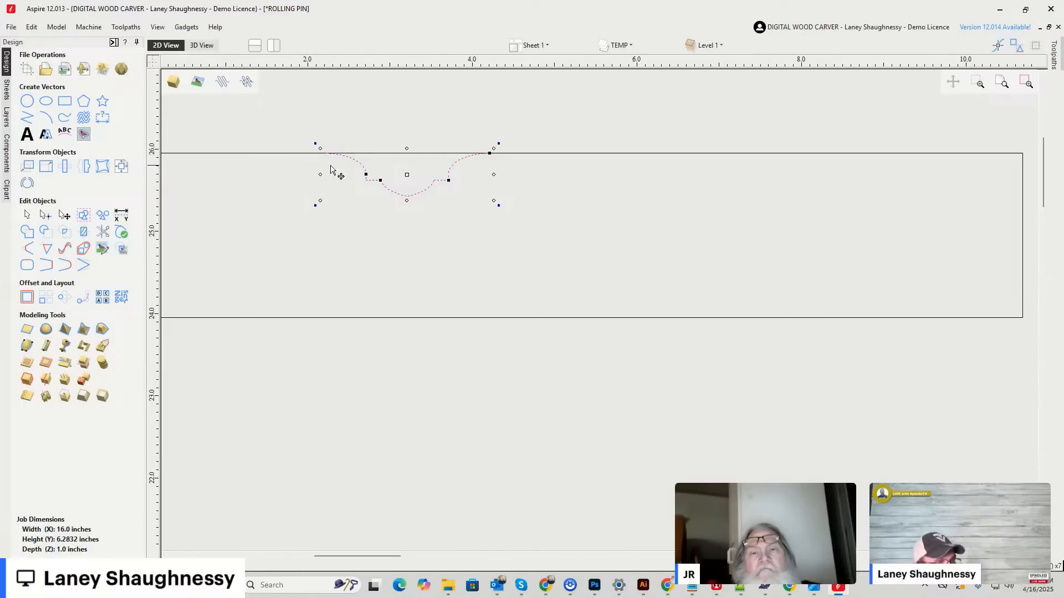
# Draw a horizontal polyline from the midpoint of the rectangle's right edge to directly below the bit profile's left end.
pyautogui.click(27, 118)
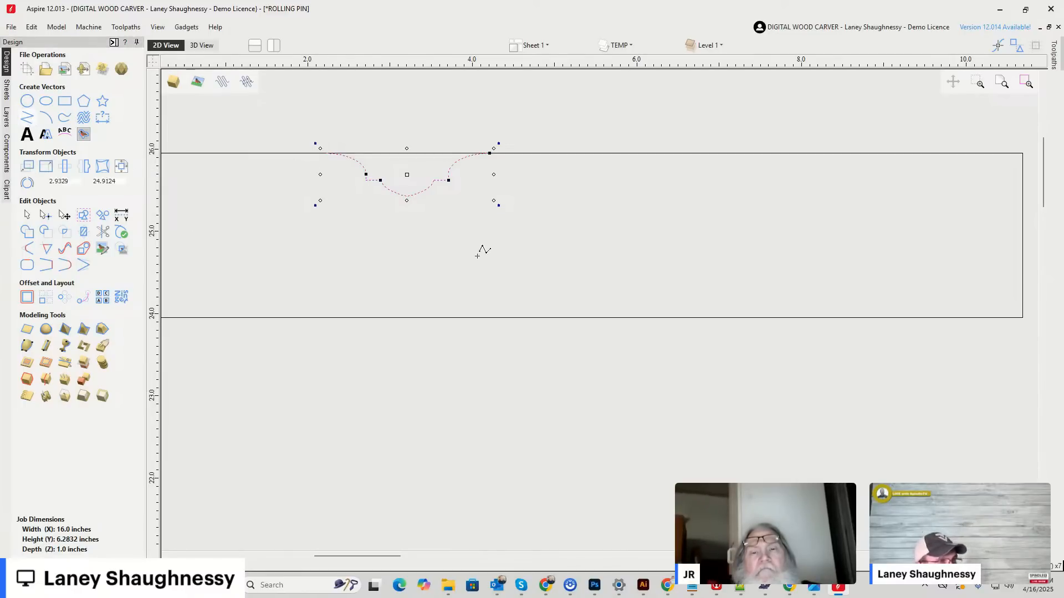
pyautogui.click(1022, 235)
pyautogui.click(330, 234)
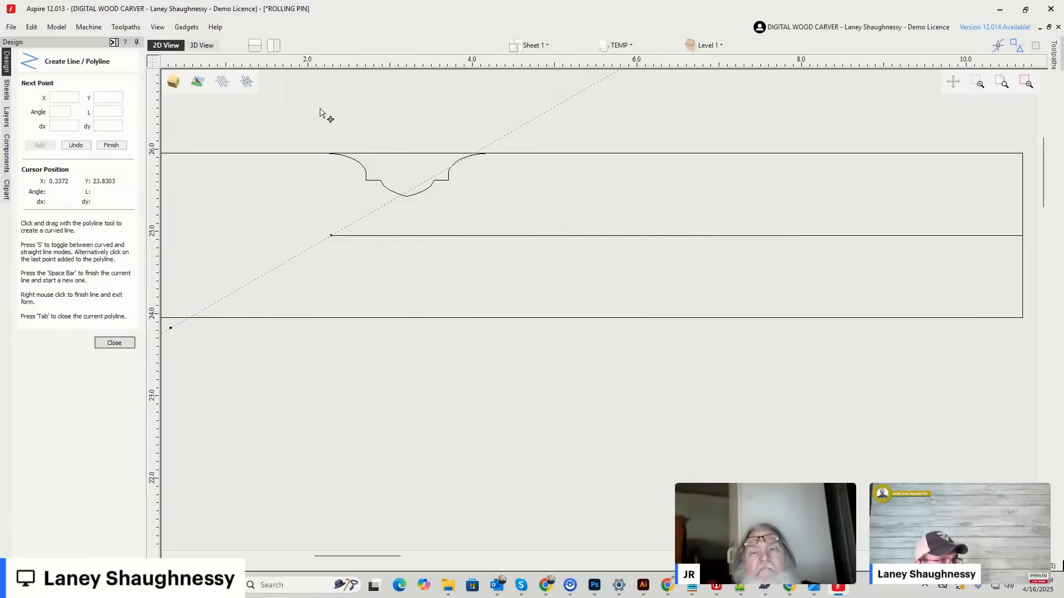
pyautogui.rightClick(316, 127)
# Mirror a copy of the Deep Classic Point profile about the horizontal centre line onto the rectangle's bottom edge.
pyautogui.moveTo(506, 231); pyautogui.dragTo(509, 231)
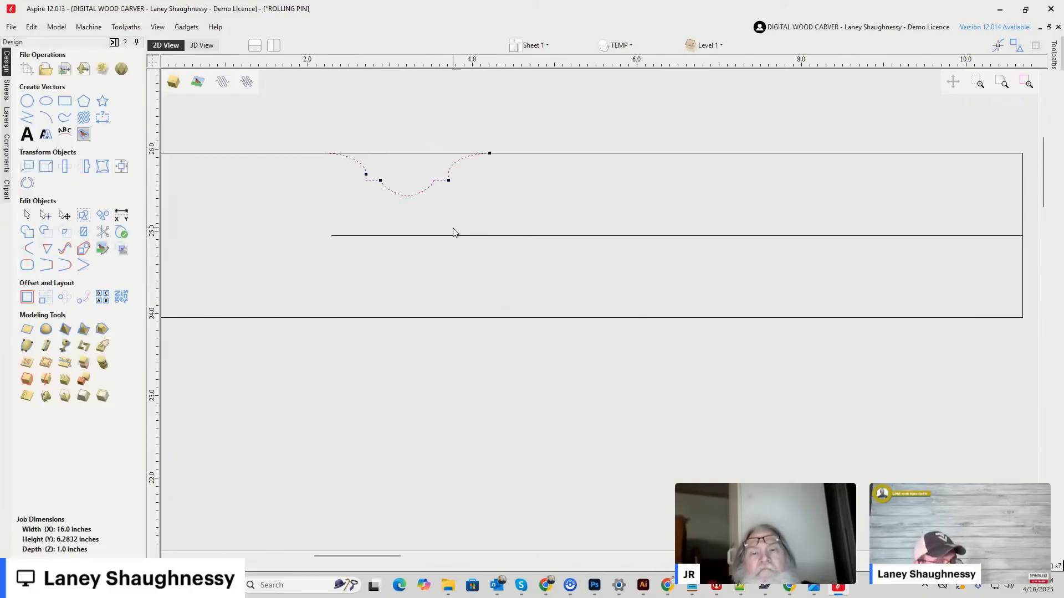
pyautogui.keyDown('shift'); pyautogui.click(420, 237); pyautogui.keyUp('shift')
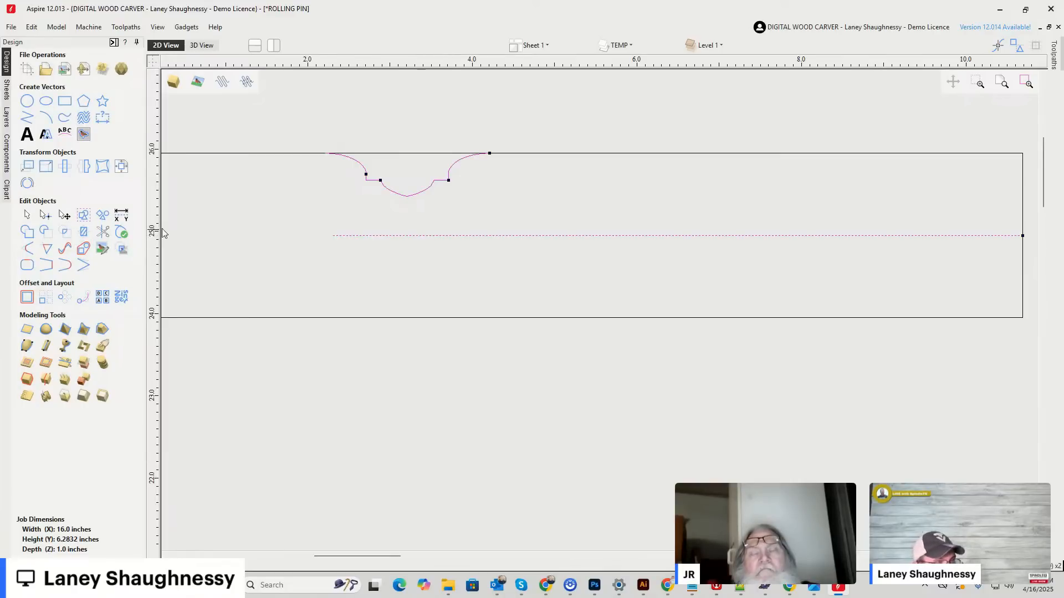
pyautogui.click(84, 167)
pyautogui.click(87, 234)
pyautogui.click(123, 278)
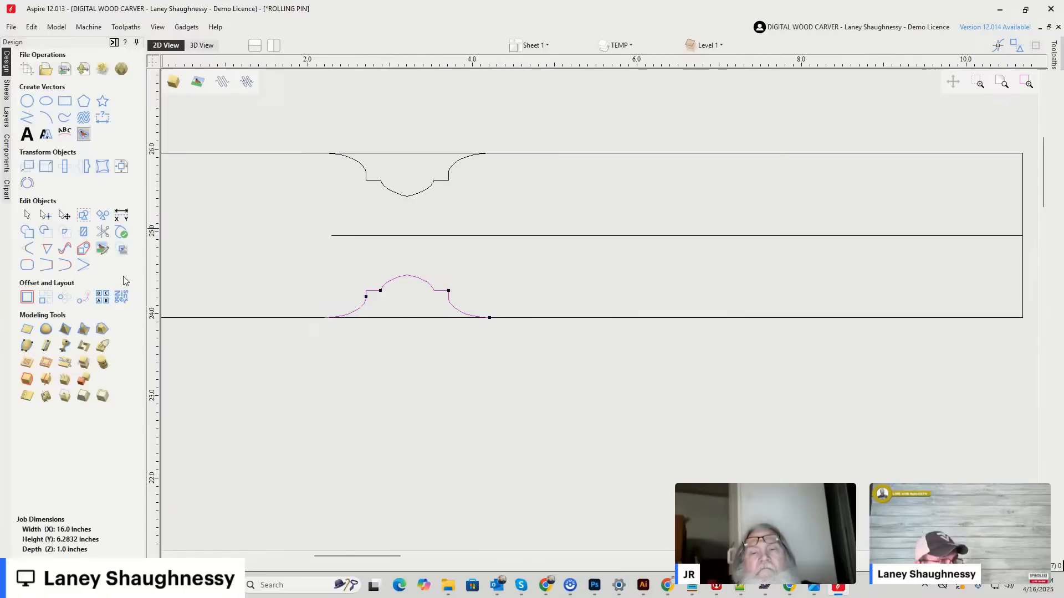
# Draw vertical lines joining the upper and lower profiles at their left ends and at their outer left shoulder corners.
pyautogui.click(27, 118)
pyautogui.click(325, 153)
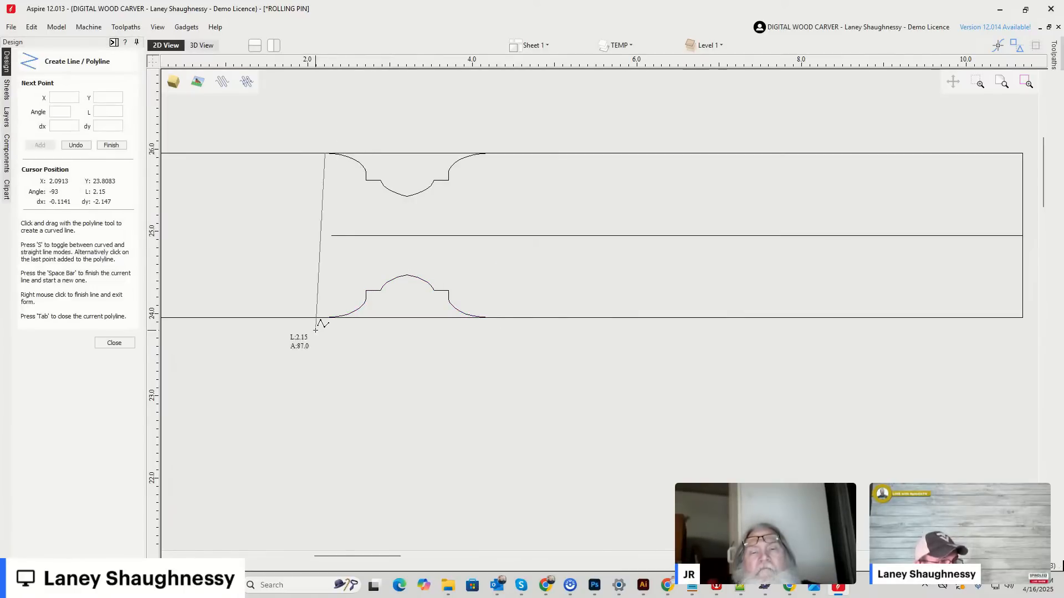
pyautogui.click(325, 317)
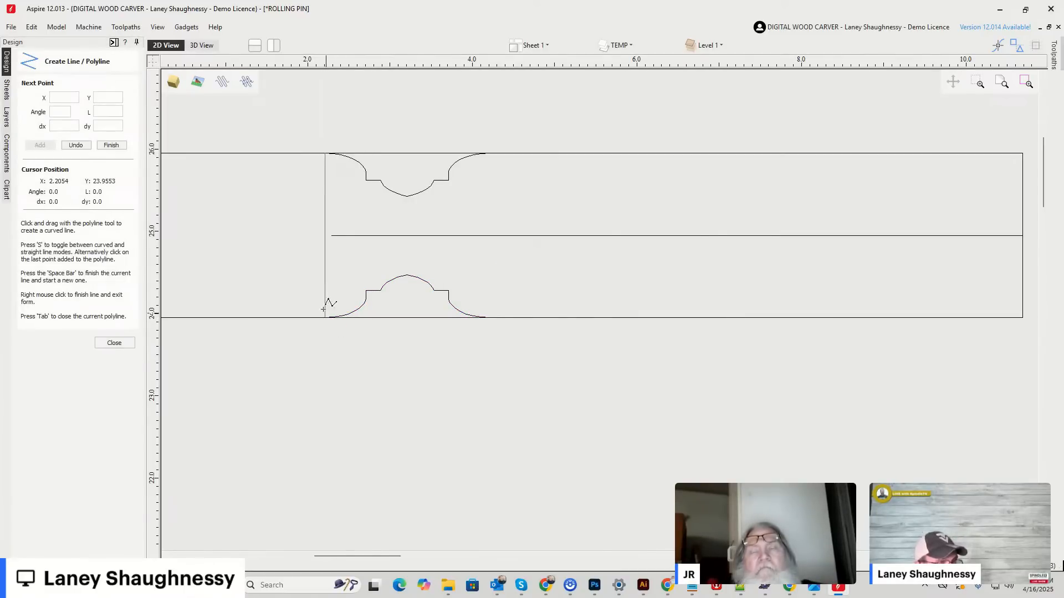
pyautogui.press('space')
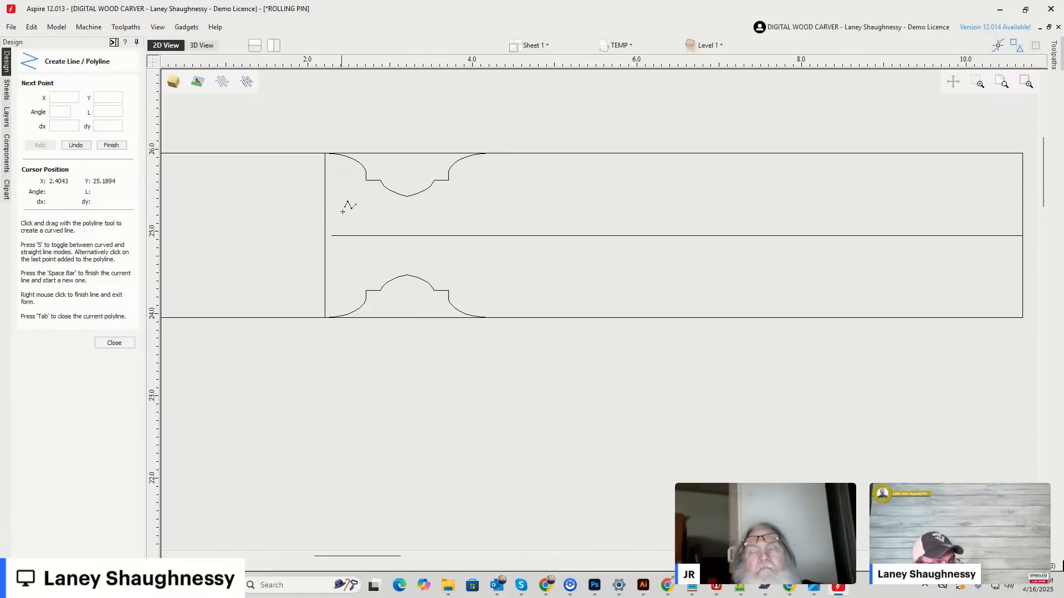
pyautogui.click(366, 180)
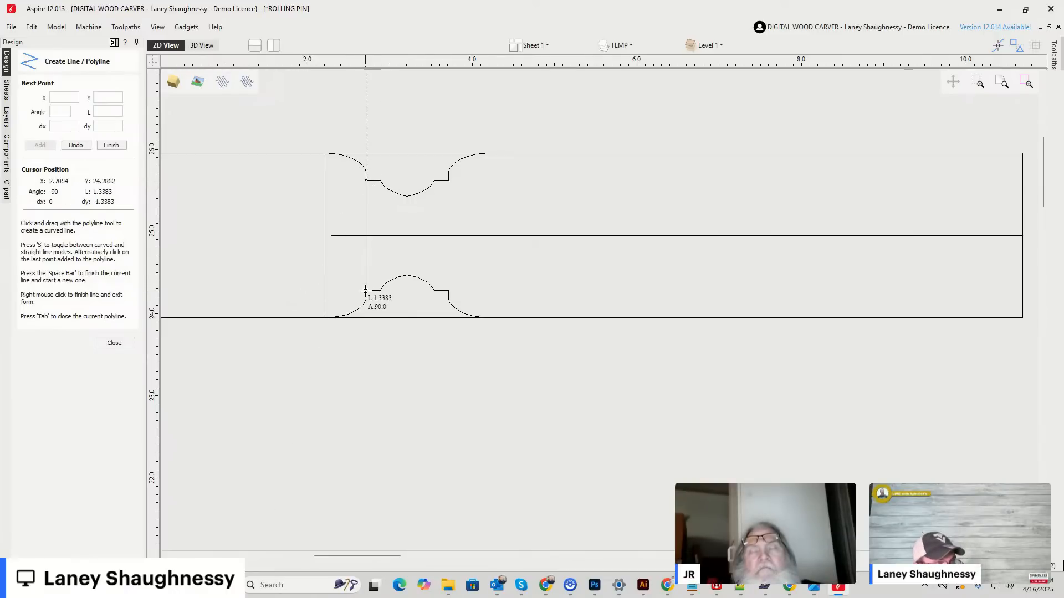
pyautogui.click(366, 291)
pyautogui.press('space')
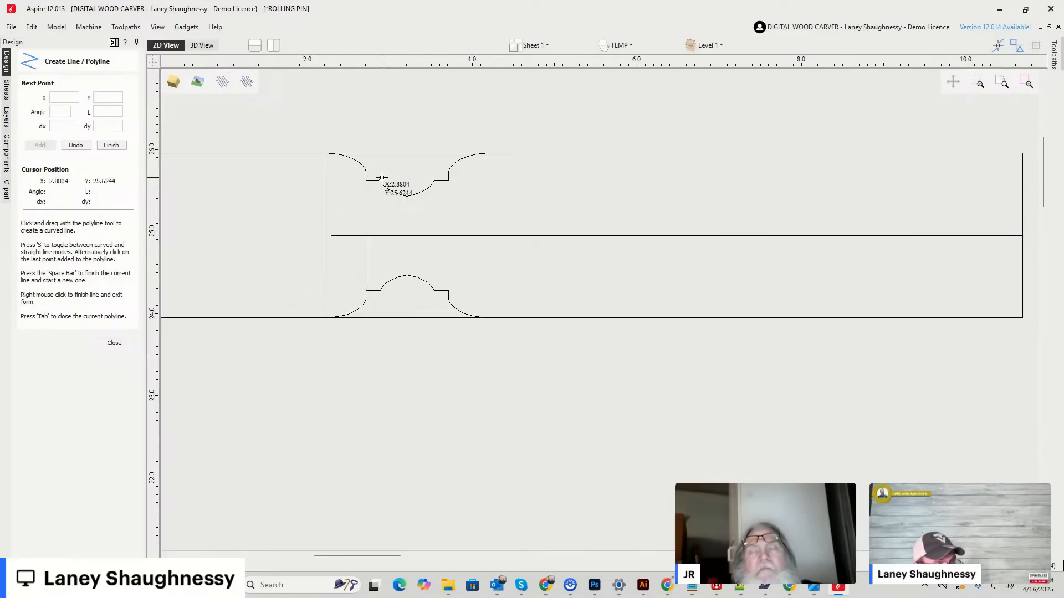
# Draw vertical lines joining the two profiles at the inner left corners, the centre points and the inner right corners.
pyautogui.click(381, 179)
pyautogui.click(380, 290)
pyautogui.press('space')
pyautogui.click(407, 197)
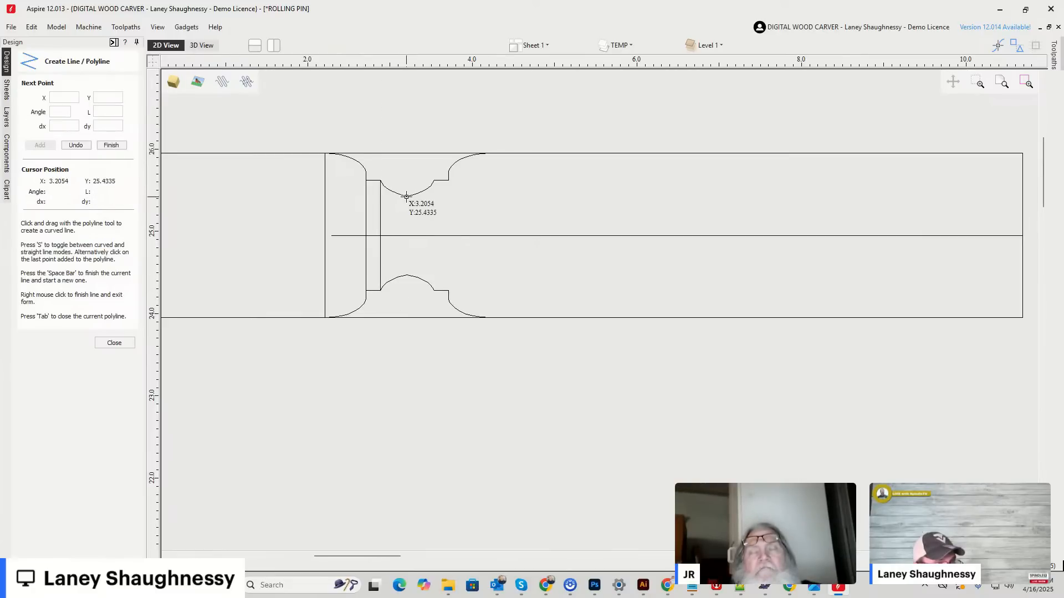
pyautogui.click(407, 276)
pyautogui.press('space')
pyautogui.click(434, 180)
pyautogui.click(434, 288)
pyautogui.press('space')
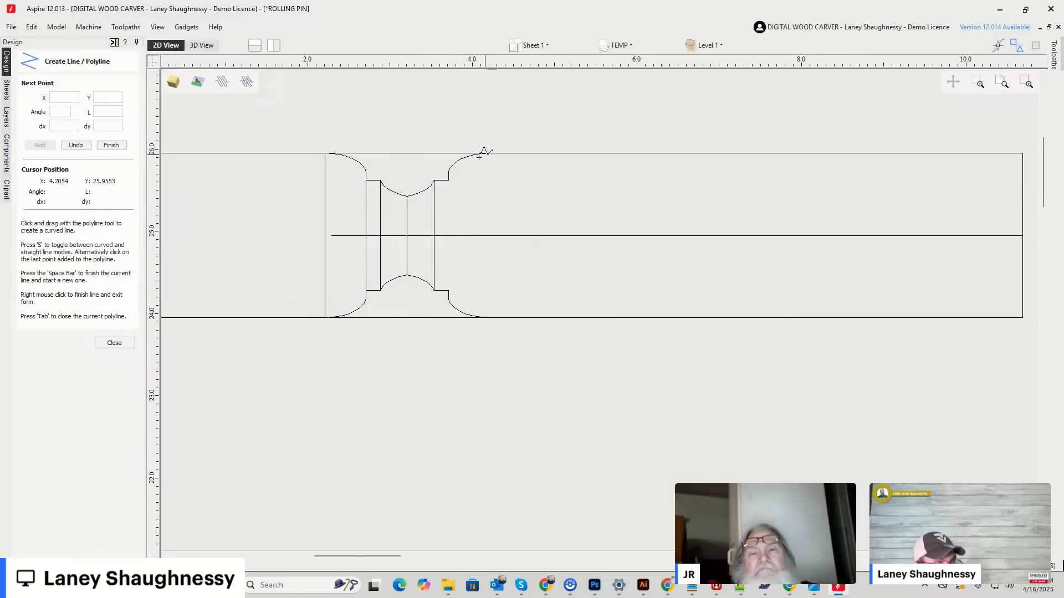
# Draw vertical lines joining the two profiles at their outer right shoulder corners and at their right ends.
pyautogui.click(449, 181)
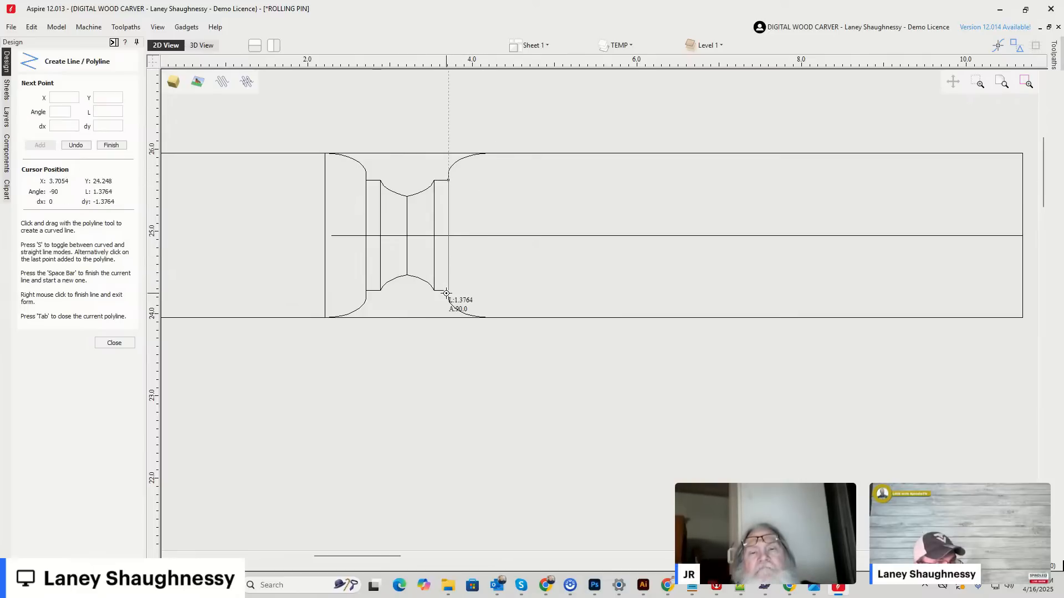
pyautogui.click(446, 293)
pyautogui.press('space')
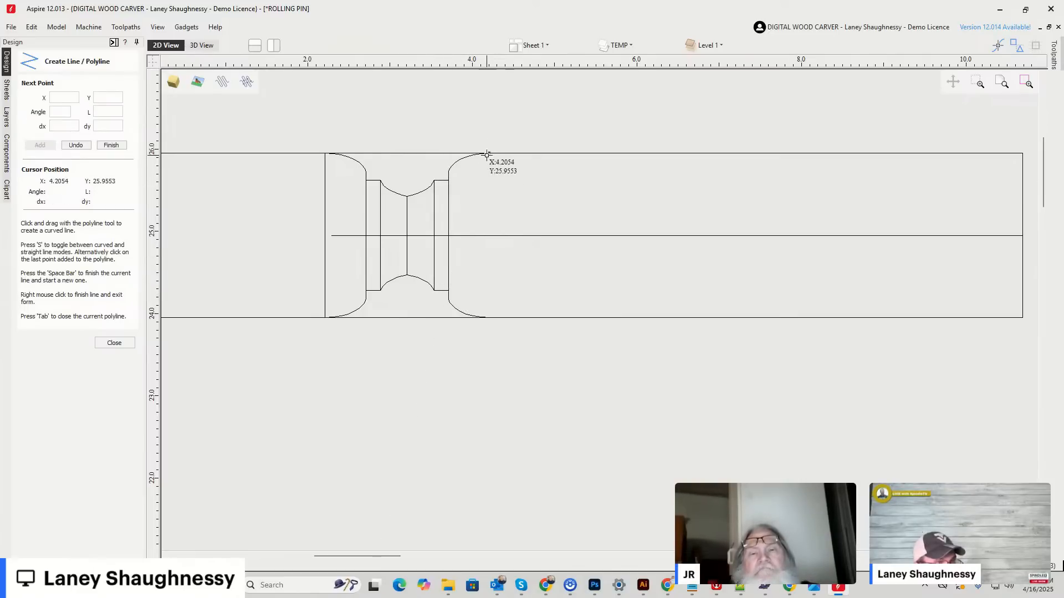
pyautogui.click(485, 154)
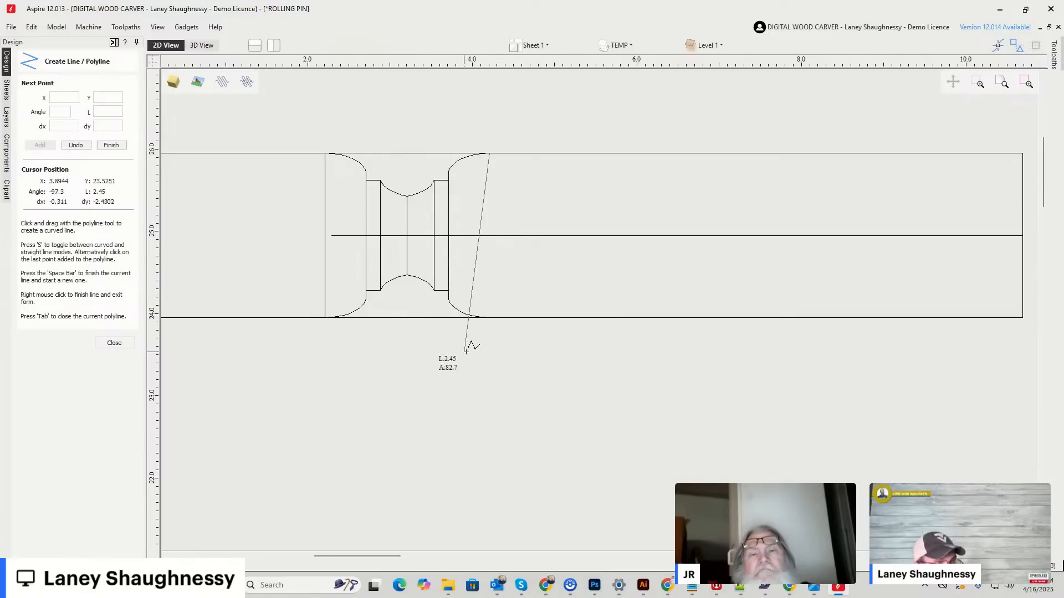
pyautogui.click(486, 317)
pyautogui.press('space')
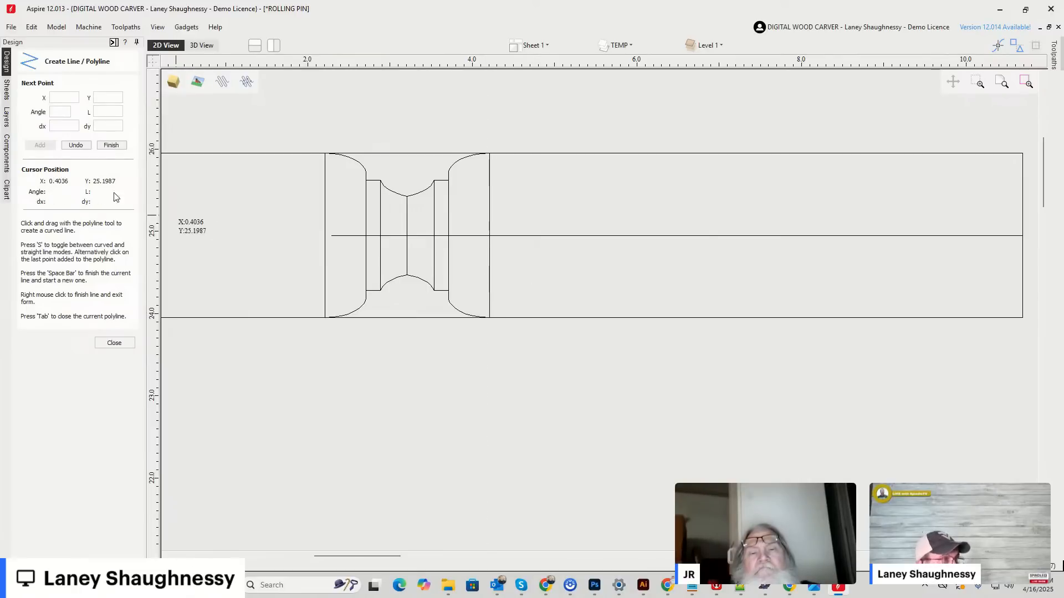
pyautogui.click(115, 343)
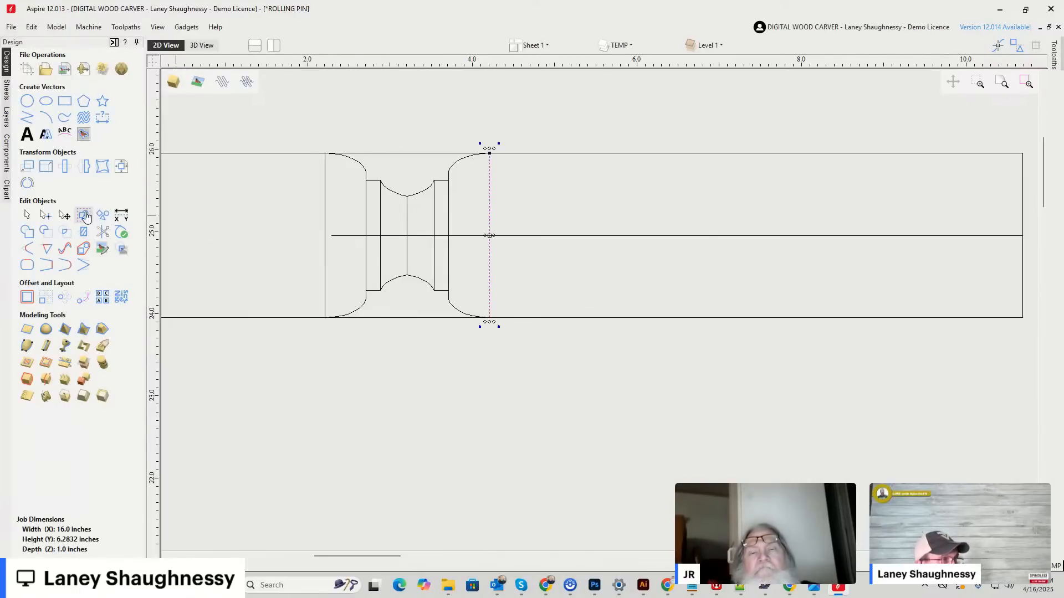
# Trim away the rectangle's edge segments spanning the two profiles and delete the horizontal centre line.
pyautogui.click(102, 231)
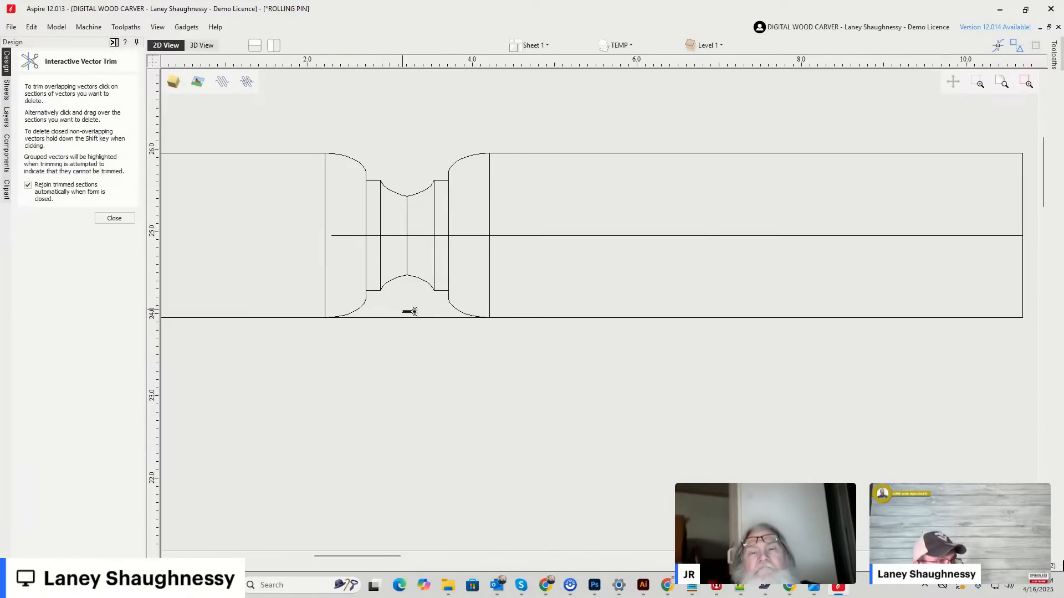
pyautogui.click(114, 218)
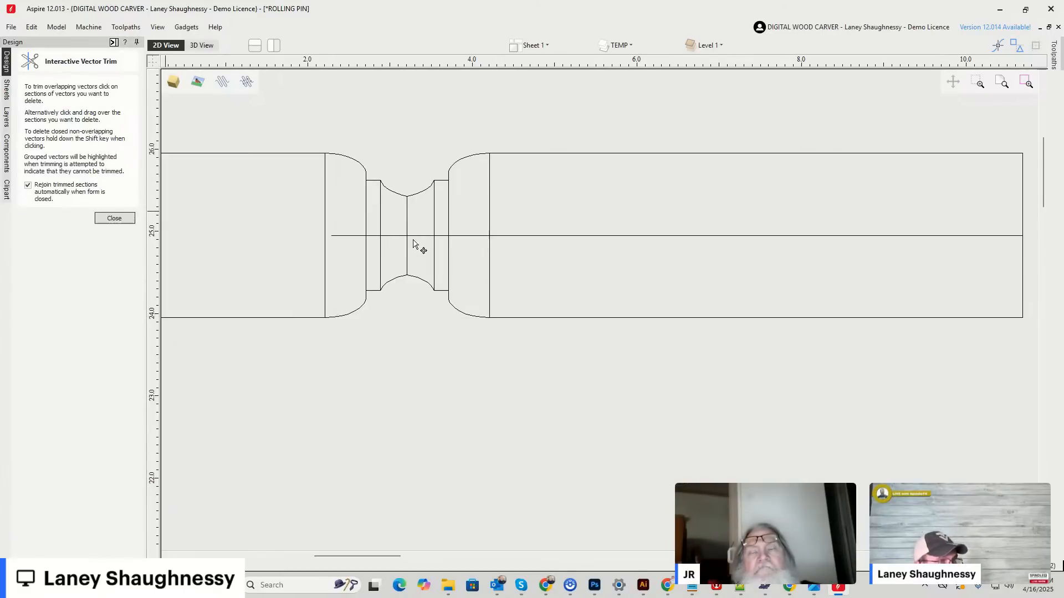
pyautogui.click(411, 237)
pyautogui.press('Delete')
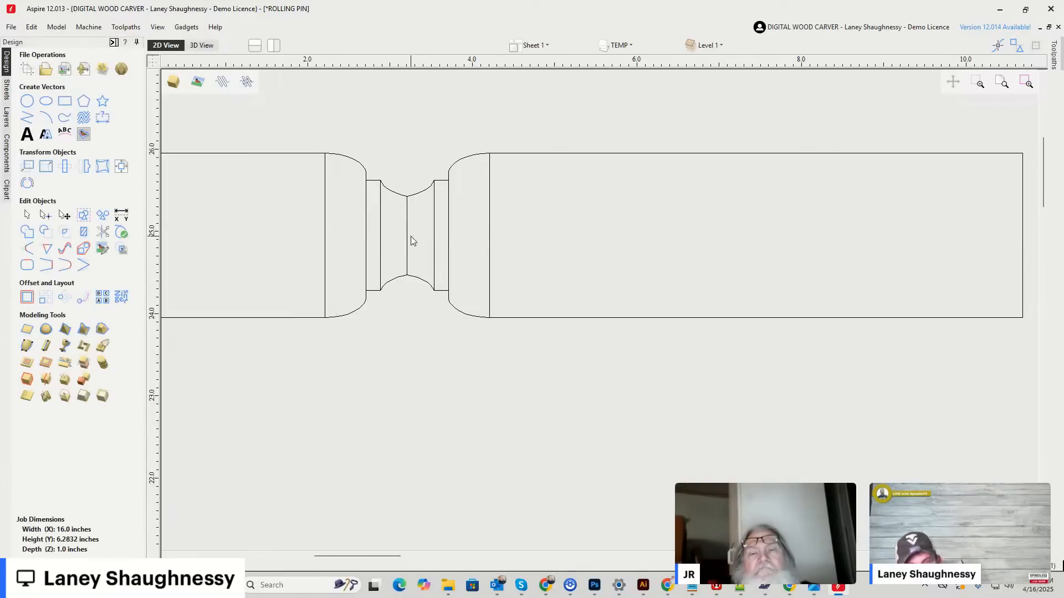
# Draw a vertical line about 15 inches long across the blank and move it onto the centre of the cut profile.
pyautogui.scroll(3, 361, 219)
pyautogui.scroll(-3, 589, 257)
pyautogui.scroll(3, 593, 256)
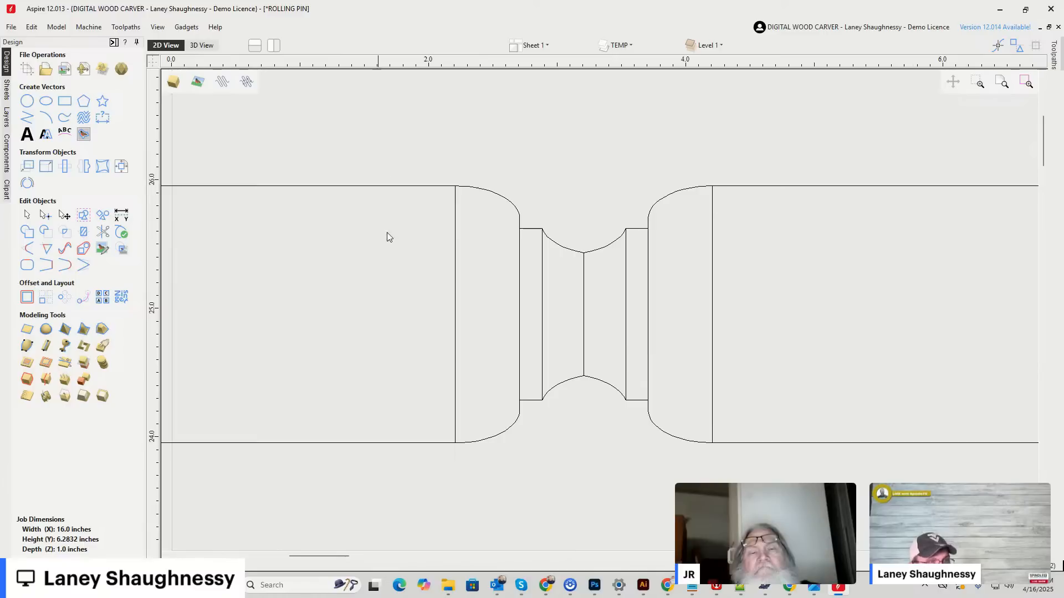
pyautogui.scroll(-3, 557, 258)
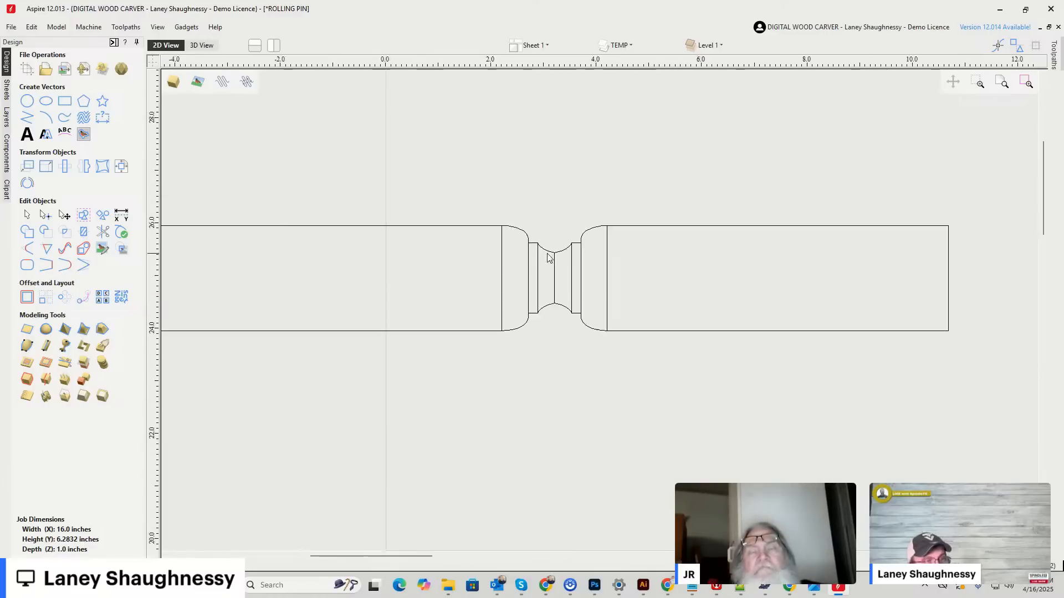
pyautogui.scroll(-4, 590, 237)
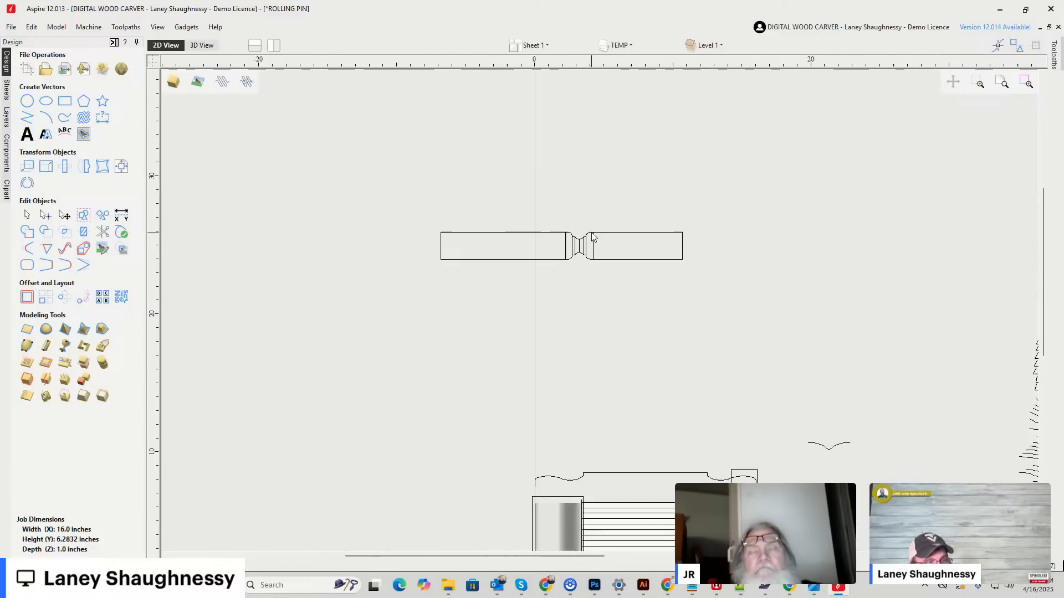
pyautogui.click(27, 117)
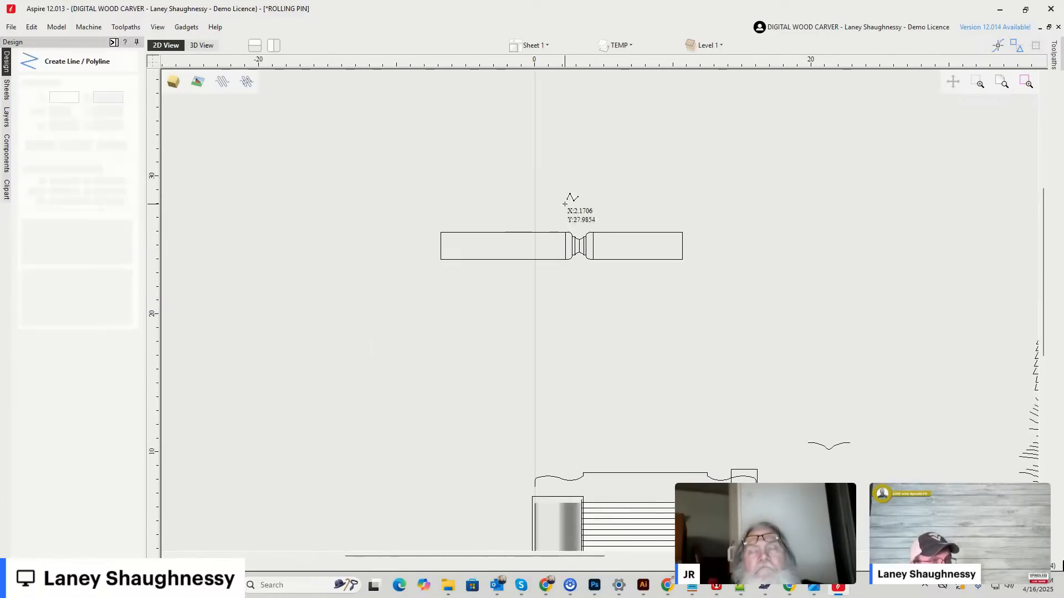
pyautogui.click(582, 126)
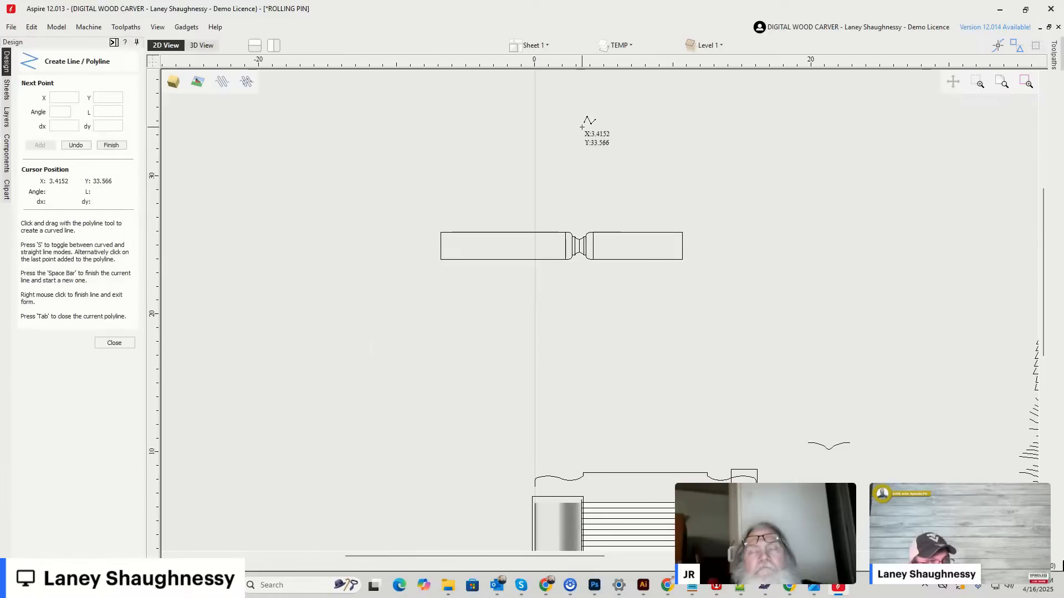
pyautogui.click(581, 338)
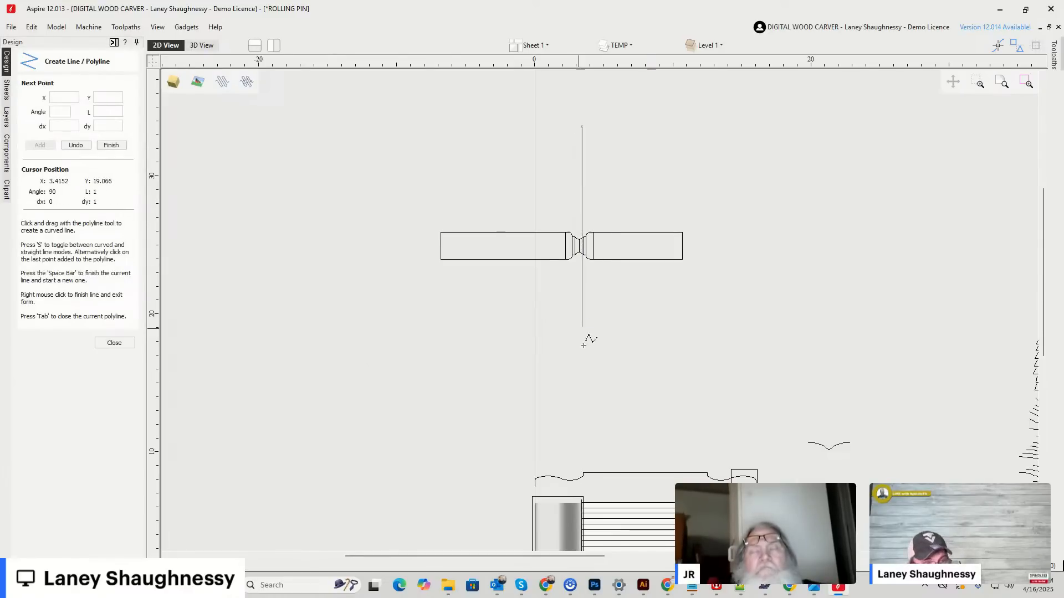
pyautogui.scroll(-3, 657, 382)
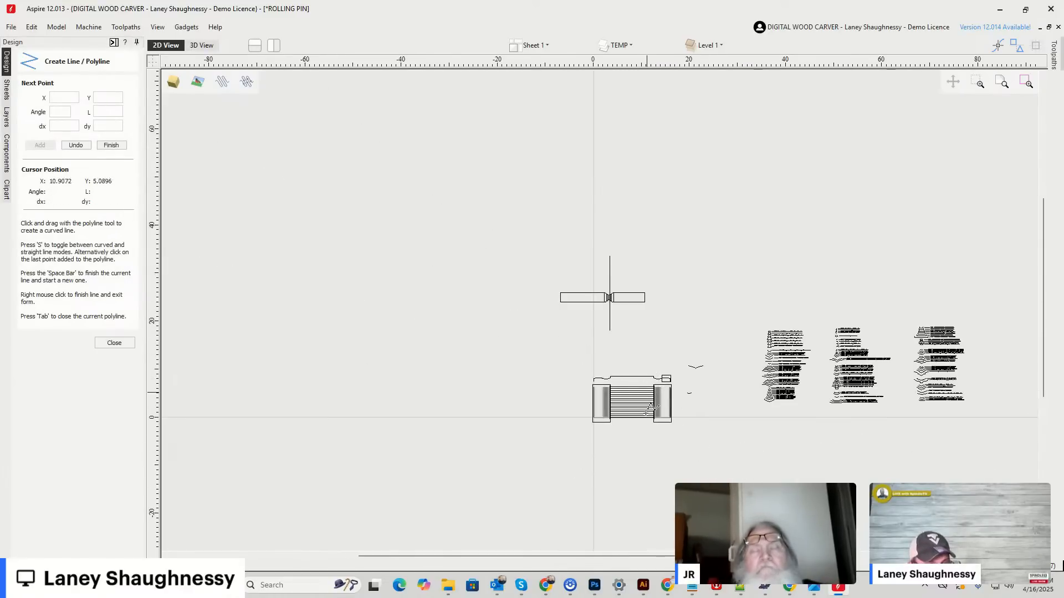
pyautogui.scroll(4, 590, 305)
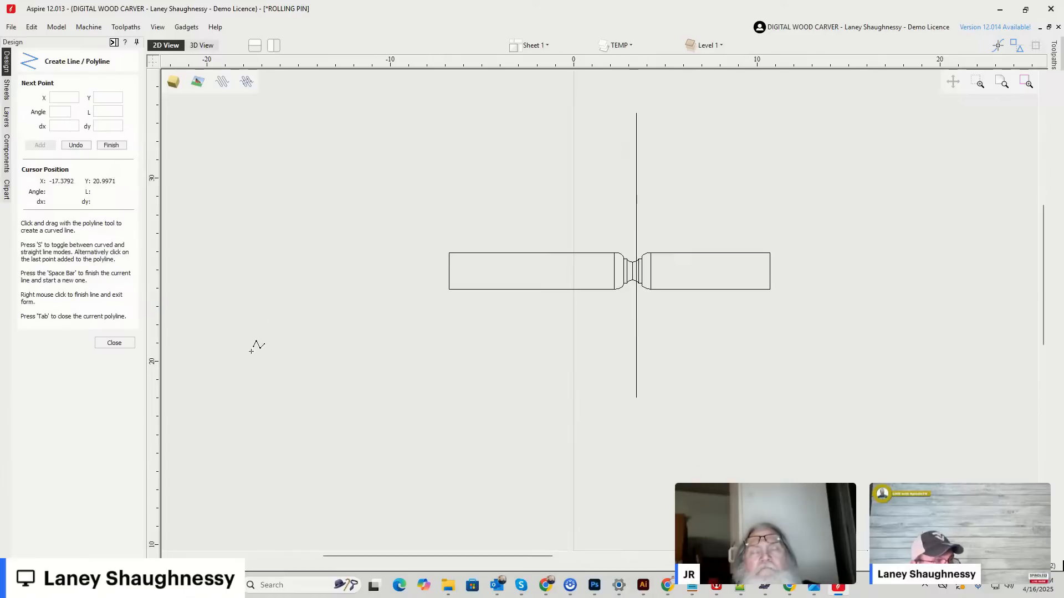
pyautogui.click(114, 343)
pyautogui.scroll(4, 646, 259)
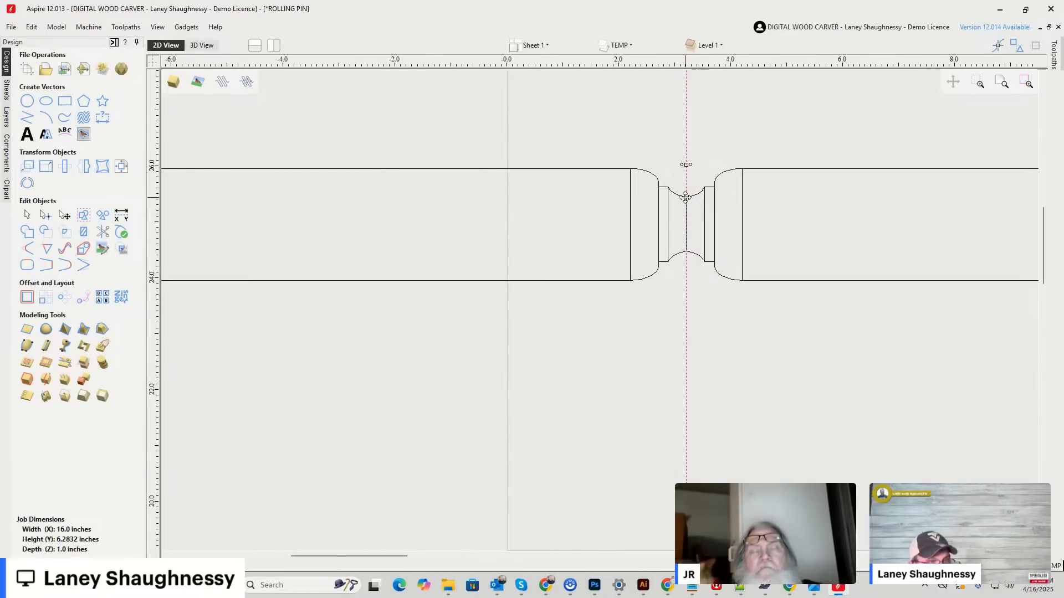
# Try moving the upper bit profile above the blank and undo the move.
pyautogui.scroll(-2, 679, 333)
pyautogui.scroll(-1, 677, 330)
pyautogui.moveTo(637, 249); pyautogui.dragTo(715, 283)
pyautogui.scroll(3, 693, 280)
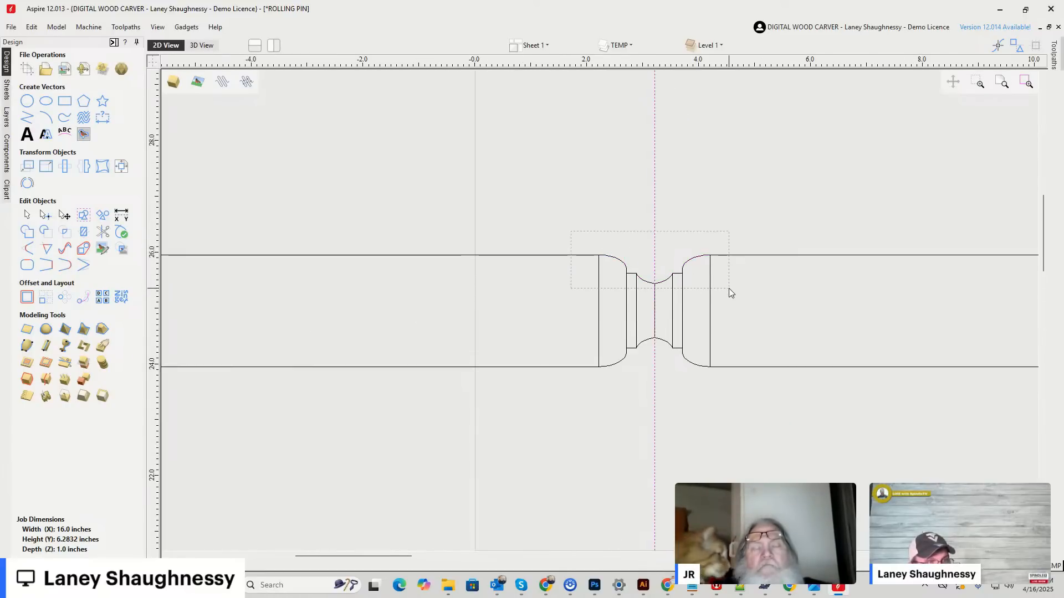
pyautogui.moveTo(655, 282); pyautogui.dragTo(663, 233)
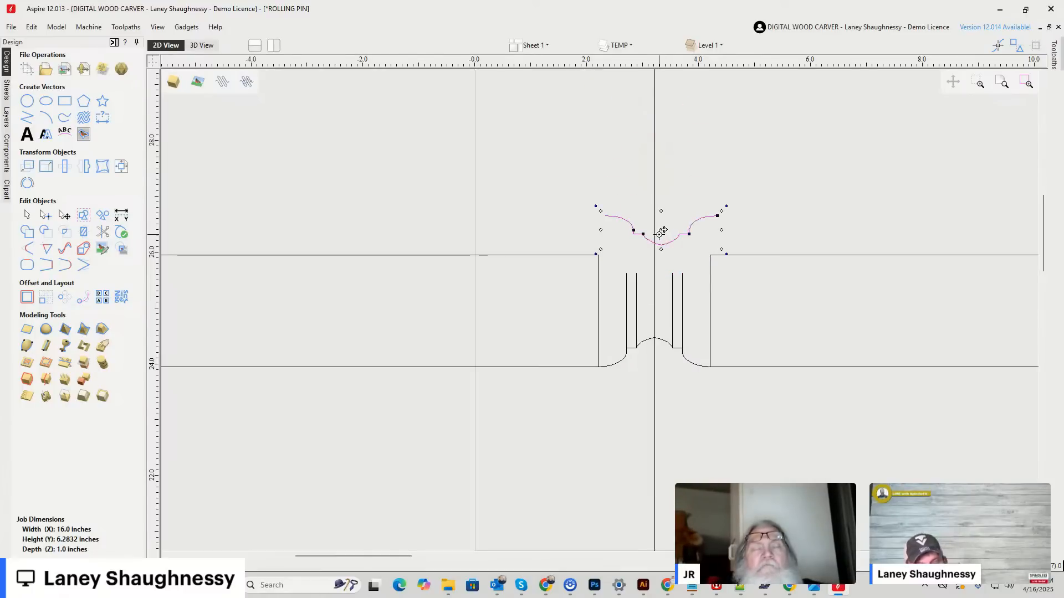
pyautogui.hotkey('ctrl', 'z')
pyautogui.hotkey('ctrl', 'z')
pyautogui.click(590, 272)
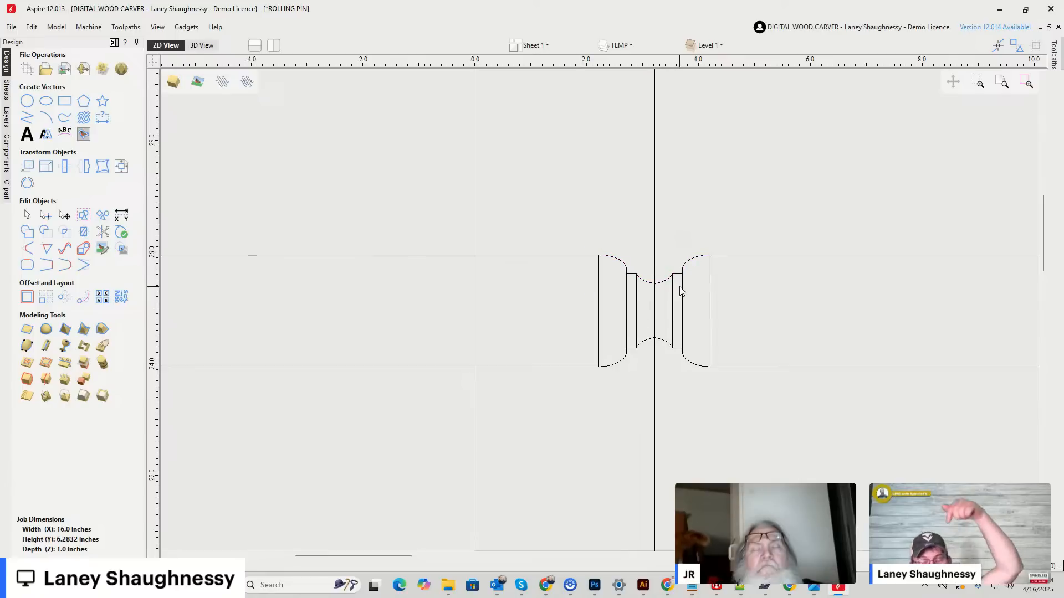
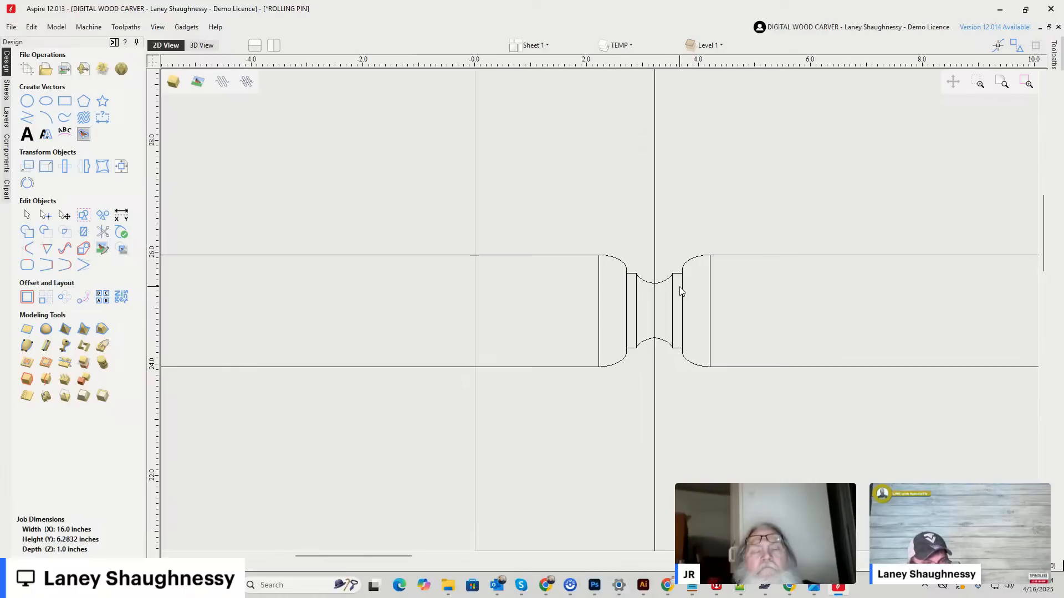
# Move the vertical line onto the ribbed middle section of the rolling pin layout and shorten both ends to about 6.5 inches overall.
pyautogui.scroll(-8, 681, 291)
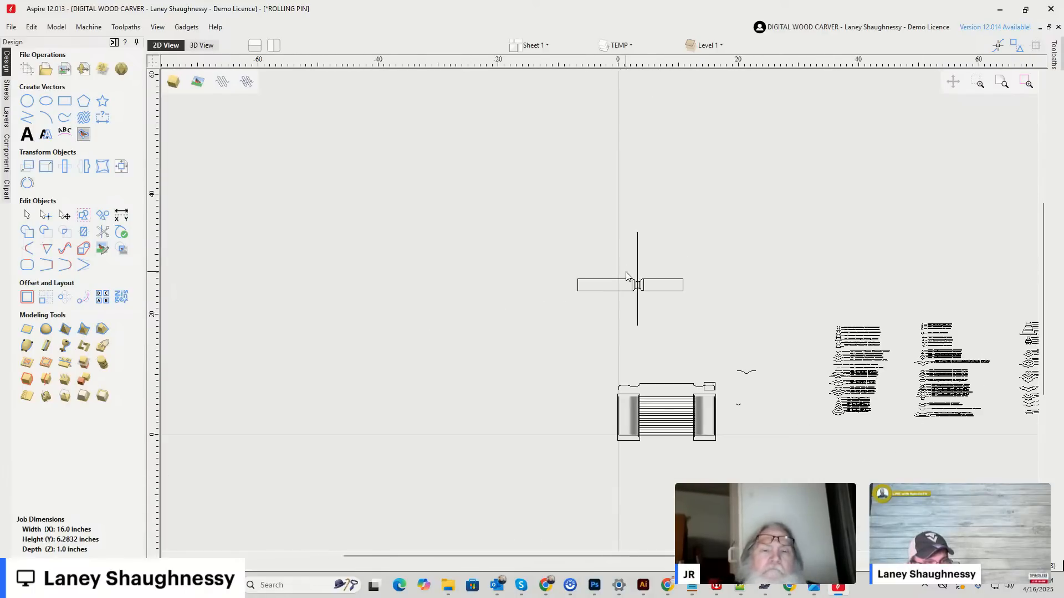
pyautogui.click(638, 266)
pyautogui.click(636, 258)
pyautogui.moveTo(660, 399); pyautogui.dragTo(660, 400)
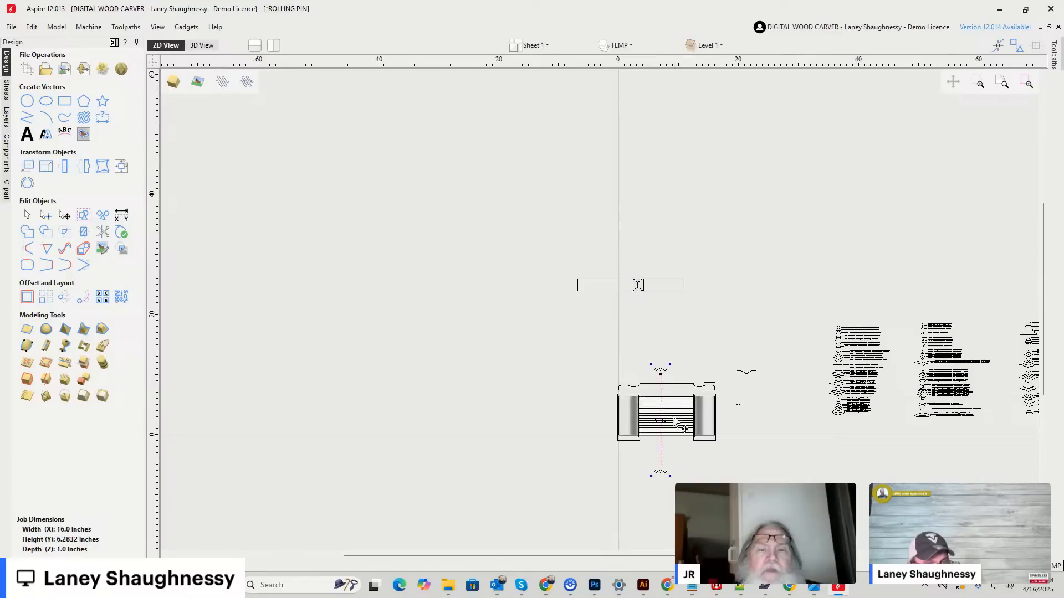
pyautogui.scroll(5, 656, 408)
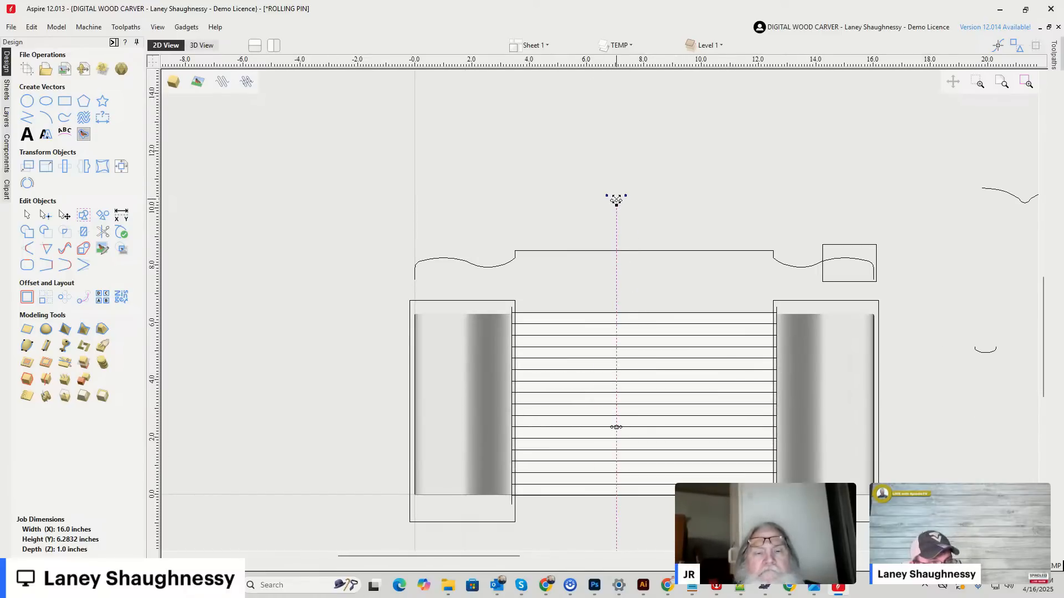
pyautogui.moveTo(617, 310); pyautogui.dragTo(617, 311)
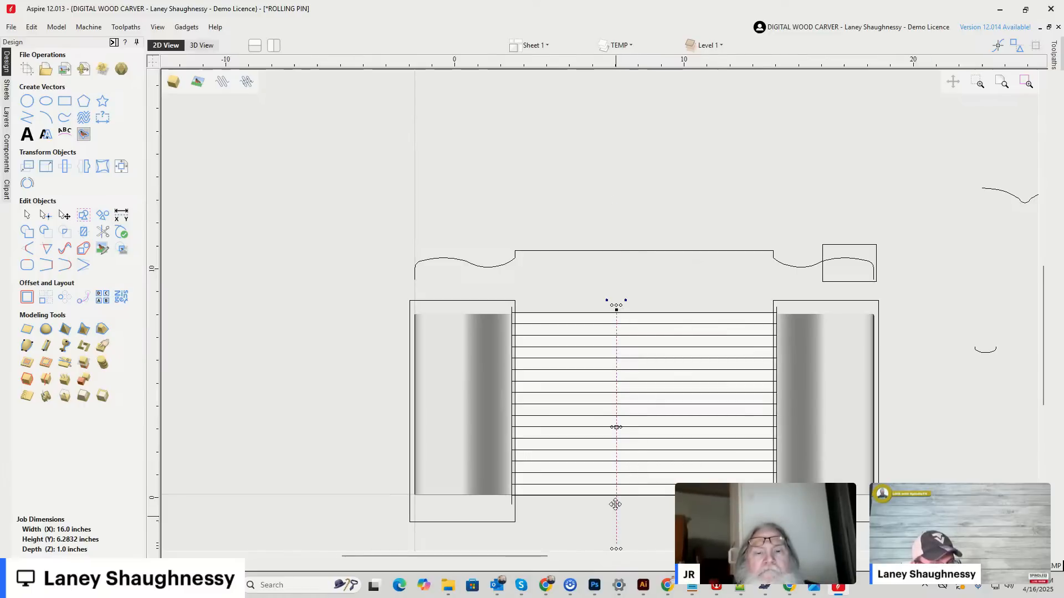
pyautogui.scroll(-2, 616, 522)
pyautogui.moveTo(616, 525); pyautogui.dragTo(615, 498)
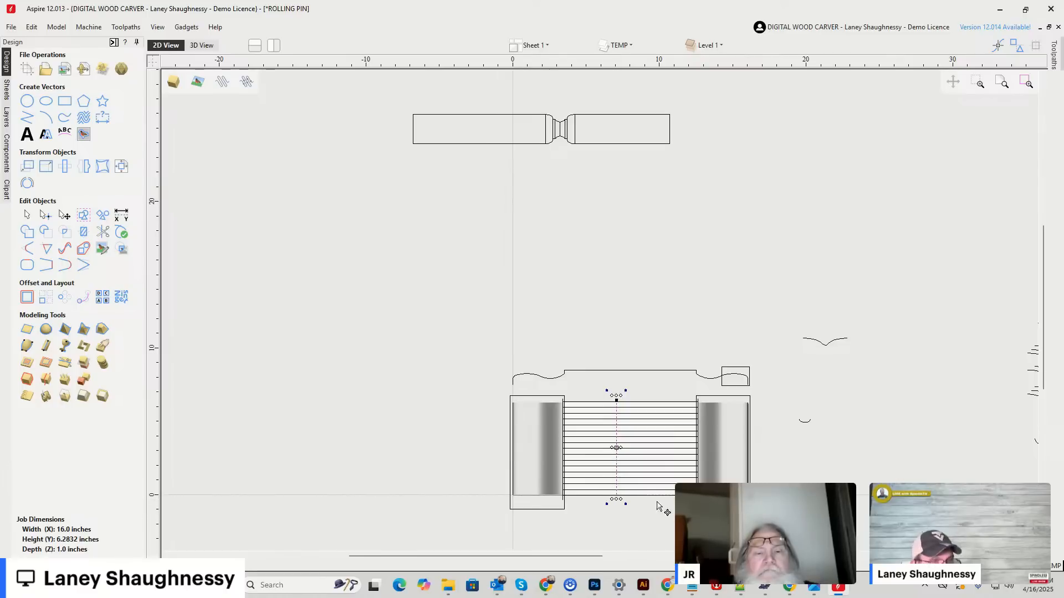
pyautogui.scroll(4, 621, 500)
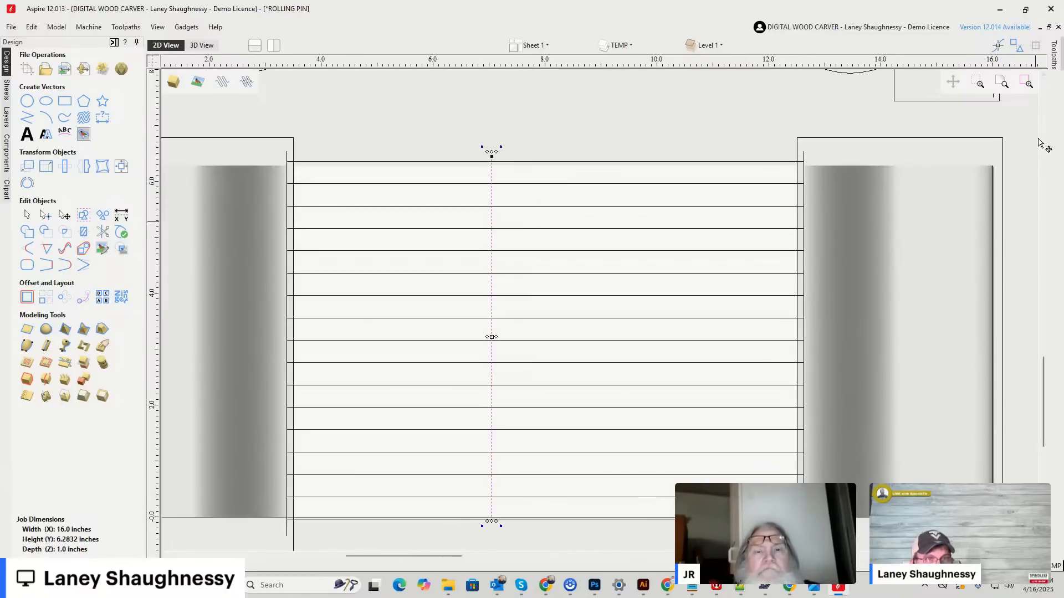
# Start a 2D profile toolpath with a cut depth of 0.5217 inches and view its tool choices in the tool database.
pyautogui.click(1055, 55)
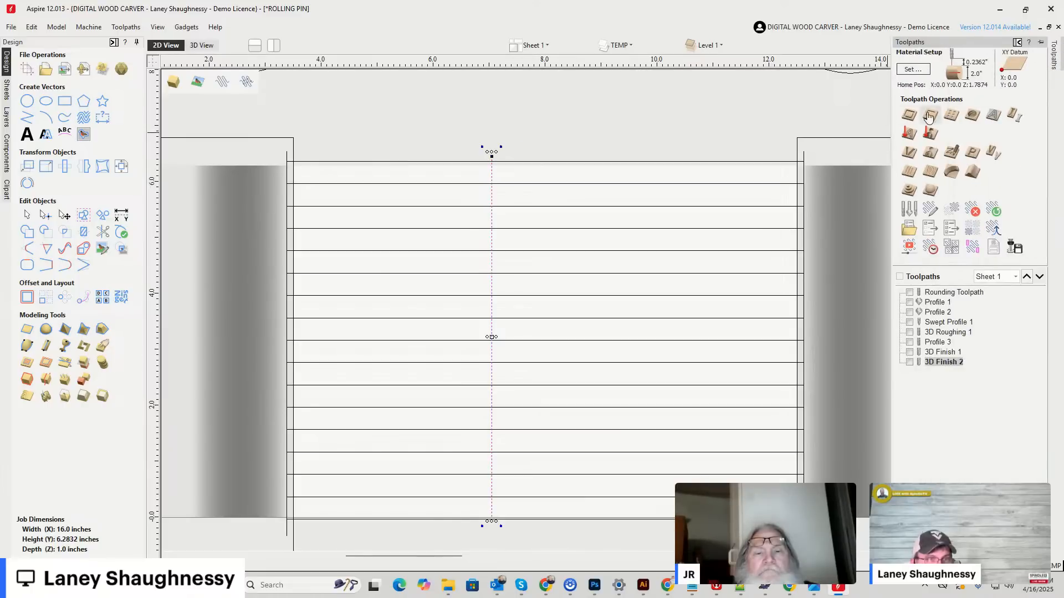
pyautogui.click(909, 115)
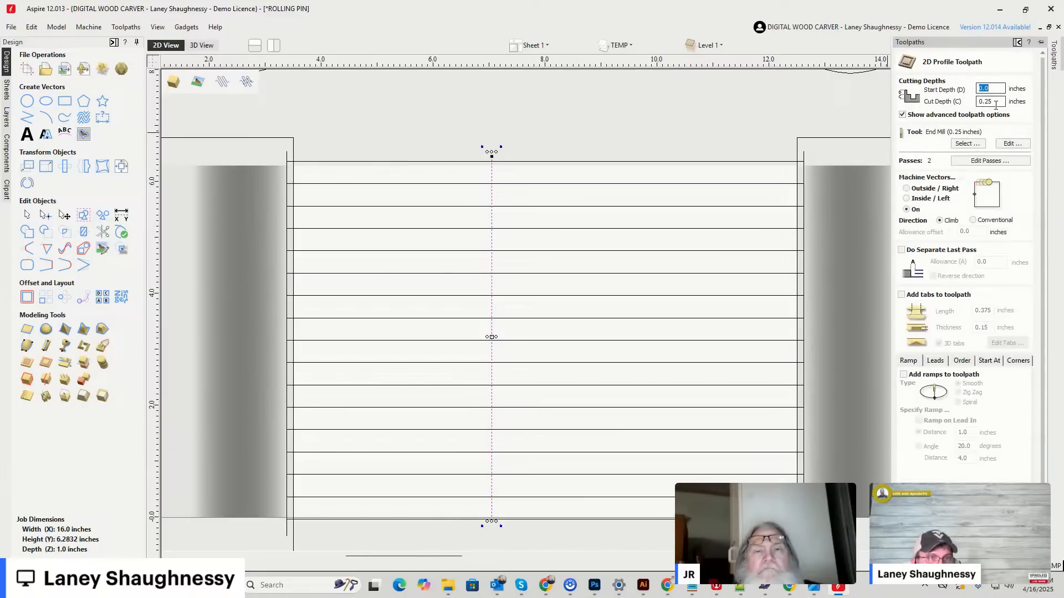
pyautogui.scroll(-4, 726, 333)
pyautogui.scroll(-5, 726, 333)
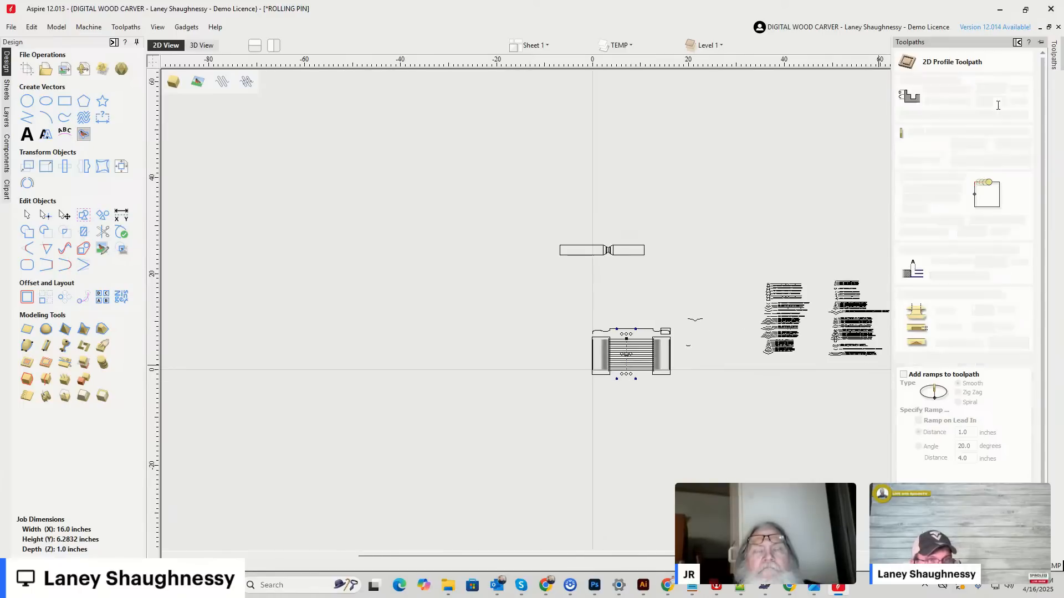
pyautogui.scroll(10, 610, 246)
pyautogui.scroll(3, 610, 205)
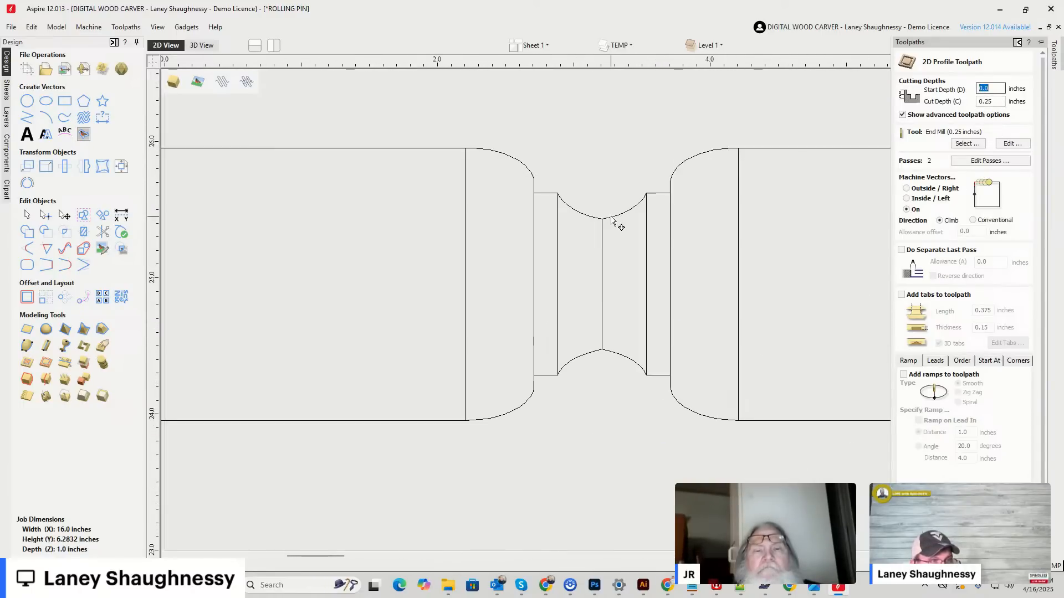
pyautogui.click(611, 220)
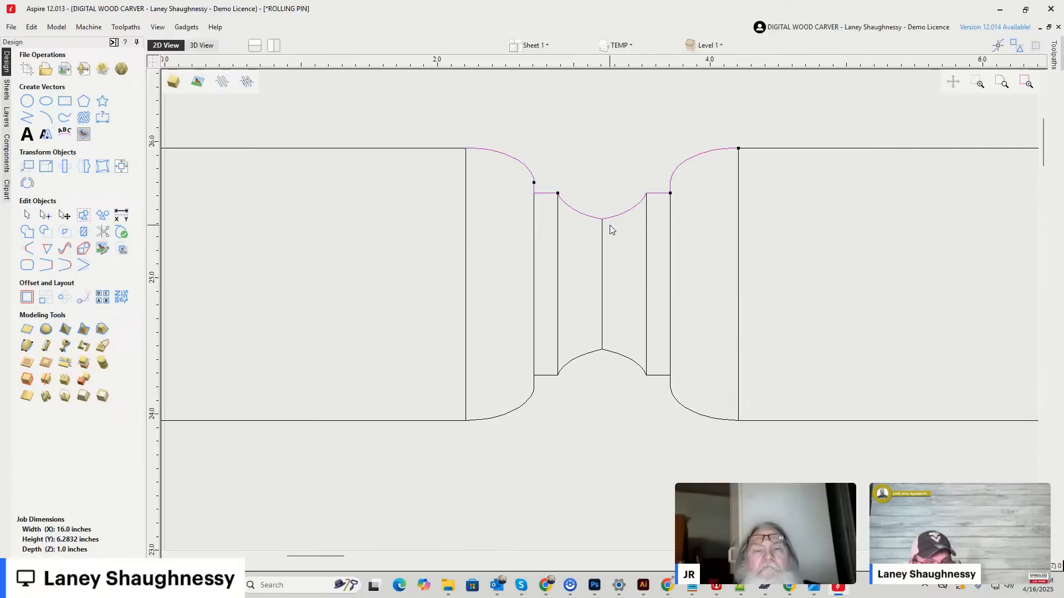
pyautogui.scroll(-6, 489, 278)
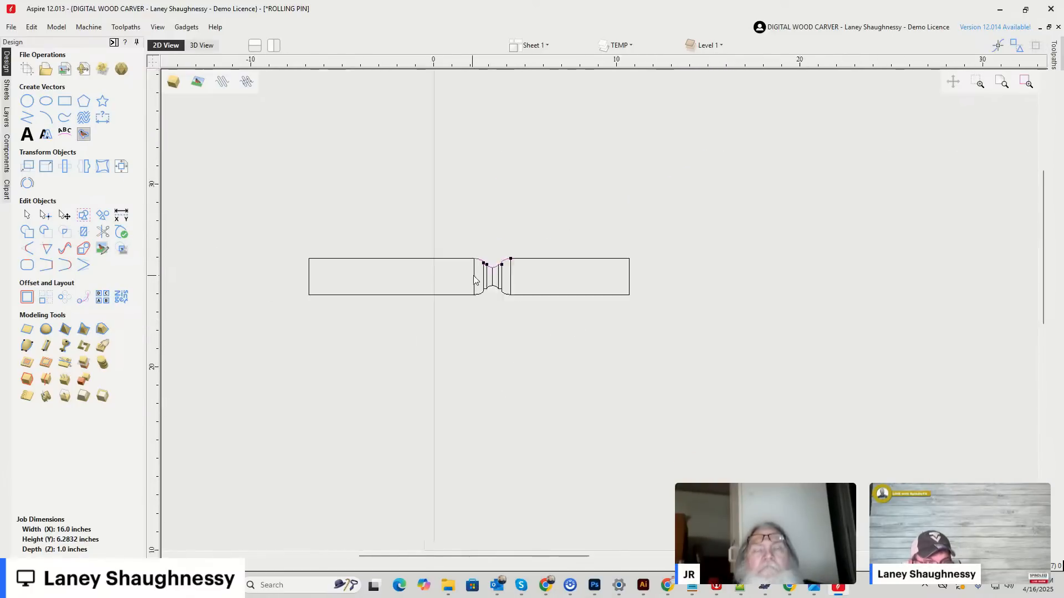
pyautogui.scroll(-3, 991, 348)
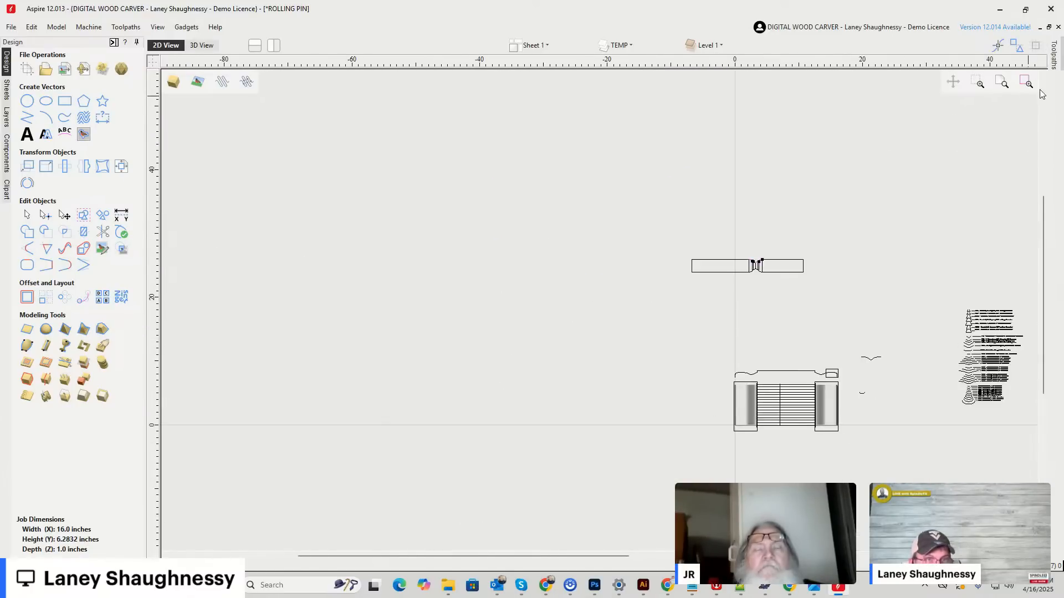
pyautogui.moveTo(1054, 53)
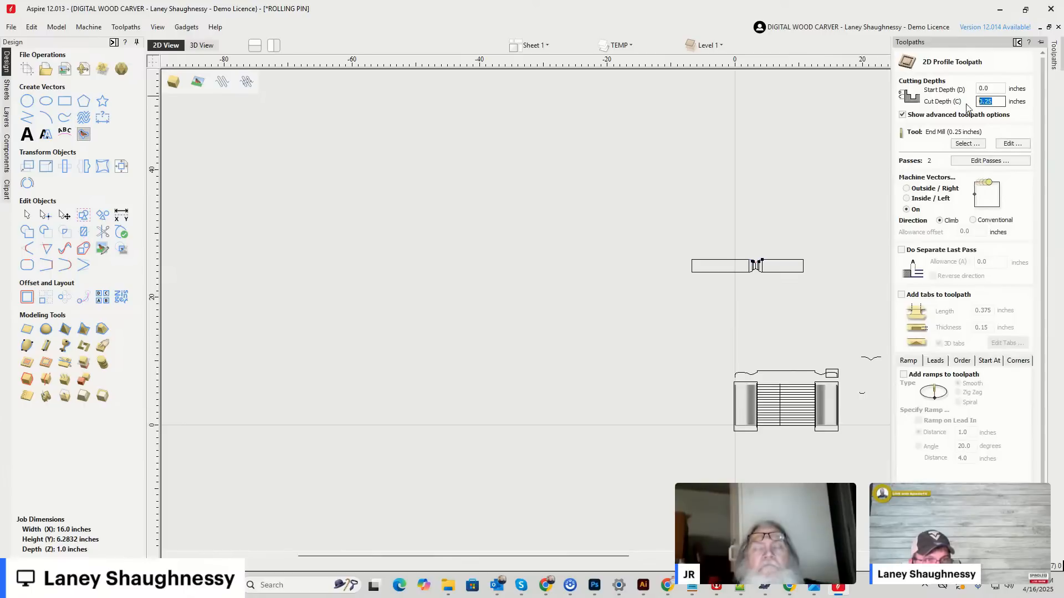
pyautogui.write('0.5217')
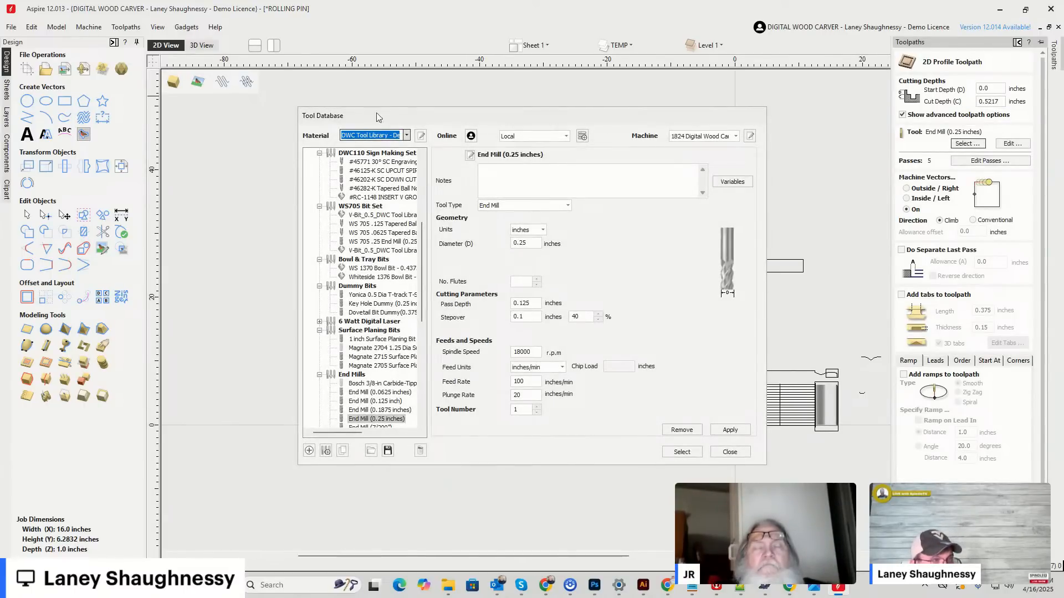
pyautogui.click(730, 452)
# Ungroup the upper bit profile and cut its concave segment at the lowest centre node.
pyautogui.scroll(3, 772, 357)
pyautogui.scroll(-1, 759, 178)
pyautogui.scroll(8, 733, 207)
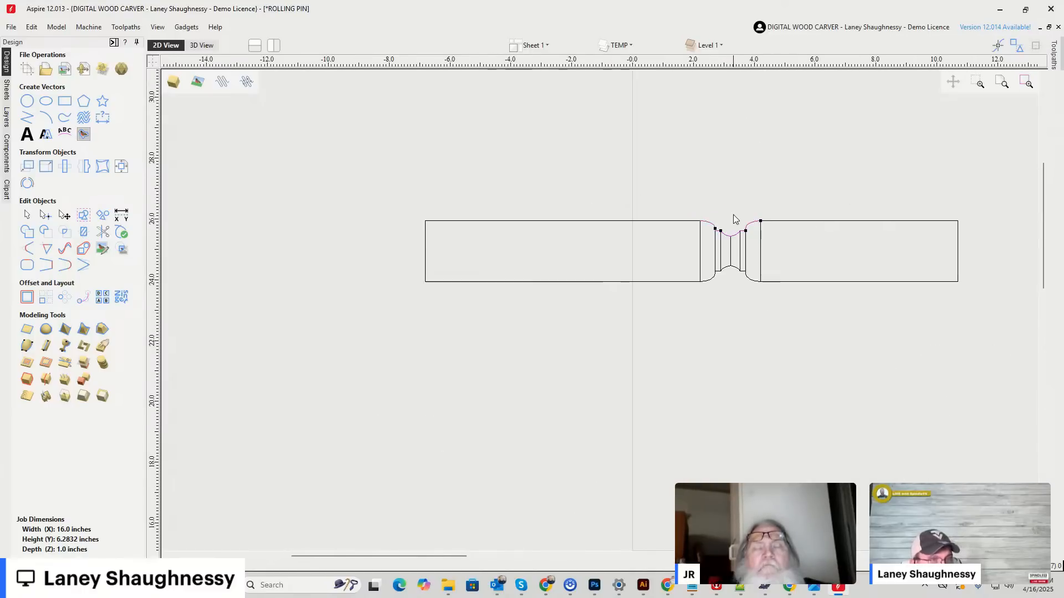
pyautogui.scroll(1, 733, 234)
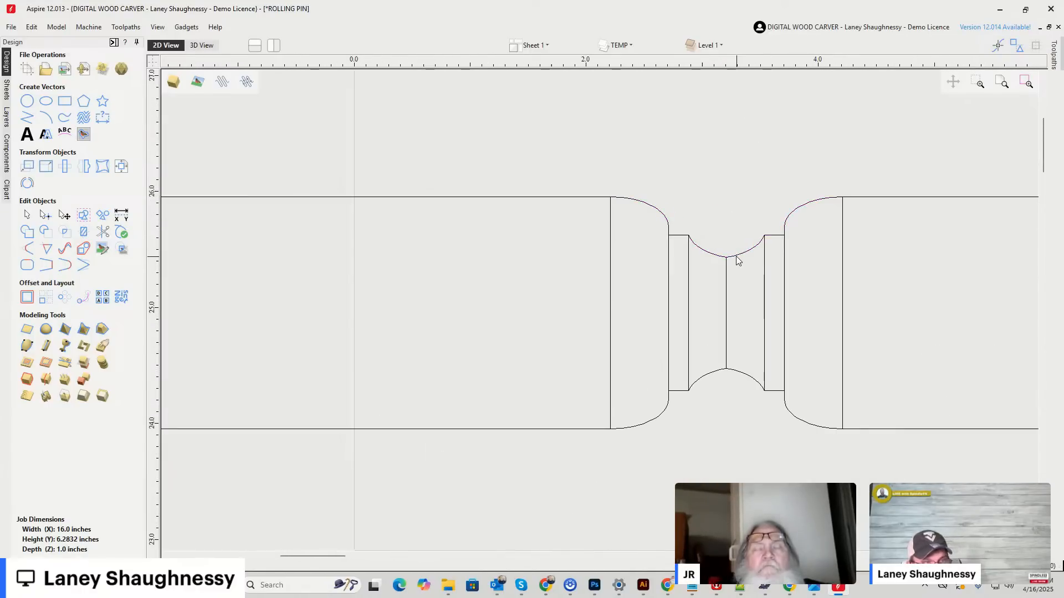
pyautogui.click(737, 261)
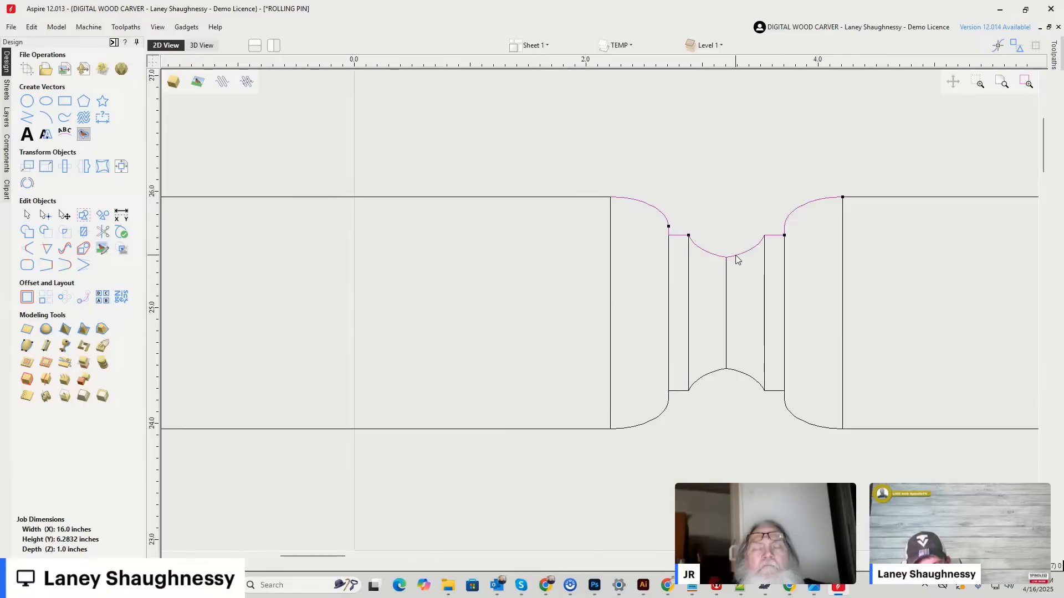
pyautogui.click(714, 271)
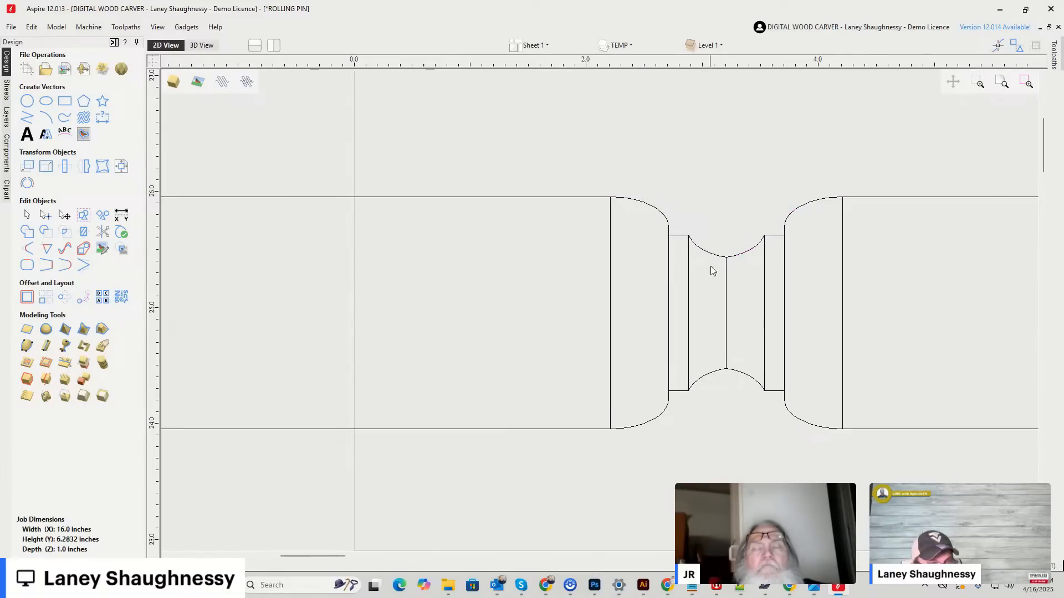
pyautogui.click(734, 259)
pyautogui.rightClick(729, 263)
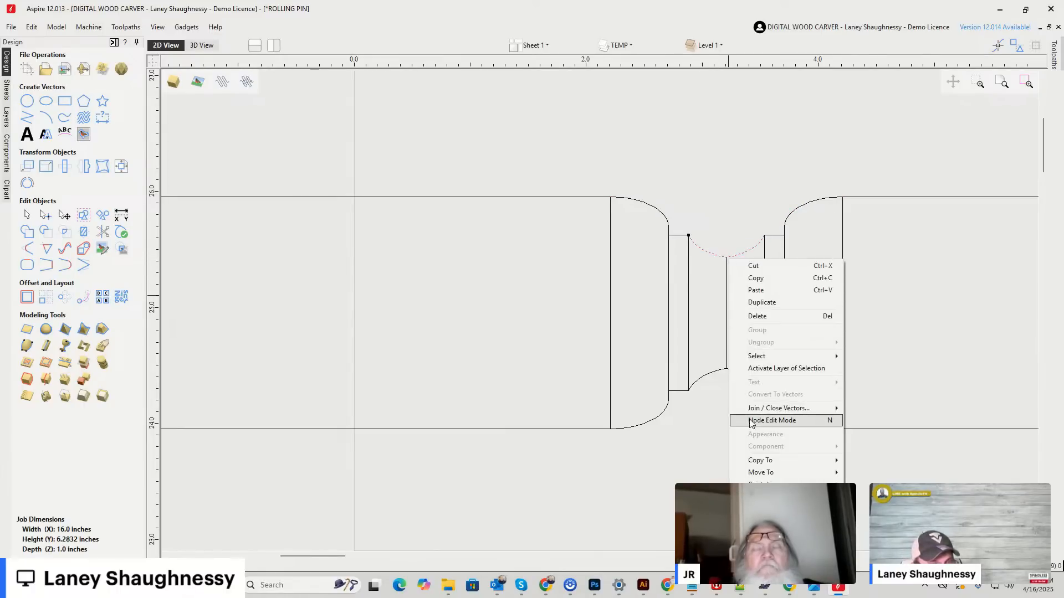
pyautogui.click(752, 422)
pyautogui.rightClick(725, 258)
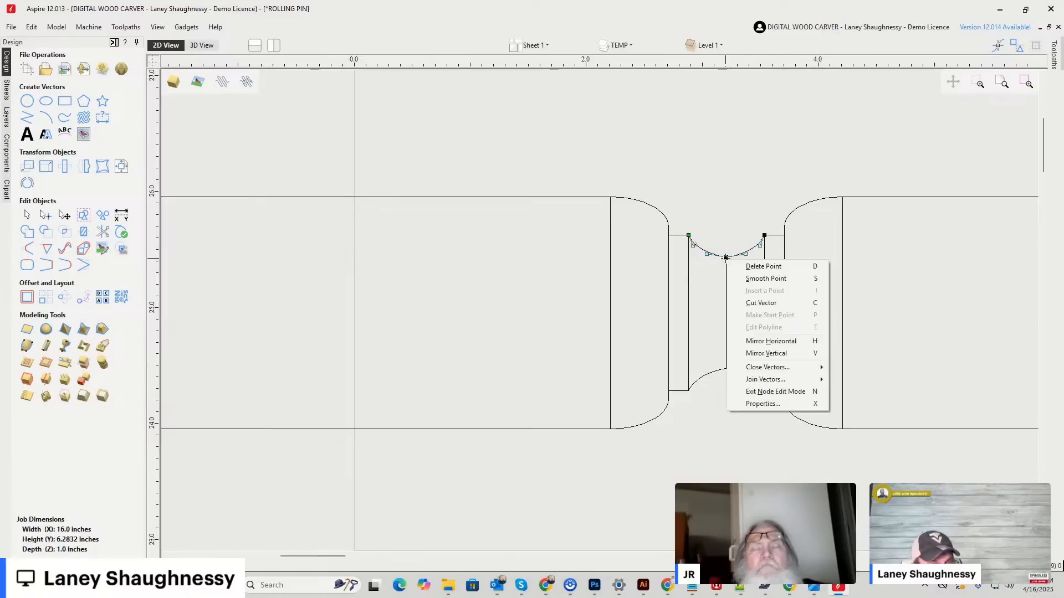
pyautogui.click(750, 303)
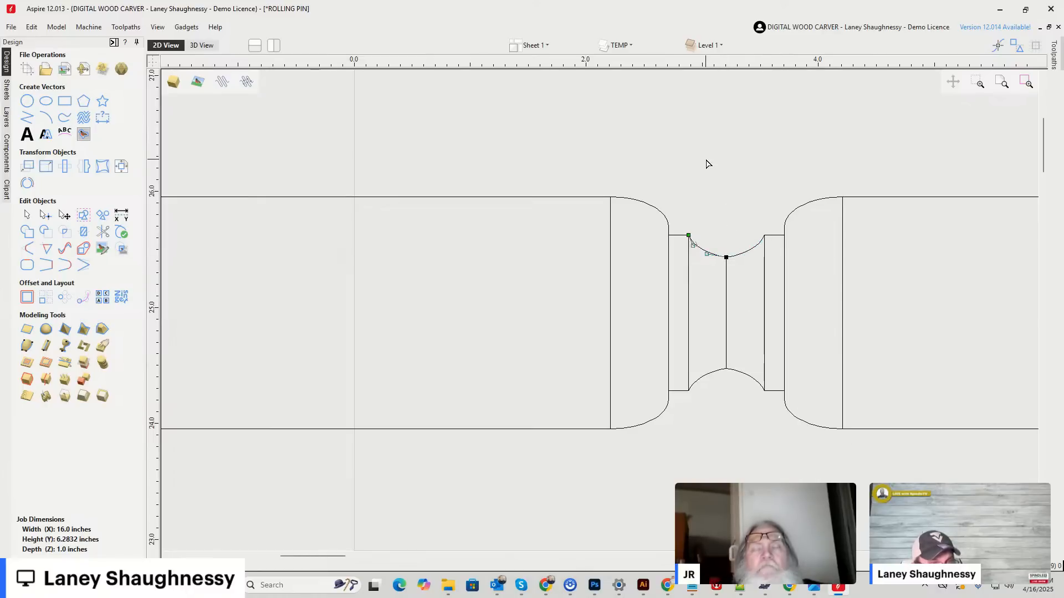
pyautogui.moveTo(845, 273); pyautogui.dragTo(852, 298)
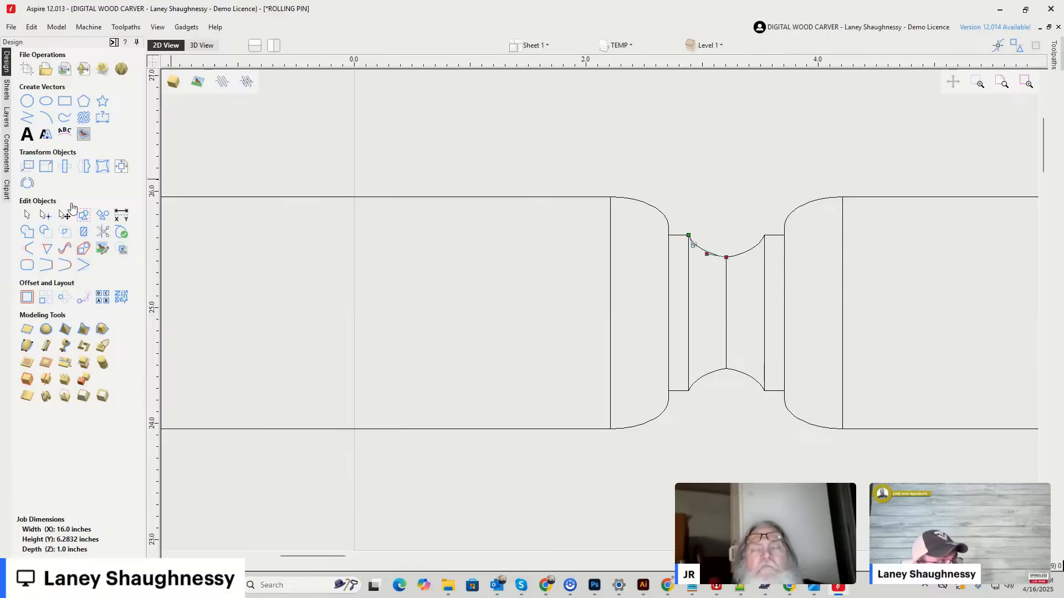
# Join the right-hand half's concave, shoulder and rounded segments into a single open vector and select it.
pyautogui.click(27, 214)
pyautogui.click(732, 257)
pyautogui.keyDown('shift'); pyautogui.click(780, 237); pyautogui.keyUp('shift')
pyautogui.keyDown('shift'); pyautogui.click(786, 222); pyautogui.keyUp('shift')
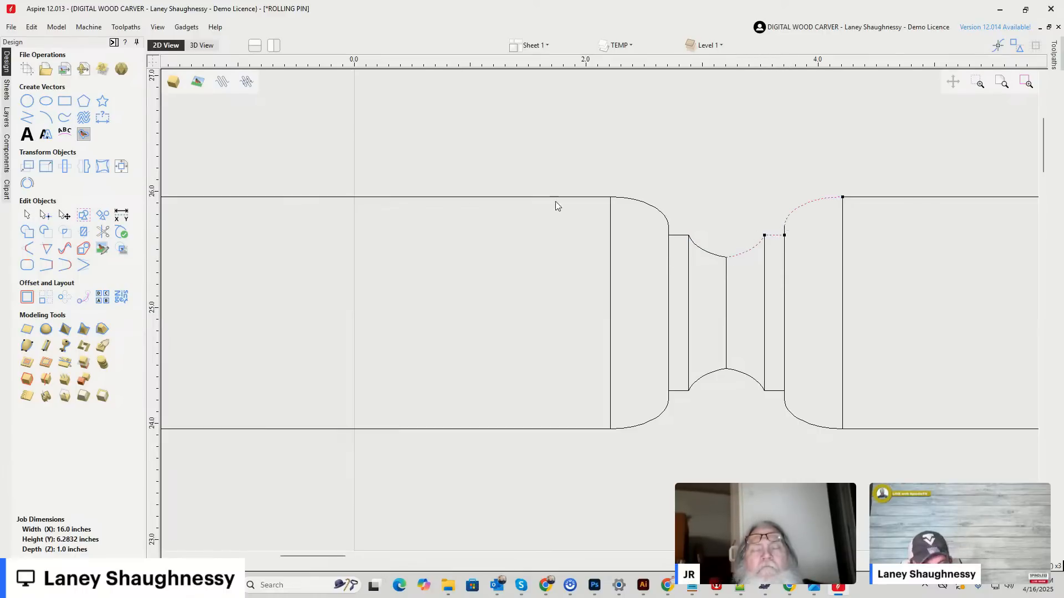
pyautogui.click(28, 265)
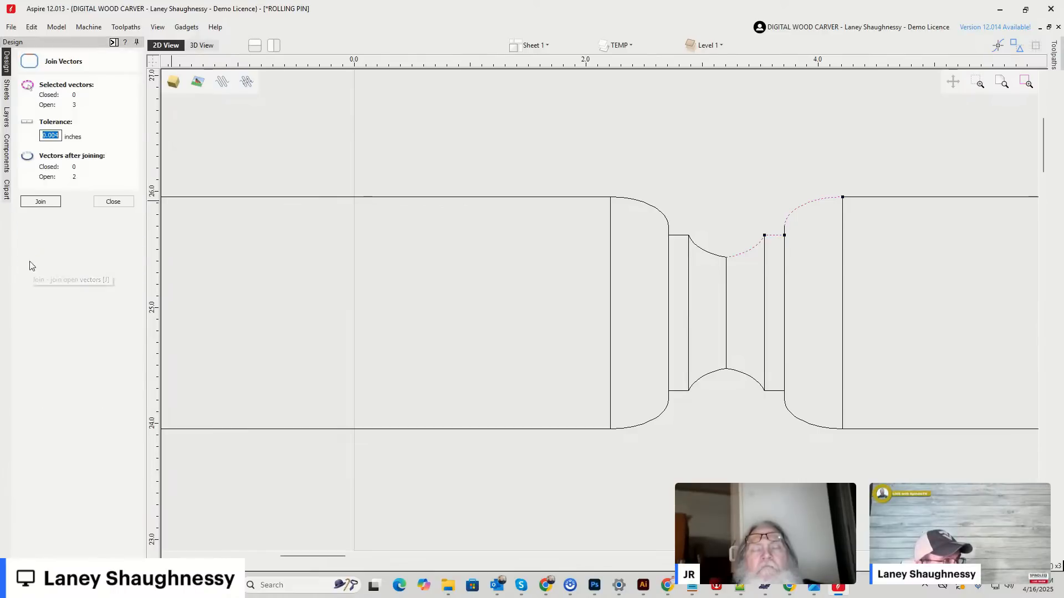
pyautogui.scroll(5, 786, 235)
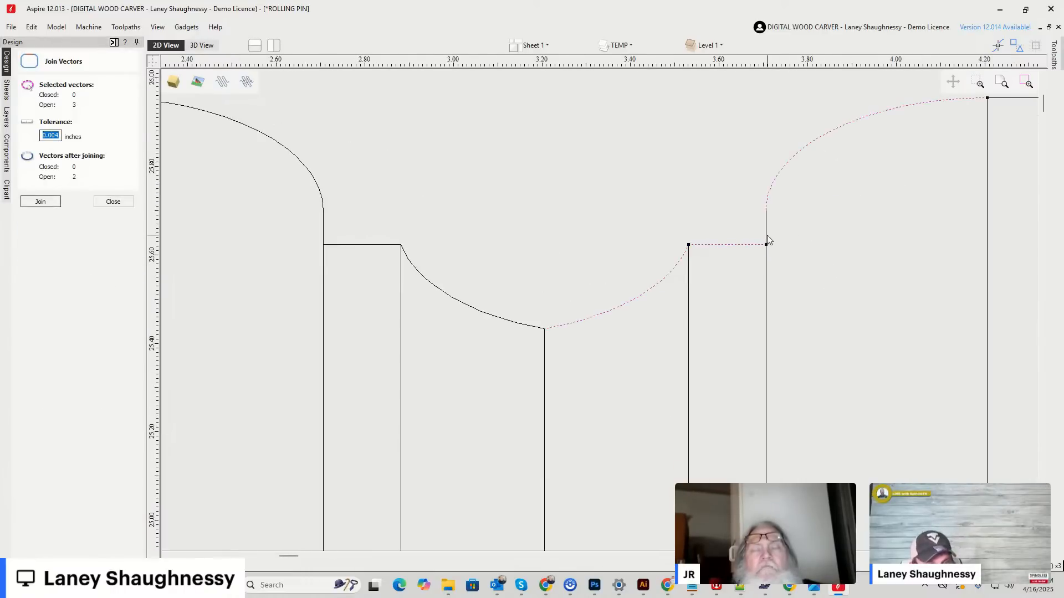
pyautogui.click(43, 202)
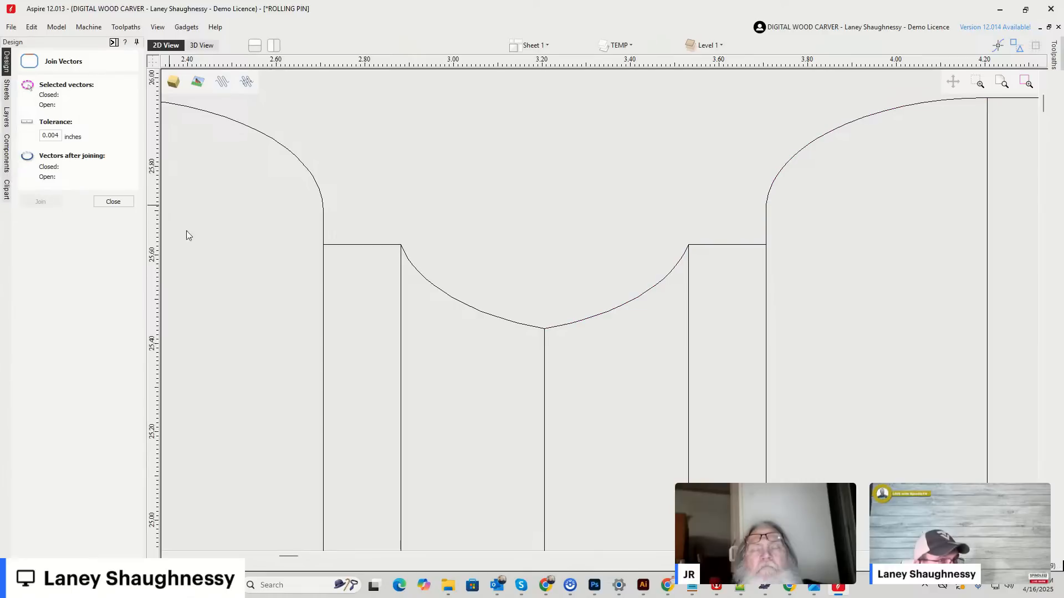
pyautogui.click(877, 116)
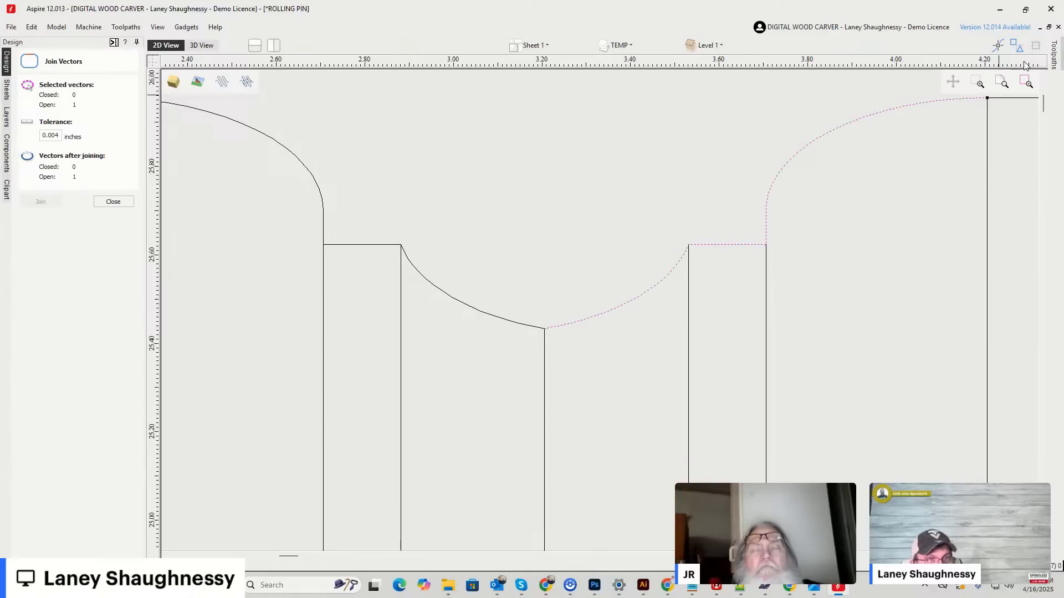
pyautogui.click(1054, 55)
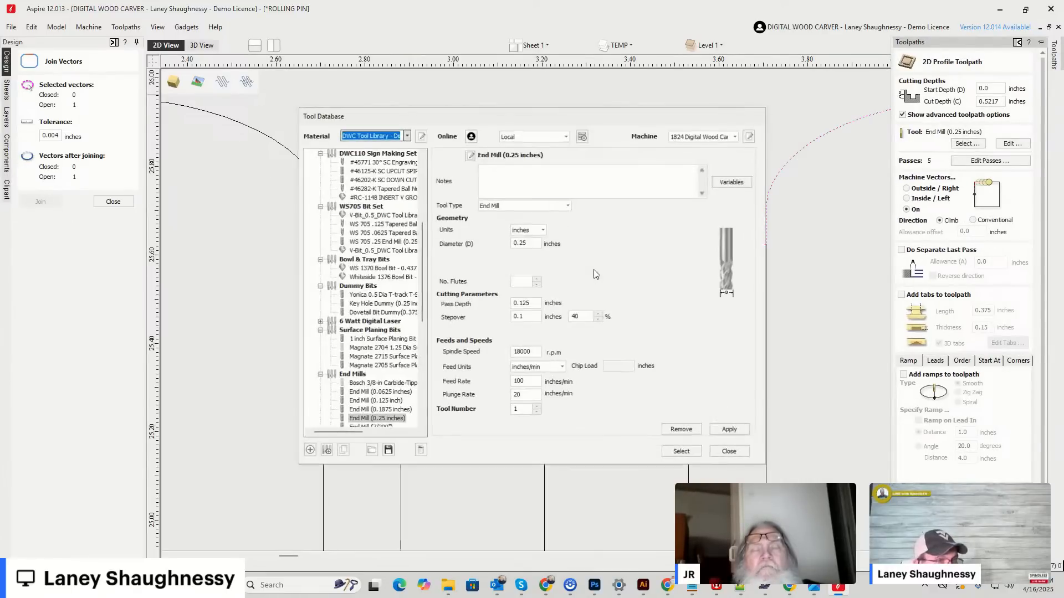
pyautogui.click(312, 451)
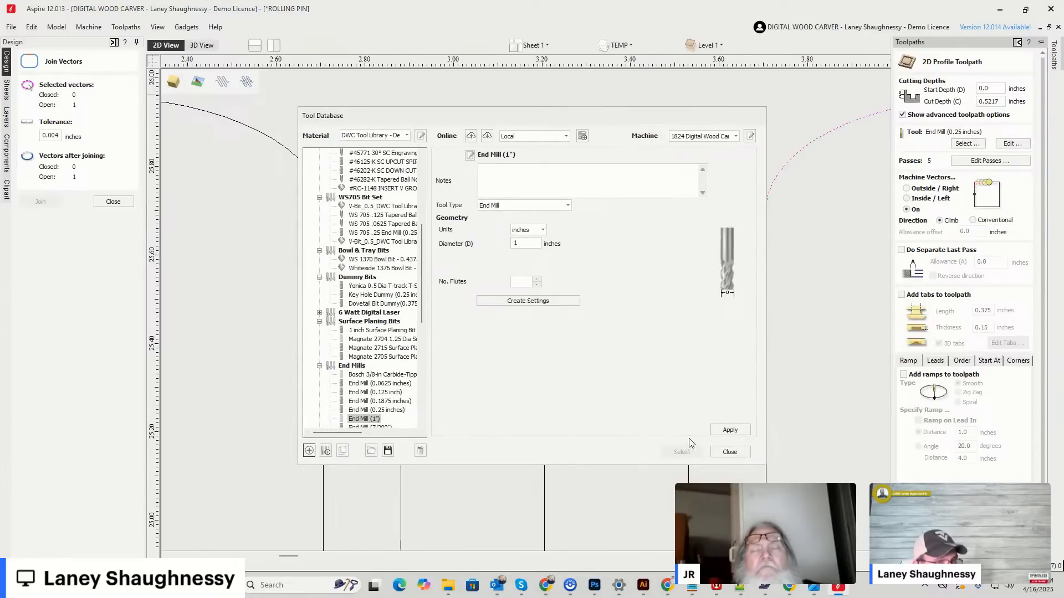
pyautogui.click(730, 452)
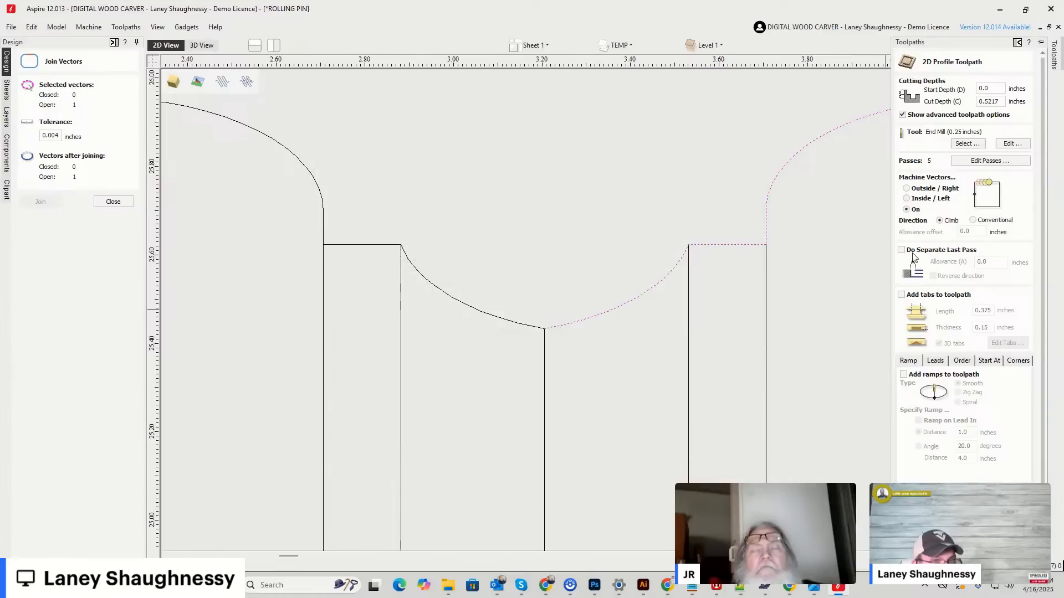
# Add a new two-flute form tool to the imperial tools in the tool database, using the selected half profile as its shape.
pyautogui.click(967, 144)
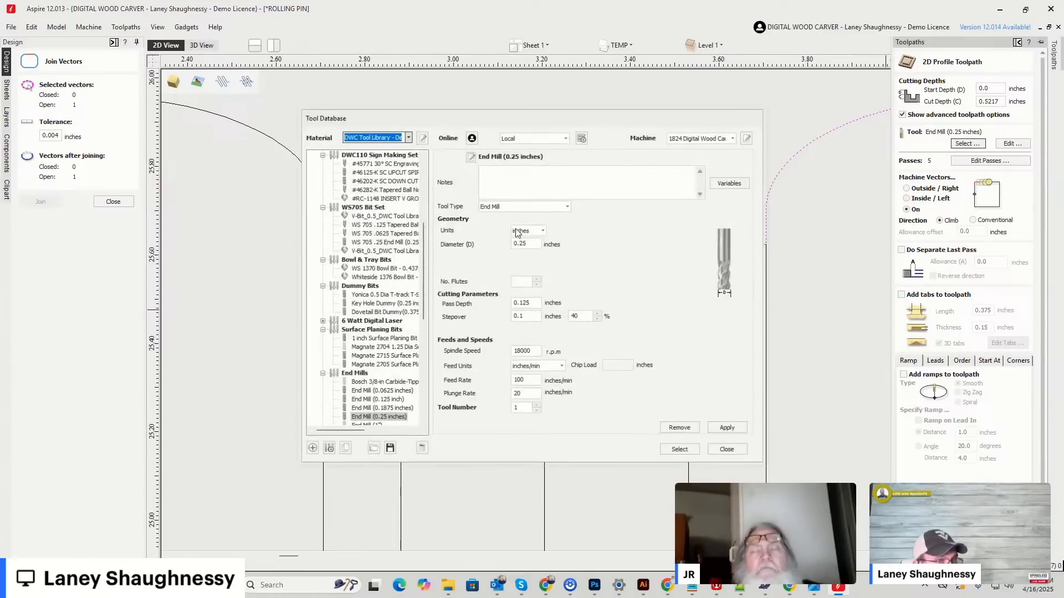
pyautogui.scroll(7, 344, 177)
pyautogui.click(332, 157)
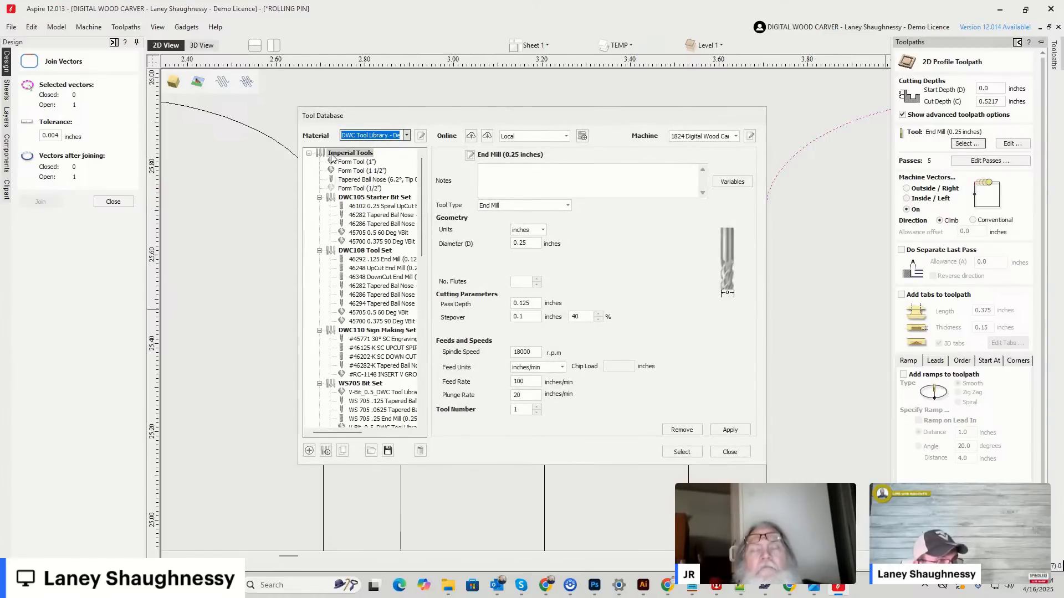
pyautogui.click(308, 450)
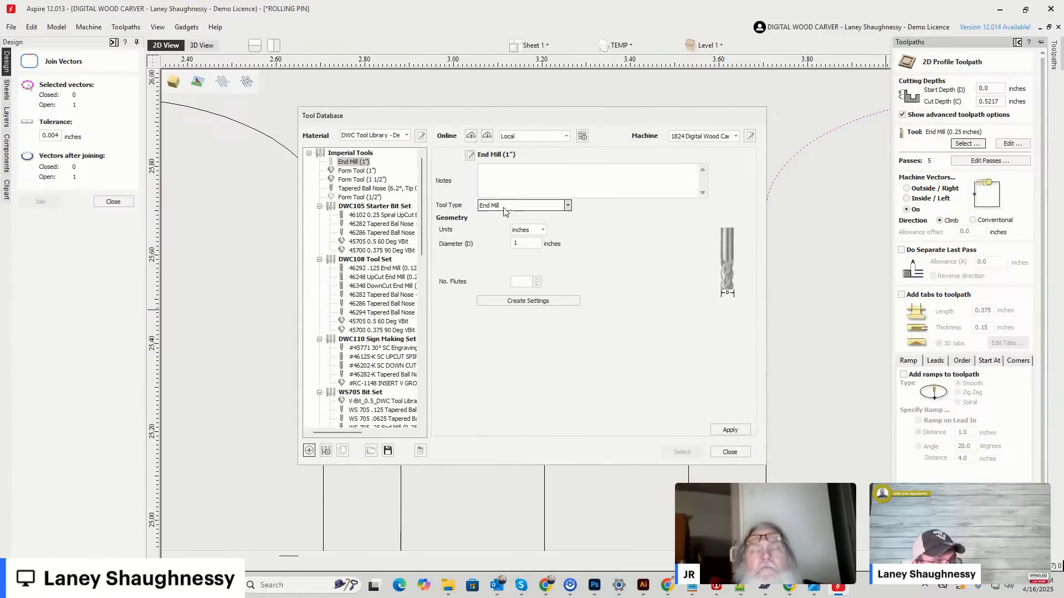
pyautogui.click(527, 206)
pyautogui.click(499, 259)
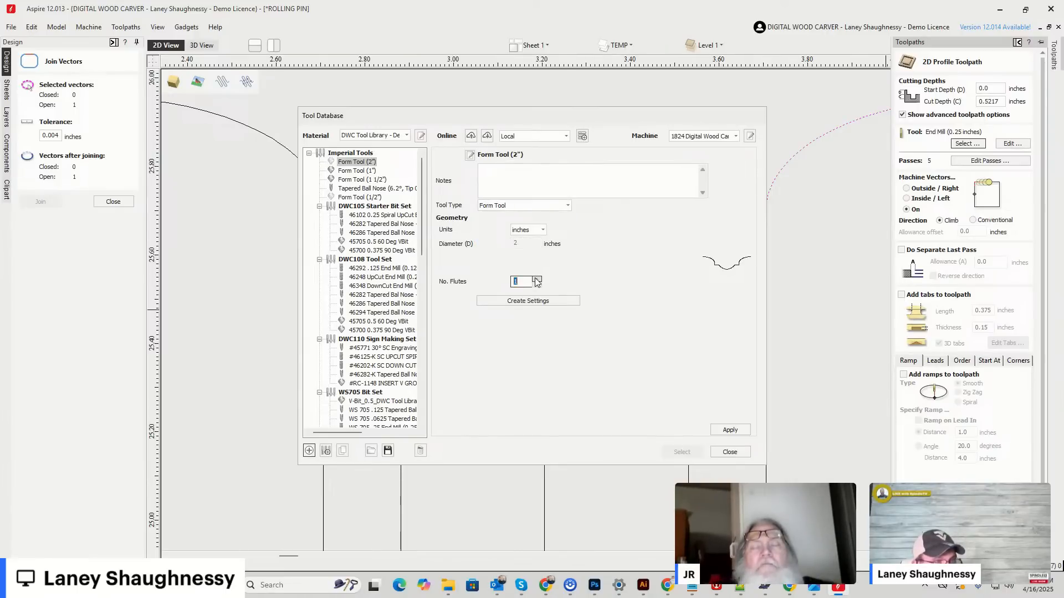
# Create the form tool's cutting settings with 0.125-inch pass depth, 17500 rpm, 100 in/min feed and 50 in/min plunge, and select it for the toolpath.
pyautogui.click(519, 301)
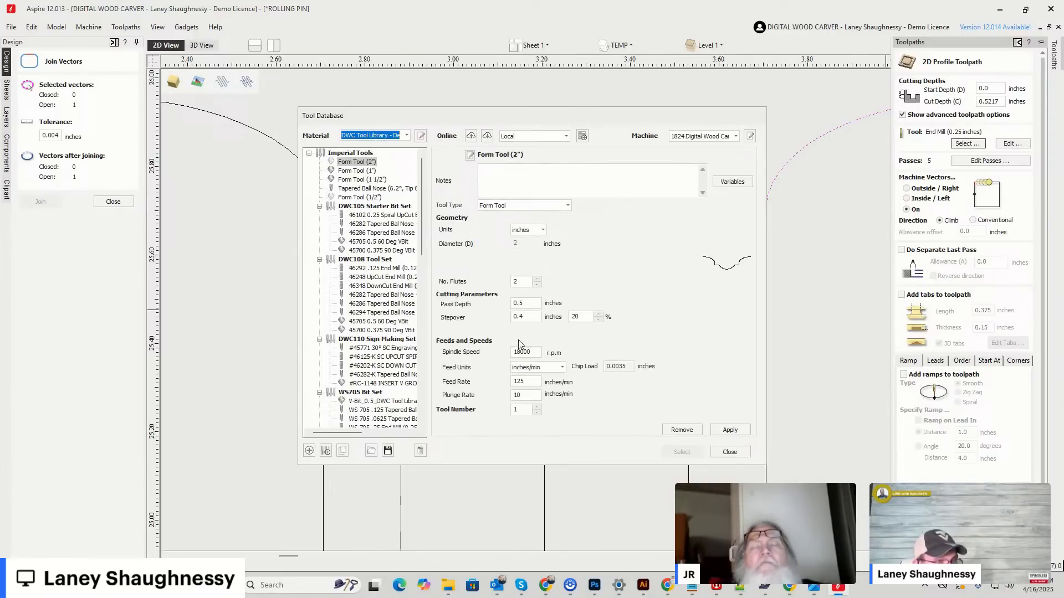
pyautogui.doubleClick(527, 303)
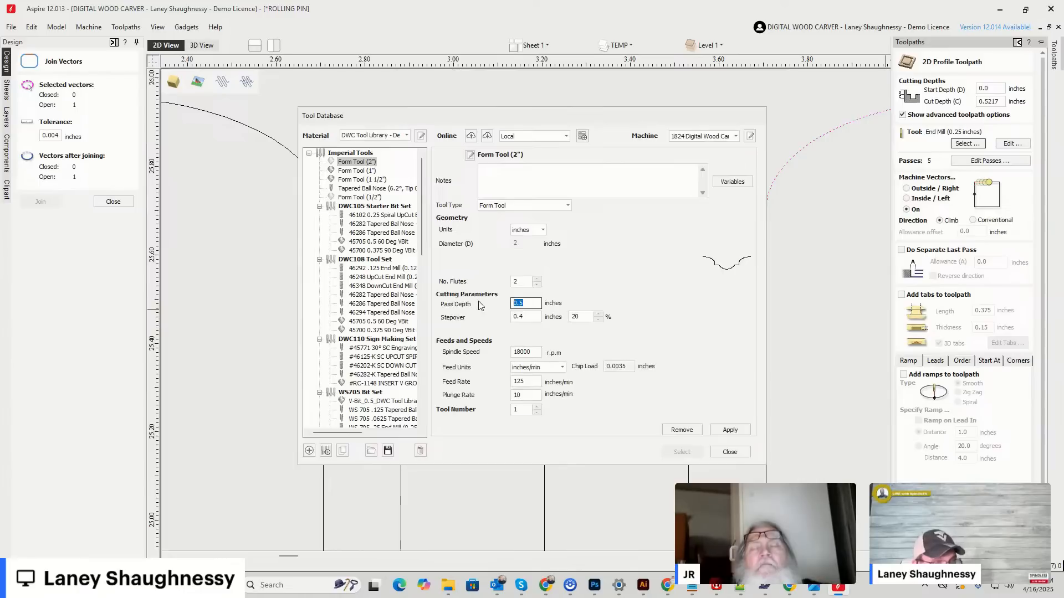
pyautogui.write('.125')
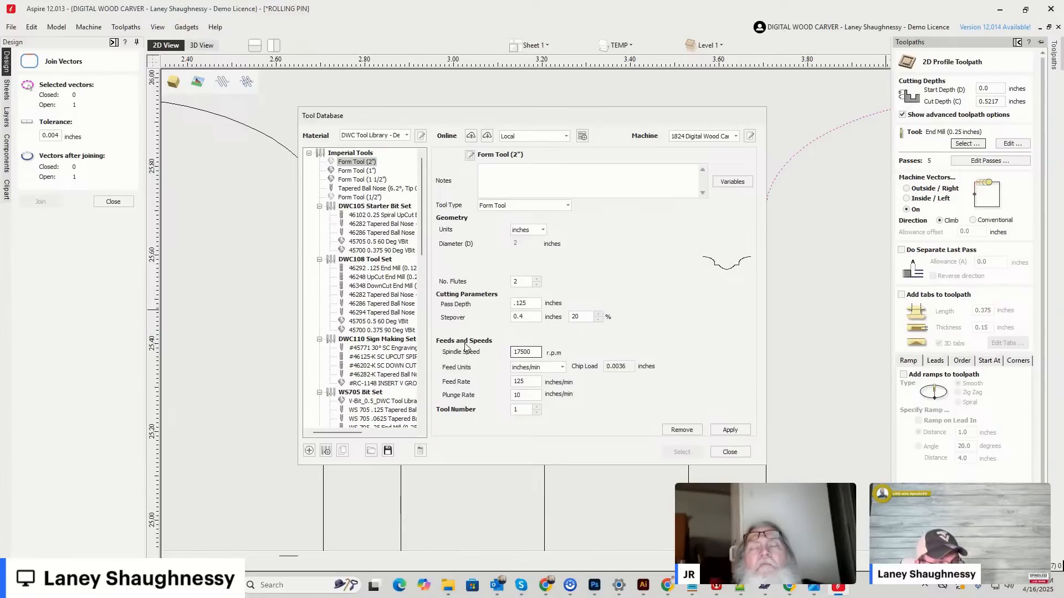
pyautogui.click(525, 382)
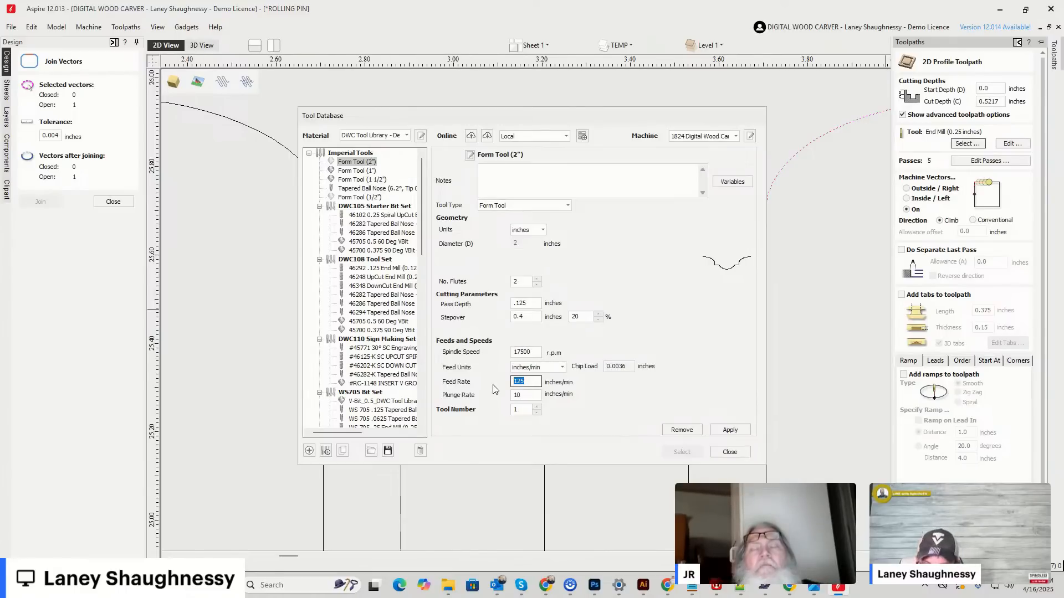
pyautogui.click(518, 396)
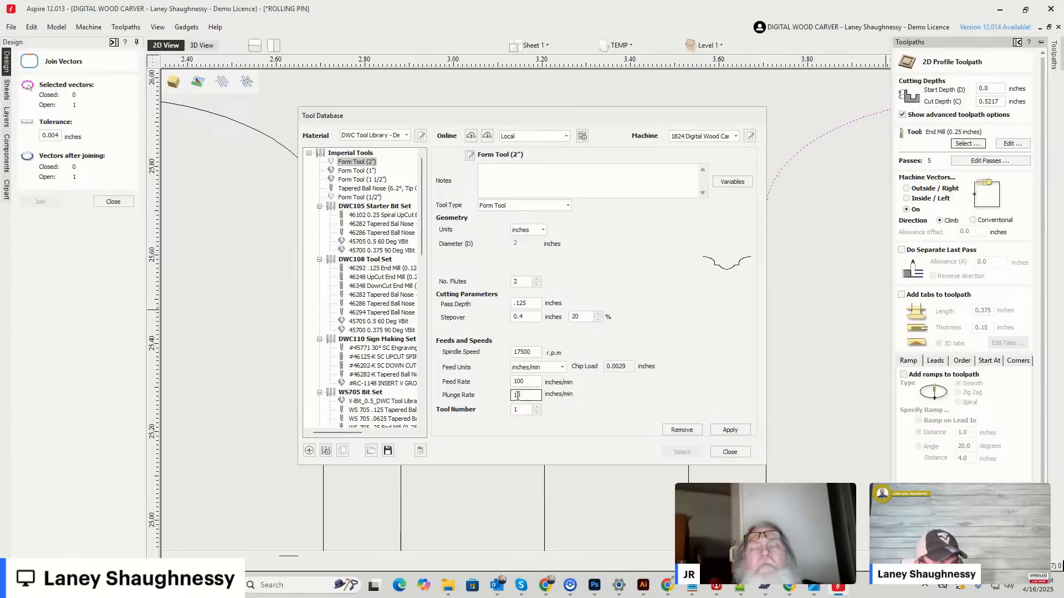
pyautogui.moveTo(521, 396); pyautogui.dragTo(503, 398)
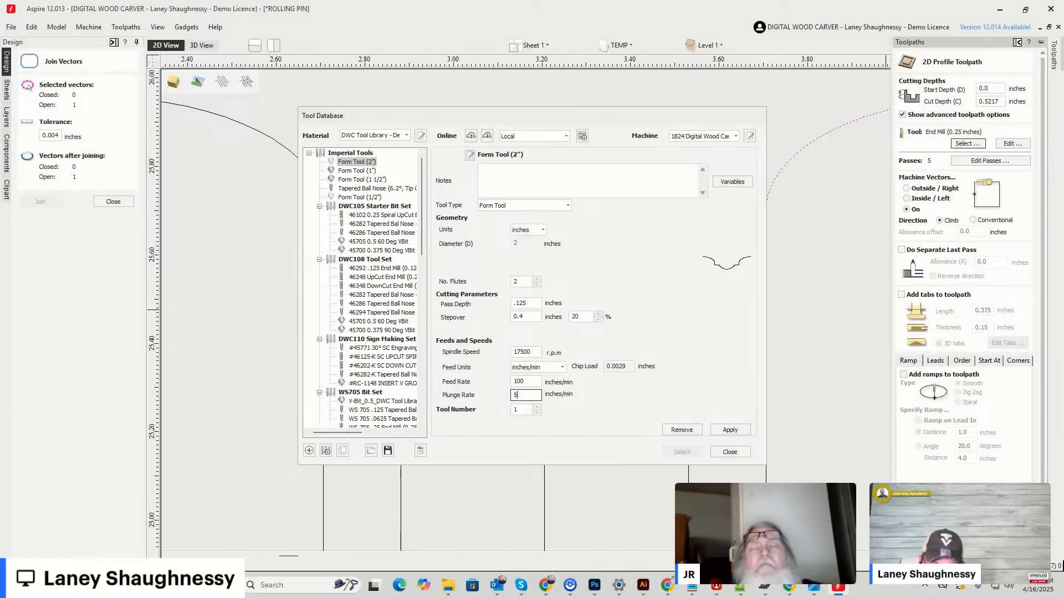
pyautogui.click(731, 430)
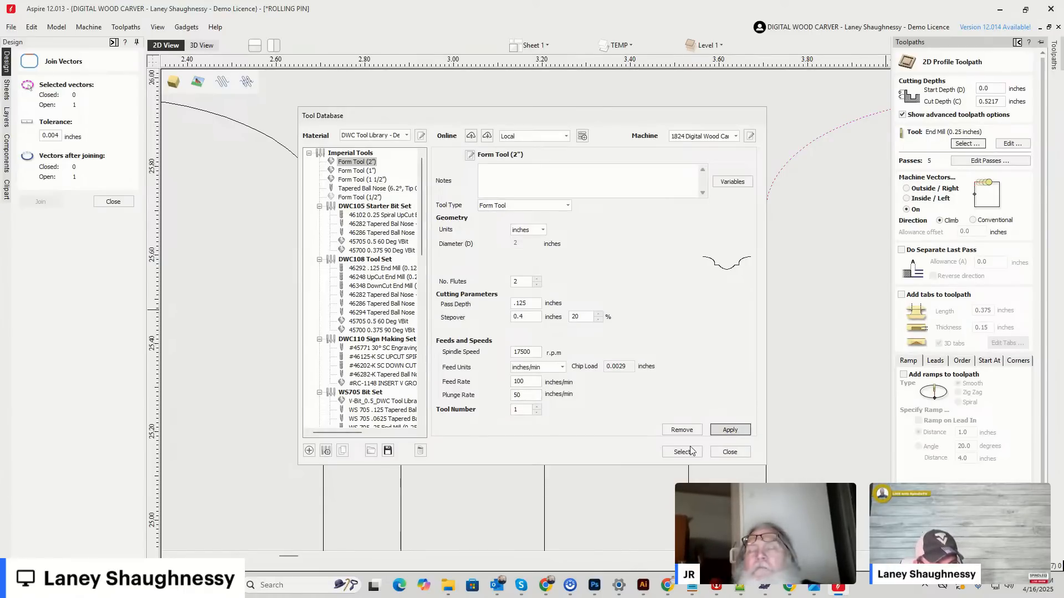
pyautogui.click(681, 451)
# Return to the full rolling pin layout in 2D and reselect the 2-inch form tool for the profile toolpath.
pyautogui.scroll(-6, 454, 283)
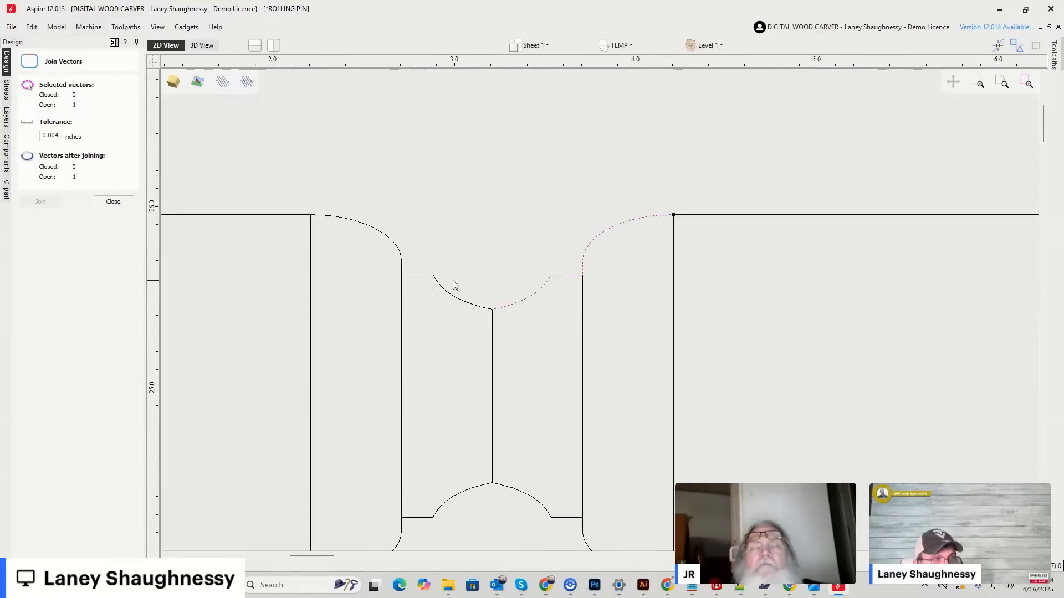
pyautogui.scroll(-1, 465, 283)
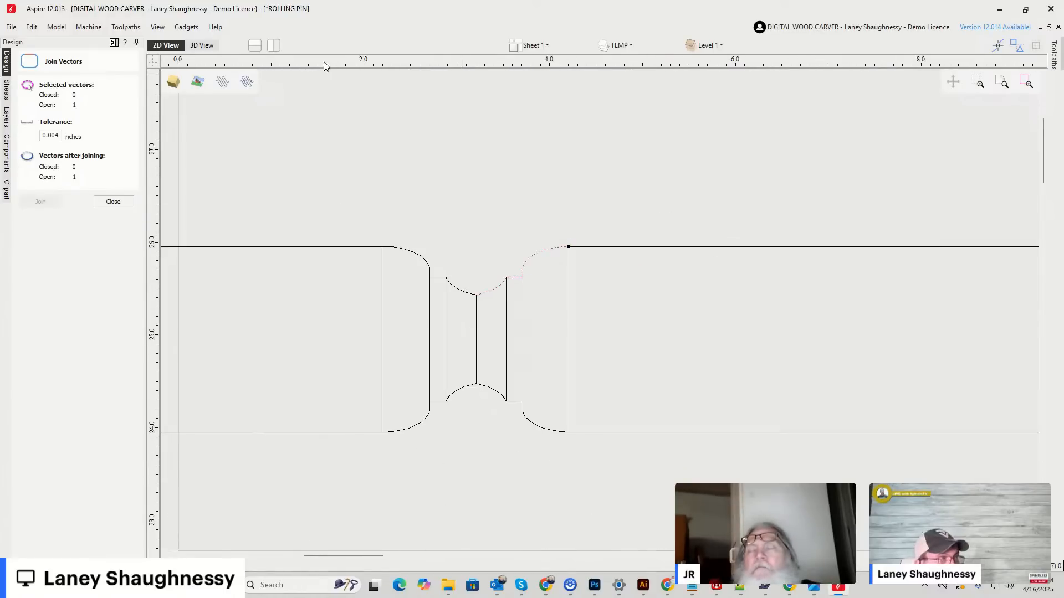
pyautogui.scroll(-5, 615, 200)
pyautogui.scroll(3, 636, 404)
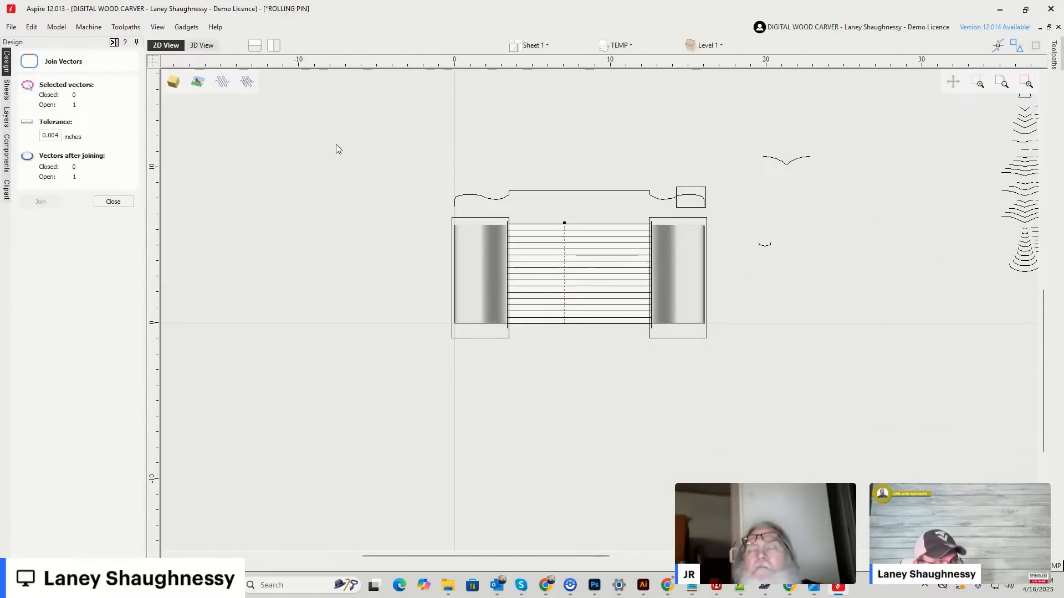
pyautogui.click(200, 46)
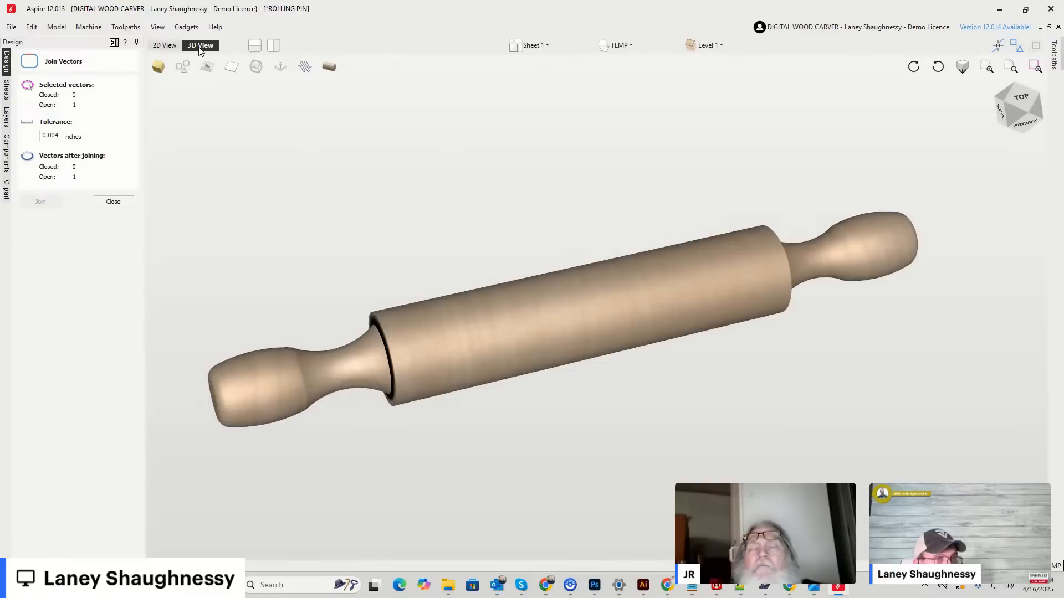
pyautogui.click(165, 46)
pyautogui.click(113, 43)
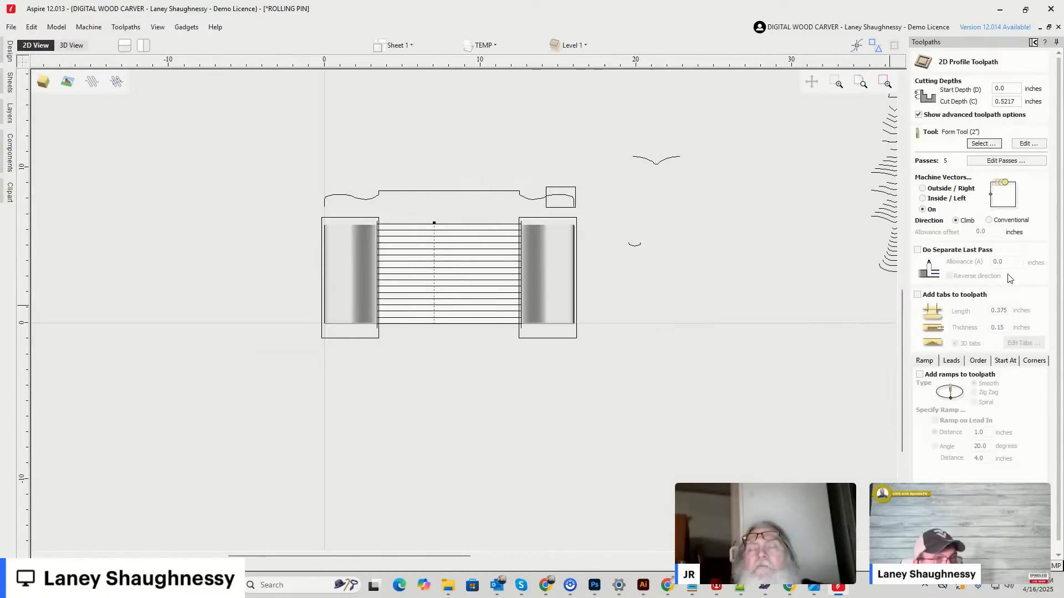
pyautogui.click(984, 144)
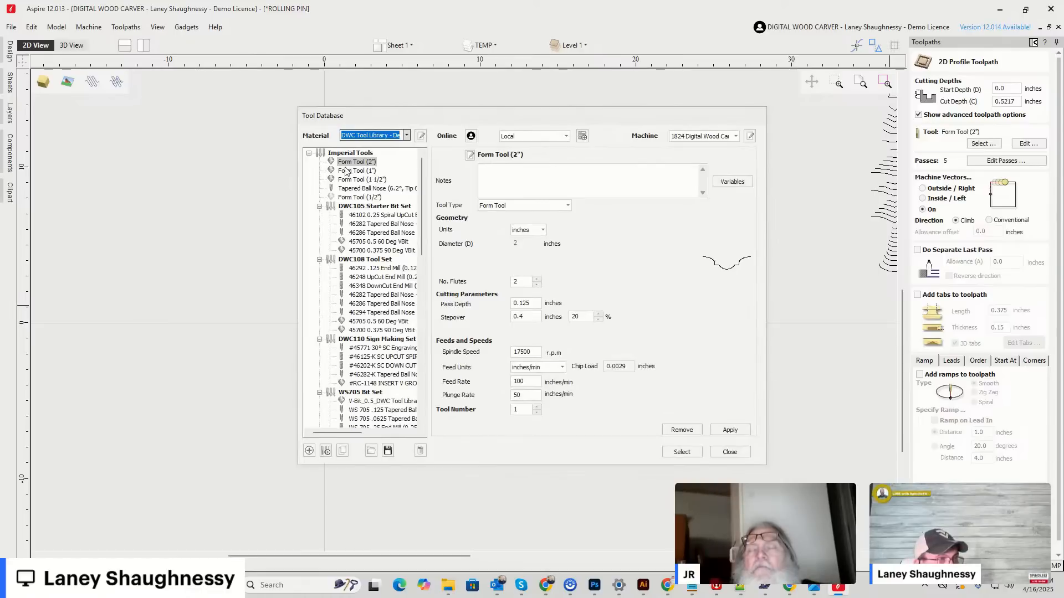
pyautogui.click(681, 452)
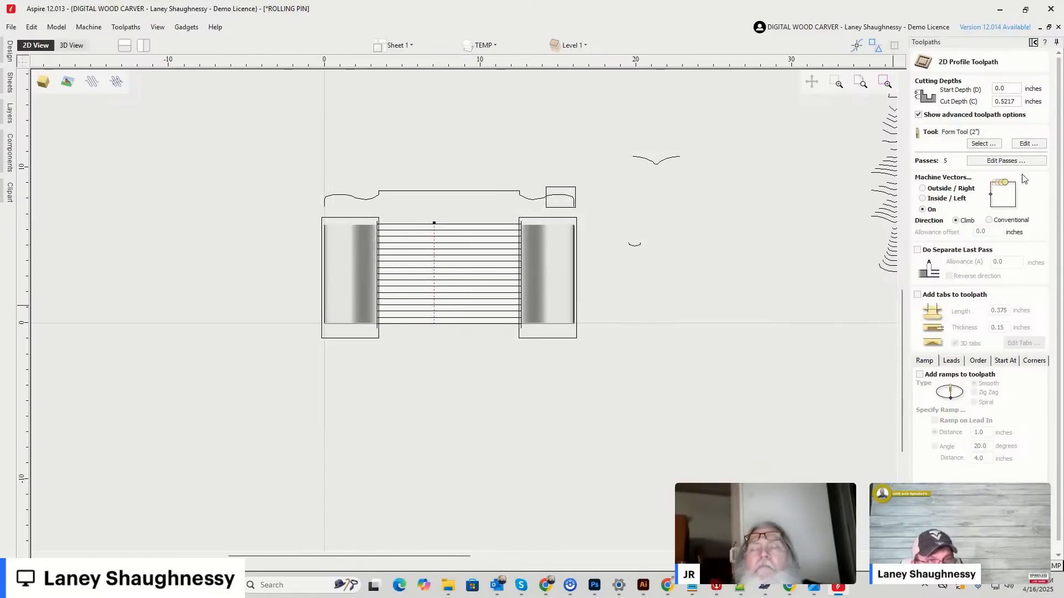
# Set the profile toolpath's pass depths to three equal passes.
pyautogui.click(978, 161)
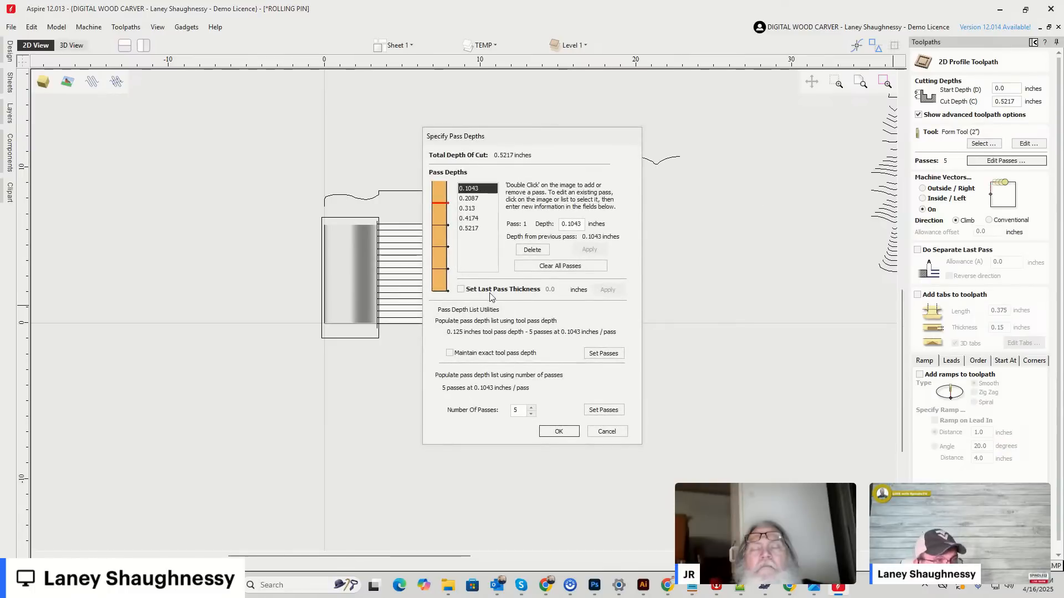
pyautogui.click(531, 414)
pyautogui.click(530, 414)
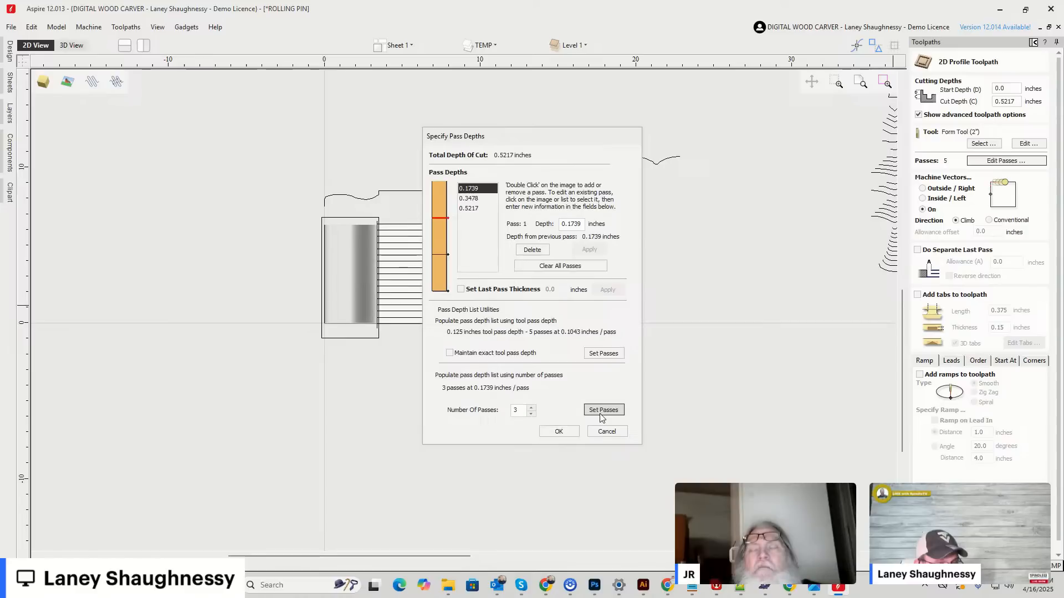
pyautogui.click(559, 431)
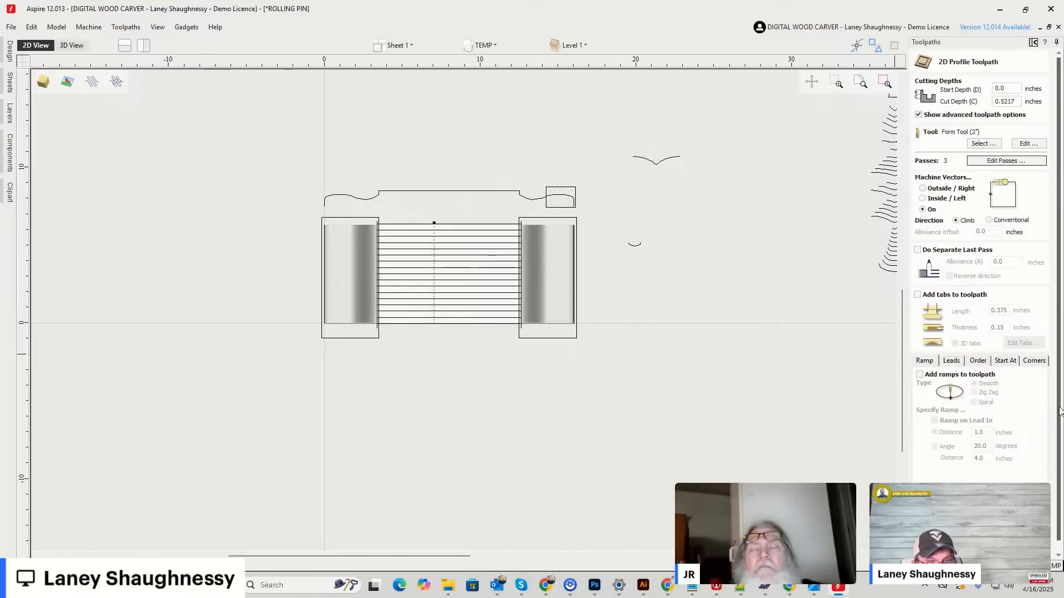
# Calculate the profile toolpath and preview its cut on the cylindrical blank, inspecting the groove up close from the front.
pyautogui.scroll(-1, 1026, 422)
pyautogui.click(944, 545)
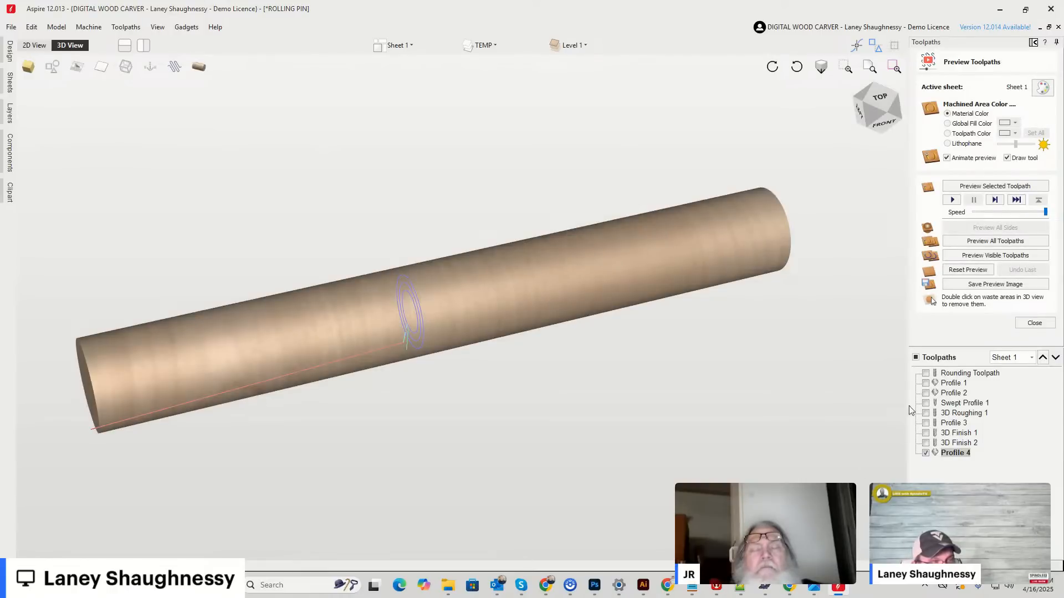
pyautogui.click(982, 255)
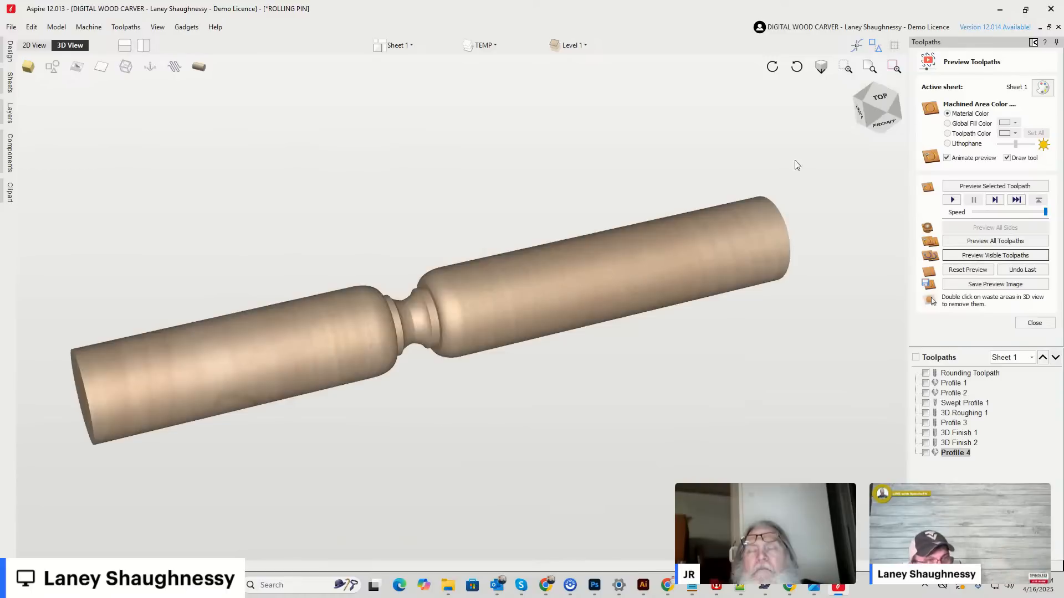
pyautogui.click(871, 93)
pyautogui.moveTo(871, 93)
pyautogui.mouseDown()
pyautogui.moveTo(848, 89)
pyautogui.moveTo(872, 105)
pyautogui.mouseUp()
pyautogui.scroll(3, 450, 339)
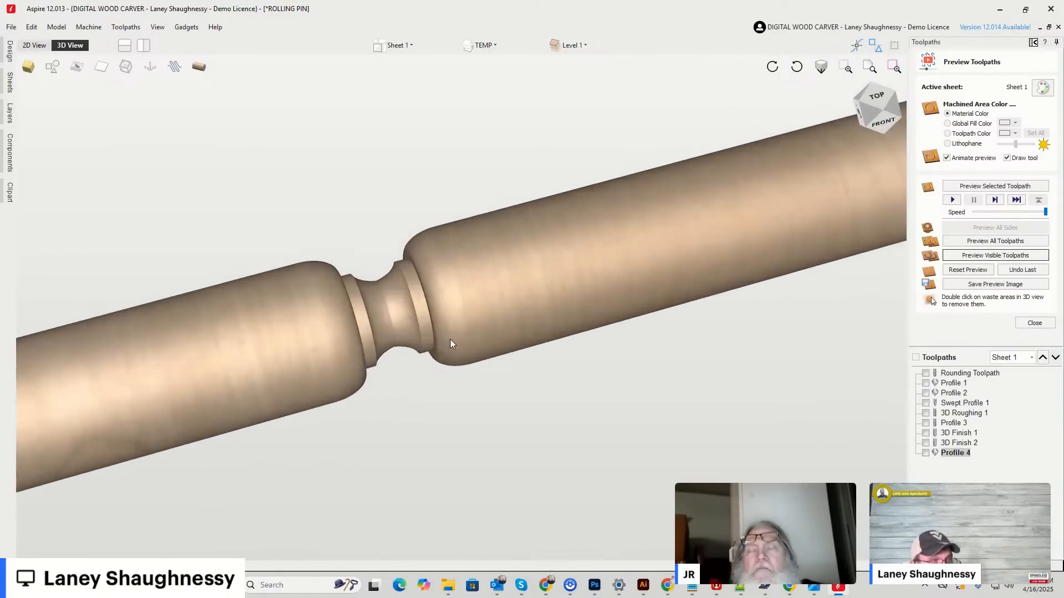
pyautogui.moveTo(880, 123); pyautogui.dragTo(869, 111)
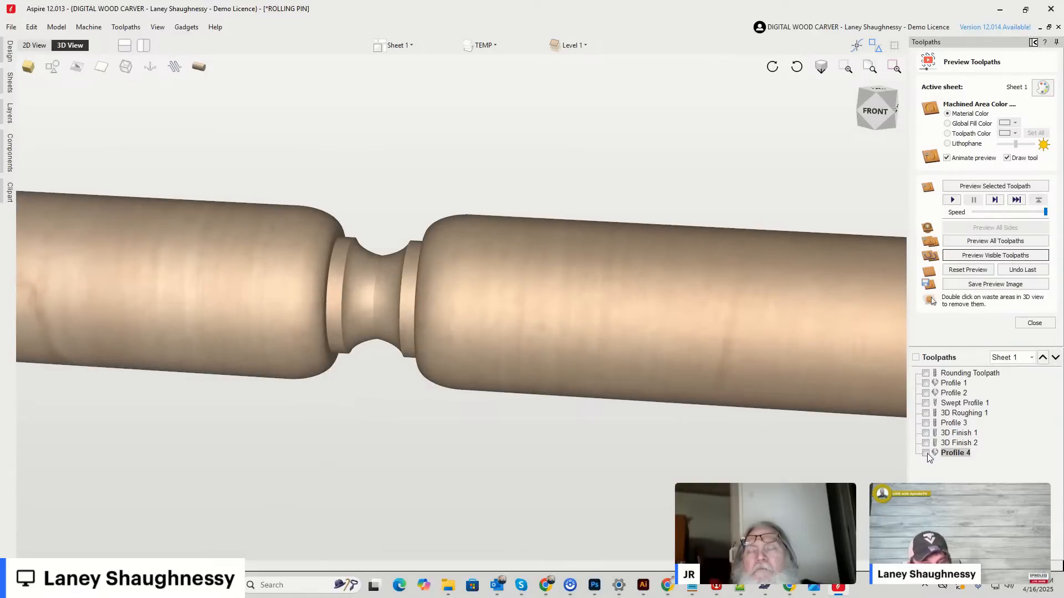
# Make the Profile 4 toolpath visible and check its estimated machining time.
pyautogui.click(1030, 323)
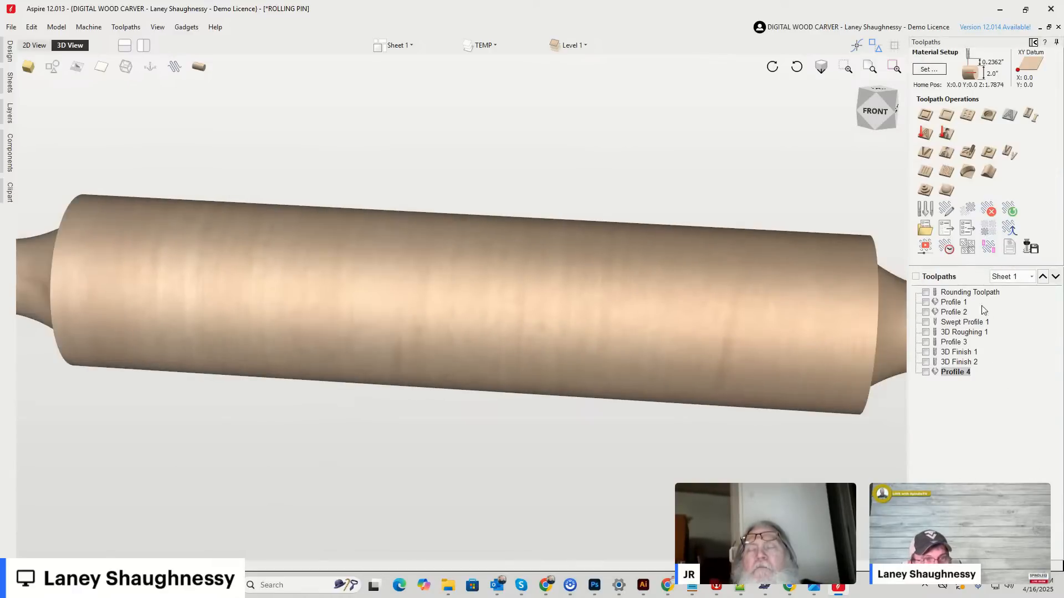
pyautogui.click(926, 372)
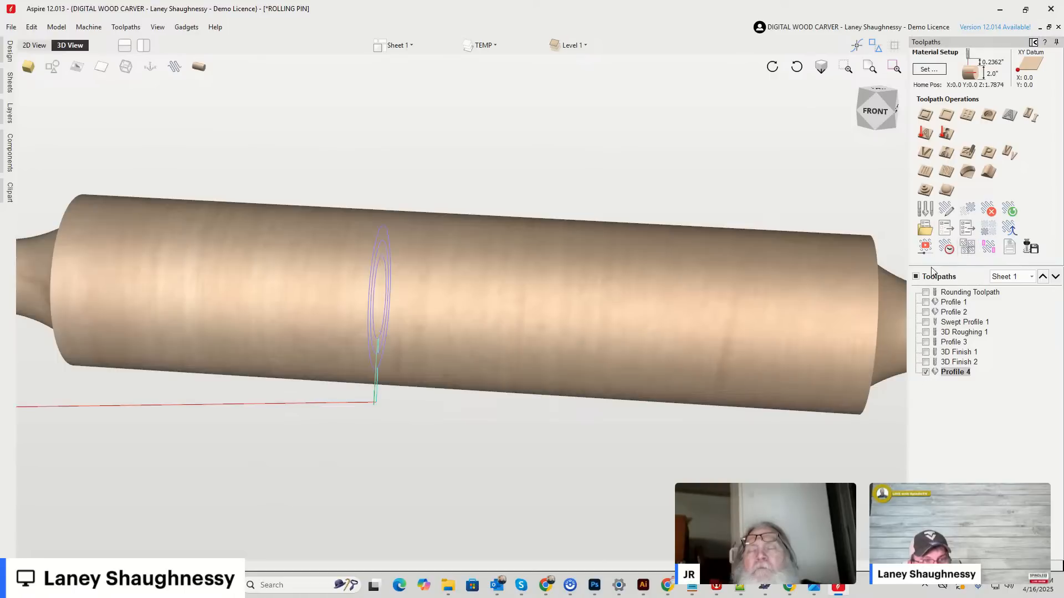
pyautogui.click(946, 248)
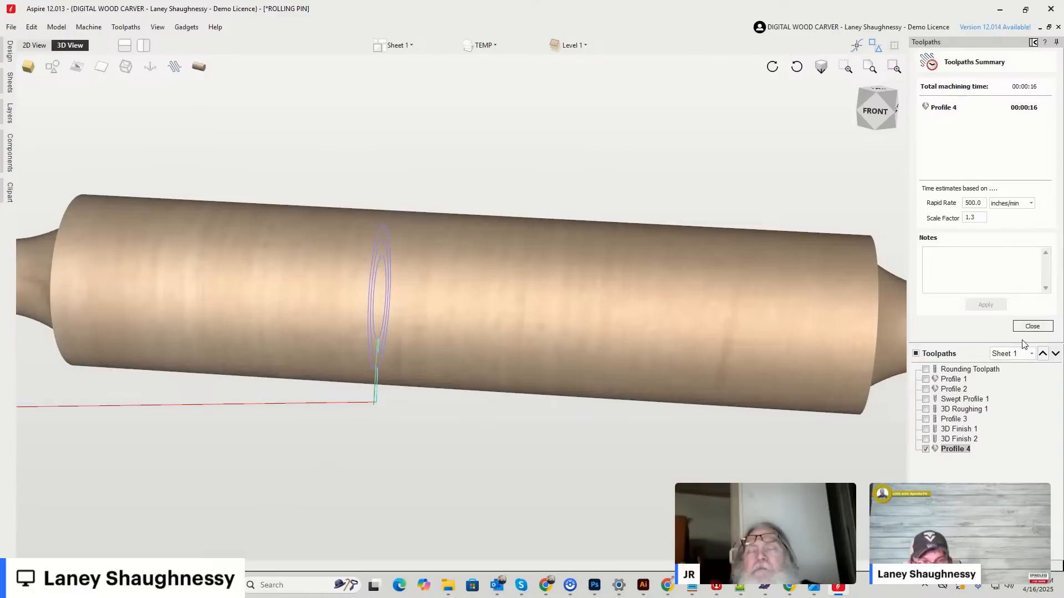
pyautogui.click(1032, 326)
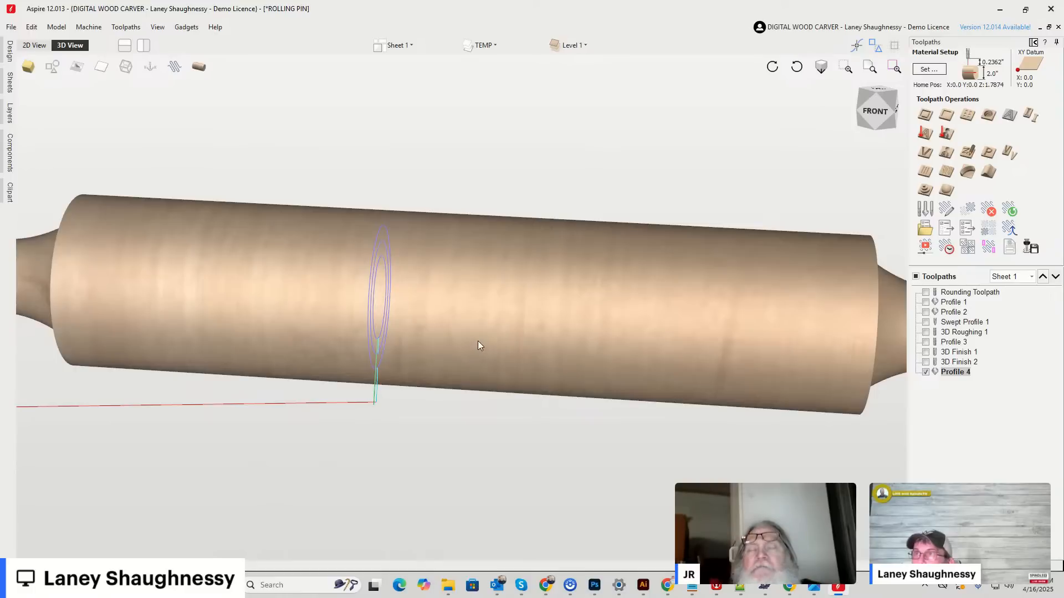
# Reopen the 3D toolpath preview with Profile 4 visible, inspect its groove and reset the preview to the uncut blank.
pyautogui.click(35, 45)
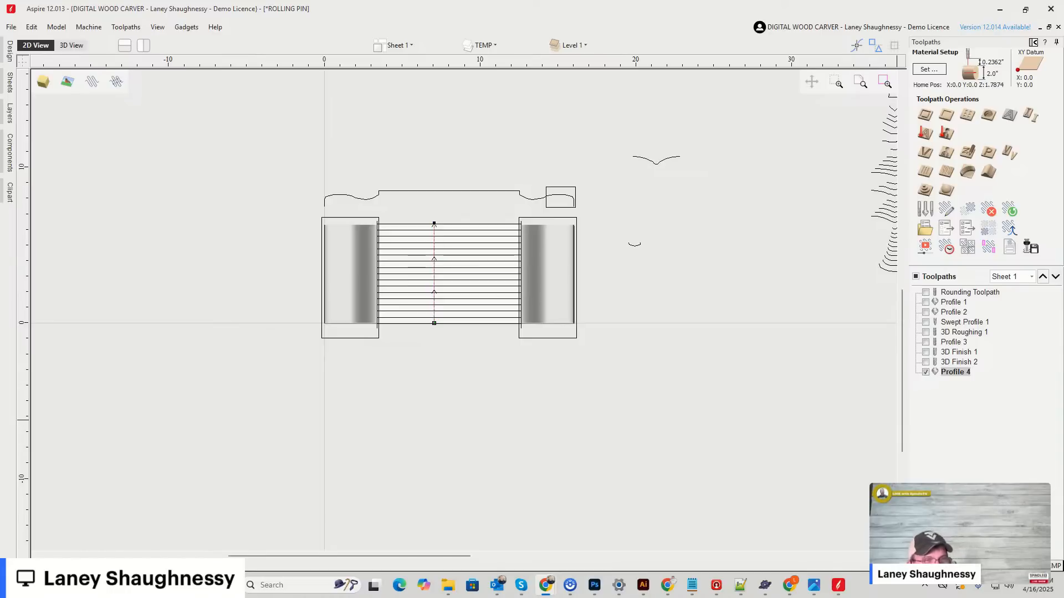
pyautogui.click(74, 48)
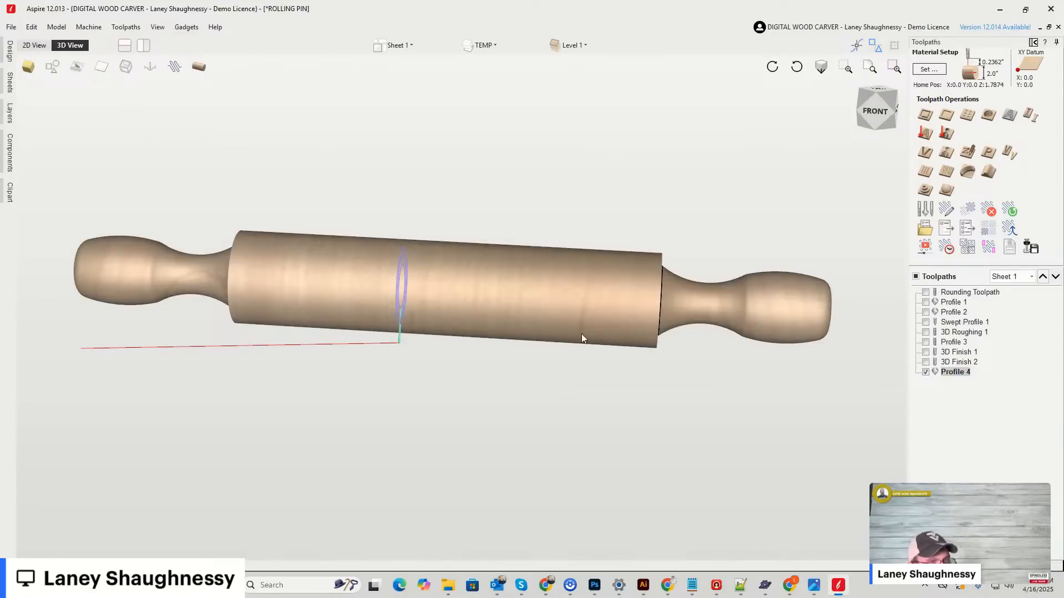
pyautogui.moveTo(960, 377)
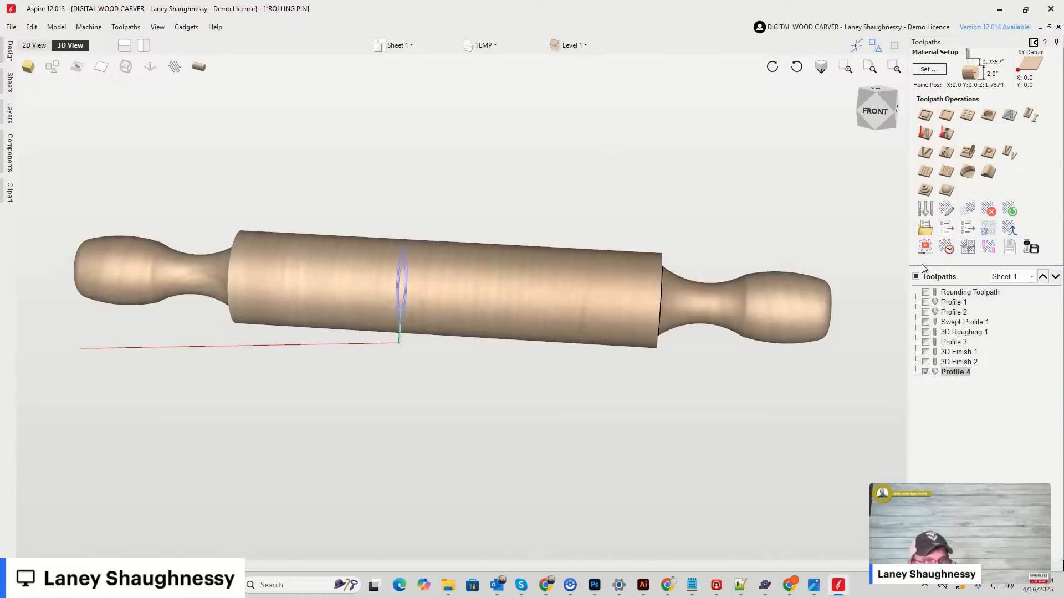
pyautogui.click(924, 247)
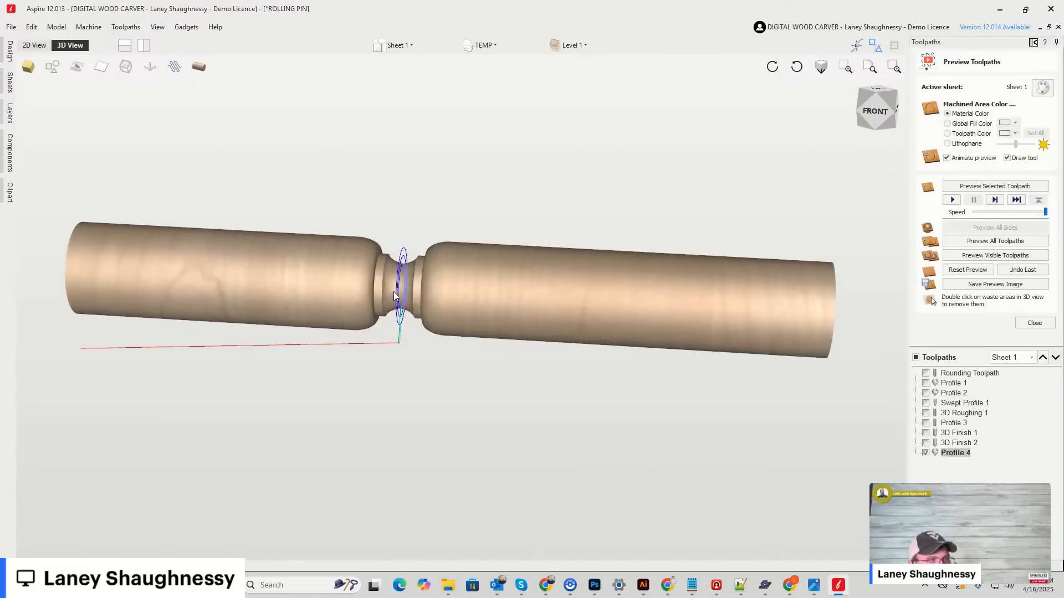
pyautogui.scroll(4, 396, 292)
pyautogui.scroll(-4, 396, 293)
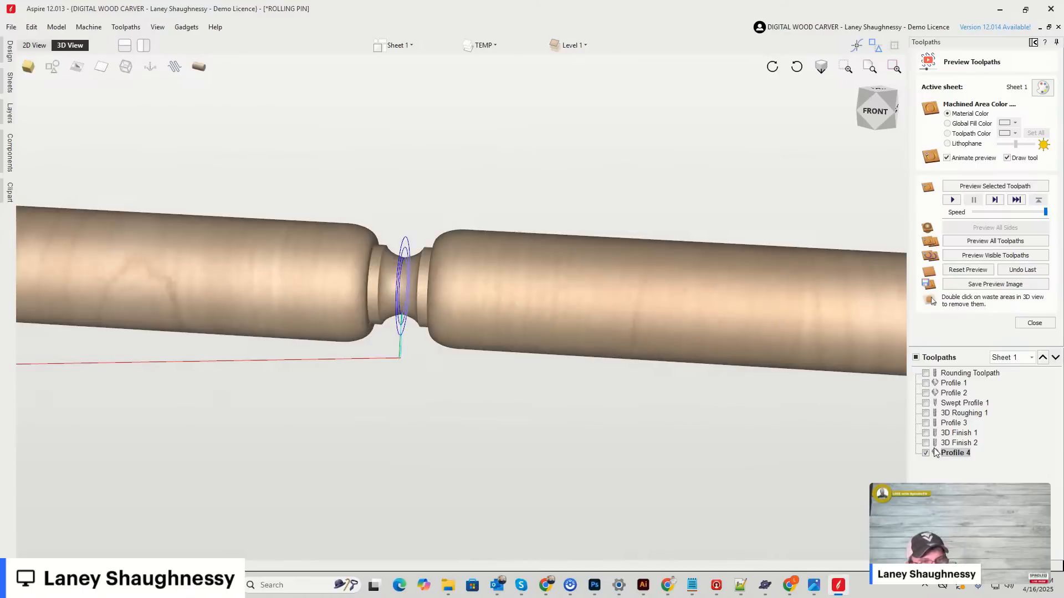
pyautogui.click(968, 269)
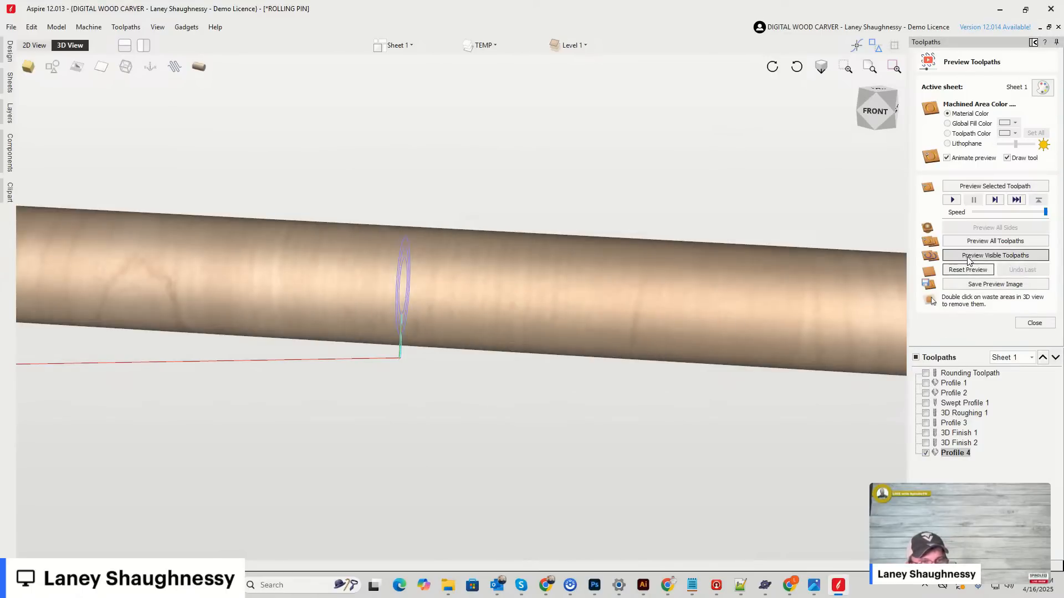
# Preview the visible Profile 4 toolpath on the uncut cylindrical blank and examine the machined groove's contour from the back.
pyautogui.click(967, 258)
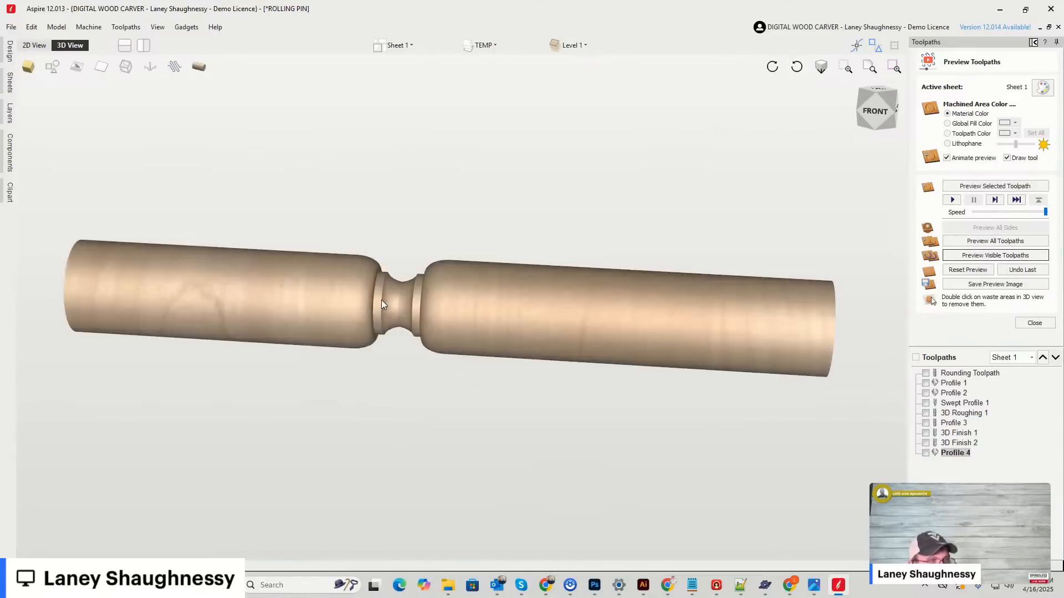
pyautogui.moveTo(876, 114); pyautogui.dragTo(925, 87)
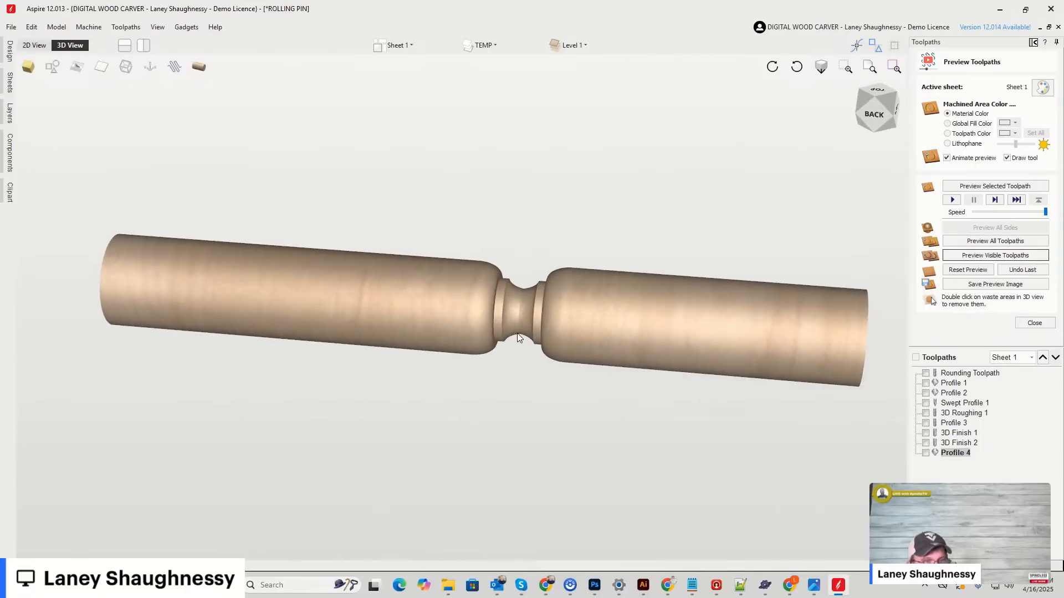
pyautogui.scroll(-1, 513, 331)
pyautogui.scroll(3, 518, 331)
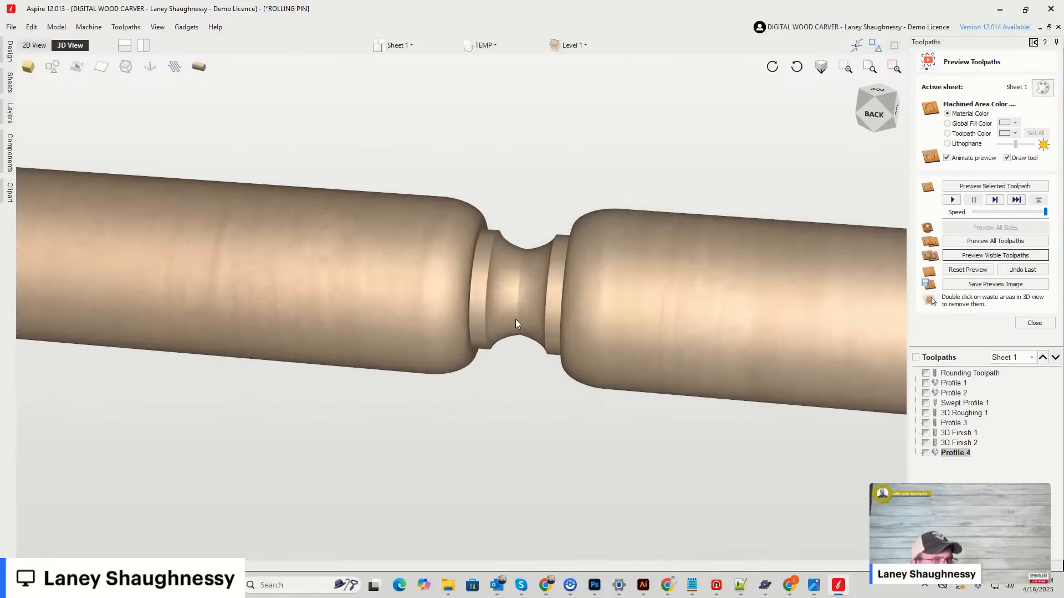
pyautogui.scroll(-2, 515, 319)
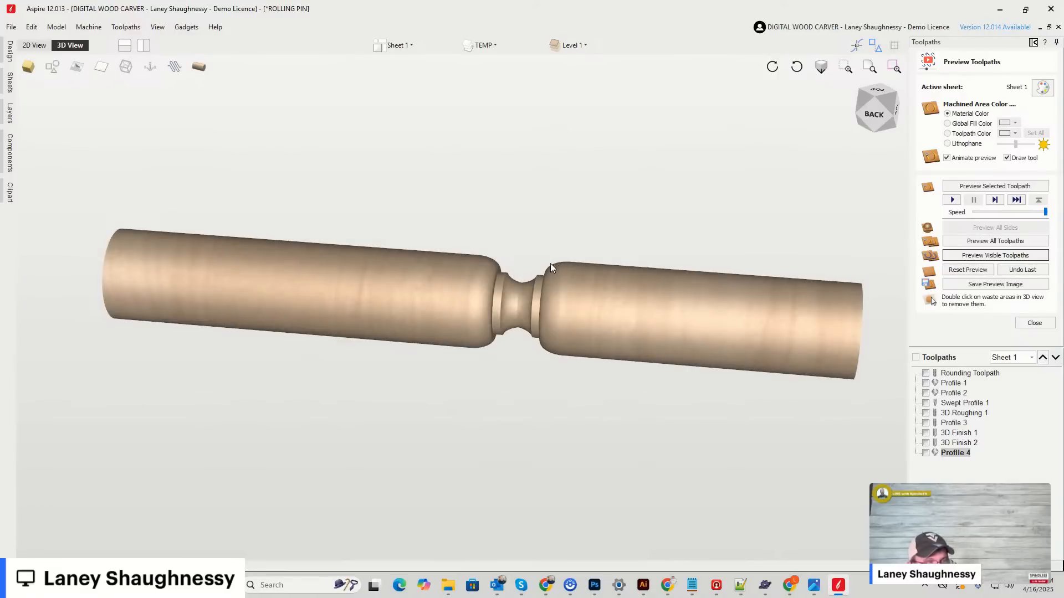
pyautogui.scroll(4, 517, 280)
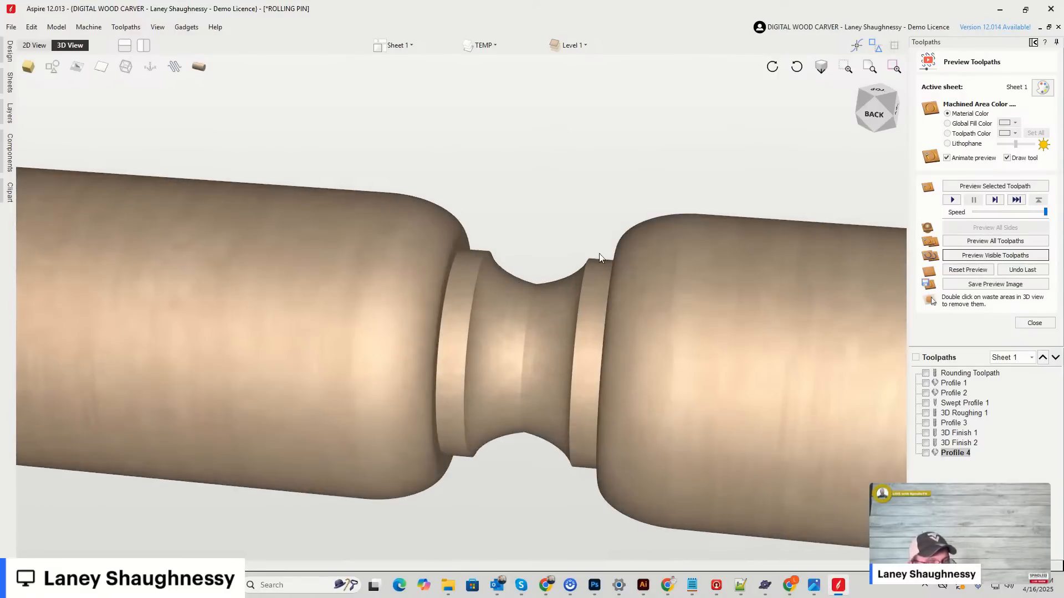
pyautogui.scroll(-4, 529, 277)
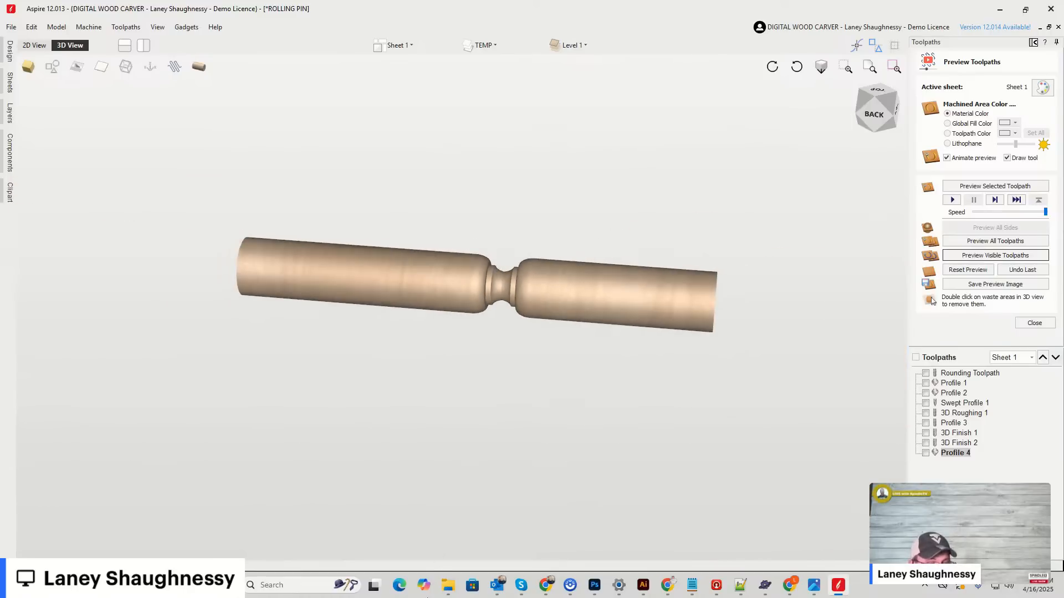
pyautogui.moveTo(669, 589)
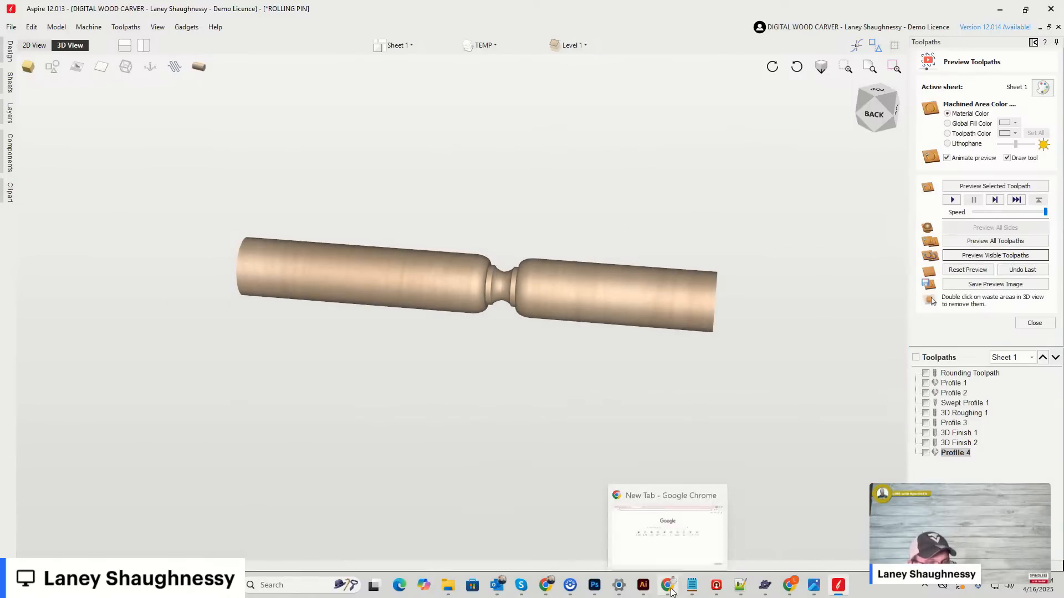
pyautogui.click(891, 125)
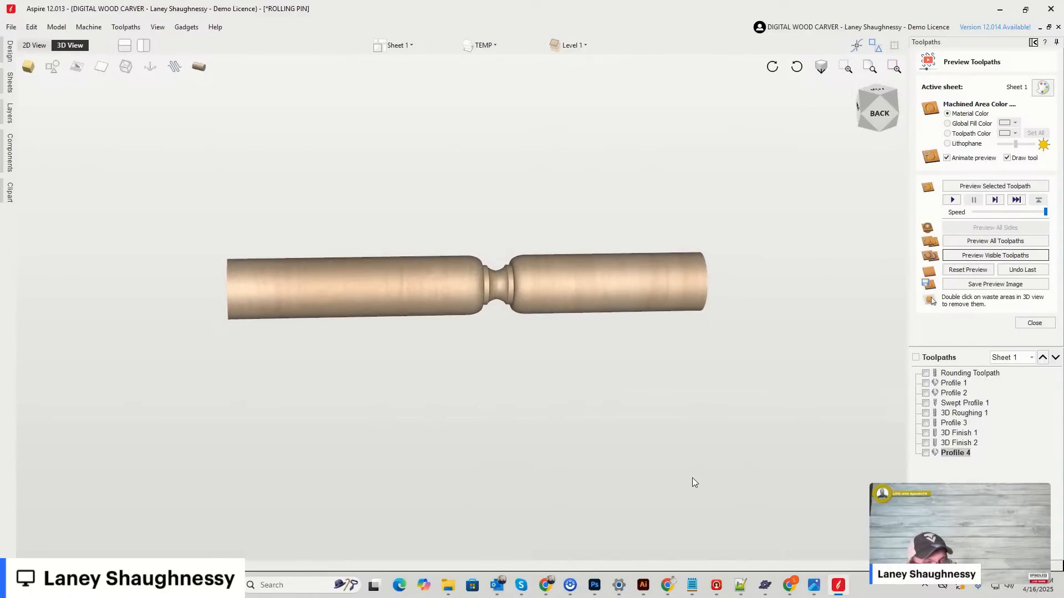
pyautogui.scroll(3, 488, 280)
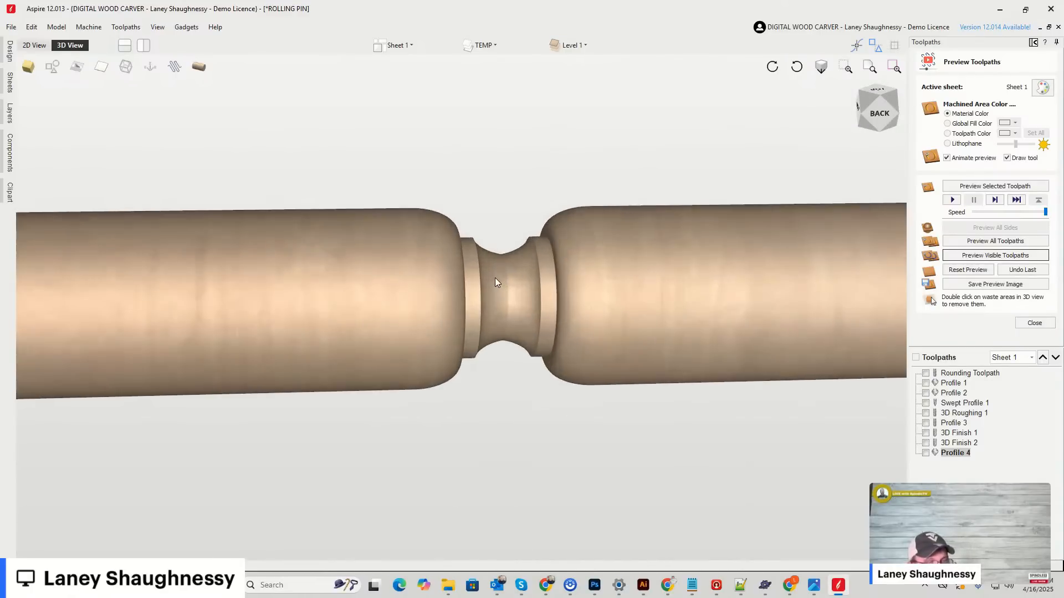
pyautogui.scroll(-2, 493, 283)
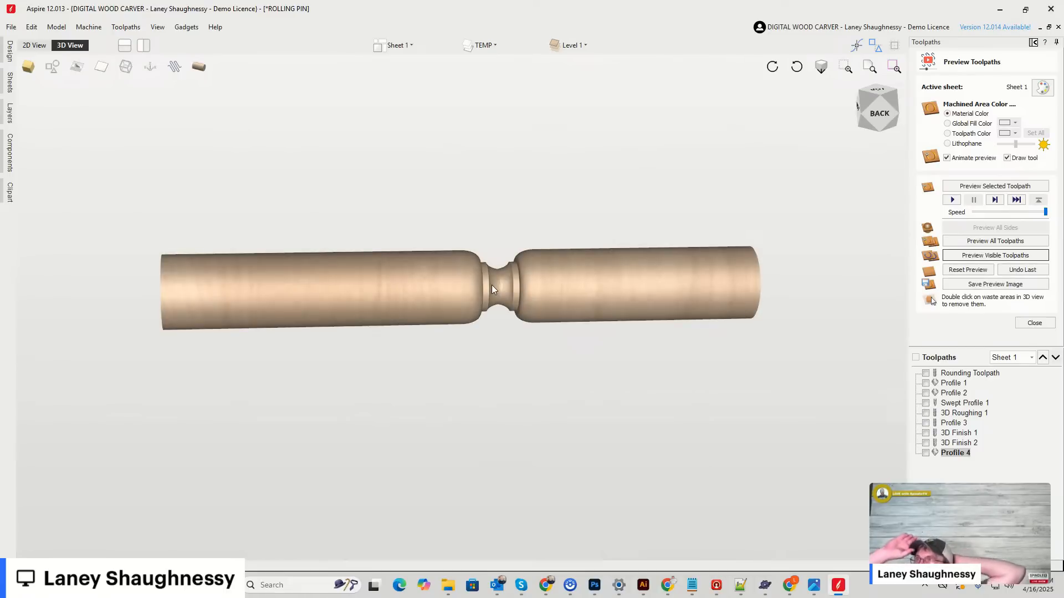